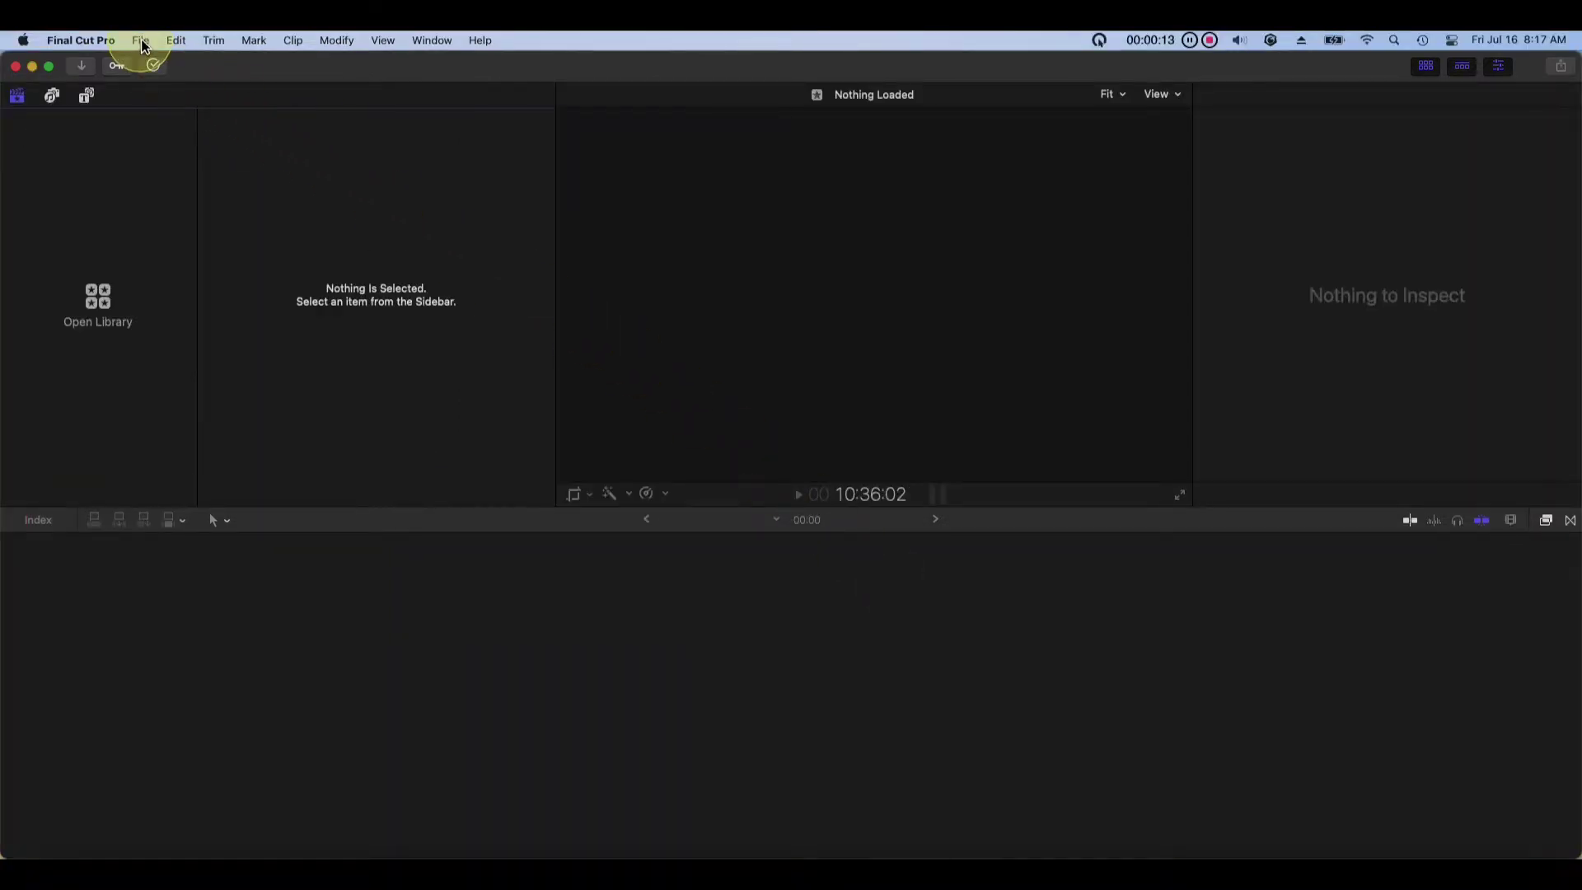
Start a new library from the File menu
left_click(142, 40)
mouse_move(147, 63)
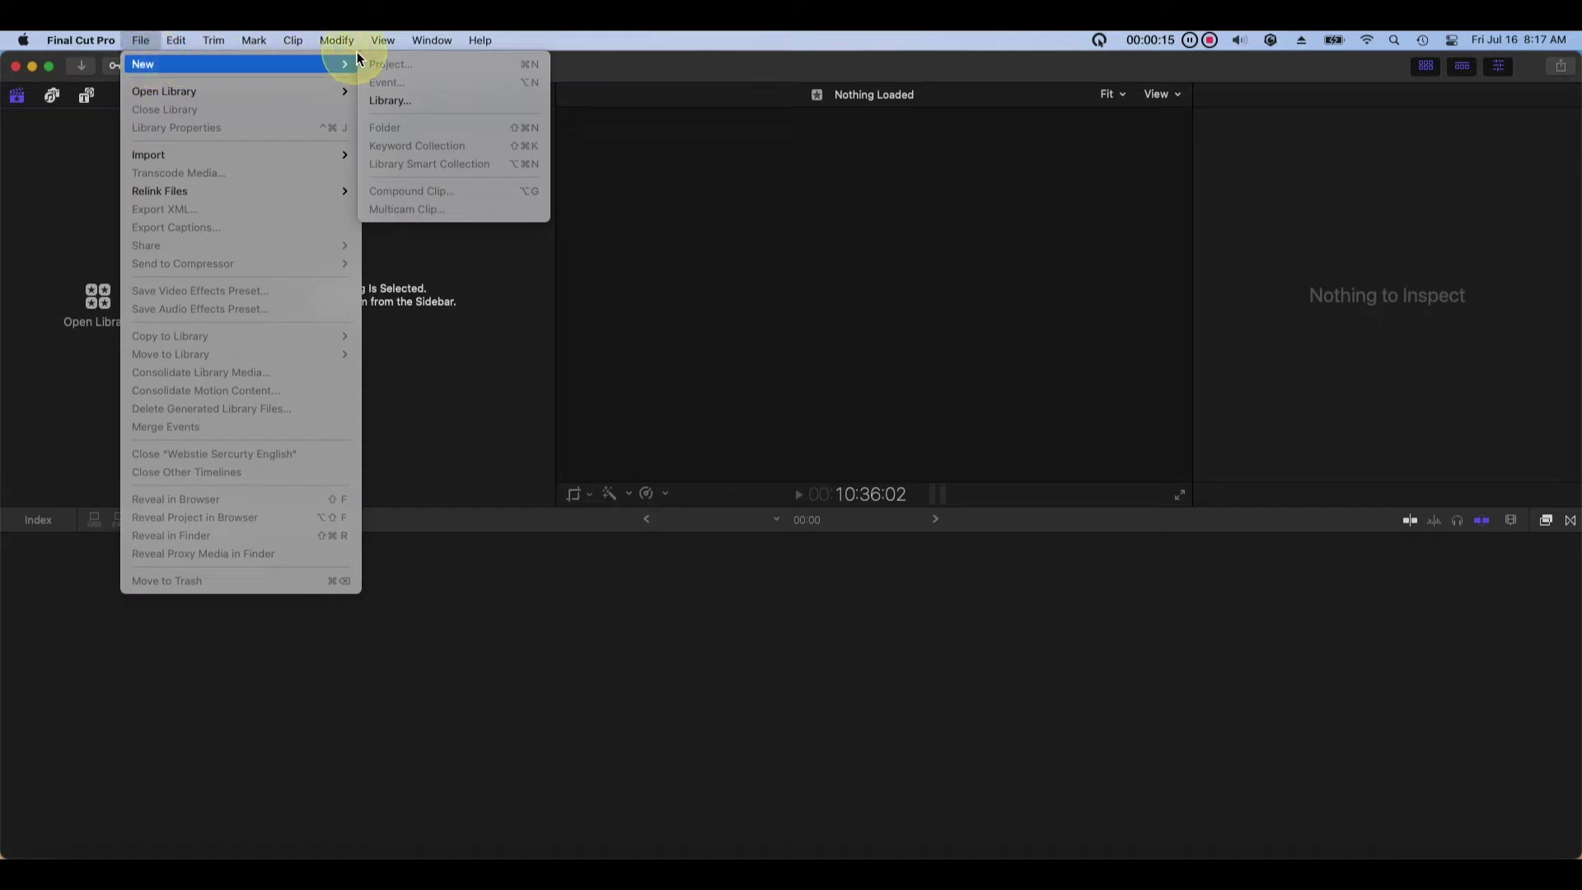
left_click(425, 114)
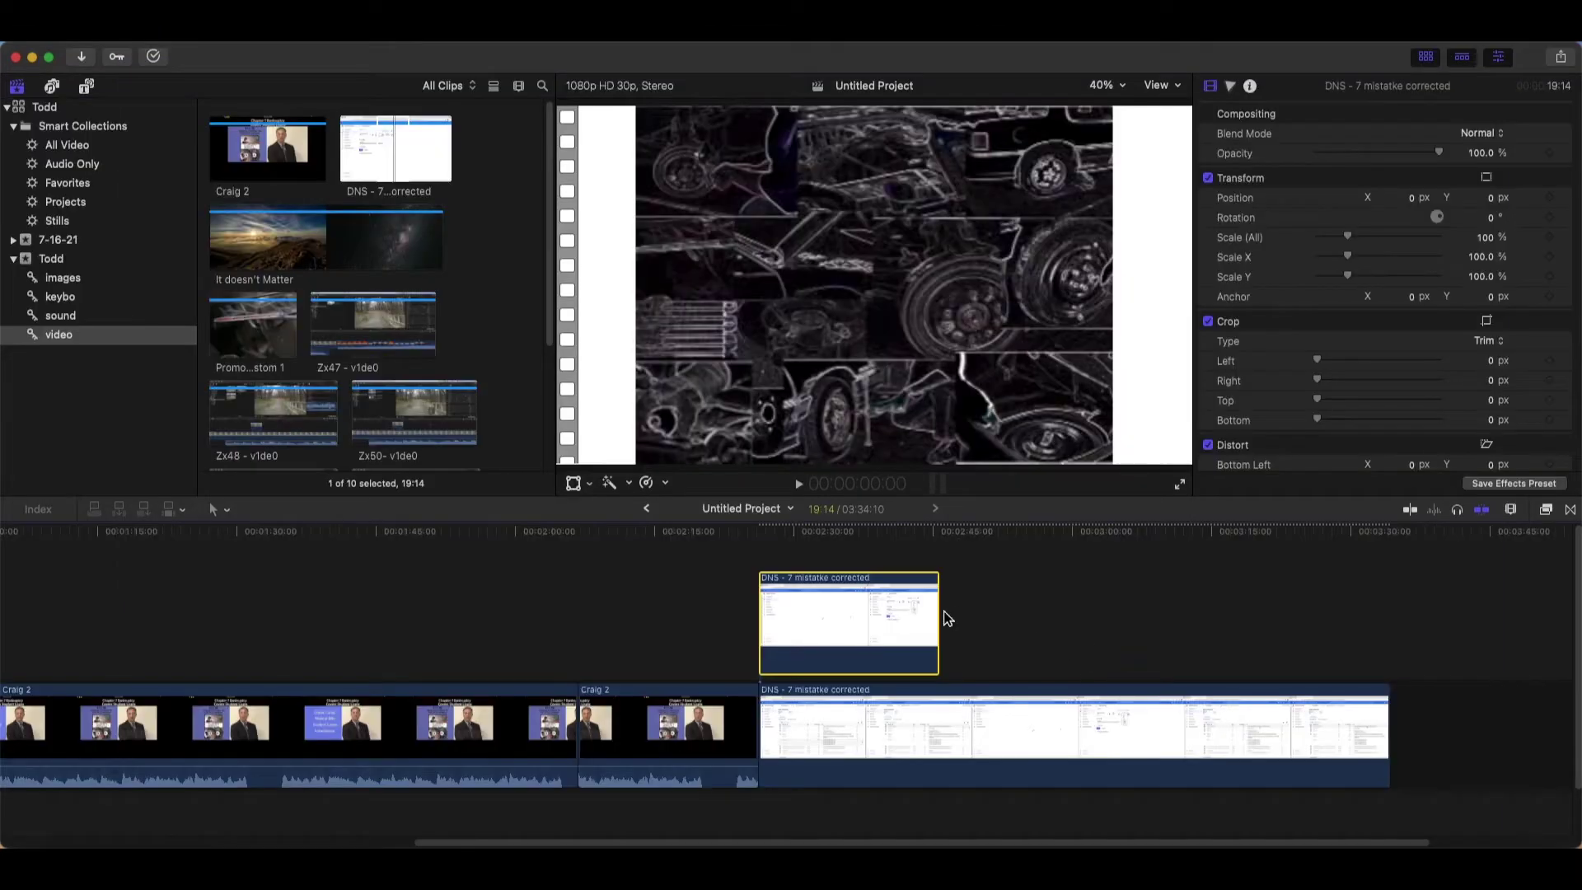
Extend the DNS clip about 25 seconds, move it earlier, add Craig 2 with Vignette Mask
mouse_move(937, 618)
left_mouse_down()
mouse_move(1236, 675)
mouse_move(1392, 684)
left_mouse_up()
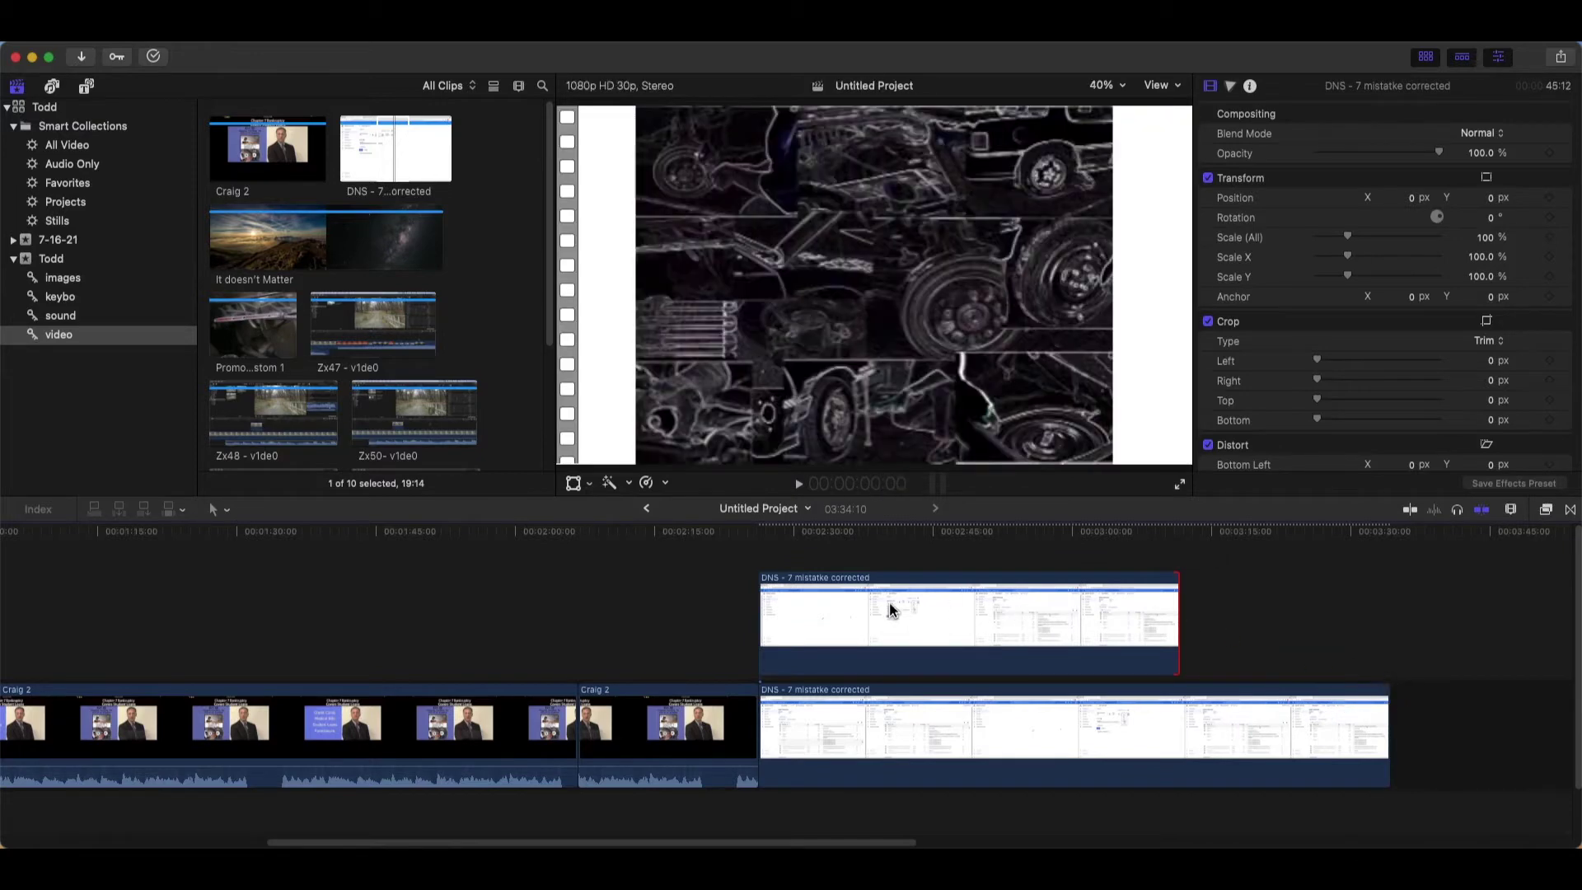
left_click_drag(774, 624, 431, 639)
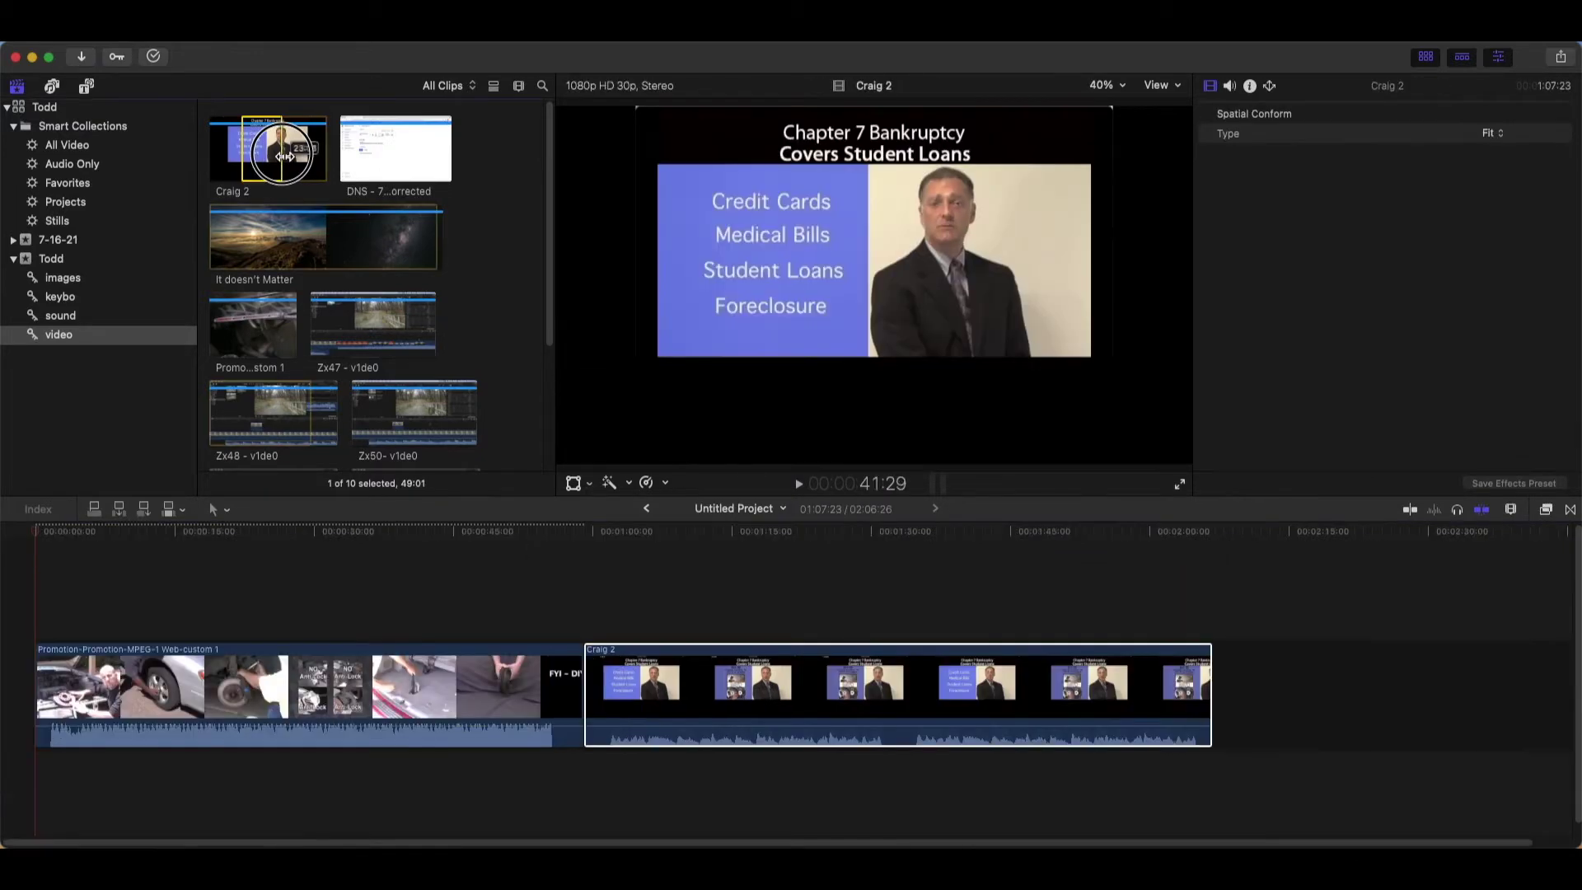
left_click_drag(280, 156, 1244, 688)
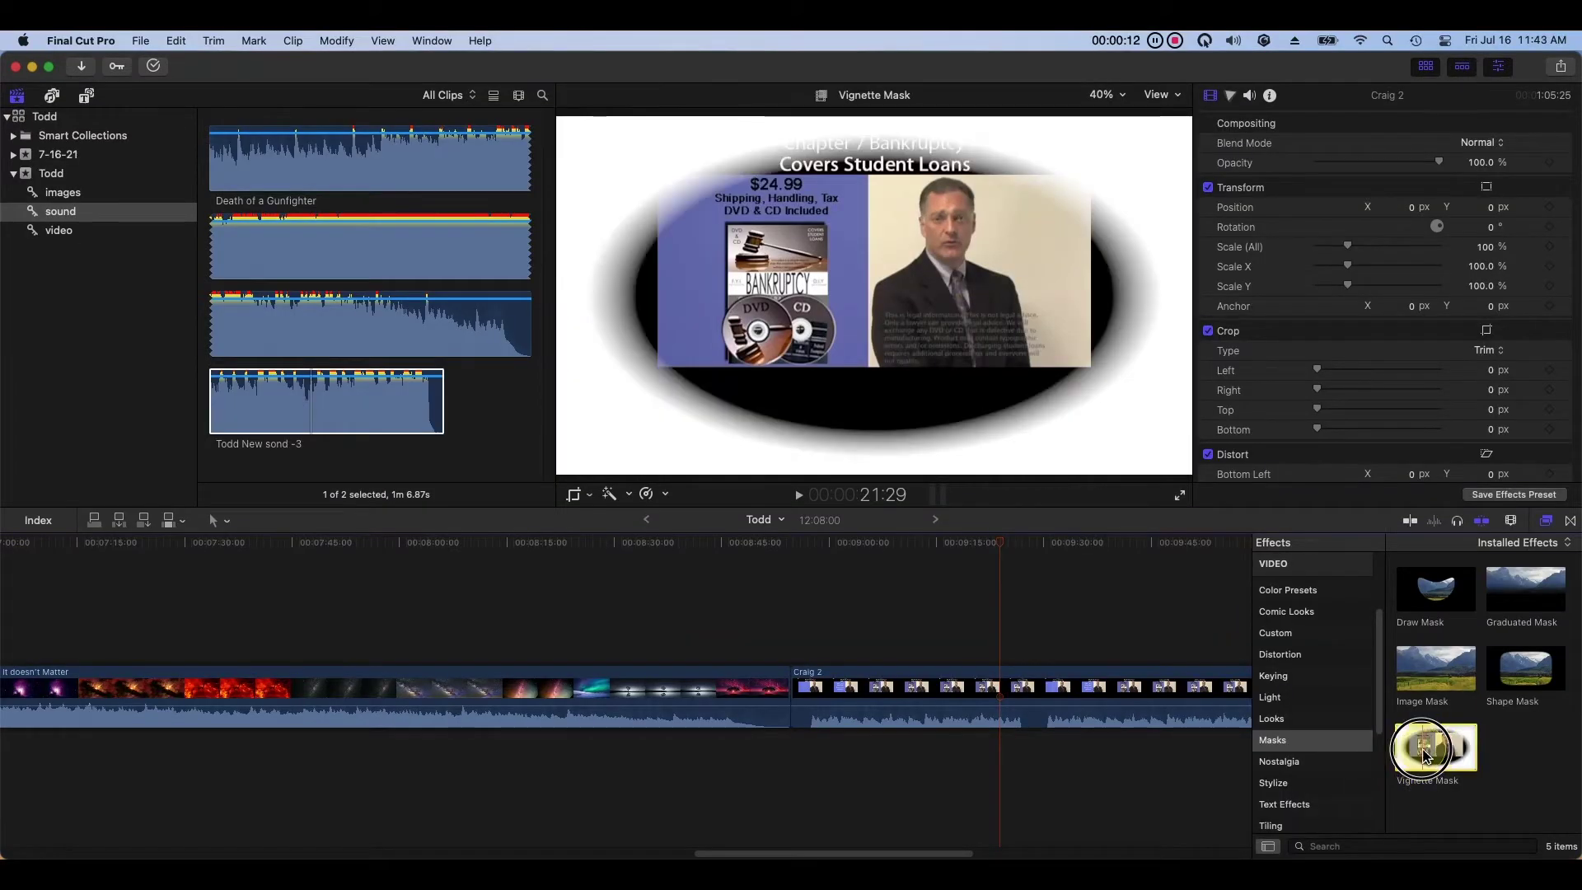
left_click_drag(1419, 753, 1129, 696)
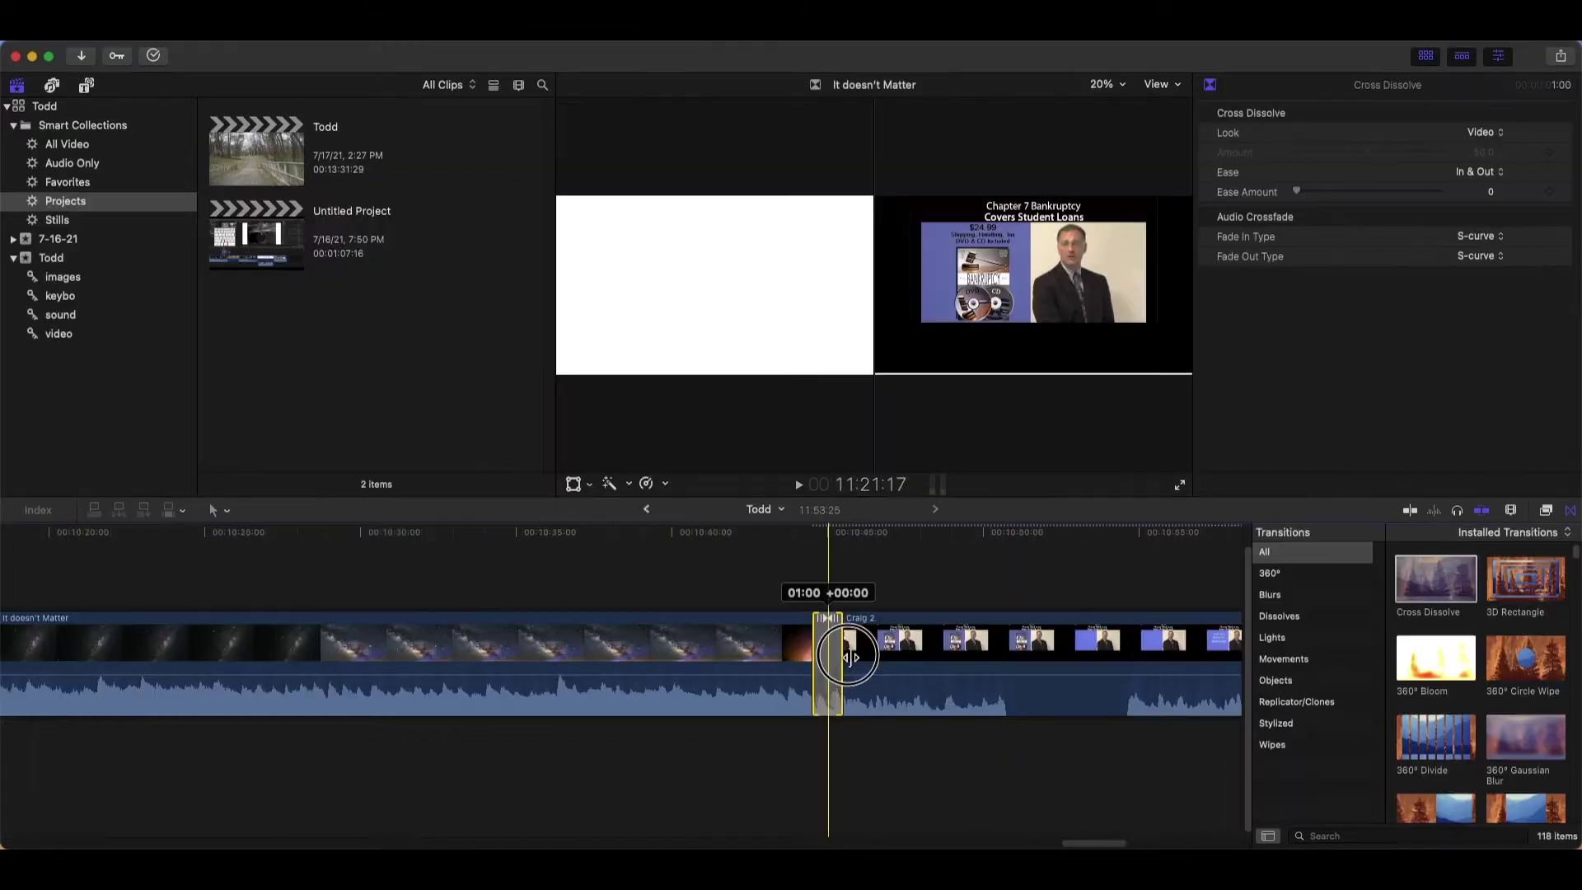
Lengthen the cross dissolves to 18:15 and about 13:24, and scale the rectangle overlay to 66%
left_click_drag(848, 656, 1116, 646)
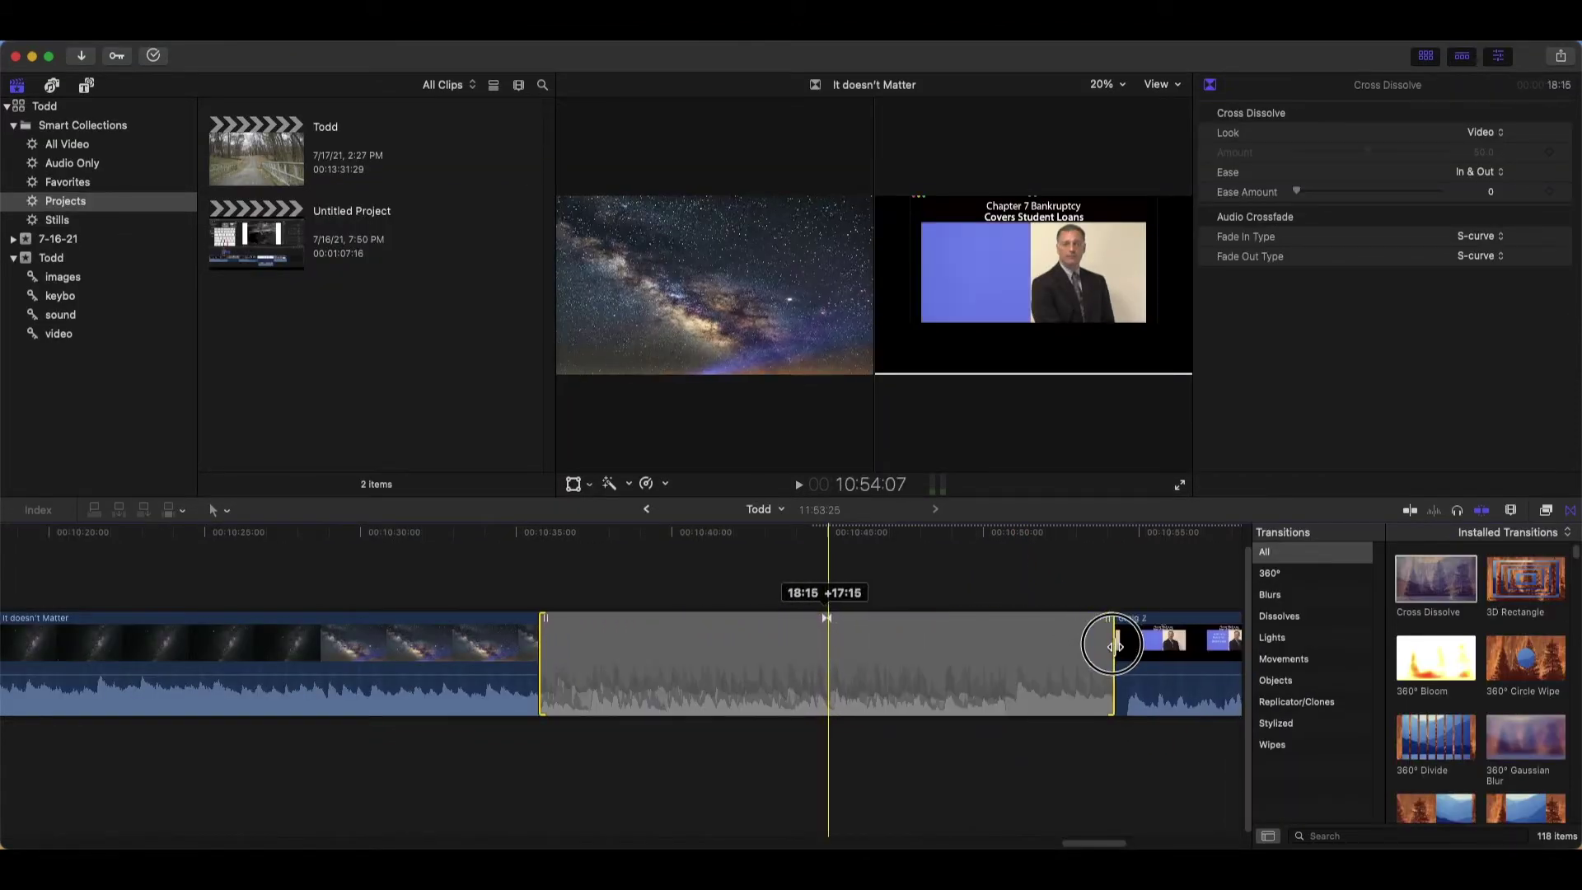
left_click_drag(1079, 842, 1207, 841)
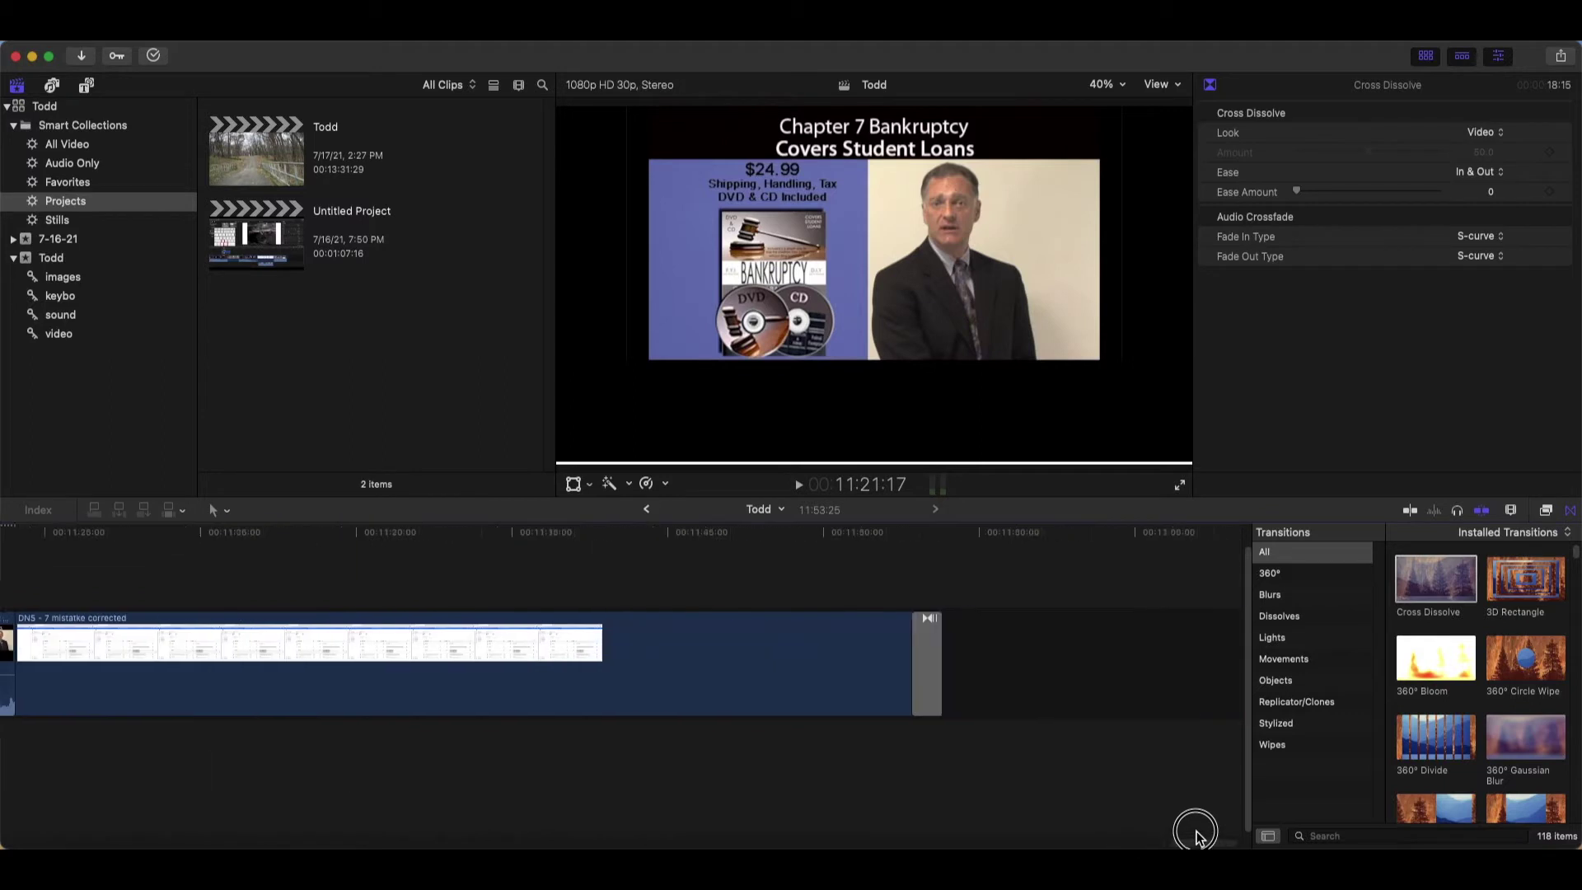
left_click(921, 648)
left_click_drag(900, 663, 499, 752)
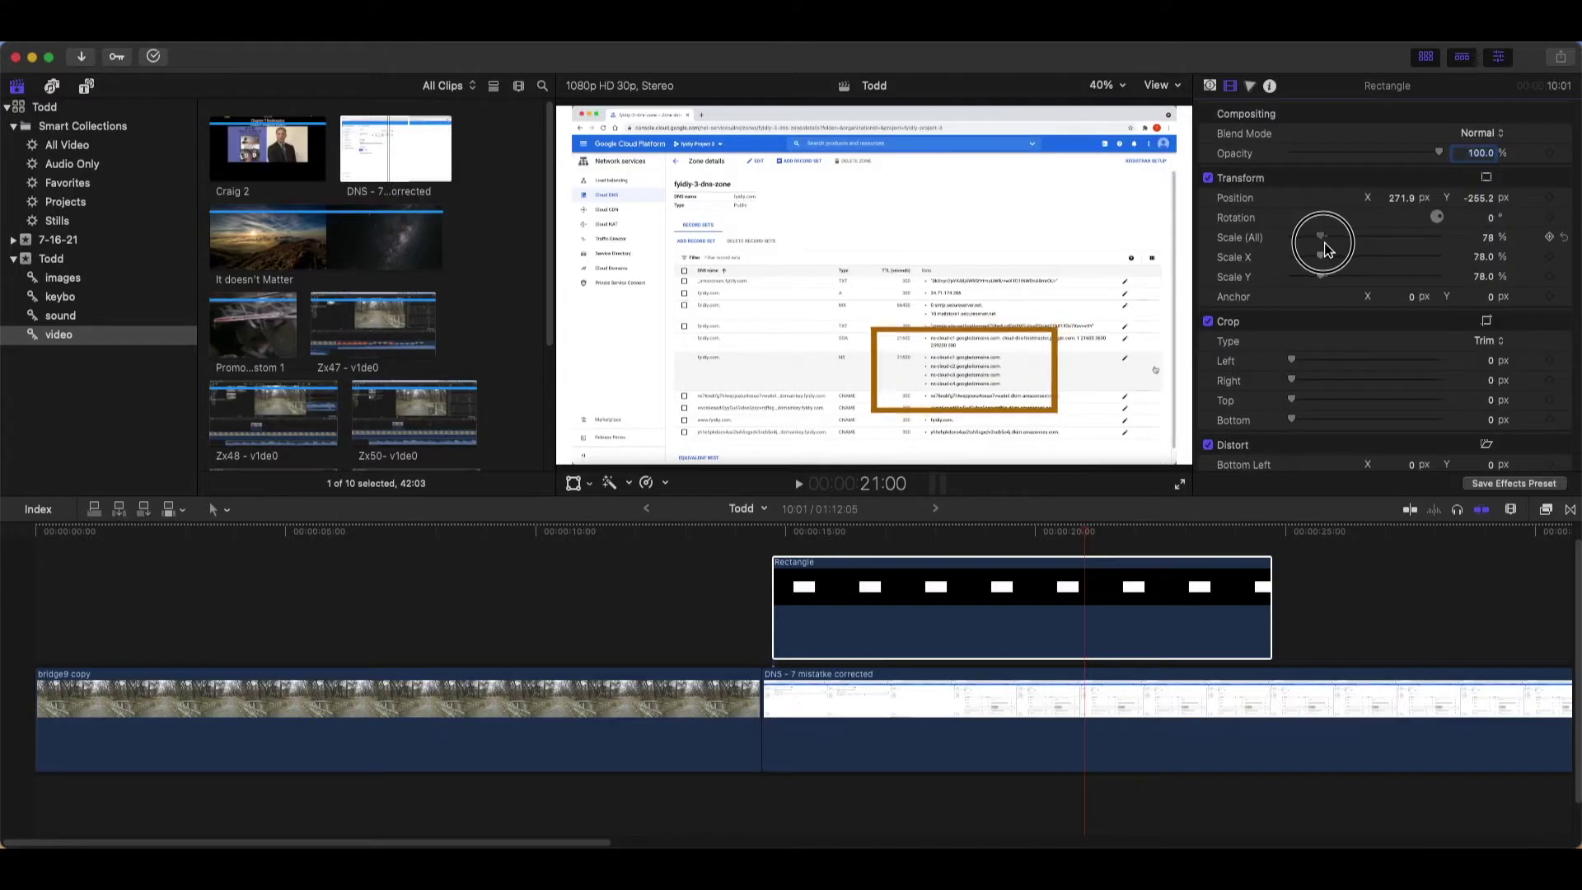
left_click_drag(1325, 247, 1323, 249)
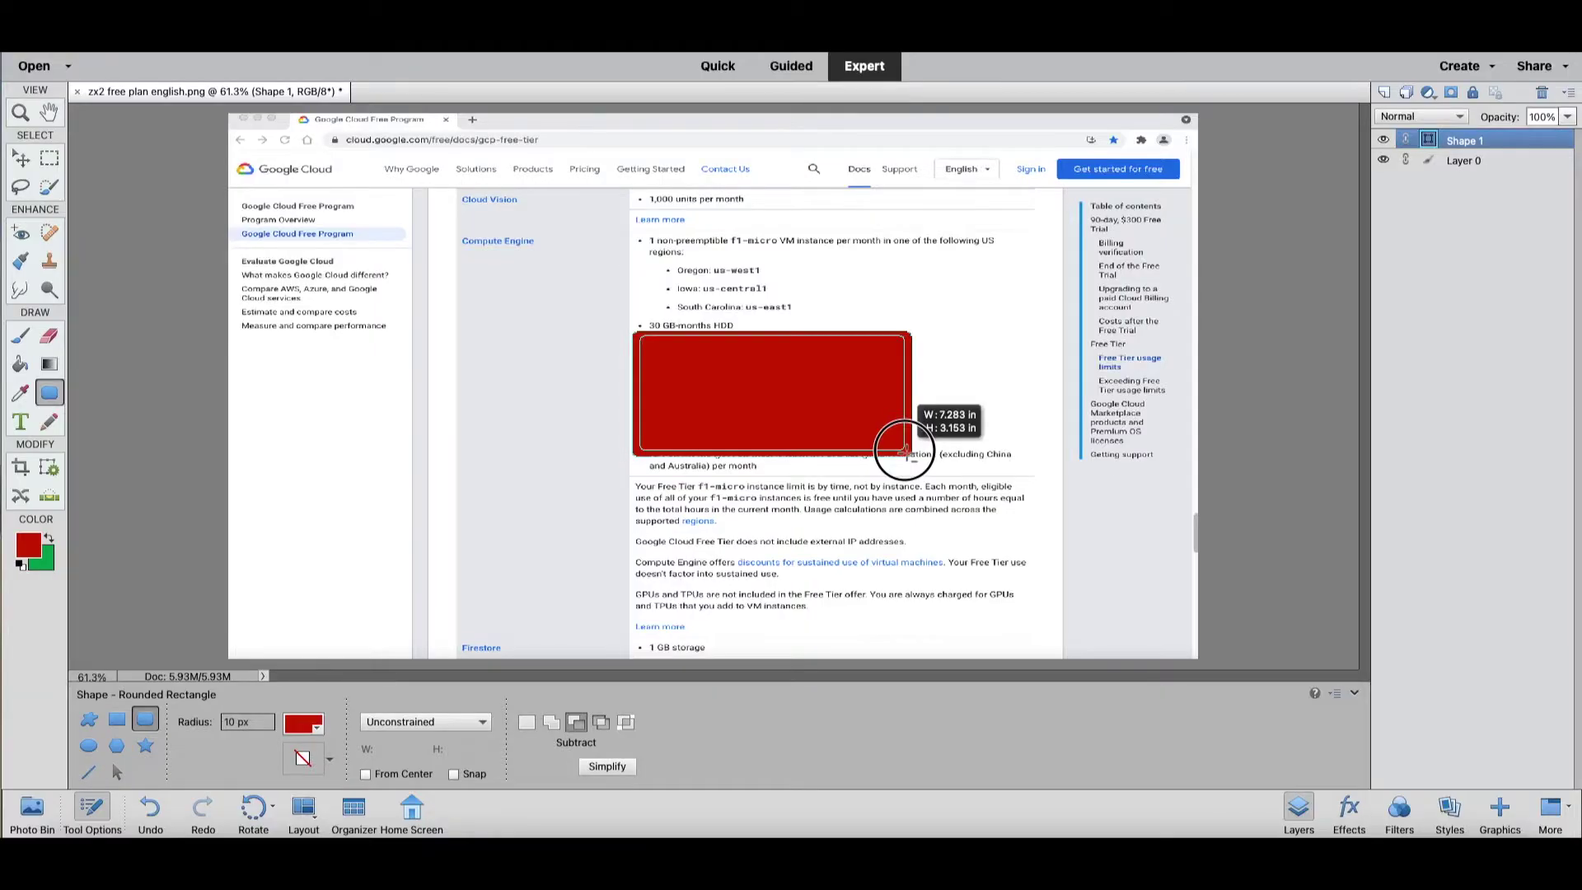
Draw a red rounded rectangle around the storage text in the screenshot
left_click_drag(905, 451, 907, 452)
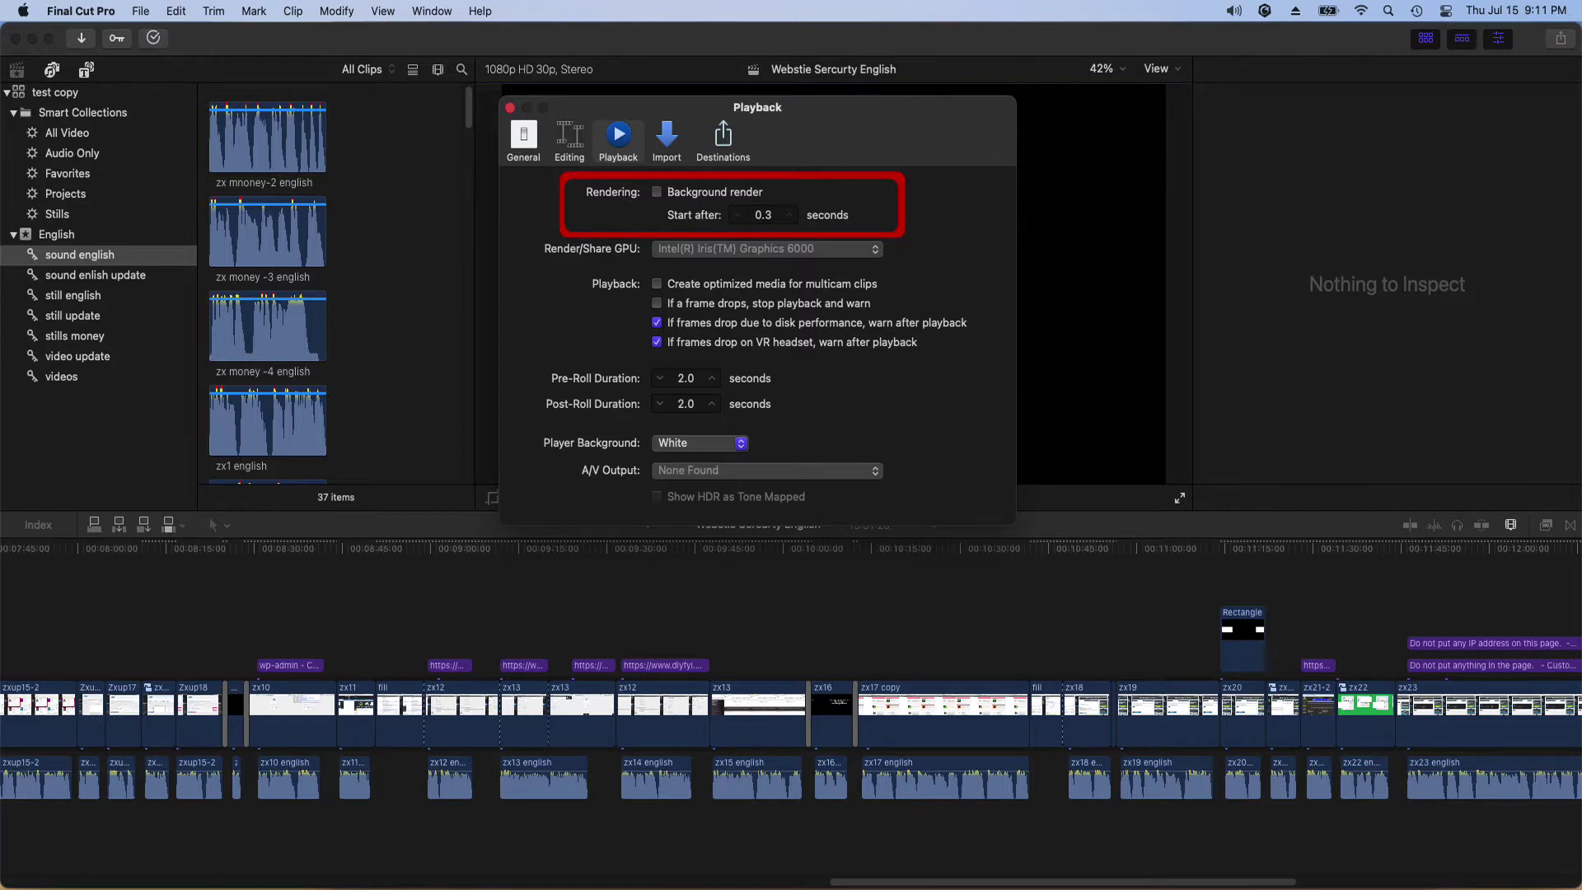
Switch the Preferences window to the Import pane
left_click(667, 140)
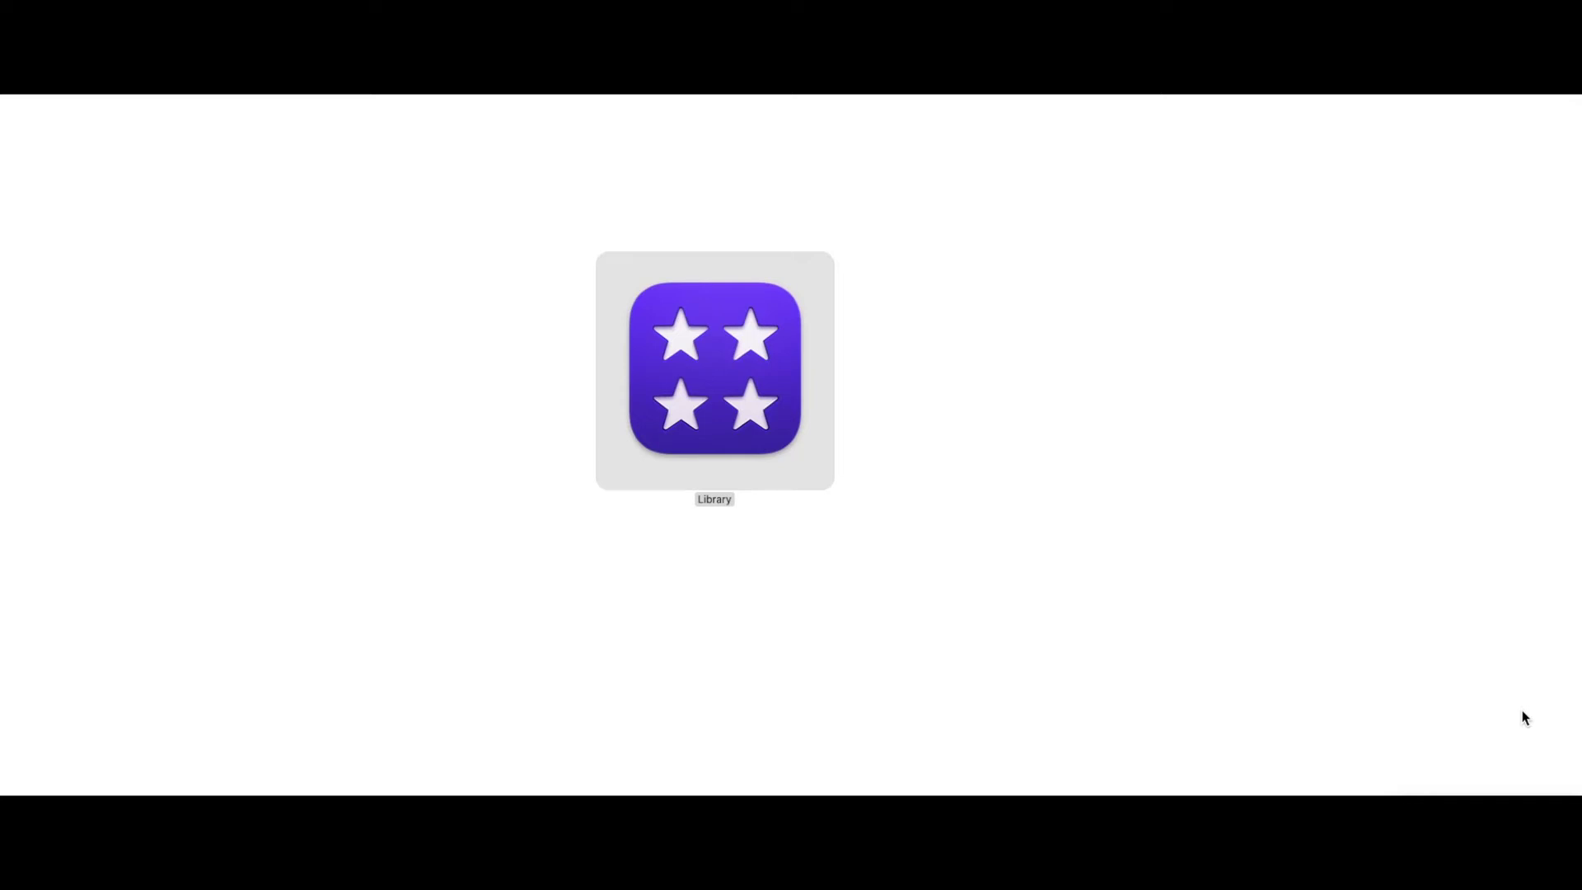
Show the Library package contents and browse into English > Original Media
right_click(789, 422)
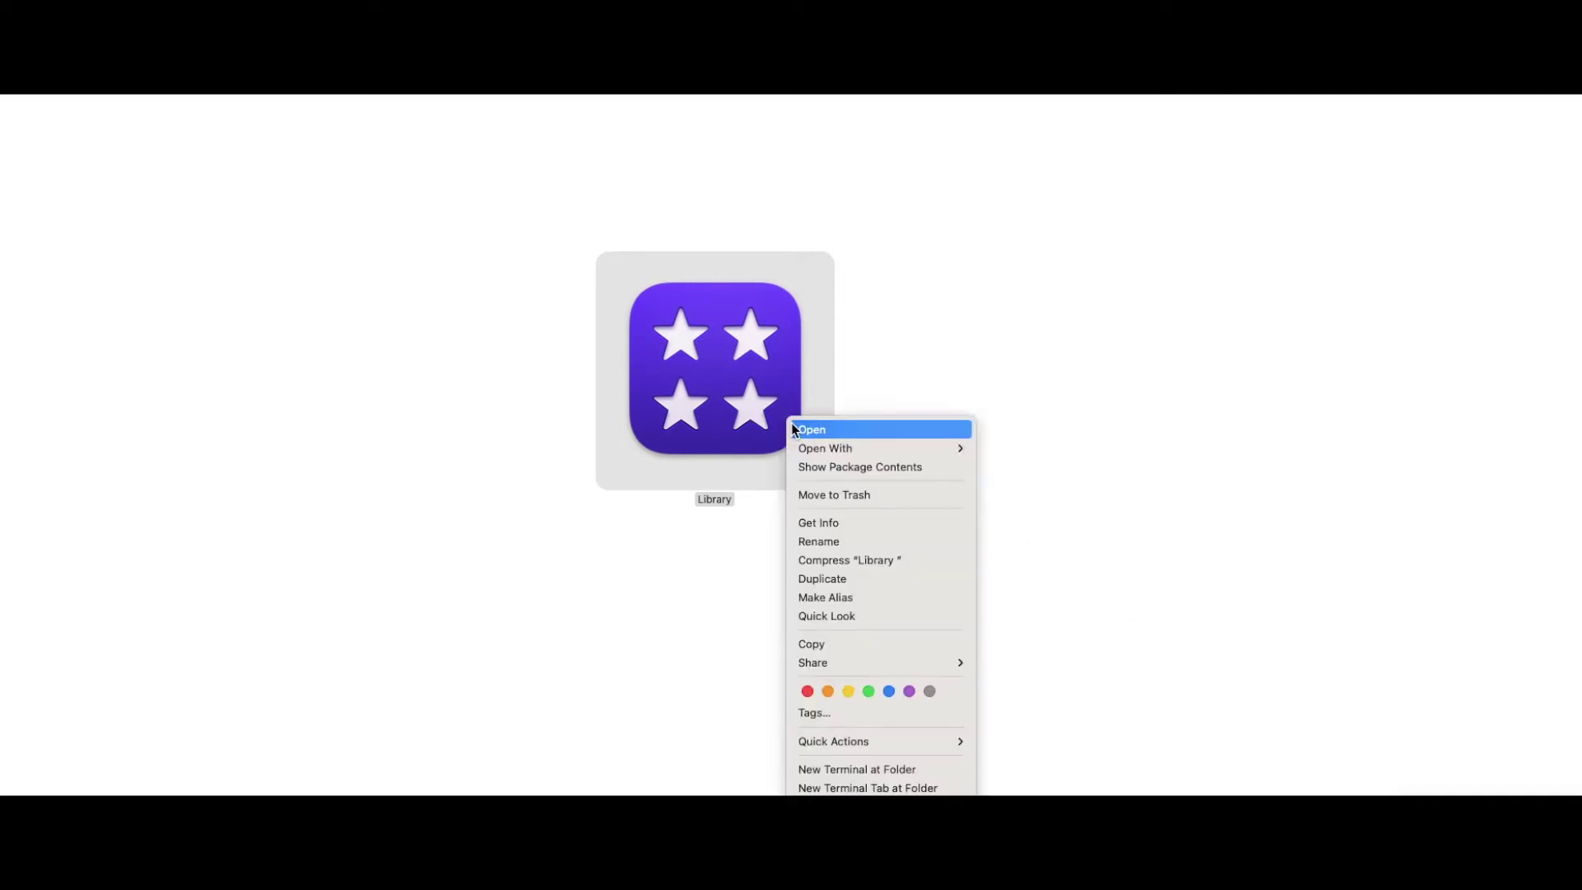
left_click(864, 468)
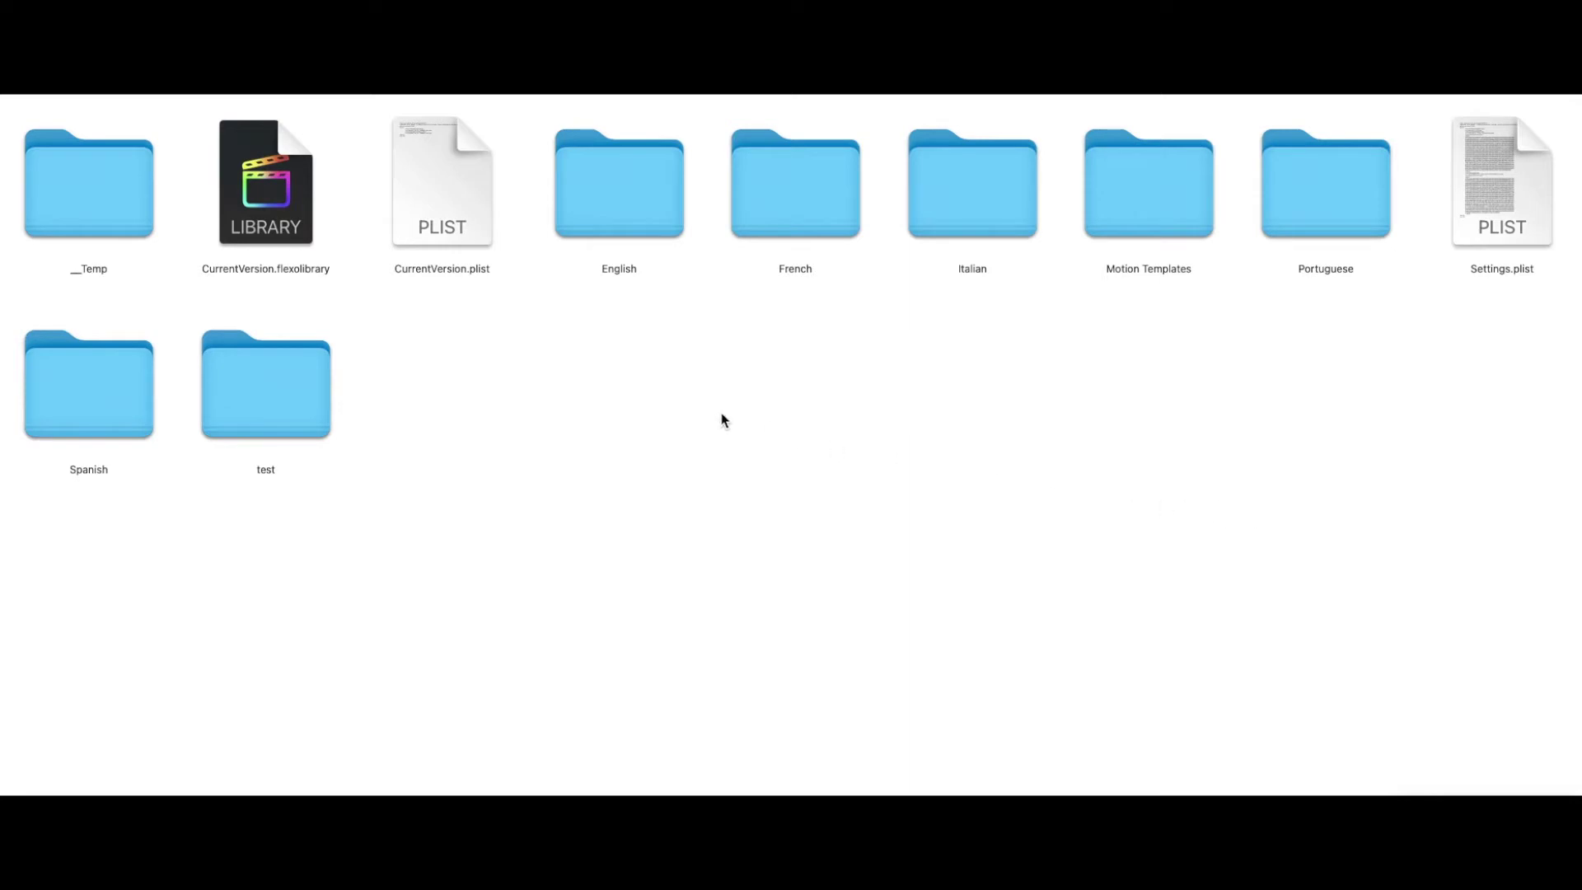
left_click(654, 223)
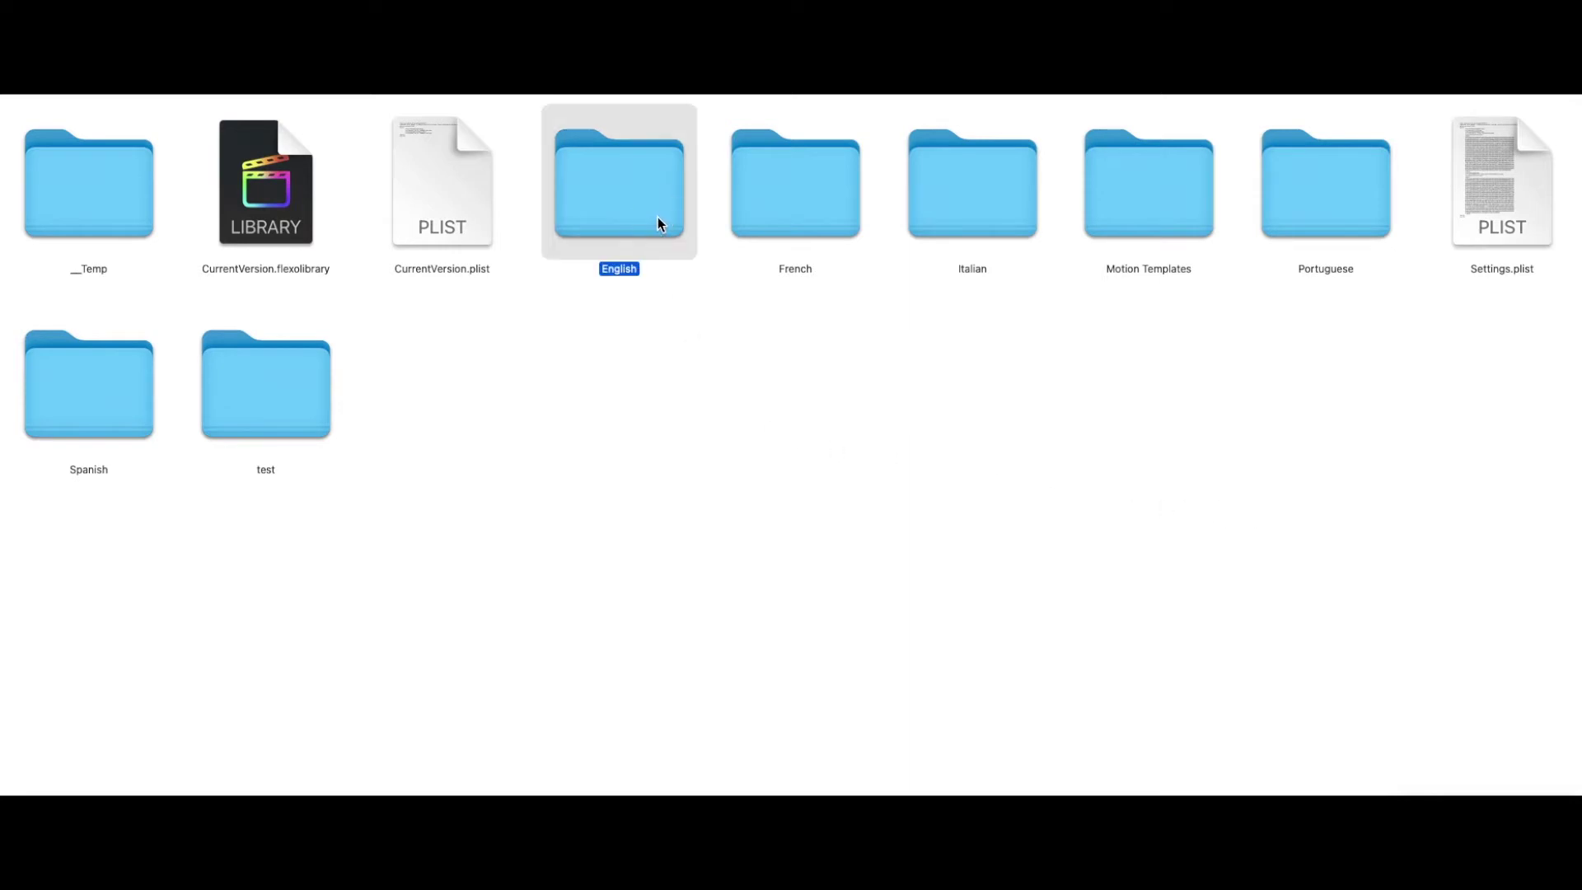
double_click(658, 215)
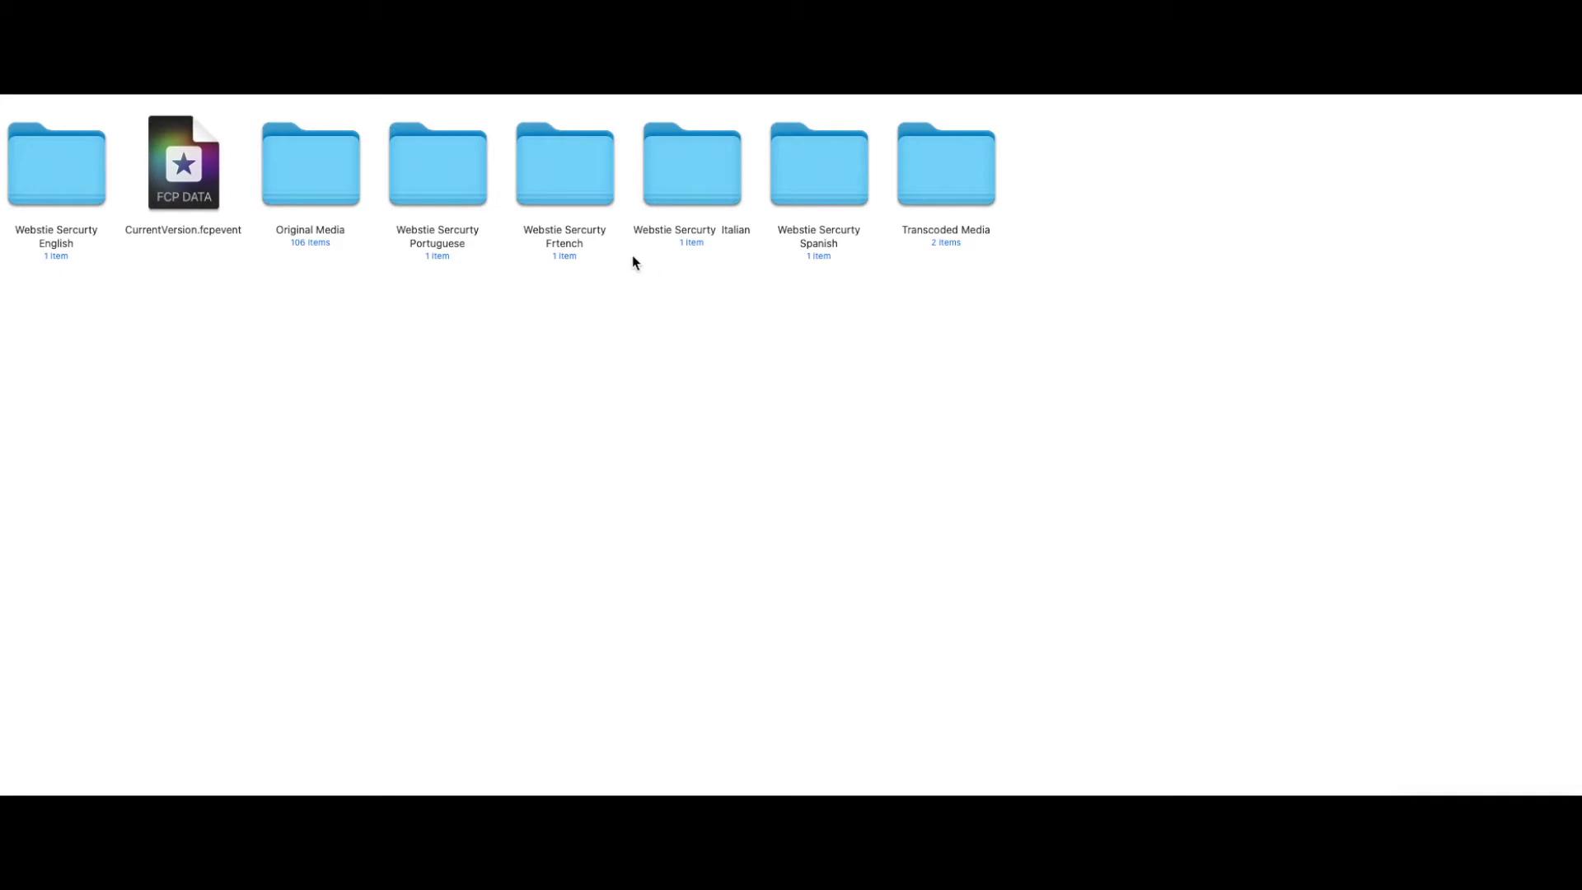
left_click(354, 190)
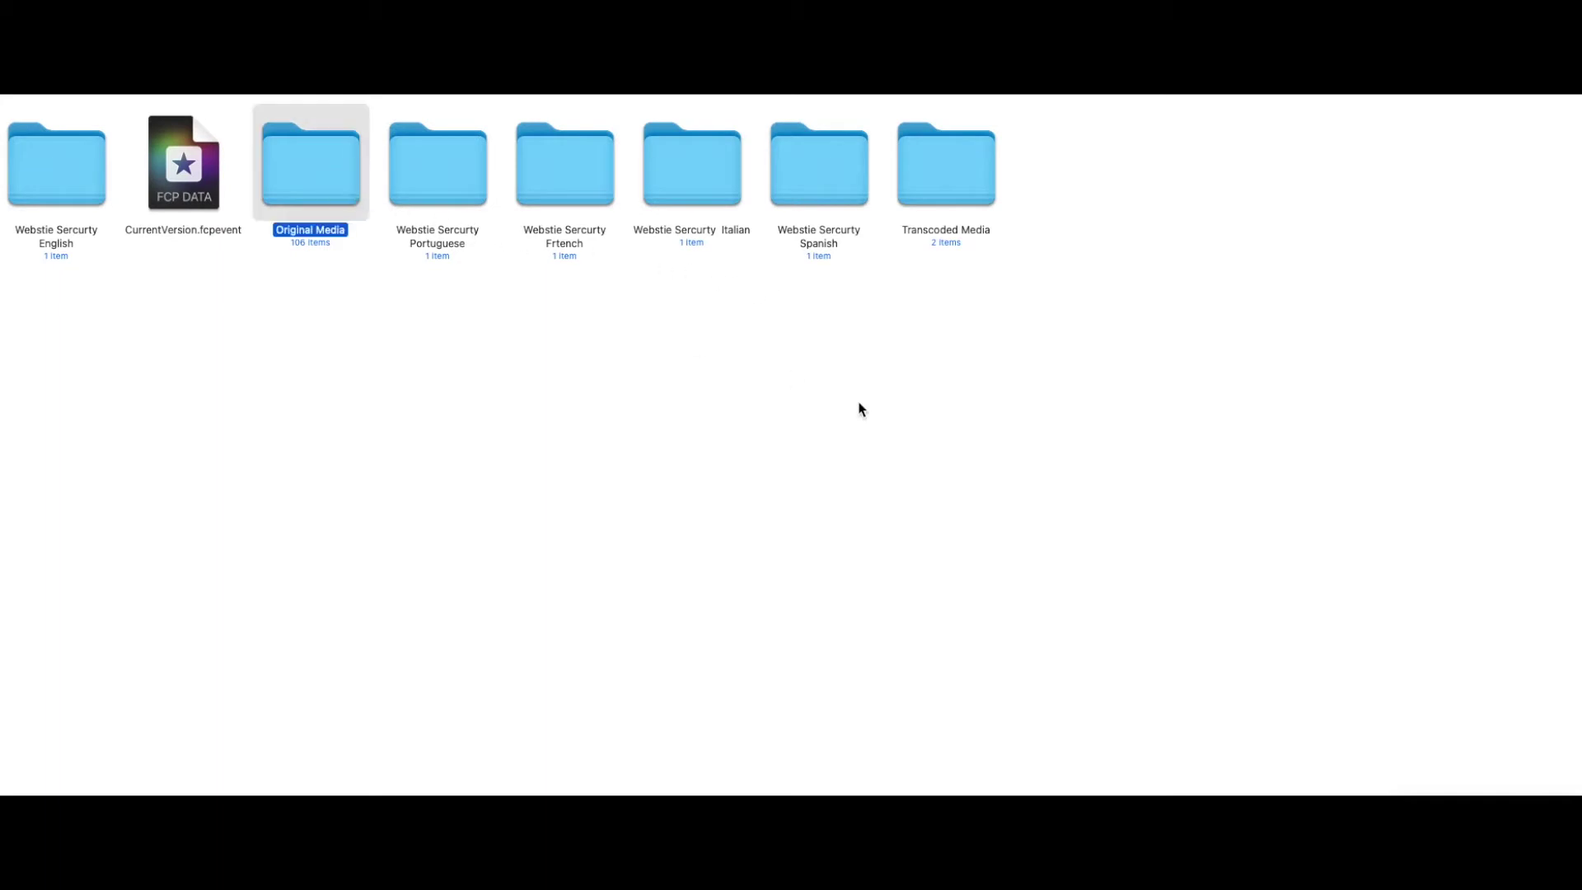
key("super+Down")
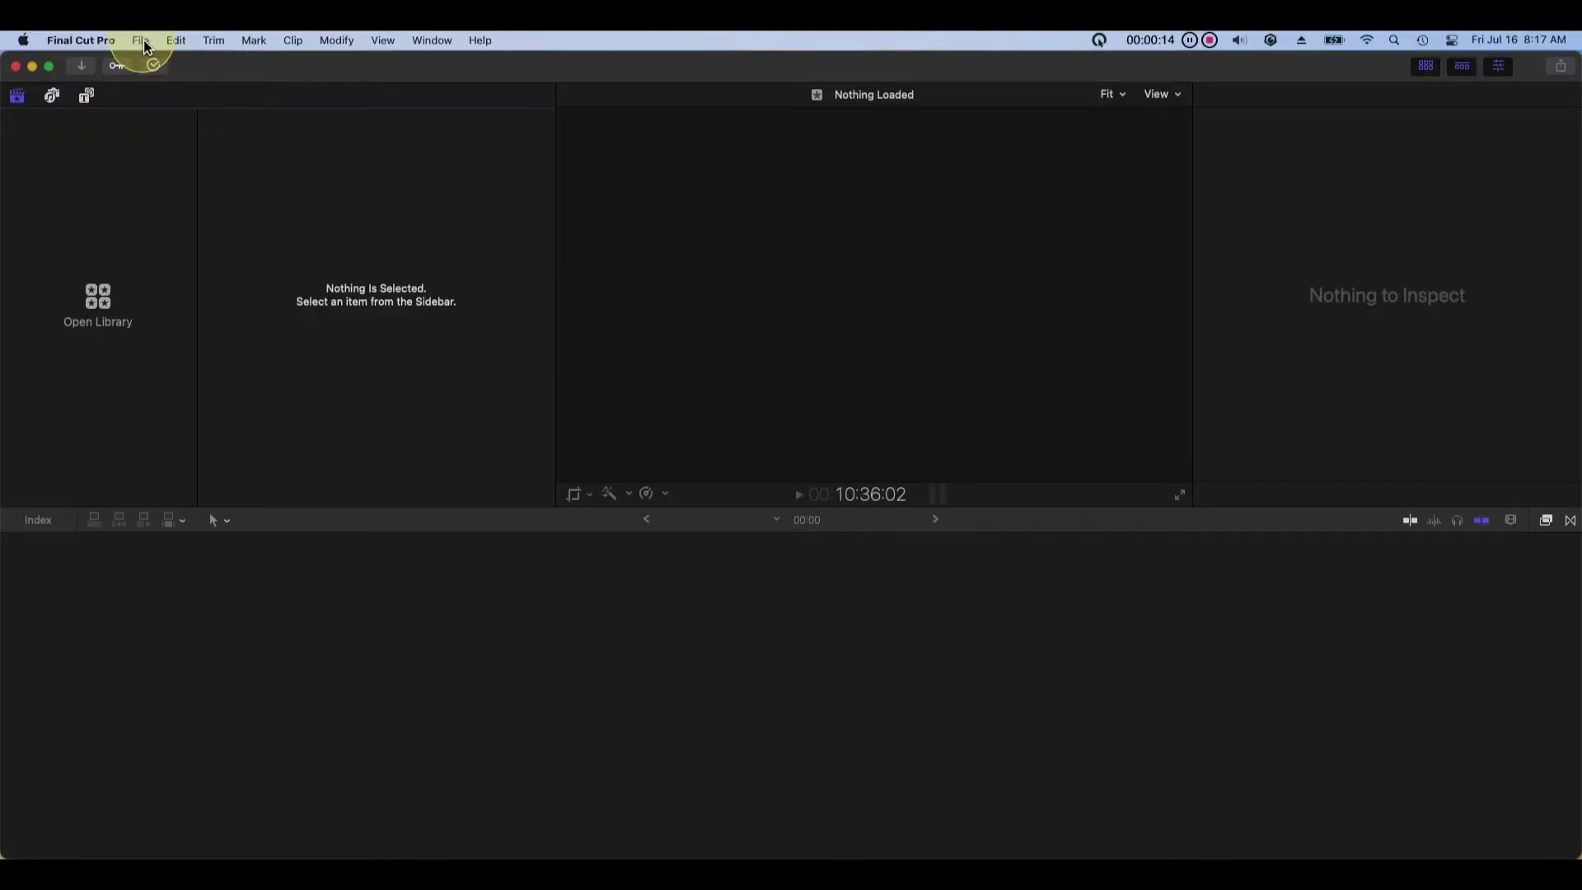
left_click(142, 41)
Save the new library in a new Downloads folder, naming both with the user's first name
mouse_move(159, 64)
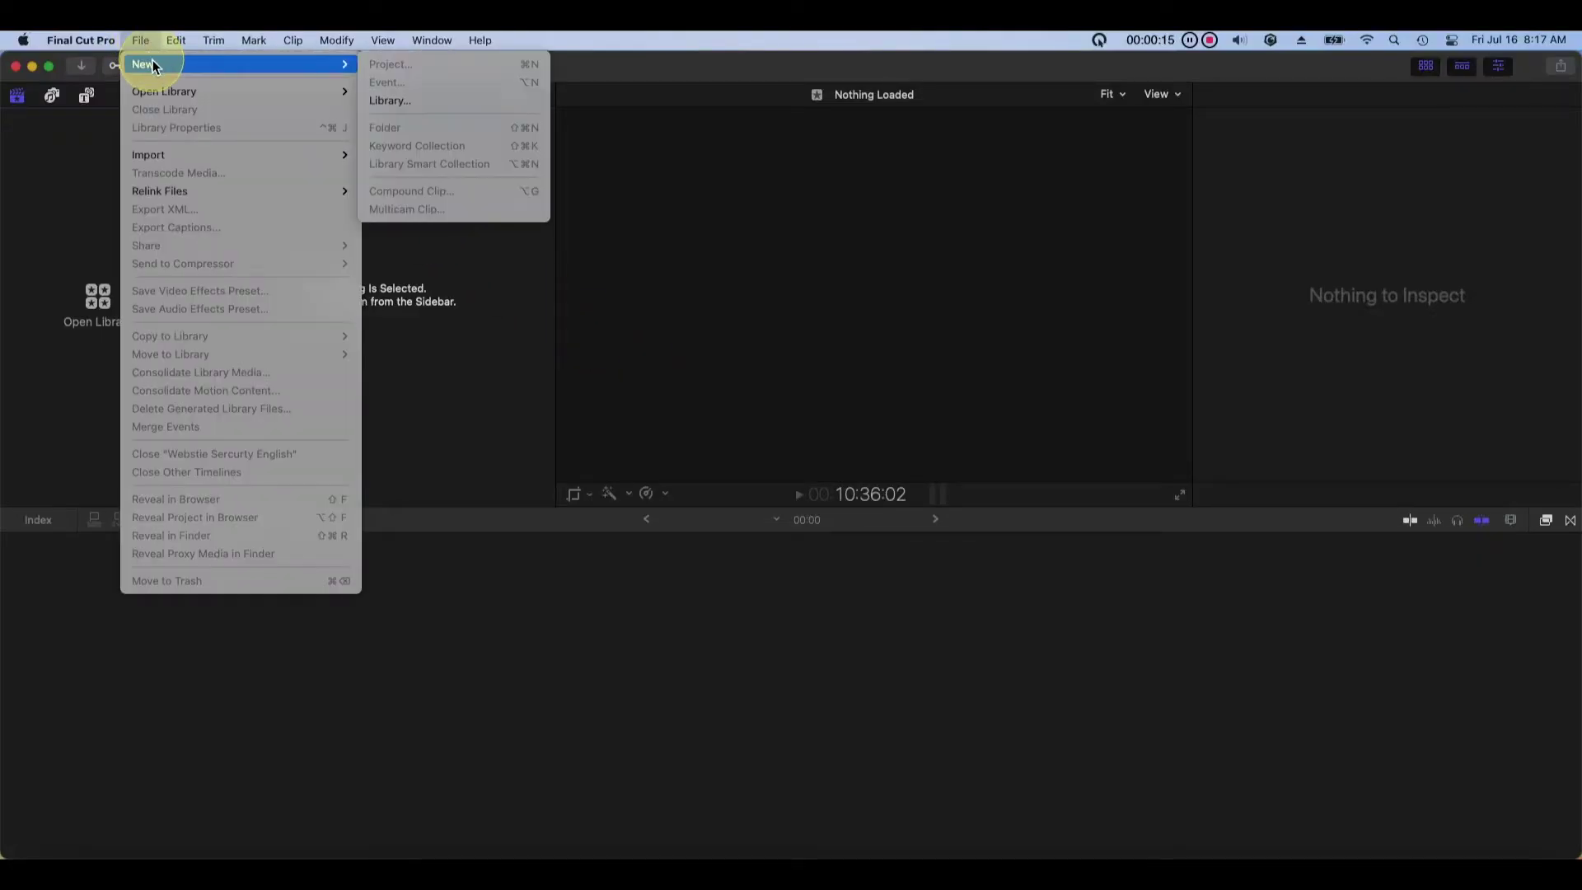
left_click(420, 103)
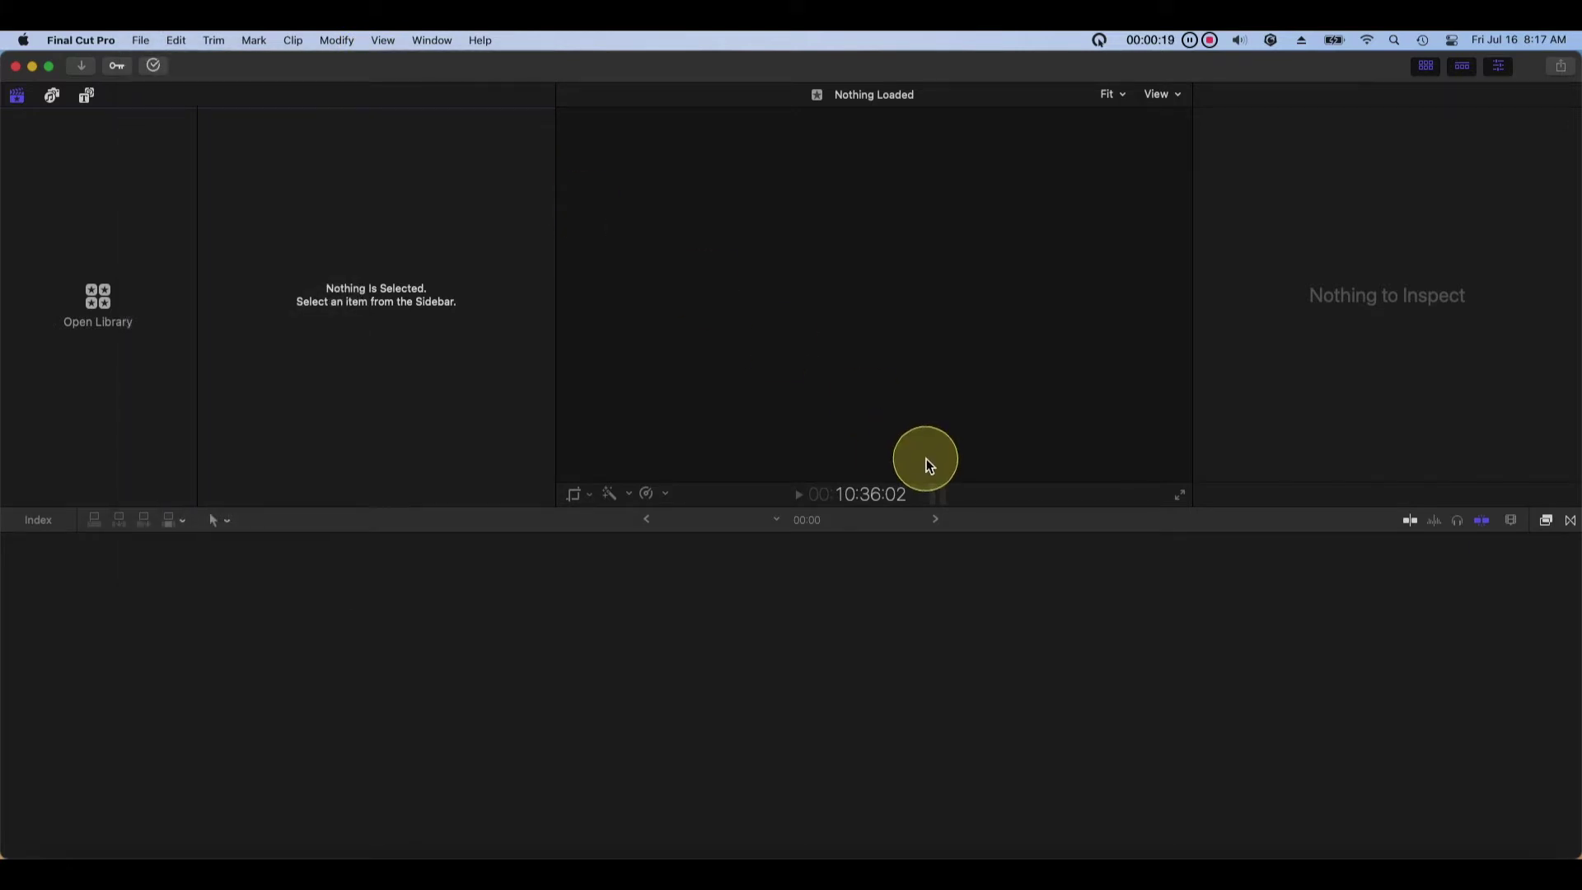
left_click(517, 288)
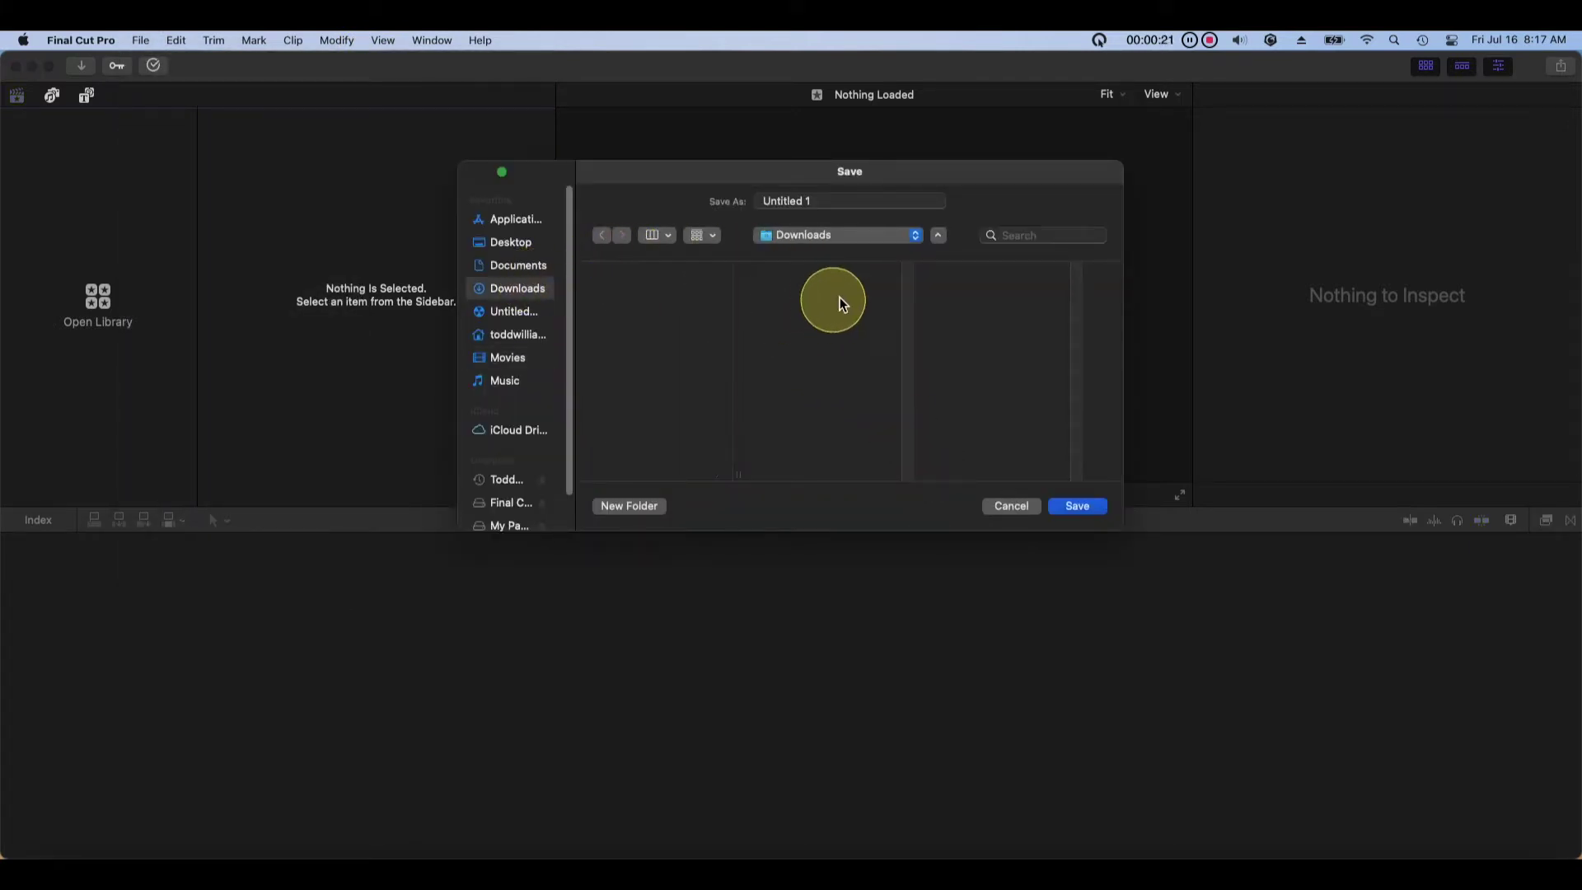
double_click(808, 206)
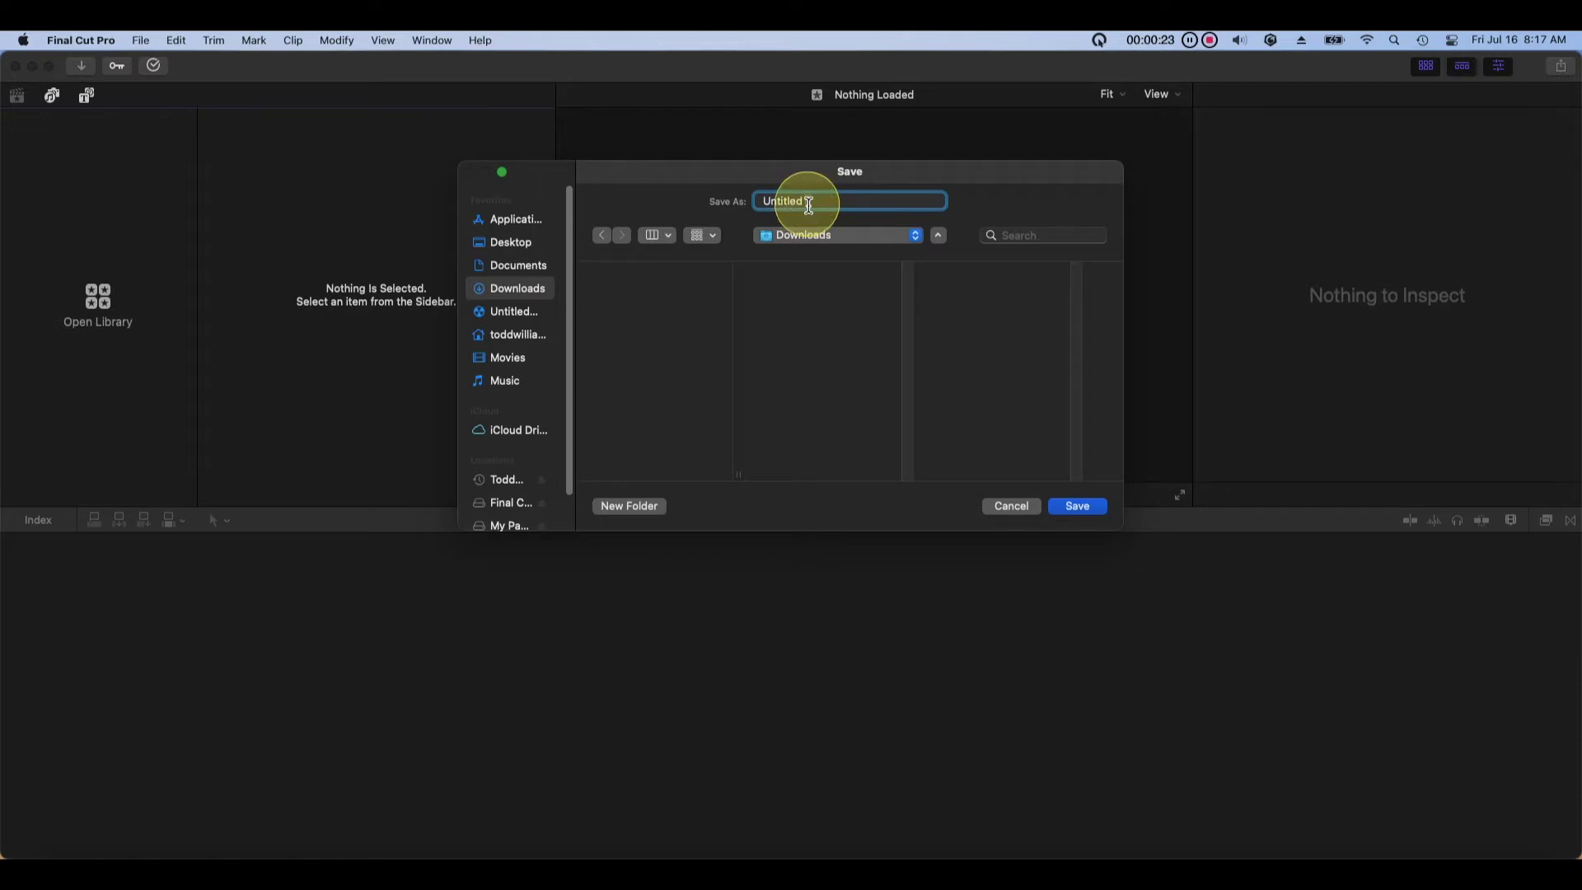
type("Todd")
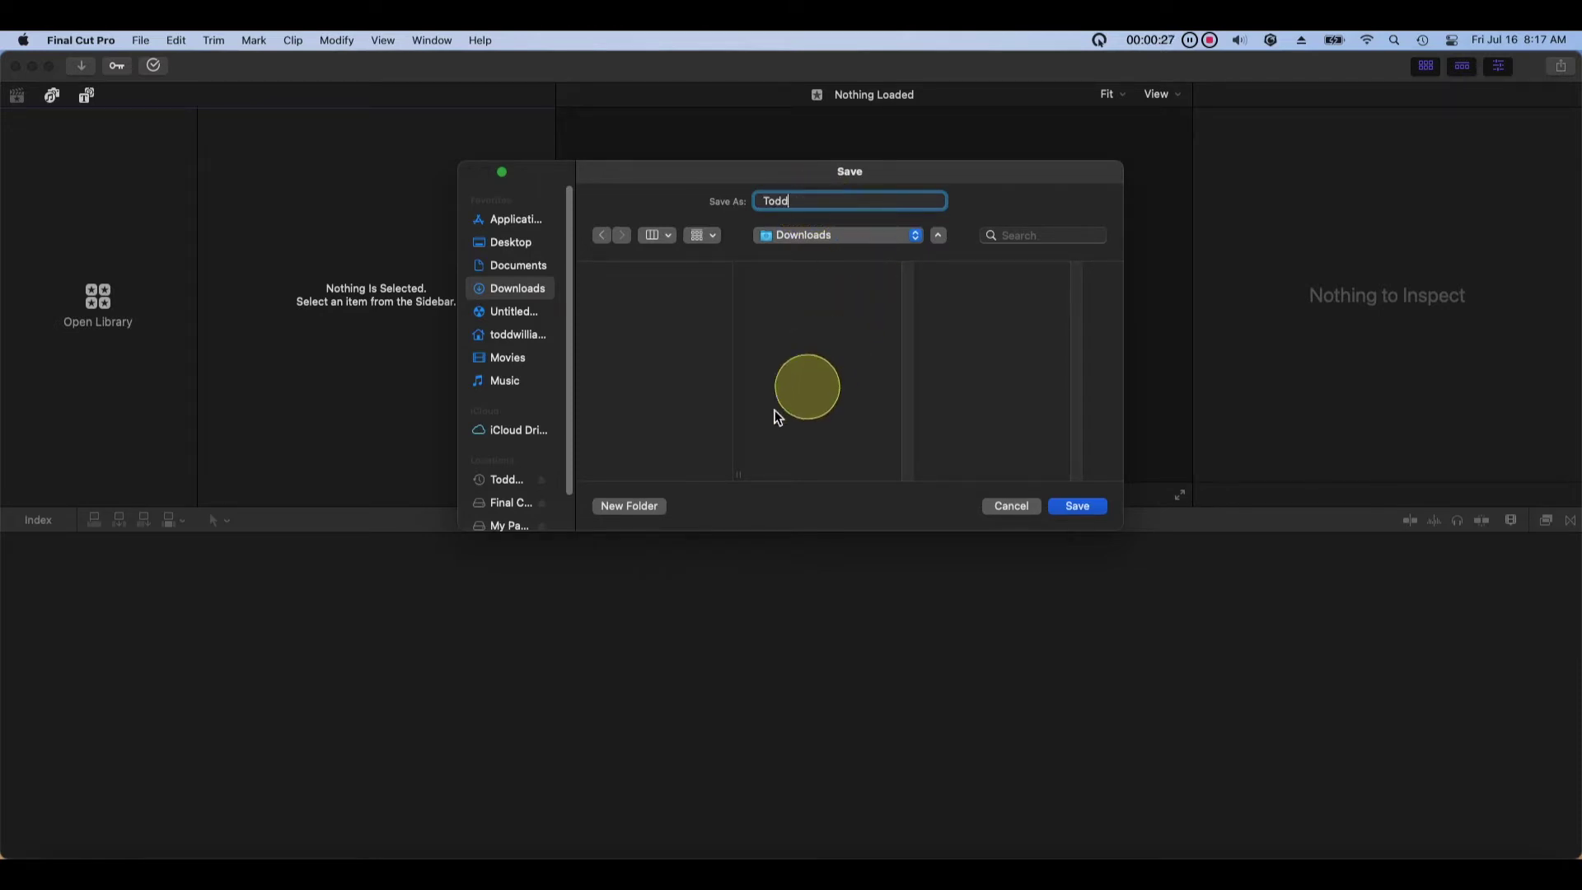
left_click(639, 508)
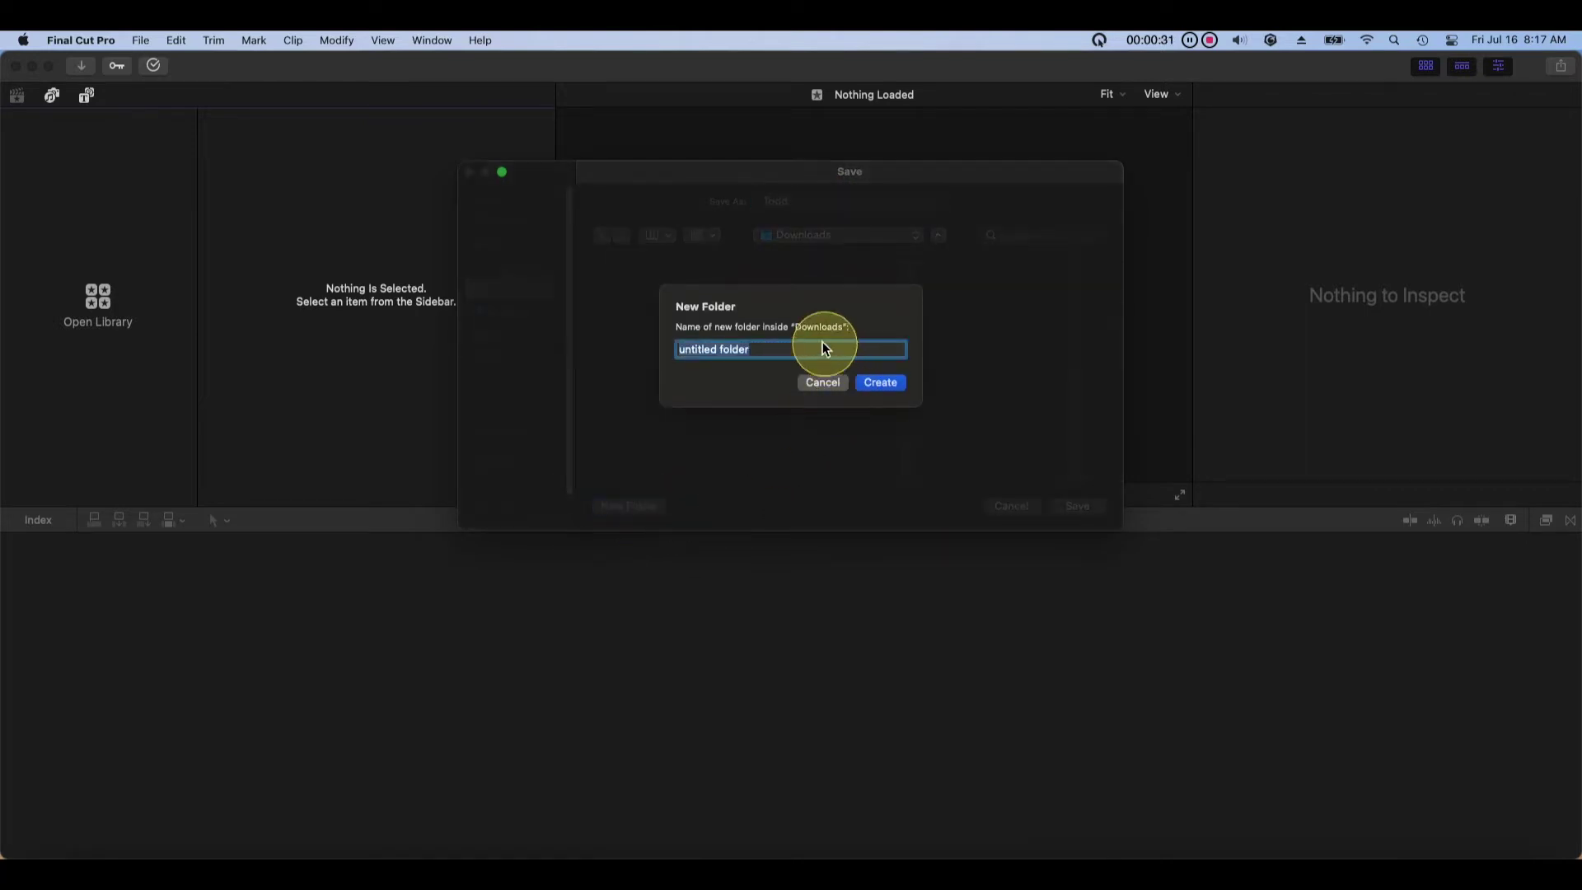
type("To")
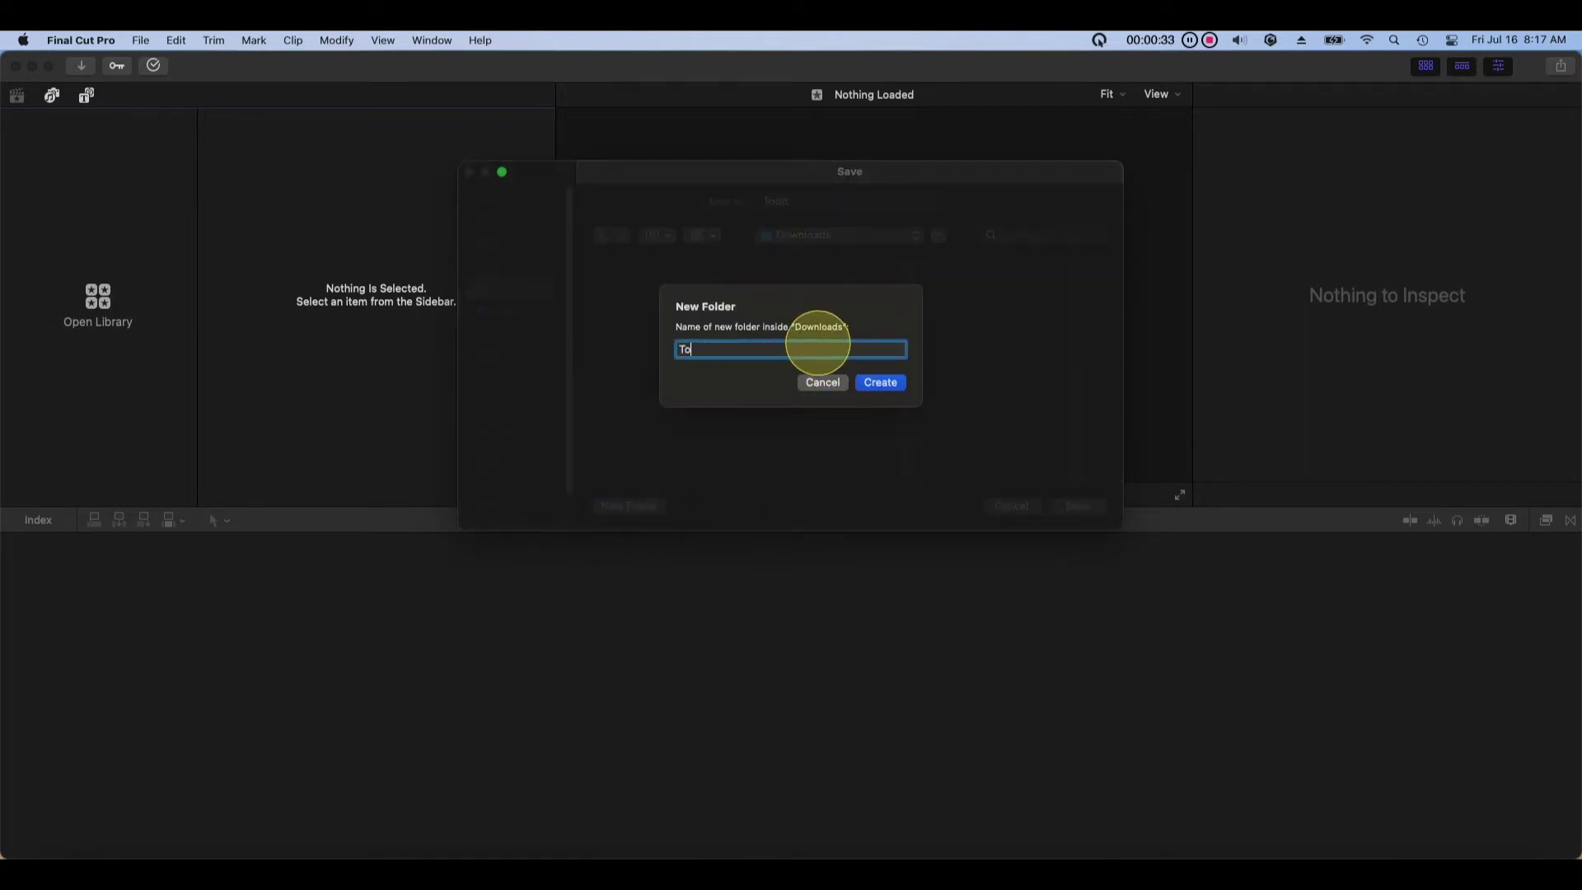
type("dd")
left_click(880, 382)
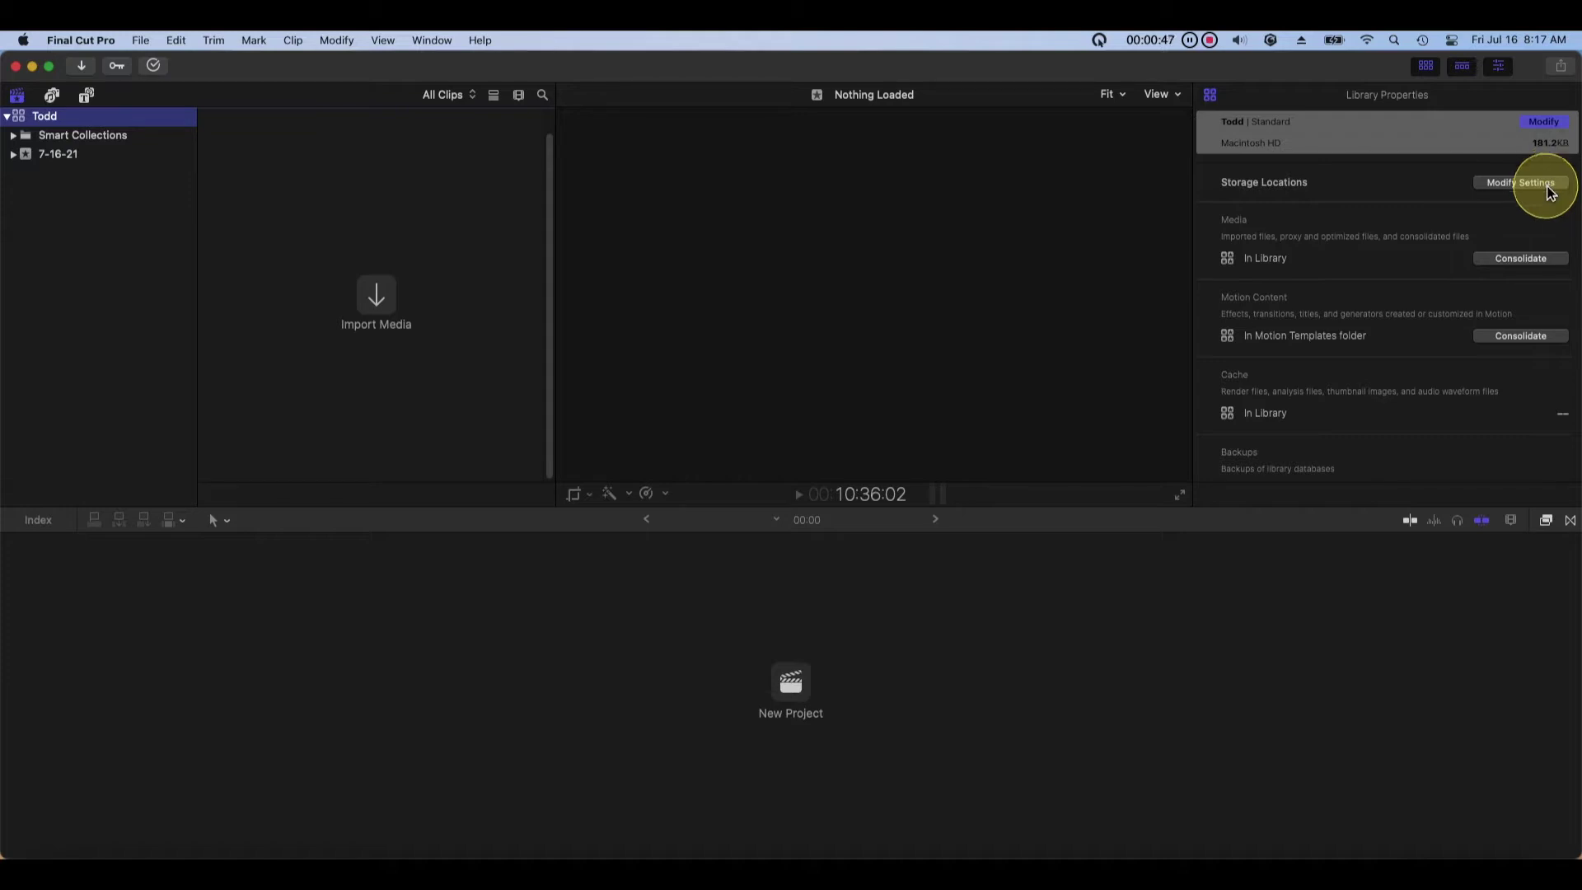
Set the library's cache location to the Final Cut > FCP folder
left_click(1549, 187)
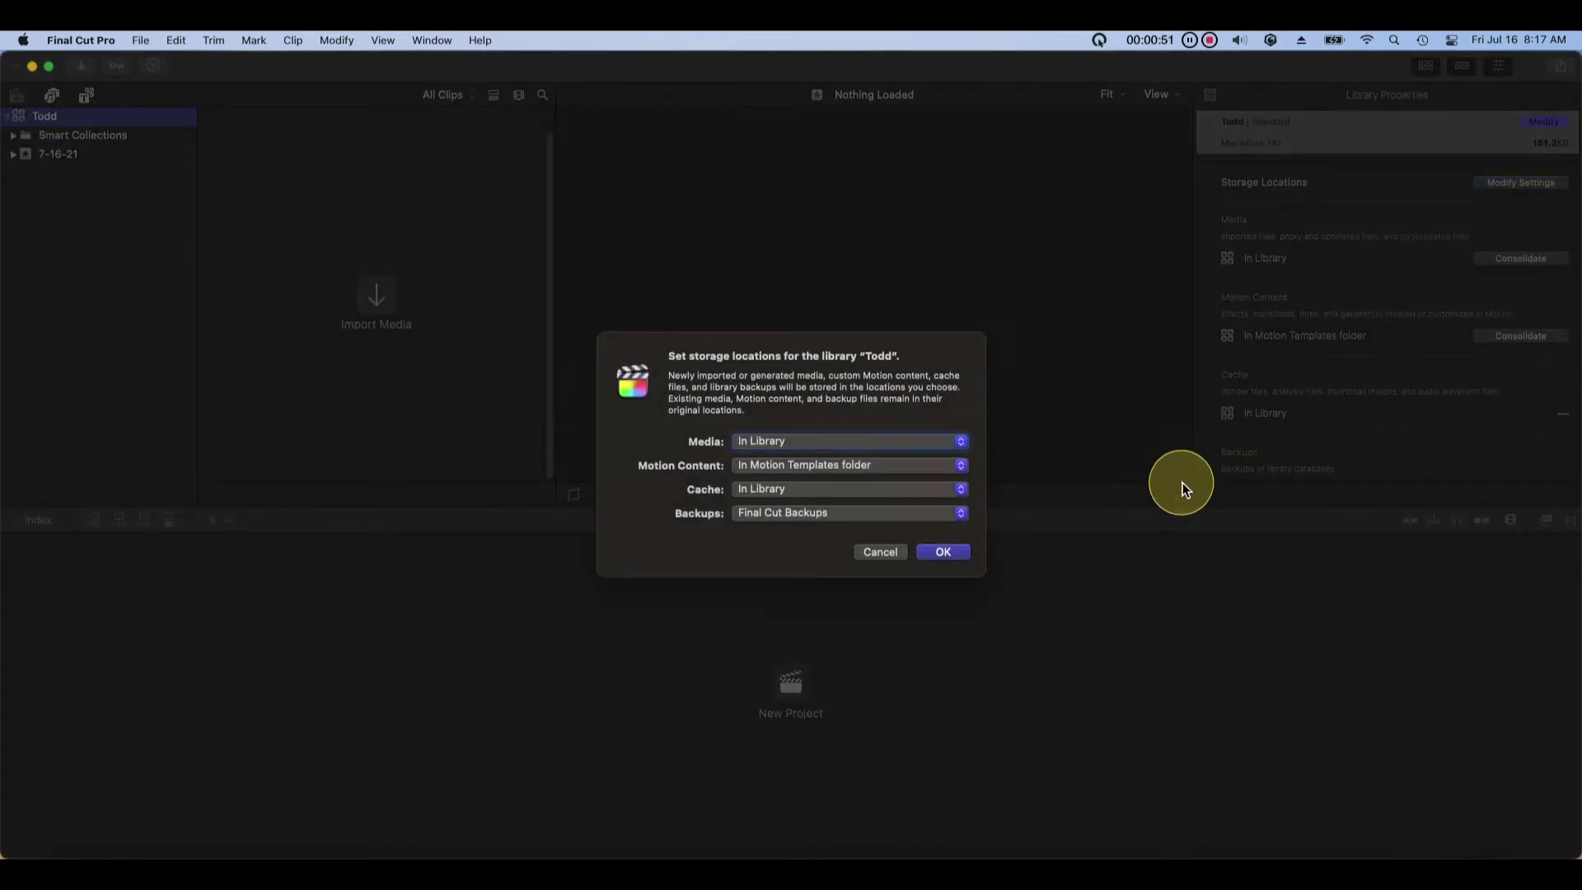
left_click(960, 492)
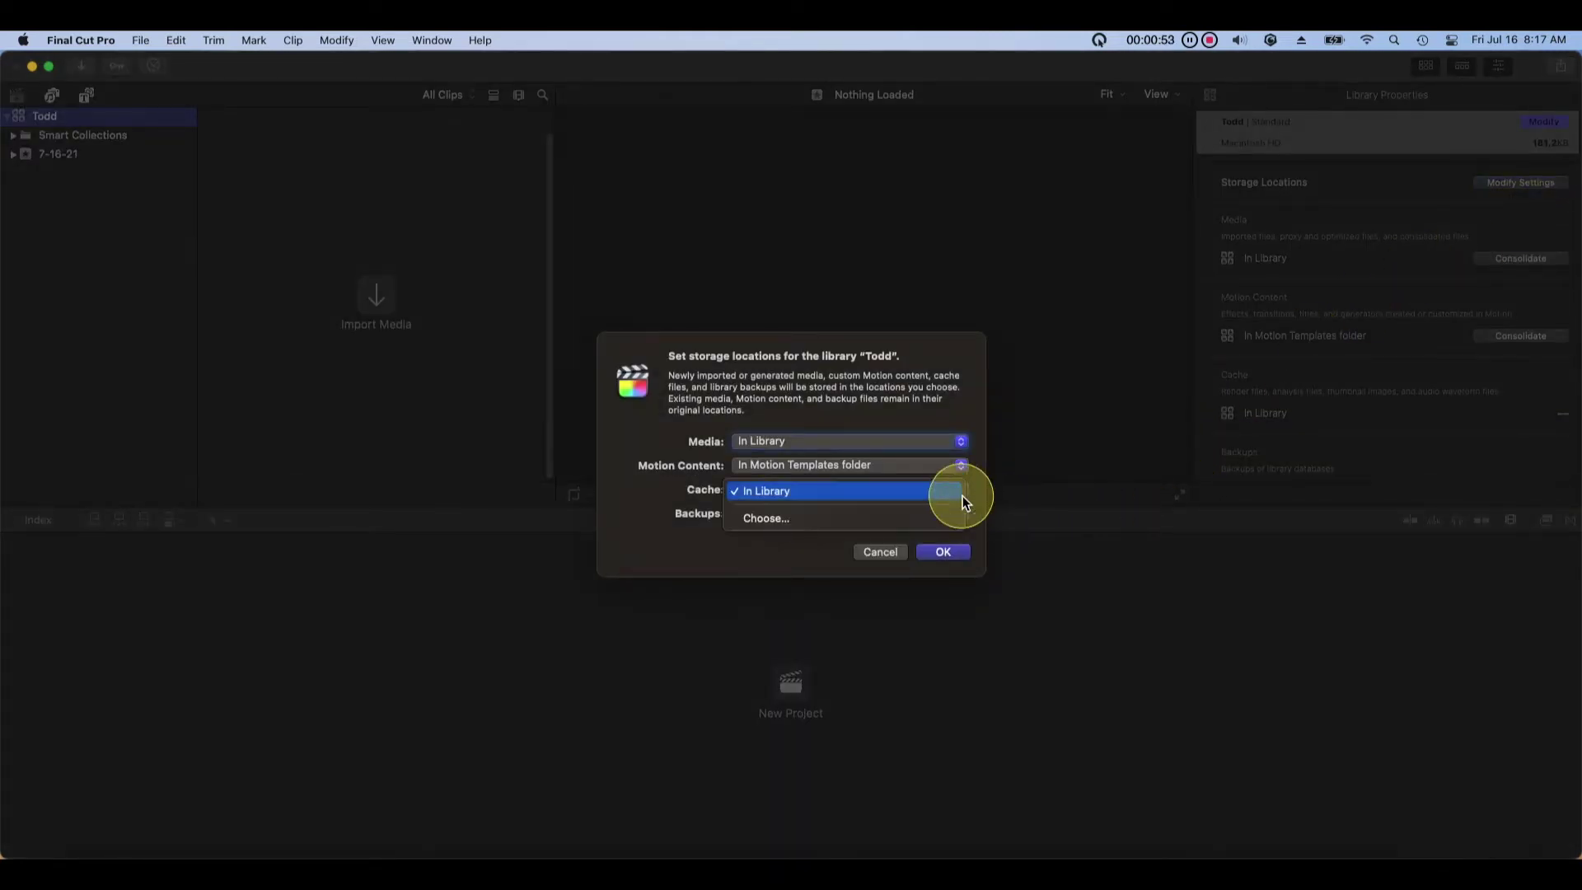
left_click(947, 519)
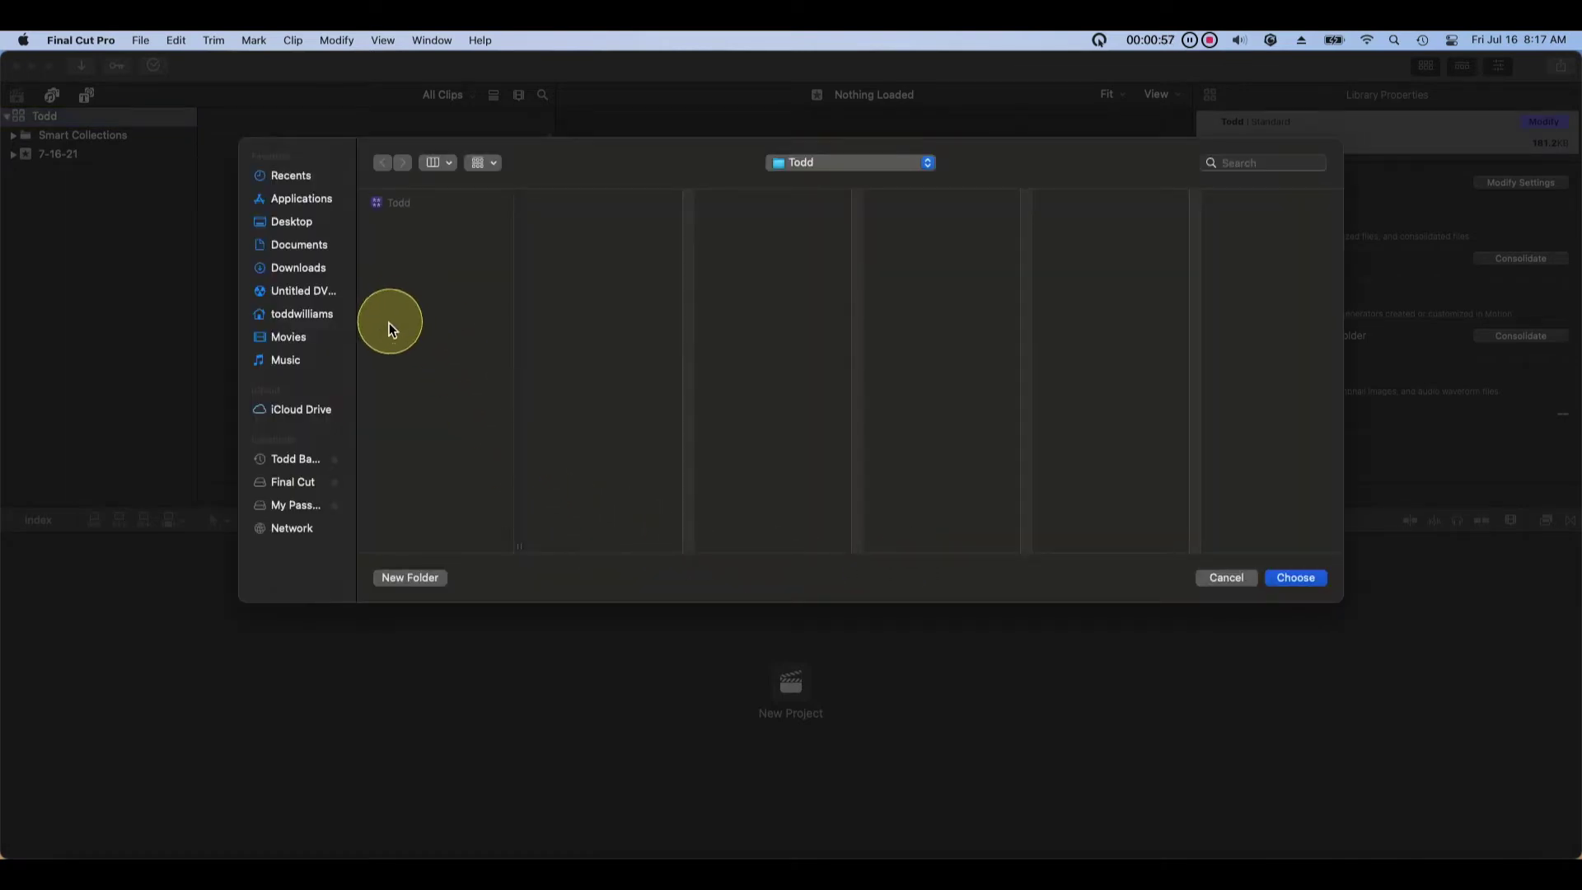
left_click(320, 483)
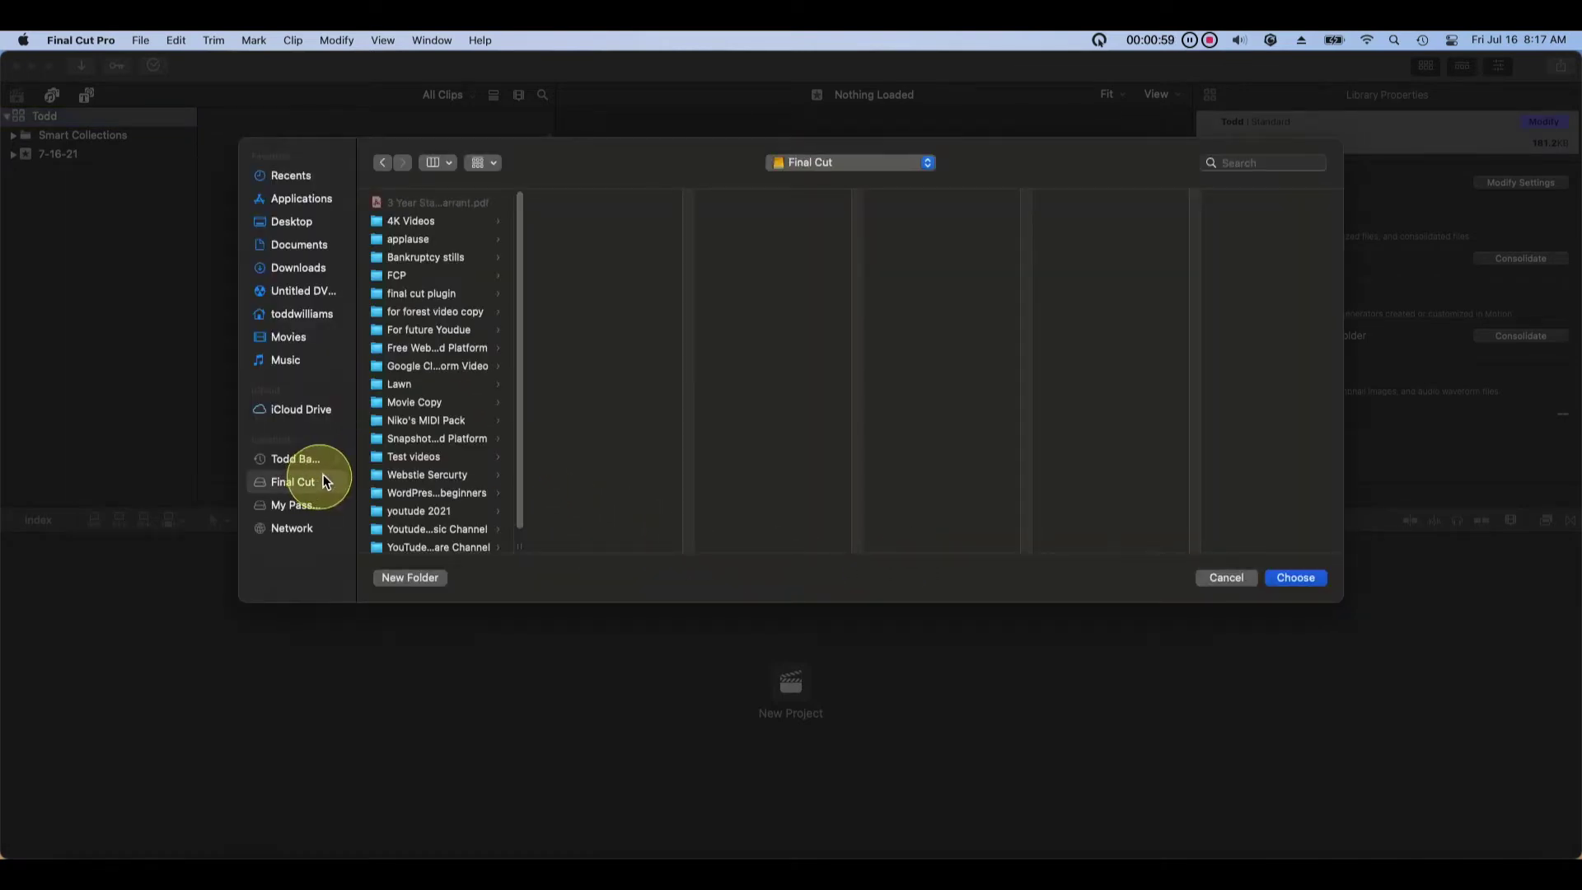
left_click(399, 277)
left_click(1299, 582)
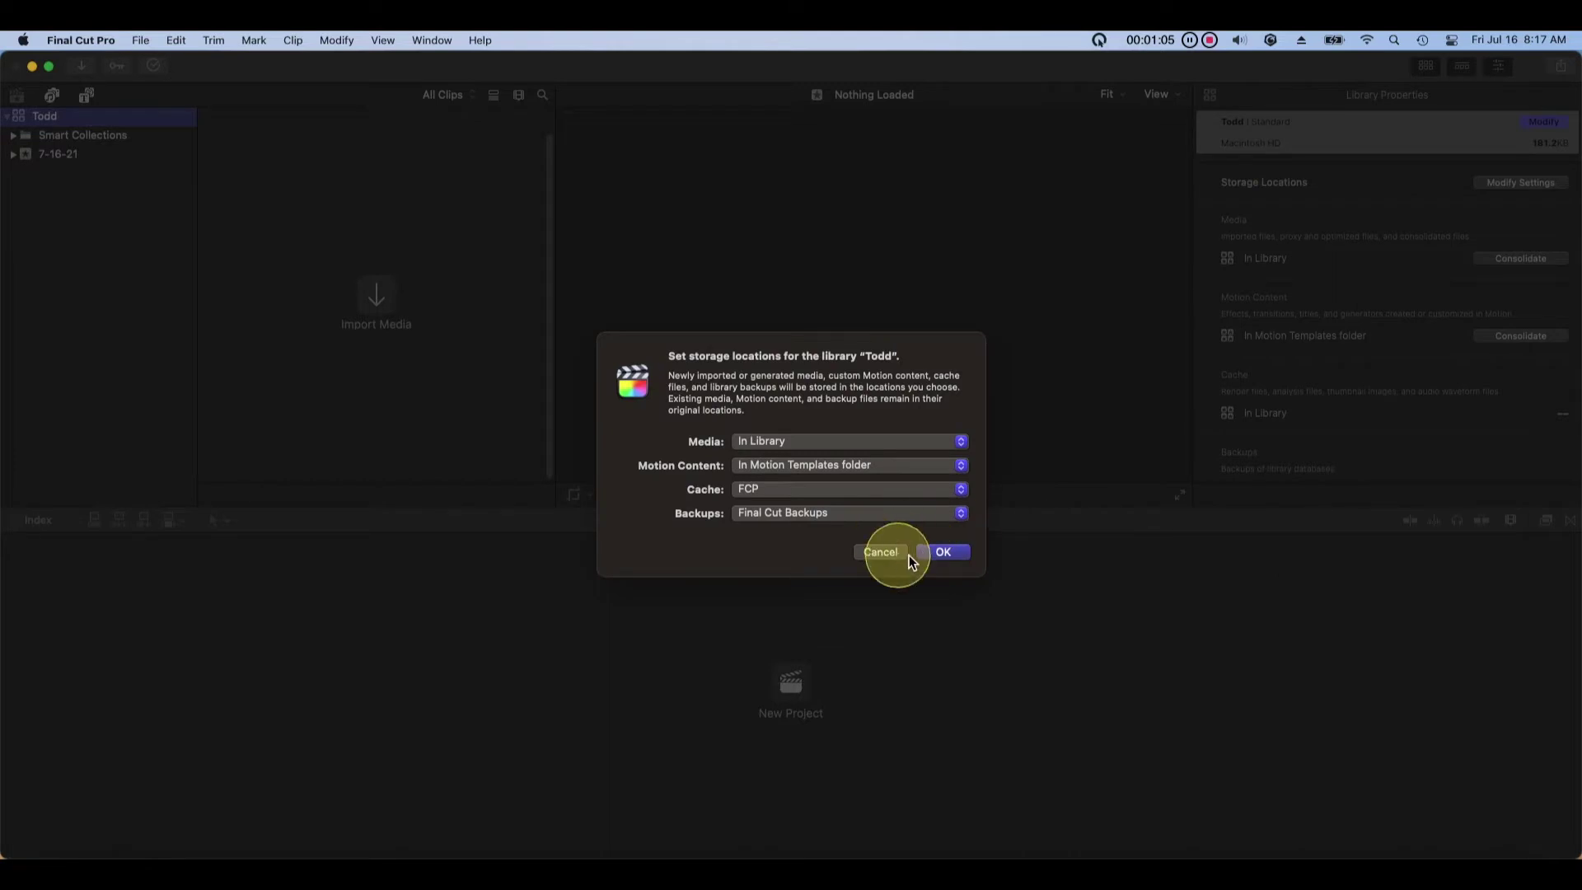
left_click(943, 552)
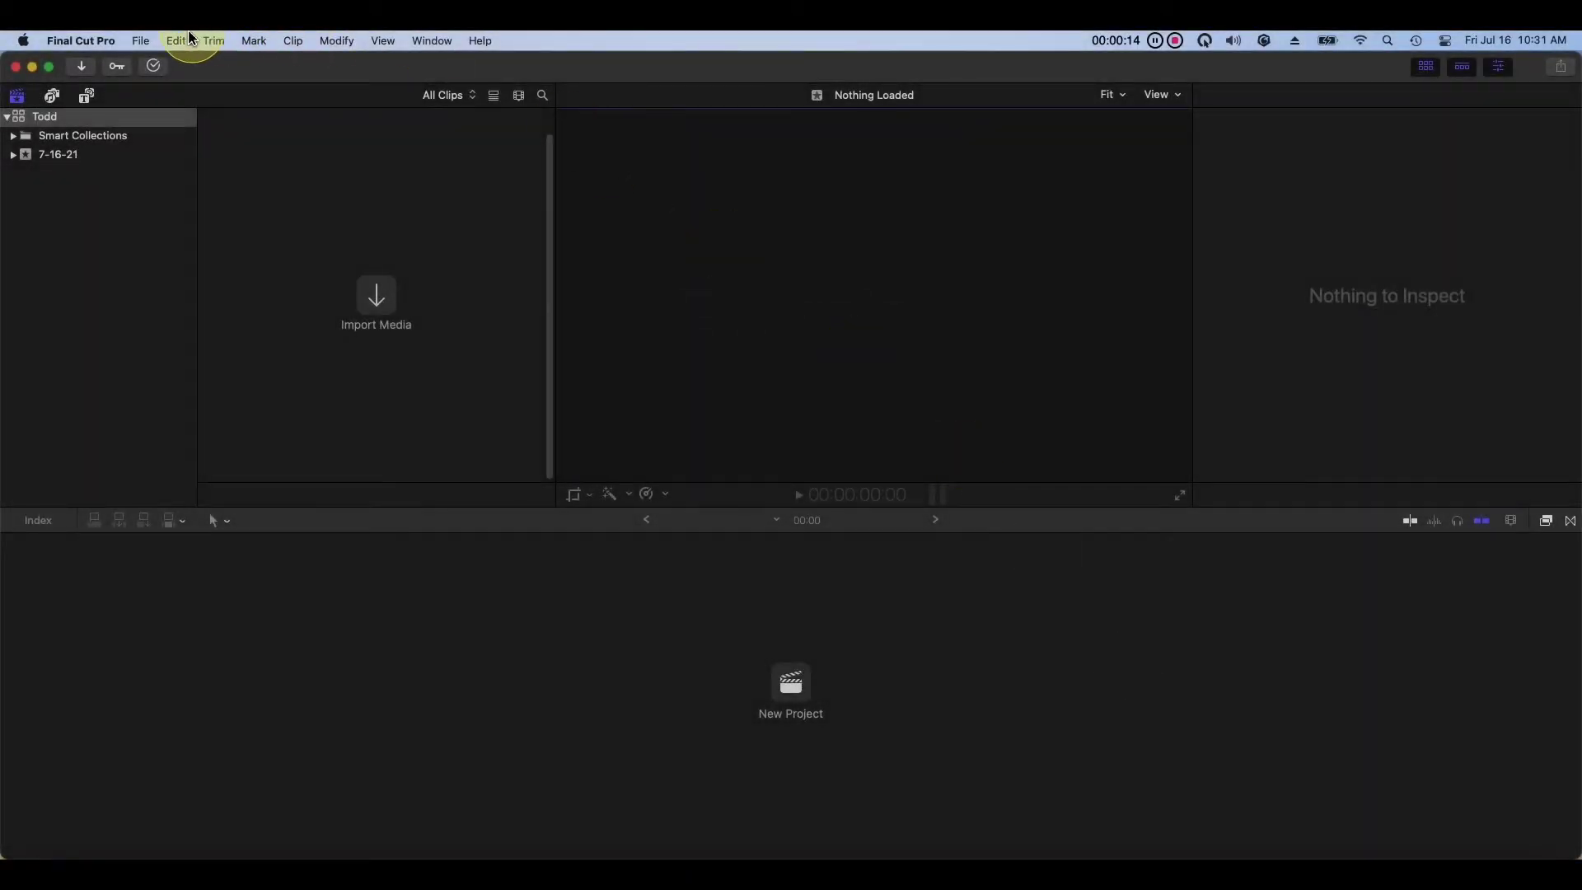
Create a new event named with the user's first name, without a new project
left_click(155, 42)
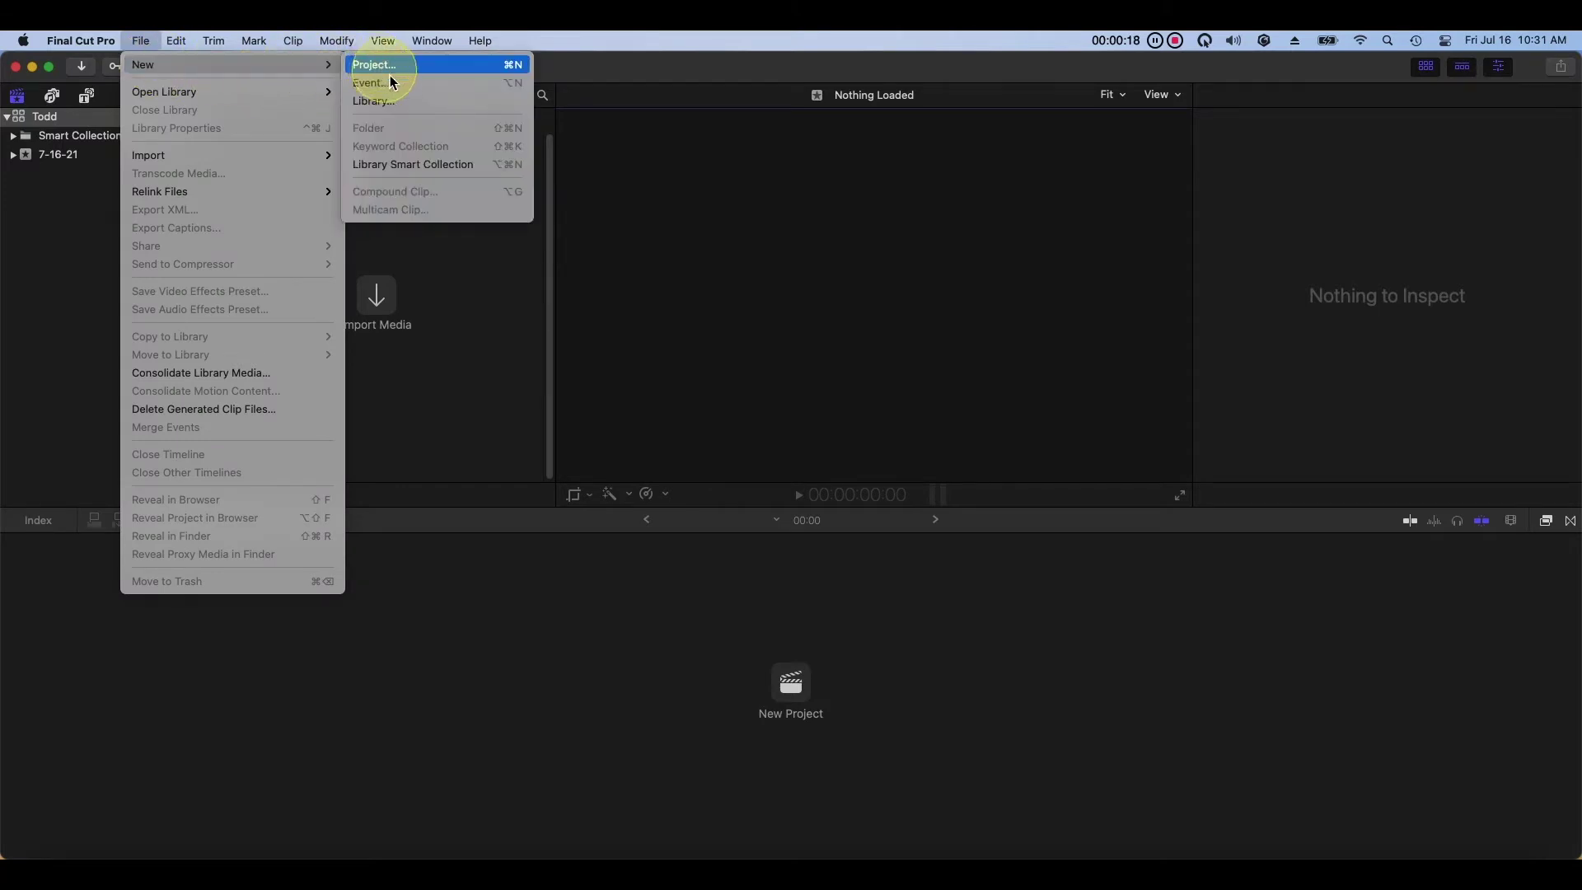
left_click(398, 87)
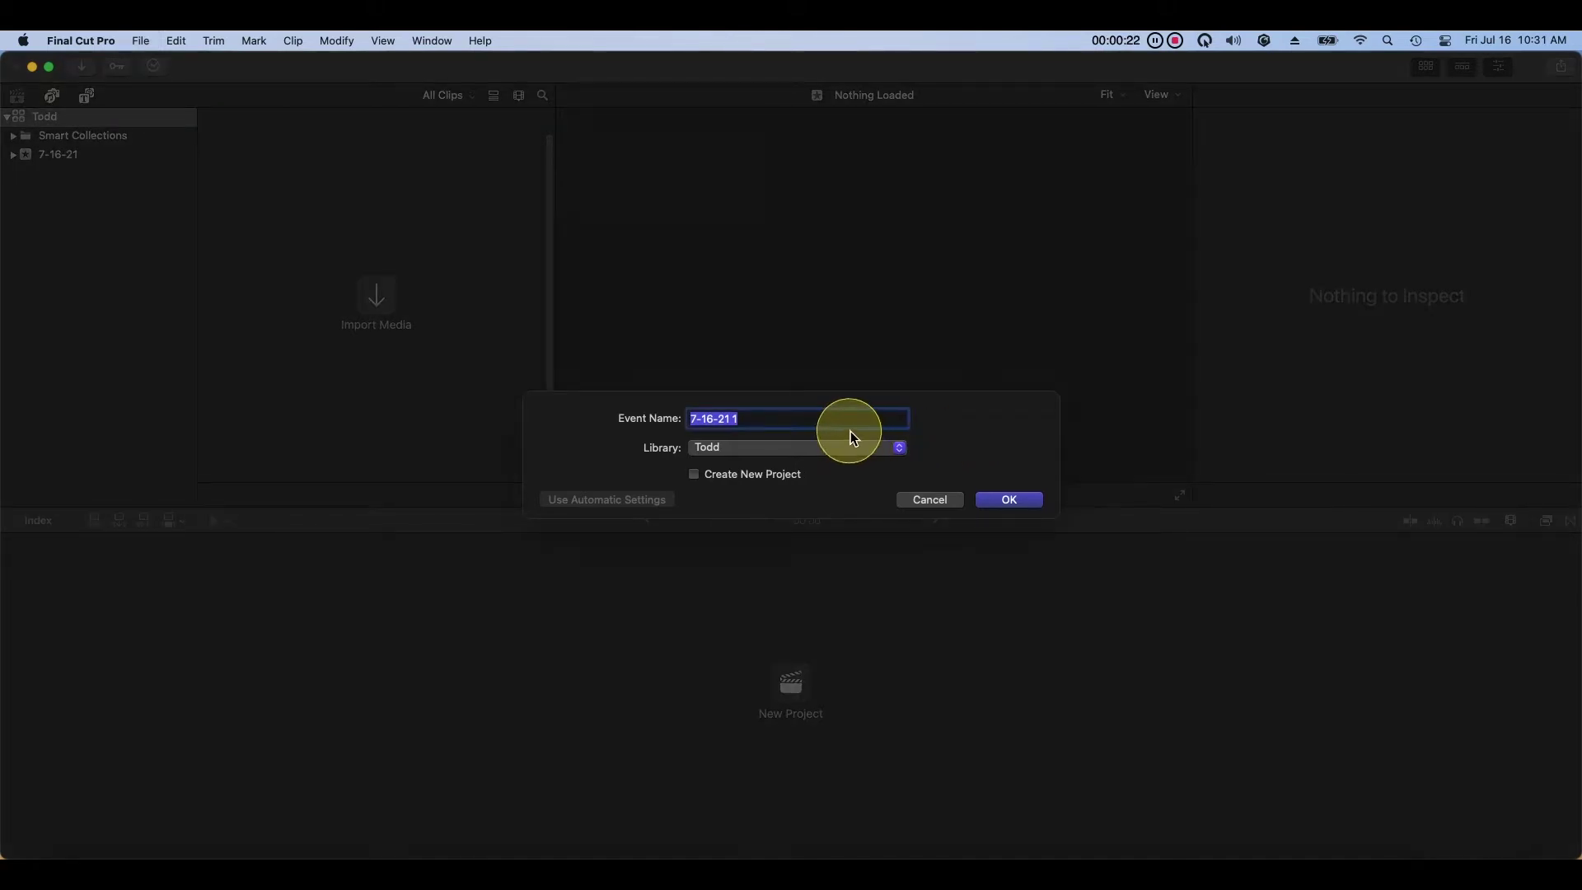
type("Todd")
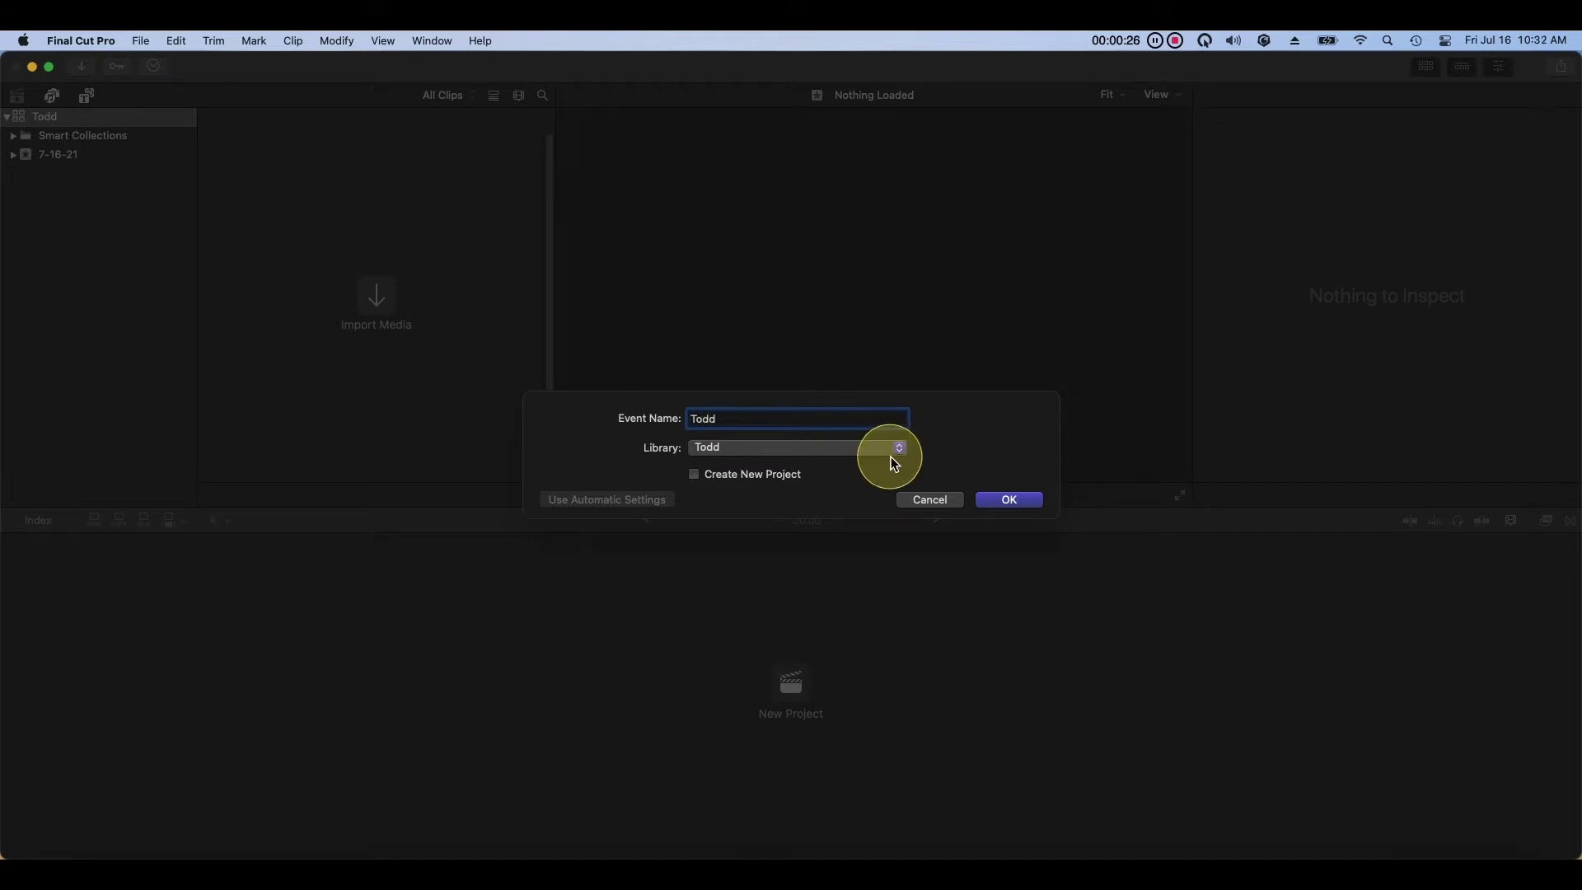
left_click(1011, 500)
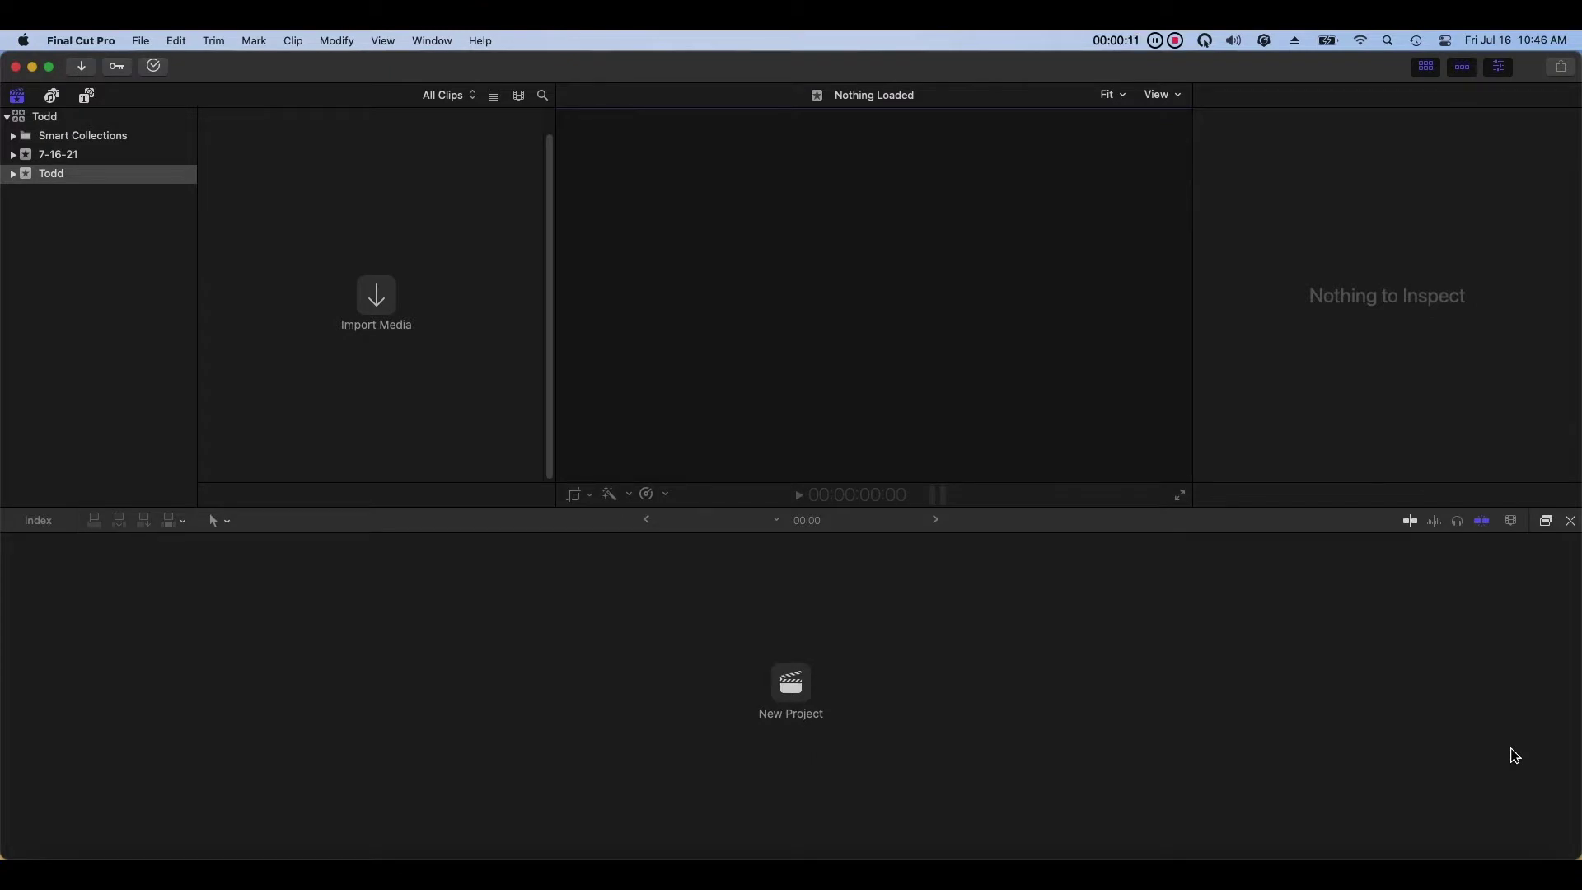
Import the images, sound and video folders and expand the event's keyword collections
left_click(142, 41)
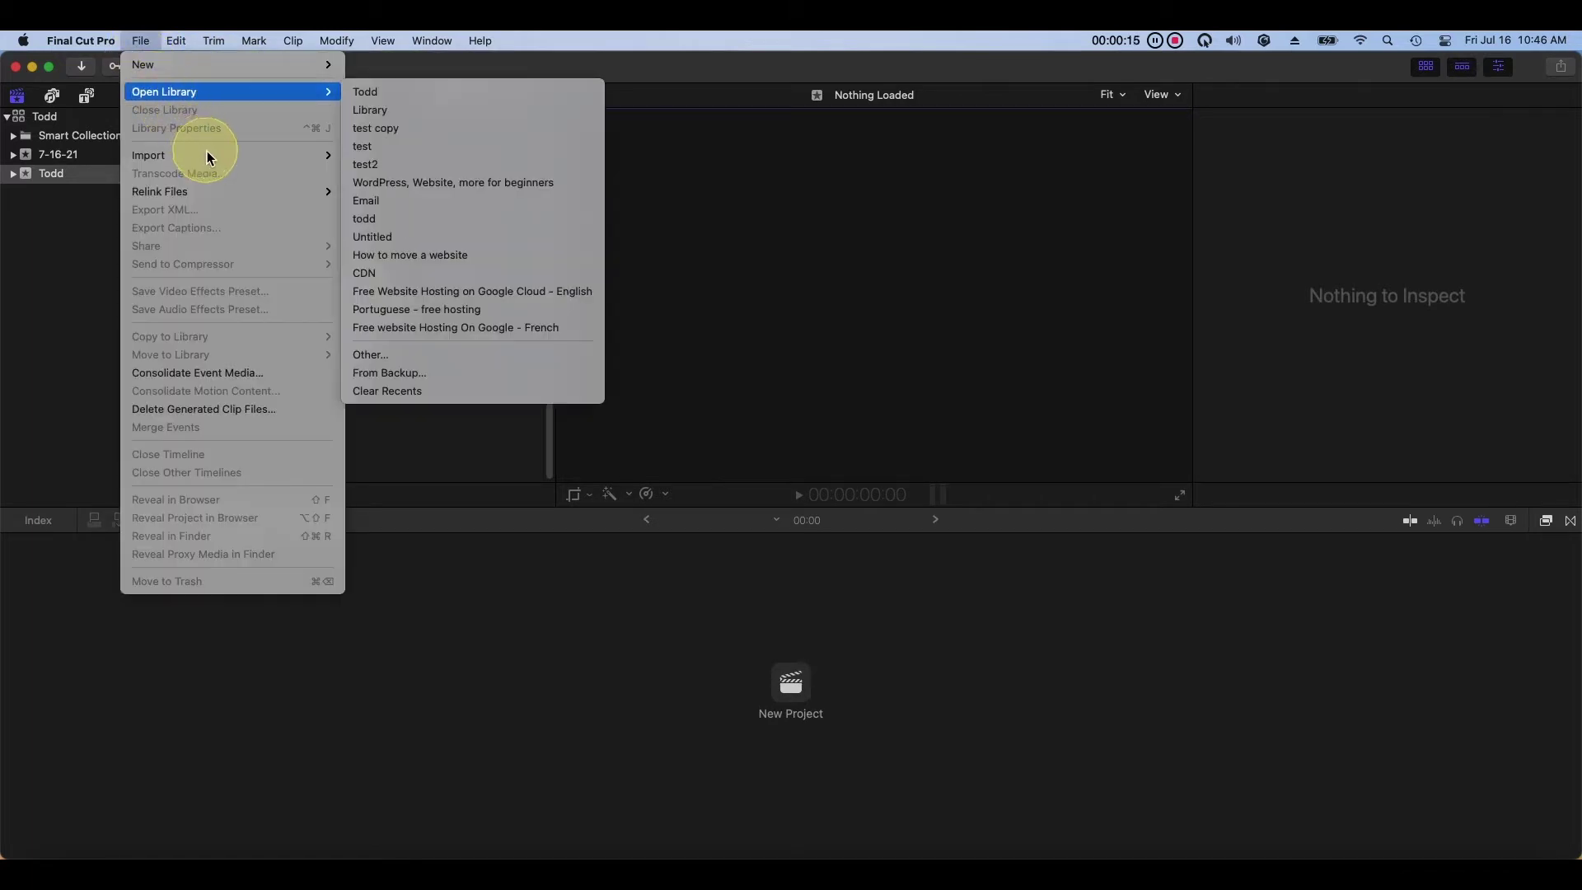
mouse_move(207, 155)
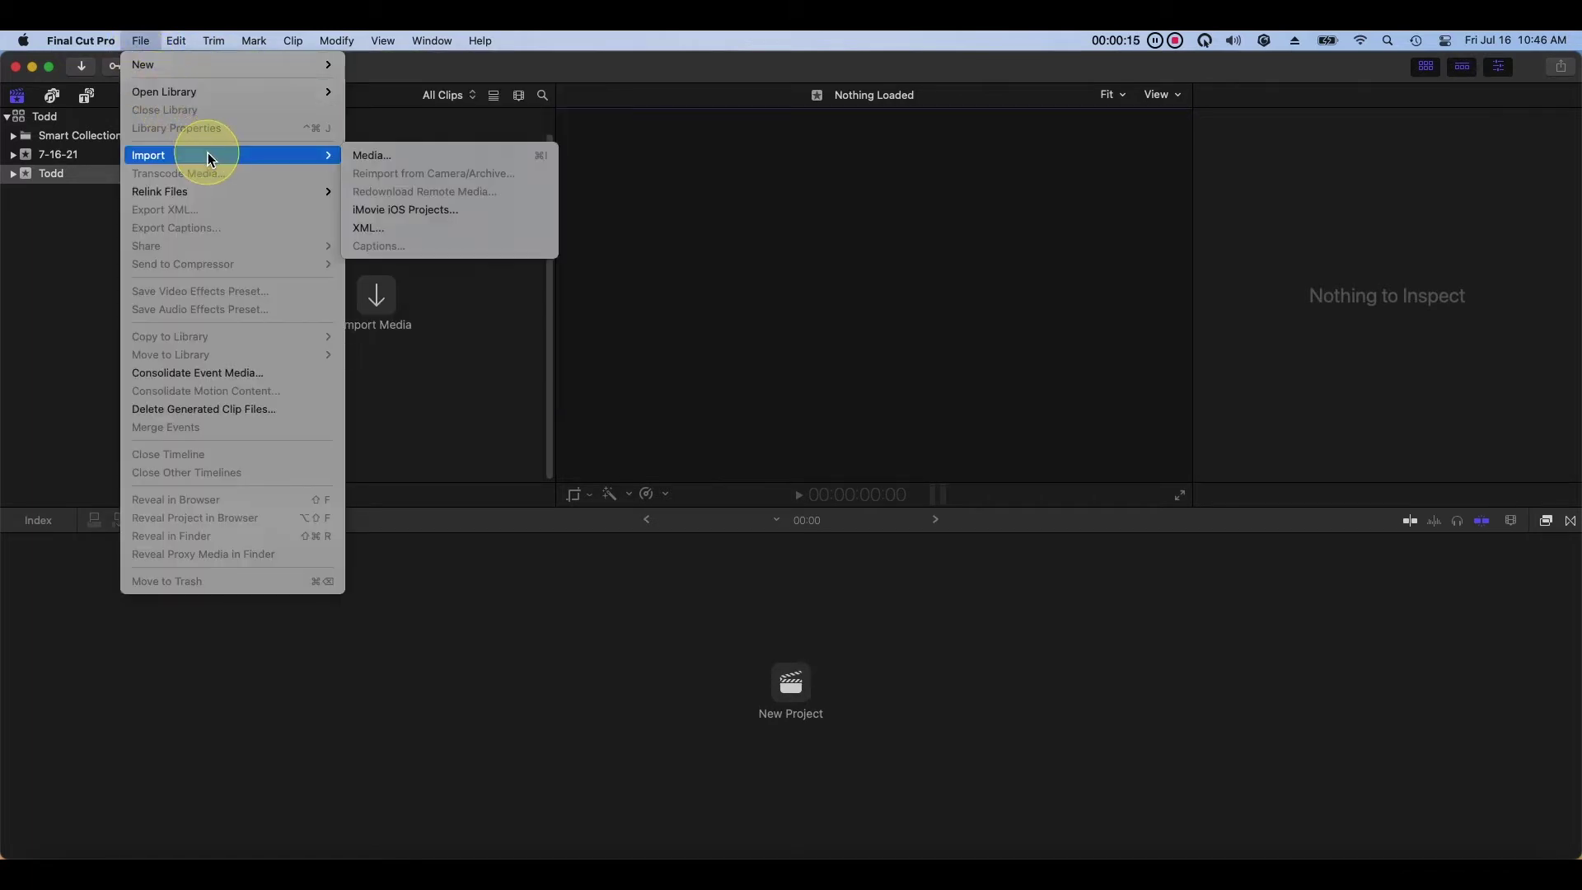
left_click(483, 158)
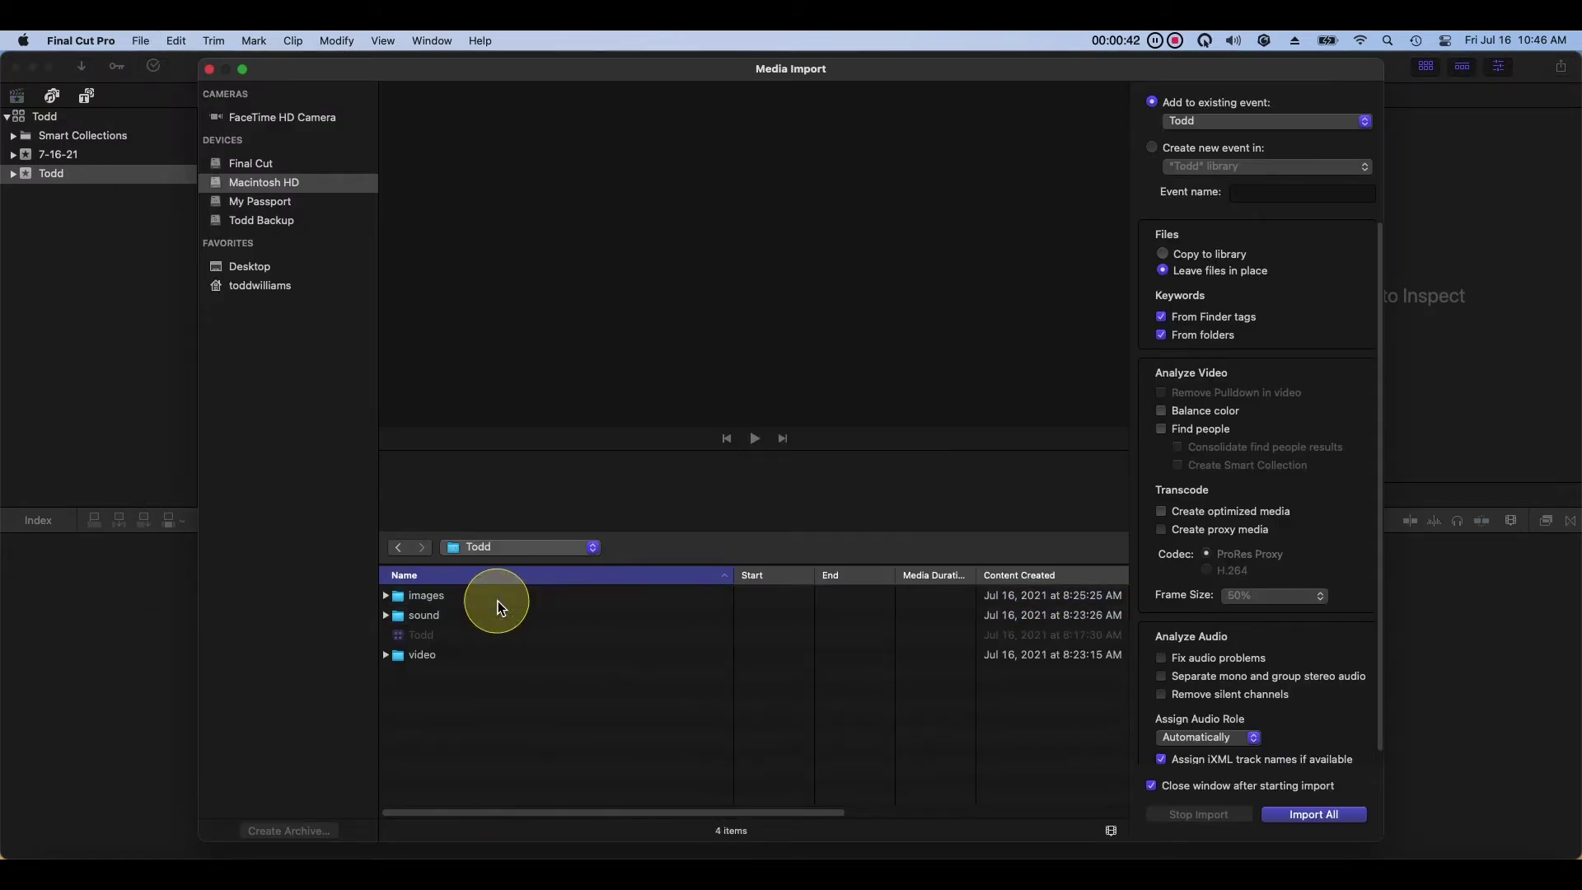
left_click(494, 599)
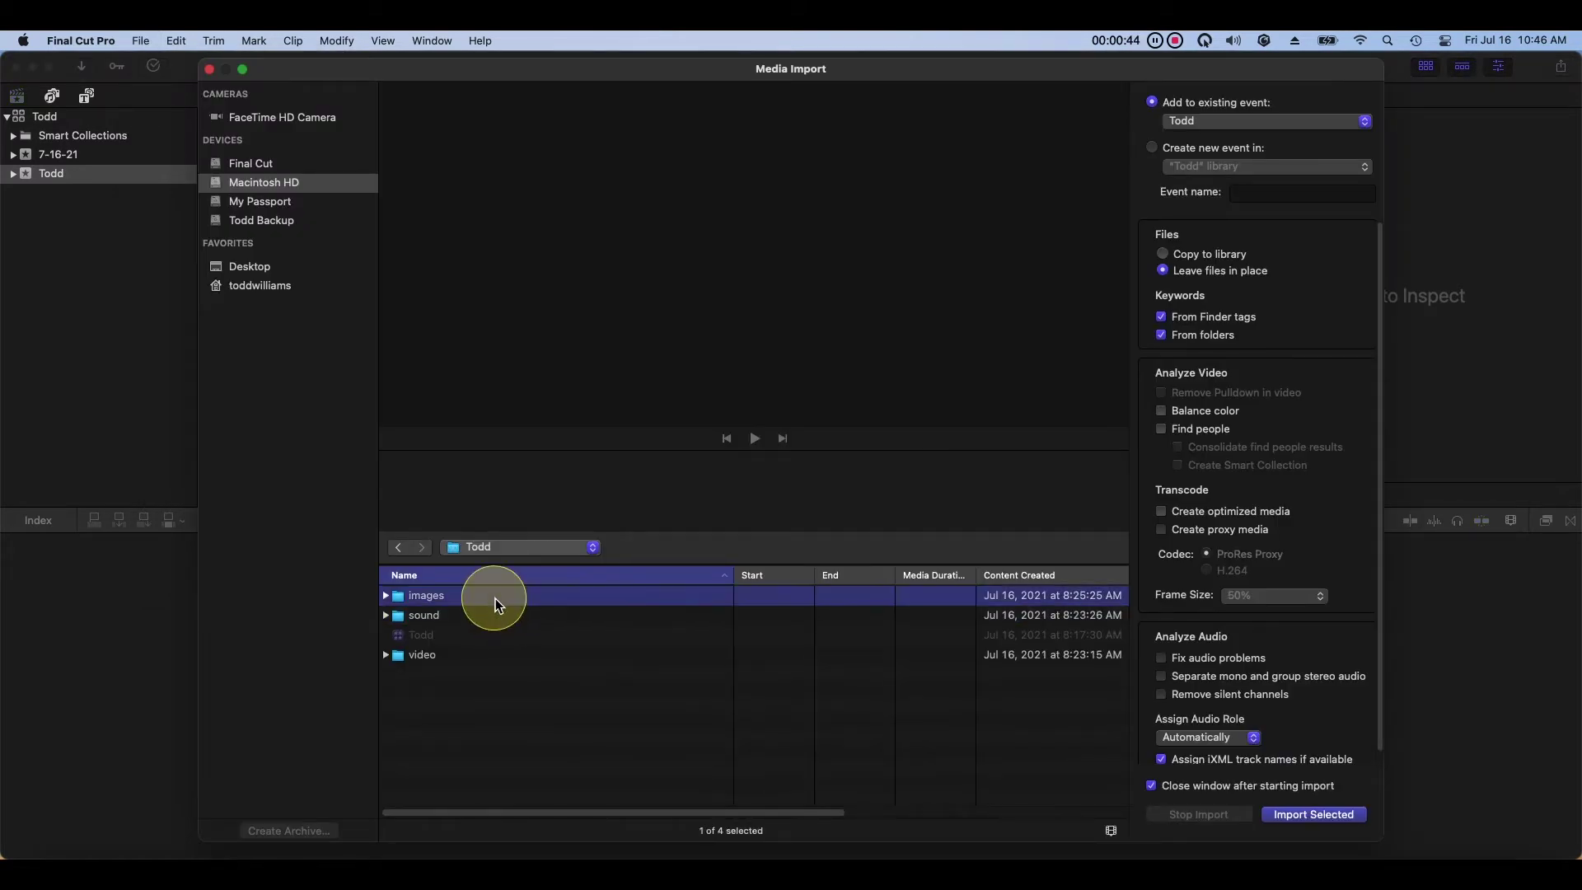
left_click(516, 659, "shift")
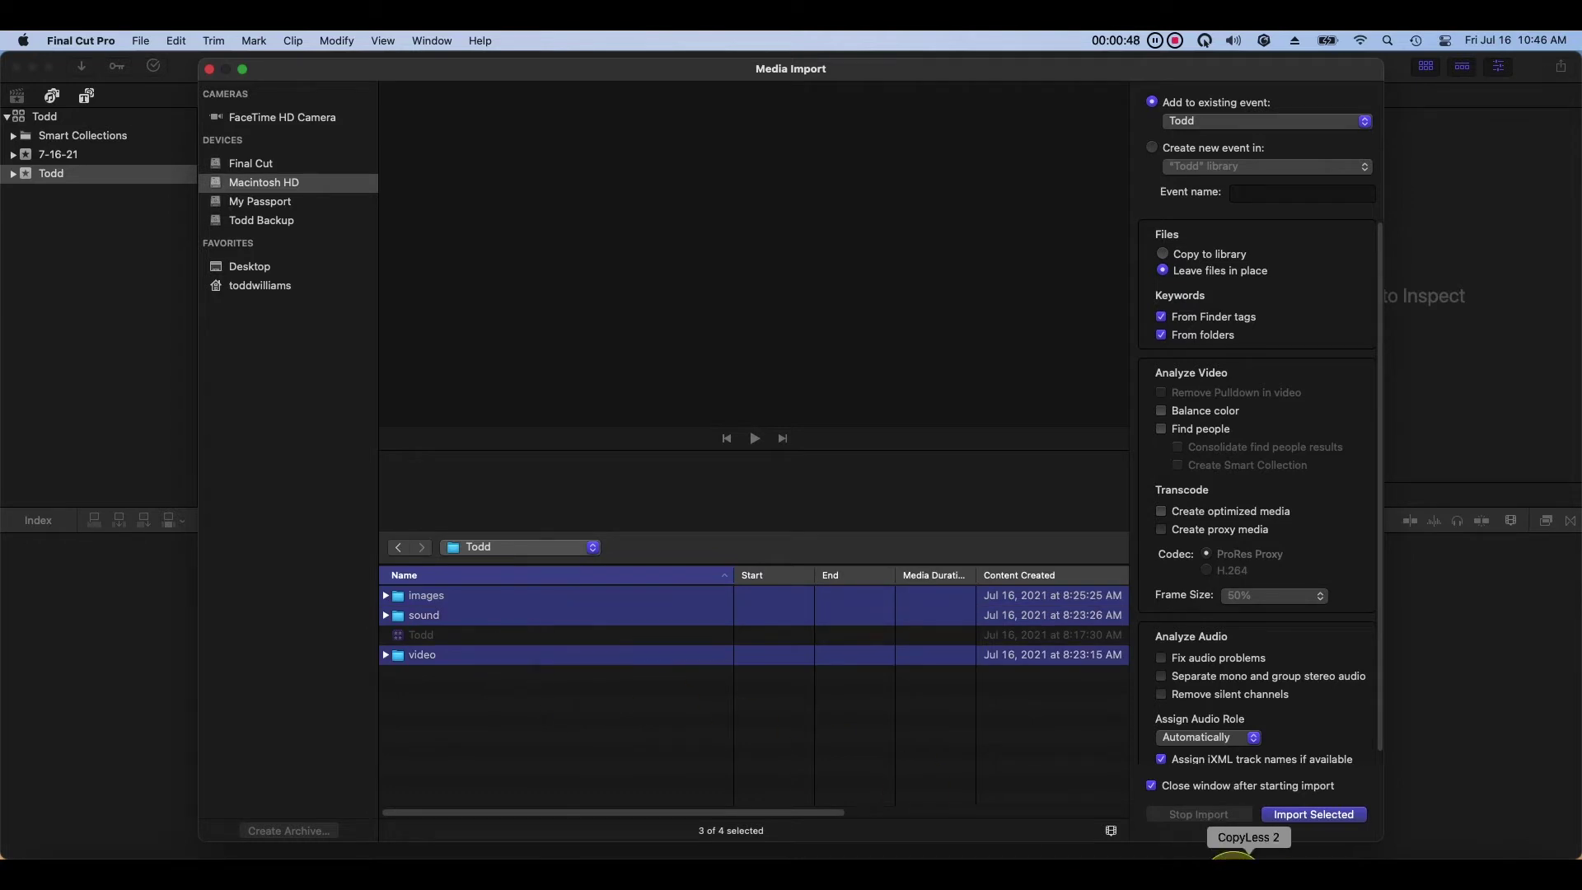
left_click(1310, 815)
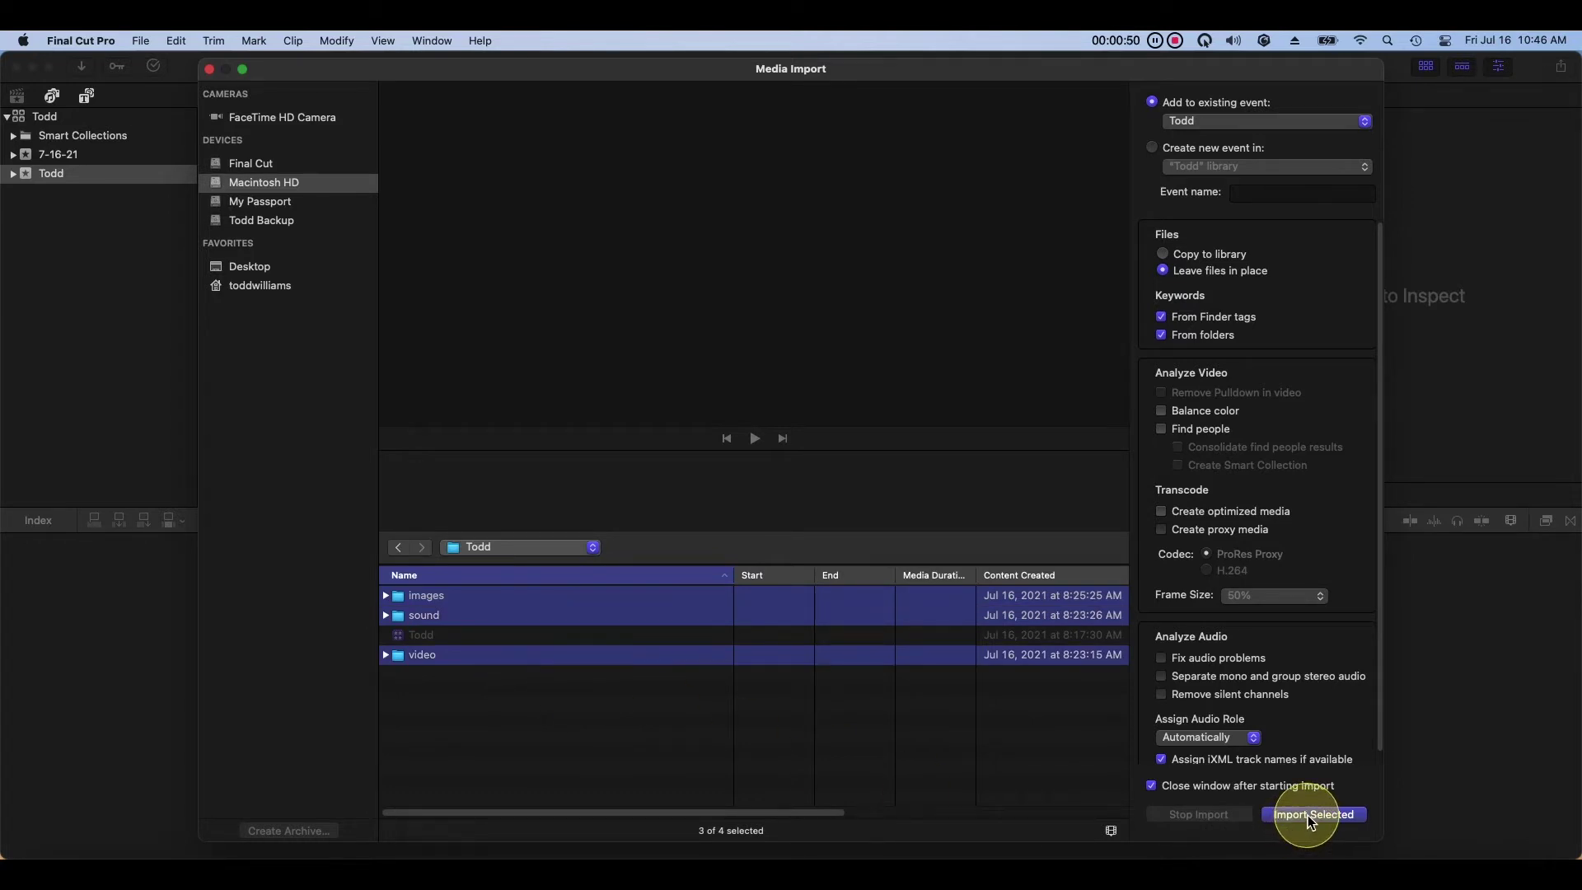
left_click(1312, 818)
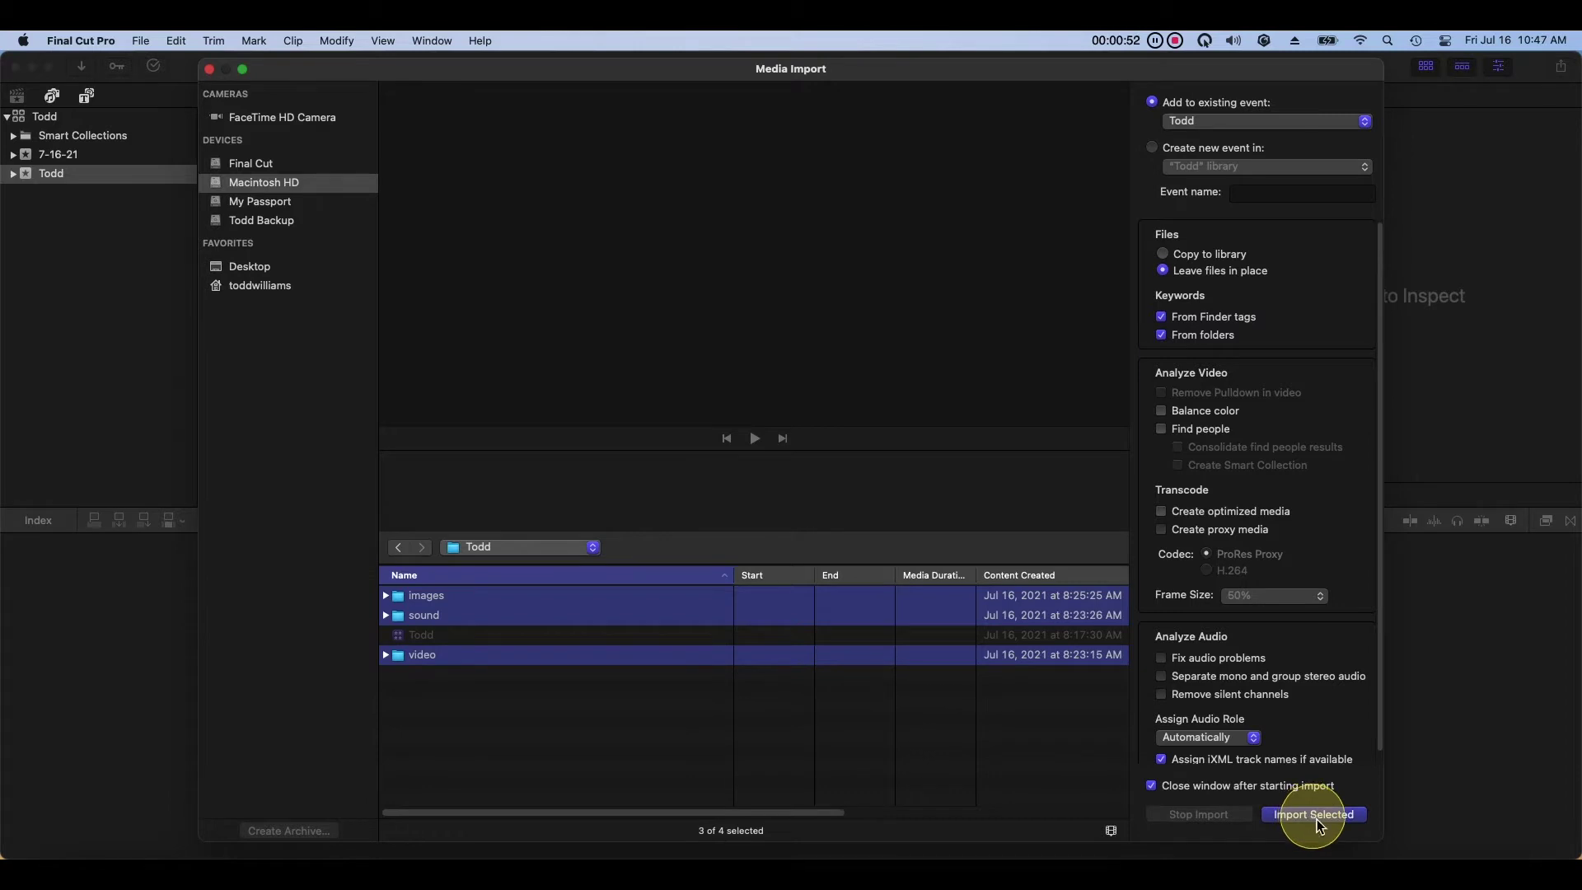
left_click(13, 174)
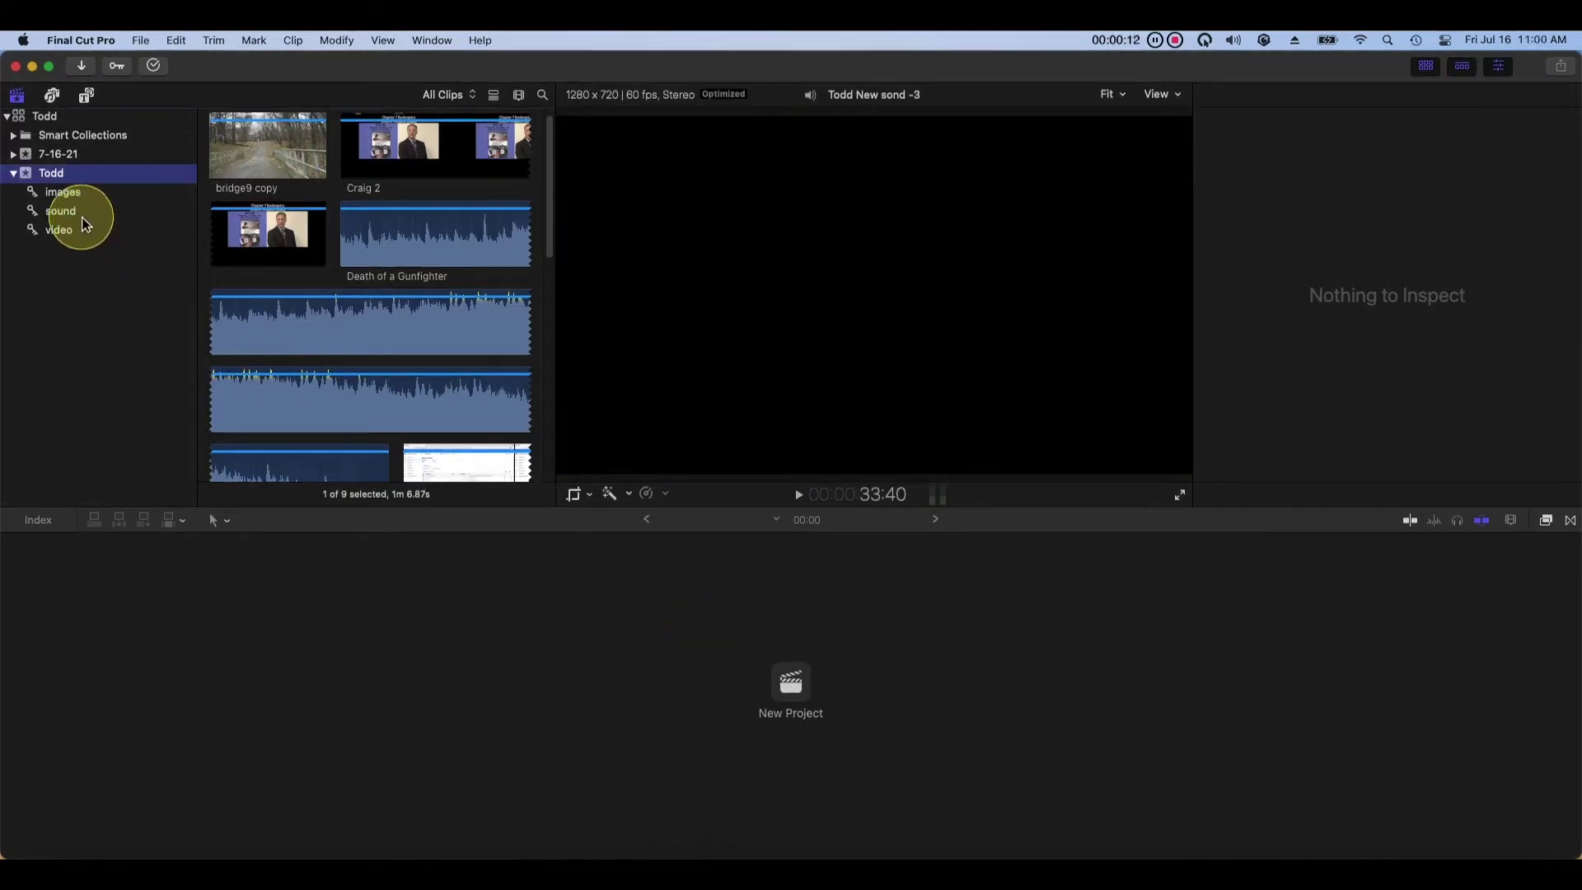
Filter to the sound collection and play the shortest audio clip in the viewer
left_click(79, 212)
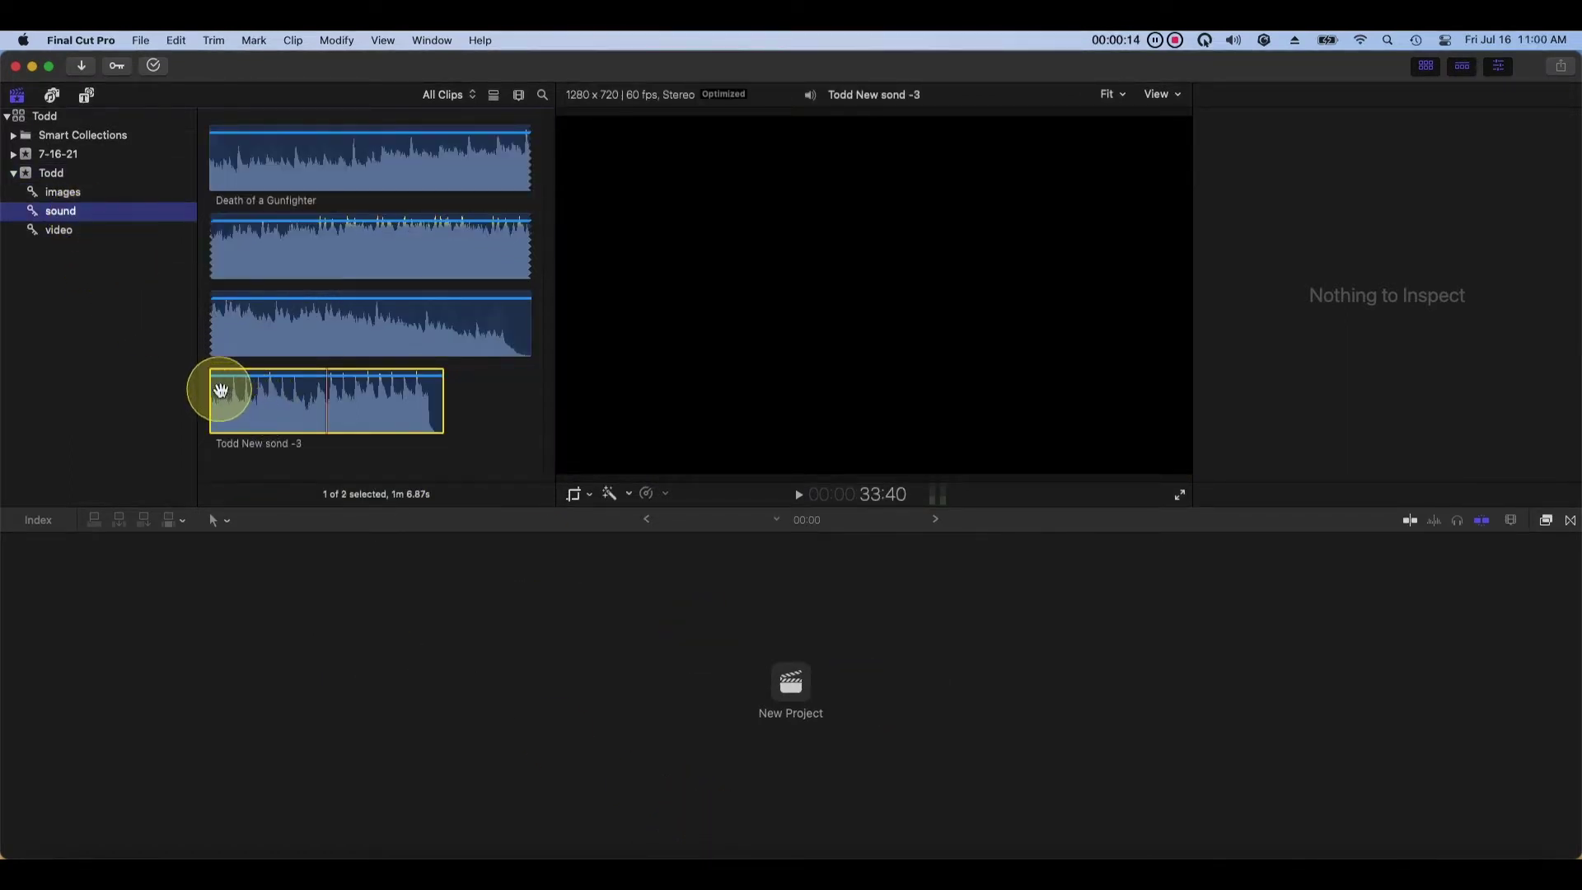
left_click(217, 387)
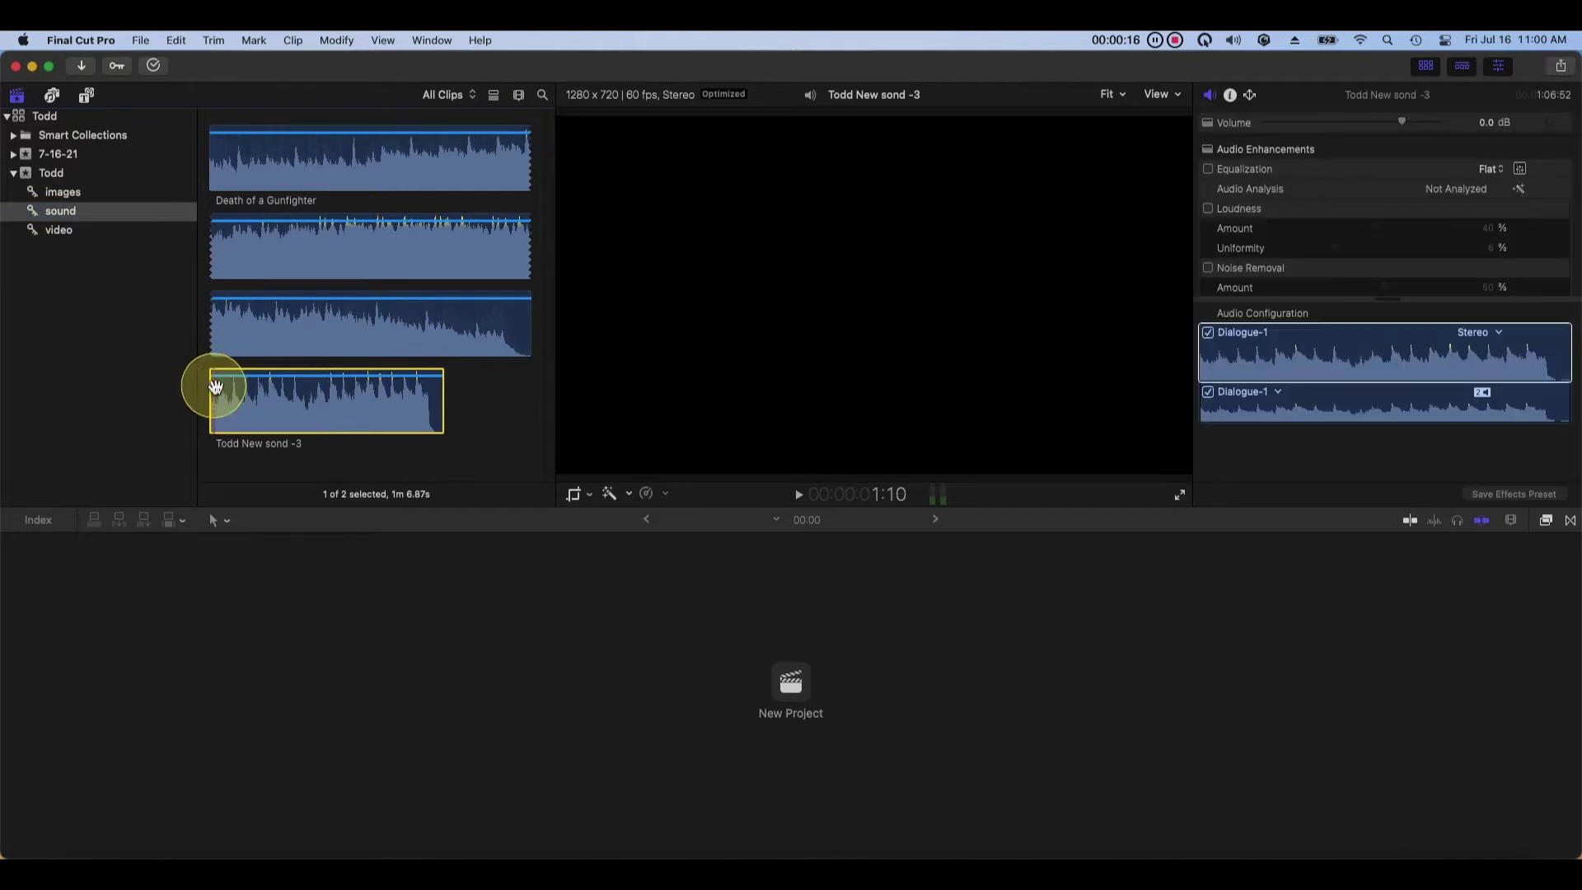
left_click(664, 591)
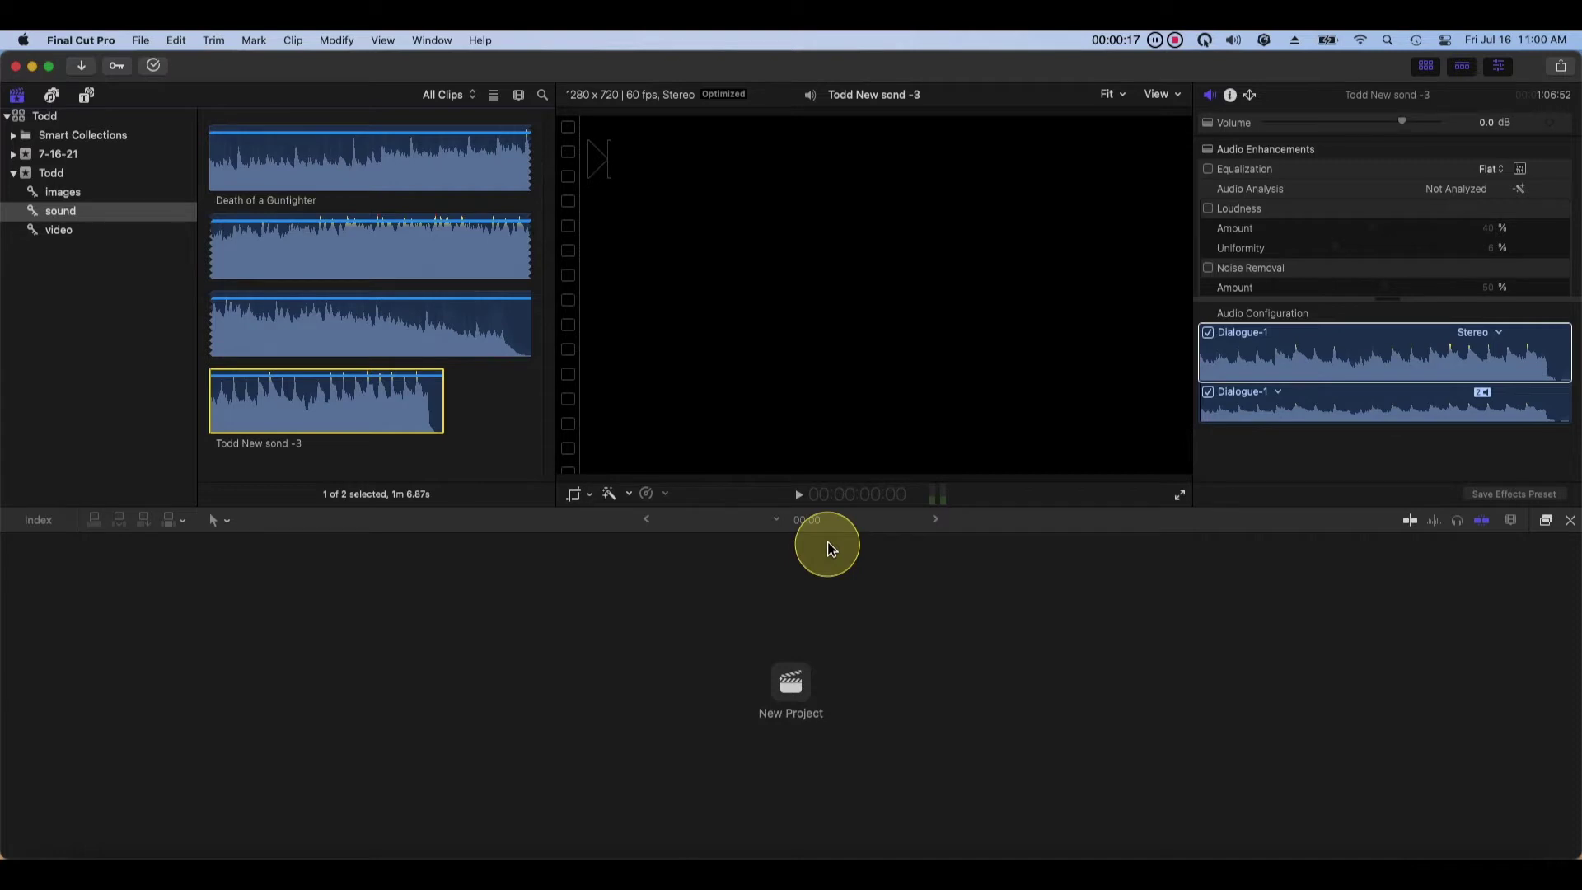
left_click(798, 498)
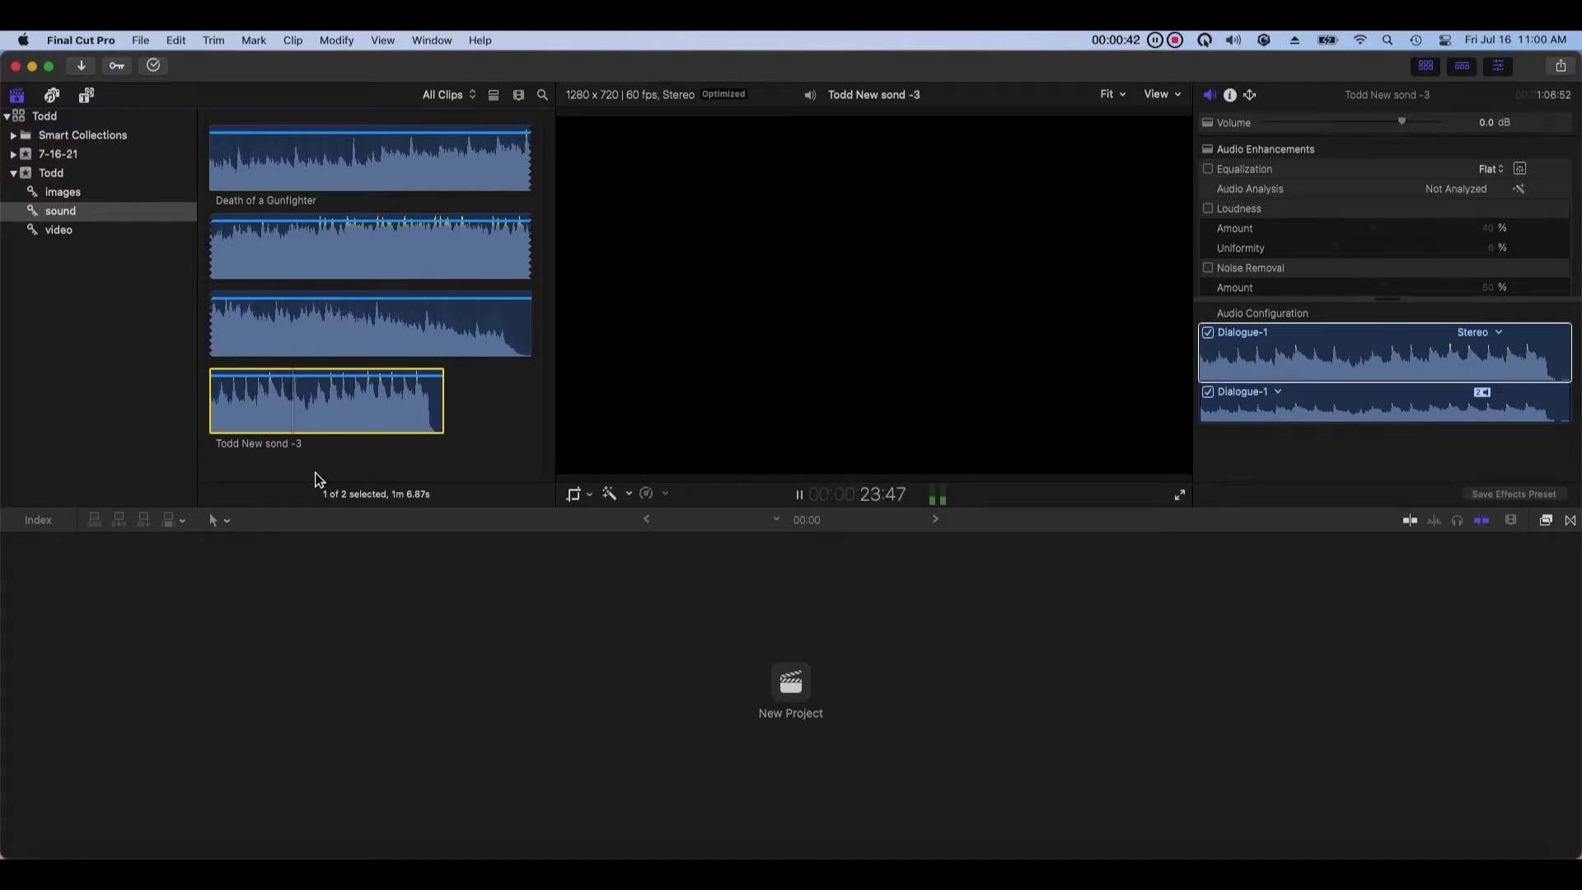
left_click(340, 478)
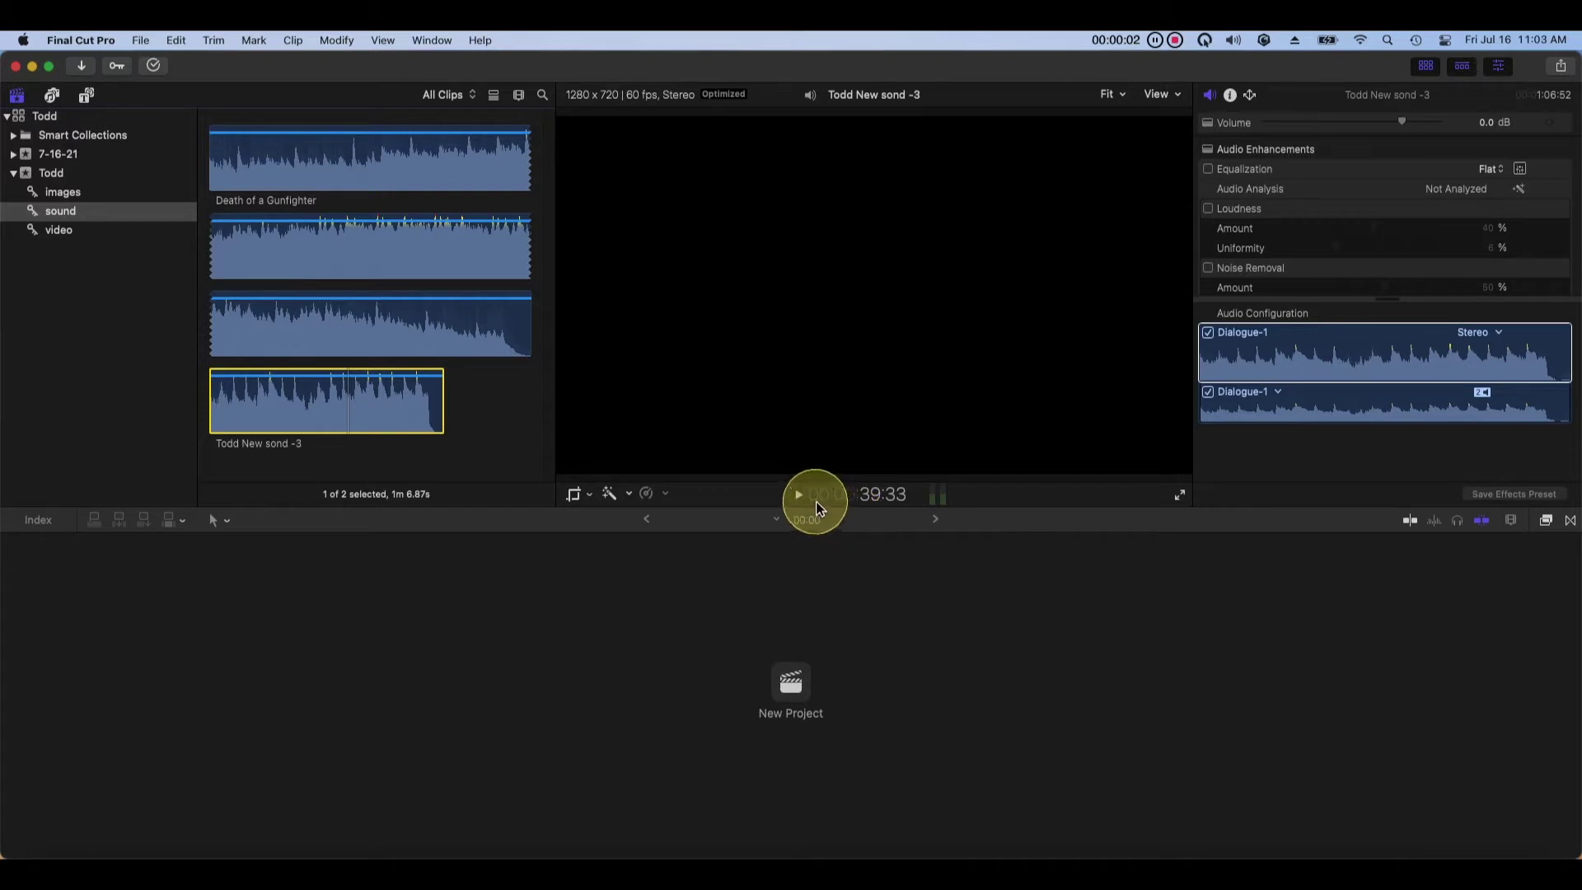
Stop playback and raise the current clip's volume to 7.1 dB
left_click(1472, 296)
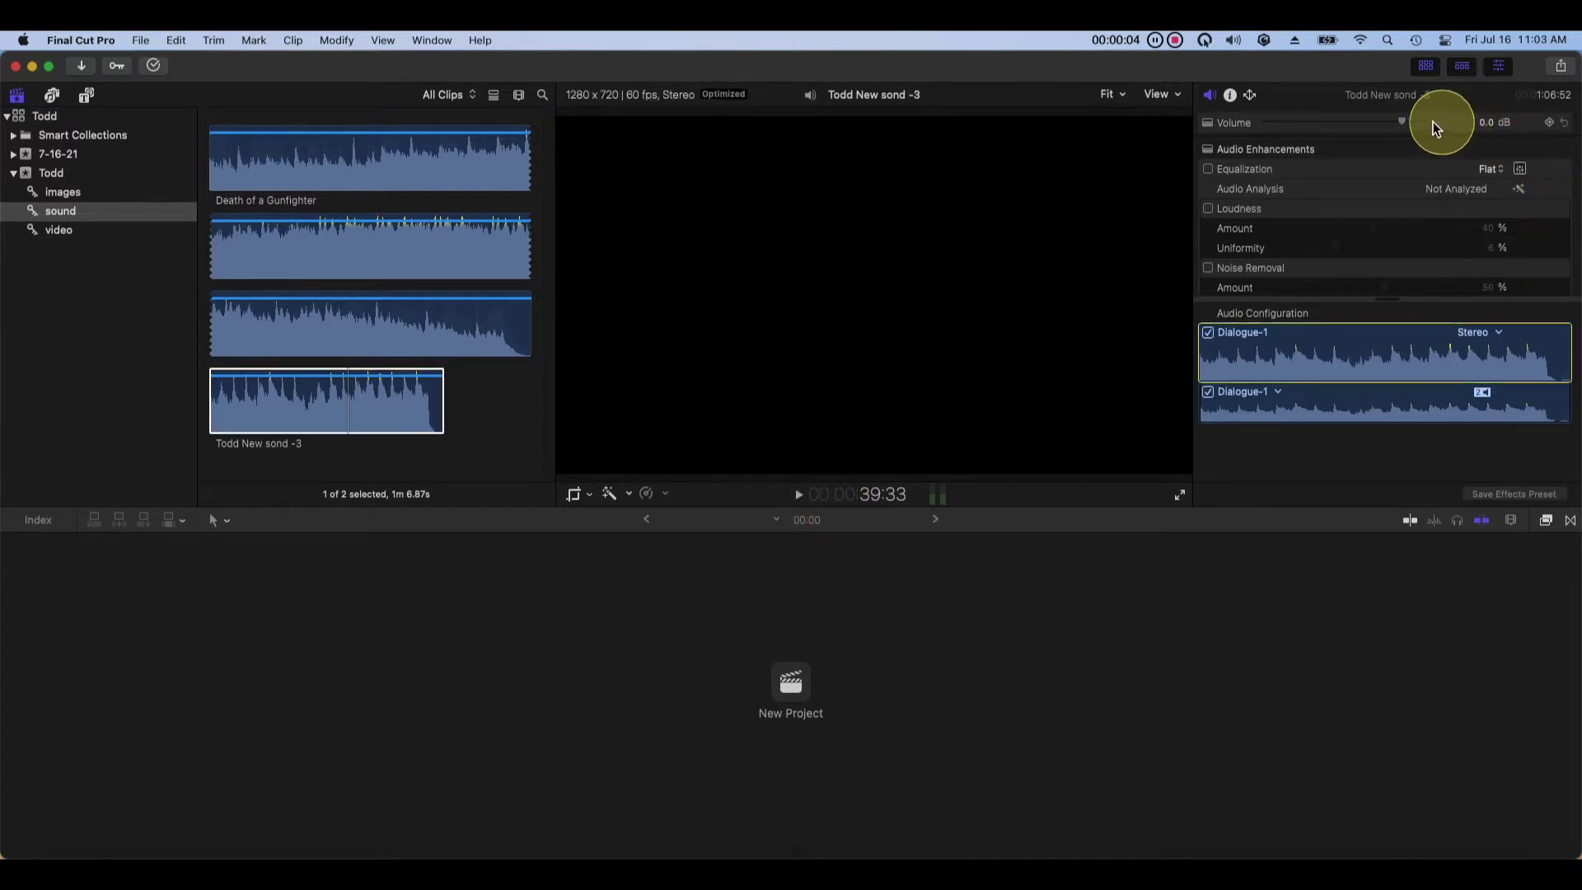
left_click_drag(1416, 125, 1434, 134)
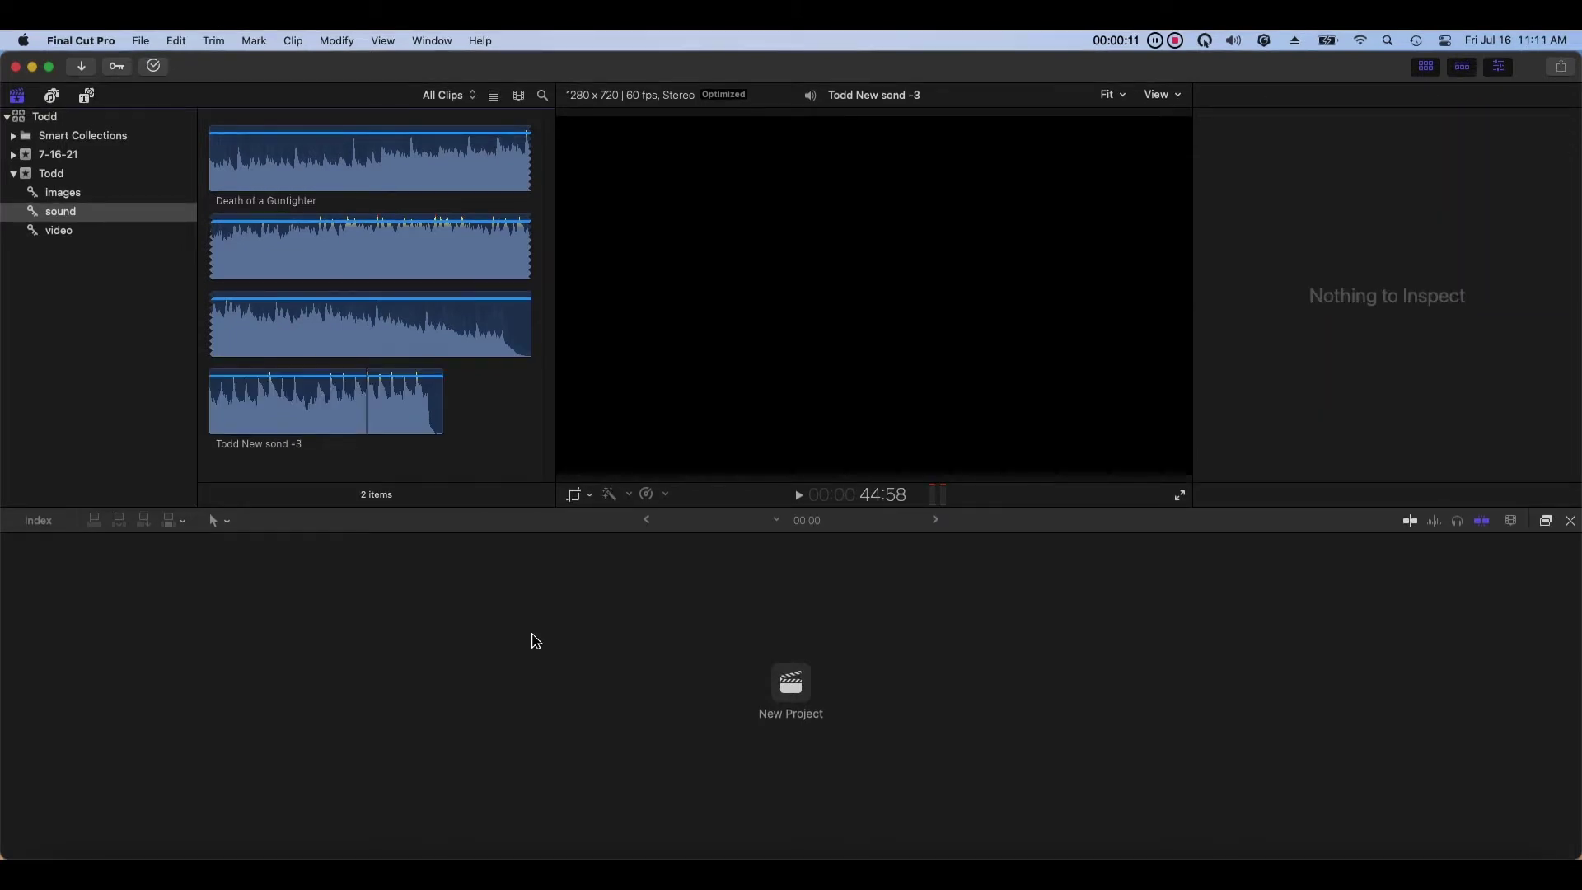
left_click(535, 641)
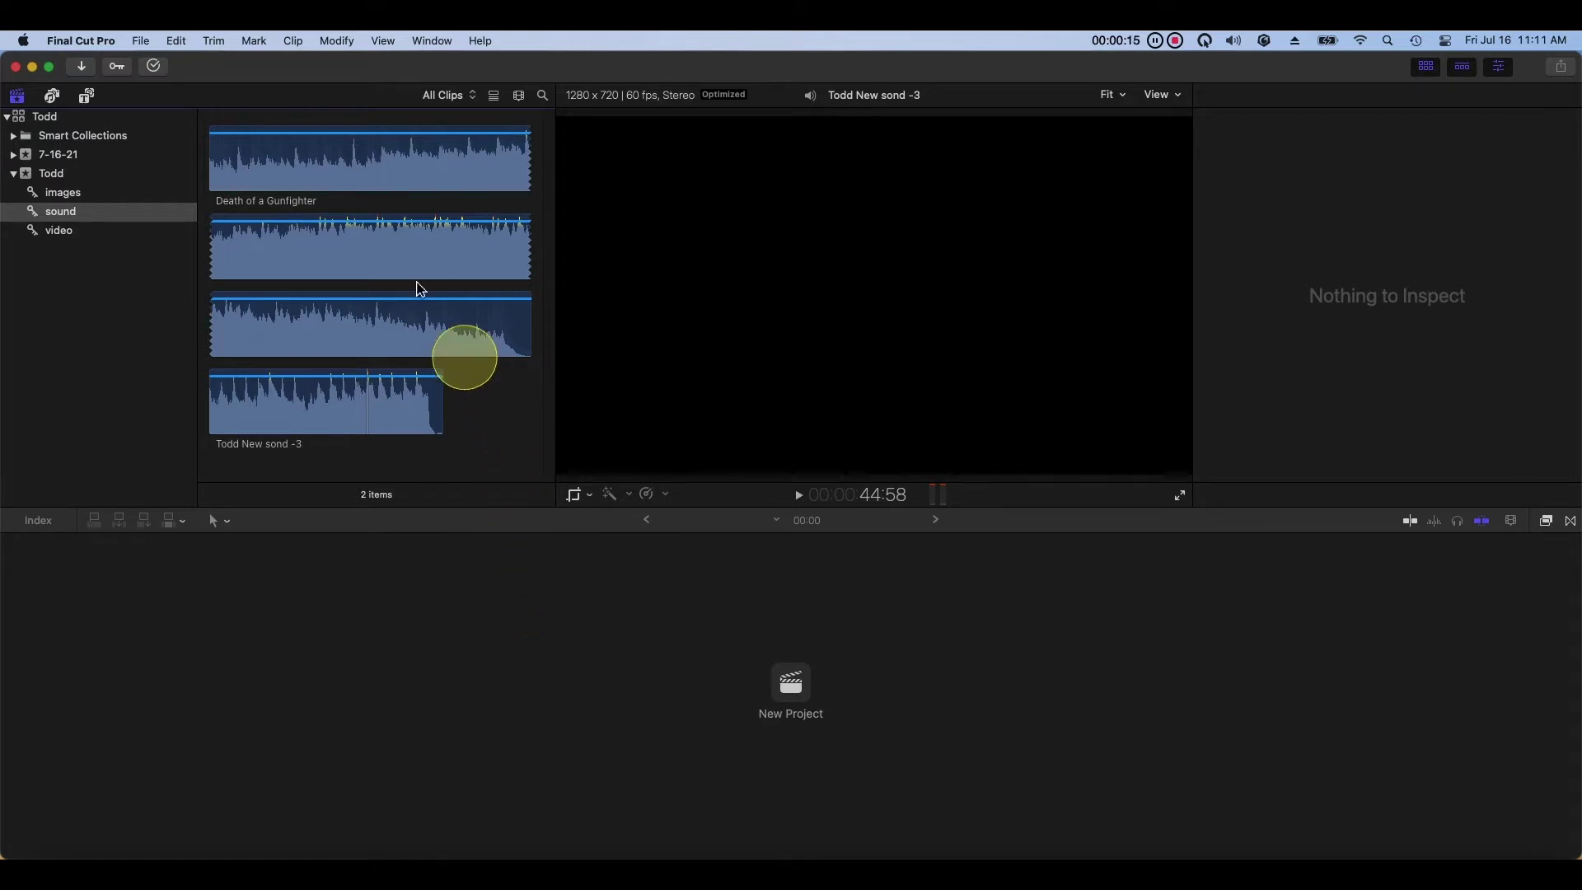
Select all clips in the sound collection and set their volume to 6.0 dB
left_click(188, 43)
left_click(191, 43)
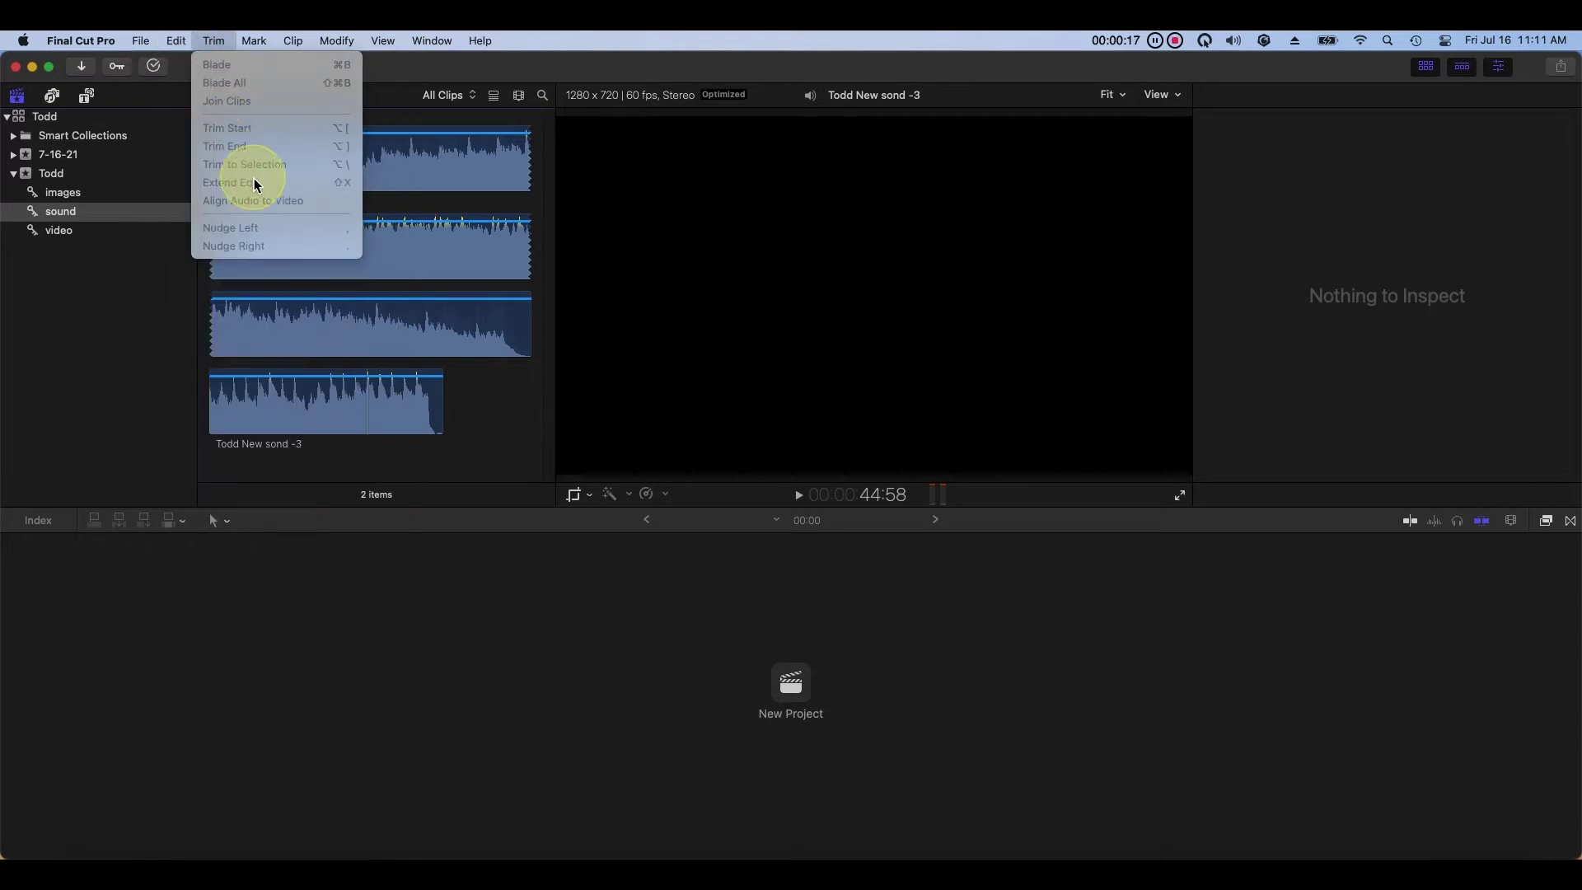
left_click(184, 43)
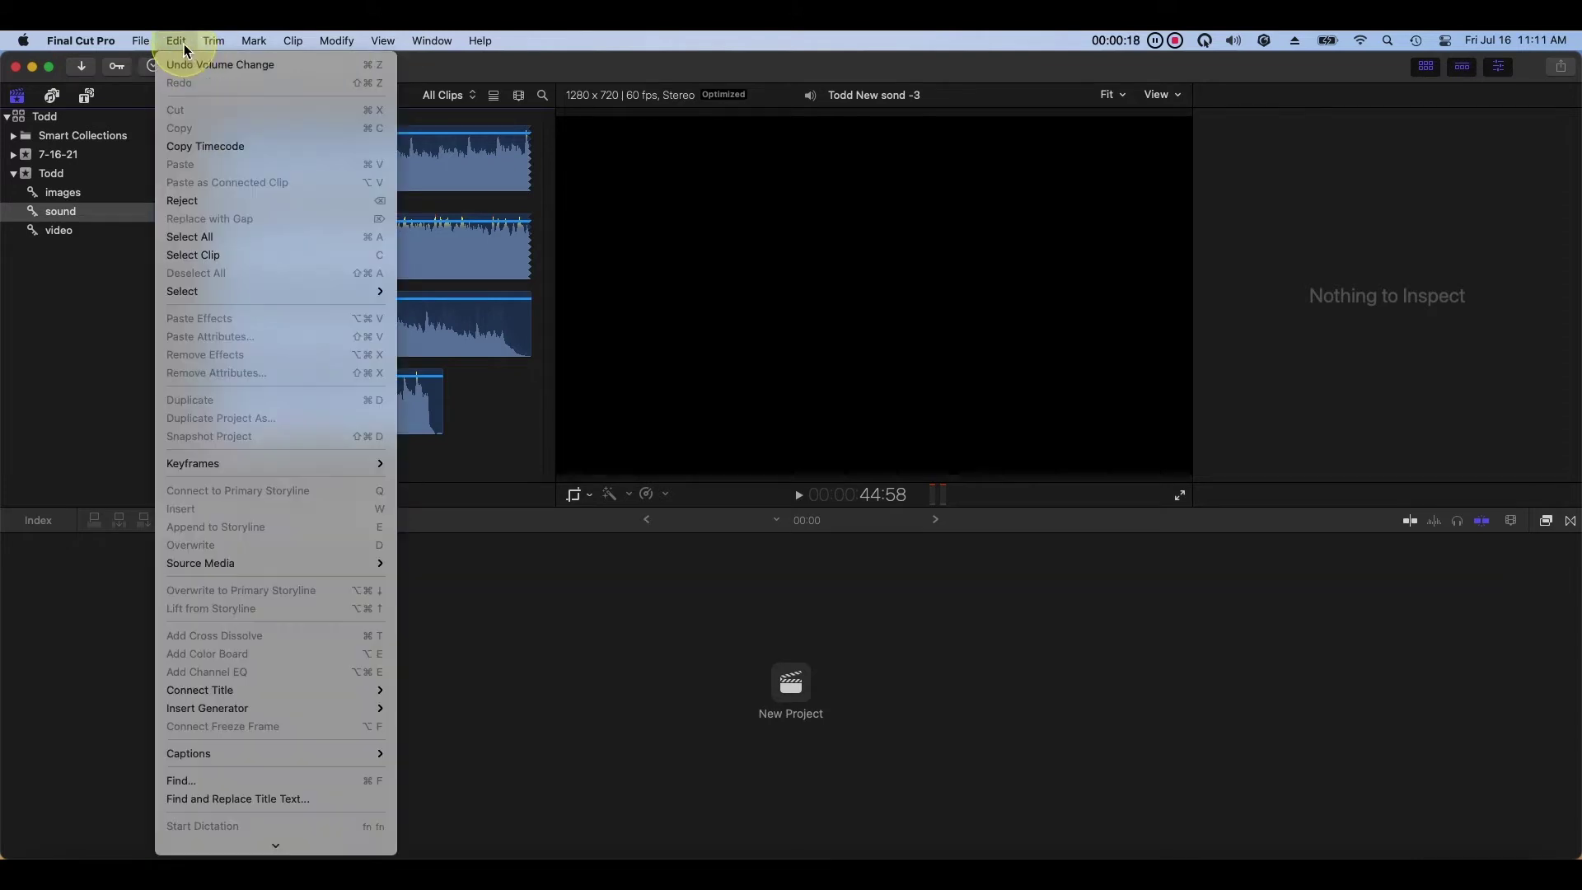
left_click(224, 237)
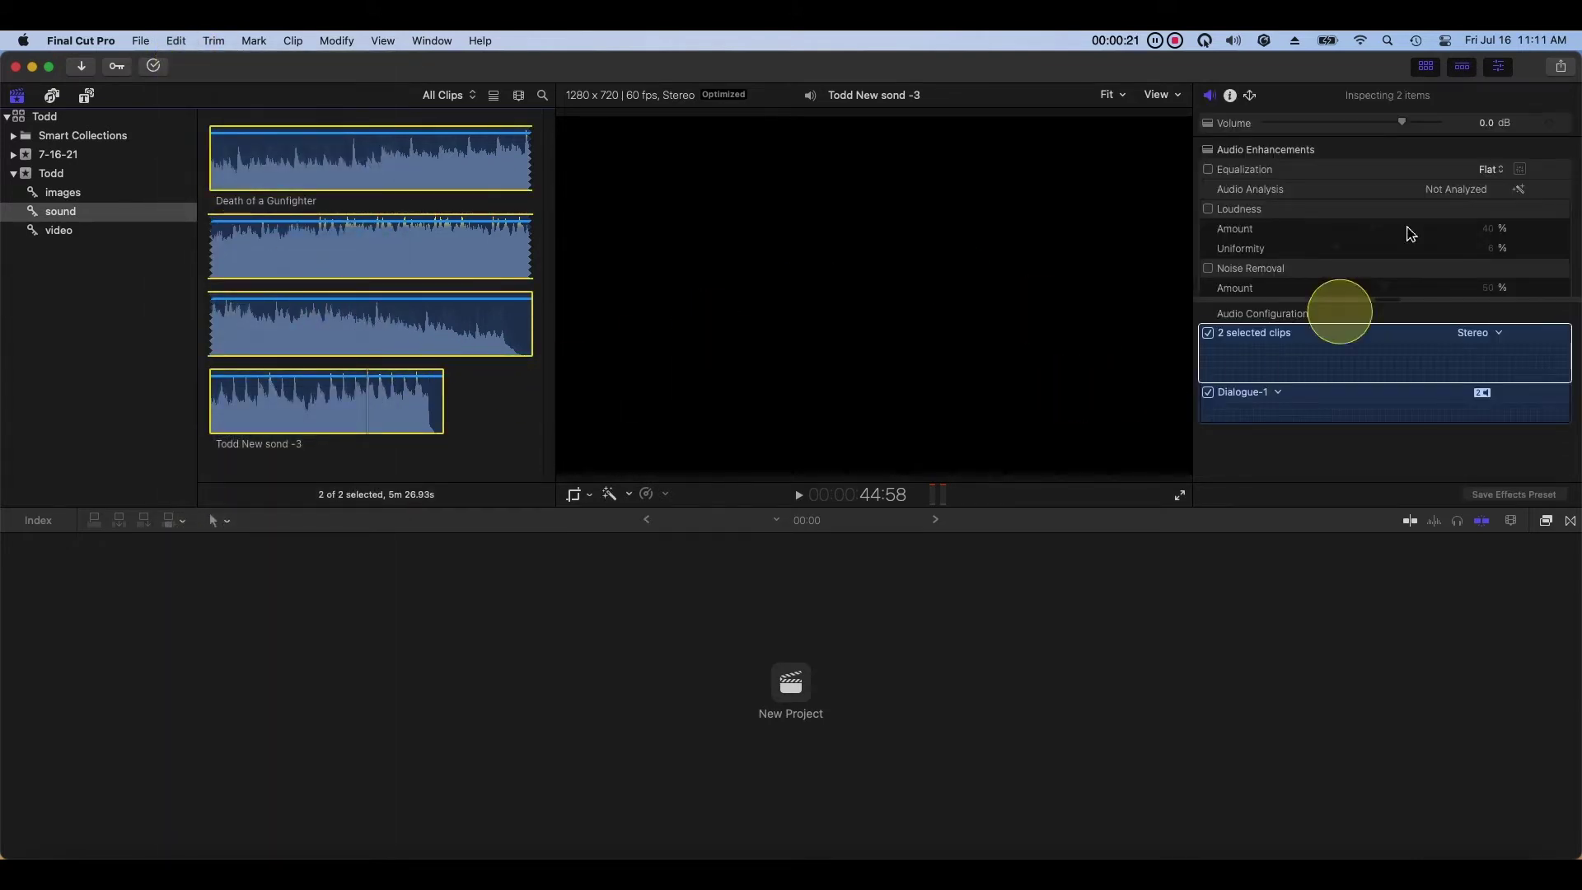
left_click(1491, 128)
type("6")
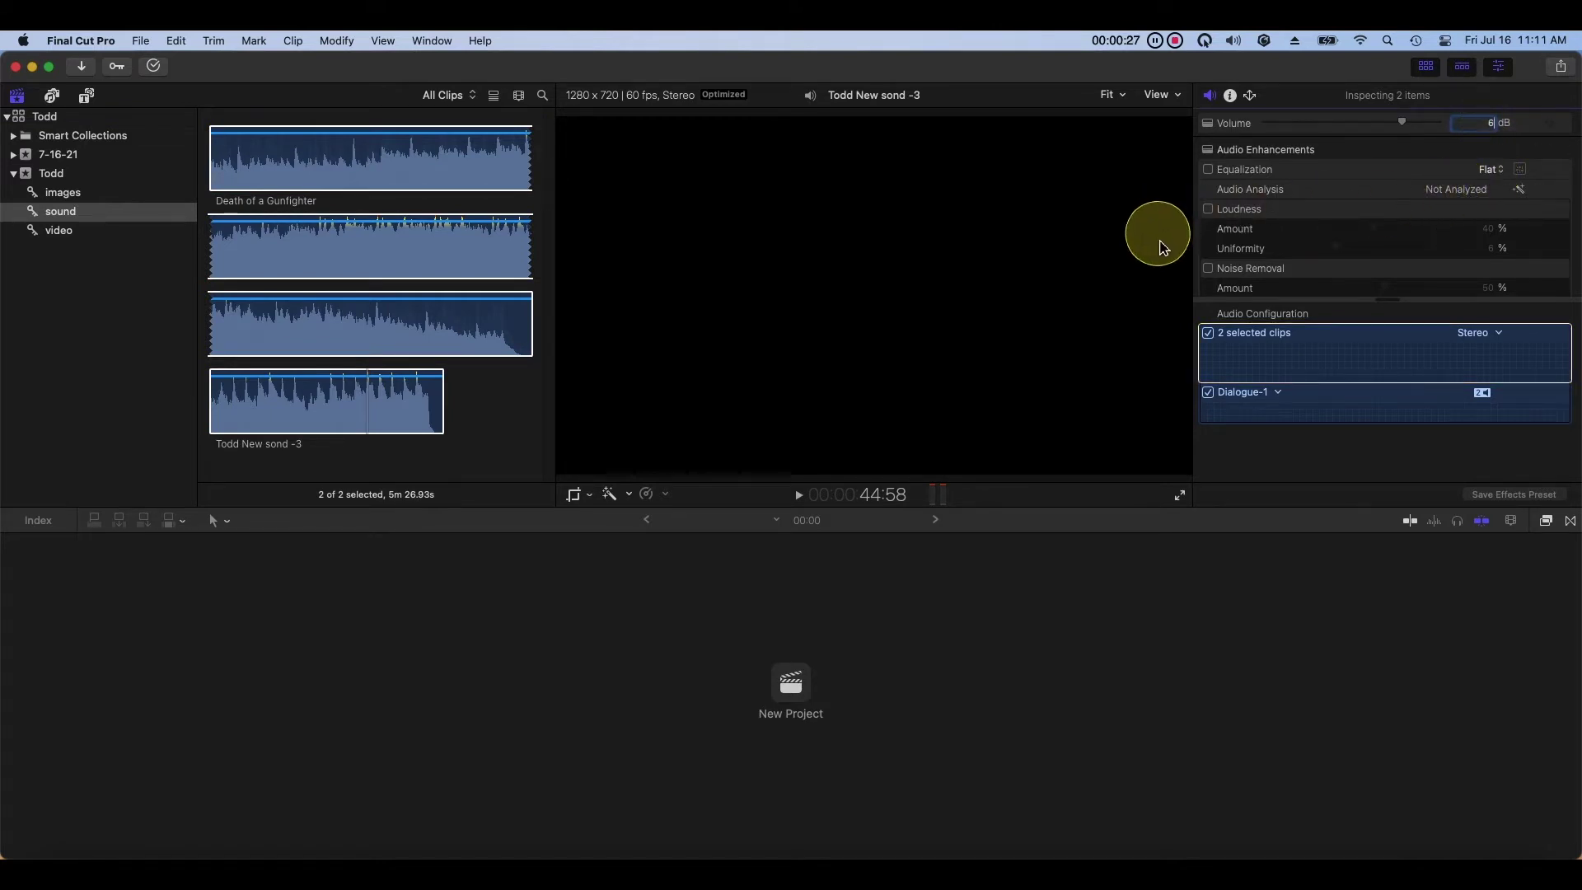
left_click(1254, 379)
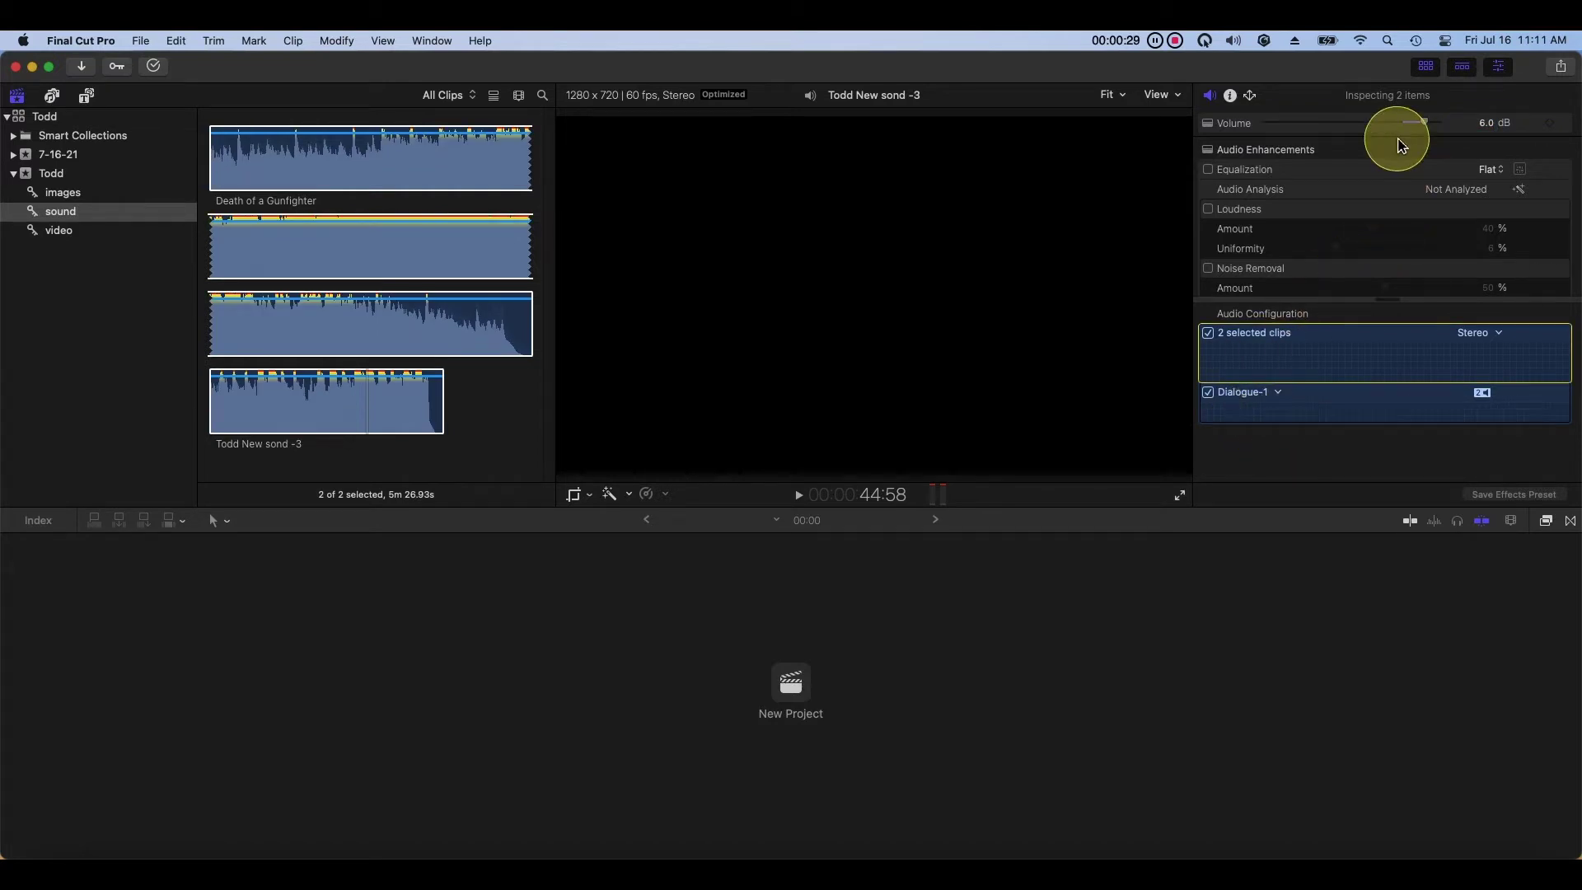
Deselect, then select just the Death of a Gunfighter clip to check it
left_click(523, 449)
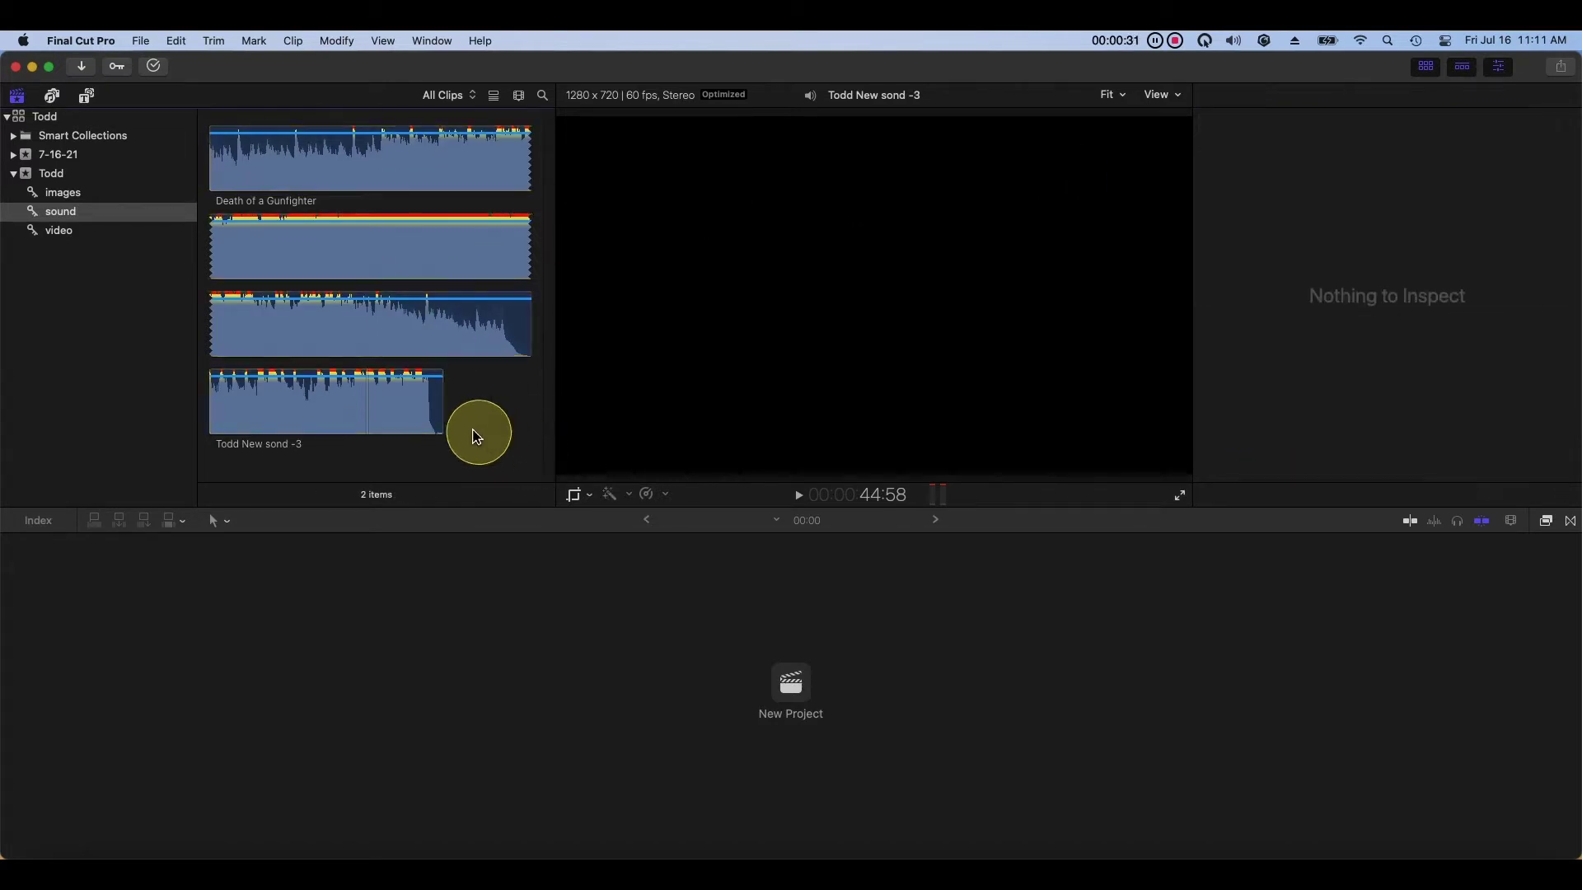
left_click(399, 401)
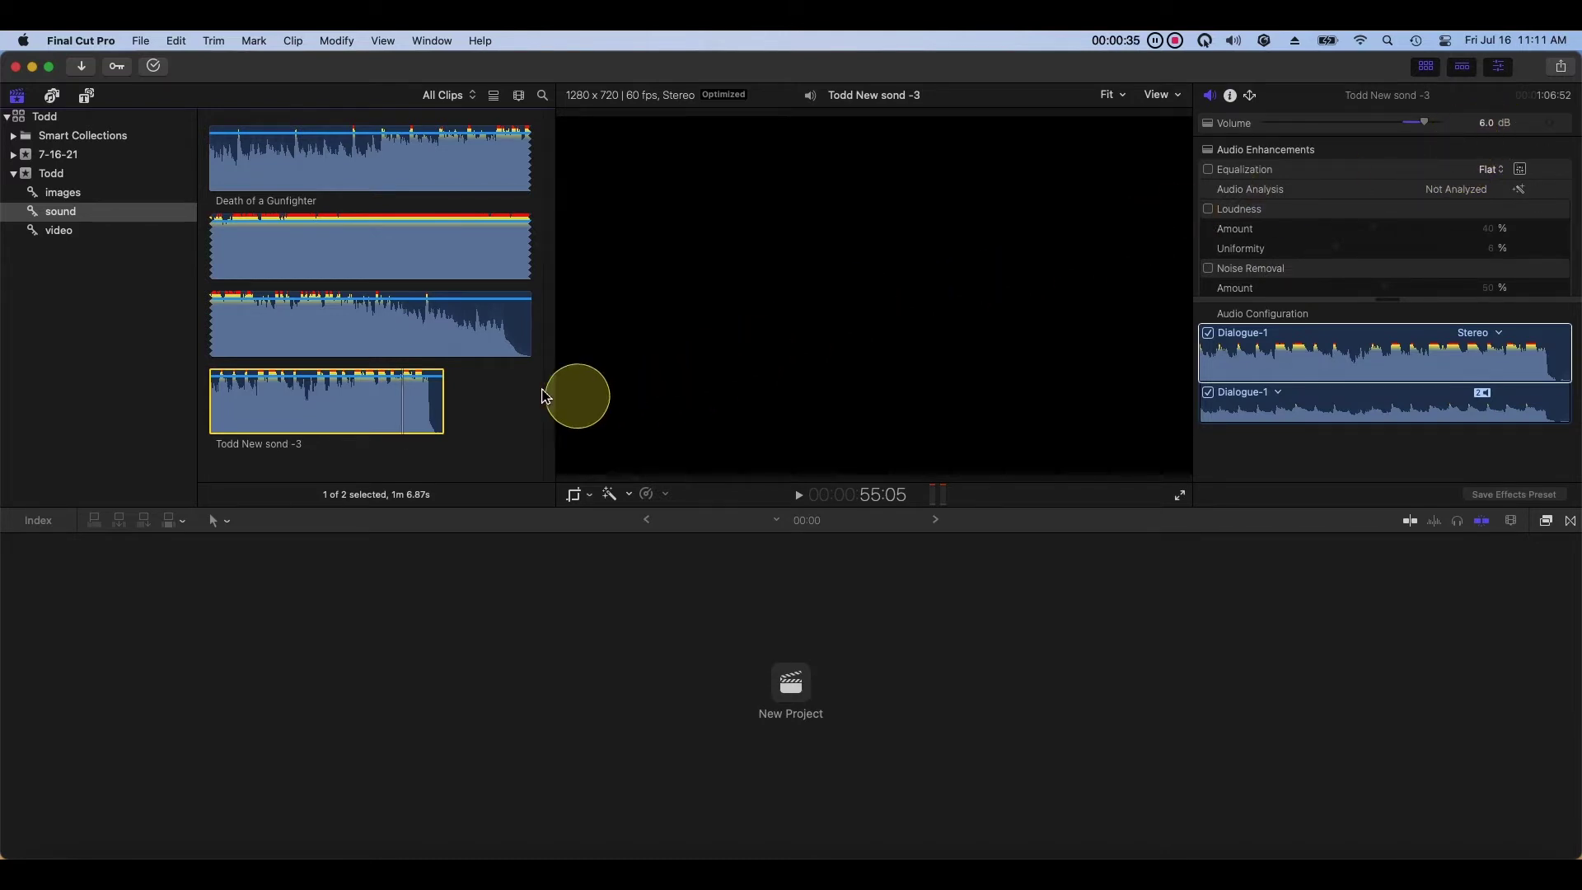
left_click(498, 346)
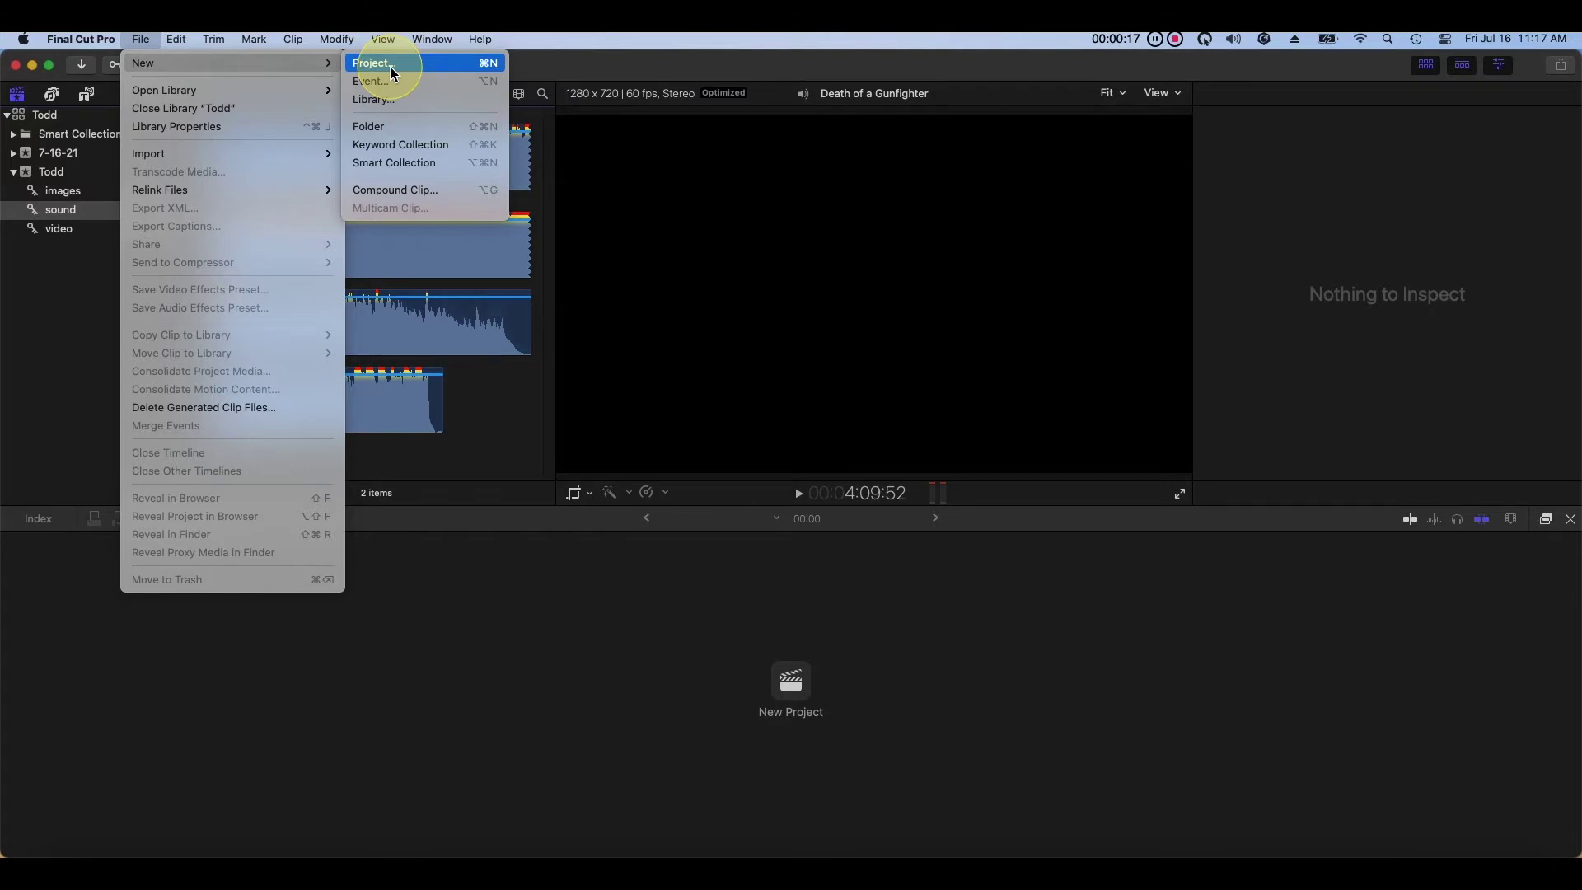
Create a new project named 'Todd' at 1080p HD, 1920x1080, 30p
left_click(392, 73)
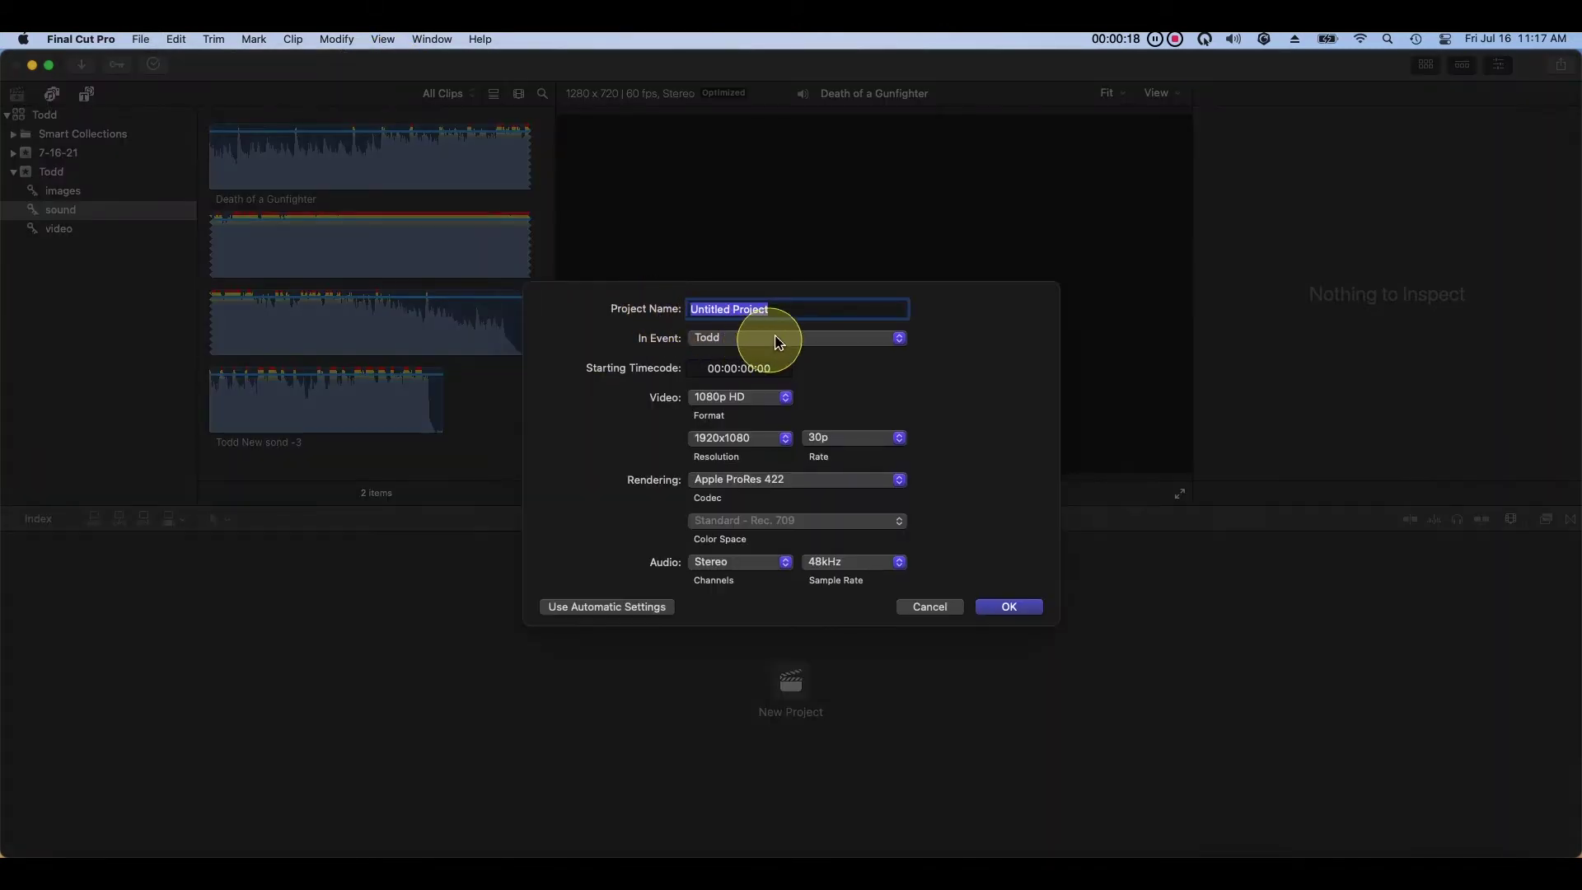
type("T")
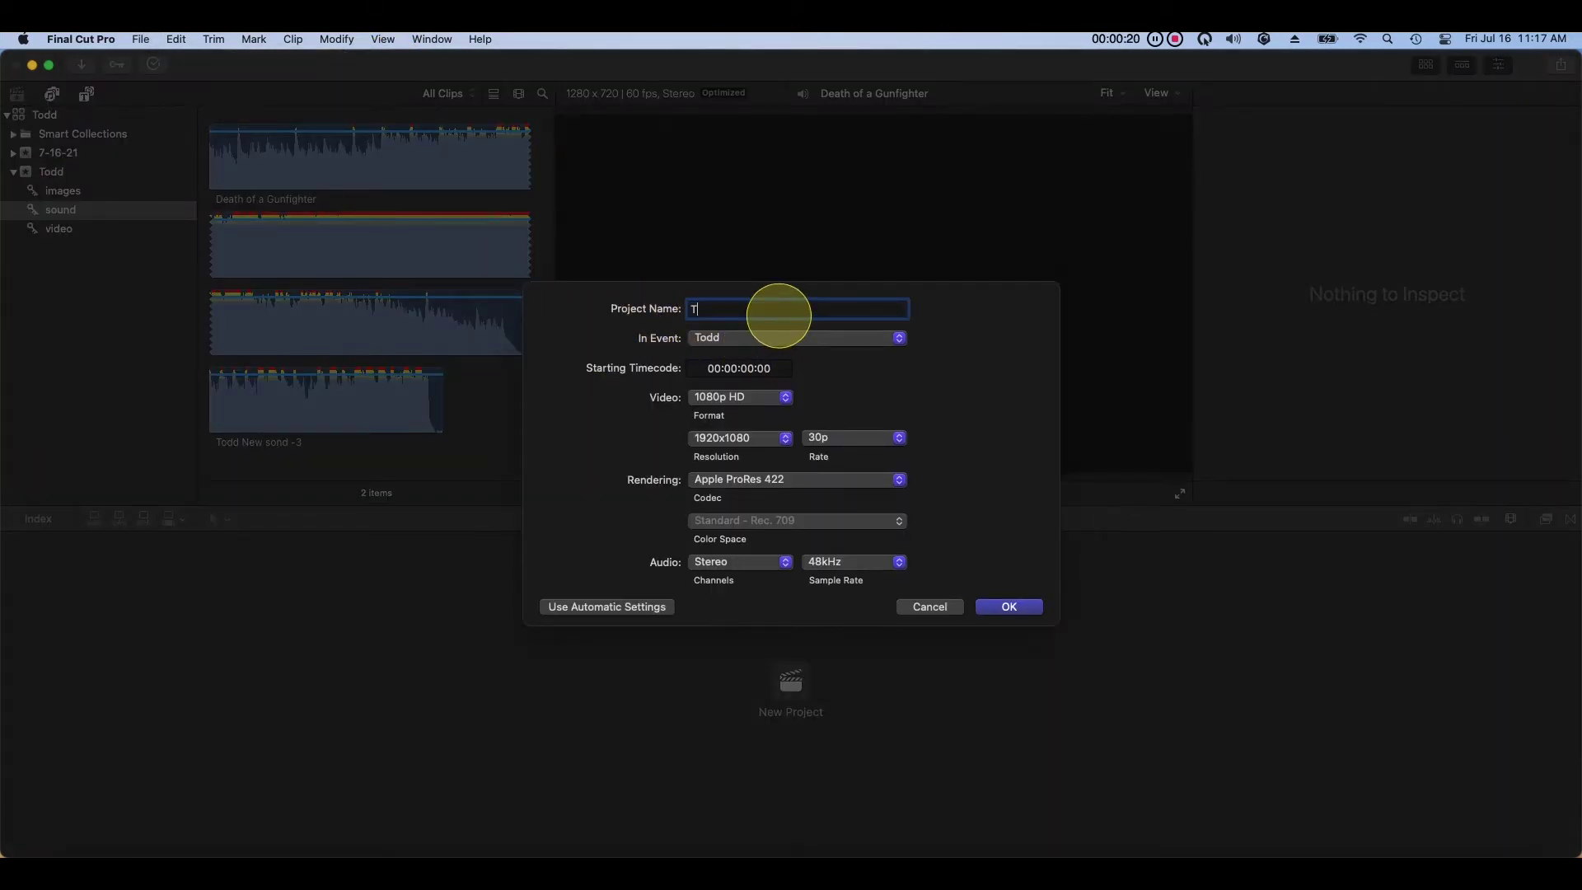
type("odd")
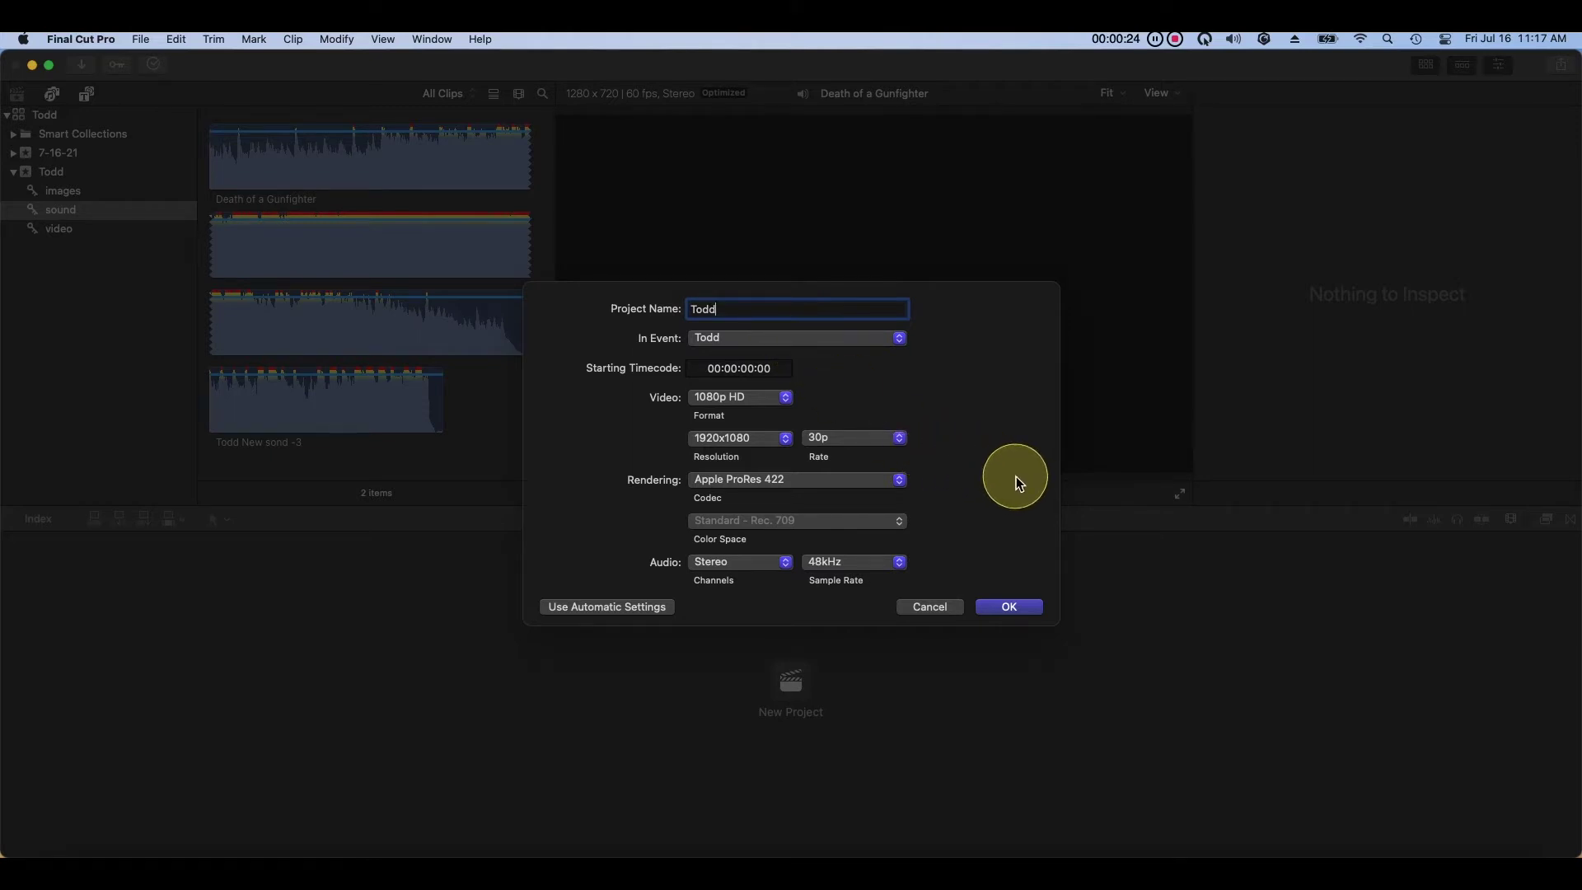
left_click(785, 397)
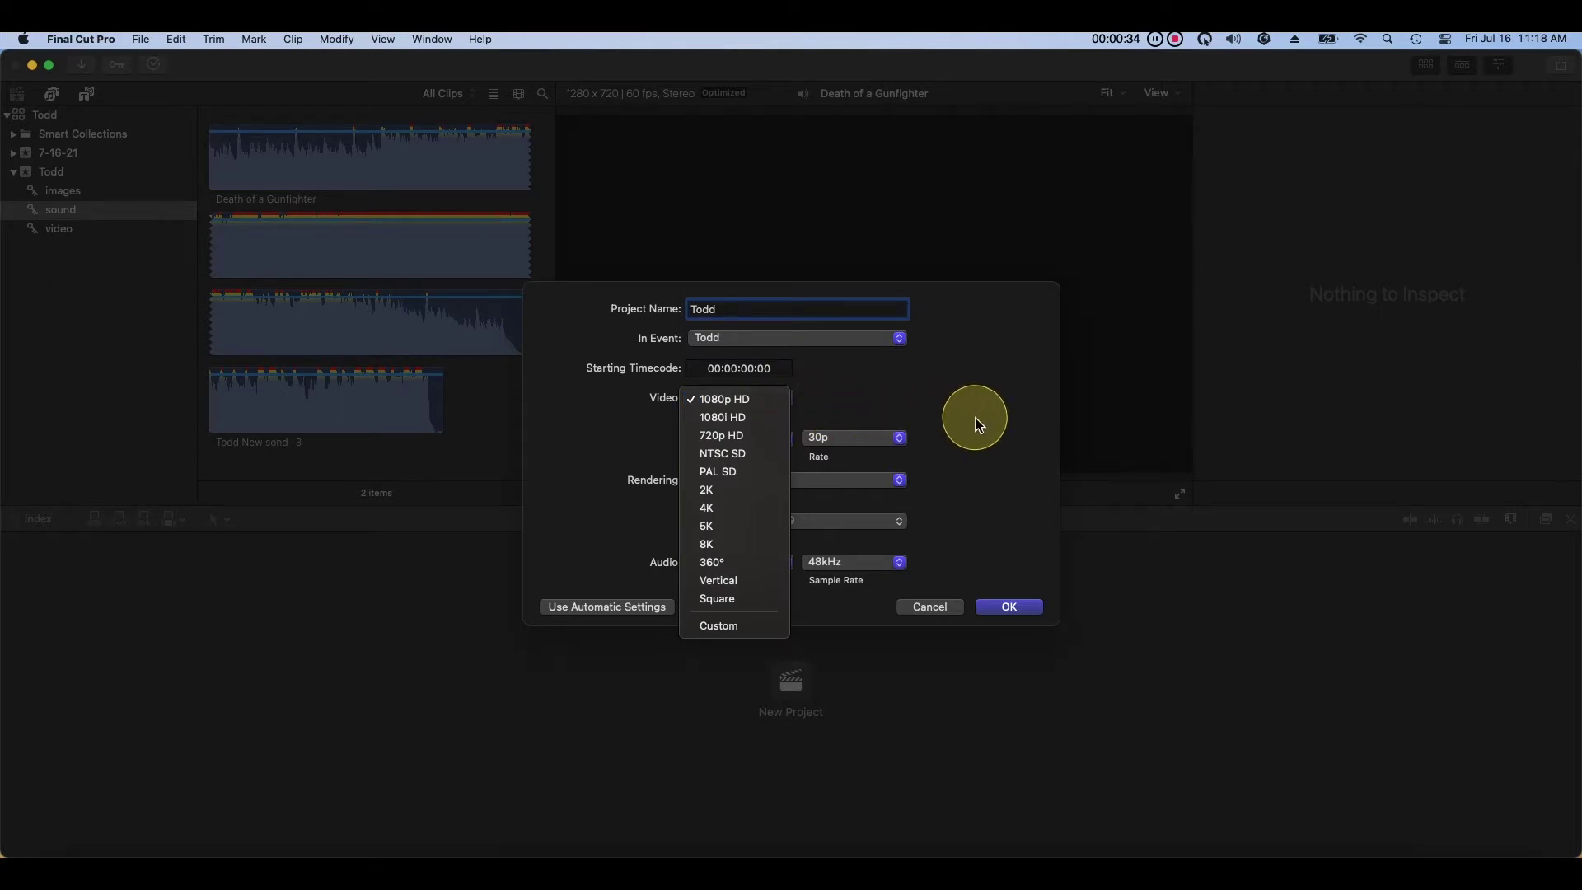
left_click(738, 401)
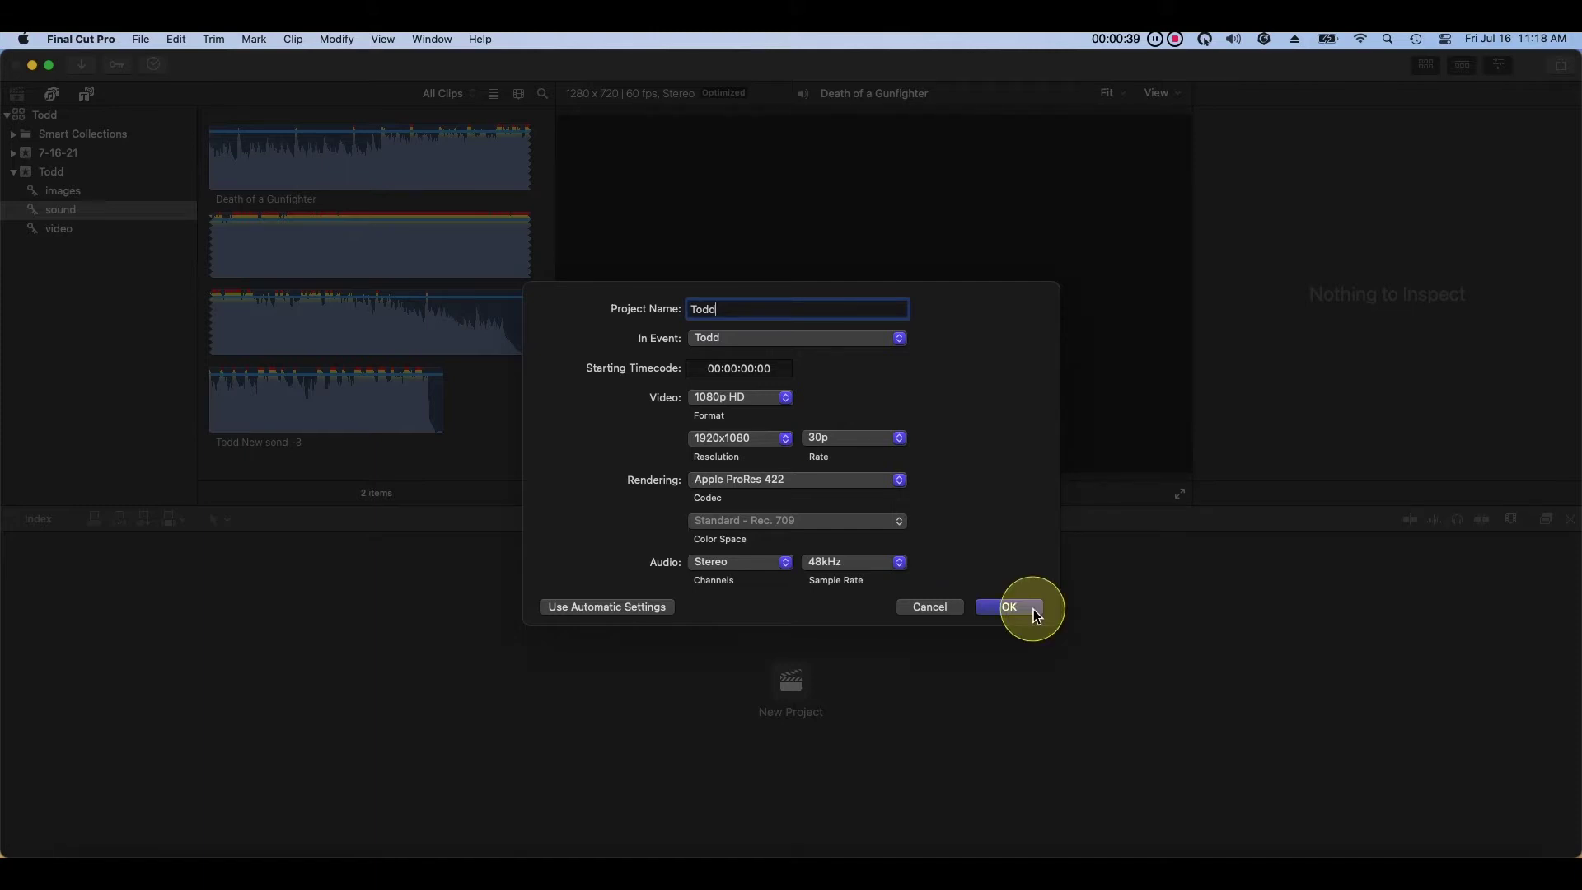
left_click(789, 438)
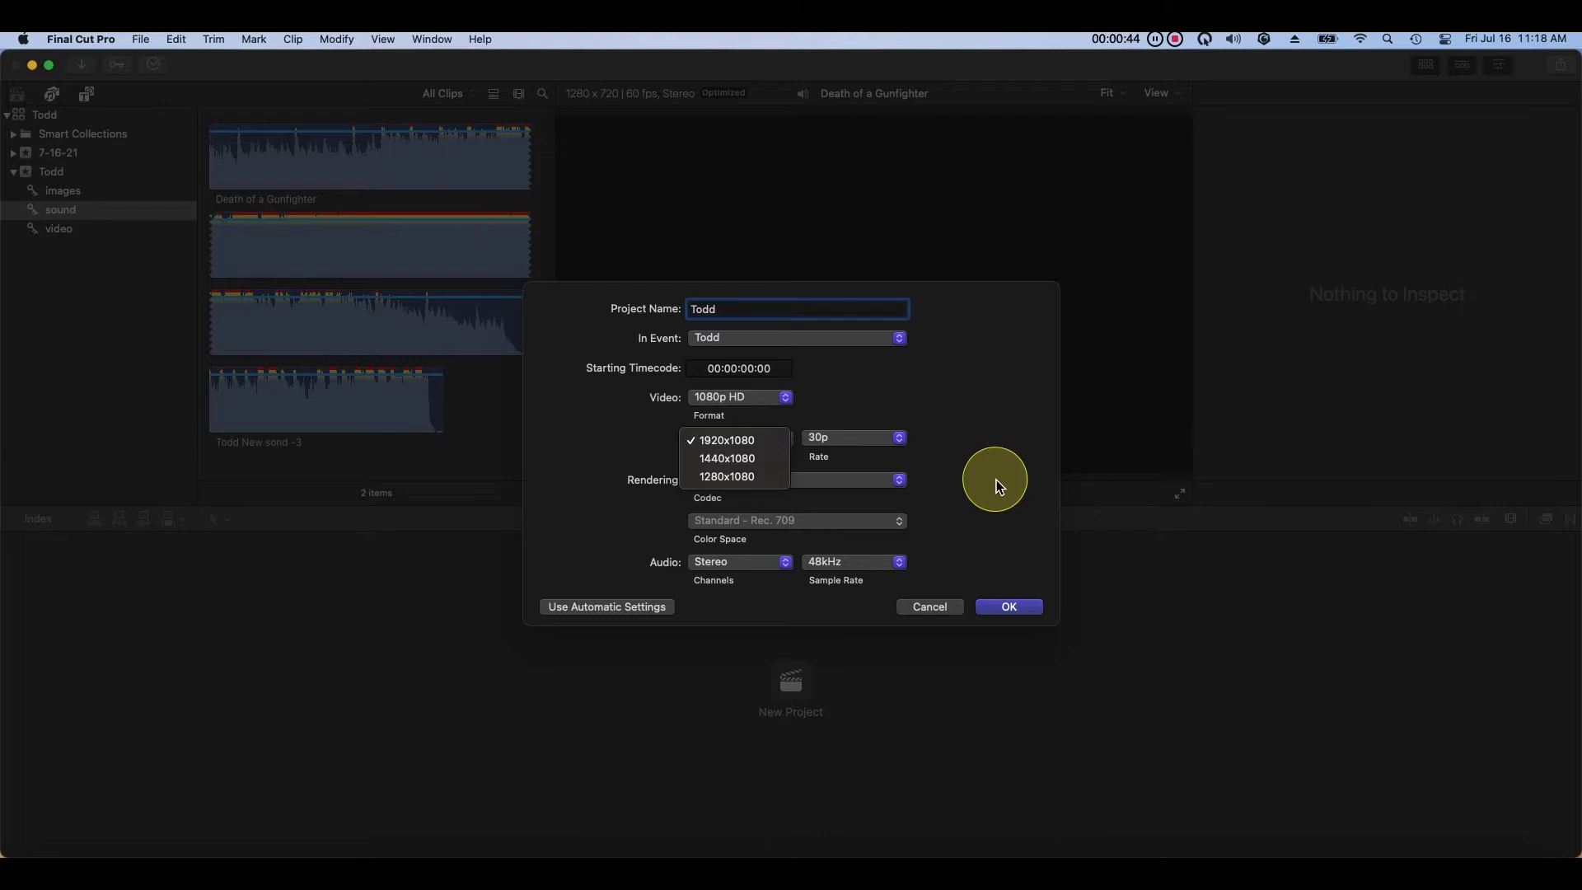
left_click(984, 477)
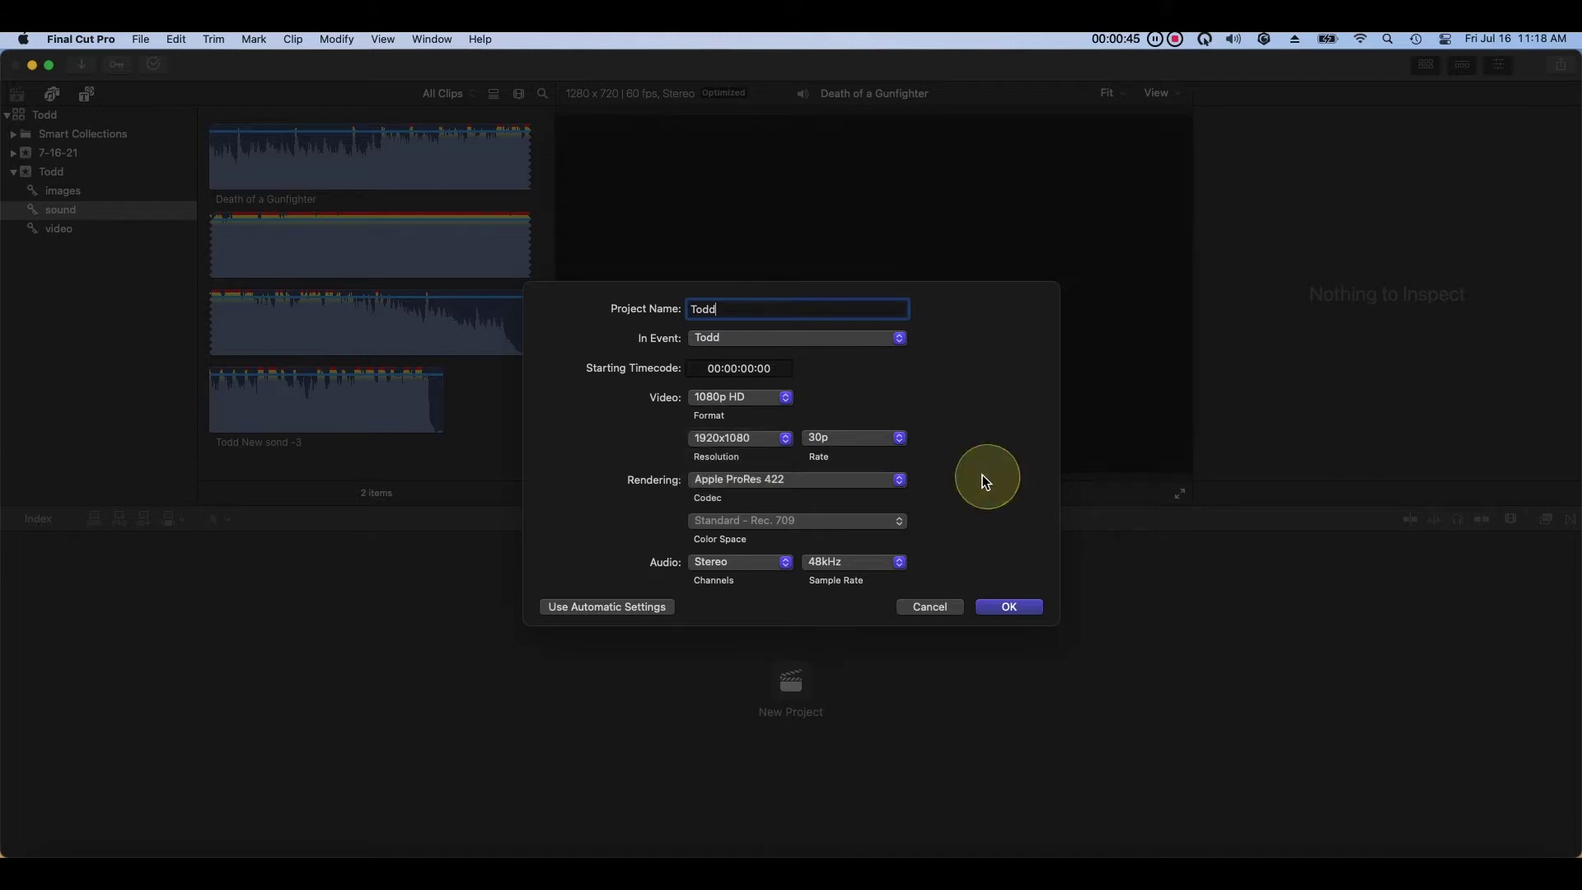
left_click(898, 437)
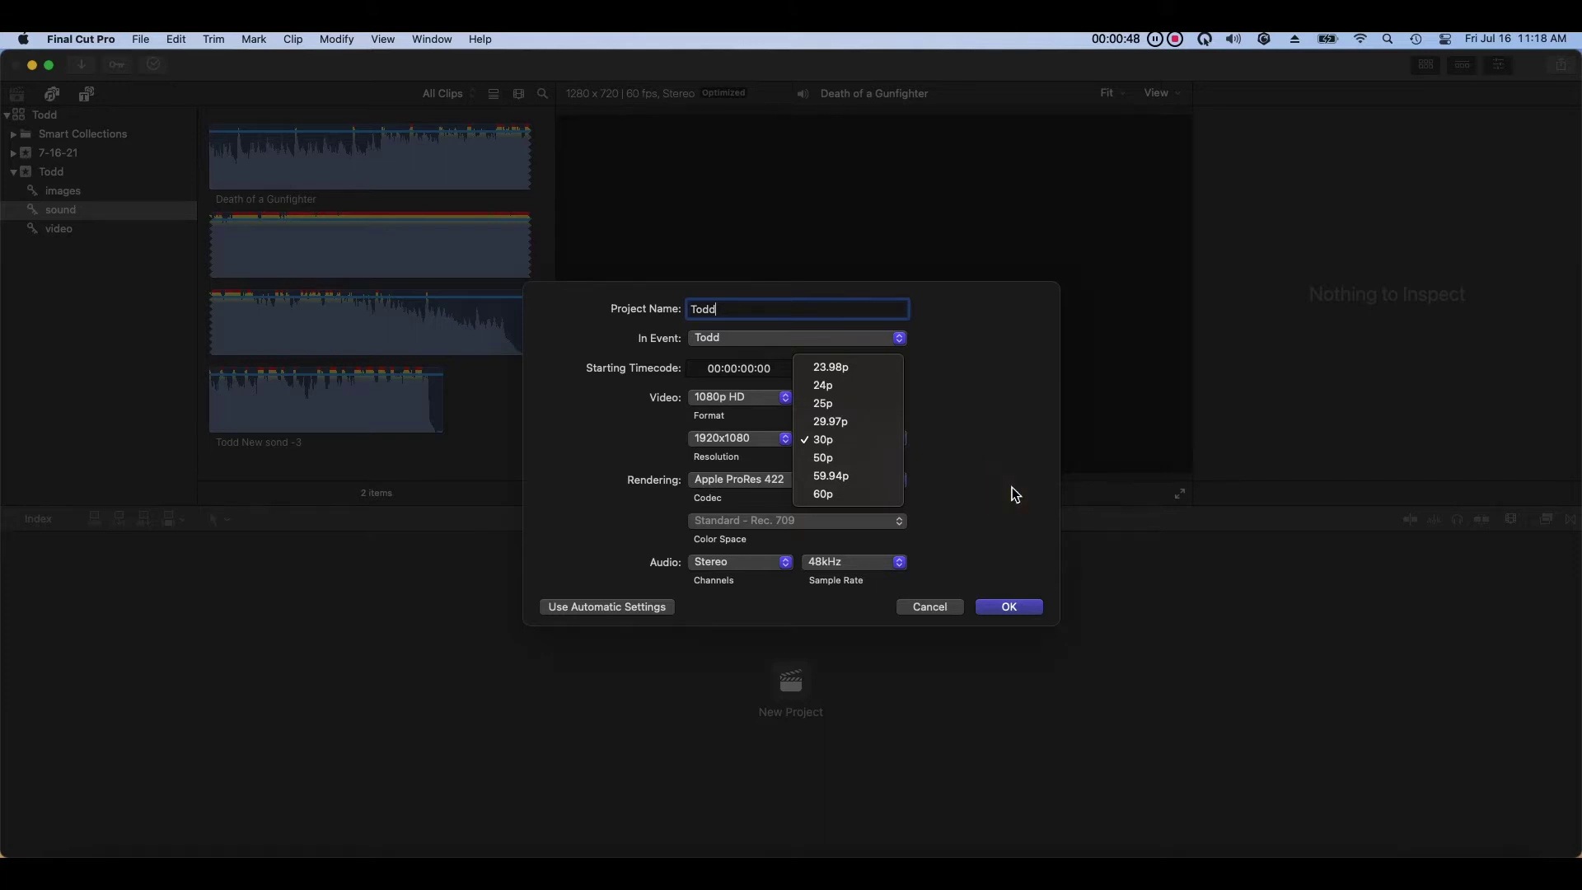
left_click(1011, 487)
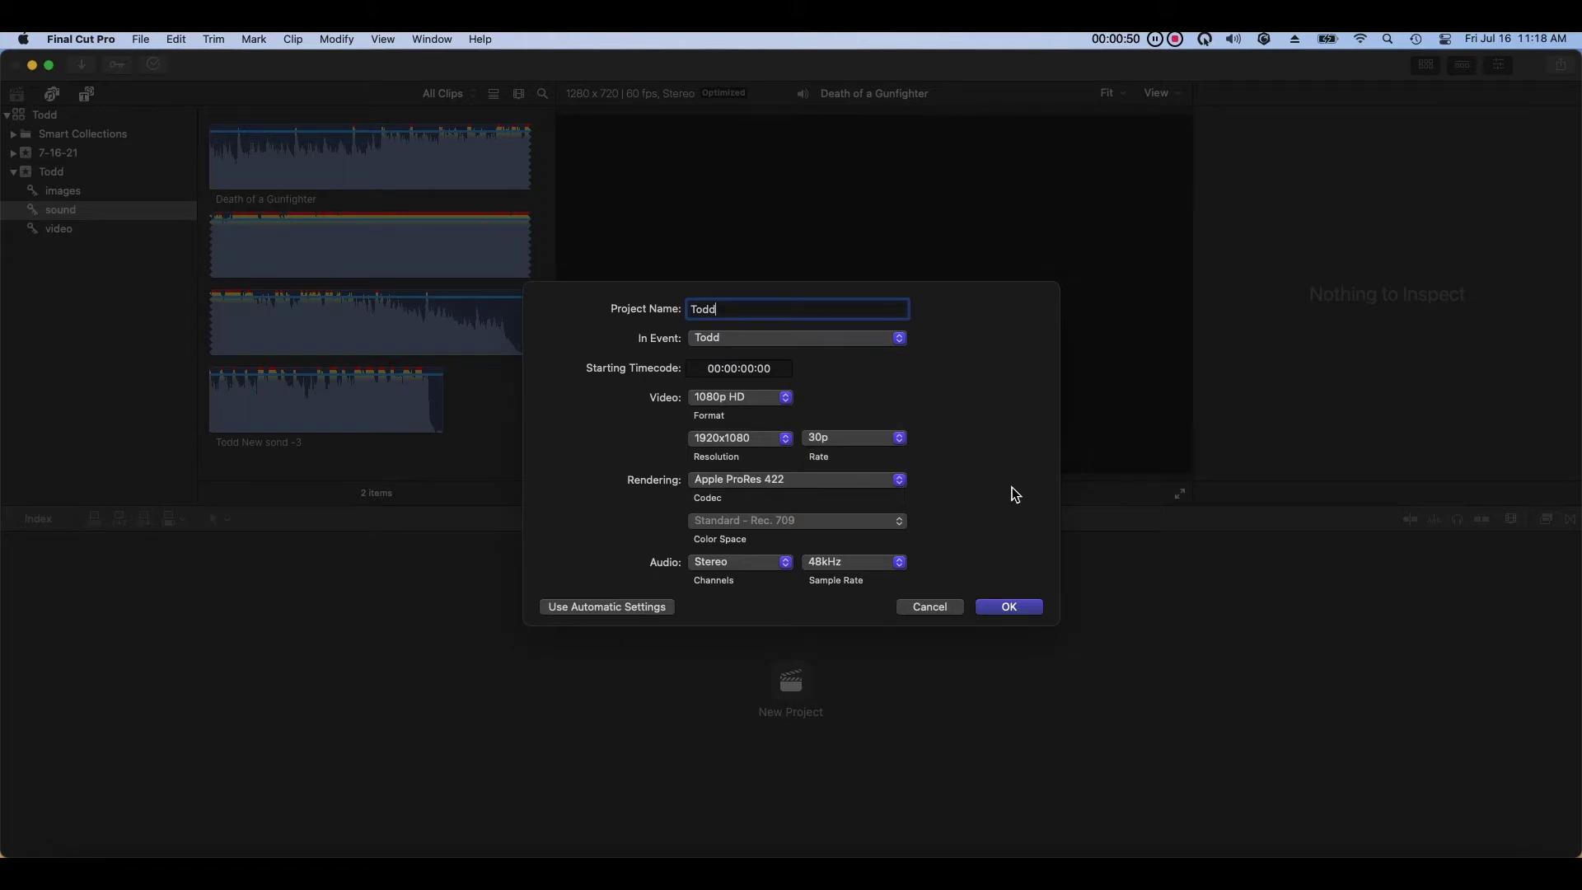
left_click(1011, 610)
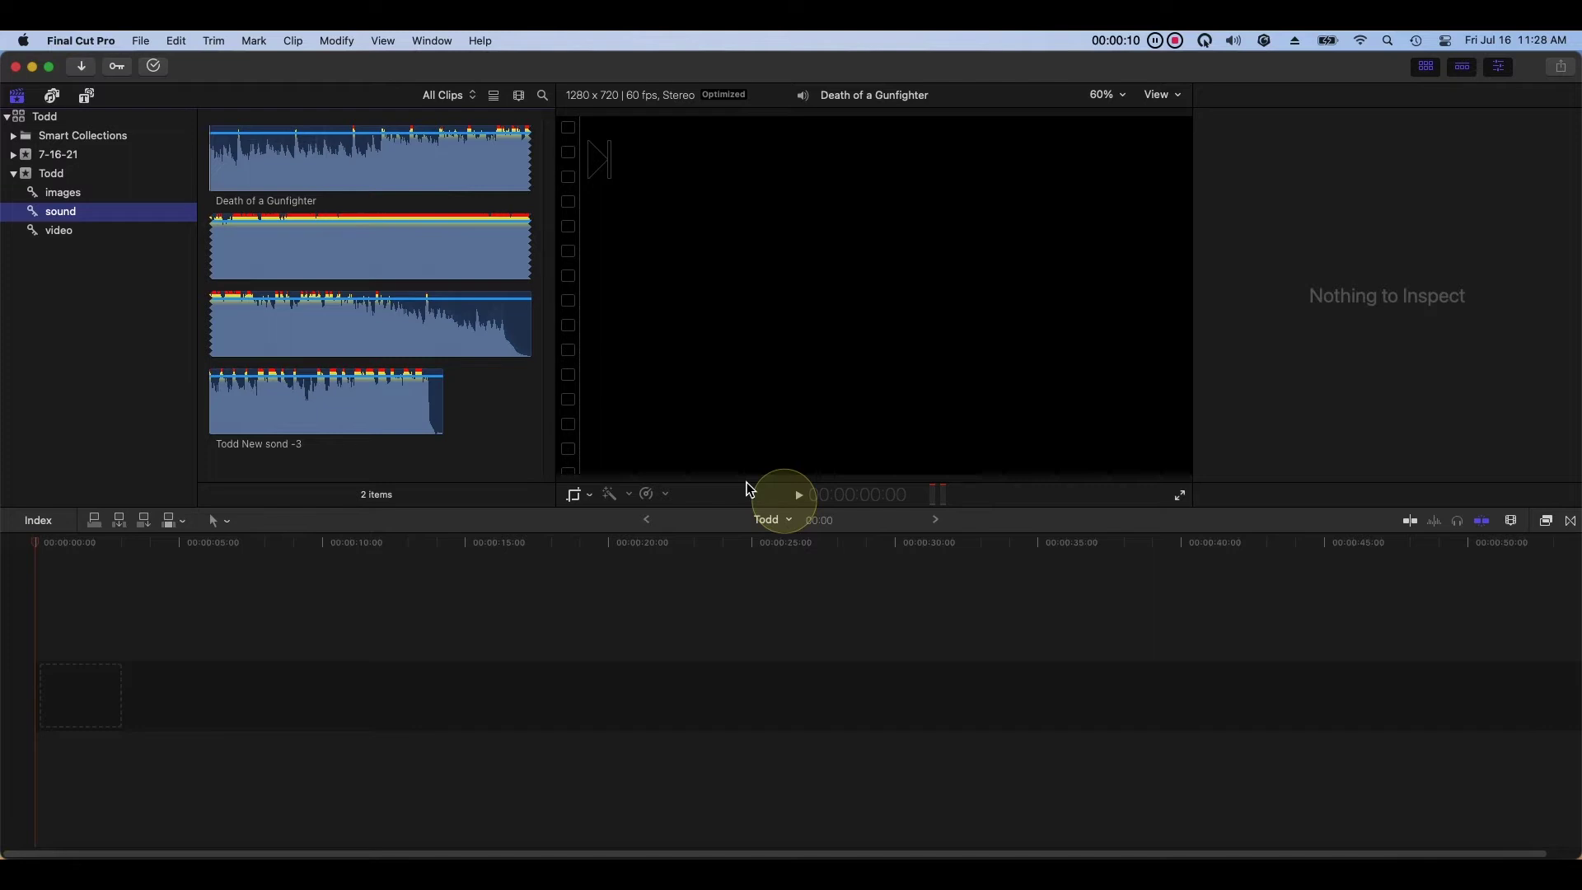
Place the bridge9 copy still at the start of the timeline and lengthen it
left_click(74, 193)
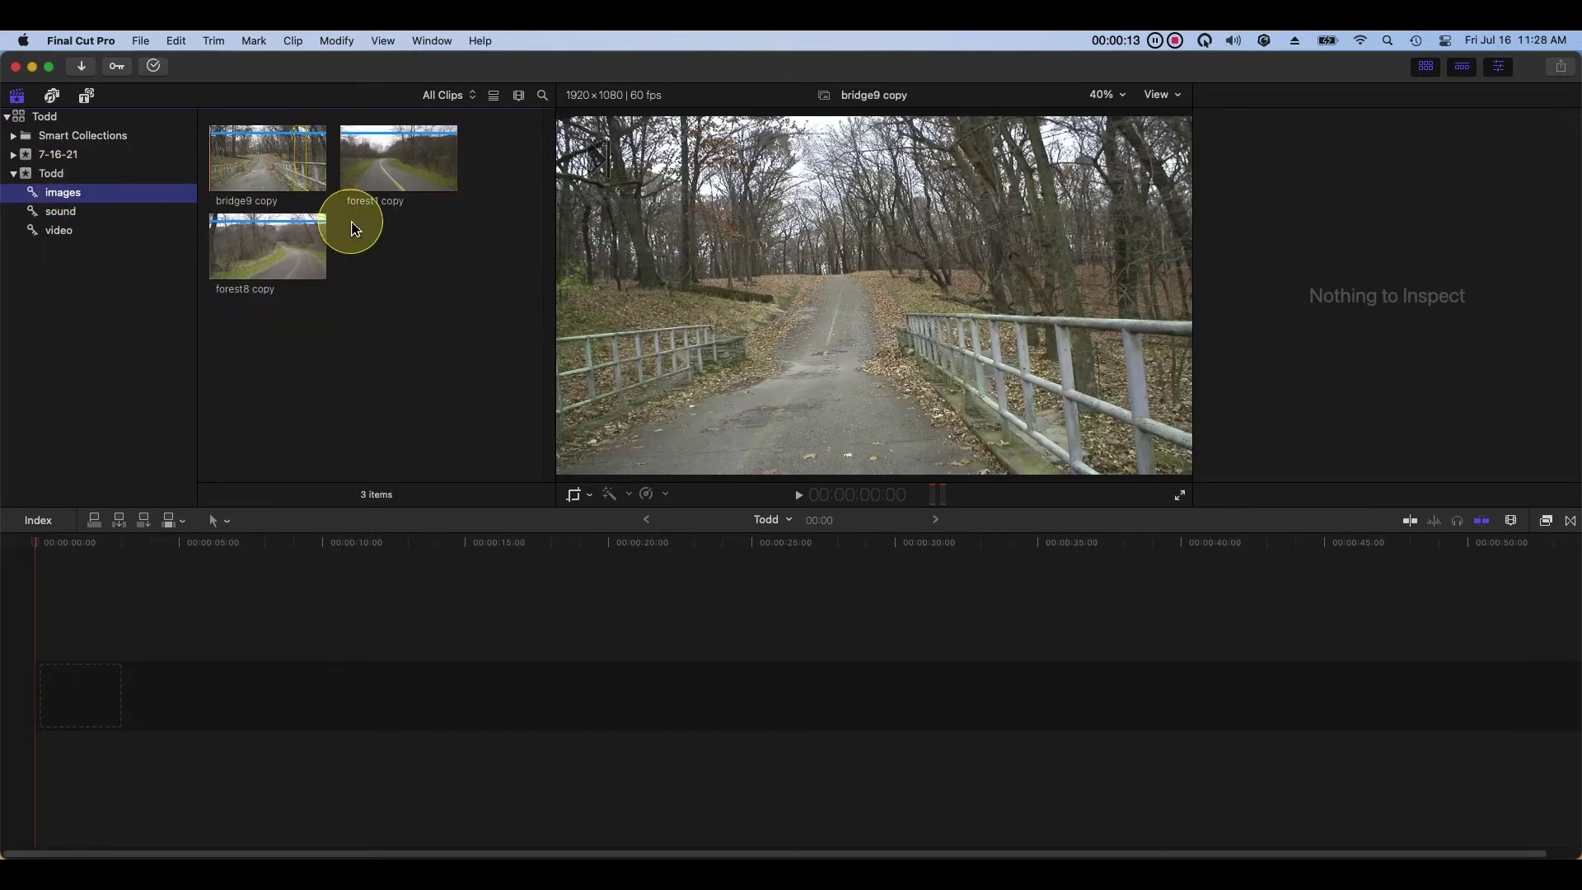
mouse_move(280, 160)
left_mouse_down()
mouse_move(191, 641)
mouse_move(124, 651)
left_mouse_up()
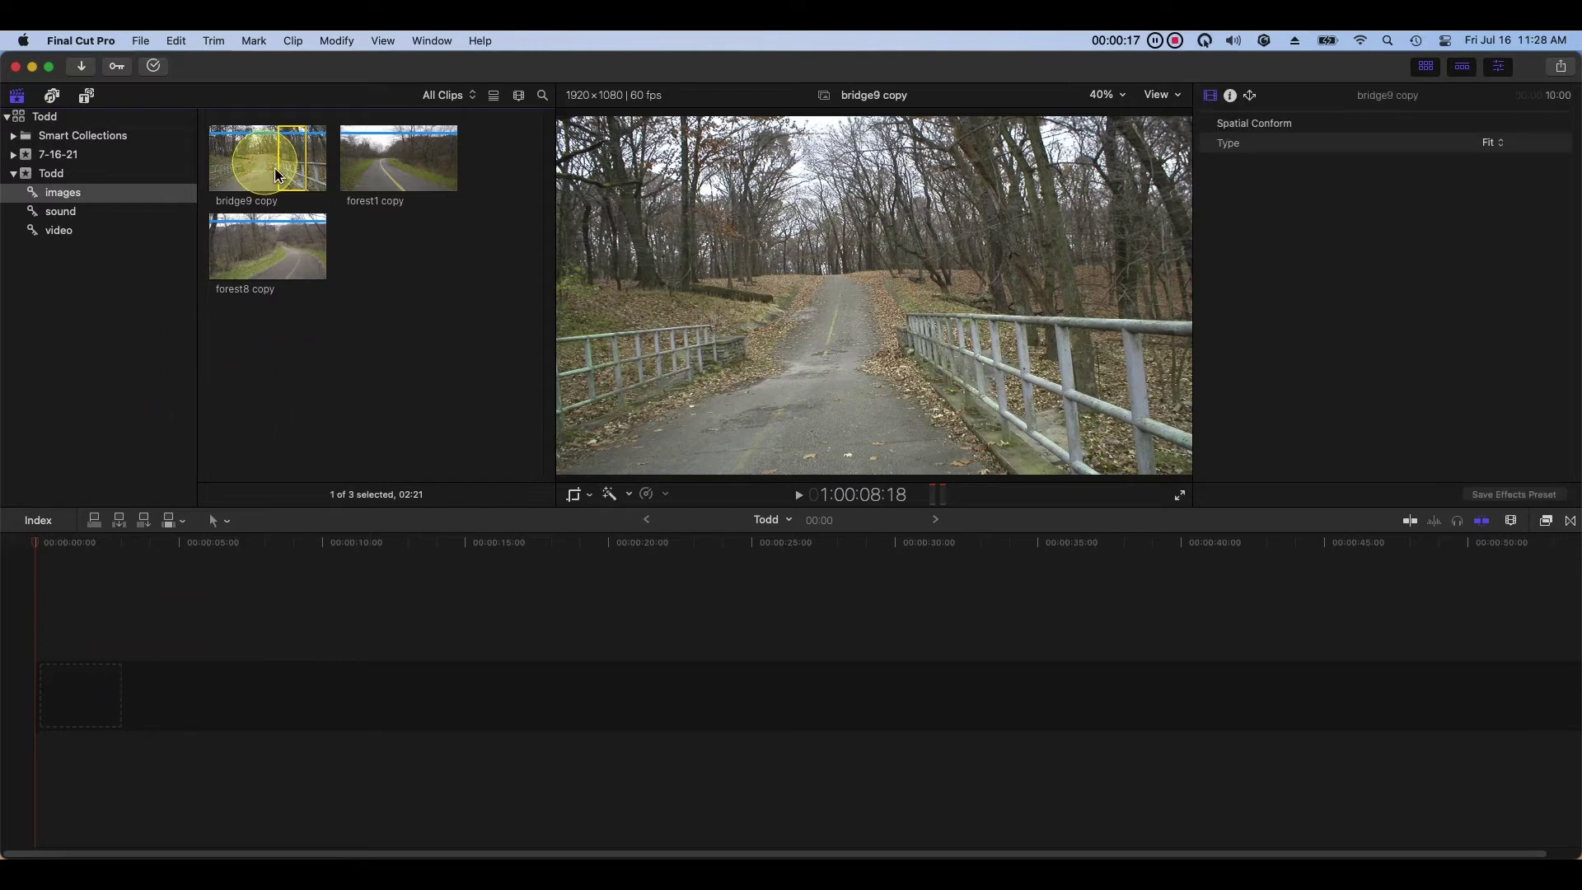
left_click_drag(277, 176, 220, 622)
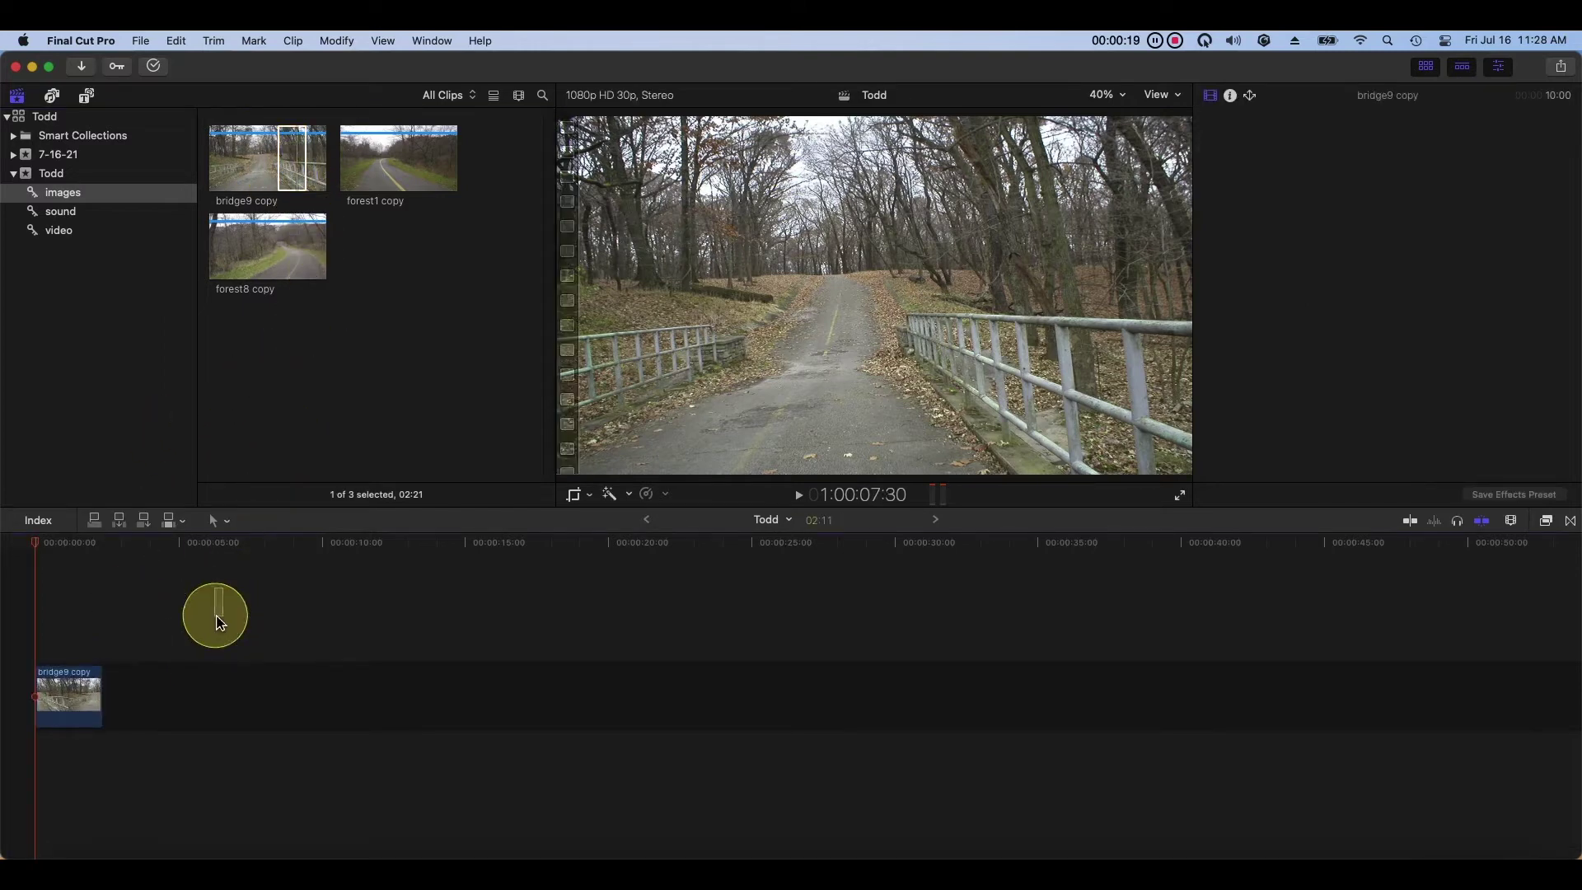
mouse_move(101, 692)
left_mouse_down()
mouse_move(330, 728)
mouse_move(634, 705)
left_mouse_up()
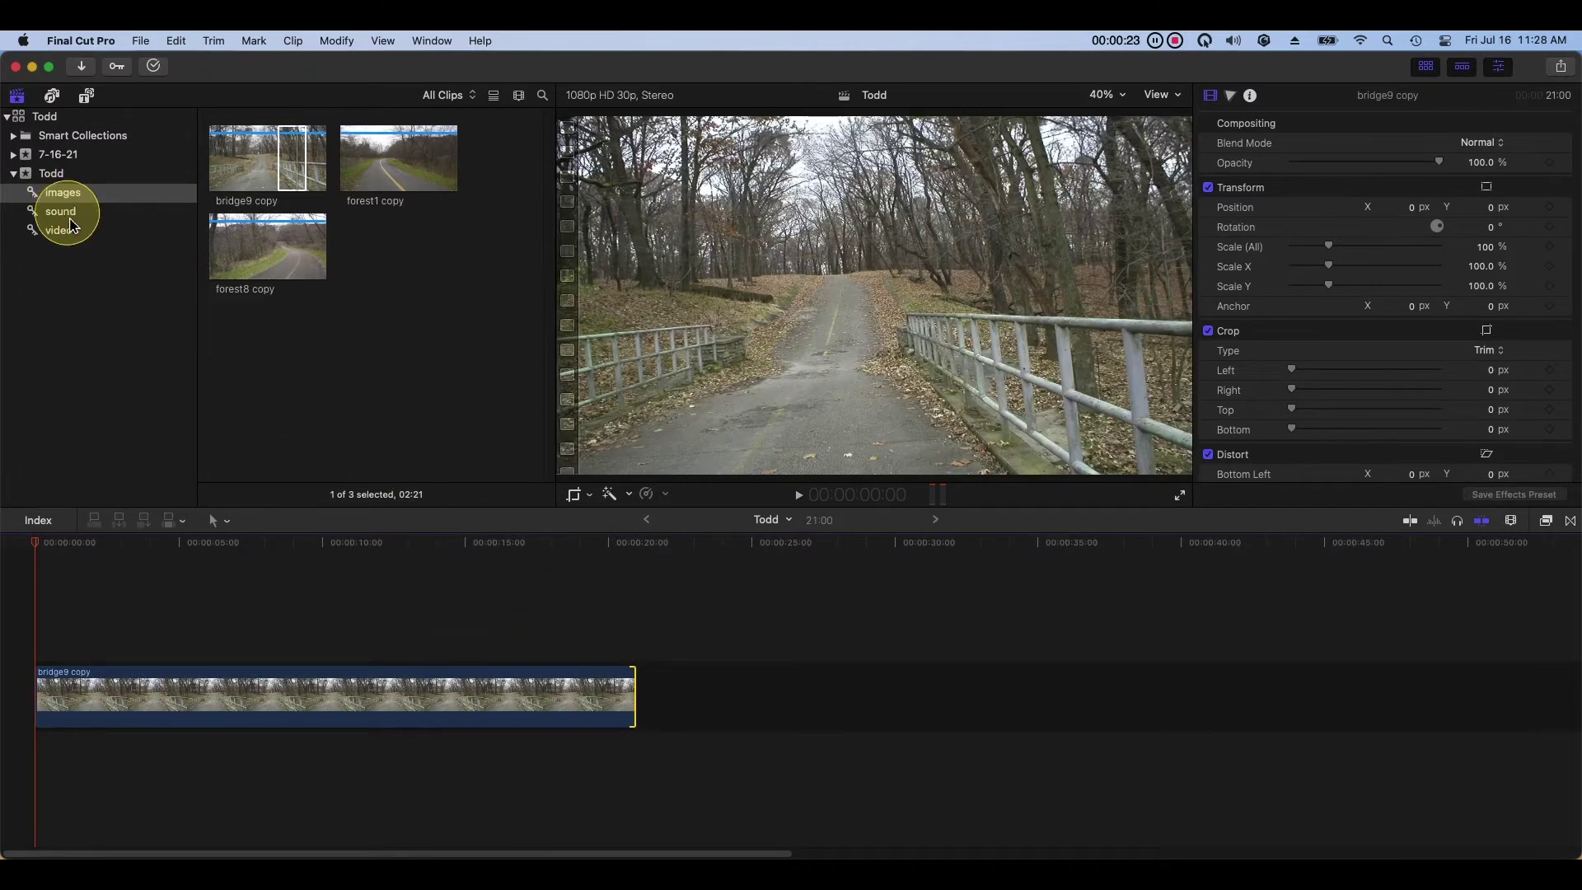
Connect the Death of a Gunfighter music clip beneath bridge9 copy
left_click(71, 217)
left_click(318, 303)
left_click(311, 162)
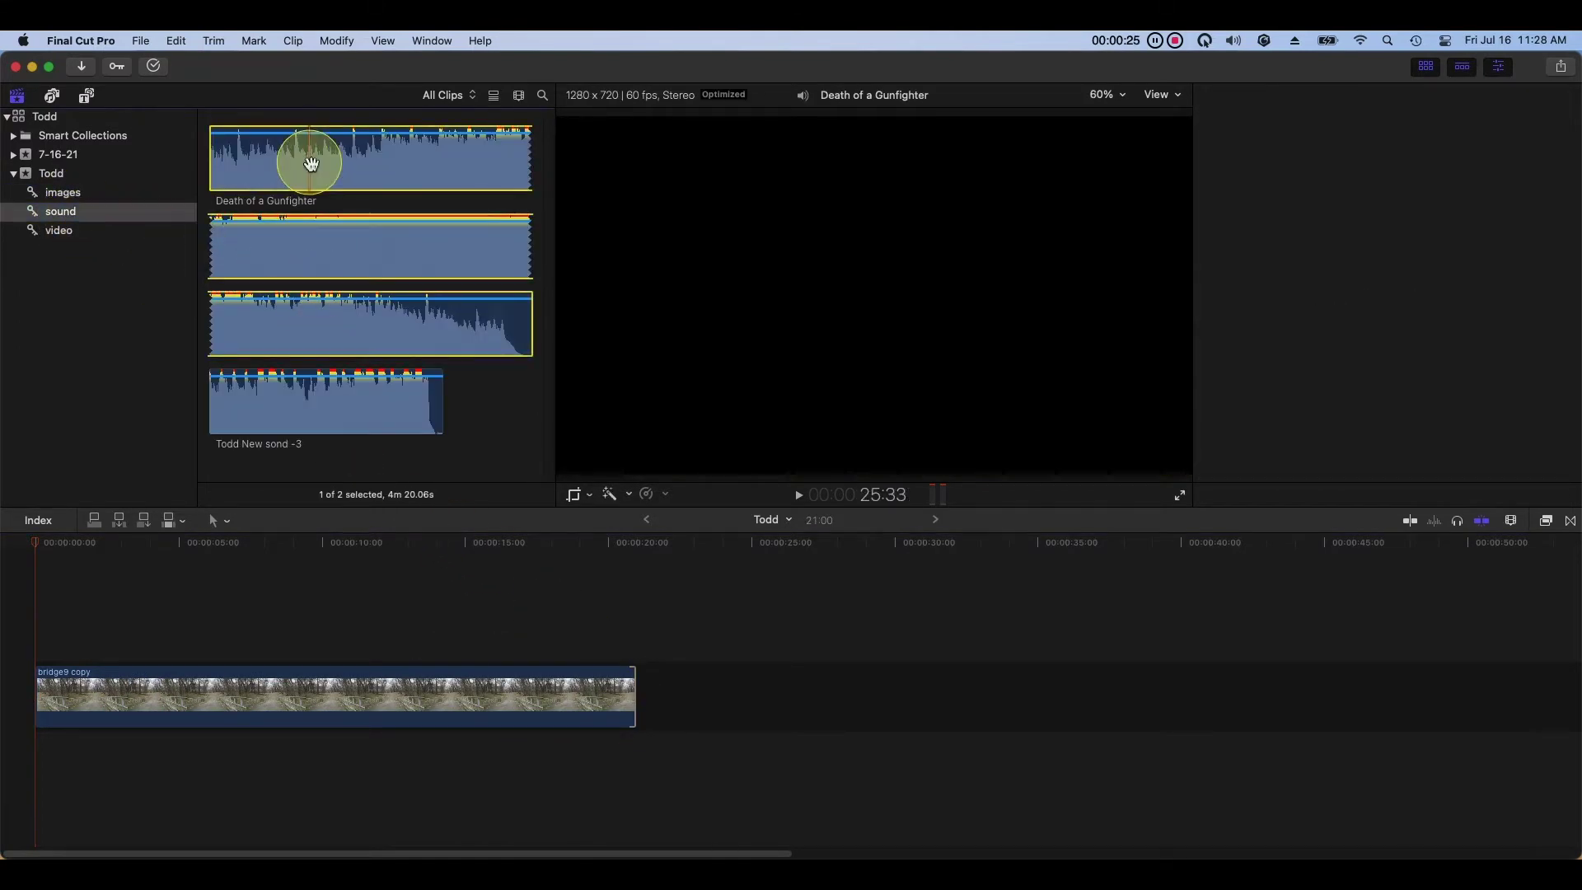
left_click_drag(312, 163, 97, 756)
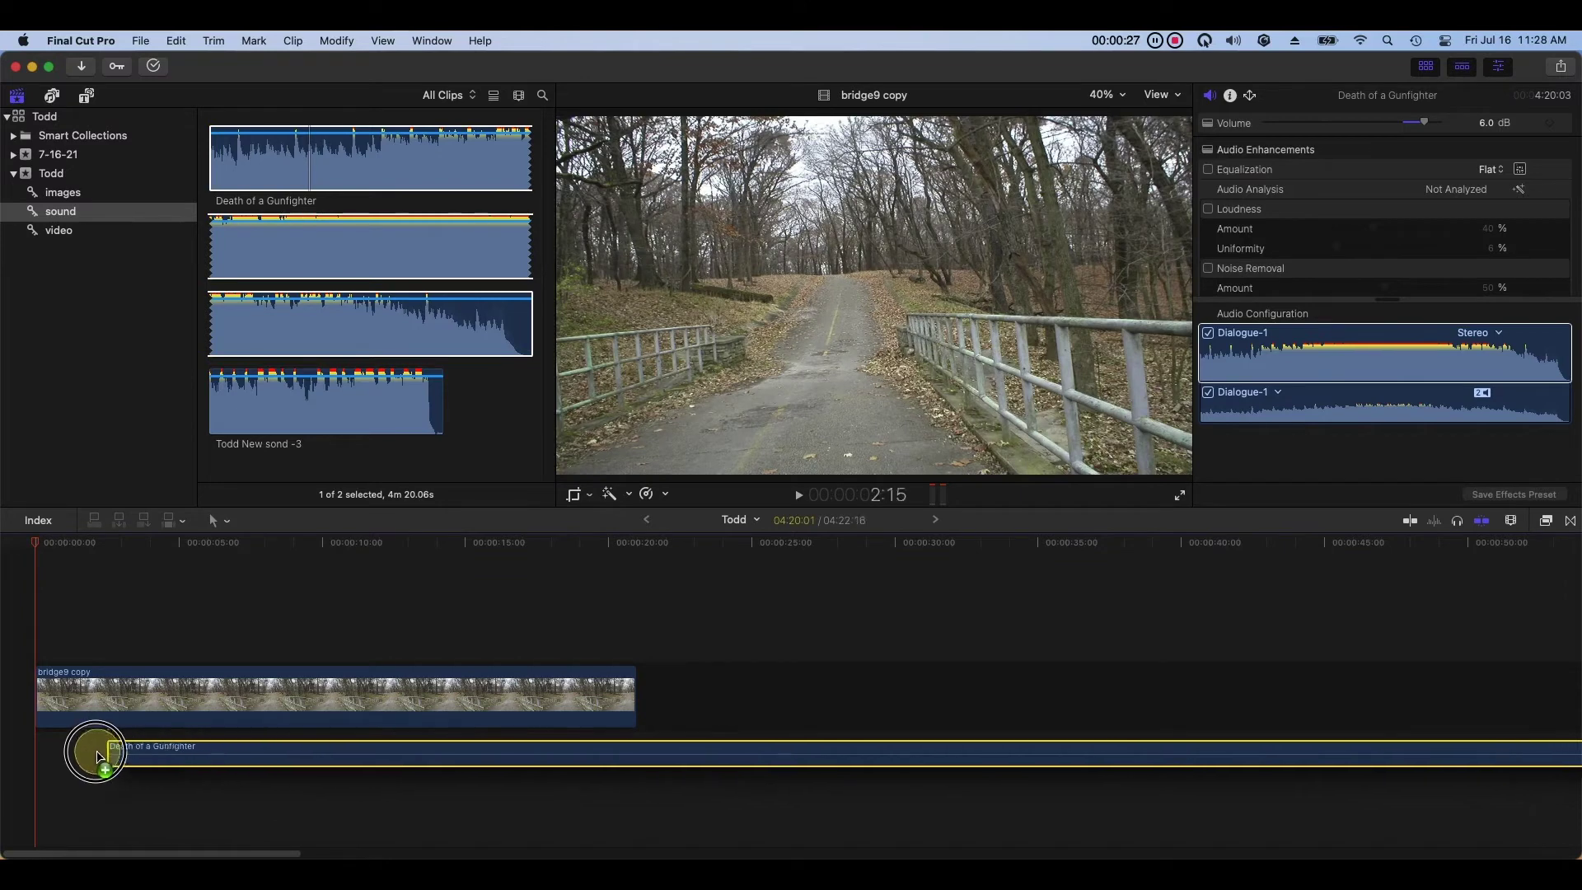
left_click_drag(97, 756, 53, 752)
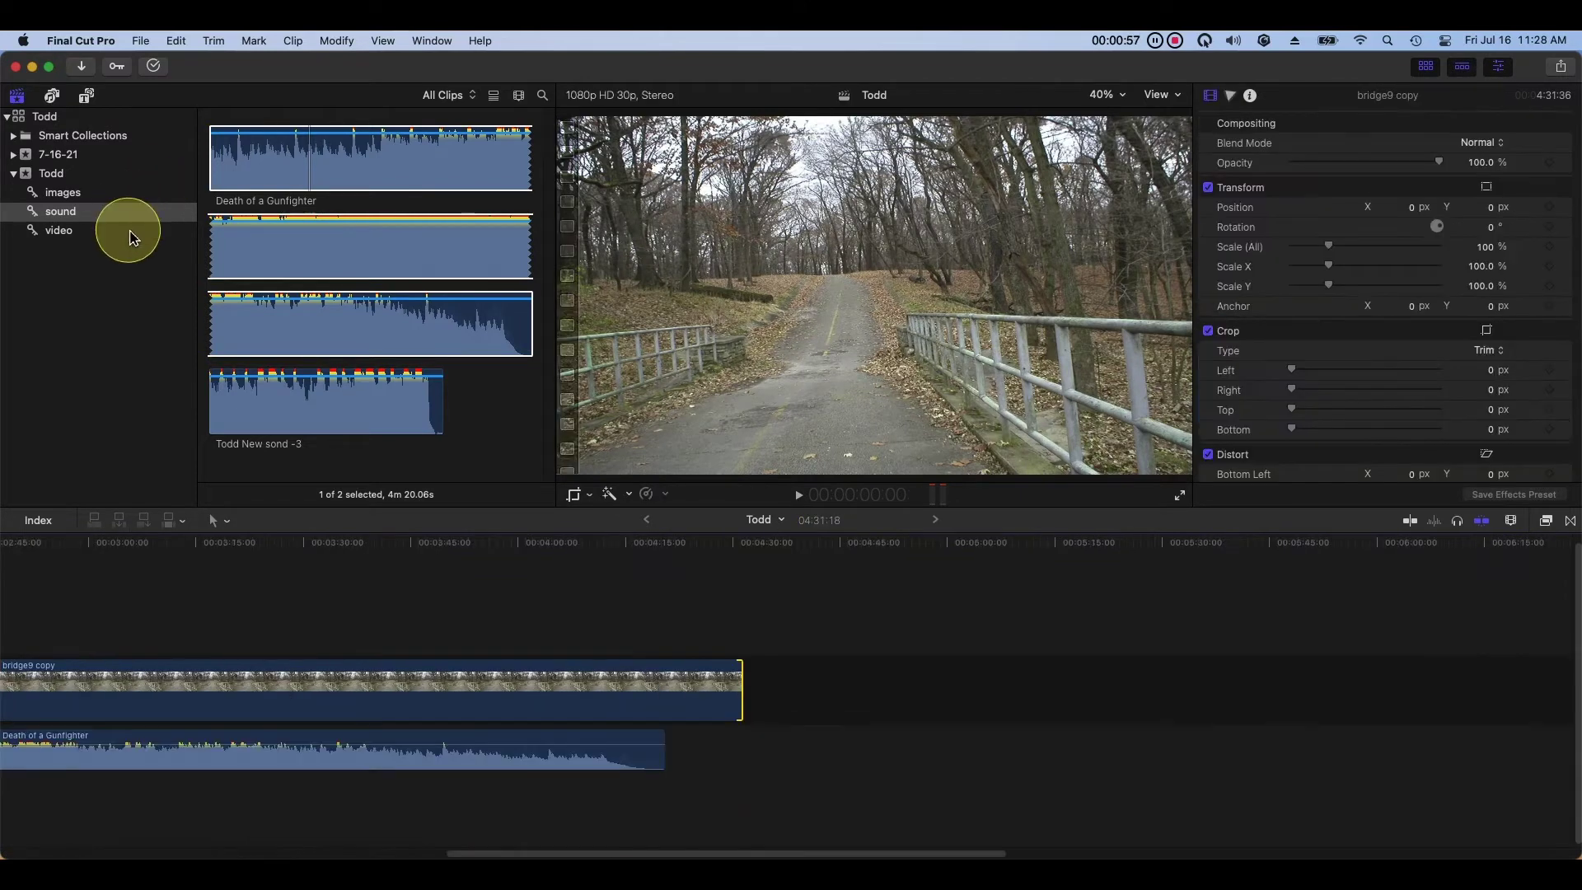
Append the It doesn't Matter clip and the presenter clip after bridge9 copy
left_click(131, 235)
left_click(286, 332)
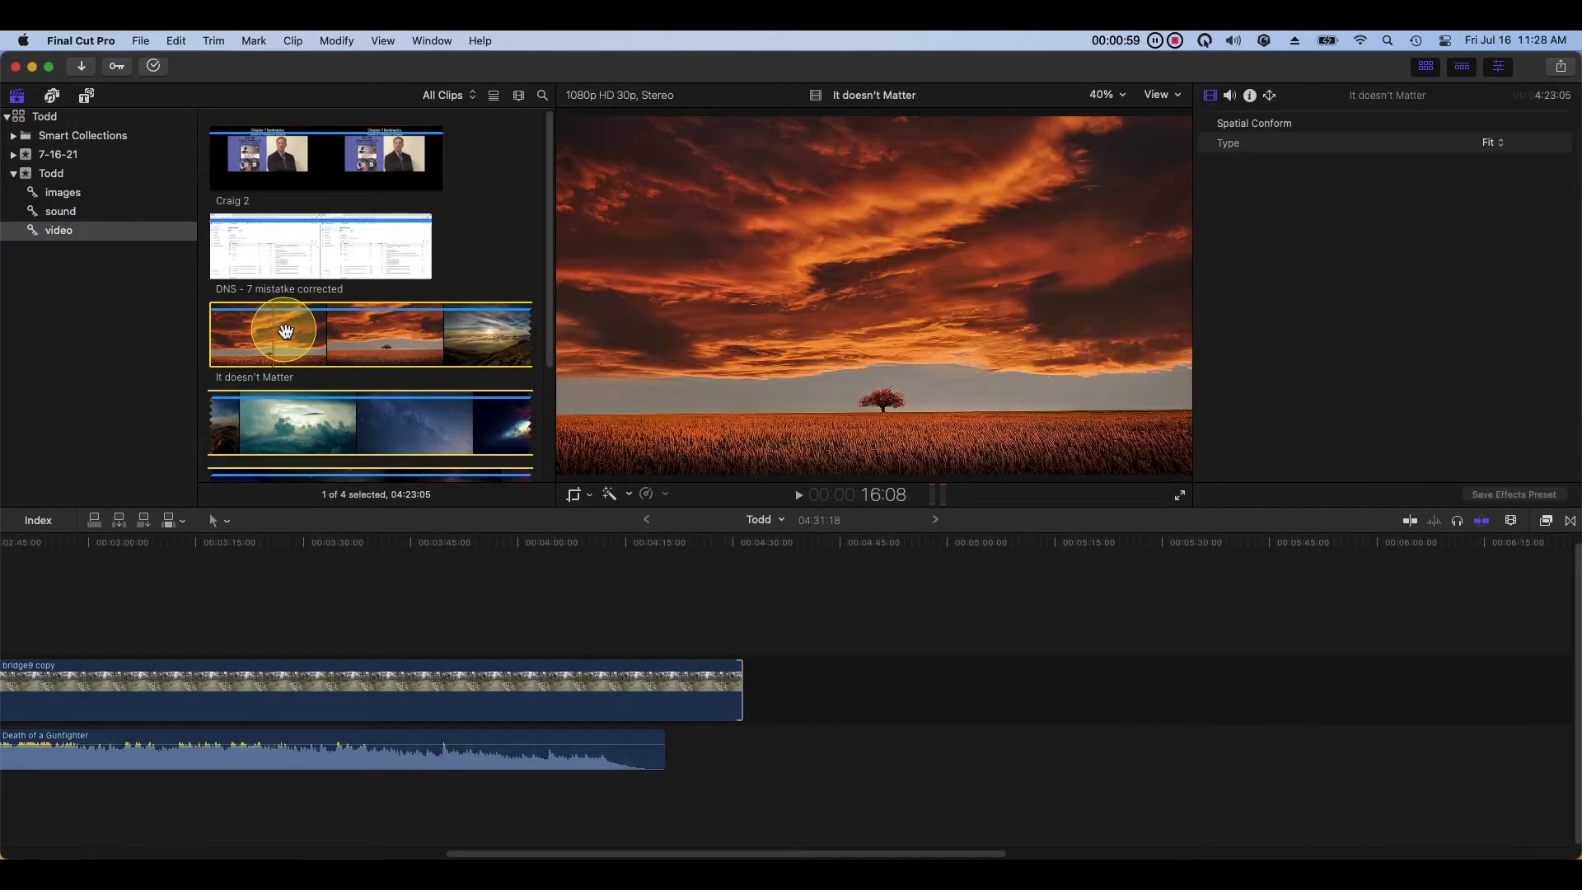
left_click_drag(286, 331, 783, 670)
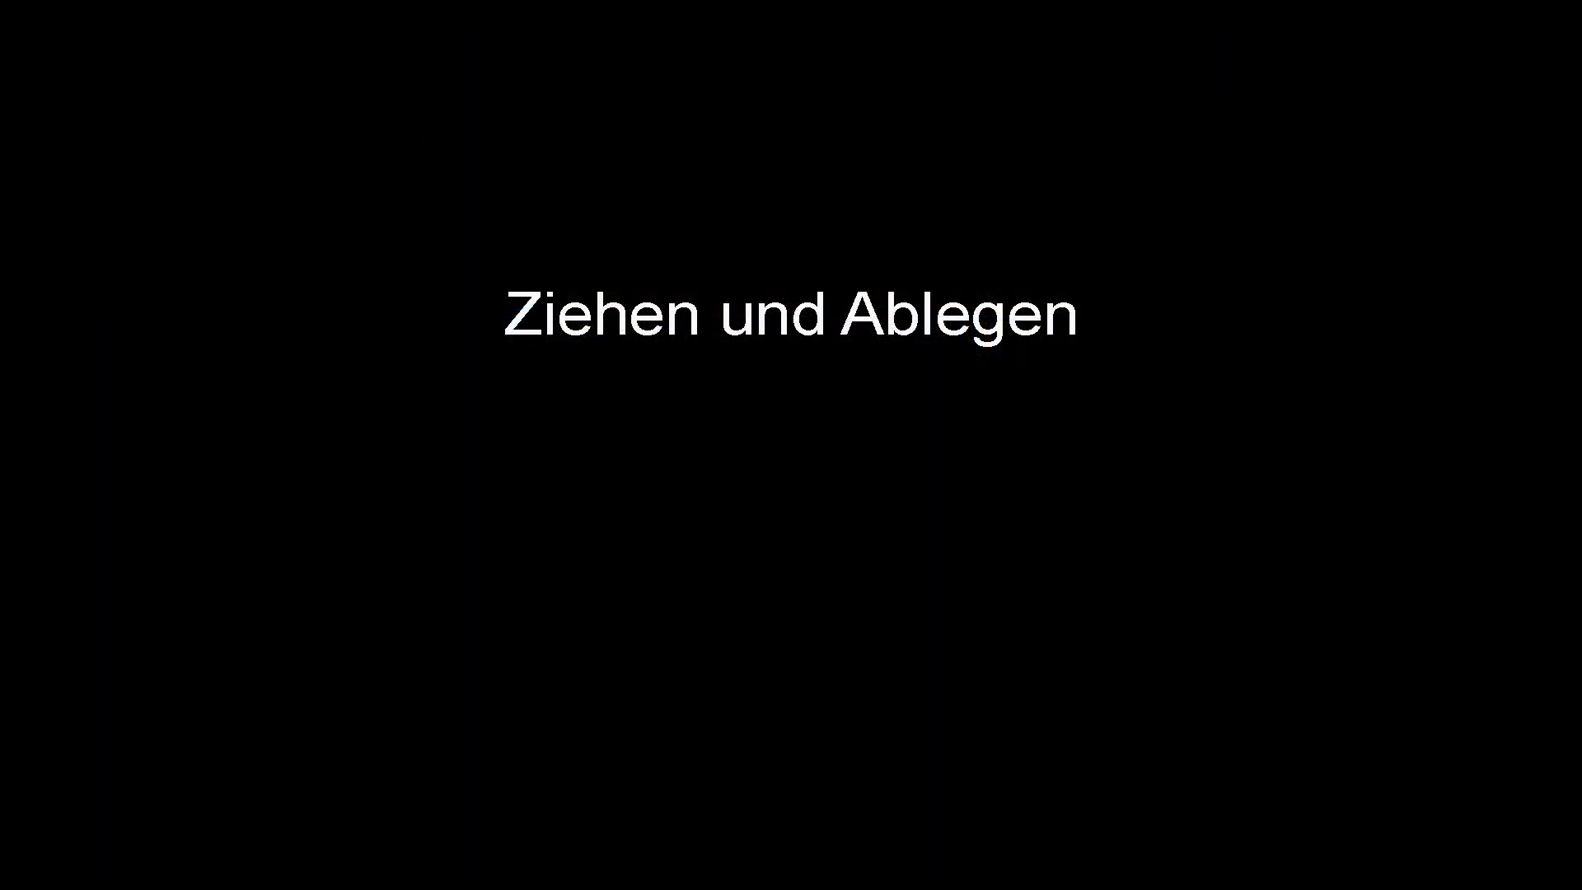
left_click_drag(268, 148, 668, 664)
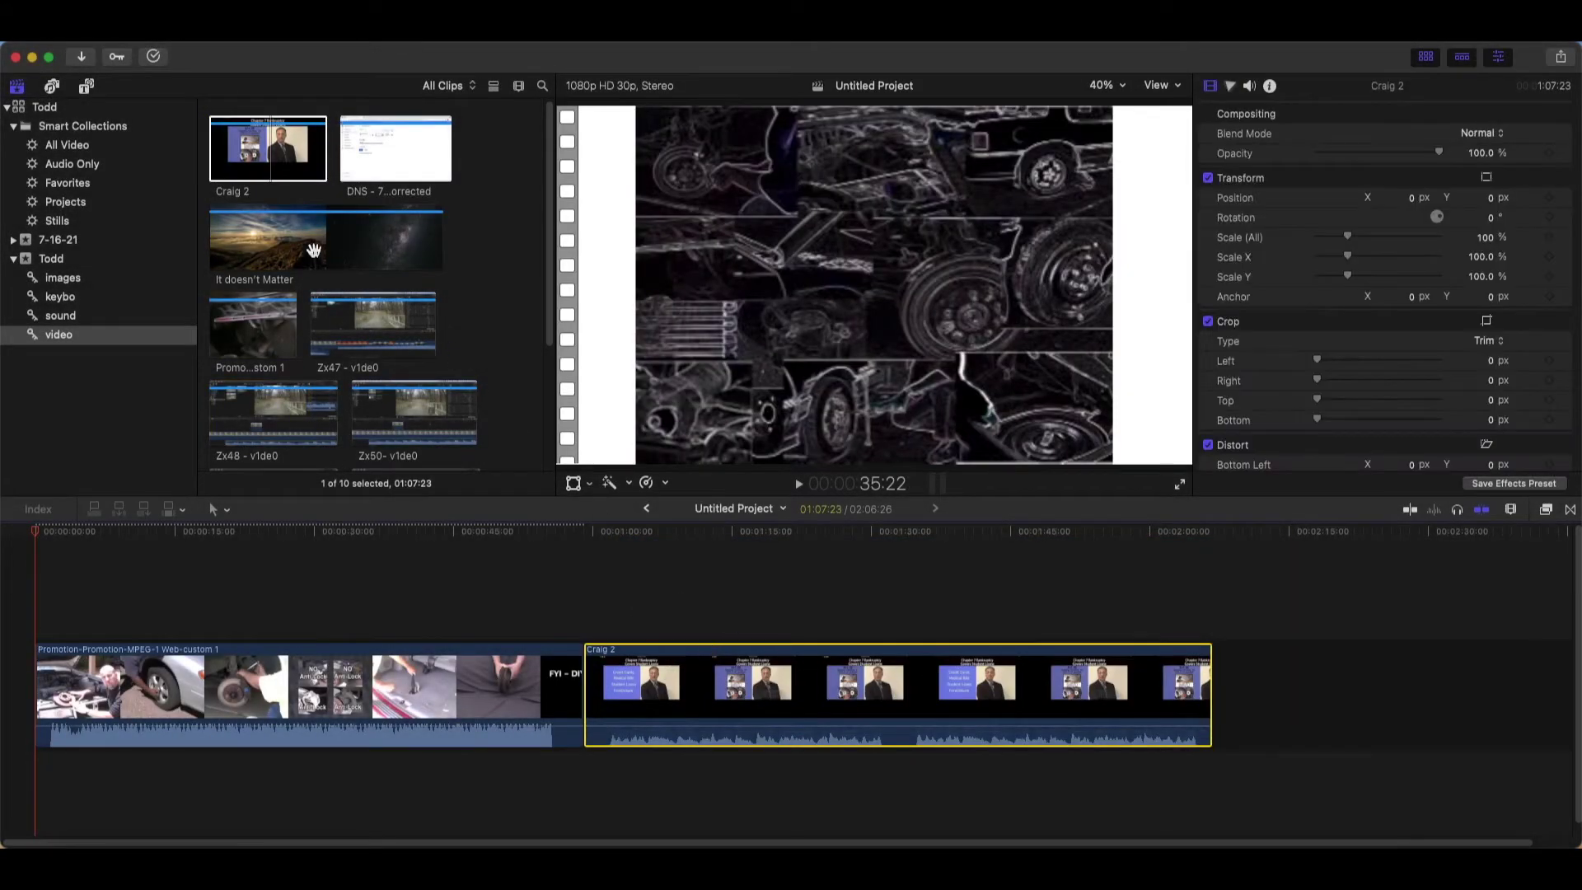
Mark a shorter range of Craig 2 and append it to the timeline
left_click(255, 156)
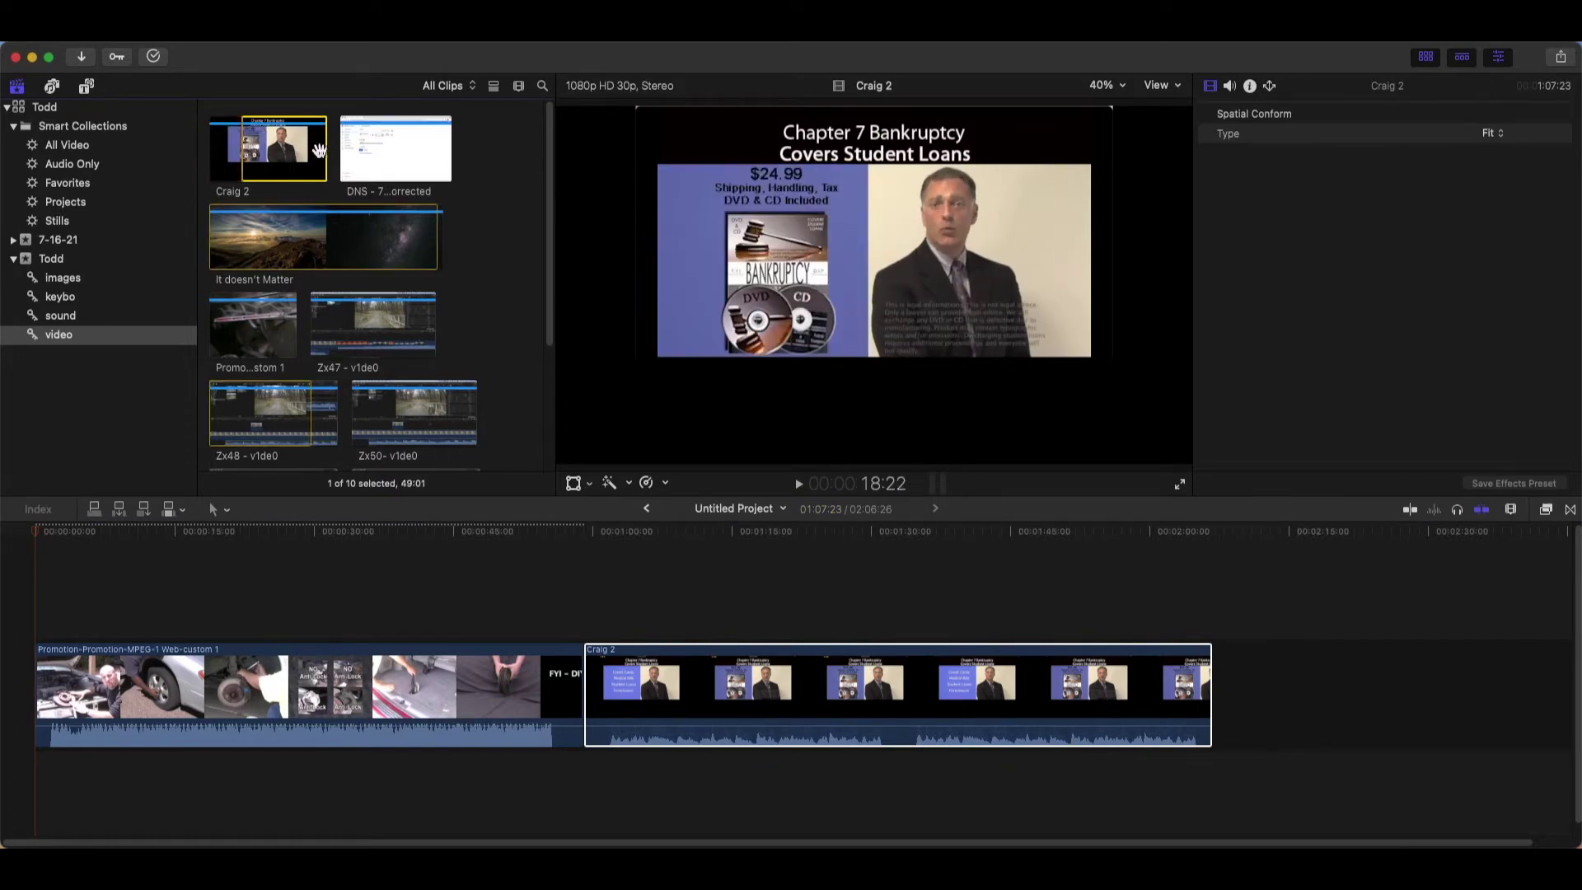
mouse_move(327, 150)
left_mouse_down()
mouse_move(273, 156)
mouse_move(1233, 678)
left_mouse_up()
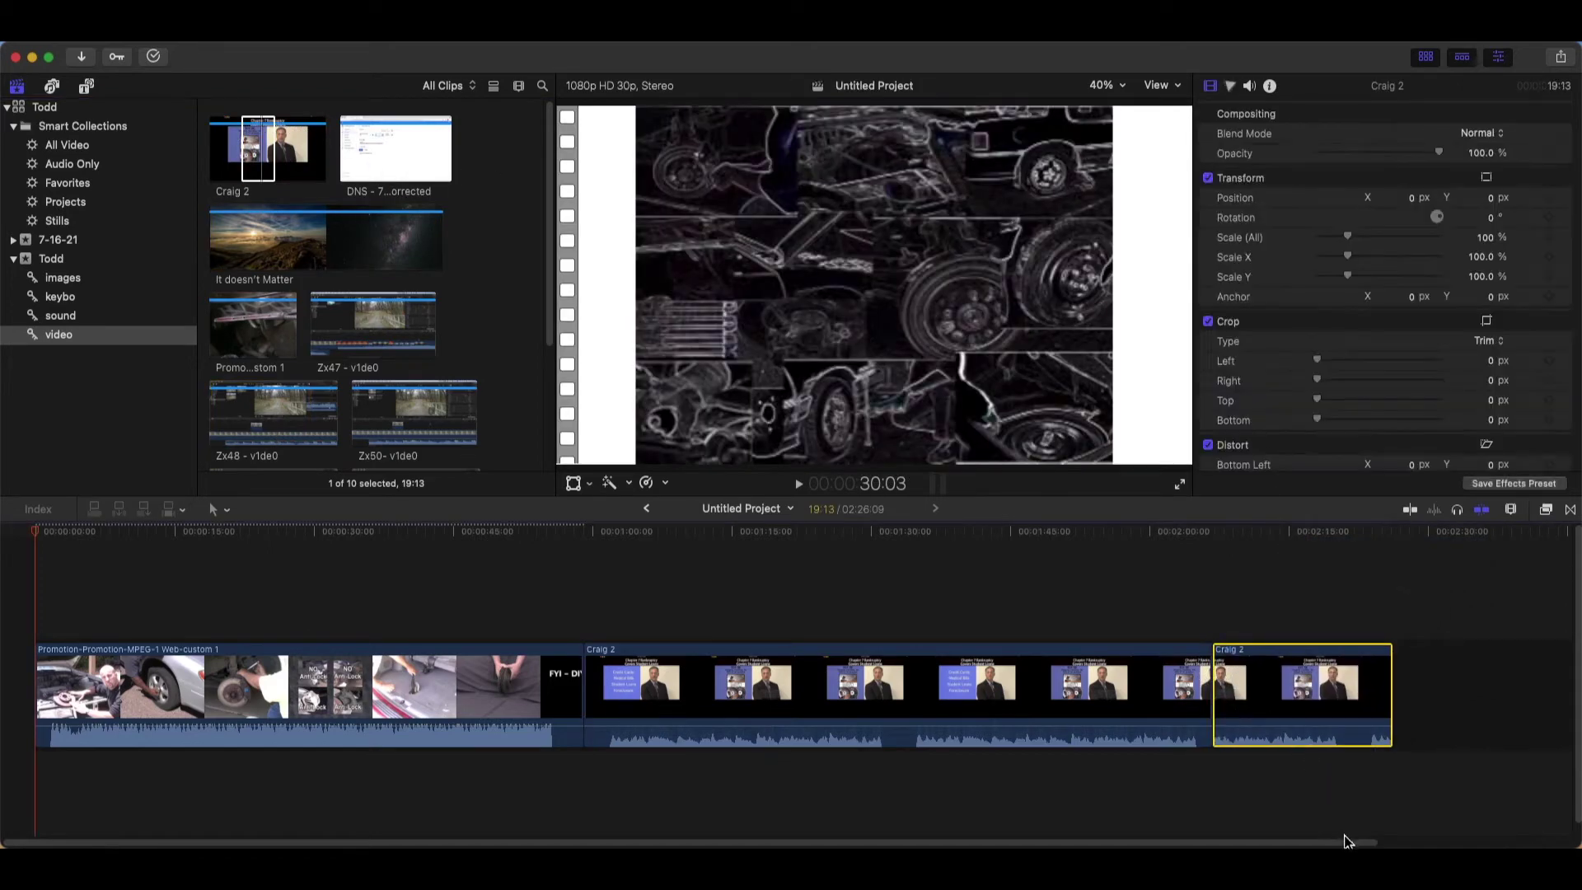
left_click_drag(1341, 840, 1425, 845)
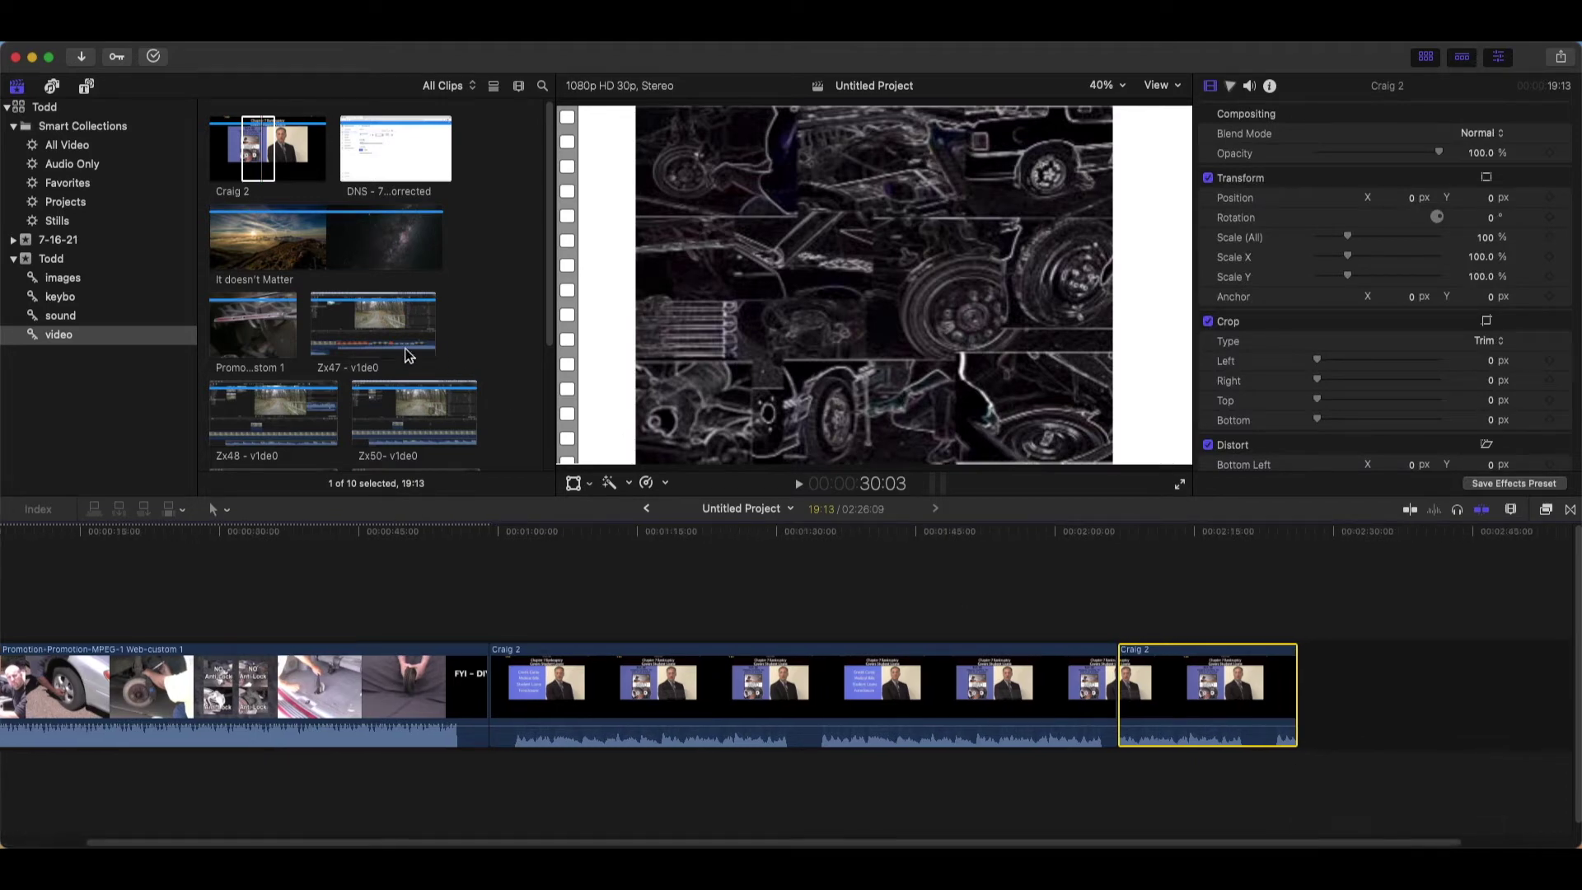
Append the DNS clip to the timeline end, then mark a shorter, later-starting DNS range
left_click(282, 345)
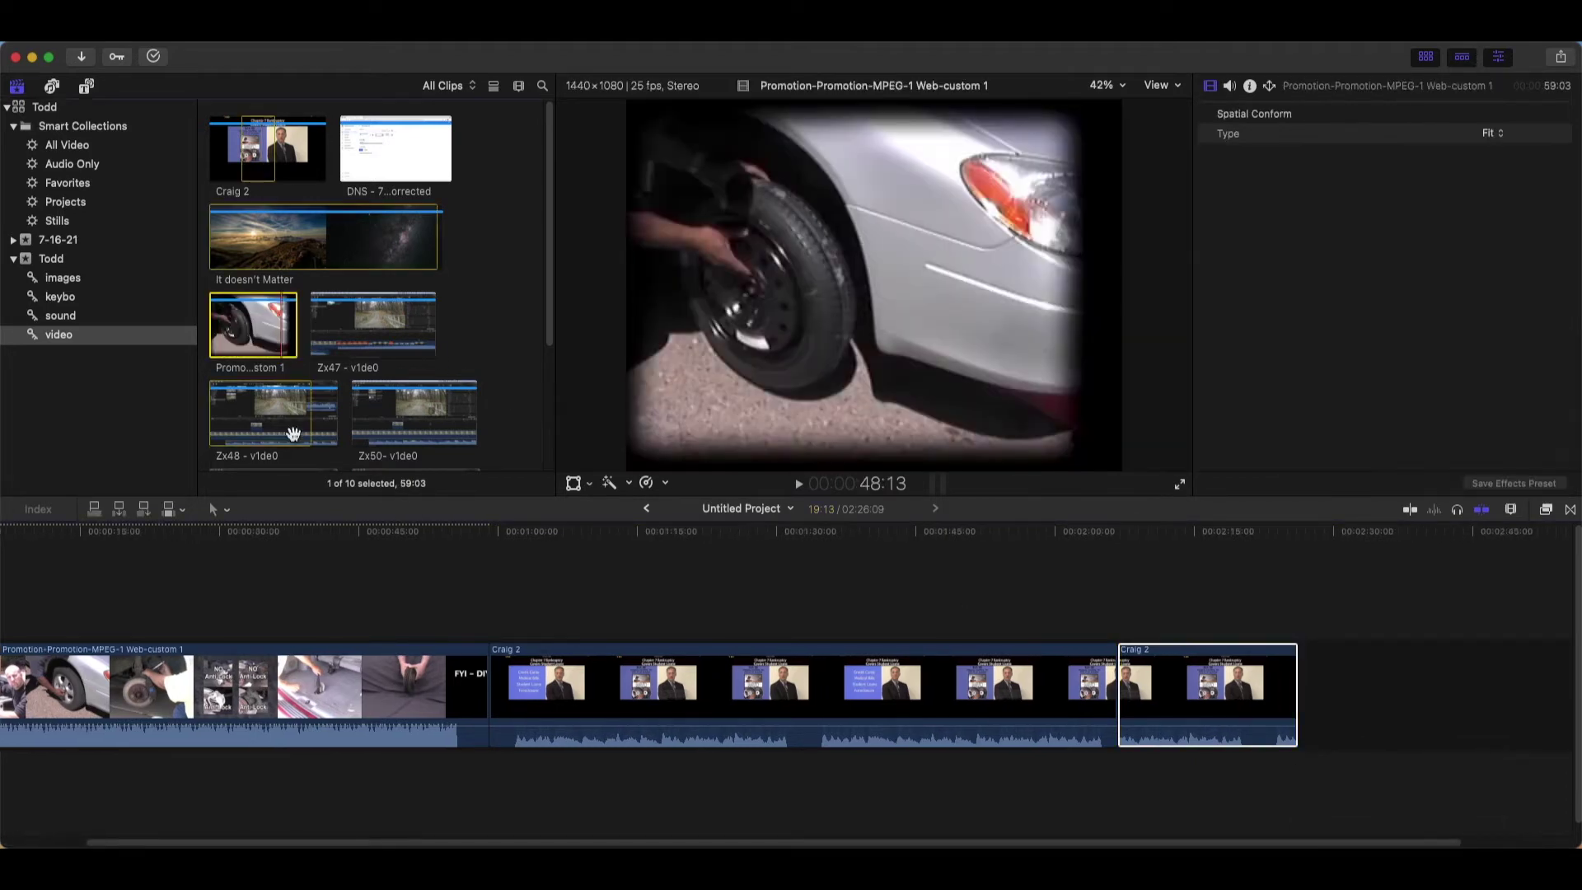
left_click(382, 160)
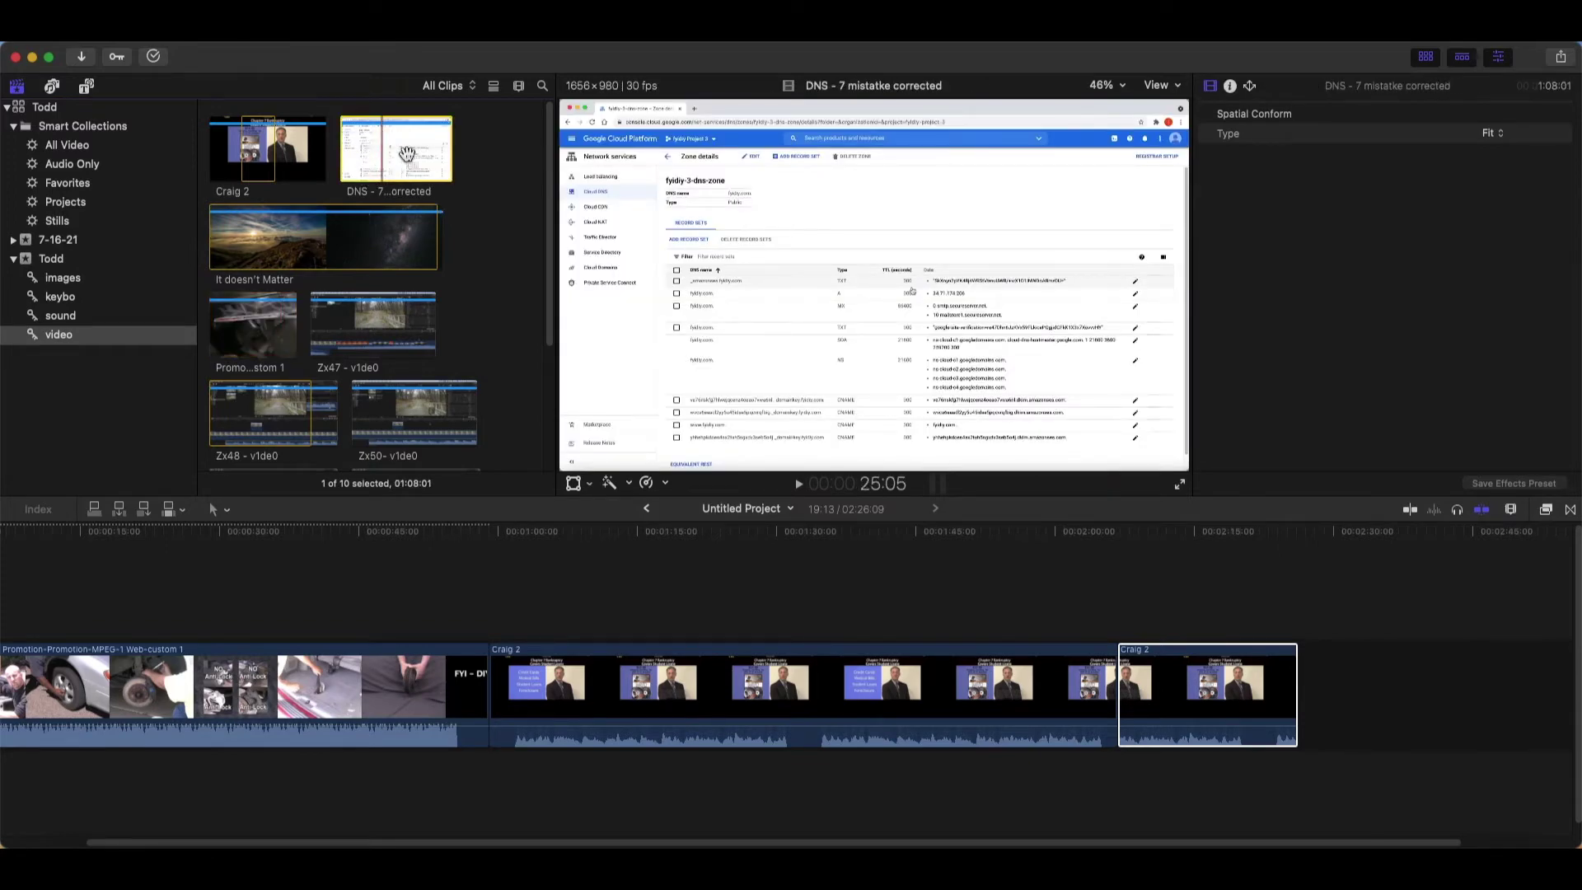
left_click_drag(406, 153, 1314, 687)
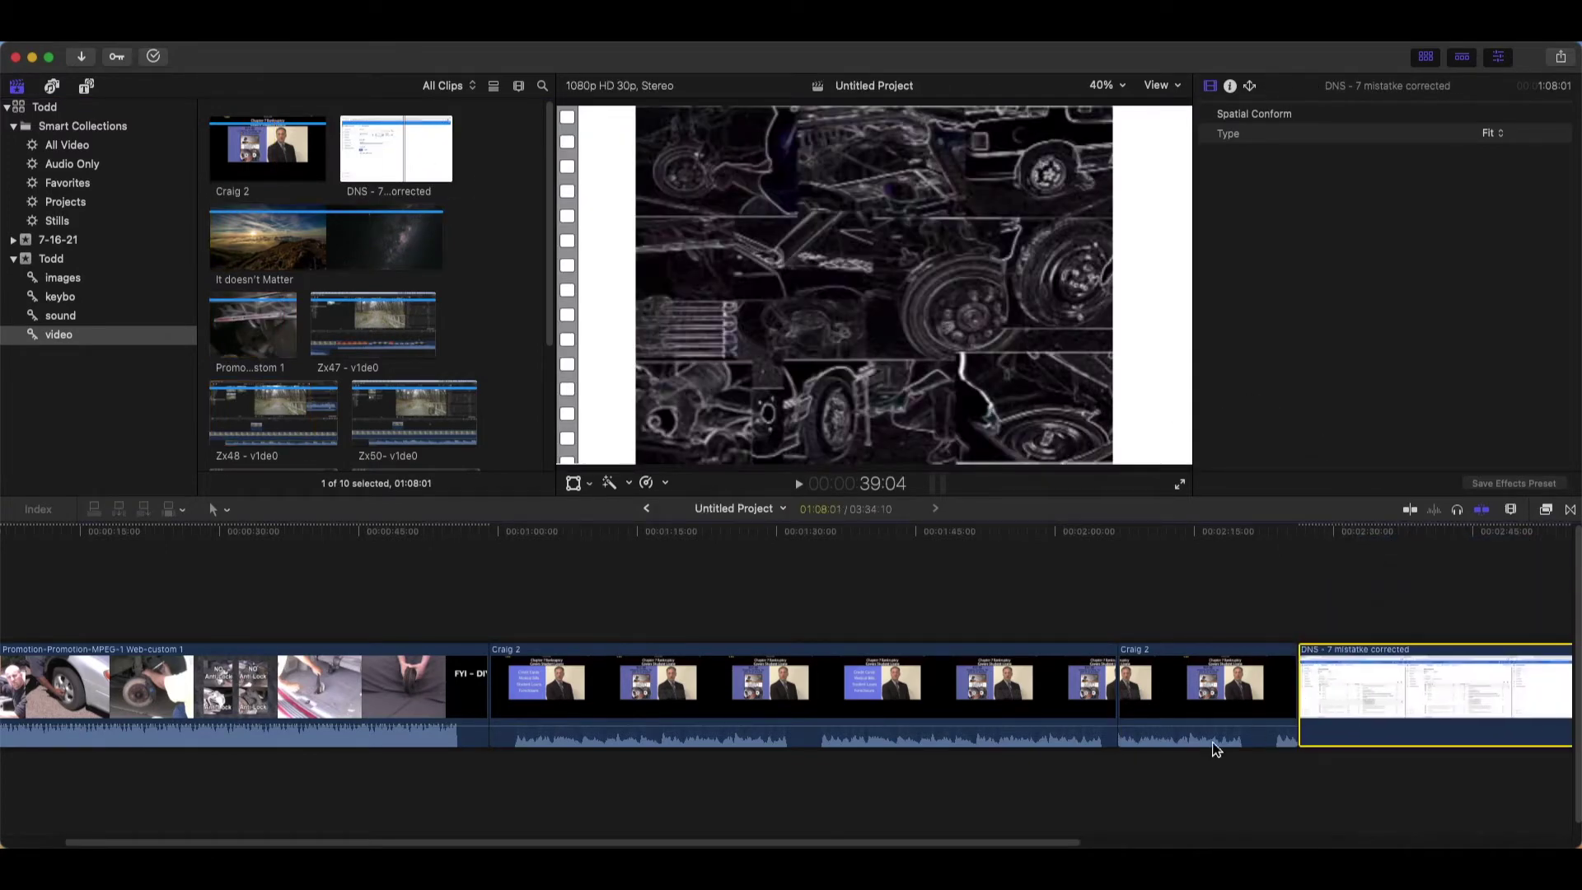
scroll(1066, 824, "right", 8)
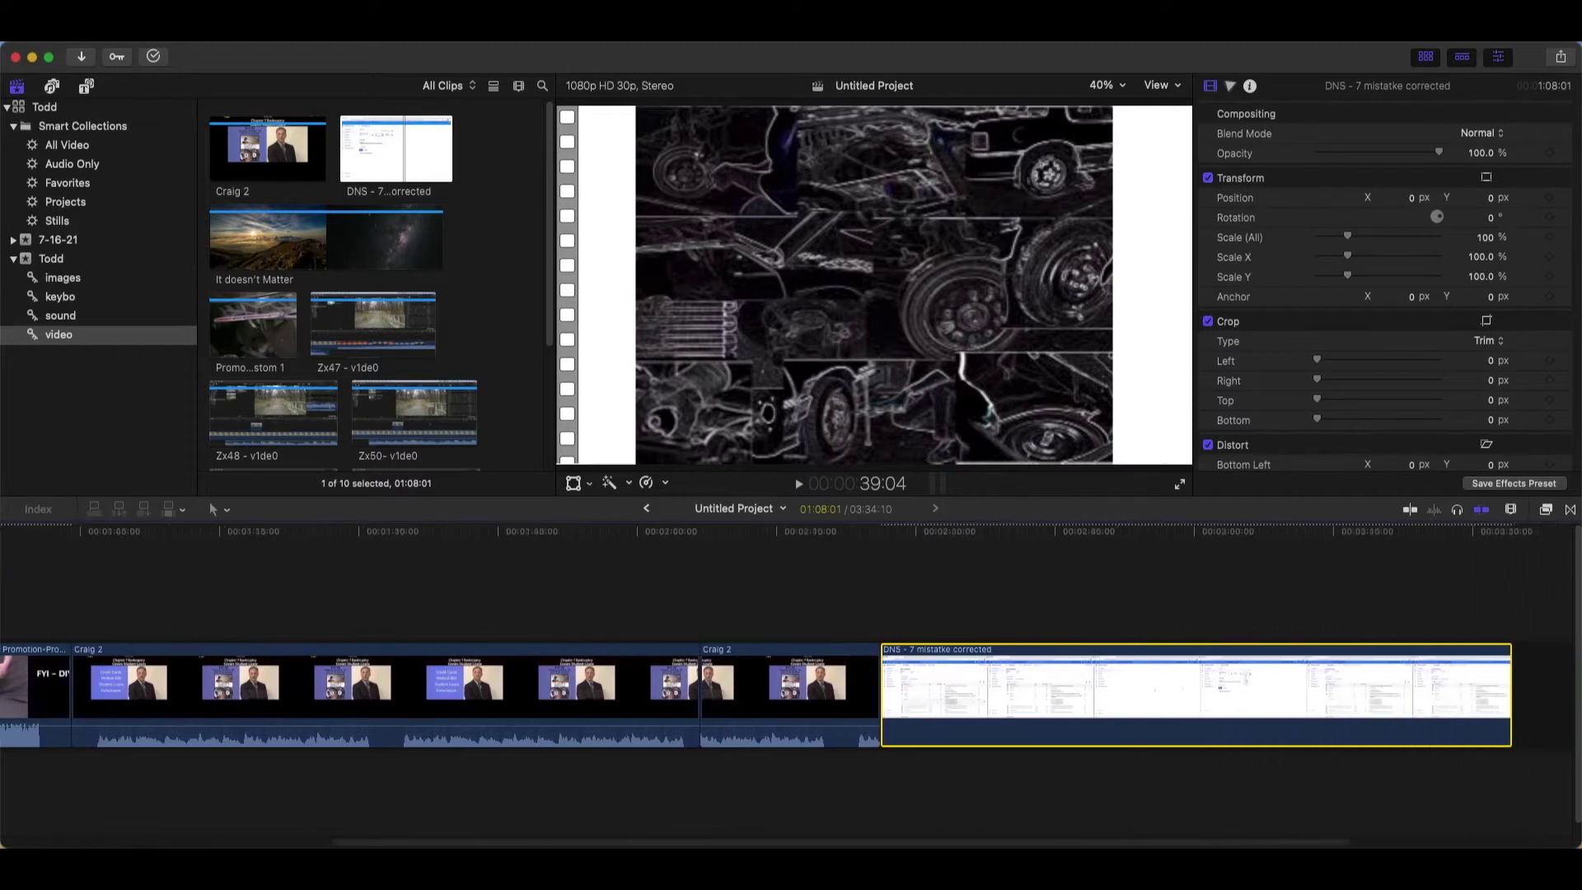
left_click(408, 140)
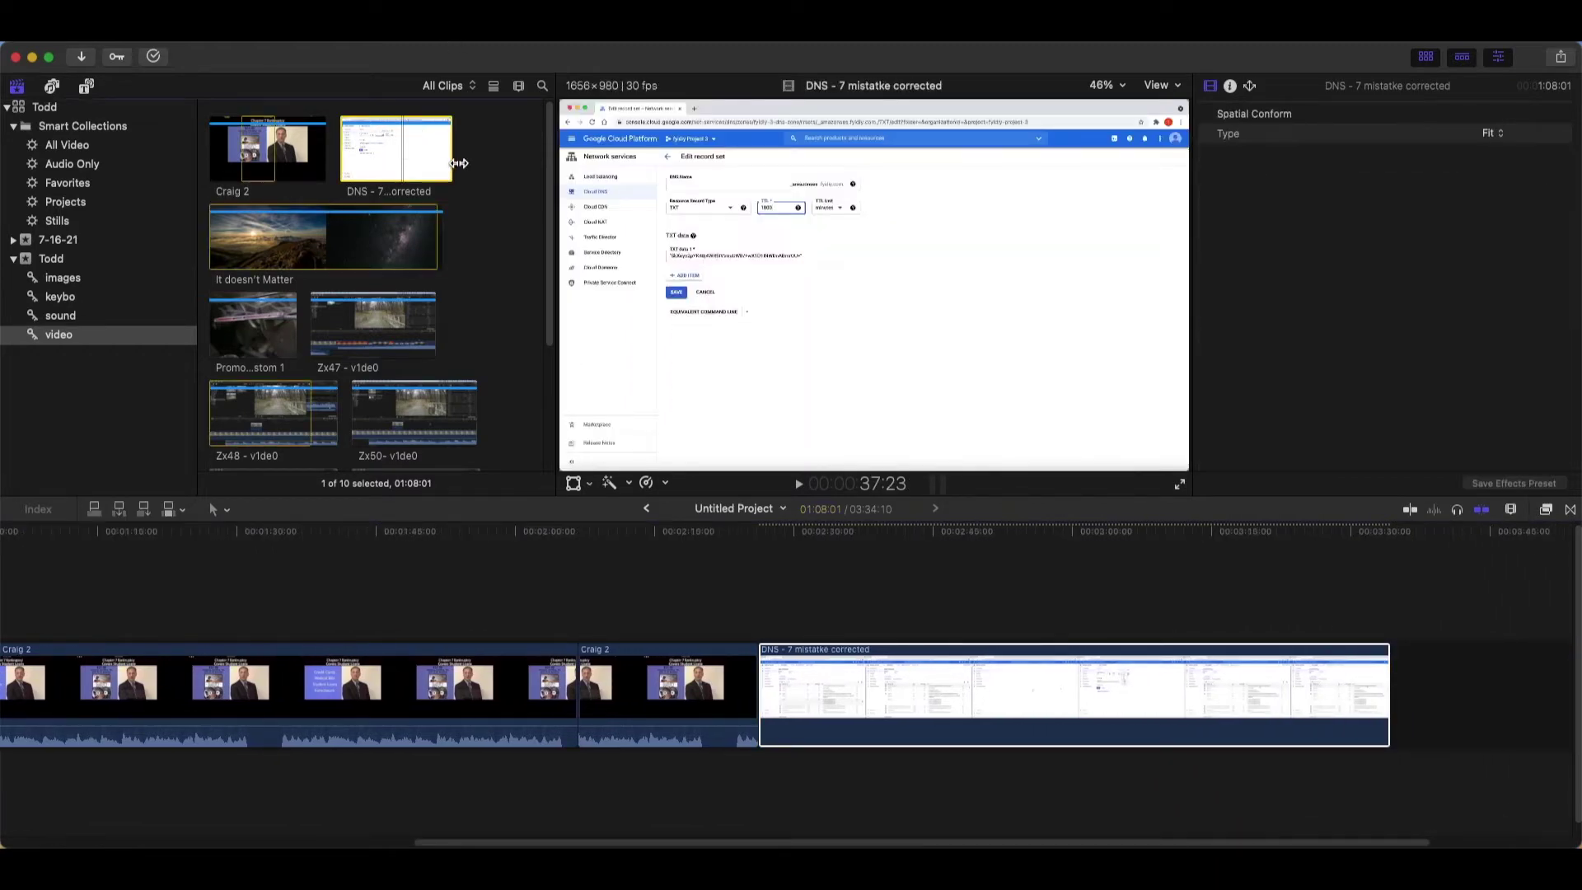
left_click_drag(435, 159, 370, 158)
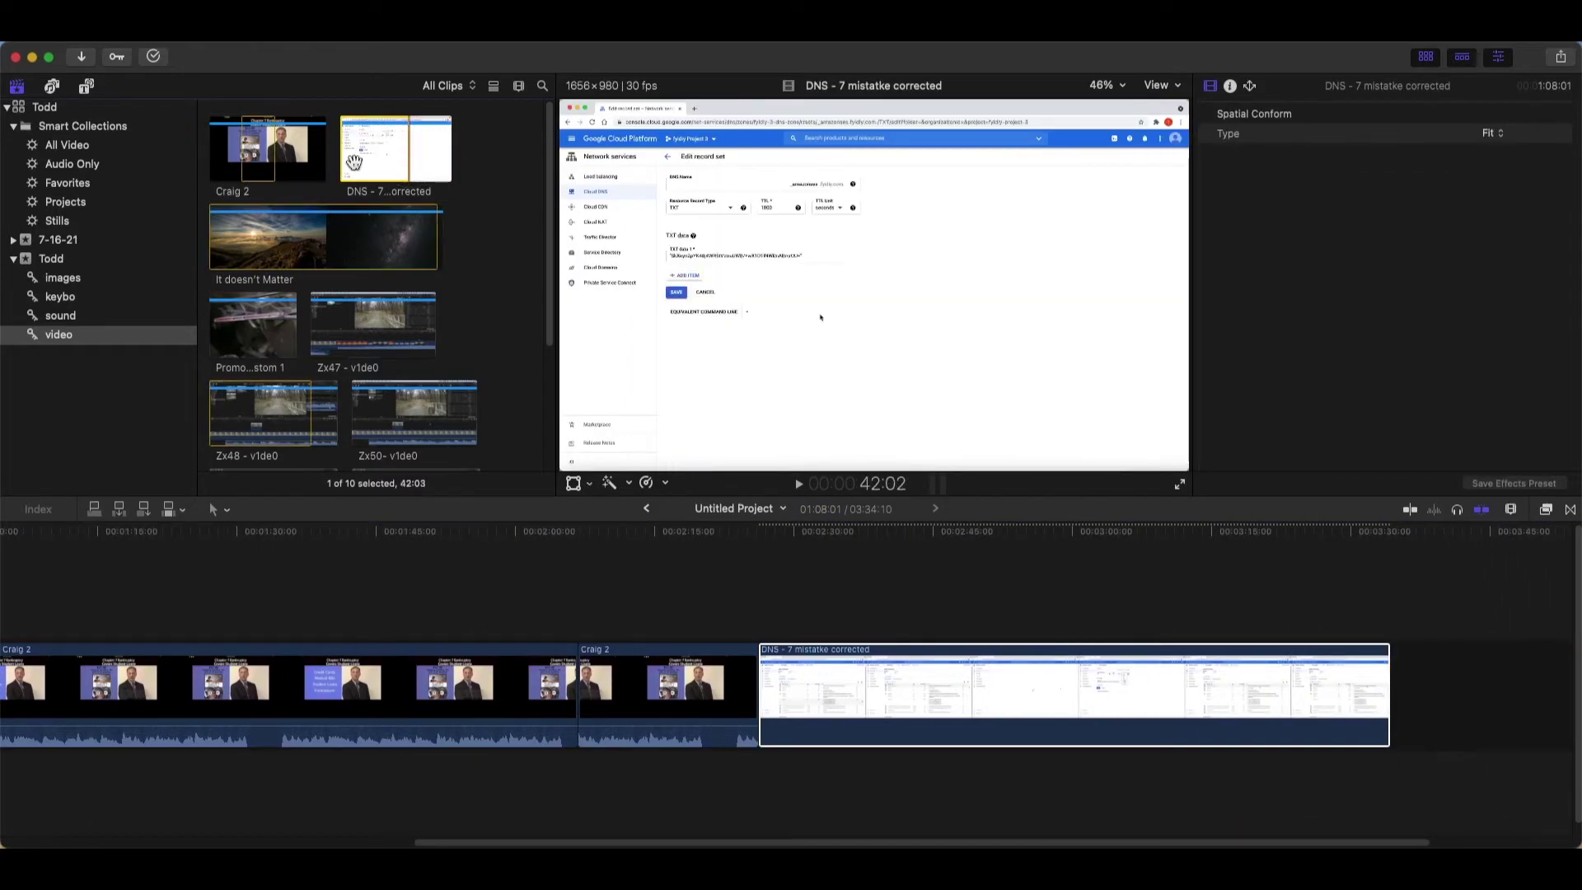
mouse_move(344, 154)
left_mouse_down()
mouse_move(379, 154)
mouse_move(791, 586)
left_mouse_up()
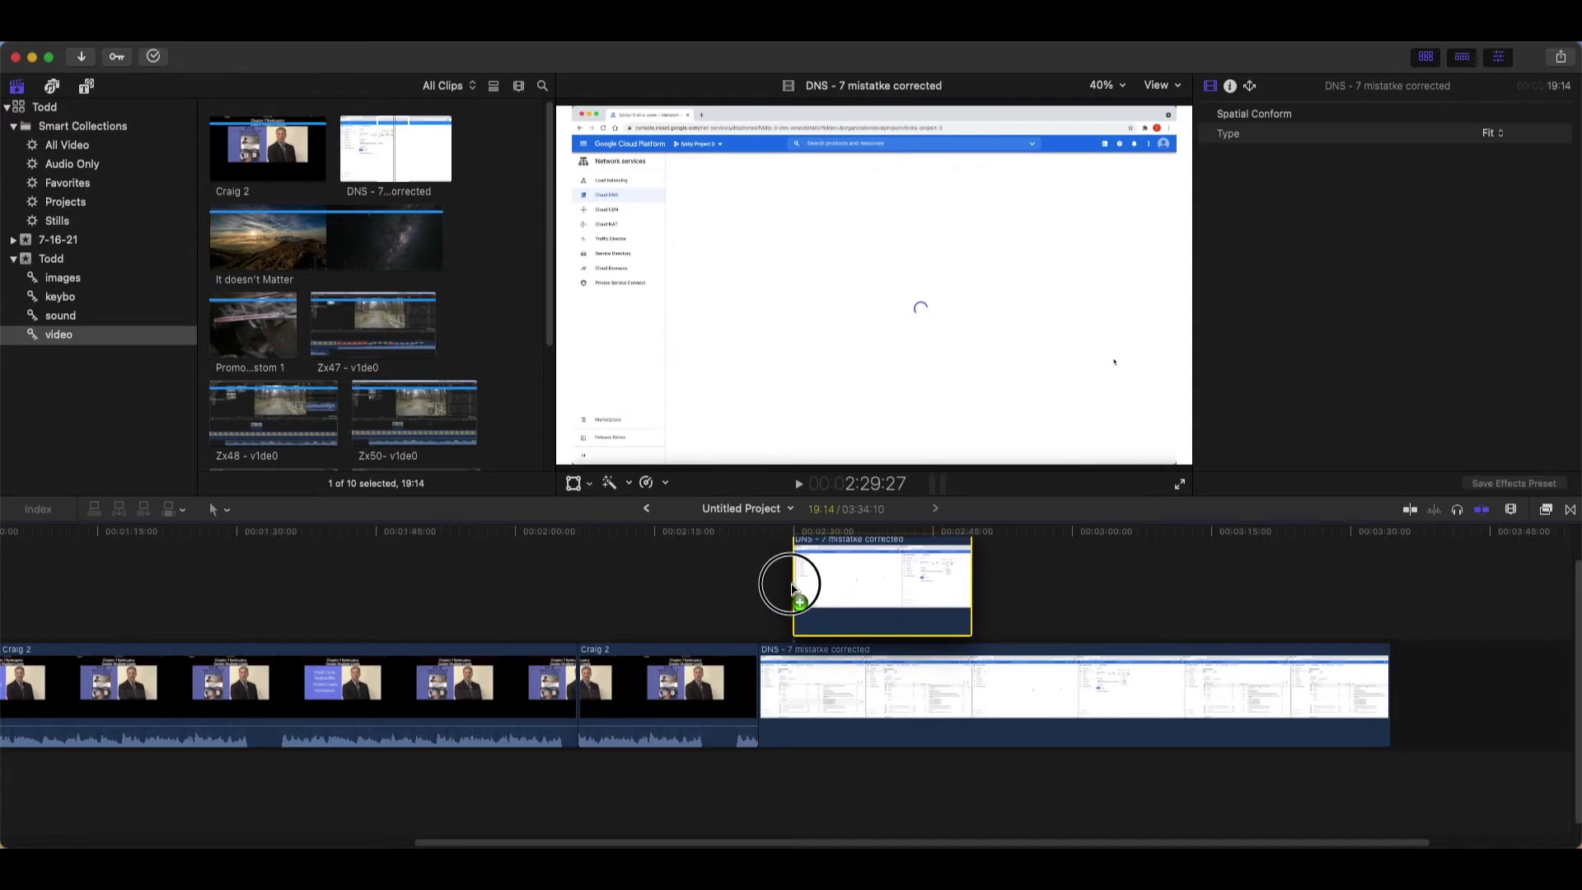
Connect the marked DNS section above the storyline, extend both its edges, and slide it later
left_click_drag(791, 587, 763, 593)
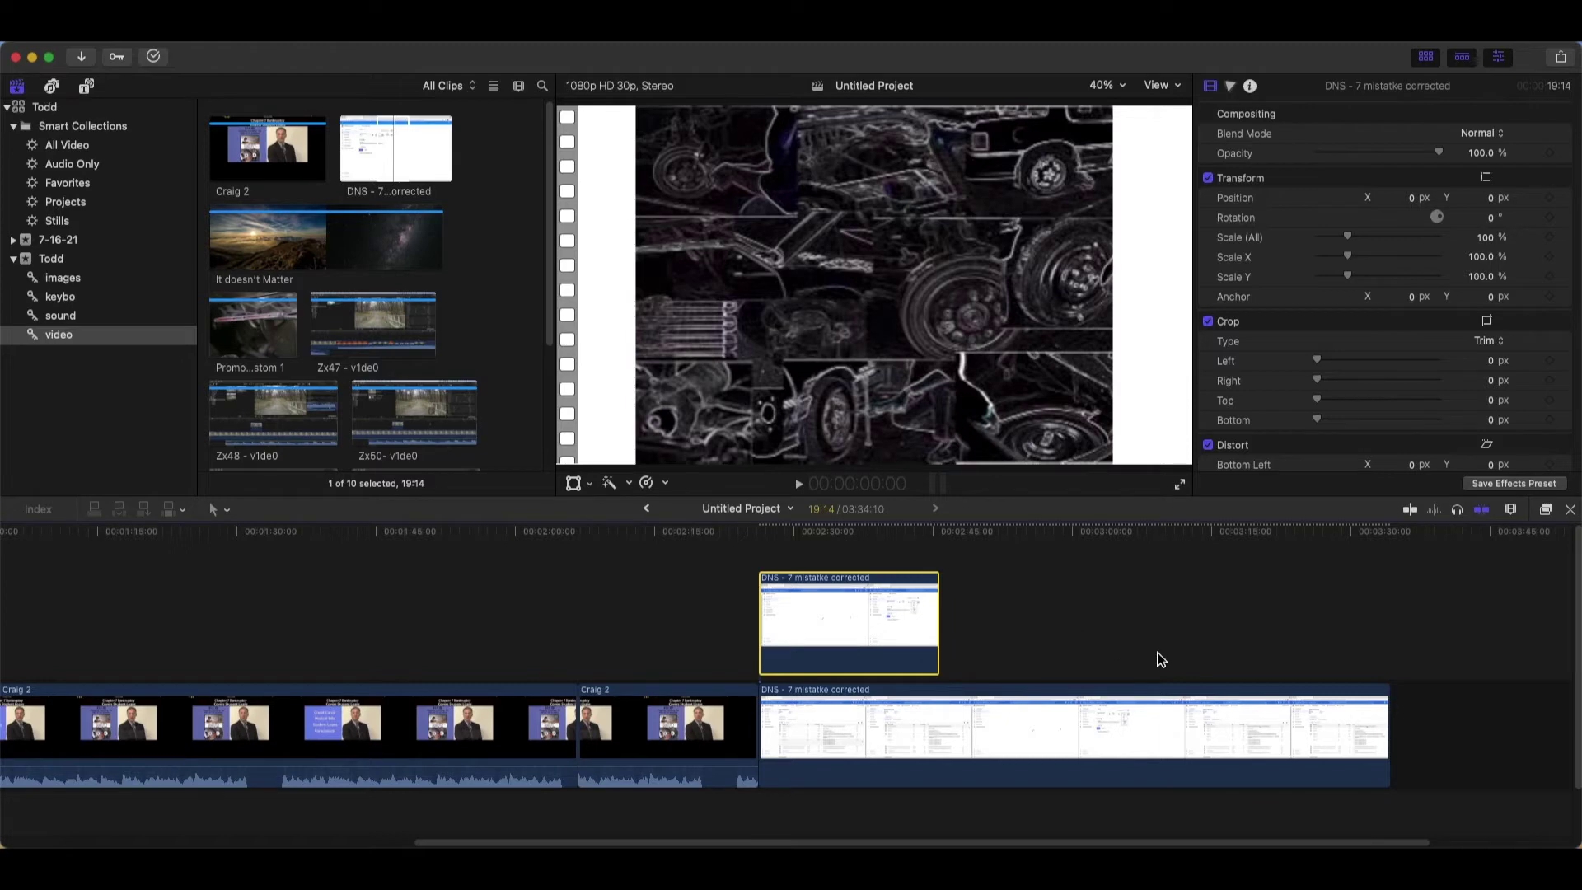
left_click_drag(939, 614, 1414, 690)
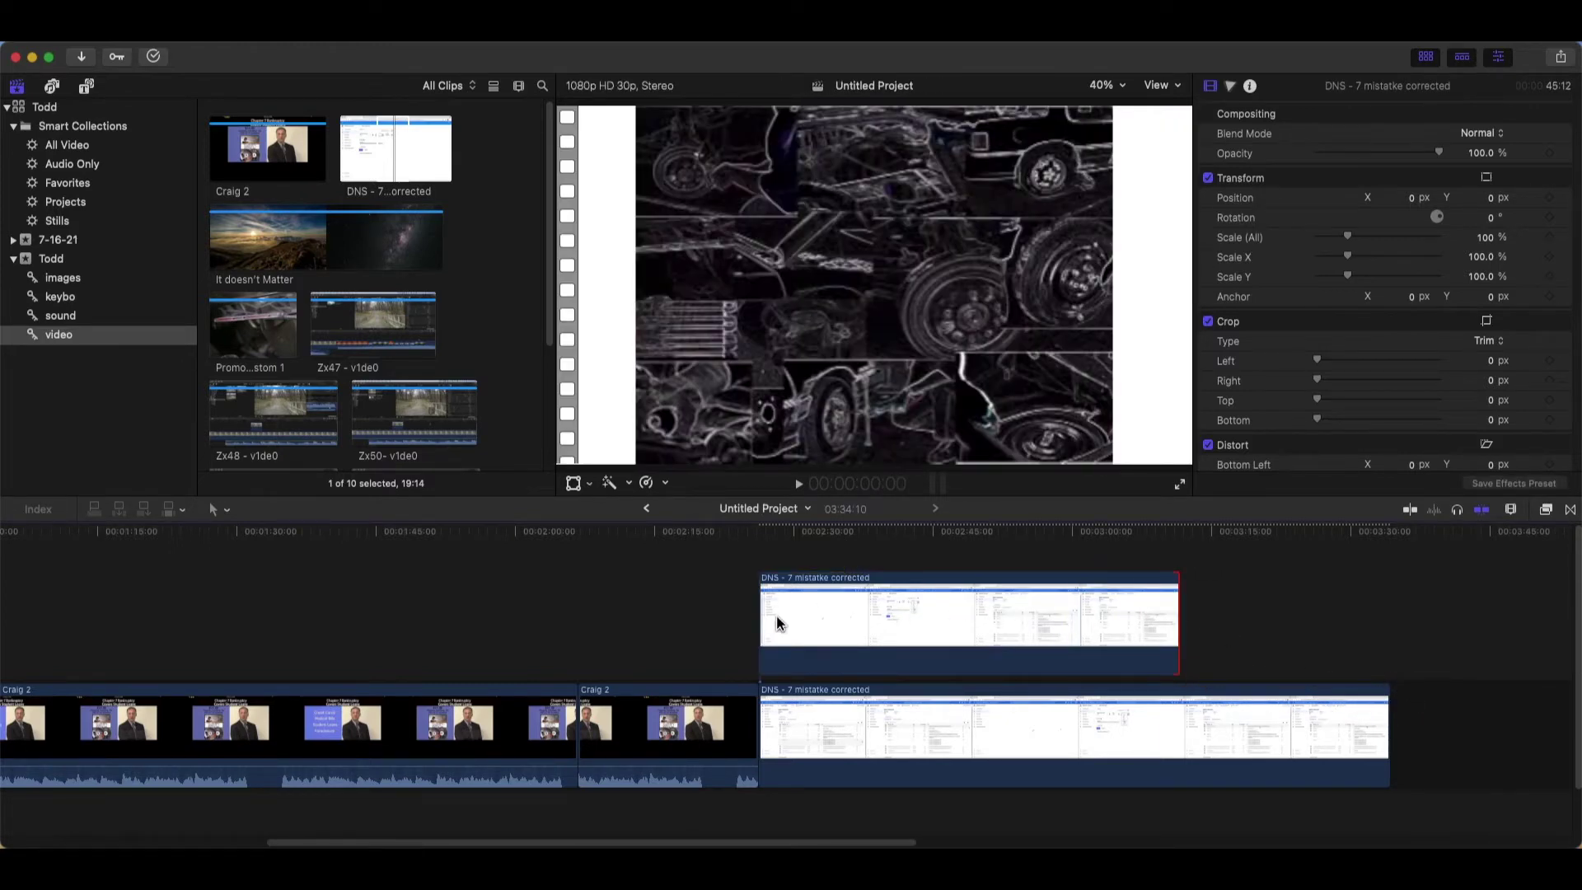
left_click_drag(769, 623, 368, 657)
left_click_drag(661, 636, 888, 639)
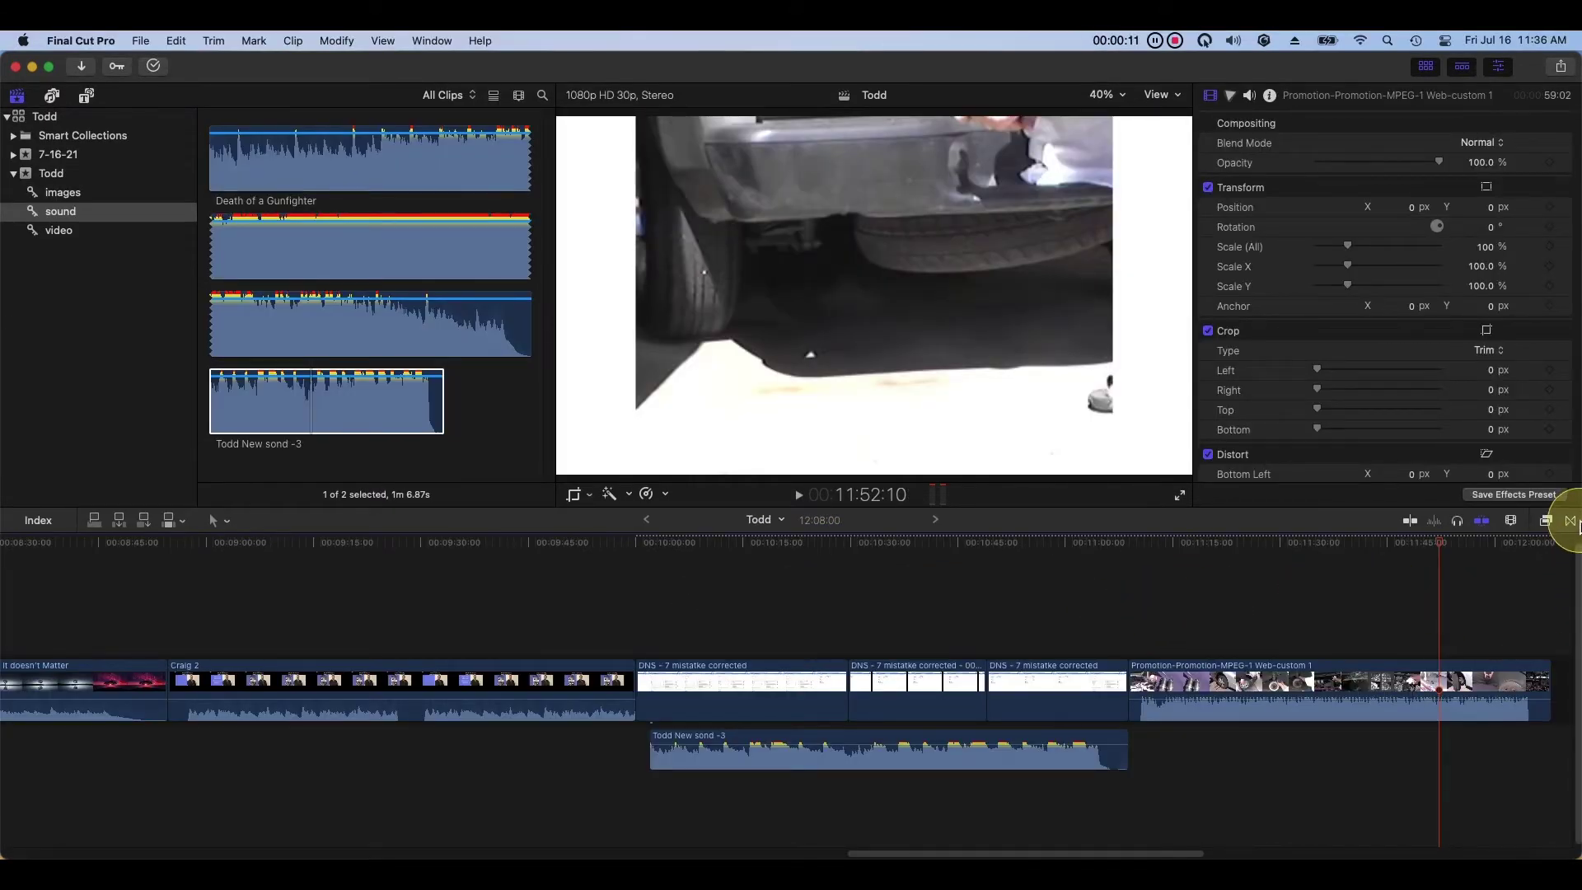
Show the Transitions browser and scroll through the Installed Transitions grid
left_click(1571, 524)
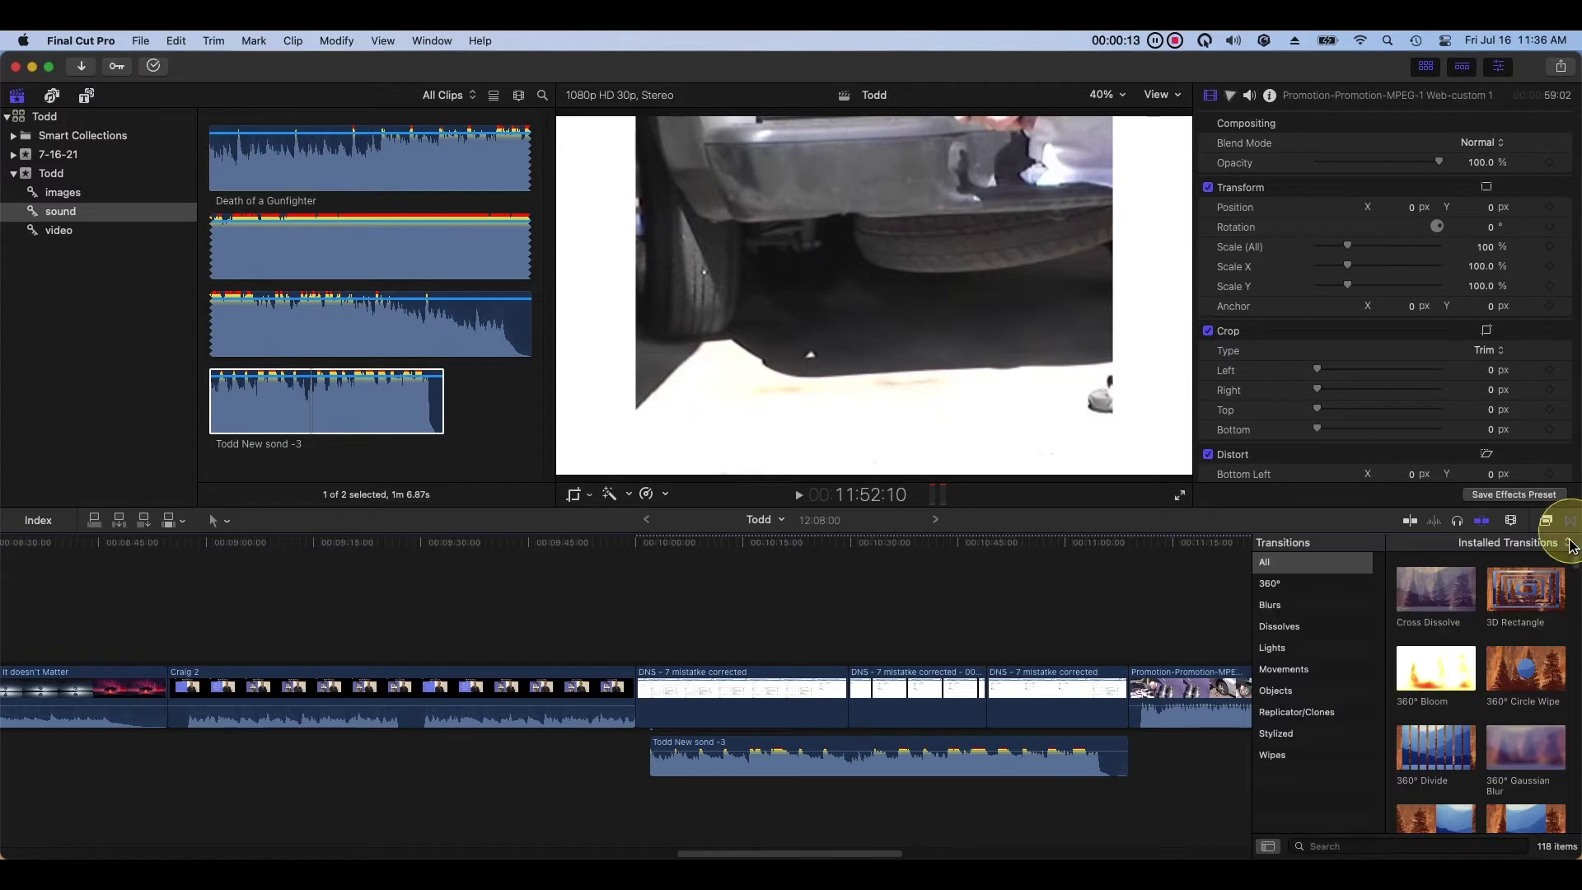
scroll(1521, 622, "down", 2)
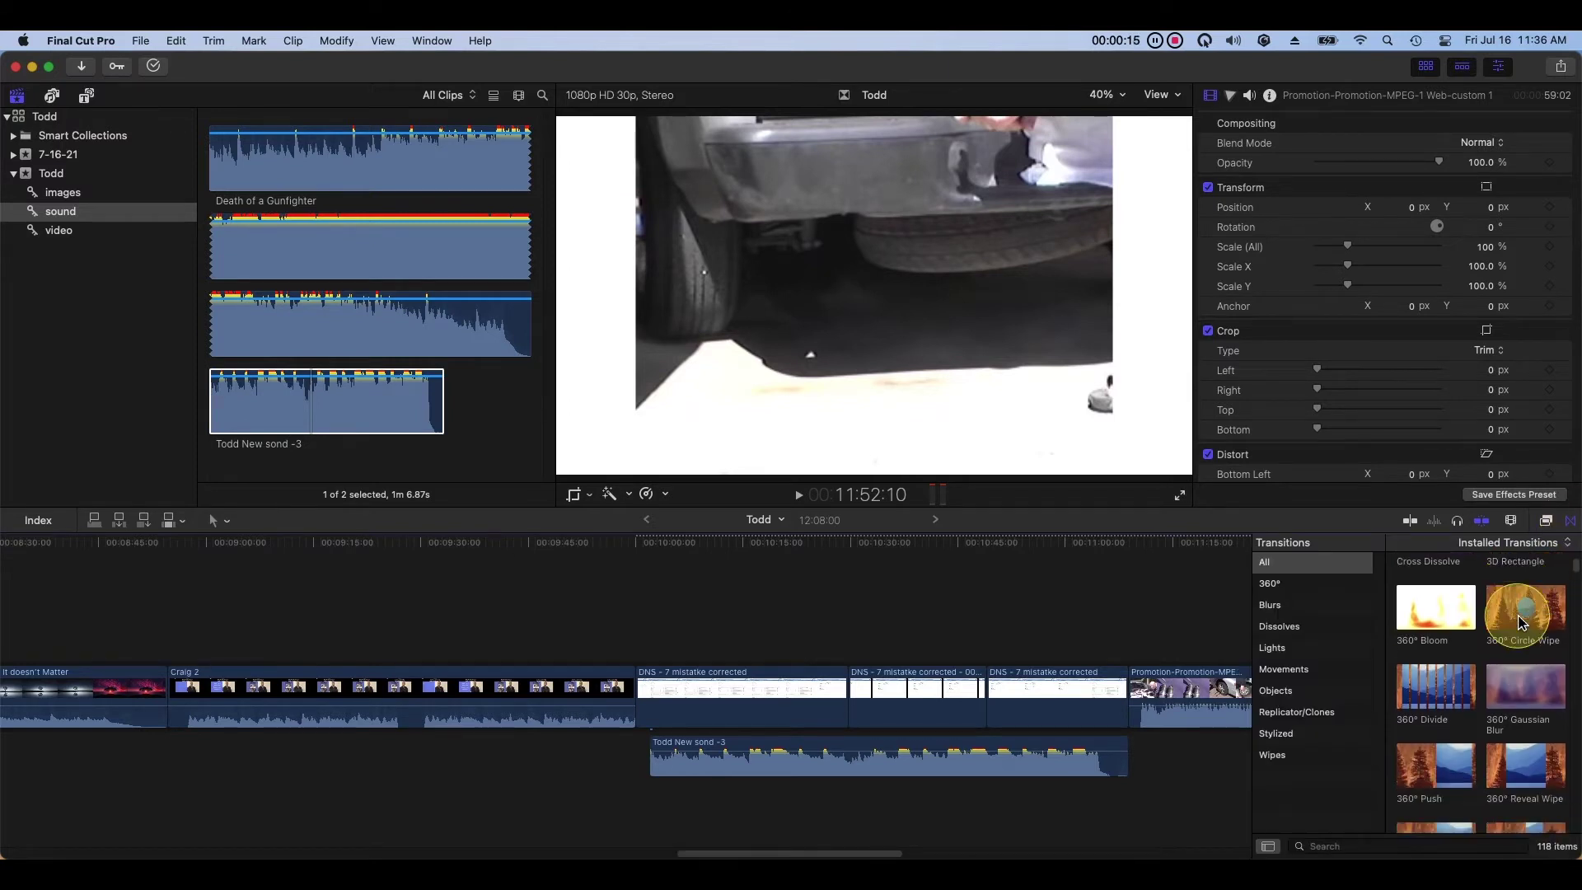
scroll(1524, 626, "down", 4)
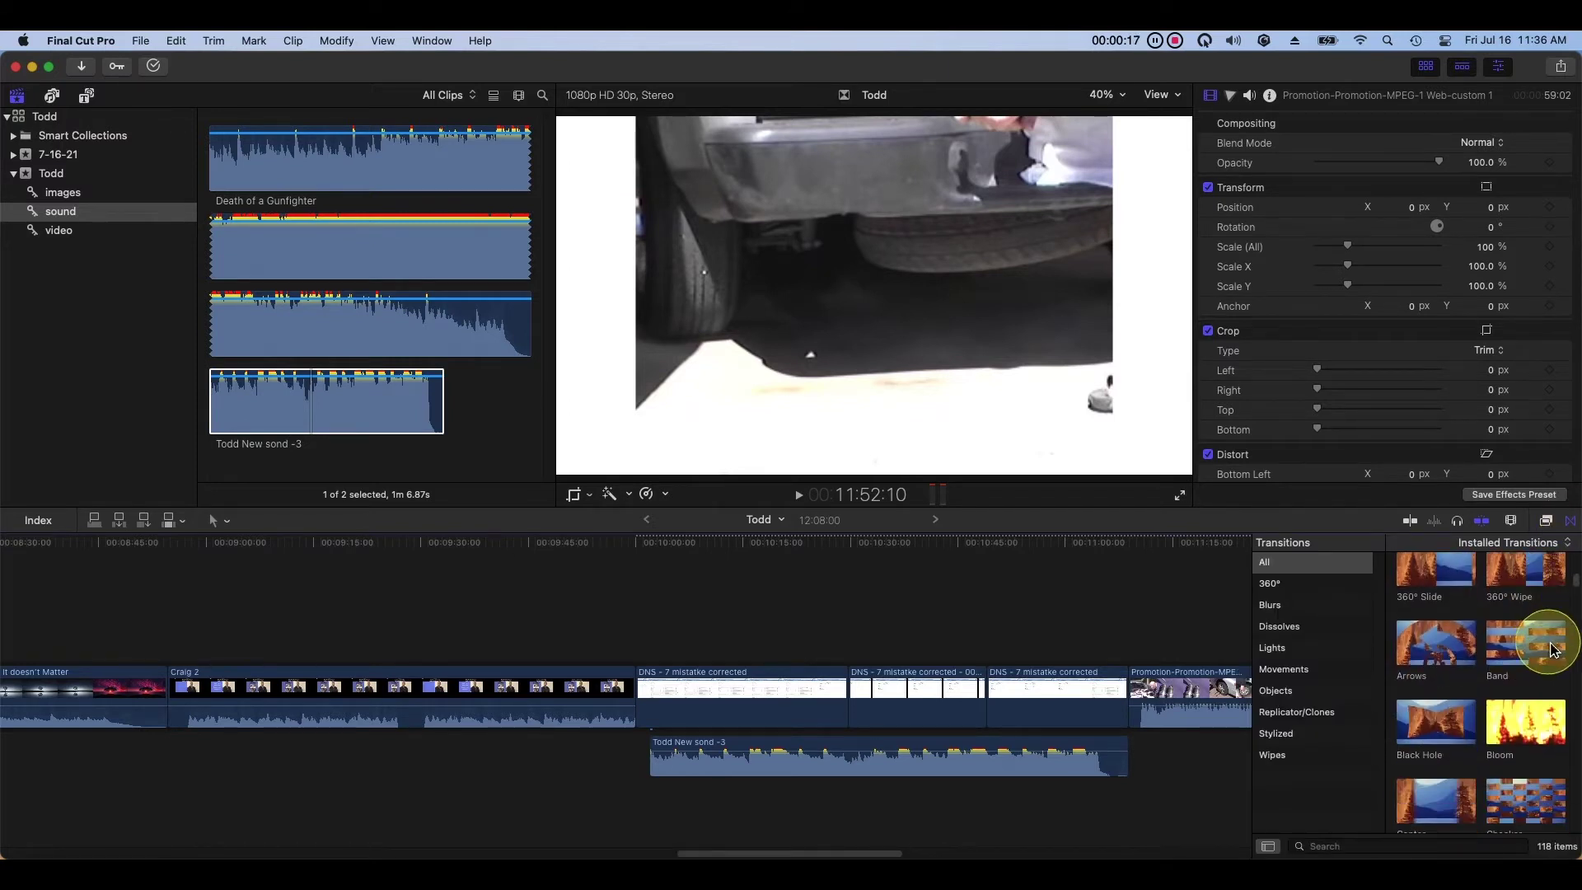
scroll(1552, 648, "down", 2)
scroll(1561, 655, "down", 2)
scroll(1570, 659, "down", 2)
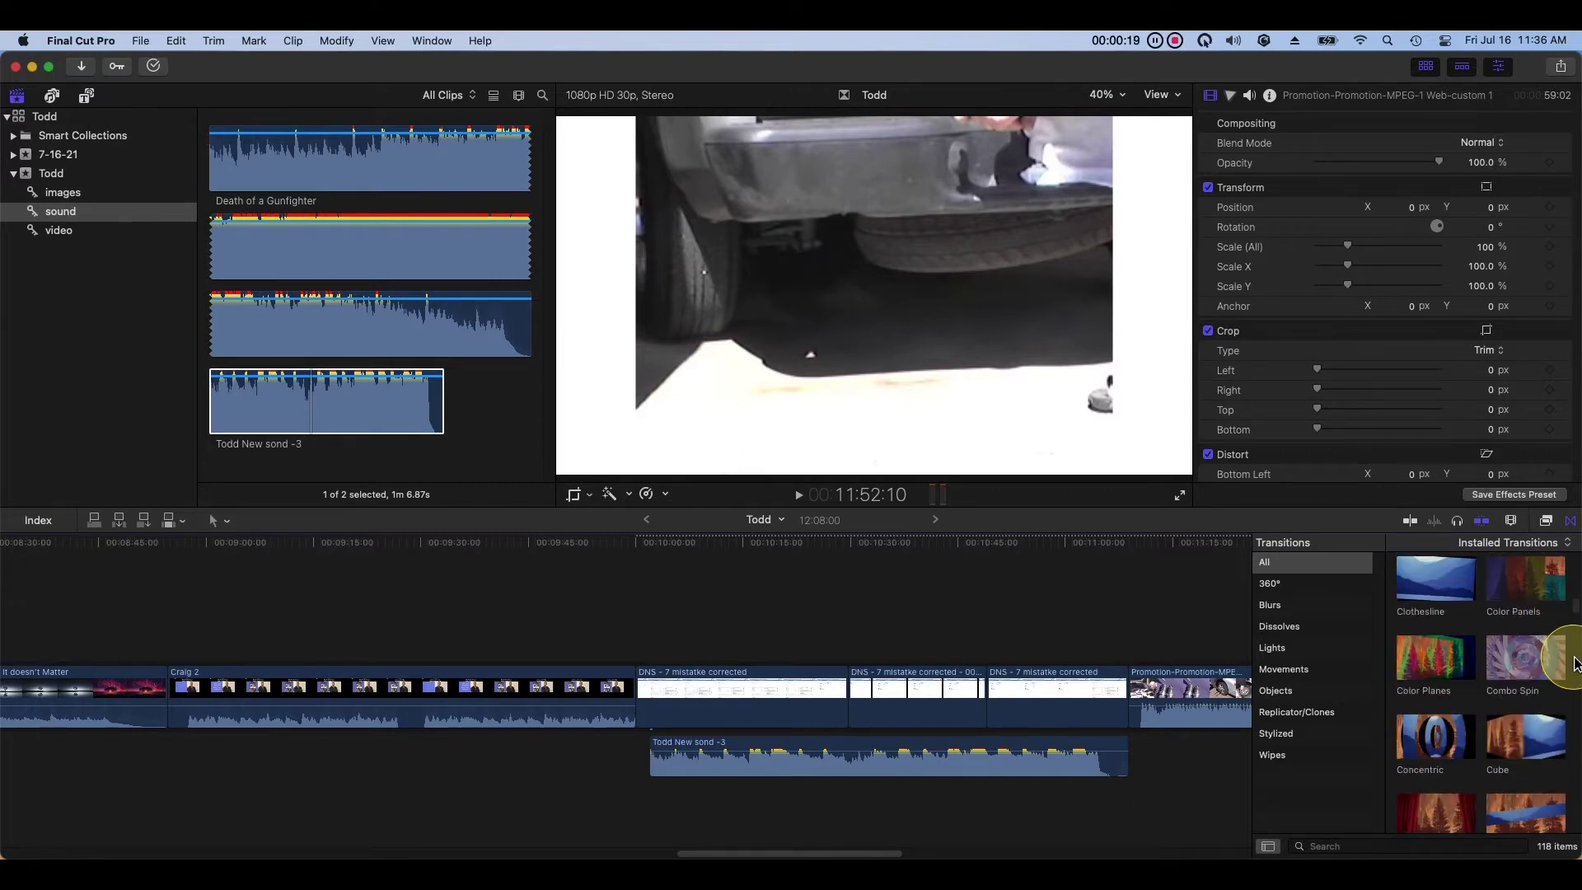
scroll(1571, 664, "down", 1)
scroll(1568, 665, "down", 1)
scroll(1564, 665, "down", 1)
scroll(1559, 666, "down", 1)
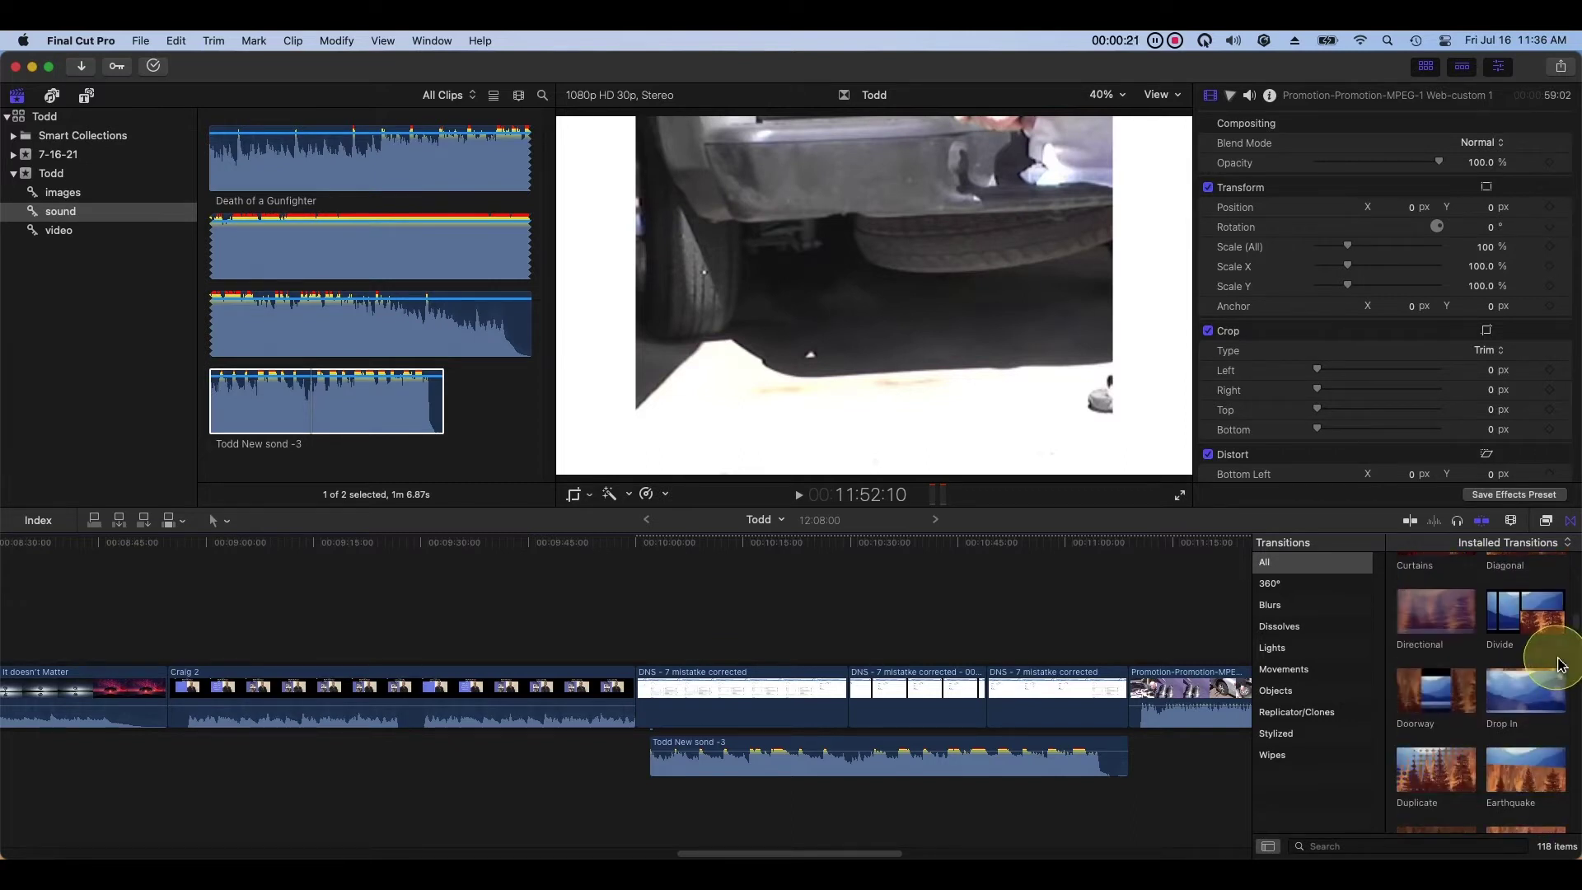
scroll(1559, 666, "down", 1)
scroll(1560, 666, "down", 1)
scroll(1560, 666, "down", 1)
scroll(1559, 666, "down", 1)
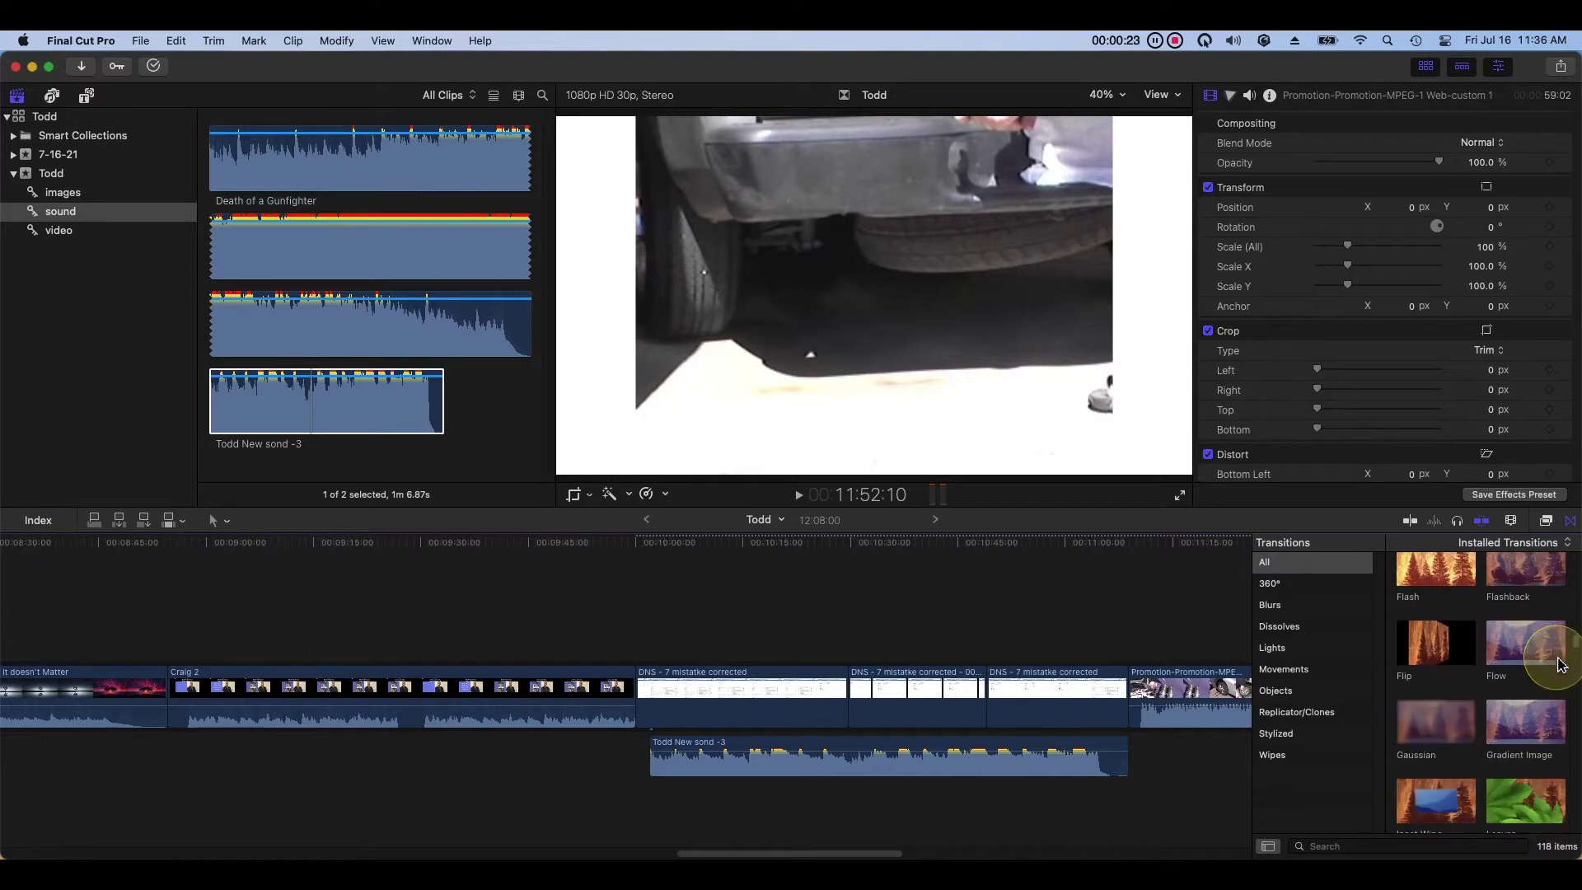
scroll(1560, 666, "down", 1)
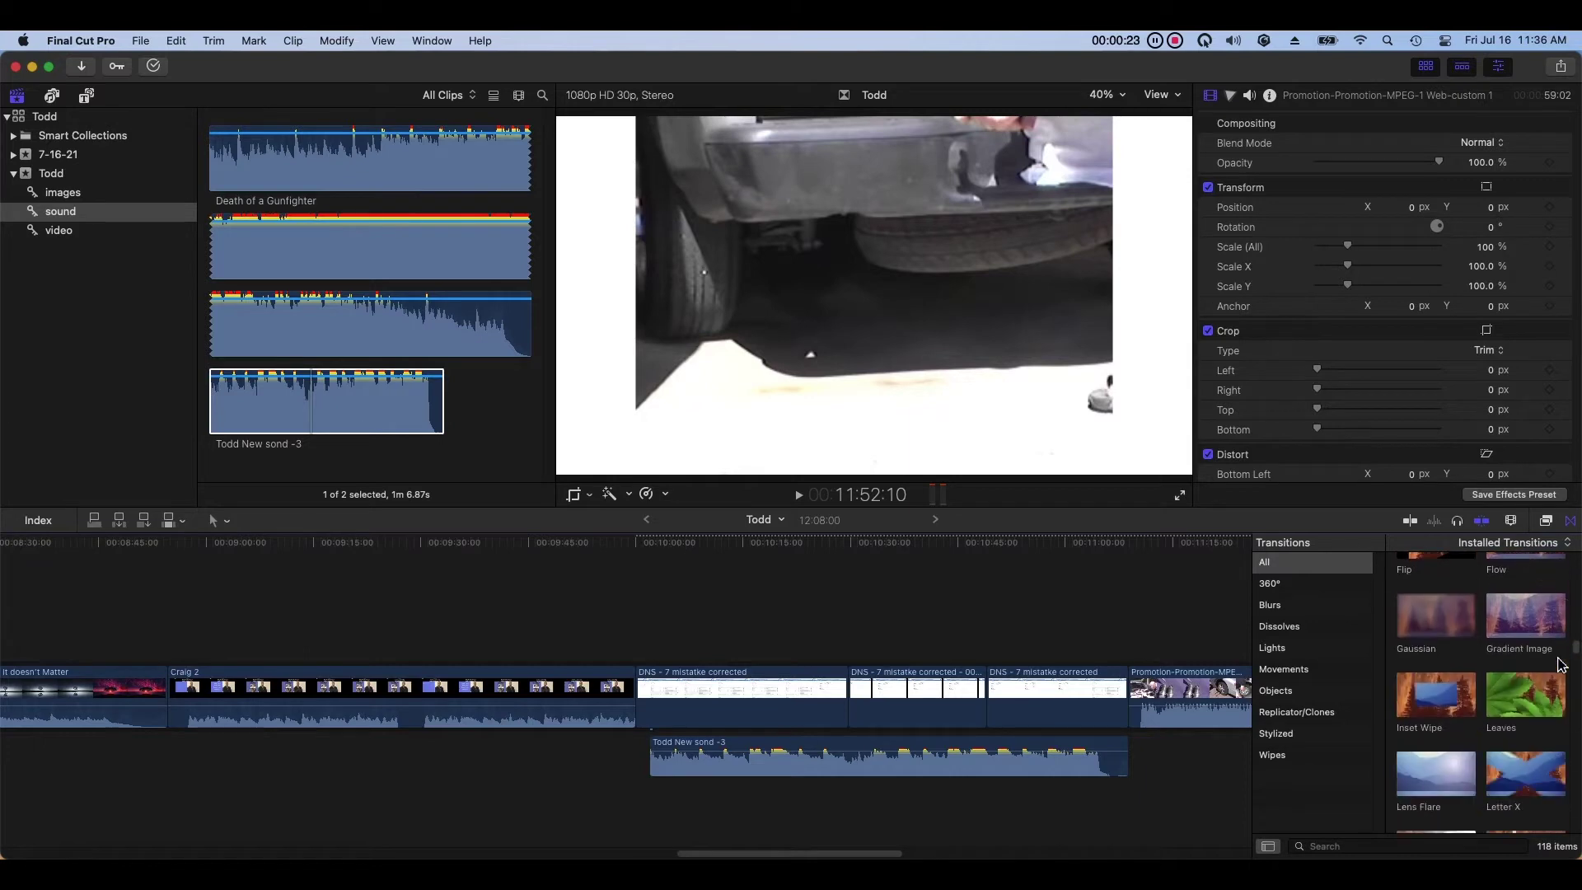
scroll(1560, 666, "down", 1)
scroll(1559, 666, "down", 1)
scroll(1559, 666, "down", 1)
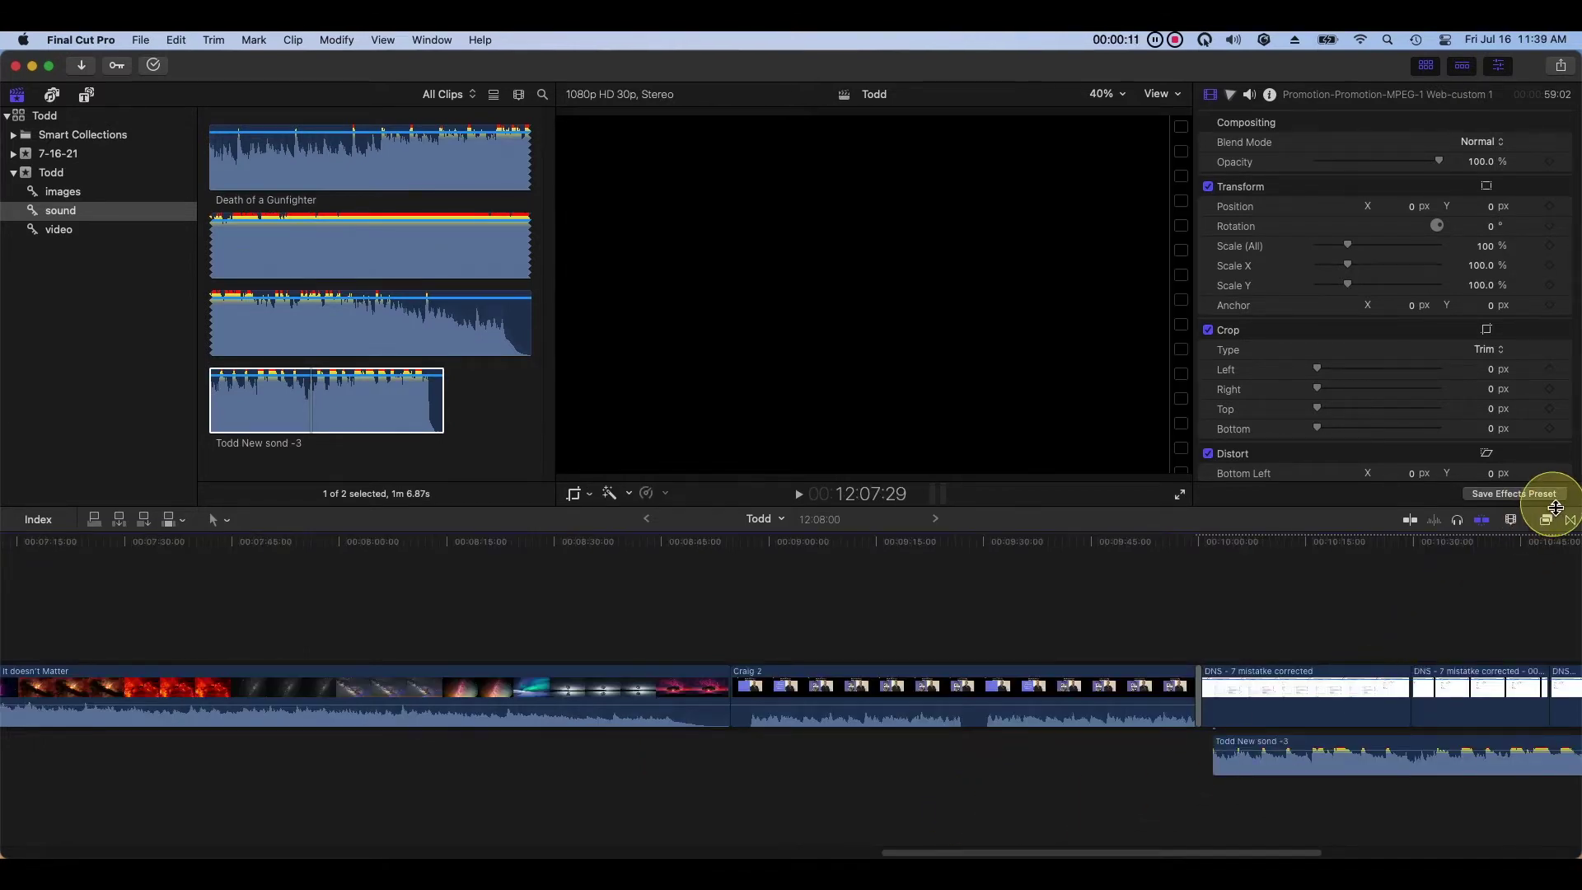
Drag Vignette Mask from the Effects browser onto Craig 2 and move the playhead into it
left_click(1547, 522)
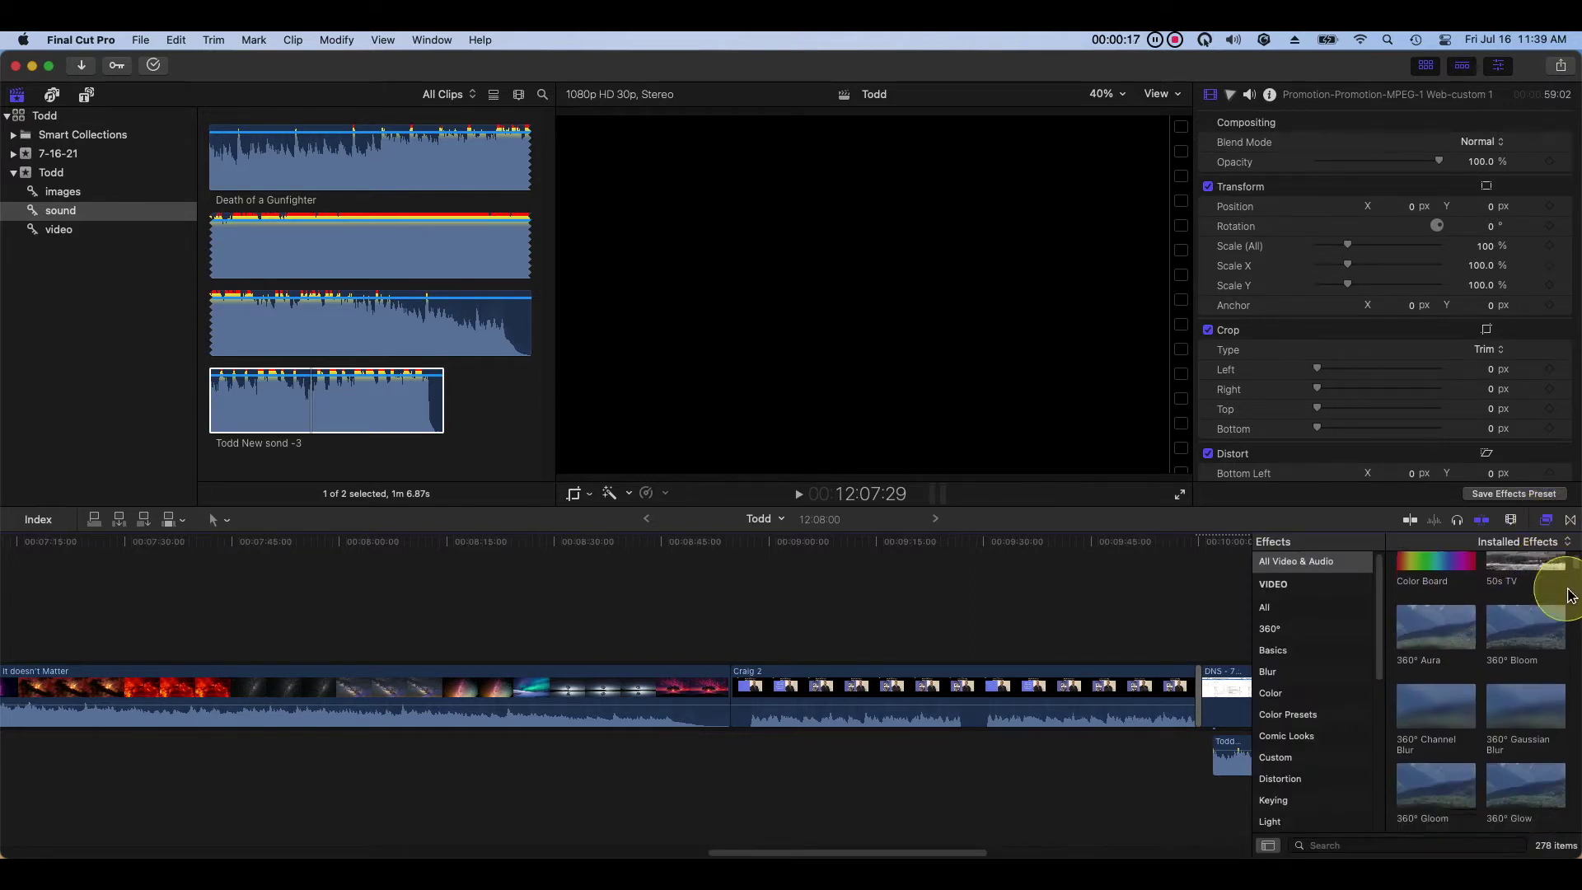
scroll(1565, 593, "down", 2)
scroll(1569, 594, "down", 5)
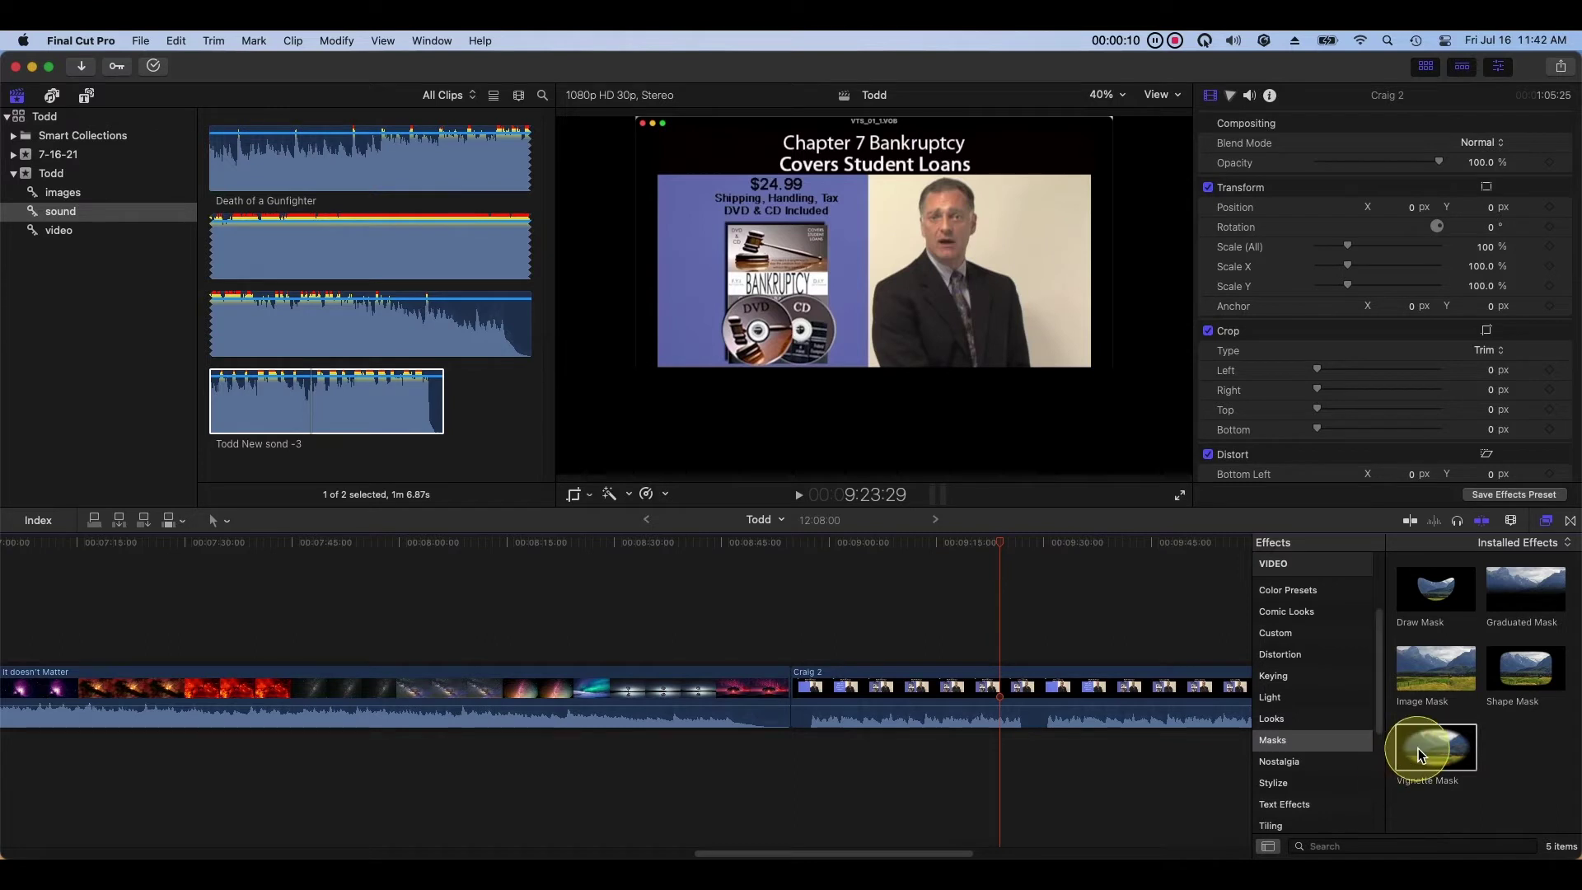
left_click_drag(1422, 754, 1129, 706)
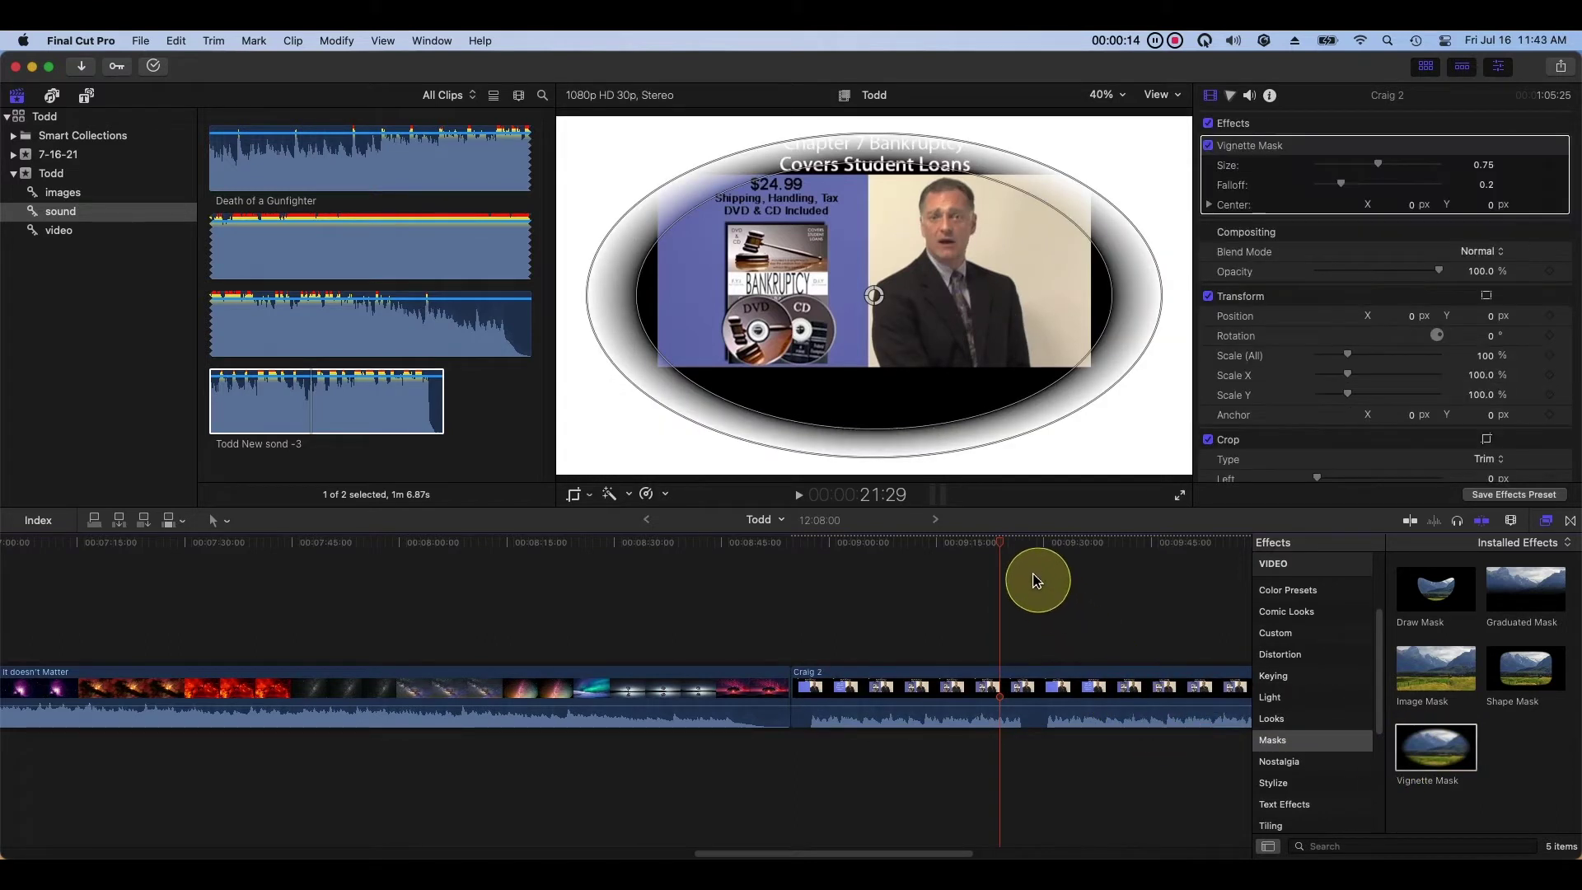
left_click(1005, 545)
Select Craig 2 and use Edit > Remove Effects to delete its Vignette Mask
left_click(1015, 701)
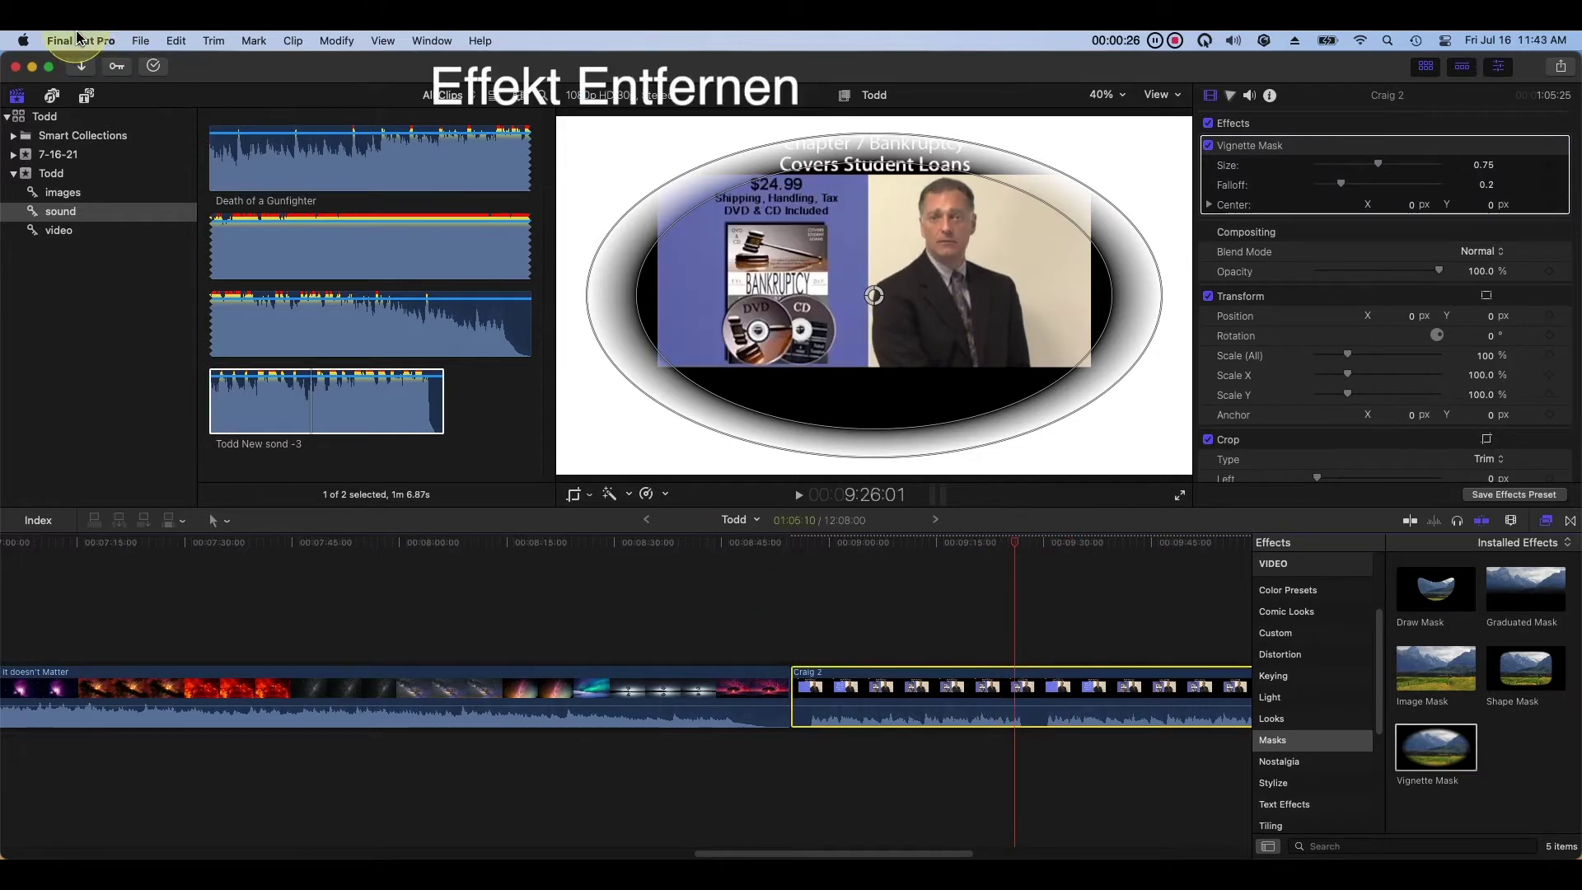
left_click(175, 41)
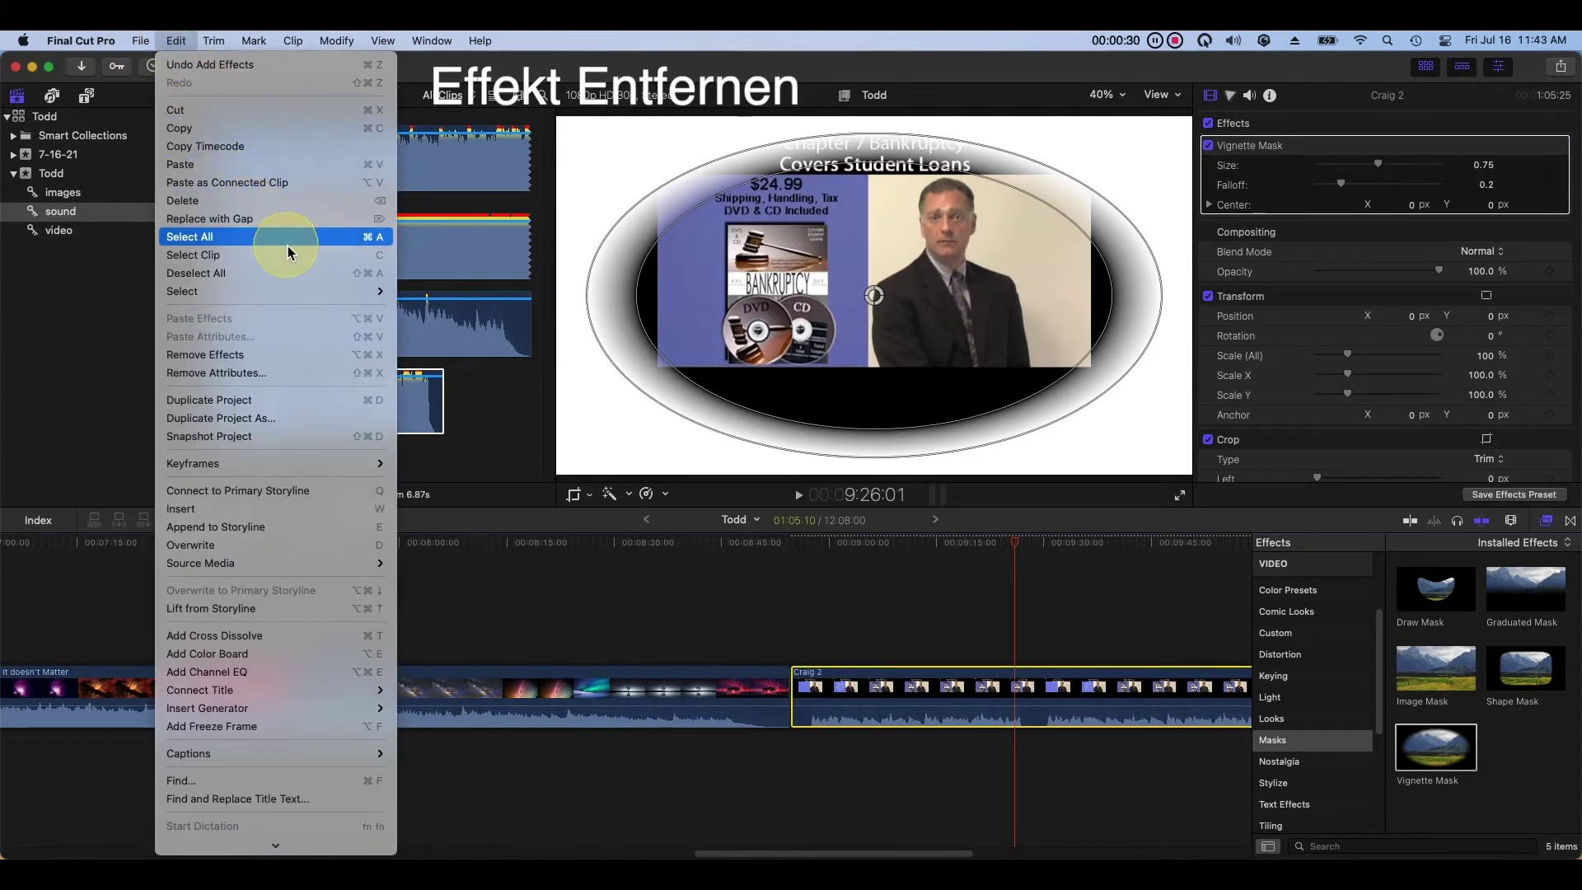
left_click(322, 354)
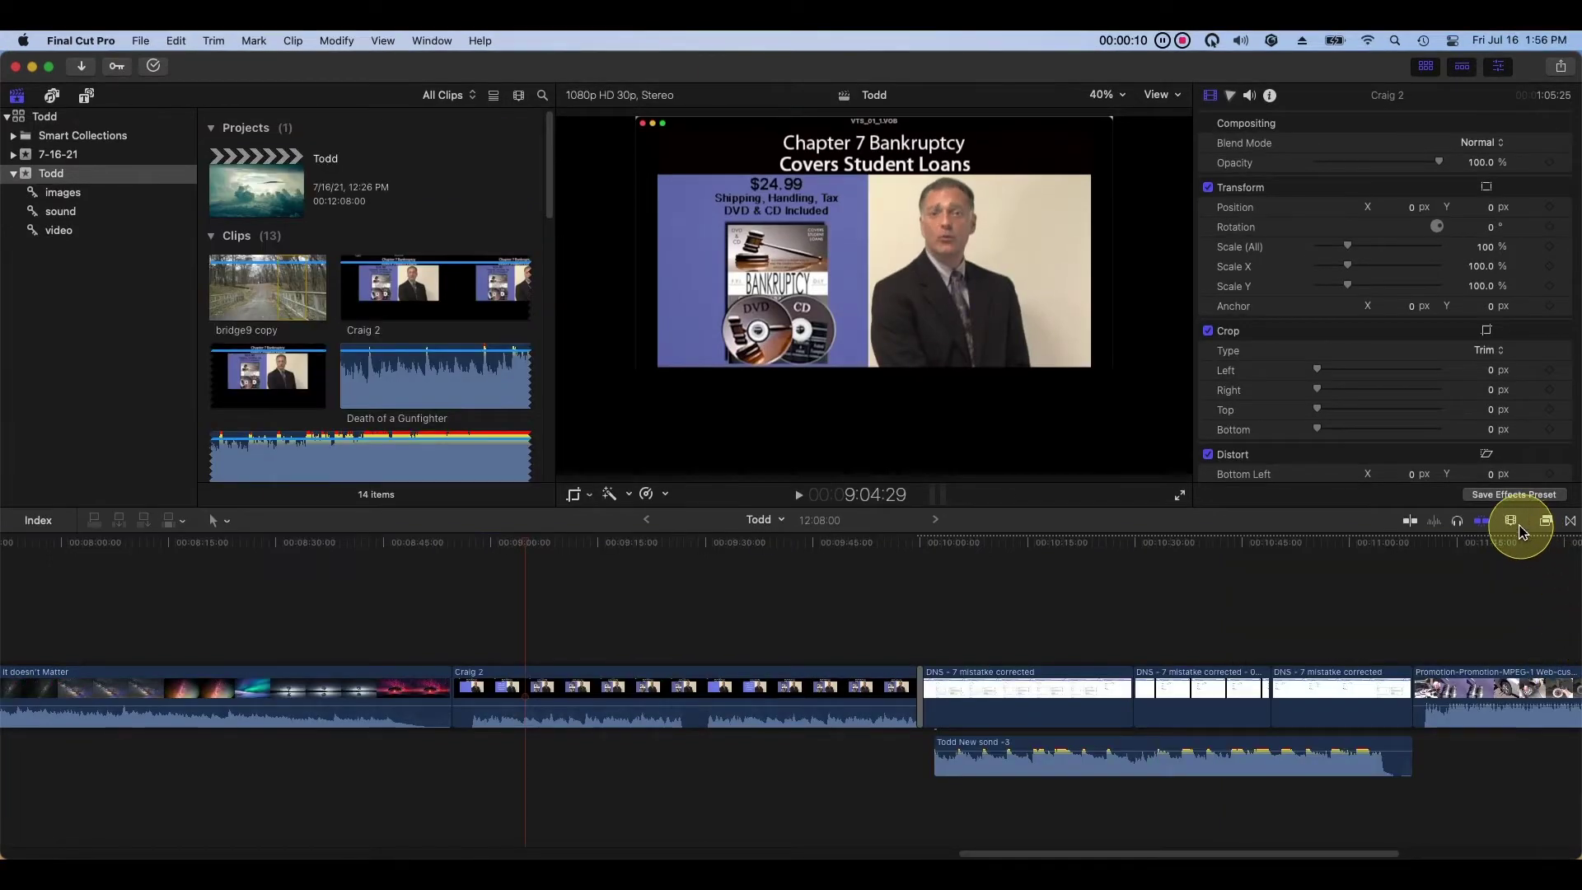
Set timeline clips to large waveforms with small filmstrips at a taller clip height
left_click(1517, 526)
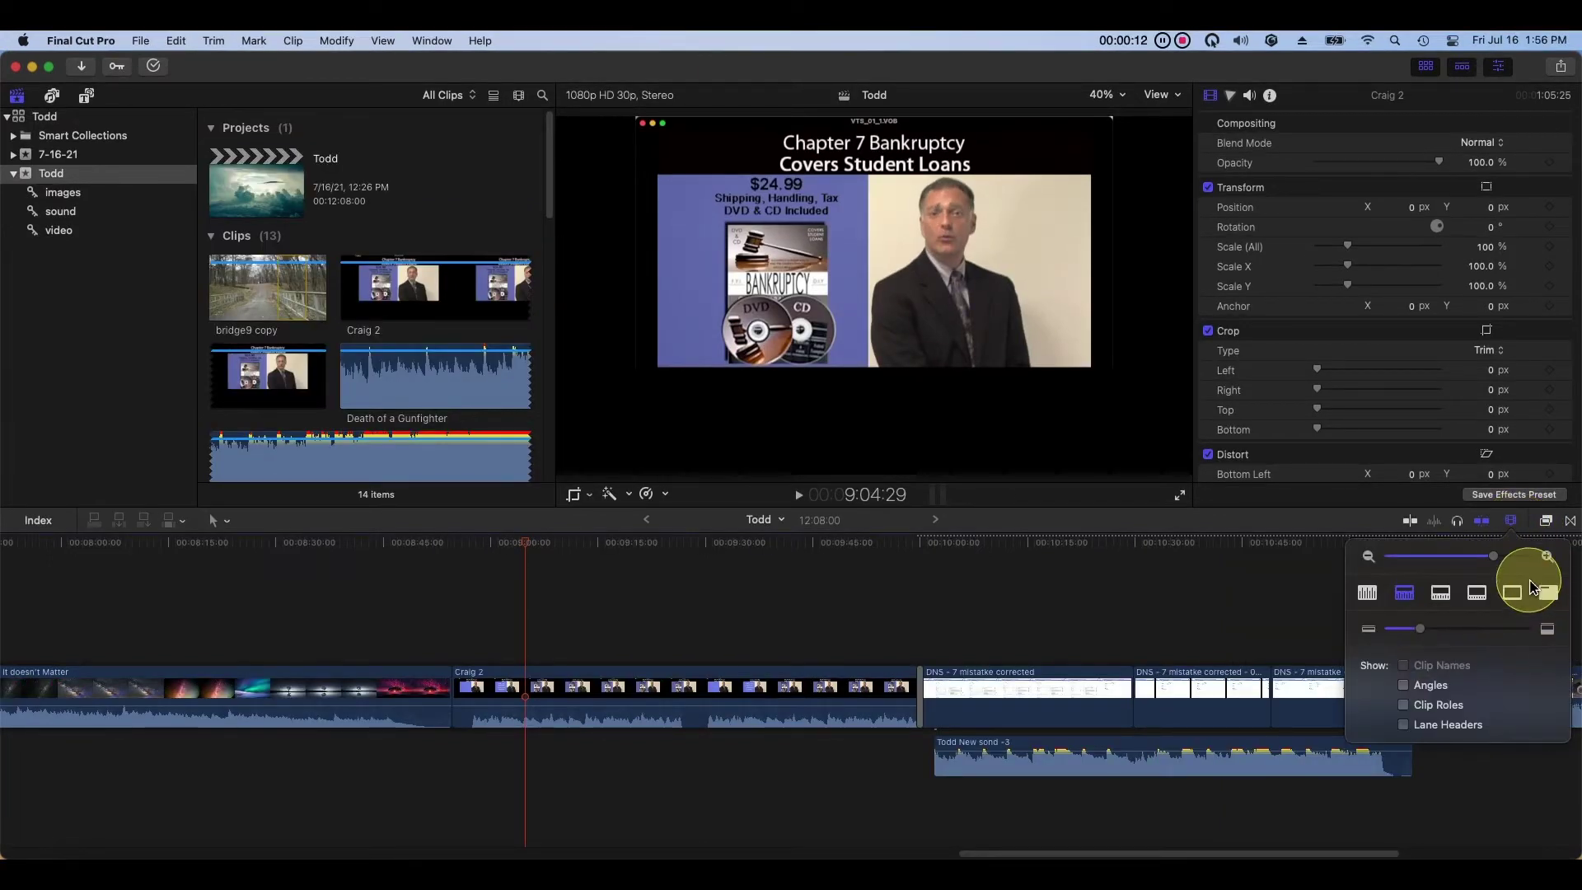
left_click(1517, 598)
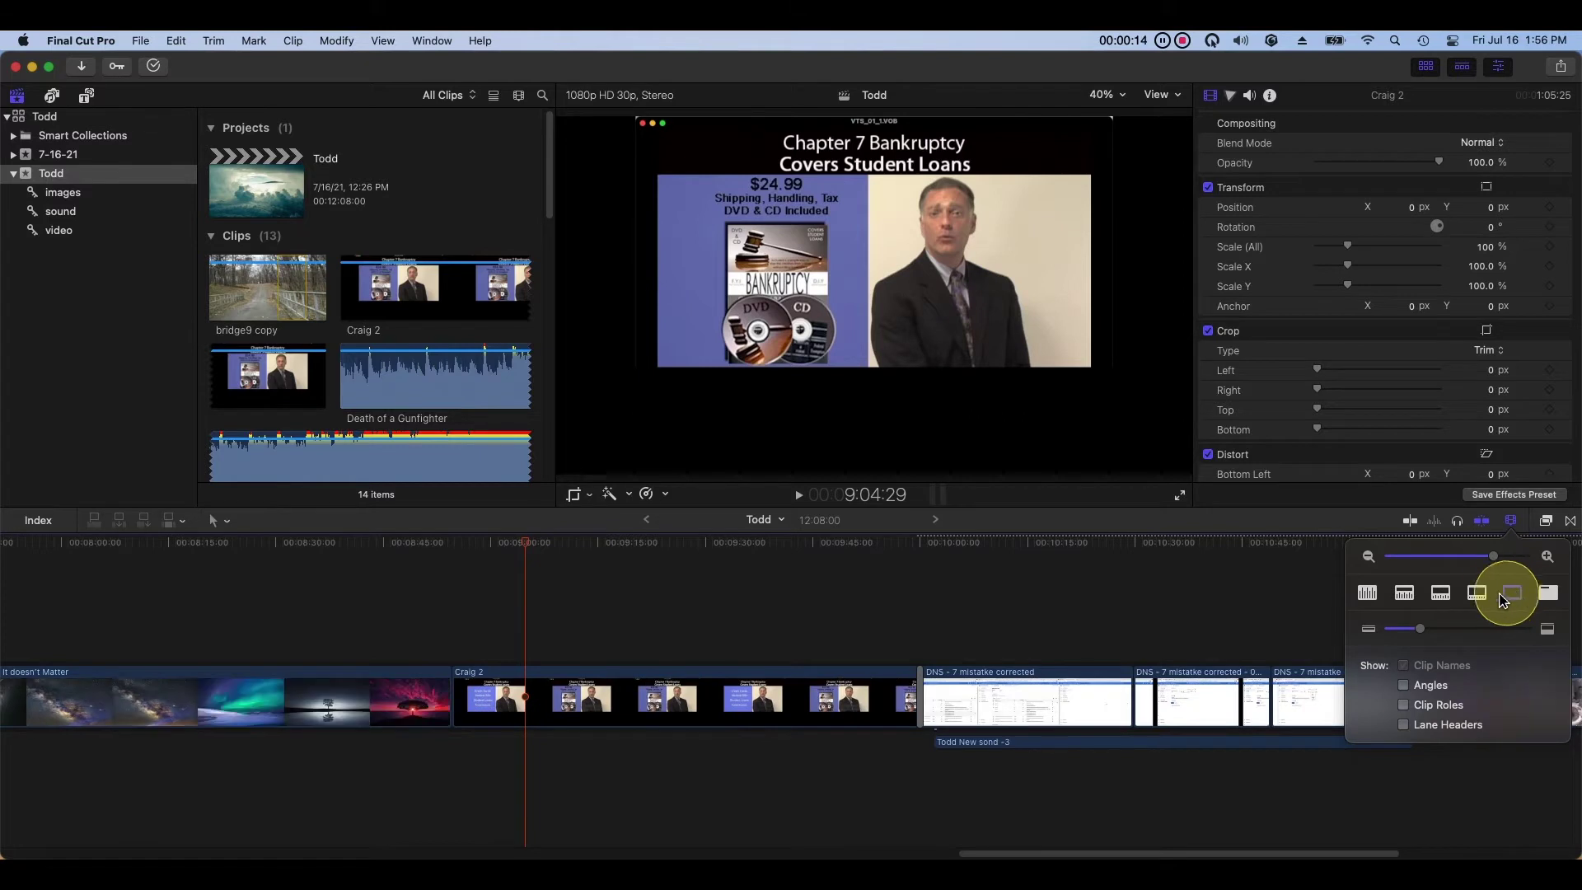
left_click(1372, 594)
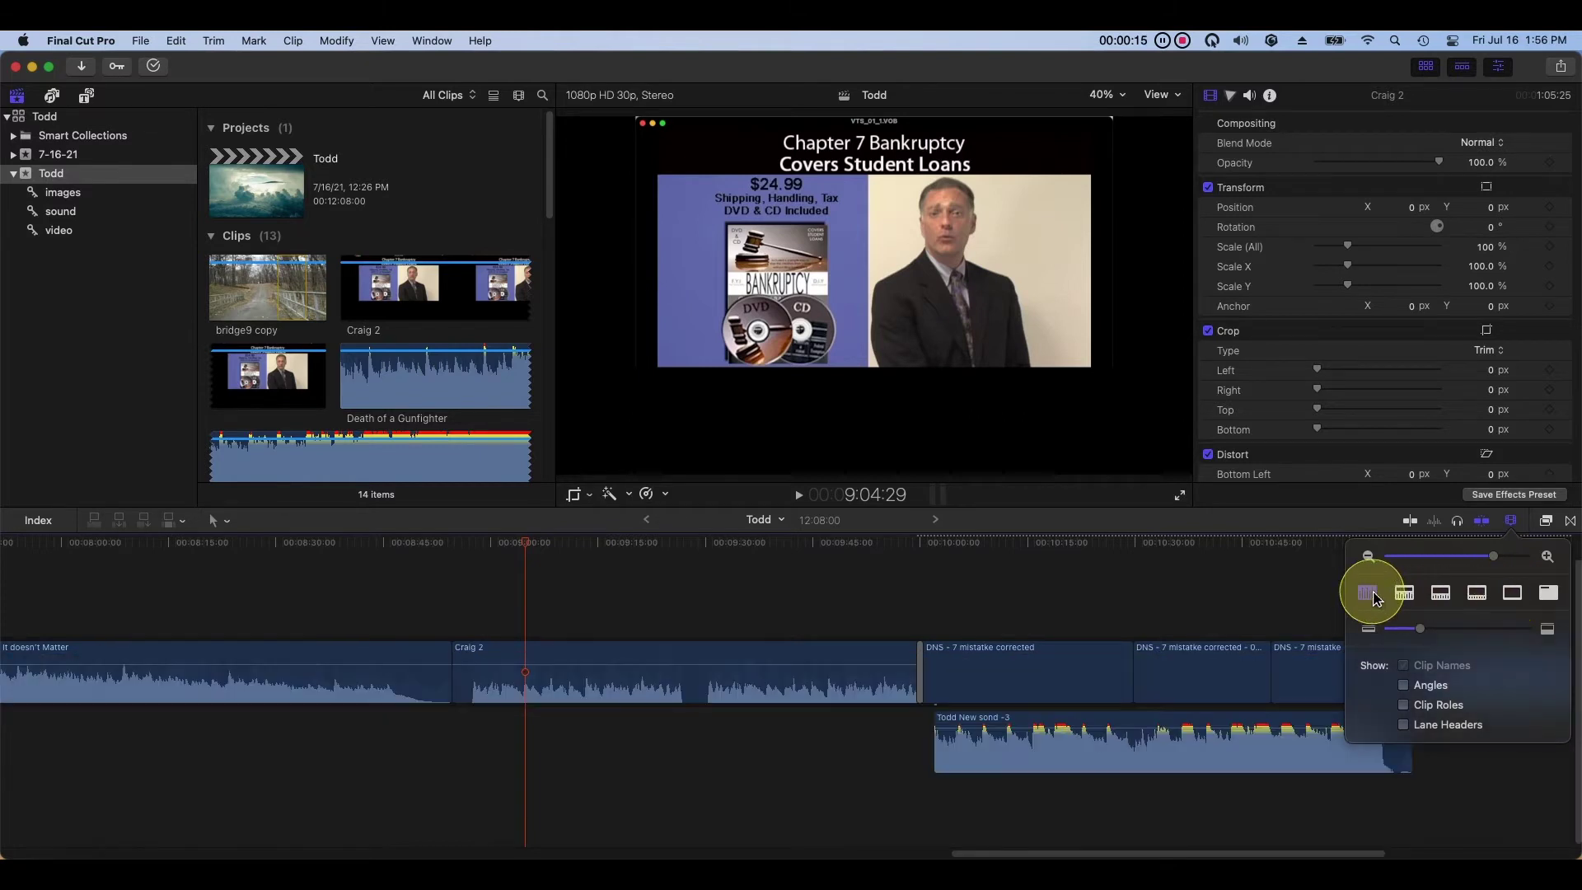
left_click(1413, 606)
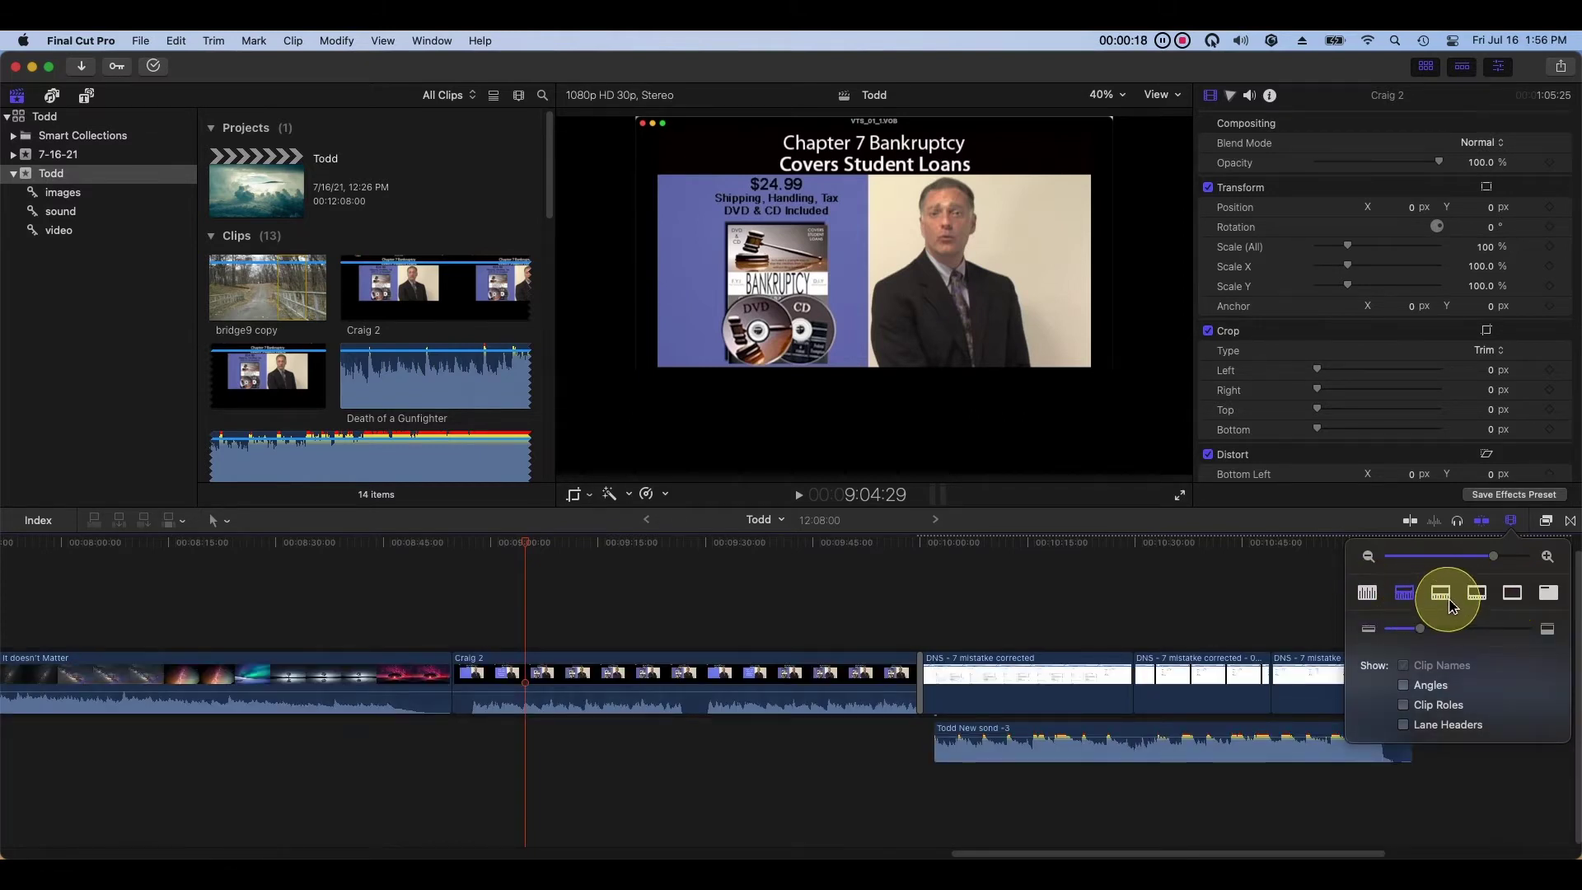
left_click(1442, 595)
left_click(1476, 595)
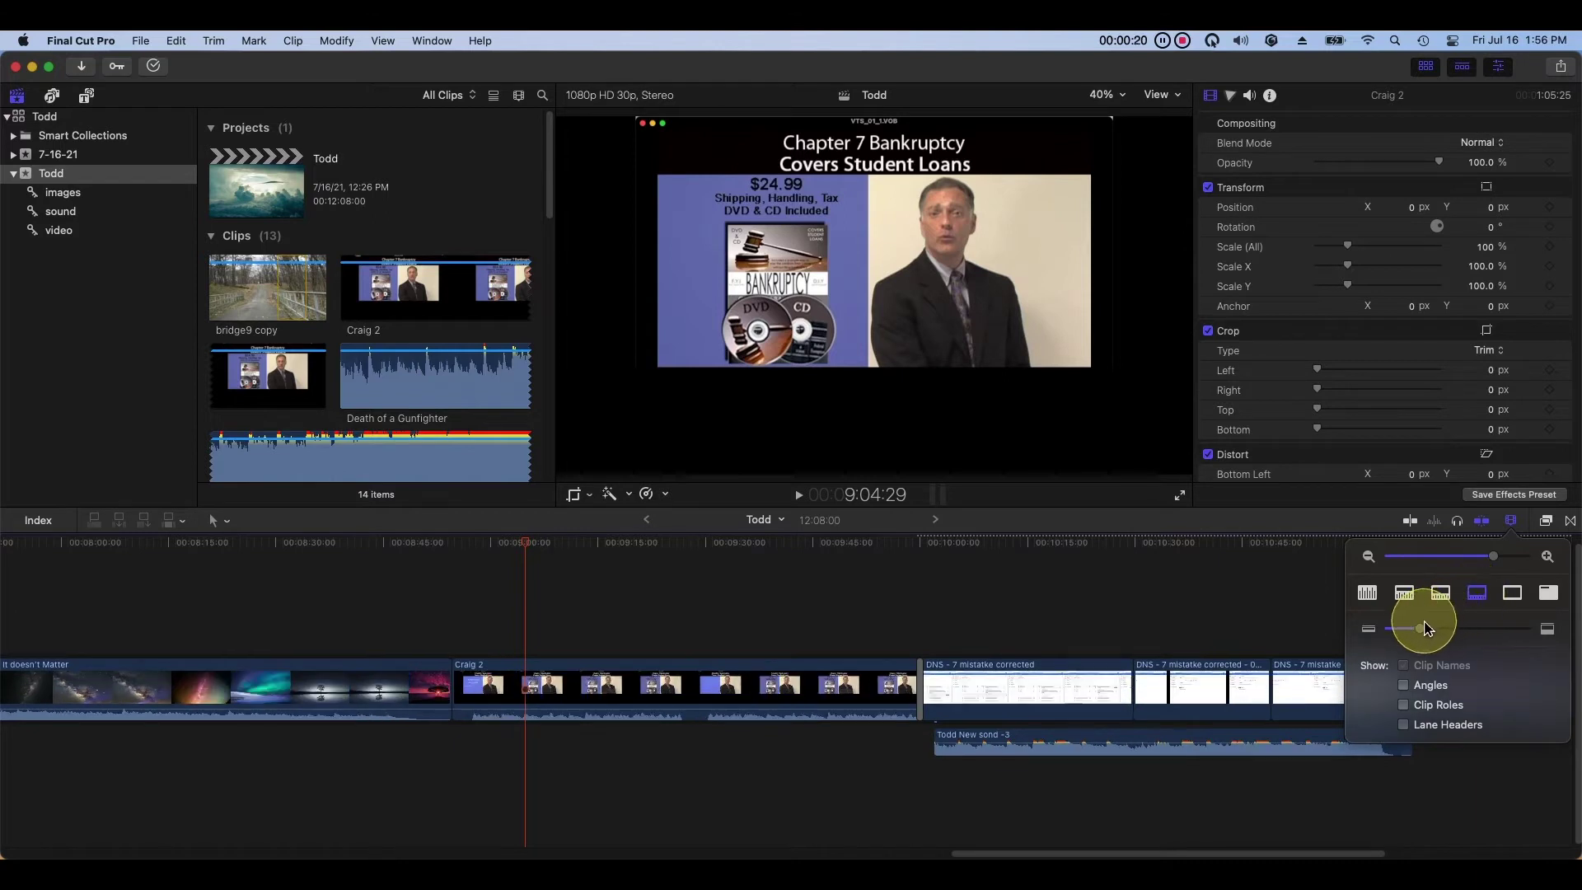
mouse_move(1426, 632)
left_mouse_down()
mouse_move(1479, 644)
mouse_move(1464, 635)
left_mouse_up()
left_click(1411, 594)
Zoom the viewer in to 50%, then to 75%, via the View menu
left_click(381, 46)
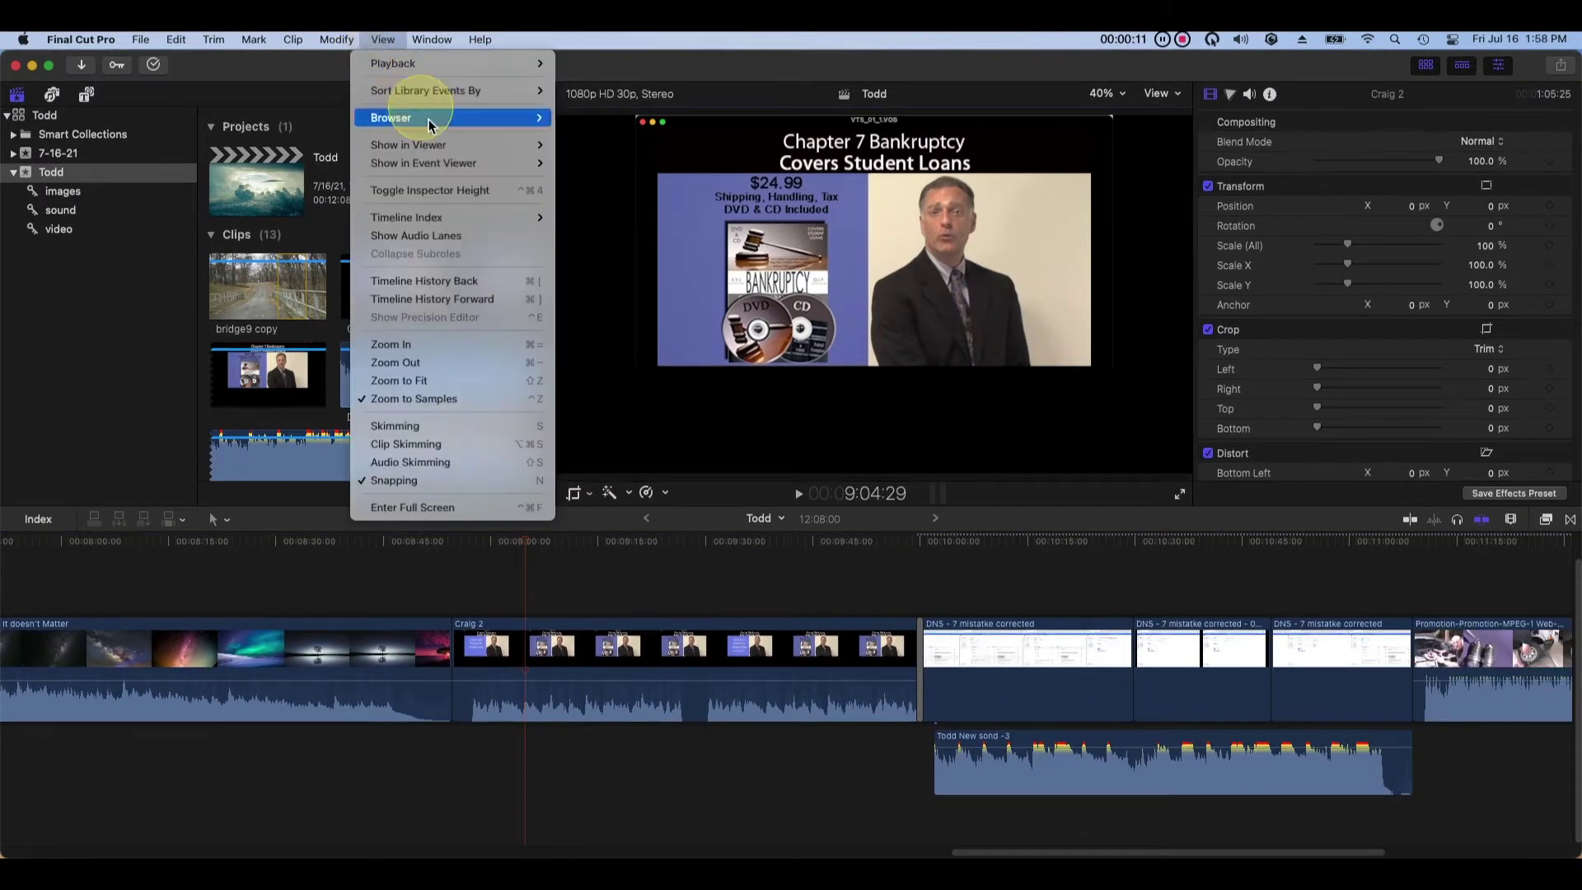
left_click(494, 346)
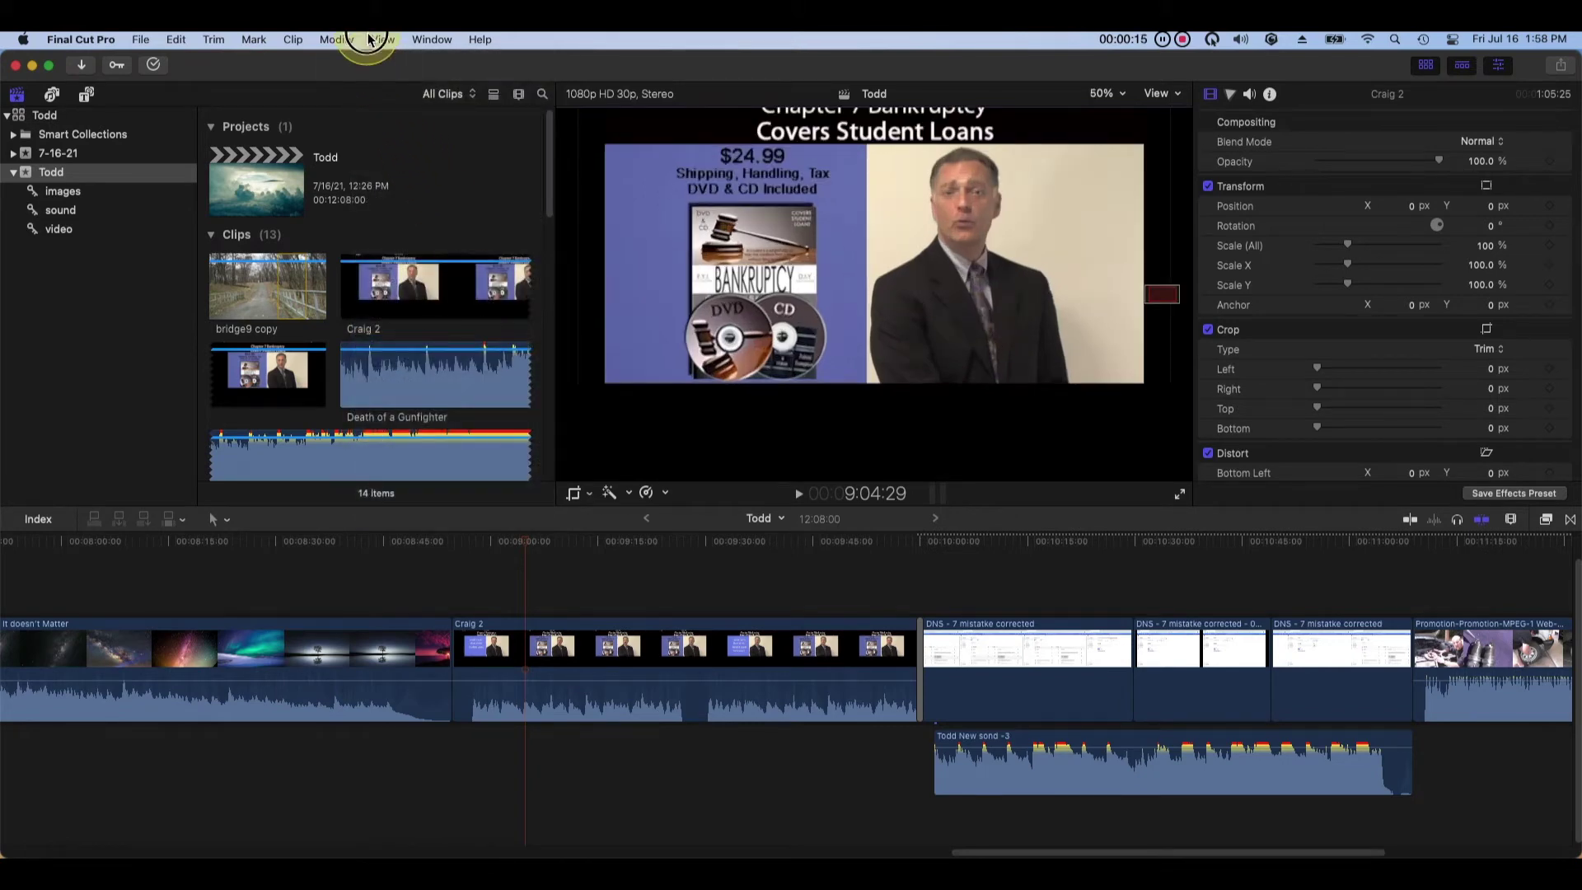
left_click(369, 40)
left_click(445, 344)
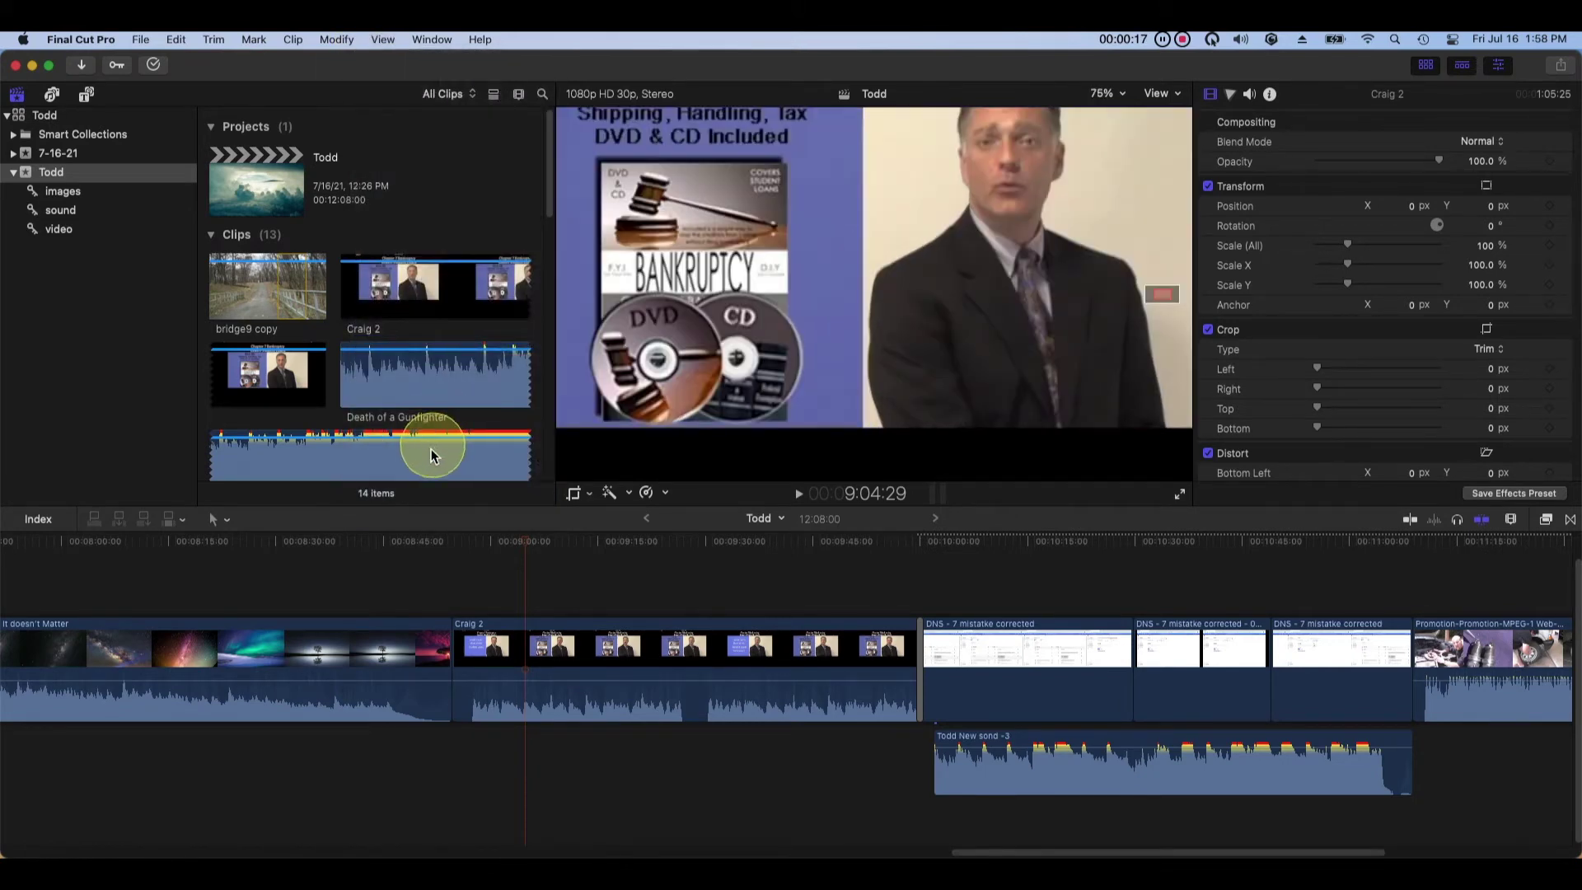
left_click(382, 40)
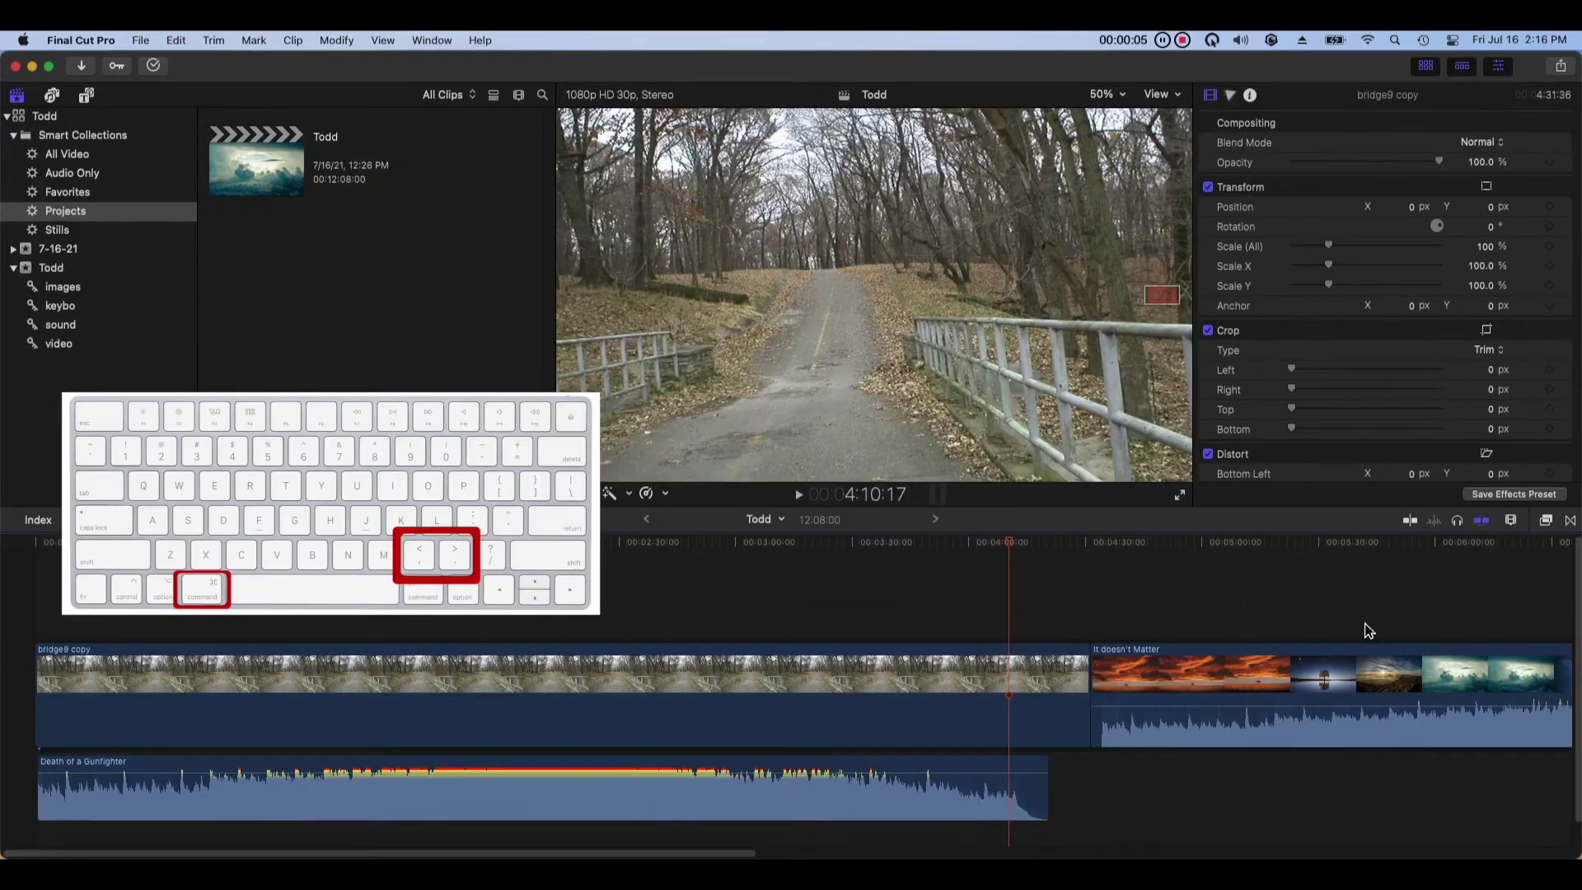
Zoom the timeline out twice and back in twice, then select the forest8 copy clip
key("super+minus")
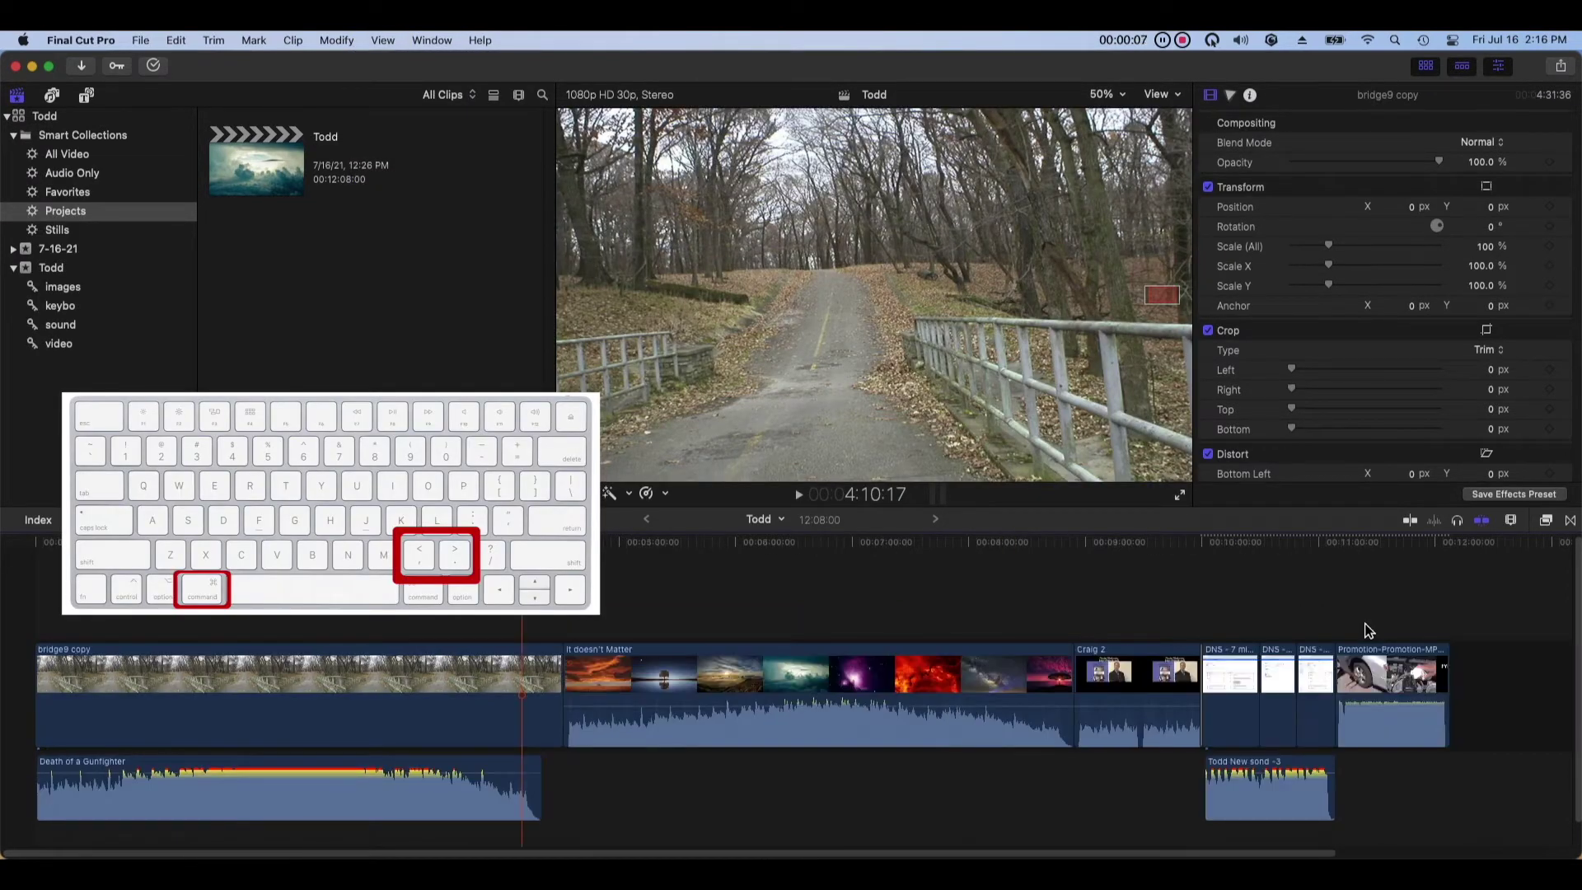
key("super+minus")
key("super+minus")
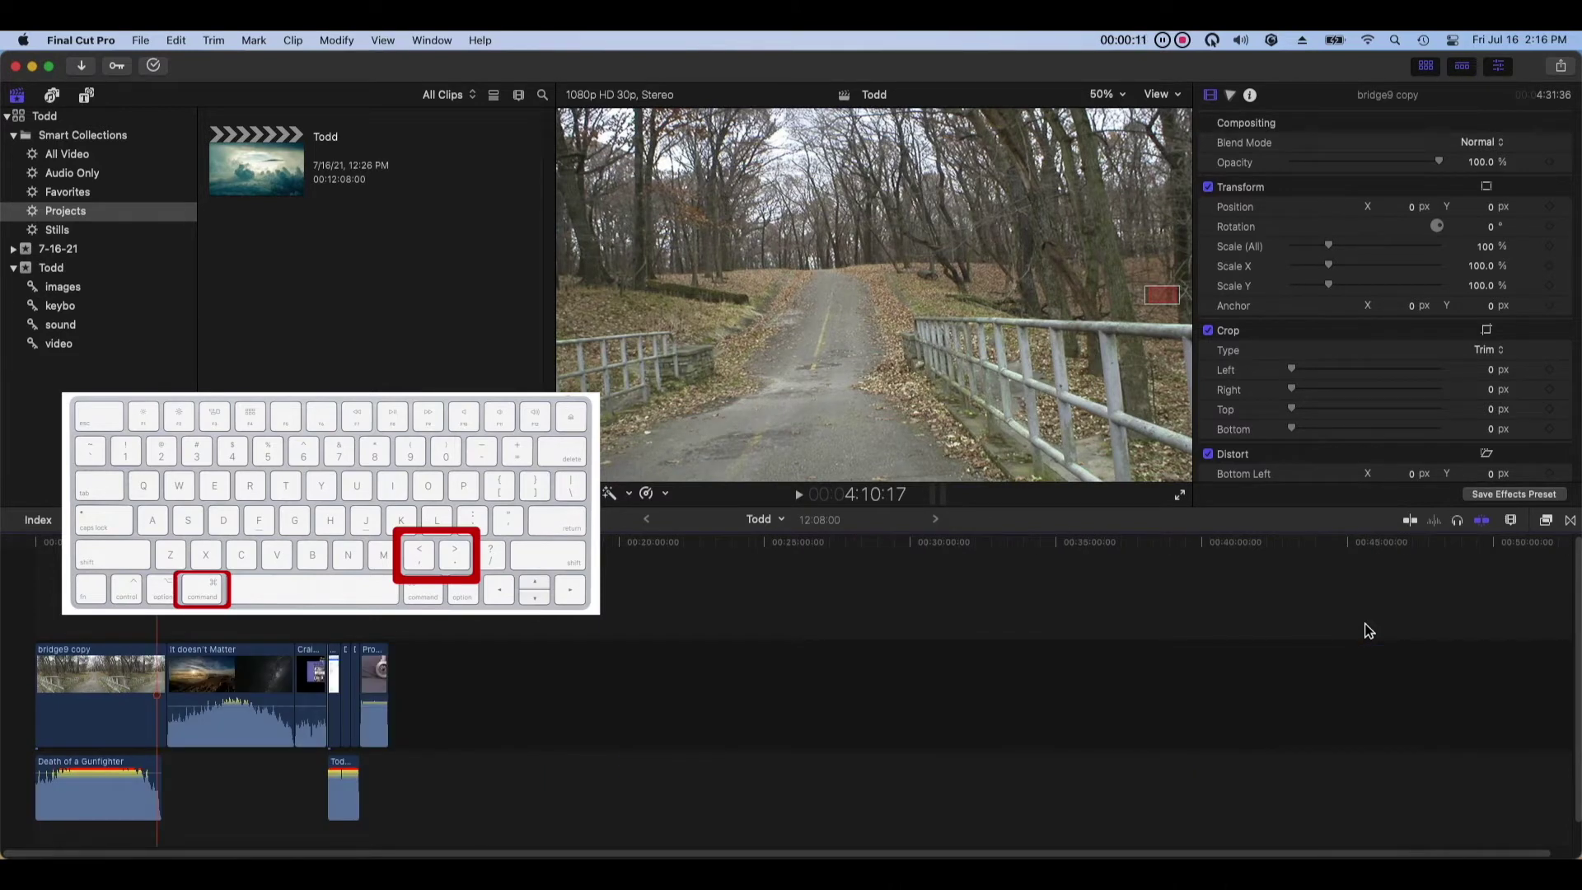
key("super+equal")
key("super+equal")
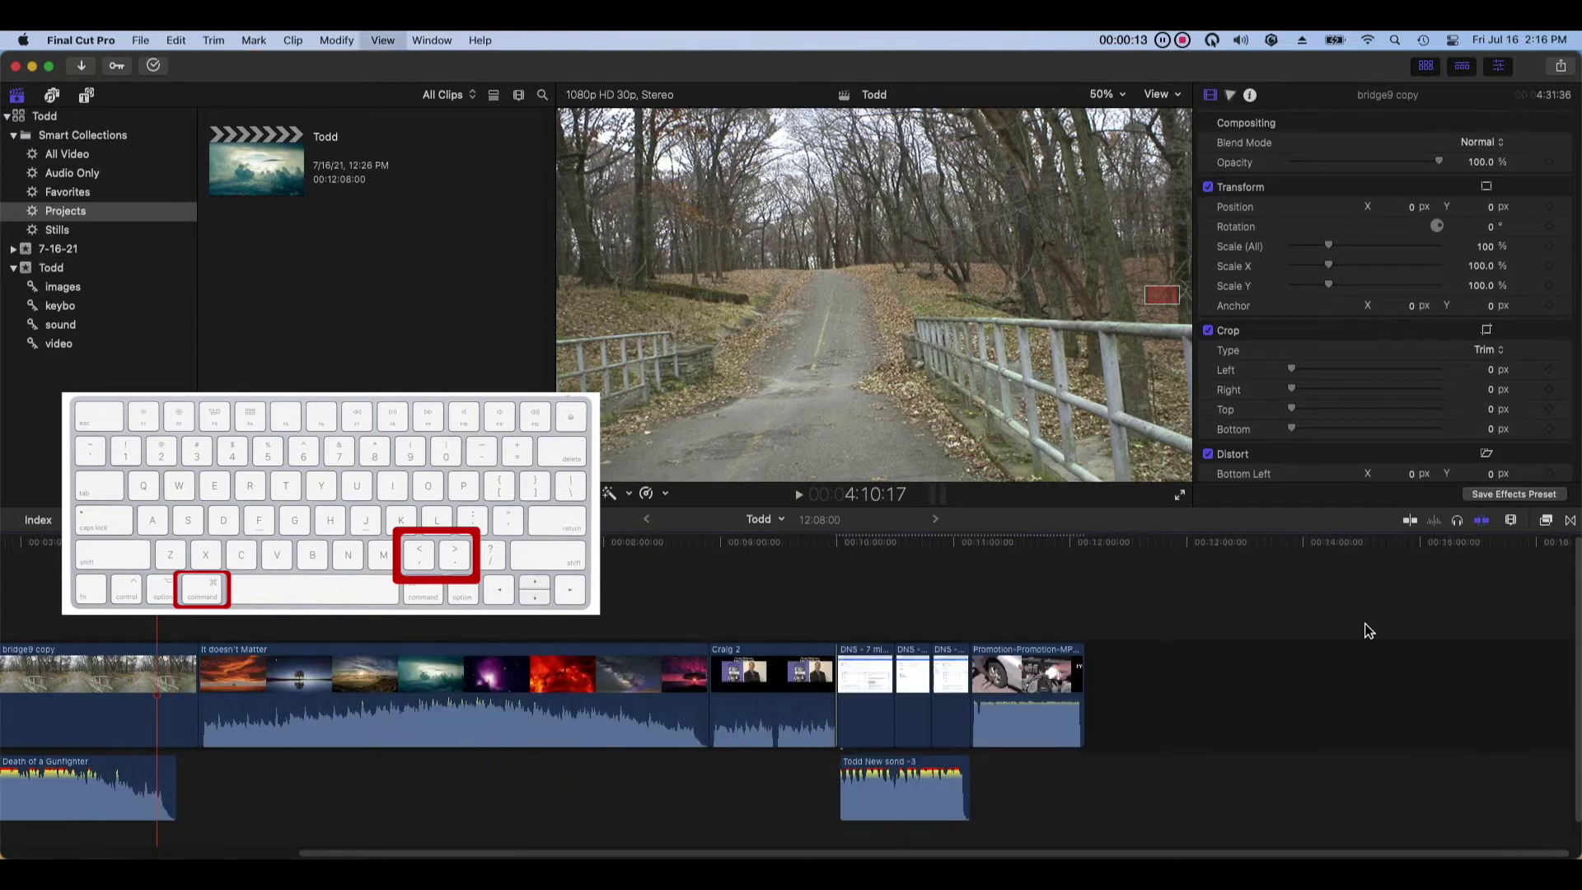
key("super+equal")
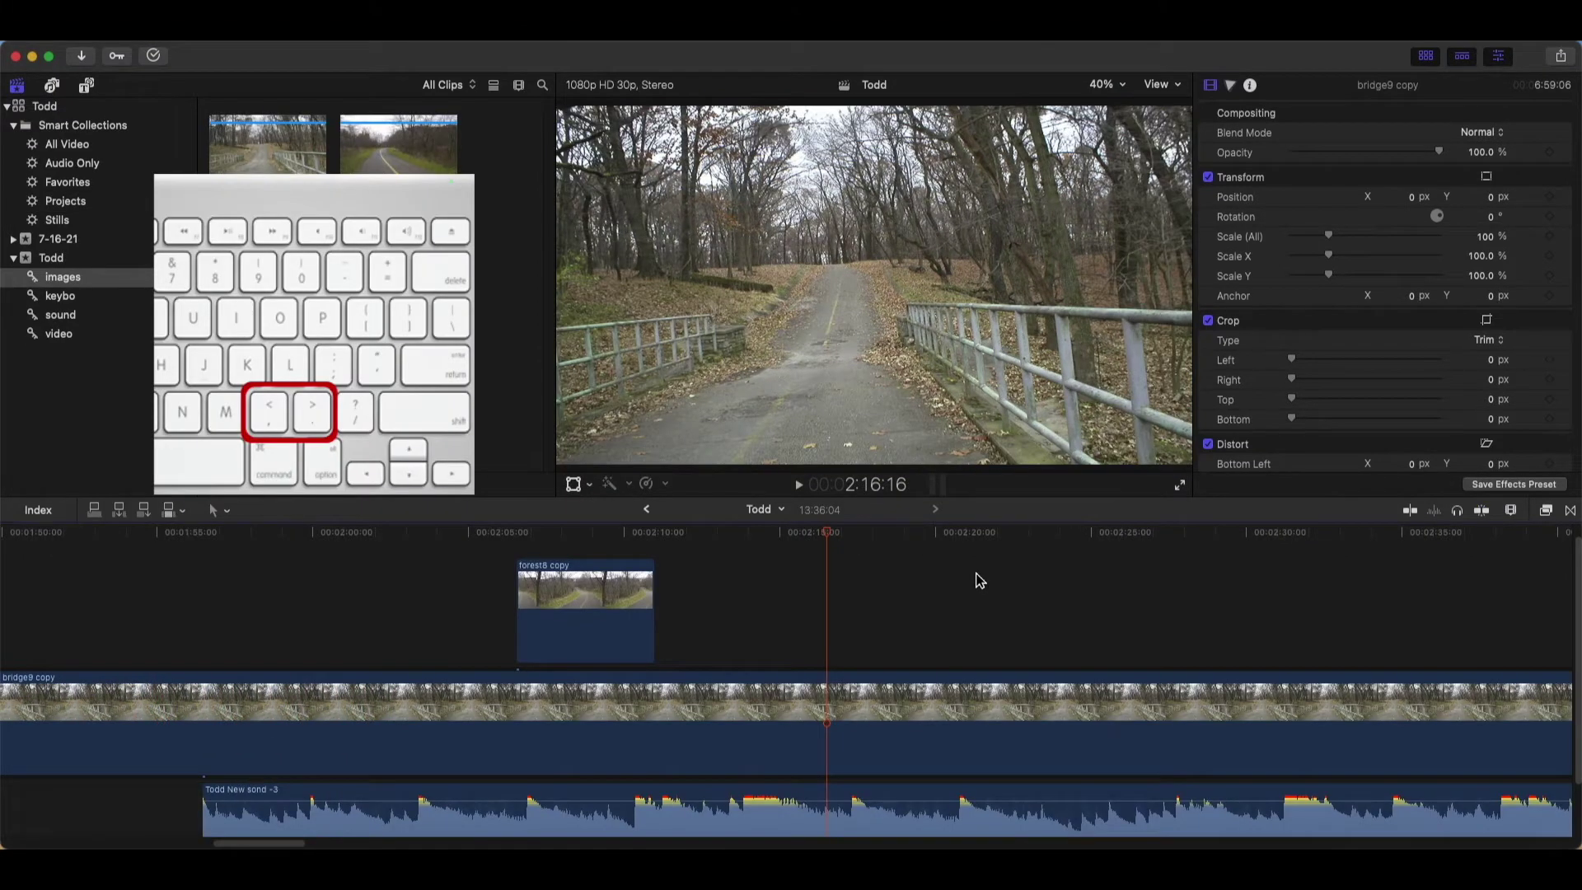
left_click(635, 606)
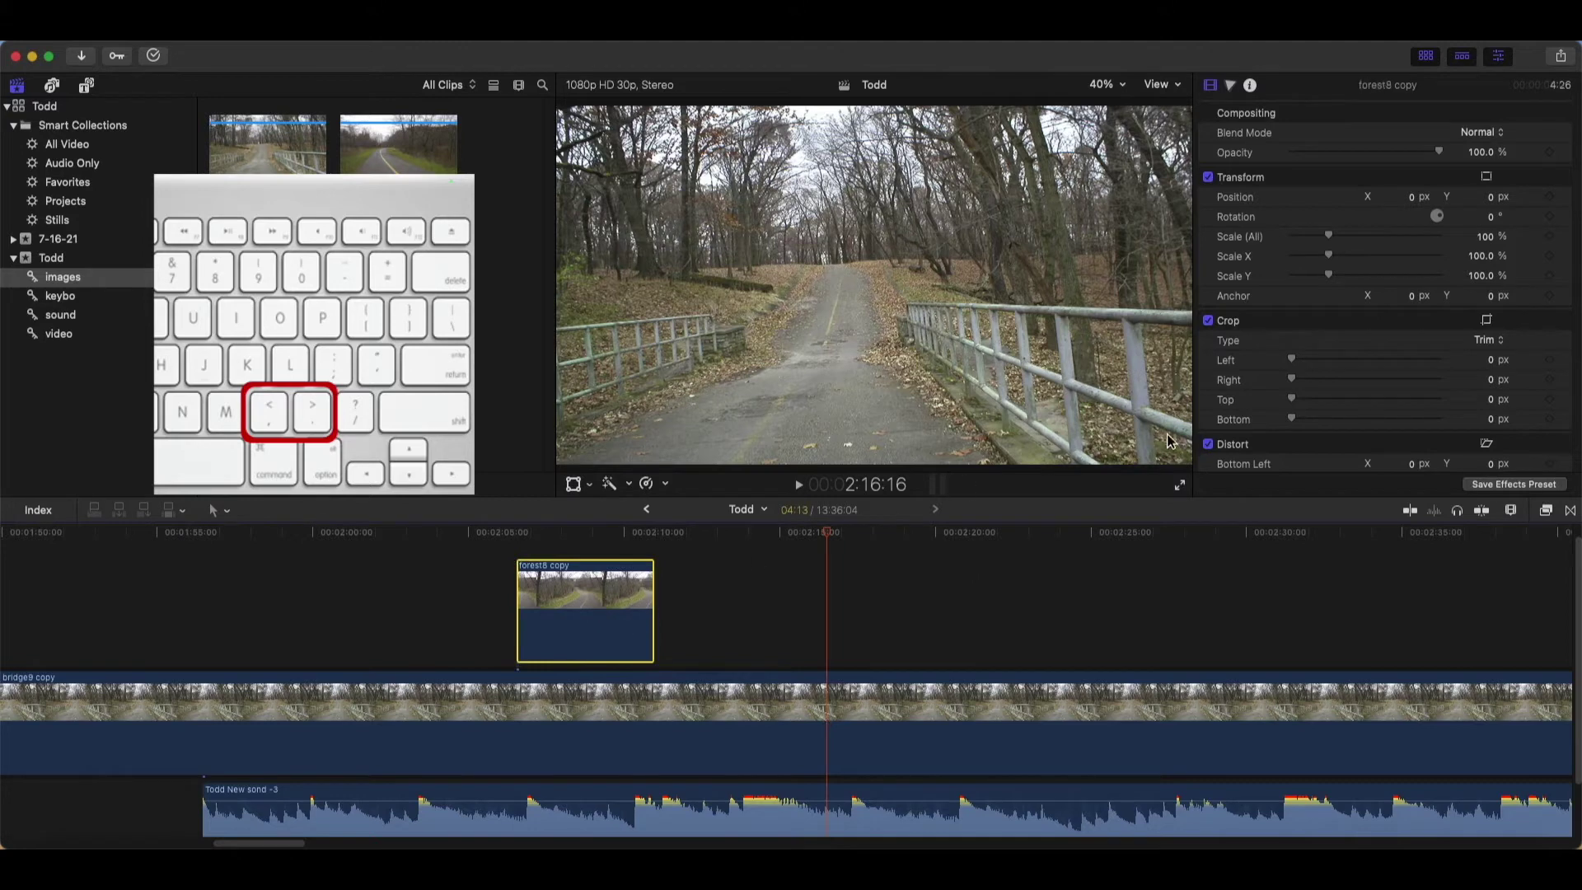
Nudge forest8 copy three steps right, then two steps left
key("alt+period")
key("alt+period")
key("alt+period")
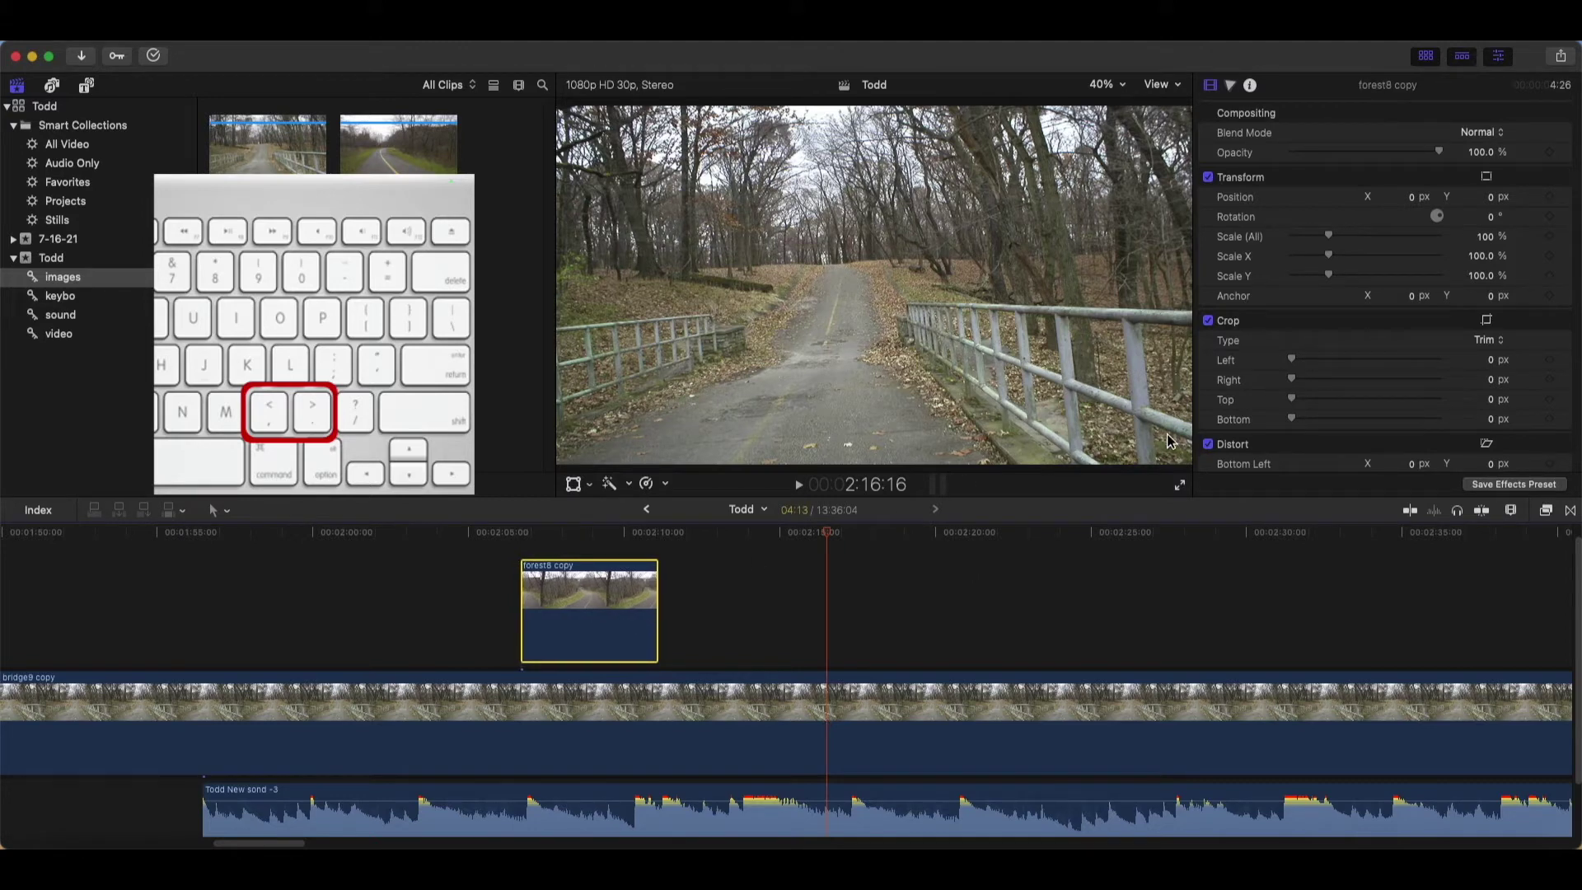
key("alt+period")
key("alt+period")
key("alt+period")
key("alt+period")
key("alt+period")
key("alt+period")
key("alt+period")
key("alt+period")
key("alt+period")
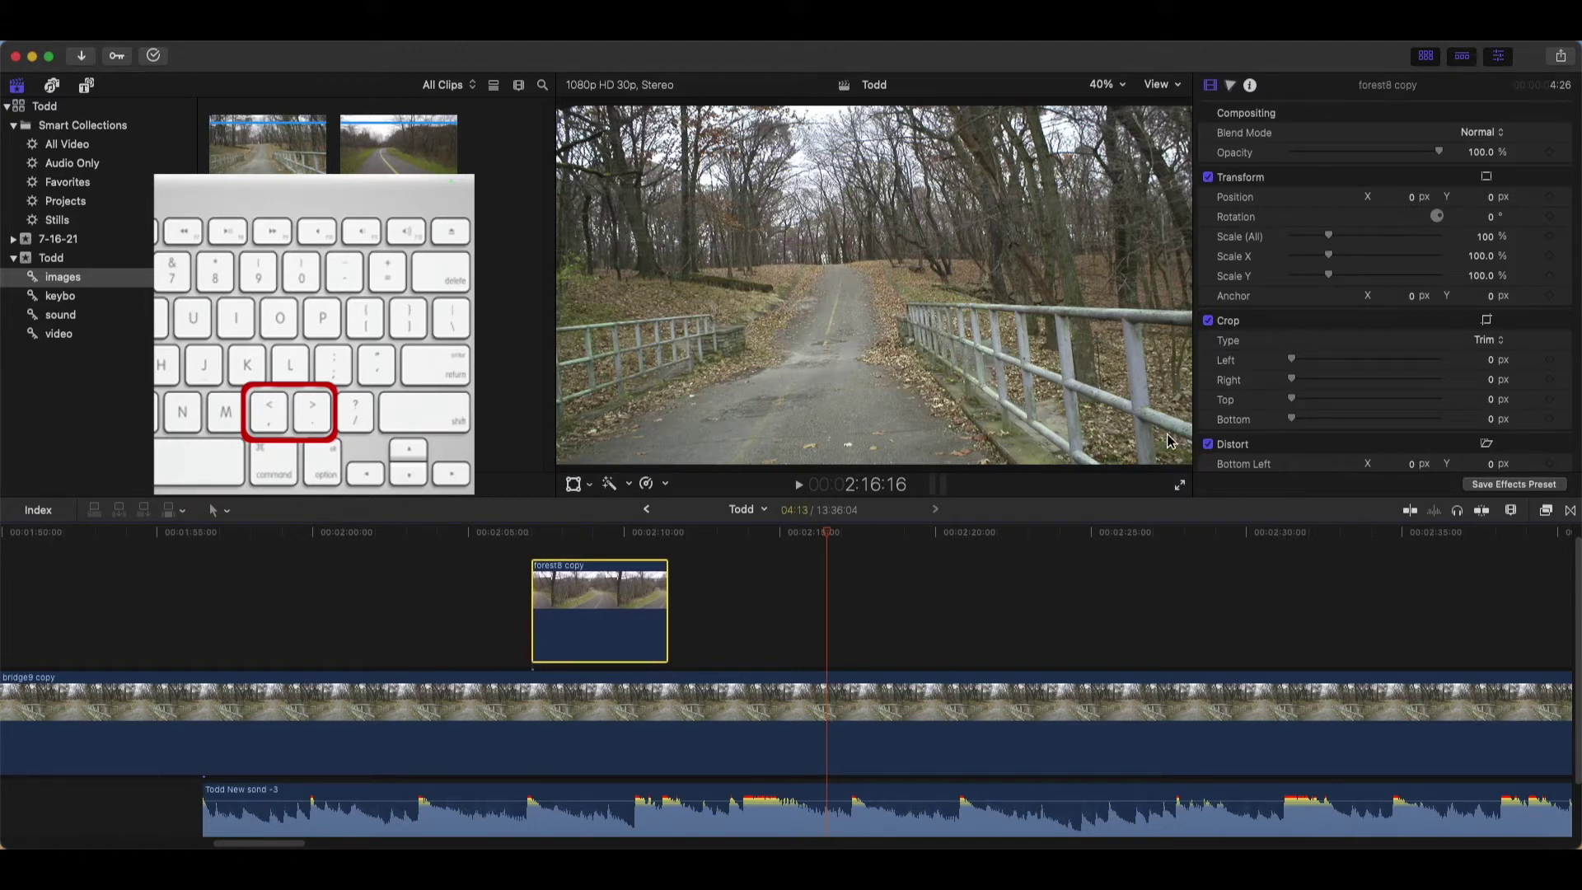
key("alt+period")
key("alt+comma")
key("alt+comma")
key("alt+comma")
key("alt+comma")
key("alt+comma")
key("alt+comma")
key("alt+comma")
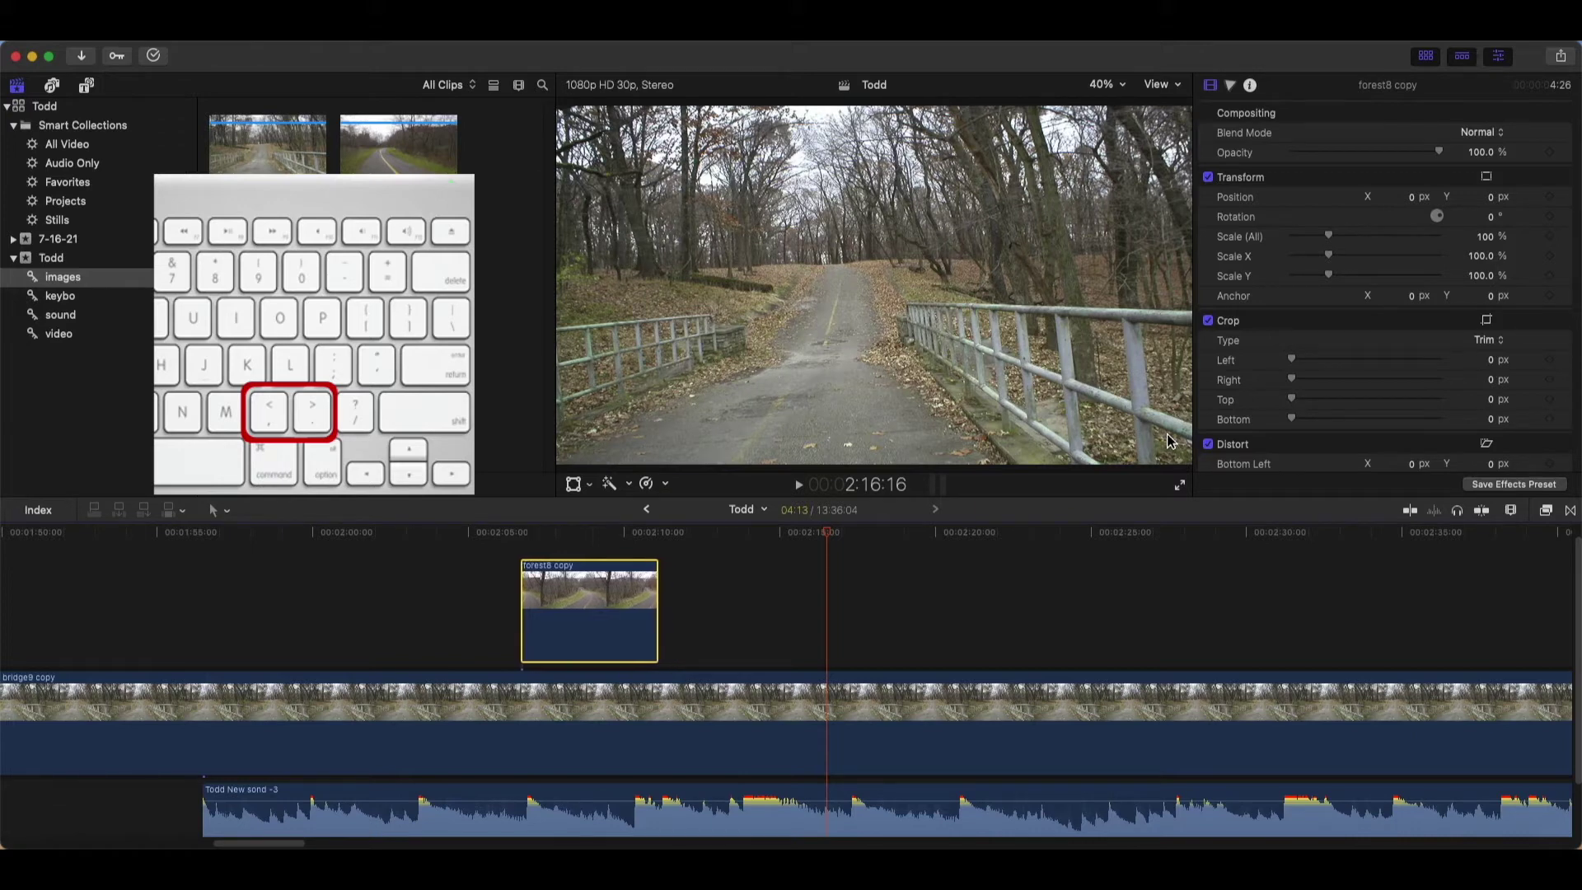
key("alt+comma")
key("alt+comma")
key("alt+comma")
key("alt+comma")
key("alt+comma")
key("alt+comma")
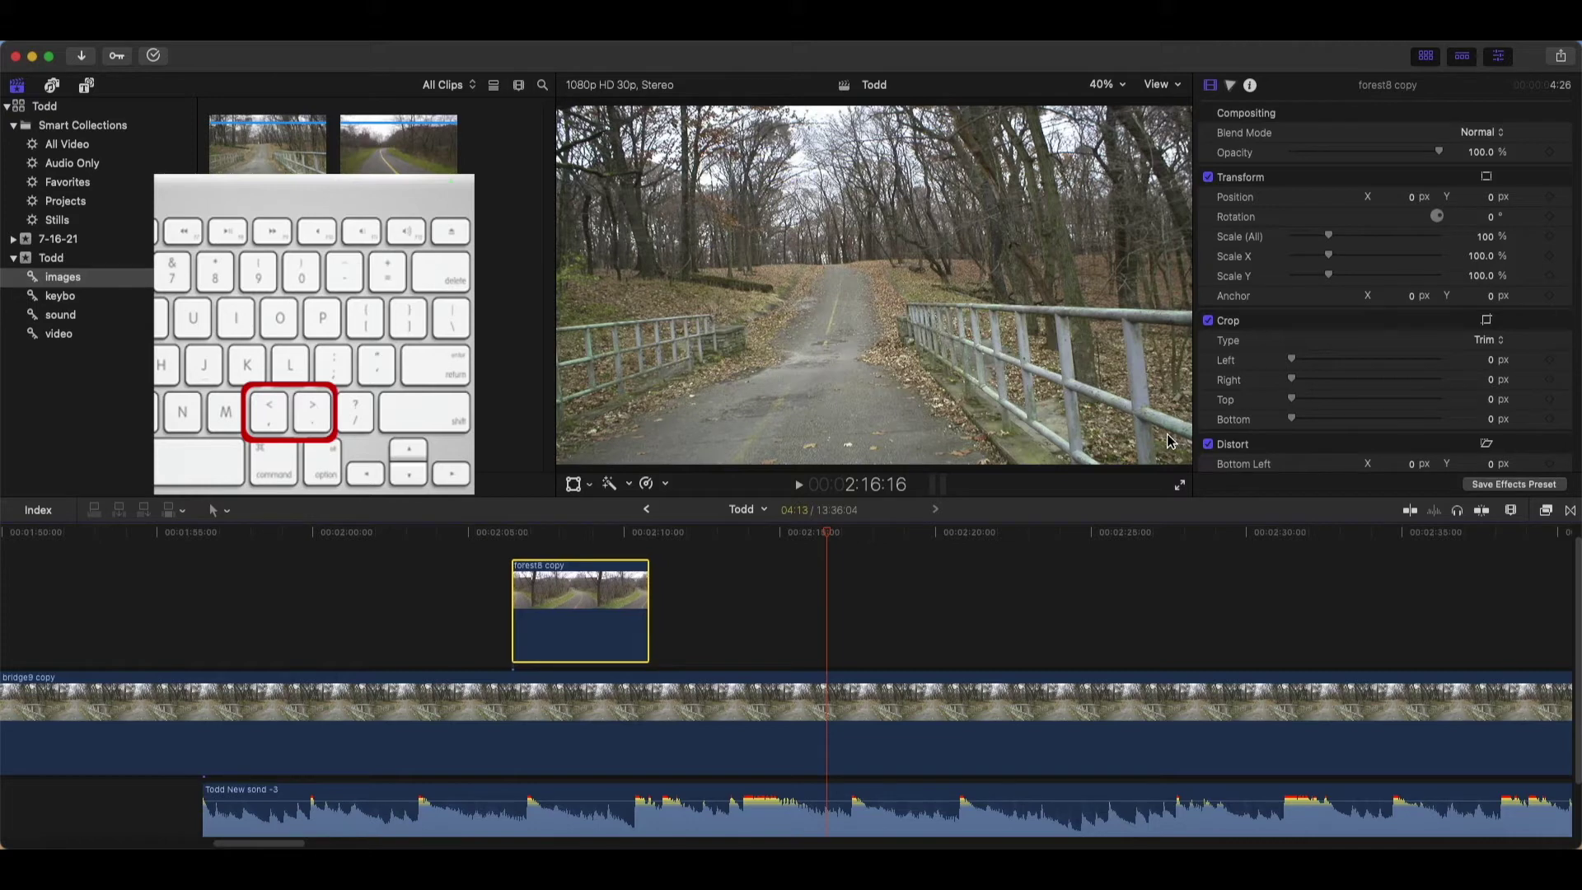
Nudge the Todd New sond -3 audio clip four steps left, then two right
left_click(1081, 792)
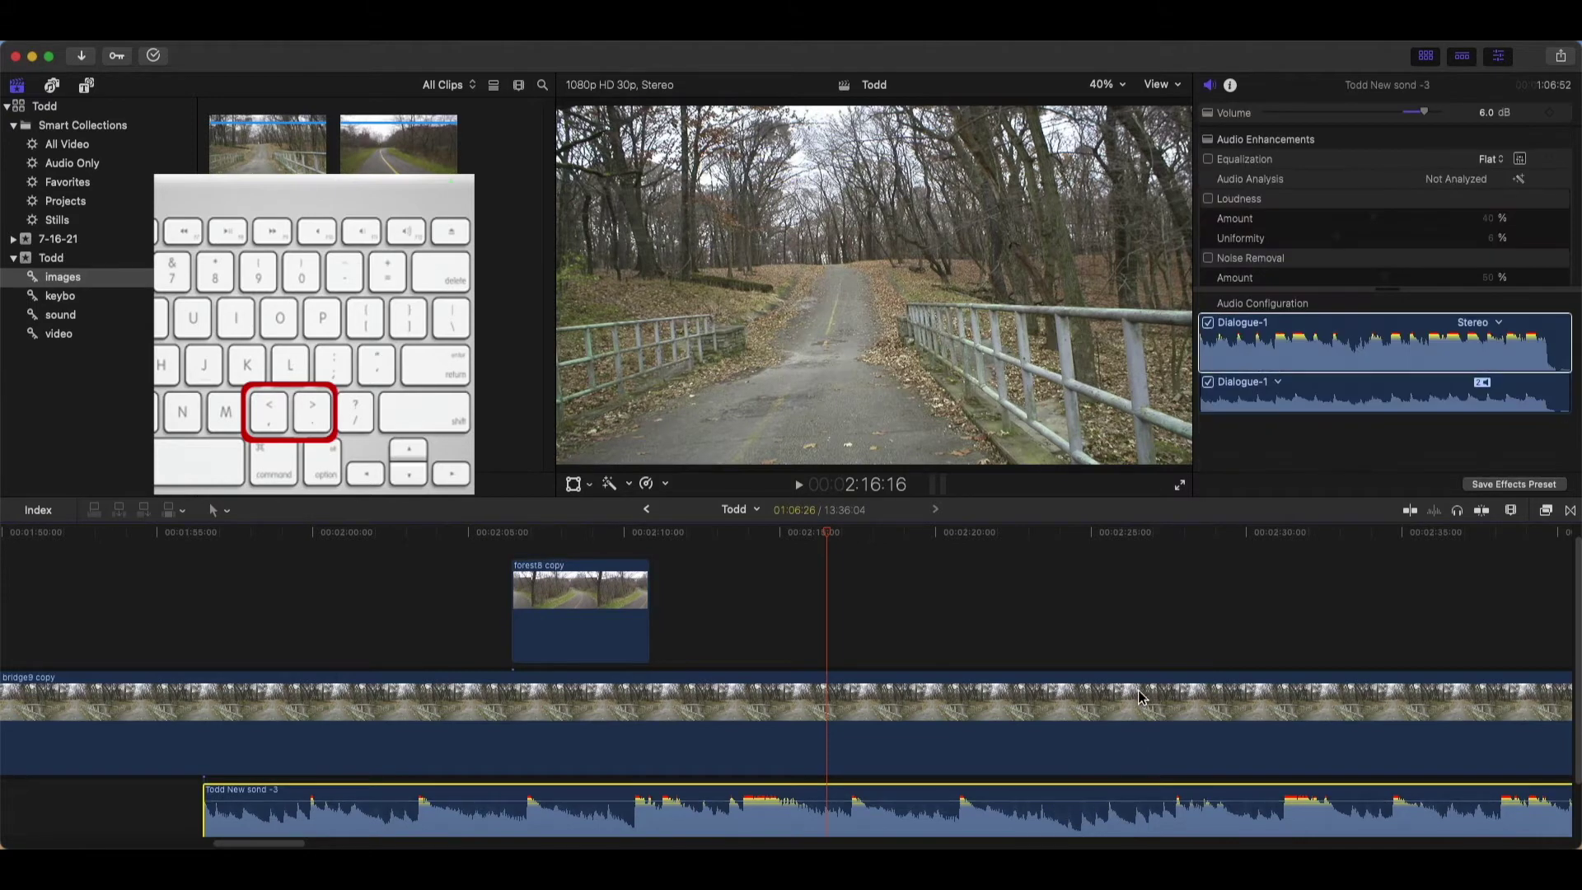
key("alt+comma")
key("alt+comma")
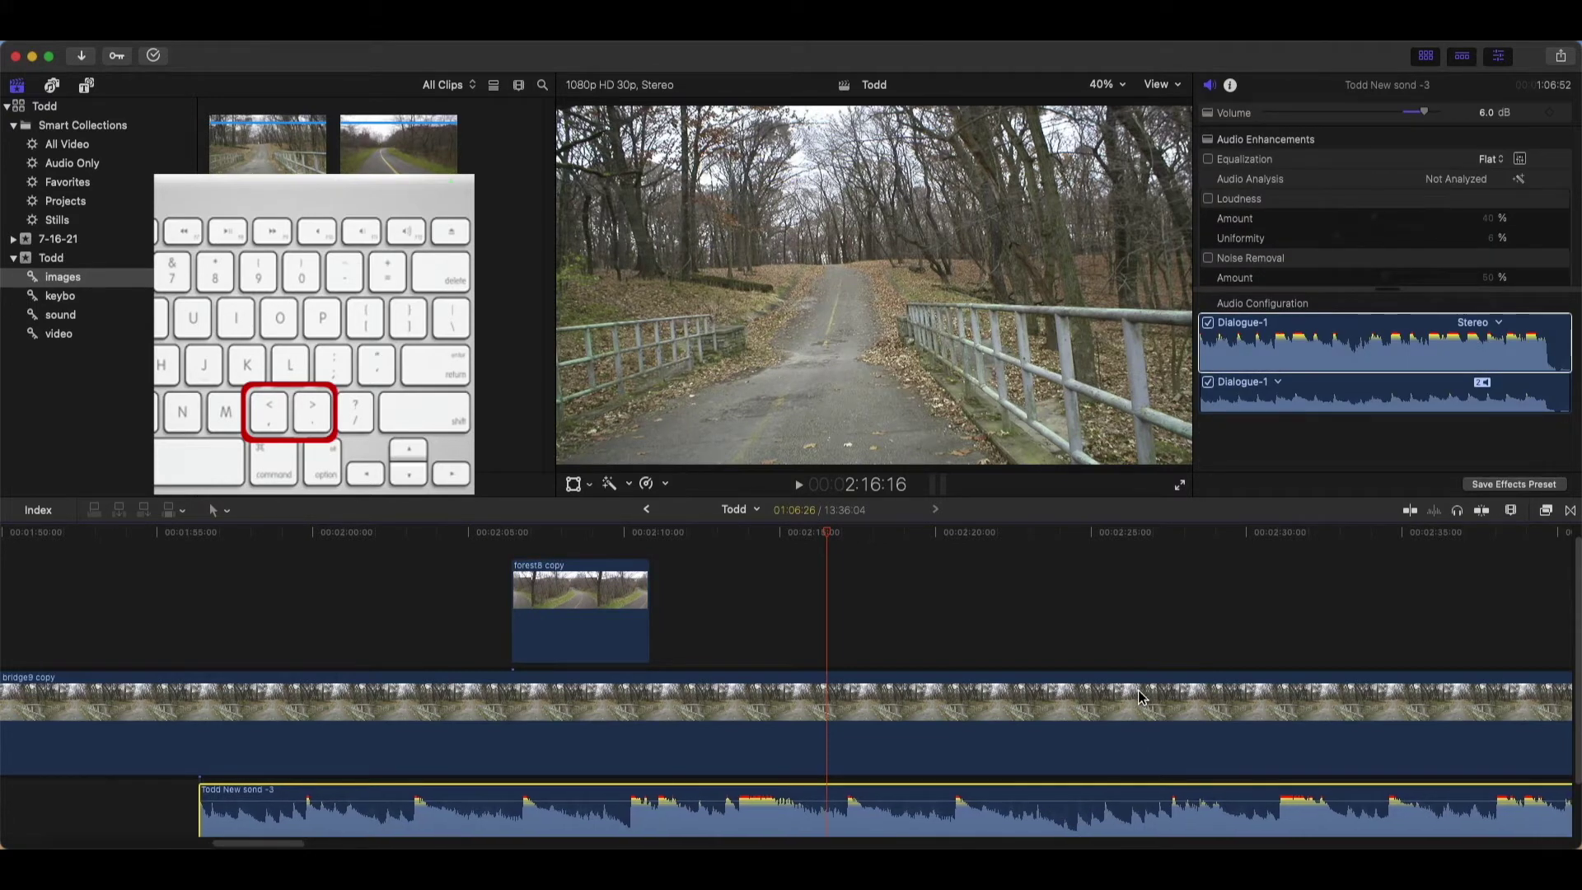
key("alt+comma")
key("alt+comma")
key("alt+comma")
key("alt+comma")
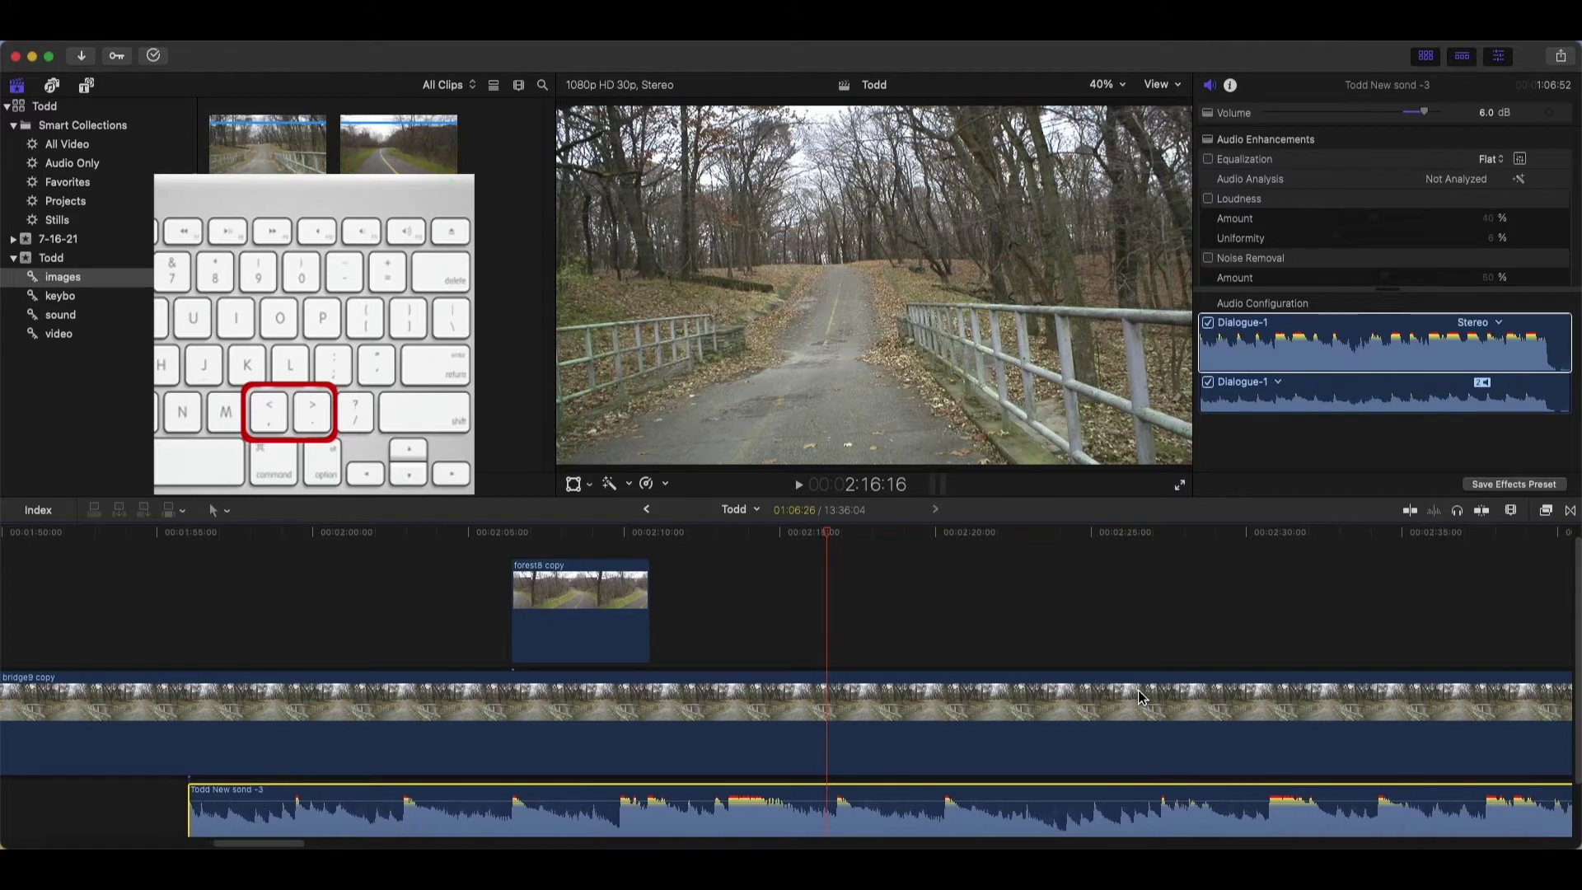
key("alt+comma")
key("alt+comma")
key("comma")
key("comma")
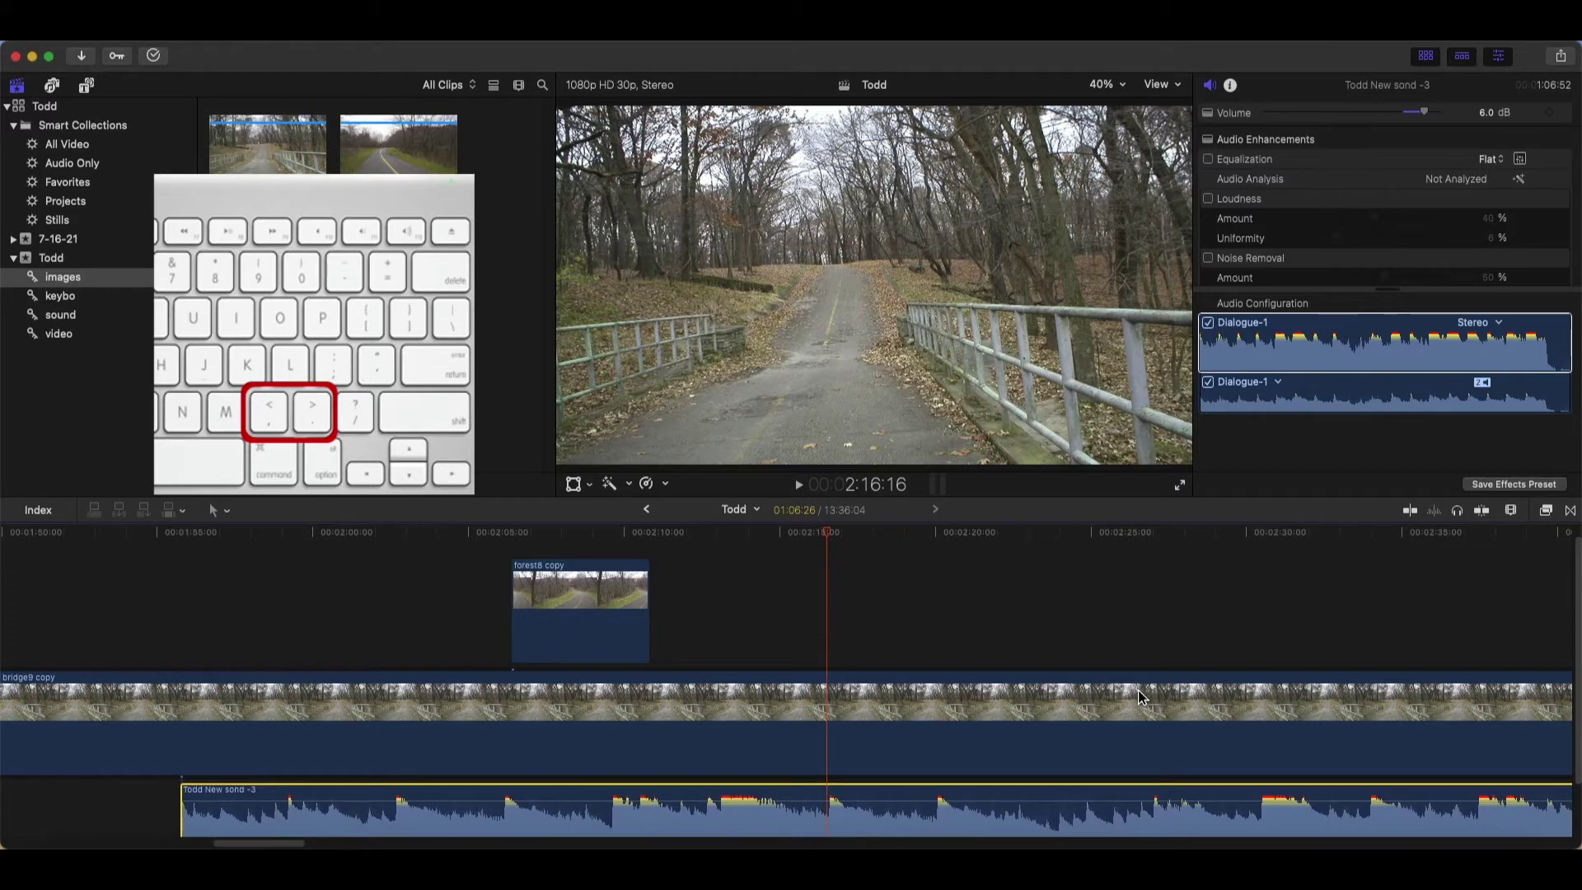
key("period")
key("period")
key("period")
key("period")
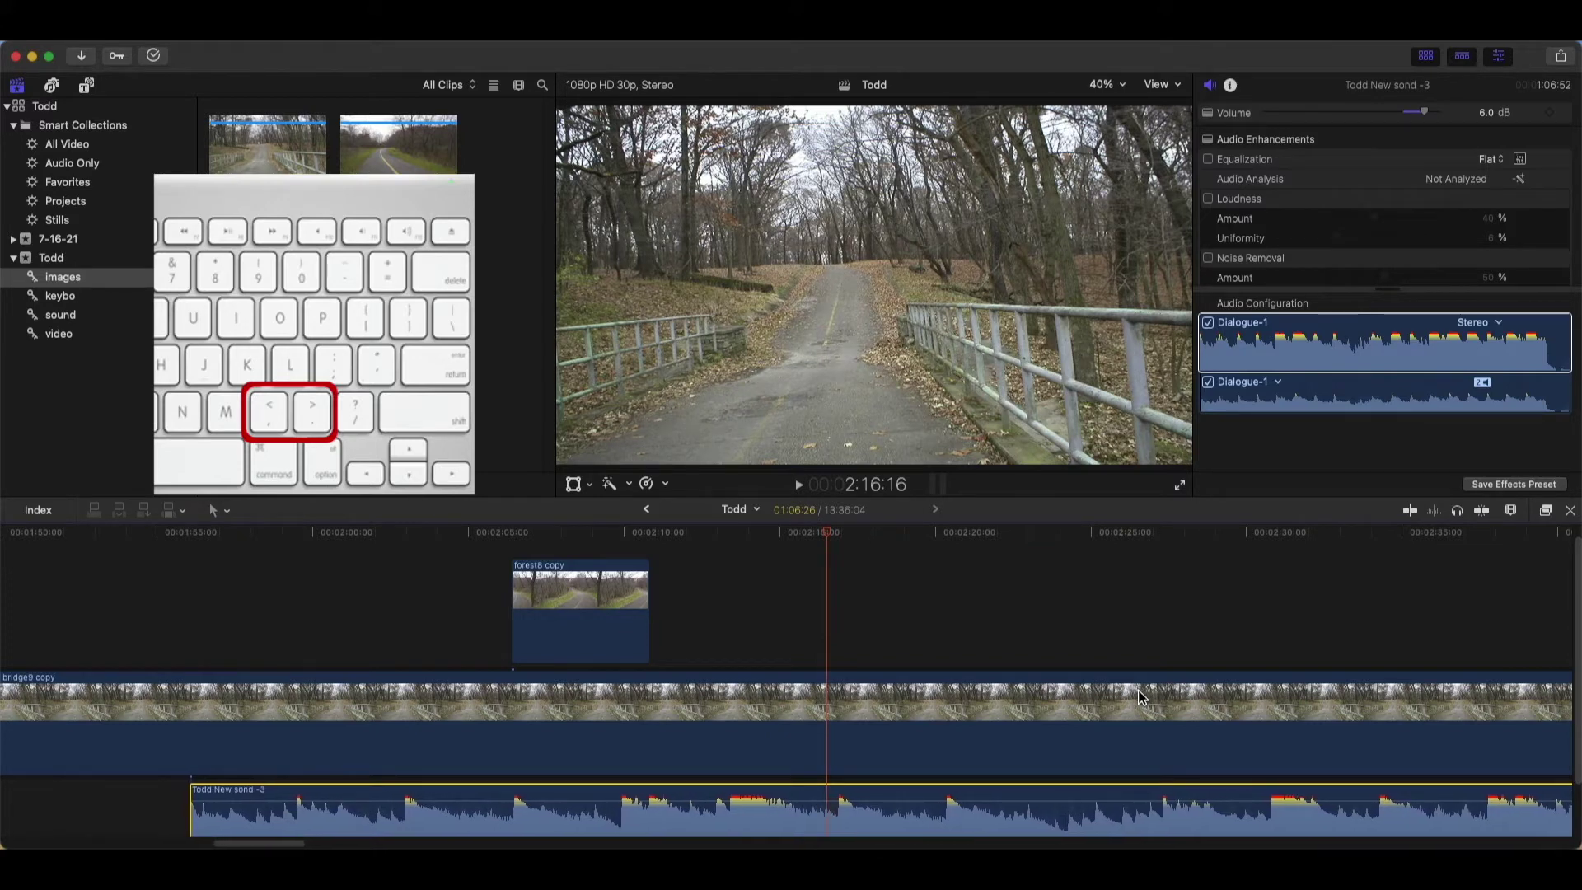
key("period")
key("period")
key("period")
key("period")
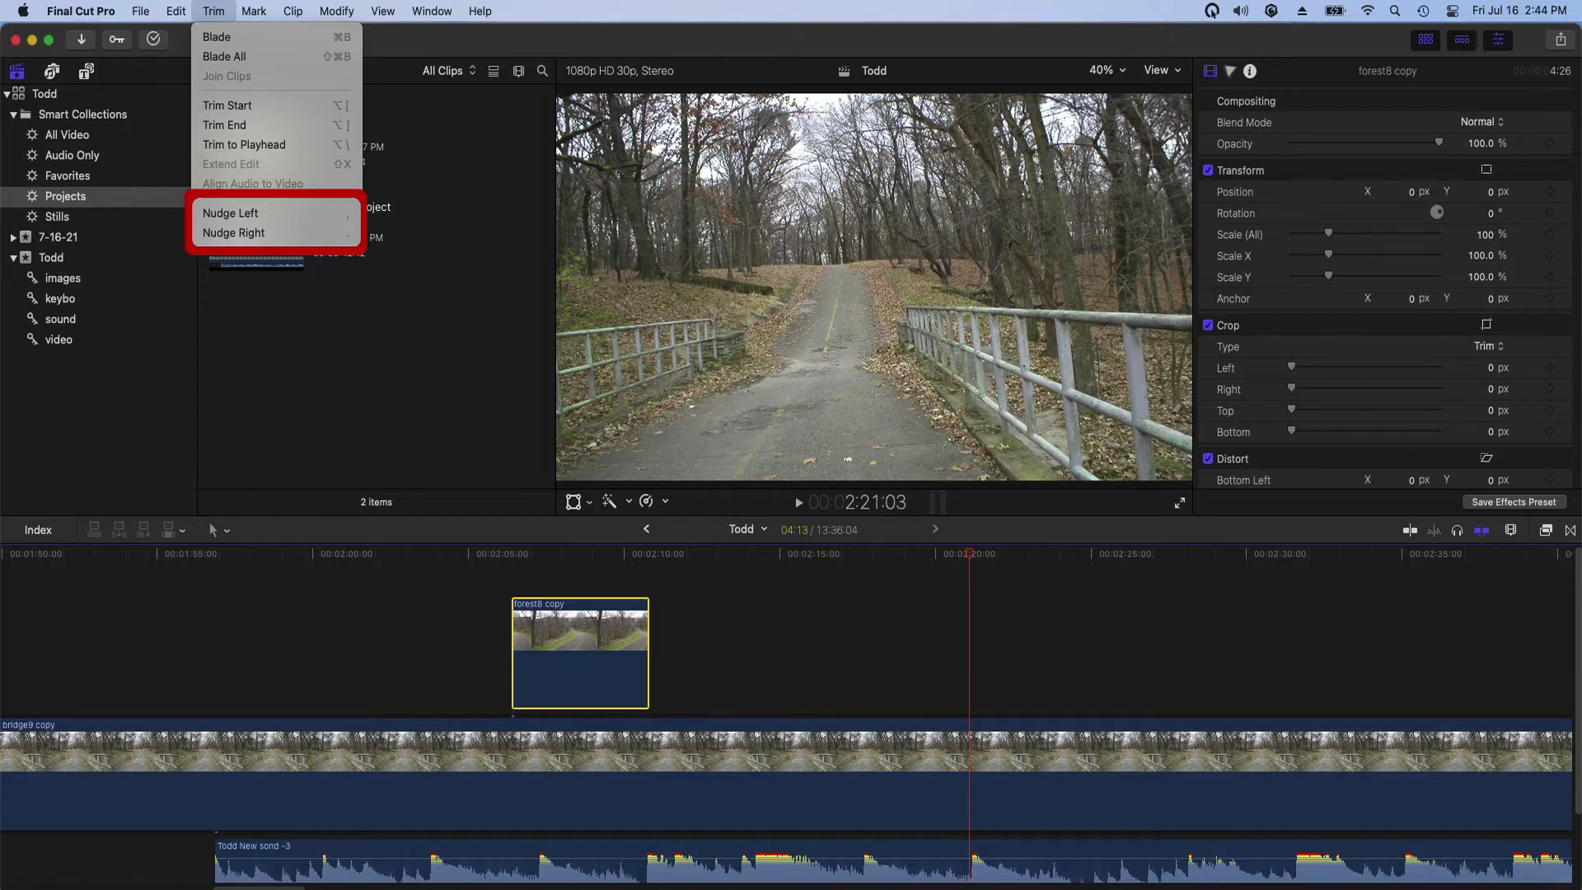
Inspect the shortcut menus for the bridge9 copy clip, the viewer and the Todd project
right_click(811, 696)
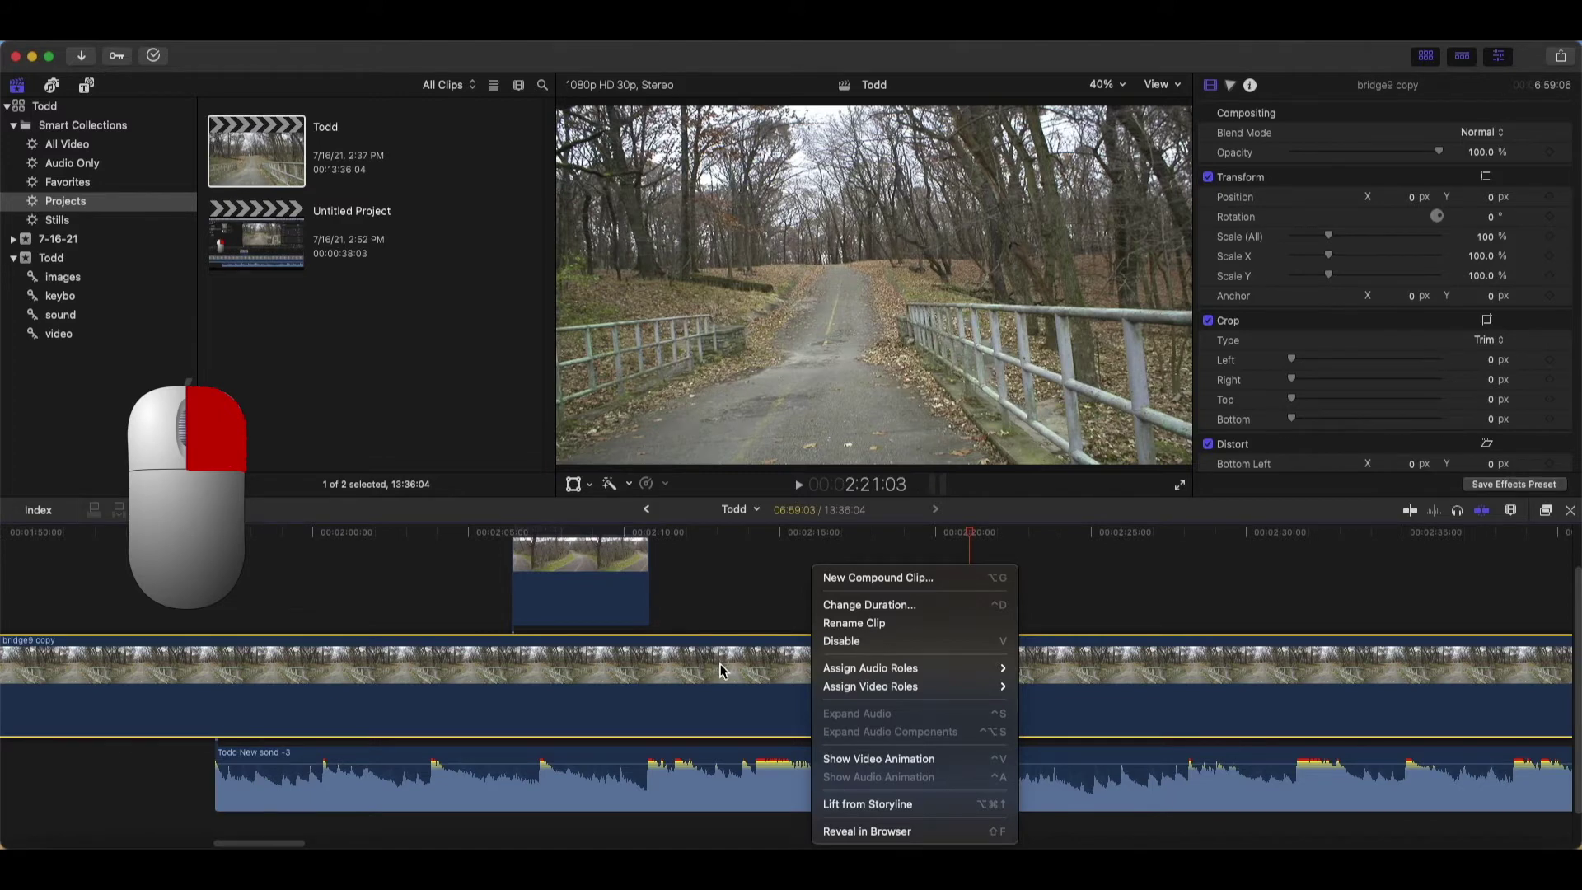
left_click(758, 315)
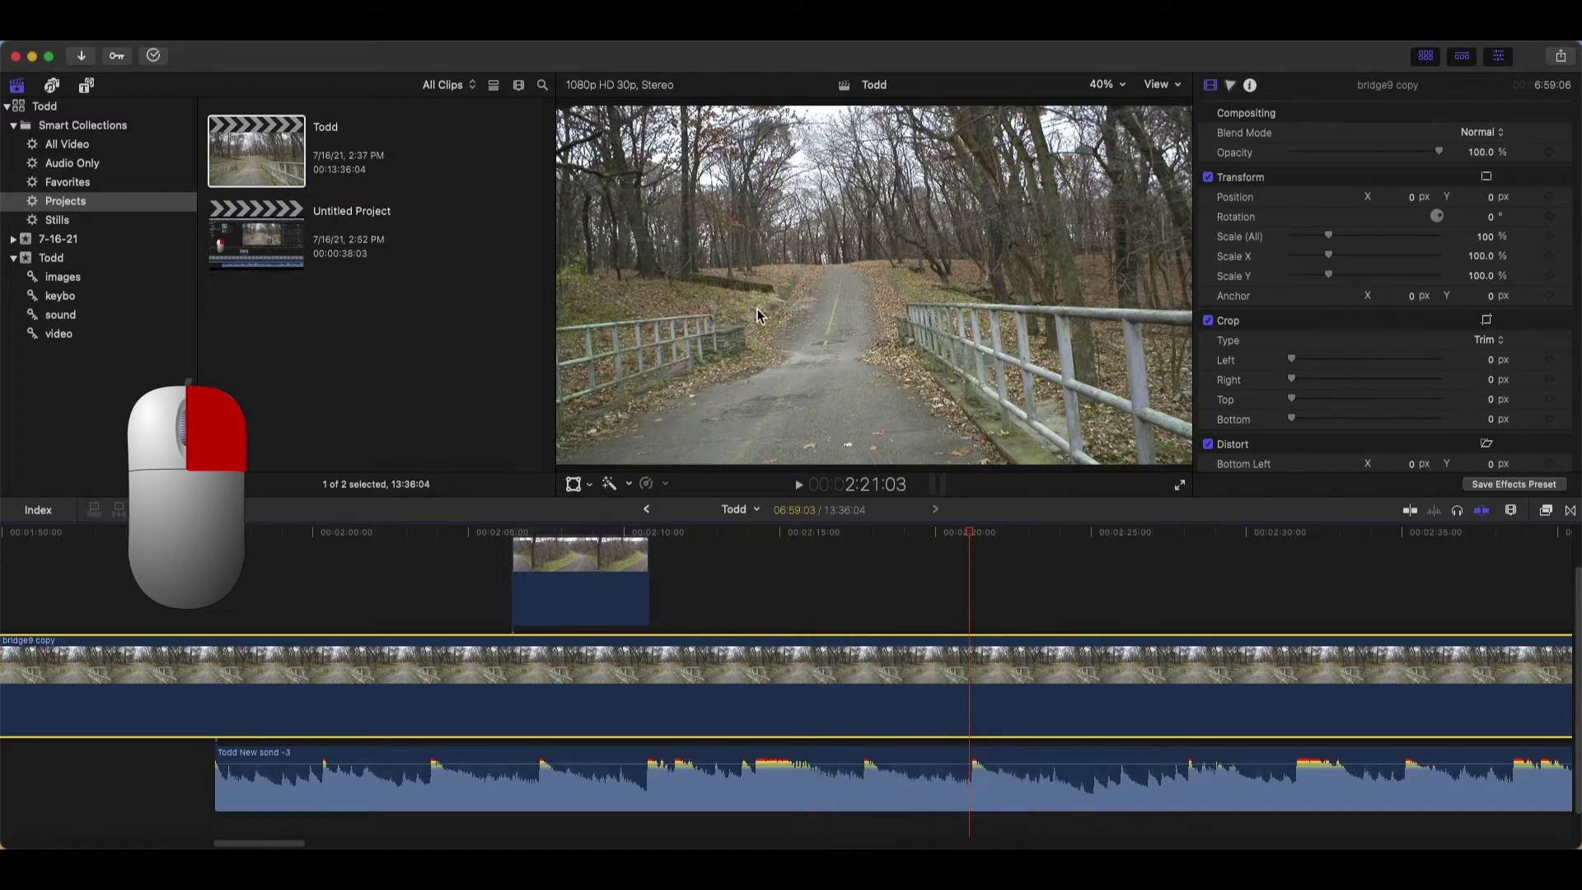
right_click(758, 314)
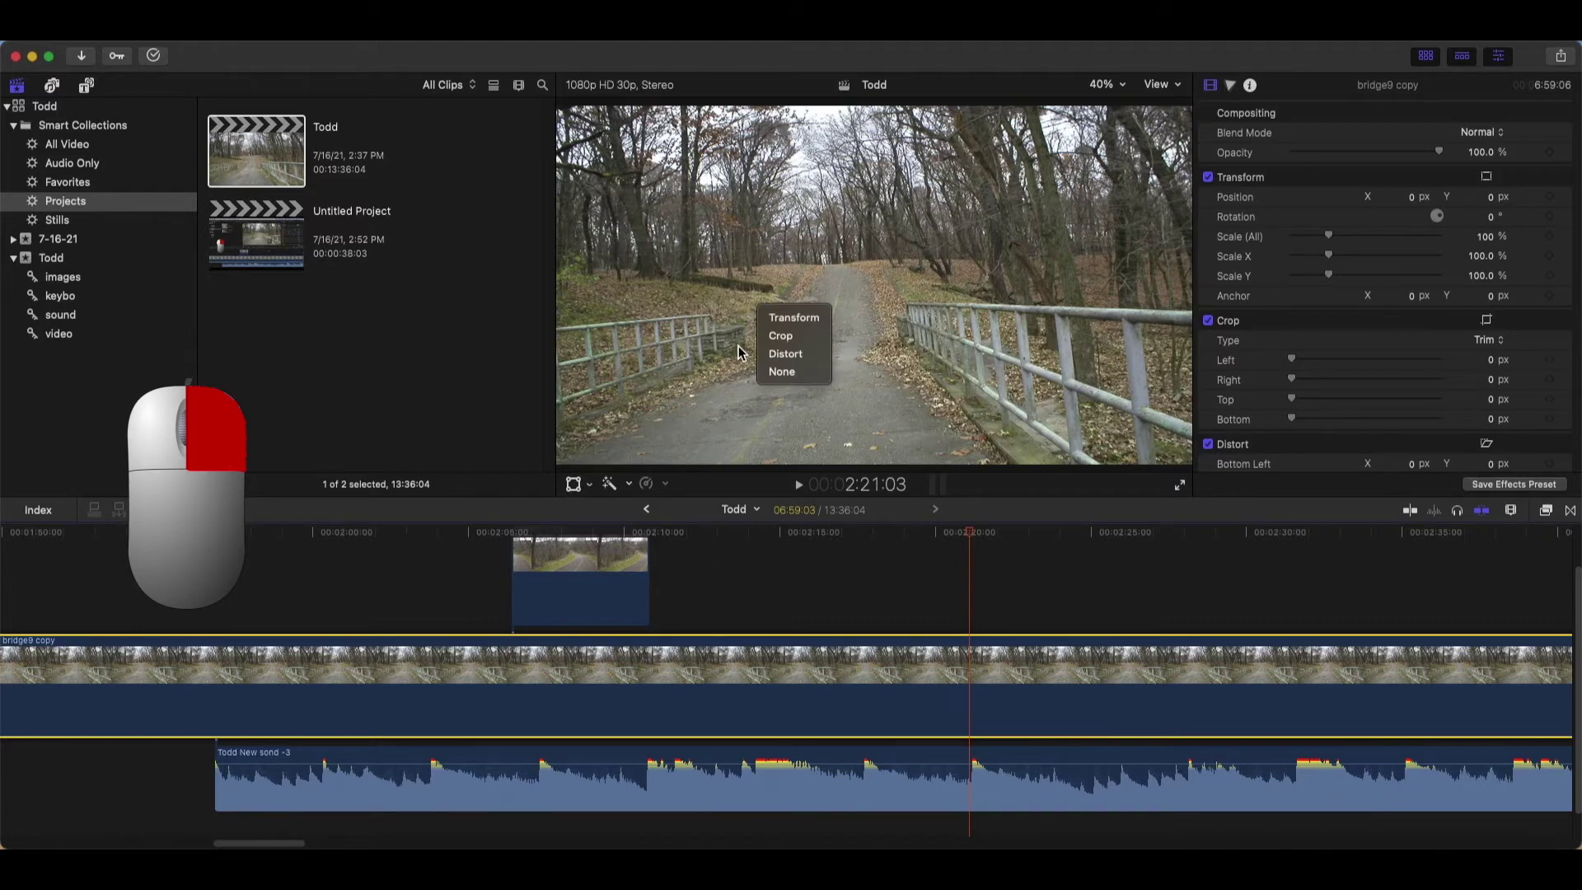
right_click(324, 380)
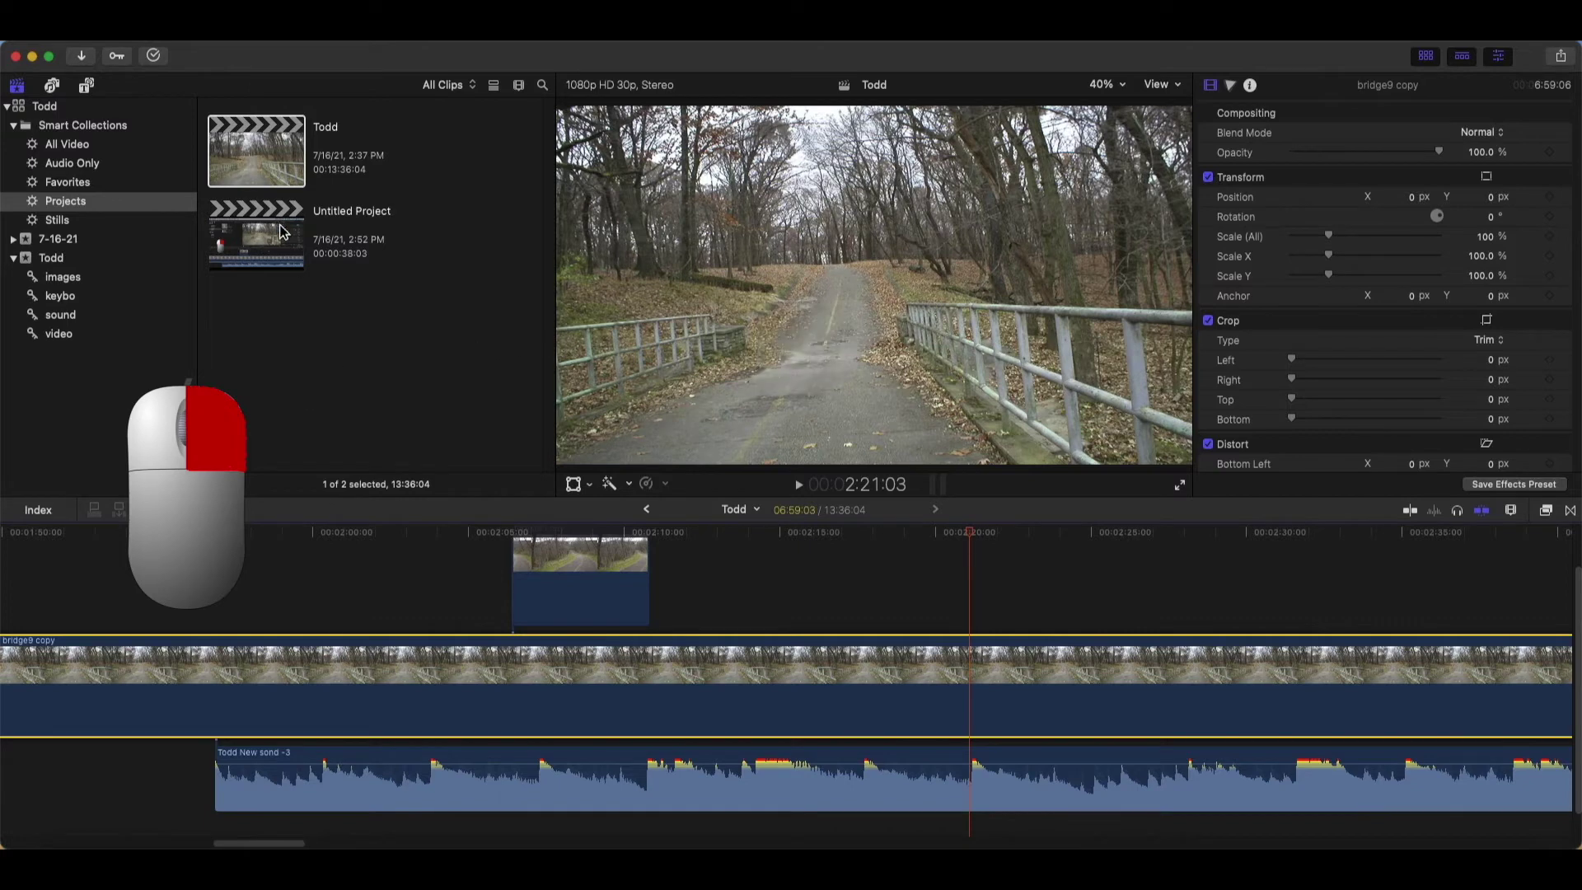
right_click(262, 161)
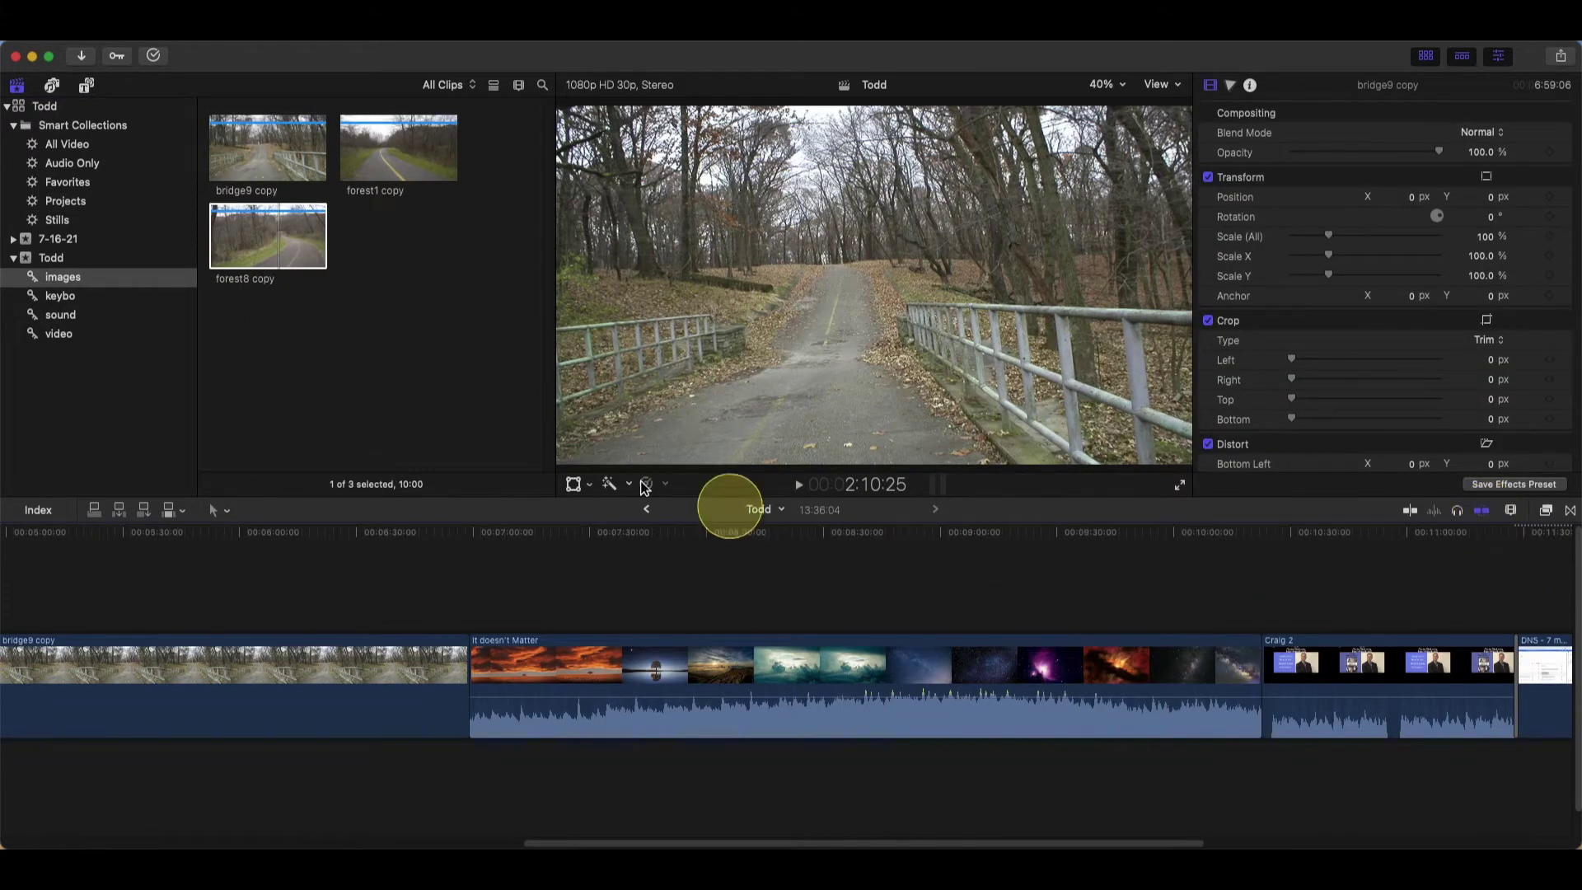
Connect forest8 copy above the storyline just before It doesn't Matter
left_click(275, 239)
left_click_drag(276, 239, 391, 585)
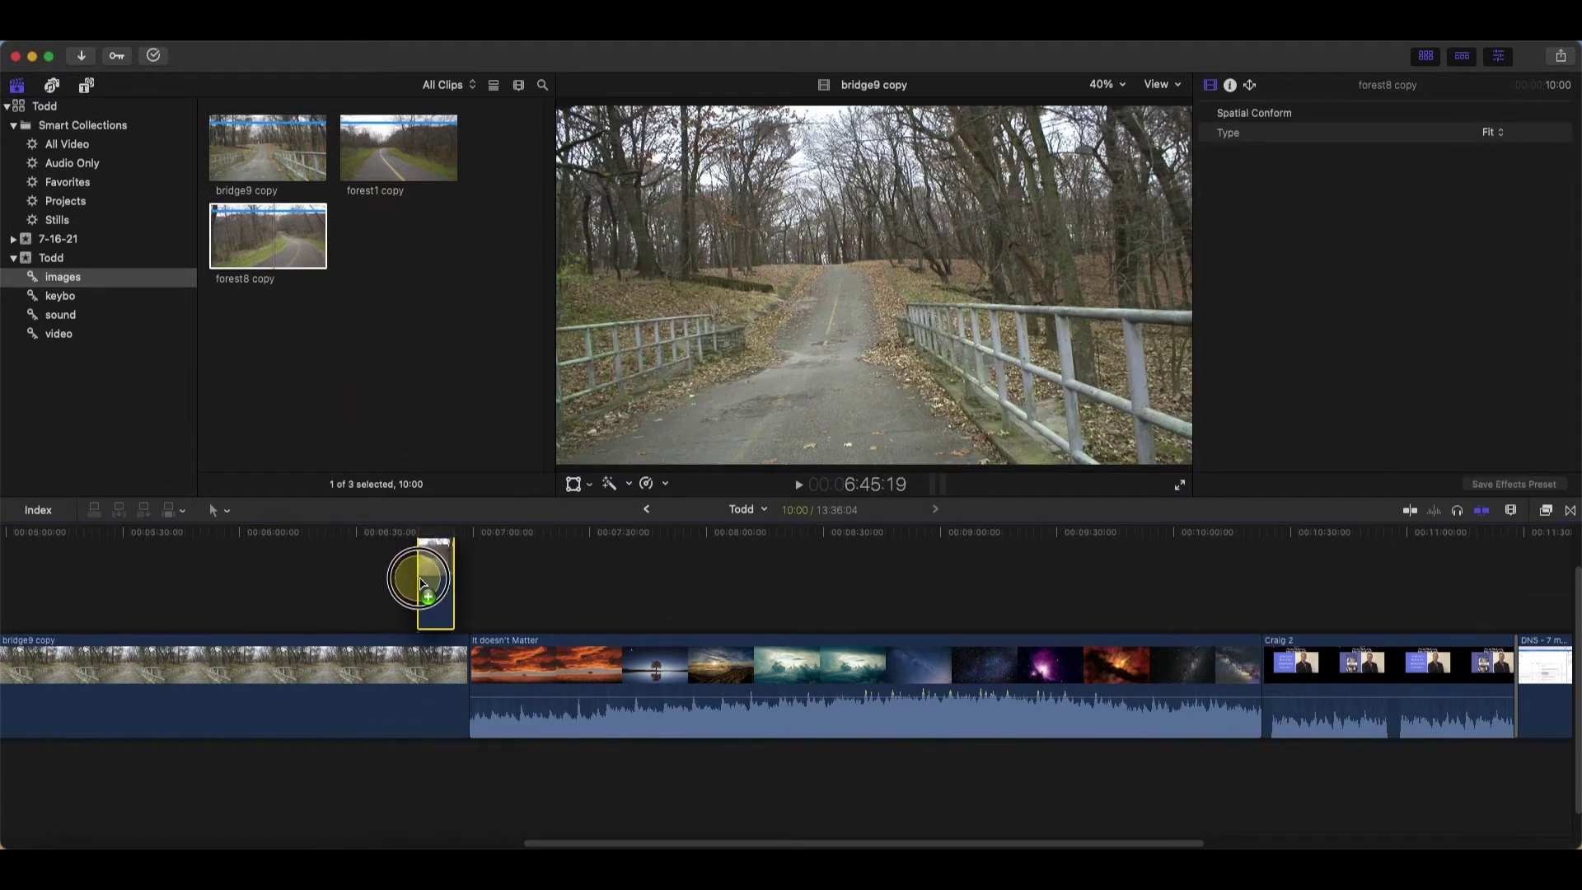
left_click_drag(391, 585, 483, 595)
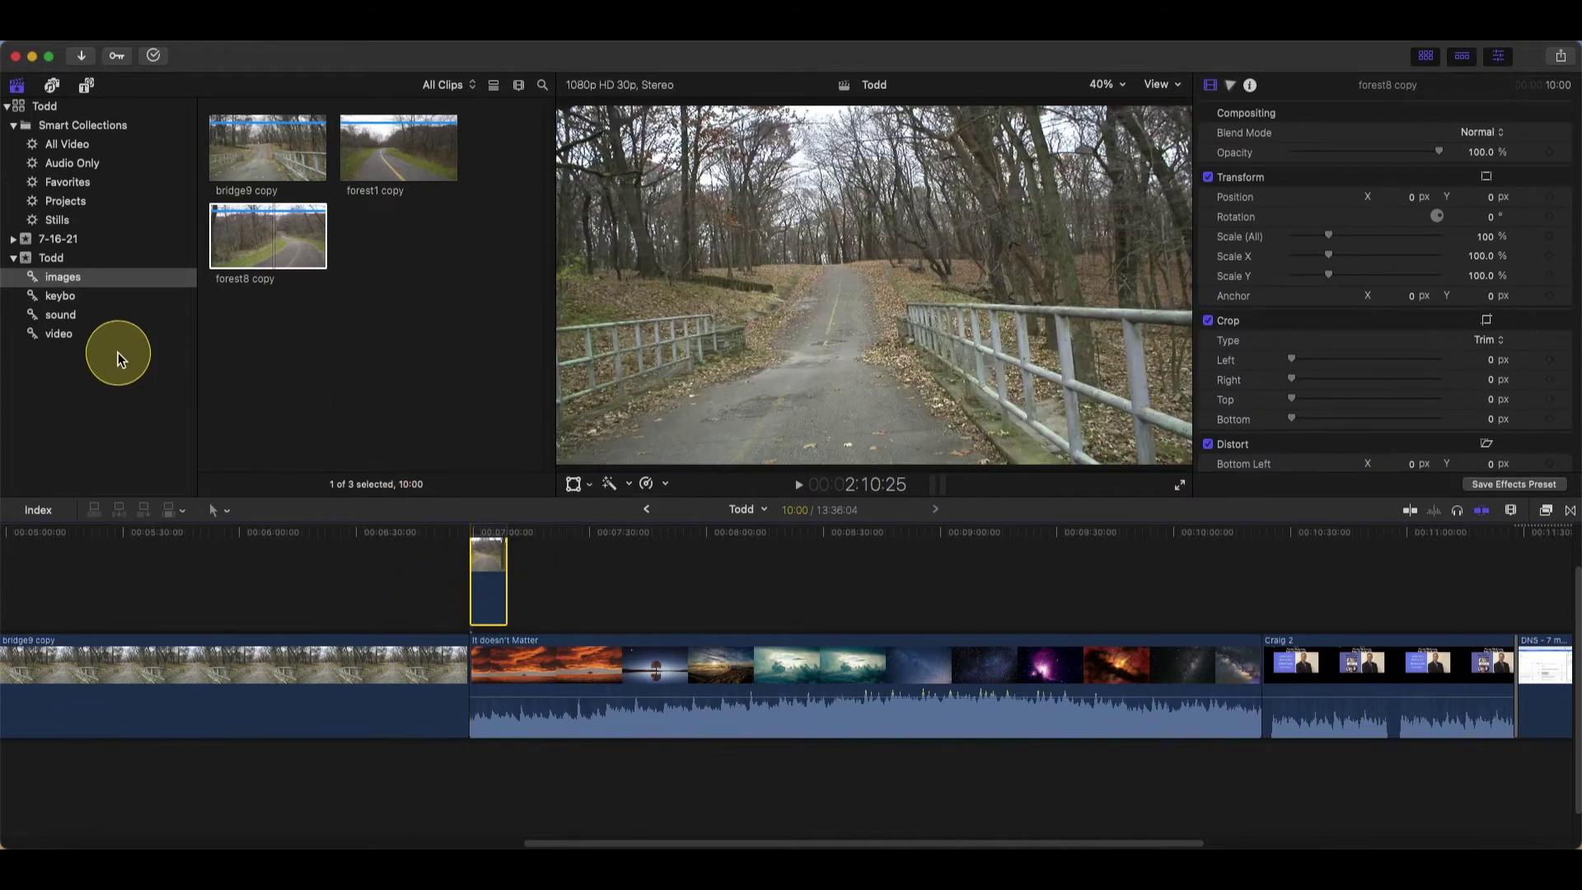
Connect the Todd New sond -3 audio clip from the sound collection below the storyline
left_click(91, 314)
left_click(275, 238)
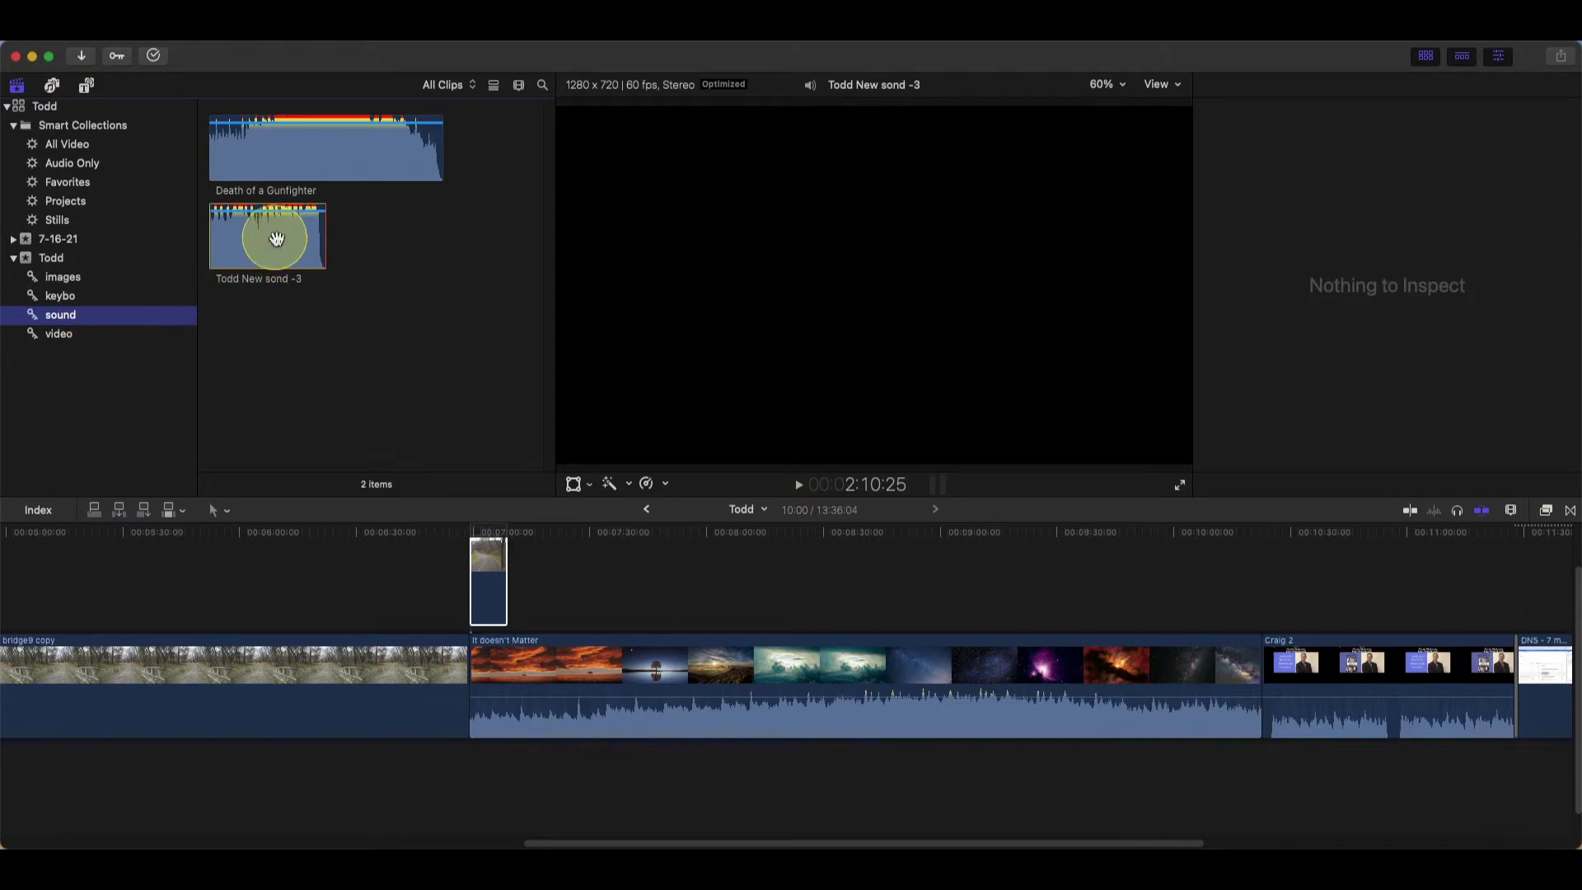
mouse_move(276, 238)
left_mouse_down()
mouse_move(260, 780)
mouse_move(206, 784)
left_mouse_up()
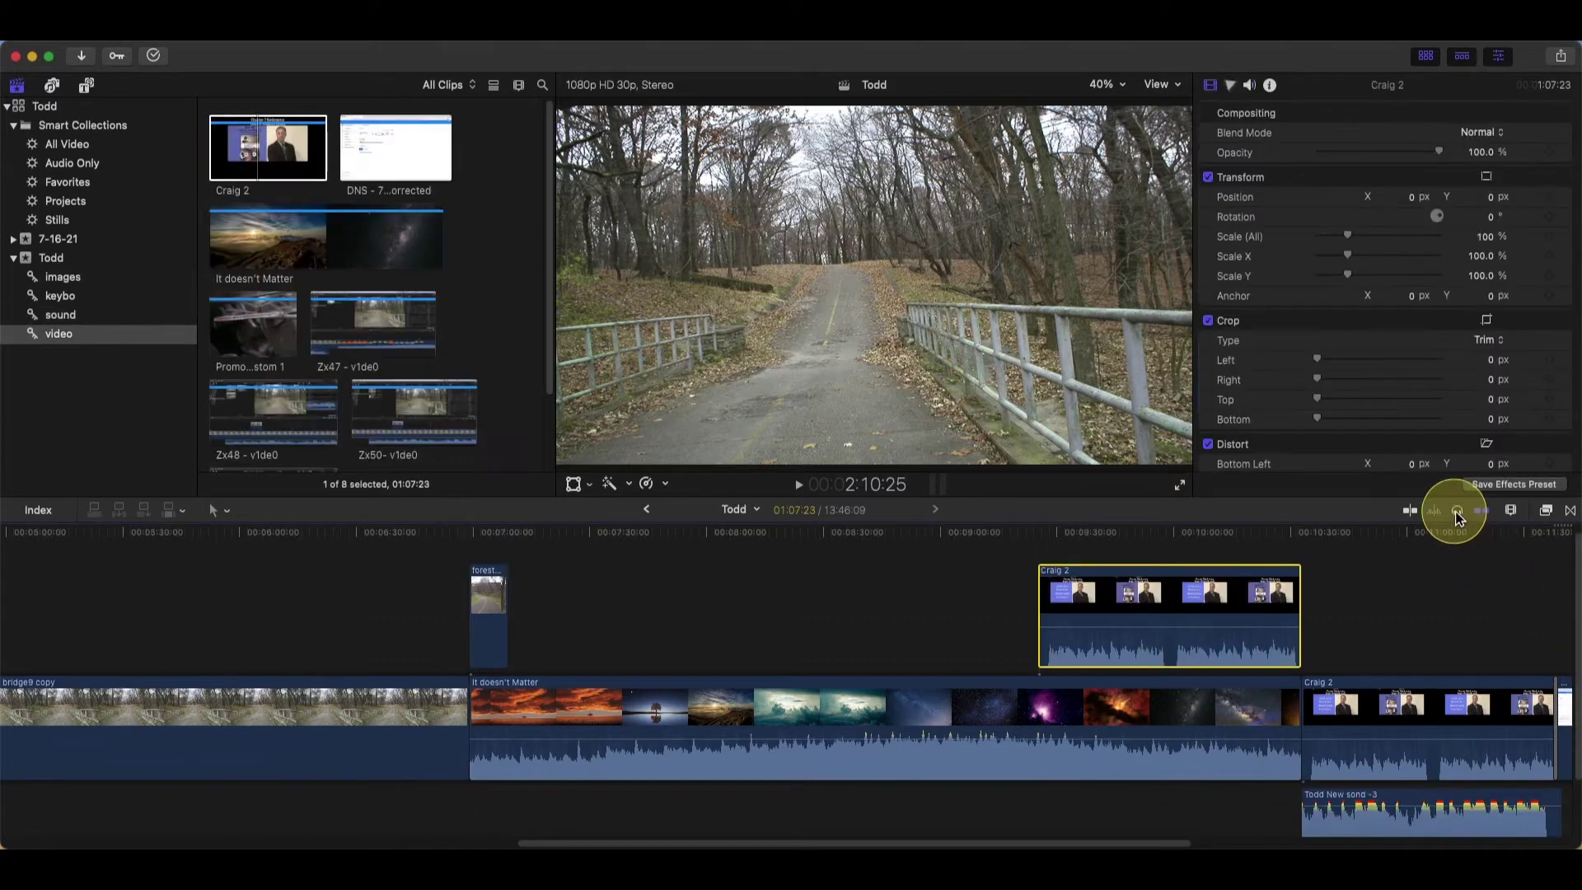
left_click(1455, 512)
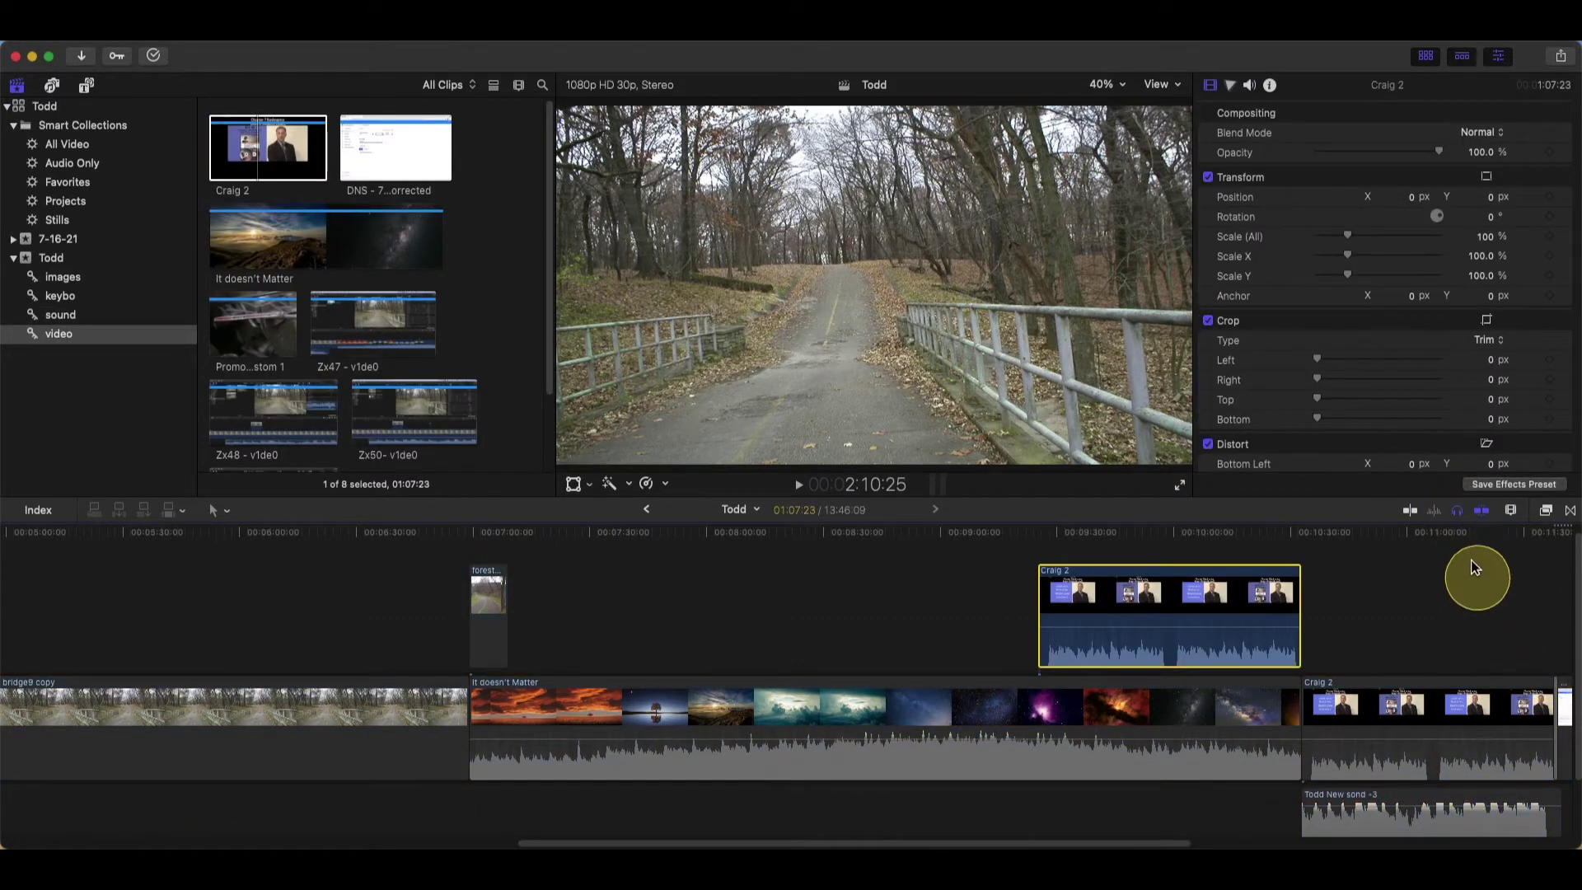
left_click(1453, 511)
left_click(1447, 599)
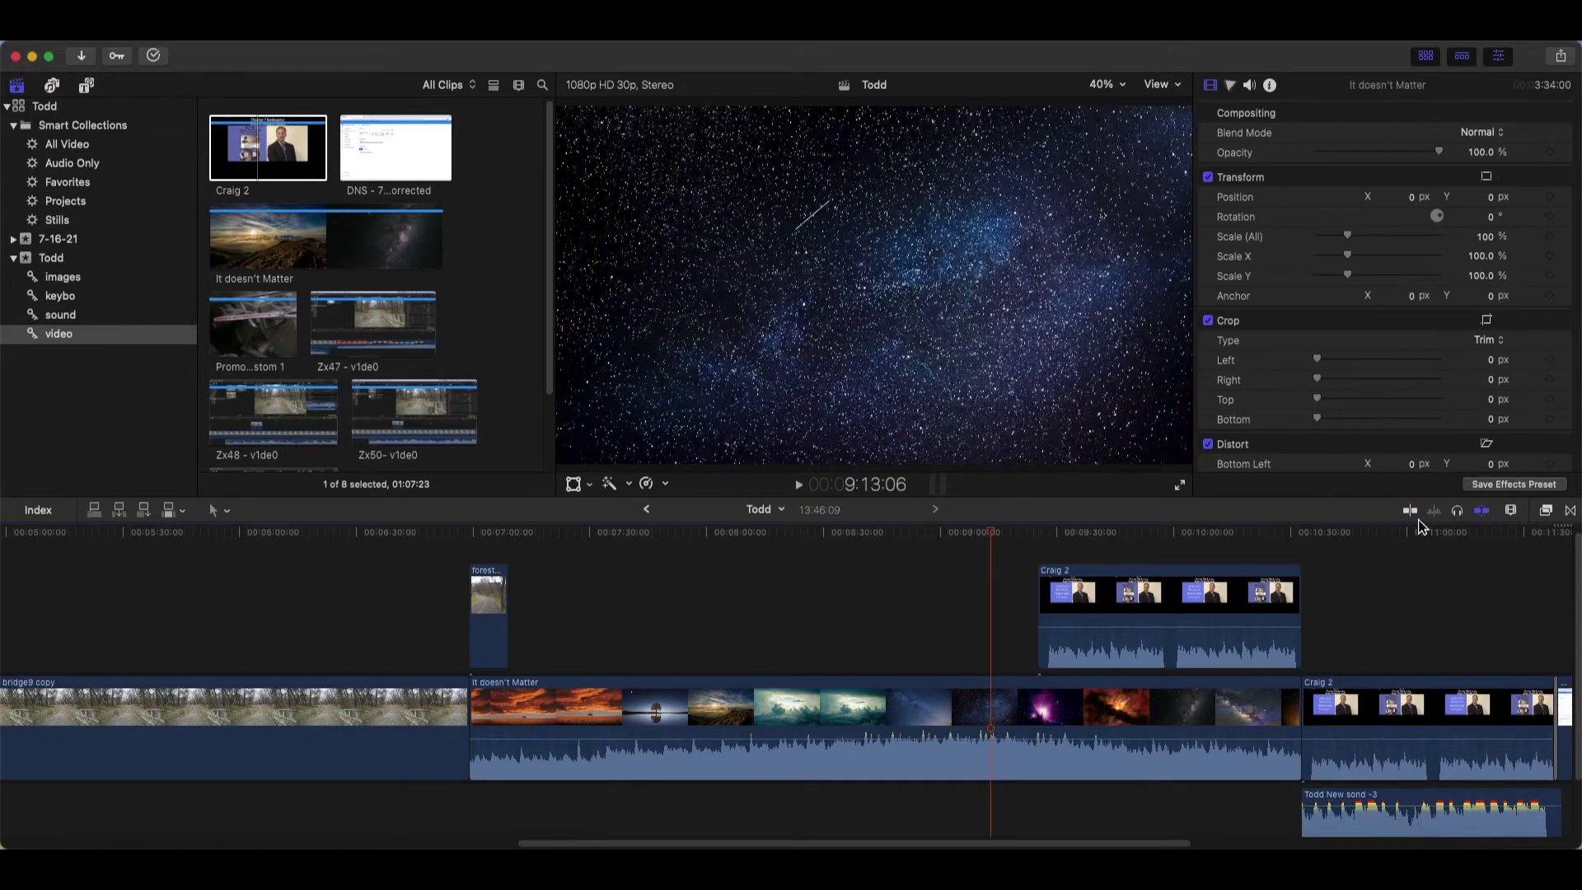
left_click(284, 173)
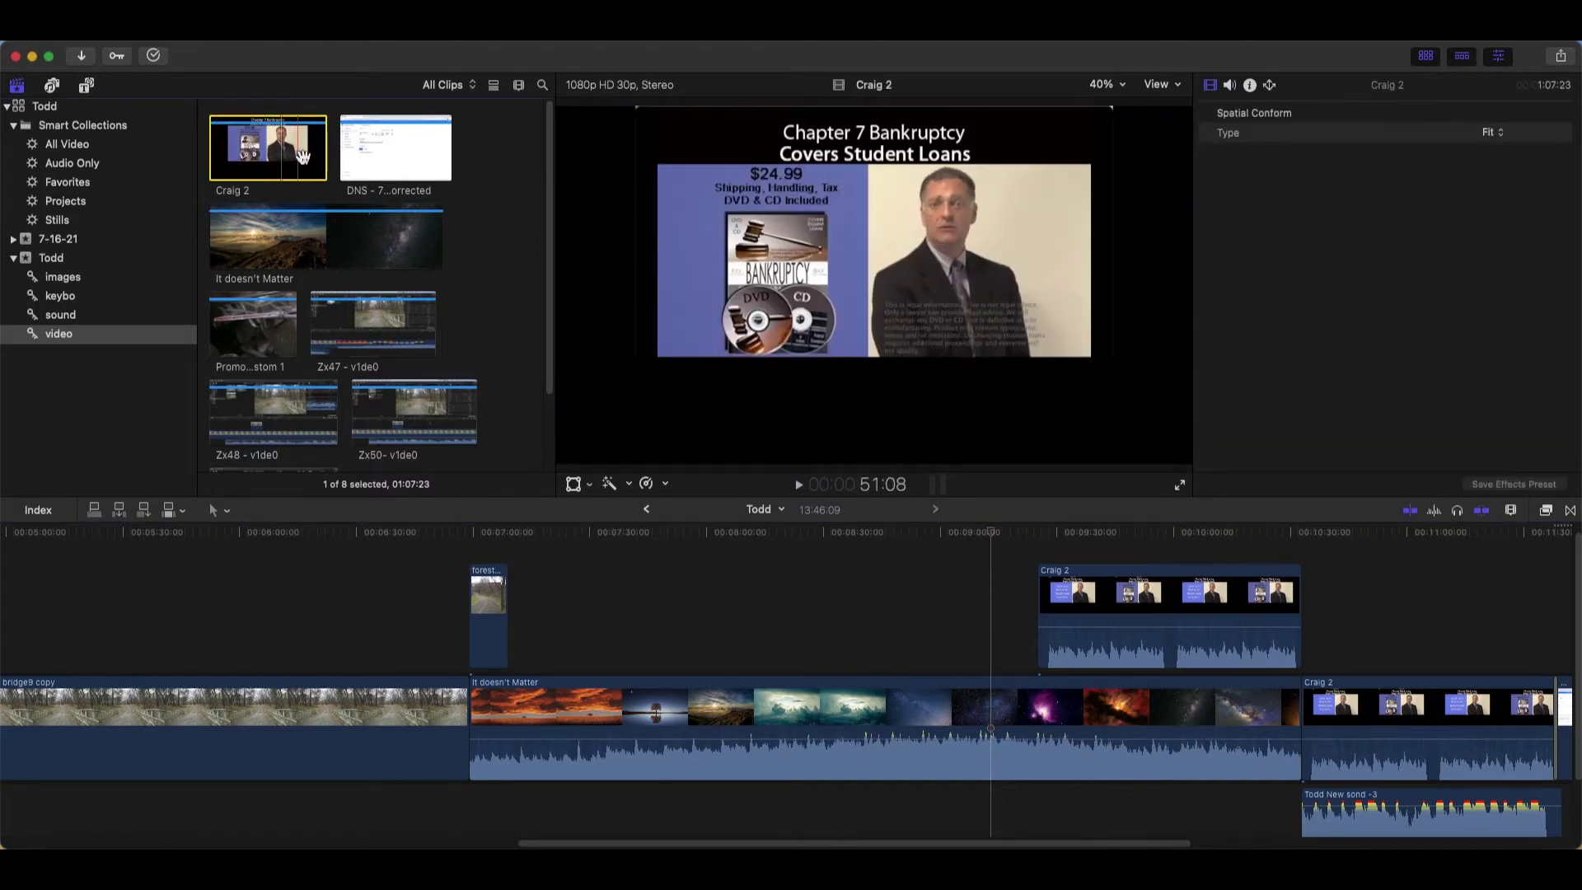
left_click(348, 152)
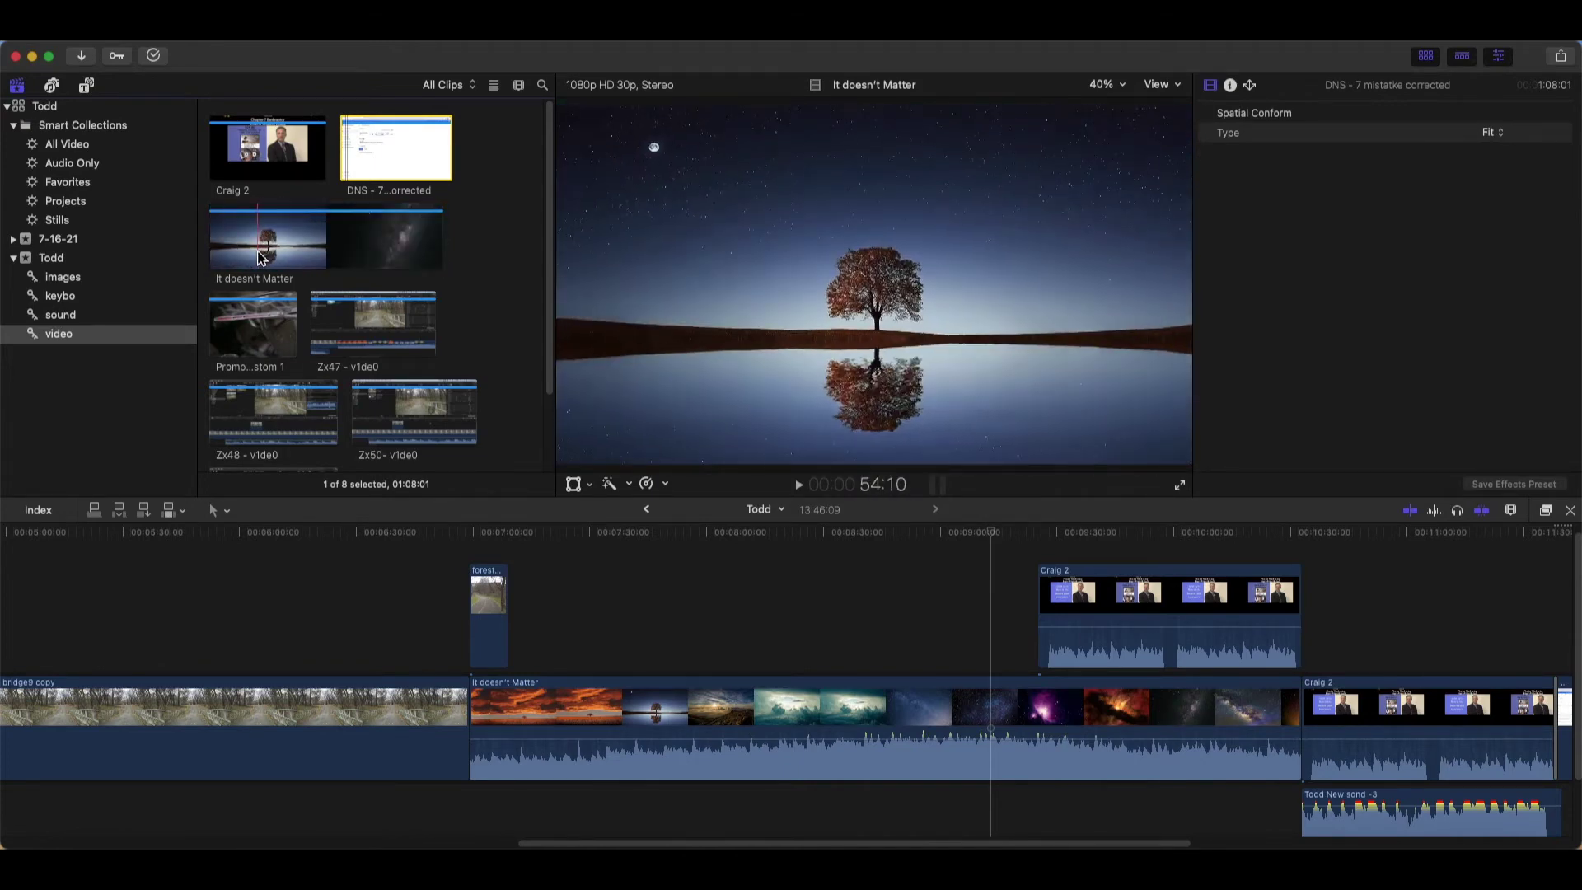
left_click(230, 311)
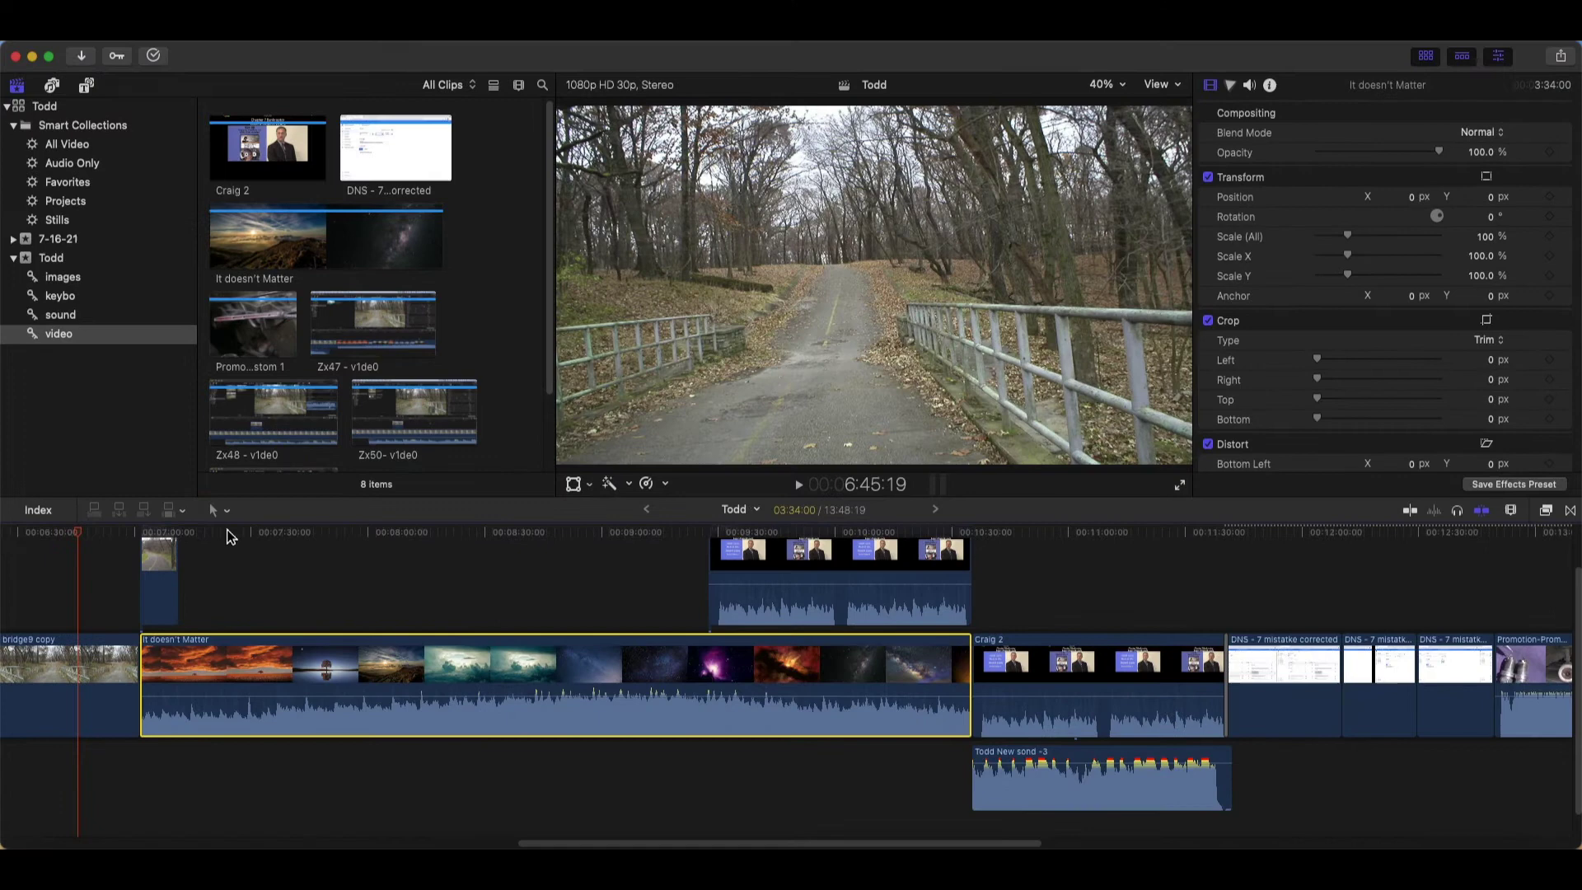
With the Select tool, drag It doesn't Matter's start edge right so bridge9 copy plays longer
left_click(217, 510)
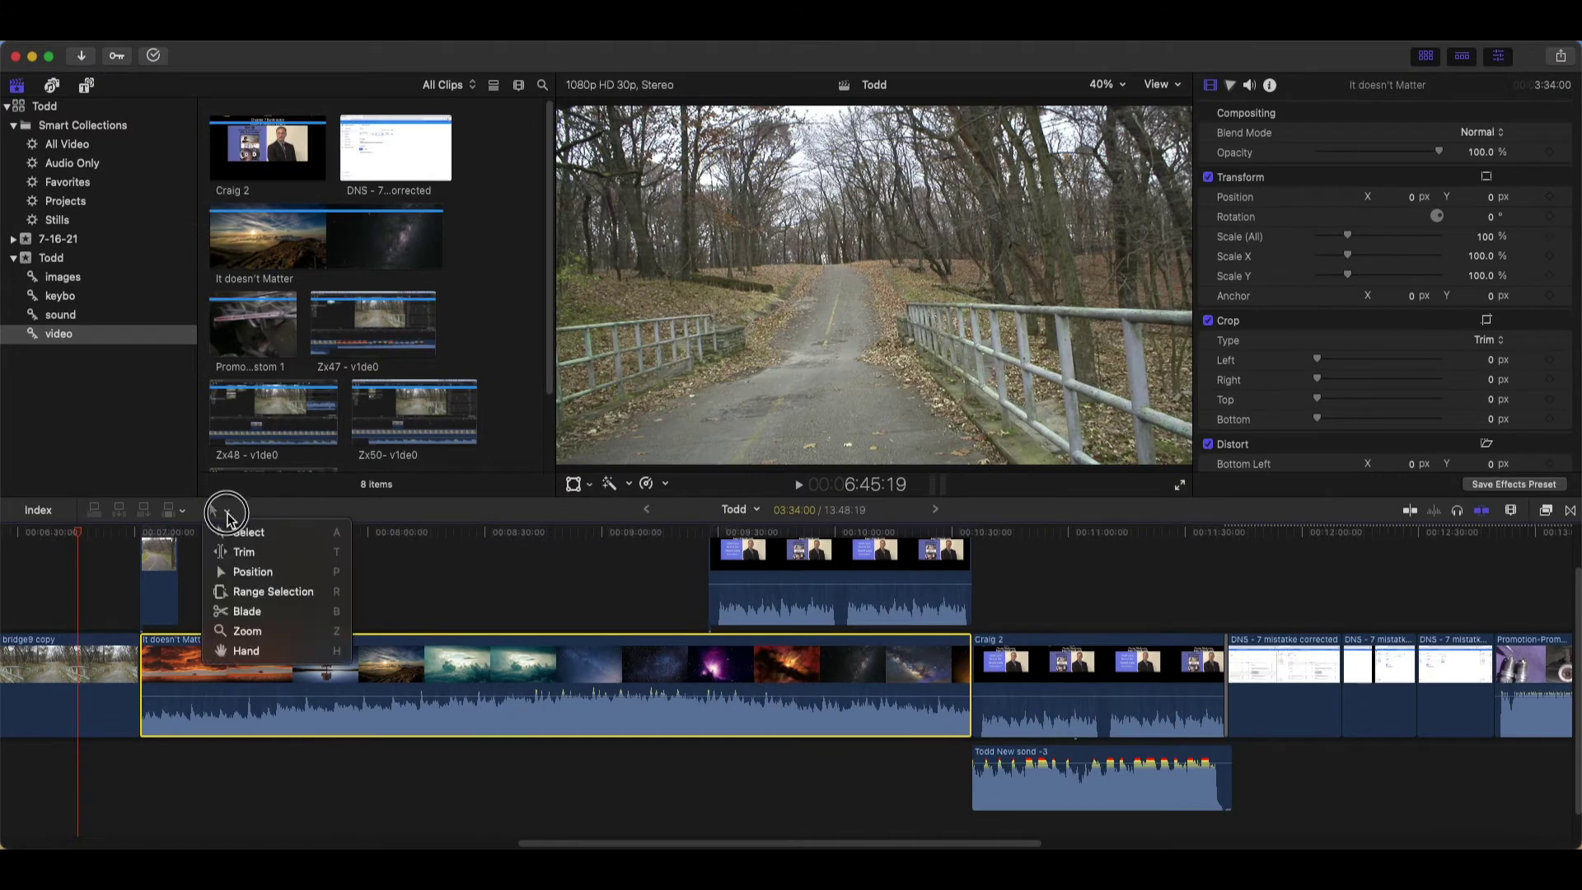
left_click(232, 540)
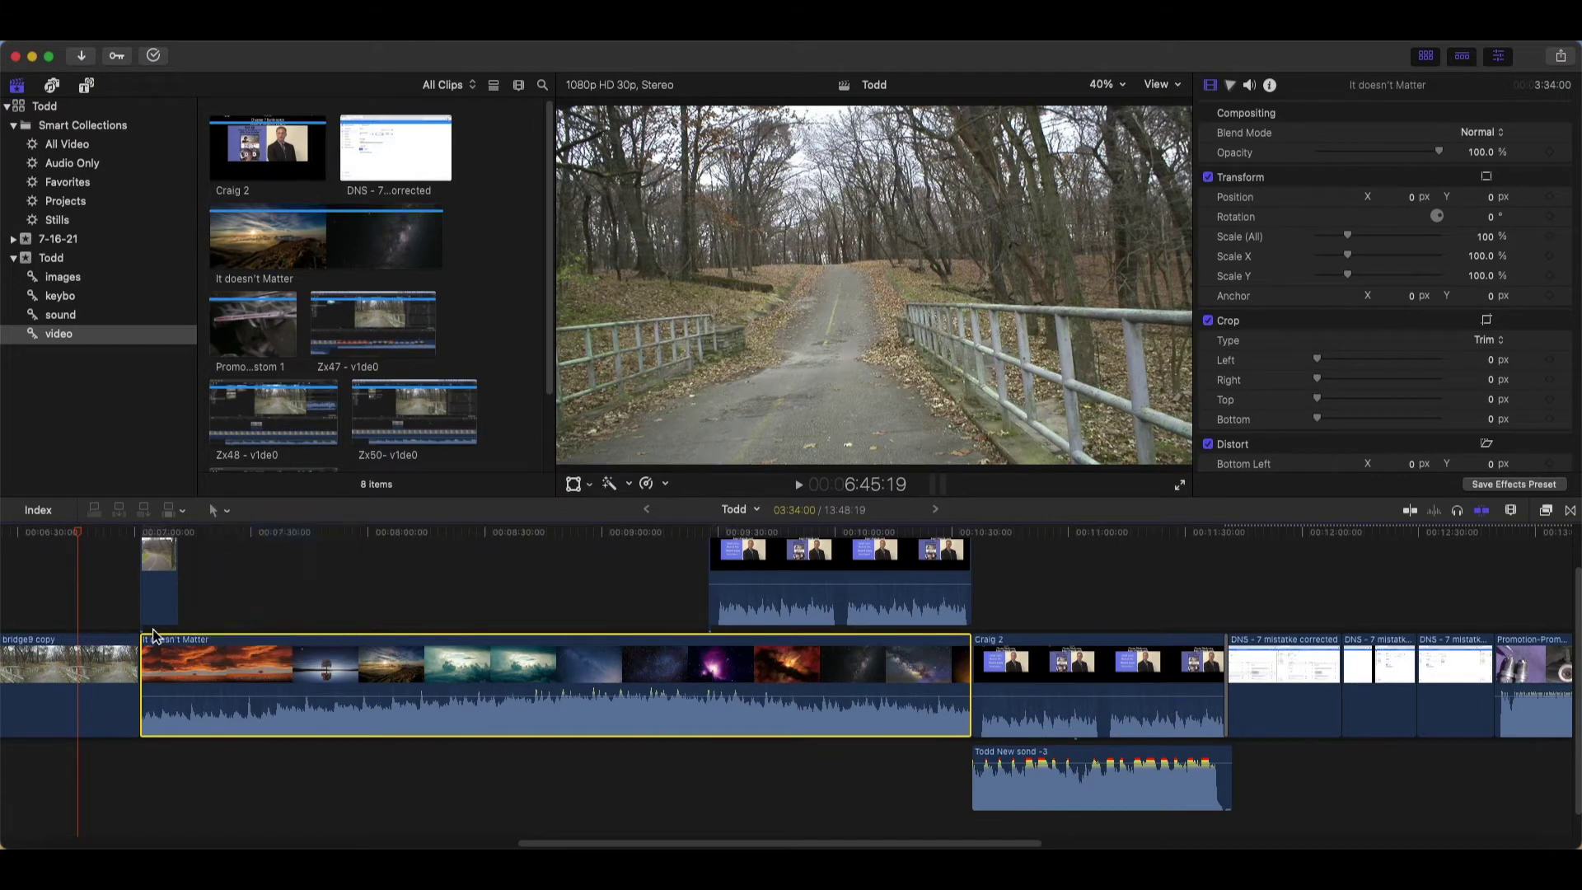
mouse_move(148, 651)
left_mouse_down()
mouse_move(445, 704)
mouse_move(305, 675)
mouse_move(461, 733)
mouse_move(409, 709)
left_mouse_up()
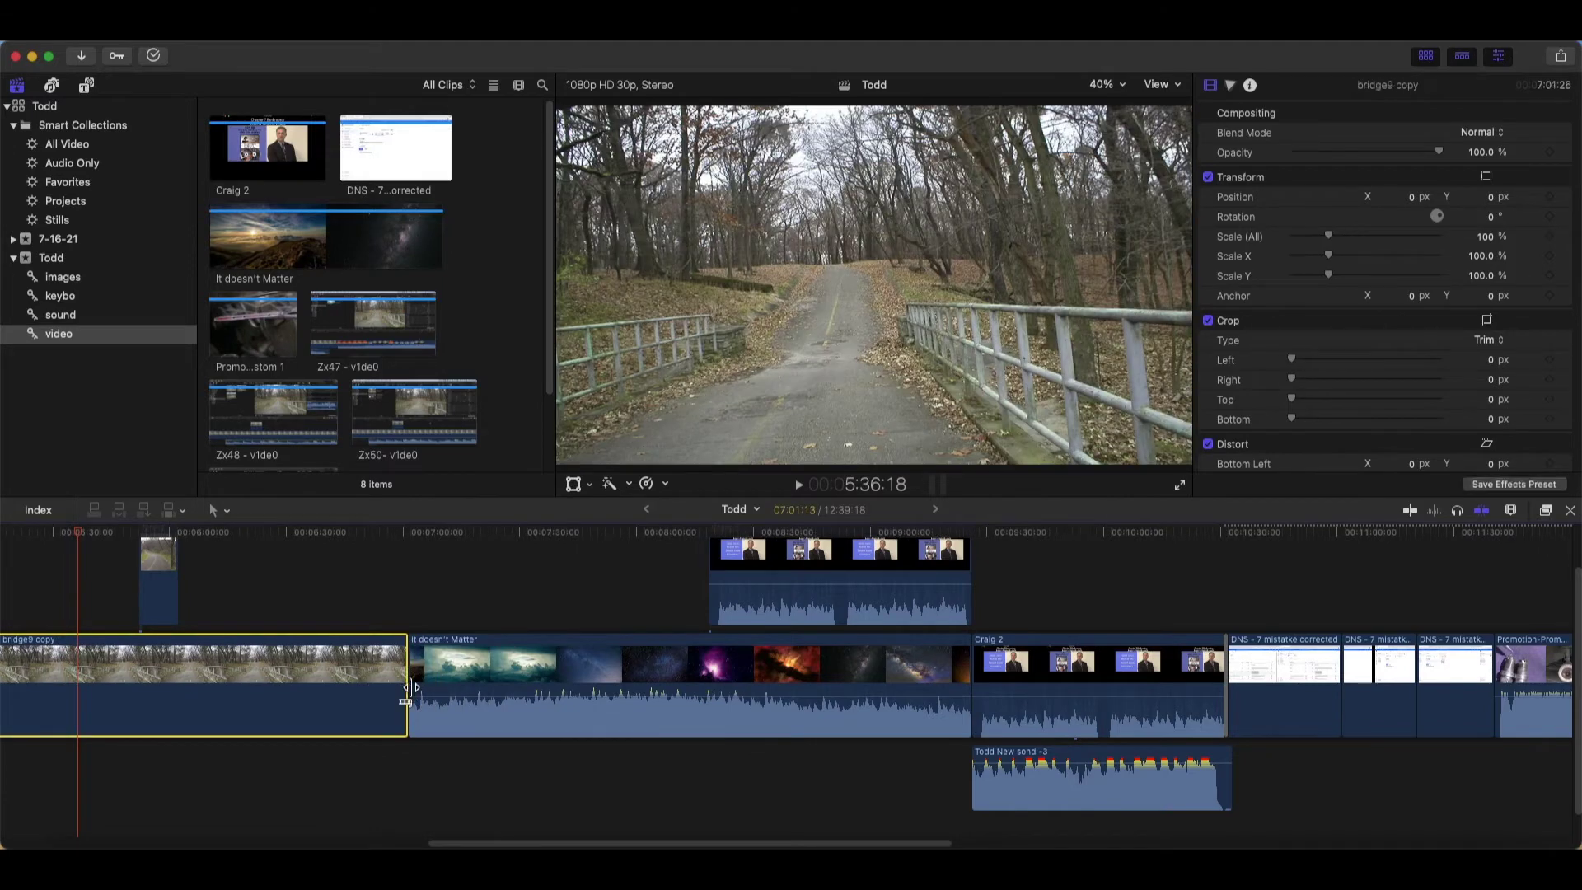
Ripple-trim the end edges of bridge9 copy and It doesn't Matter with the Select tool
left_click_drag(405, 688, 122, 623)
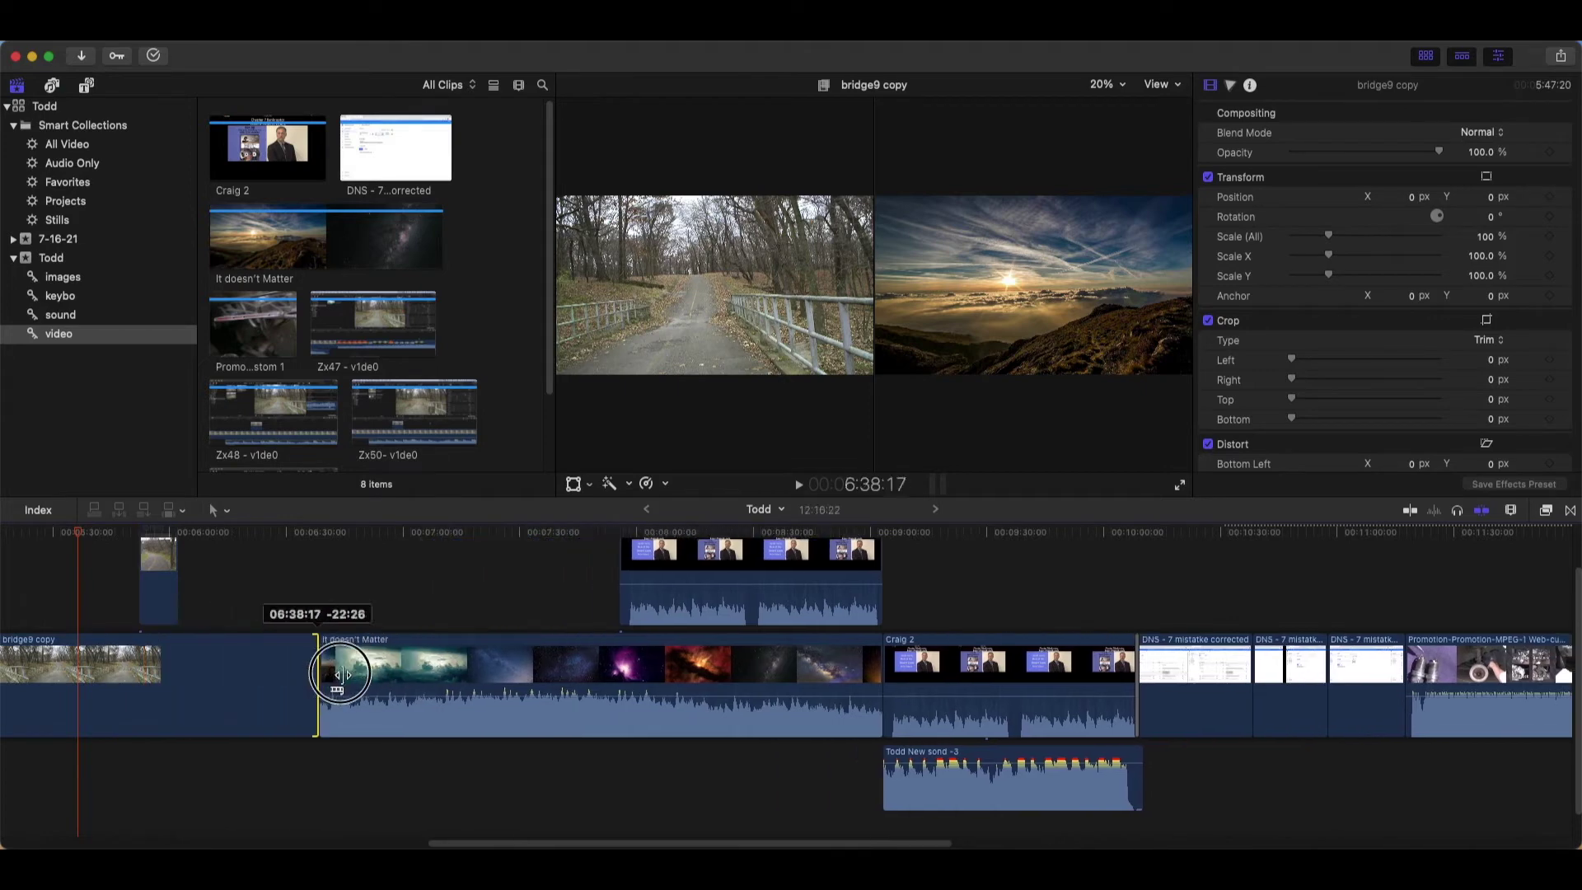
left_click_drag(122, 623, 432, 692)
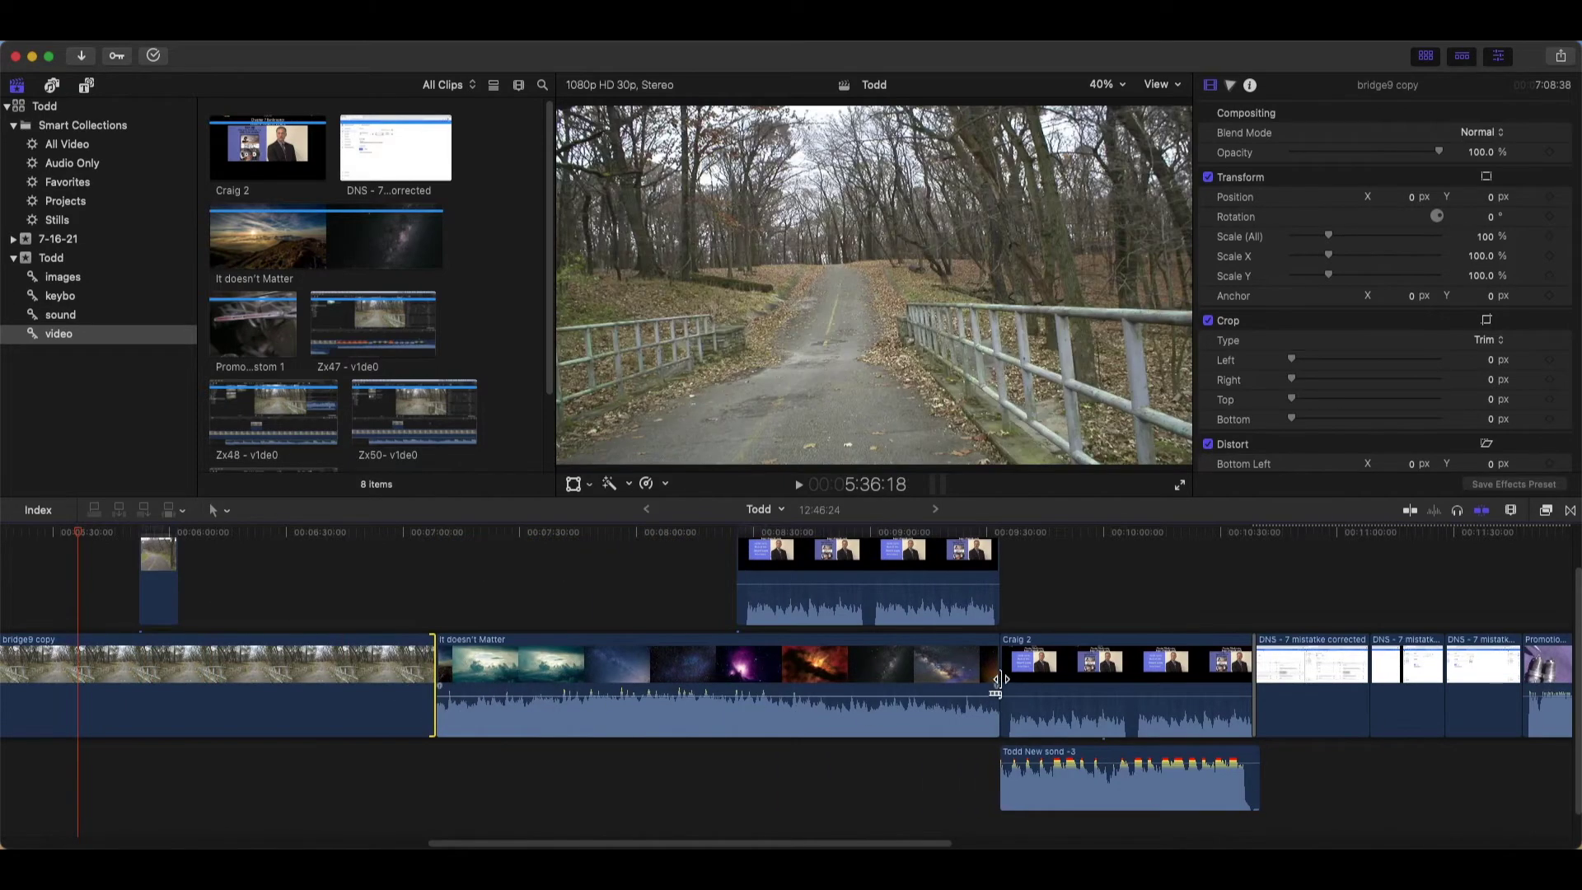
mouse_move(993, 672)
left_mouse_down()
mouse_move(788, 659)
mouse_move(1067, 719)
mouse_move(1230, 692)
left_mouse_up()
left_click(1081, 675)
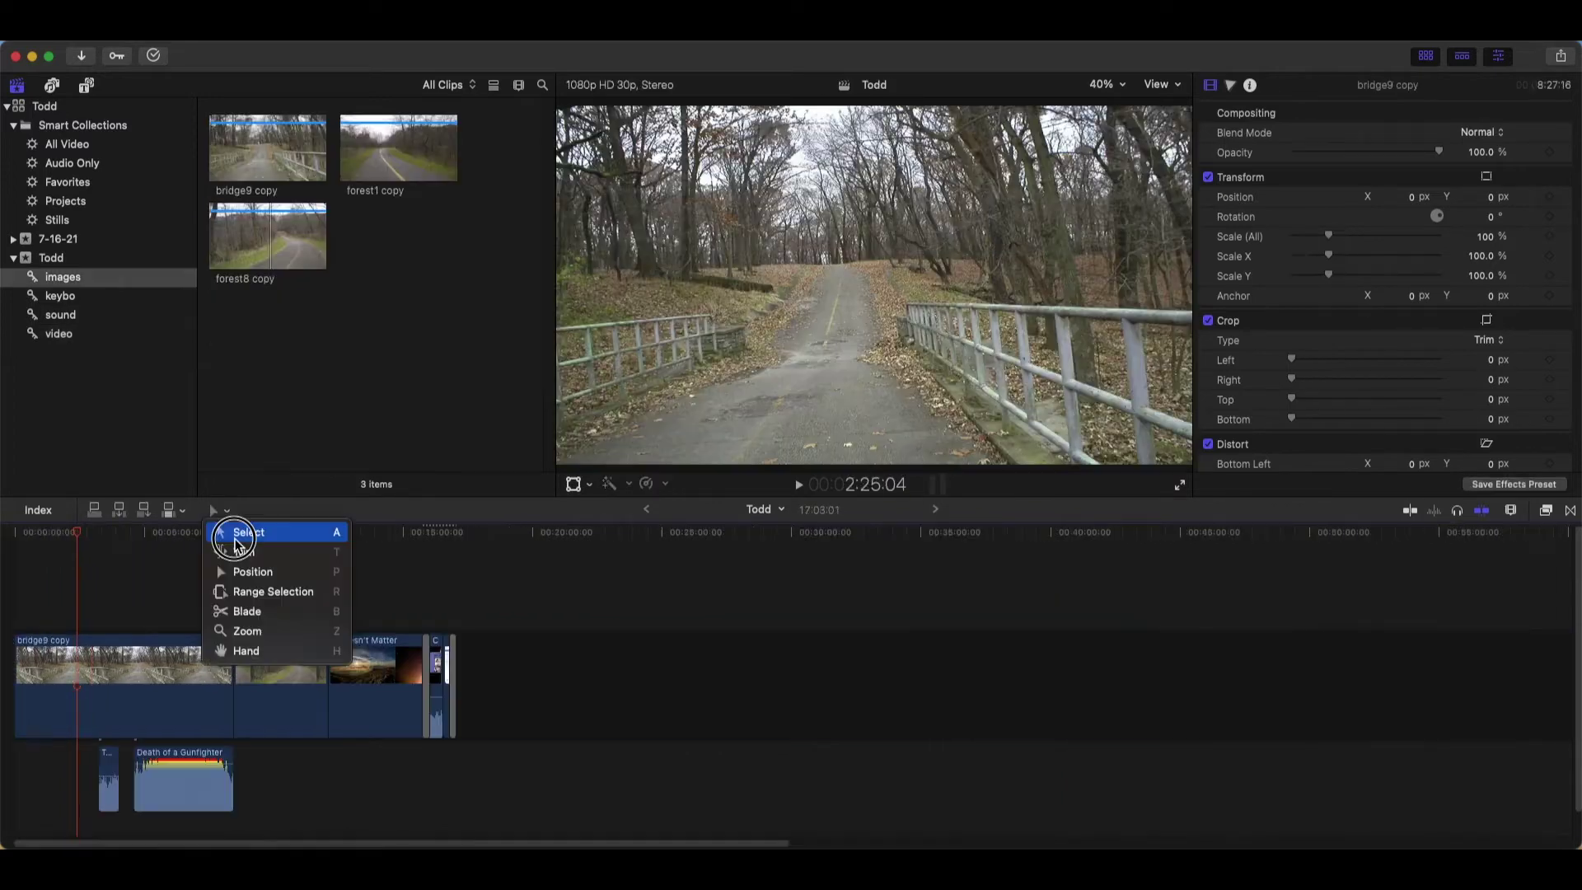
left_click(235, 537)
Extend forest8 copy's end edge to the right and trim its start edge later
left_click(259, 660)
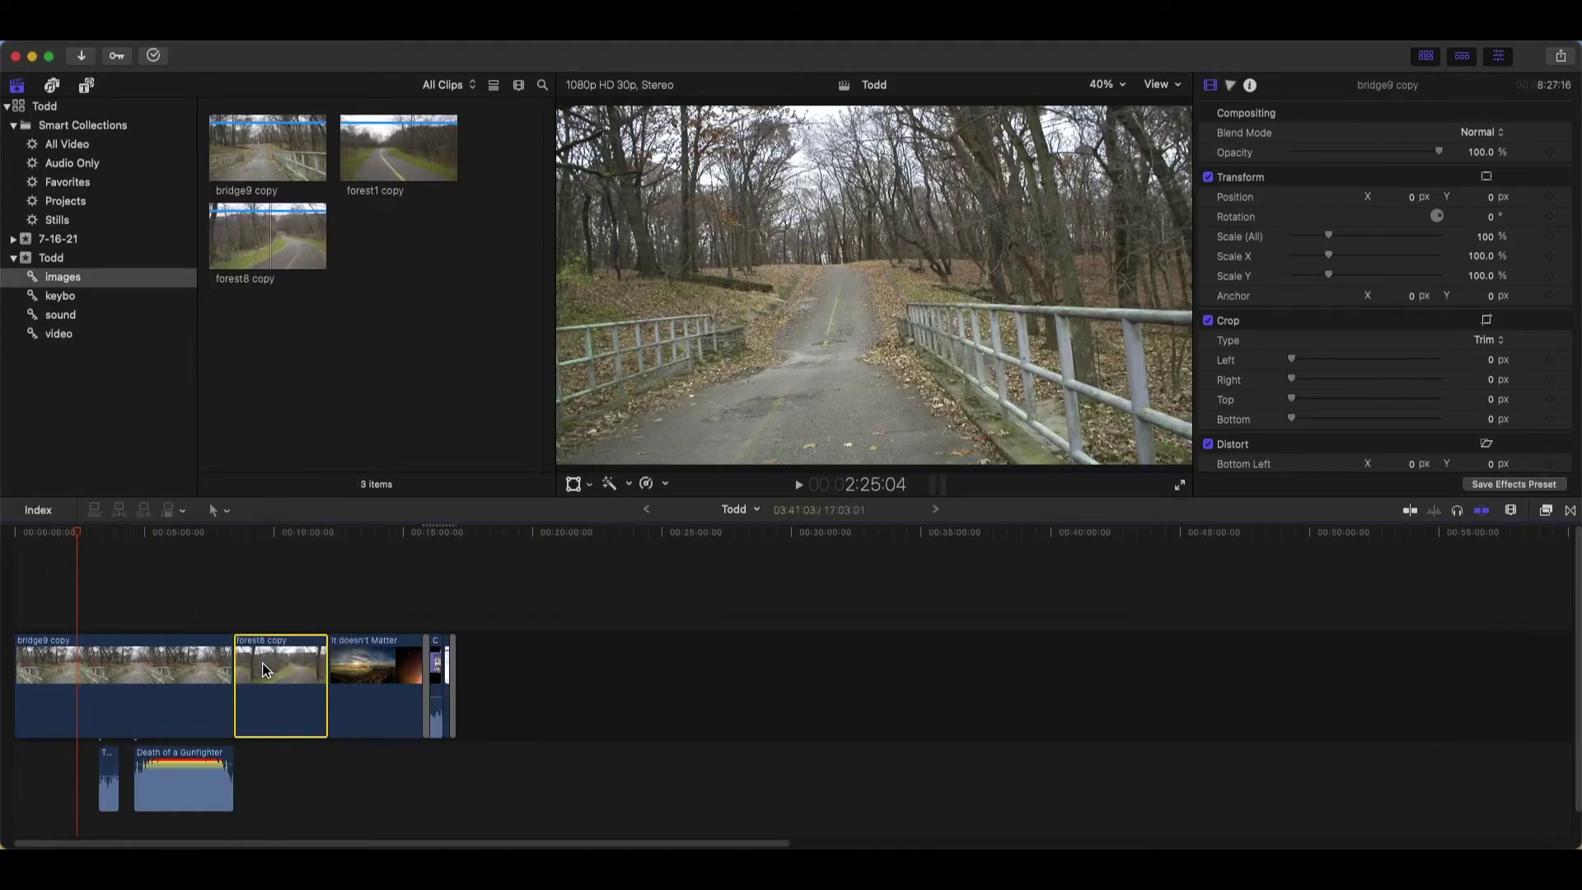
mouse_move(326, 667)
left_mouse_down()
mouse_move(825, 735)
mouse_move(435, 679)
mouse_move(651, 679)
left_mouse_up()
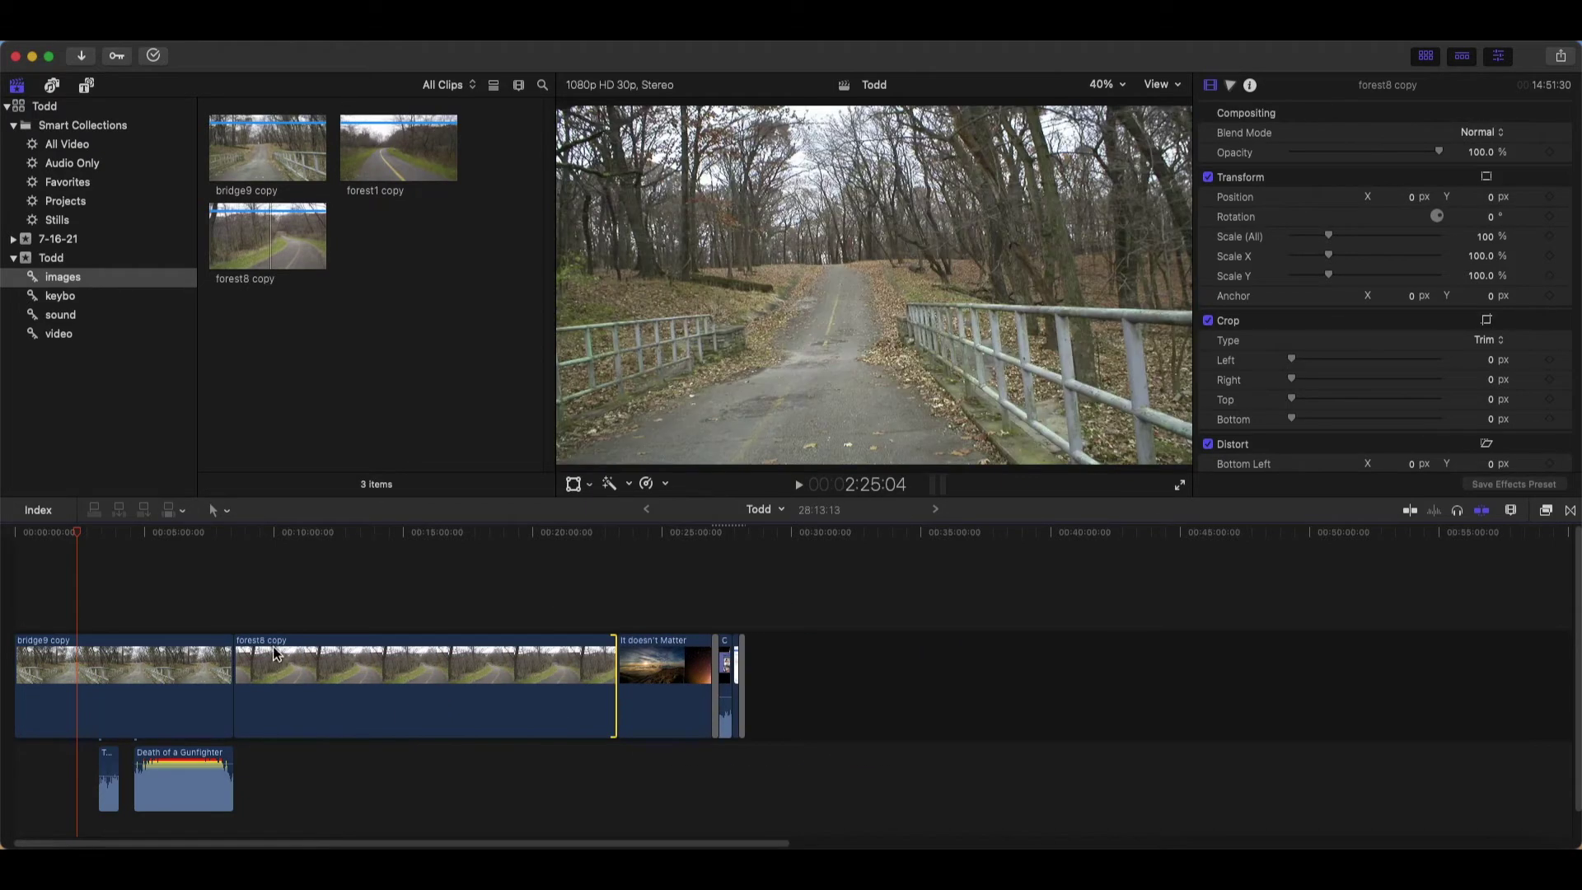
left_click(238, 663)
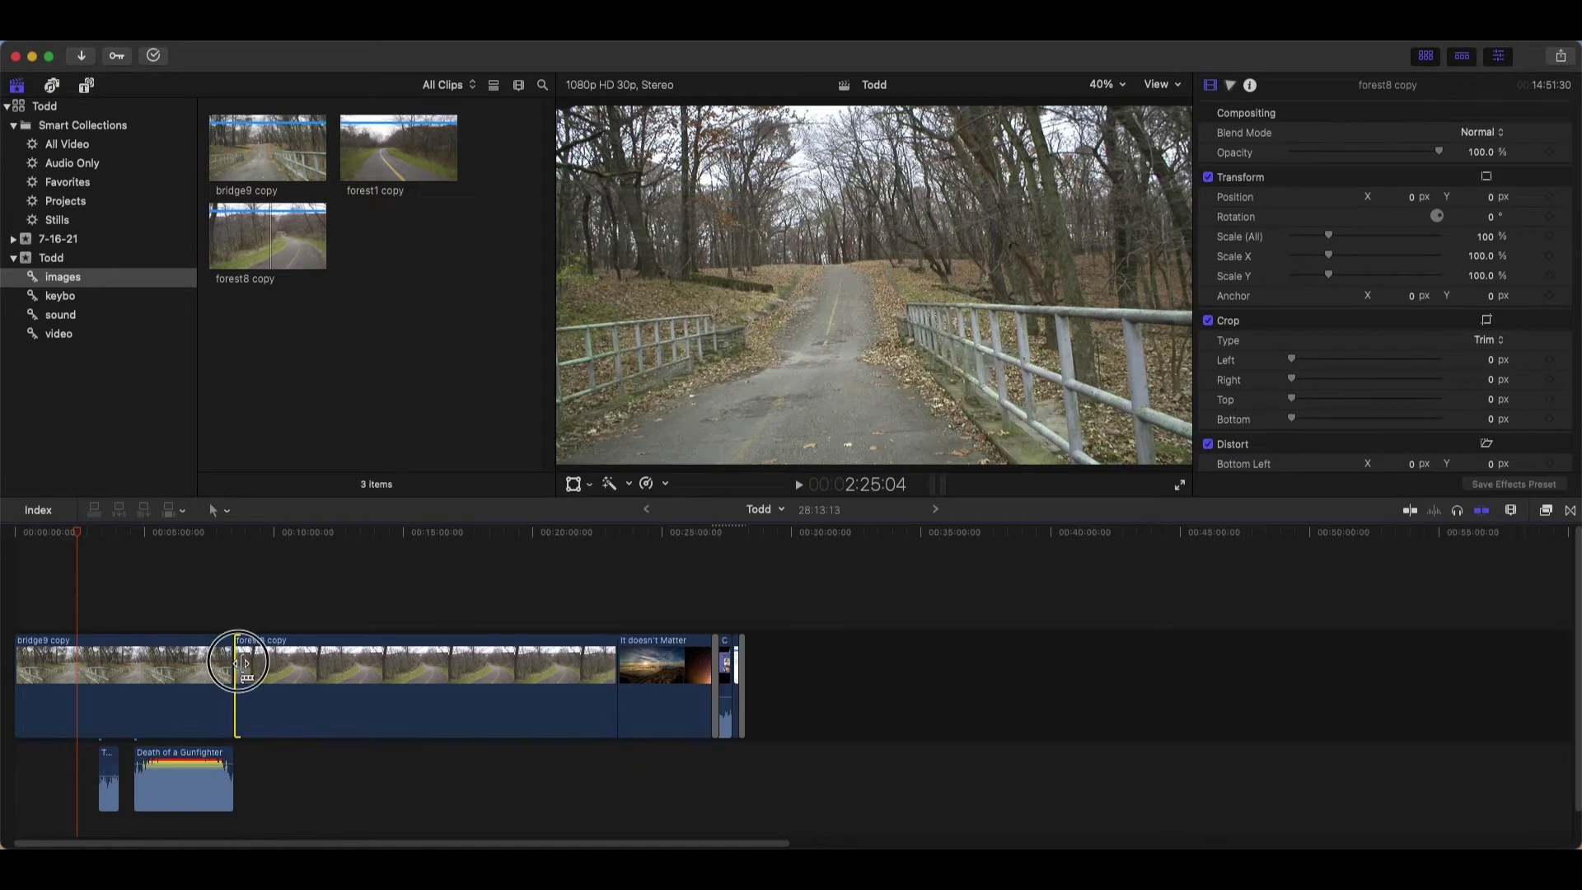
mouse_move(238, 663)
left_mouse_down()
mouse_move(474, 703)
mouse_move(327, 665)
mouse_move(348, 657)
left_mouse_up()
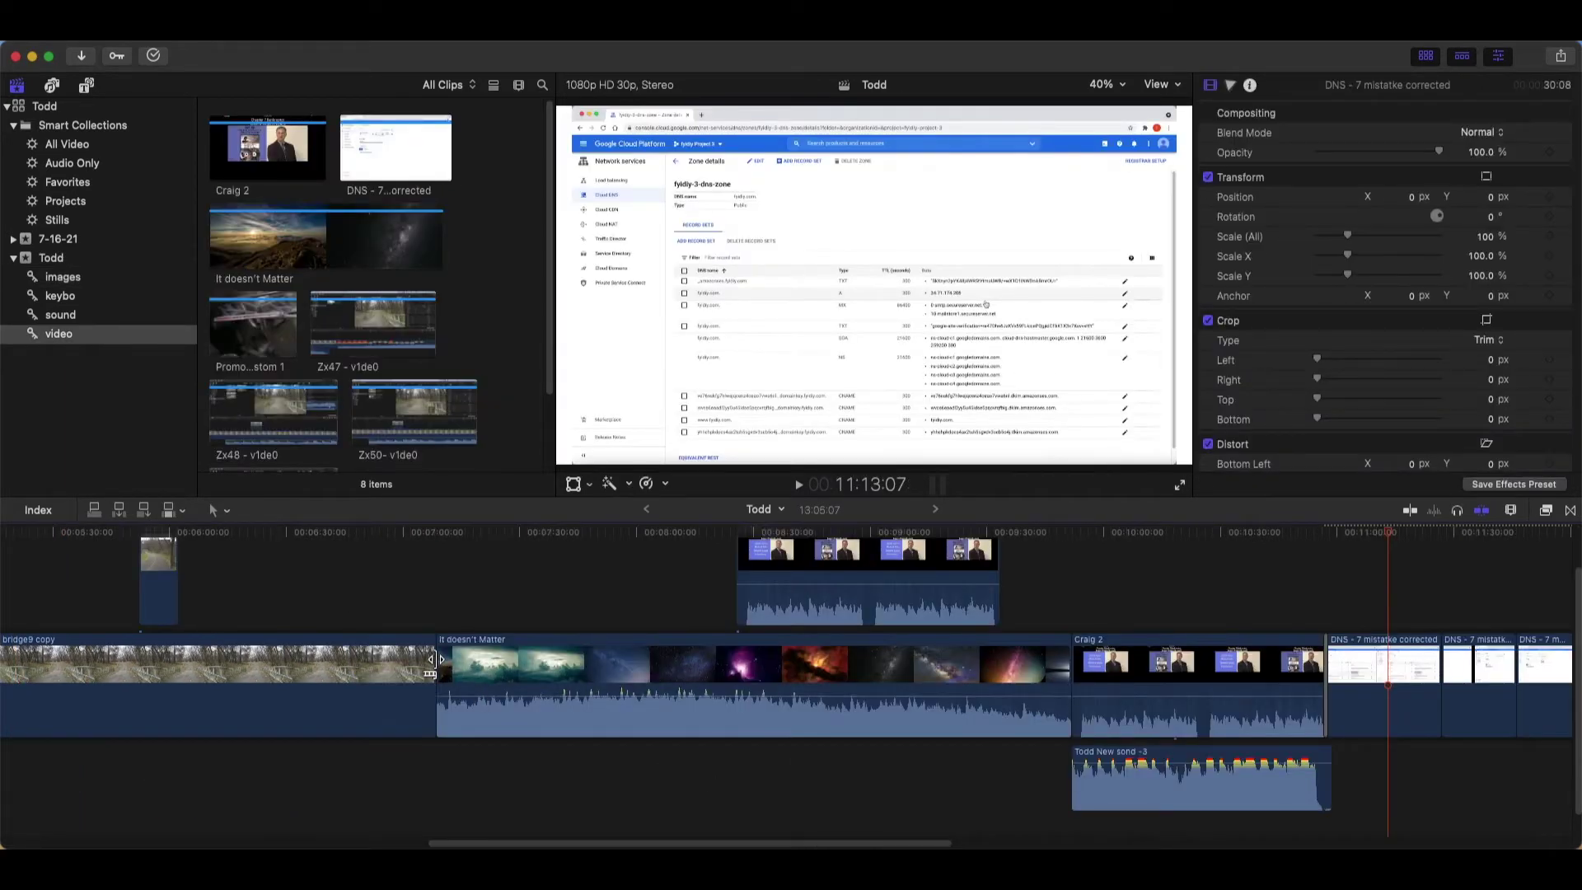
Undo accidentally moving bridge9 copy out of the storyline
left_click(432, 659)
left_click_drag(437, 660, 760, 699)
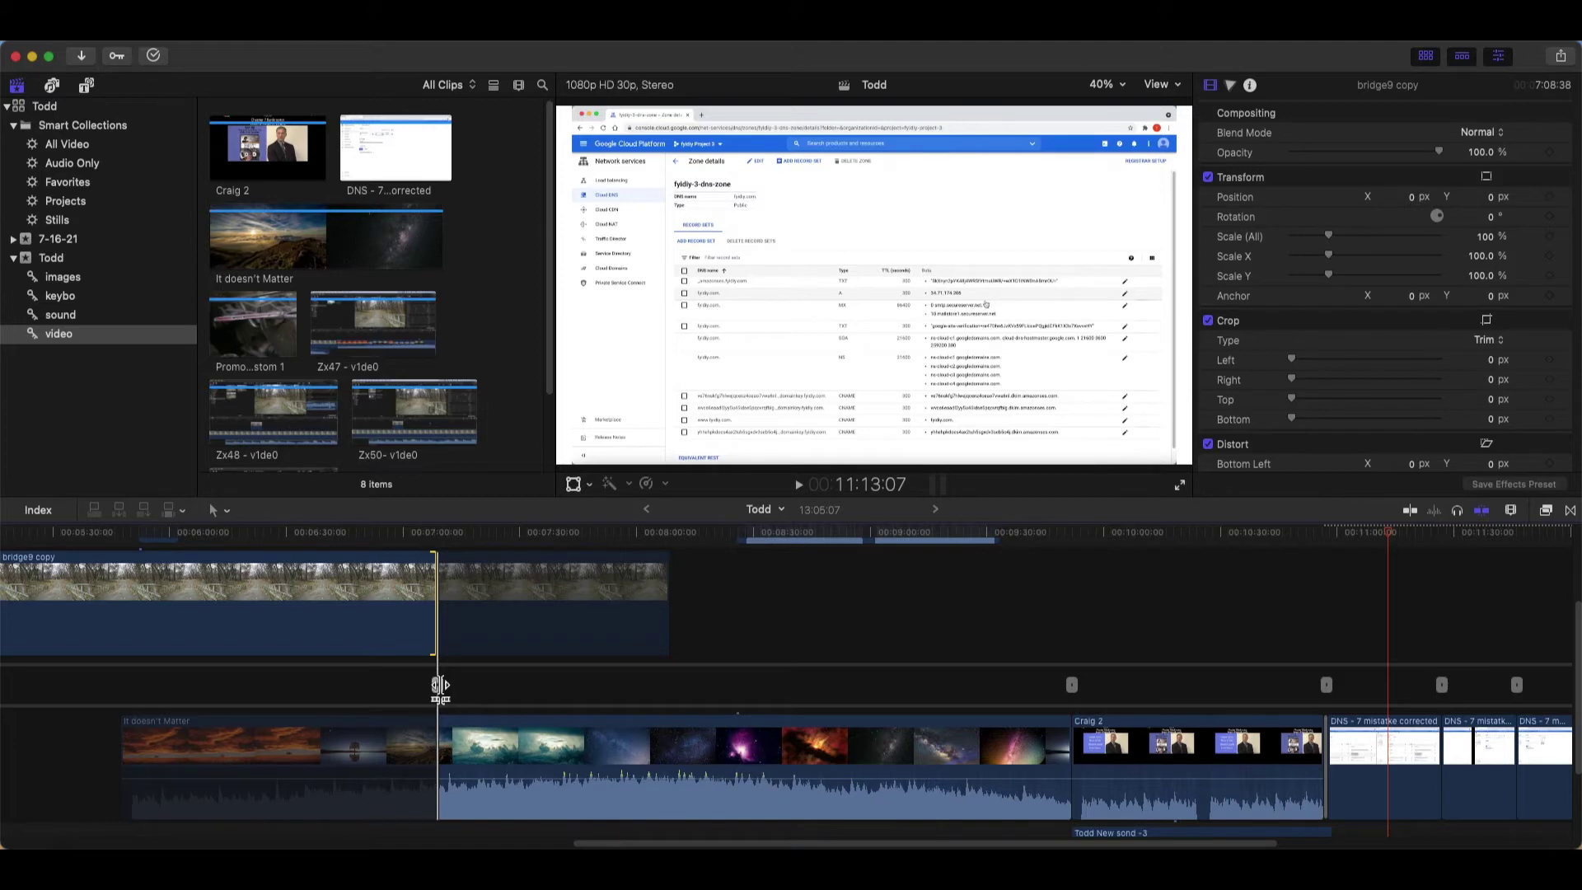
key("super+z")
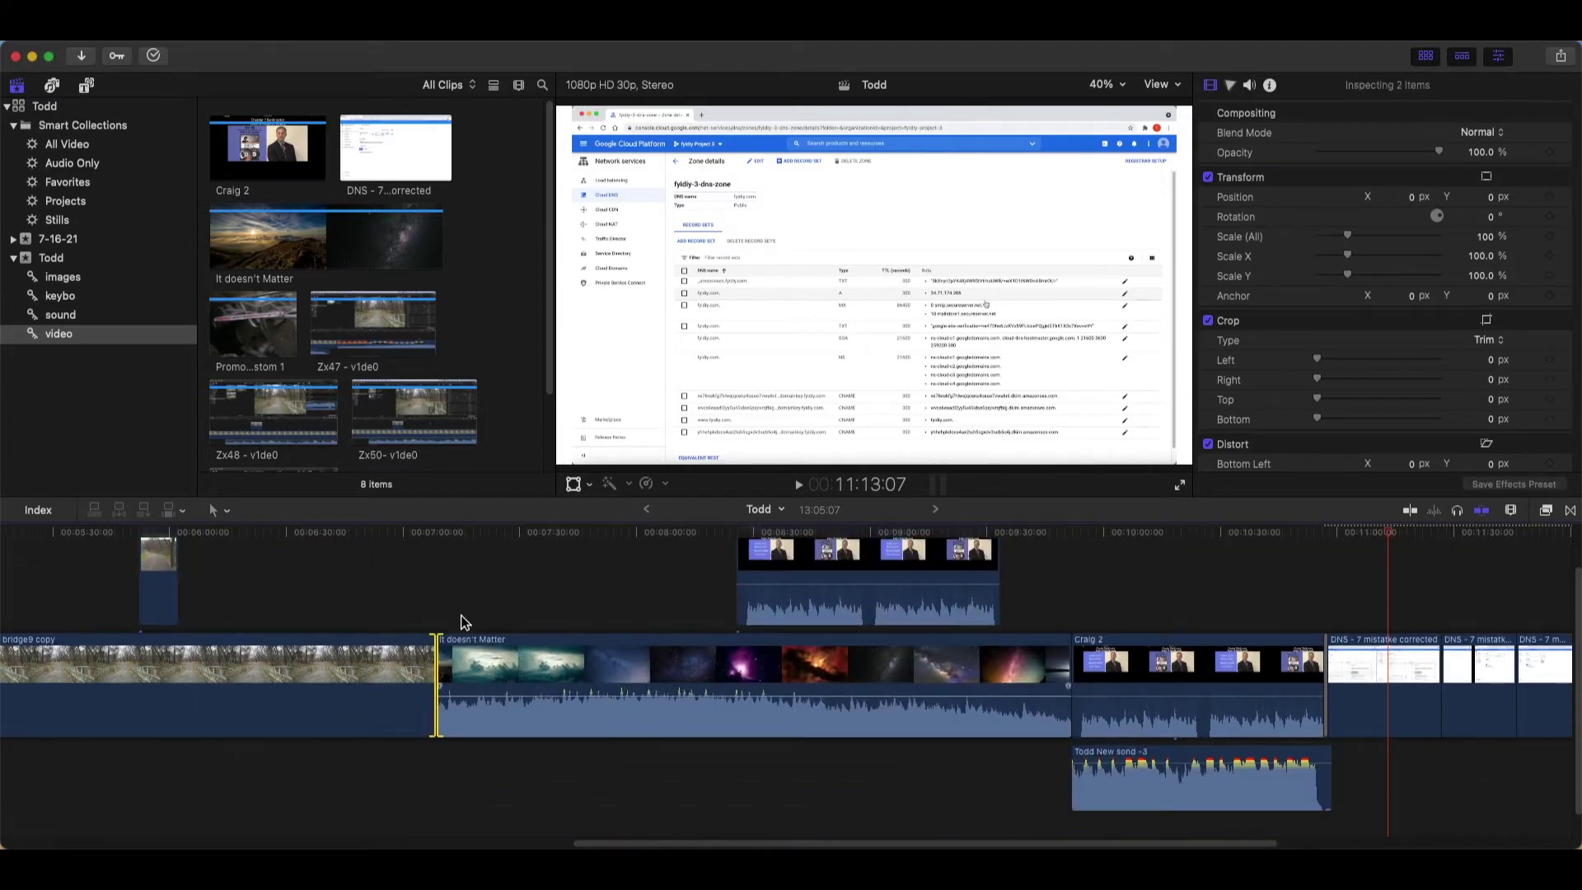
With the Trim tool, roll the bridge9 copy / It doesn't Matter cut later and adjust the Craig 2 cut
left_click(377, 588)
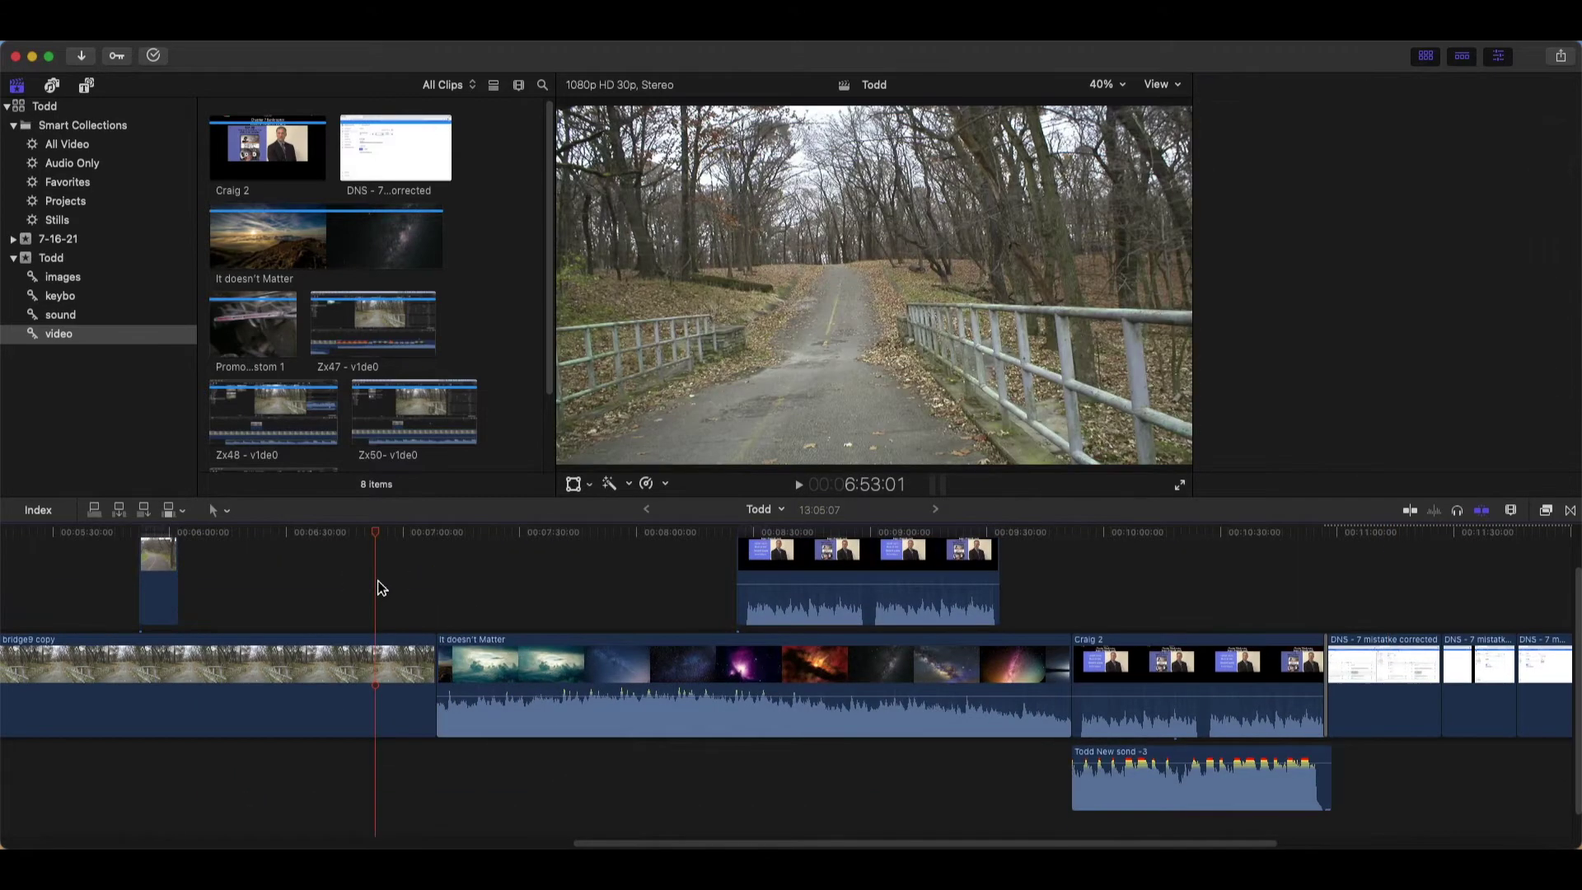
left_click(418, 591)
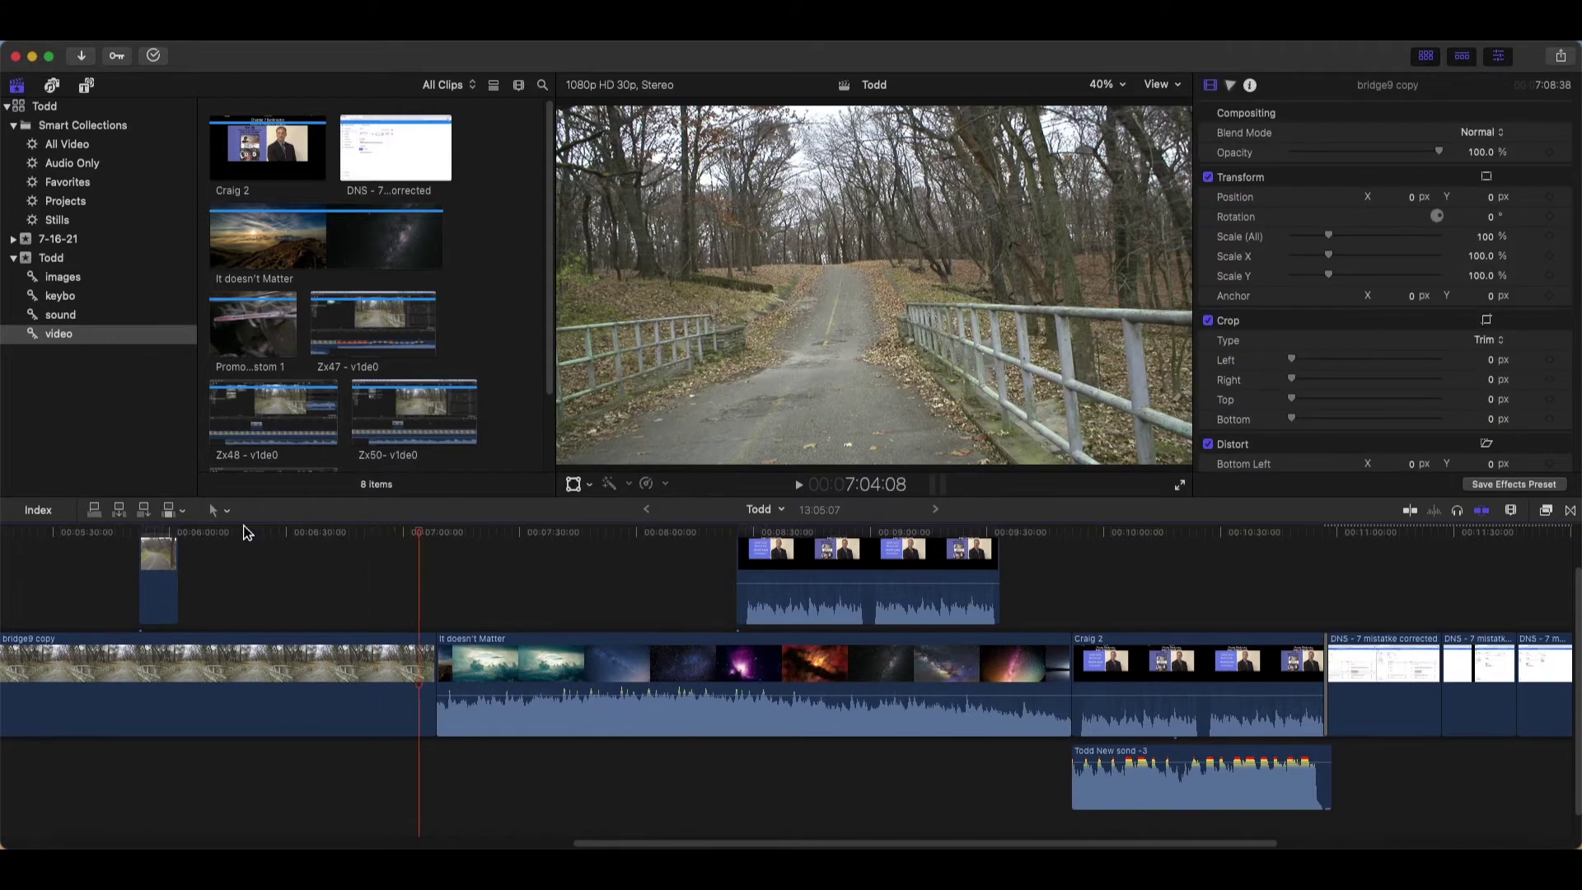
left_click(227, 512)
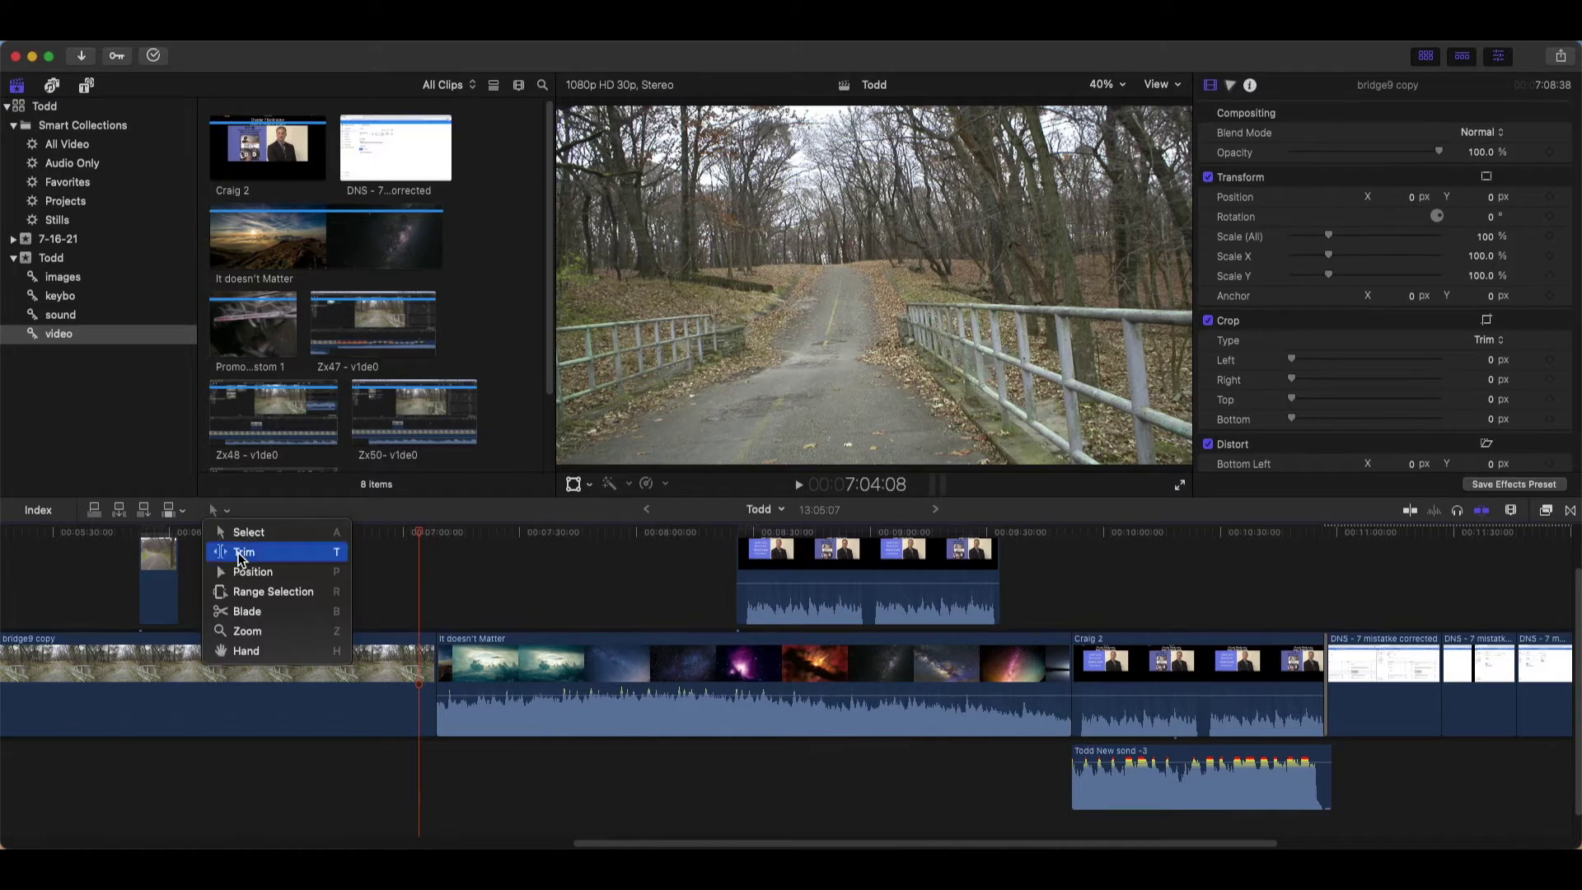
left_click(240, 552)
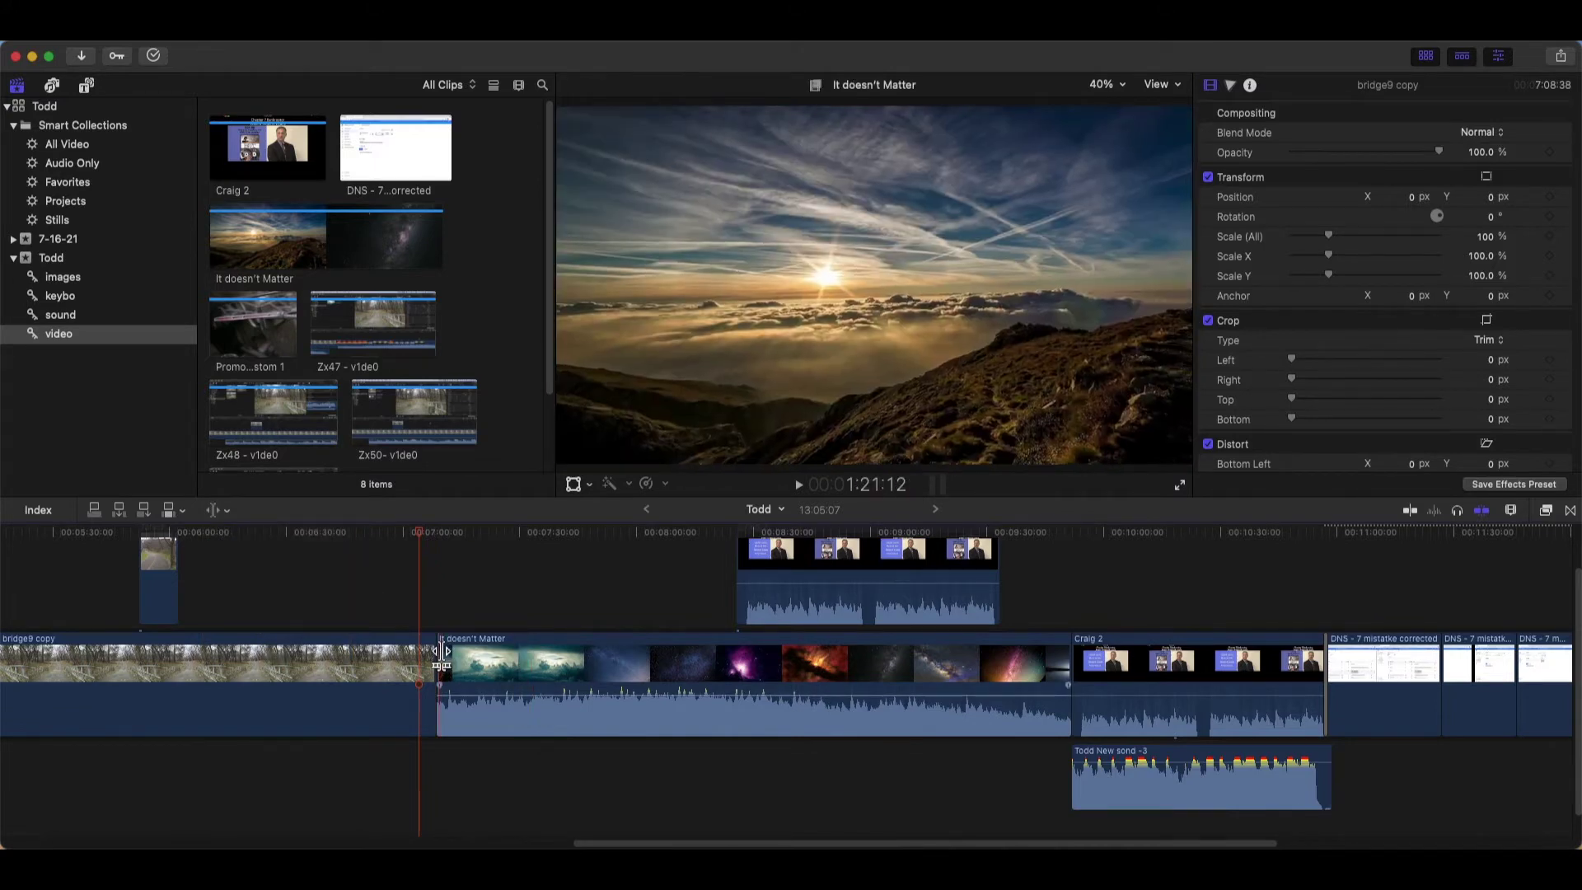
left_click(440, 652)
mouse_move(438, 653)
left_mouse_down()
mouse_move(878, 708)
mouse_move(190, 620)
mouse_move(514, 659)
left_mouse_up()
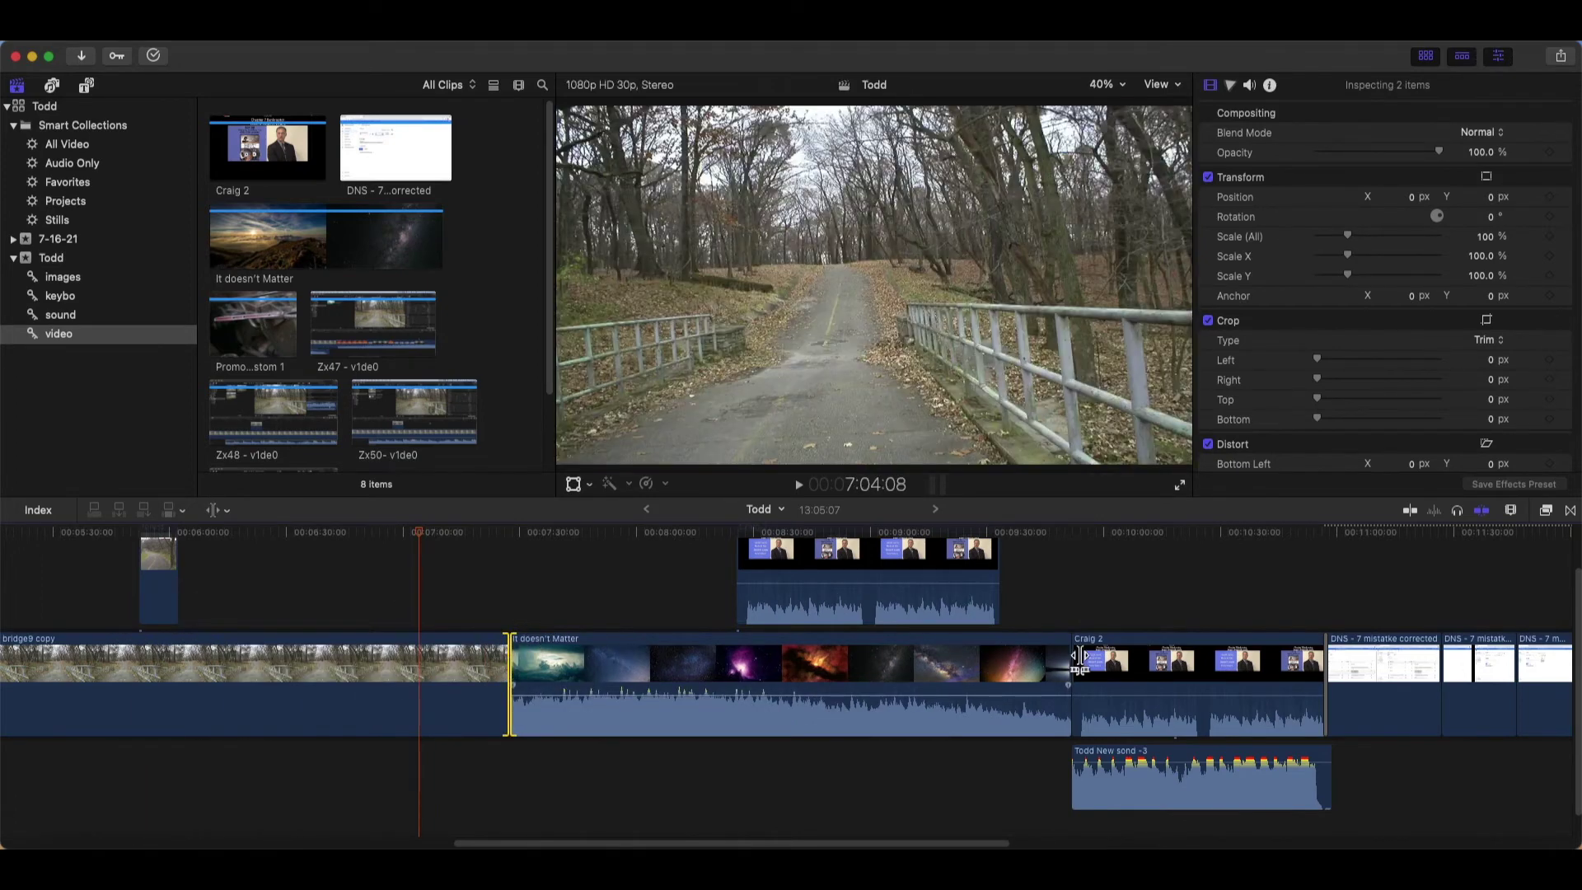
mouse_move(1073, 659)
left_mouse_down()
mouse_move(1202, 664)
mouse_move(1018, 682)
mouse_move(1112, 662)
mouse_move(1071, 663)
left_mouse_up()
With the Position tool, shorten bridge9 copy and trim both ends of It doesn't Matter, leaving gaps
left_click(215, 509)
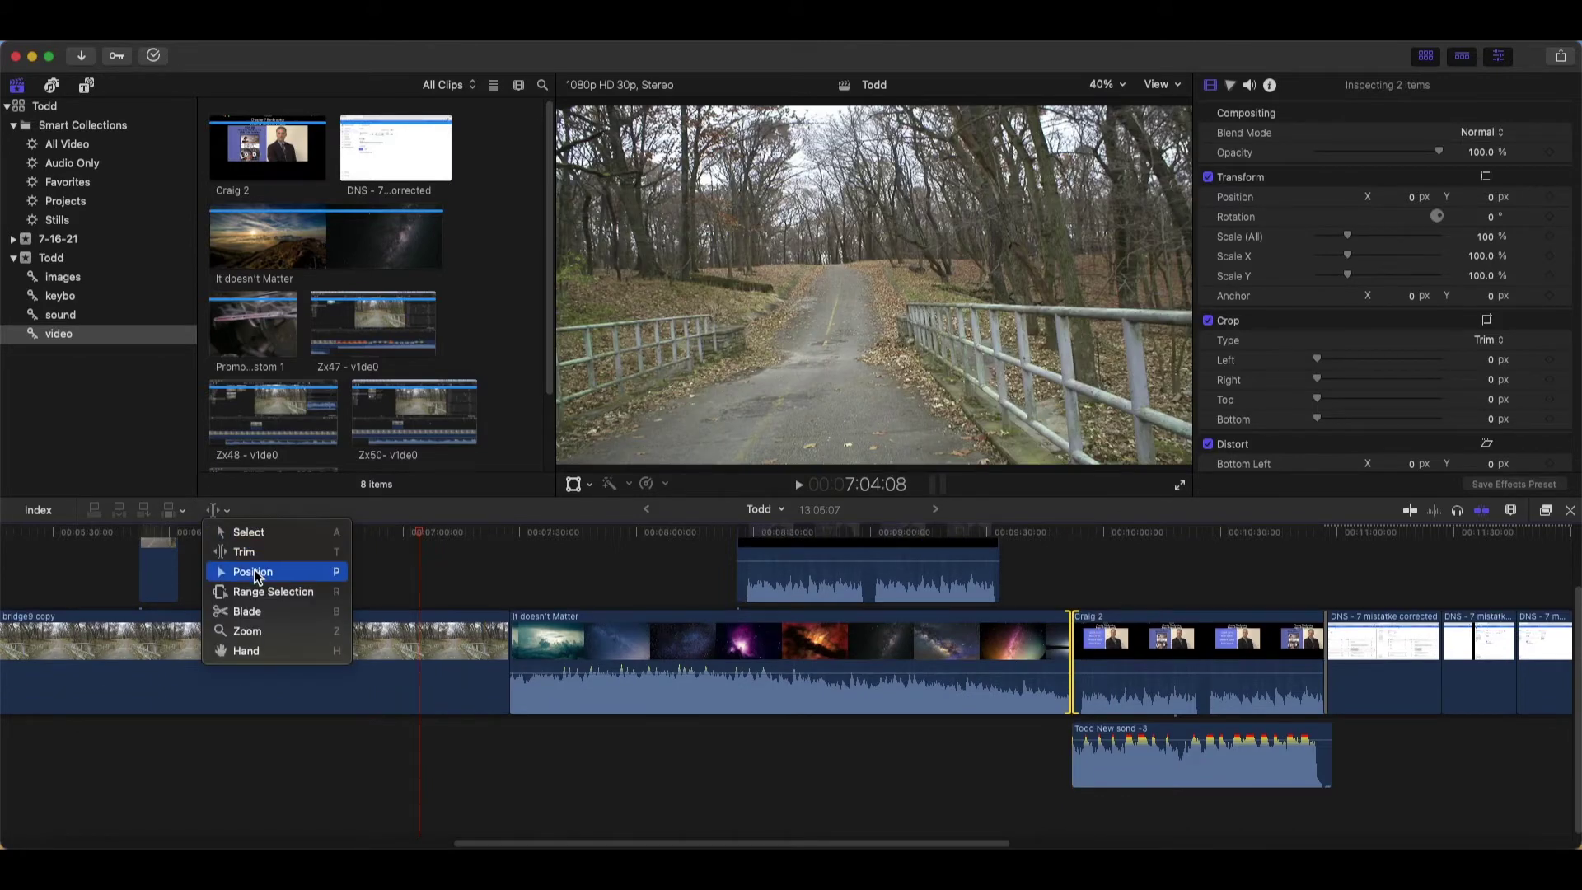
left_click(255, 572)
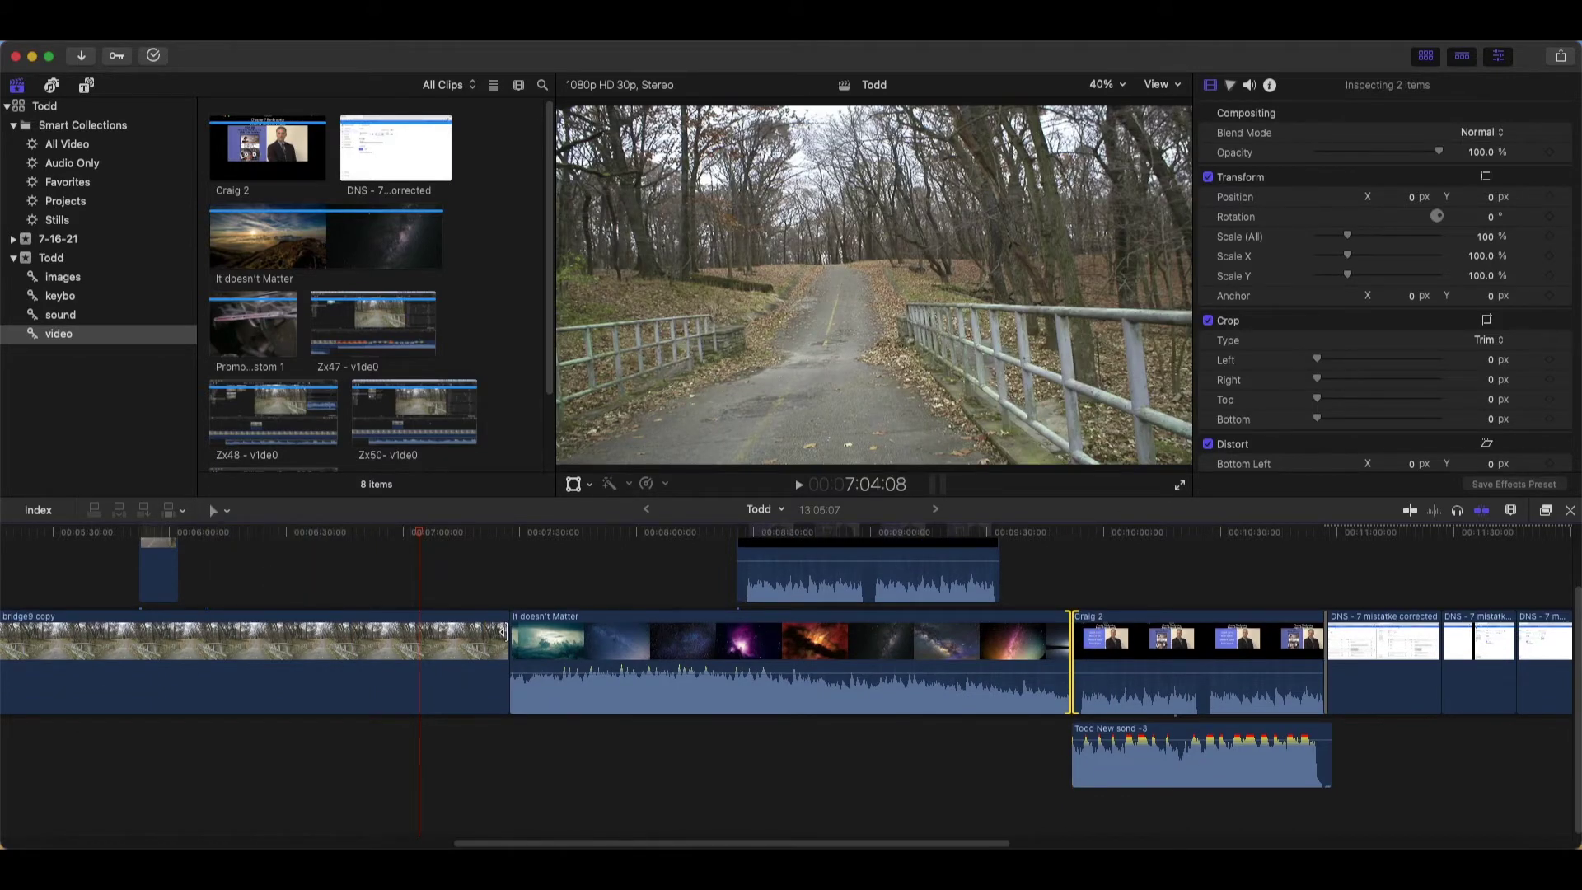
left_click_drag(503, 632, 373, 639)
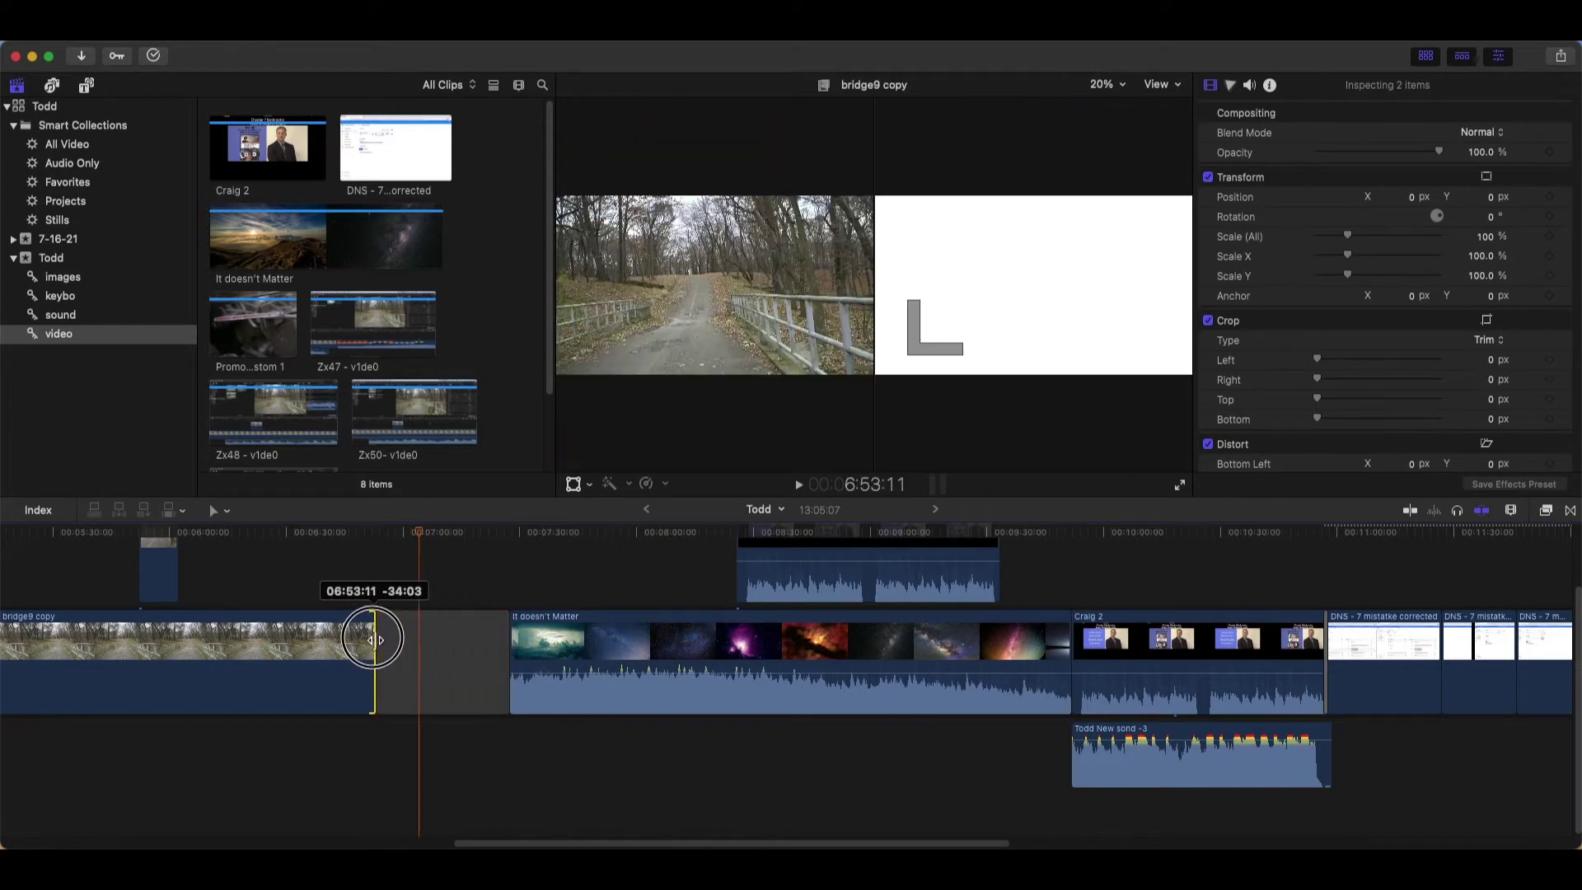
left_click(487, 590)
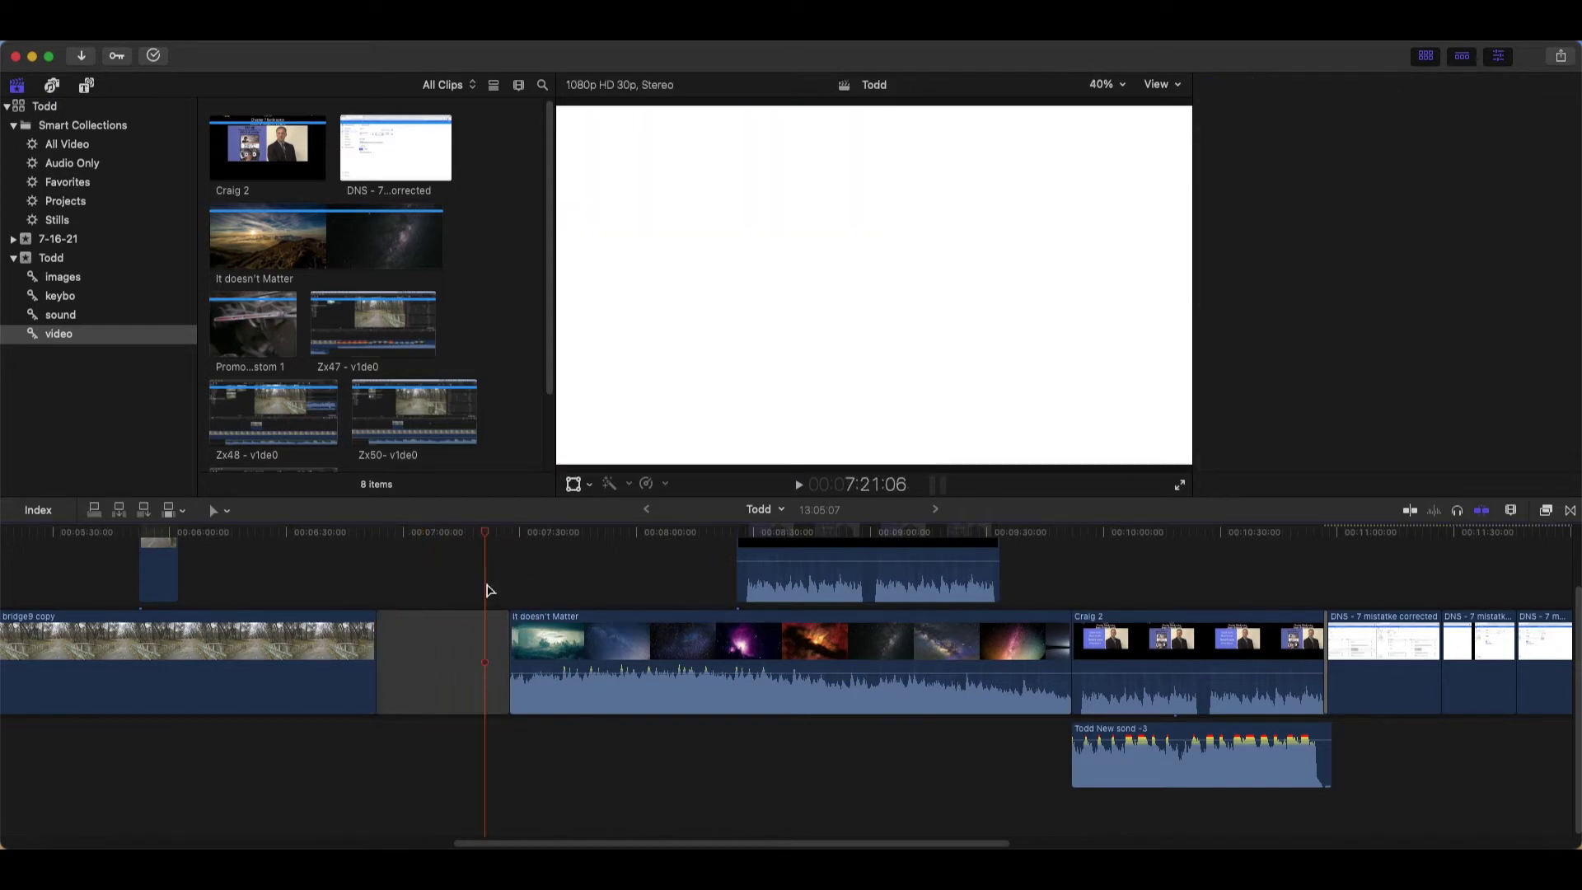
left_click_drag(517, 639, 607, 647)
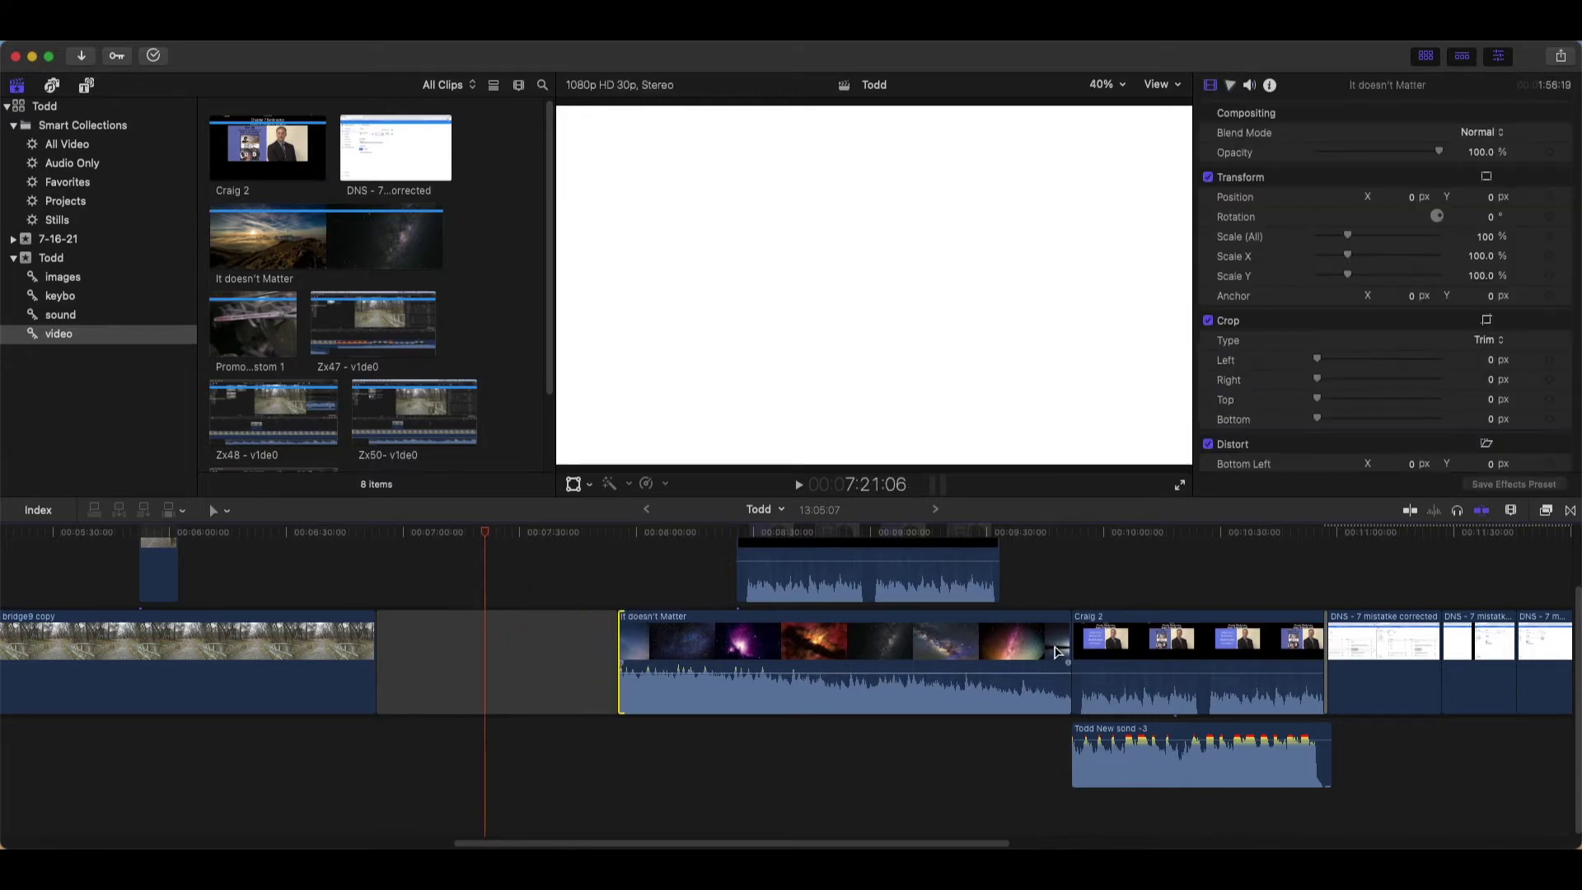
left_click_drag(1068, 640, 846, 645)
Trim and restore Craig 2's start, then extend It doesn't Matter and bridge9 copy back out
left_click_drag(1073, 652, 1183, 641)
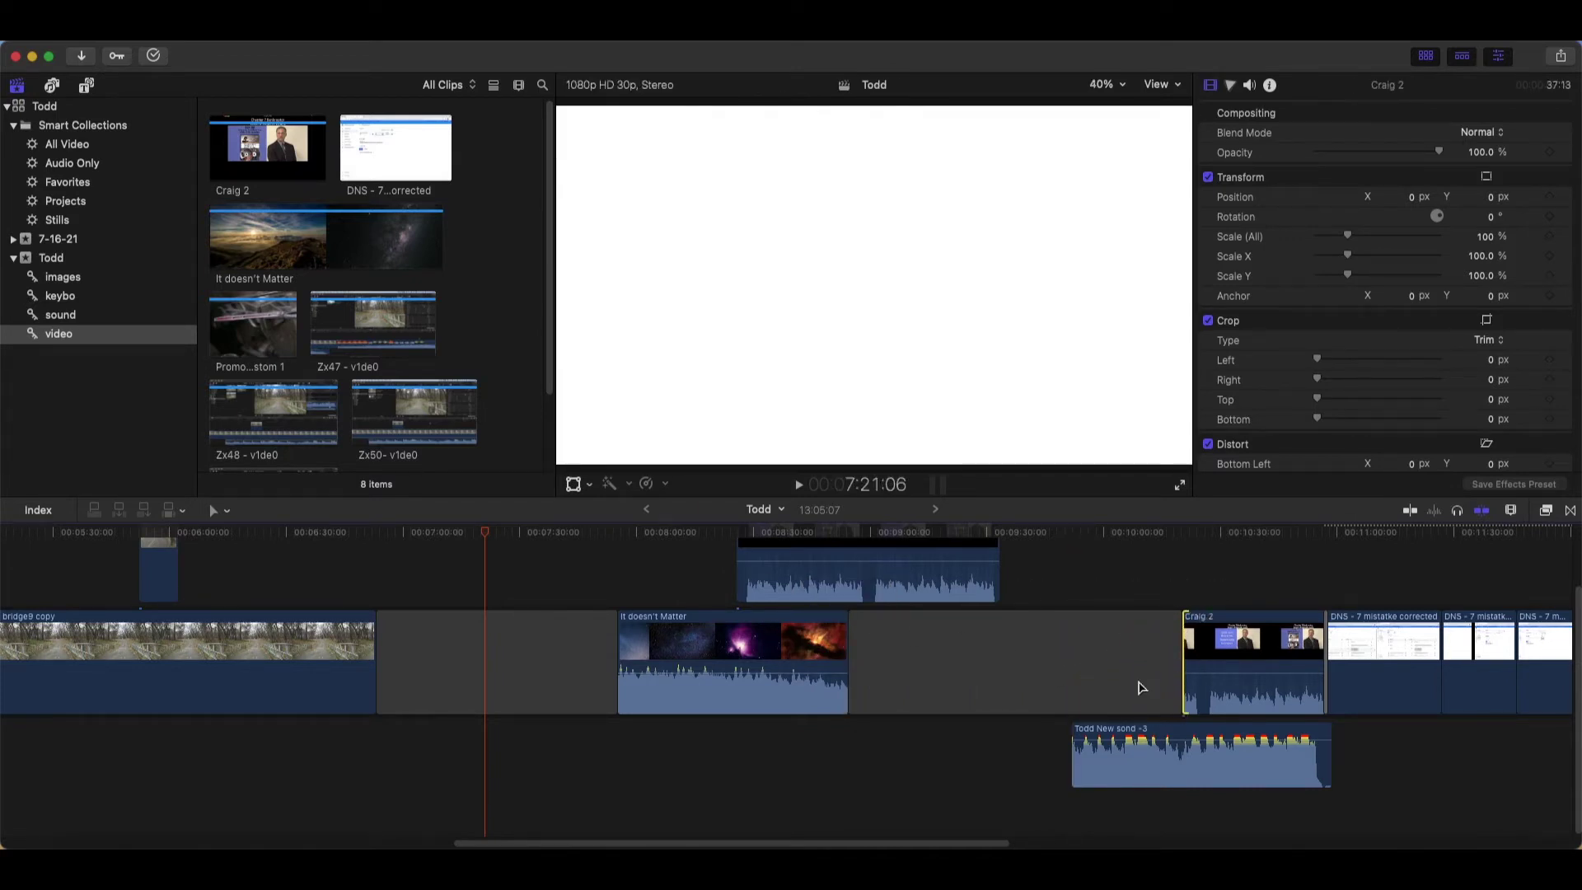
left_click_drag(1190, 654, 1030, 672)
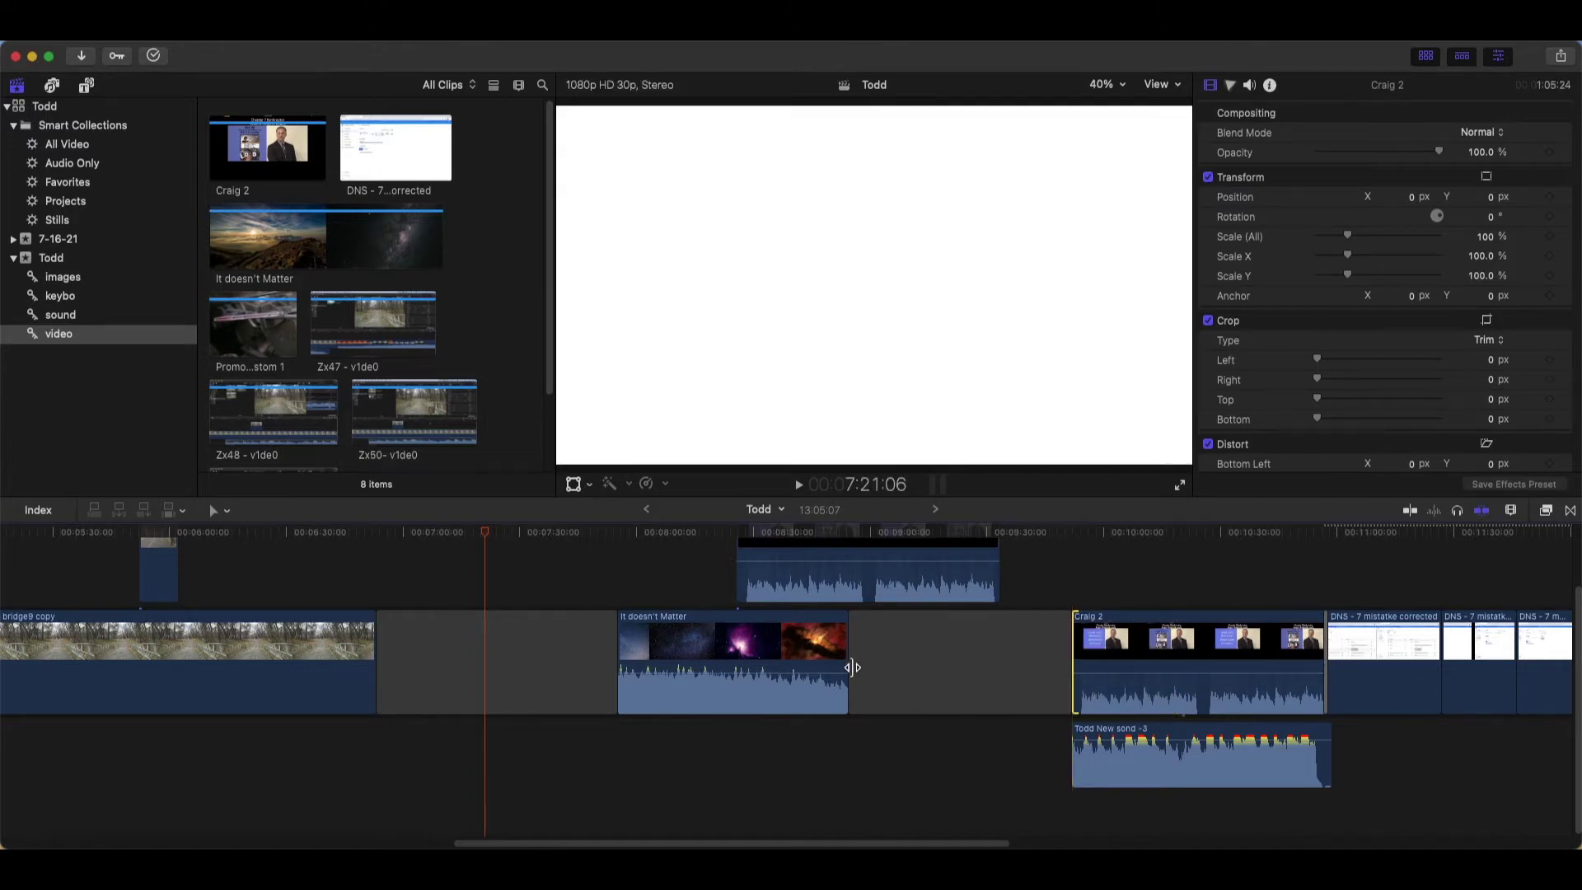
left_click_drag(854, 669, 1046, 686)
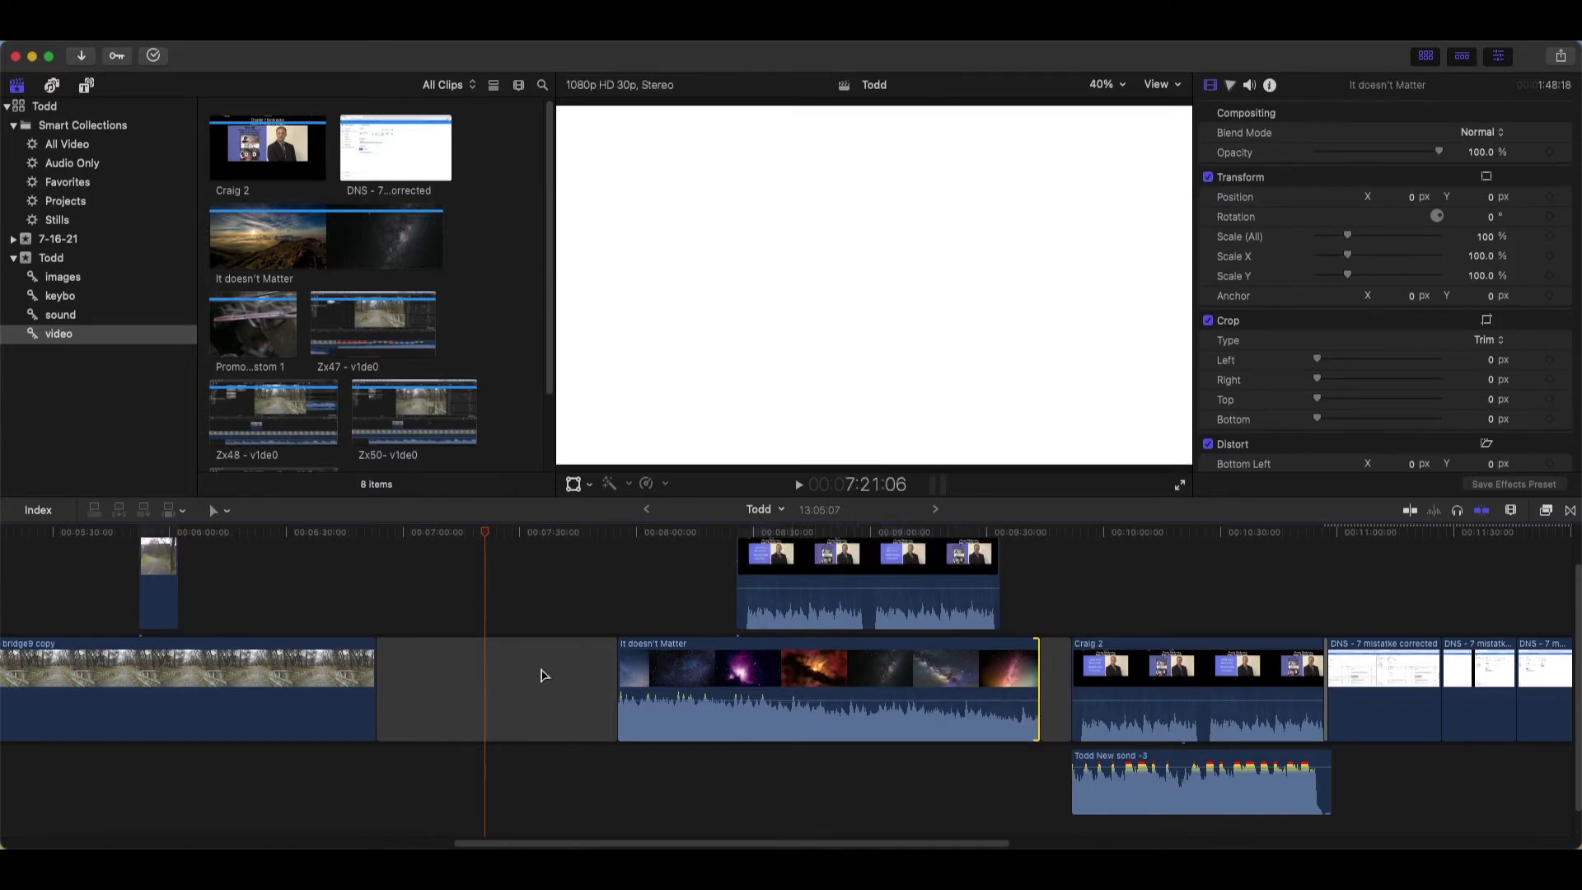
left_click_drag(376, 673, 618, 694)
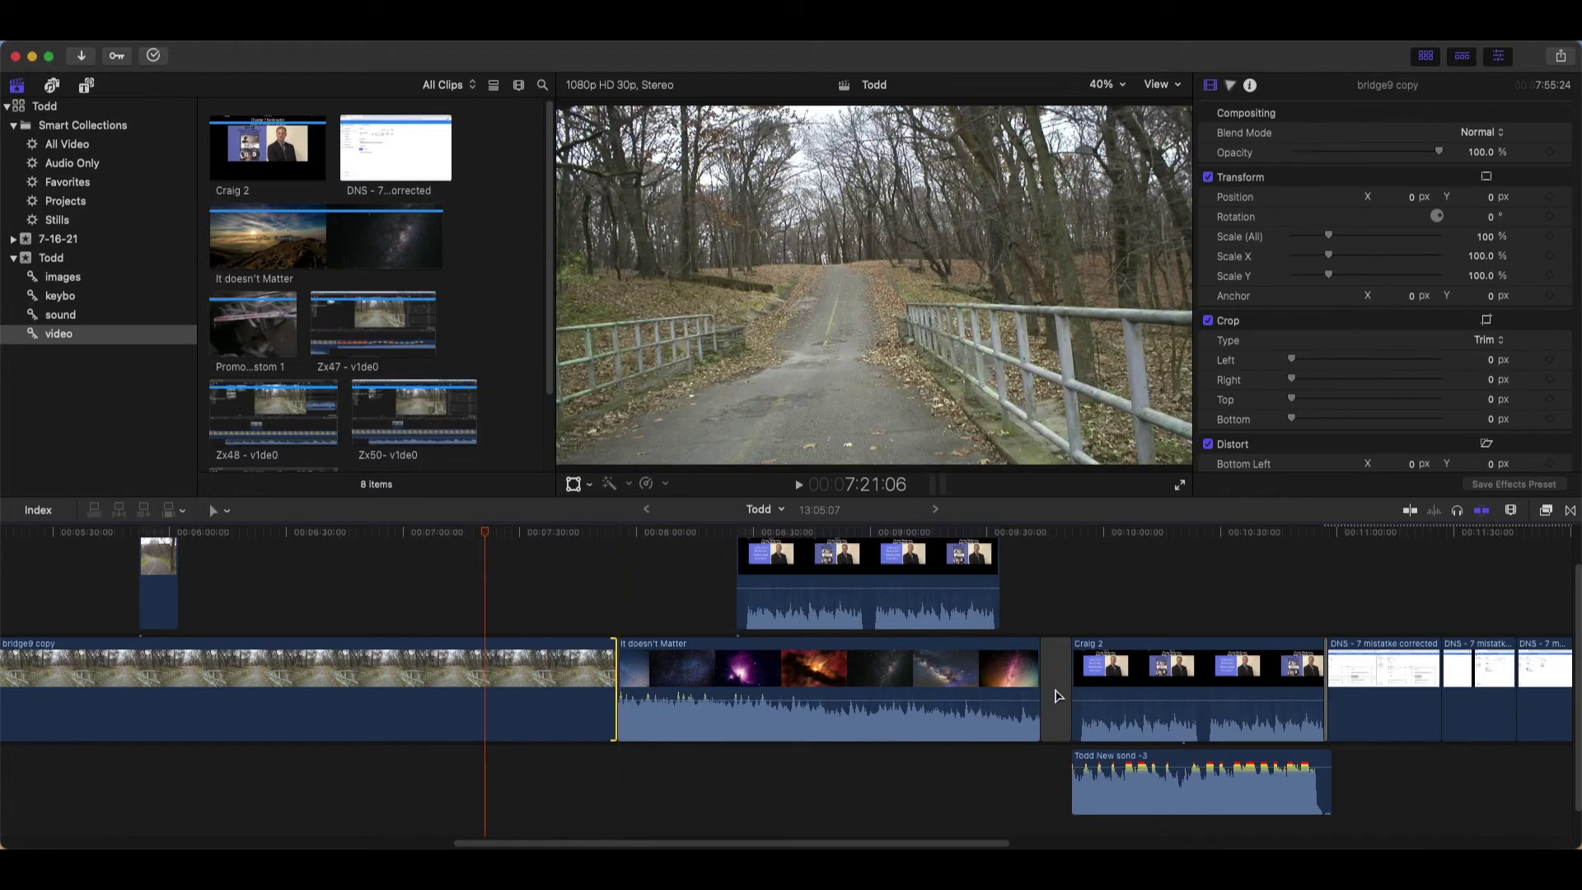
left_click_drag(1079, 667, 1071, 667)
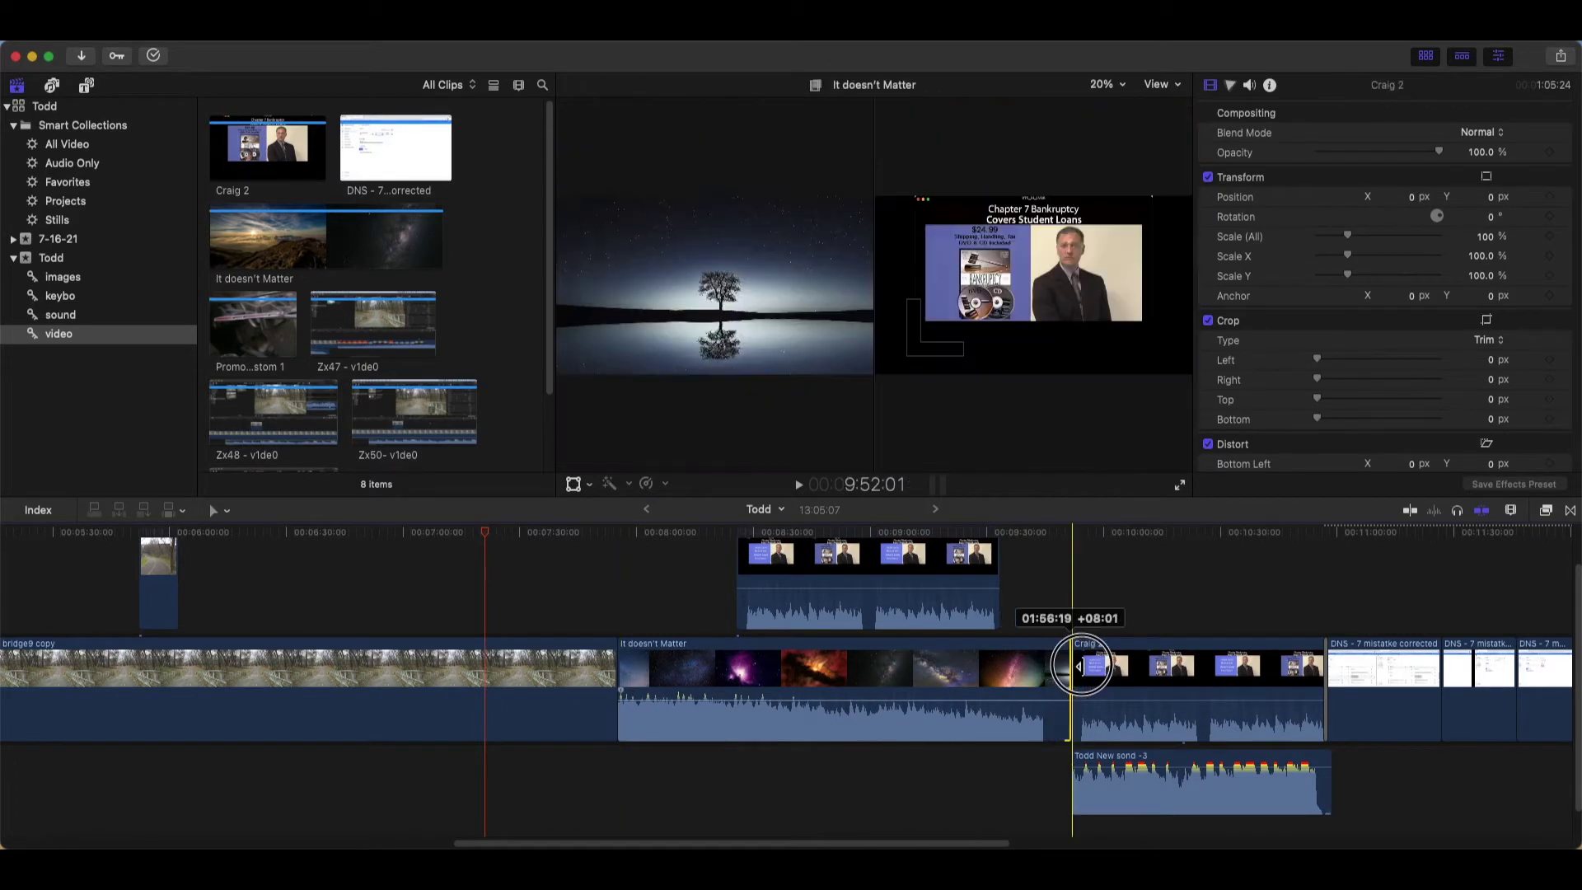
Turn part of bridge9 copy into a gap, then delete the gaps, Craig 2 and the Todd New sond -3 audio
left_click(572, 722)
key("shift+BackSpace")
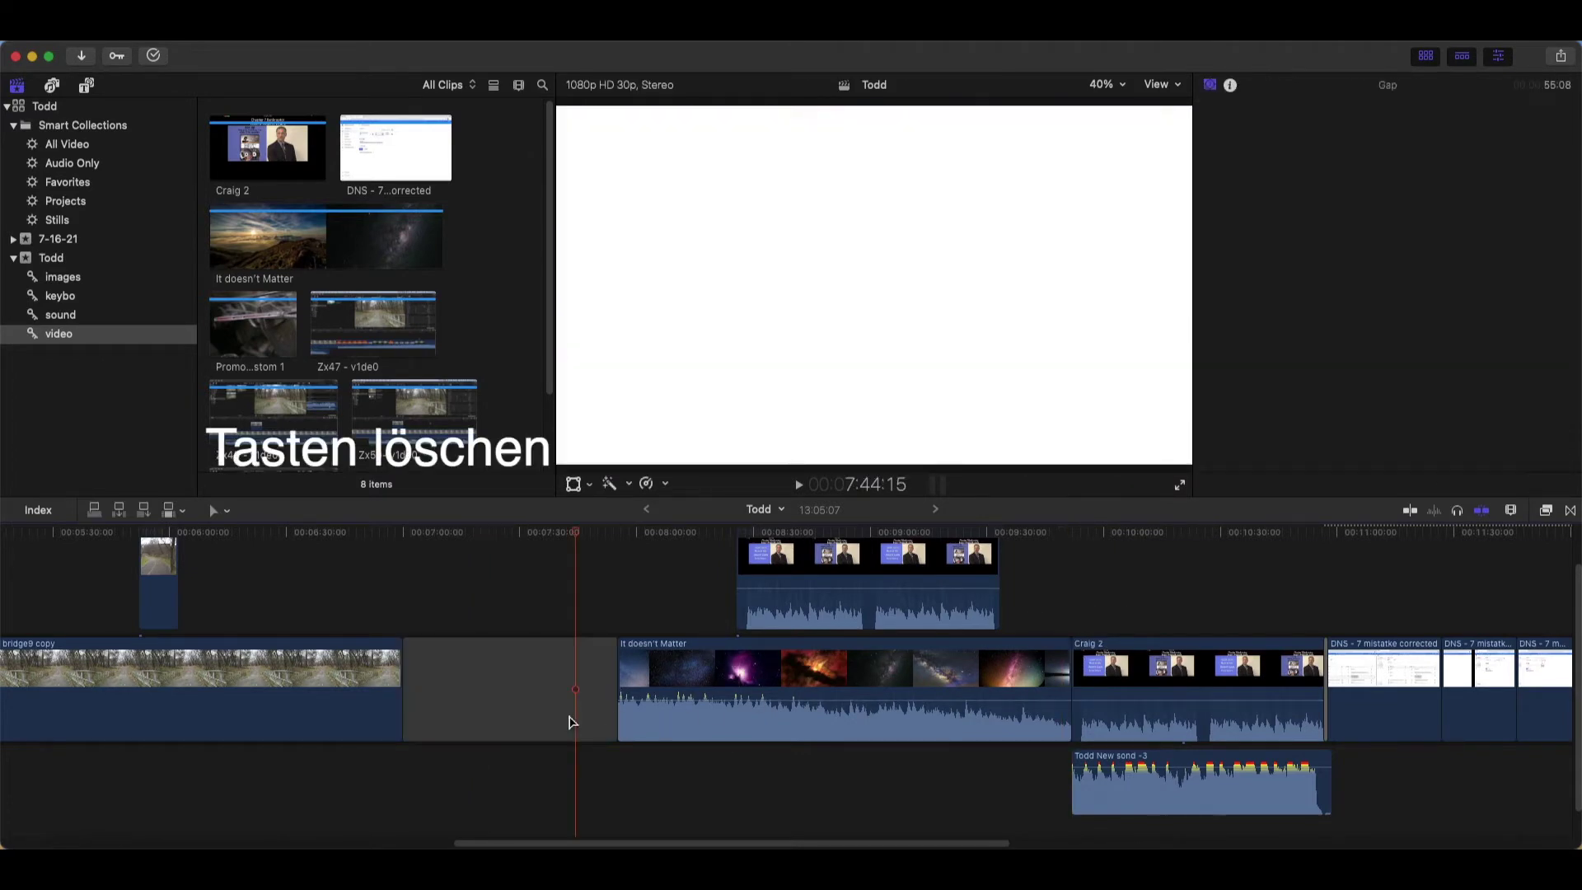
left_click(478, 728)
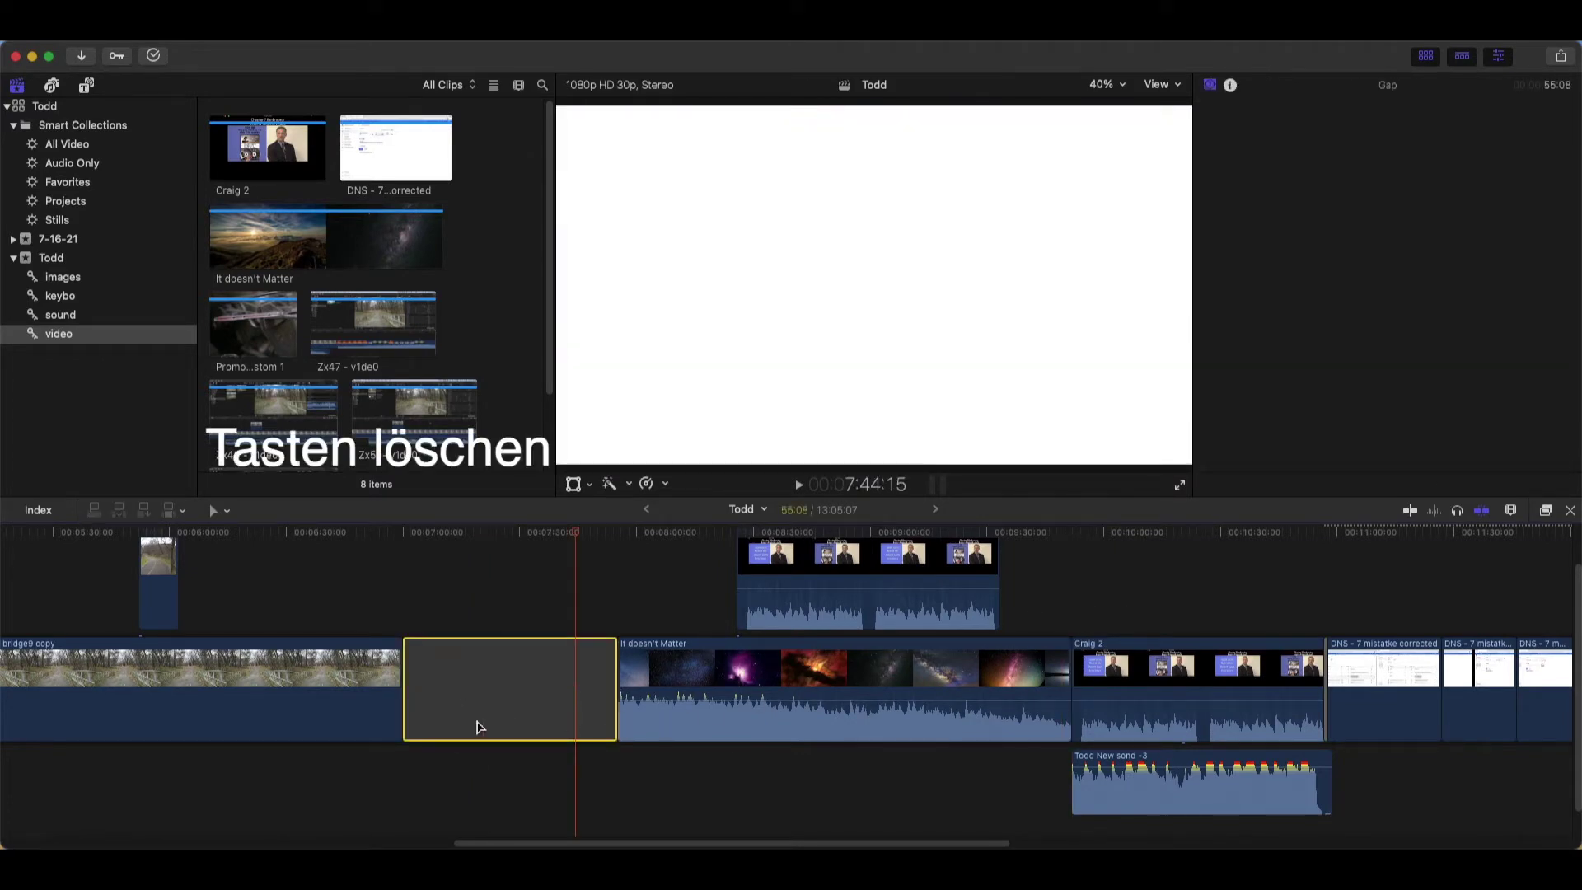
key("BackSpace")
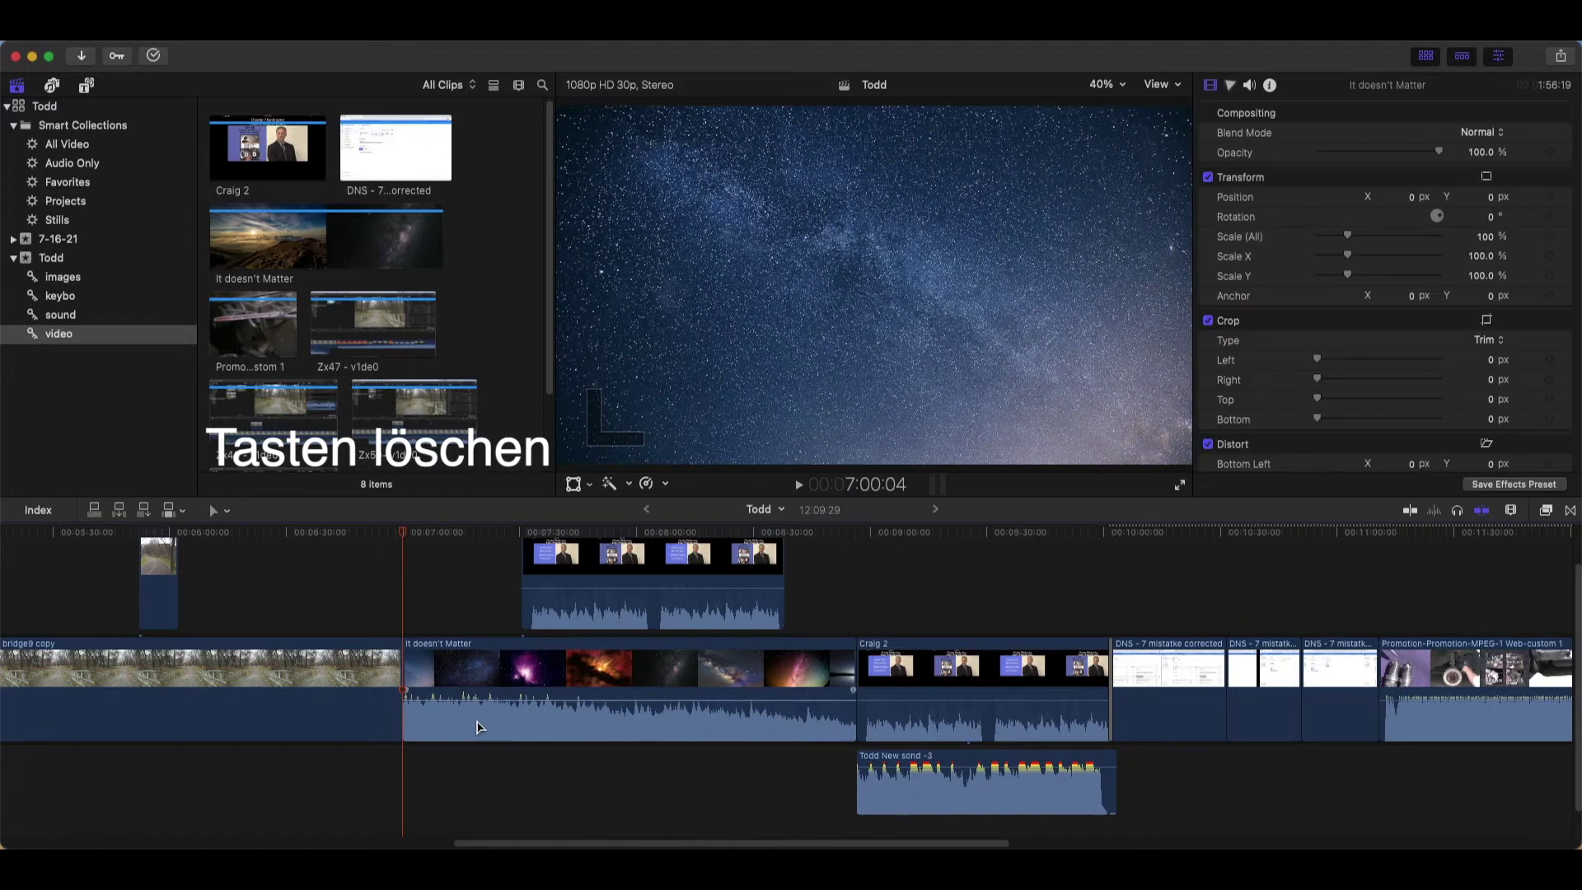
left_click(958, 681)
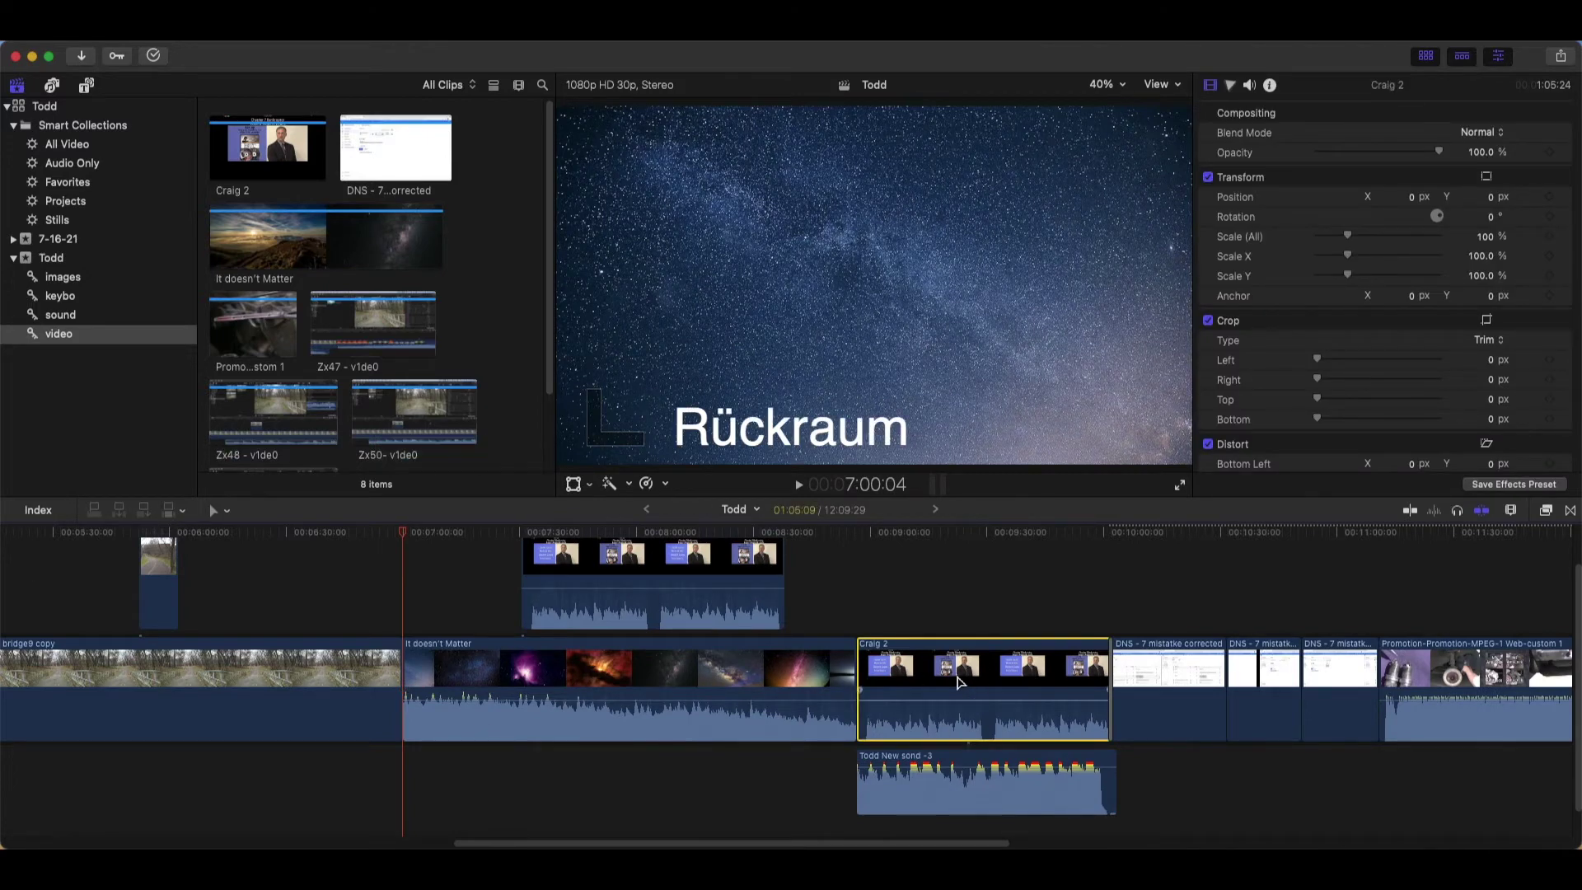
key("BackSpace")
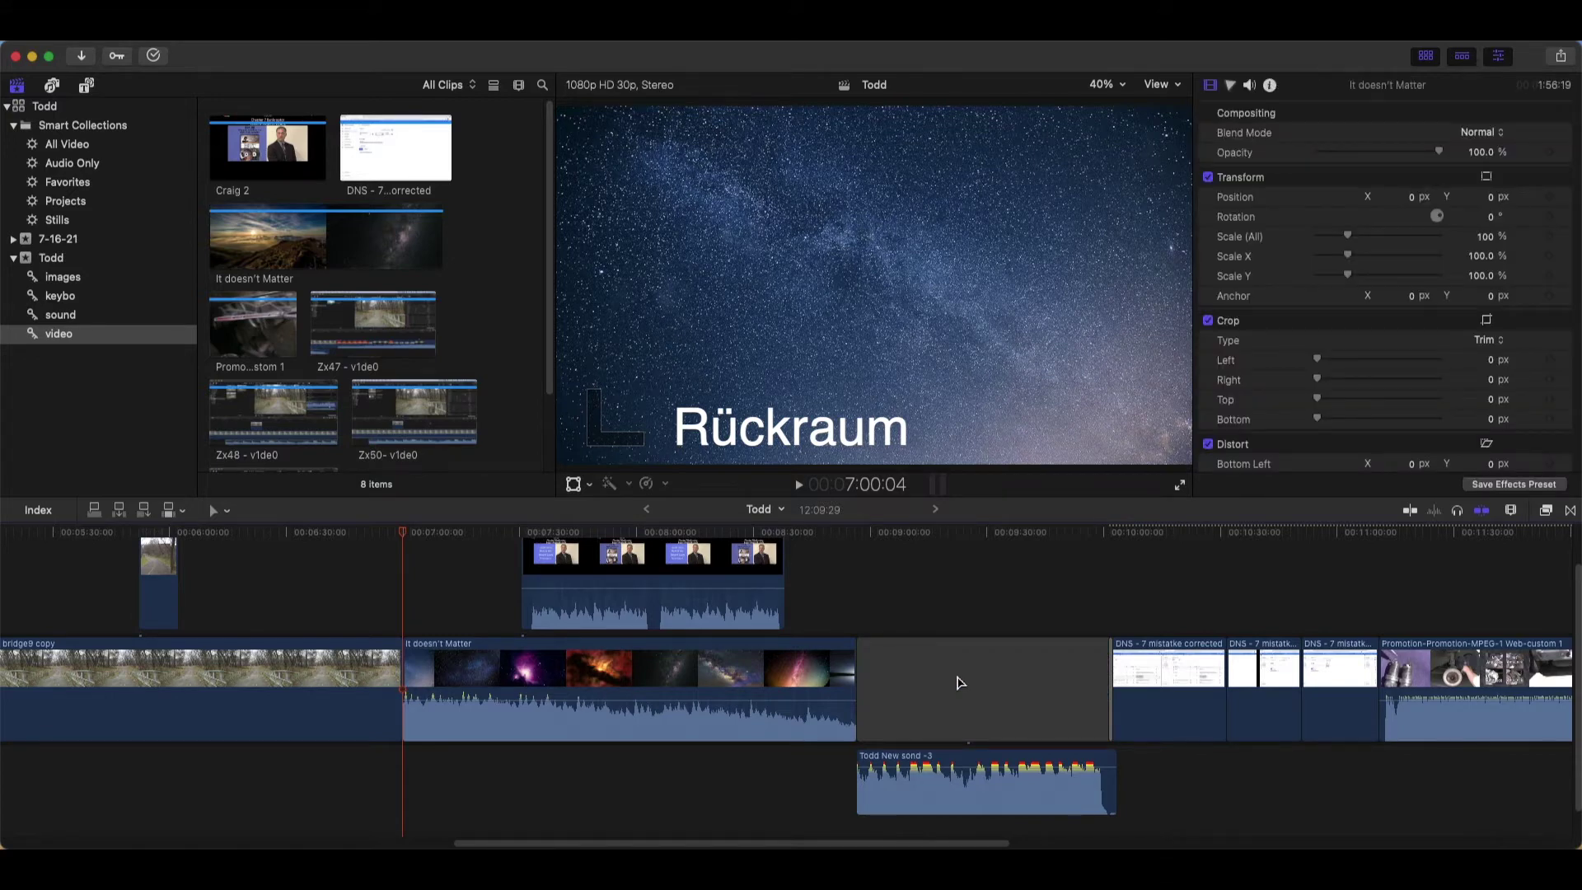
left_click_drag(975, 633, 970, 813)
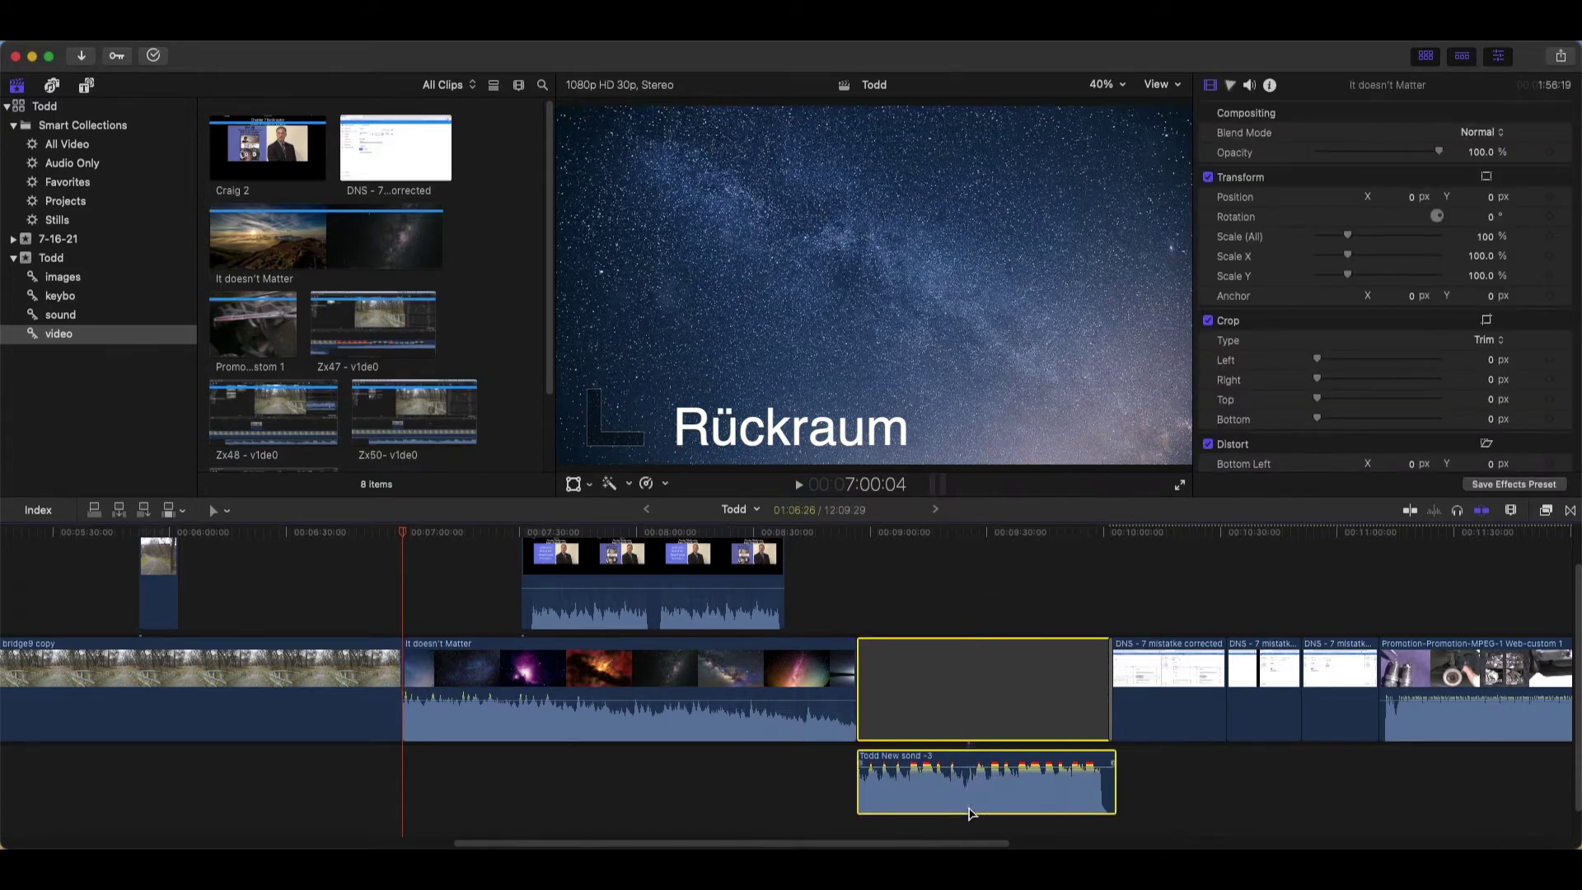
key("BackSpace")
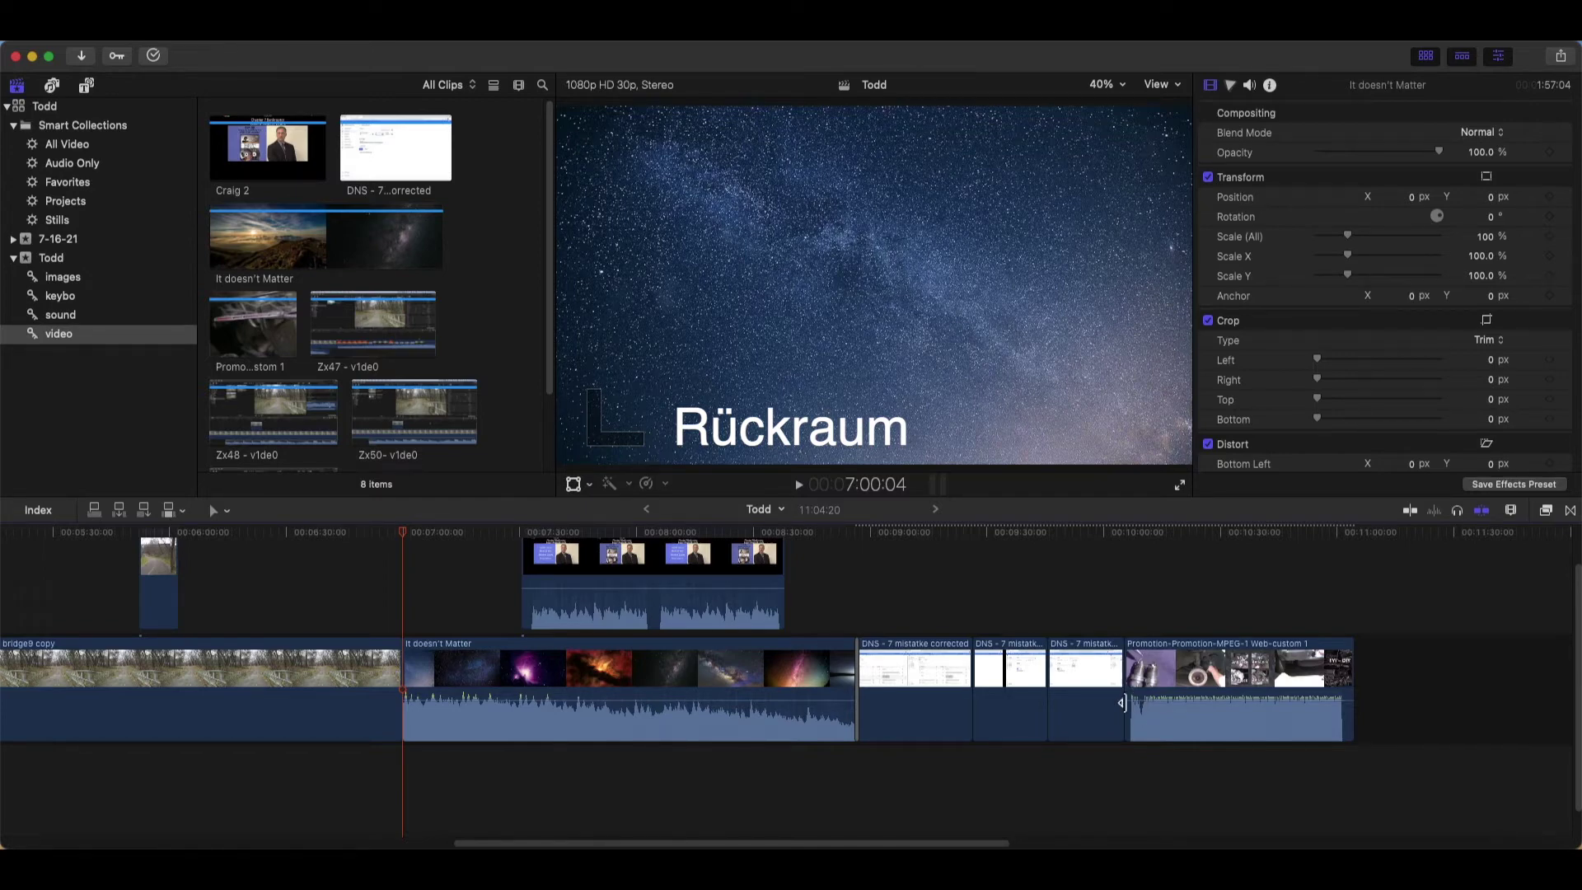
Shorten the third DNS clip and delete the resulting gap so Promotion moves left
left_click_drag(1122, 702, 1034, 706)
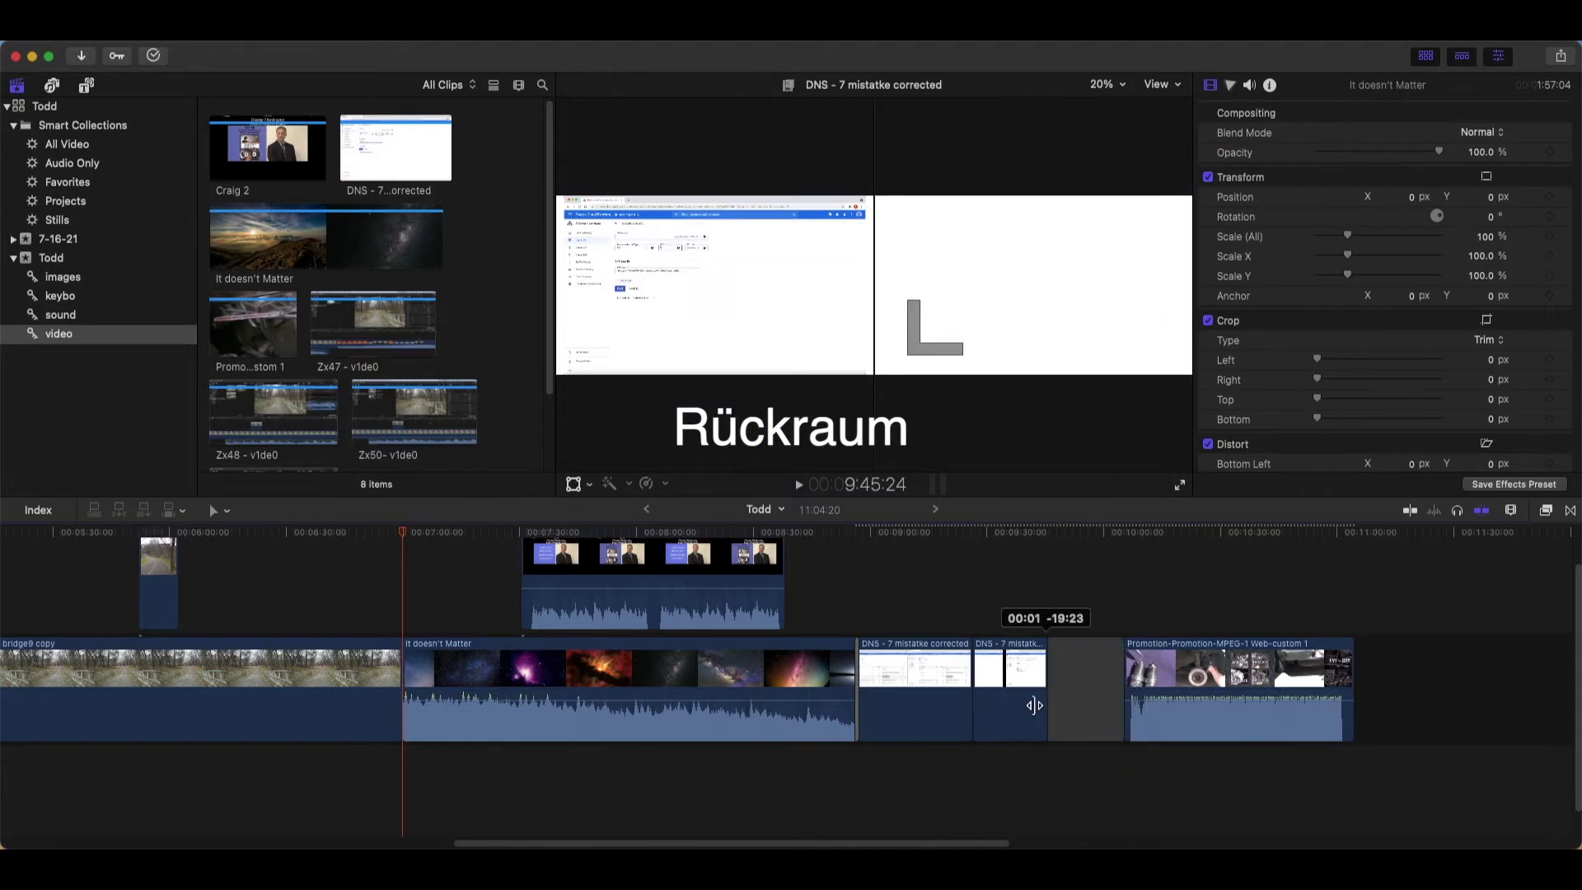
left_click(1094, 707)
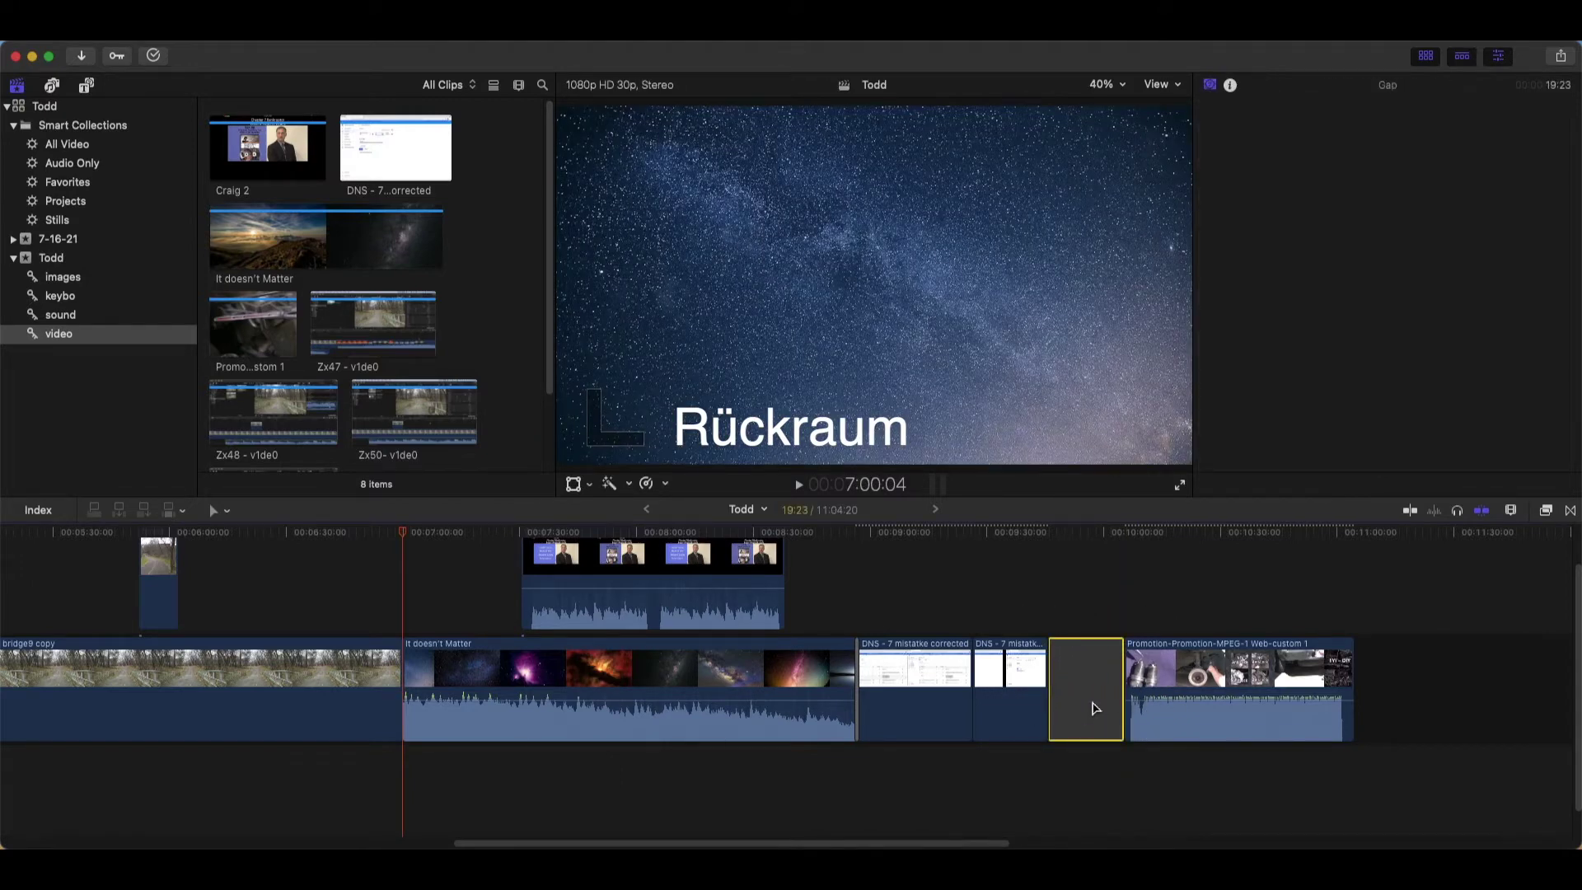
key("Delete")
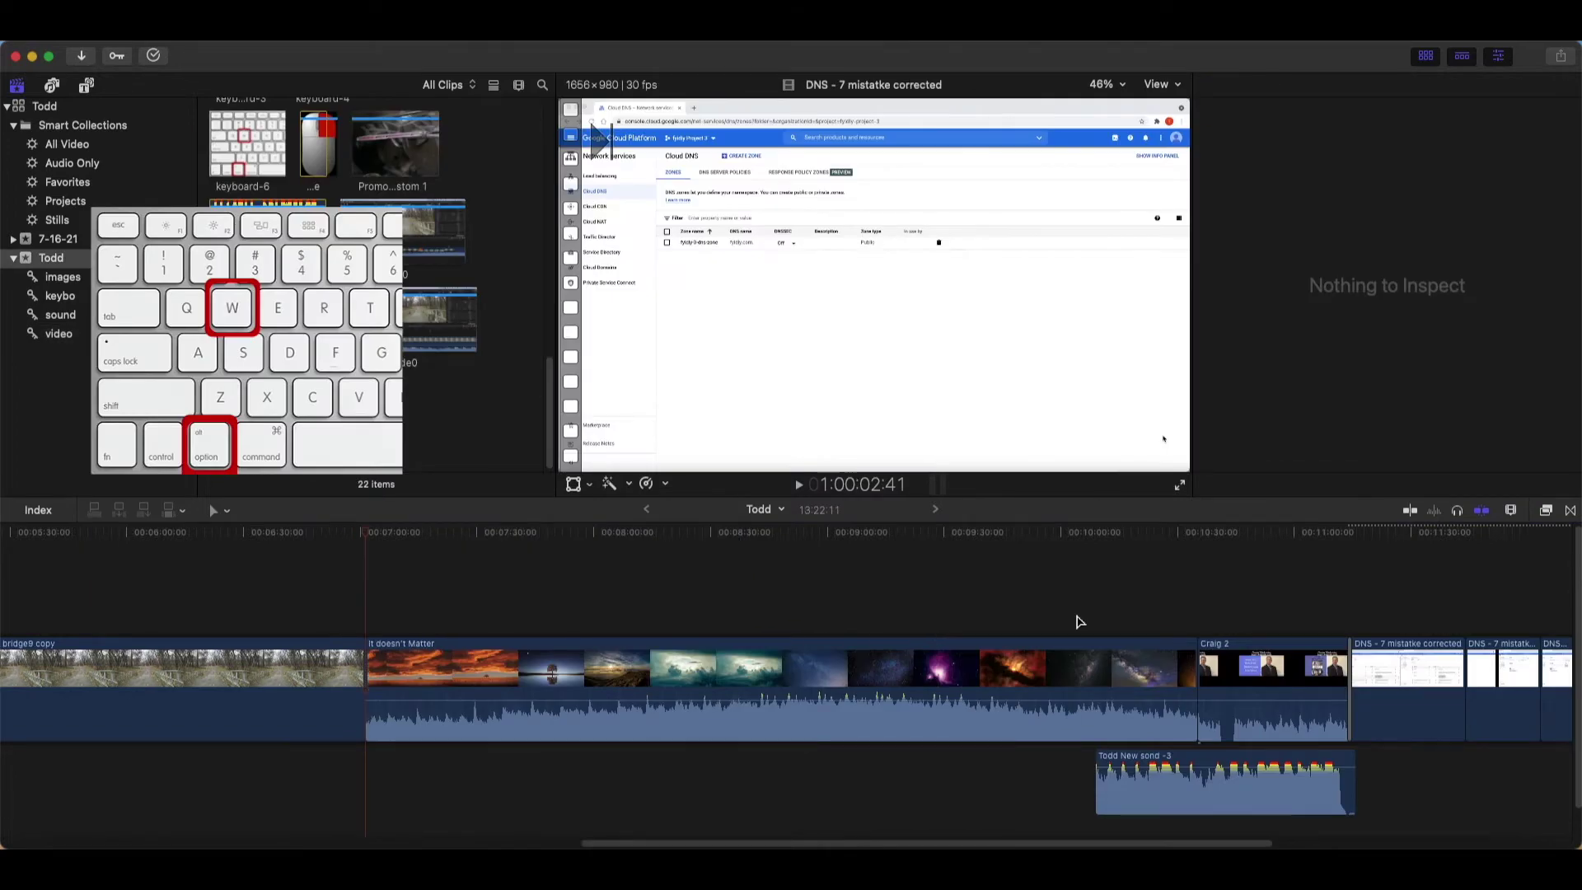
Insert two gaps with Option-W at the playhead before It doesn't Matter
key("alt+w")
key("alt+w")
key("alt+w")
key("alt+w")
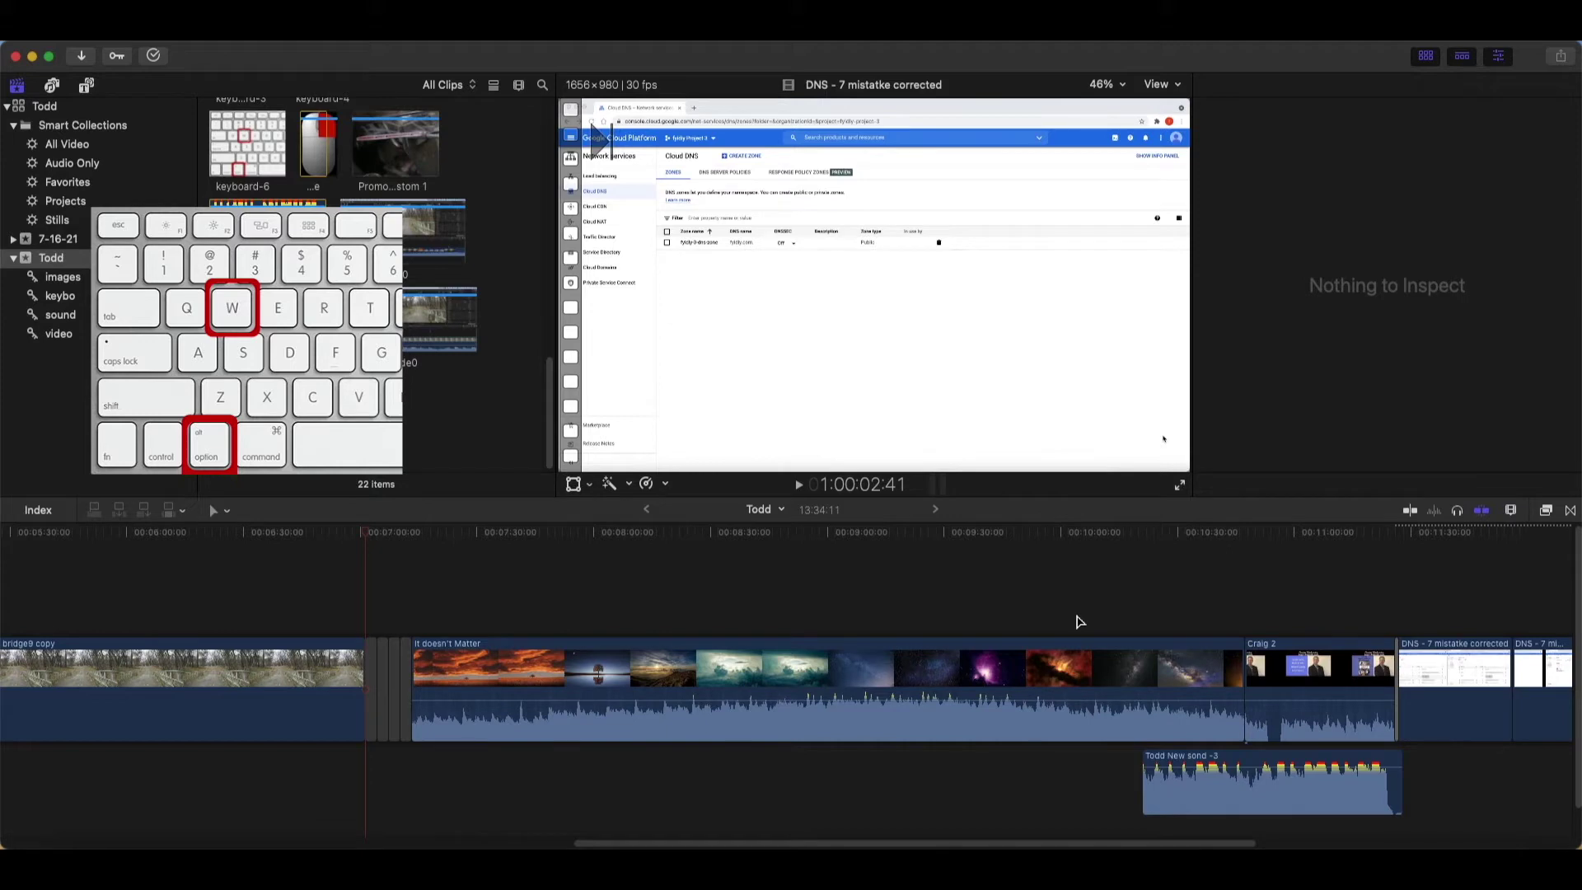
key("alt+w")
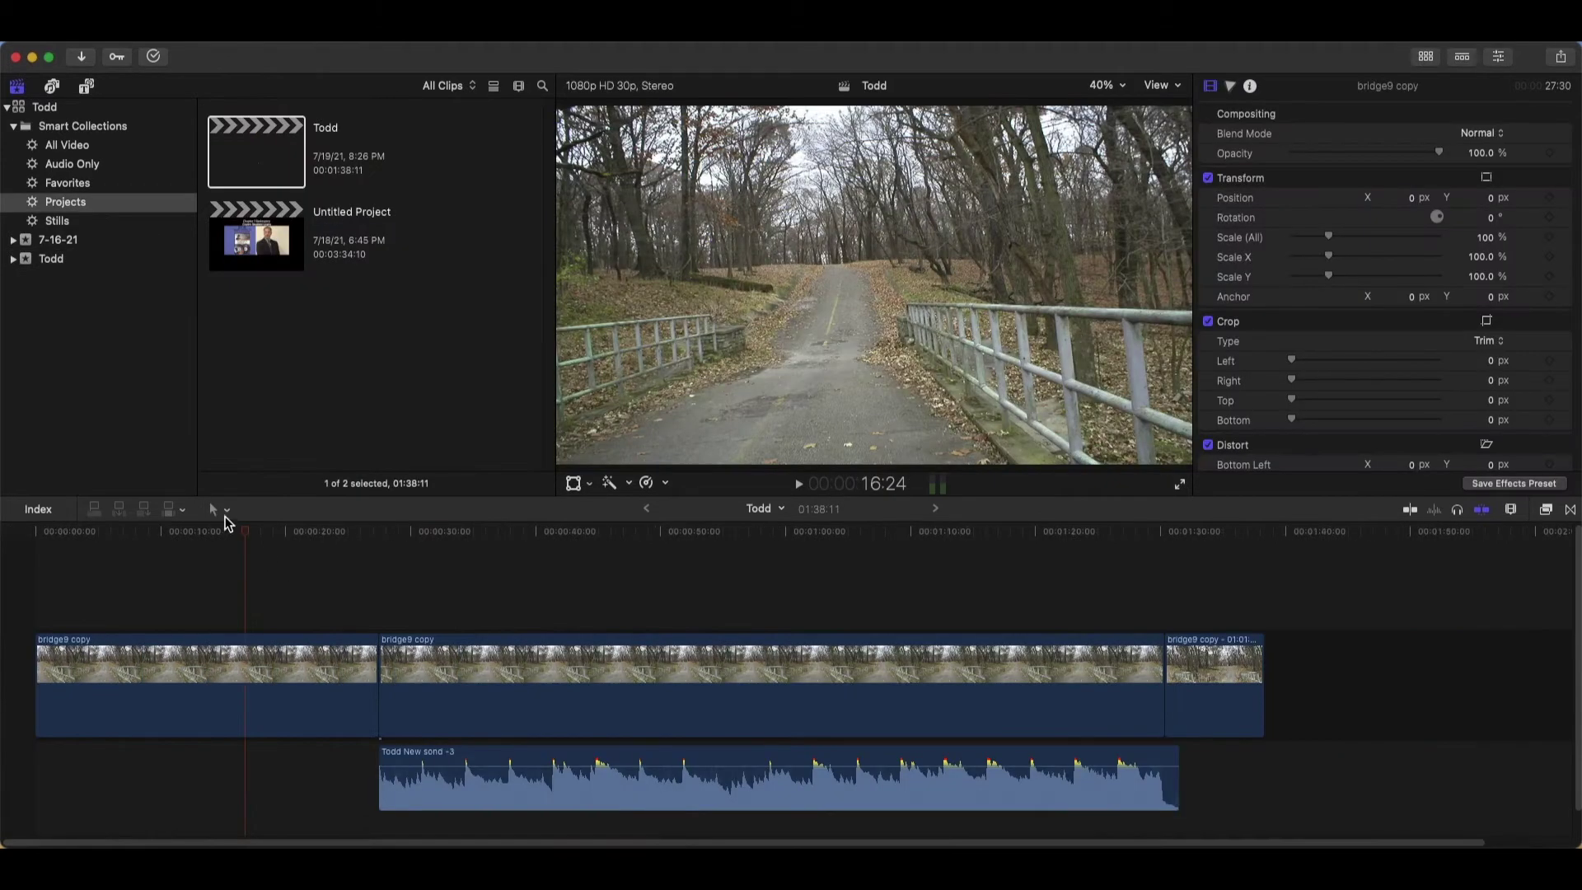
left_click(226, 511)
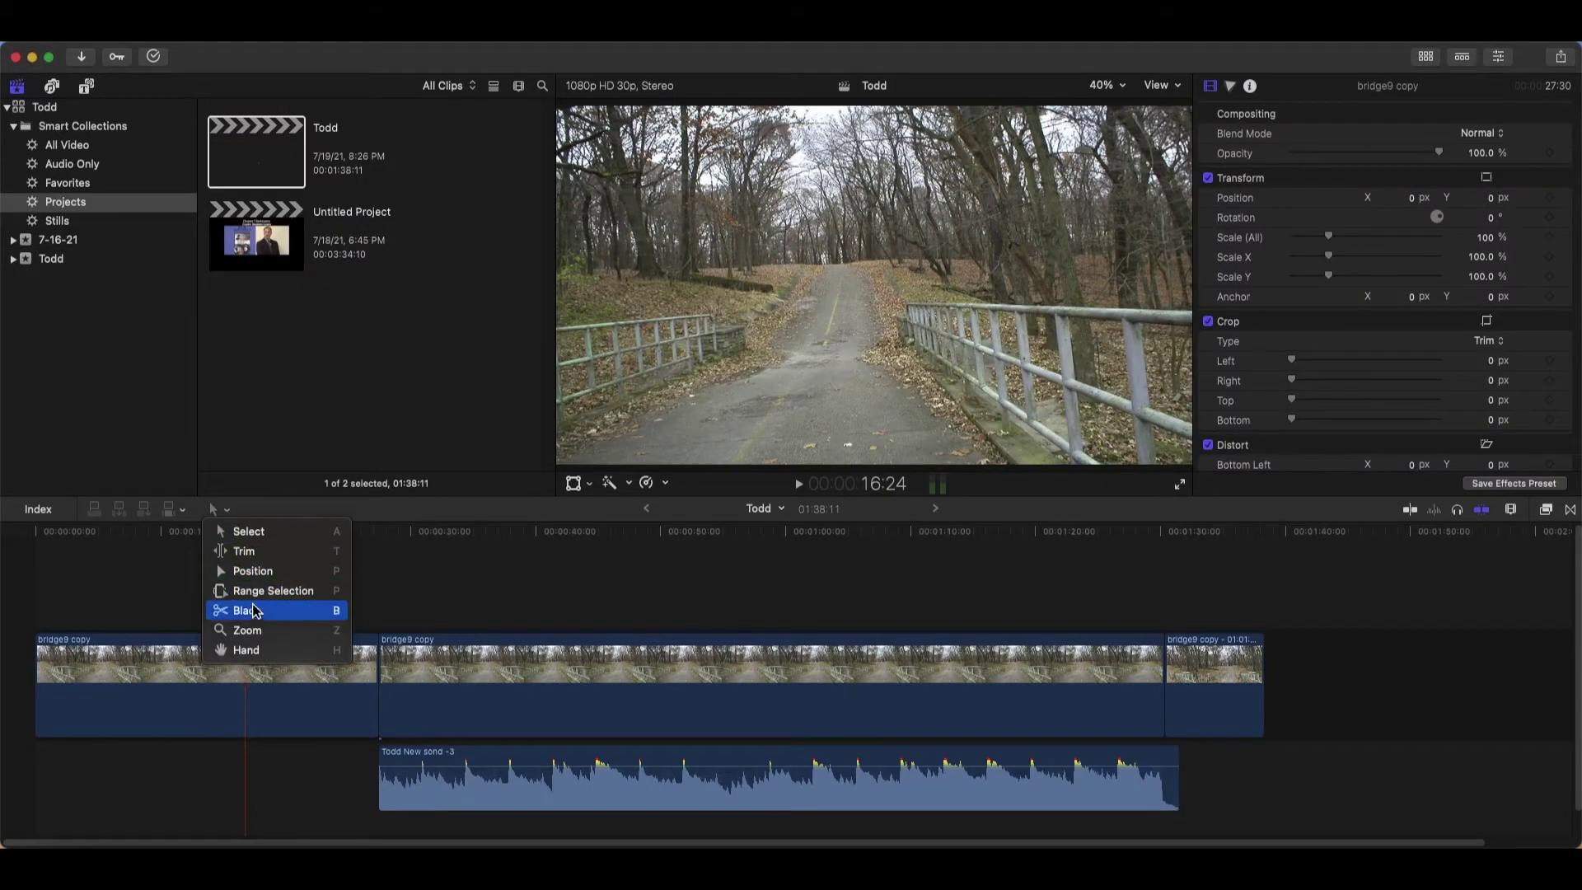
With the Blade tool, split the bridge9 copy clips at six points and the Todd New sond -3 audio twice
left_click(257, 611)
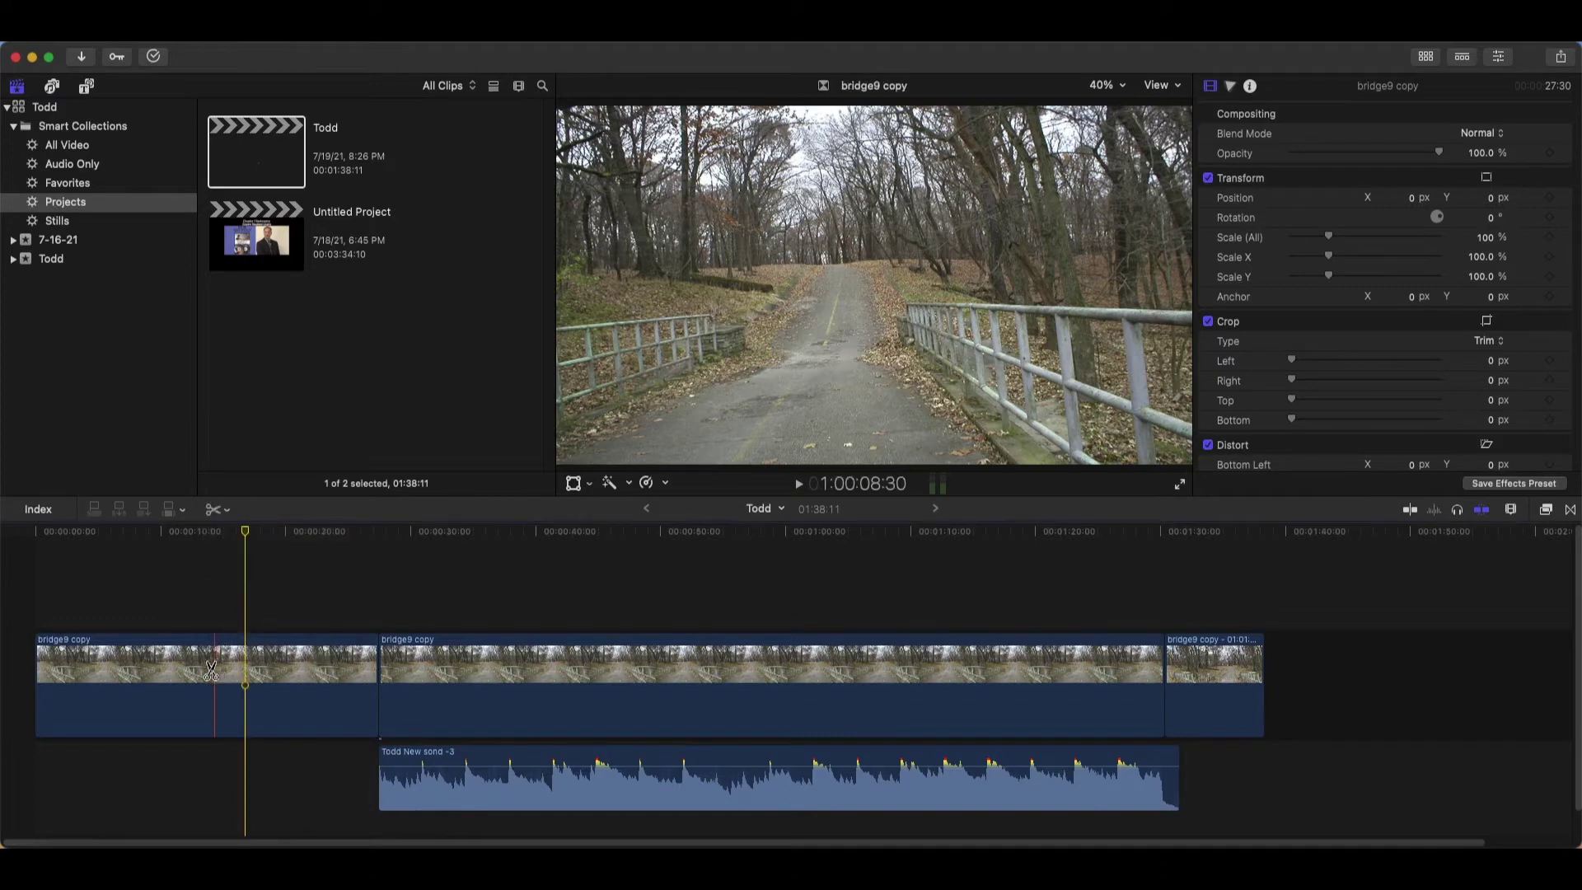
left_click(180, 684)
left_click(281, 677)
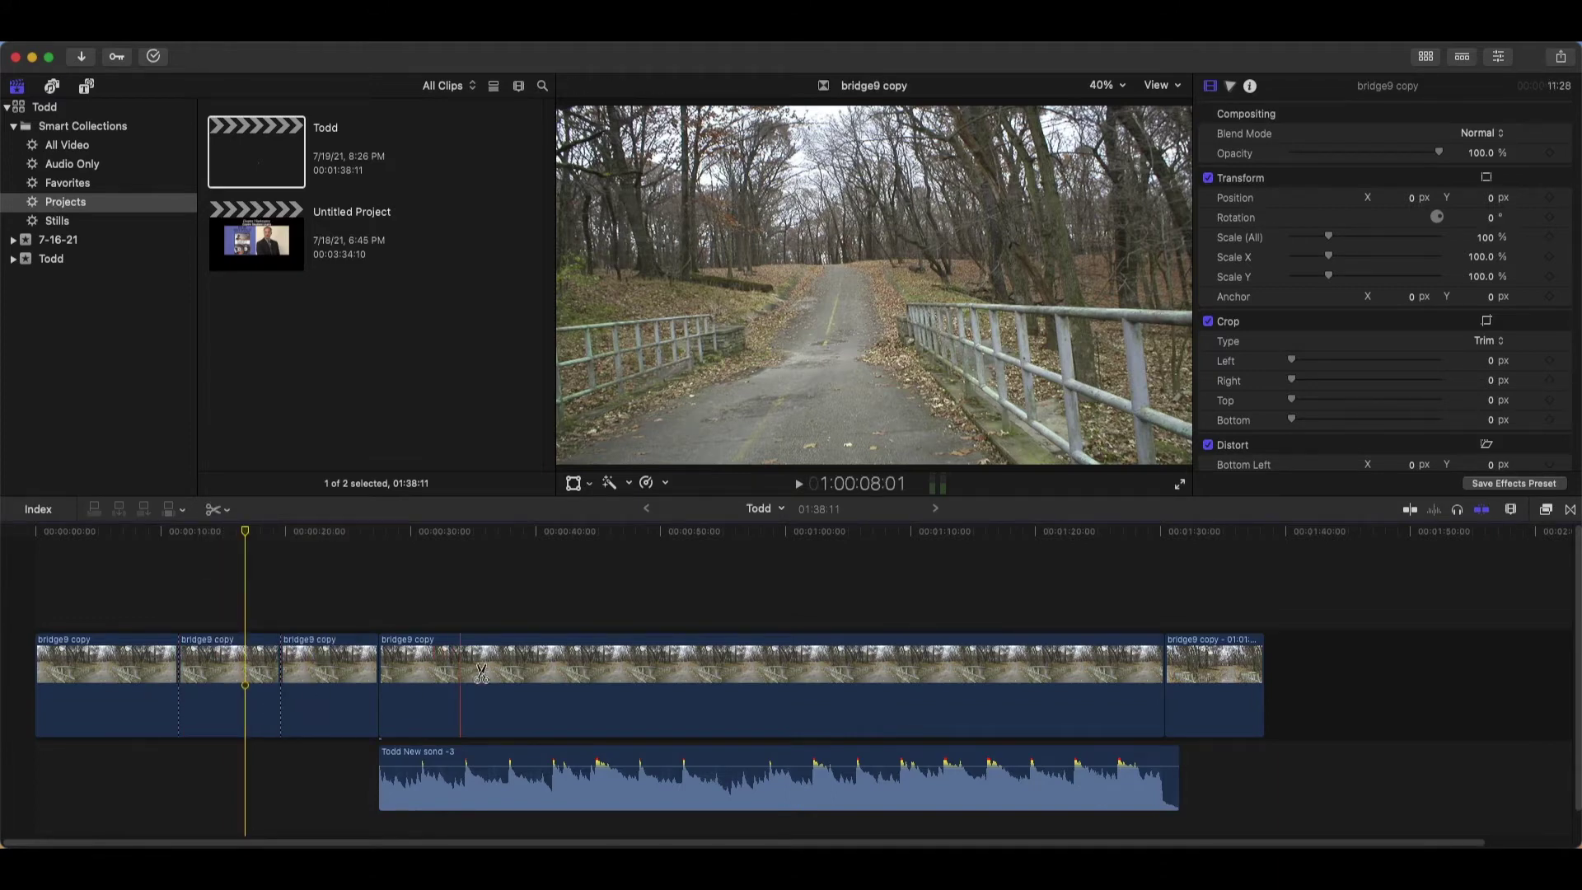
left_click(494, 677)
left_click(714, 677)
left_click(921, 678)
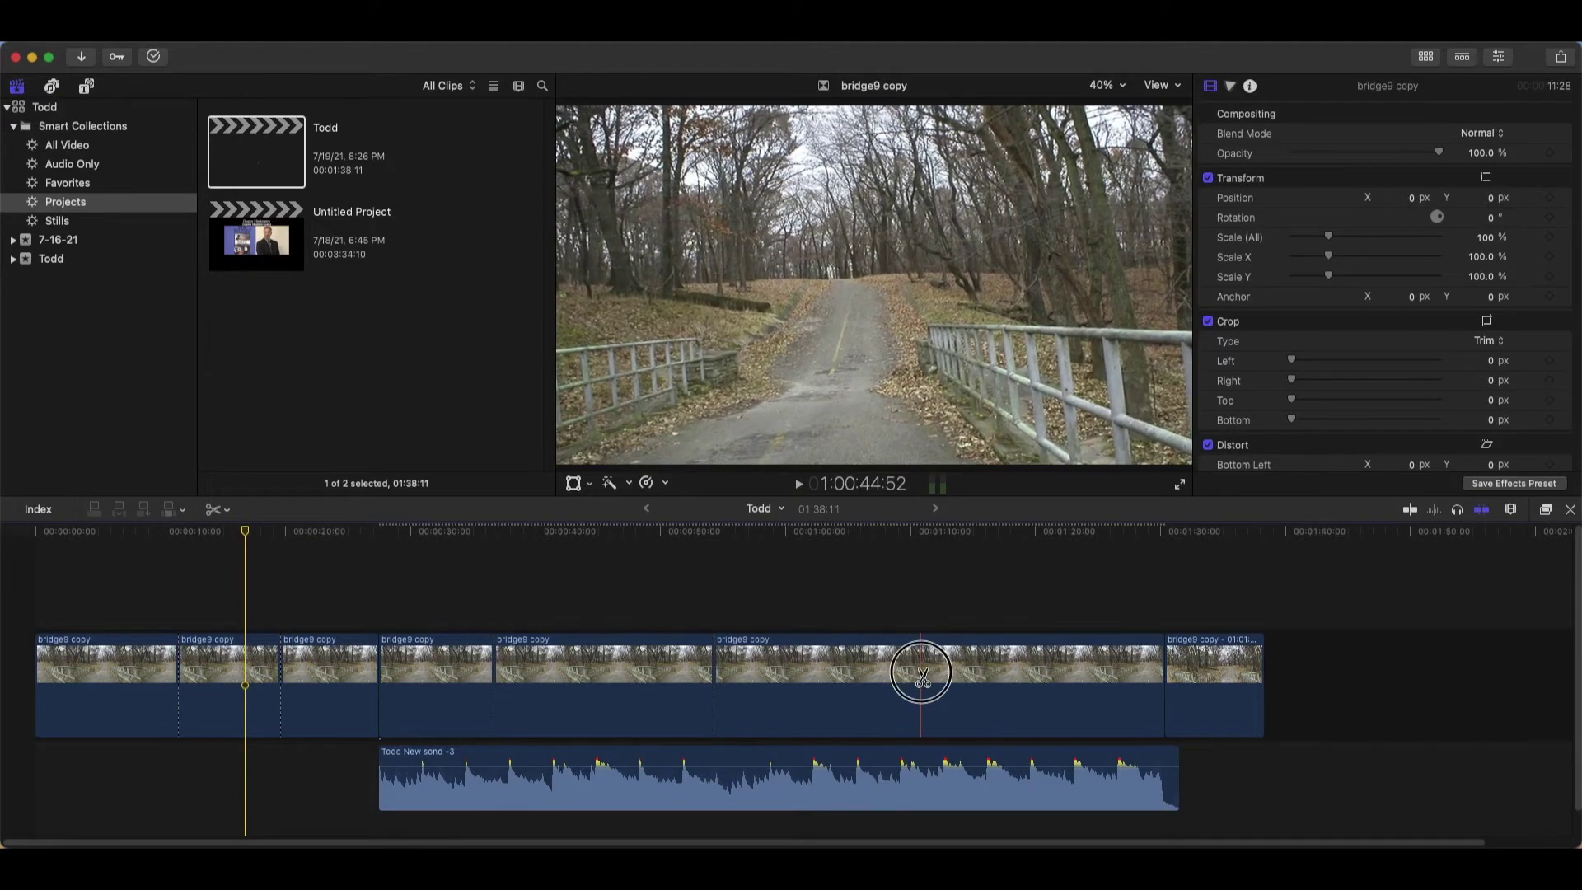
left_click(1049, 677)
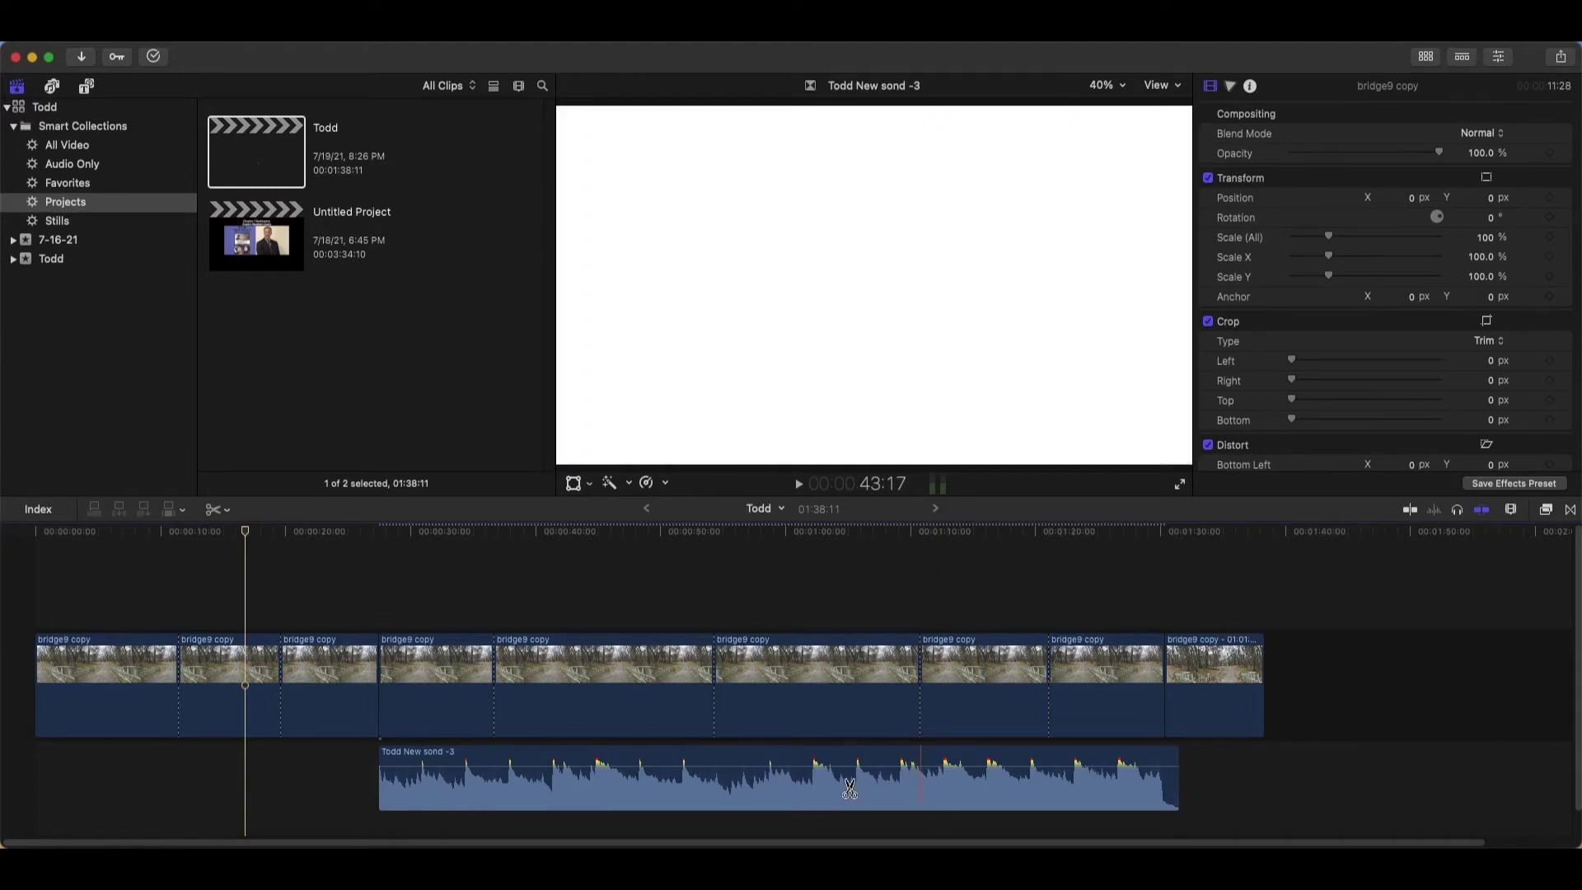
left_click(805, 787)
left_click(609, 786)
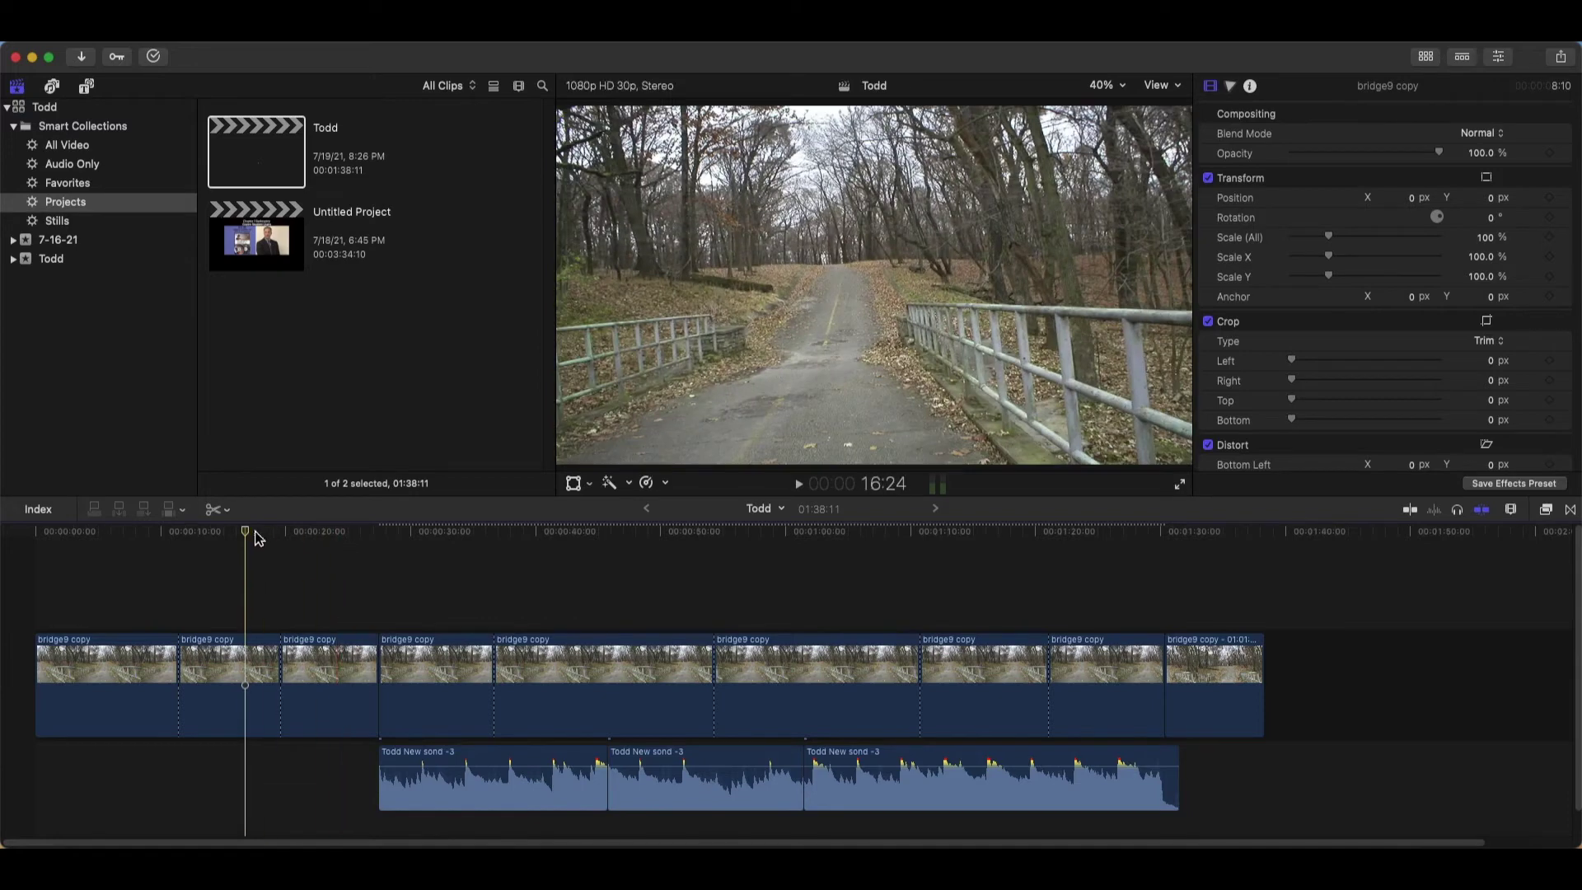
Switch to the Position tool and shorten the first Todd New sond -3 clip, leaving a gap
left_click(227, 511)
left_click(276, 534)
left_click(229, 511)
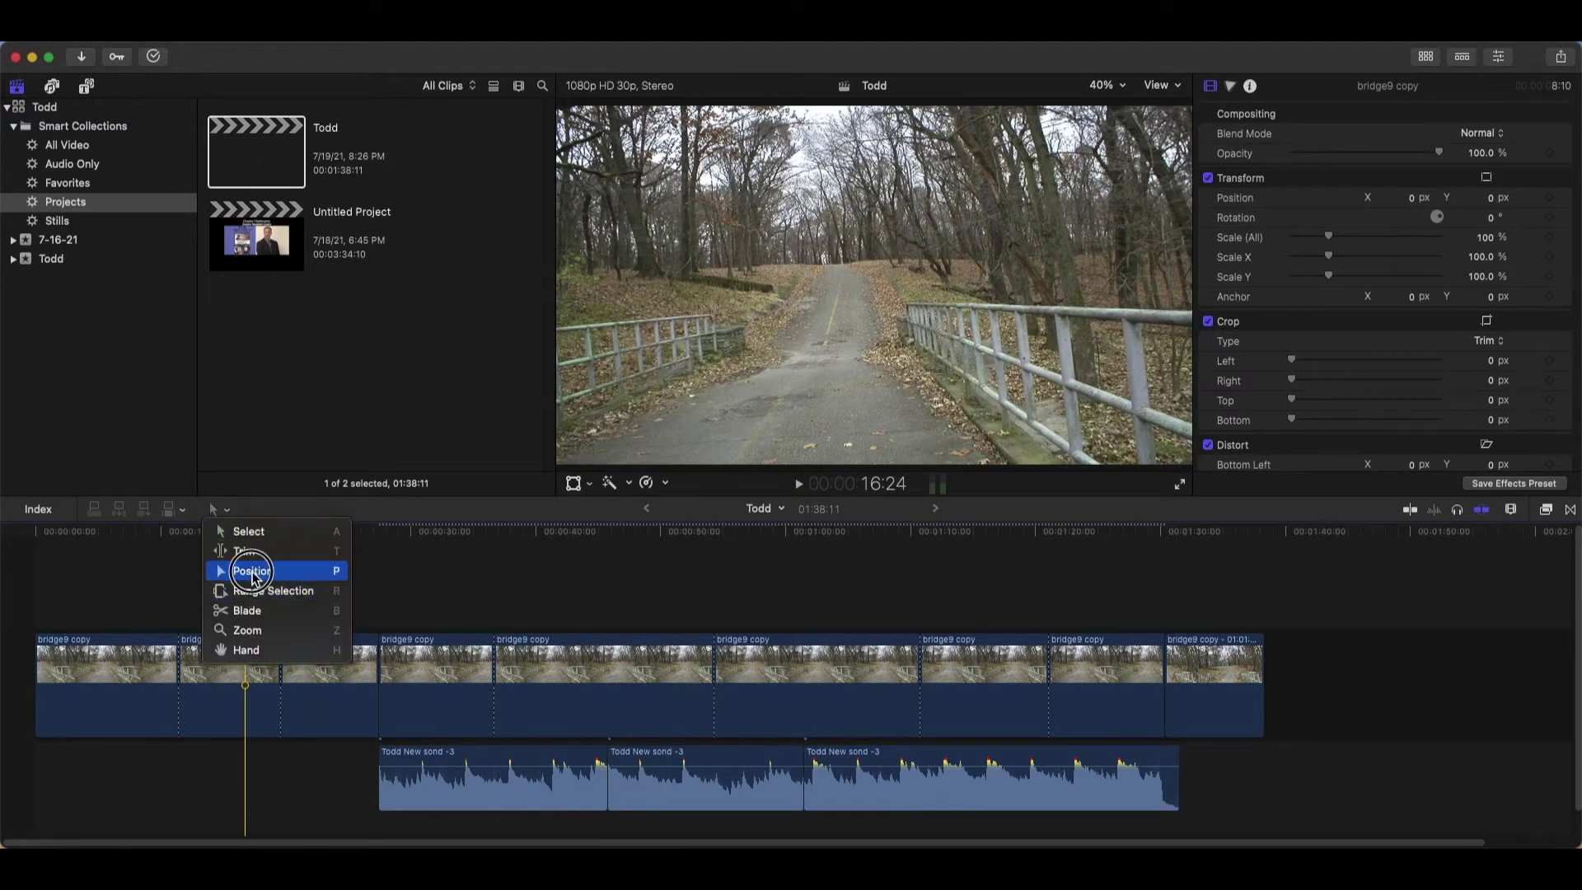
left_click(247, 566)
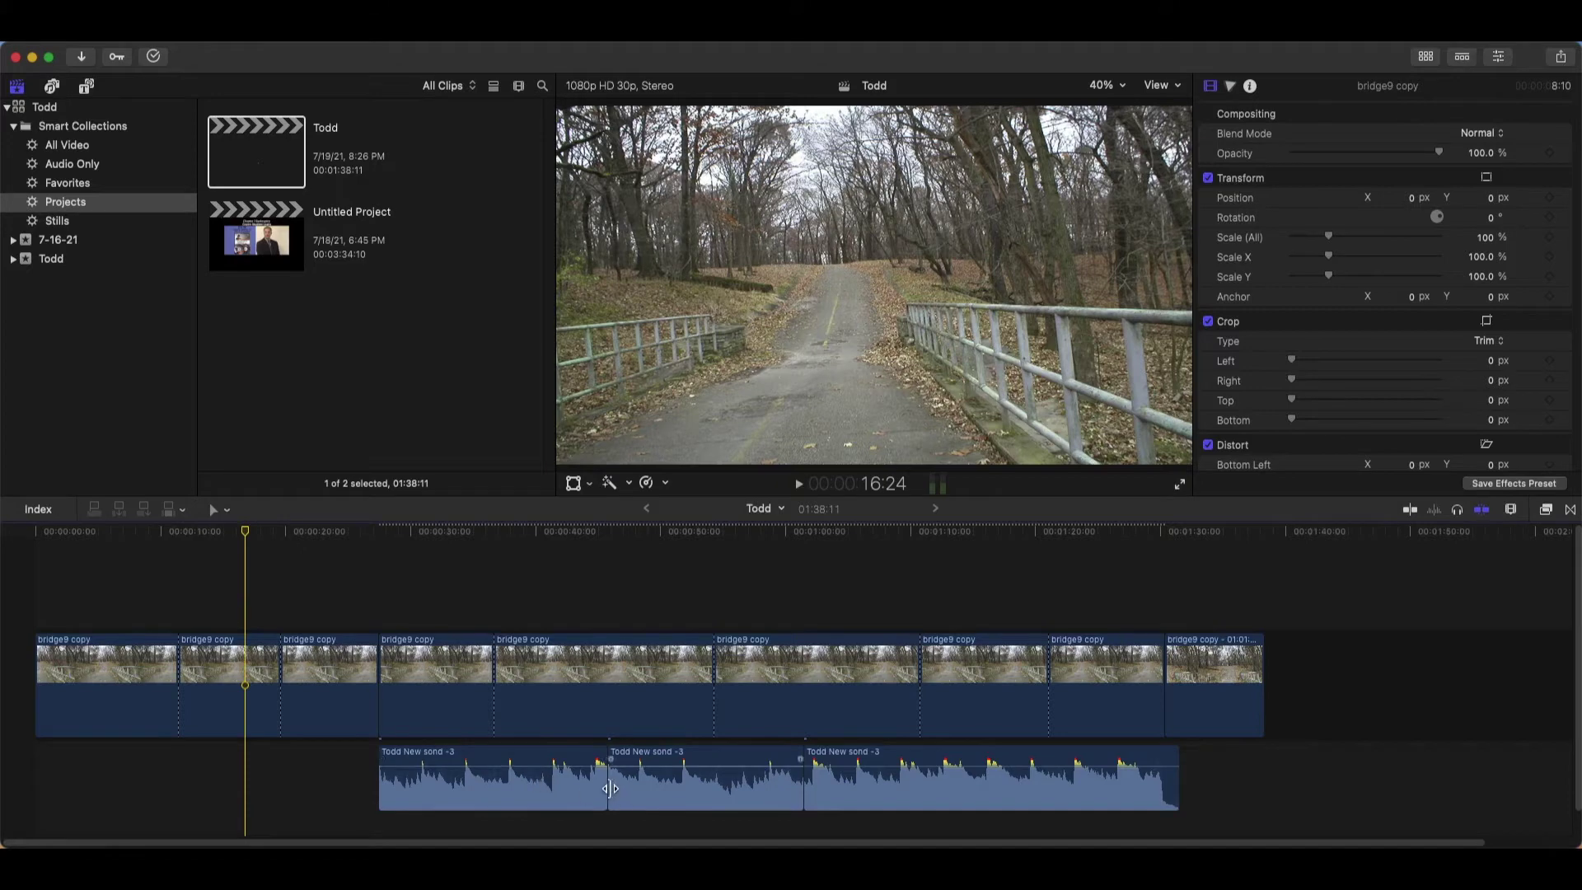
left_click_drag(609, 788, 556, 788)
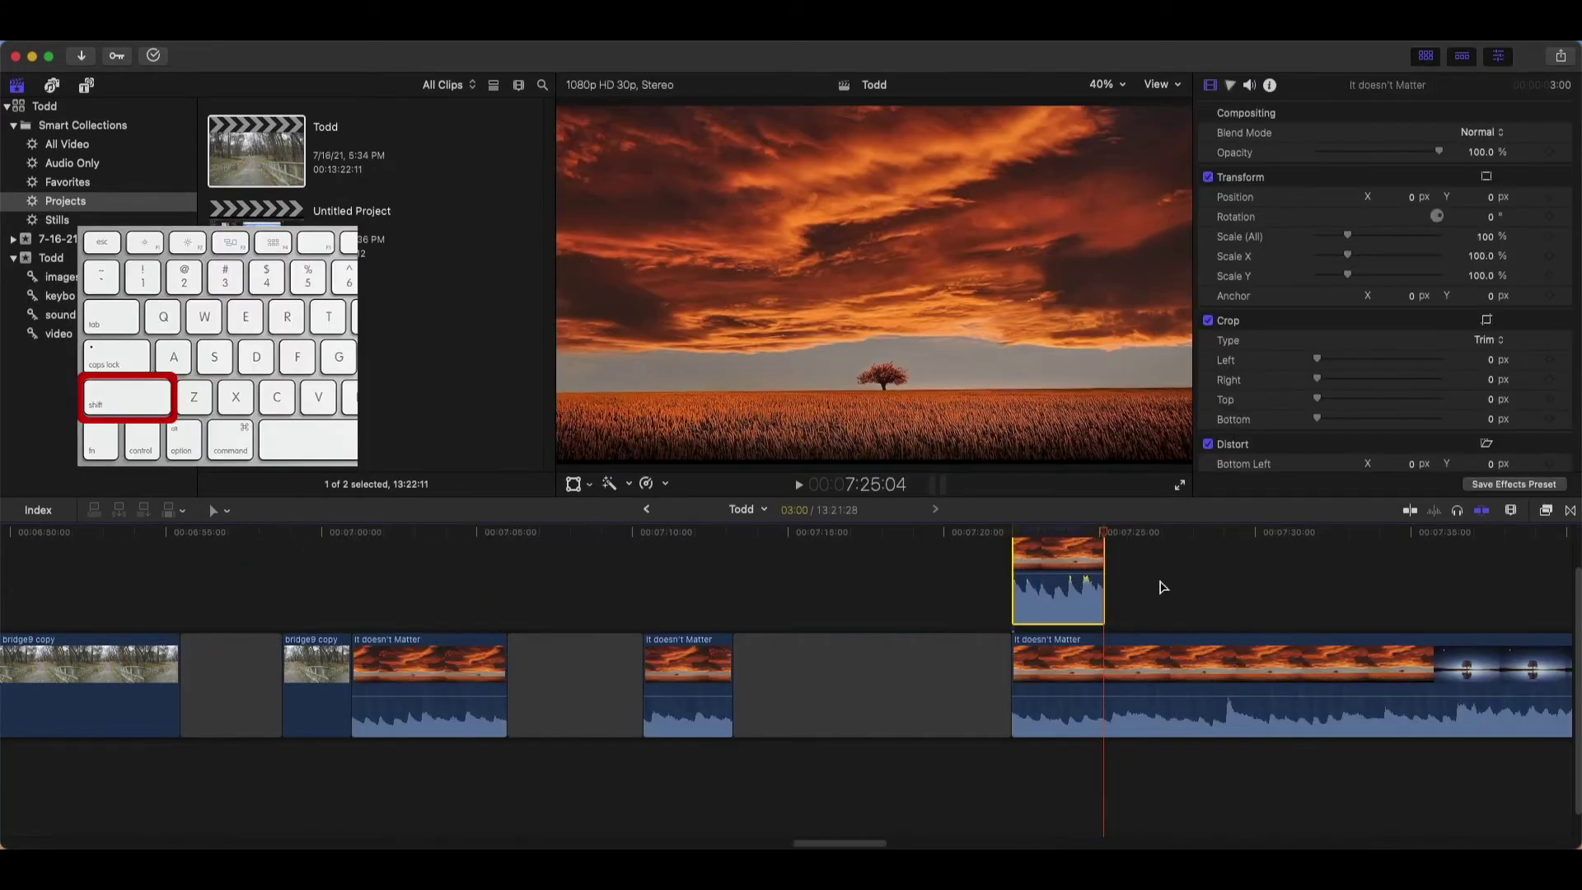
Lift bridge9 copy out of the storyline and connect it above, at the playhead
scroll(1162, 587, "up", 2)
left_click(337, 755)
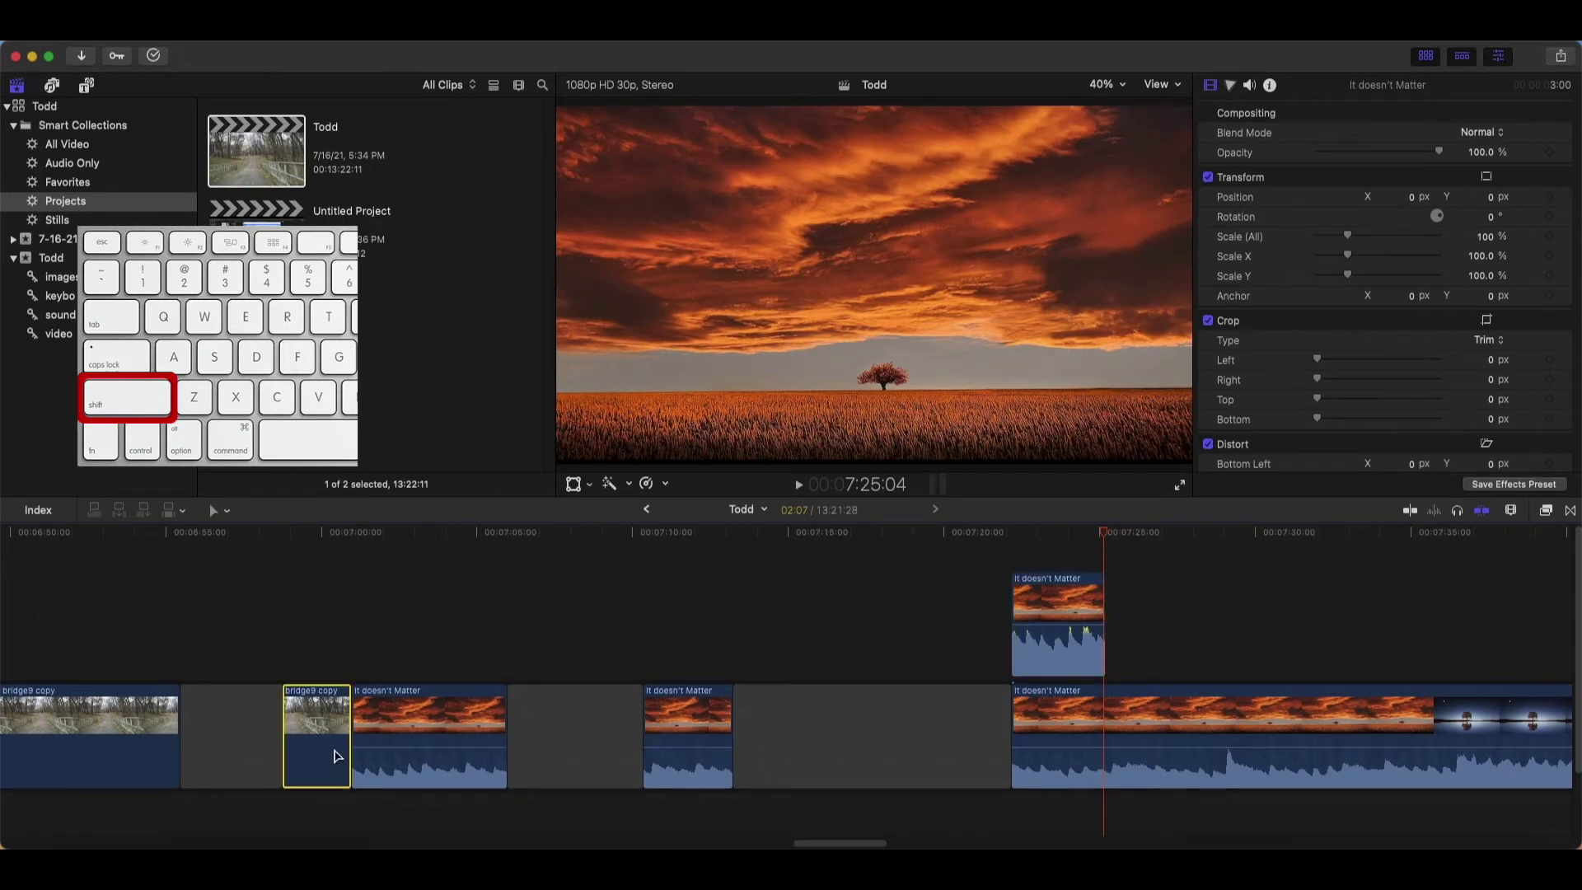
mouse_move(327, 761)
left_mouse_down()
mouse_move(1068, 539)
mouse_move(1045, 594)
mouse_move(1062, 639)
left_mouse_up()
scroll(1080, 647, "down", 2)
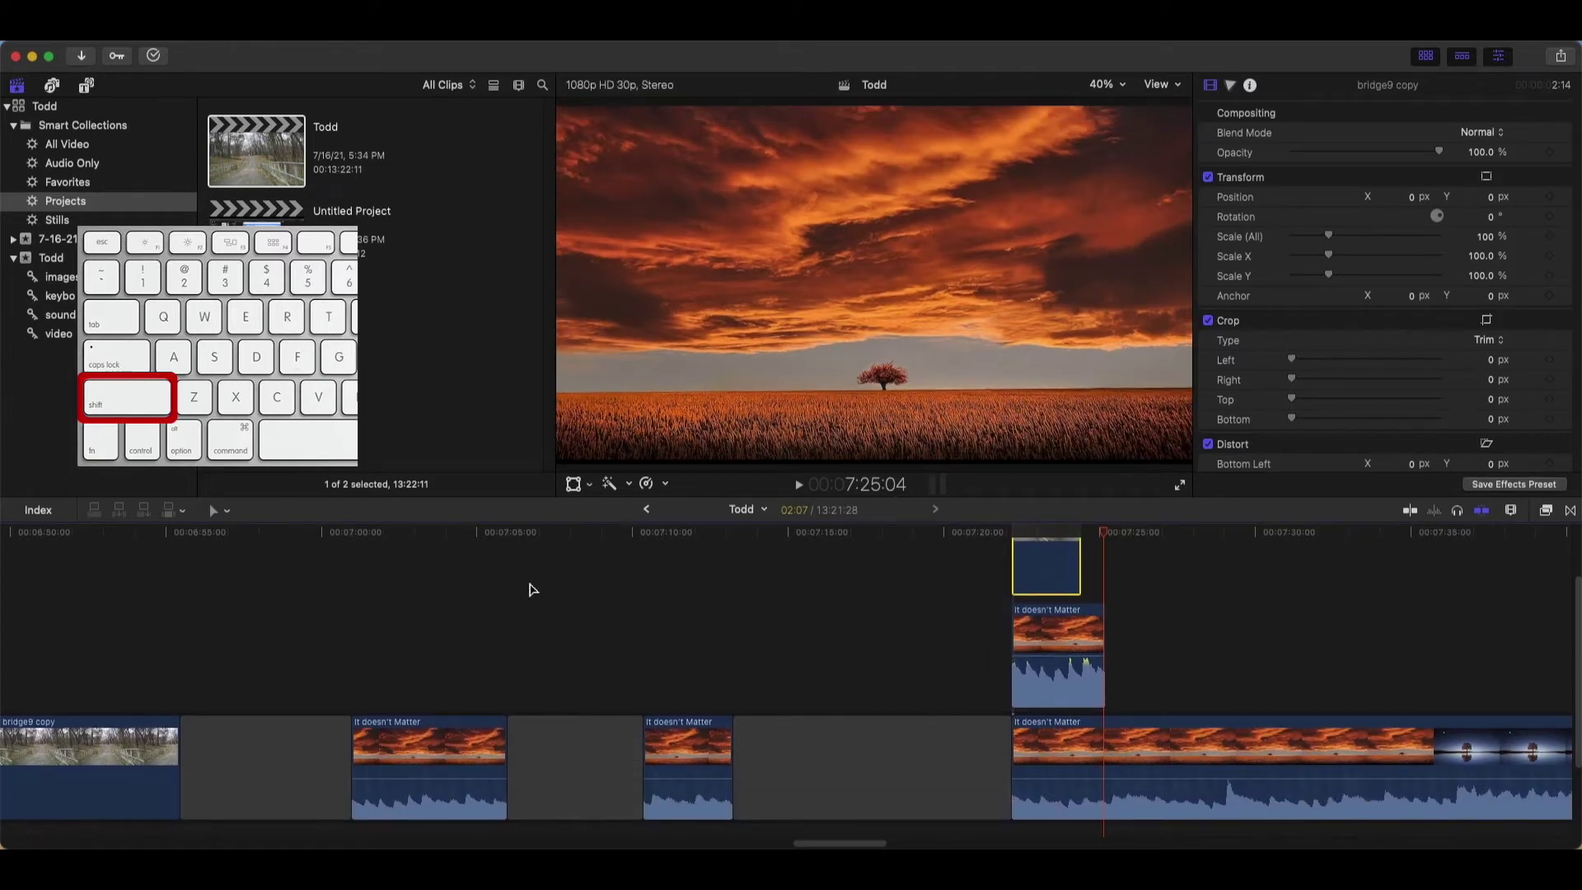
Blade all stacked clips at the playhead, then slide the pieces later, It doesn't Matter by 2:15
left_click(224, 510)
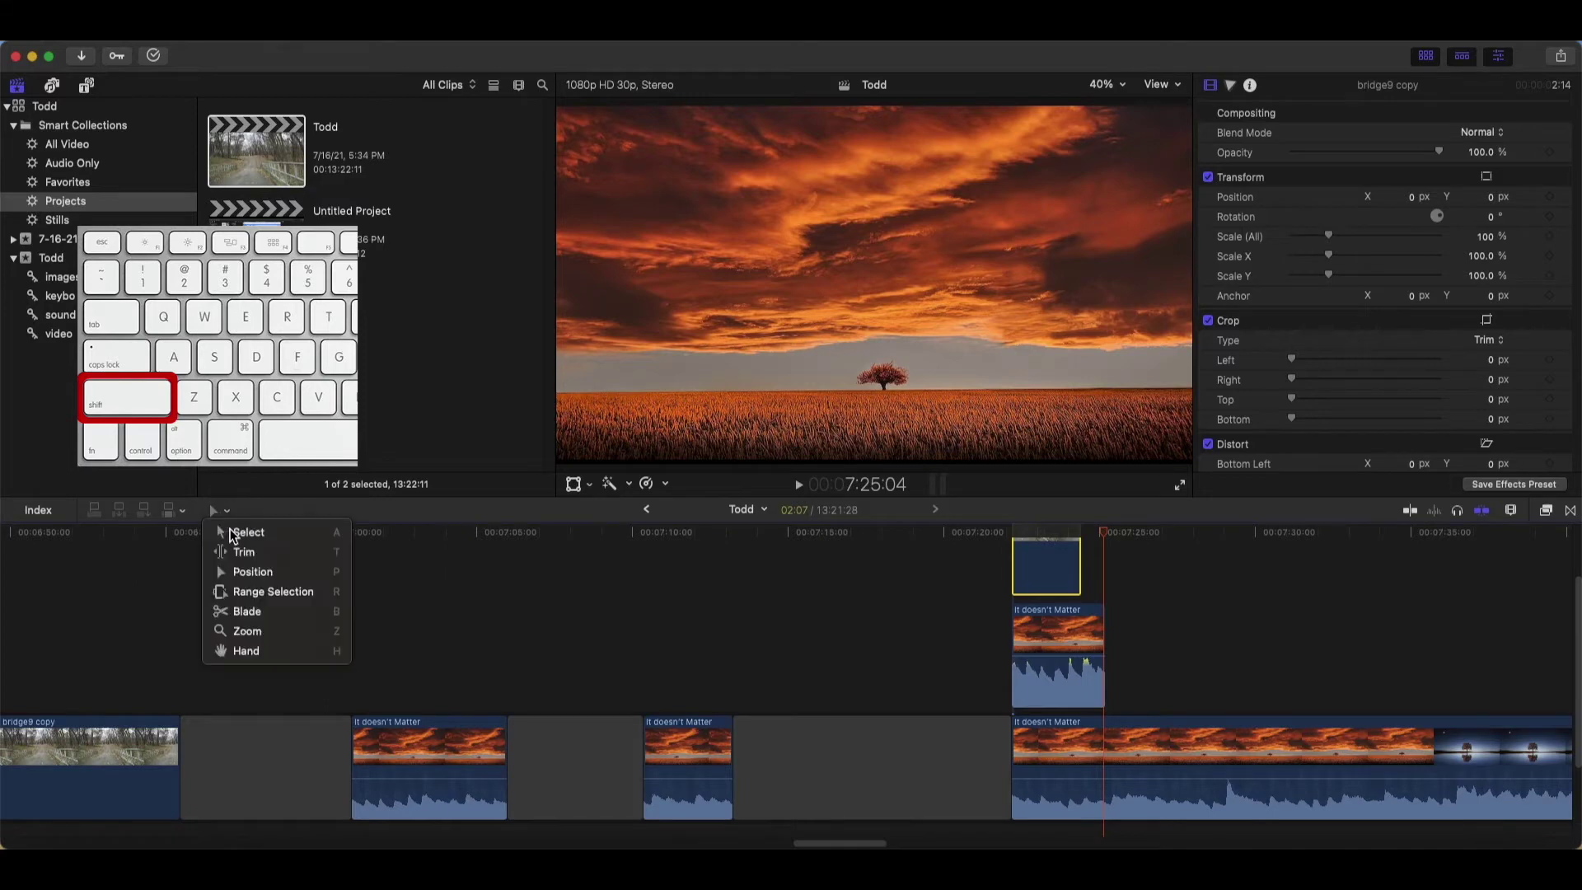
left_click(235, 610)
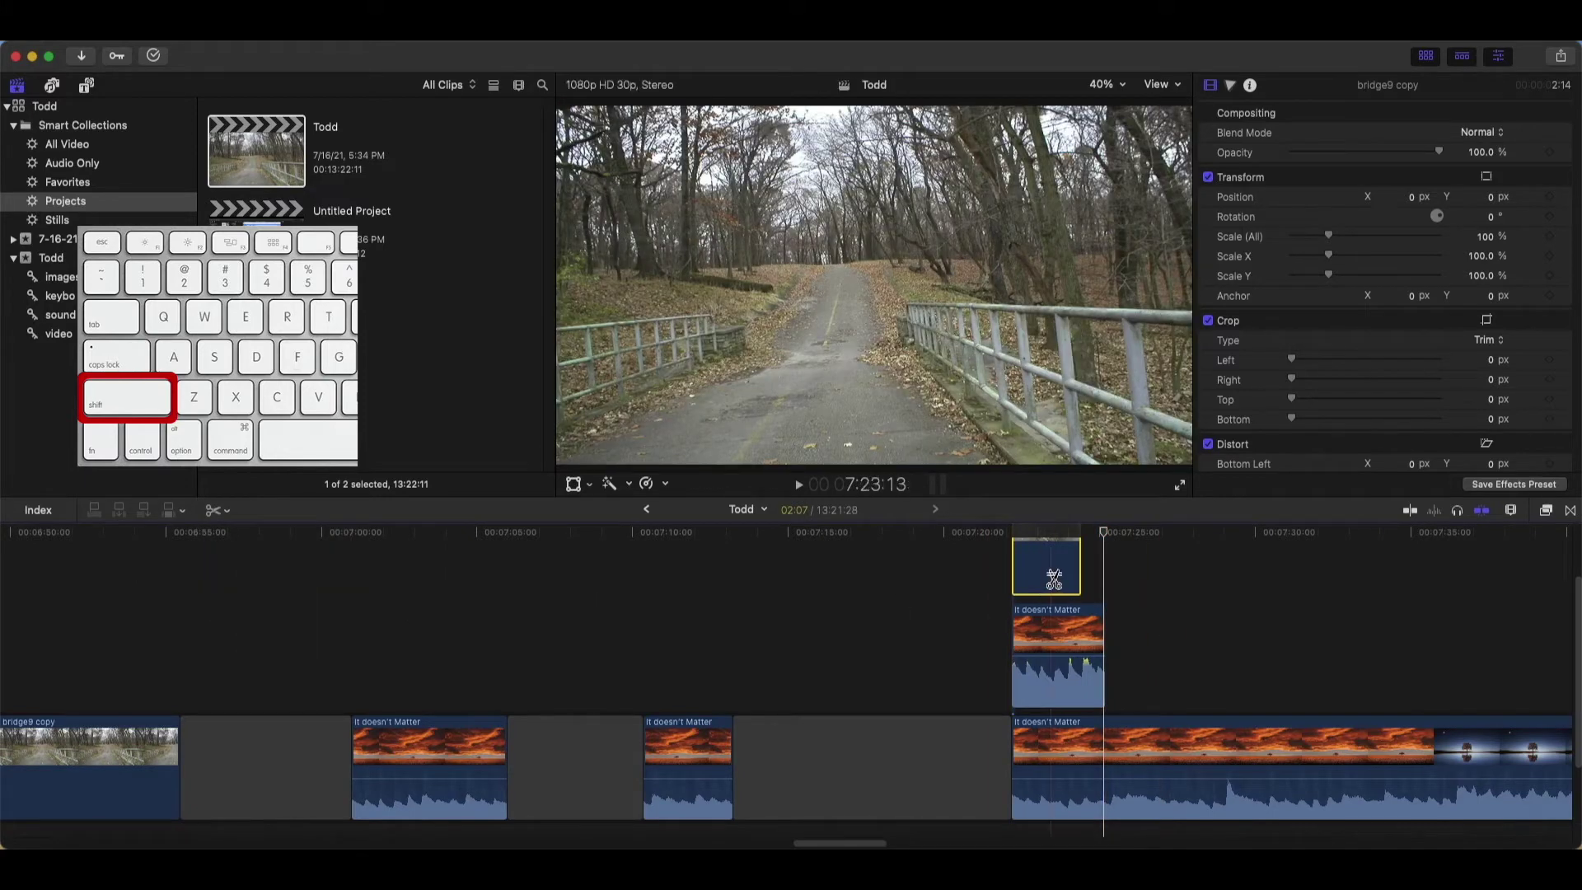
left_click(1052, 577, "shift")
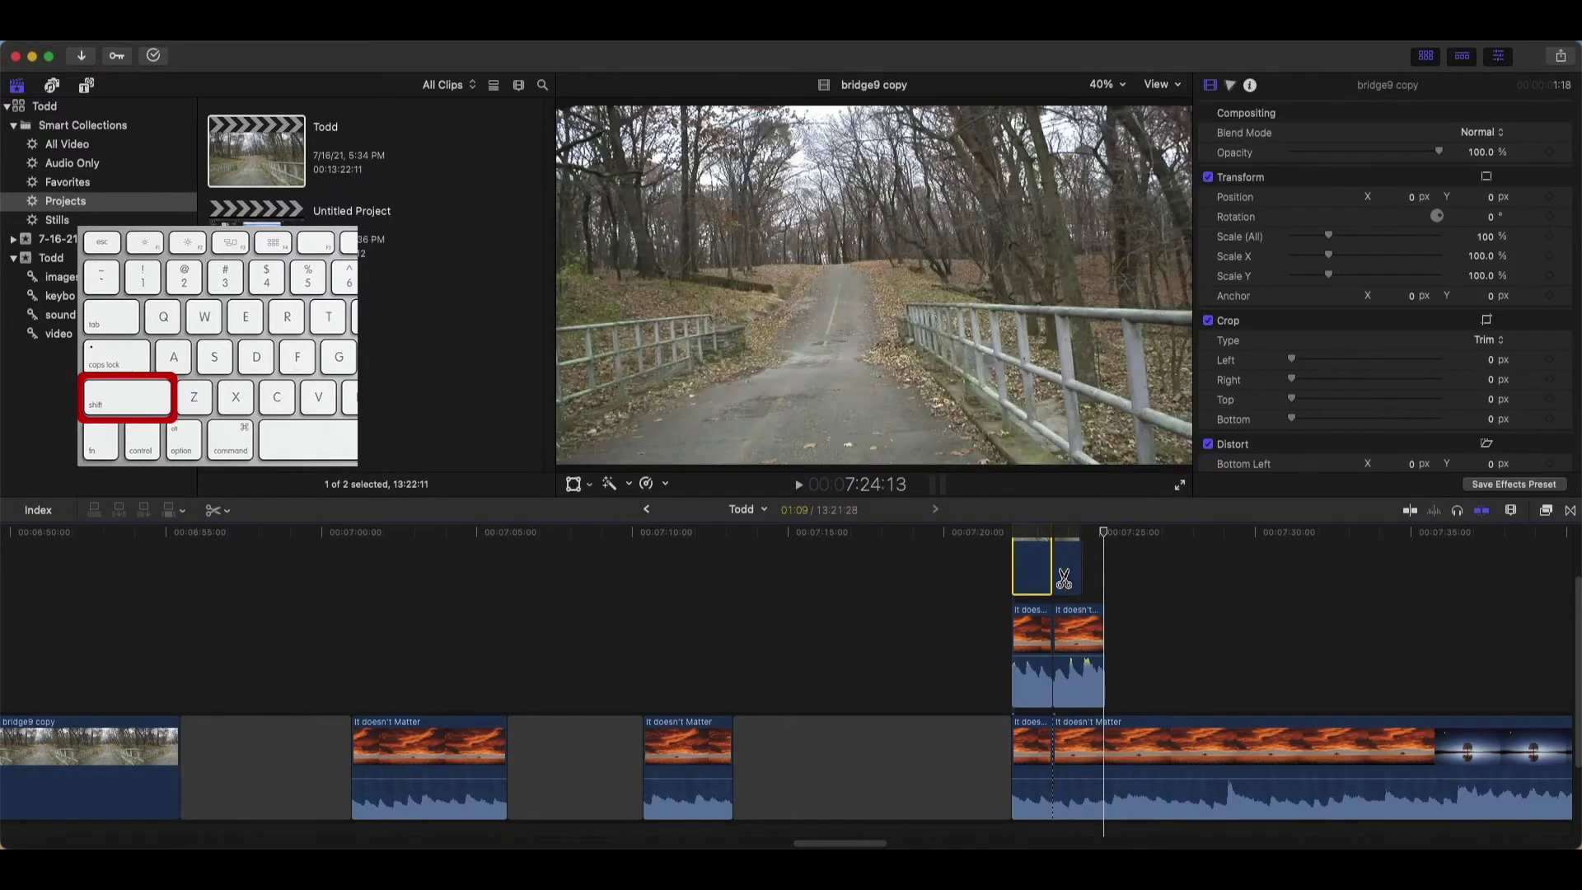
left_click(216, 509)
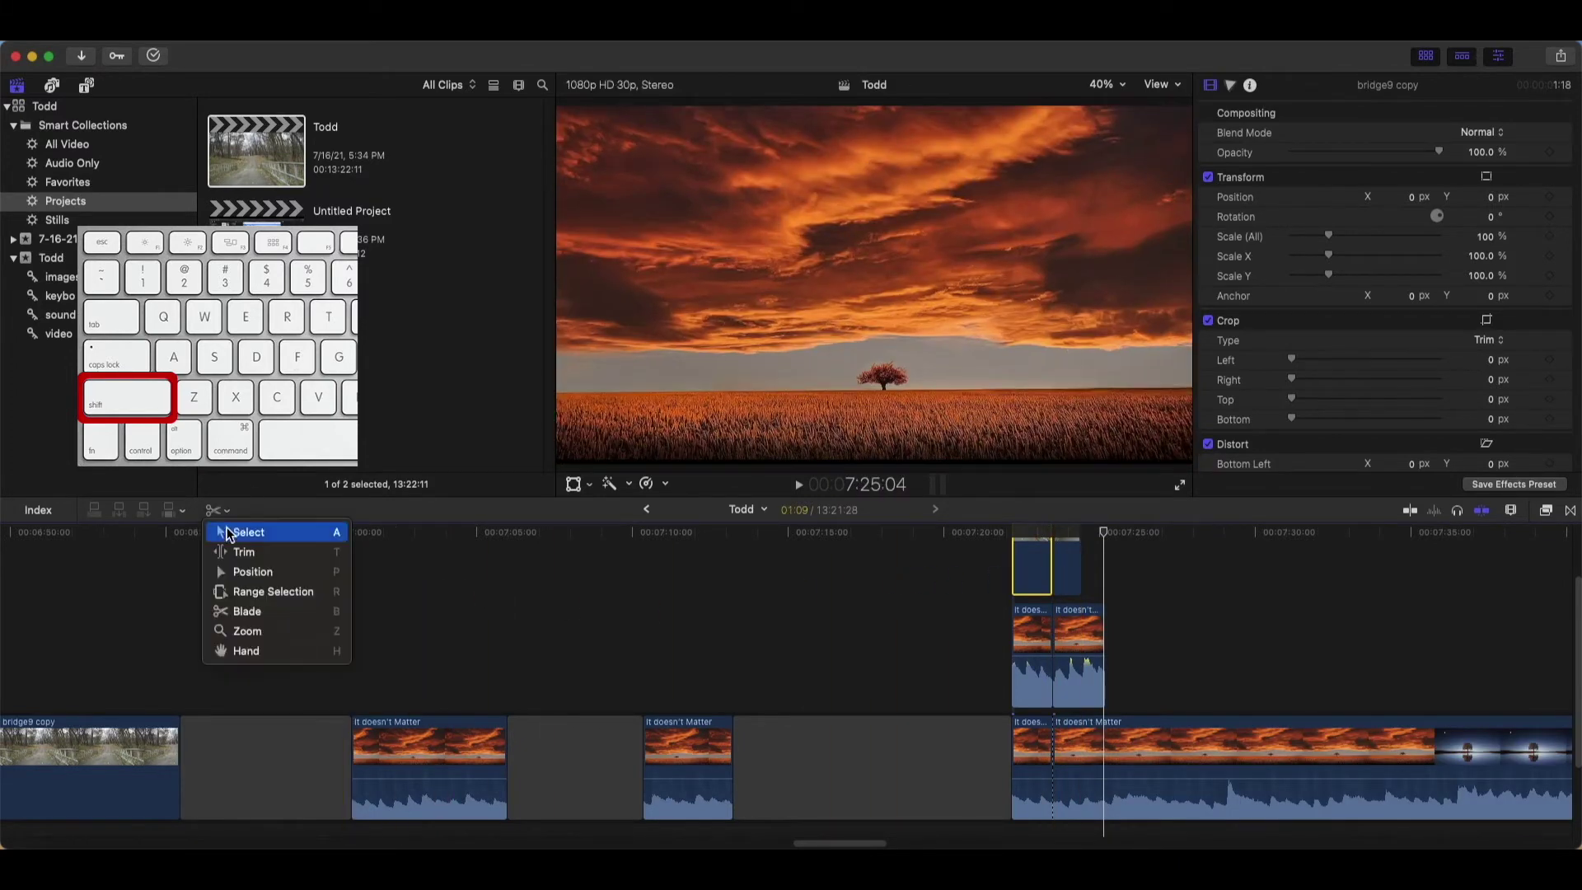
key("Return")
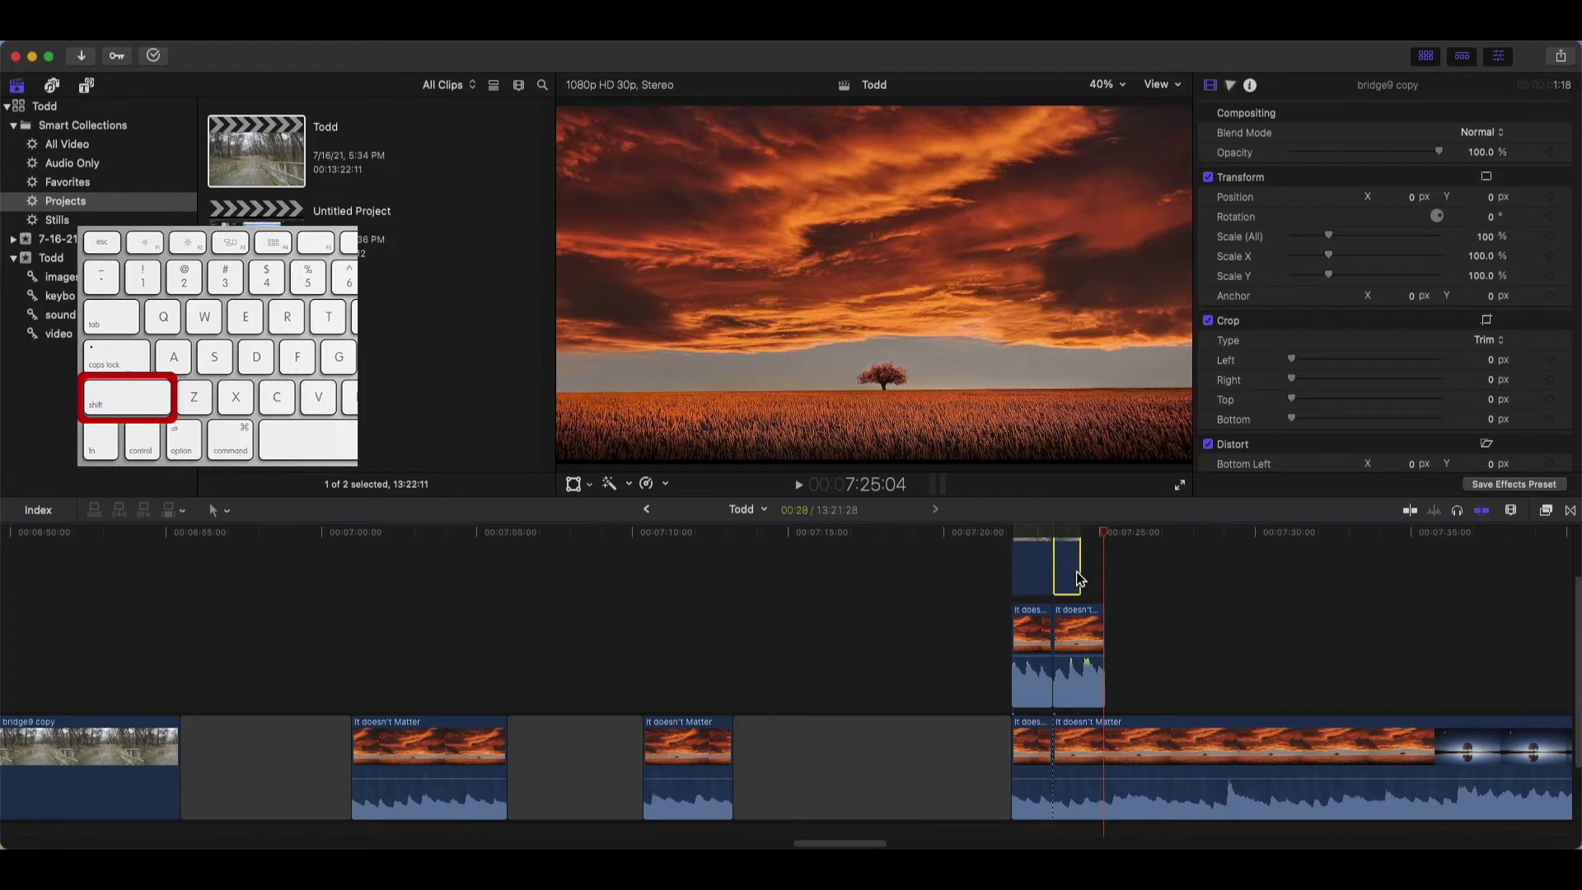
left_click_drag(1079, 576, 1246, 655)
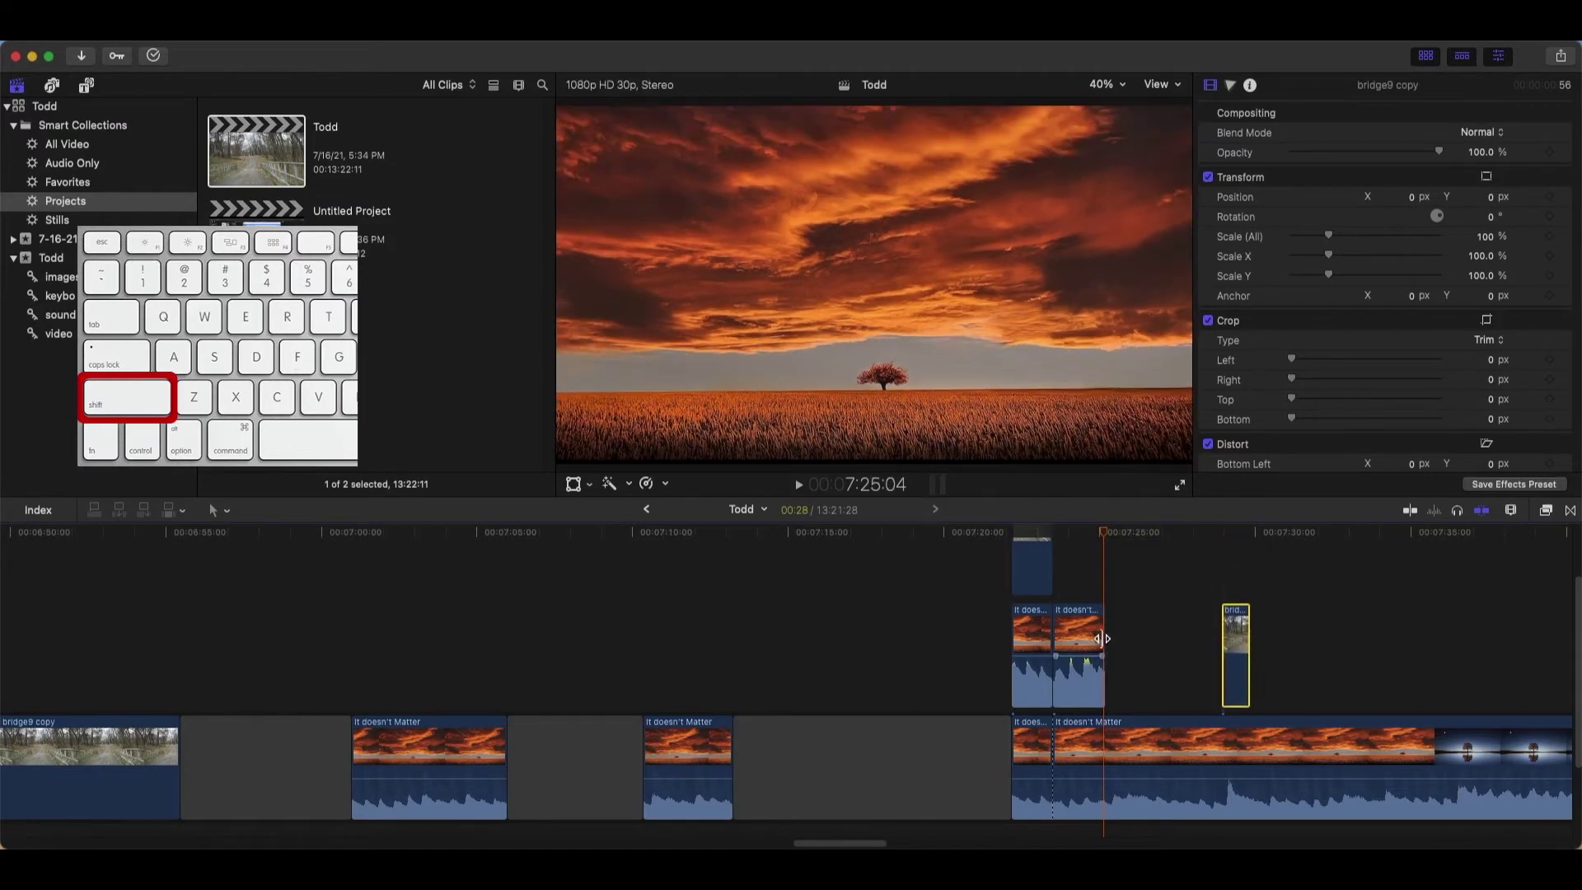
left_click_drag(1080, 634, 1171, 630)
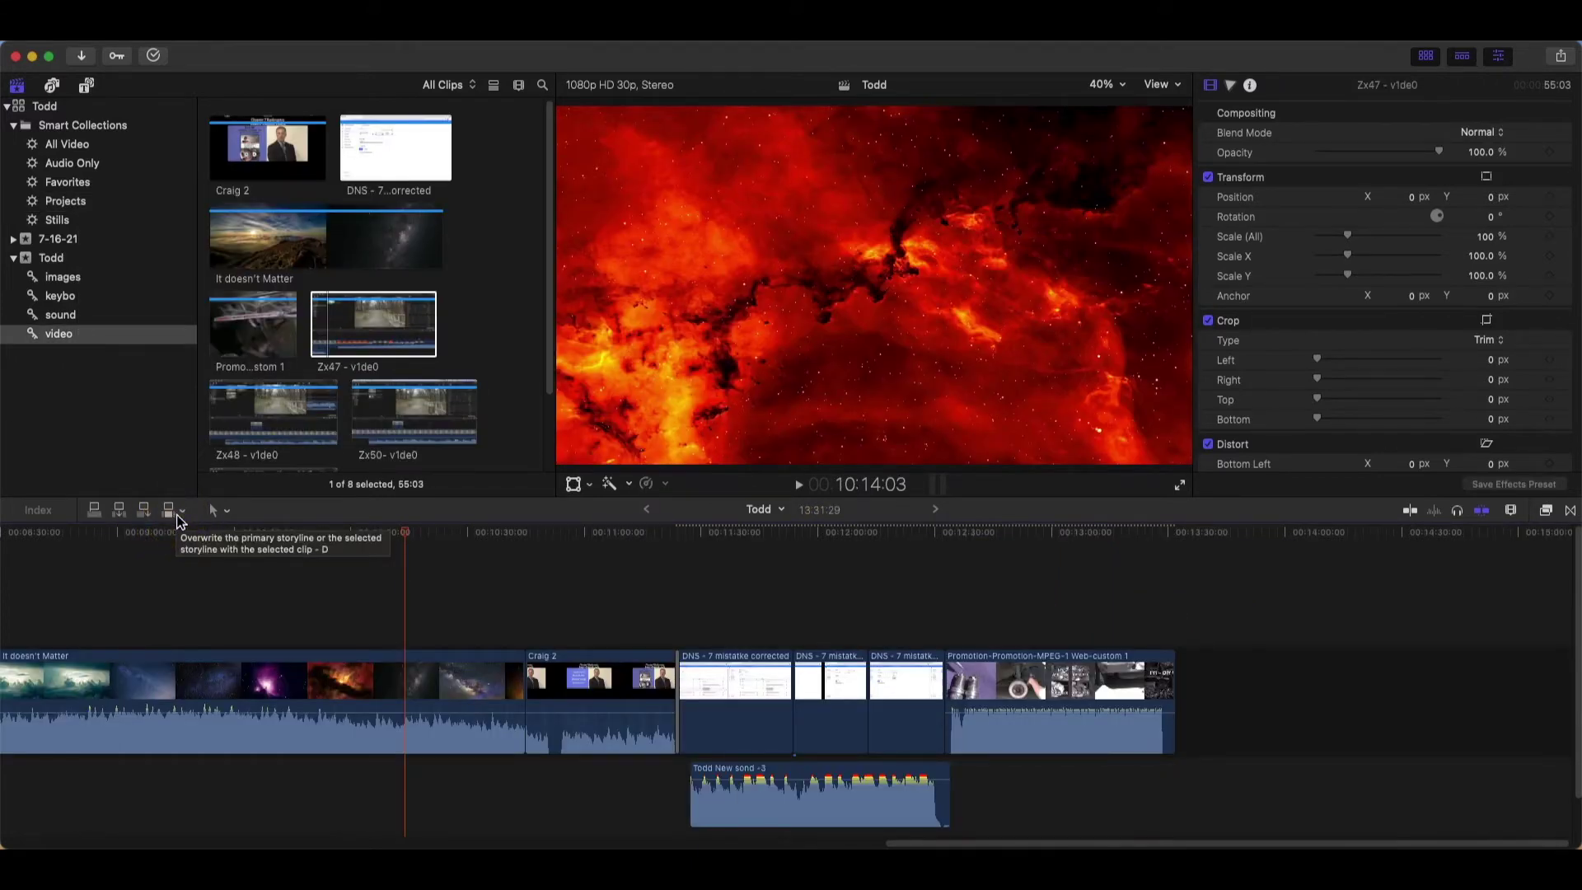
Overwrite Zx47 twice at the playhead, then undo both overwrites
left_click(174, 517)
left_click(170, 513)
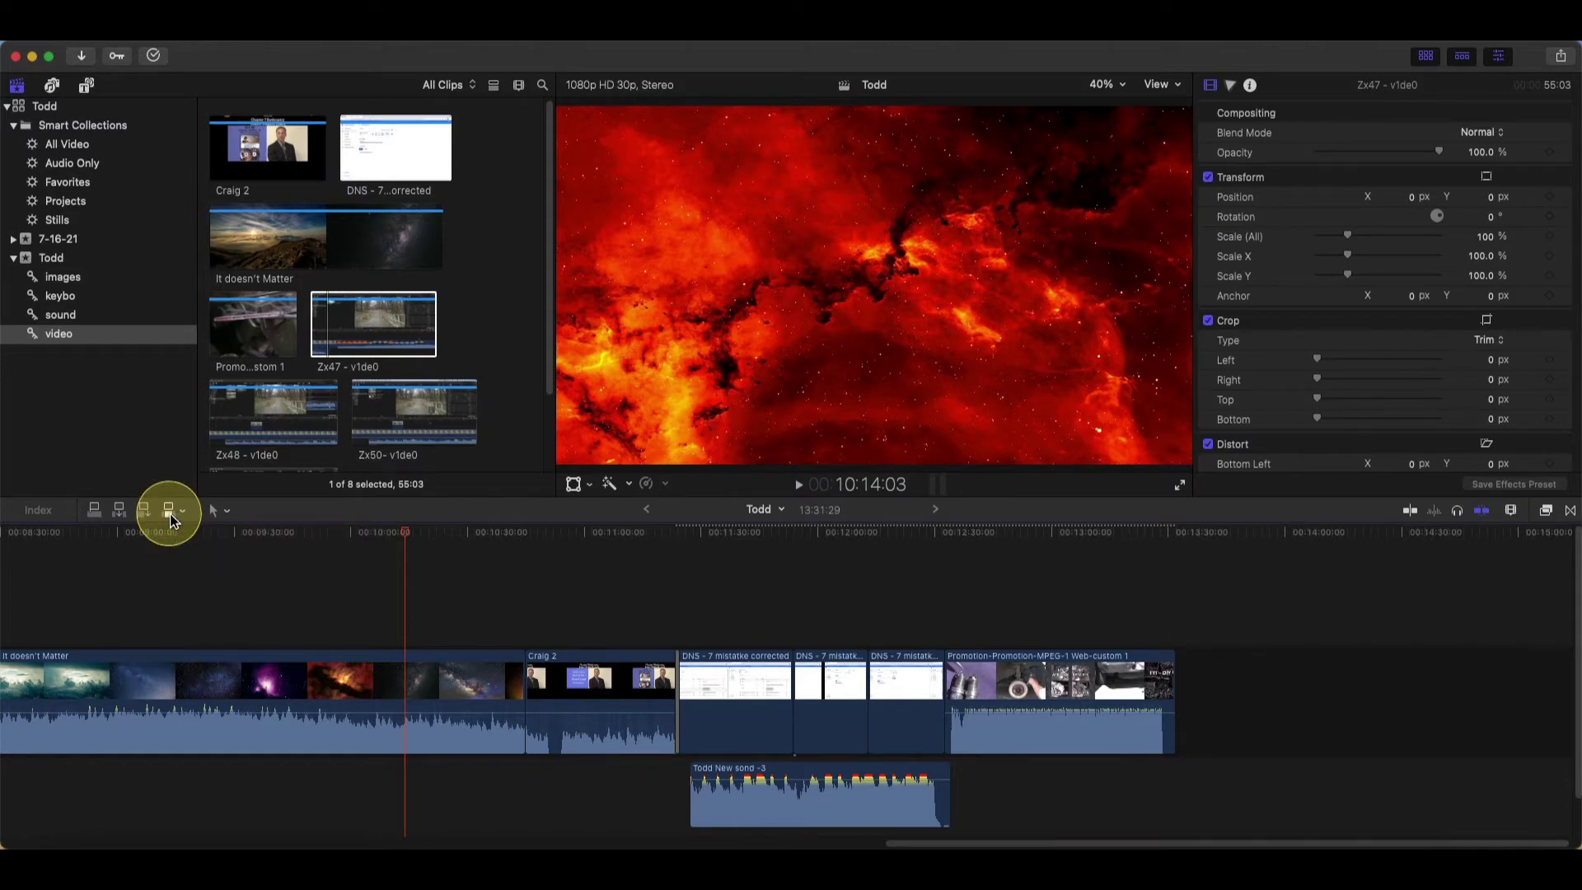
left_click(170, 514)
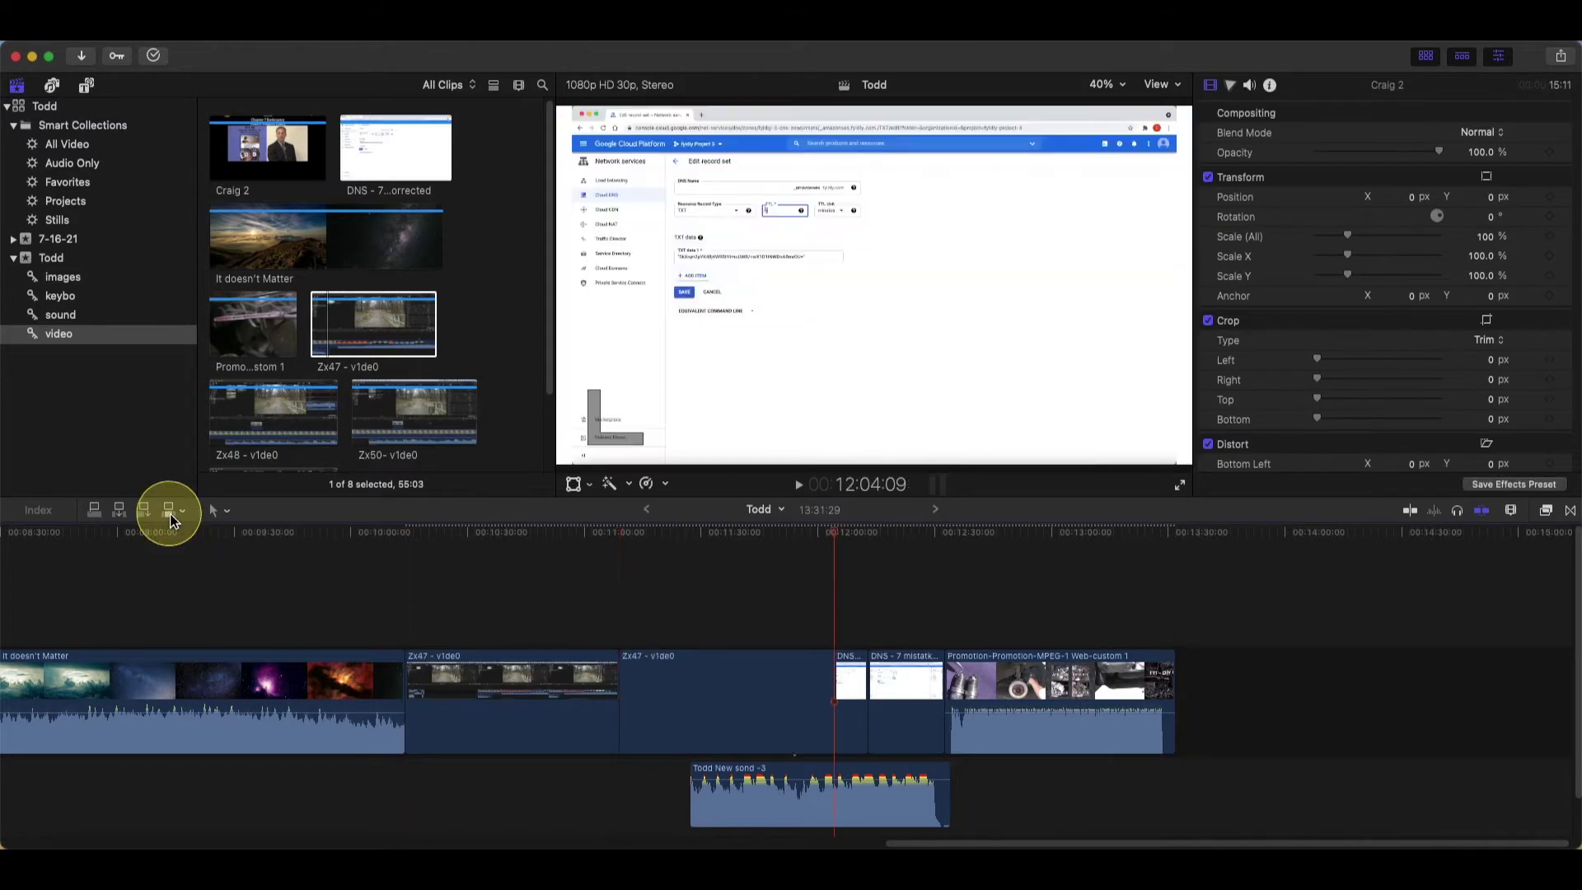
key("cmd+z")
key("cmd+z")
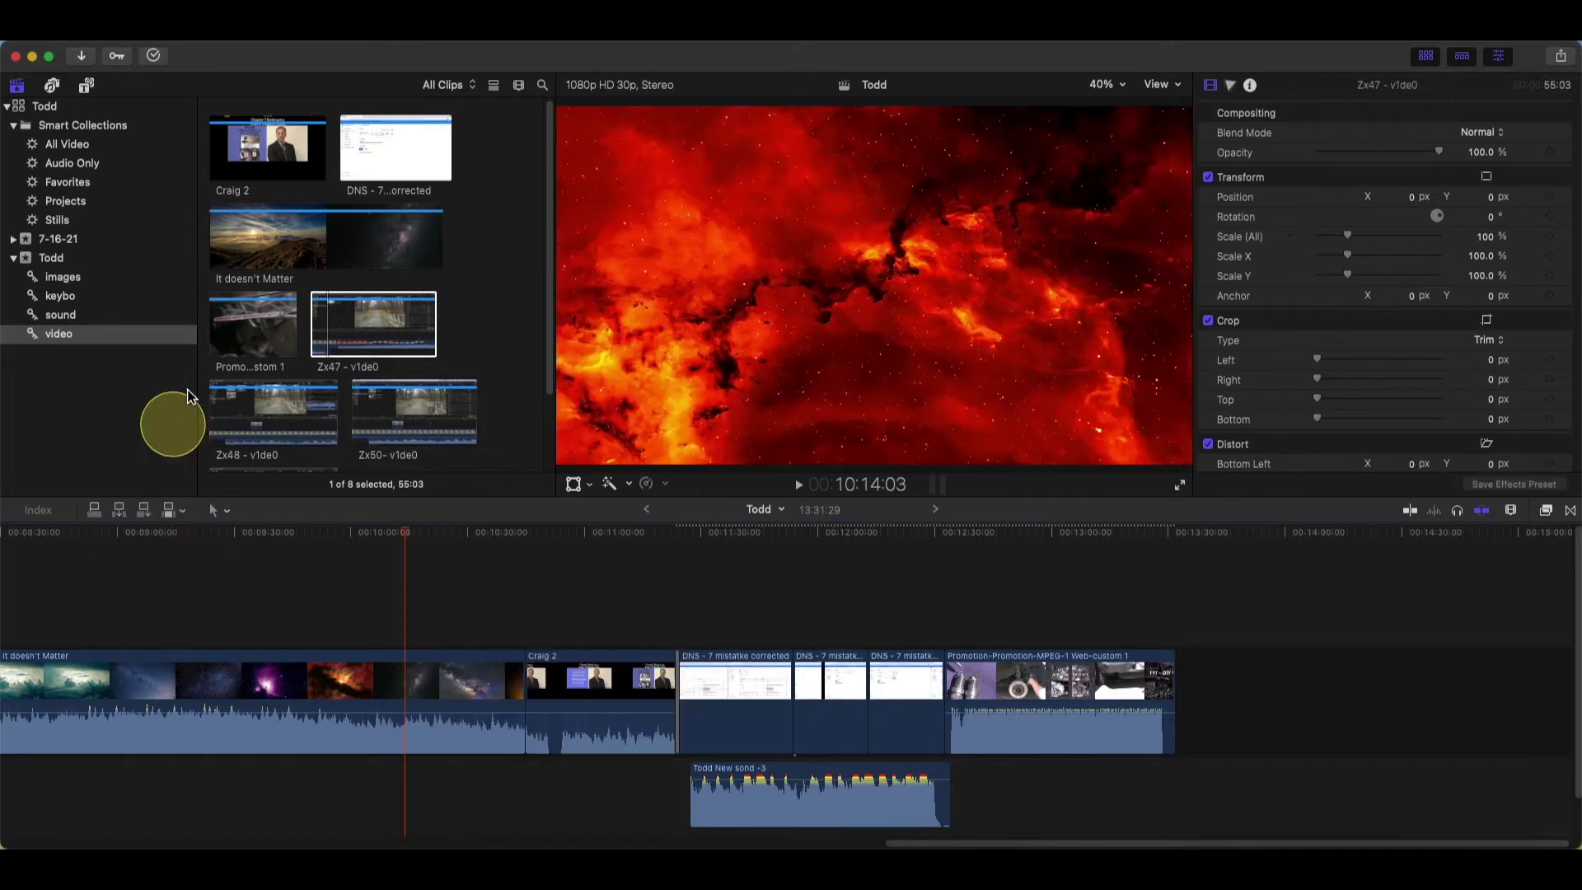
Append the It doesn't Matter clip to the end of the Todd timeline
left_click(364, 157)
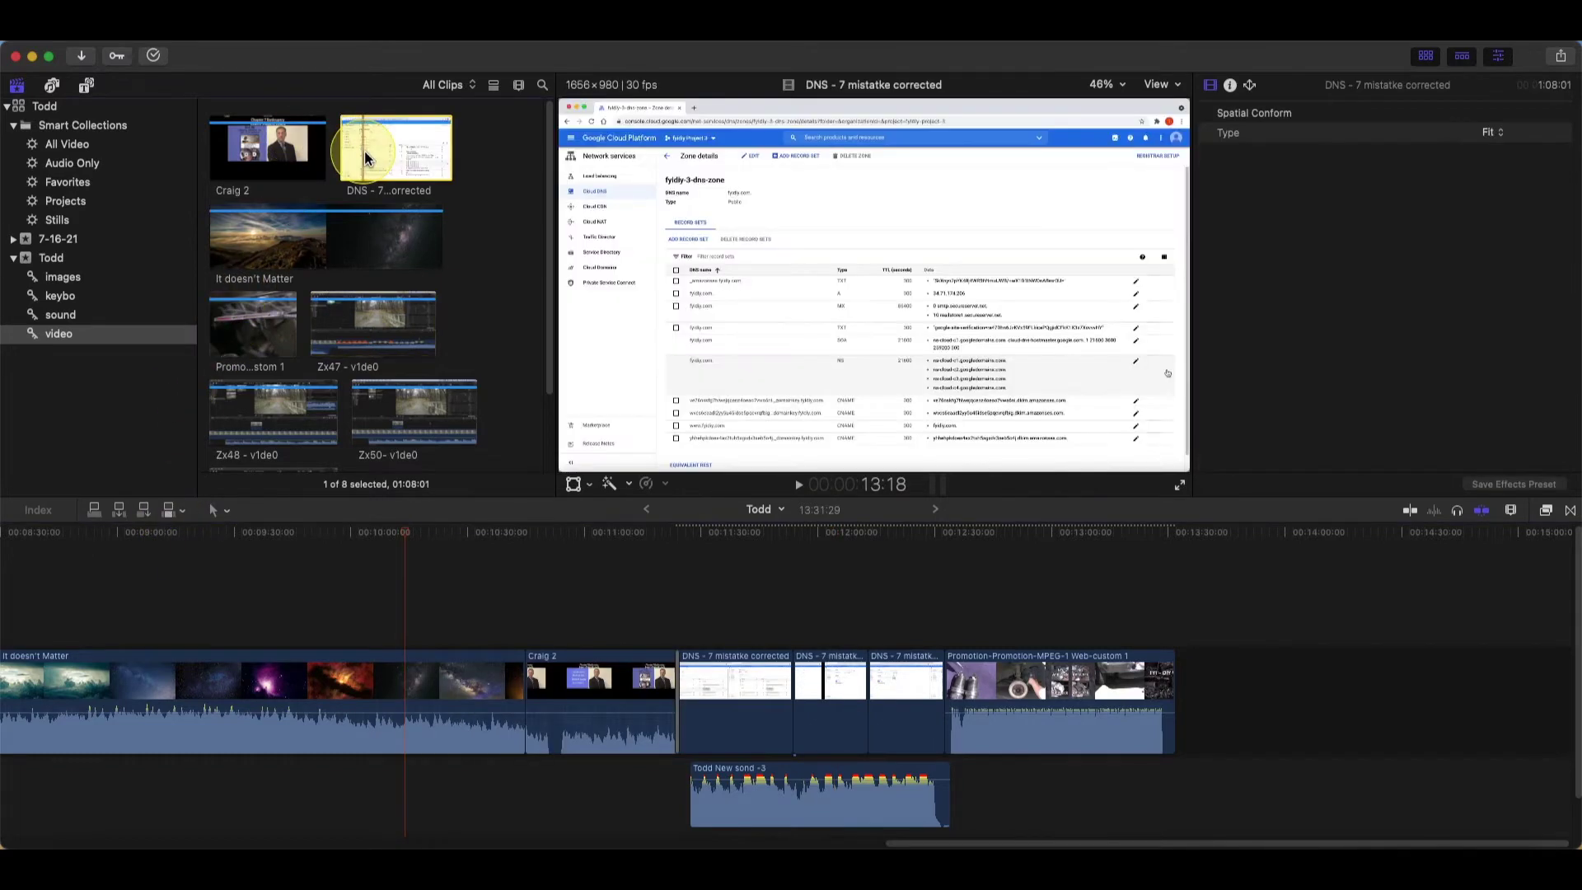
left_click(272, 248)
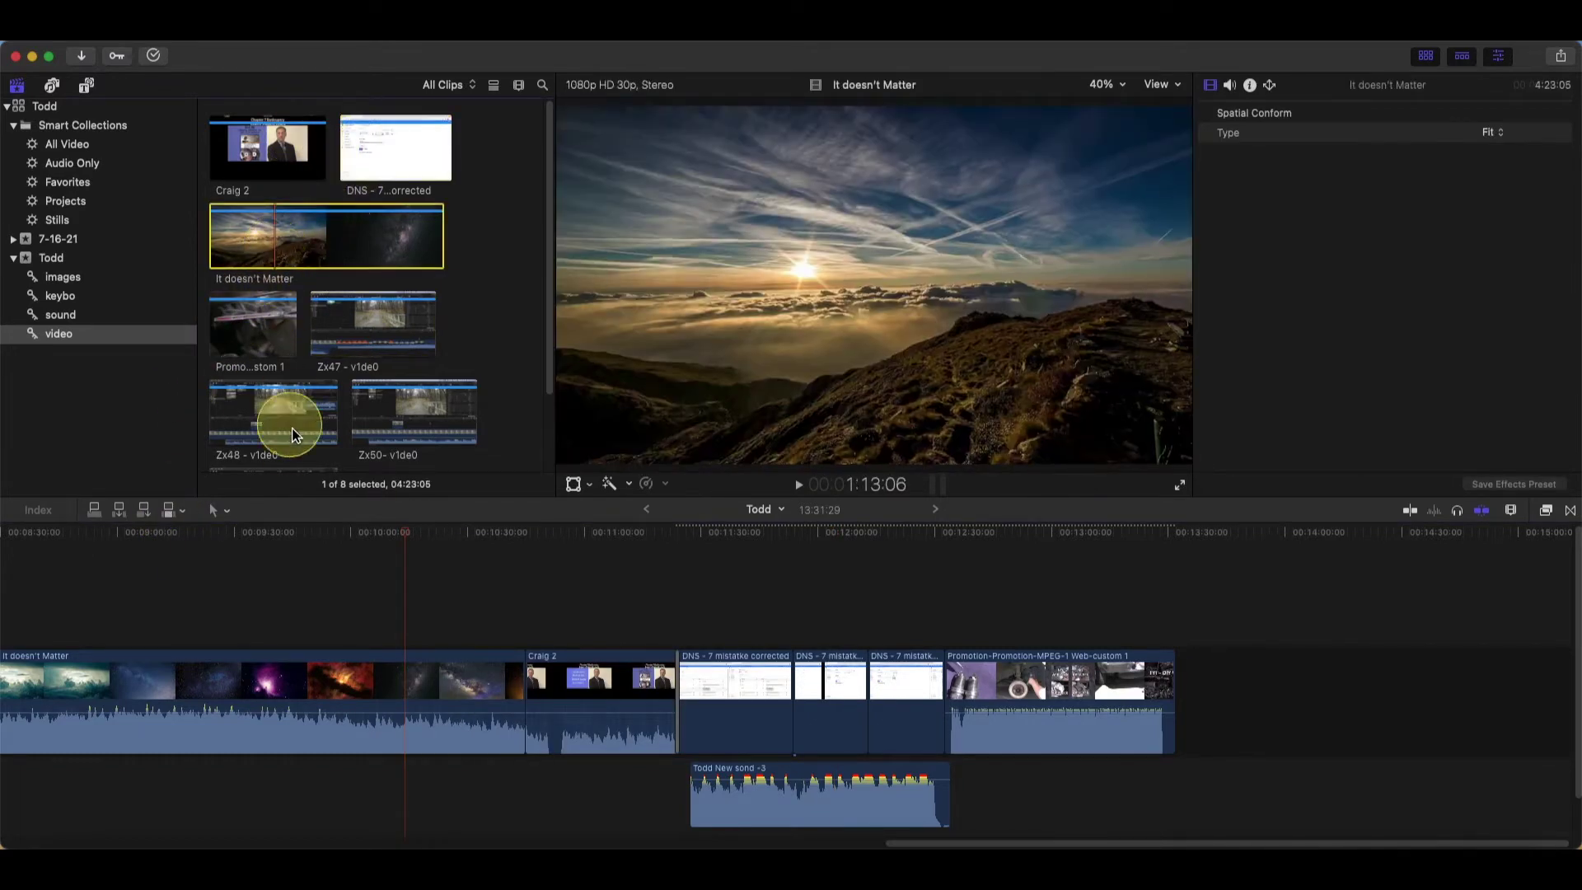
left_click(145, 509)
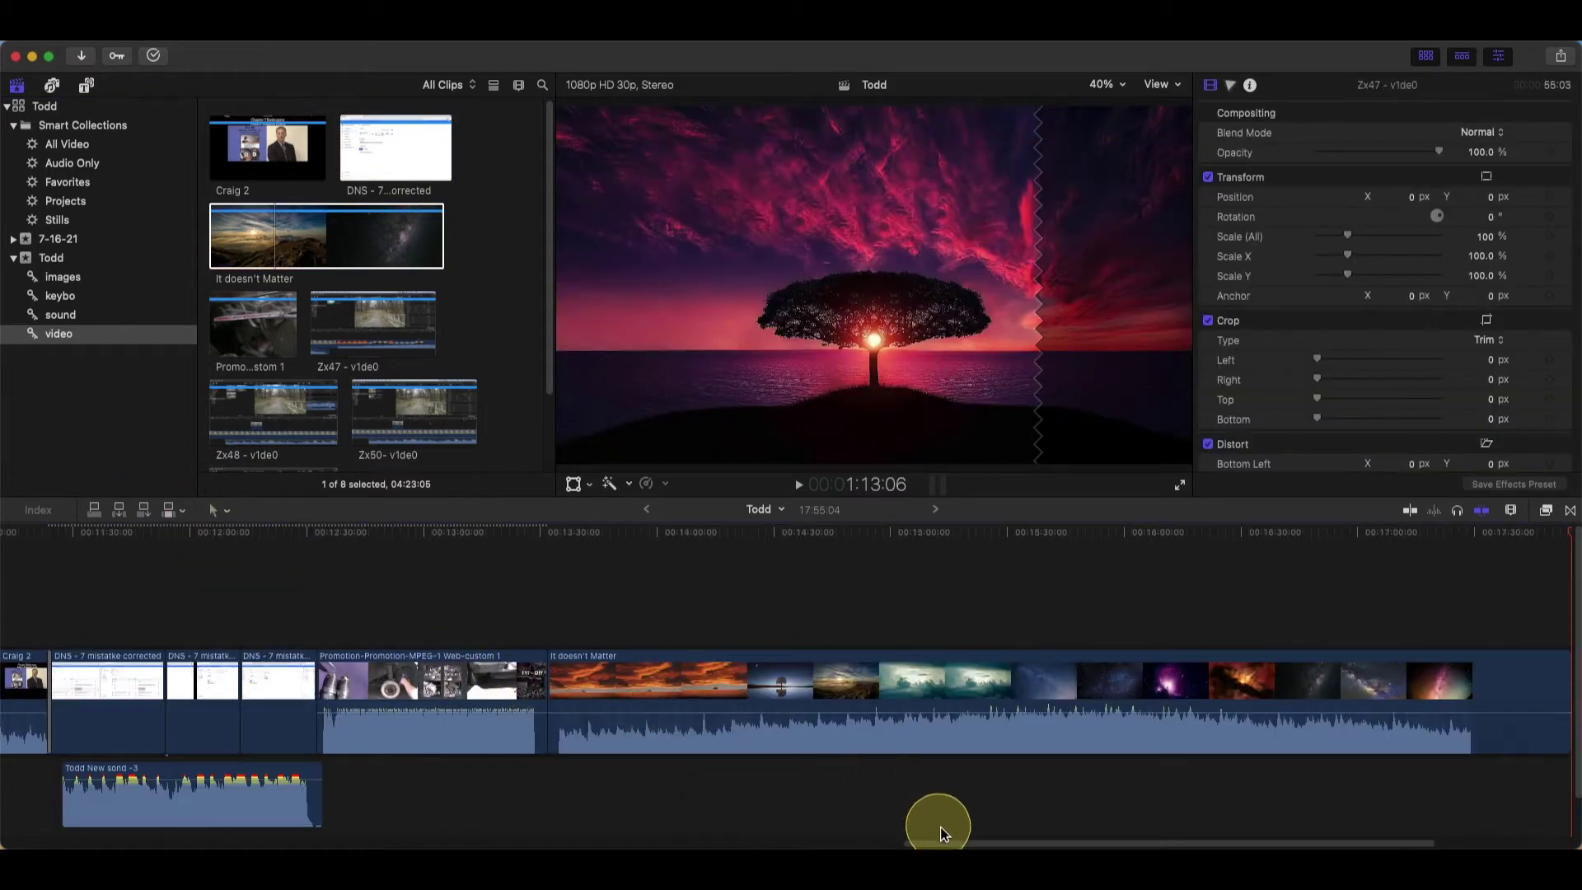
Undo the It doesn't Matter append, insert Craig 2 twice, then undo both insertions
key("cmd+z")
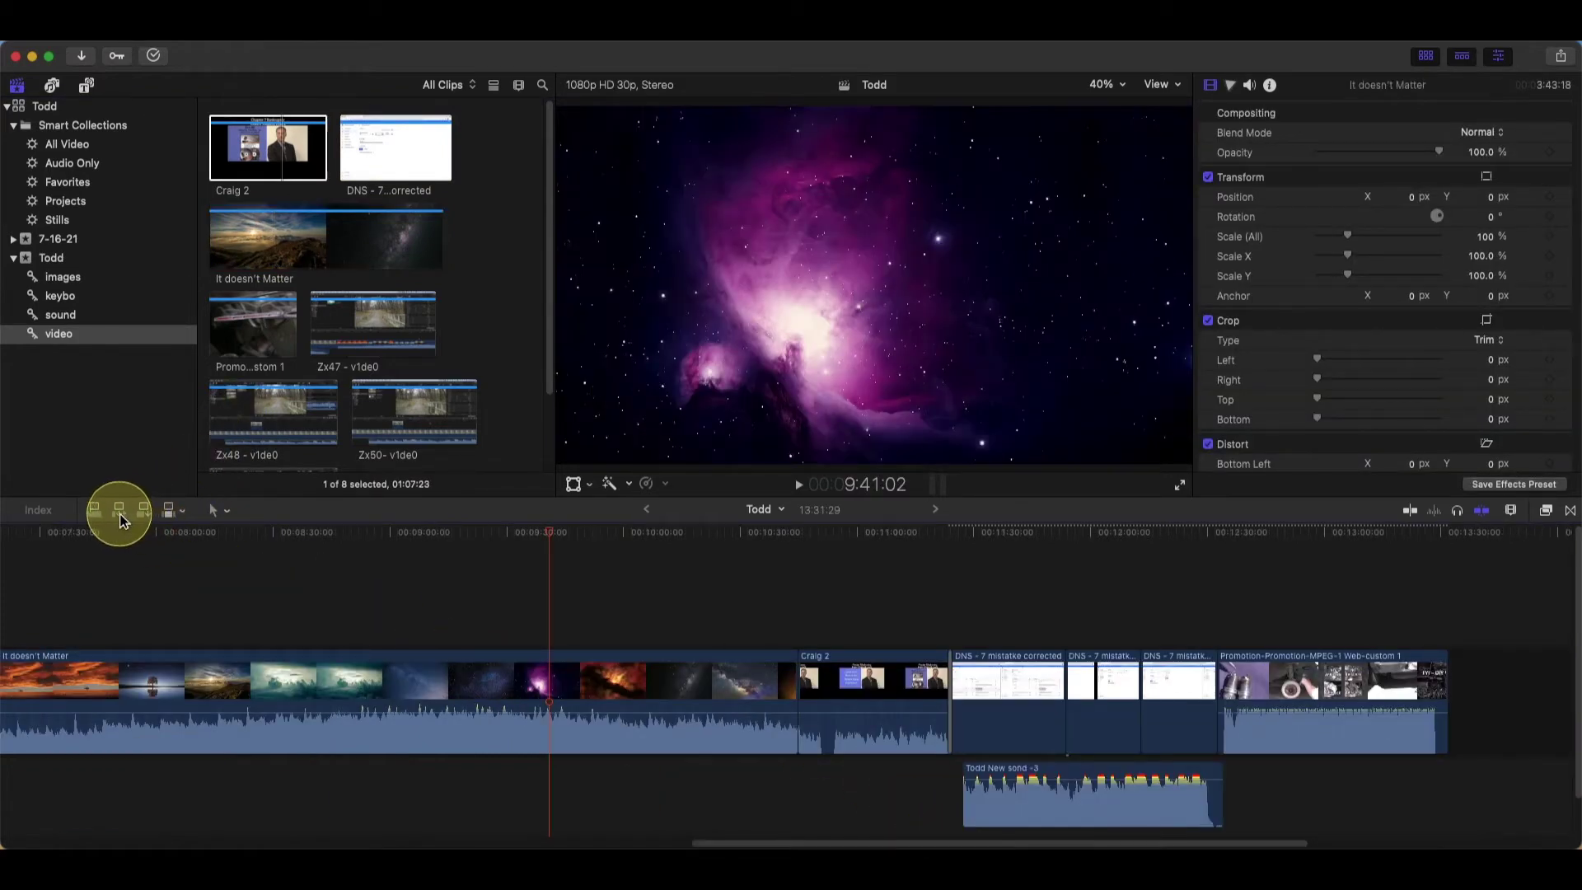
left_click(119, 515)
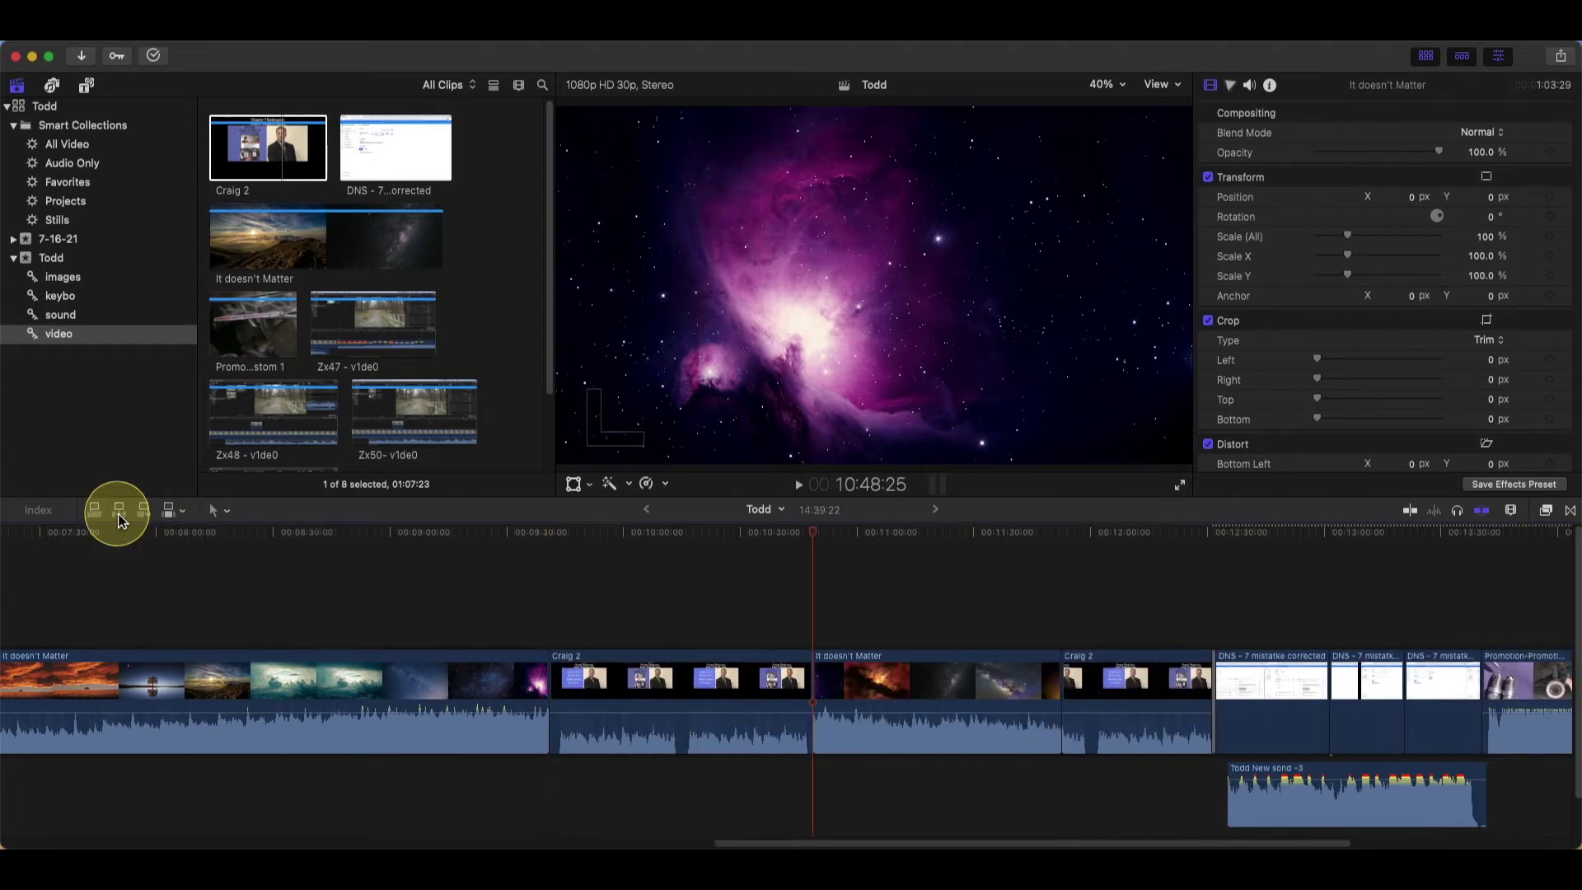
left_click(119, 515)
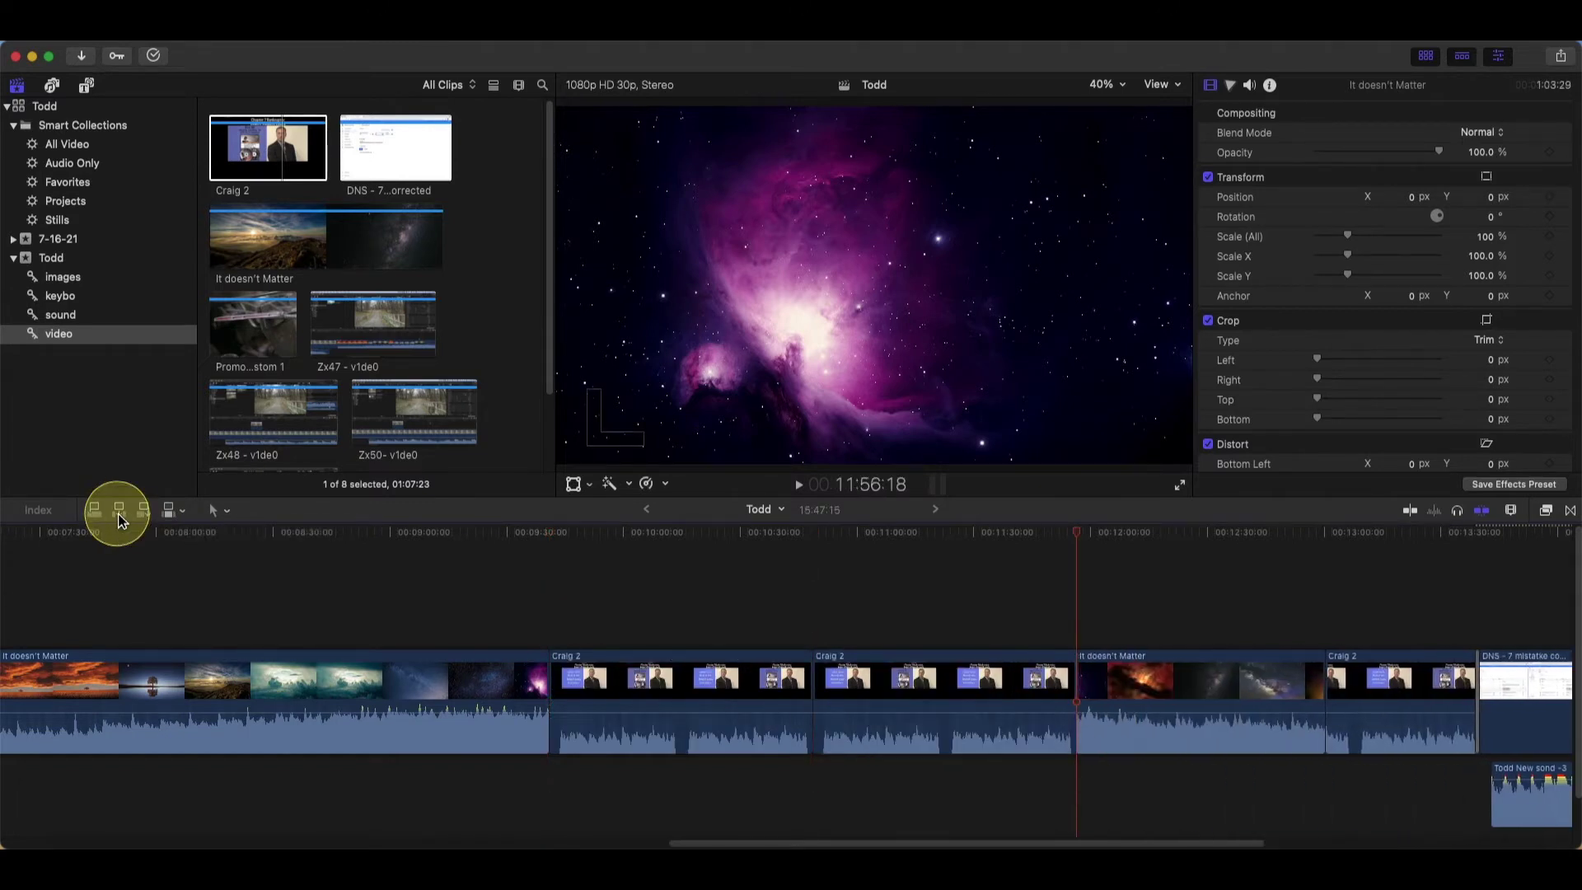
key("cmd+z")
key("cmd+z")
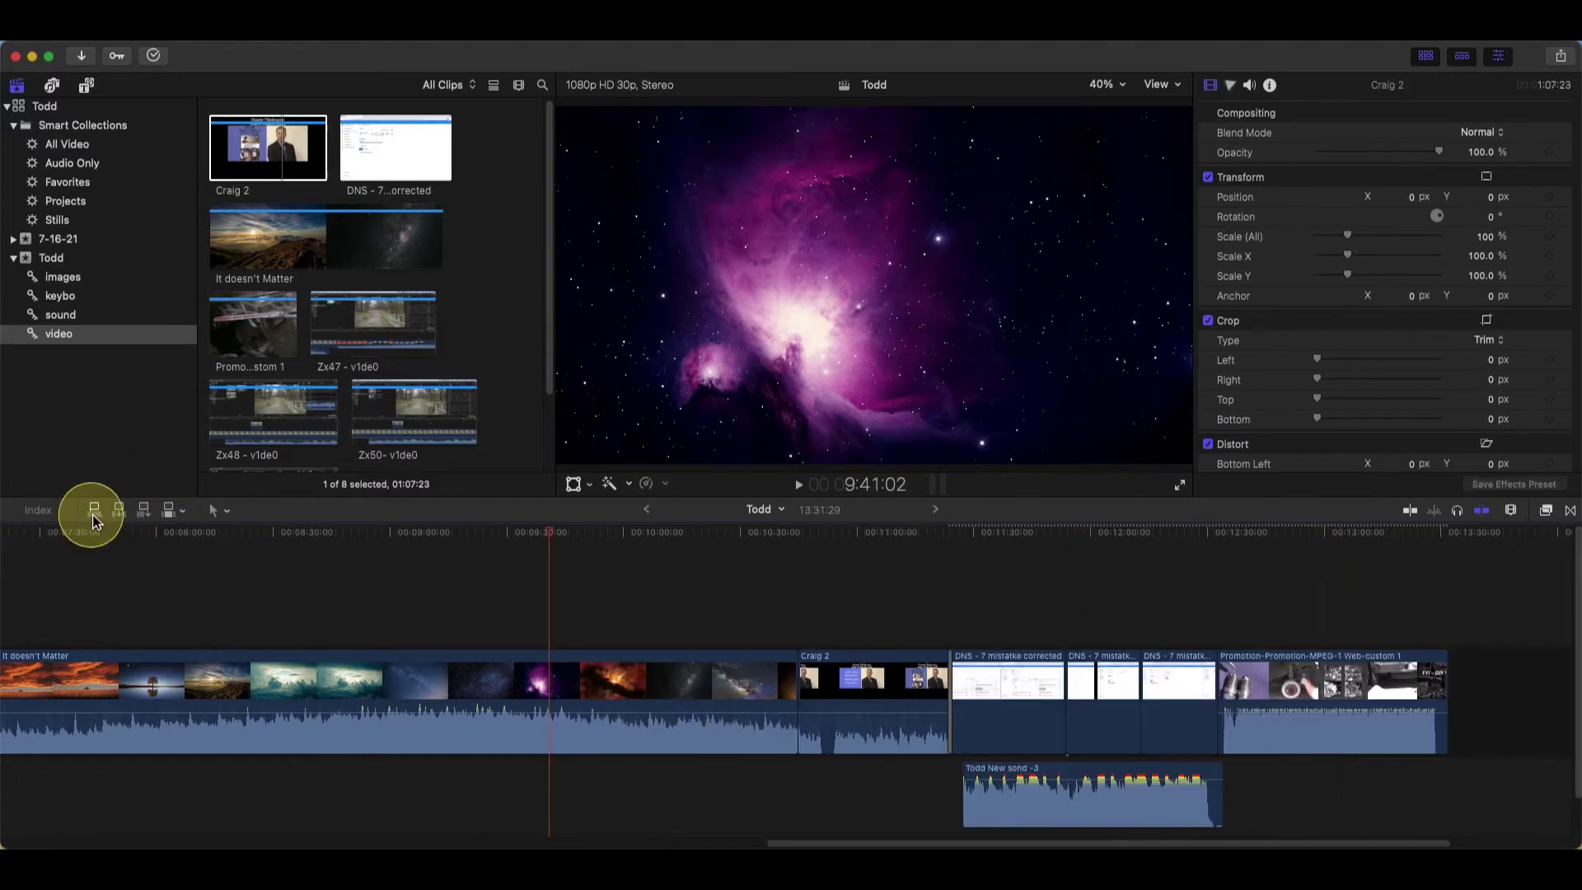
Connect Craig 2 and It doesn't Matter above the storyline at the playhead
left_click(92, 514)
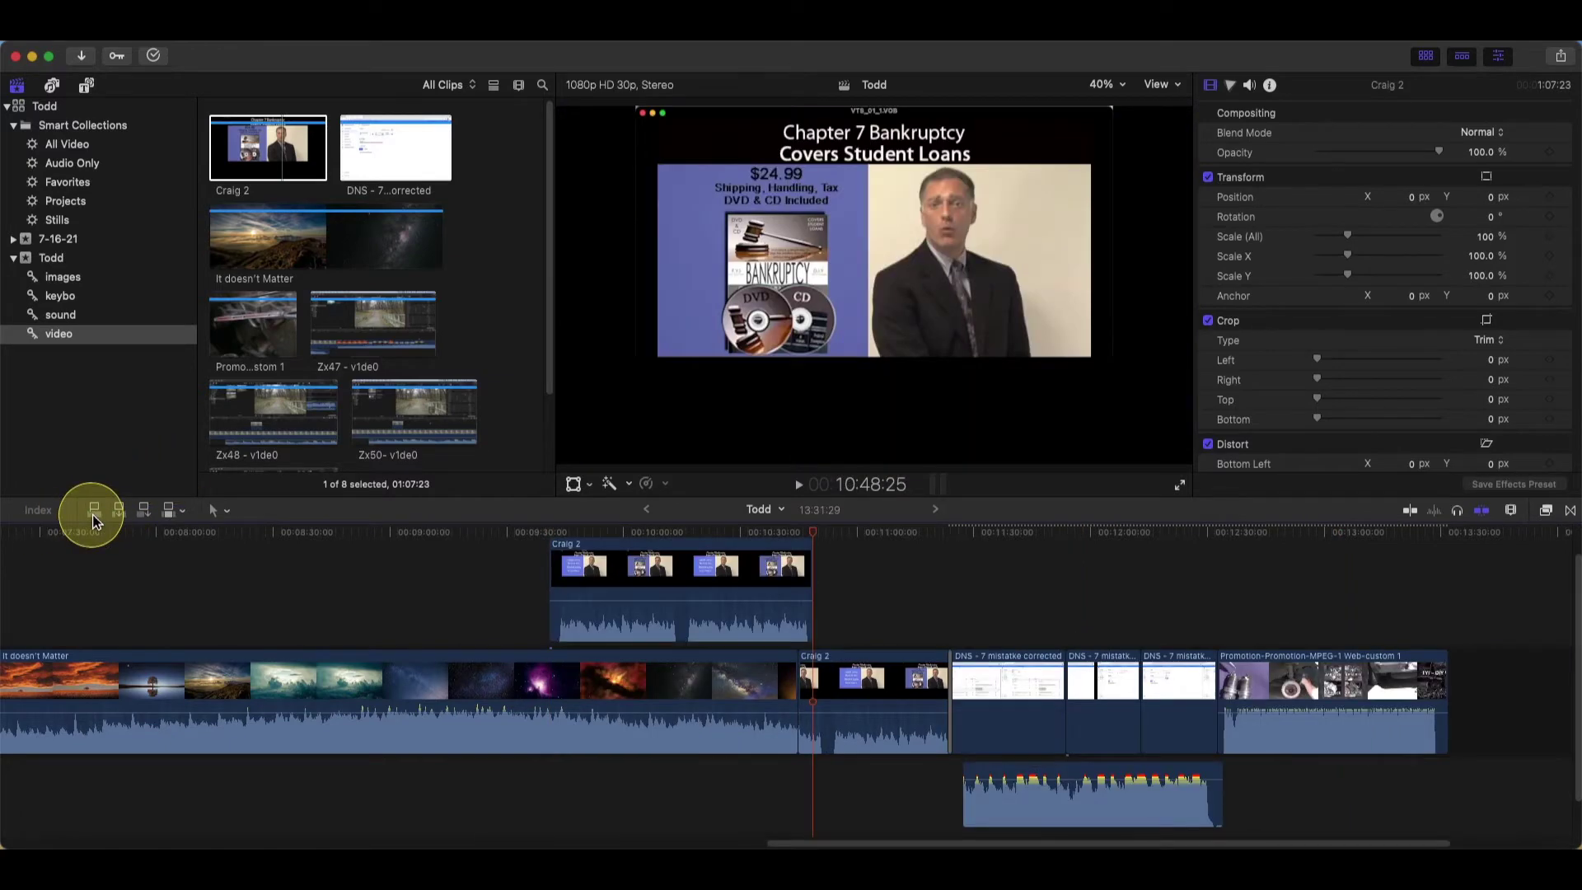
left_click(1104, 530)
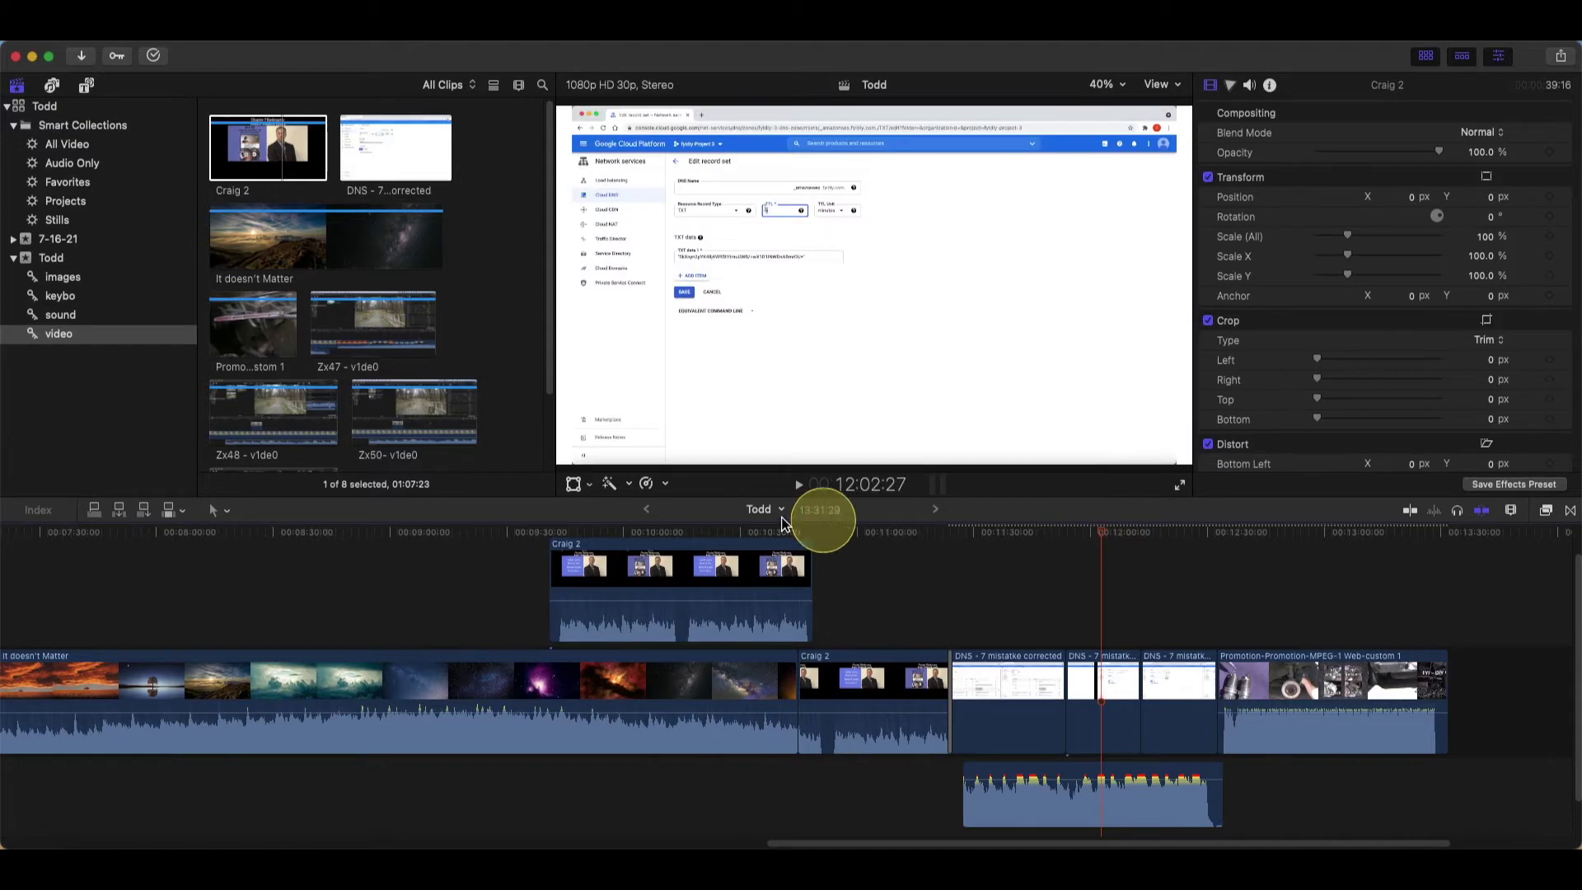
left_click(304, 262)
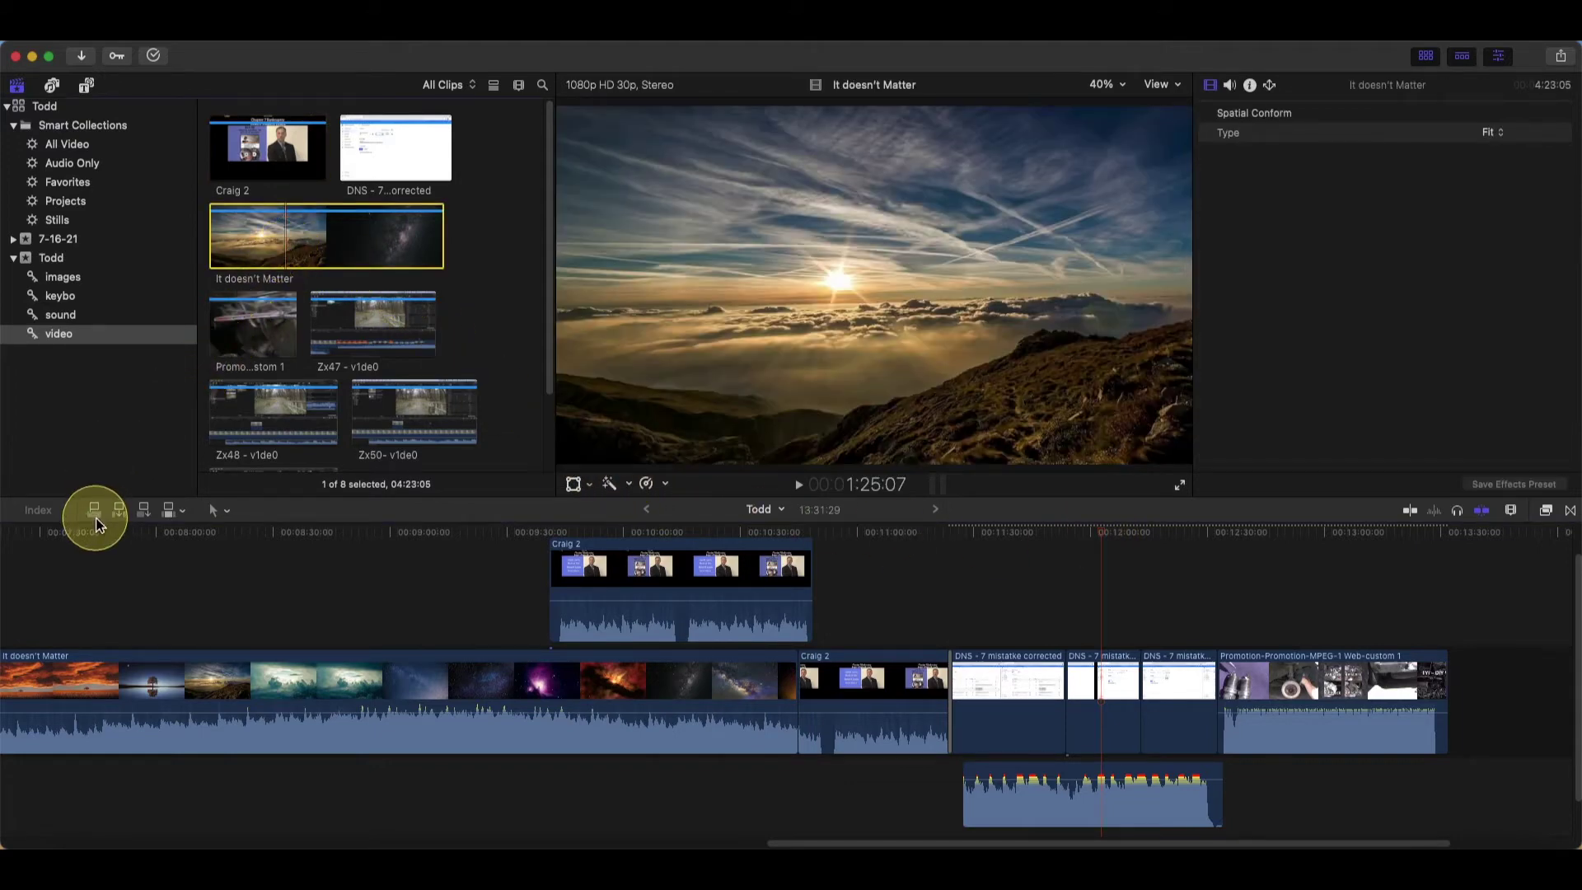
left_click(95, 518)
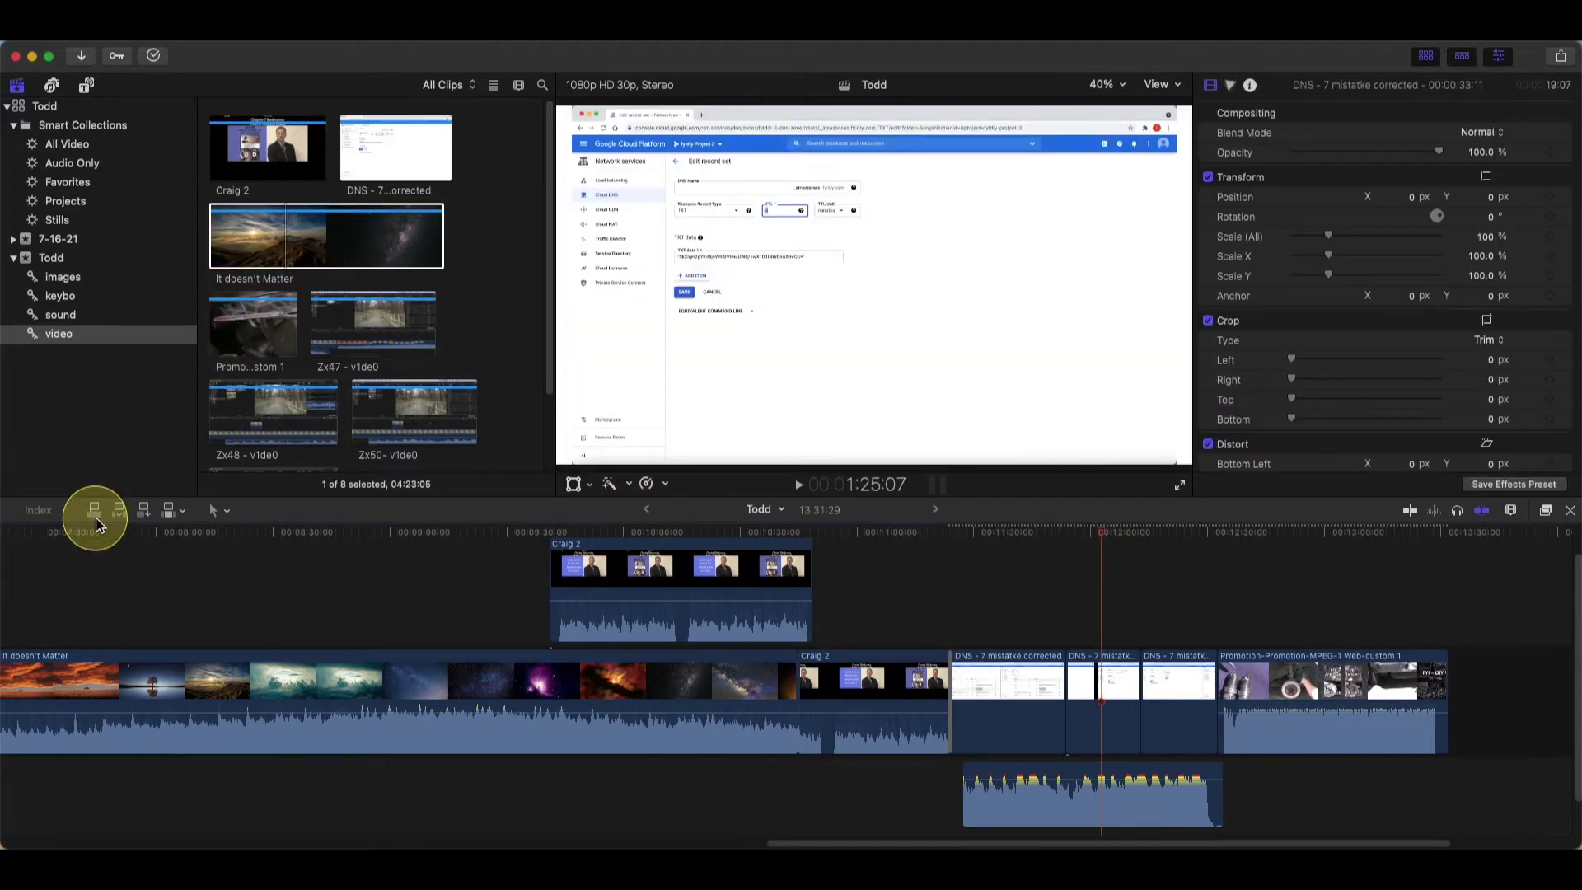
left_click(95, 518)
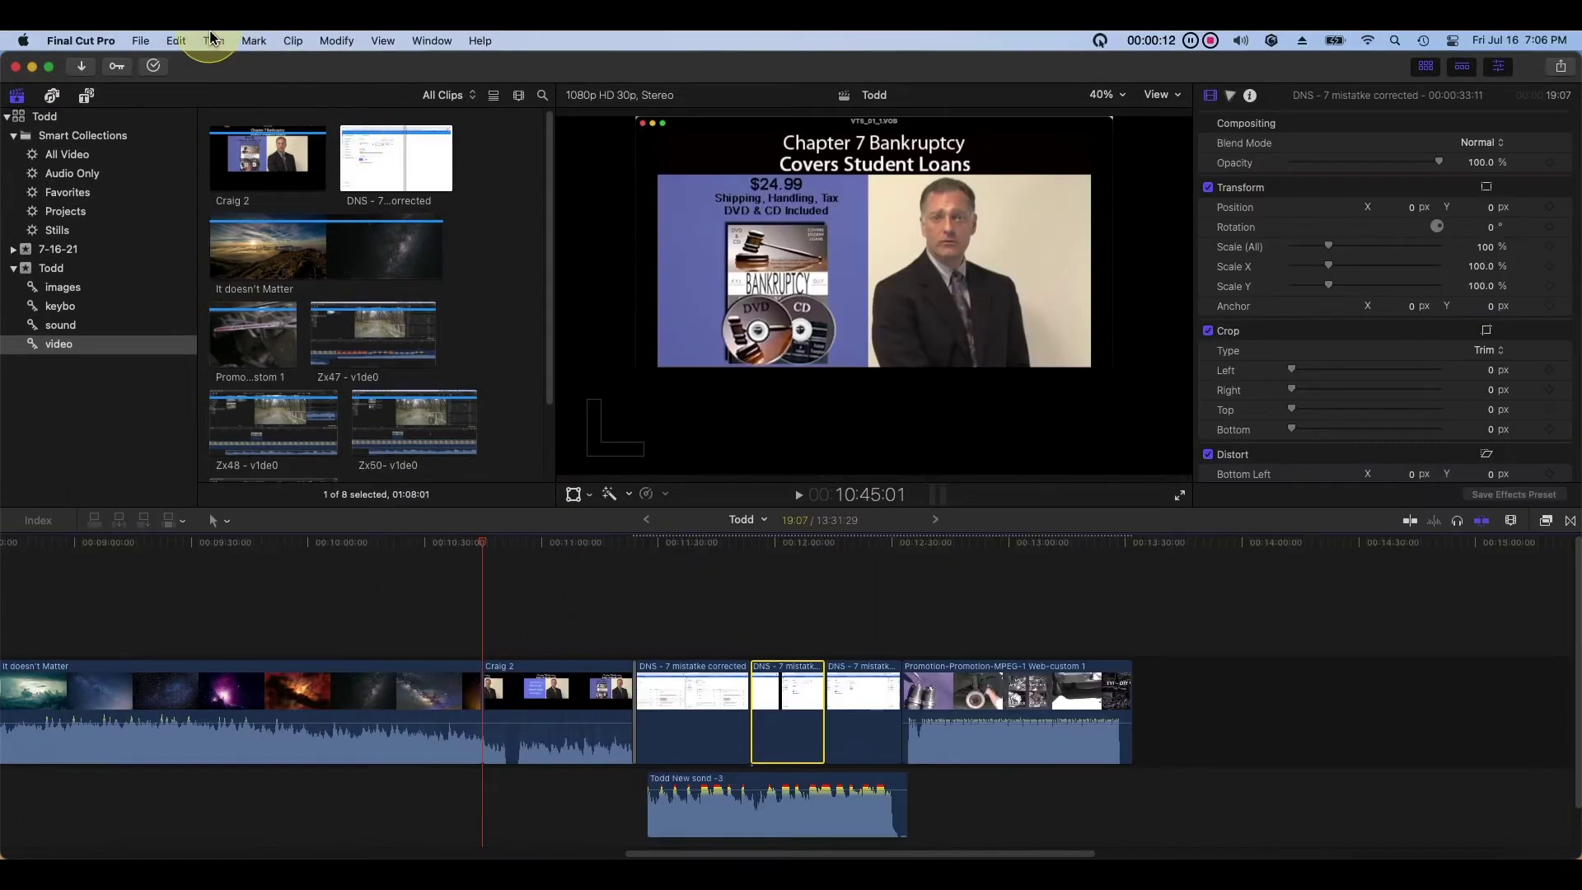
Apply Edit > Lift from Storyline to the short DNS clip, then to the Promotion clip
left_click(176, 41)
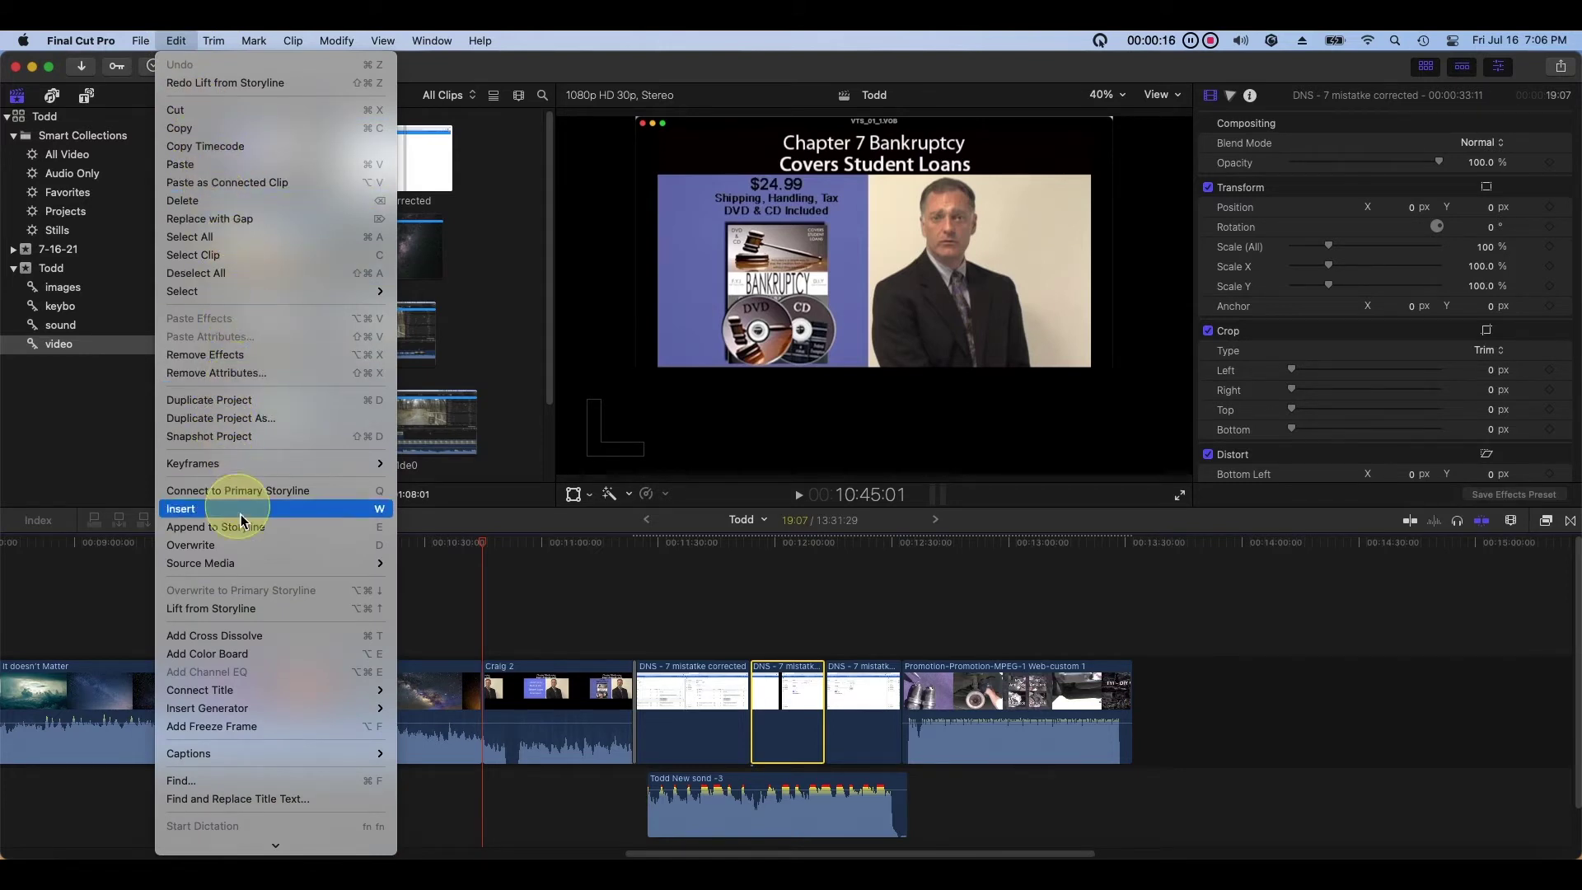
left_click(381, 614)
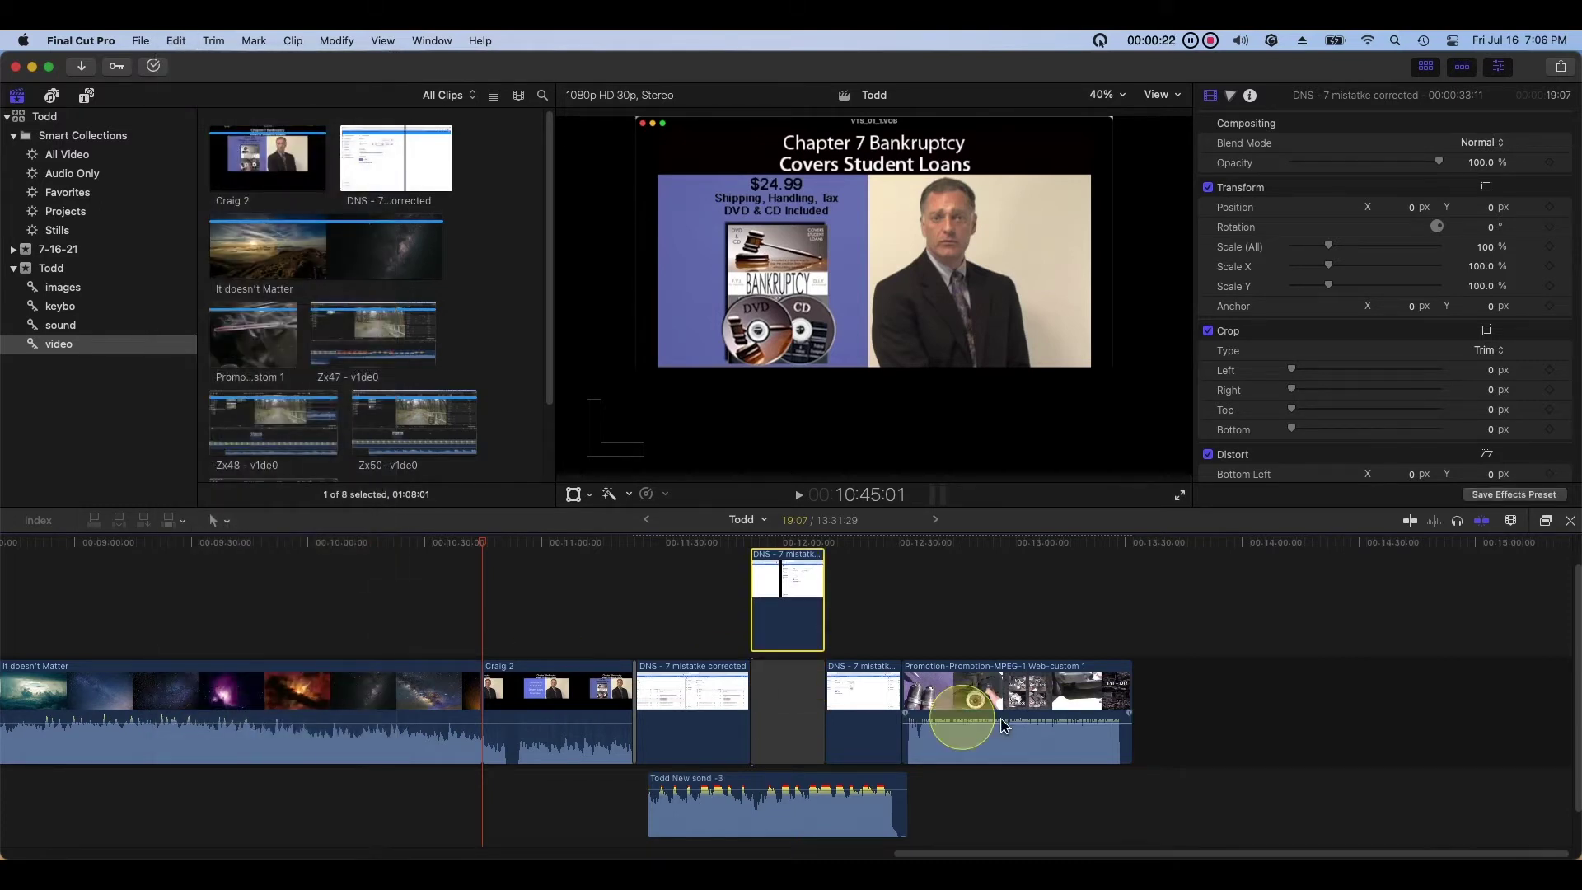
left_click(1049, 719)
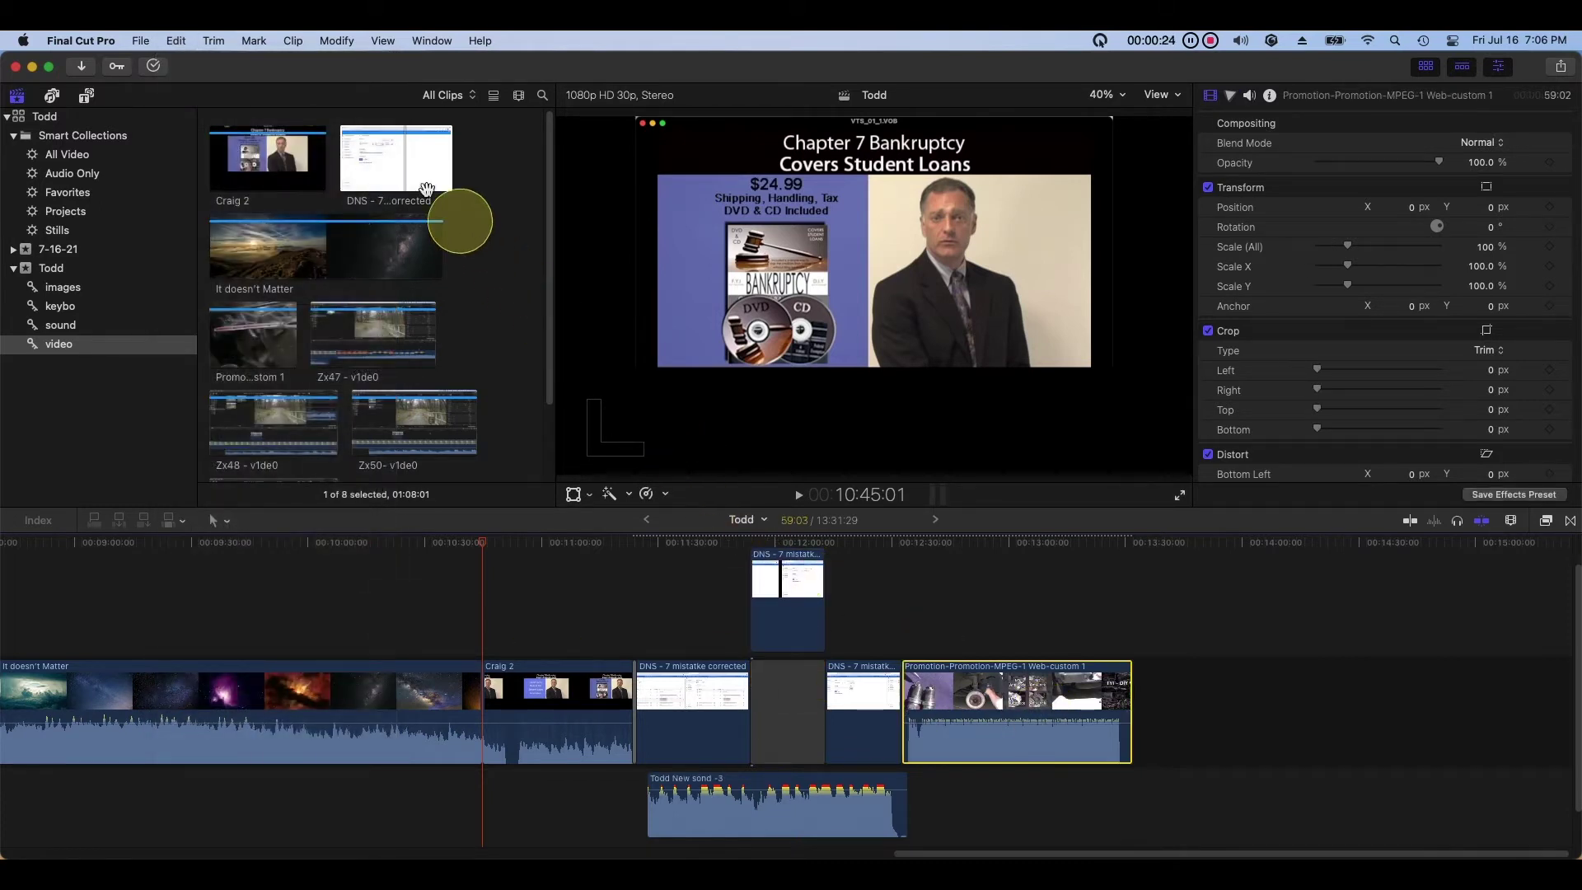
left_click(175, 40)
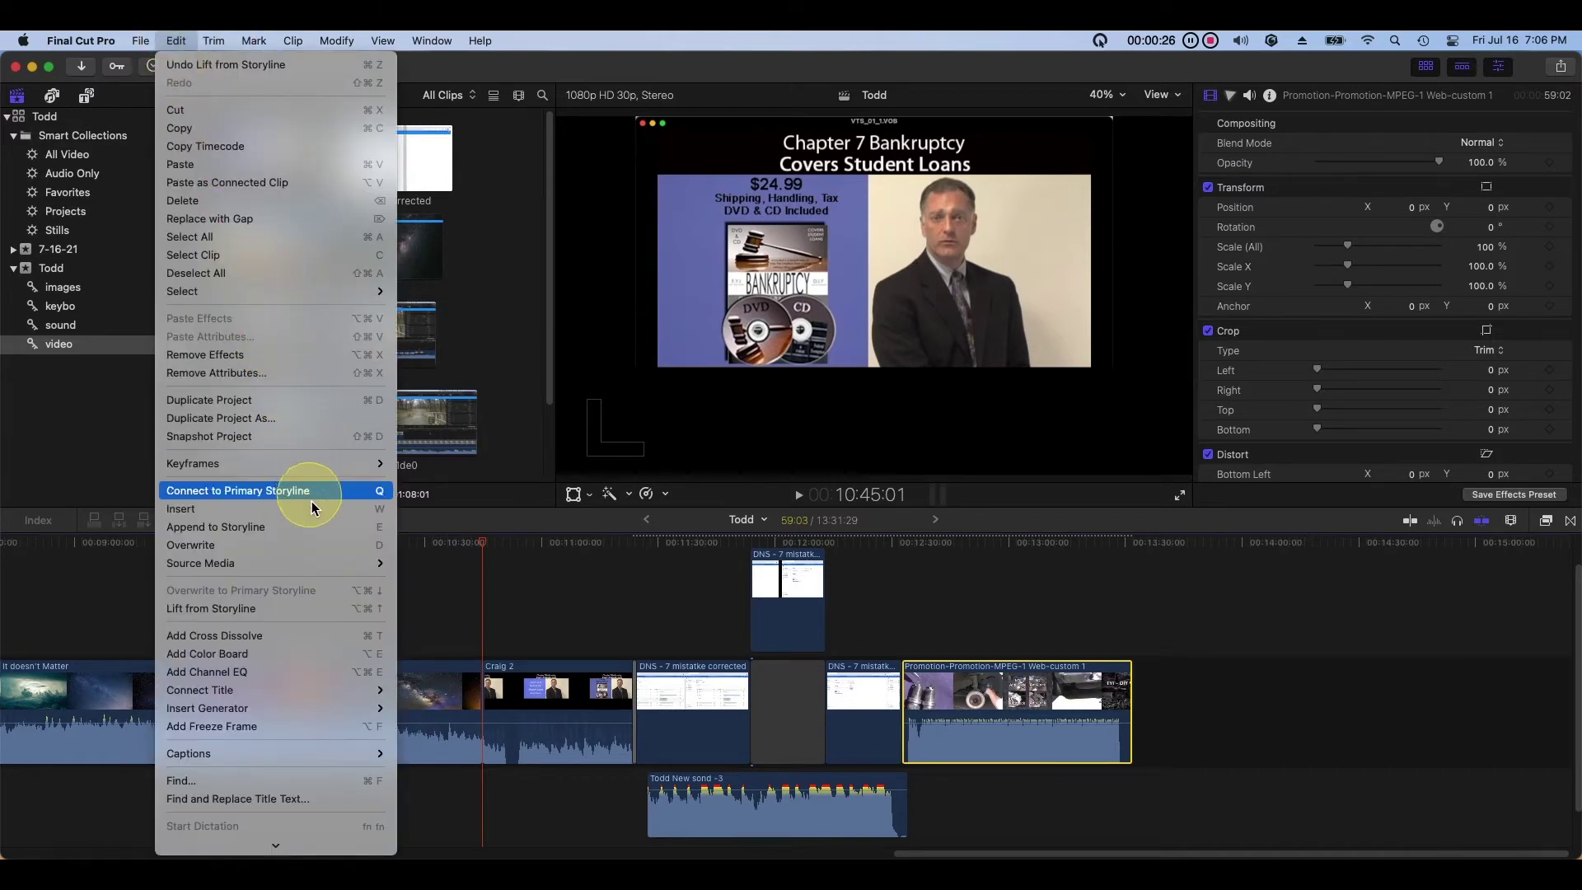
left_click(356, 610)
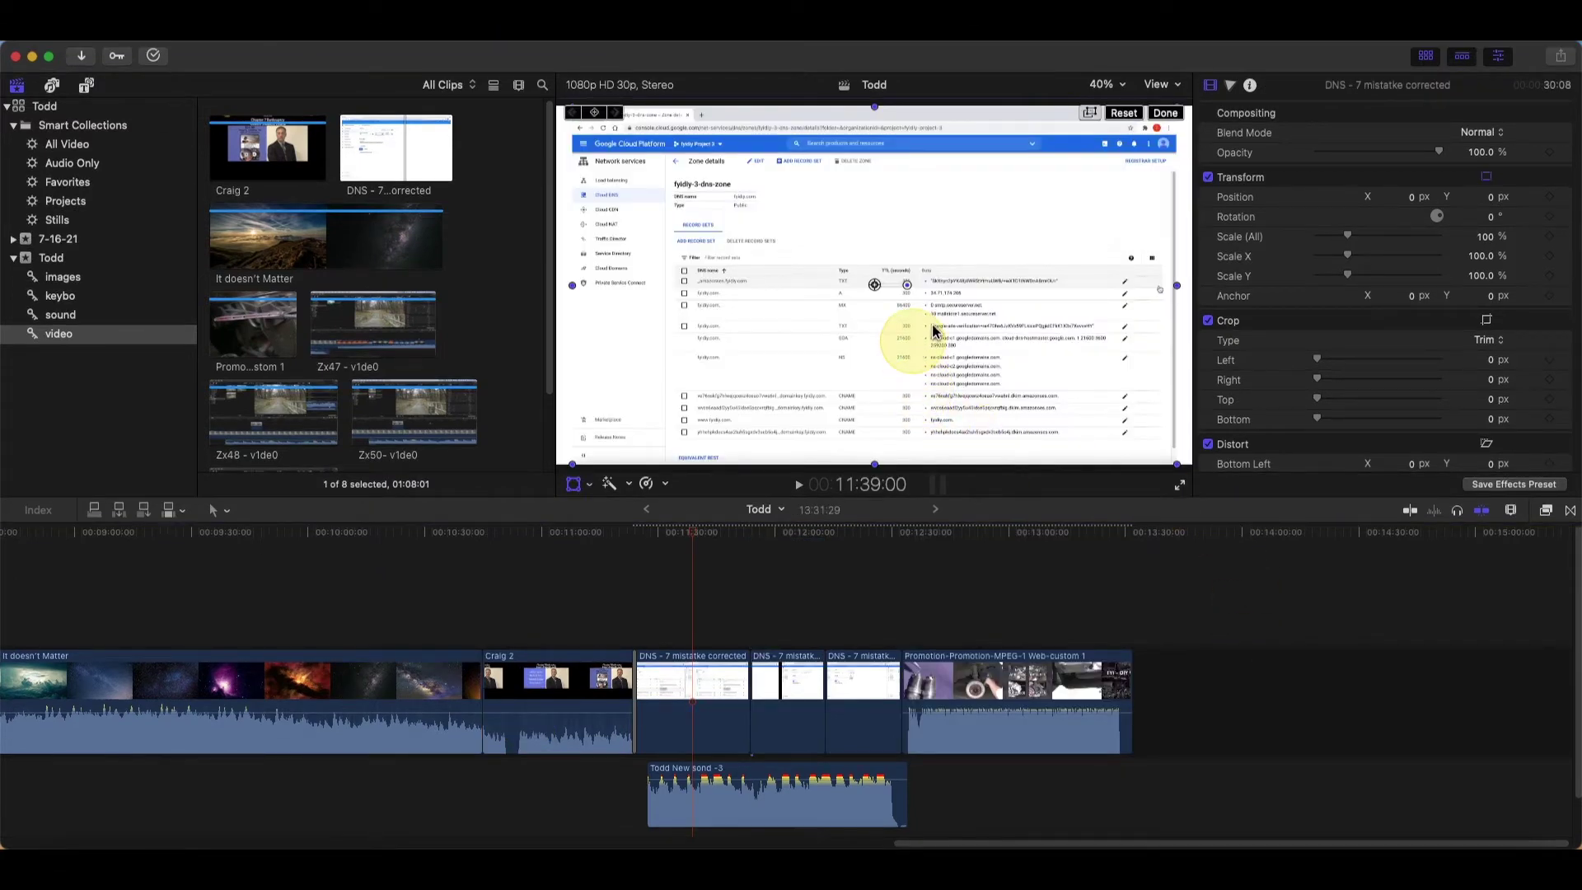
Drag the DNS screen recording down and right with viewer Transform, then reset its position
right_click(924, 278)
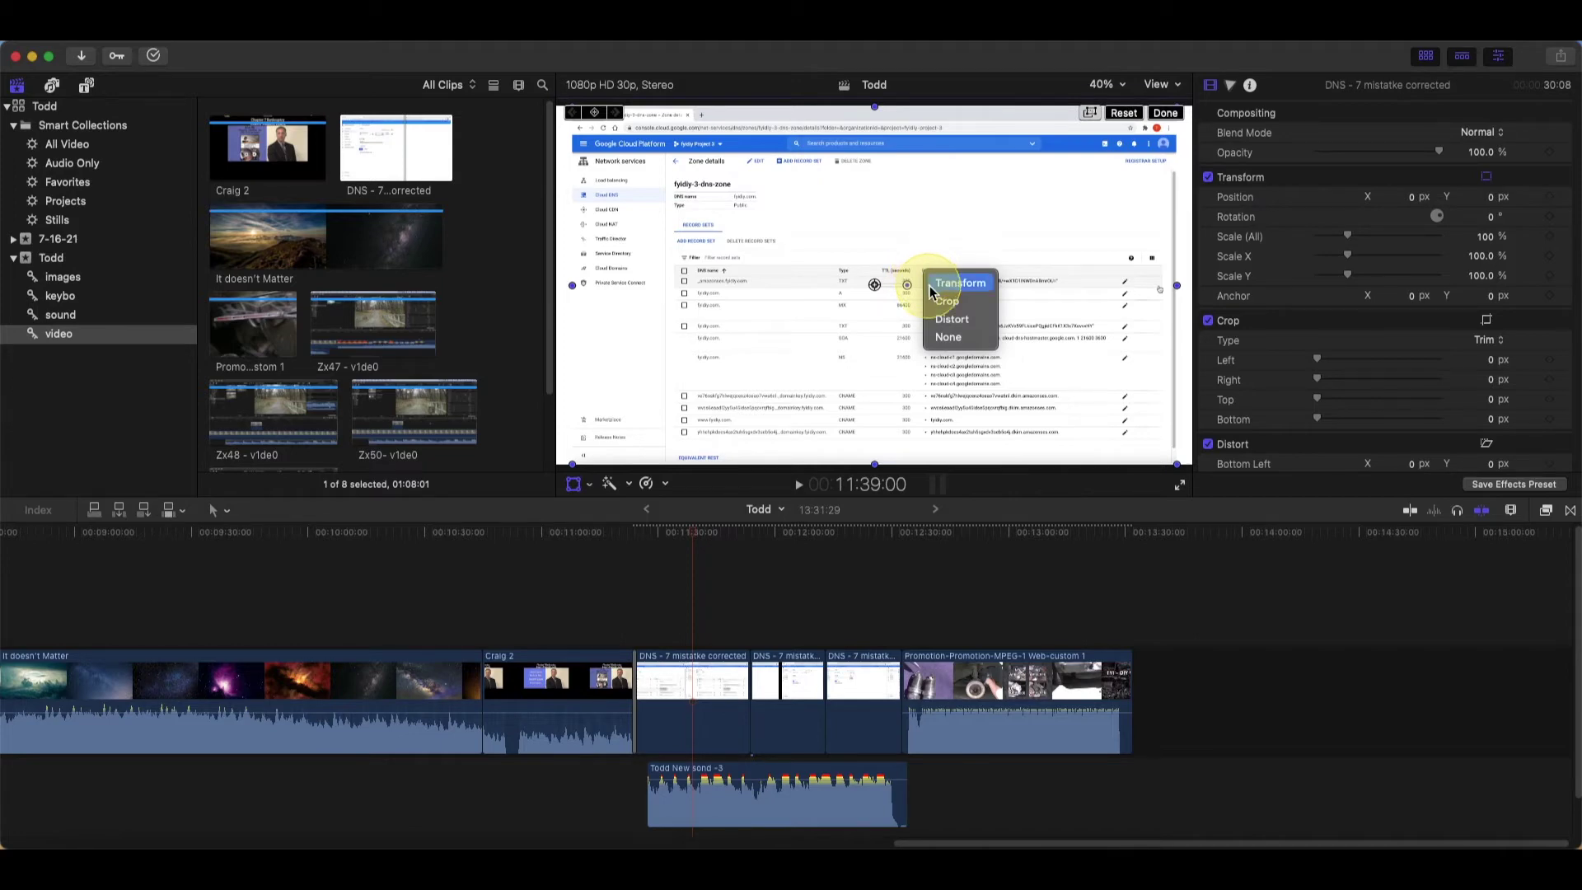
left_click(931, 288)
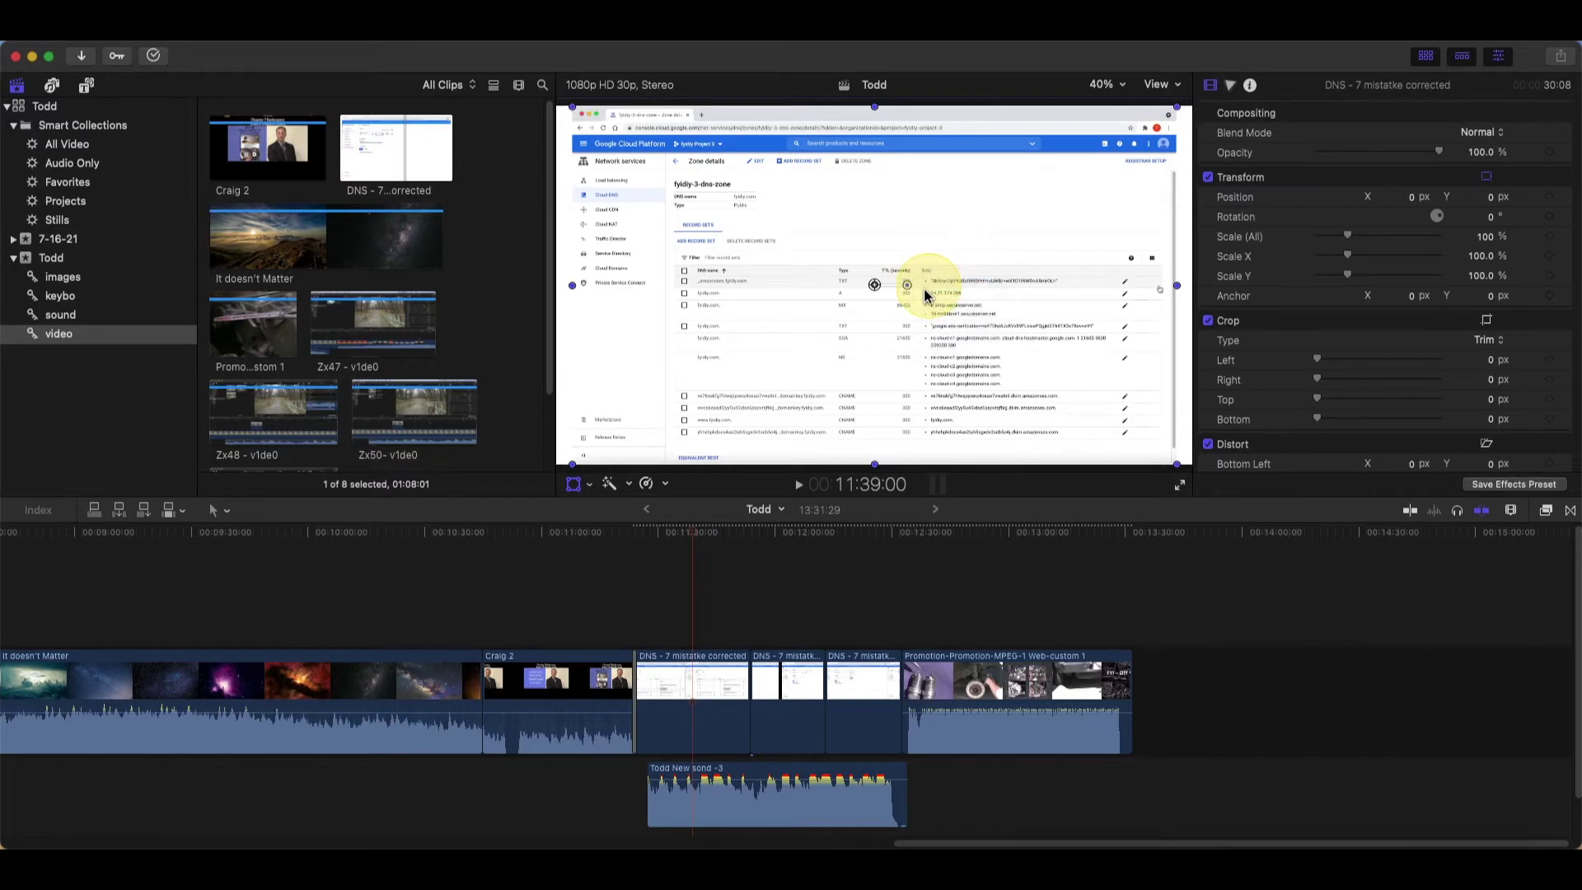
left_click_drag(927, 295, 927, 263)
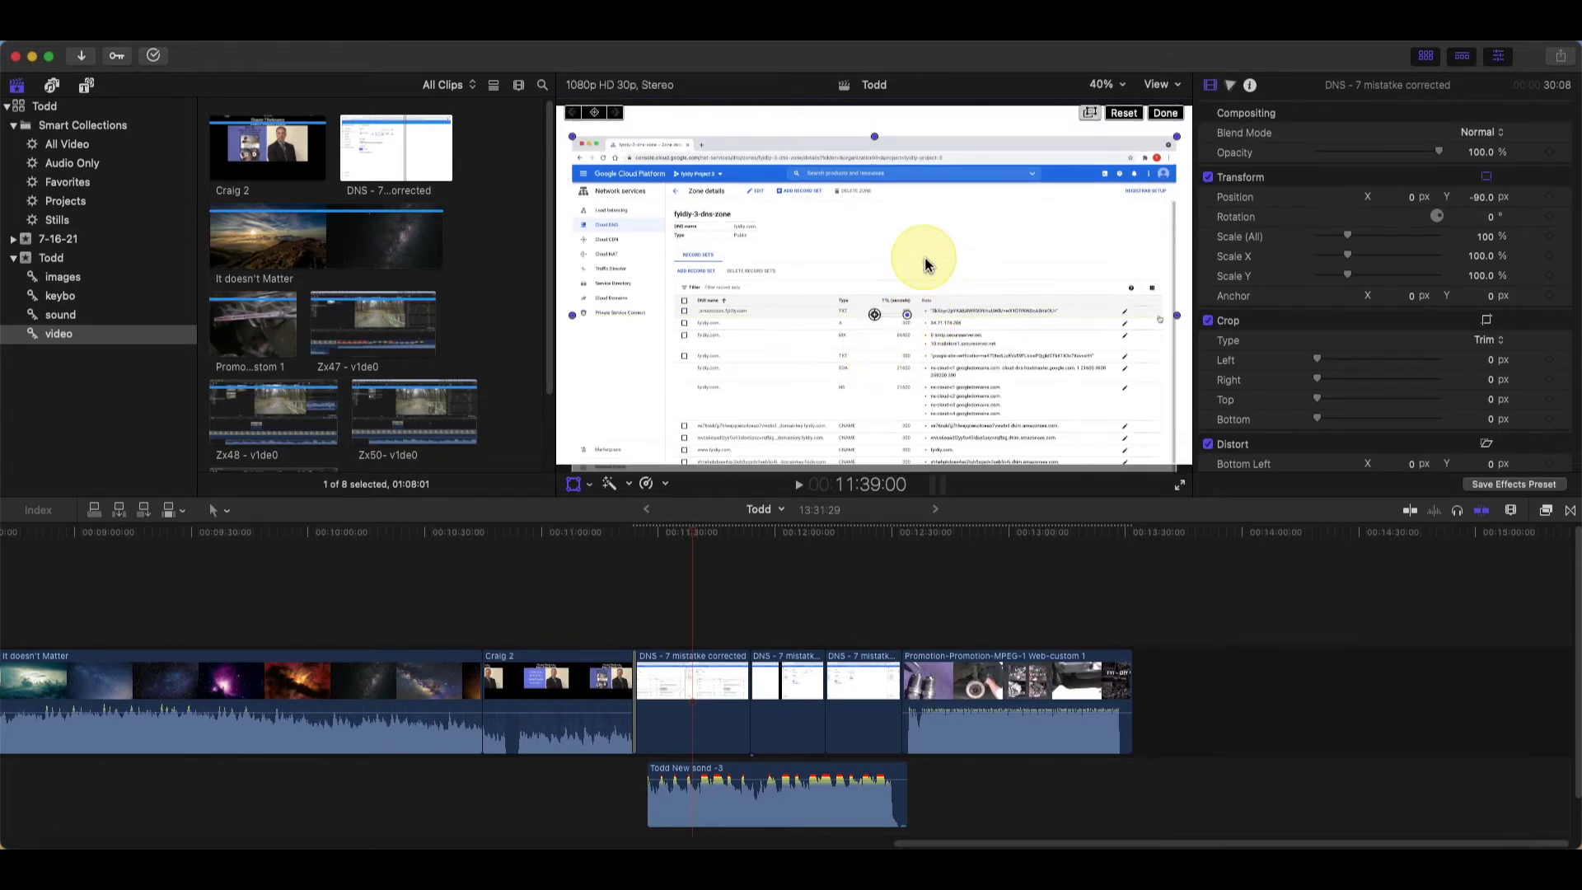
mouse_move(869, 311)
left_mouse_down()
mouse_move(848, 354)
mouse_move(824, 268)
mouse_move(910, 284)
mouse_move(874, 274)
left_mouse_up()
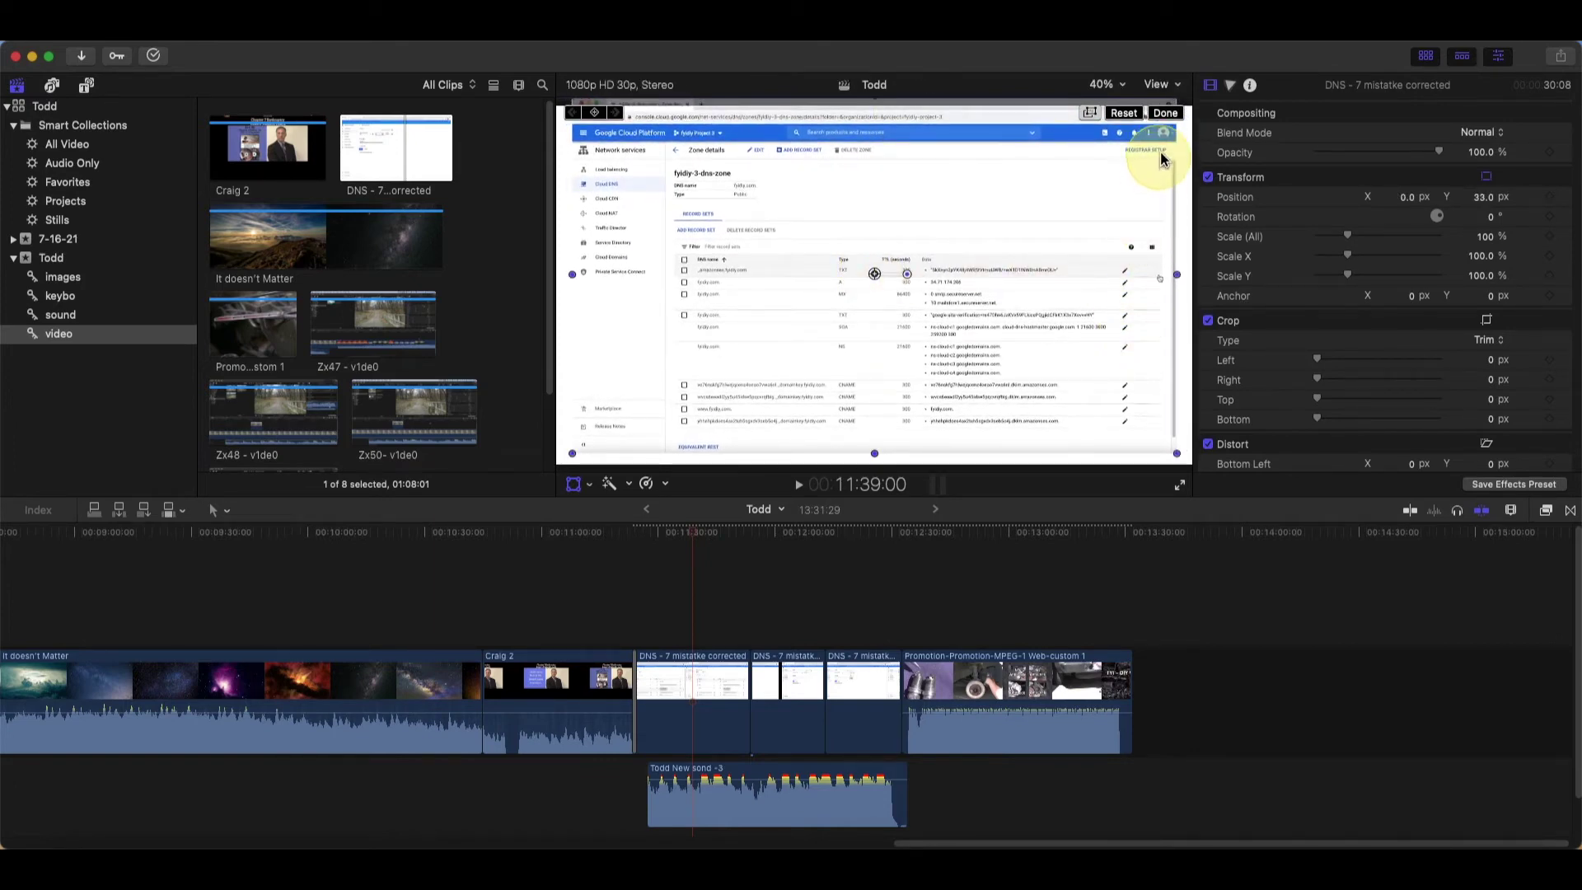
left_click(1132, 122)
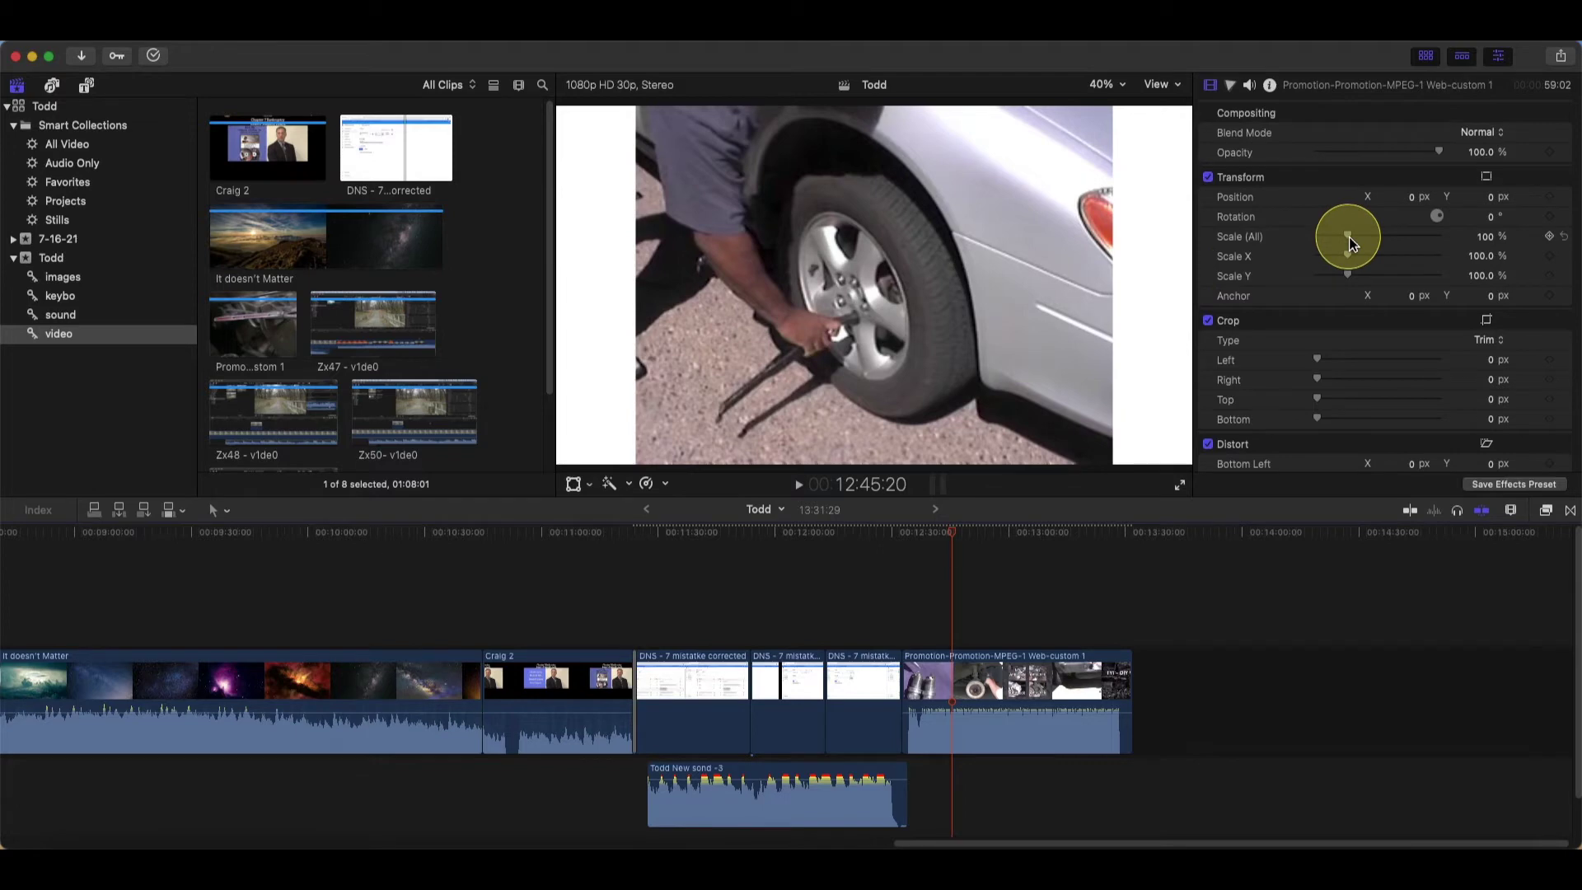
Scale the Promotion tyre clip to about 147%, then reset Scale Y and Scale (All) to 100%
mouse_move(1349, 241)
left_mouse_down()
mouse_move(1361, 242)
mouse_move(1346, 260)
mouse_move(1383, 258)
mouse_move(1341, 275)
left_mouse_up()
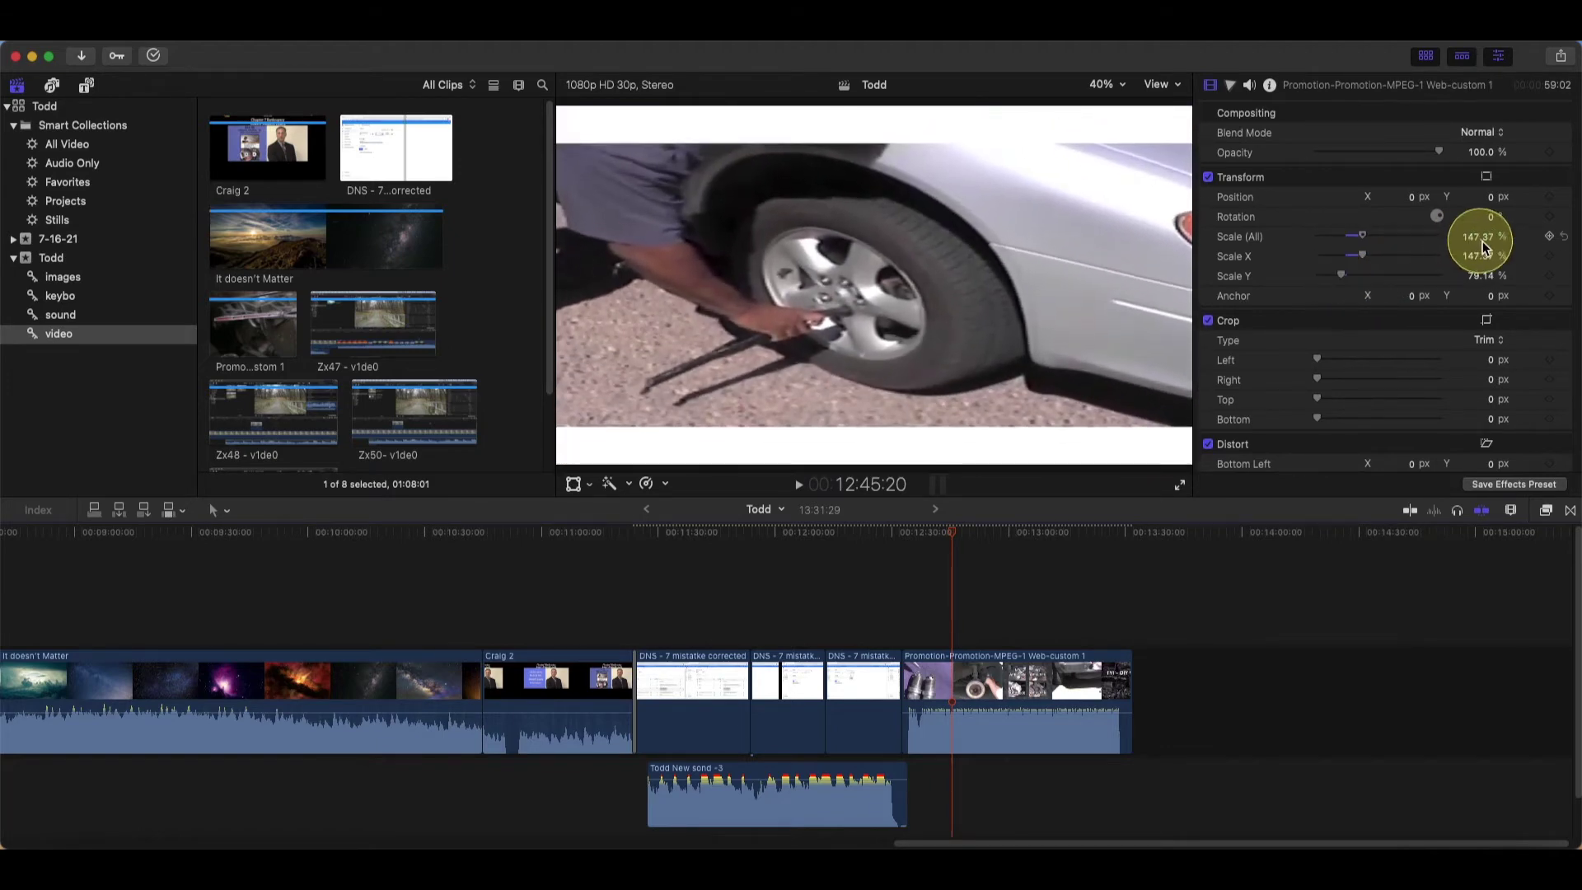
left_click(1564, 276)
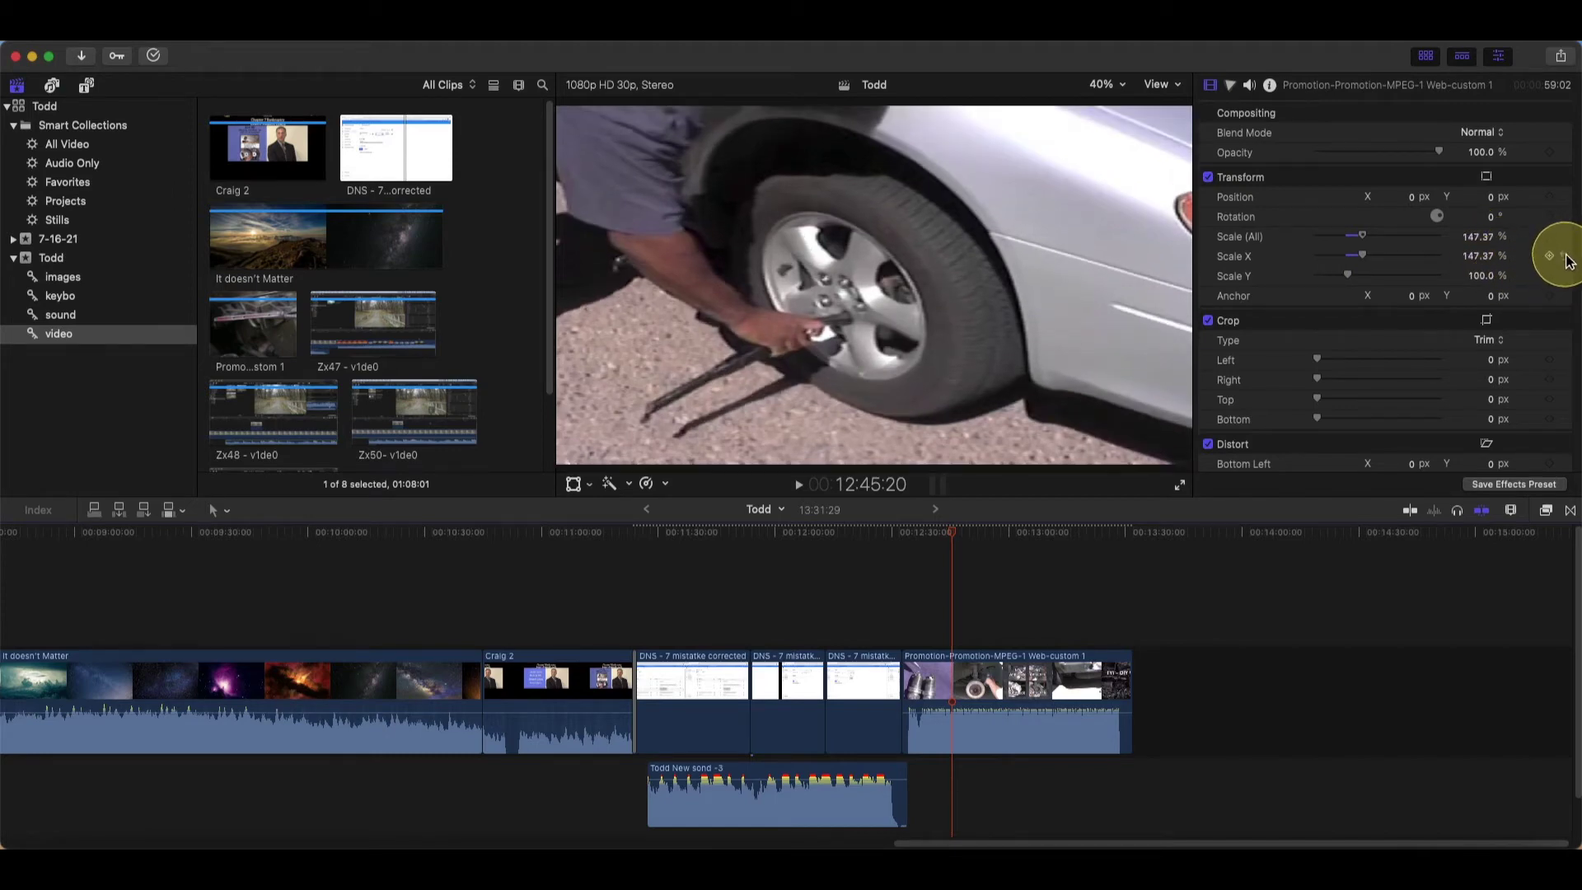
left_click(1564, 256)
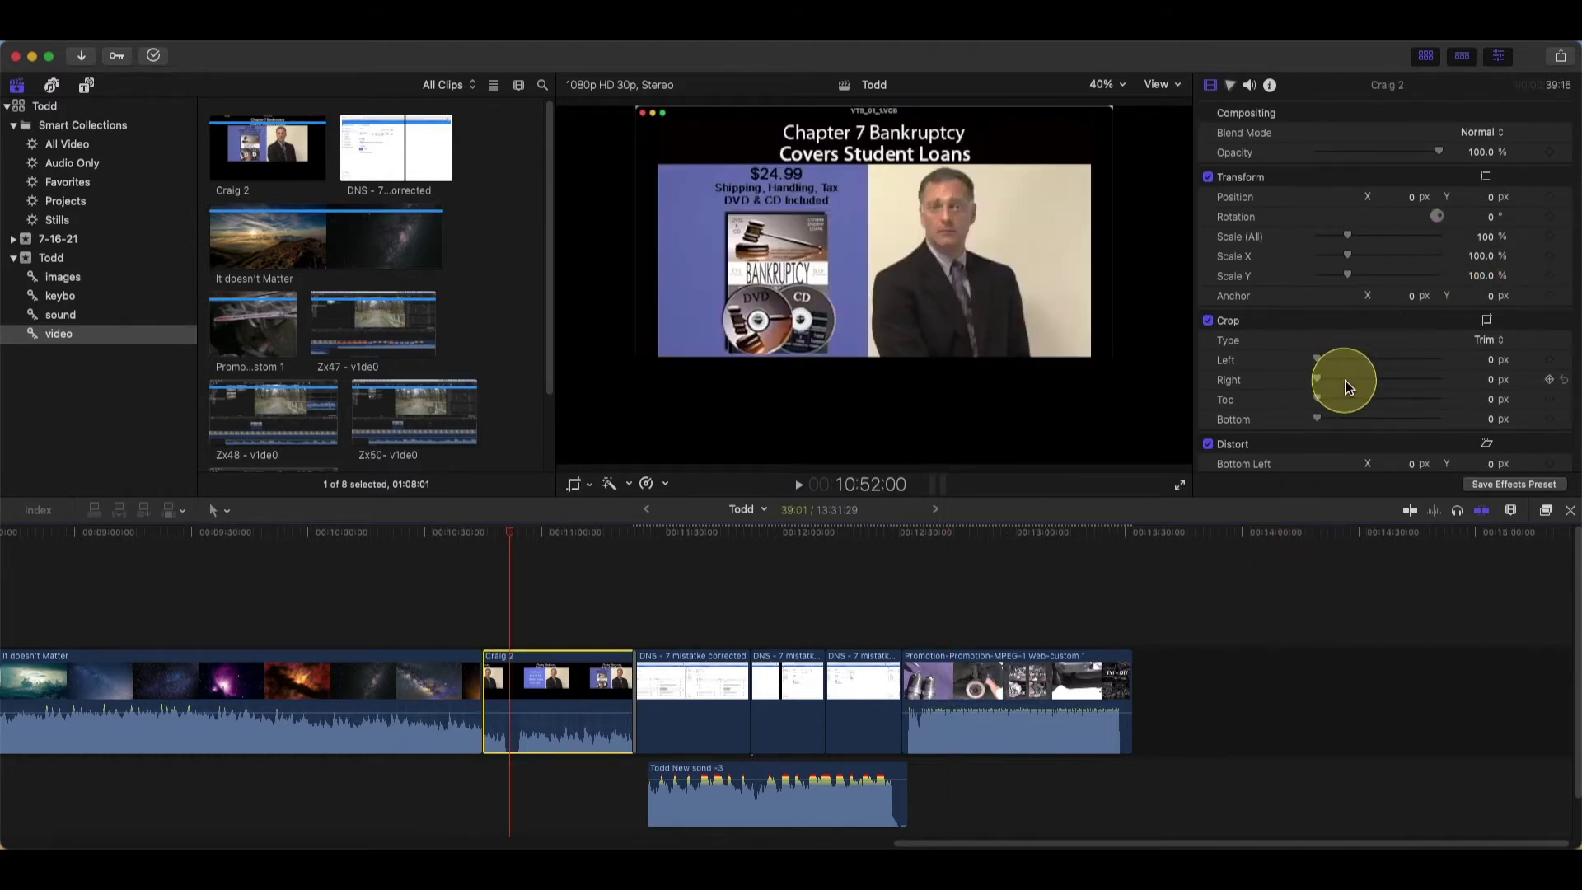
Crop Craig 2 in the inspector to 150 px right and 194 px bottom, then reset crop to 0
mouse_move(1321, 382)
left_mouse_down()
mouse_move(1378, 368)
mouse_move(1321, 404)
left_mouse_up()
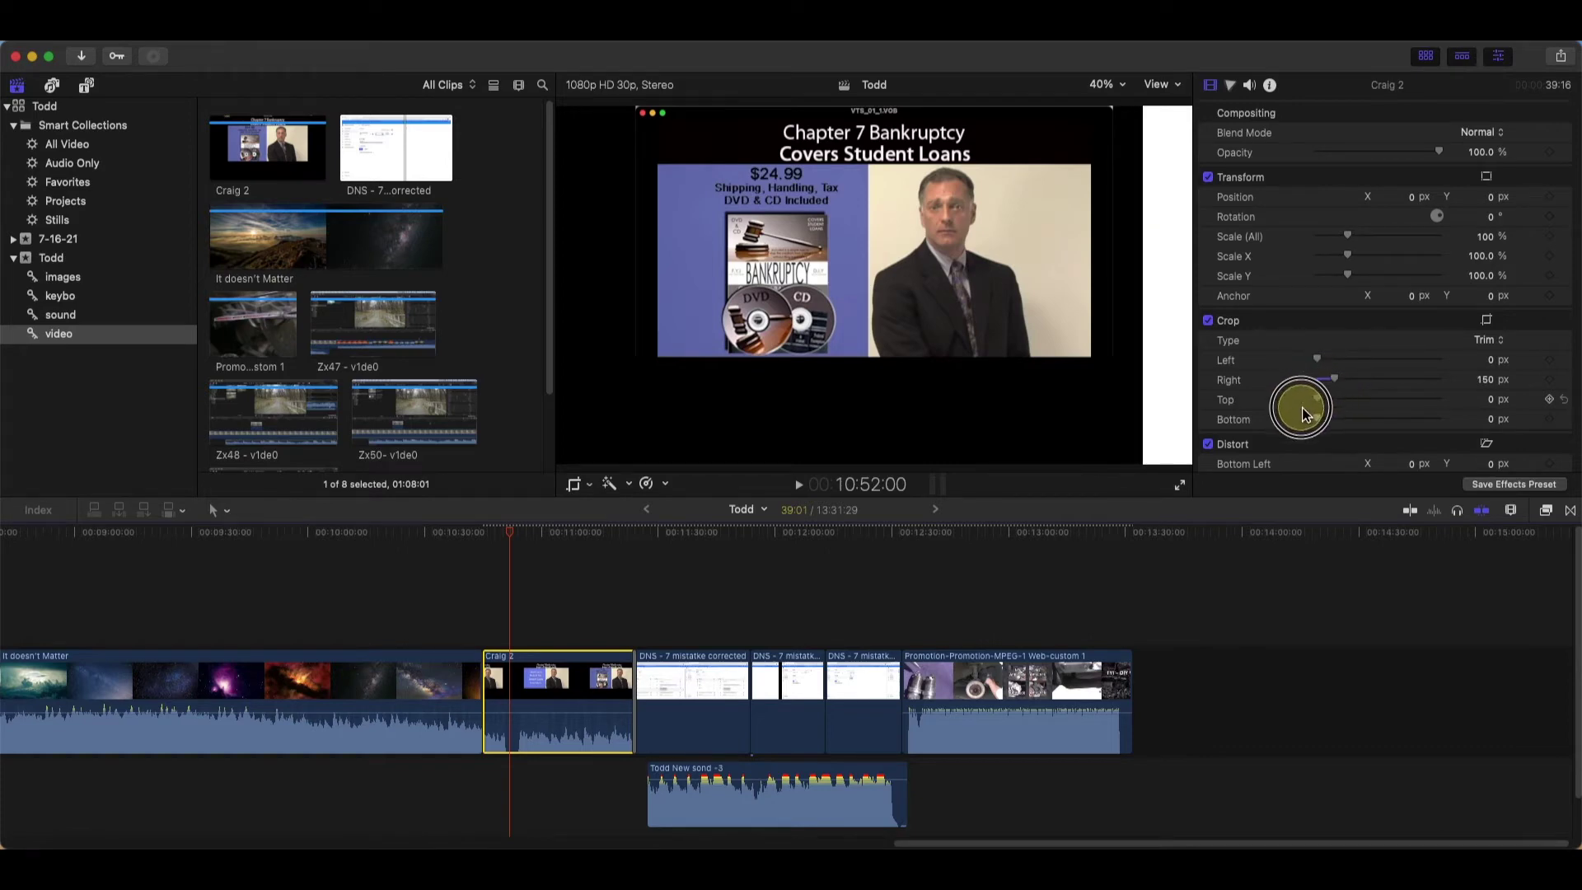
left_click_drag(1320, 404, 1275, 412)
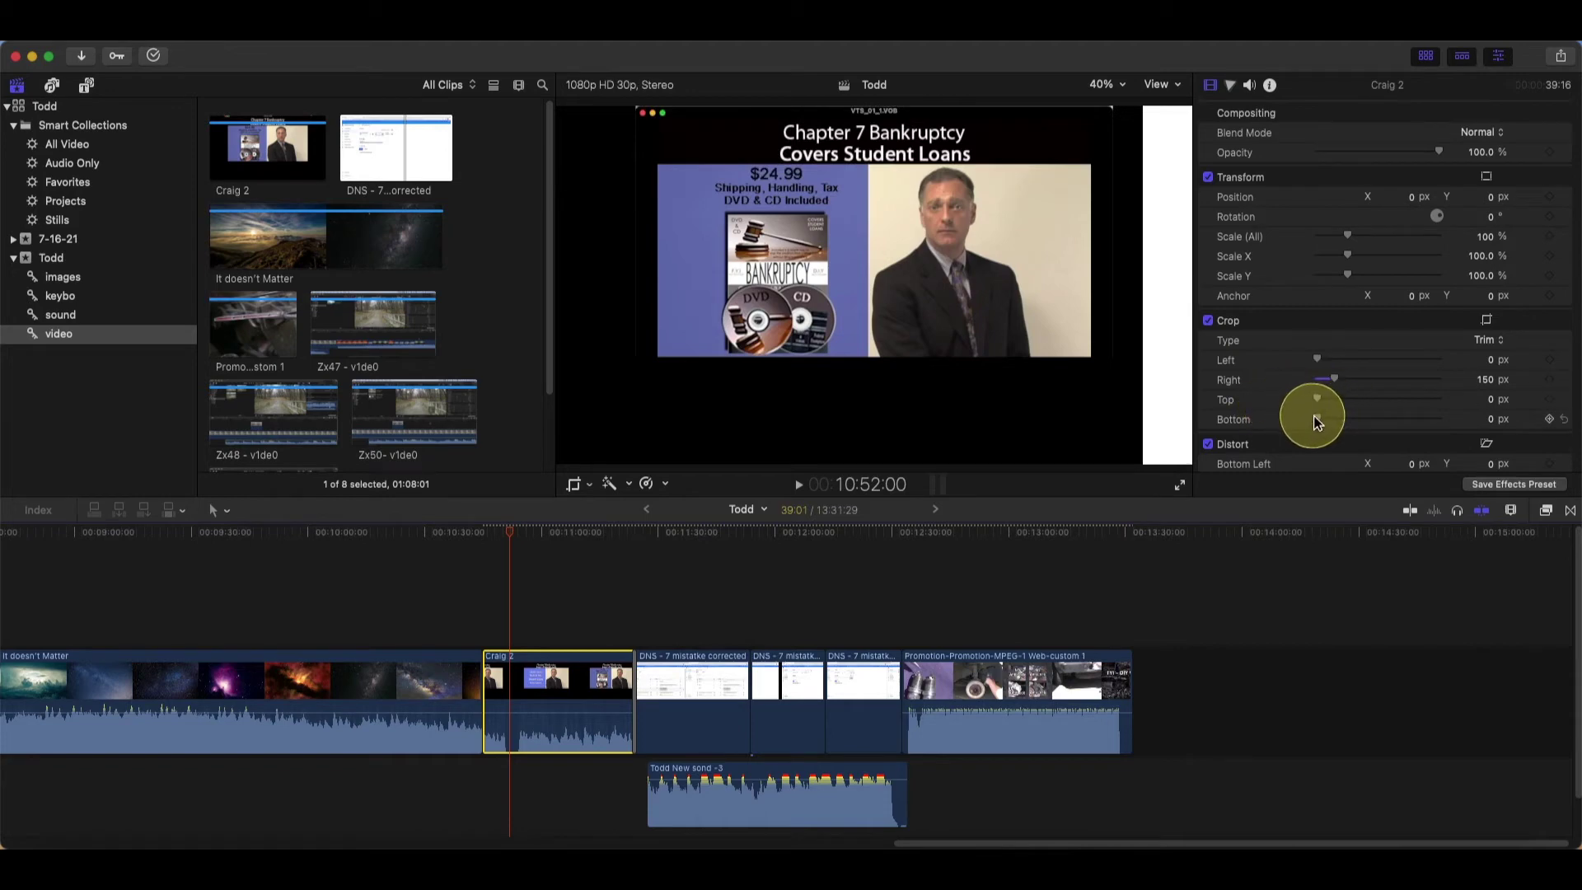
left_click(1318, 417)
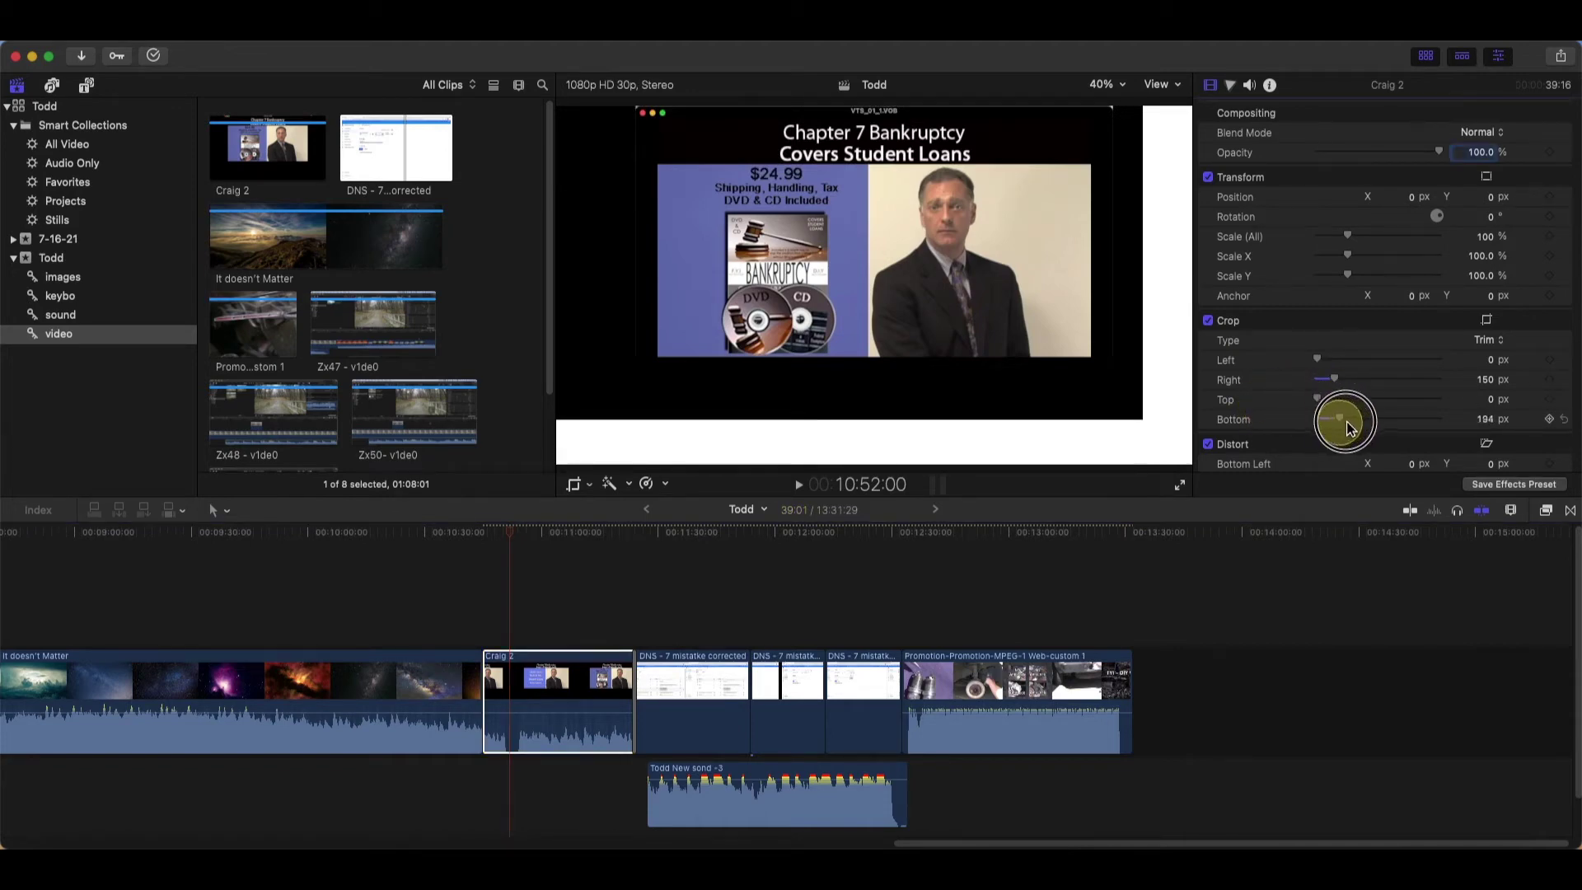
left_click_drag(1323, 420, 1368, 416)
left_click(1563, 380)
right_click(865, 379)
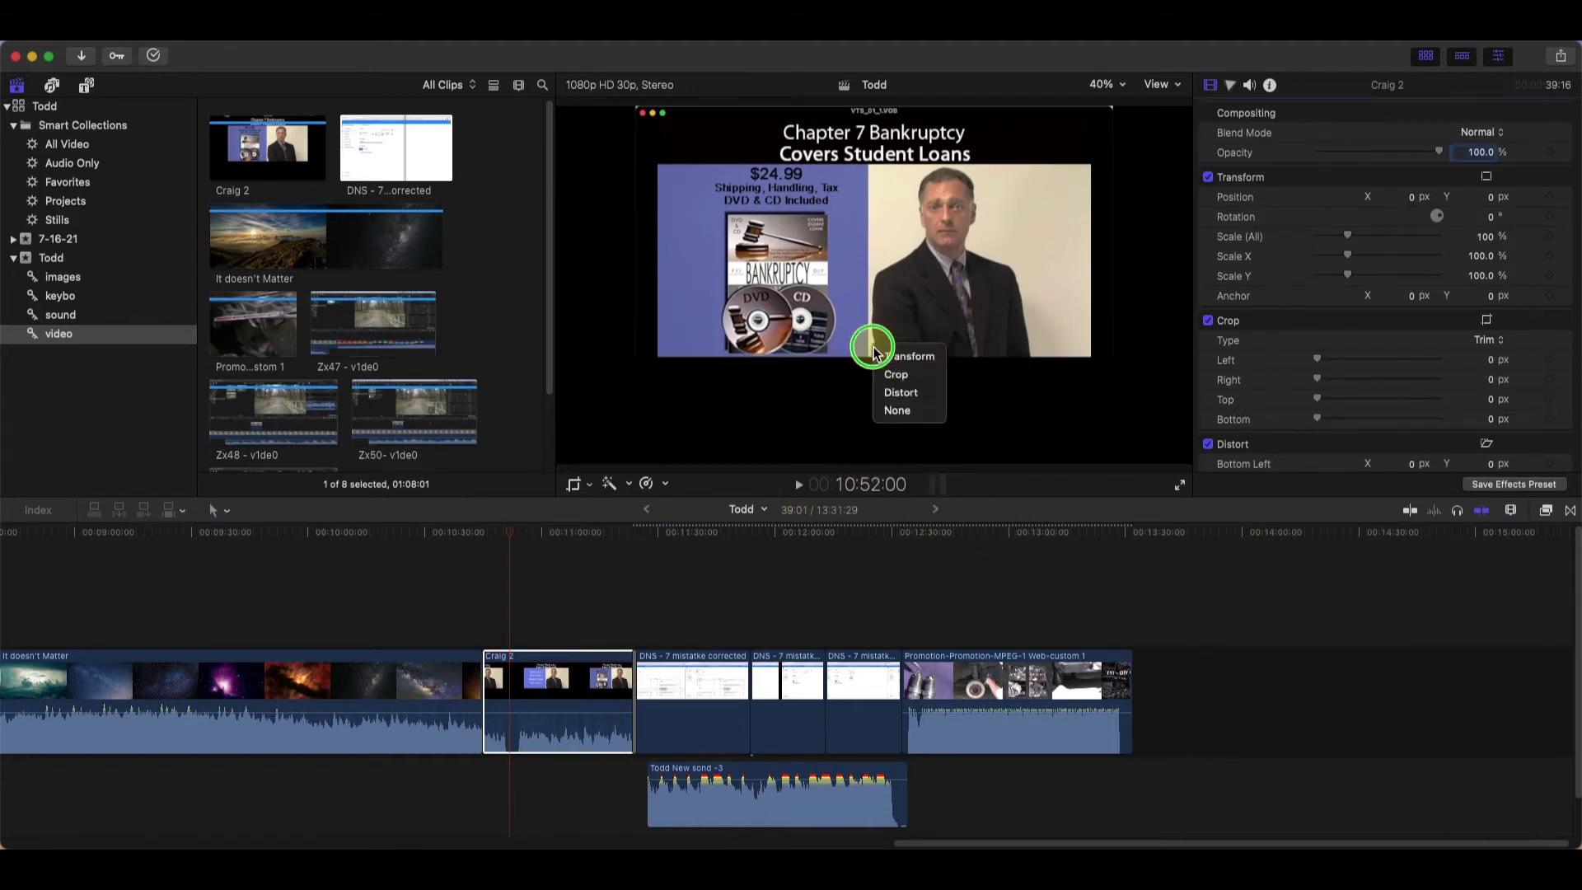
Drag Craig 2's right, top and bottom crop edges inward in the viewer, then reset the crop
left_click(881, 375)
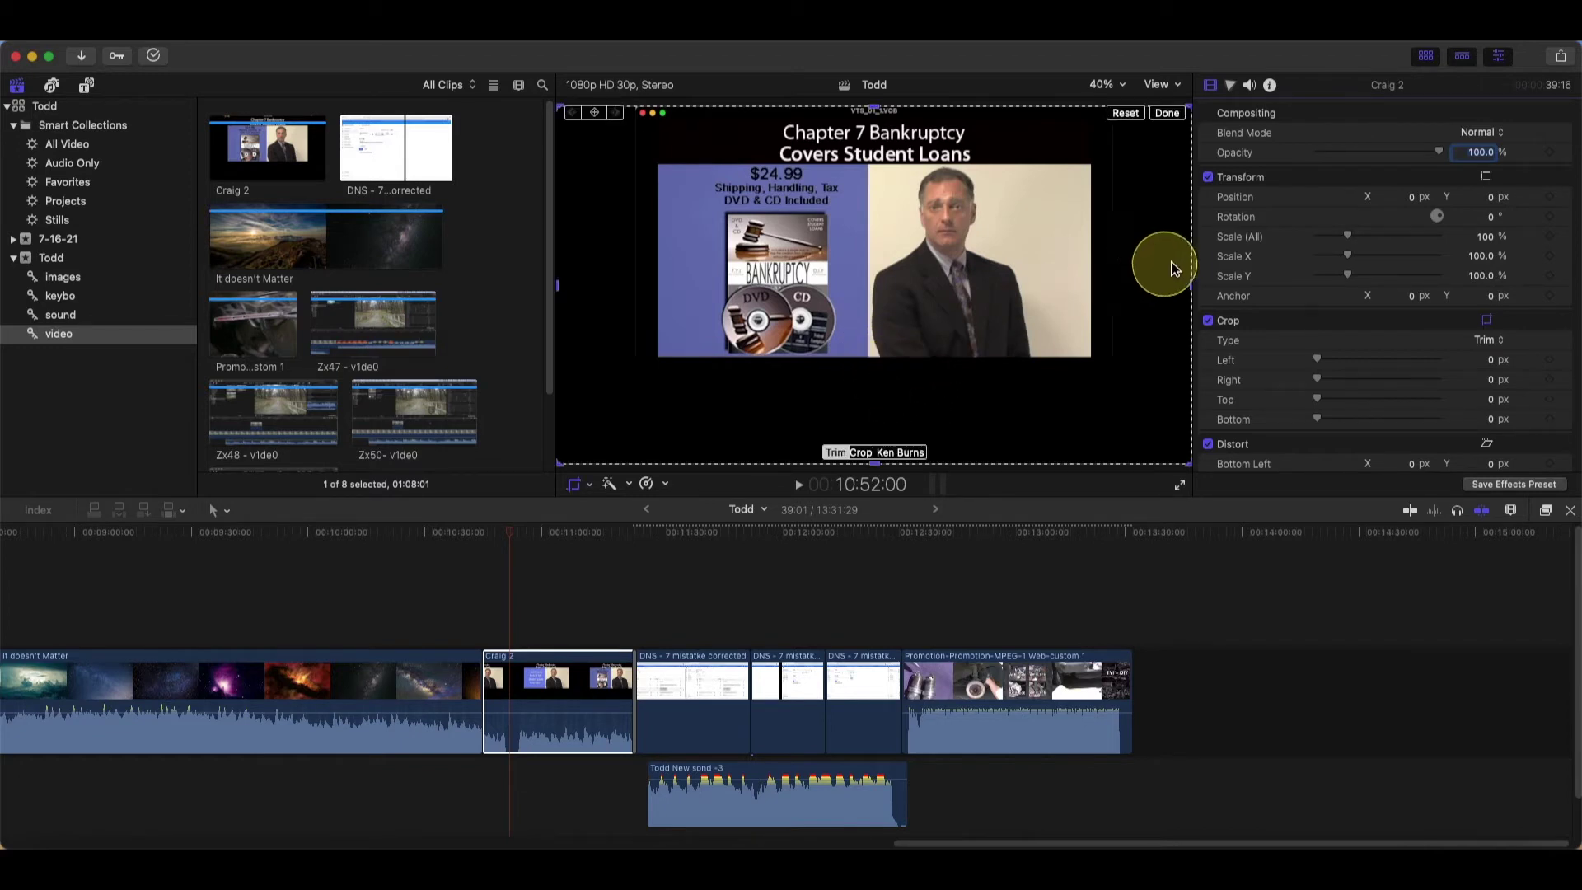
left_click_drag(1194, 288, 1122, 318)
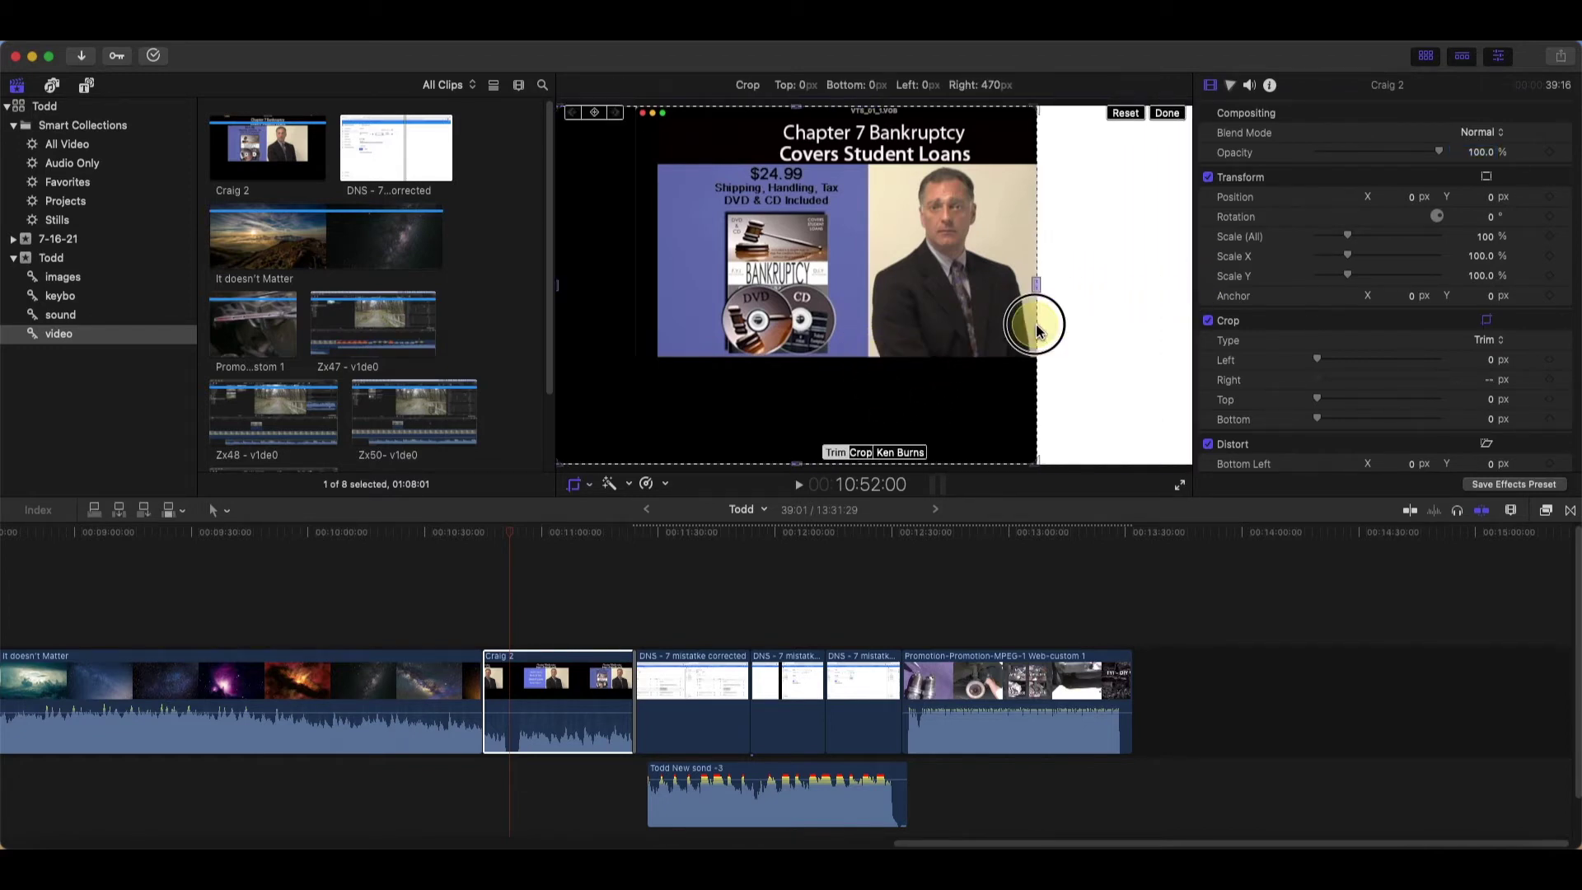
left_click_drag(858, 106, 845, 180)
left_click_drag(859, 462, 880, 359)
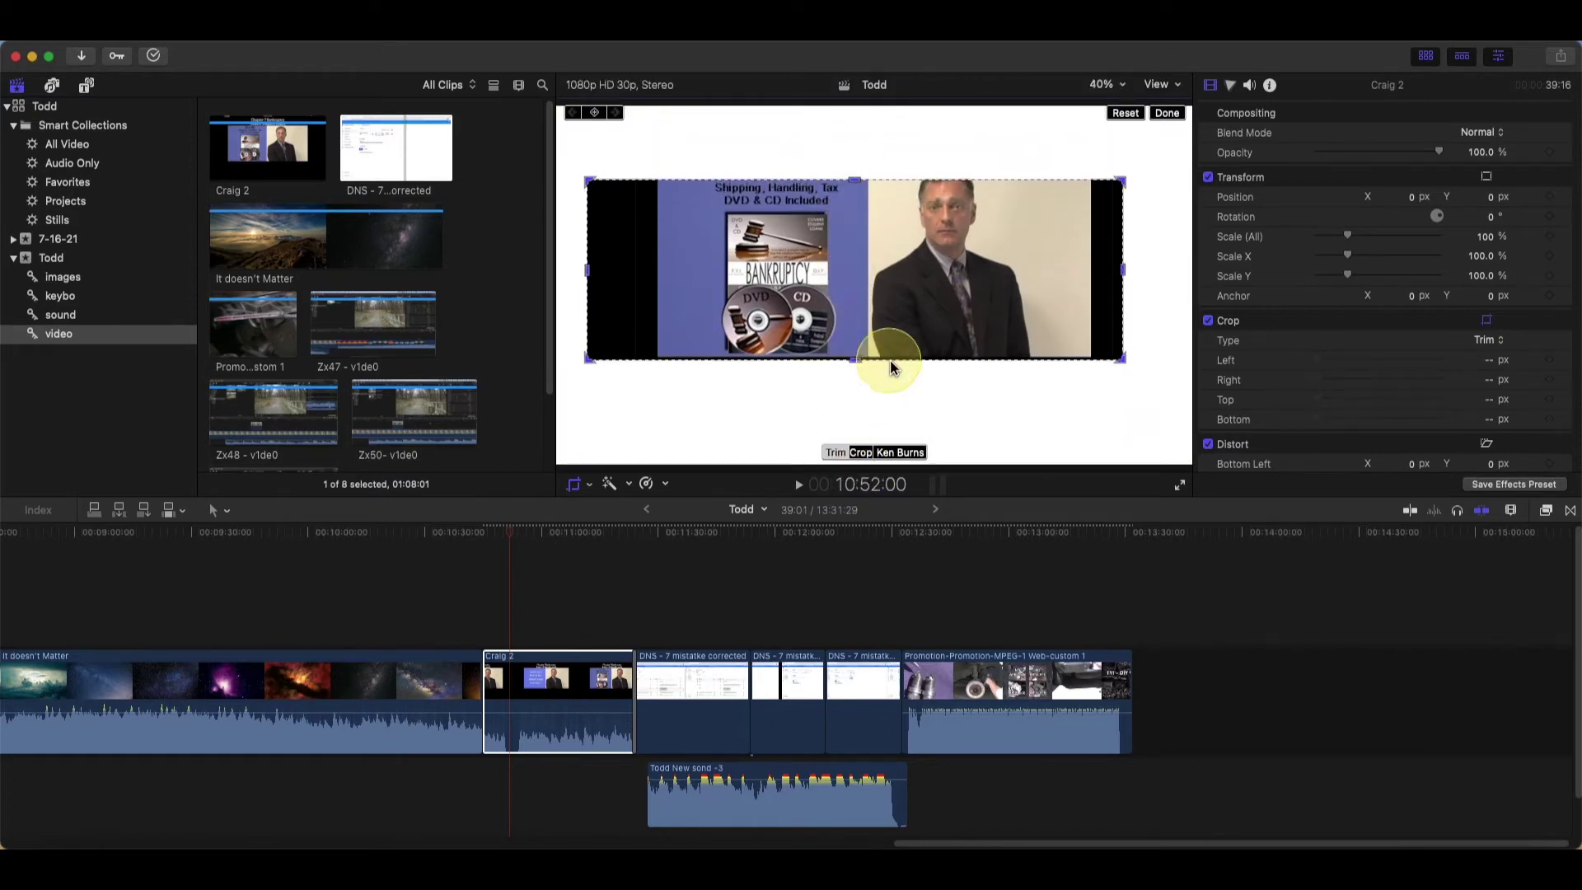
left_click(1130, 115)
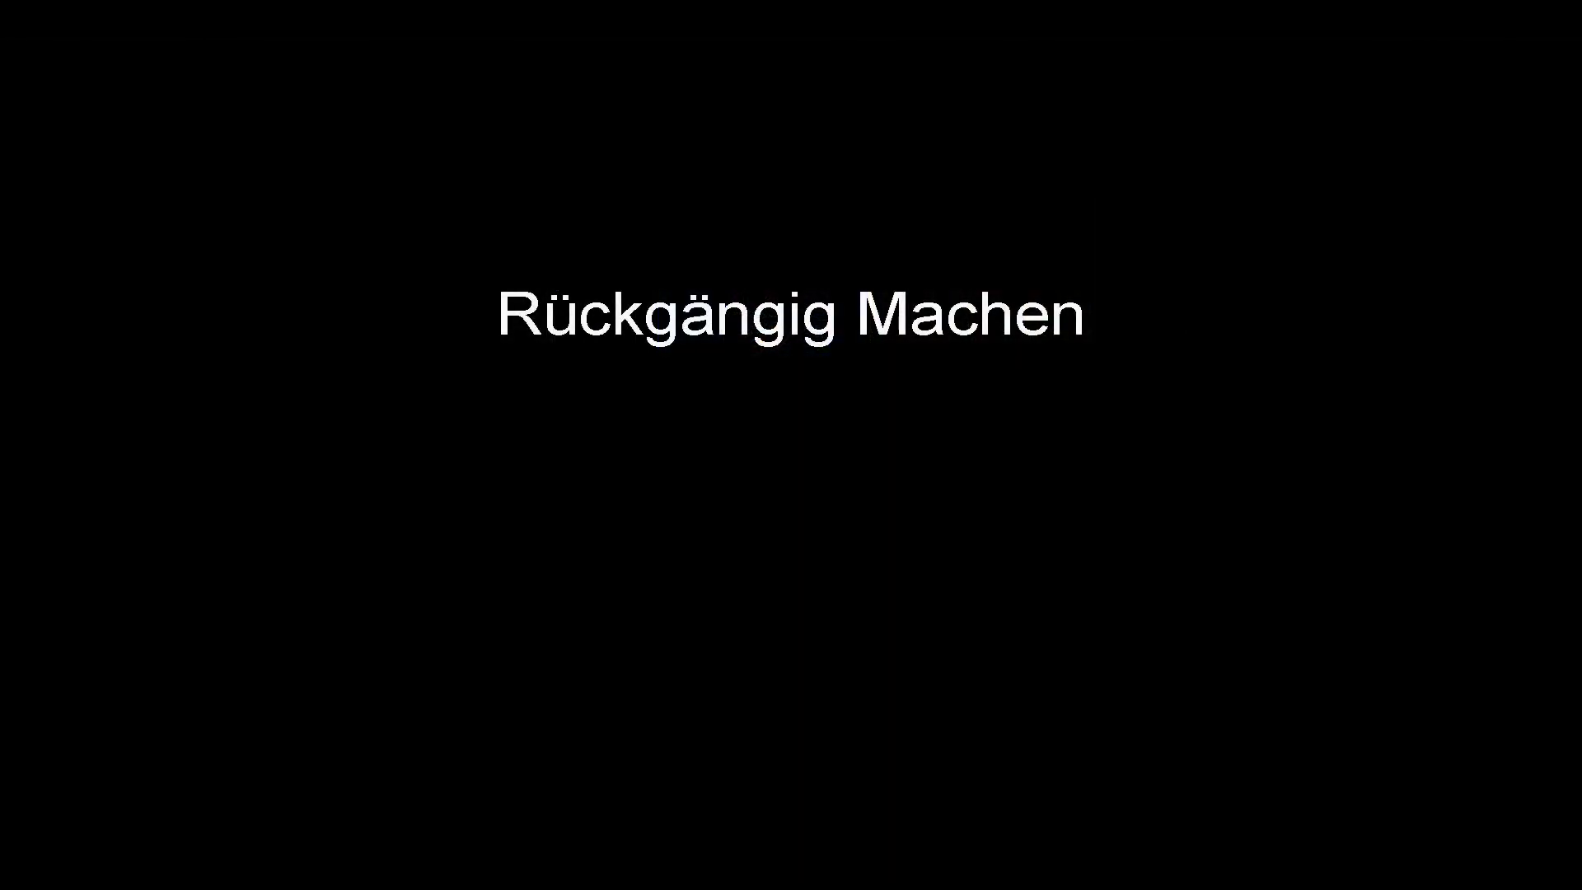
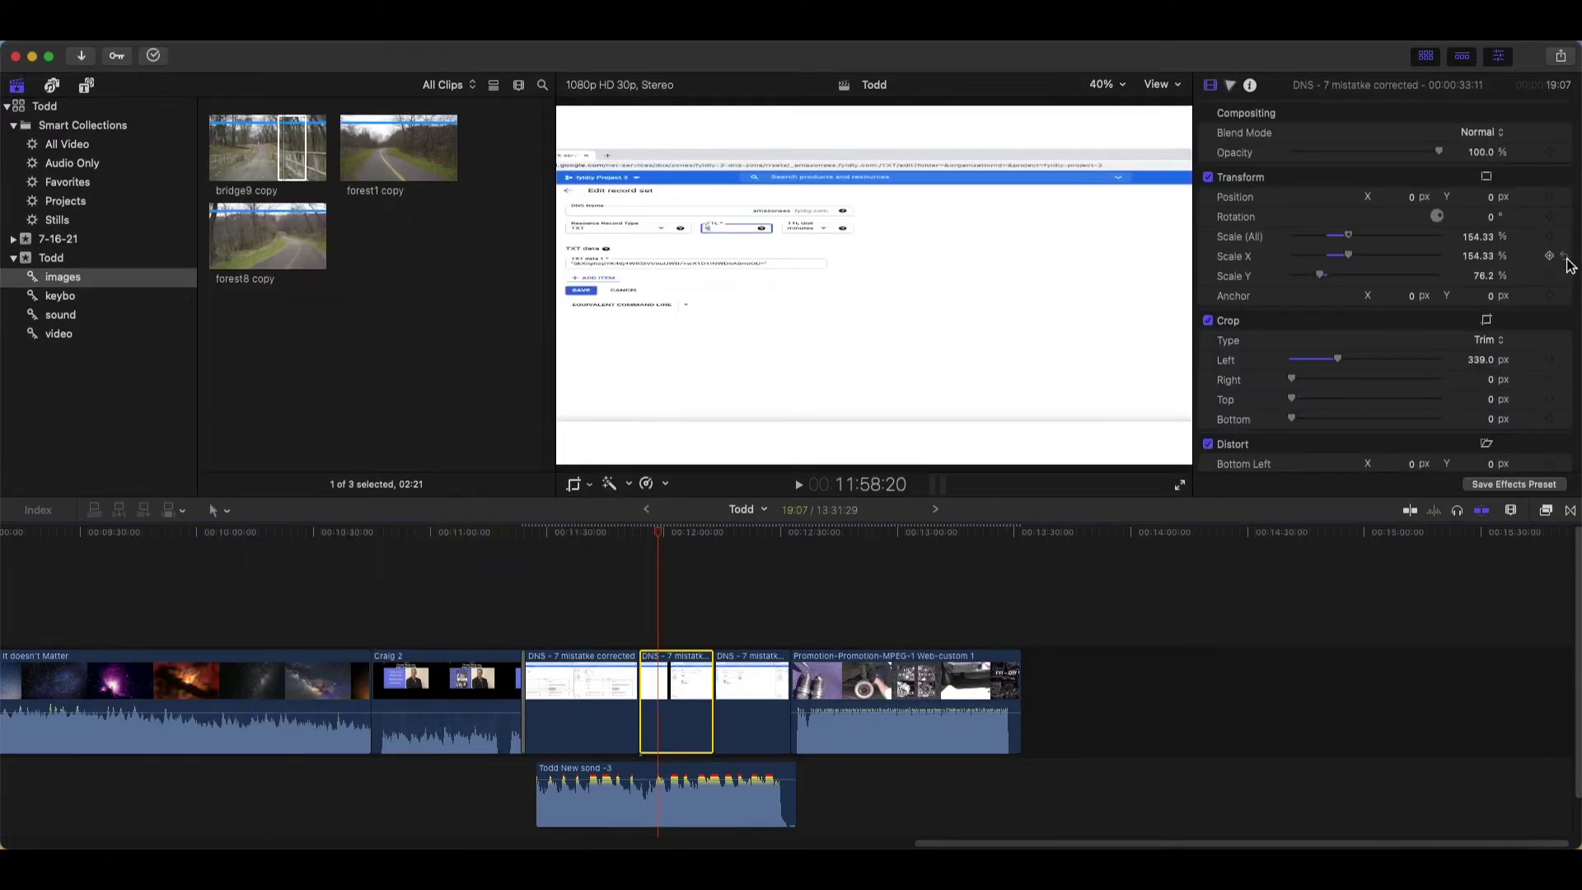
Reset the DNS clip's scale and left crop, then undo back to 154.33% scale with 339 px cropped
left_click(1565, 257)
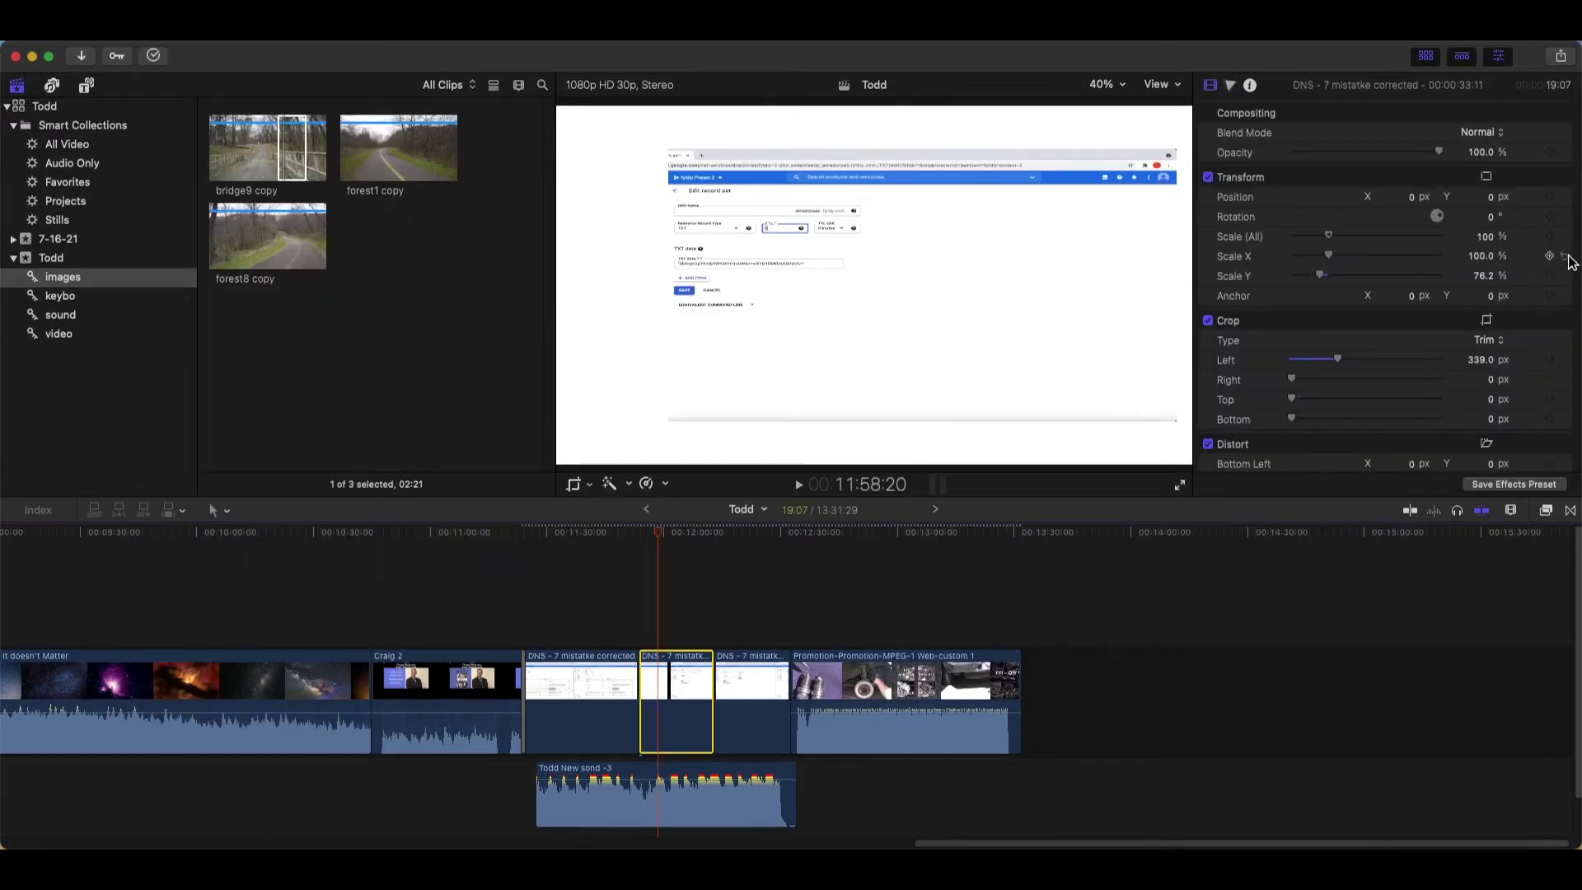
left_click(1565, 360)
key("super+z")
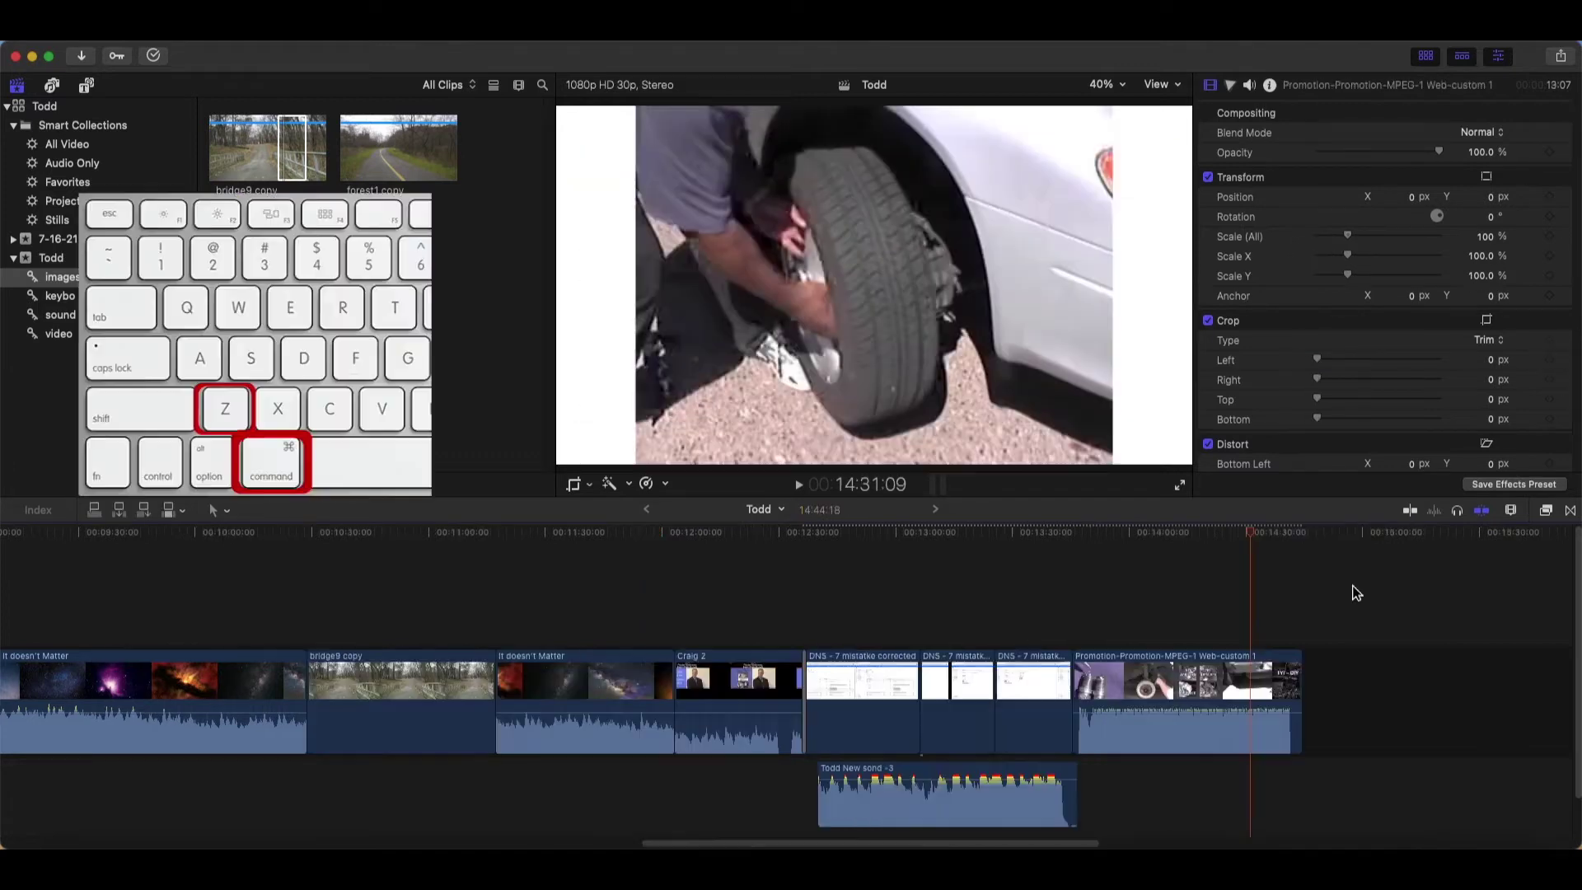
key("super+z")
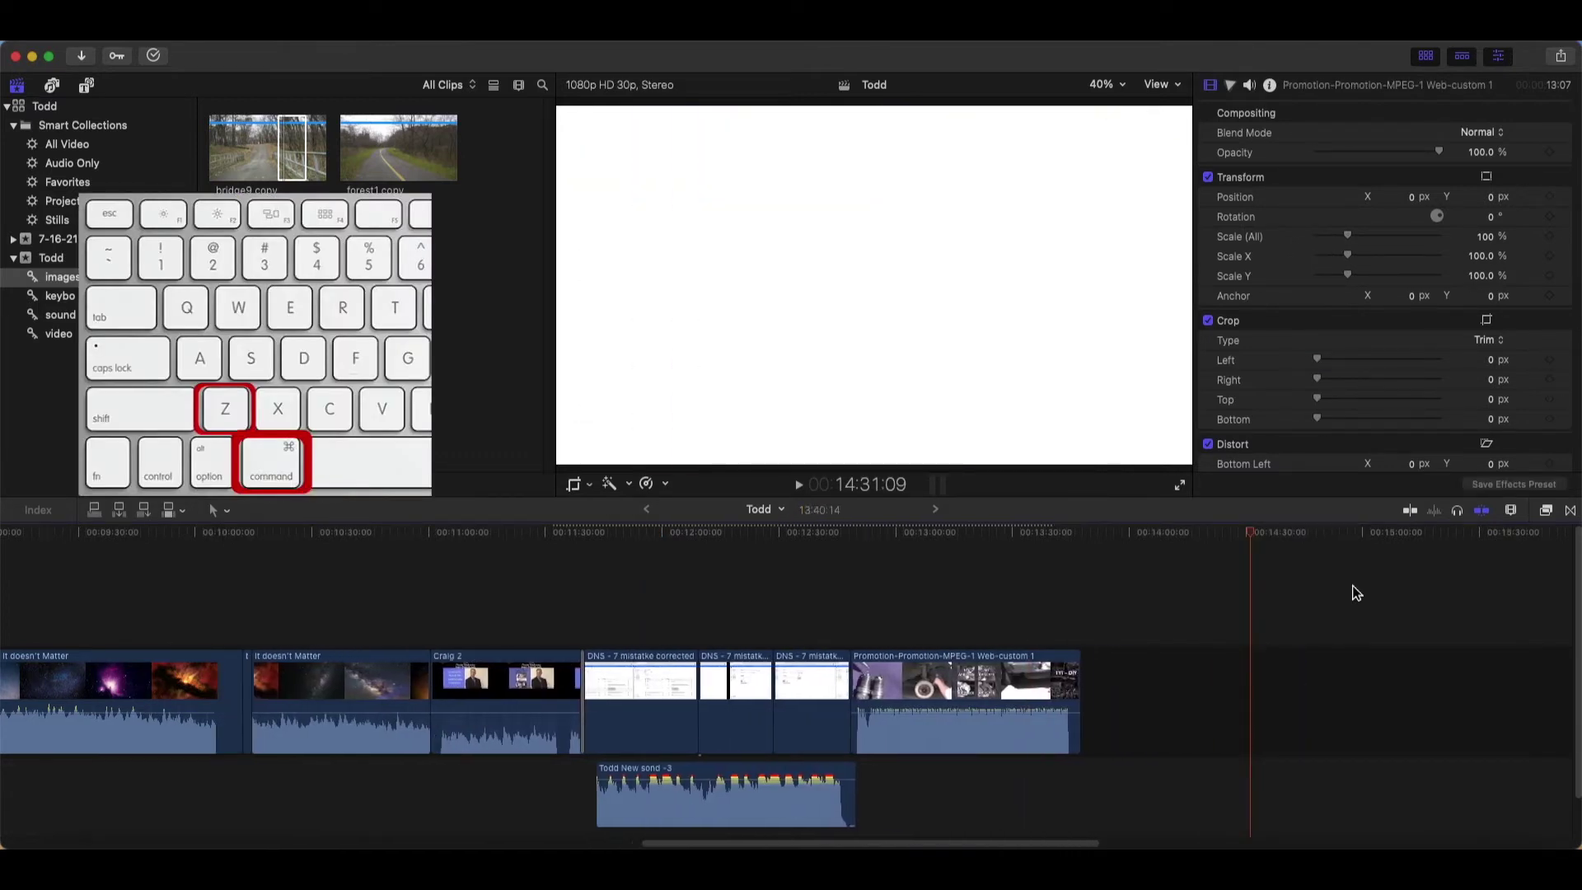
key("super+z")
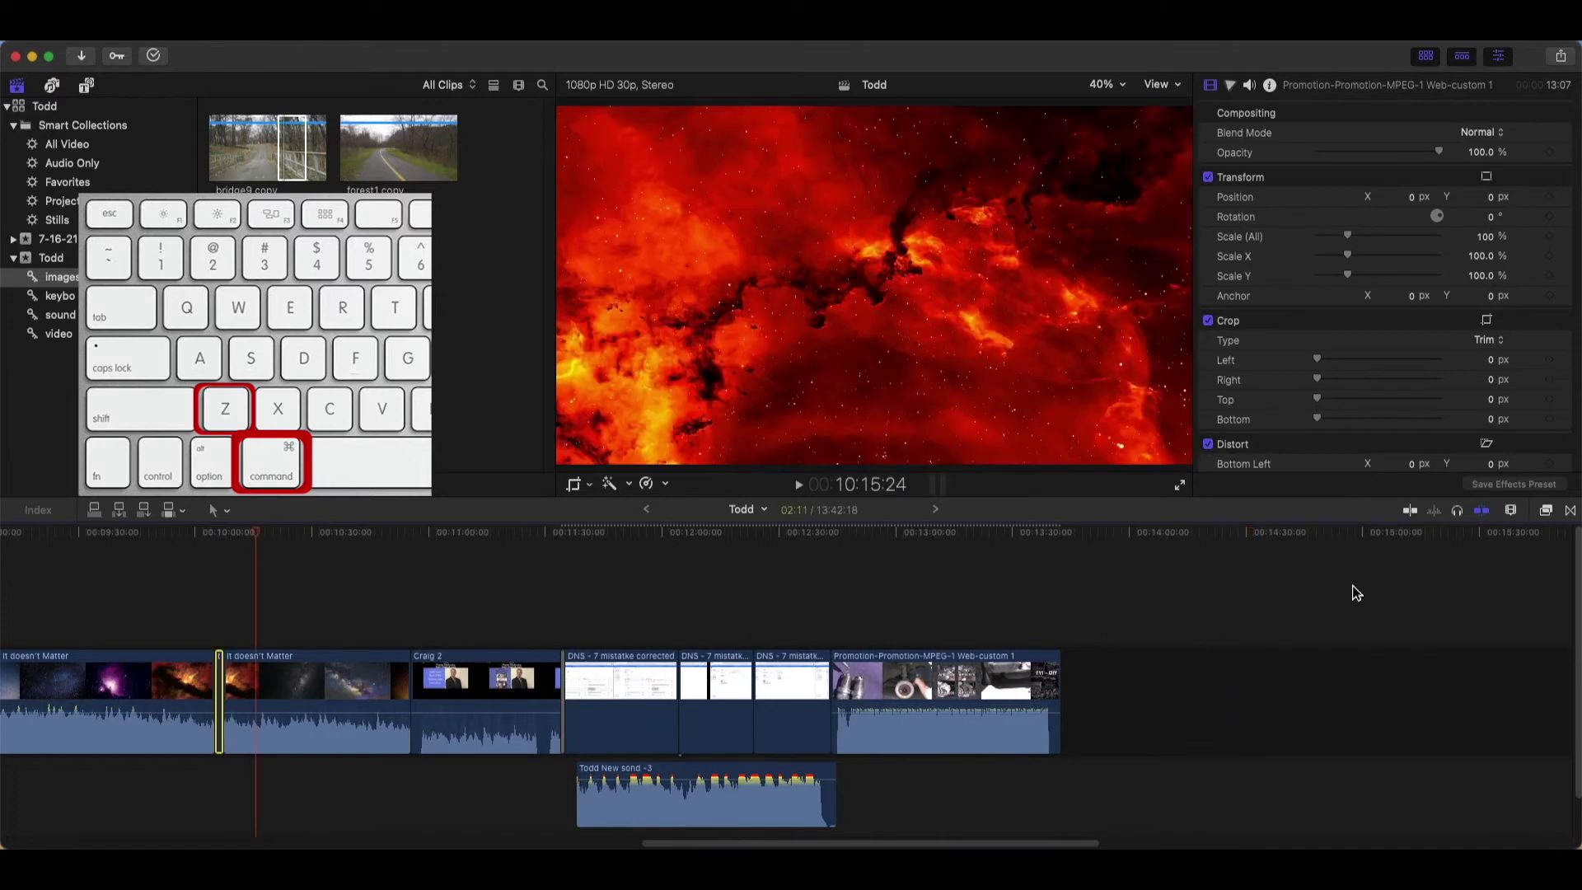
key("super+z")
key("super+z")
key("super+z")
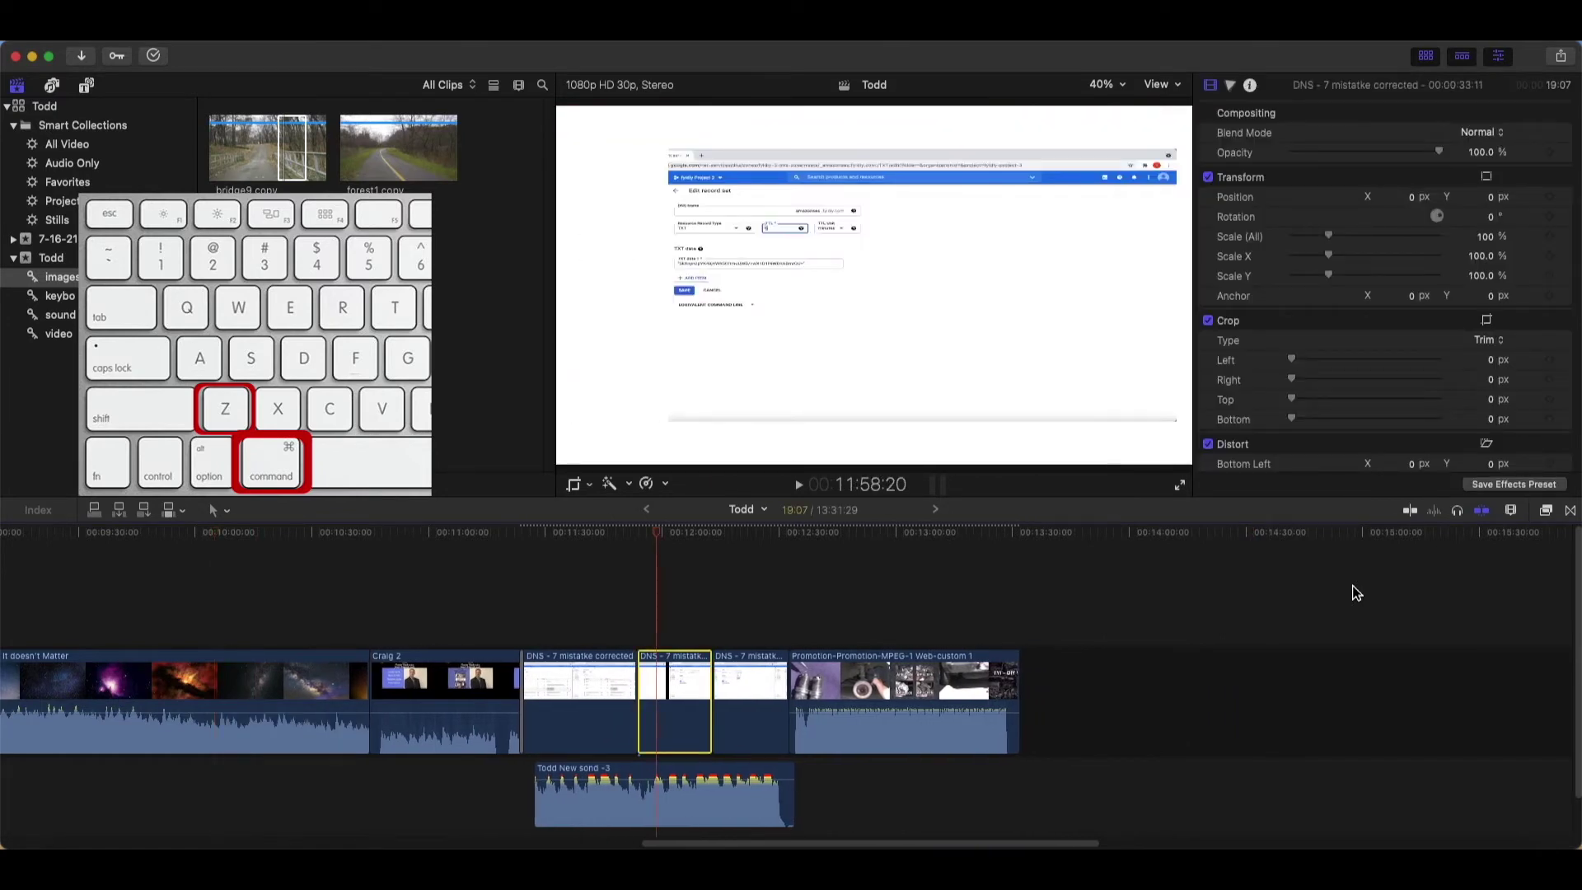
key("super+z")
key("super+z")
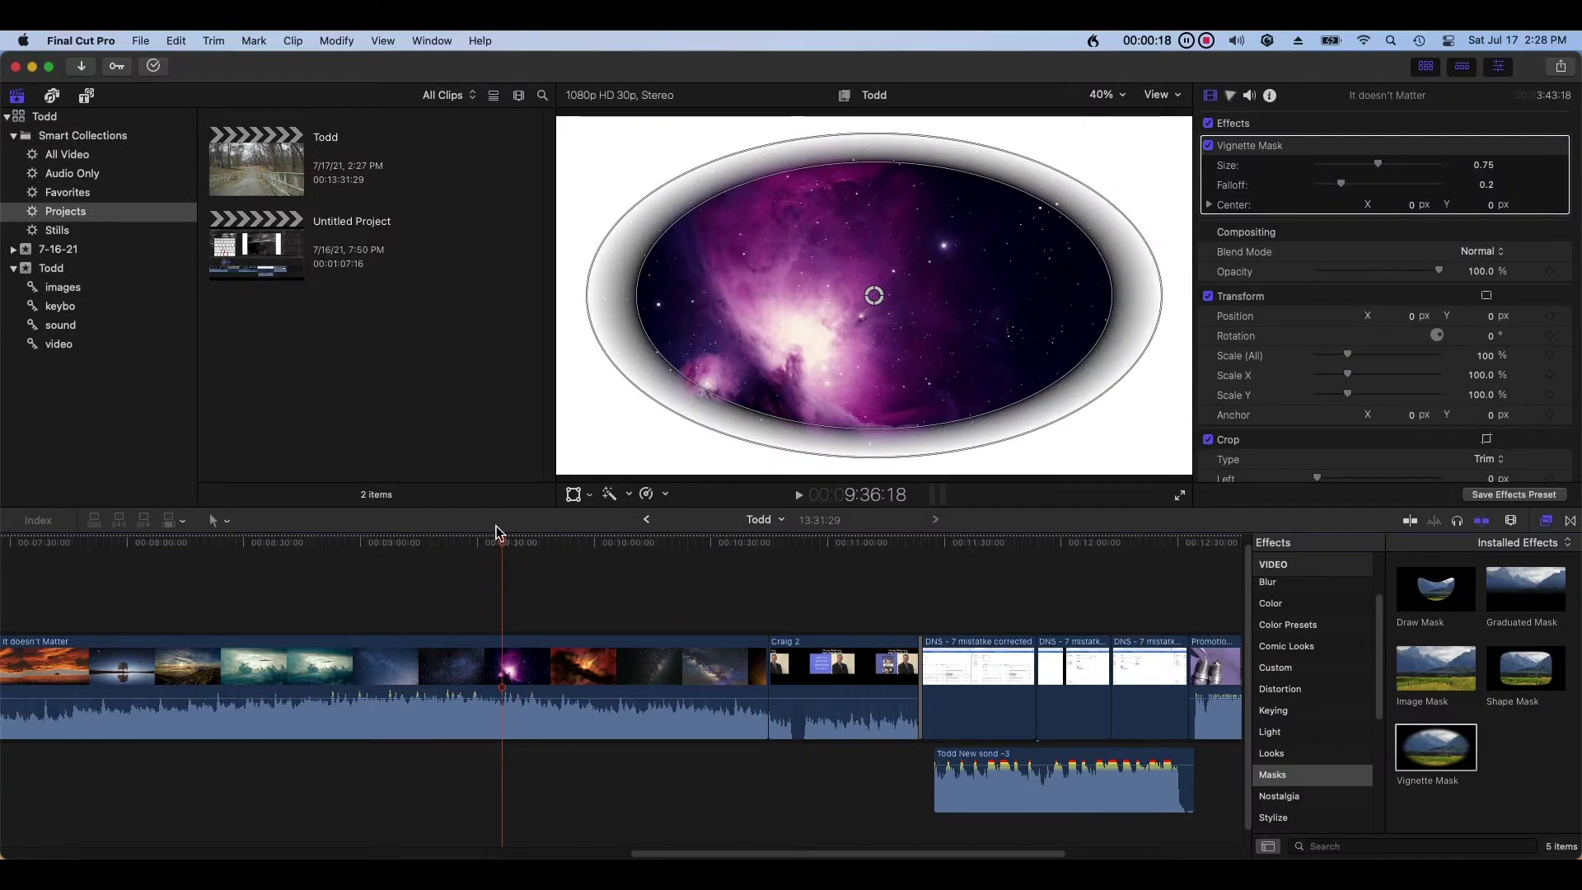
Strip all effects, including the vignette mask, from the It doesn't Matter nebula clip via Edit > Remove Effects
left_click(176, 42)
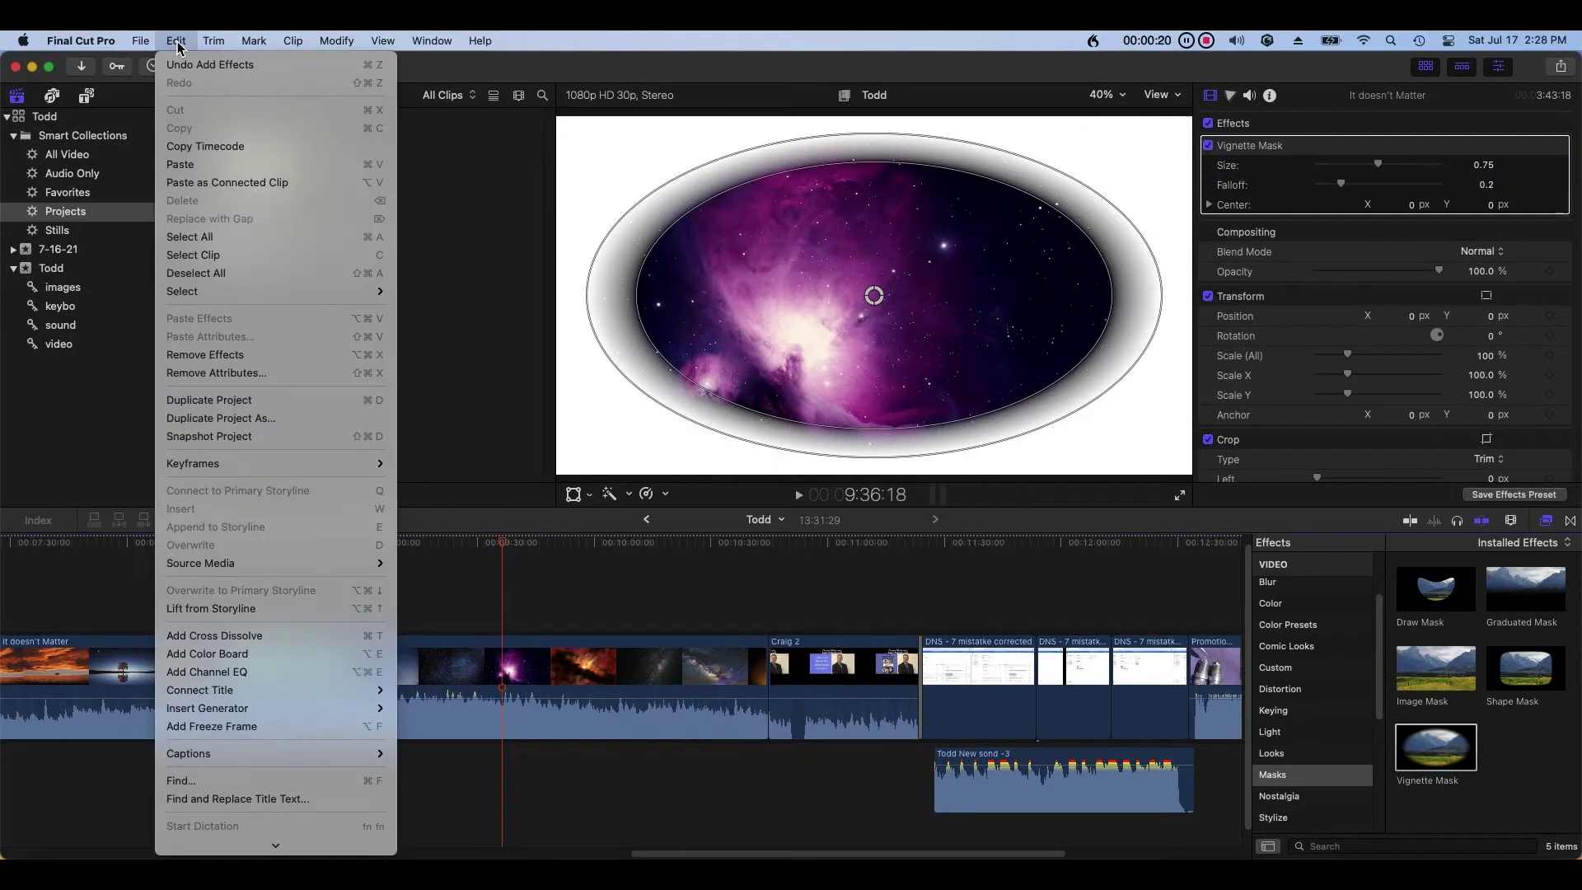
left_click(277, 355)
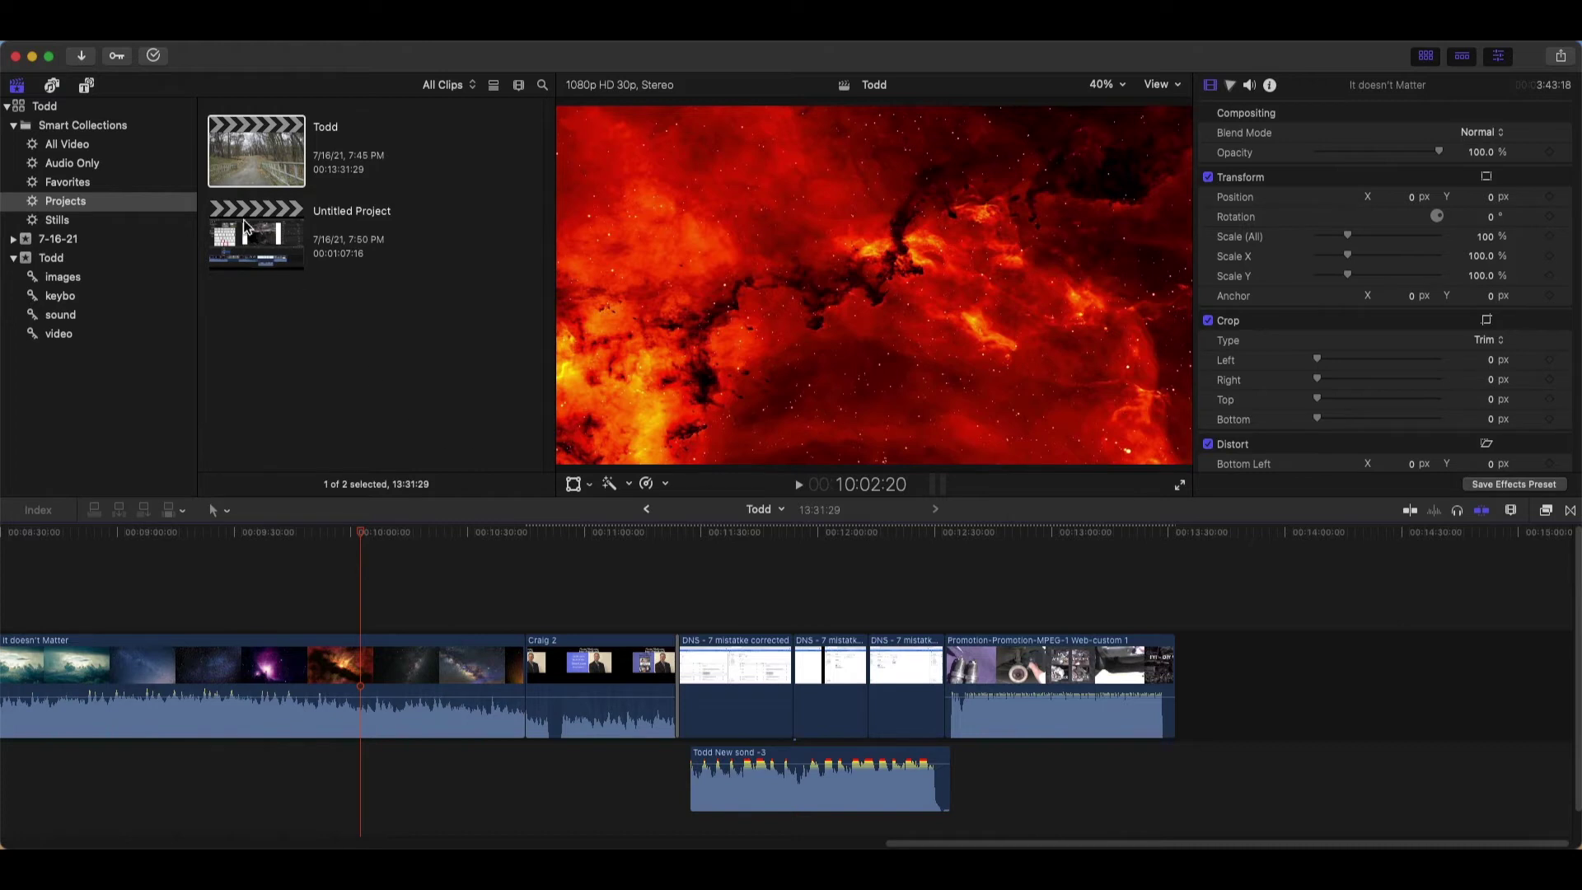
Preview the 360° Basic 3D, 360° Custom 3D, Activate, Atmosphere, Boogie Lights and Bold Fin titles
left_click(88, 87)
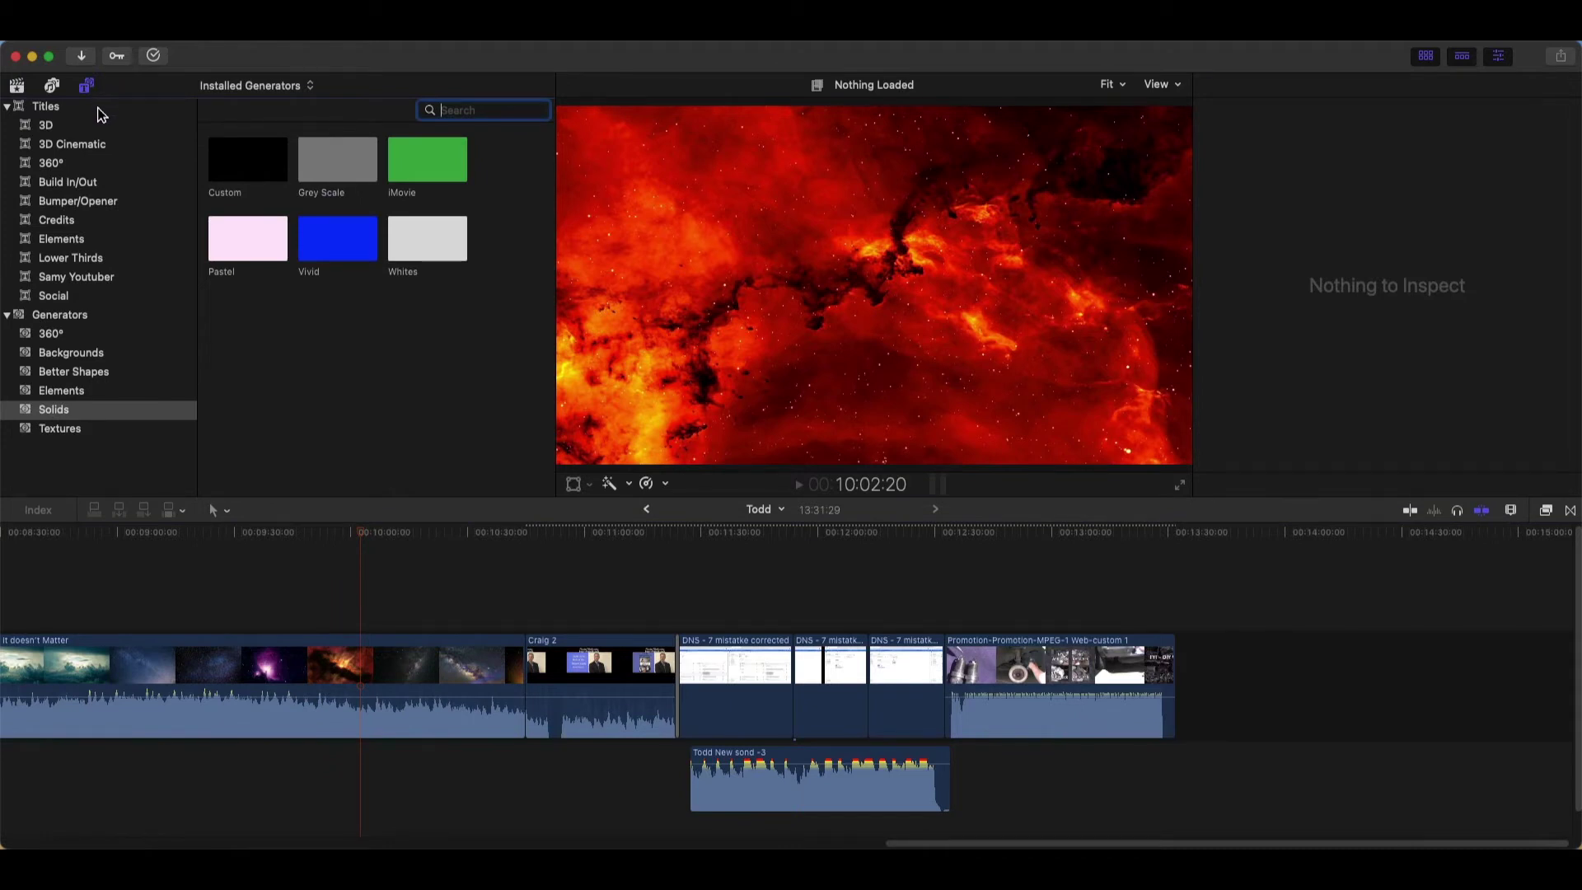
left_click(98, 108)
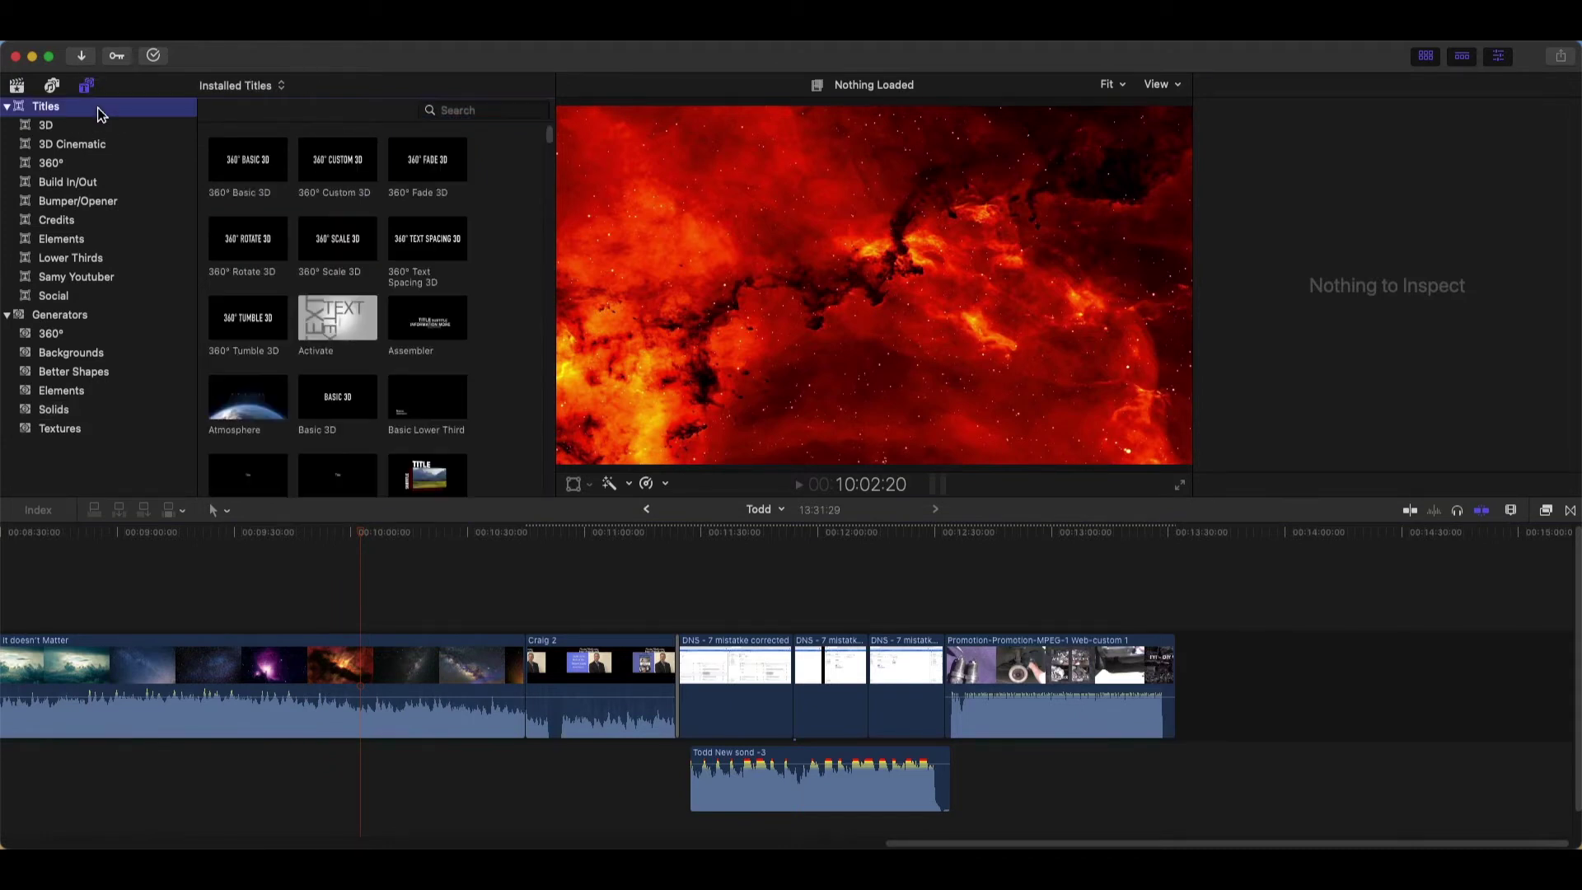
left_click(231, 175)
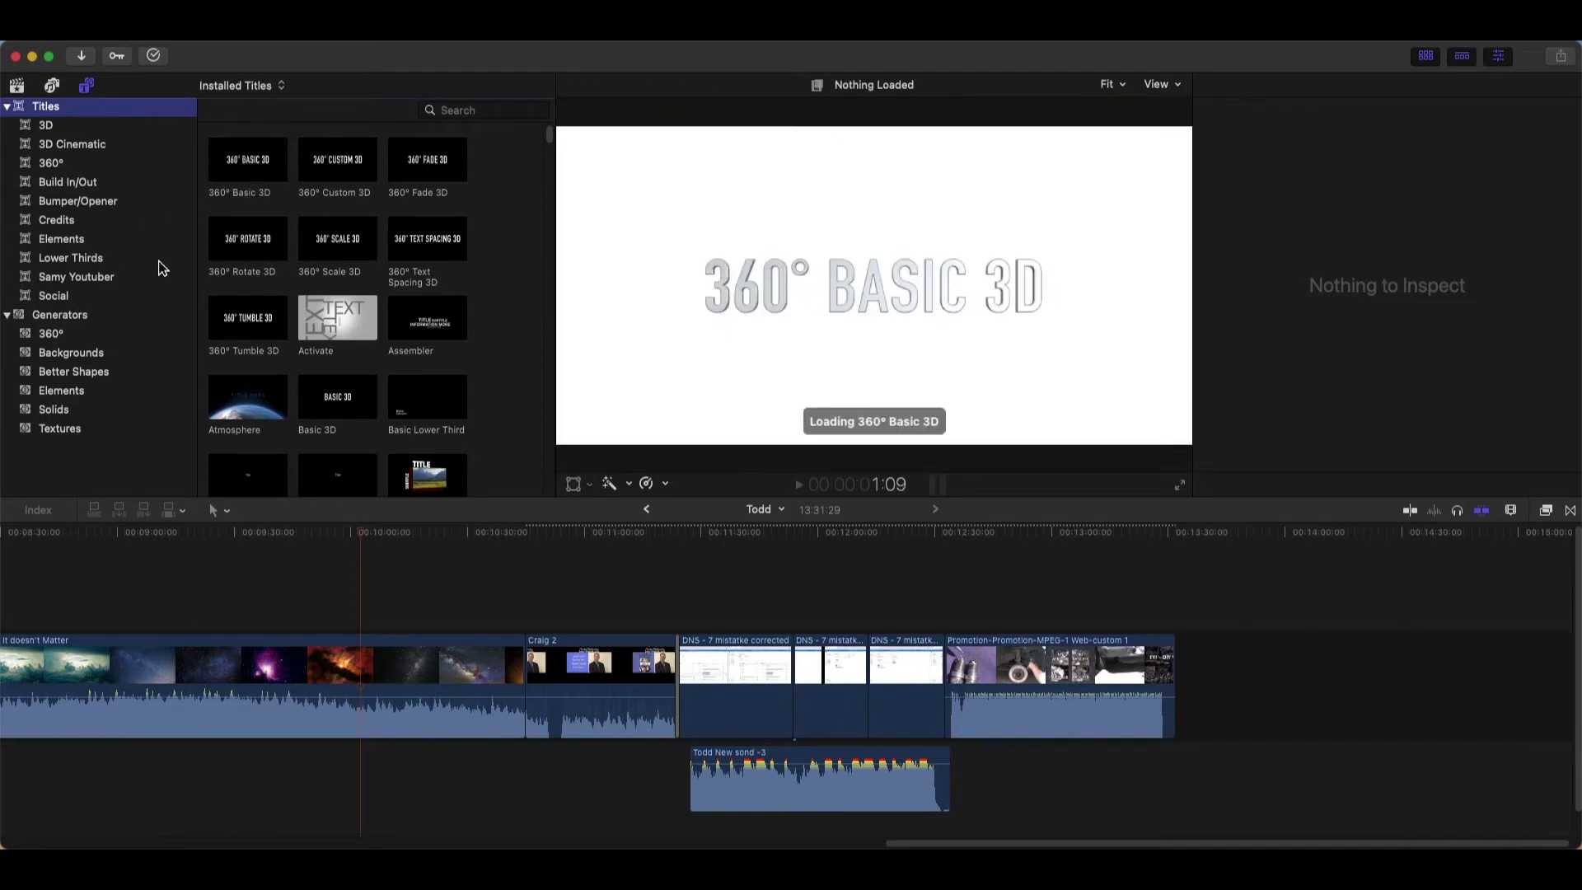
left_click(313, 152)
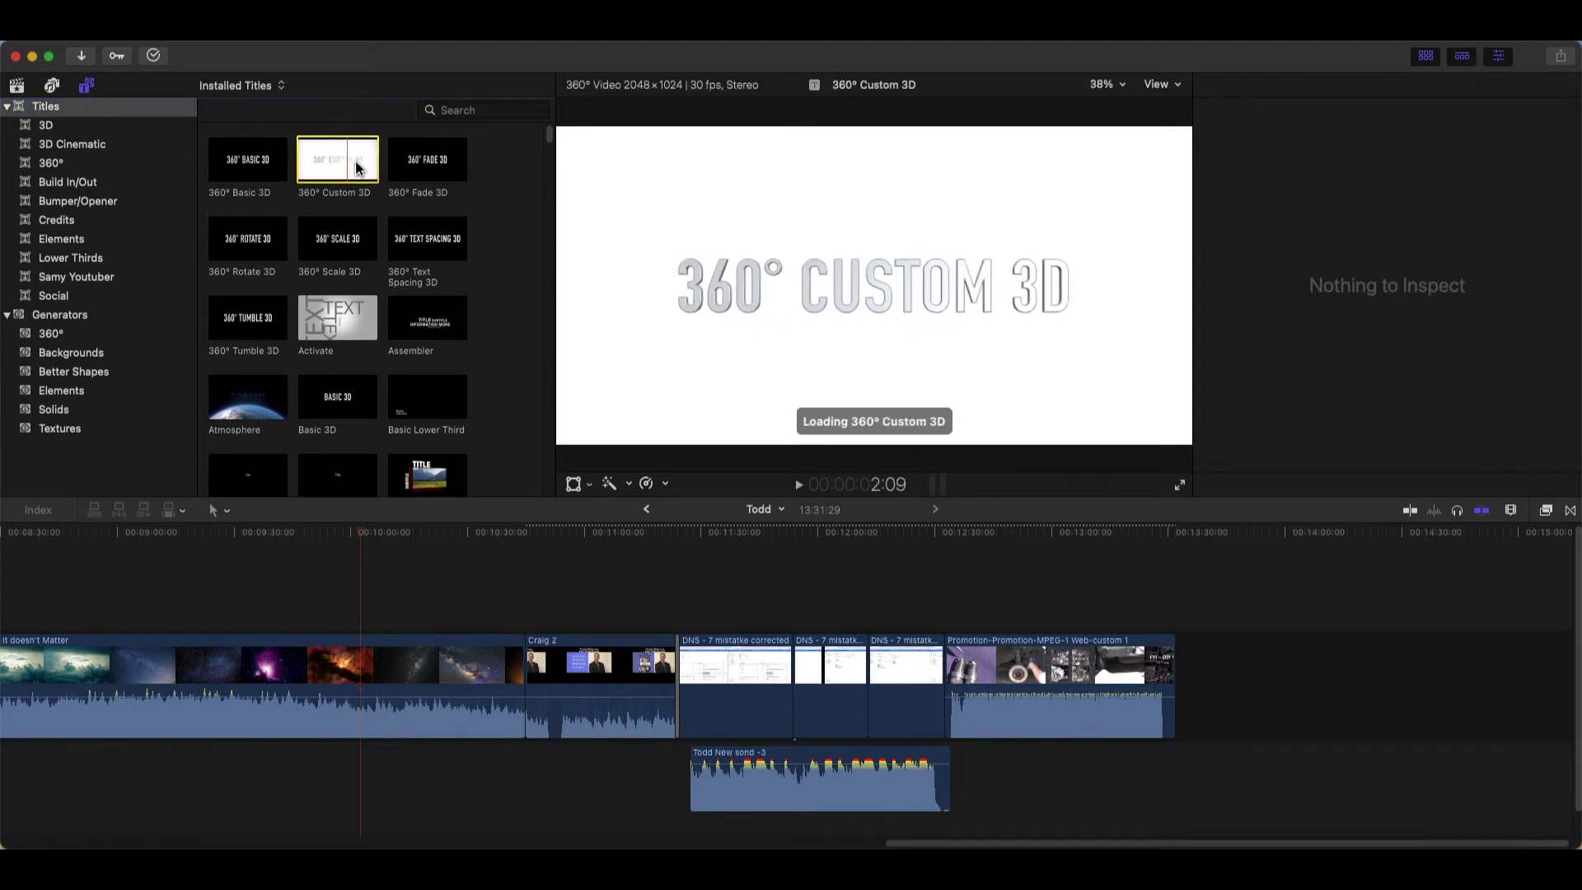
left_click(334, 315)
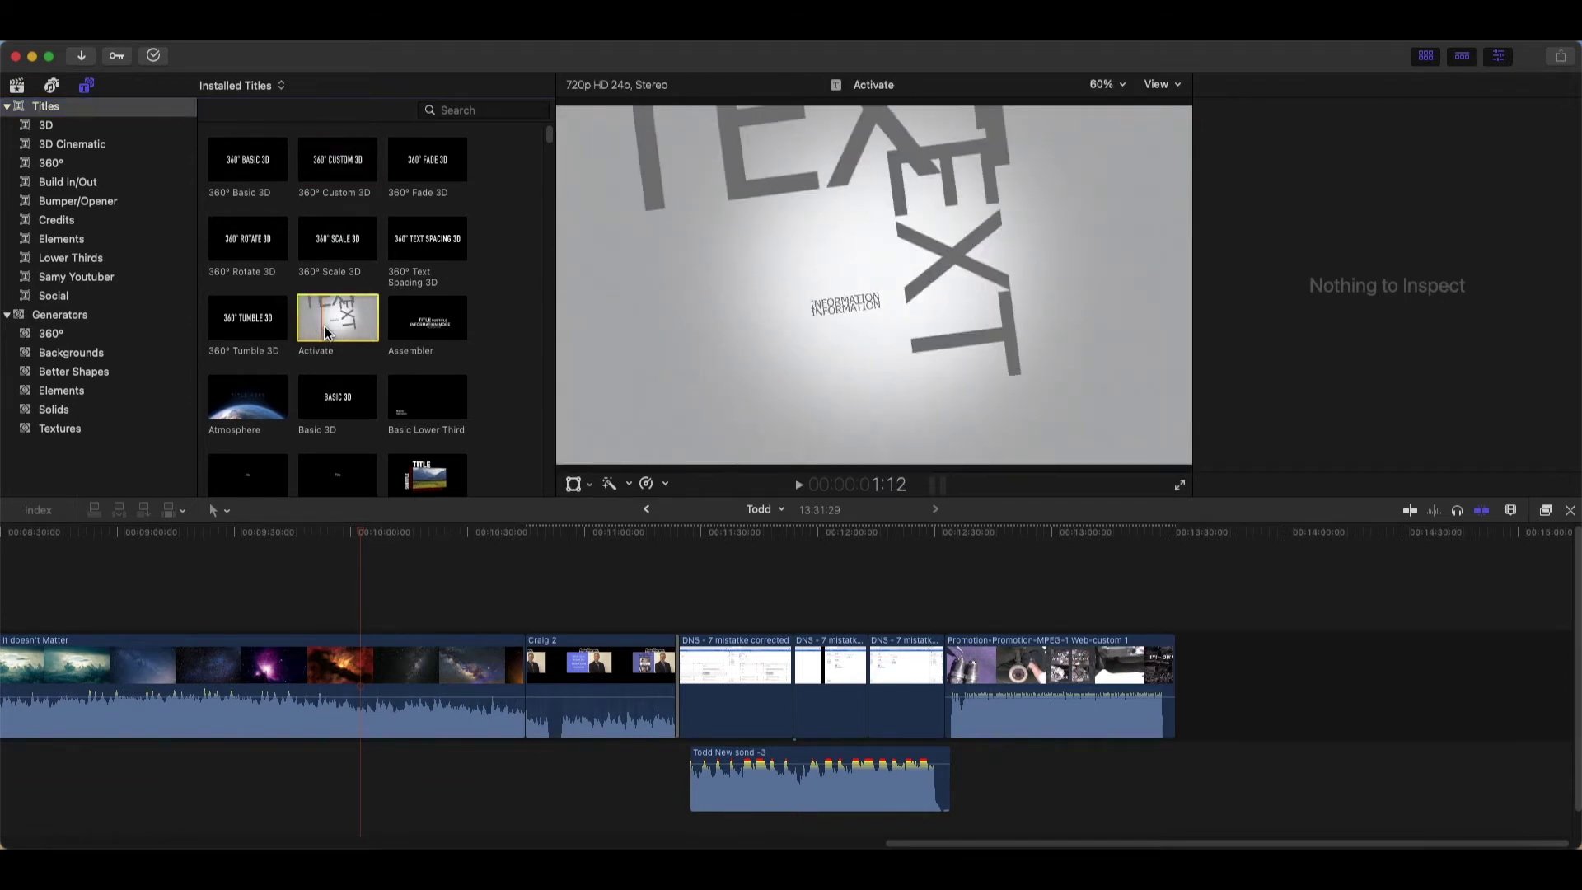
left_click(231, 407)
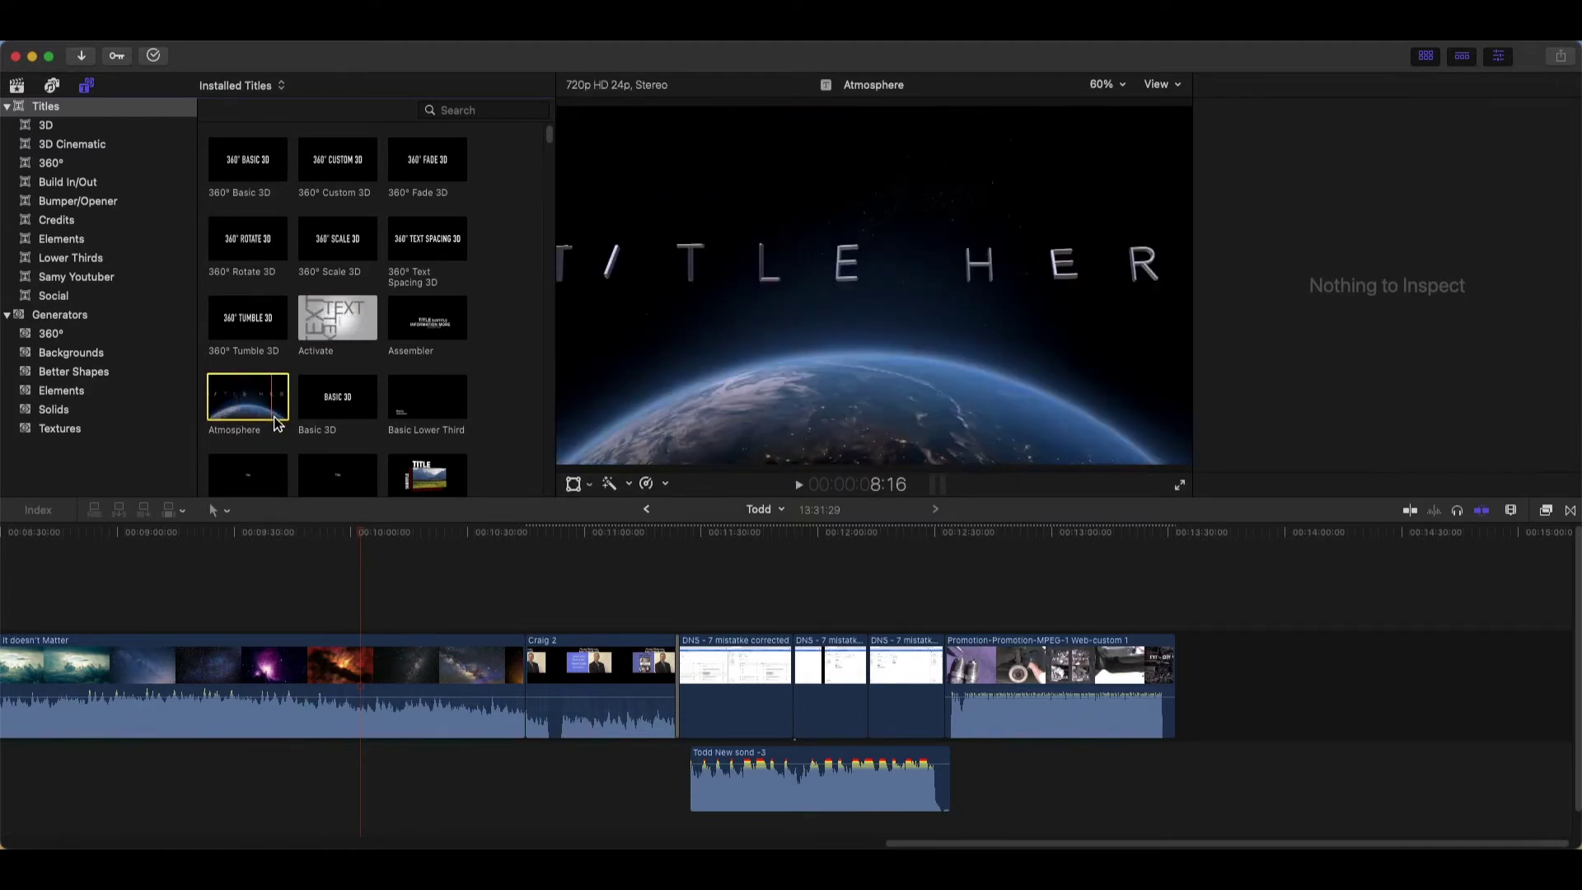
scroll(392, 434, "down", 3)
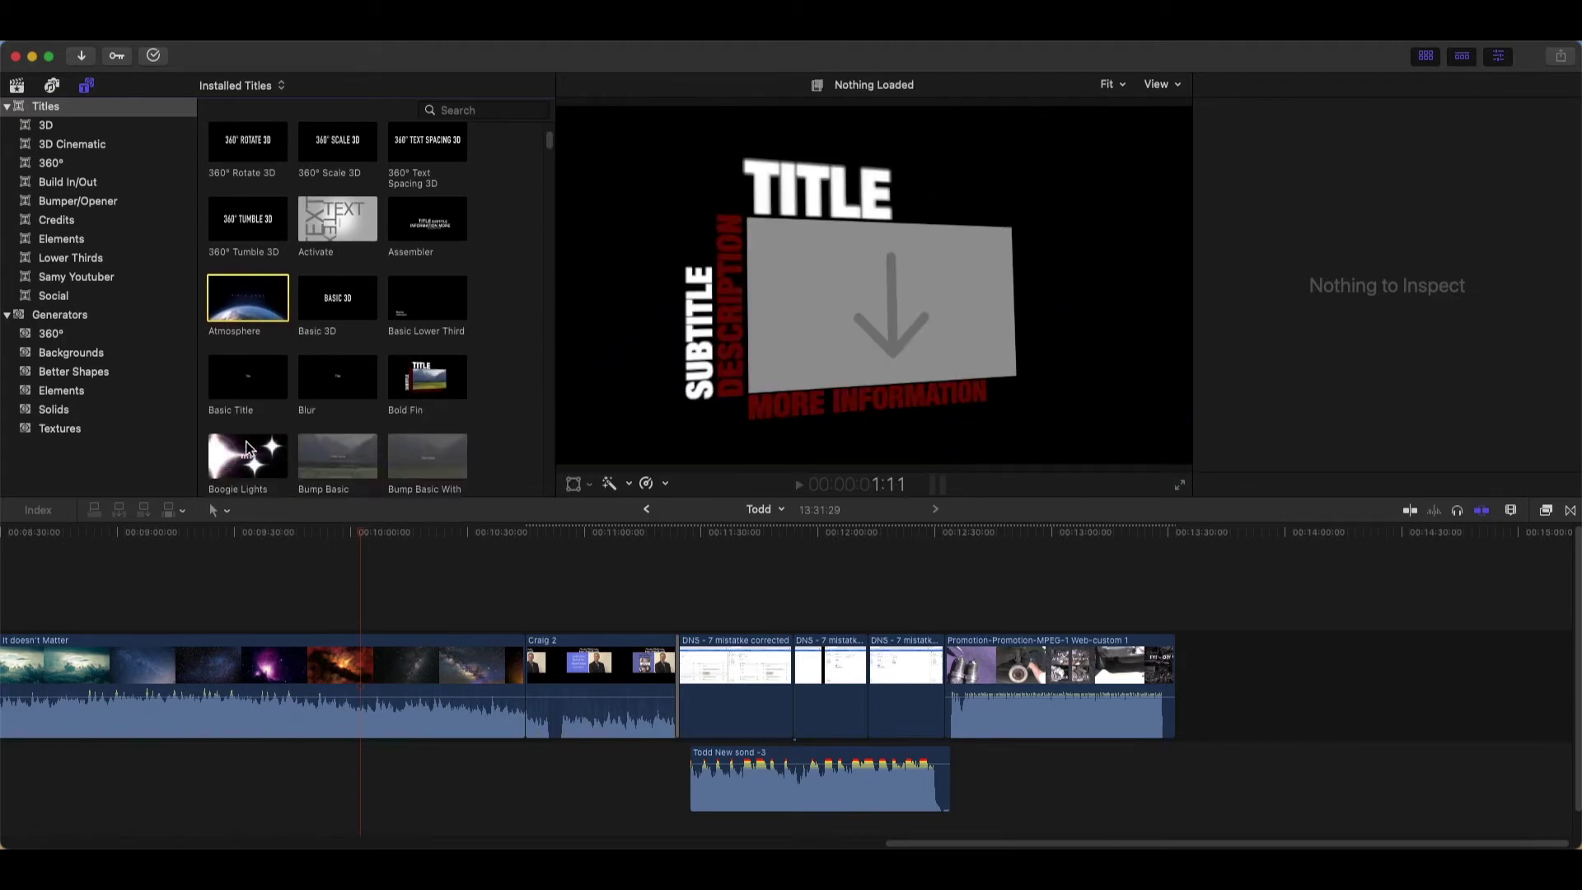
left_click(232, 457)
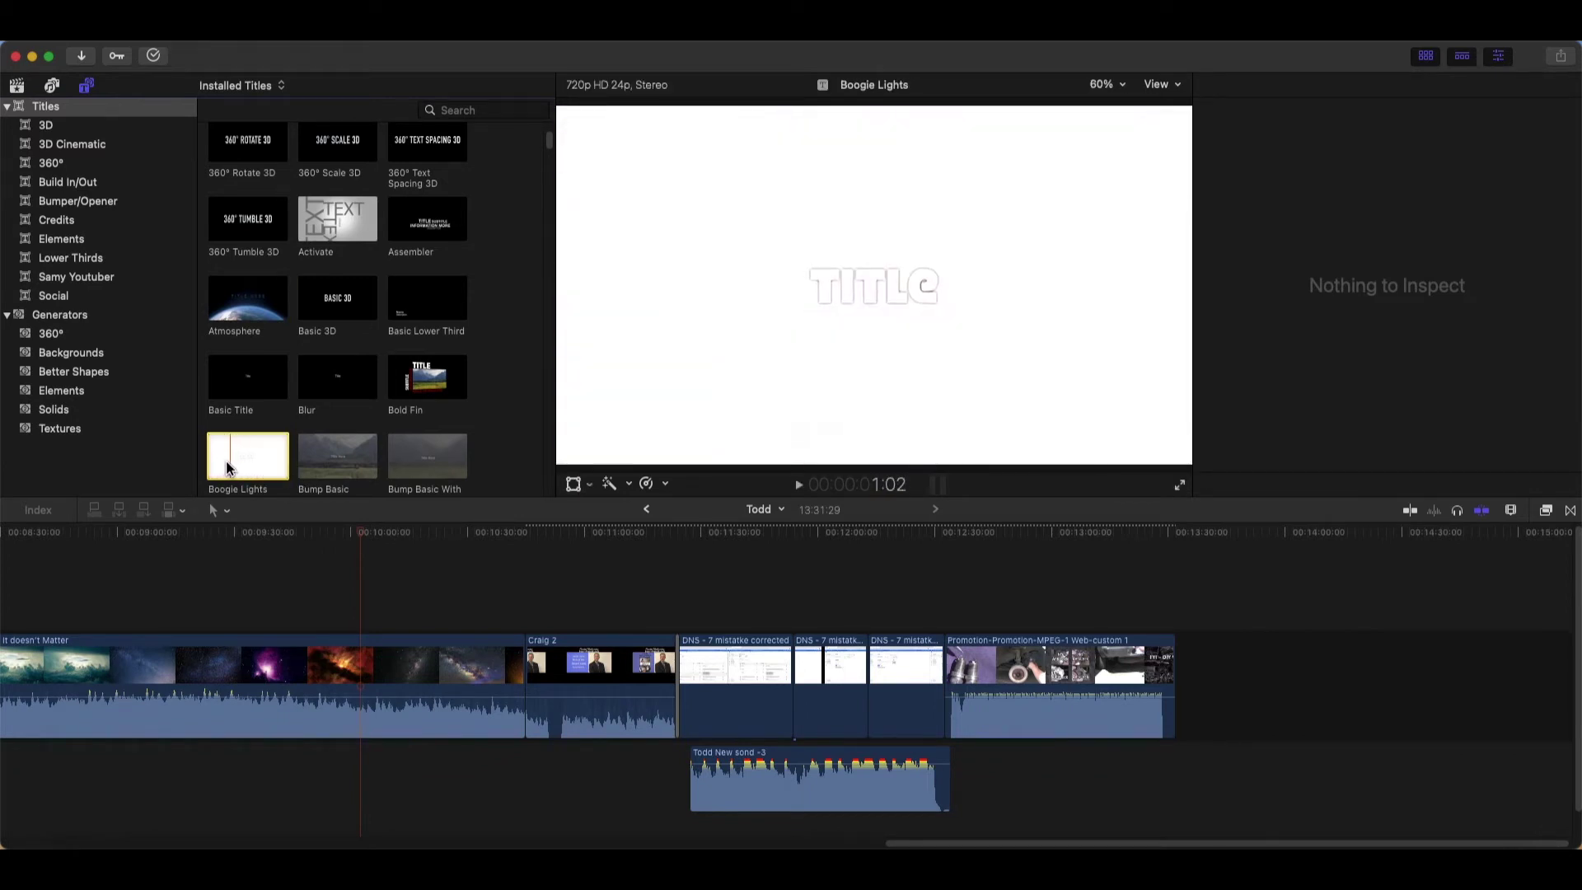
left_click(418, 381)
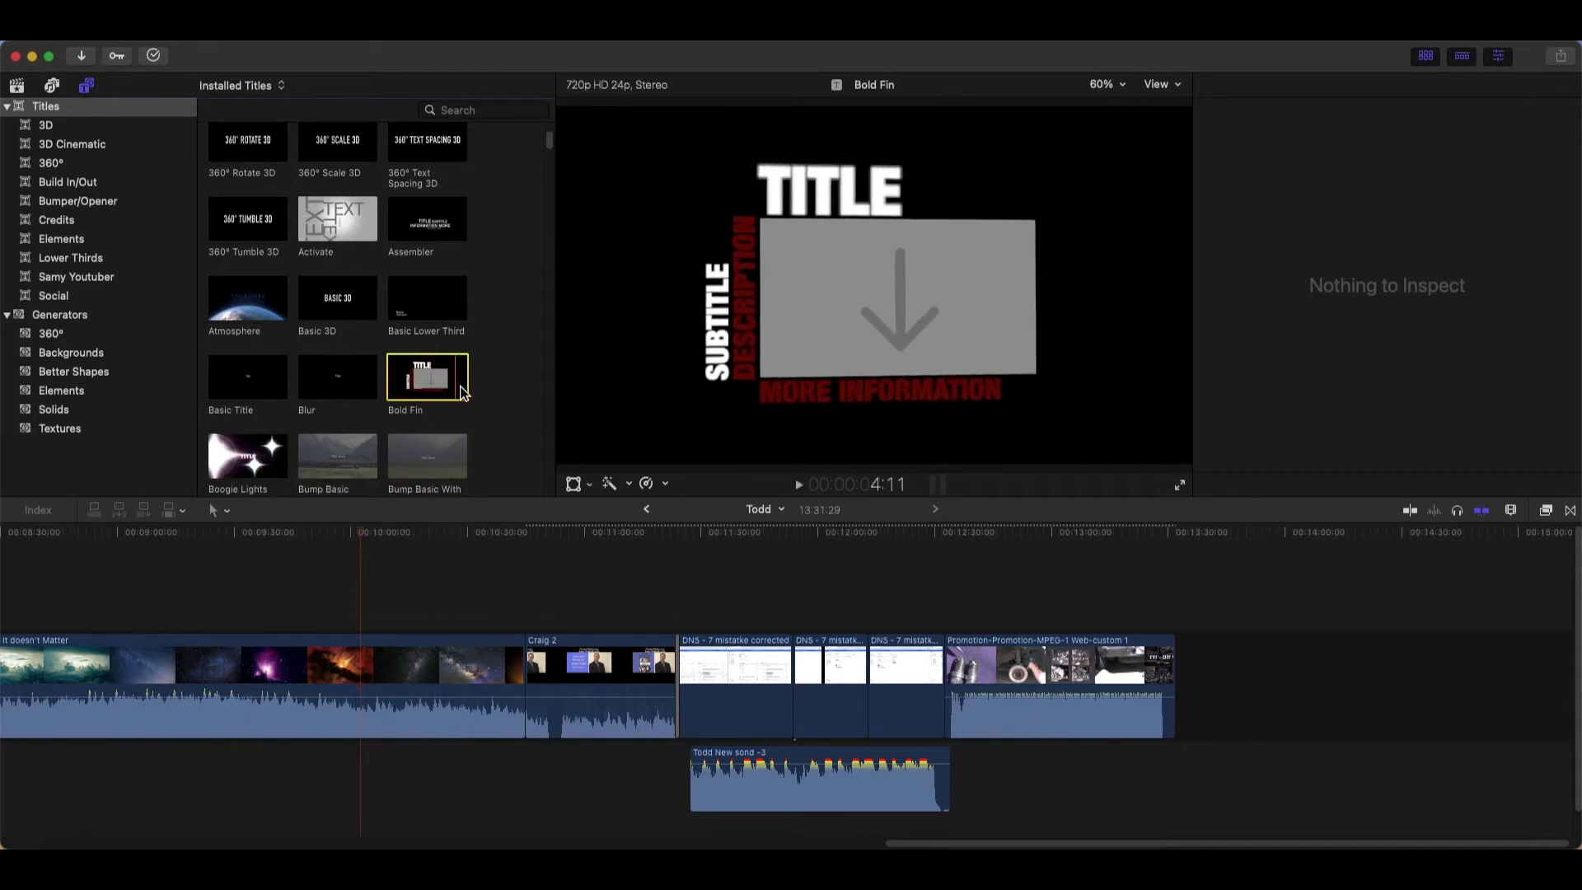
Return the viewer to the Todd project and choose the Basic Title template
scroll(417, 451, "up", 2)
left_click(824, 583)
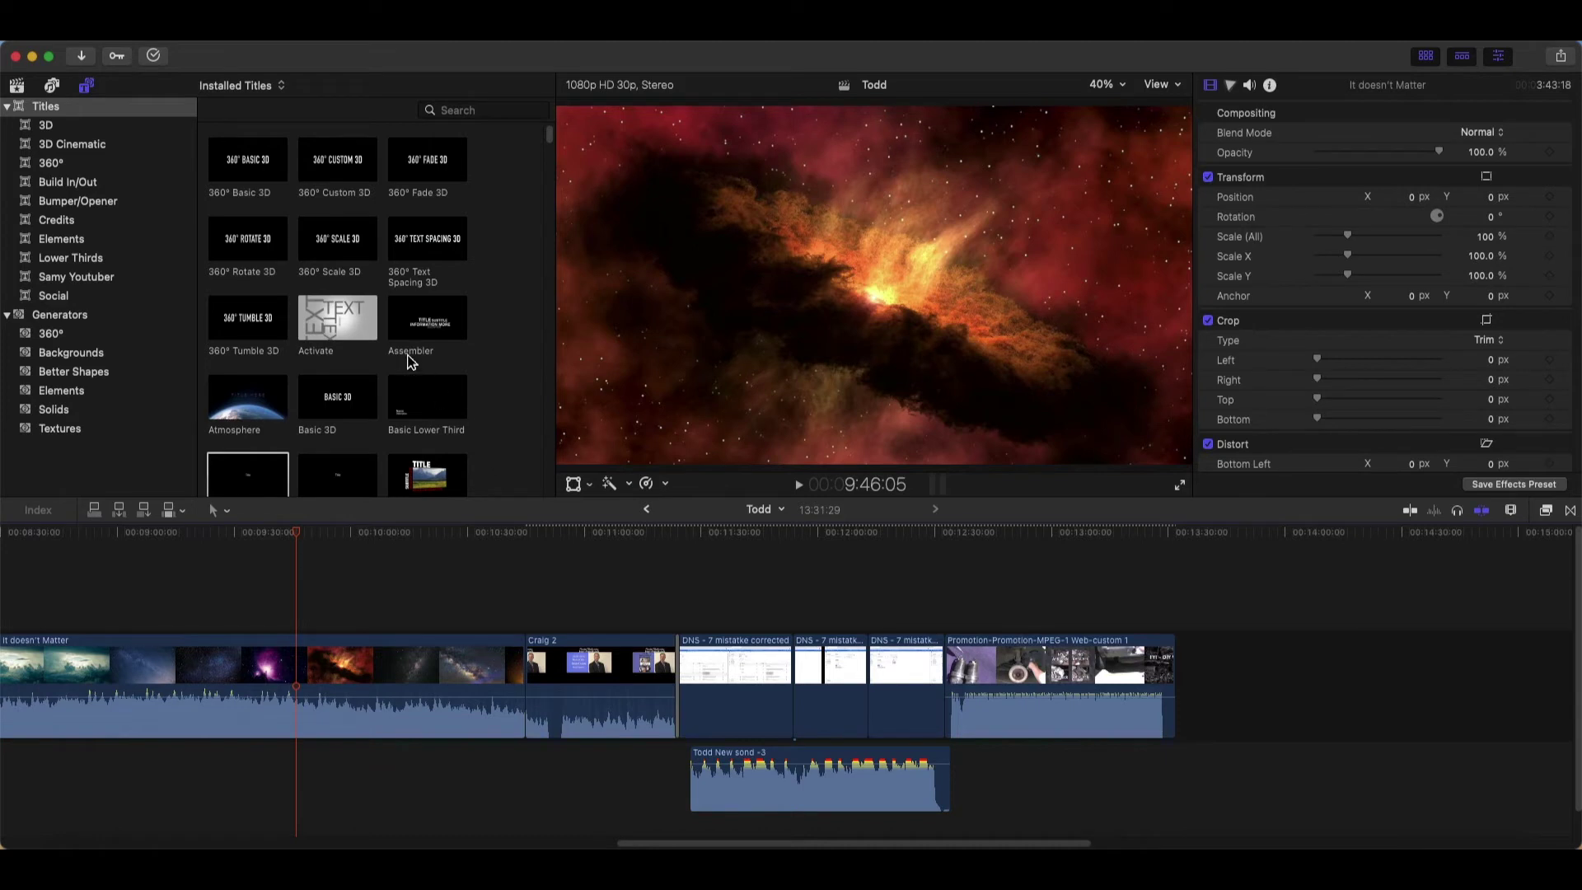
scroll(408, 359, "down", 1)
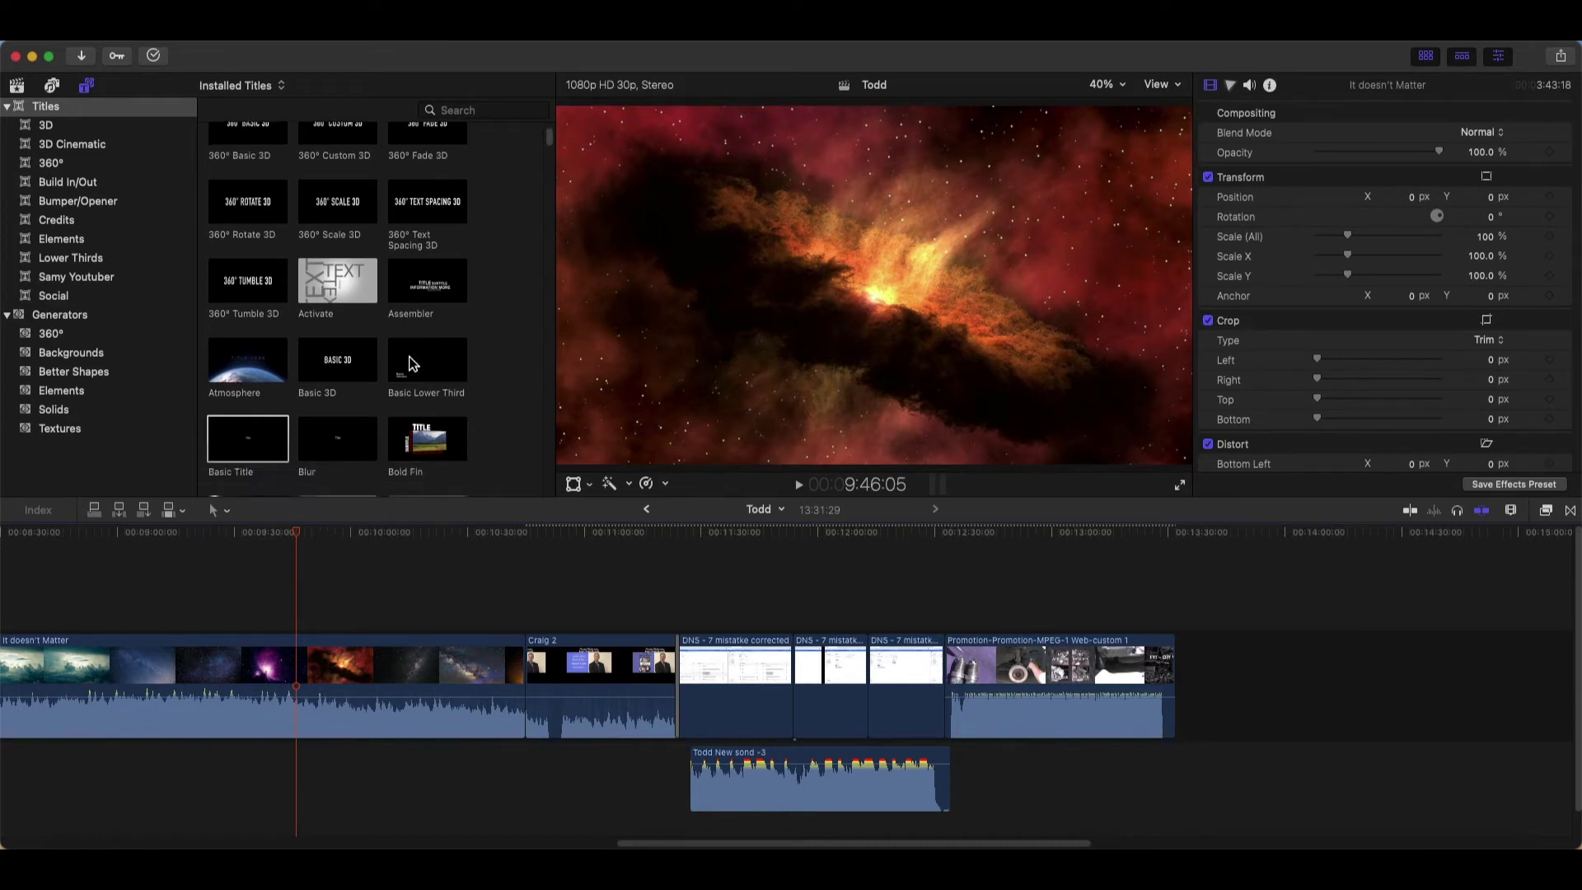
left_click(268, 422)
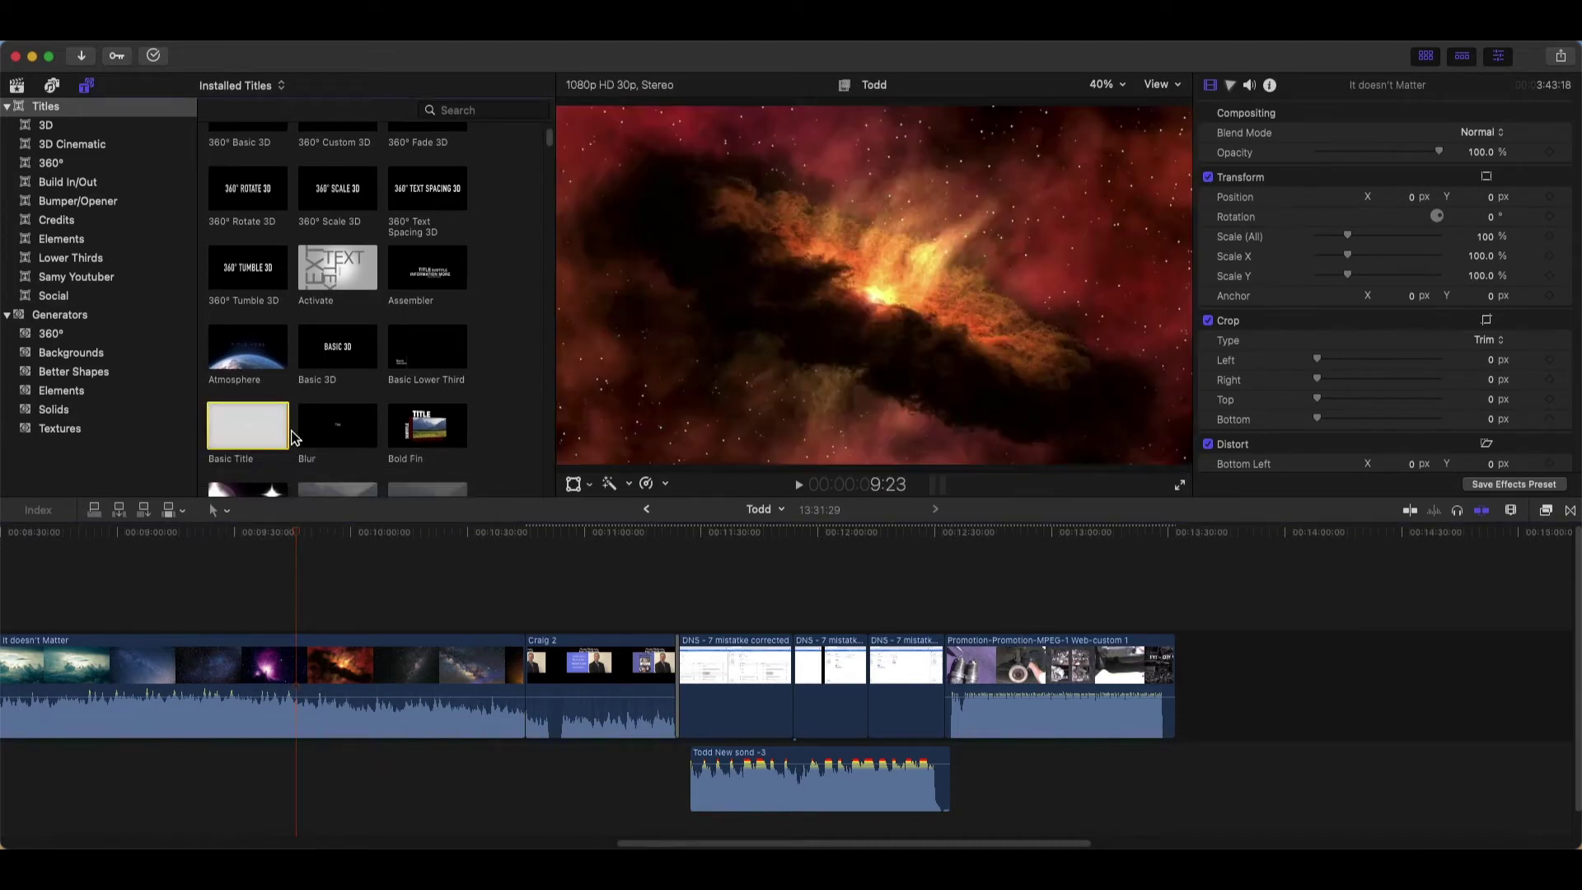
scroll(270, 416, "down", 1)
Place Basic Title above the nebula clip, change its text to 'Todd' and enlarge it
mouse_move(240, 377)
left_mouse_down()
mouse_move(156, 619)
mouse_move(426, 640)
left_mouse_up()
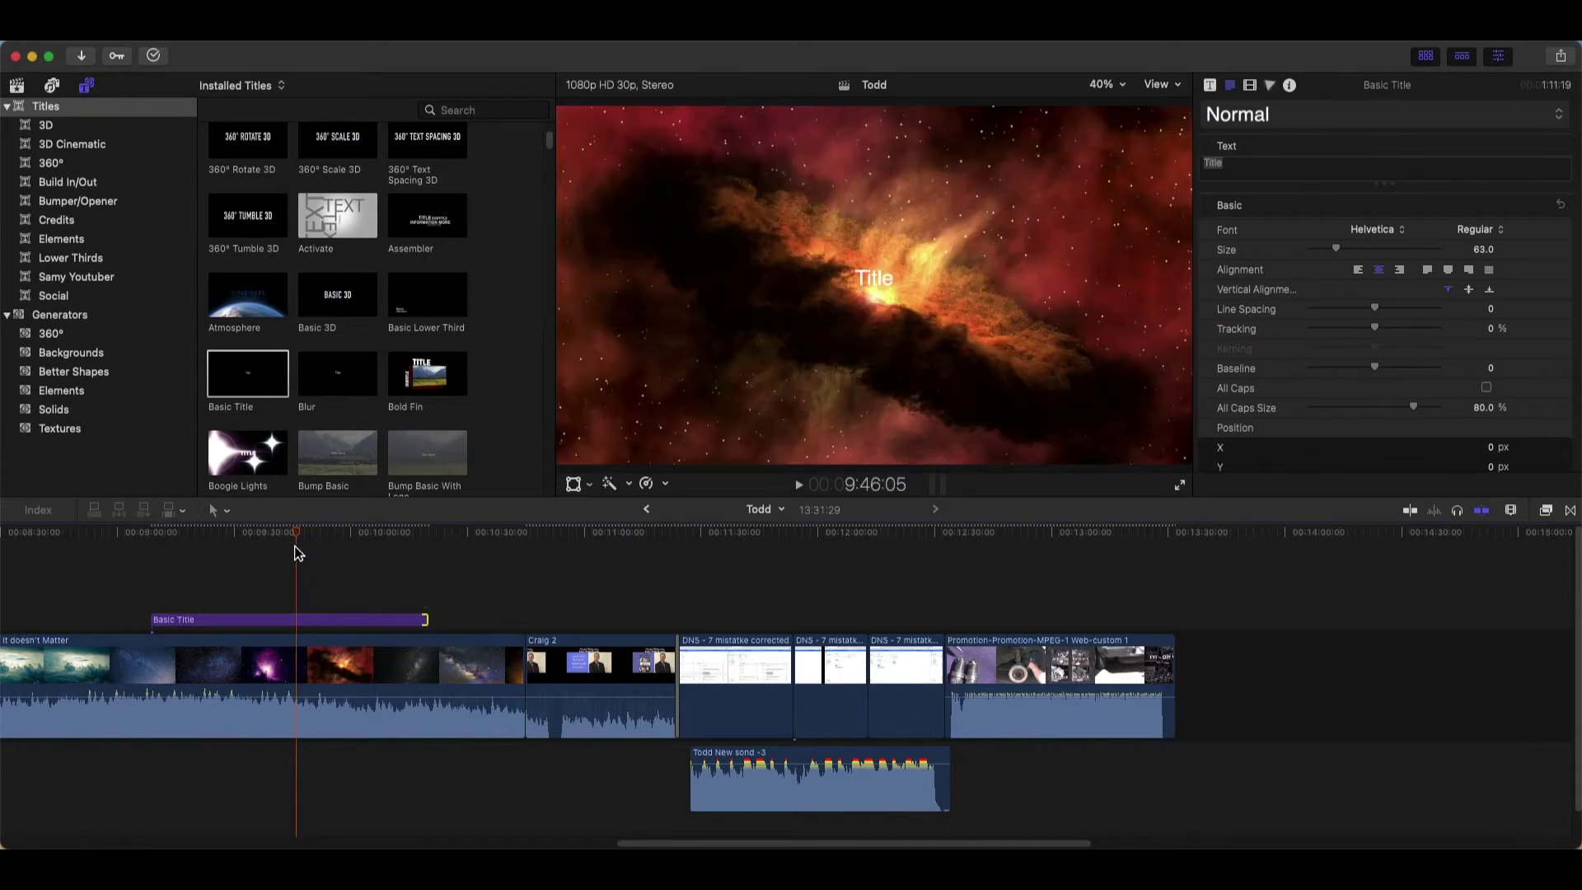
left_click(318, 622)
key("ctrl+shift+Tab")
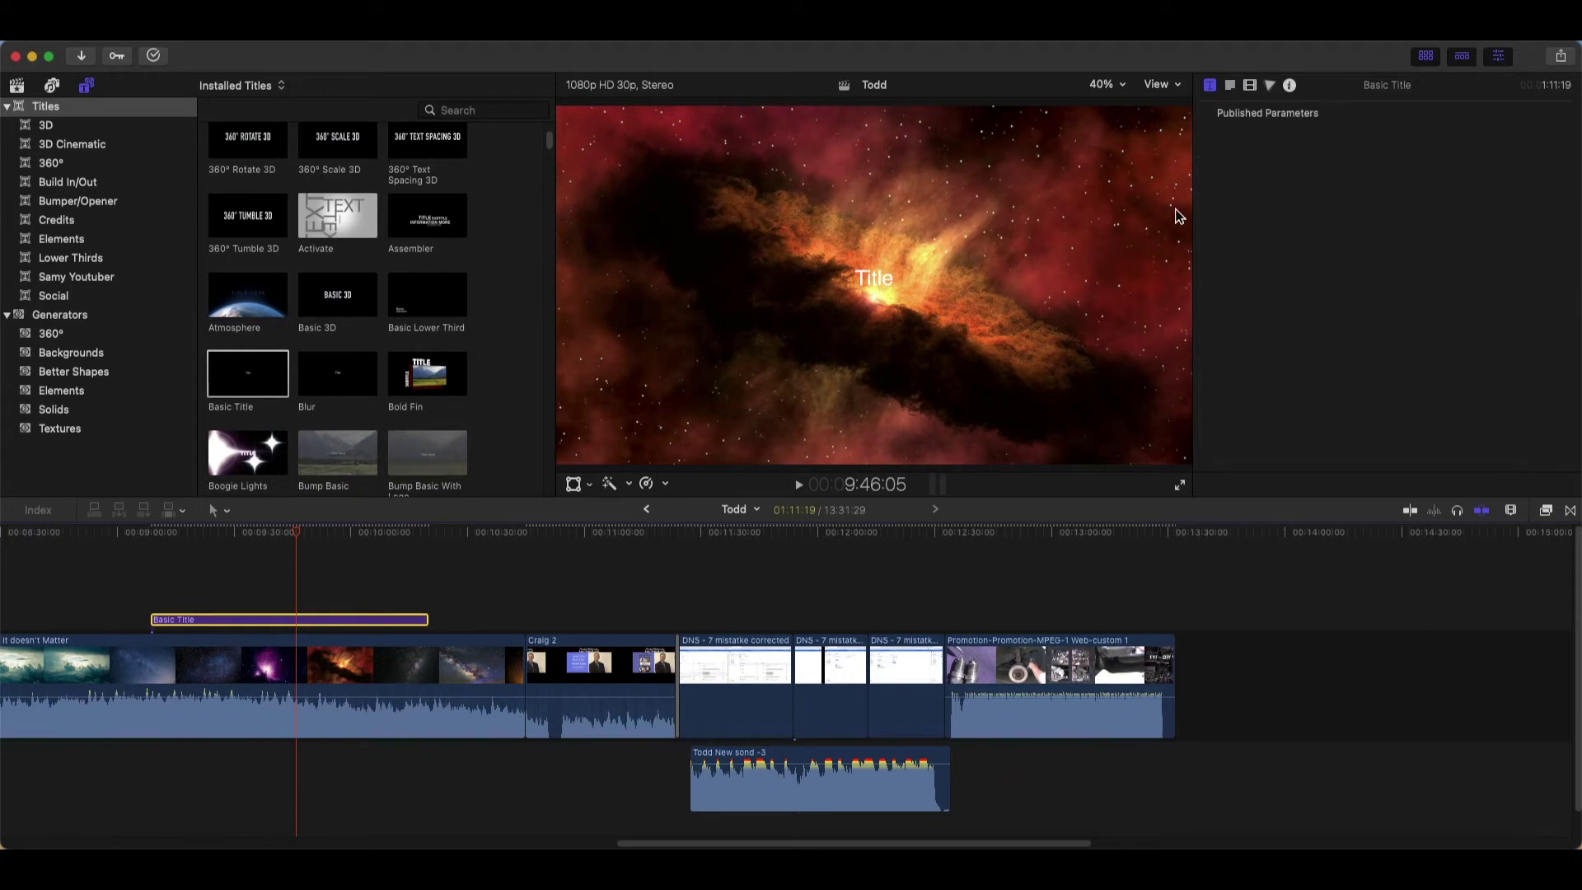
left_click(1229, 86)
type("To")
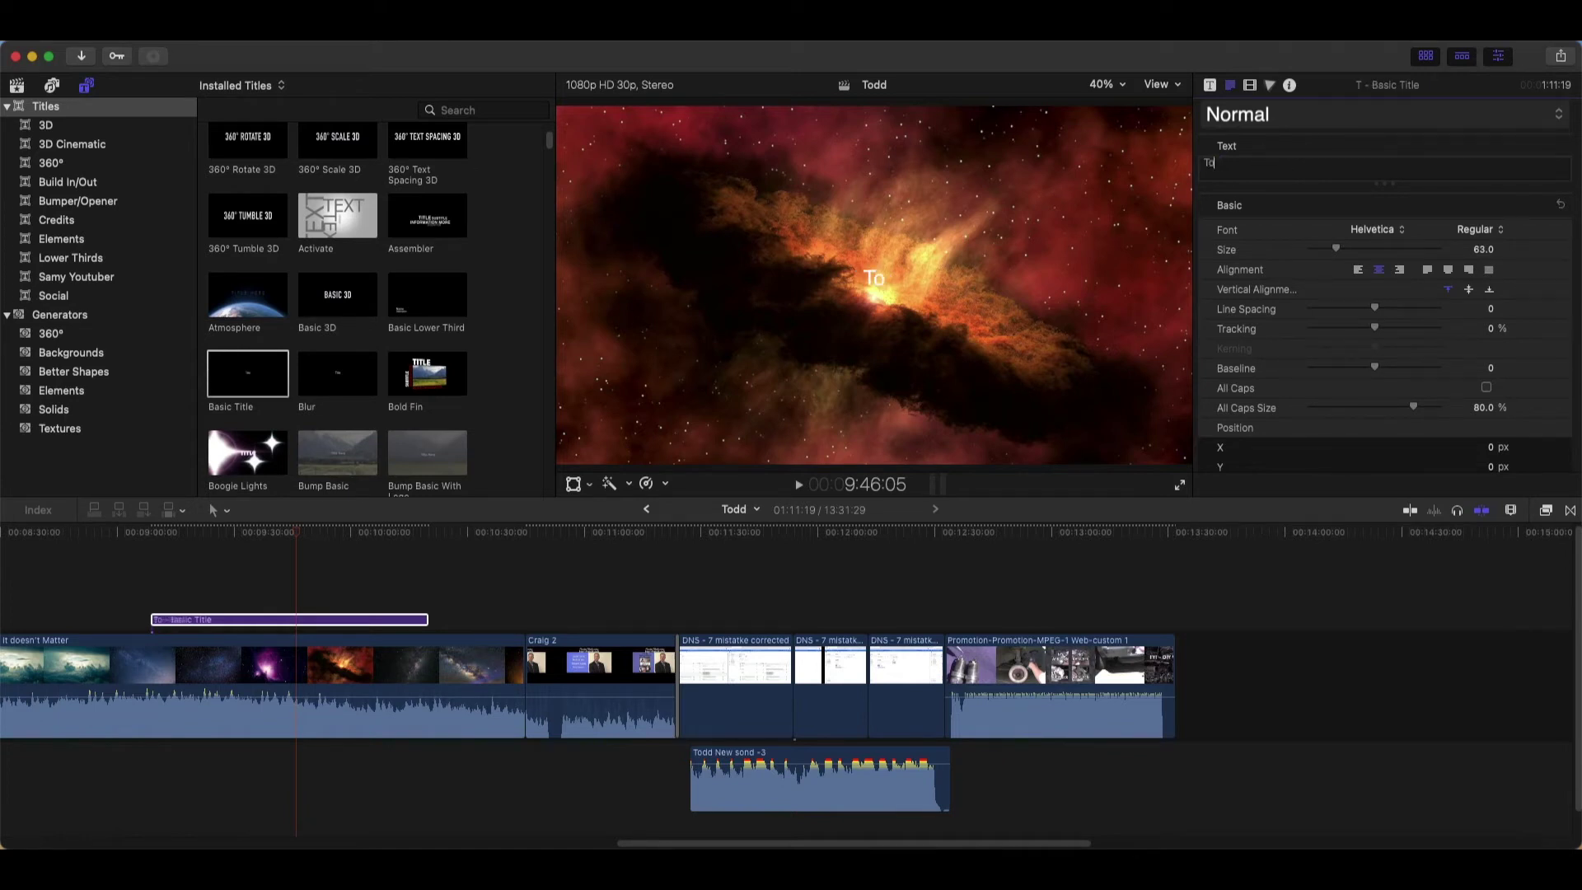
type("dd")
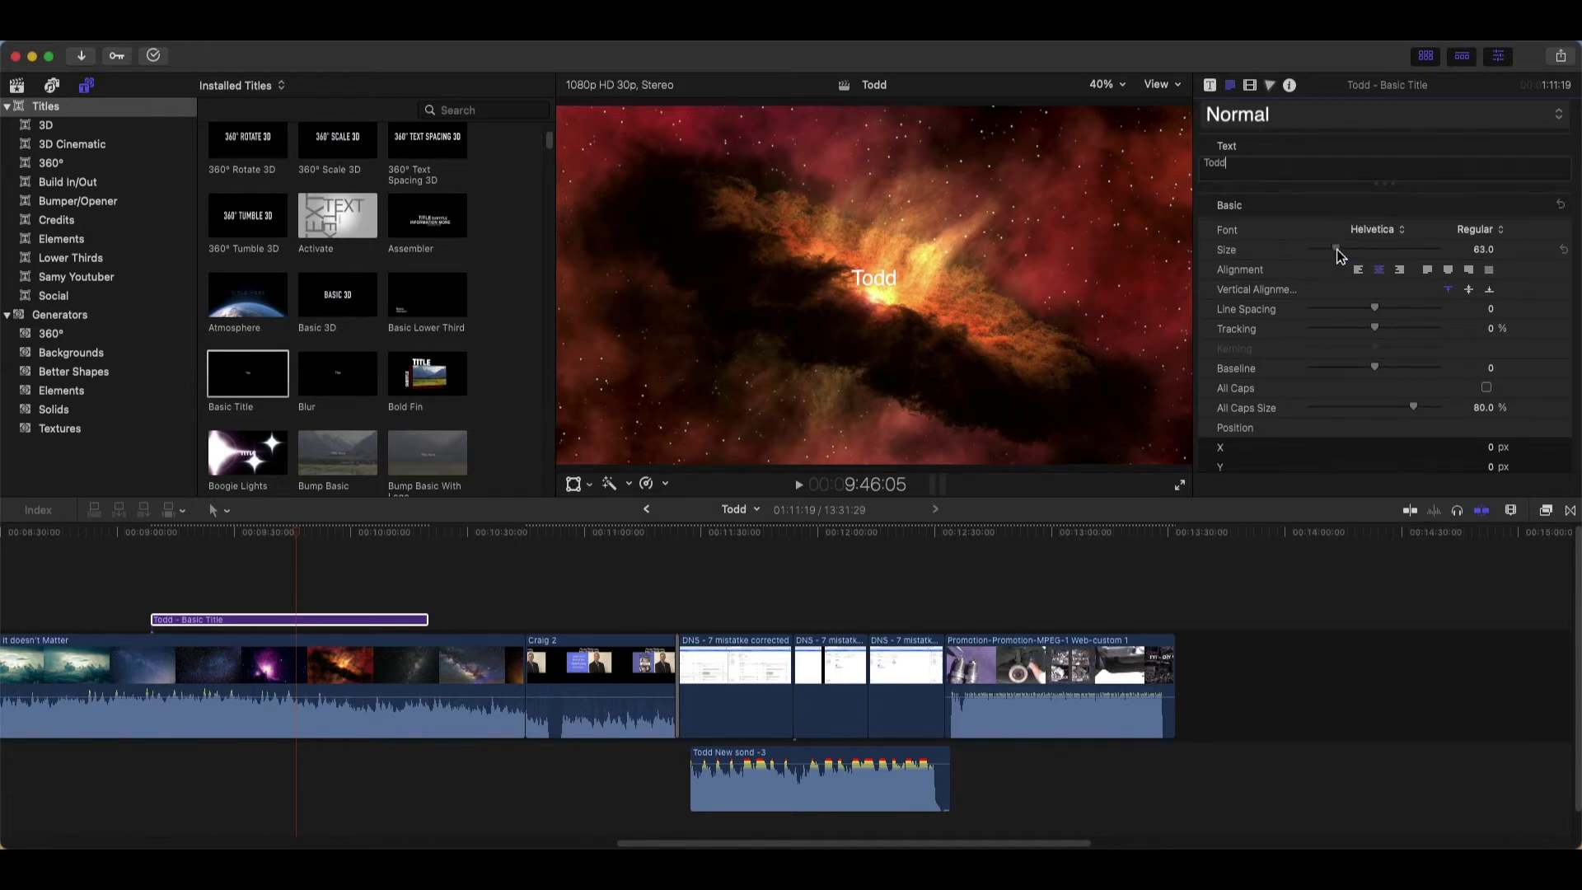
left_click_drag(1336, 256, 1440, 275)
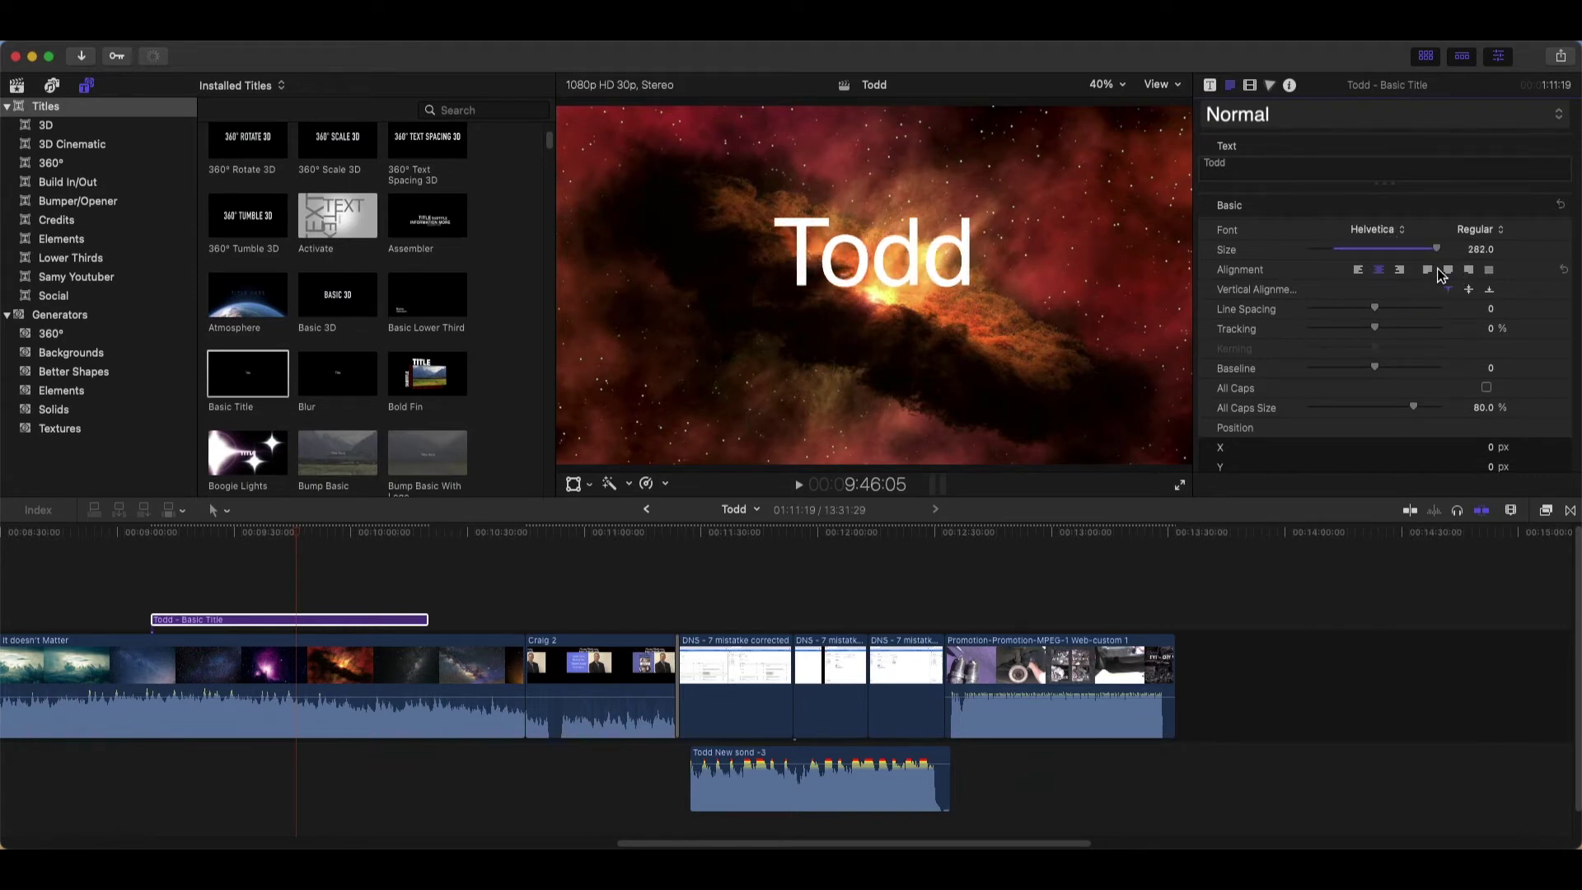
Make the Todd title's face colour blue and move it to the upper left (X -343.38, Y 226)
scroll(1398, 352, "down", 2)
scroll(1398, 353, "down", 2)
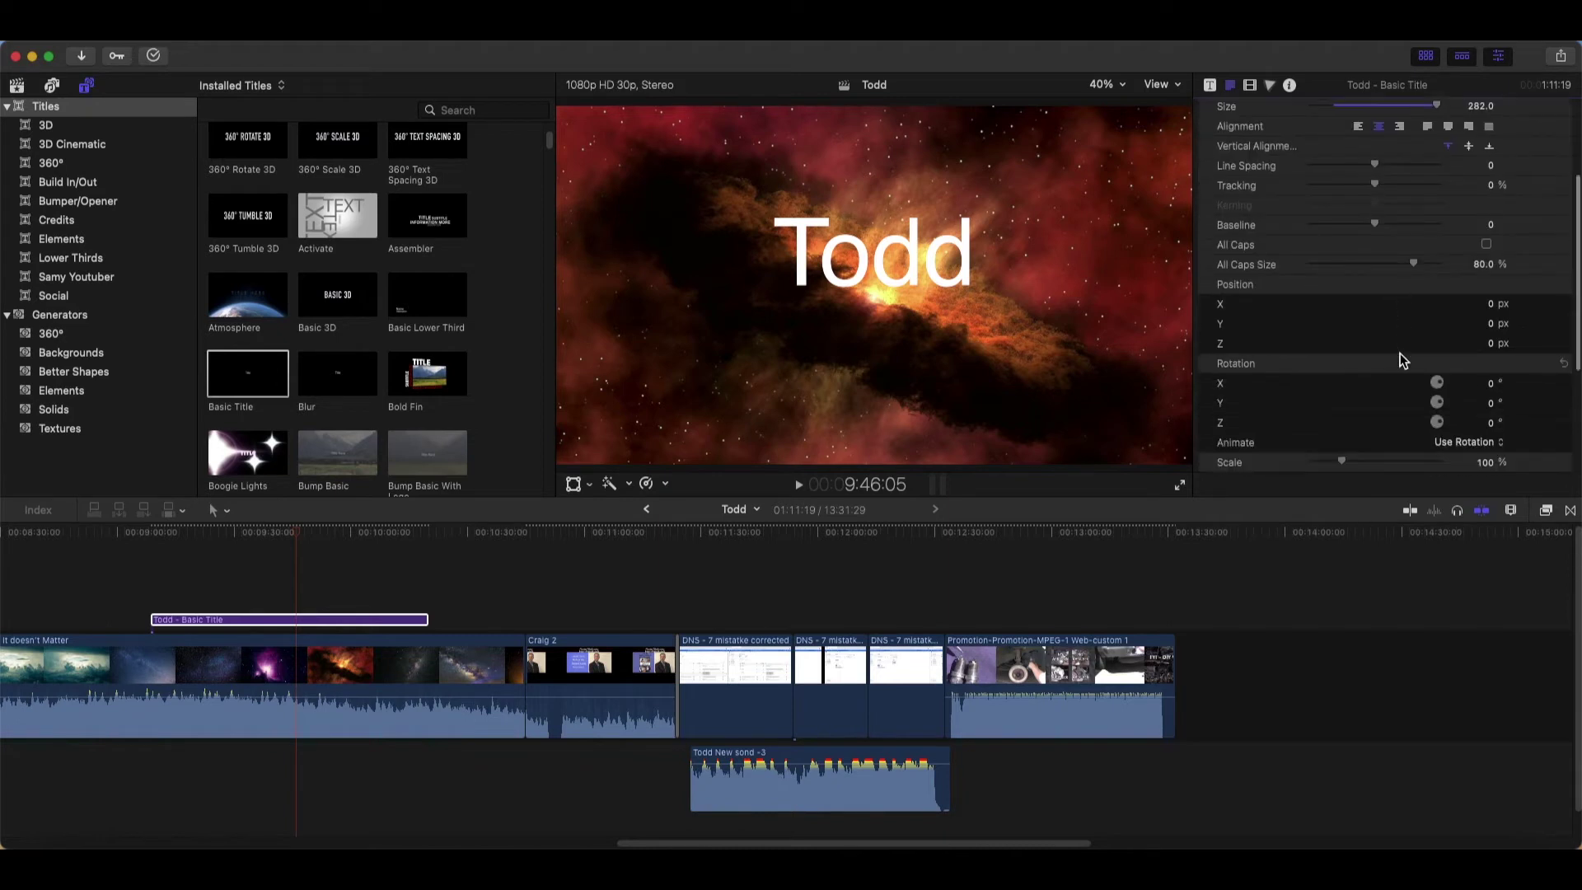
scroll(1398, 354, "down", 2)
scroll(1400, 360, "down", 2)
scroll(1403, 360, "down", 2)
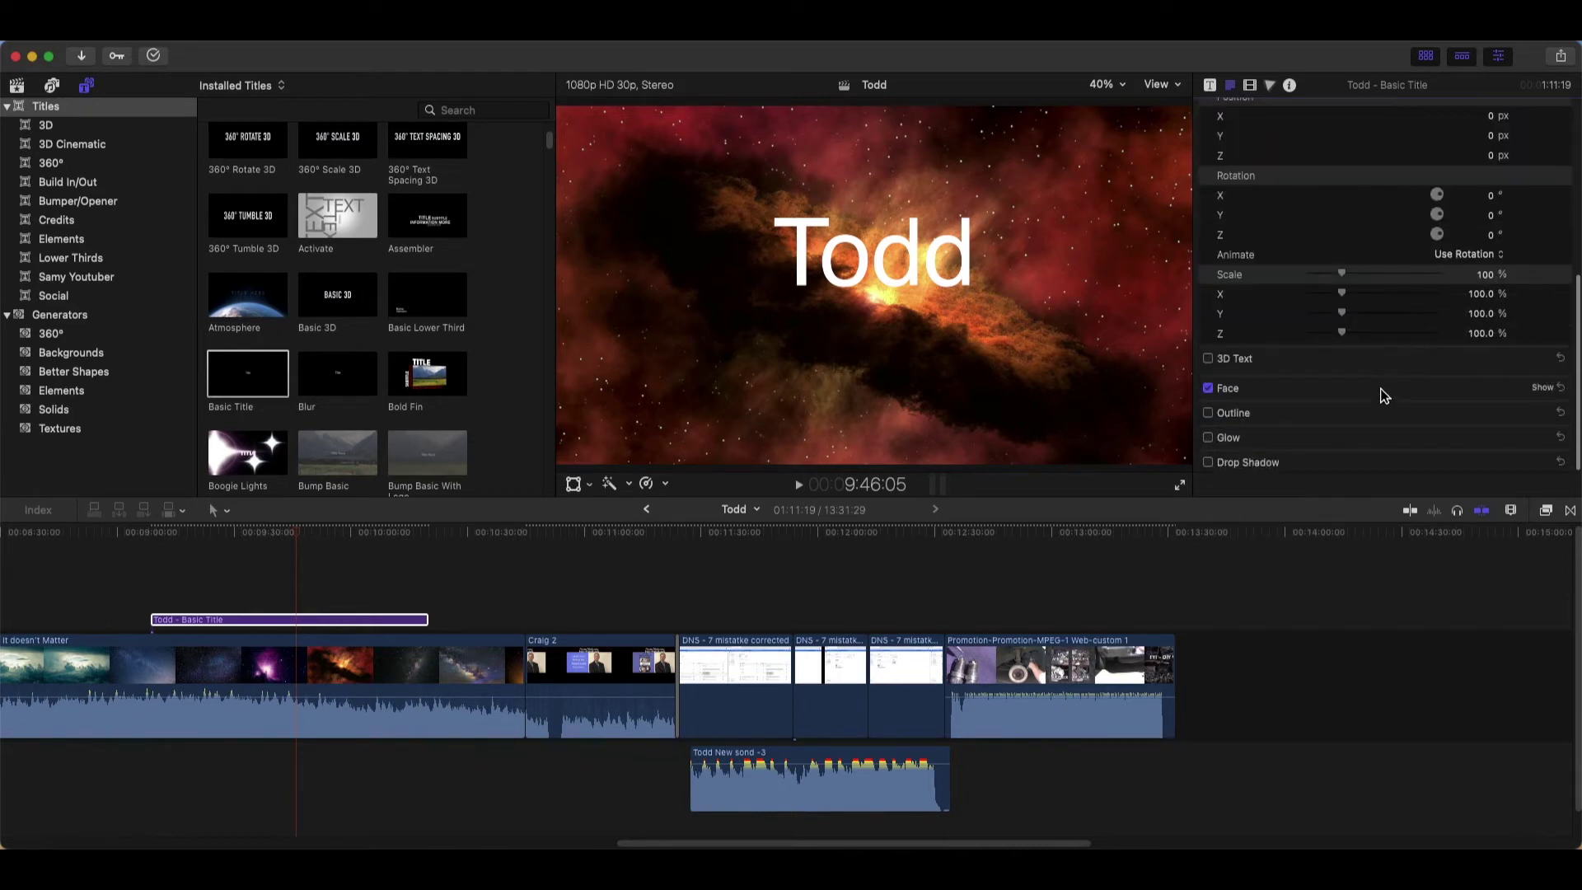
left_click(1542, 387)
scroll(1532, 427, "down", 1)
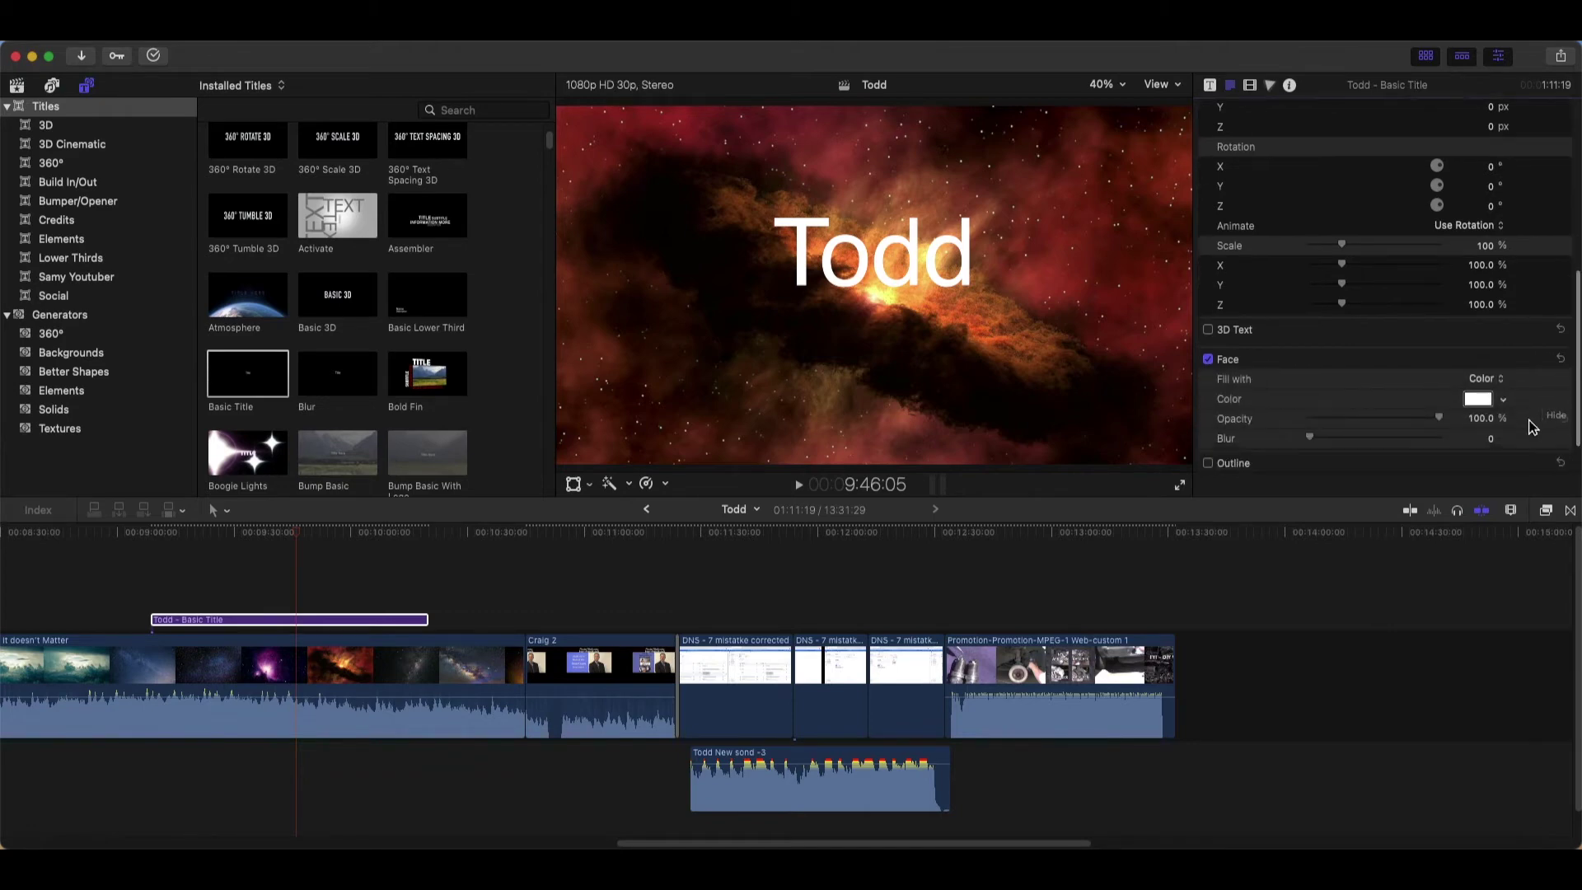
left_click(1503, 404)
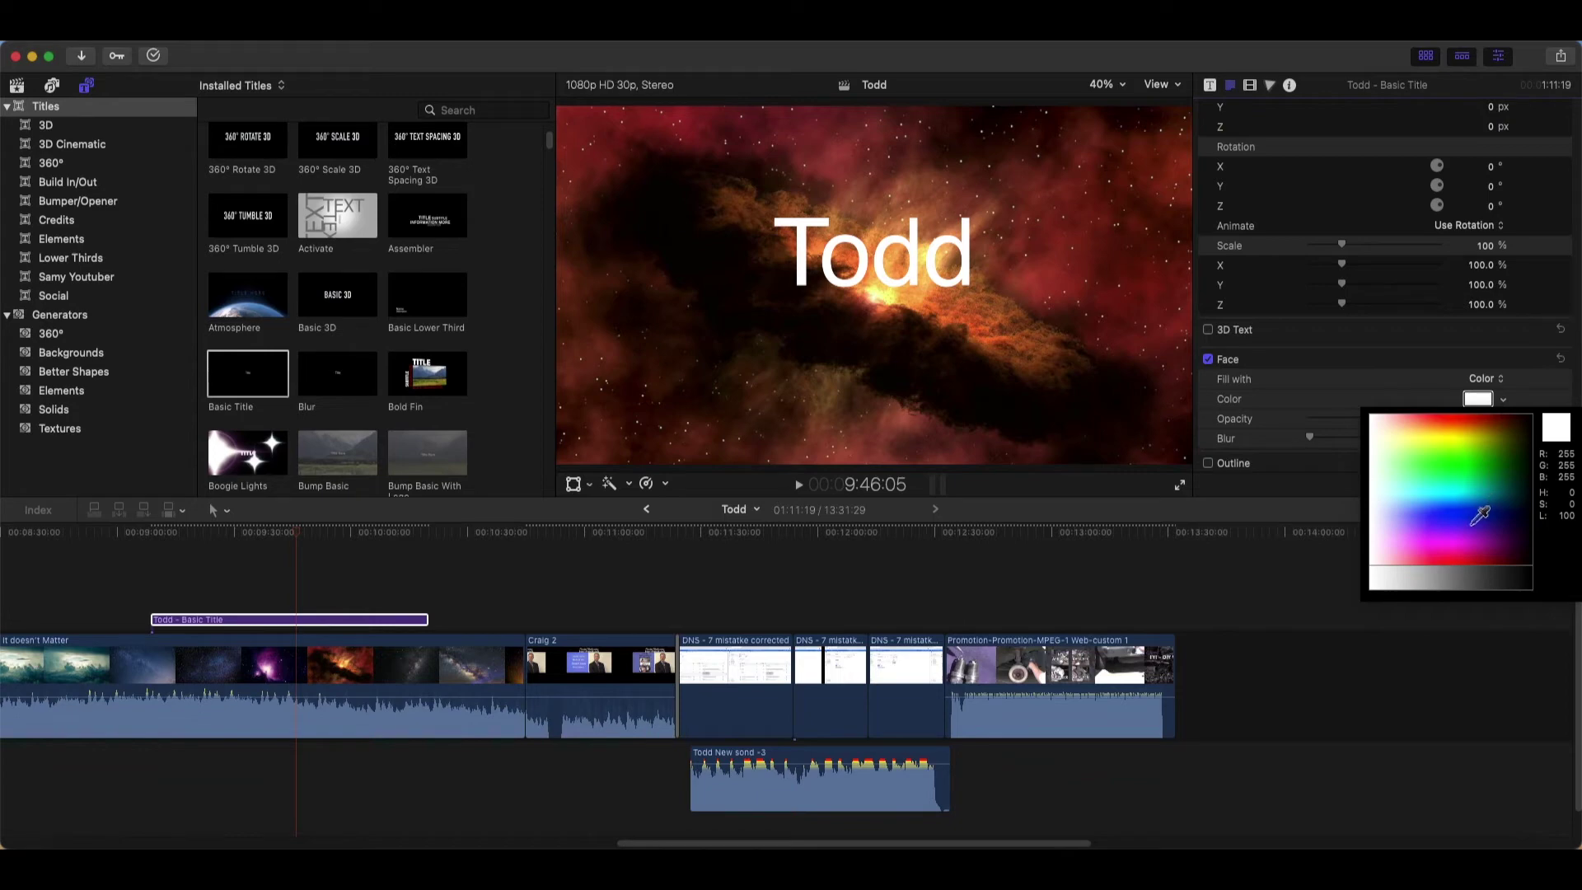
left_click(1478, 519)
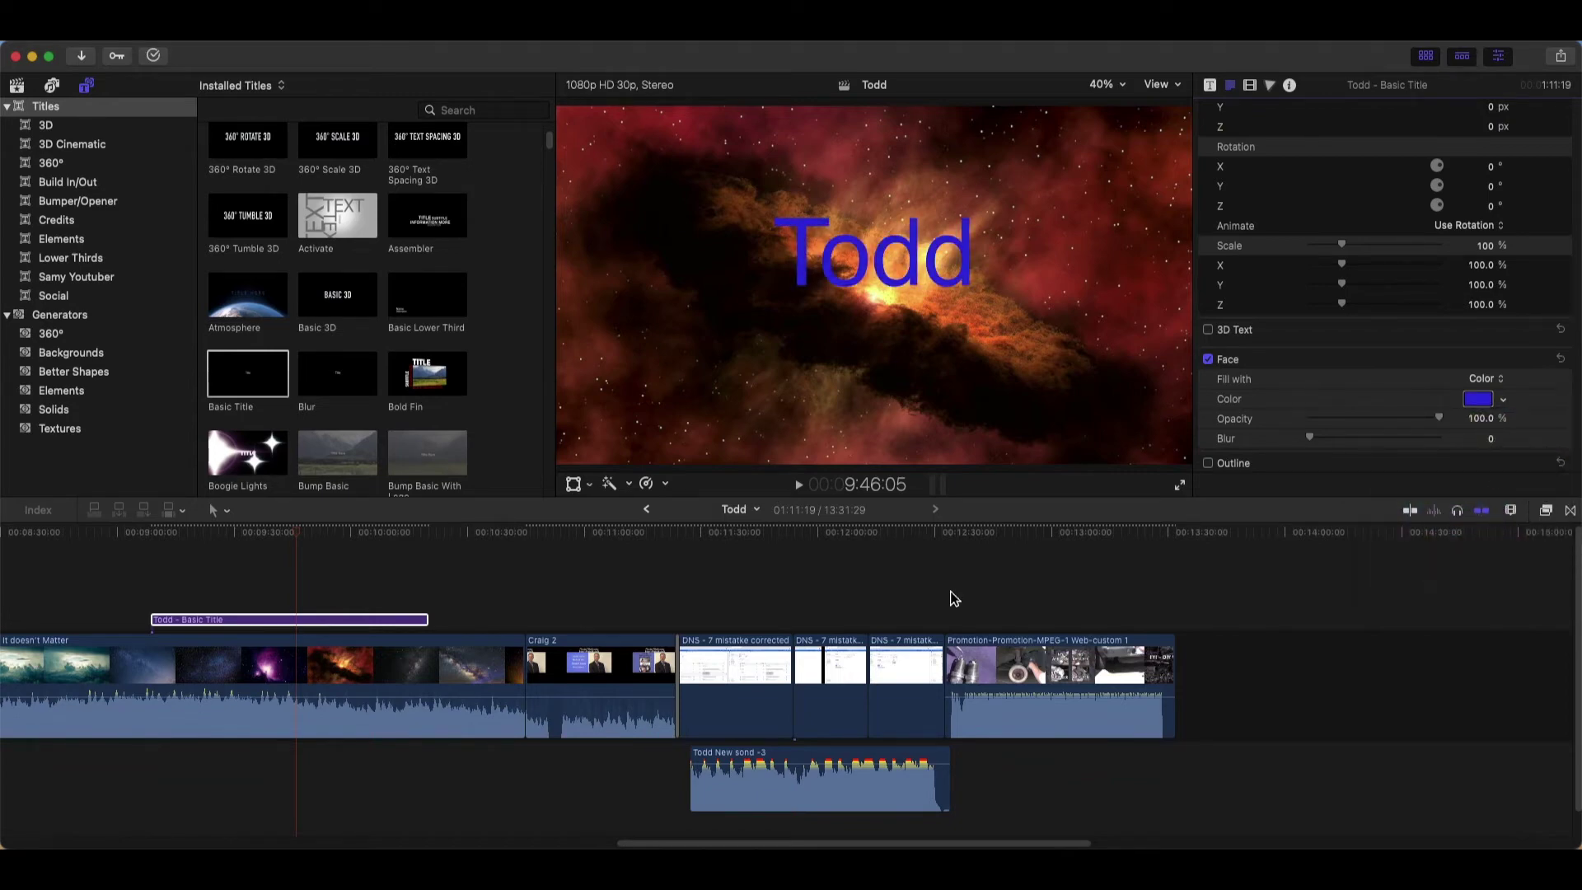
mouse_move(927, 284)
left_mouse_down()
mouse_move(803, 408)
mouse_move(1073, 420)
mouse_move(797, 208)
left_mouse_up()
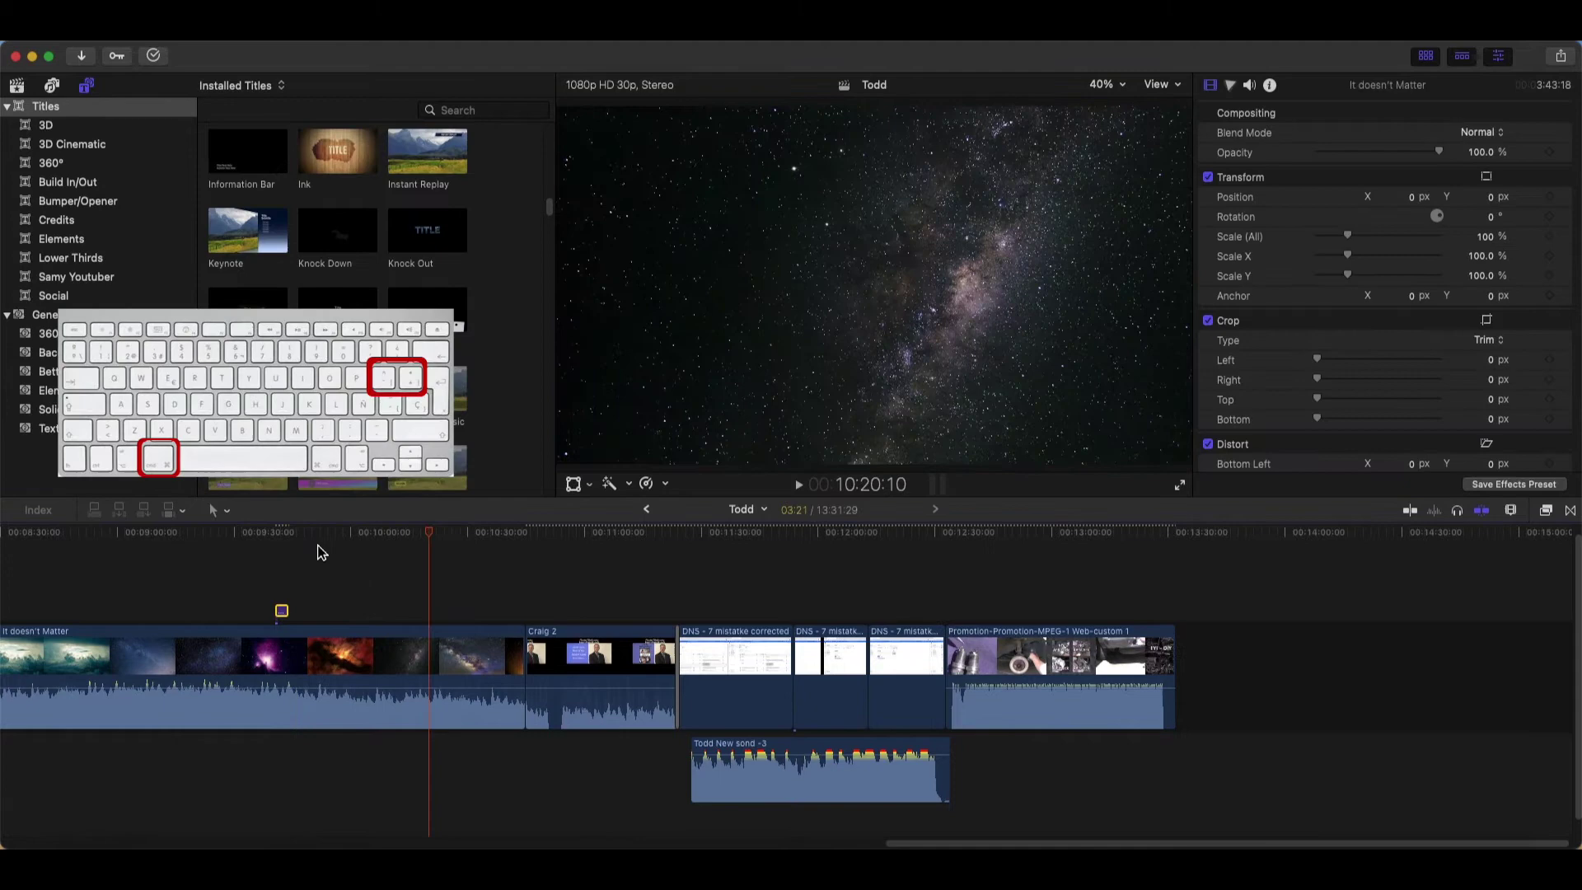
Zoom into the timeline and drag the Lower Third 3D title clip's end to lengthen it
left_click(277, 532)
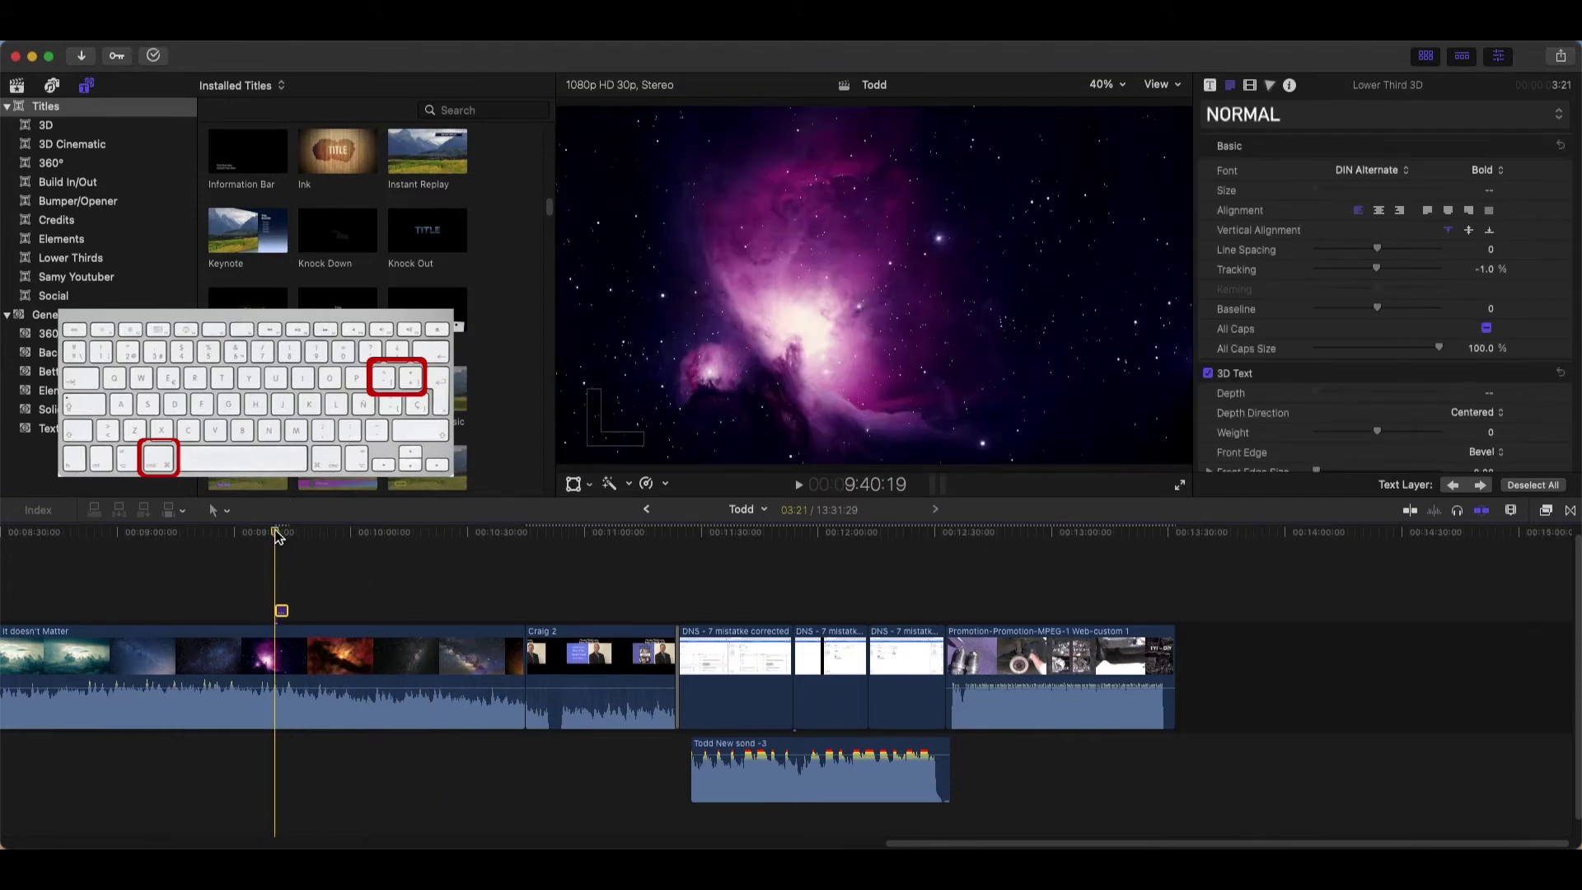
key("super+equal")
key("super+equal")
key("super+equal")
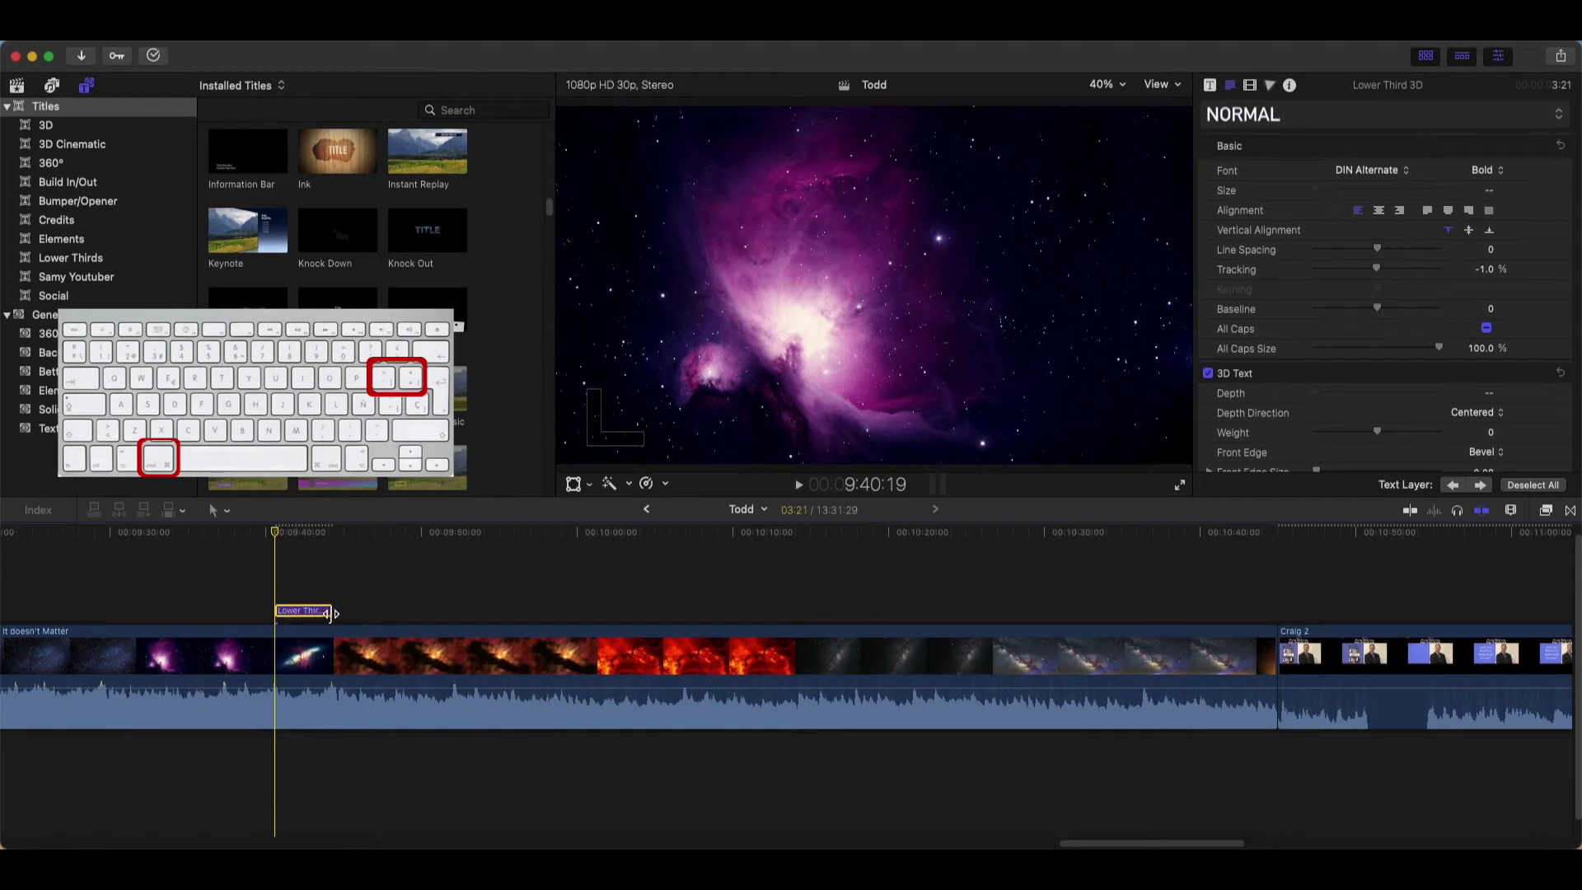
left_click_drag(330, 612, 935, 611)
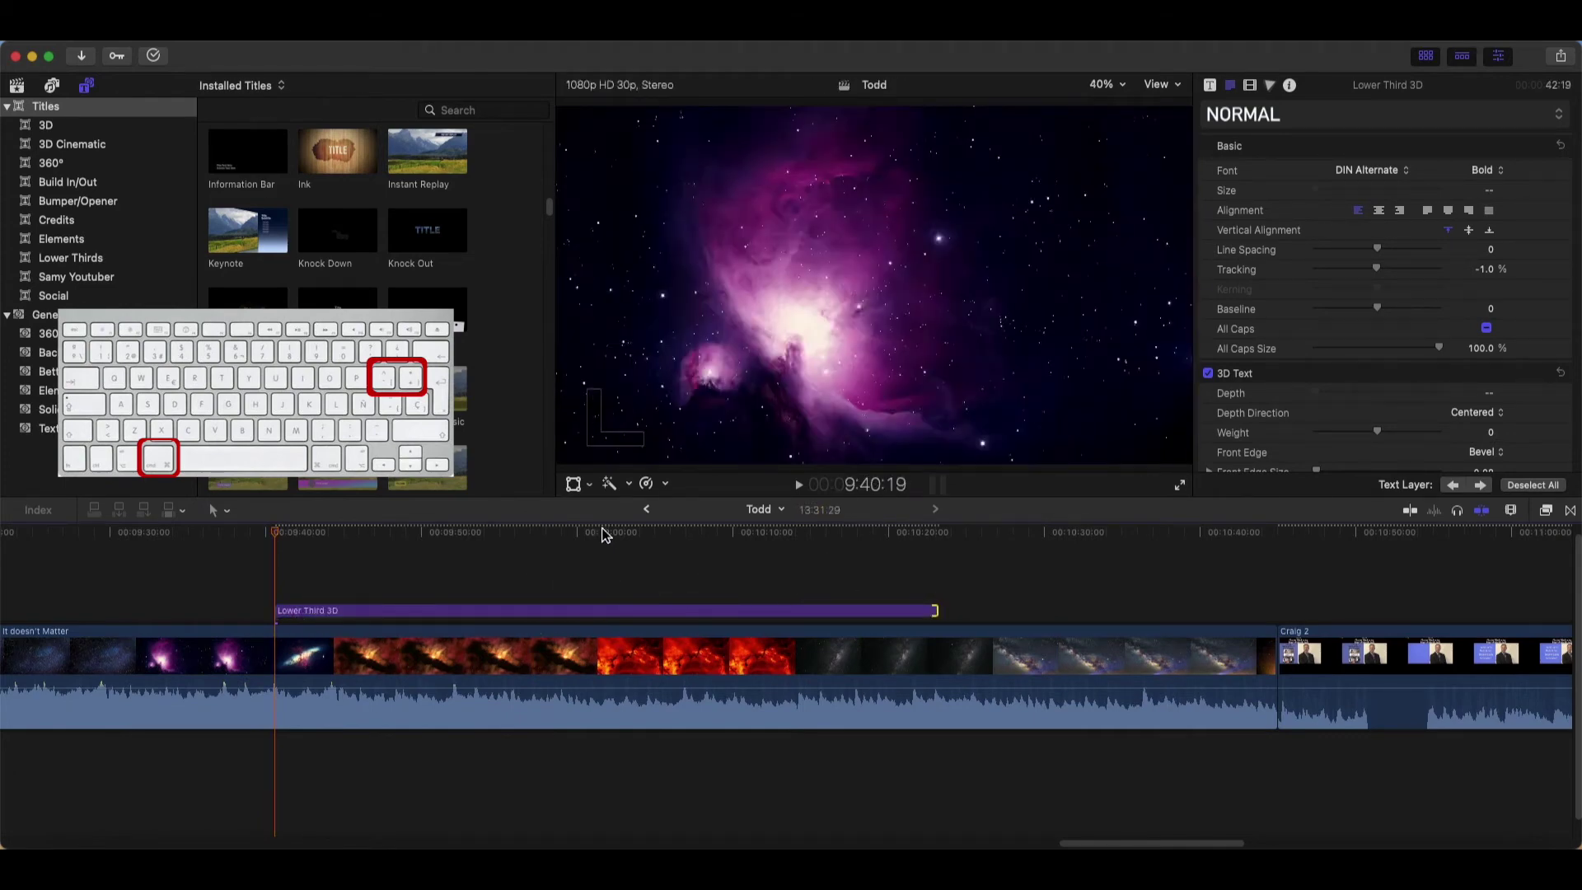
left_click(604, 534)
left_click(629, 611)
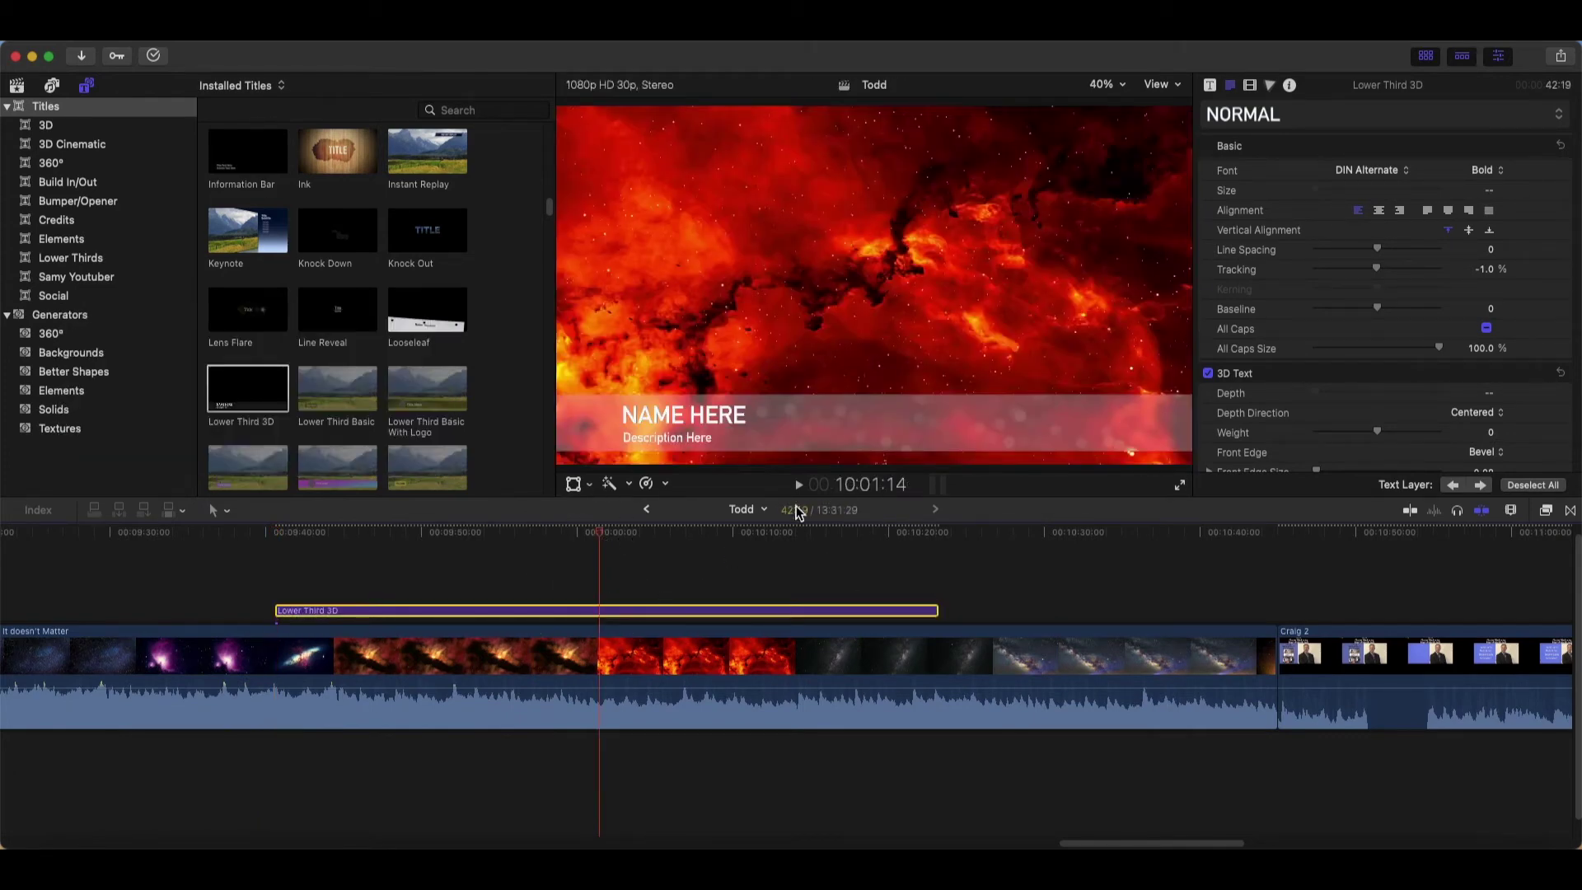
Drag the NAME HERE and Description Here text lines up from the bottom band in the viewer
left_click(746, 439)
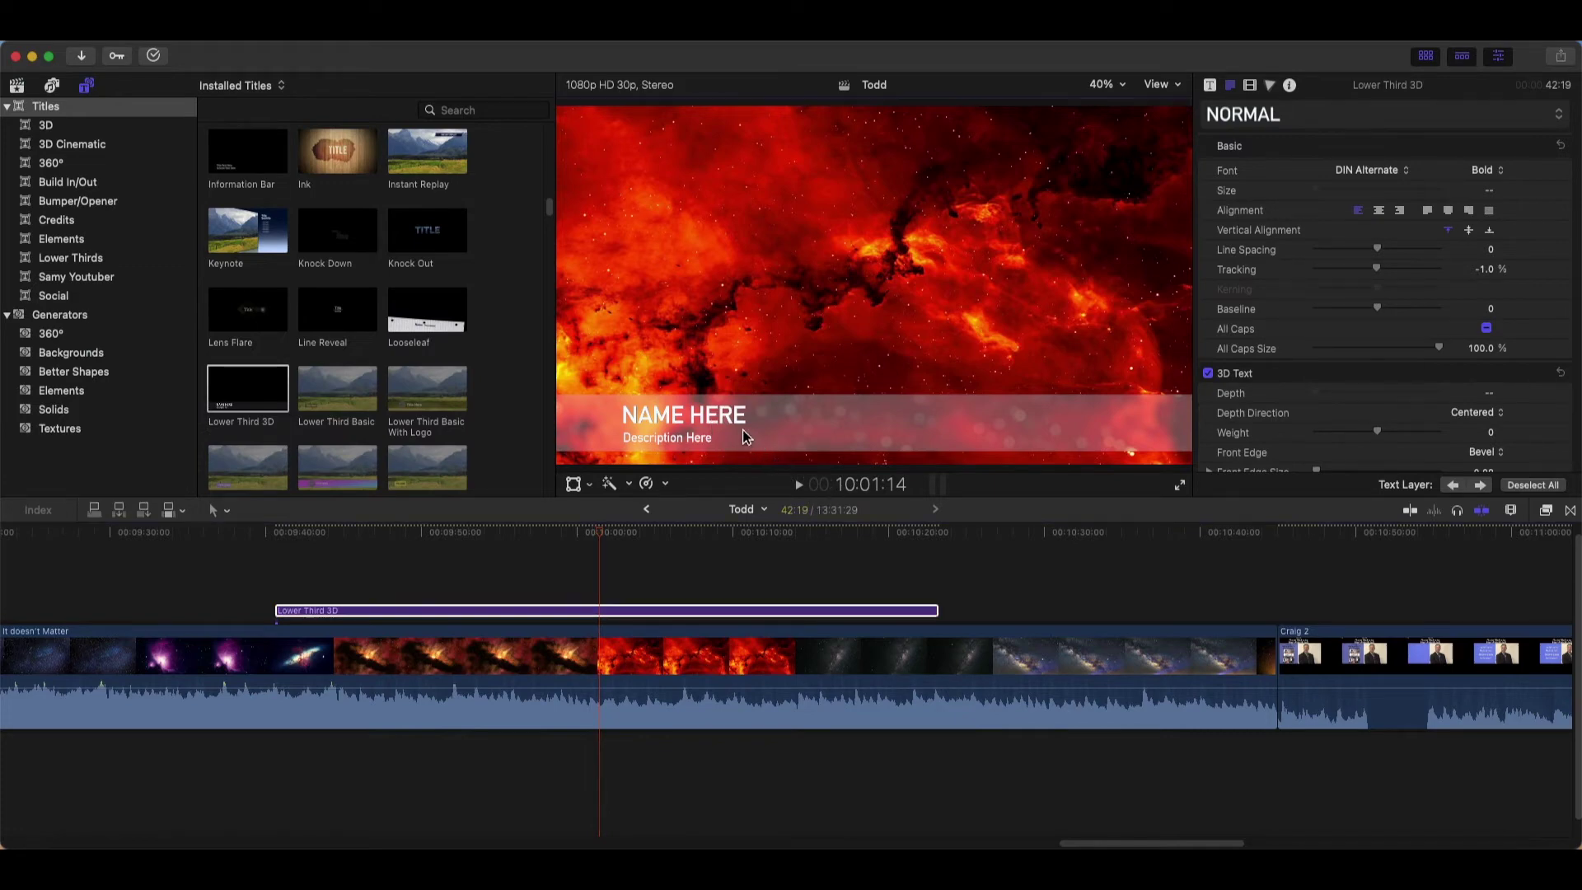
left_click(736, 429)
left_click(690, 441)
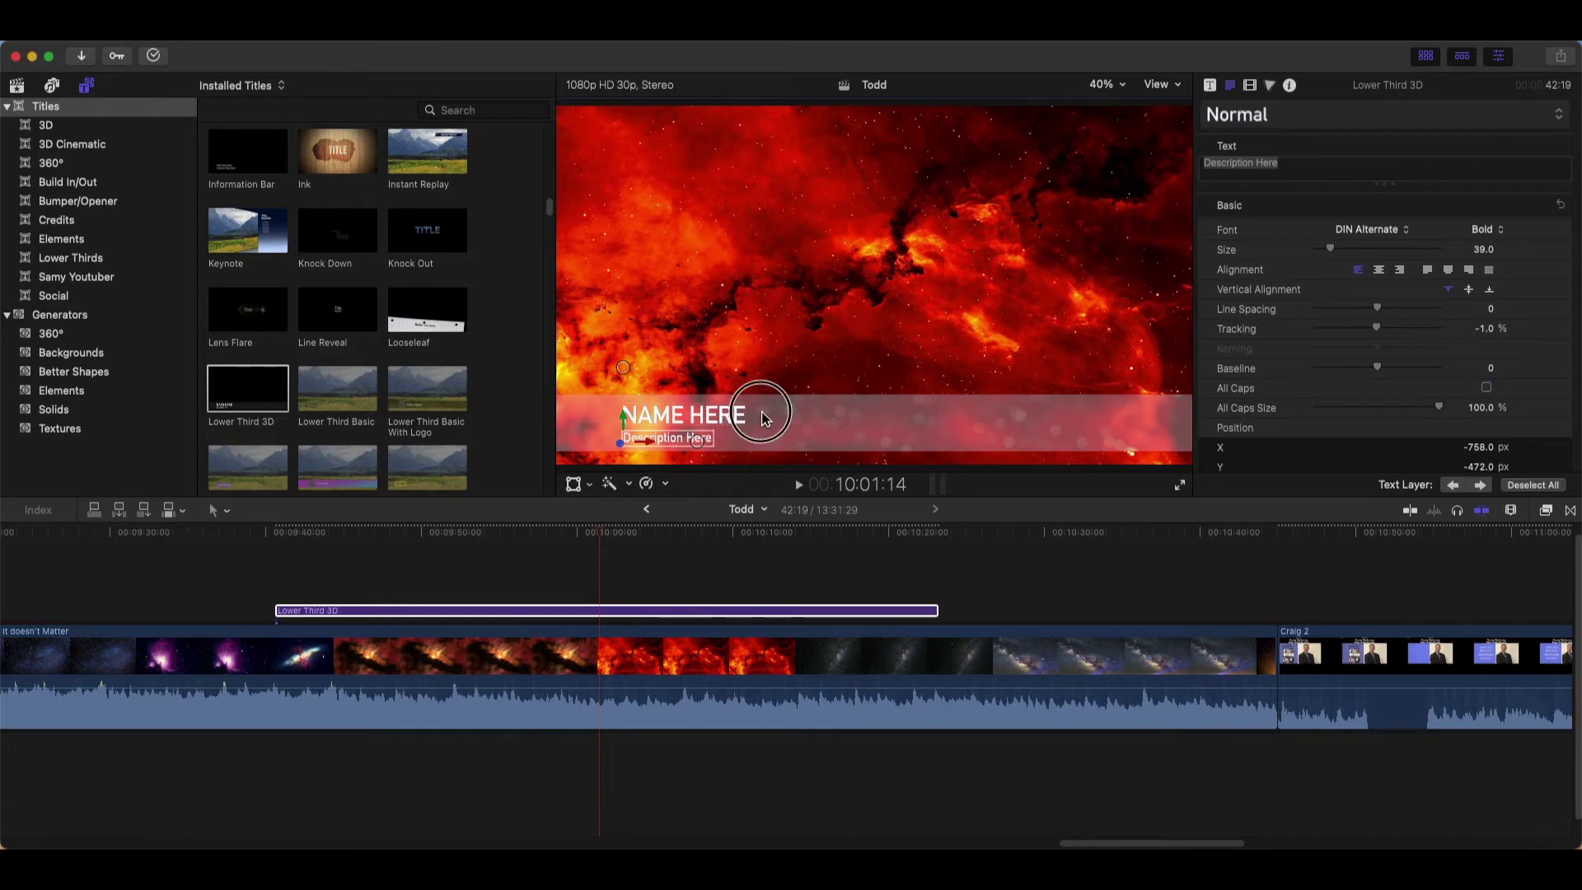
left_click(727, 425)
mouse_move(714, 424)
left_mouse_down()
mouse_move(758, 342)
mouse_move(857, 363)
left_mouse_up()
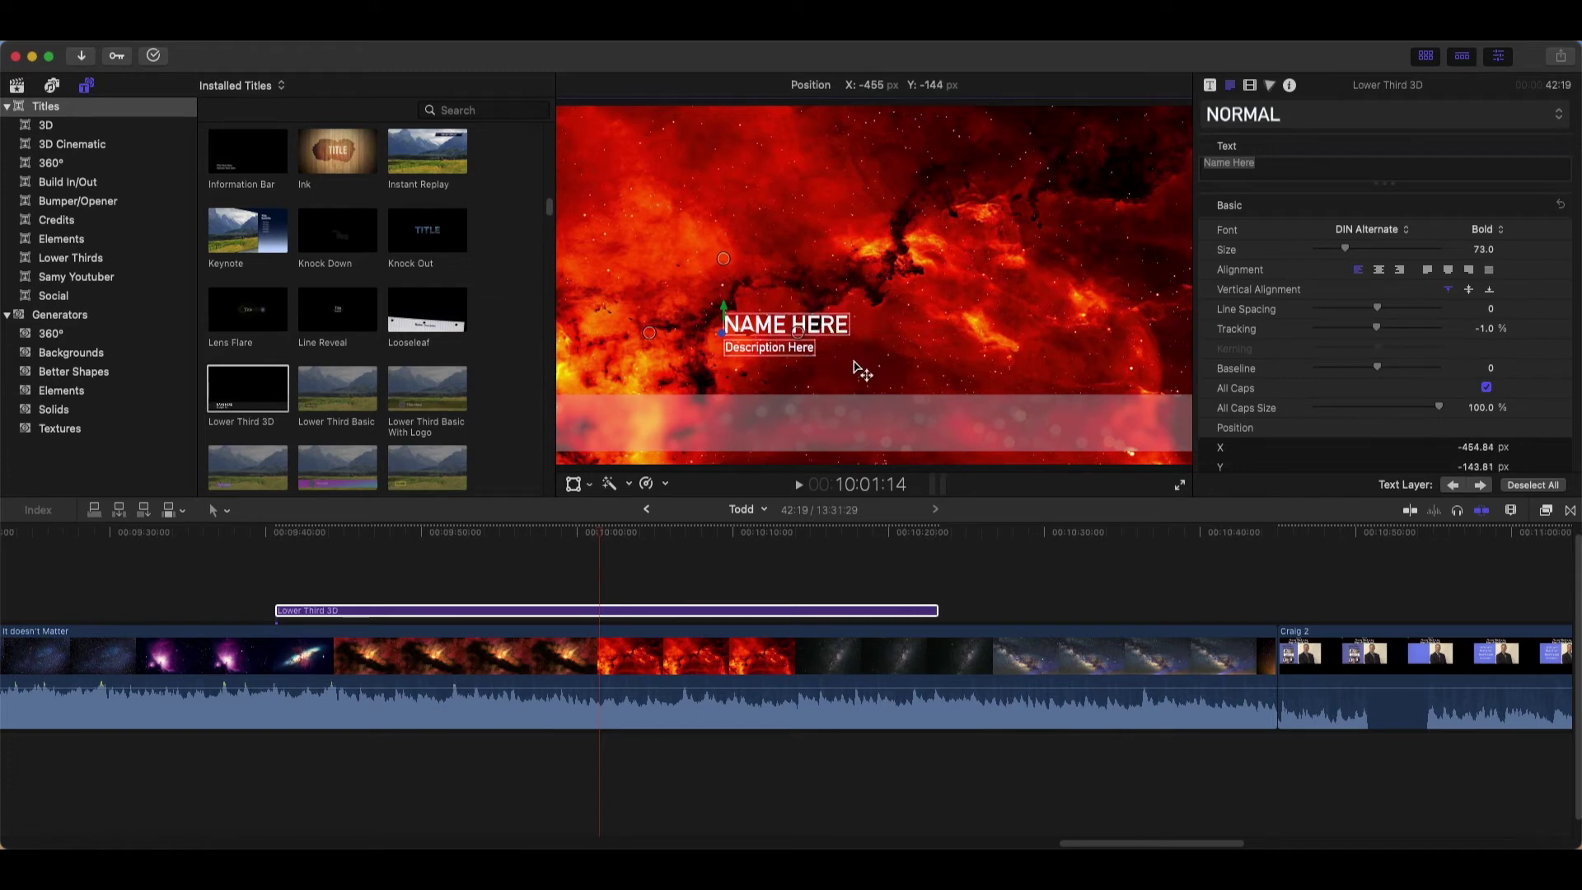
left_click(805, 353)
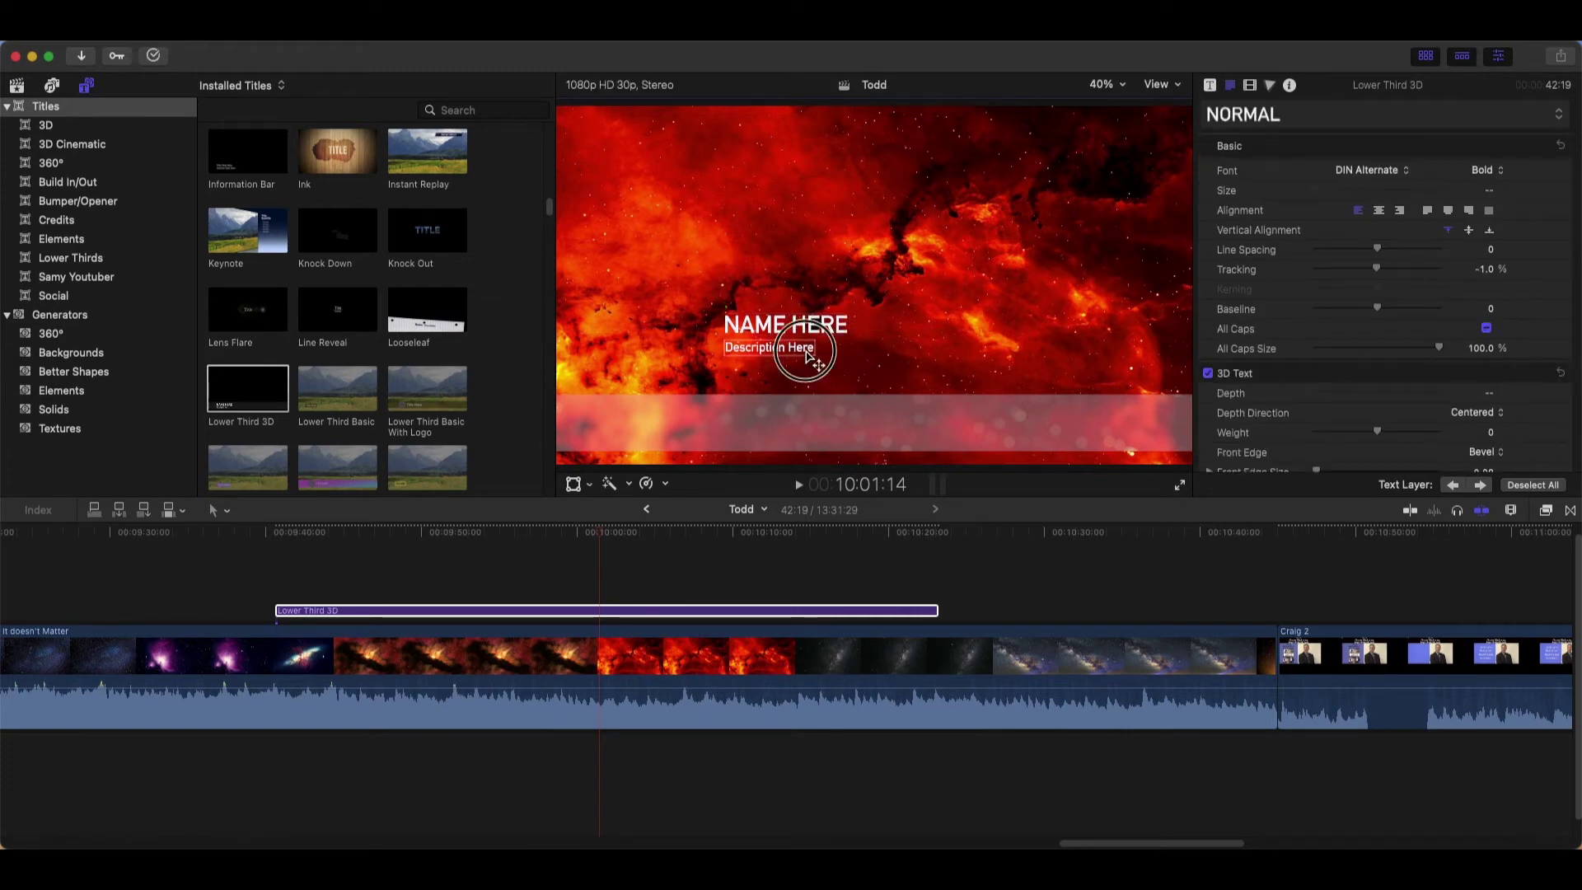
mouse_move(808, 353)
left_mouse_down()
mouse_move(836, 380)
mouse_move(1079, 286)
left_mouse_up()
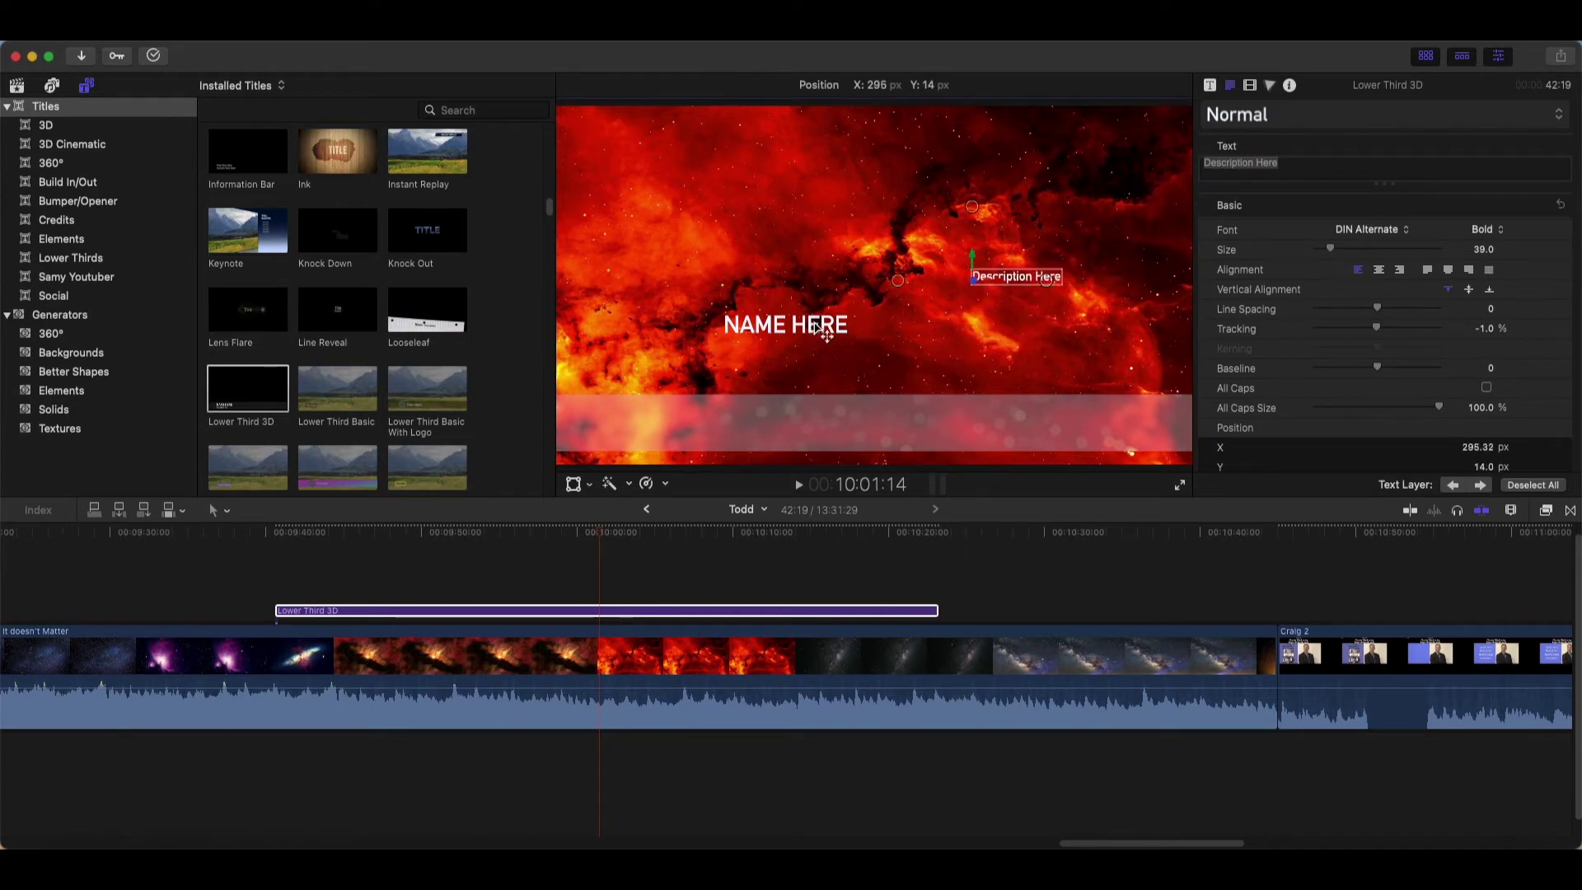
mouse_move(817, 329)
left_mouse_down()
mouse_move(704, 295)
mouse_move(709, 155)
left_mouse_up()
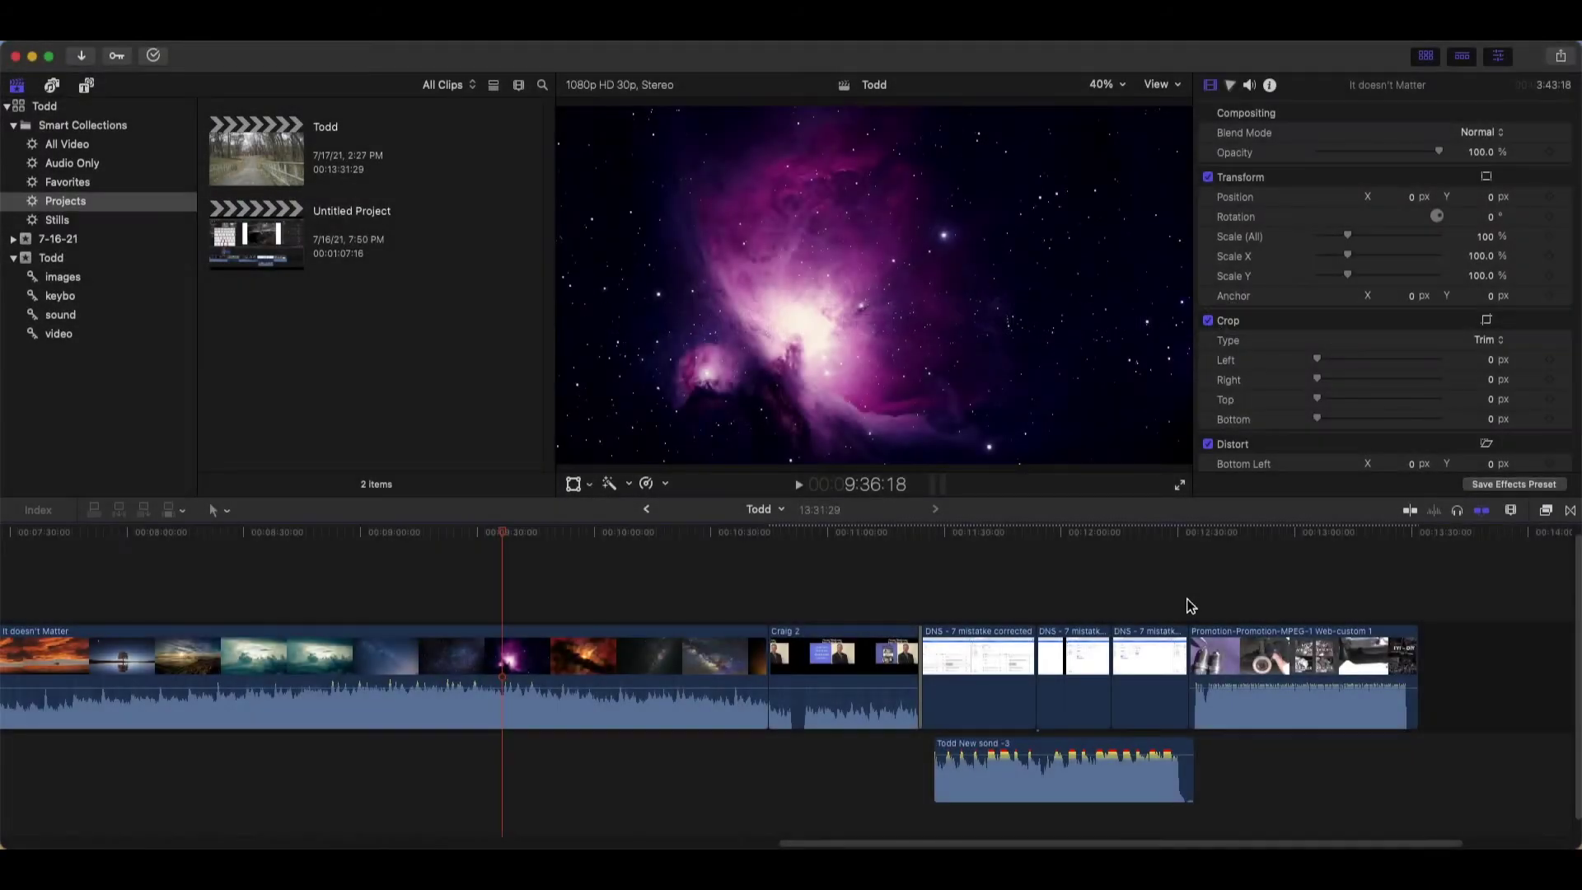
Show the Transitions browser beside the timeline
left_click(1571, 511)
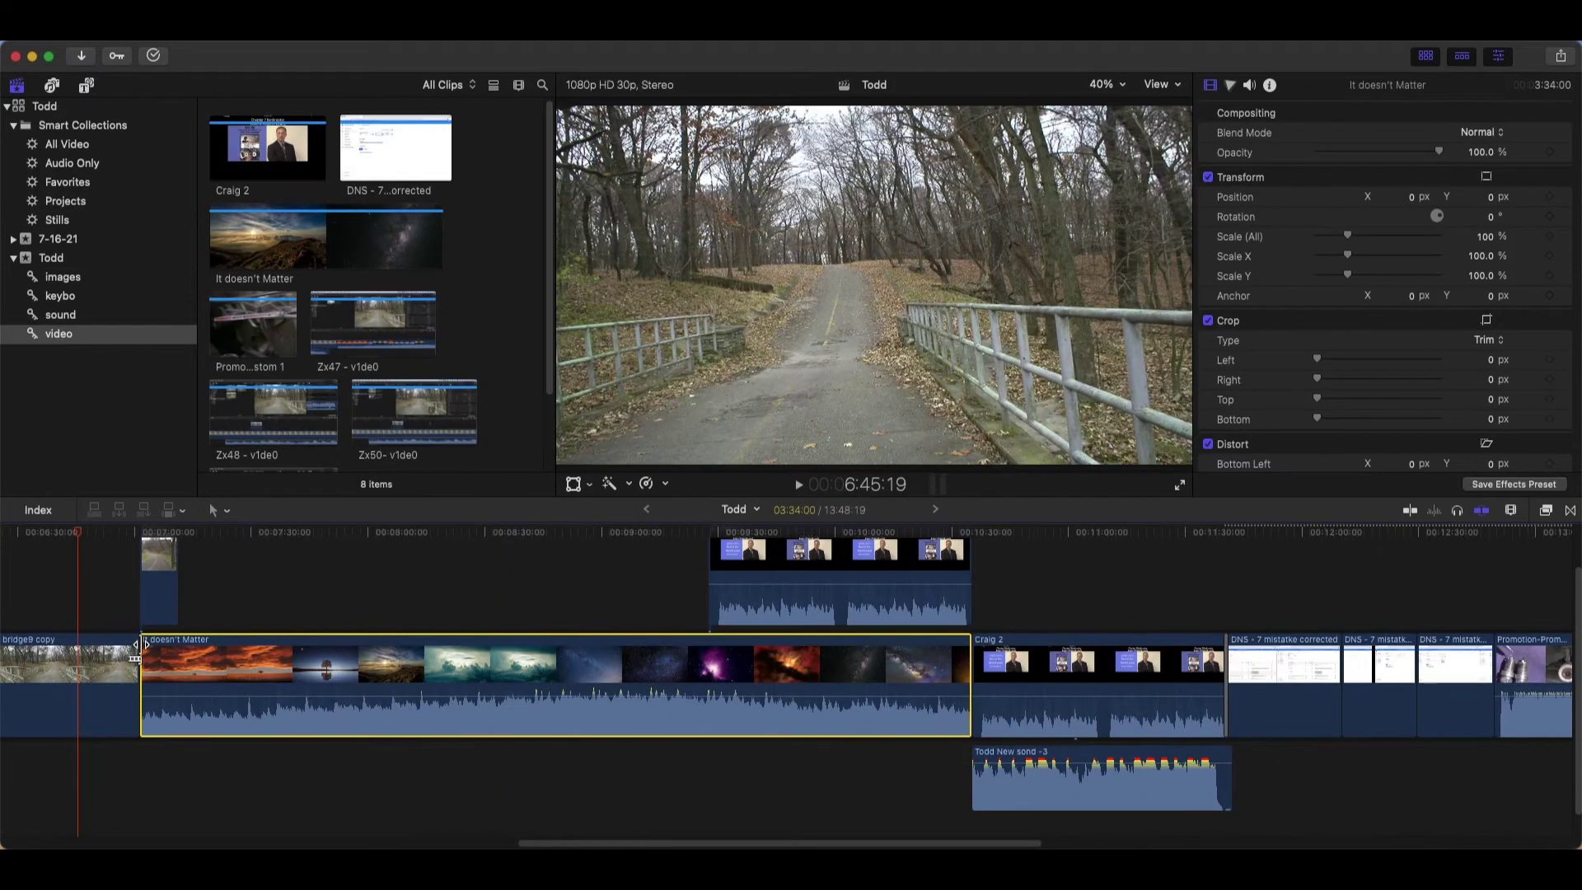
Ripple-trim bridge9 copy longer so its edit with It doesn't Matter moves later
mouse_move(150, 655)
left_mouse_down()
mouse_move(445, 705)
mouse_move(302, 676)
mouse_move(446, 728)
mouse_move(197, 640)
left_mouse_up()
left_click(400, 694)
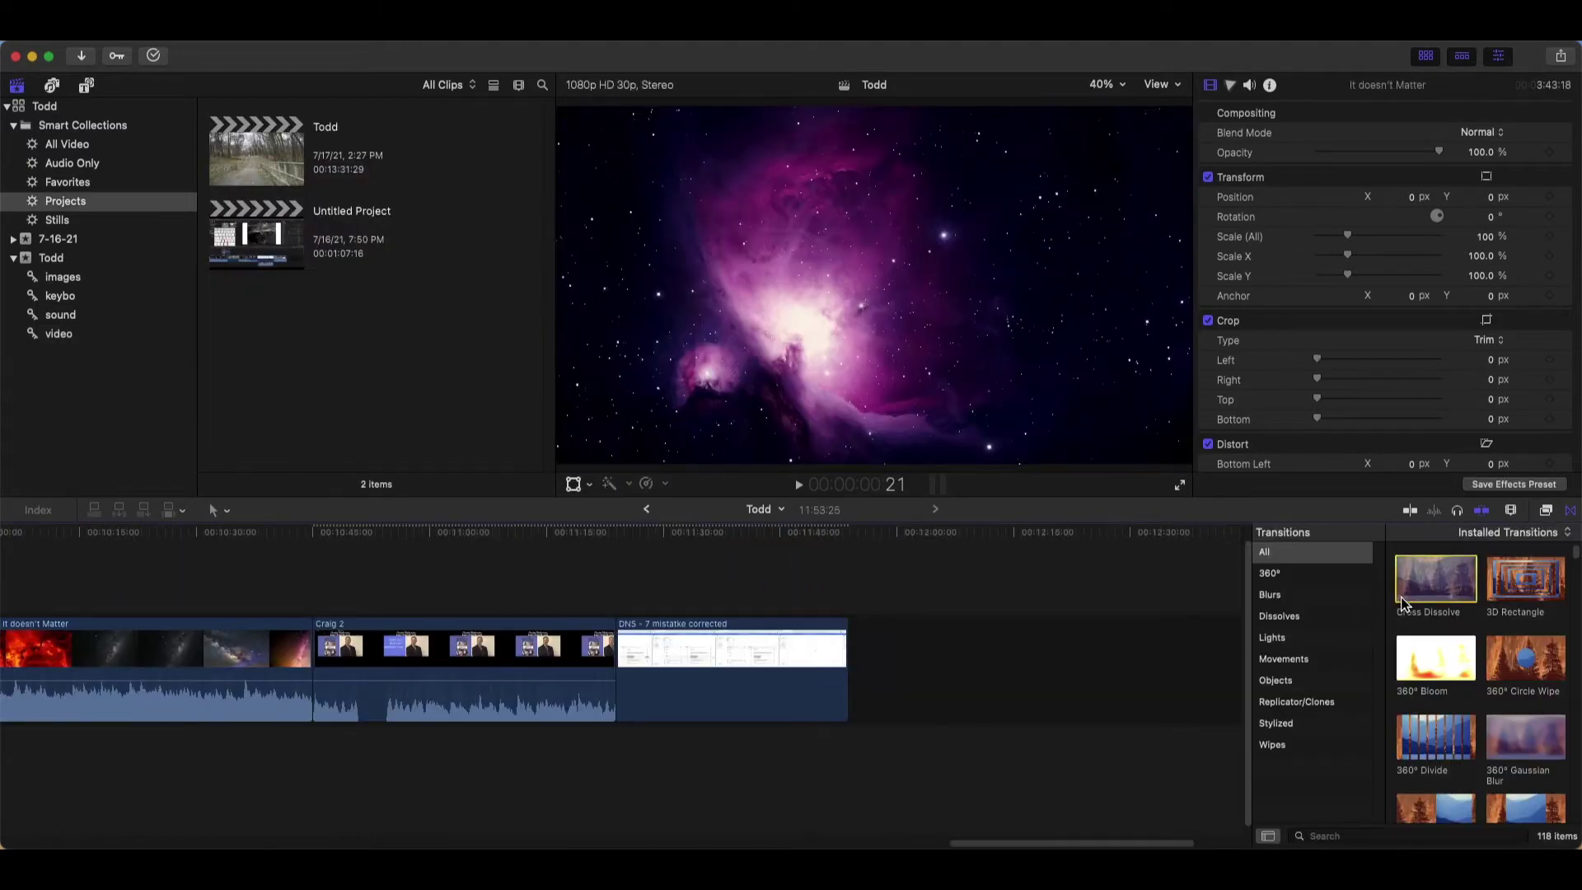
Add Cross Dissolves before Craig 2 and at the end of the DNS clip
left_click_drag(1426, 576, 313, 674)
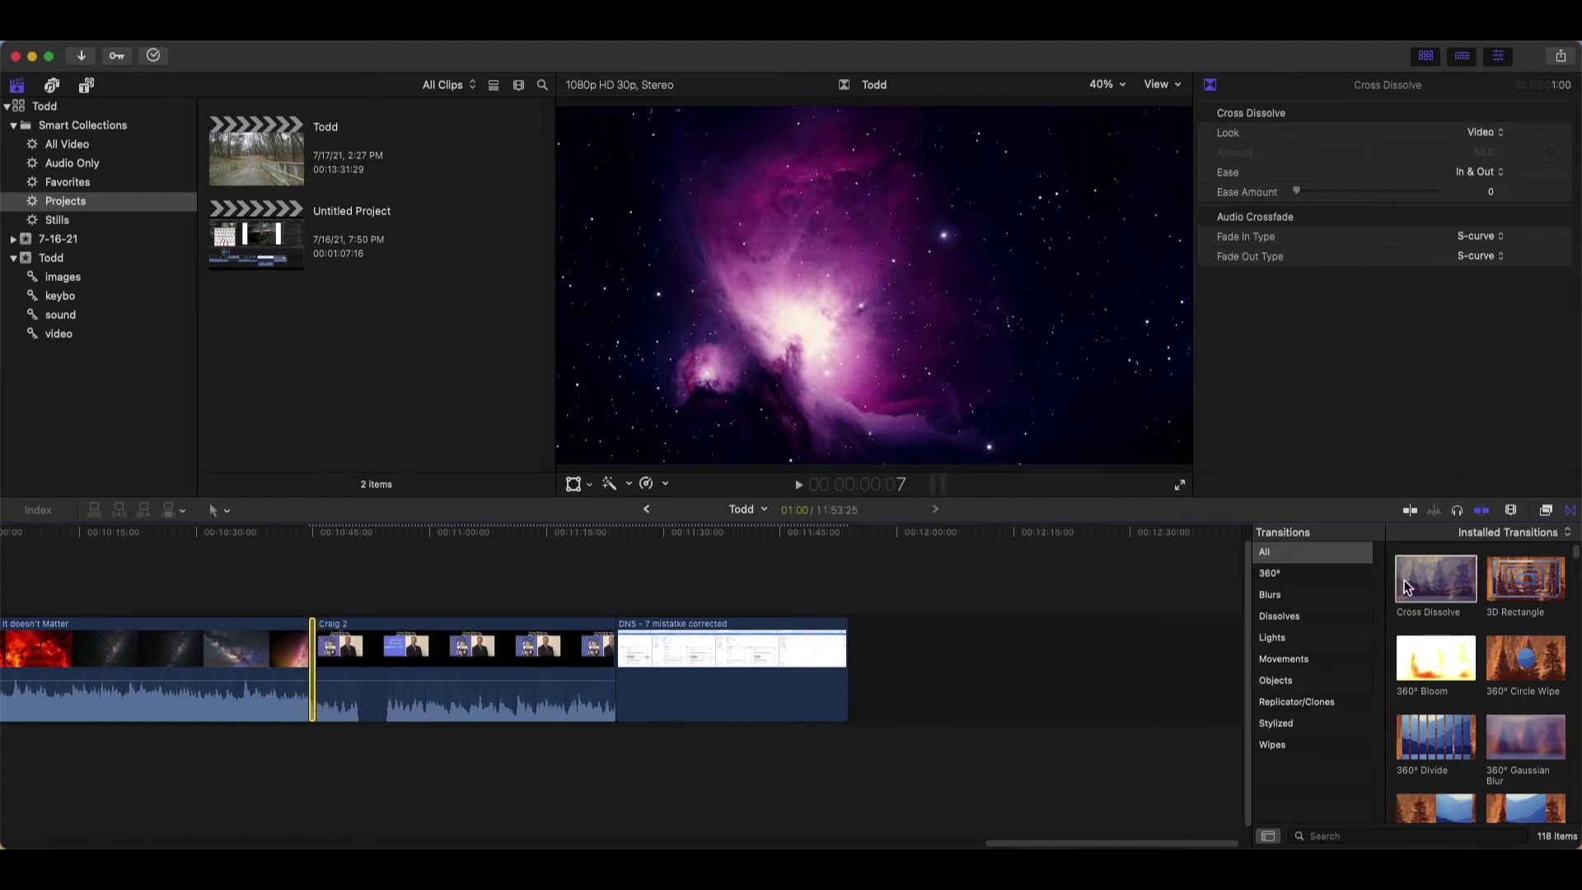
left_click_drag(1406, 587, 892, 684)
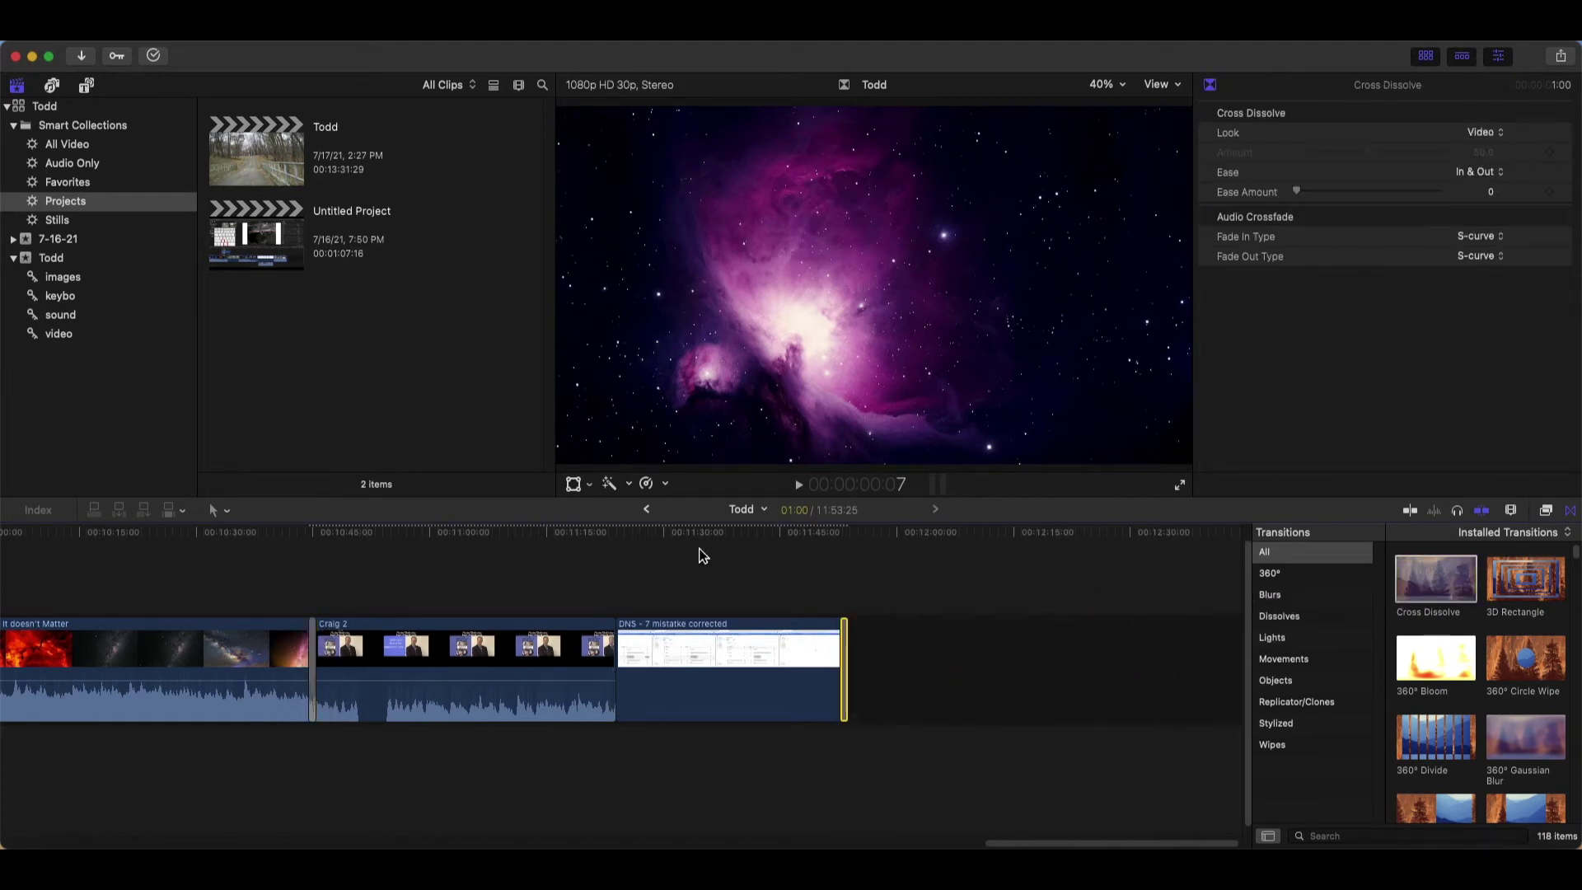
left_click(294, 548)
left_click_drag(293, 533, 307, 541)
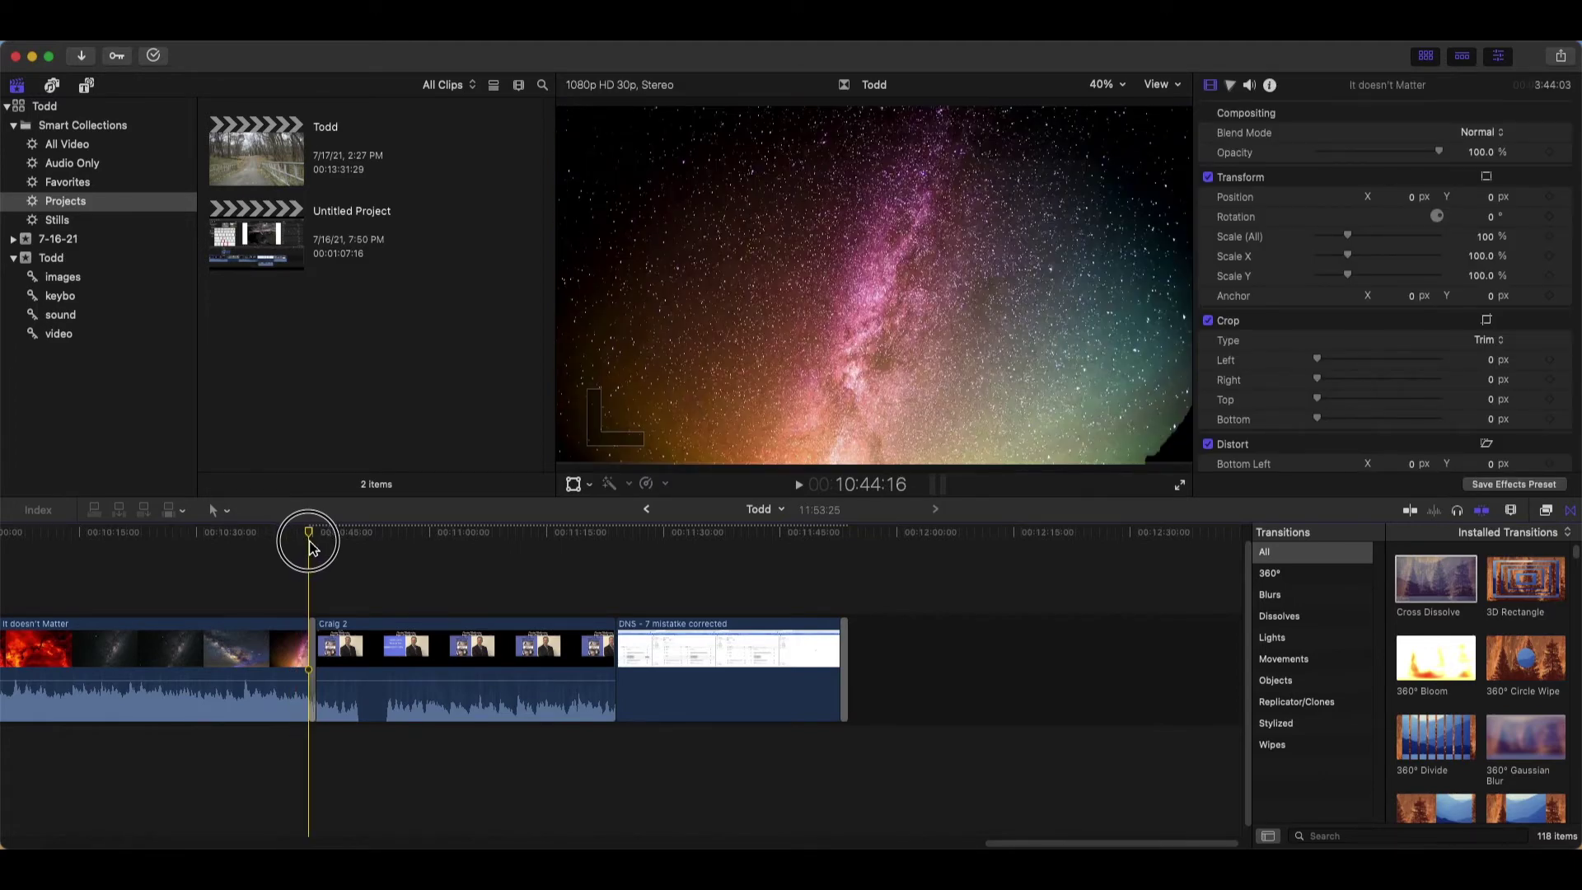
left_click_drag(308, 547, 831, 606)
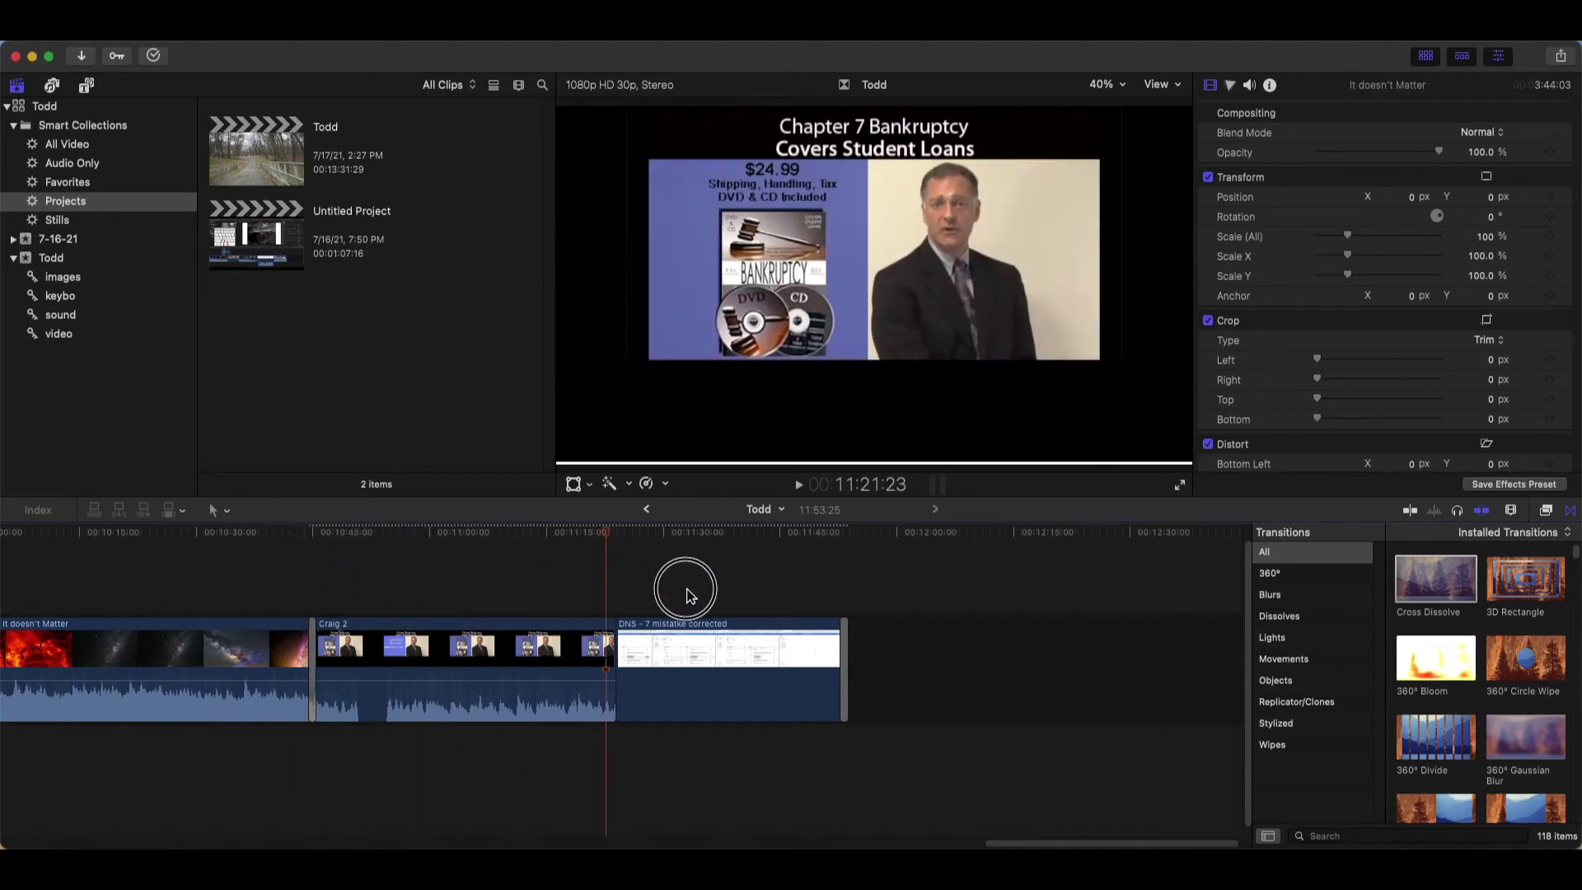
left_click_drag(830, 606, 327, 631)
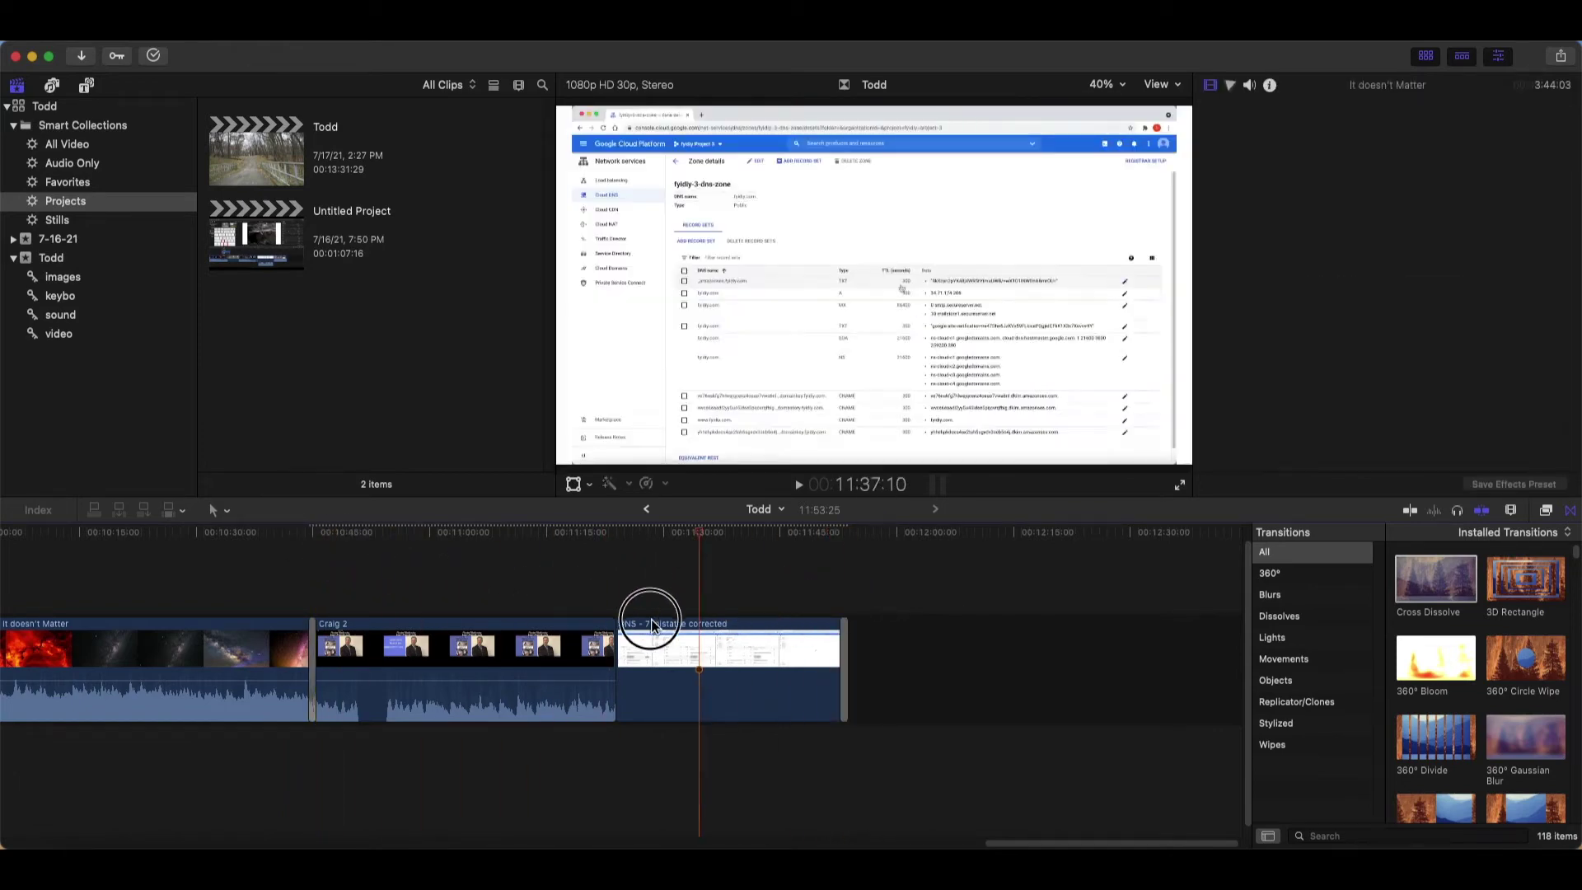
left_click(327, 630)
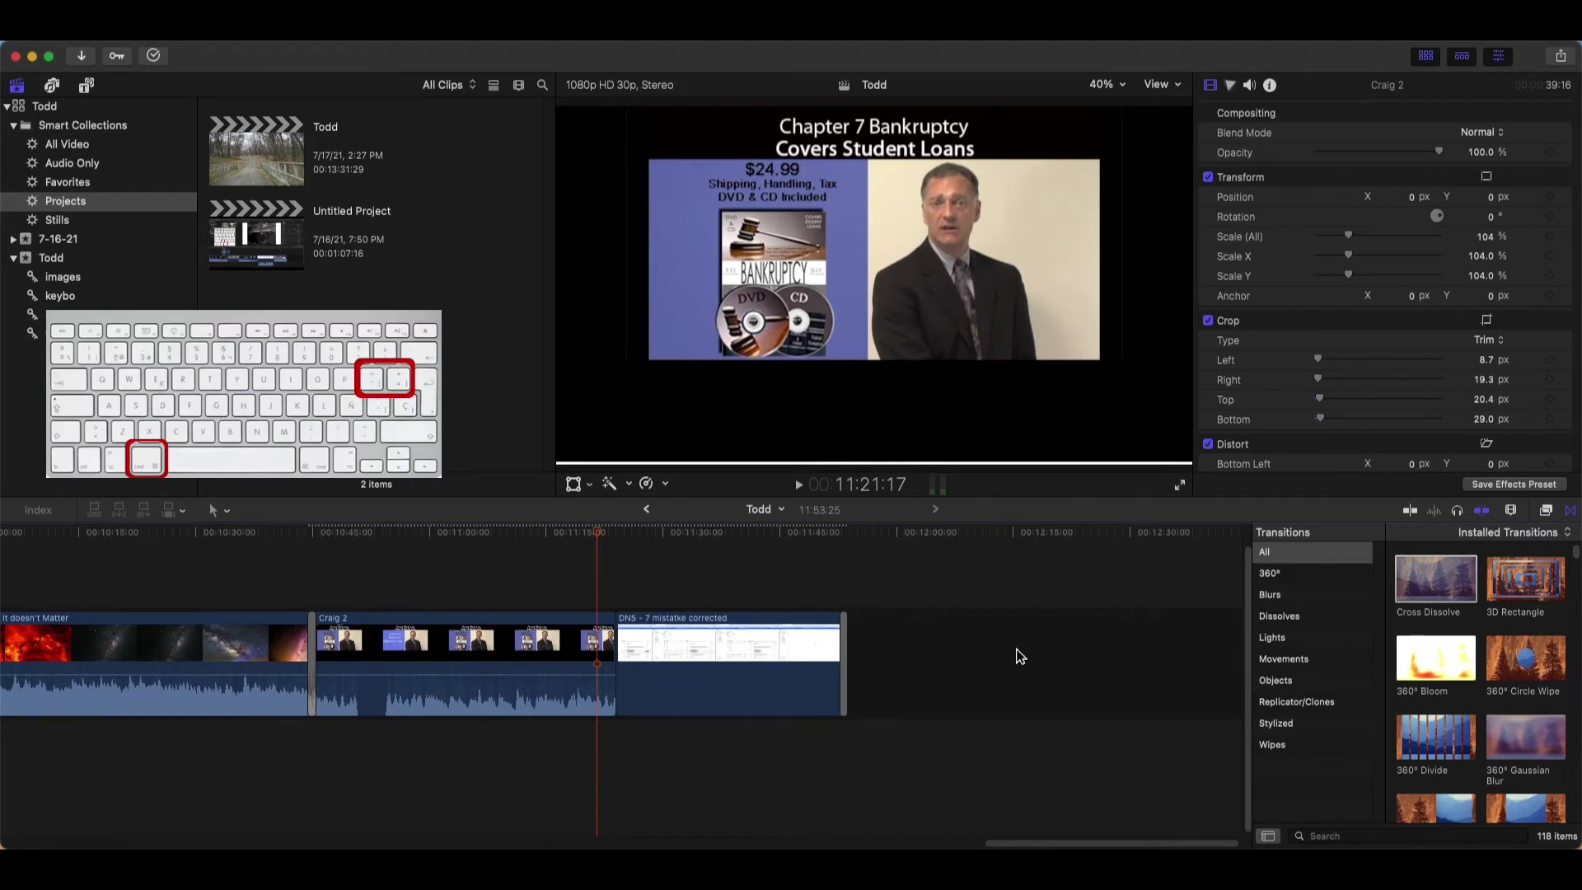
Lengthen both Cross Dissolves and add another Cross Dissolve to the Todd Basic Title clip
key("super+equal")
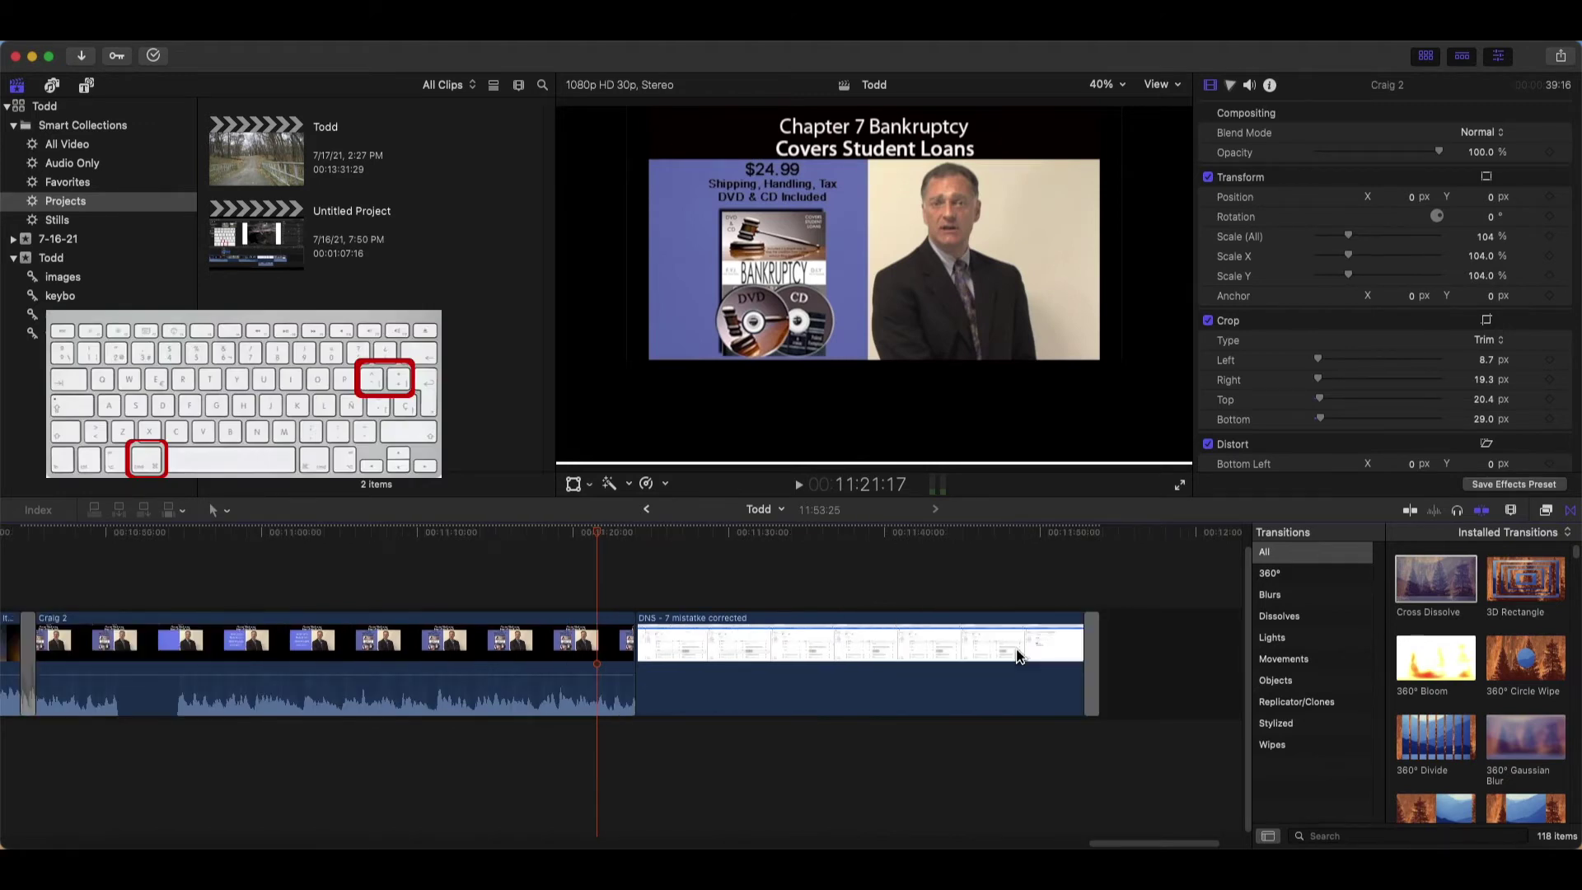
key("super+equal")
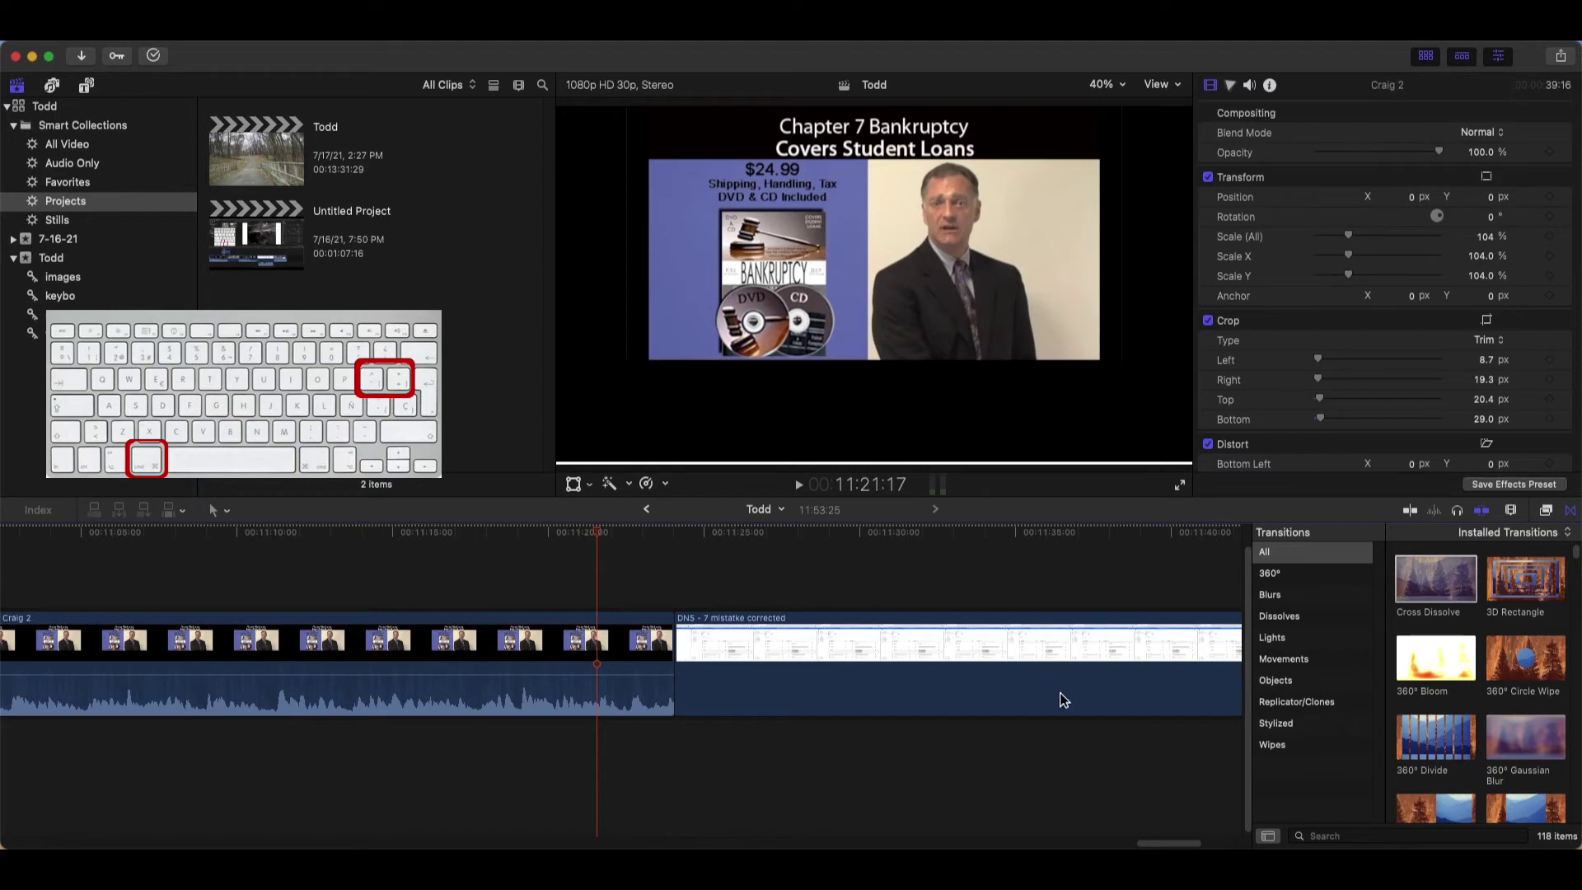
left_click_drag(1166, 845, 1092, 844)
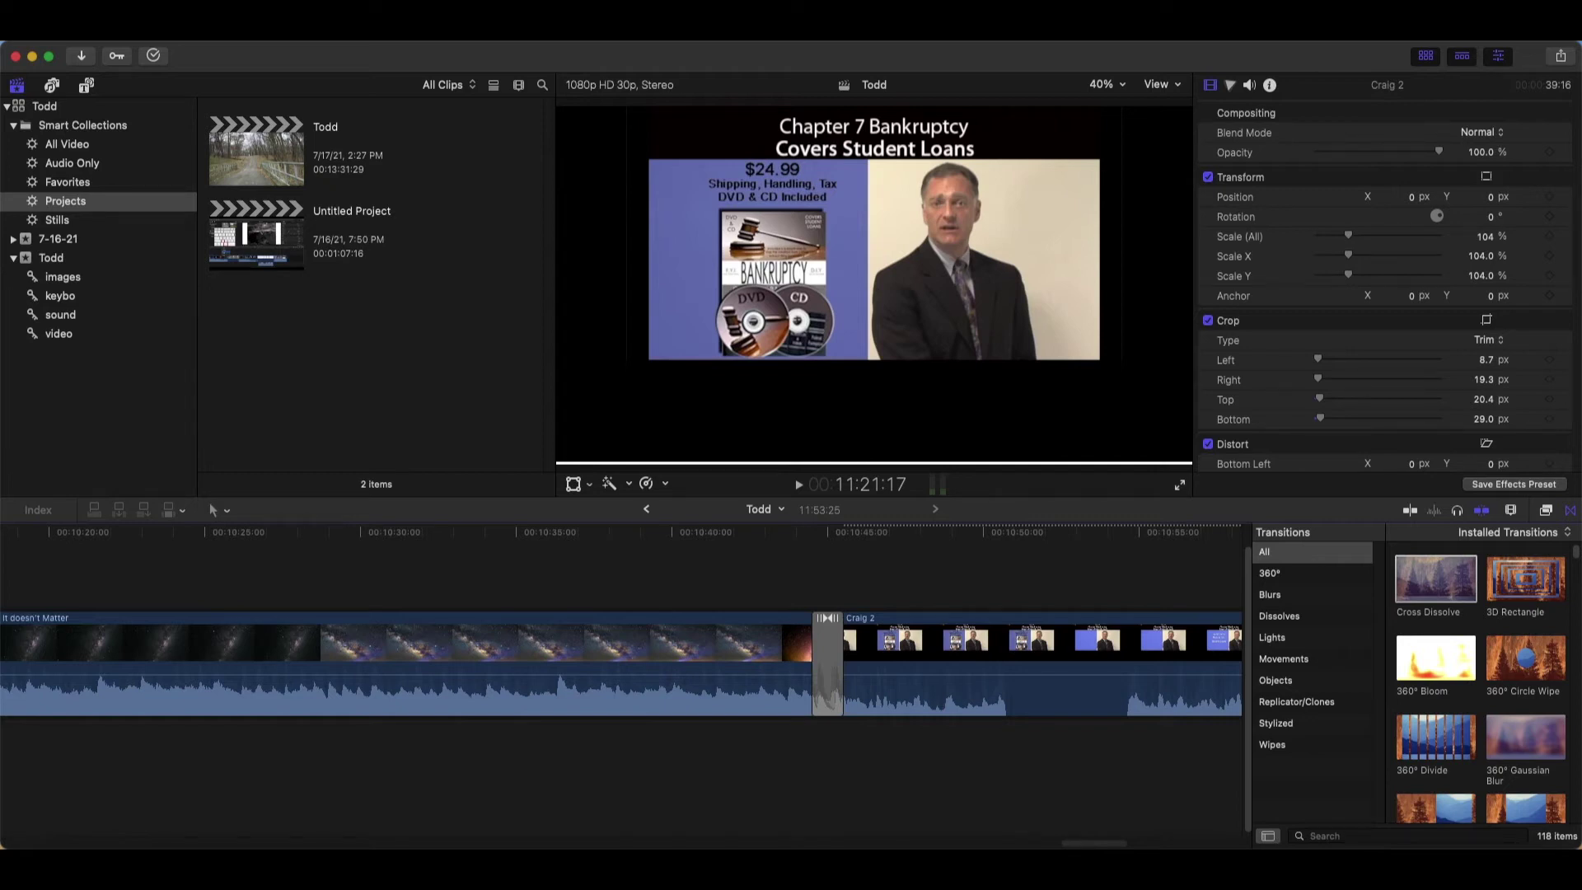
left_click(834, 659)
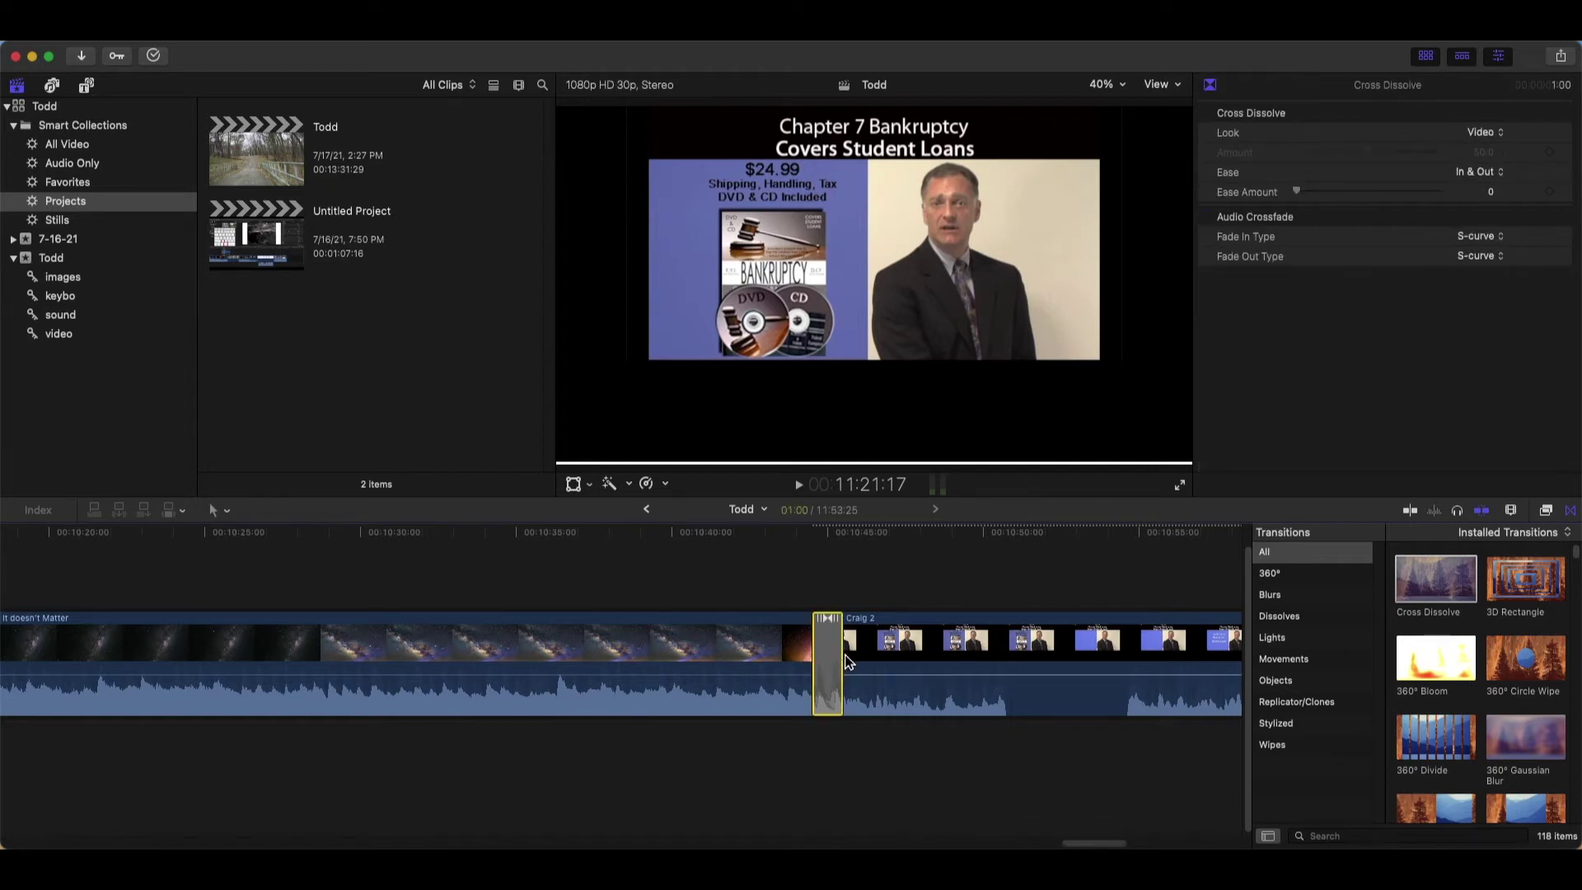
left_click_drag(845, 657, 1112, 646)
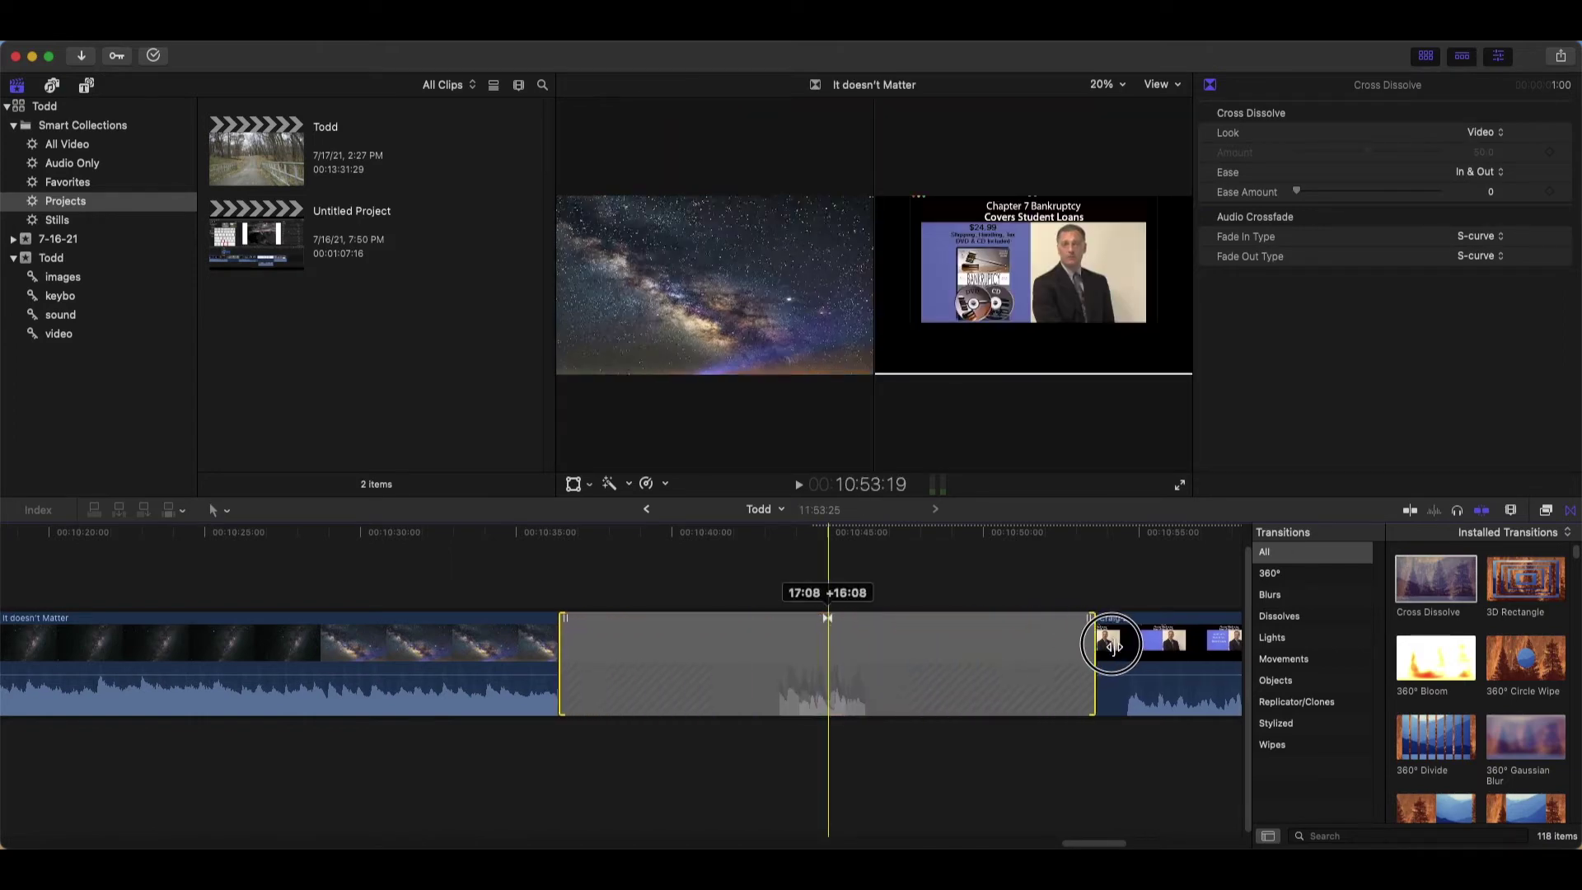
left_click_drag(1084, 839, 1202, 837)
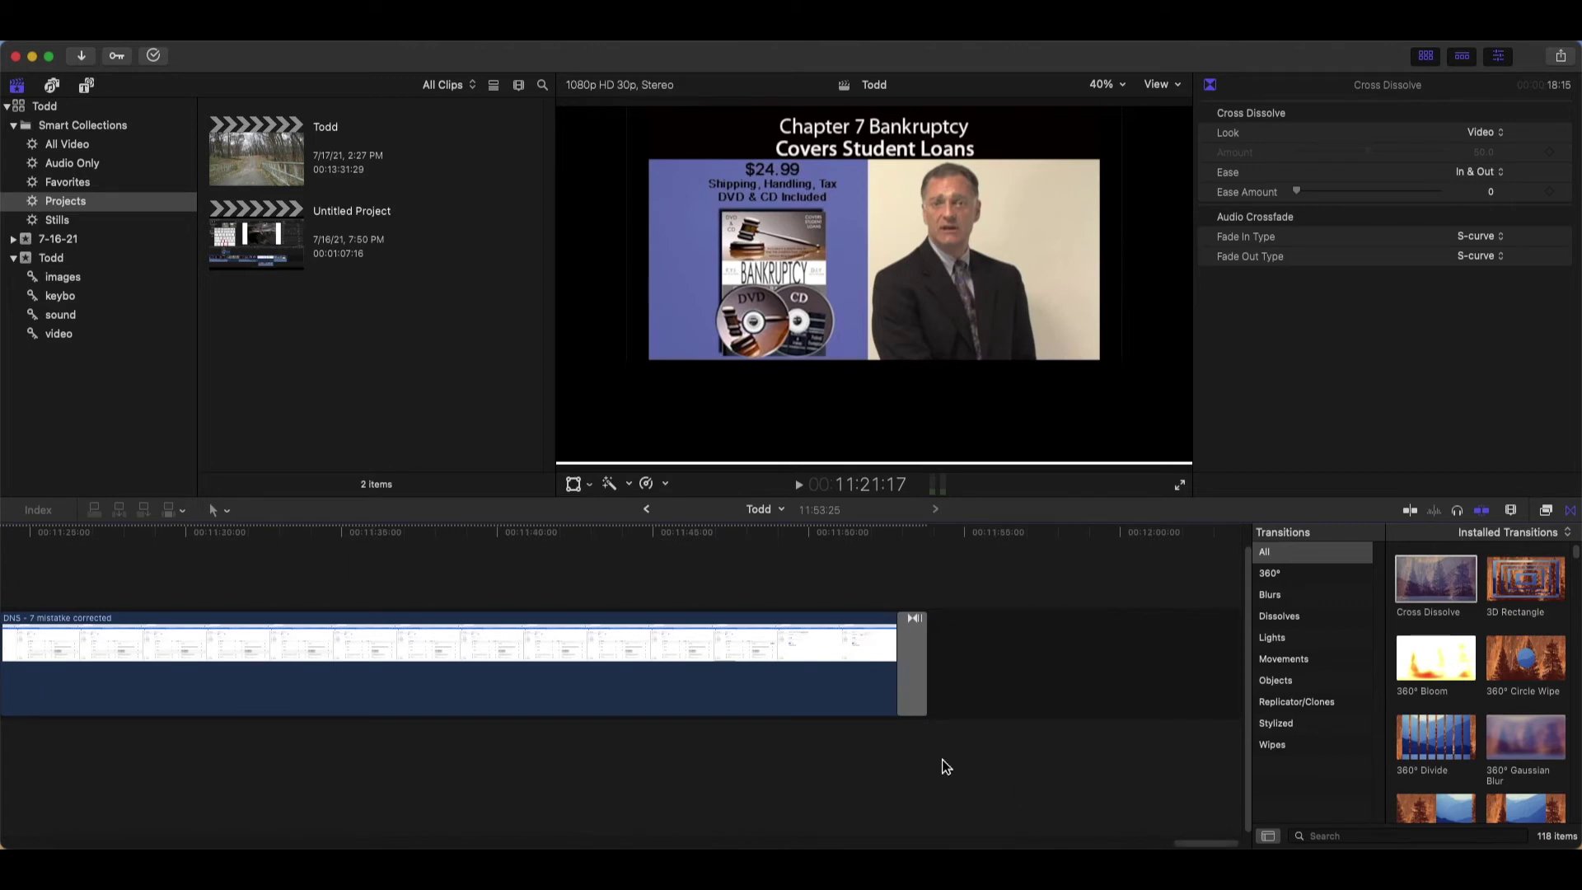
mouse_move(900, 659)
left_mouse_down()
mouse_move(630, 735)
mouse_move(496, 746)
left_mouse_up()
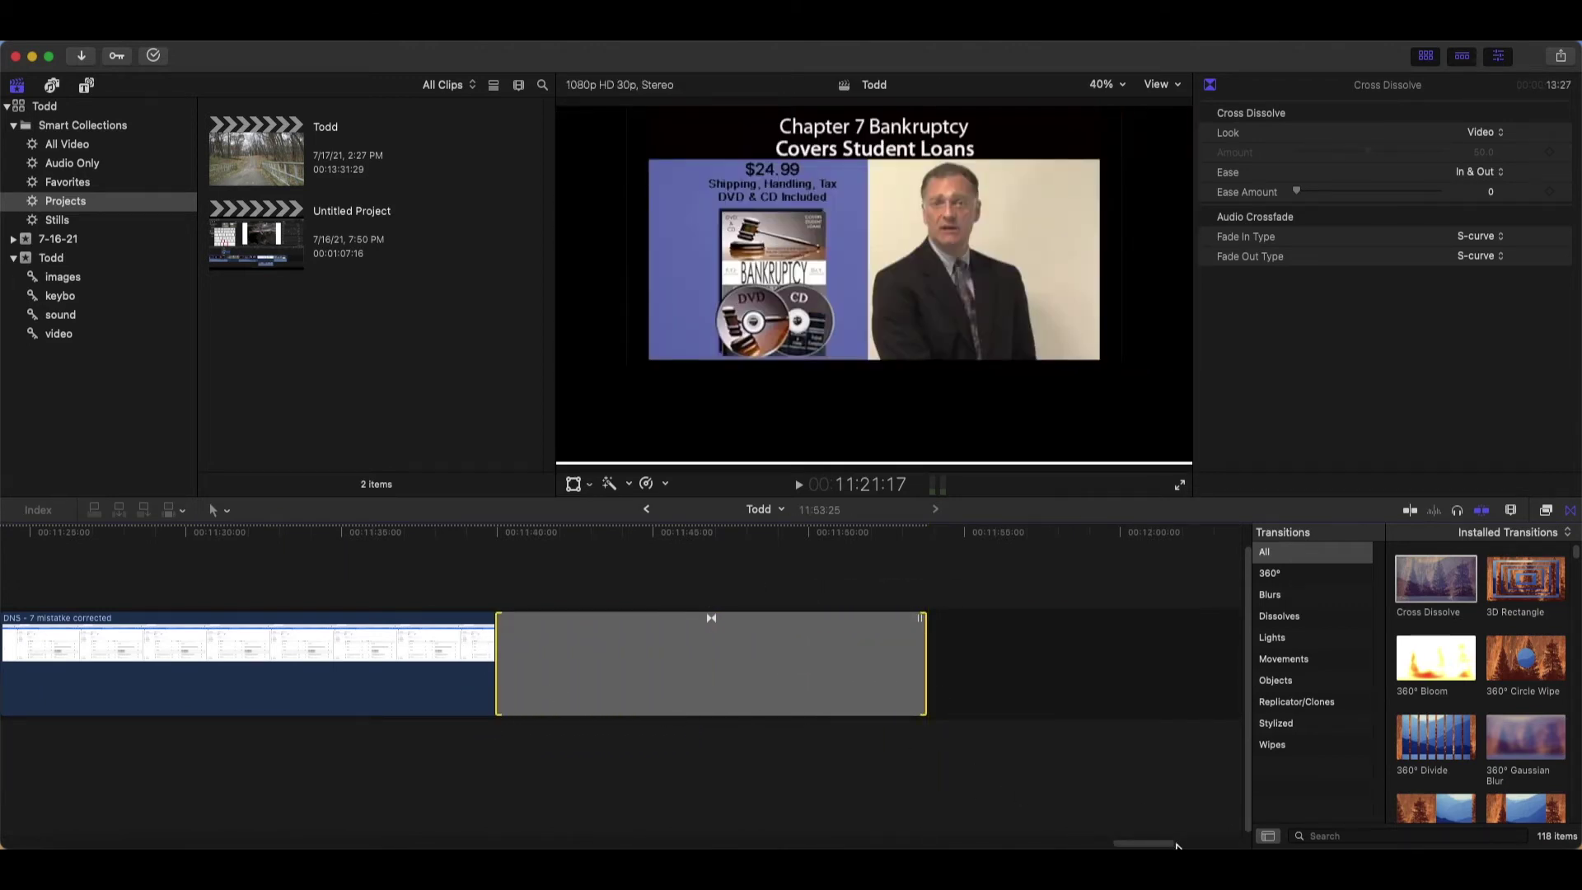
left_click_drag(1176, 845, 1020, 845)
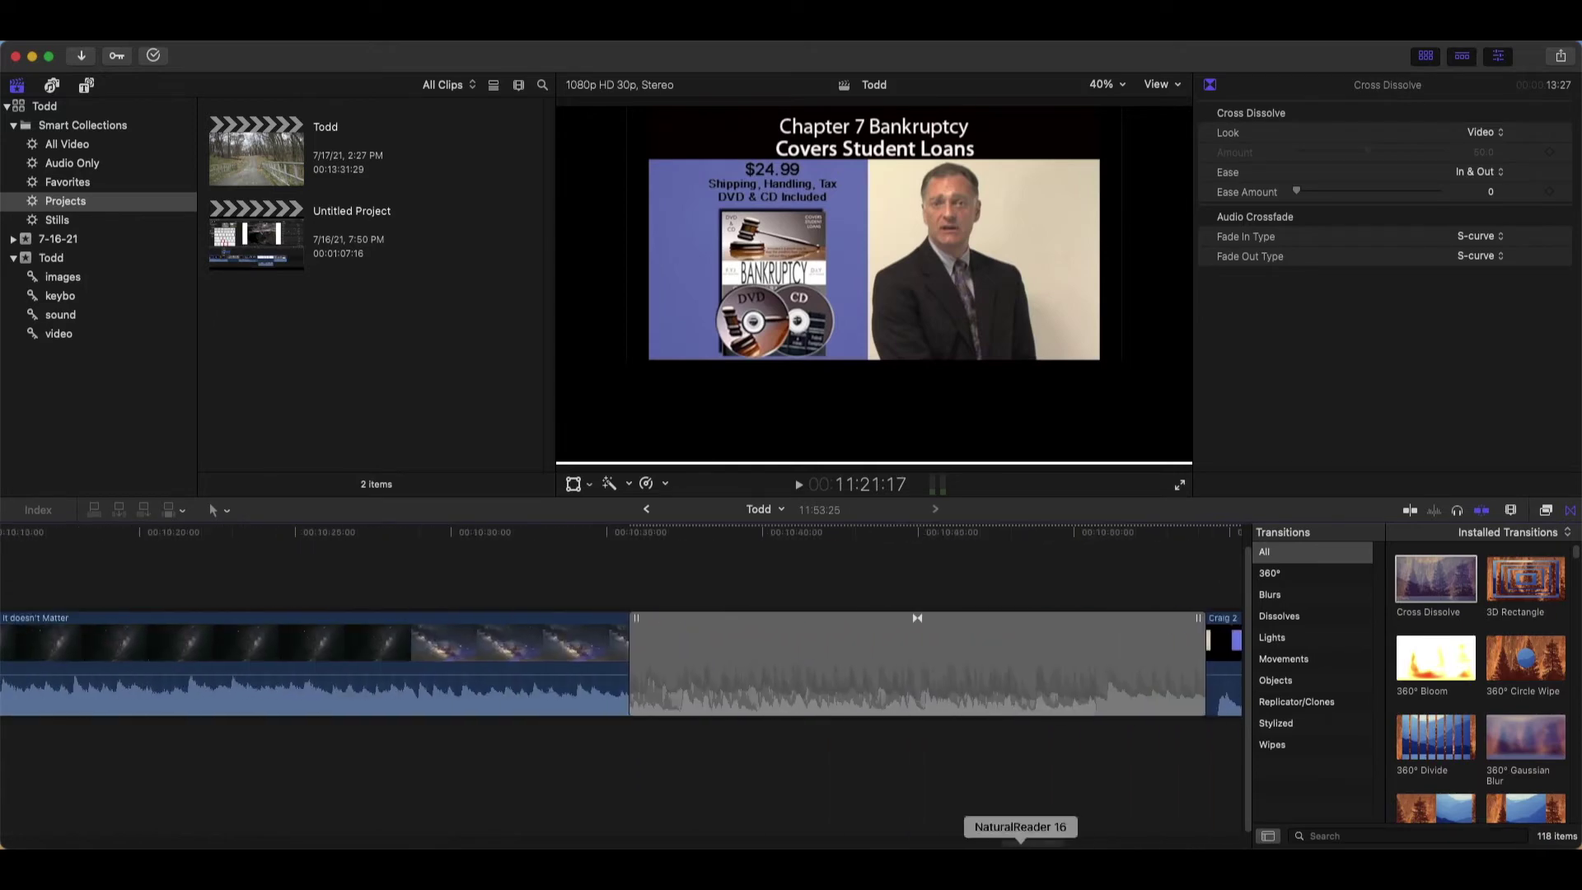
left_click_drag(1435, 578, 831, 674)
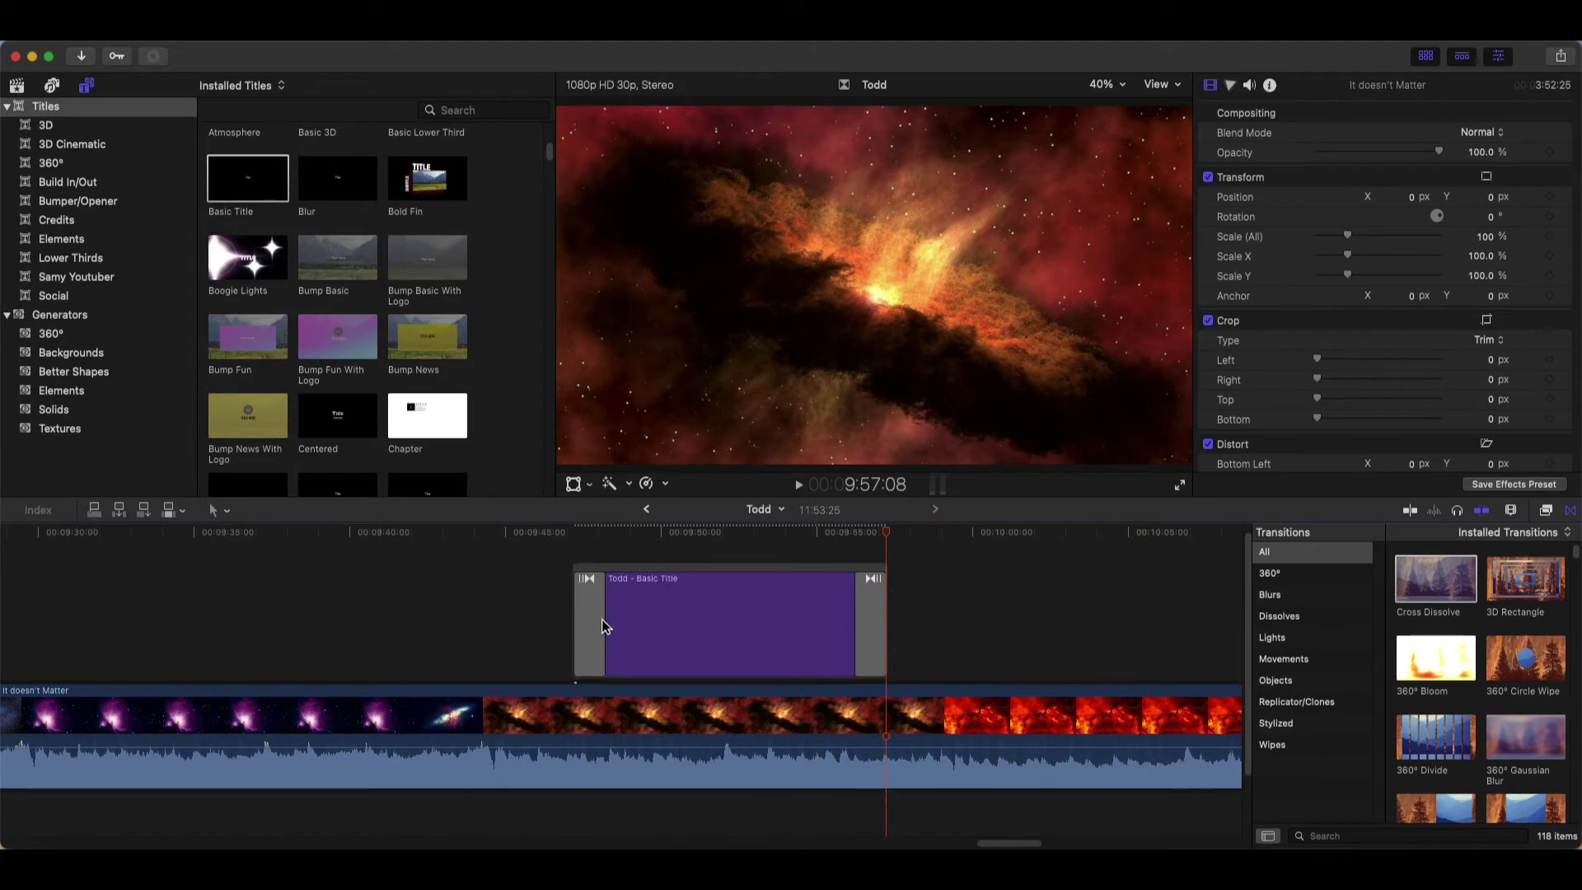
Scrub the playhead from about 9:46 across the Todd title toward the music crossfade
left_click(532, 535)
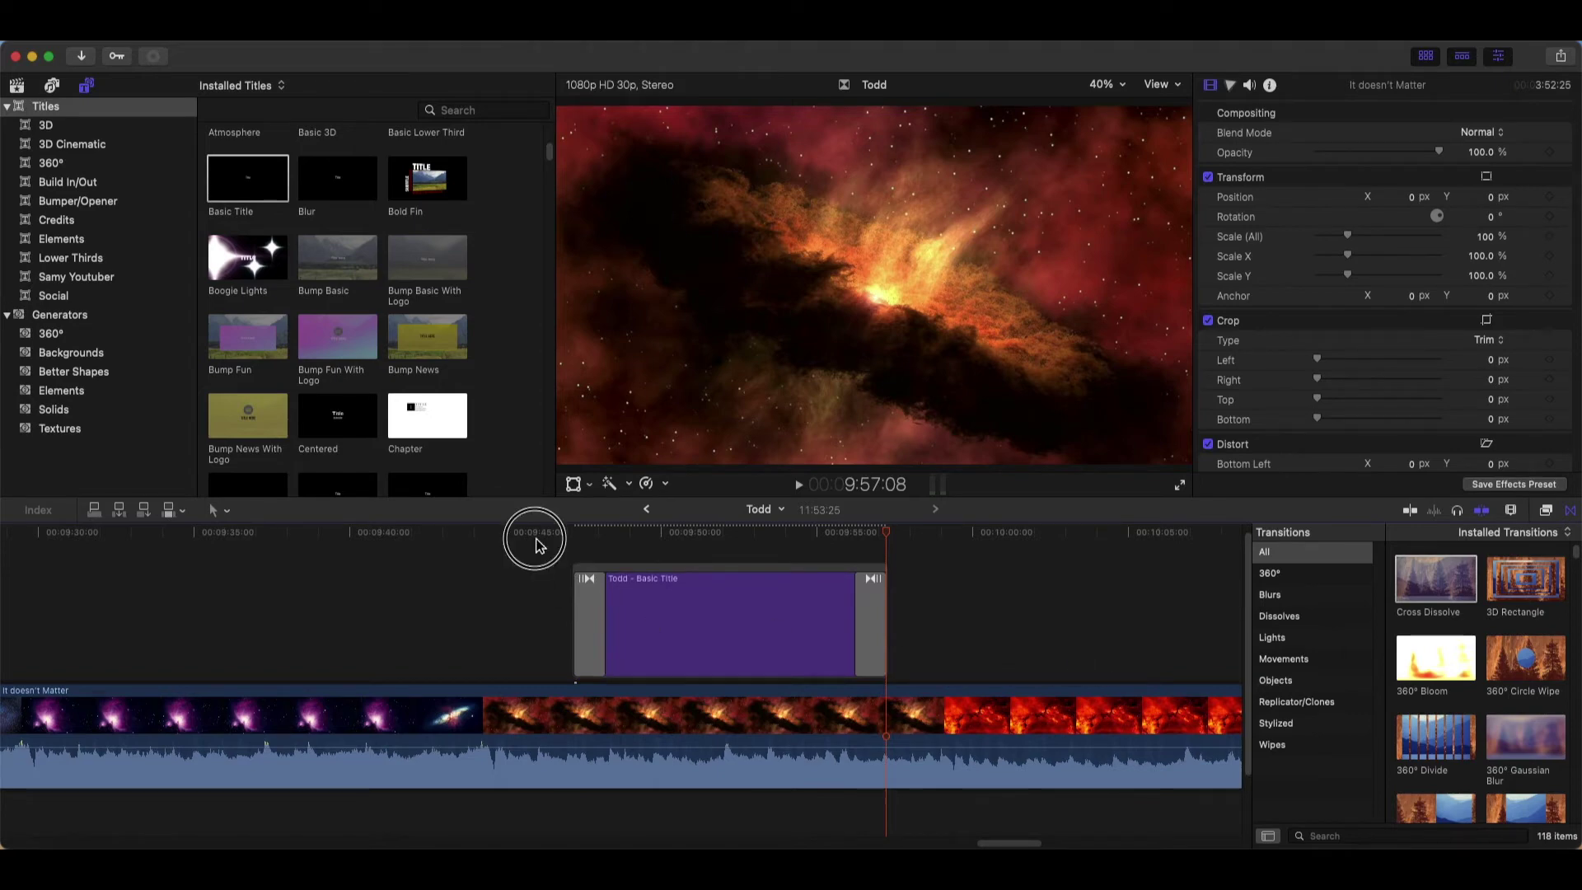
left_click(541, 536)
left_click_drag(544, 540, 922, 556)
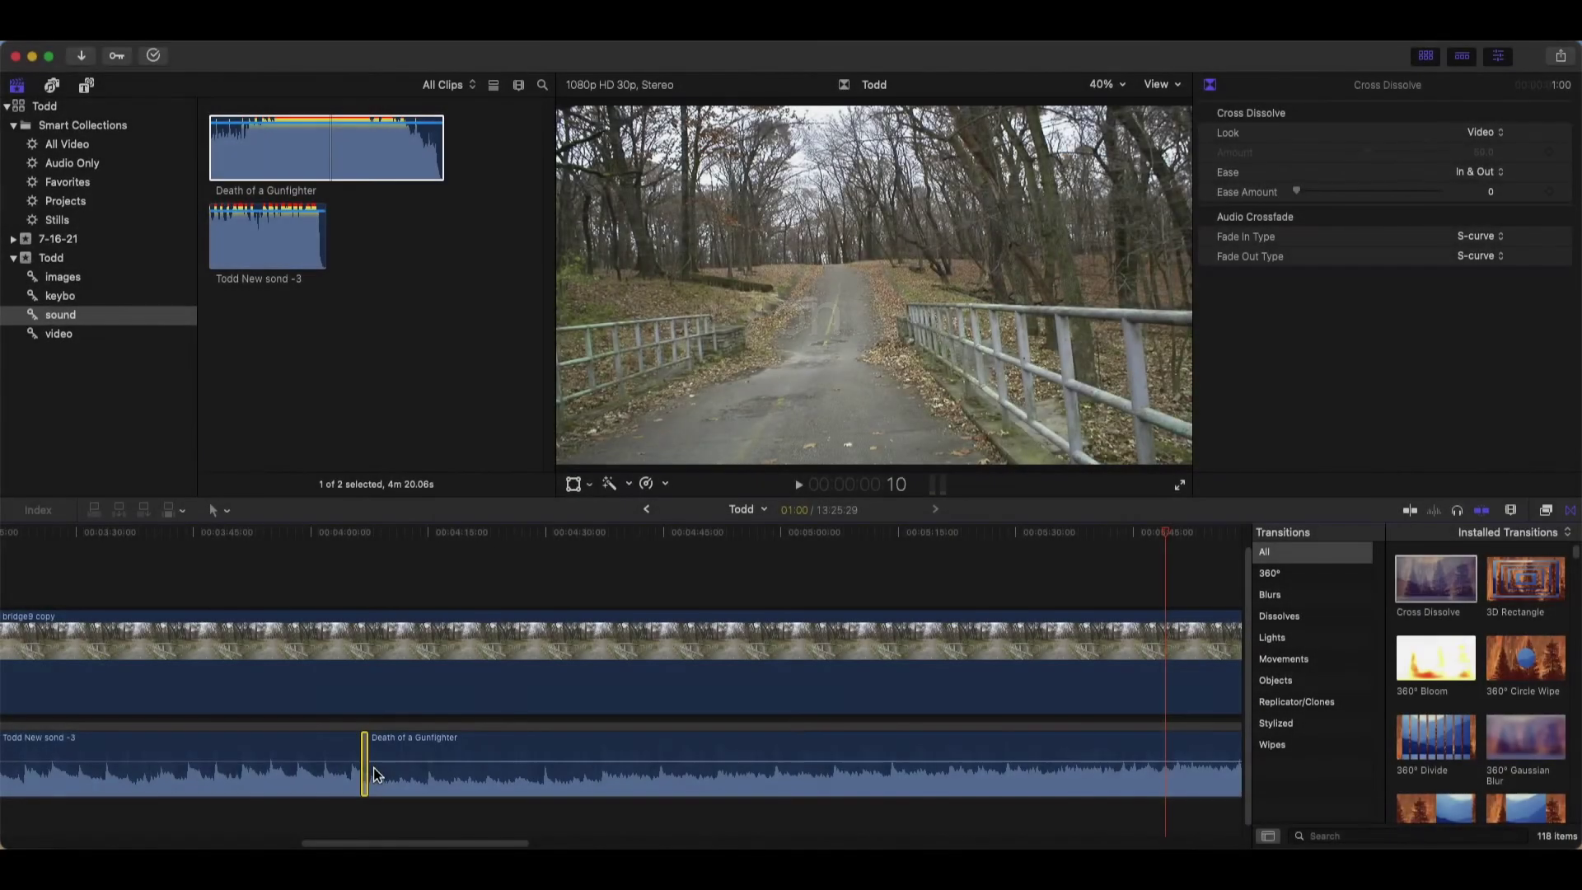
Zoom in and widen the Cross Dissolve between Todd New sond -3 and Death of a Gunfighter
key("super+equal")
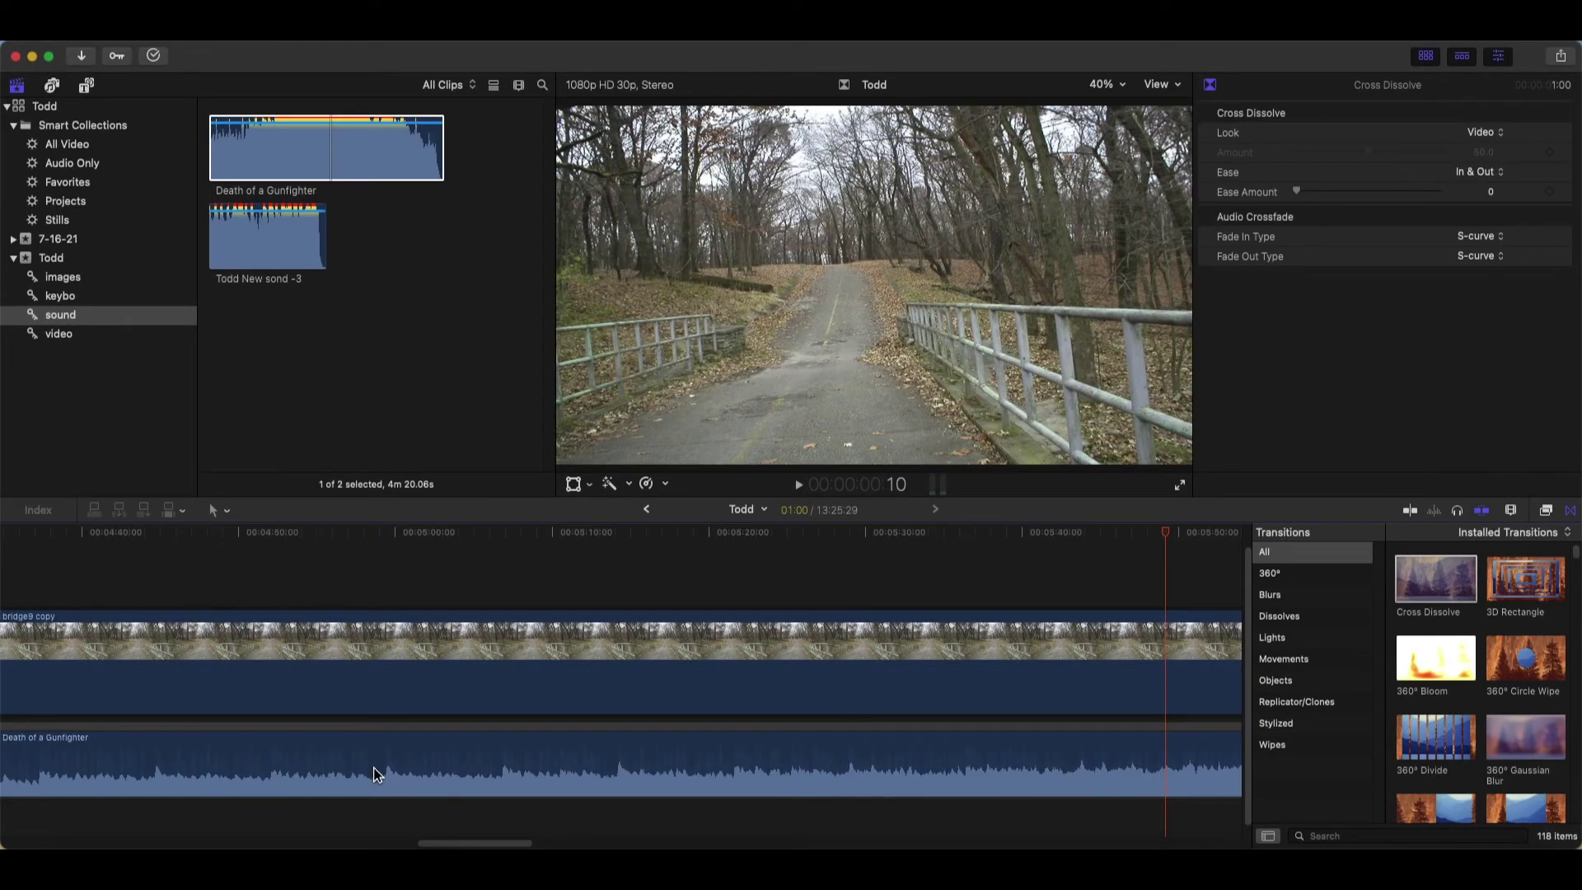
left_click_drag(445, 840, 375, 841)
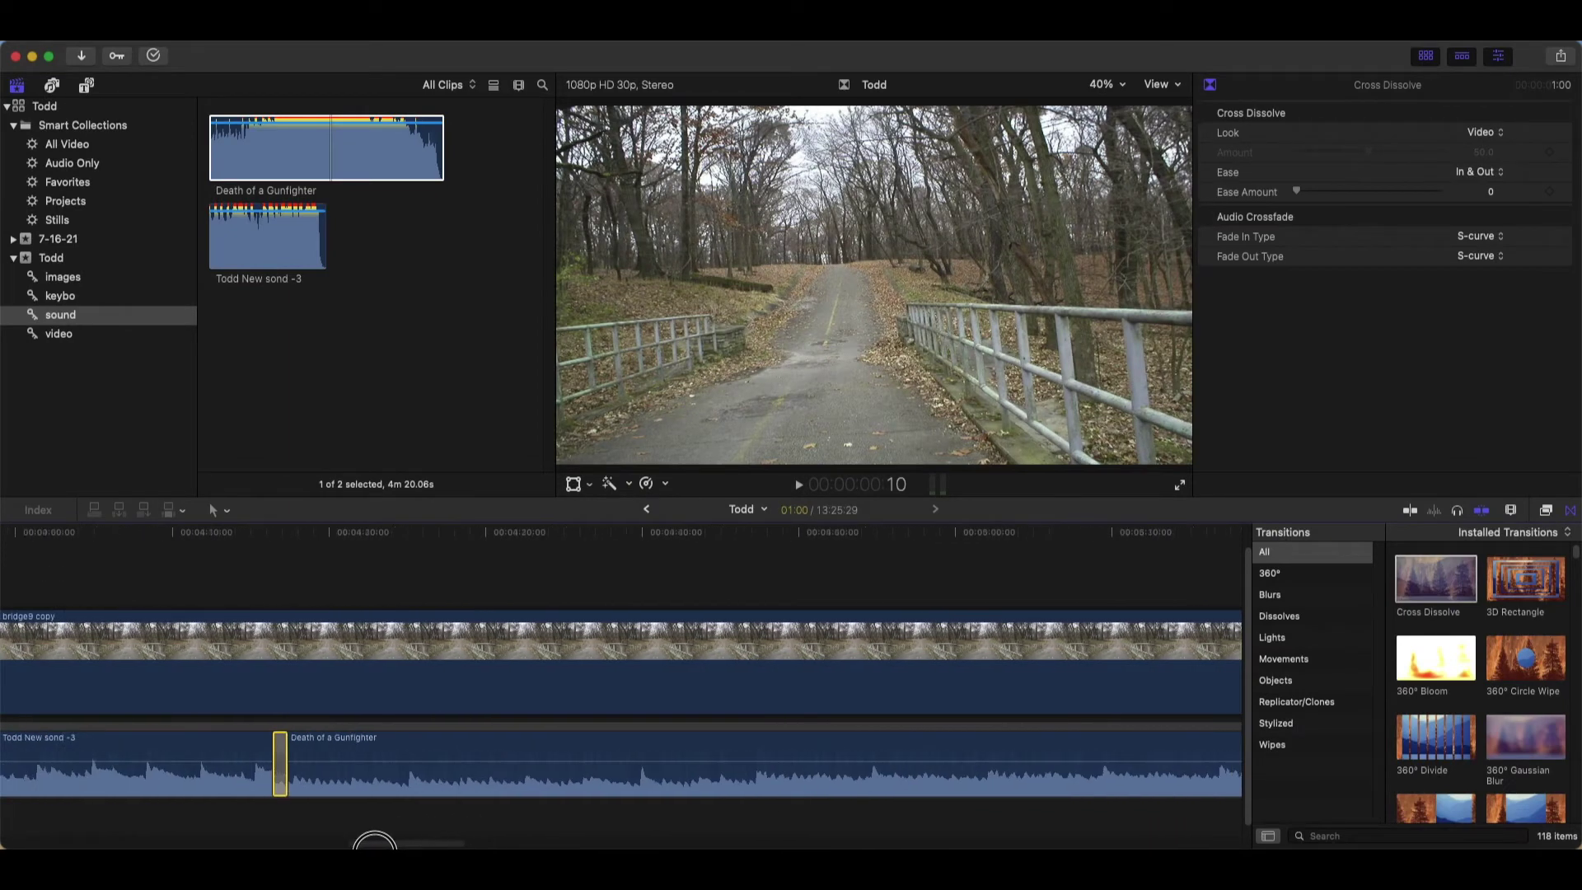
left_click_drag(295, 764, 426, 774)
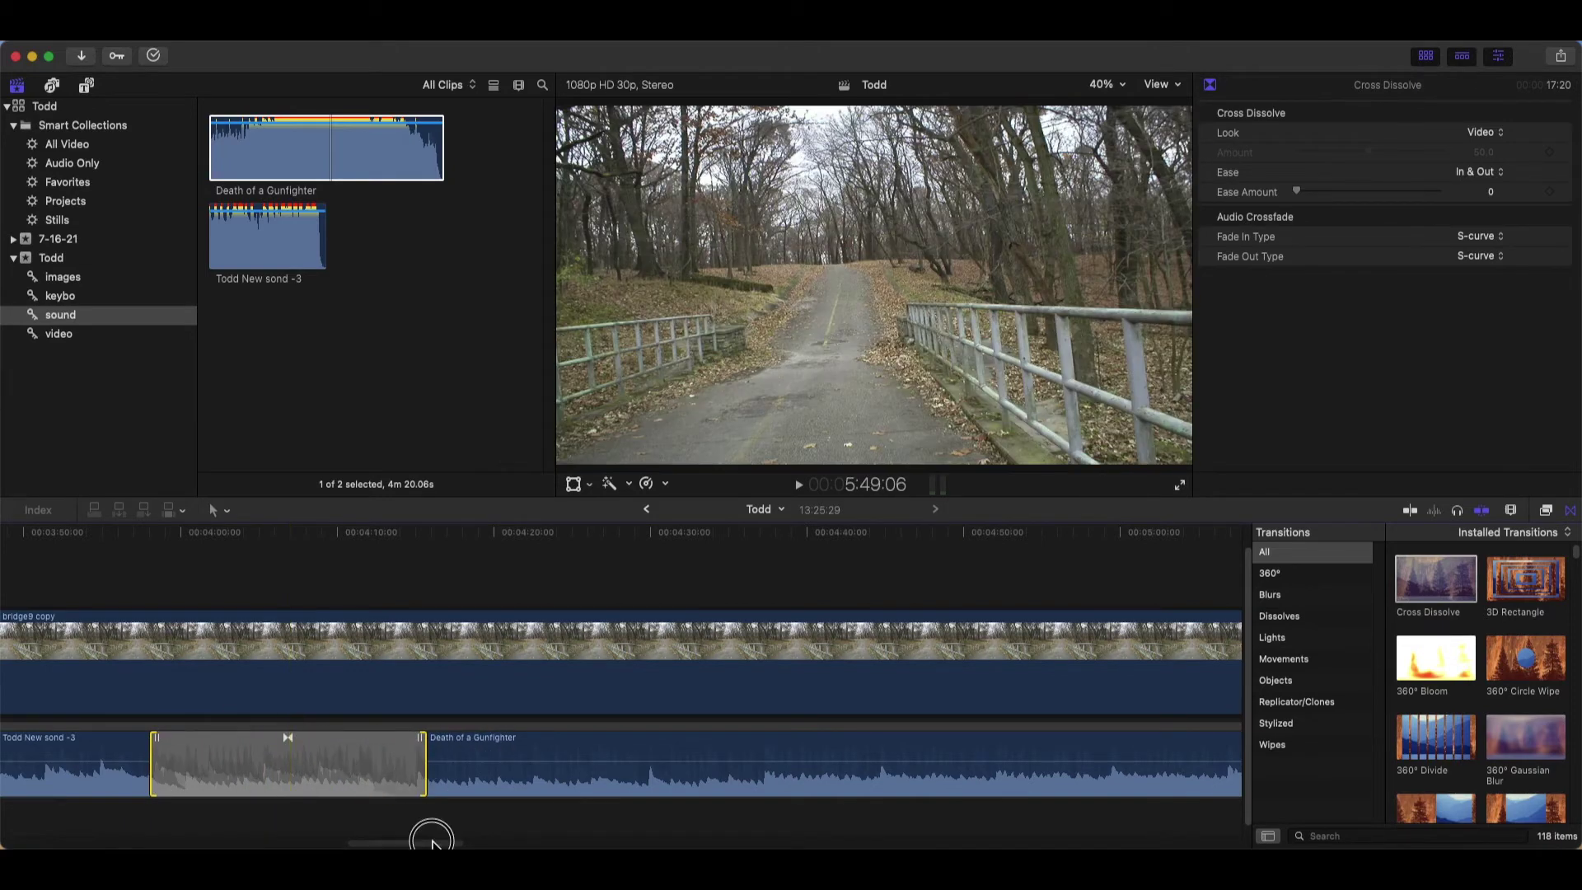
left_click_drag(424, 840, 410, 840)
left_click_drag(495, 762, 383, 757)
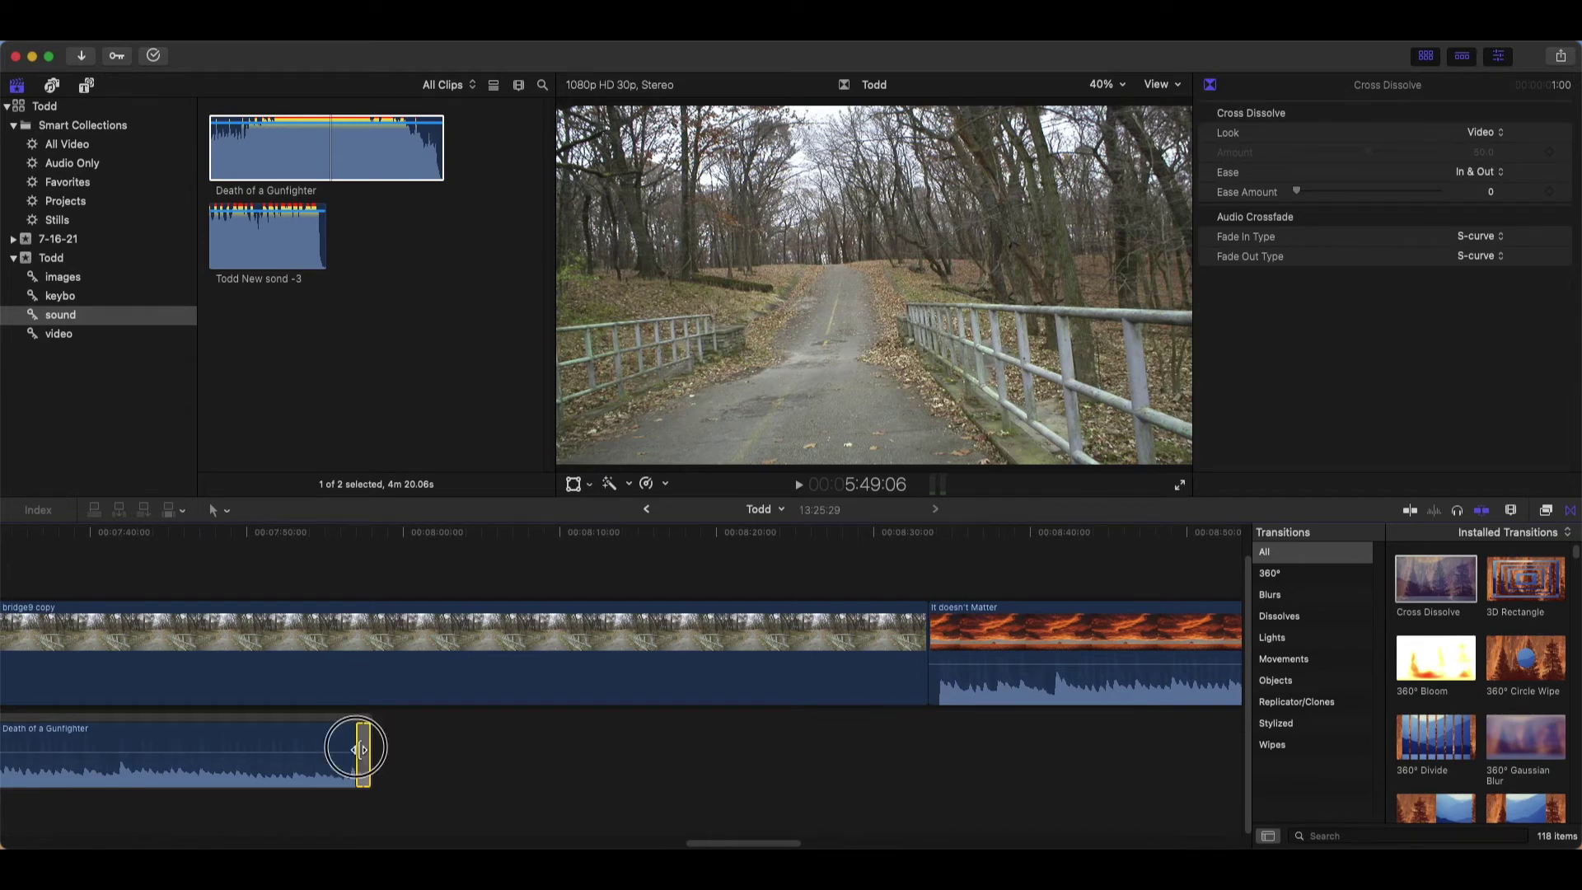
Trim Death of a Gunfighter's start later and end it where It doesn't Matter begins
left_click_drag(360, 753, 235, 754)
key("shift+z")
left_click(490, 766)
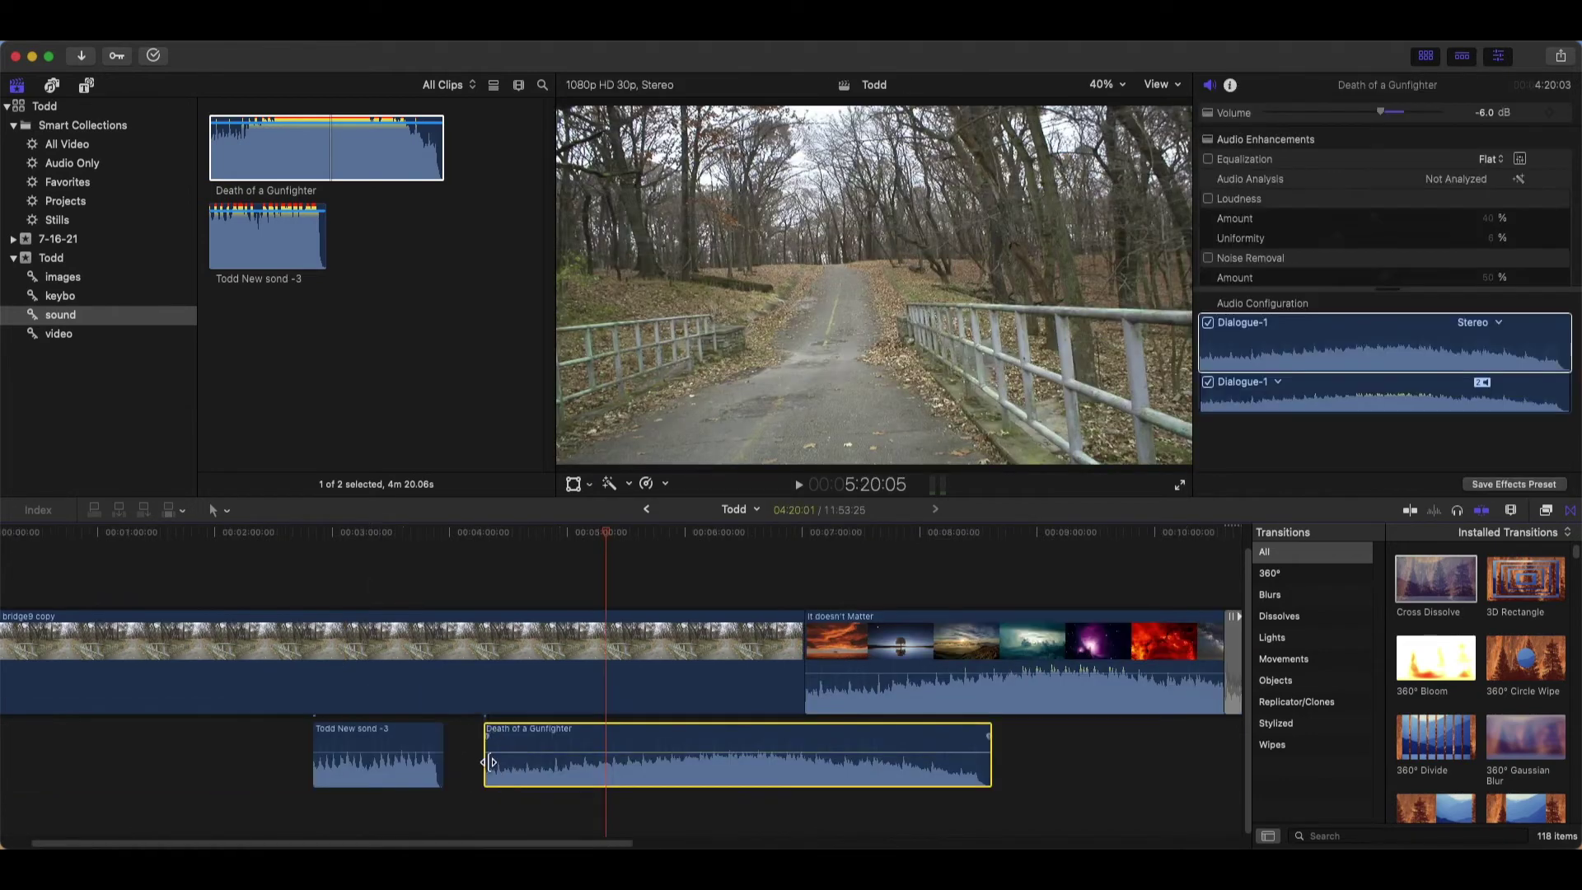
left_click_drag(487, 766, 512, 766)
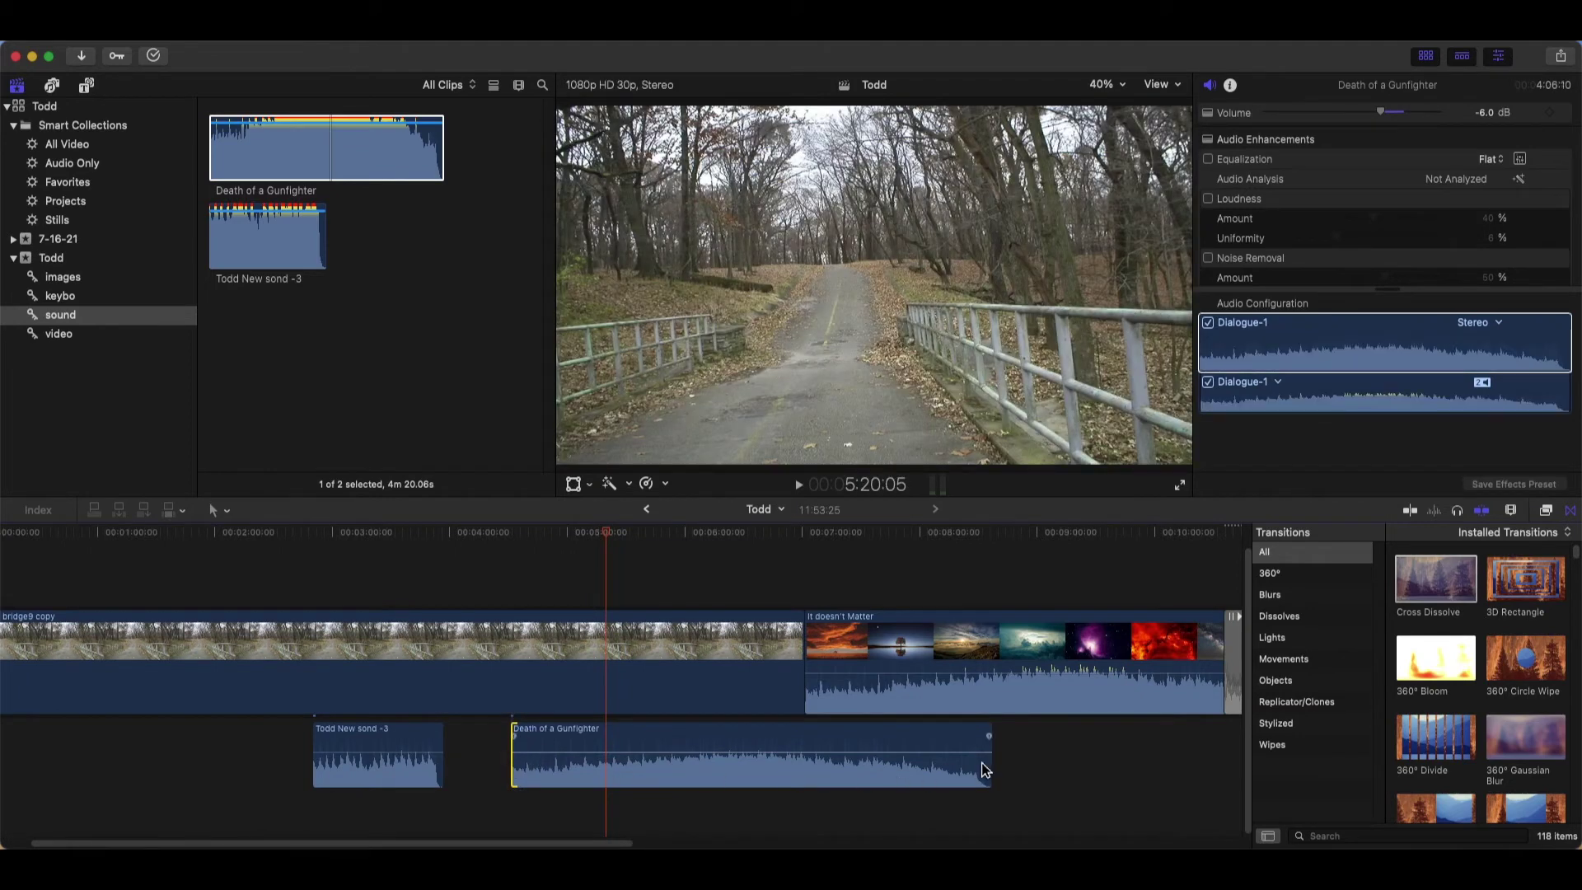
left_click_drag(987, 767, 956, 767)
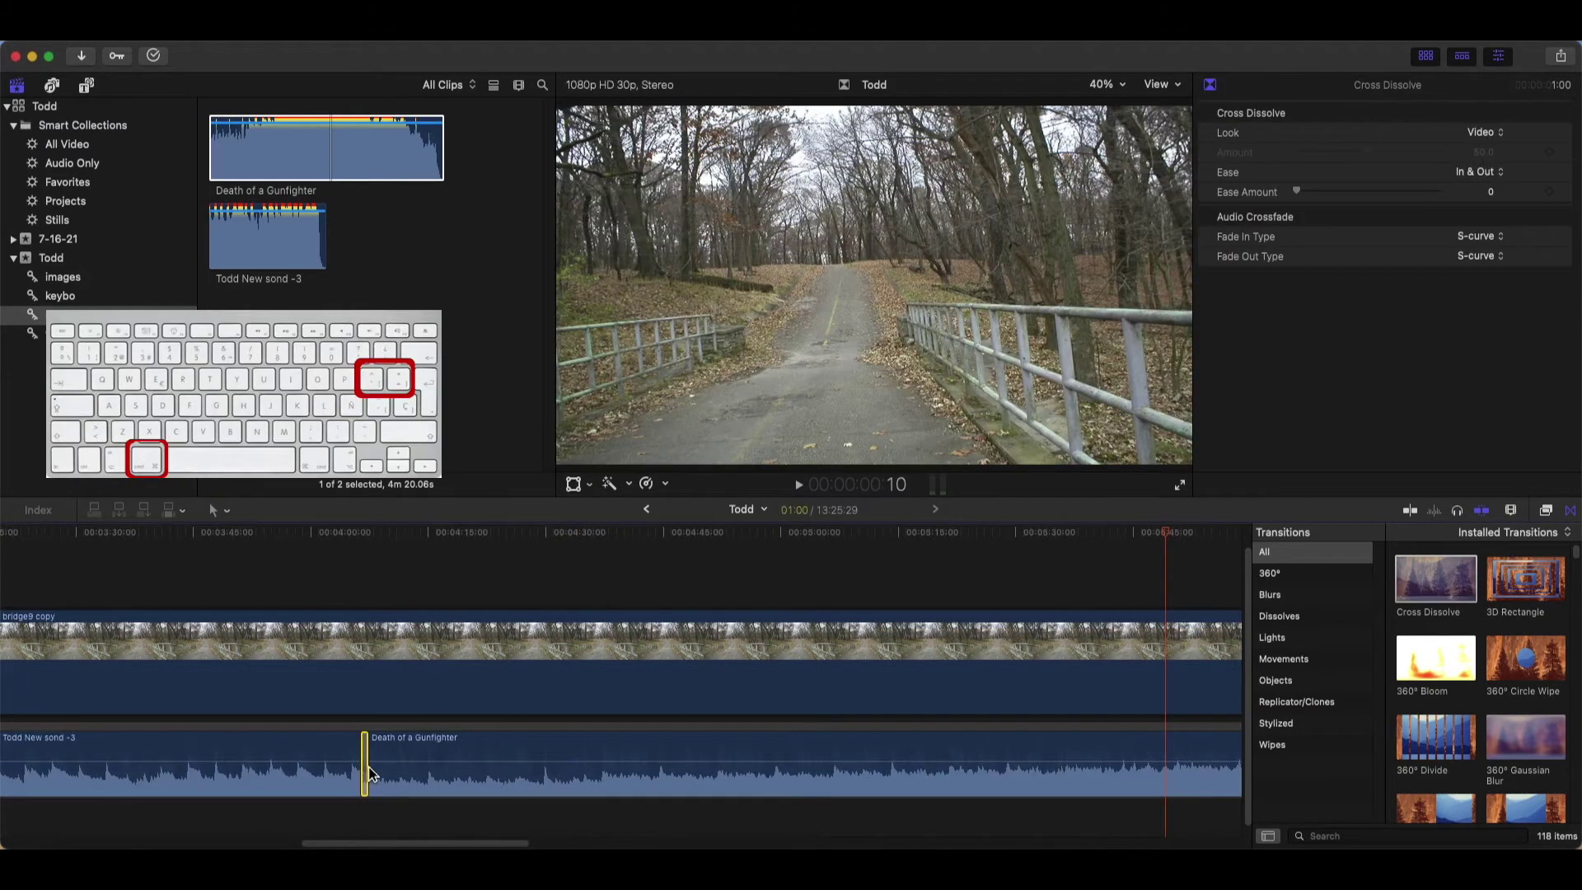
left_click_drag(369, 773, 375, 774)
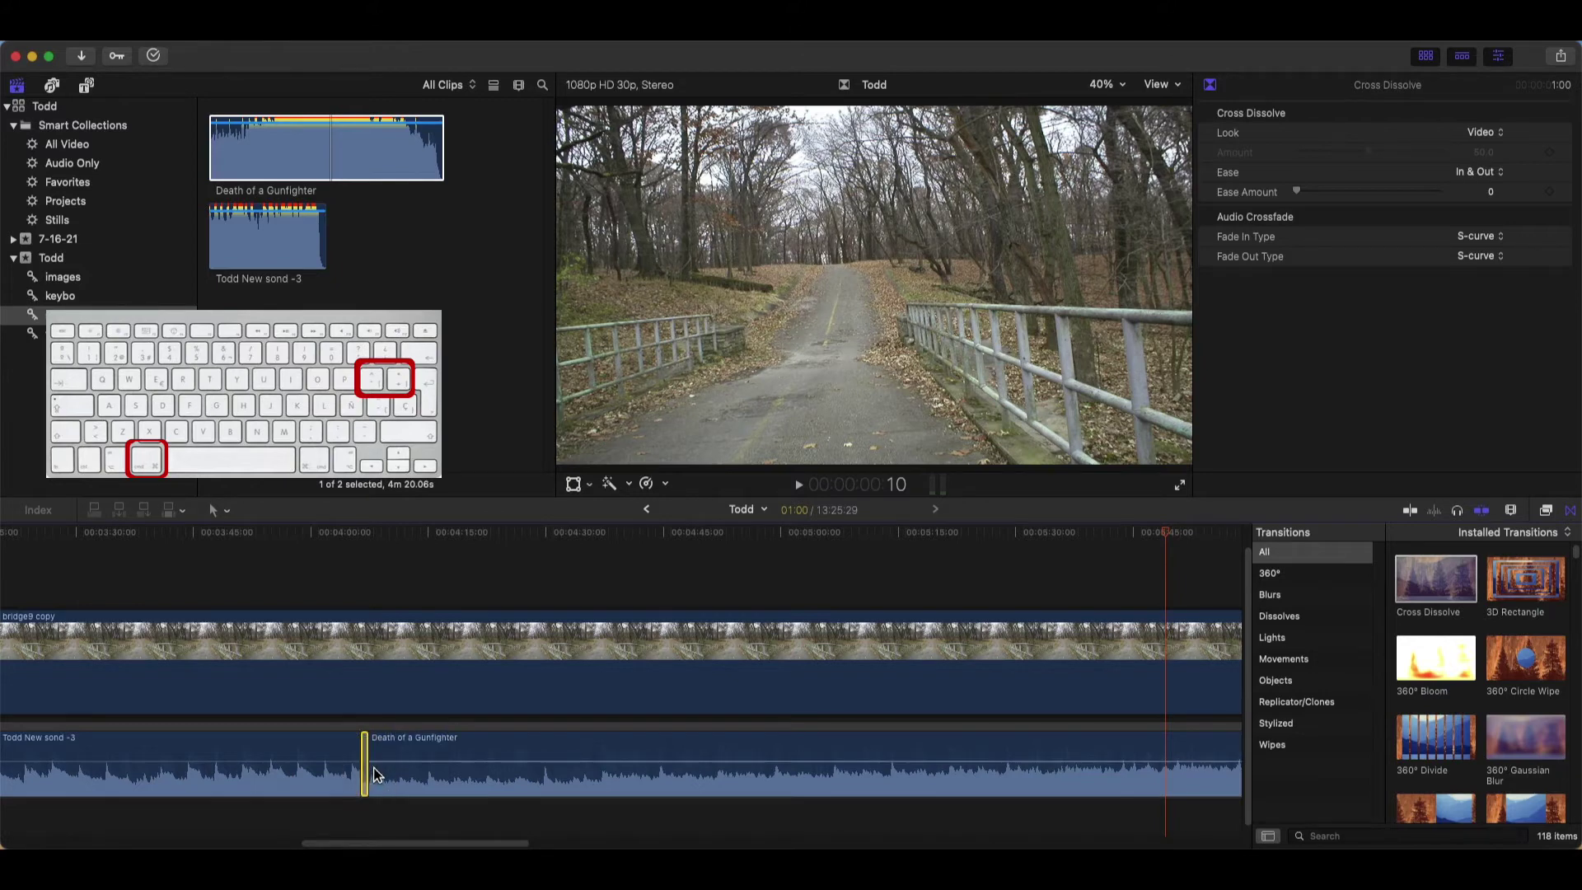
Zoom back in and widen the music crossfade further
key("super+plus")
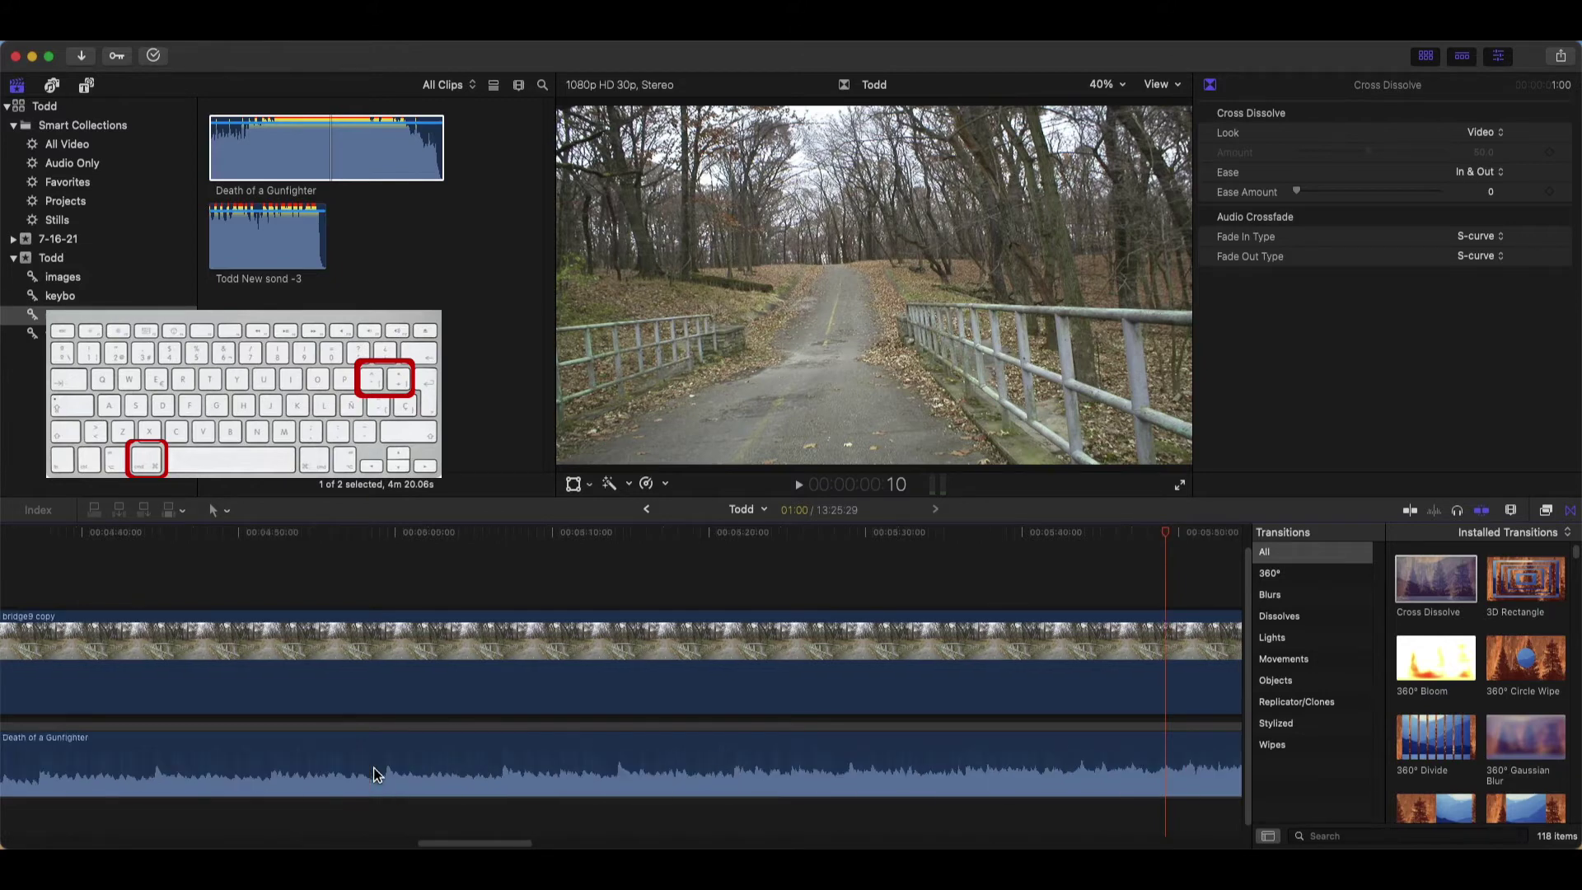
left_click_drag(437, 842, 373, 842)
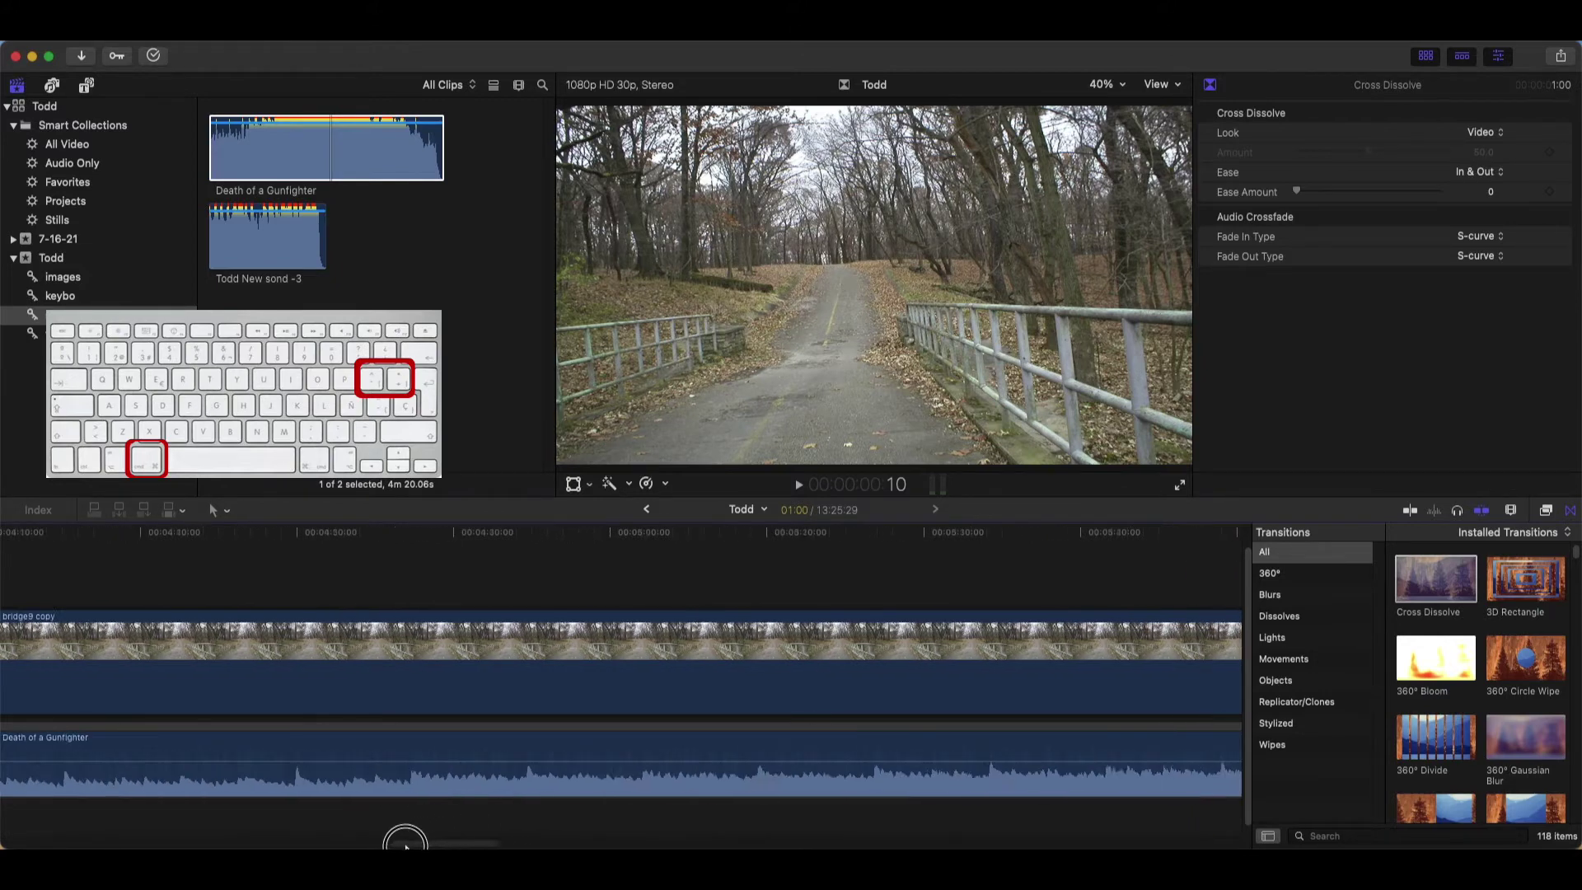
left_click_drag(294, 770, 425, 772)
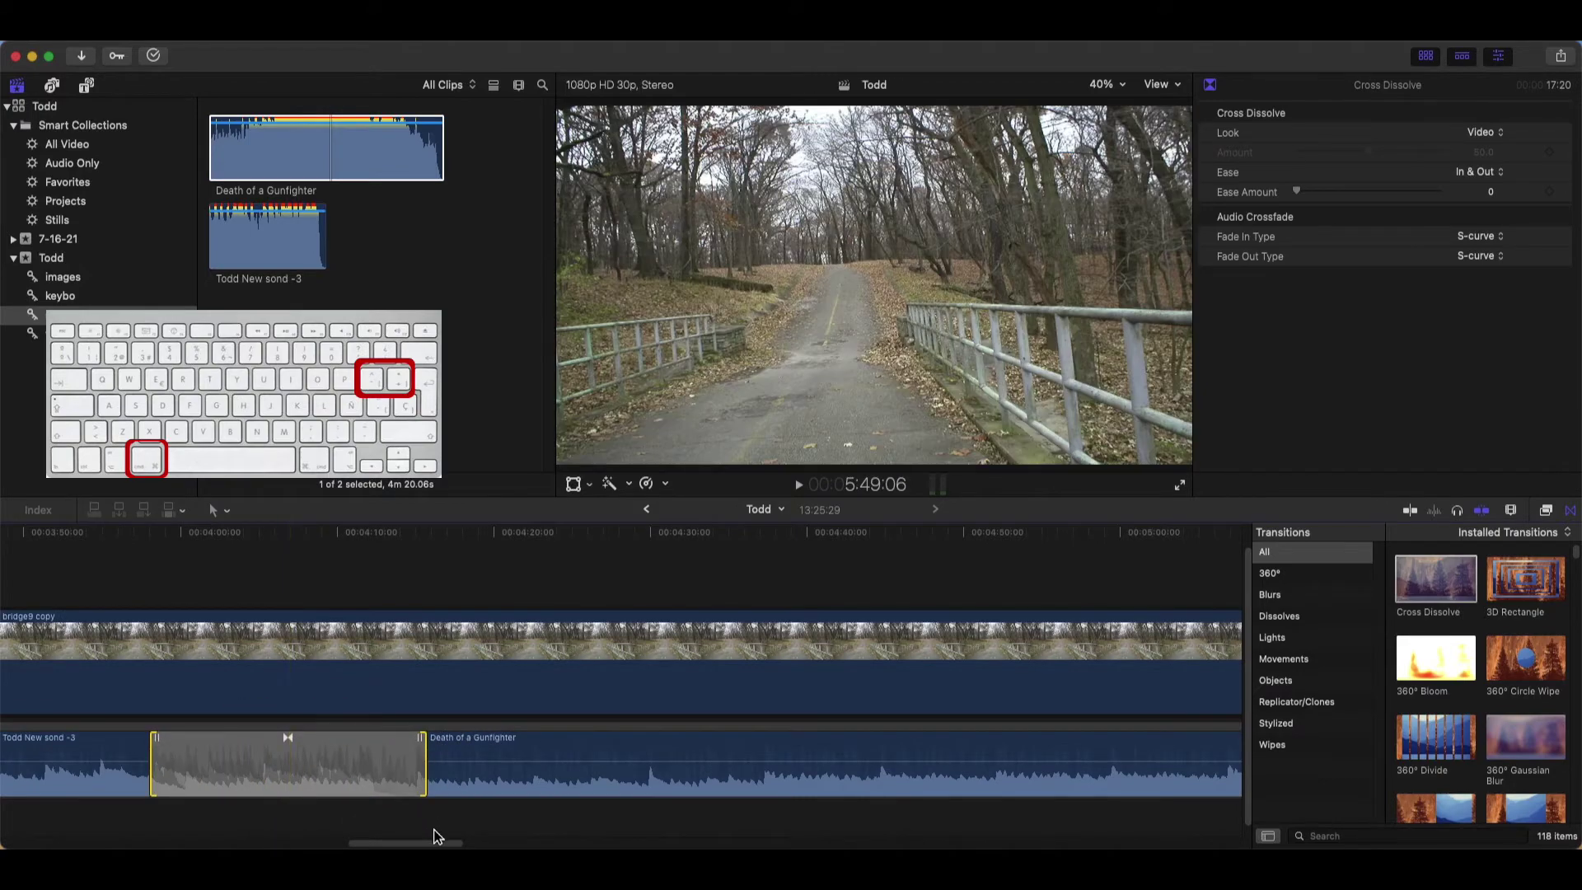
left_click_drag(433, 842, 428, 842)
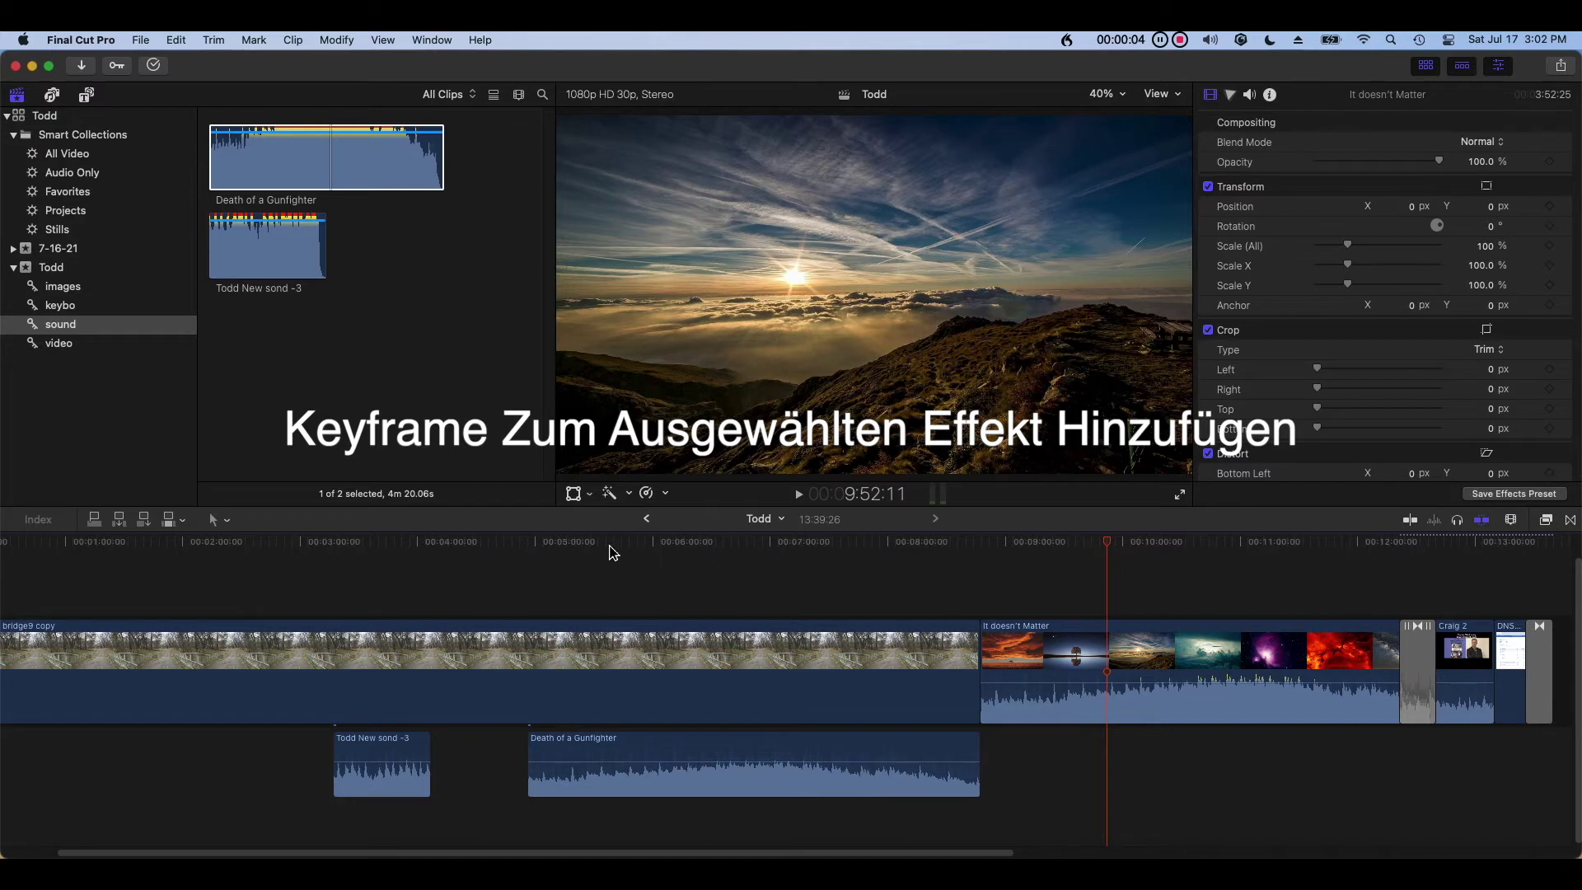
Add a volume keyframe to Death of a Gunfighter at about 5:00
left_click(609, 547)
left_click(651, 787)
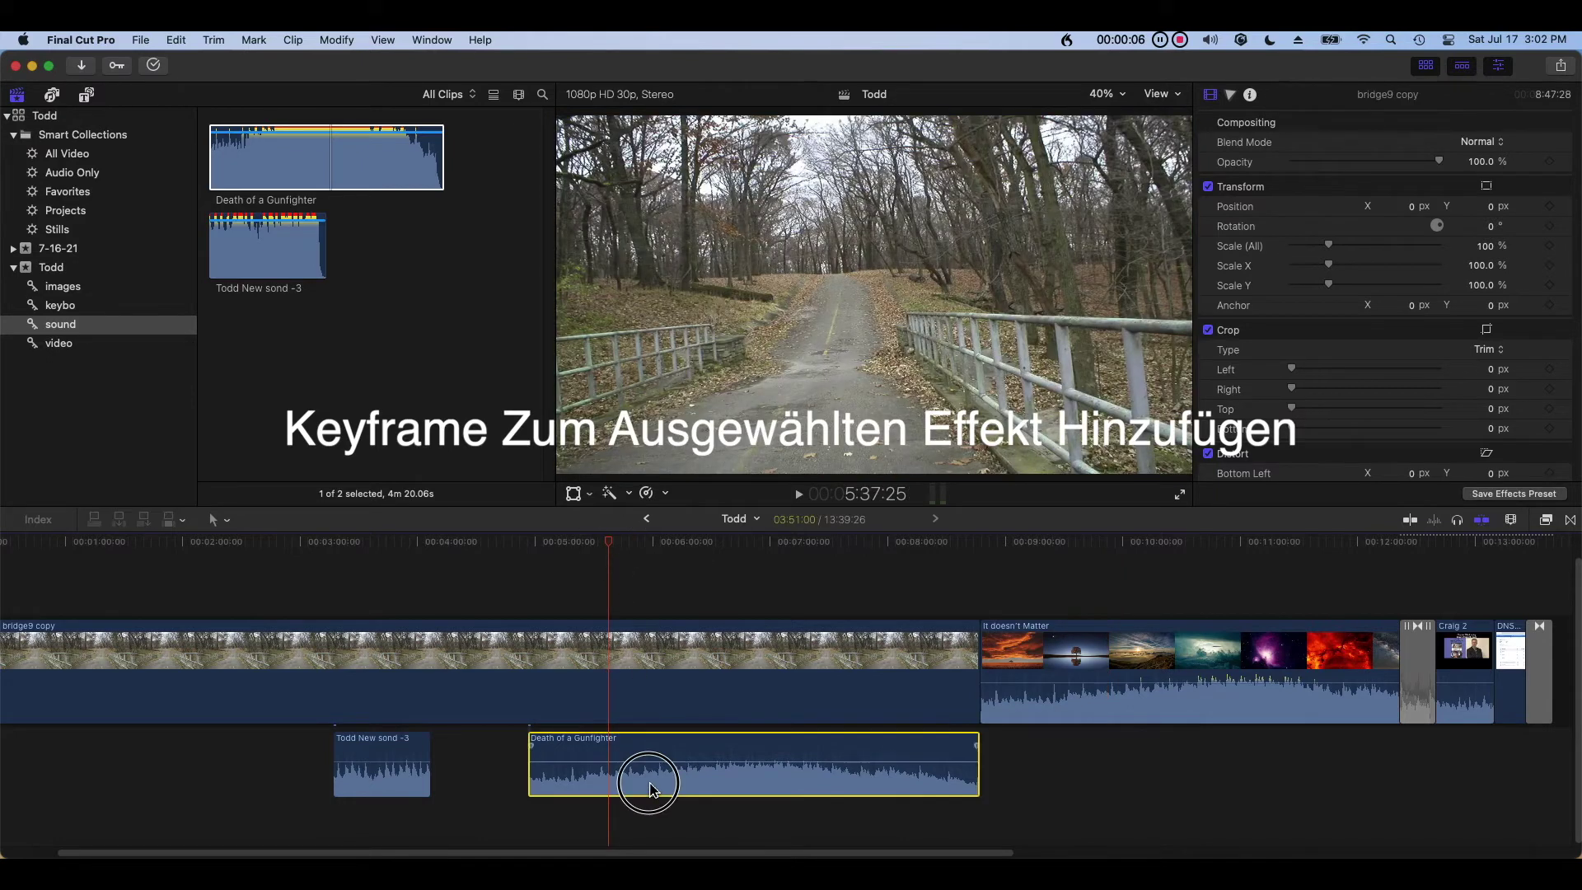
left_click(545, 563)
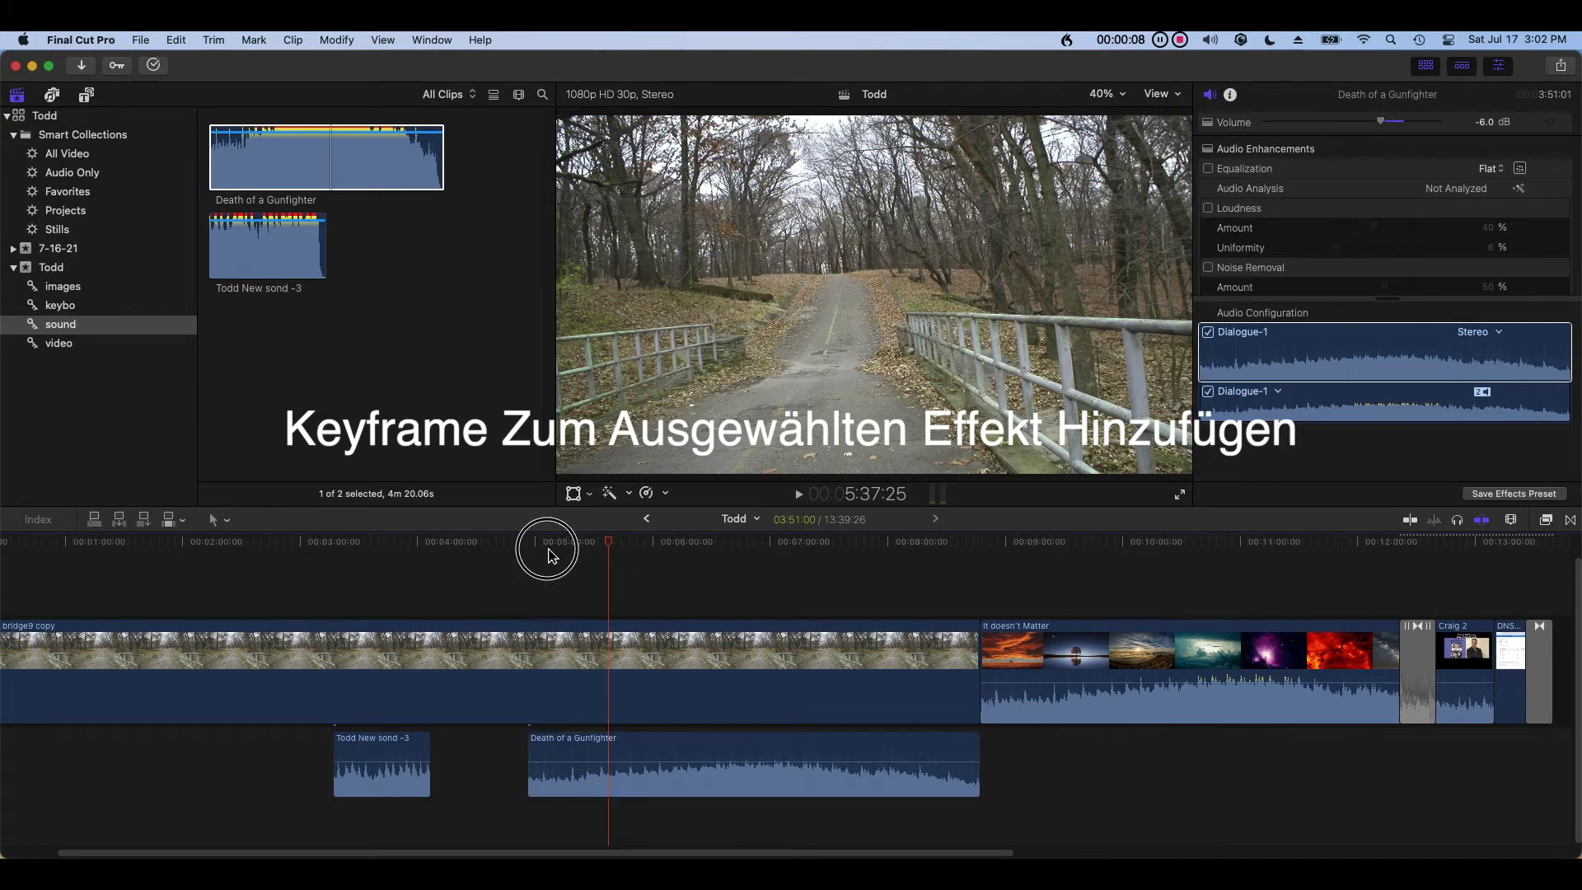
left_click(633, 749)
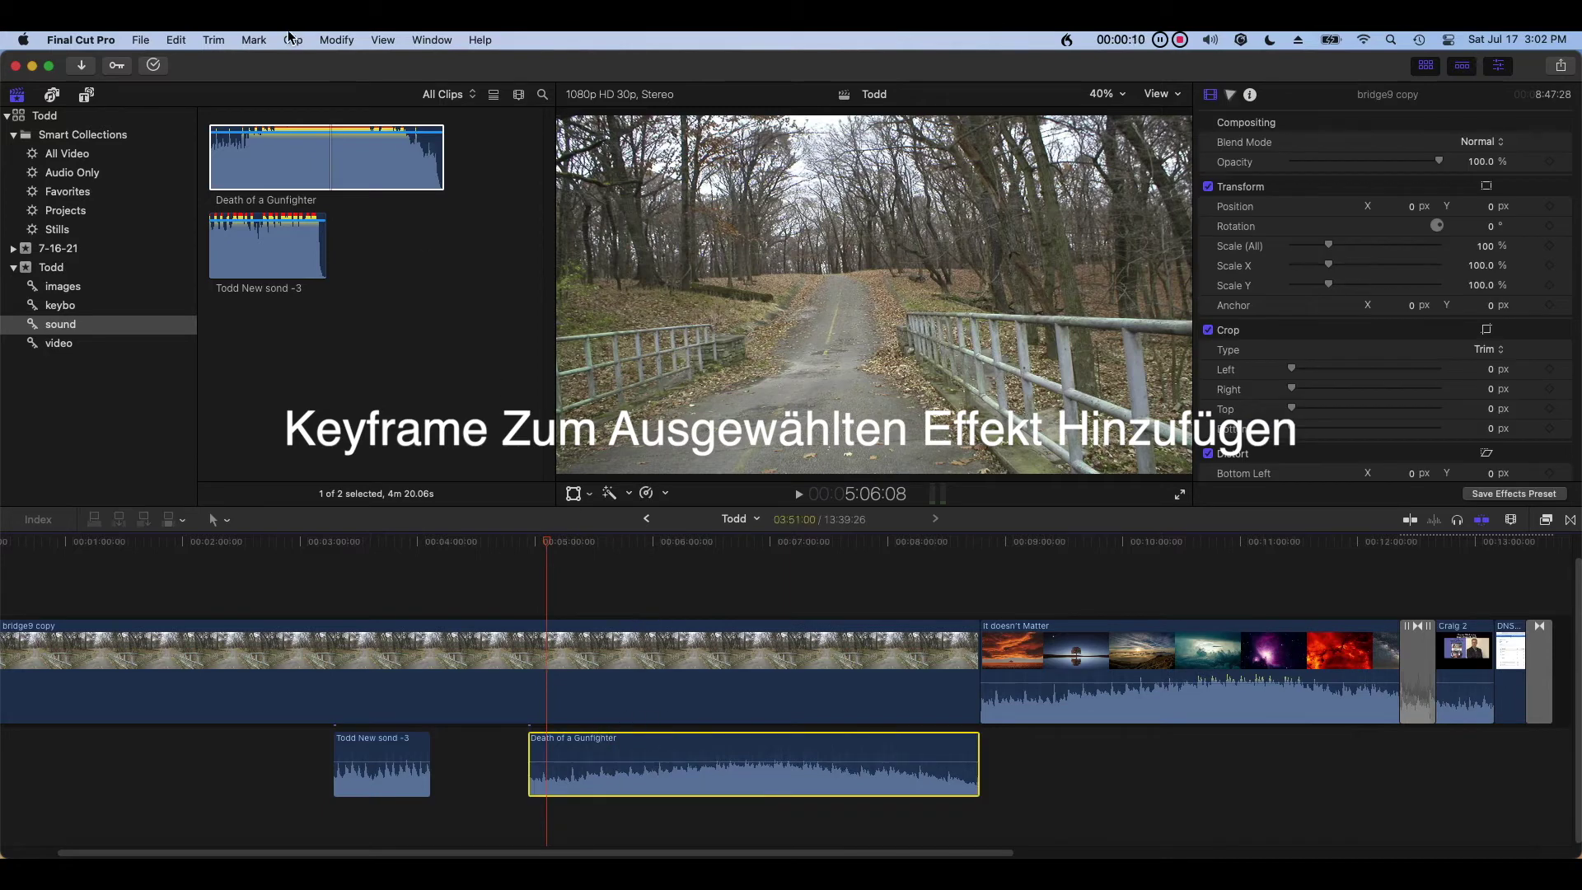
left_click(333, 41)
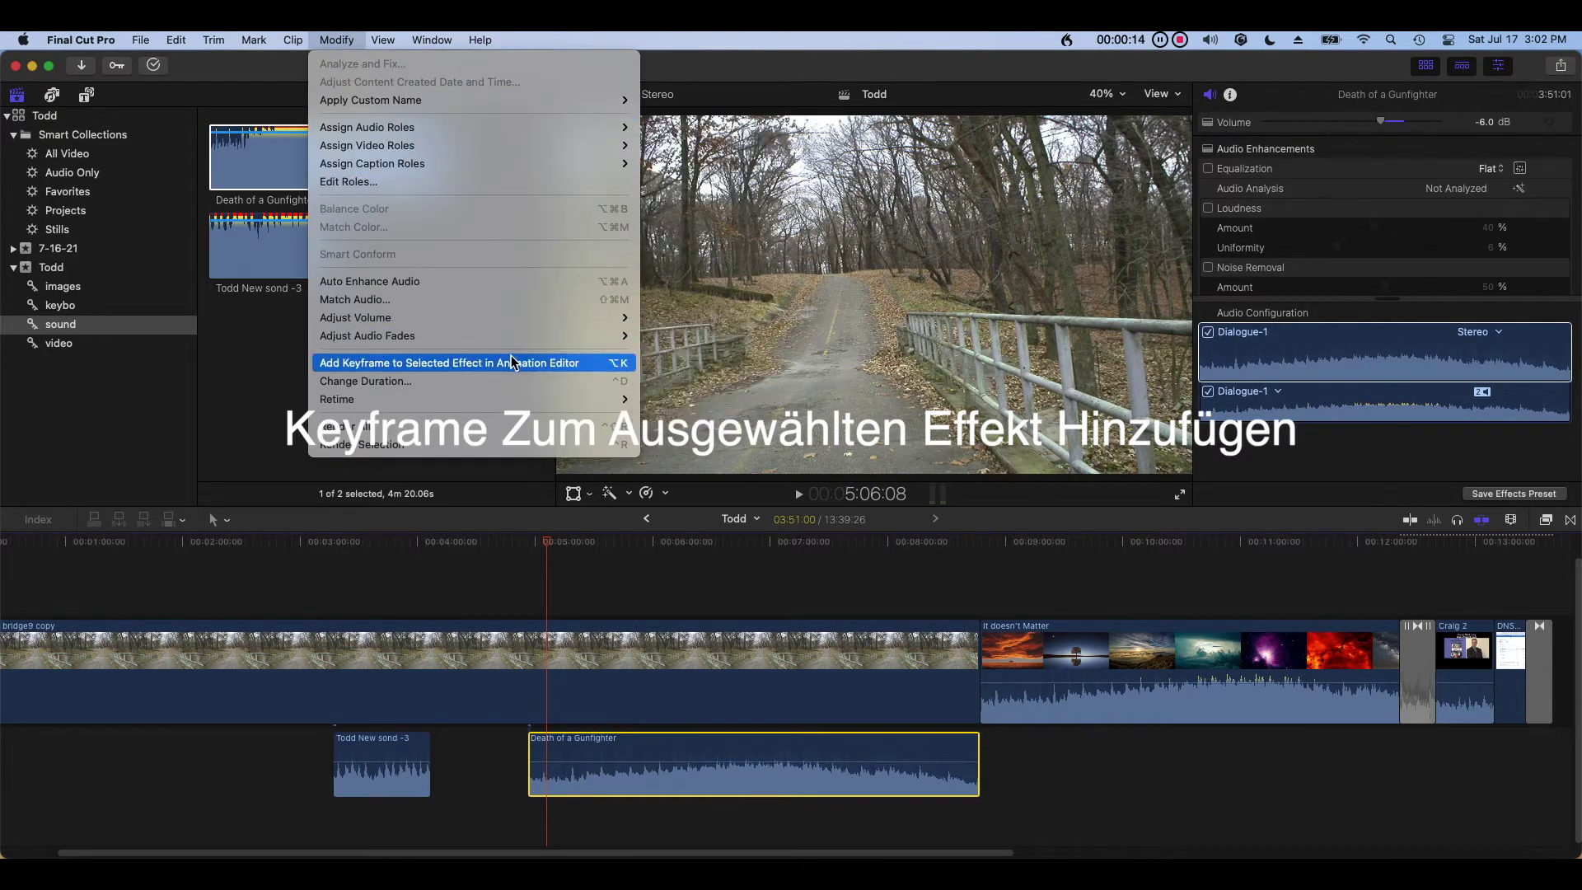
left_click(597, 372)
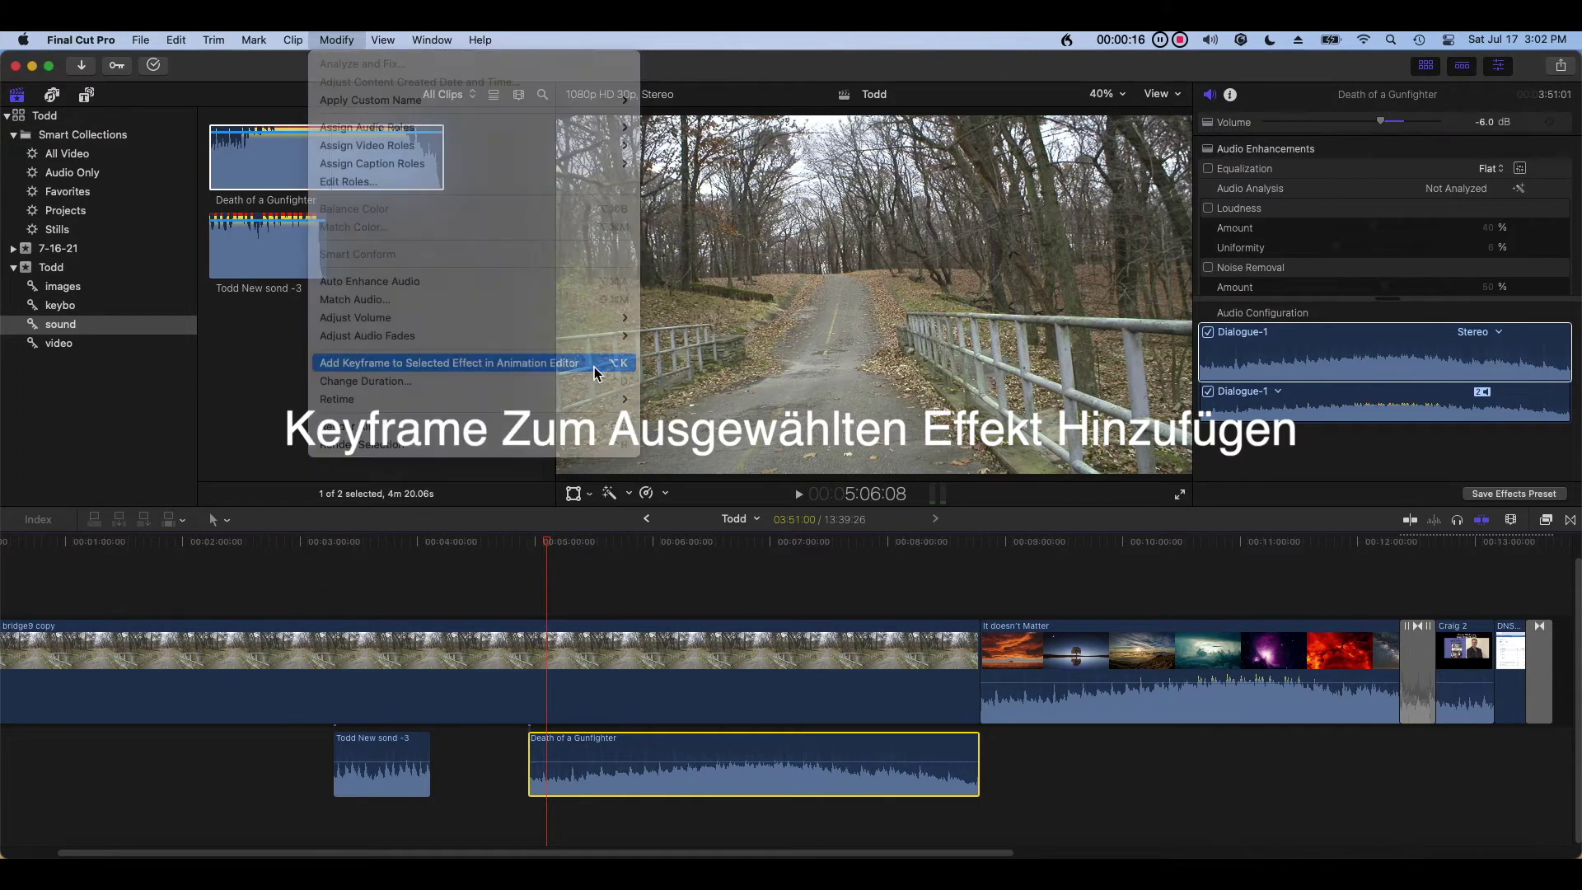
Add a second Gunfighter volume keyframe at 5:36:04
left_click(610, 559)
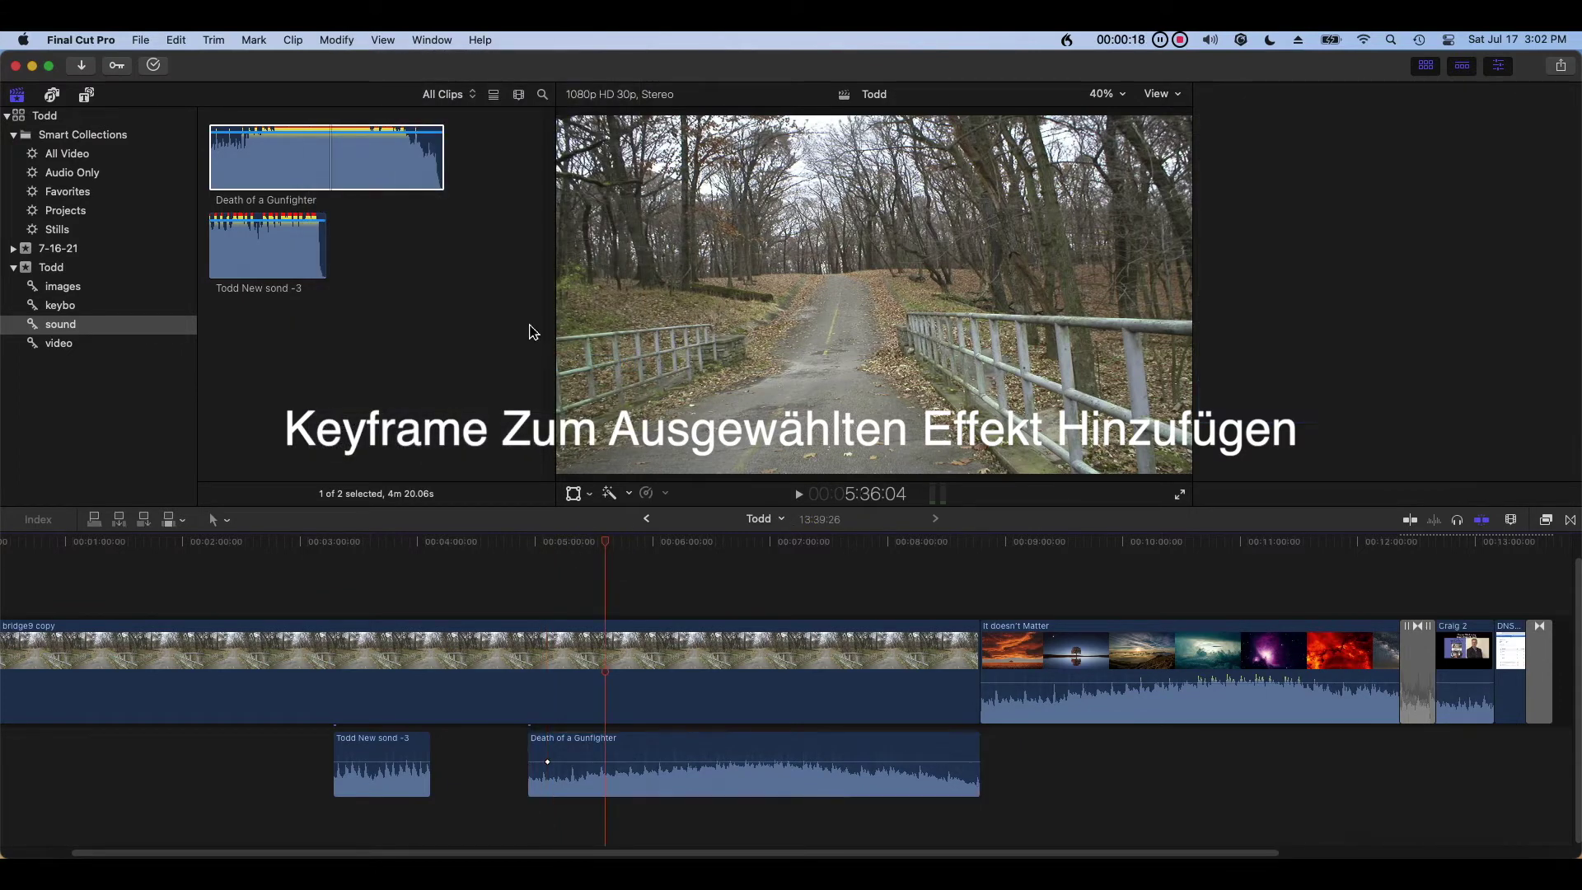
left_click(329, 41)
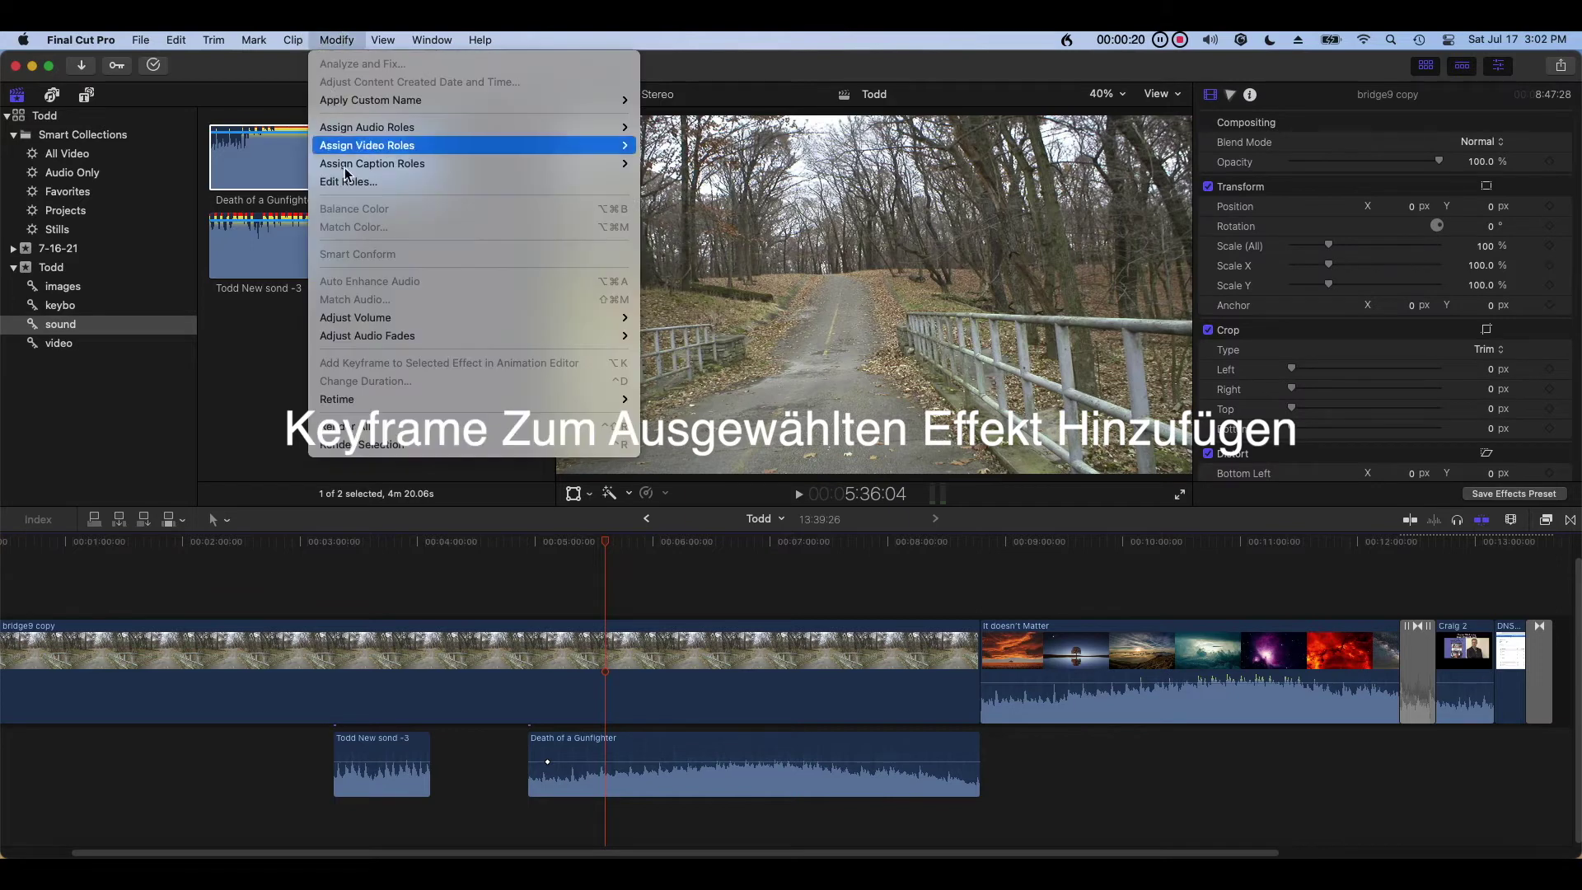
left_click(669, 762)
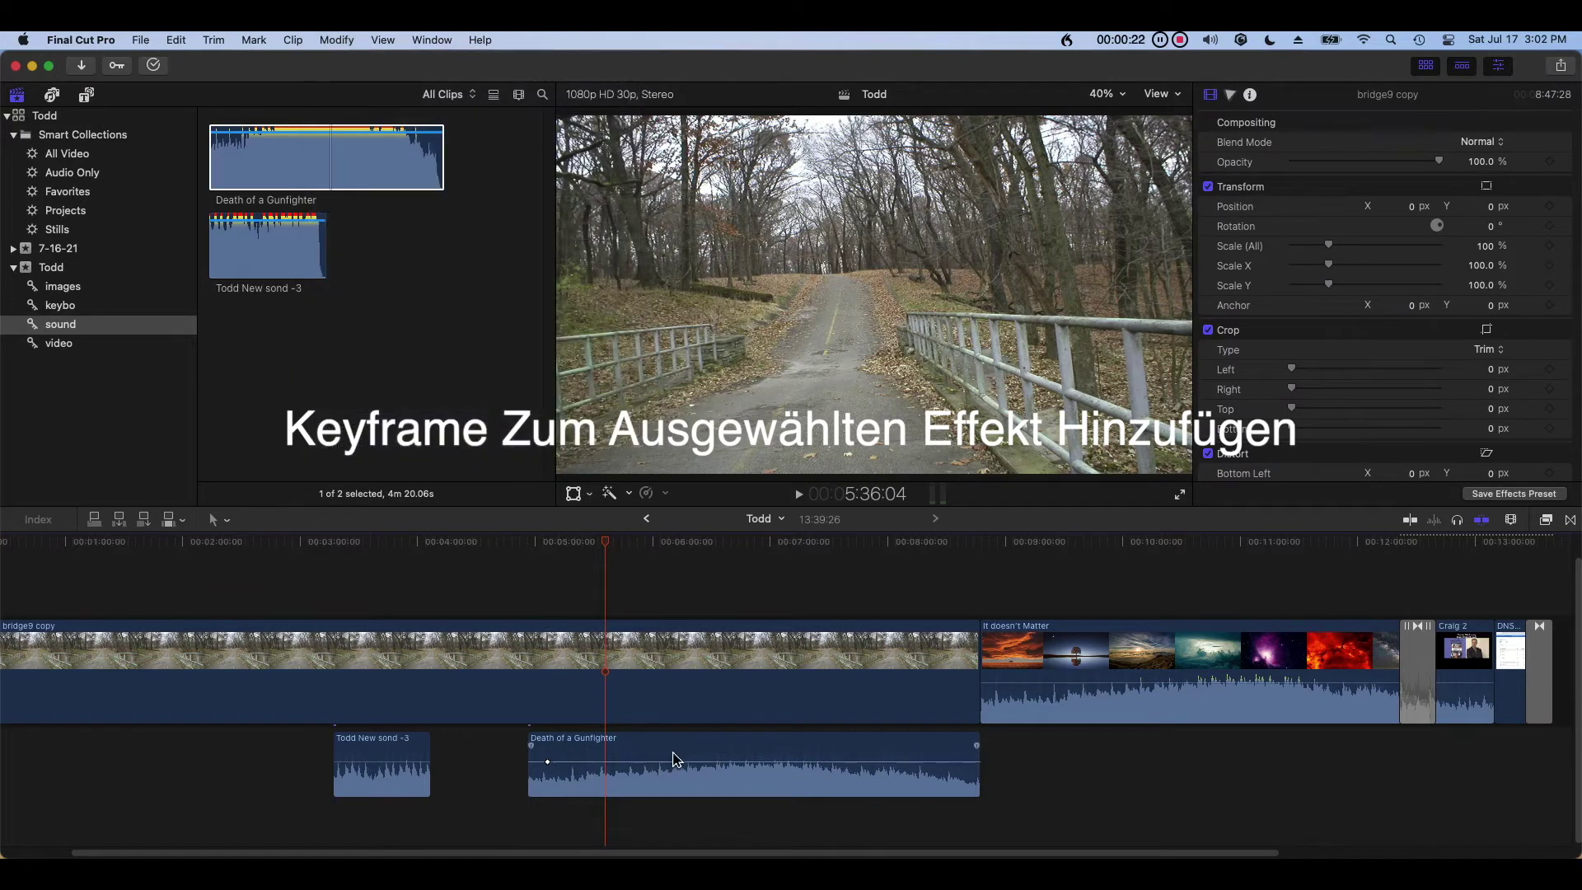
left_click(674, 754)
left_click(337, 41)
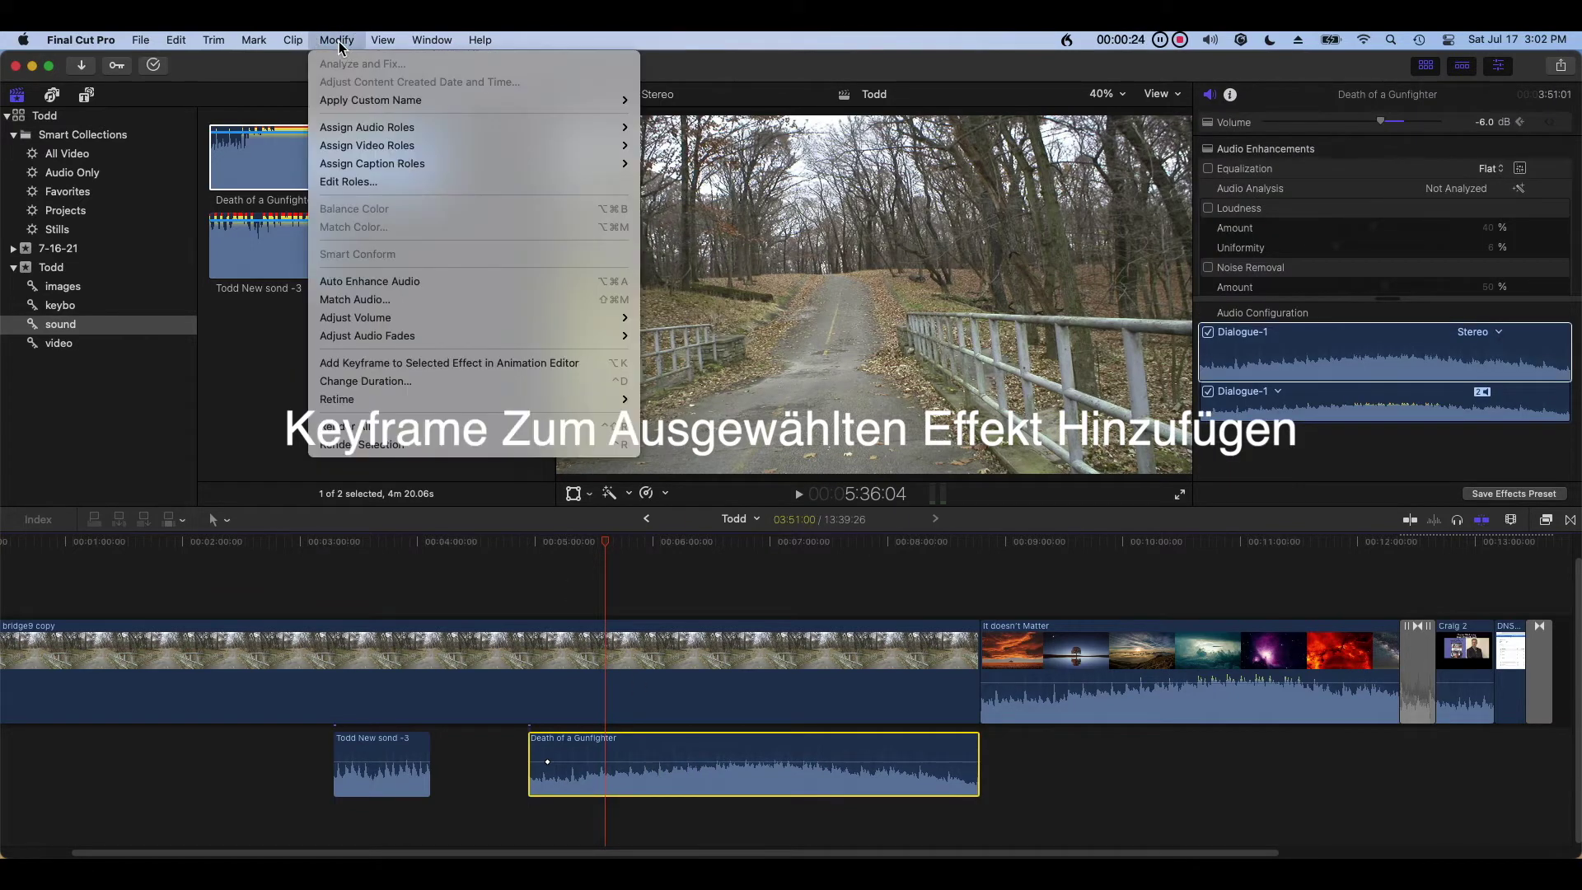
left_click(422, 362)
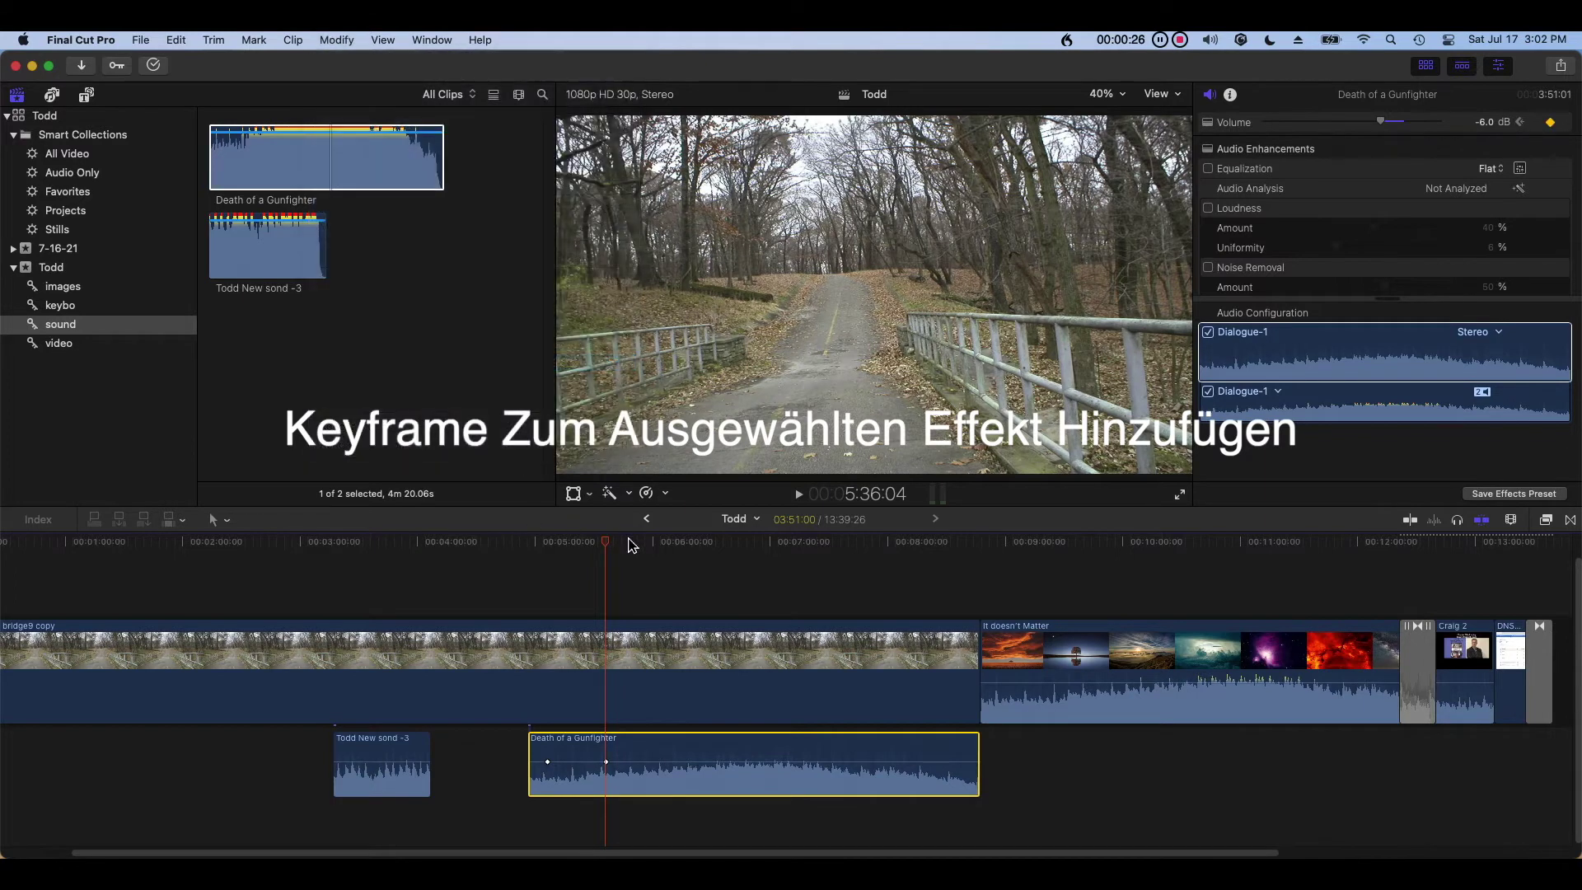
Add a third Gunfighter volume keyframe at 6:49:10
left_click(751, 562)
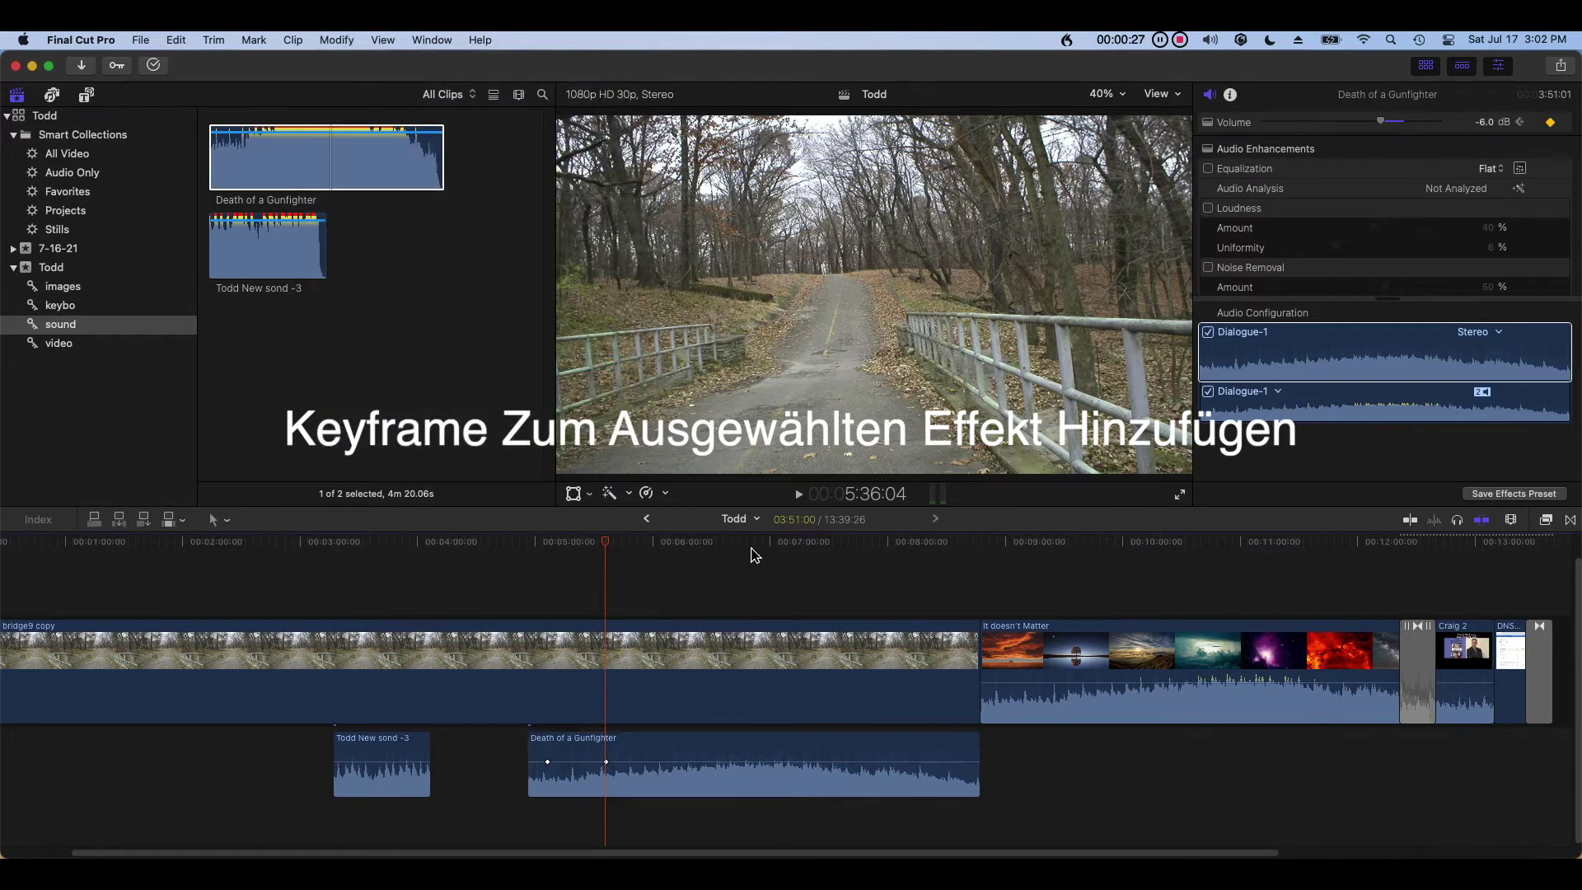
left_click(722, 753)
left_click(337, 39)
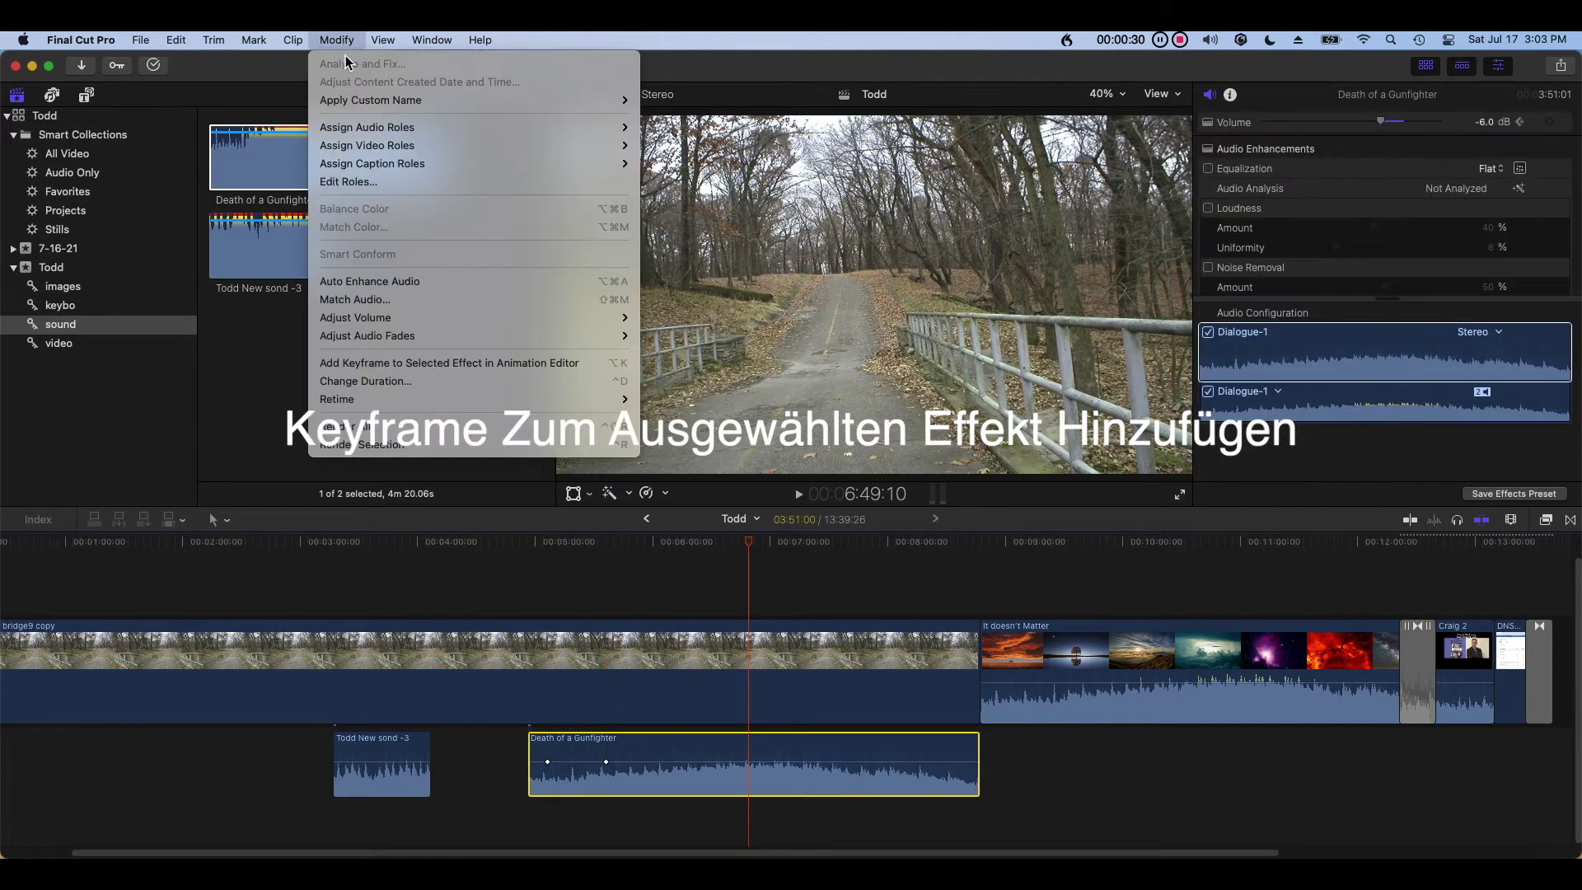
left_click(422, 362)
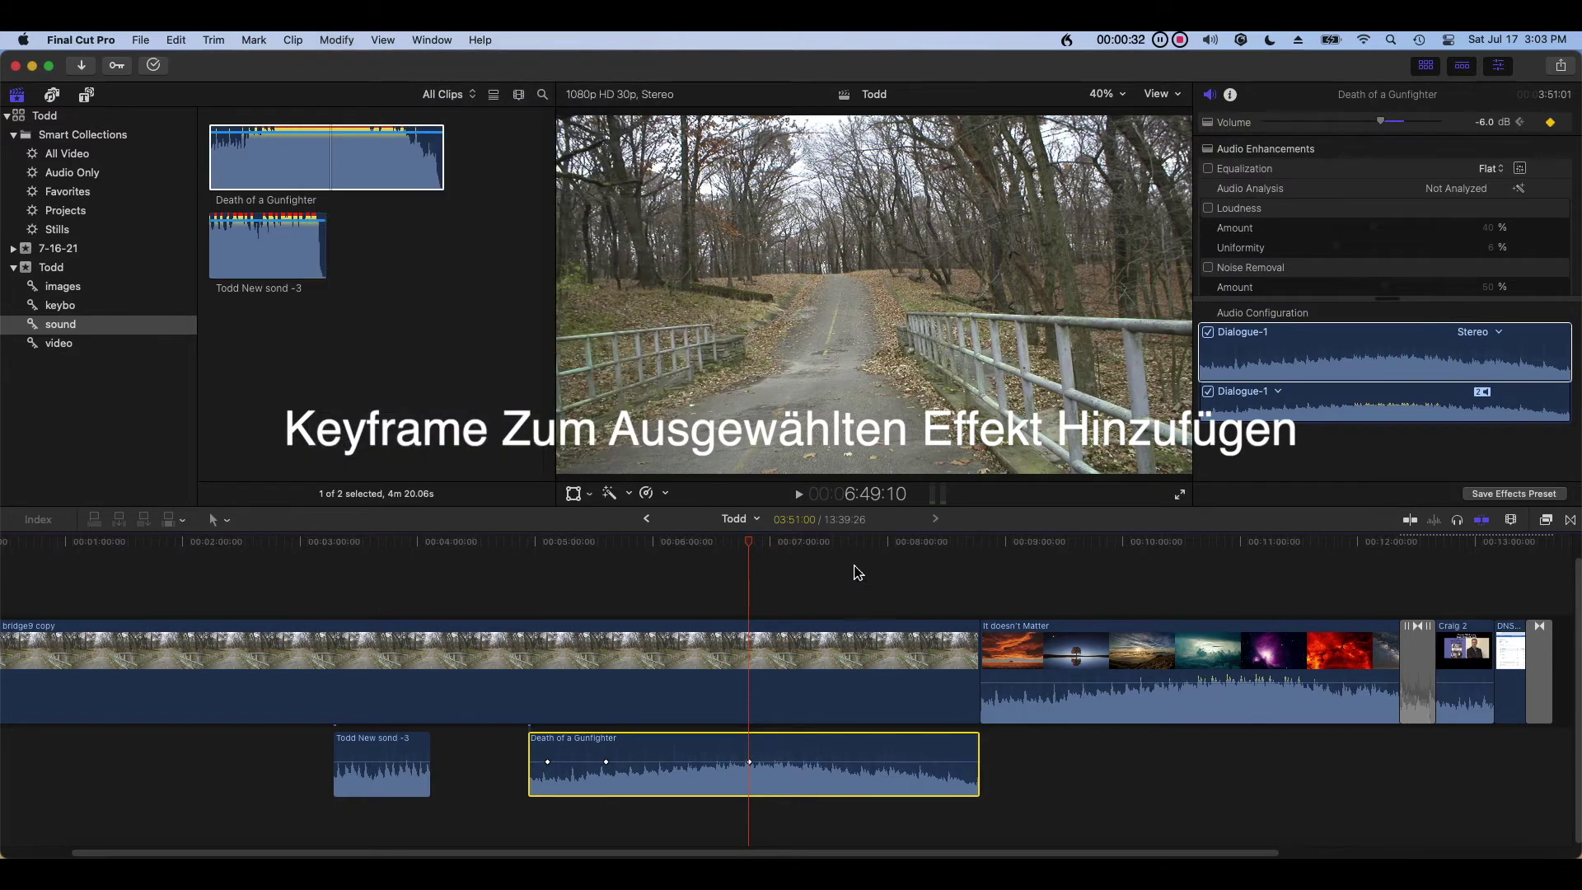
Add a fourth volume keyframe to Death of a Gunfighter, leaving its level at -6.0 dB
left_click(866, 555)
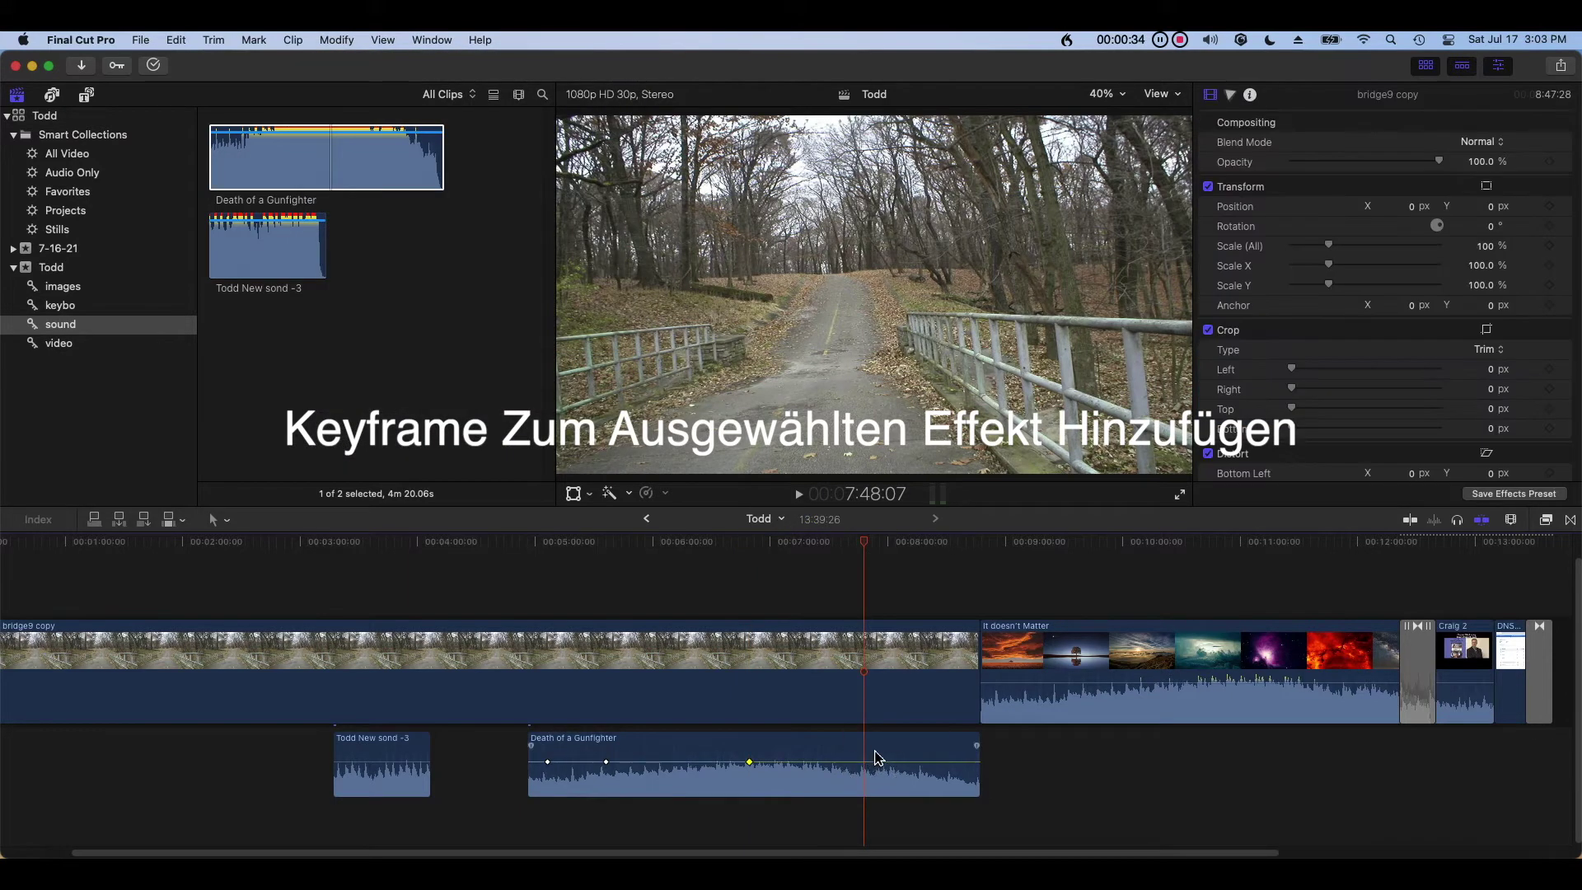
left_click(795, 750)
left_click(337, 39)
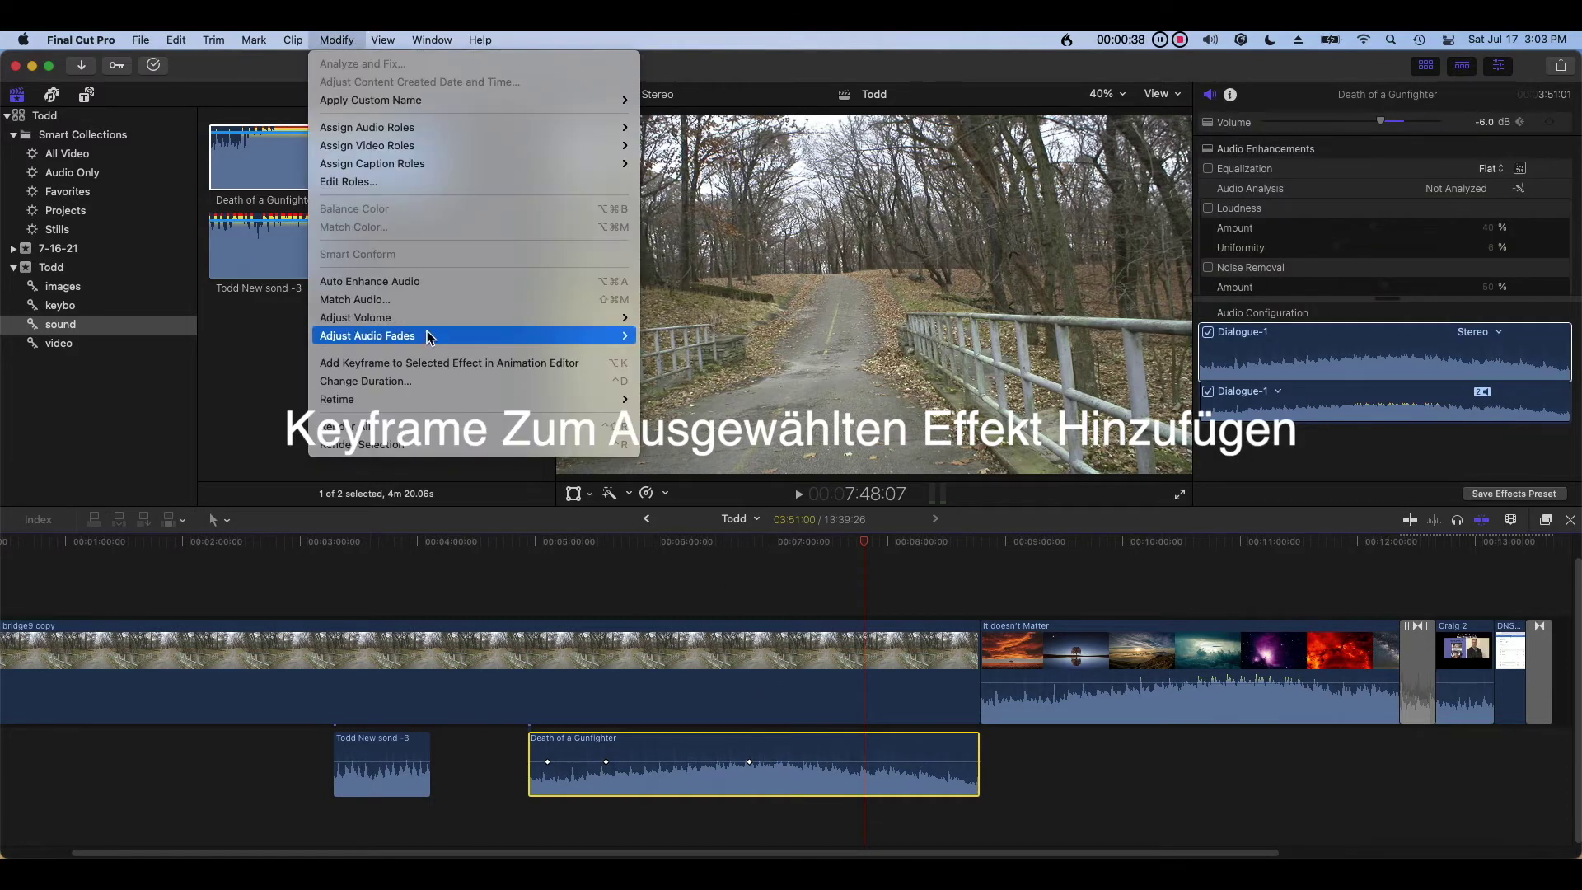
left_click(438, 363)
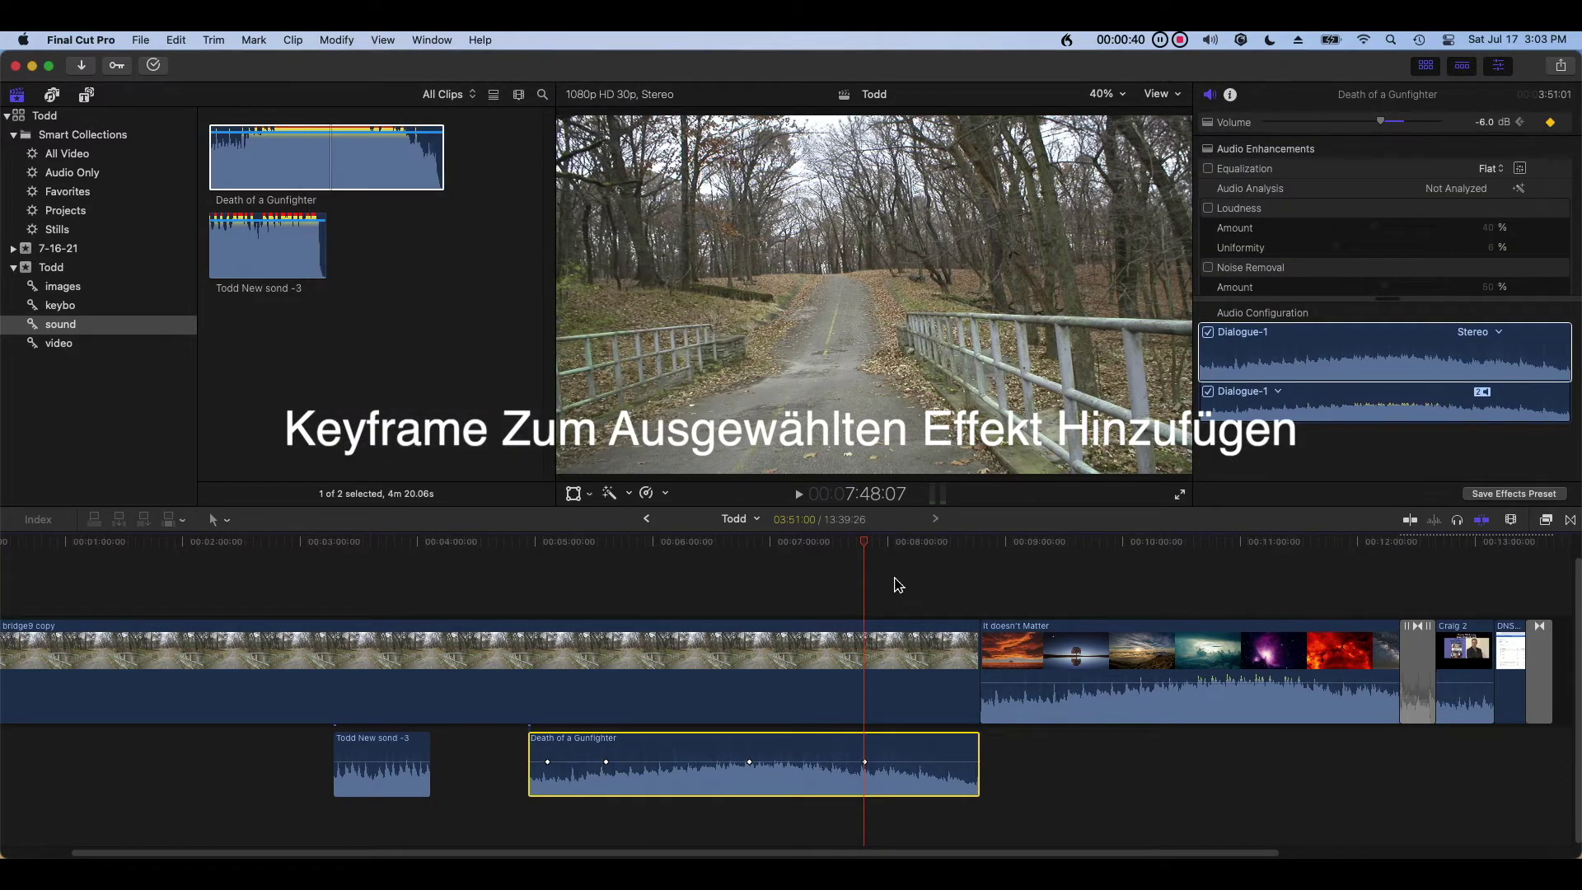
left_click(895, 581)
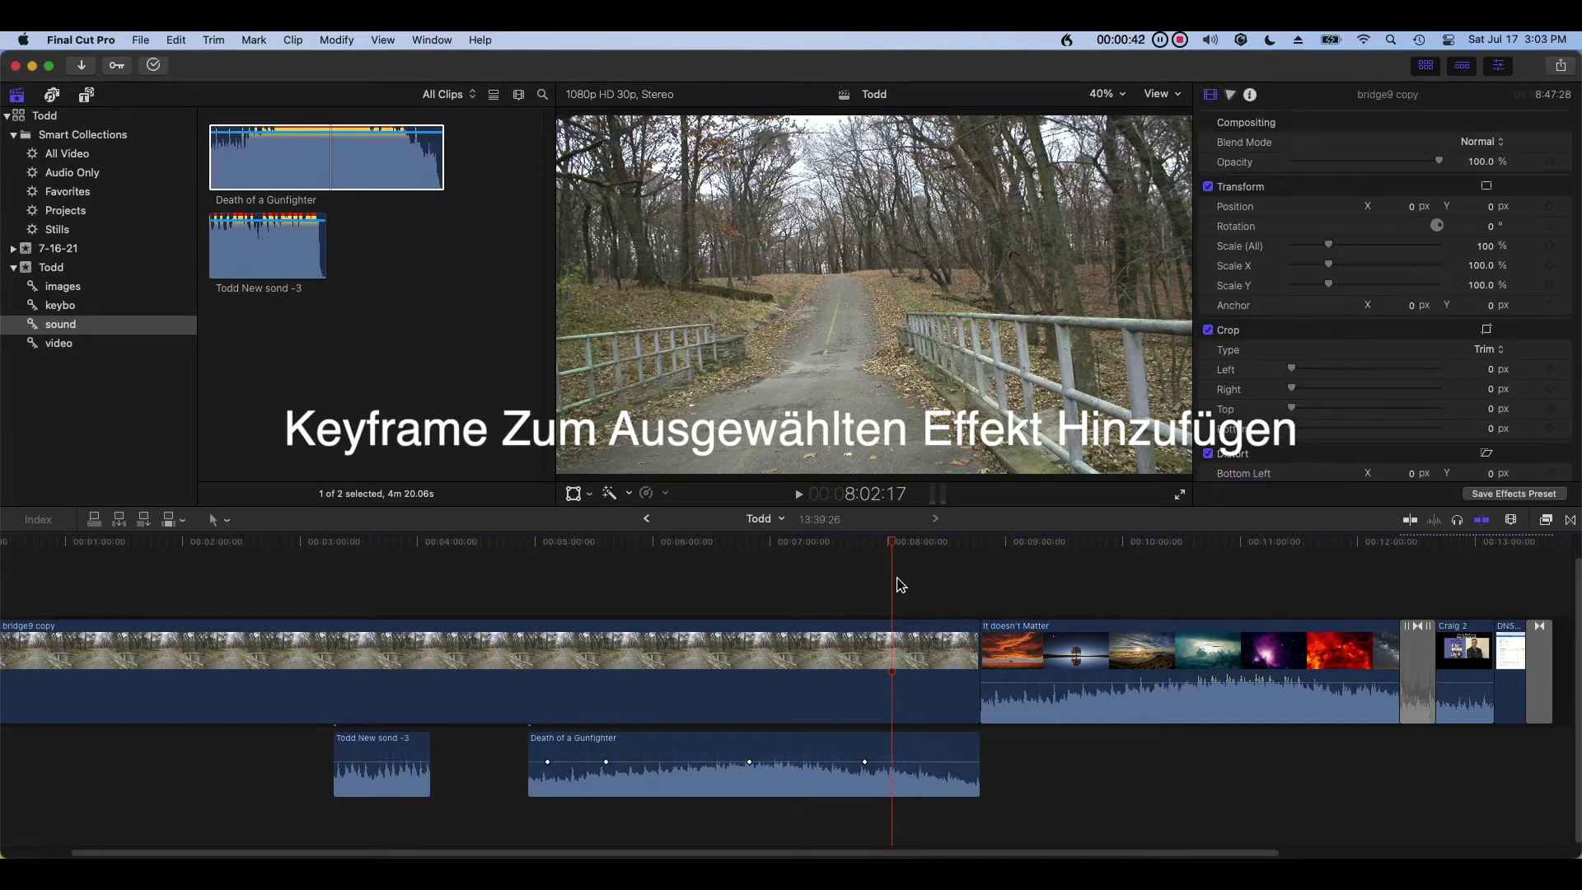
left_click(1084, 763)
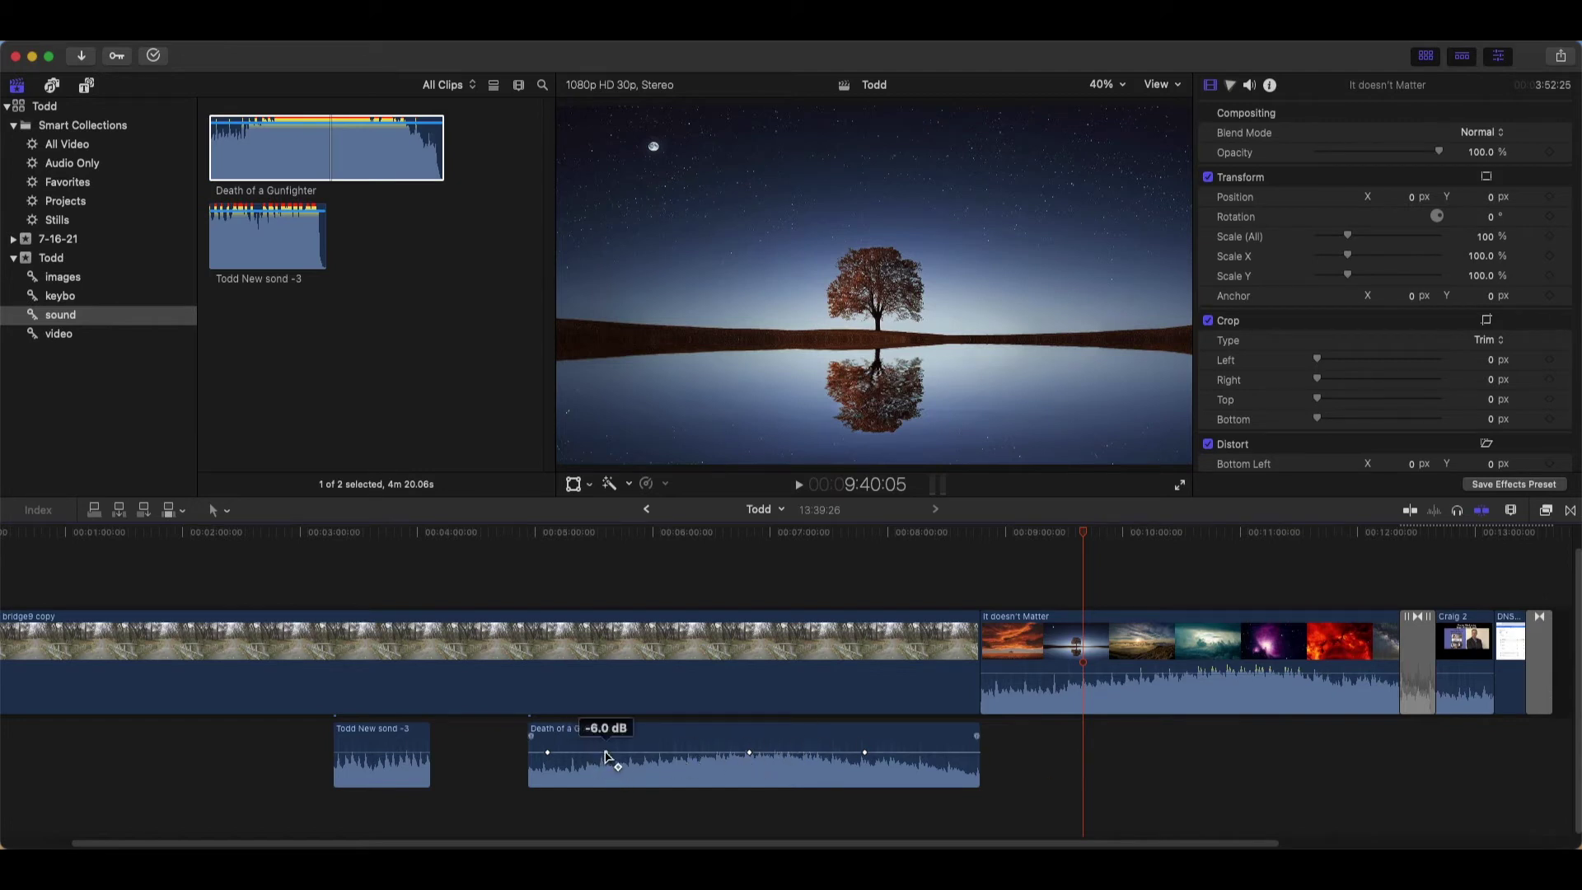
Slide the Gunfighter volume keyframes later and pull the middle one down to silence
left_click_drag(606, 756, 681, 780)
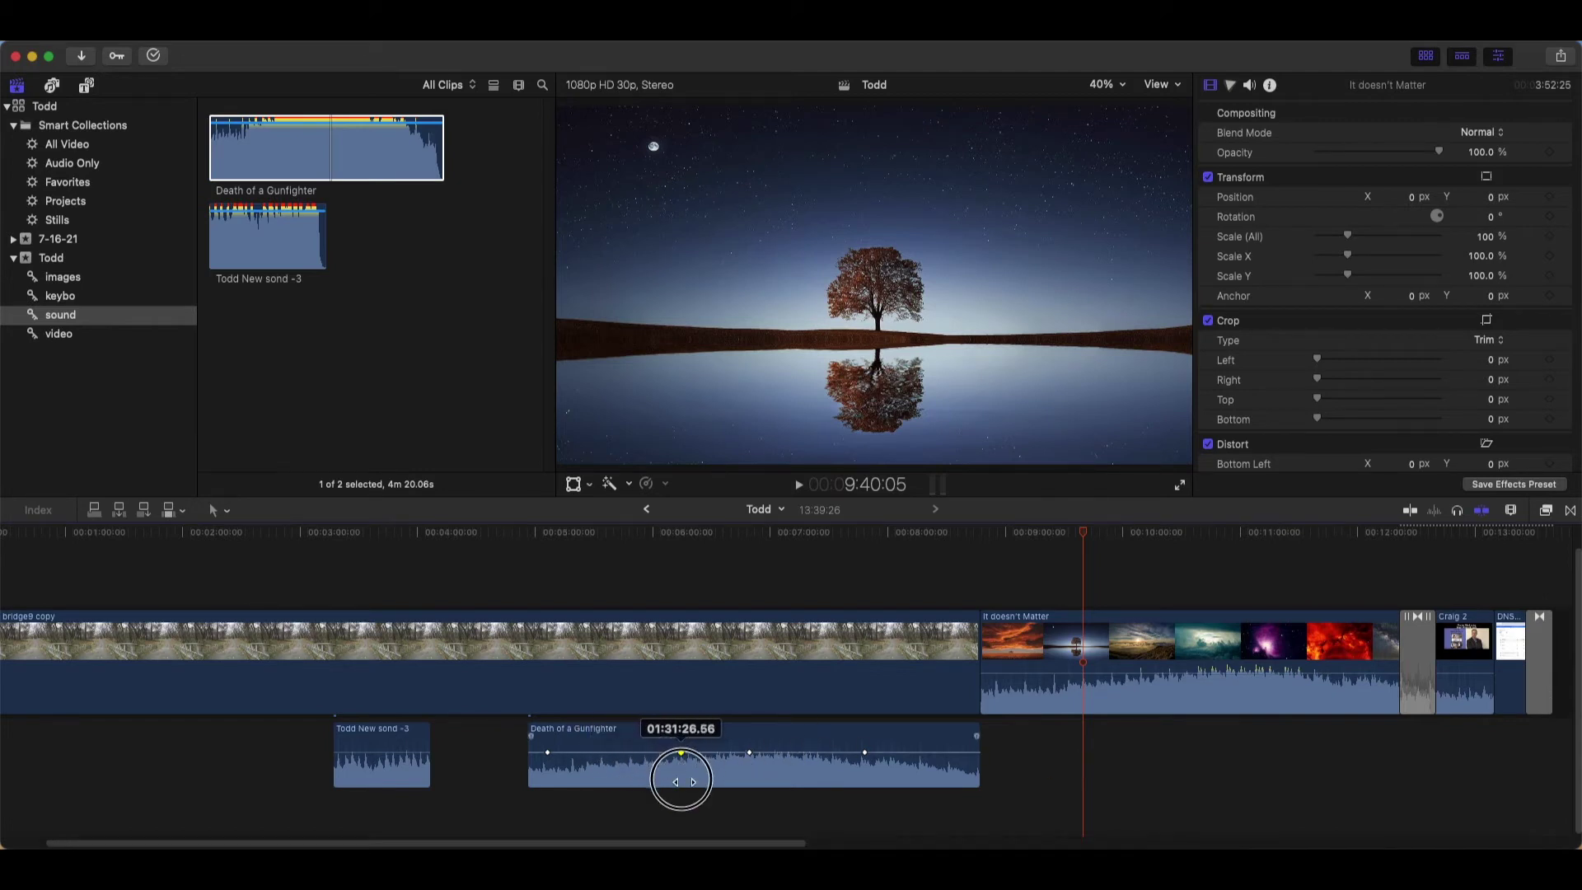
mouse_move(680, 753)
left_mouse_down()
mouse_move(685, 785)
mouse_move(714, 752)
mouse_move(701, 749)
left_mouse_up()
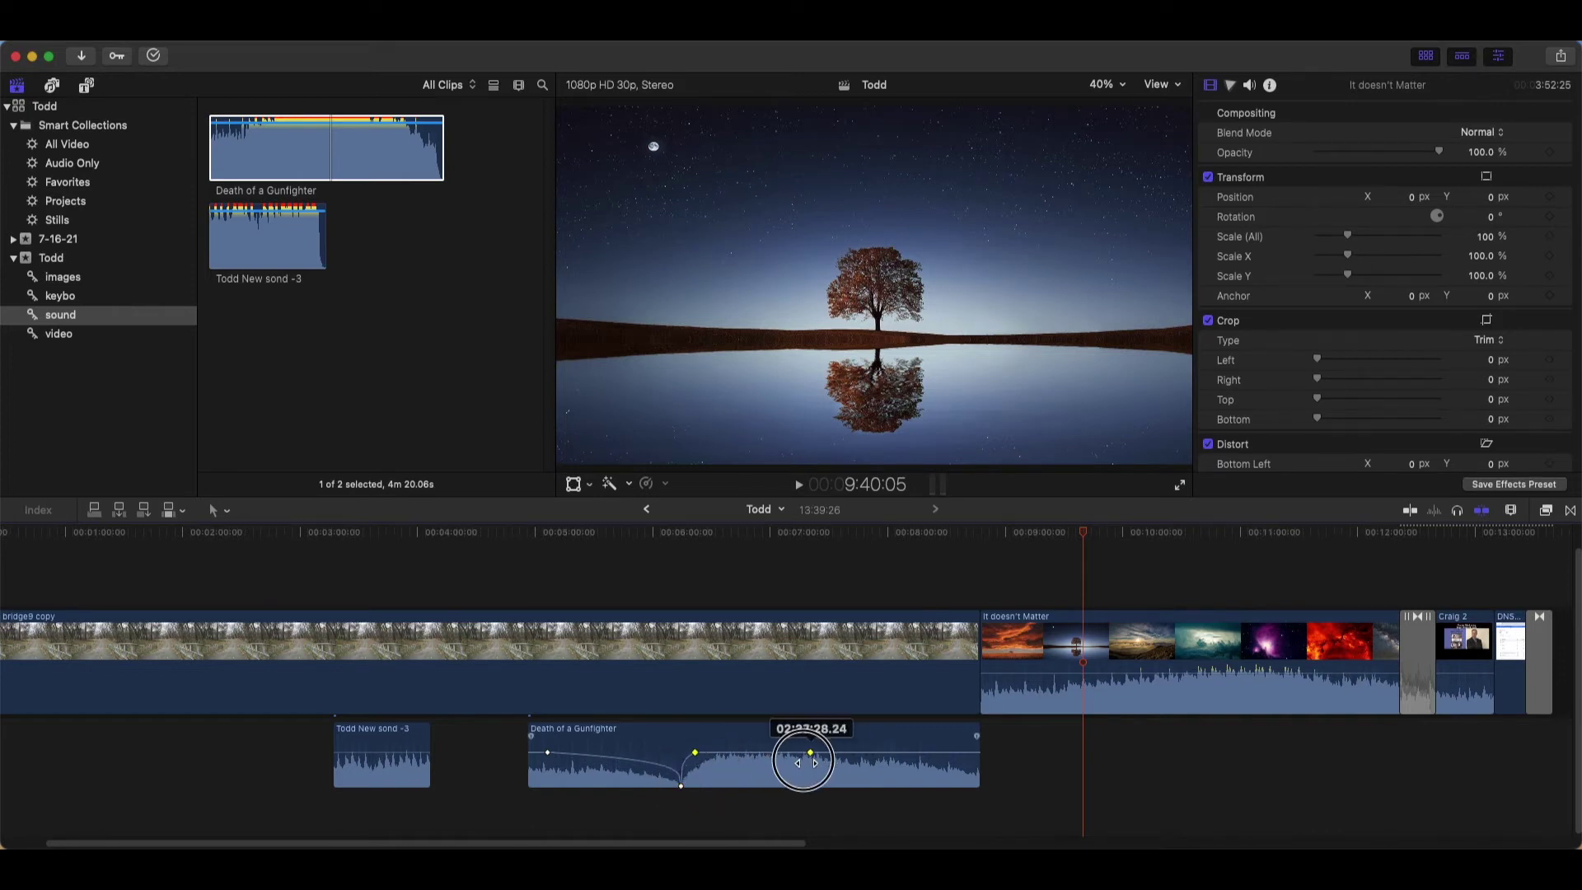
mouse_move(803, 760)
left_mouse_down()
mouse_move(826, 758)
mouse_move(688, 786)
left_mouse_up()
left_click(775, 777)
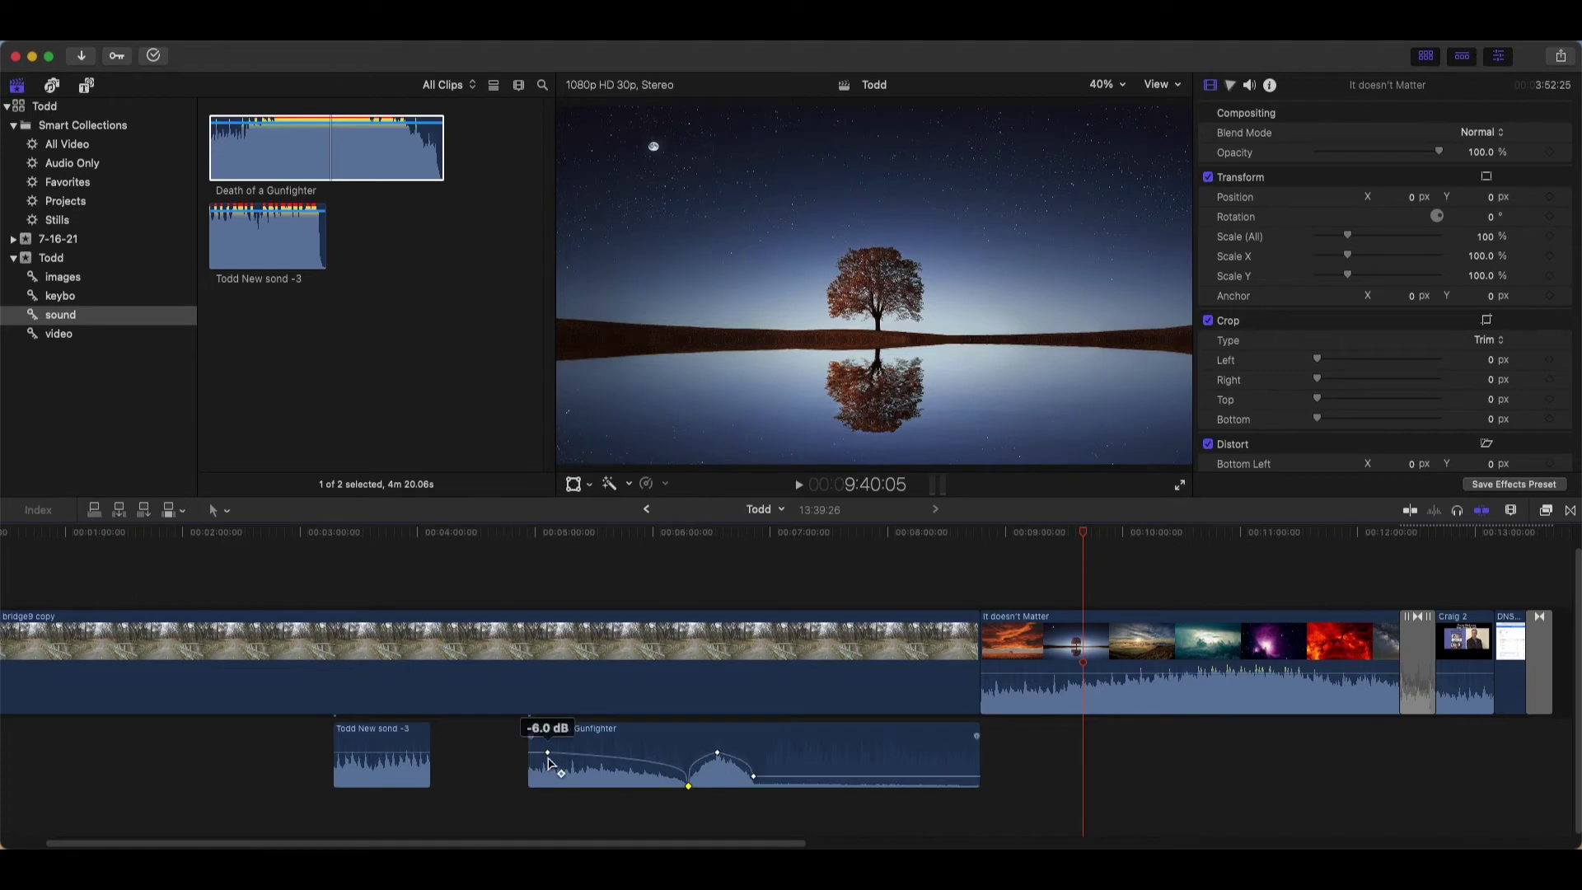
left_click_drag(547, 752, 651, 752)
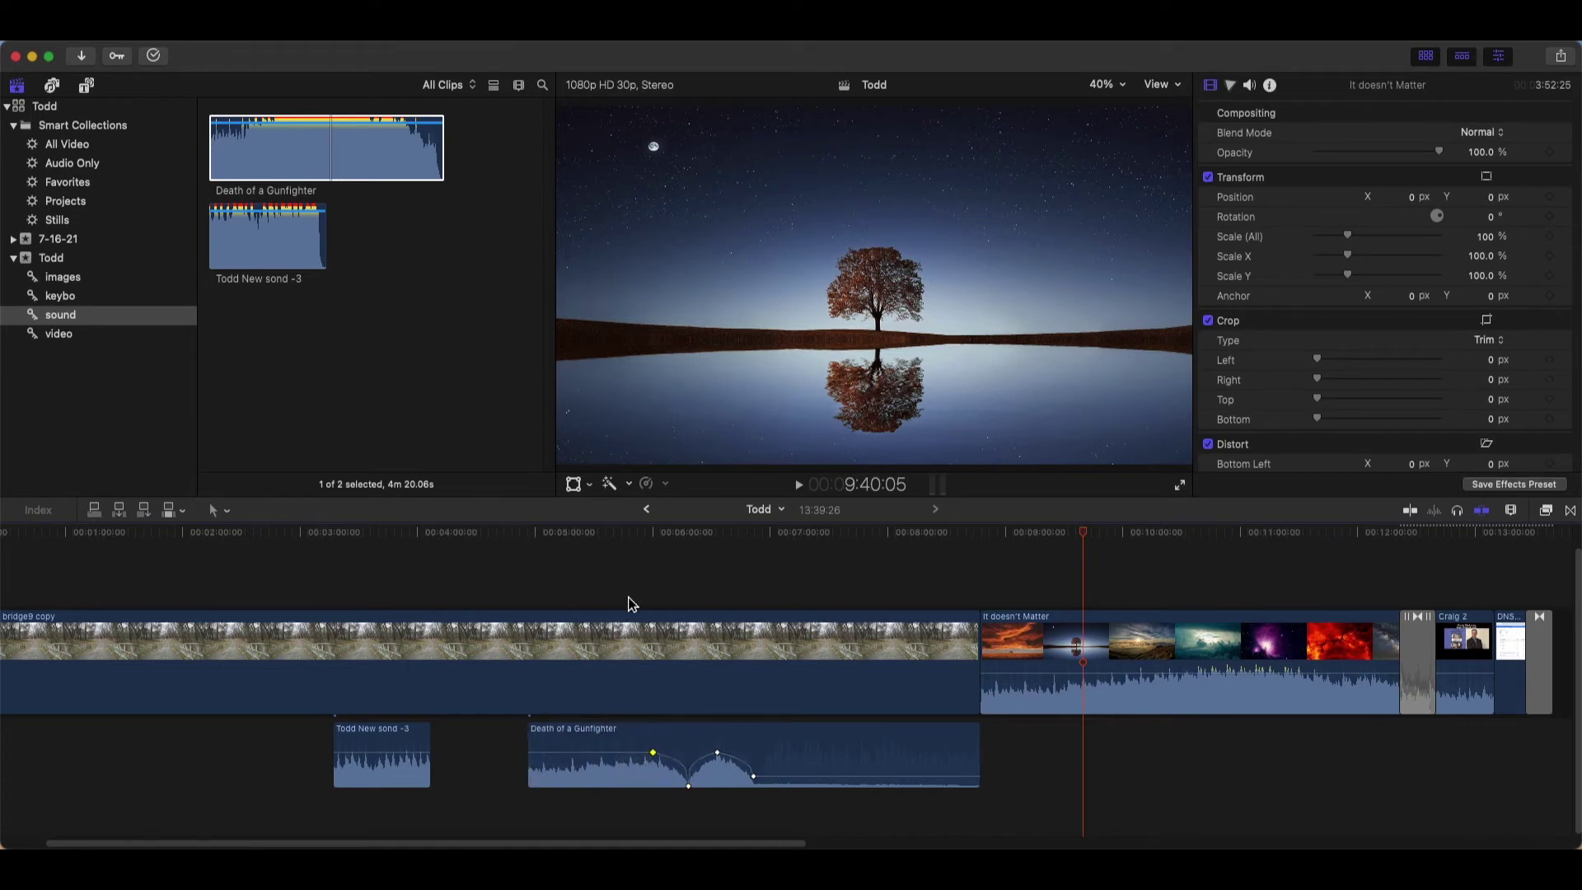
left_click(629, 537)
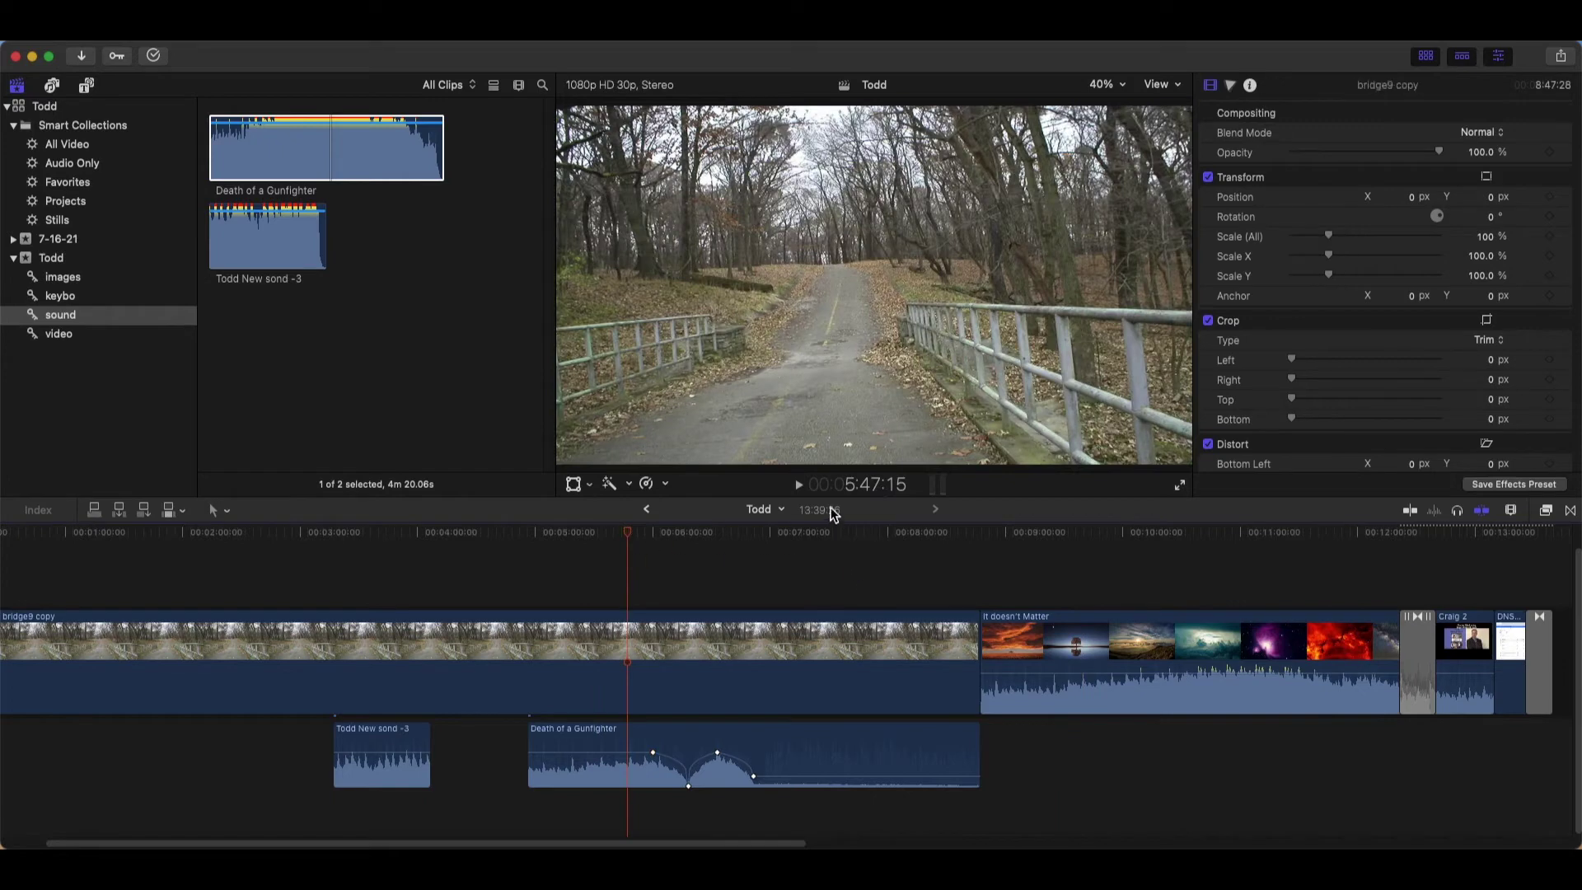
left_click(799, 486)
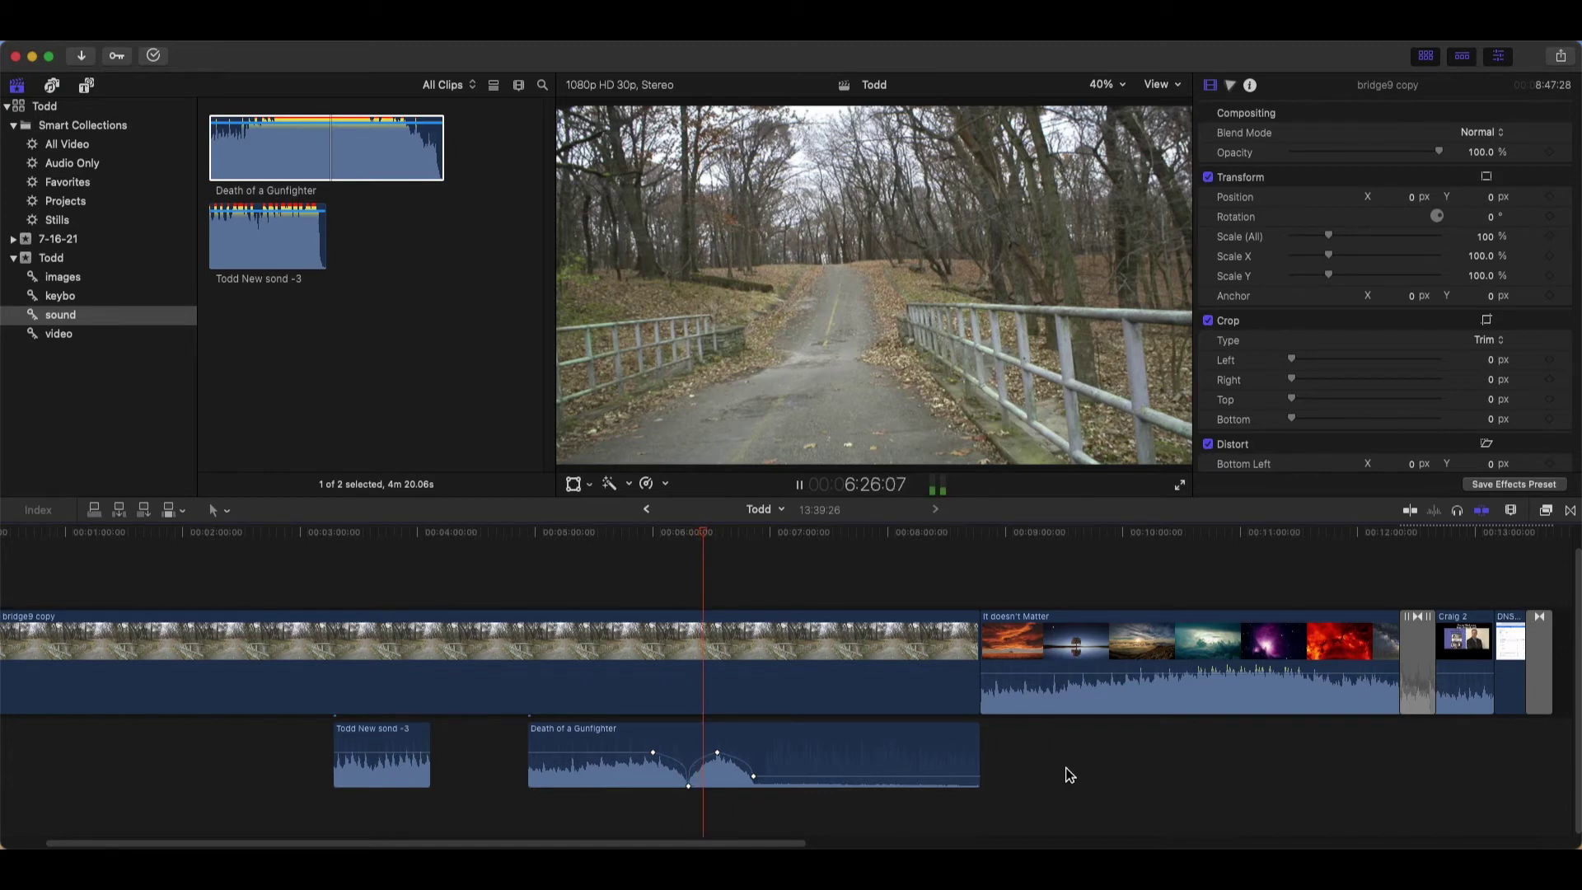
Stop playback and slide the lower dip keyframes earlier so silence falls around 6:20
left_click(801, 488)
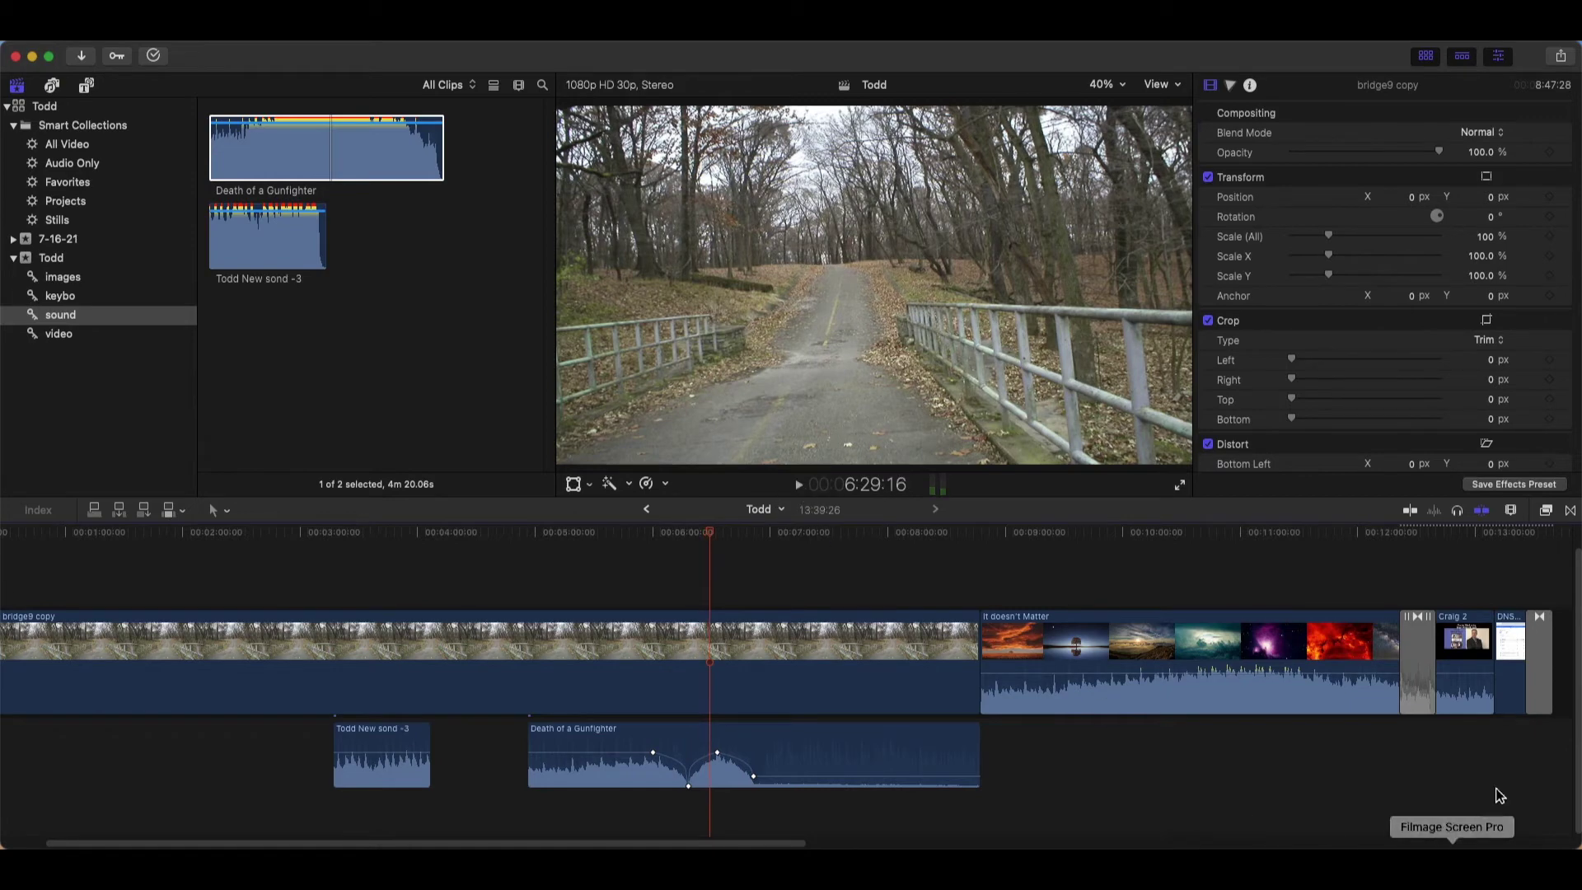
left_click_drag(717, 752, 674, 752)
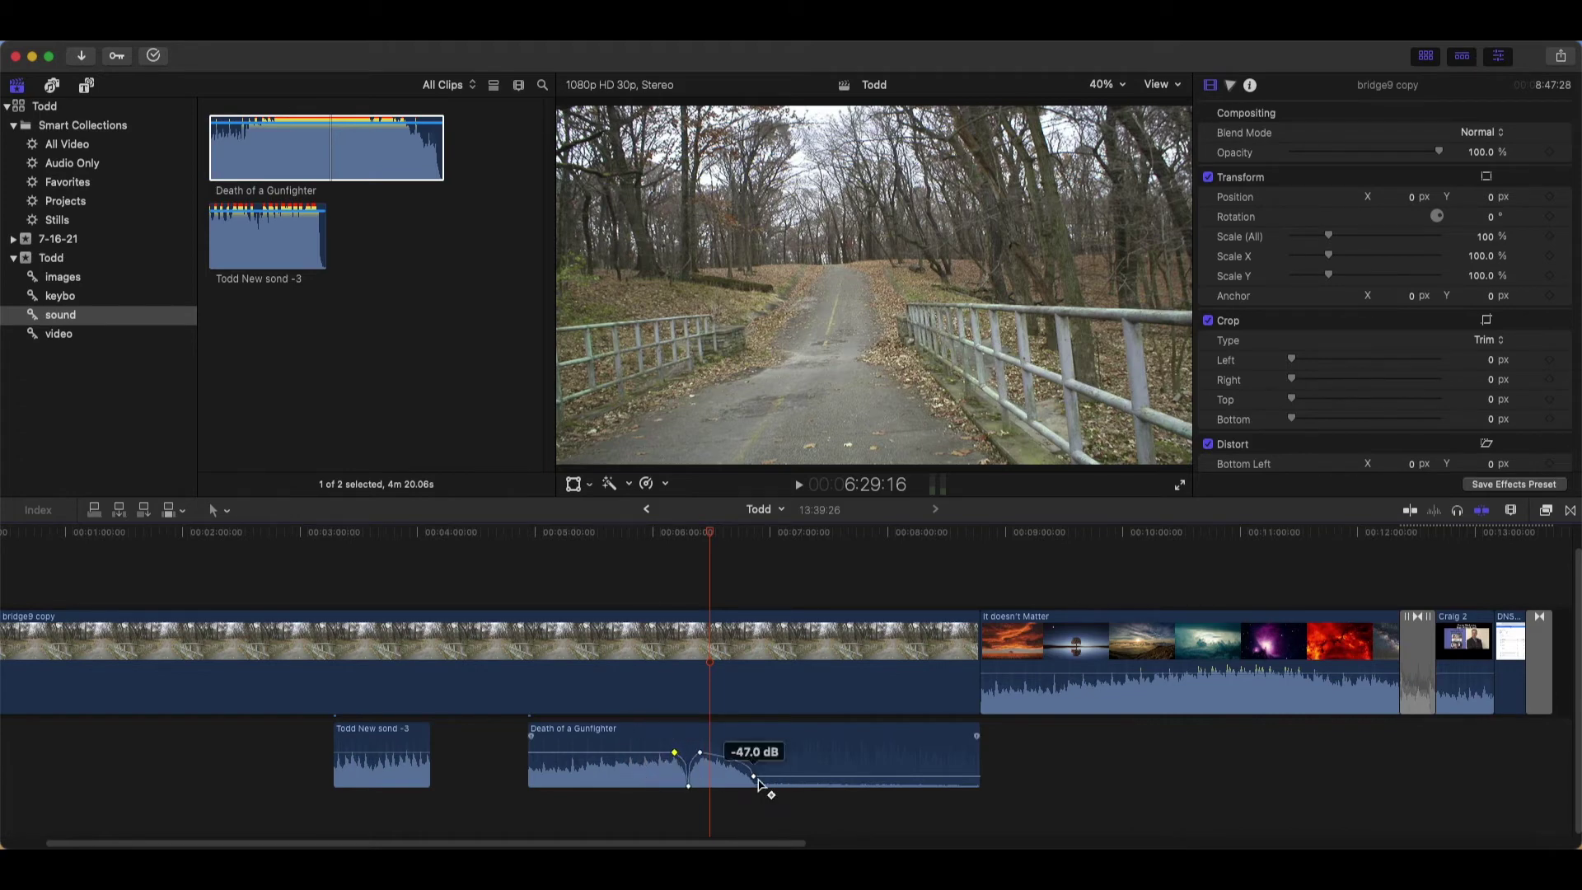
left_click_drag(753, 776, 718, 776)
left_click(700, 752, "alt")
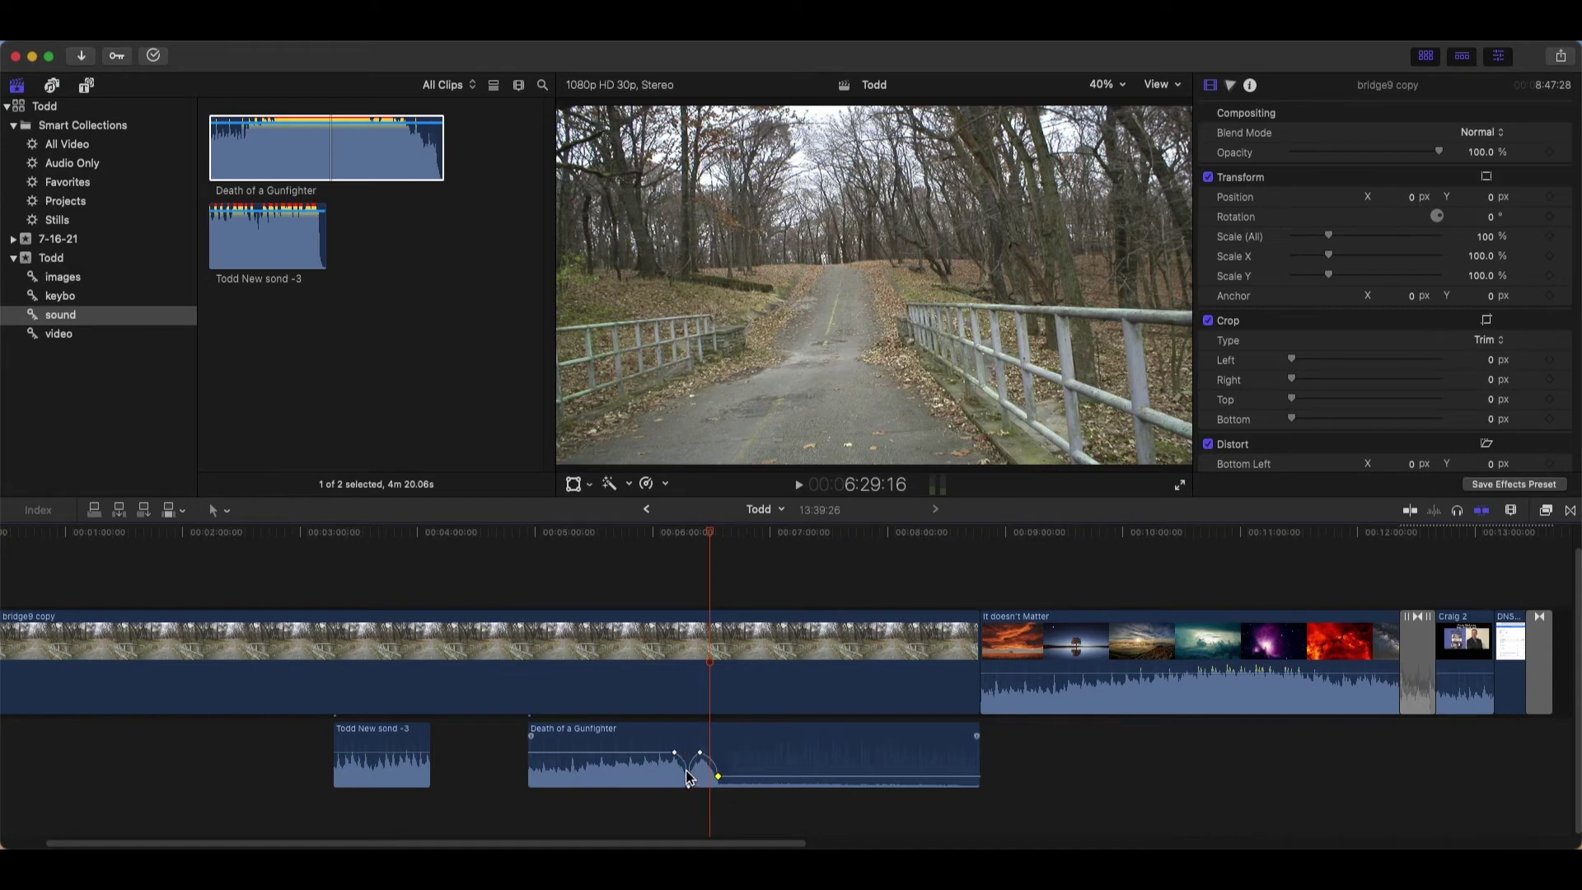
left_click(657, 544)
left_click_drag(661, 535, 664, 540)
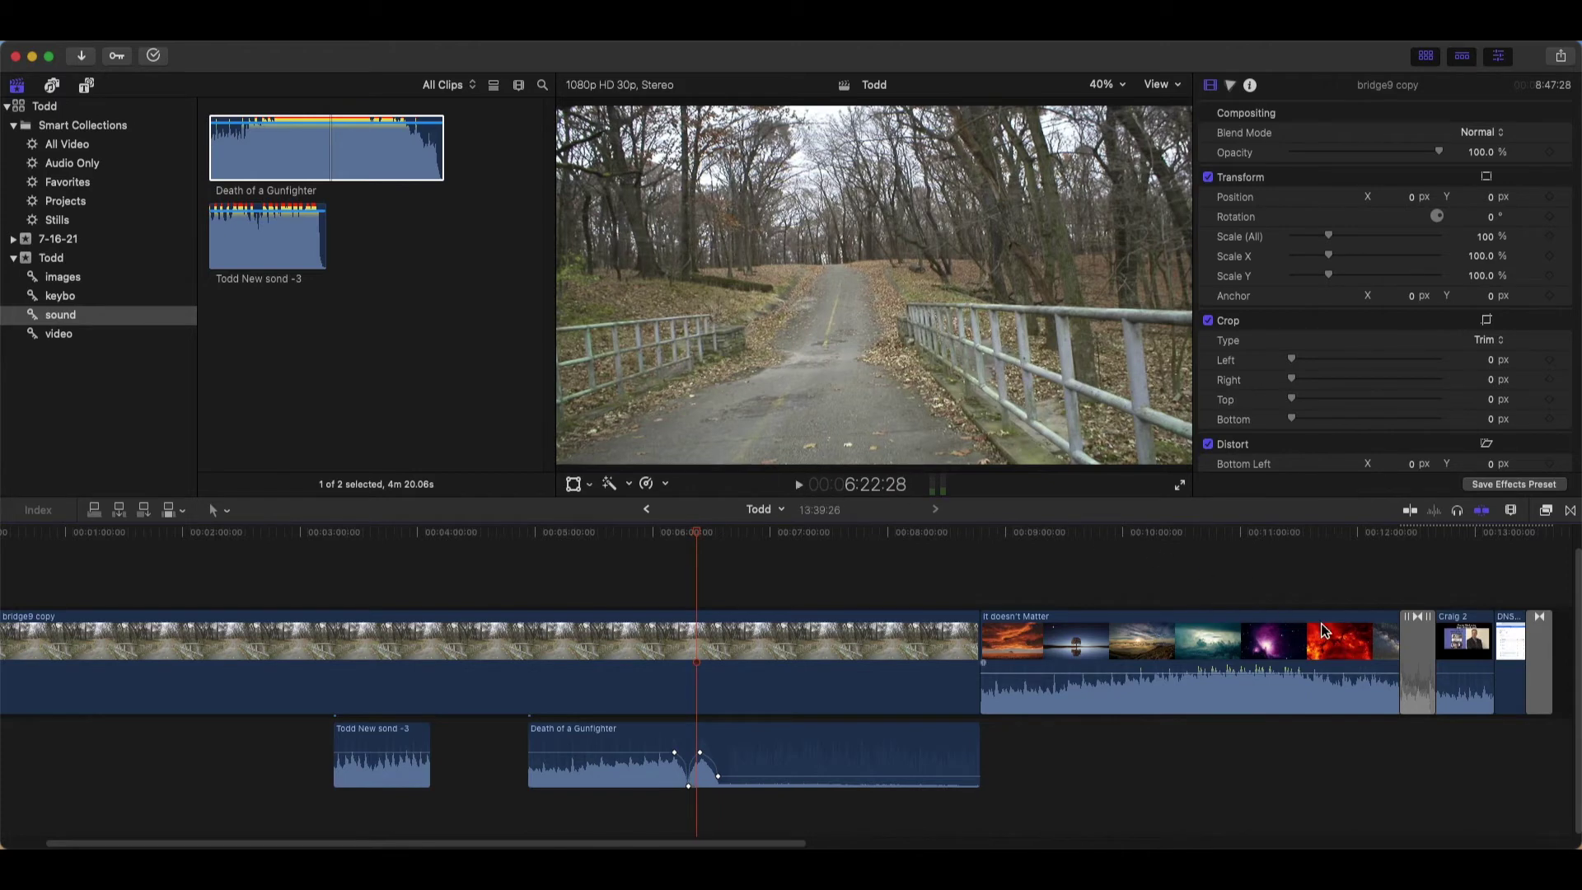
Slide Todd New sond -3 under the music's start and fade its end to -46 dB
left_click_drag(367, 705, 460, 784)
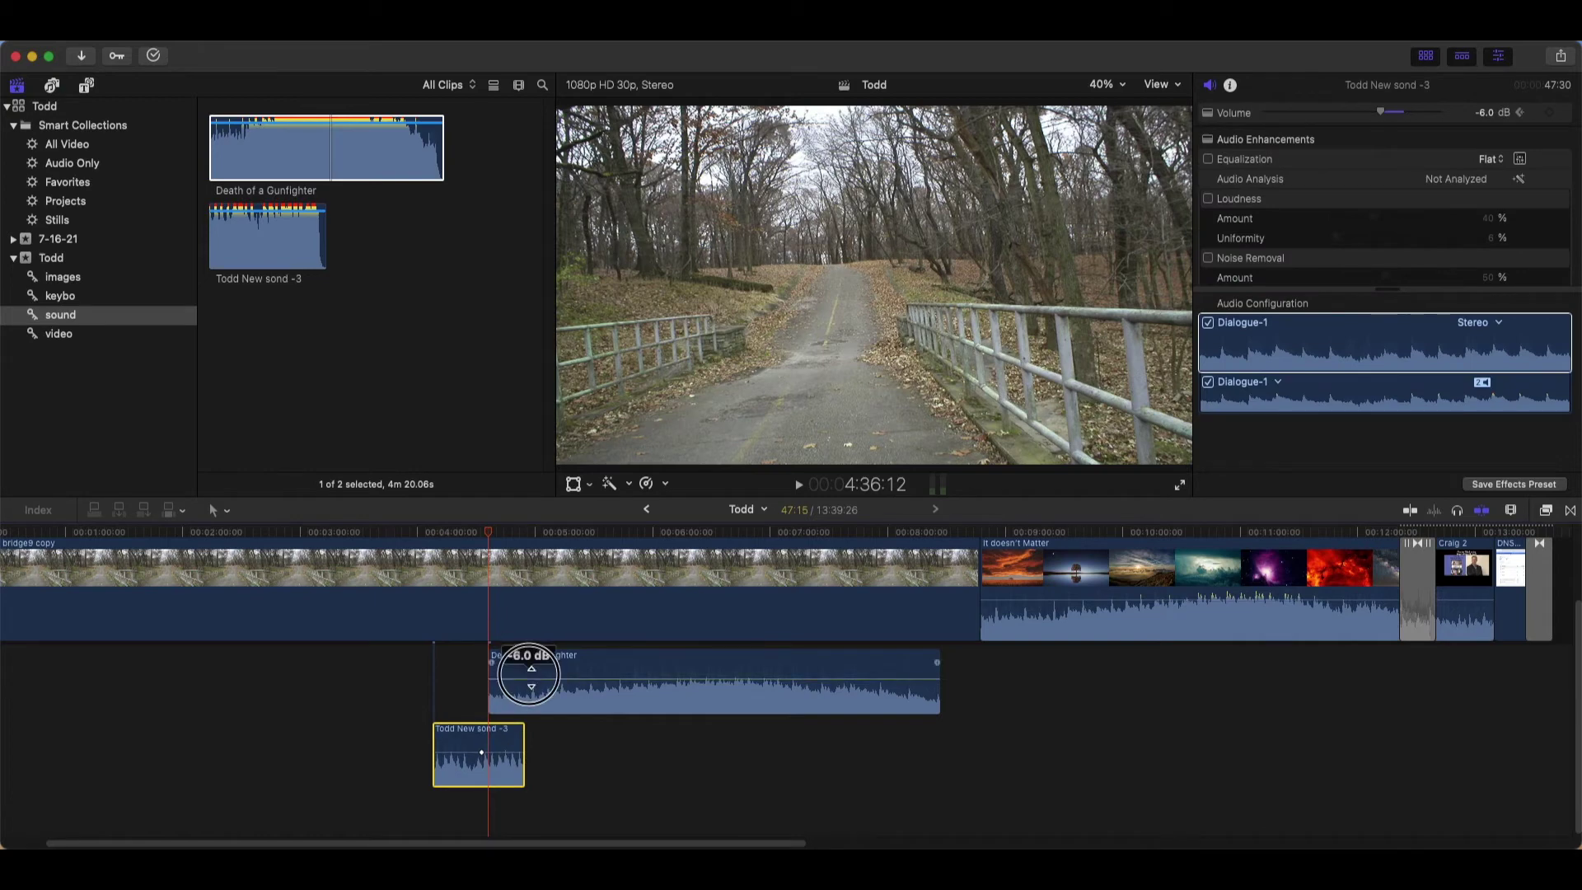
left_click(533, 671)
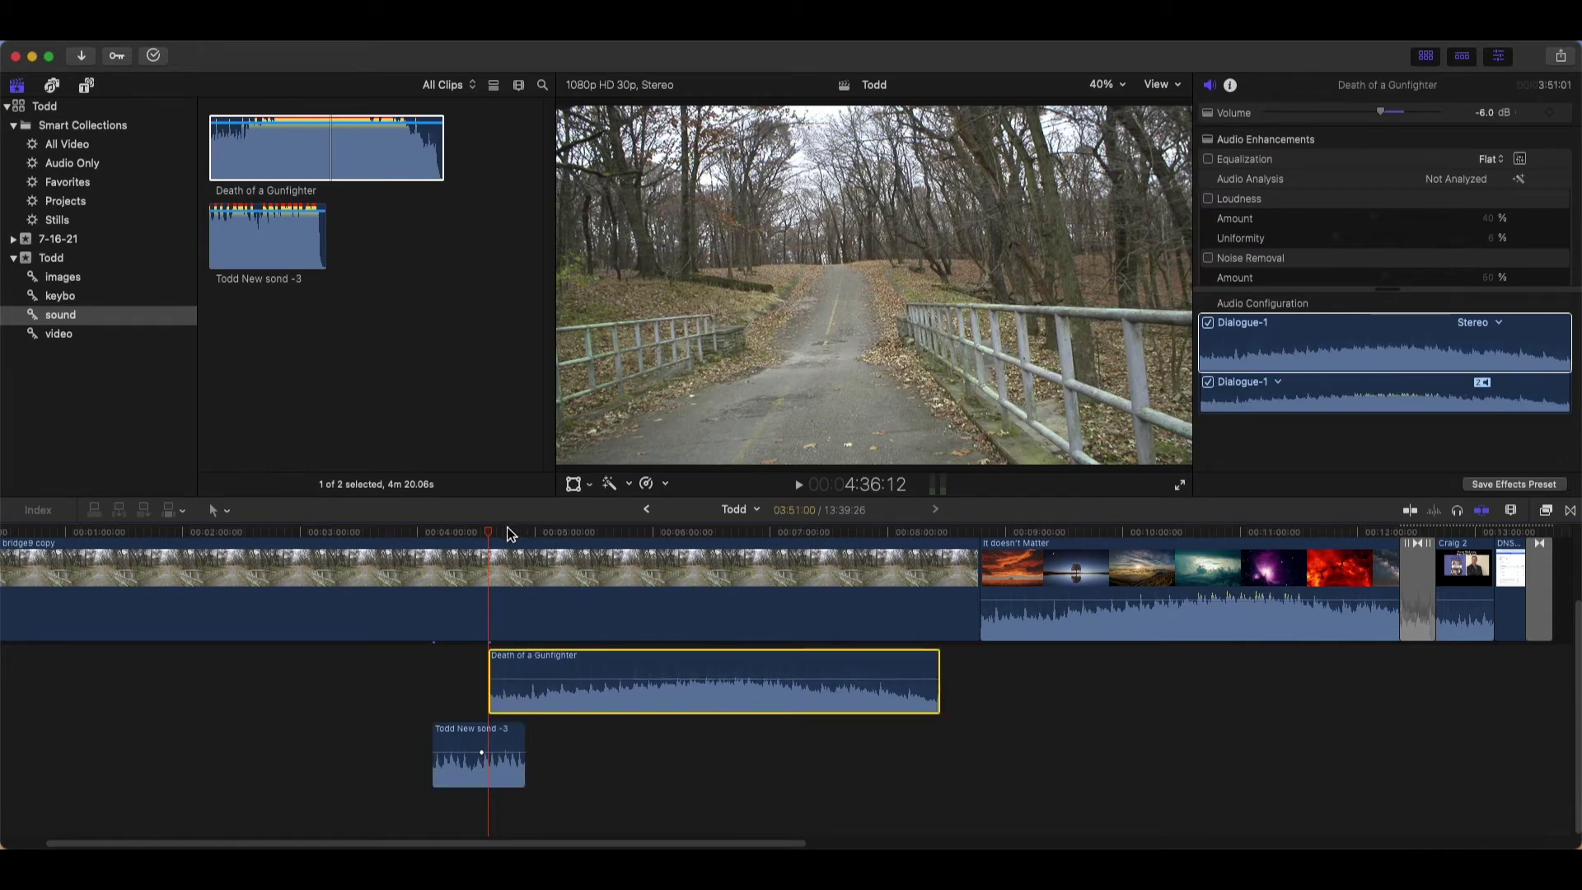
left_click_drag(493, 537, 512, 540)
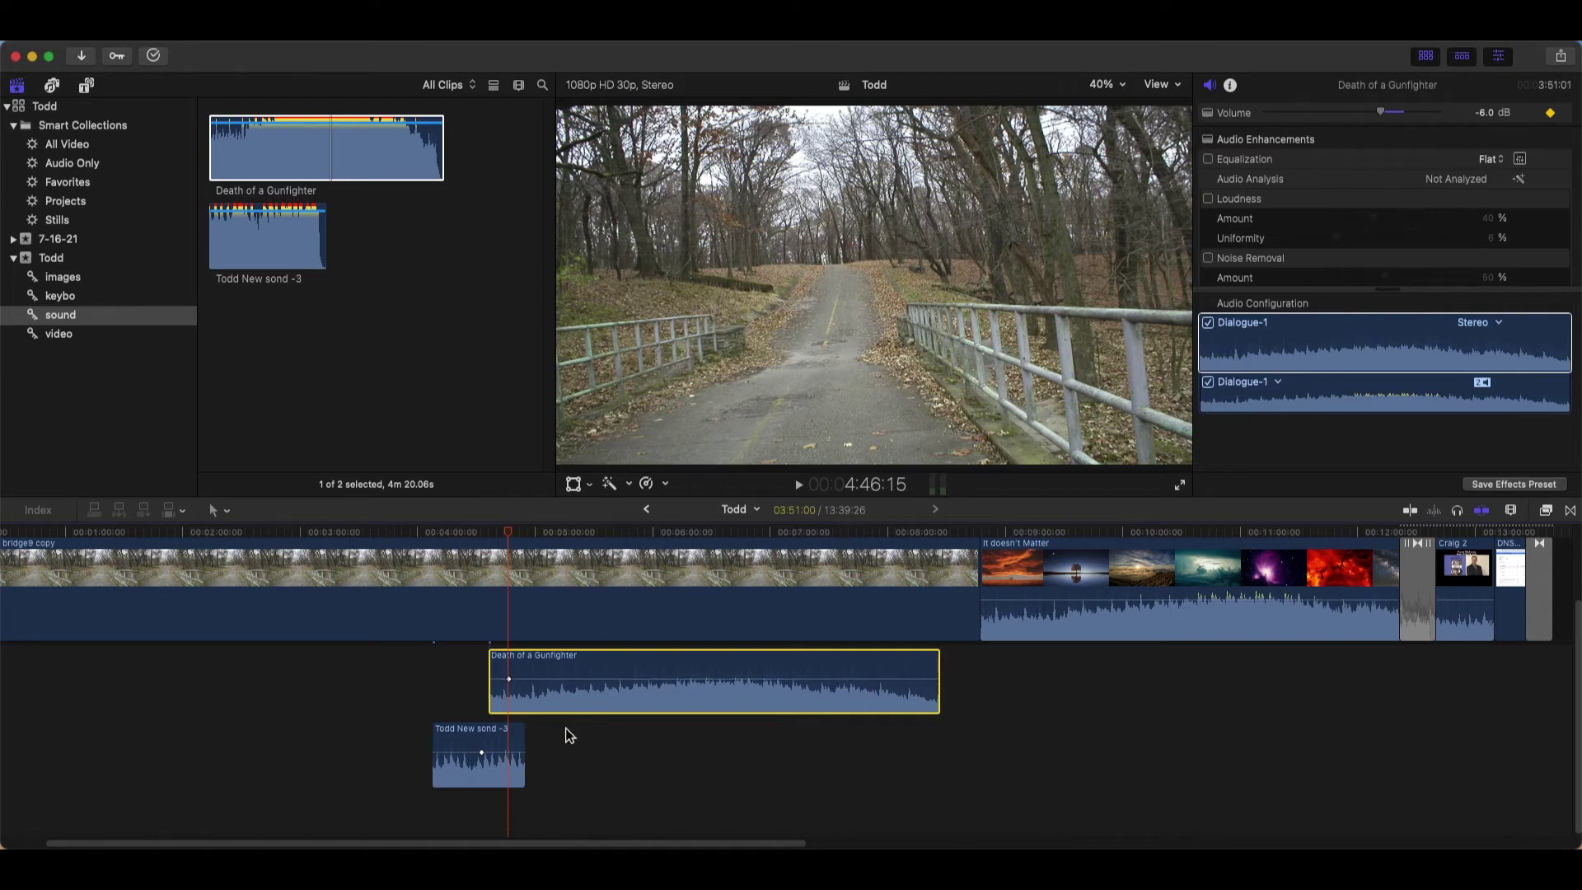
left_click(504, 787)
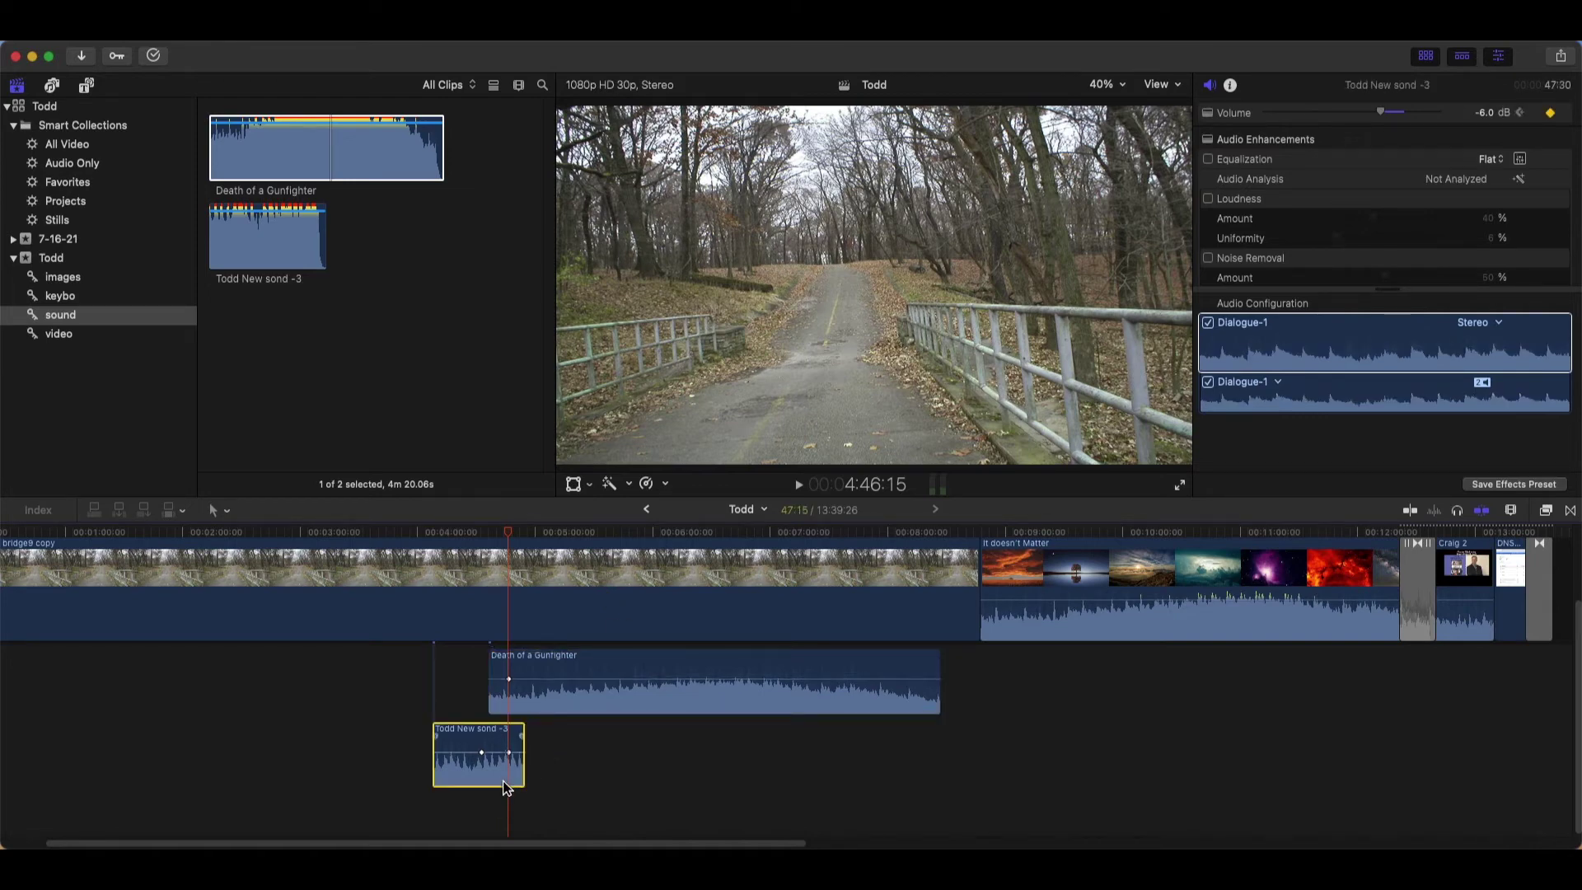
mouse_move(516, 753)
left_click_drag(511, 753, 508, 775)
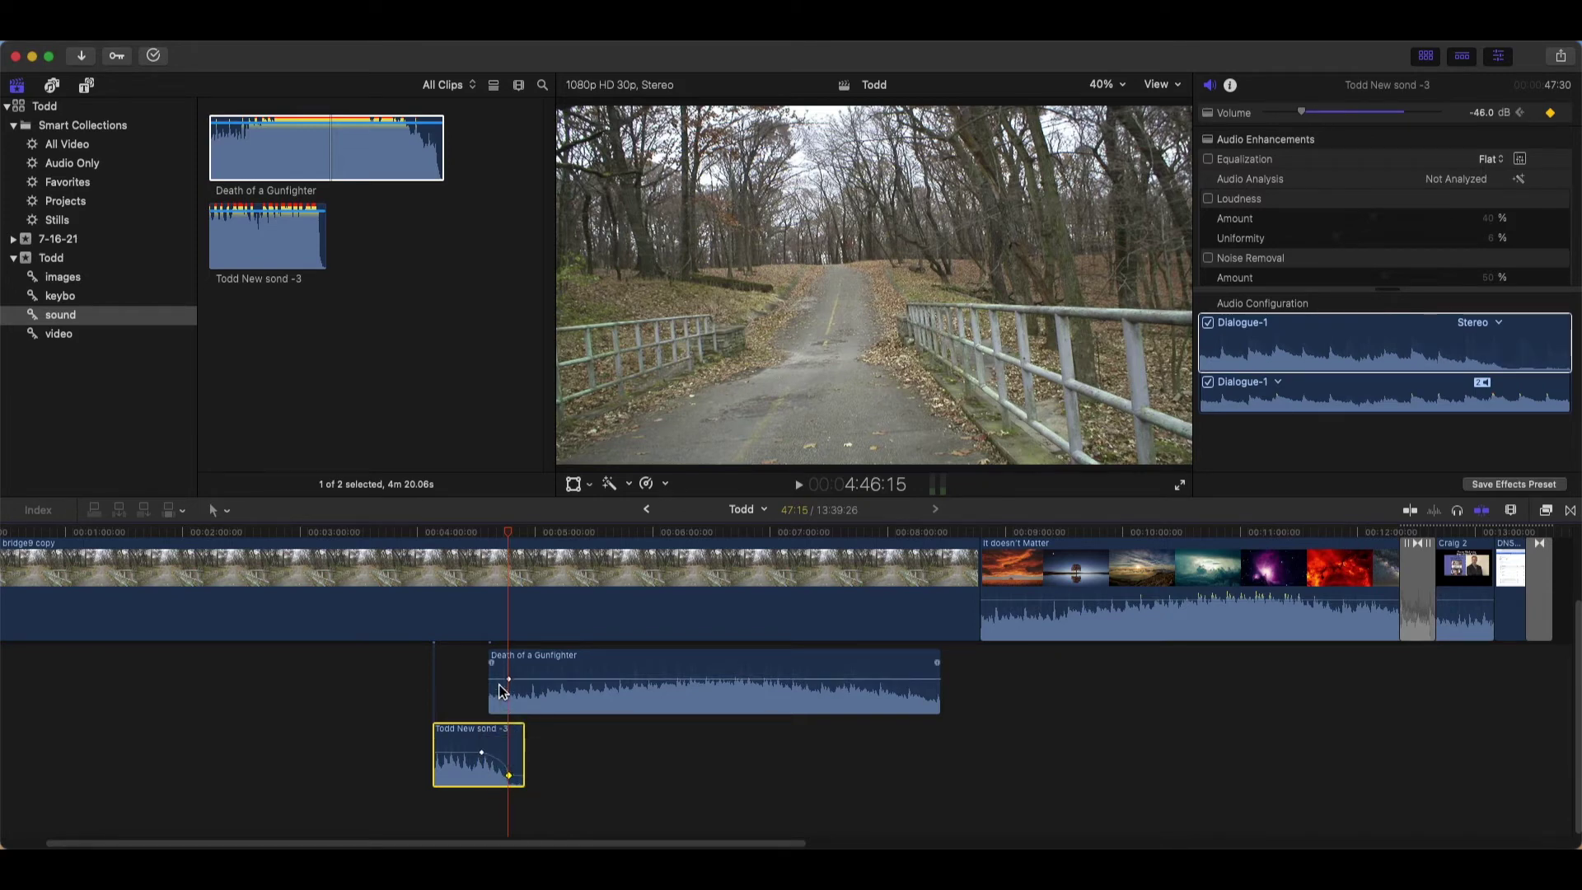
Add a Gunfighter volume keyframe in the overlap and lower the first so the music fades in from -42 dB
mouse_move(509, 681)
mouse_move(510, 683)
left_mouse_down()
mouse_move(513, 669)
mouse_move(509, 681)
left_mouse_up()
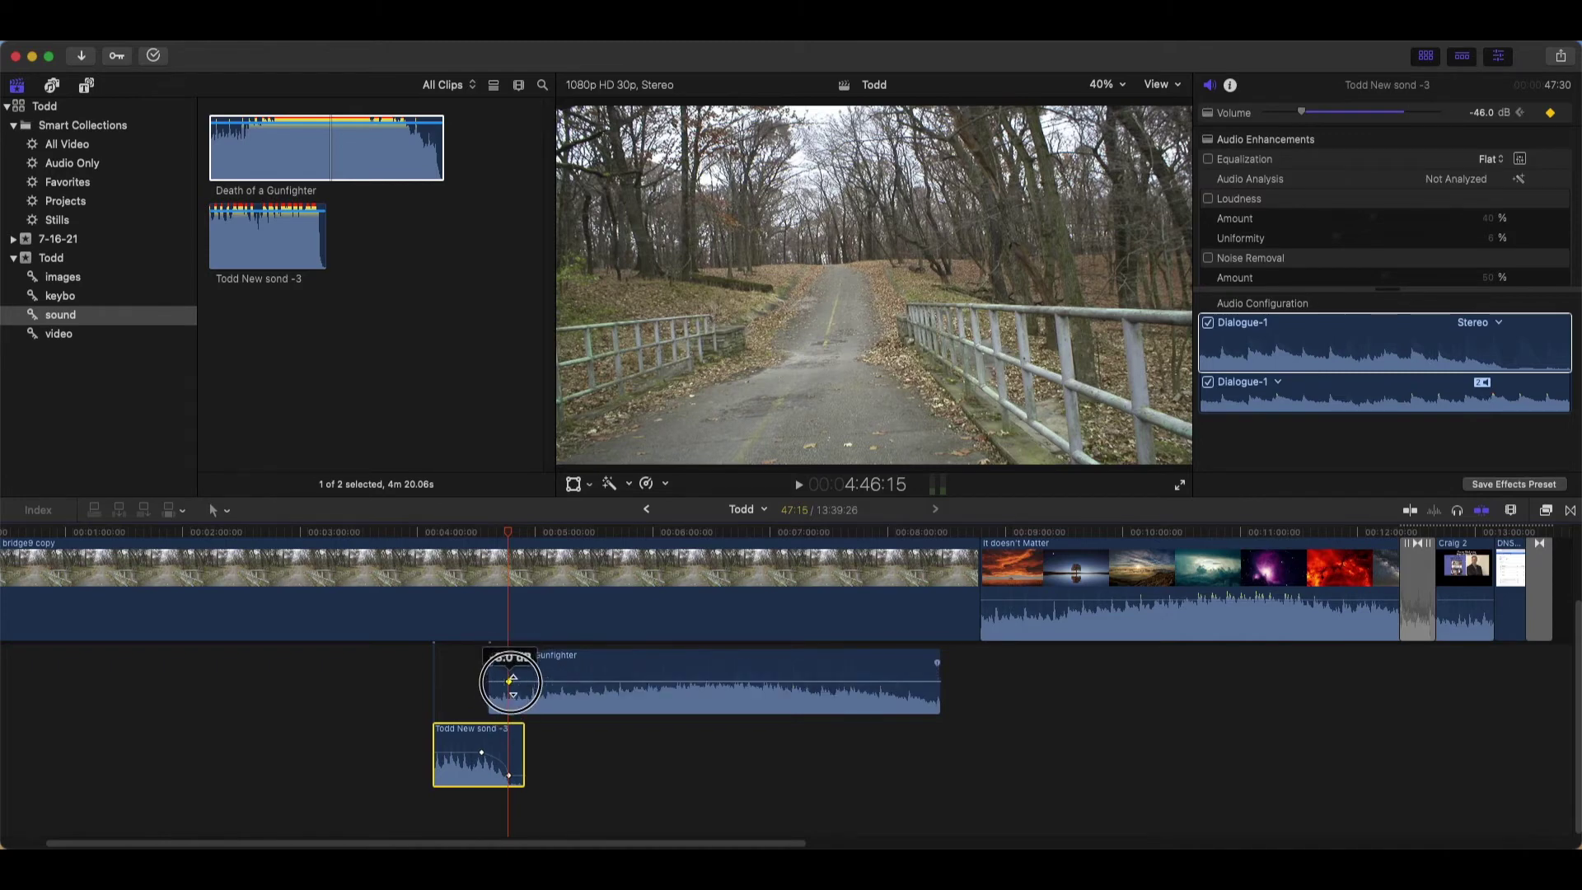
left_click_drag(513, 536, 540, 537)
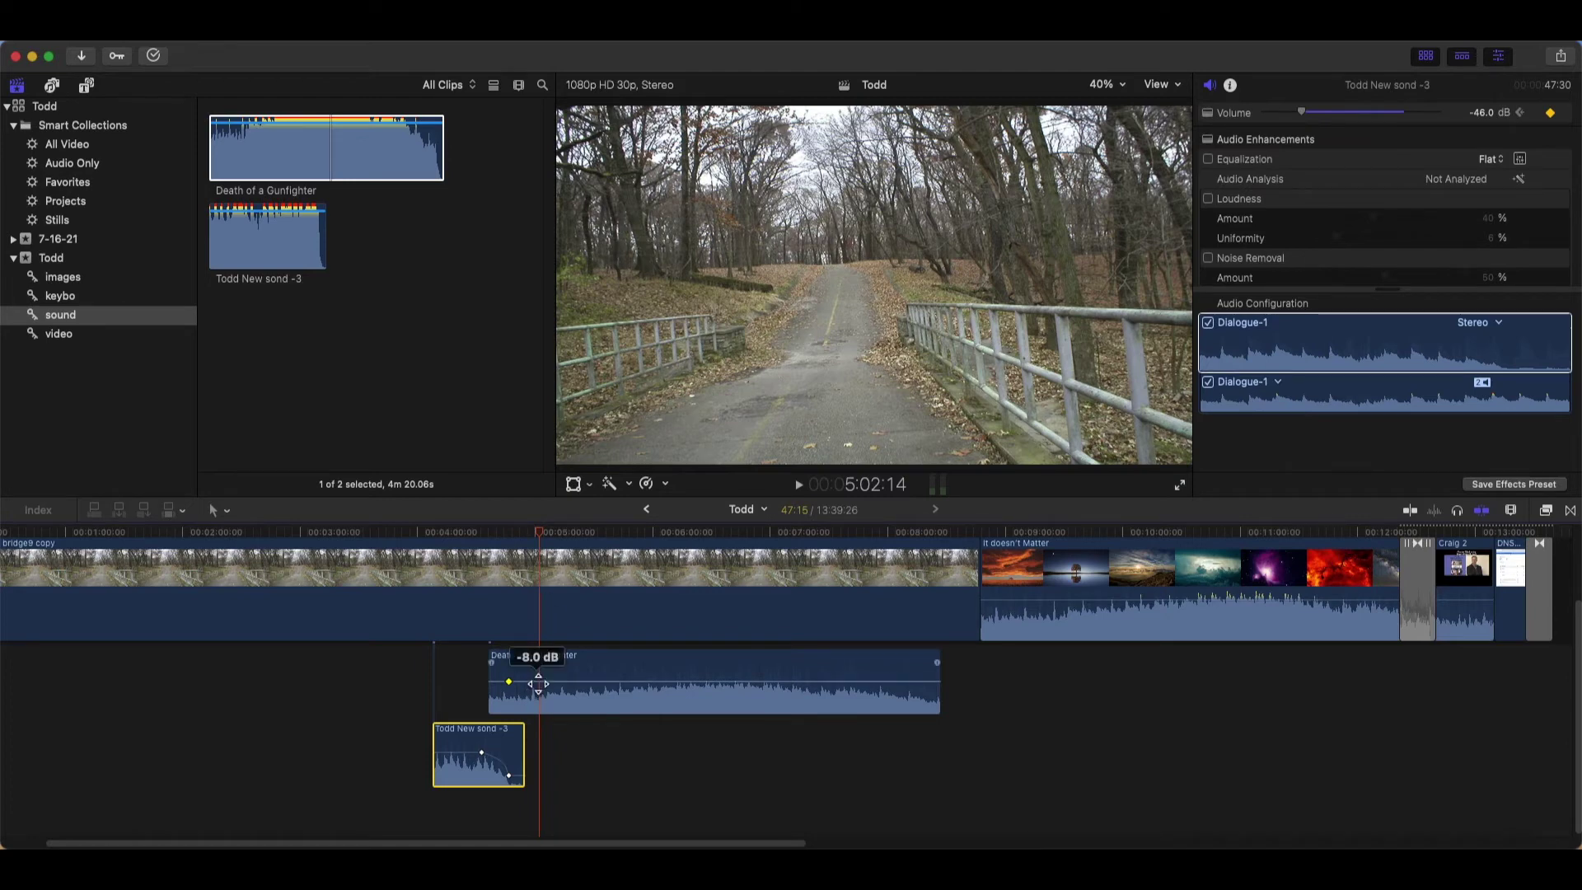
left_click(540, 677)
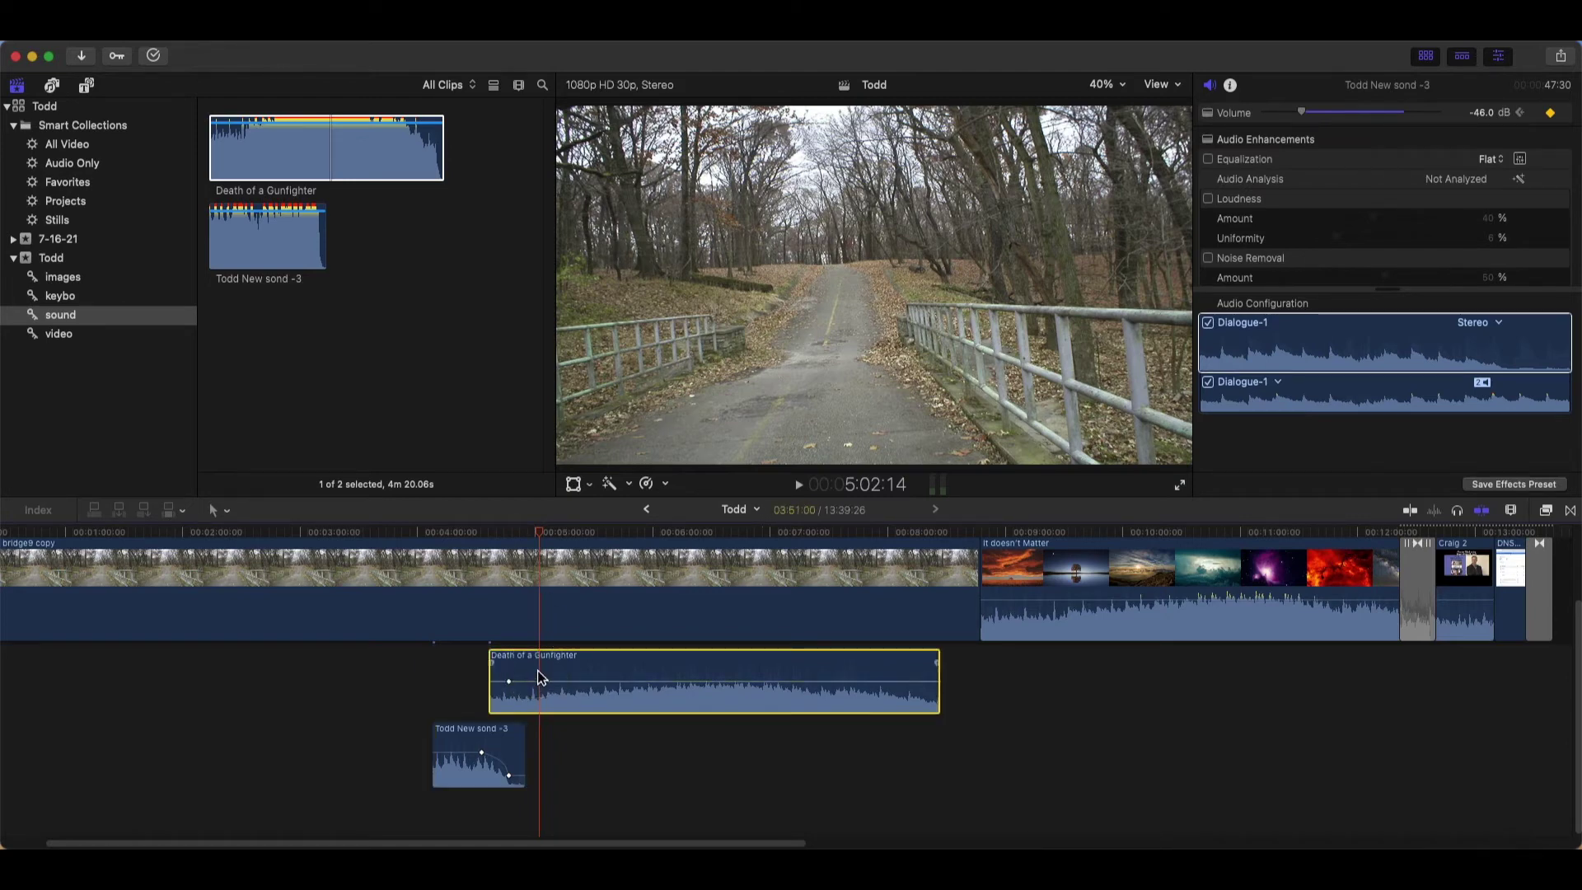
left_click(540, 678, "alt")
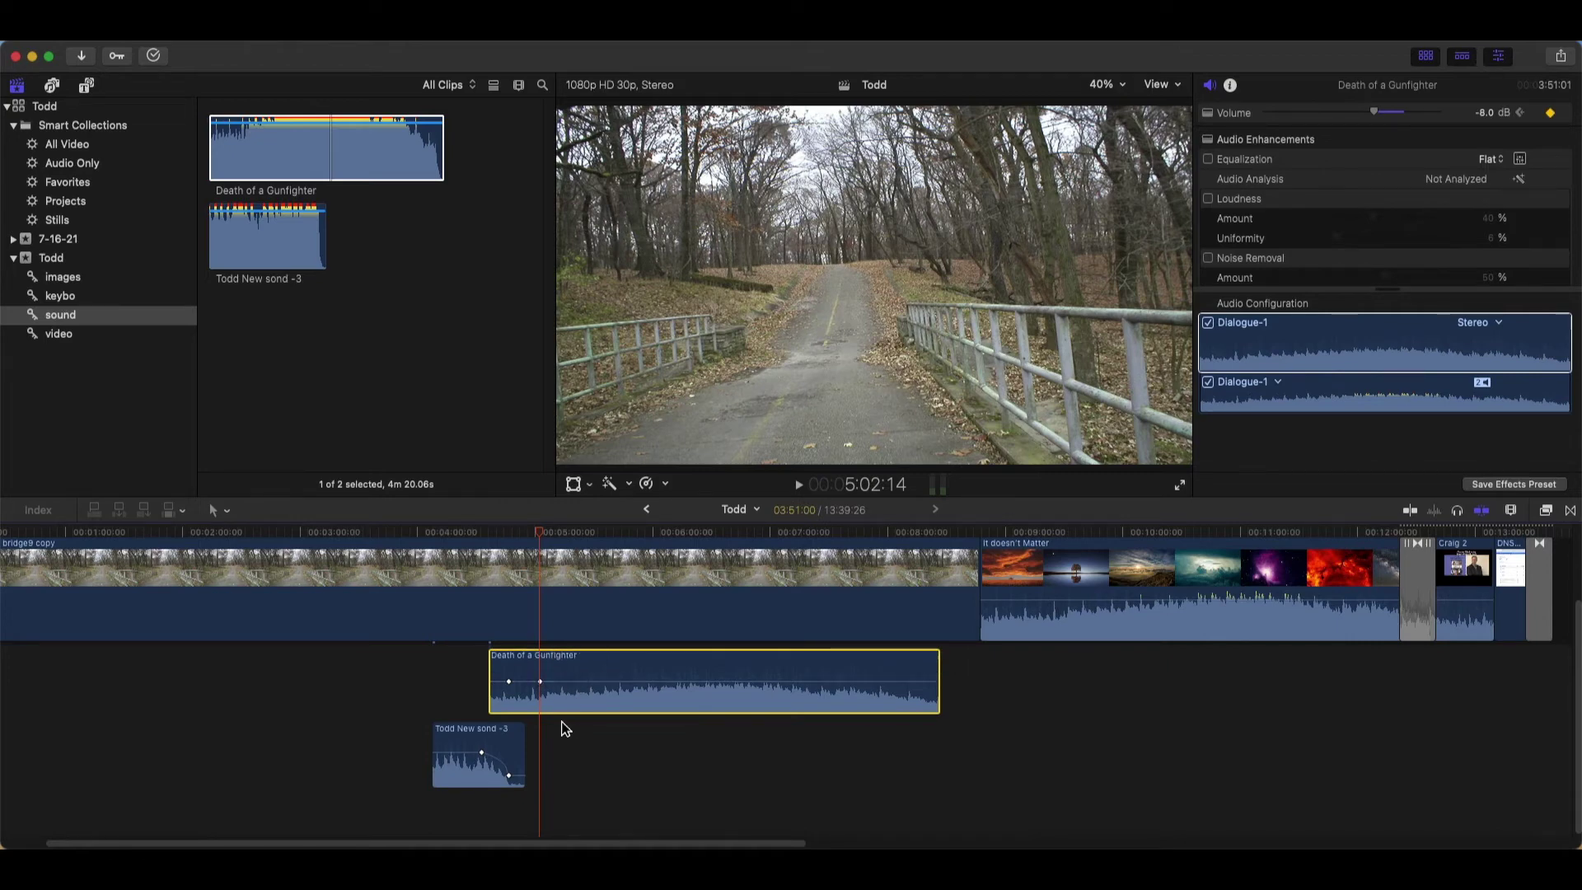
mouse_move(509, 682)
left_mouse_down()
mouse_move(509, 701)
mouse_move(528, 682)
left_mouse_up()
Slide the Todd clip's fade keyframe slightly later and park the playhead before the crossfade
left_click_drag(482, 755, 491, 755)
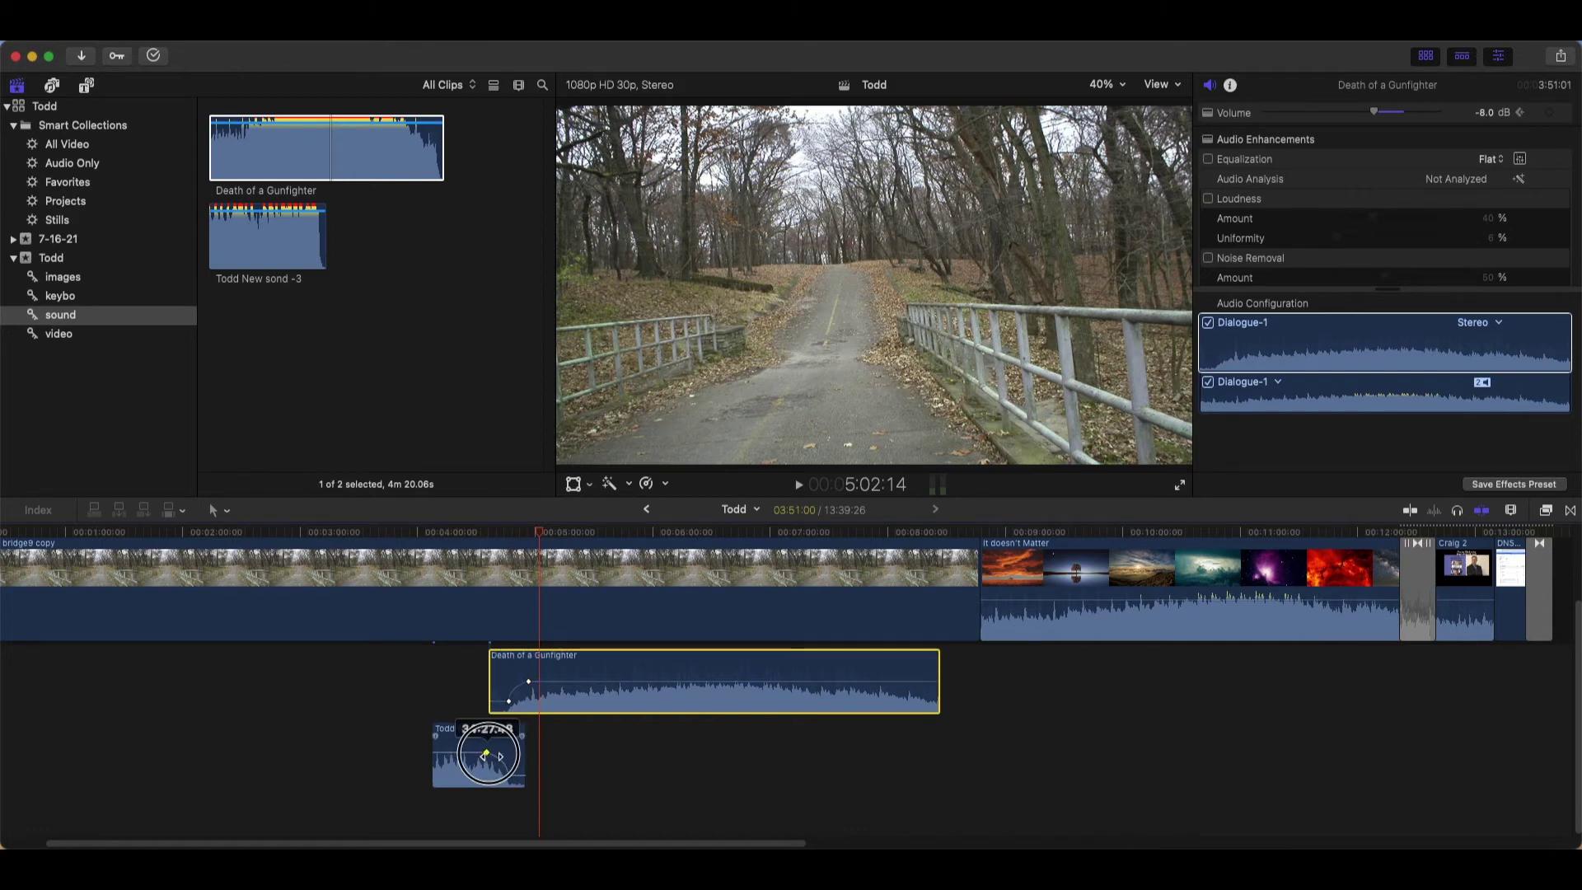
left_click(542, 535)
left_click_drag(542, 534, 515, 537)
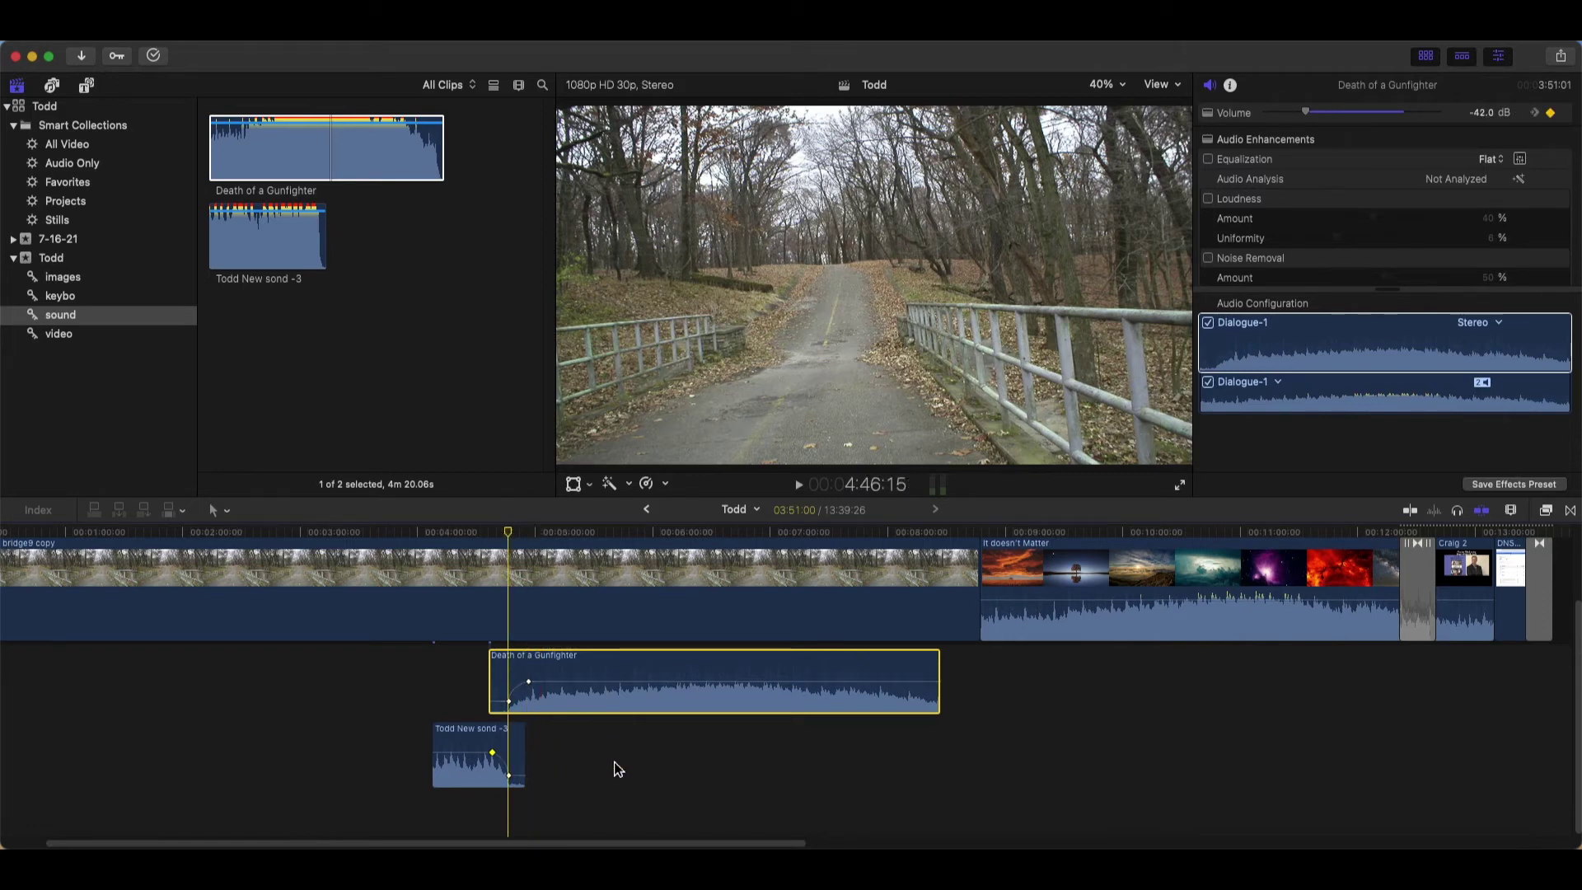
left_click(478, 547)
left_click(477, 547)
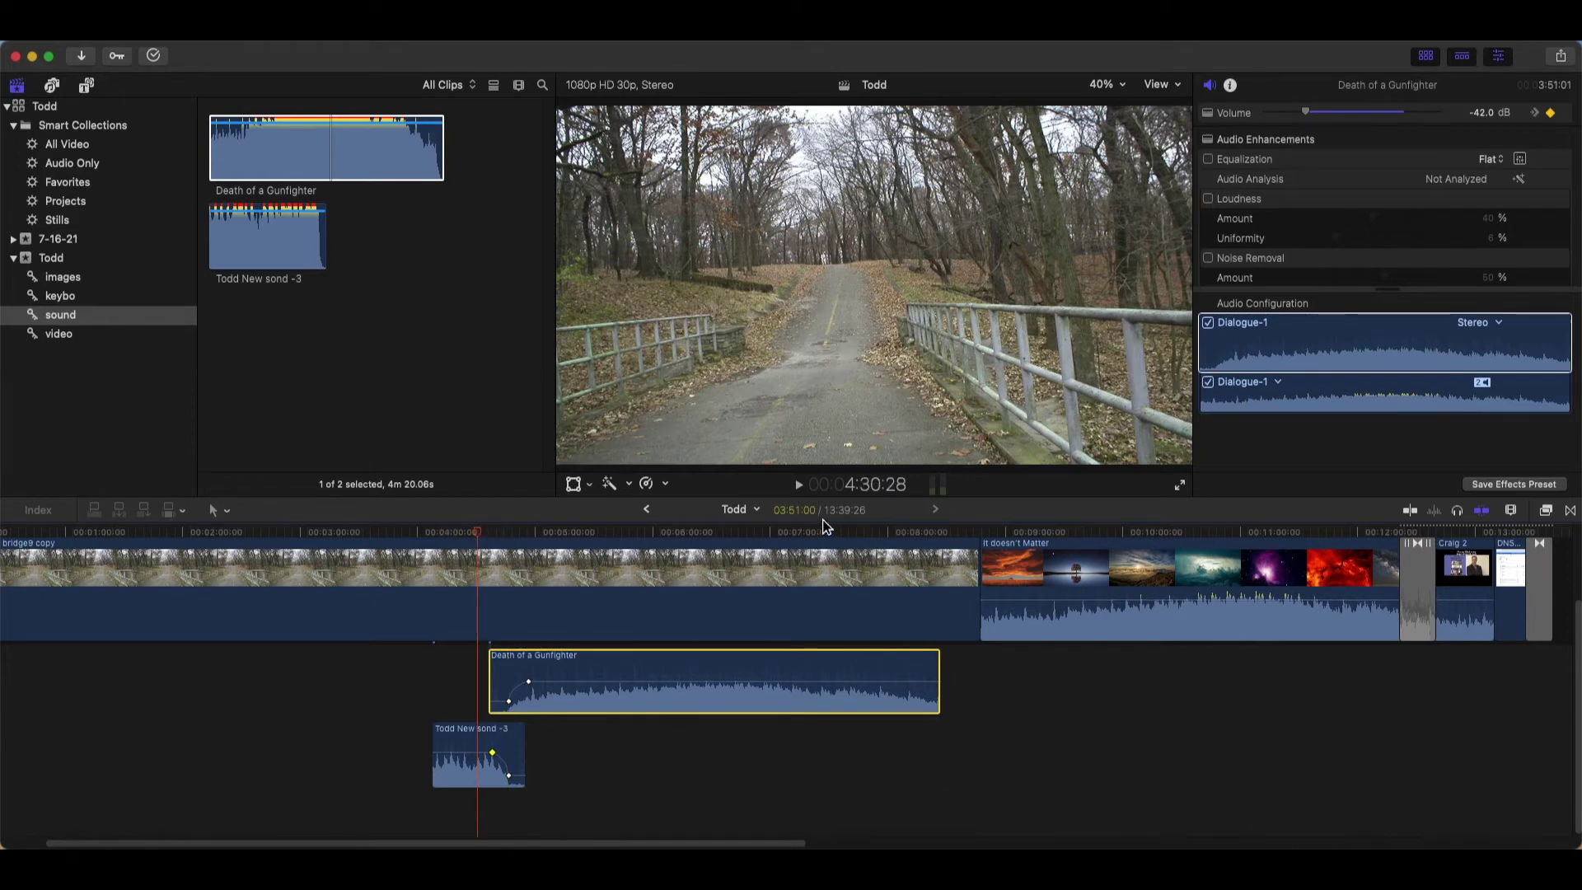
left_click(802, 484)
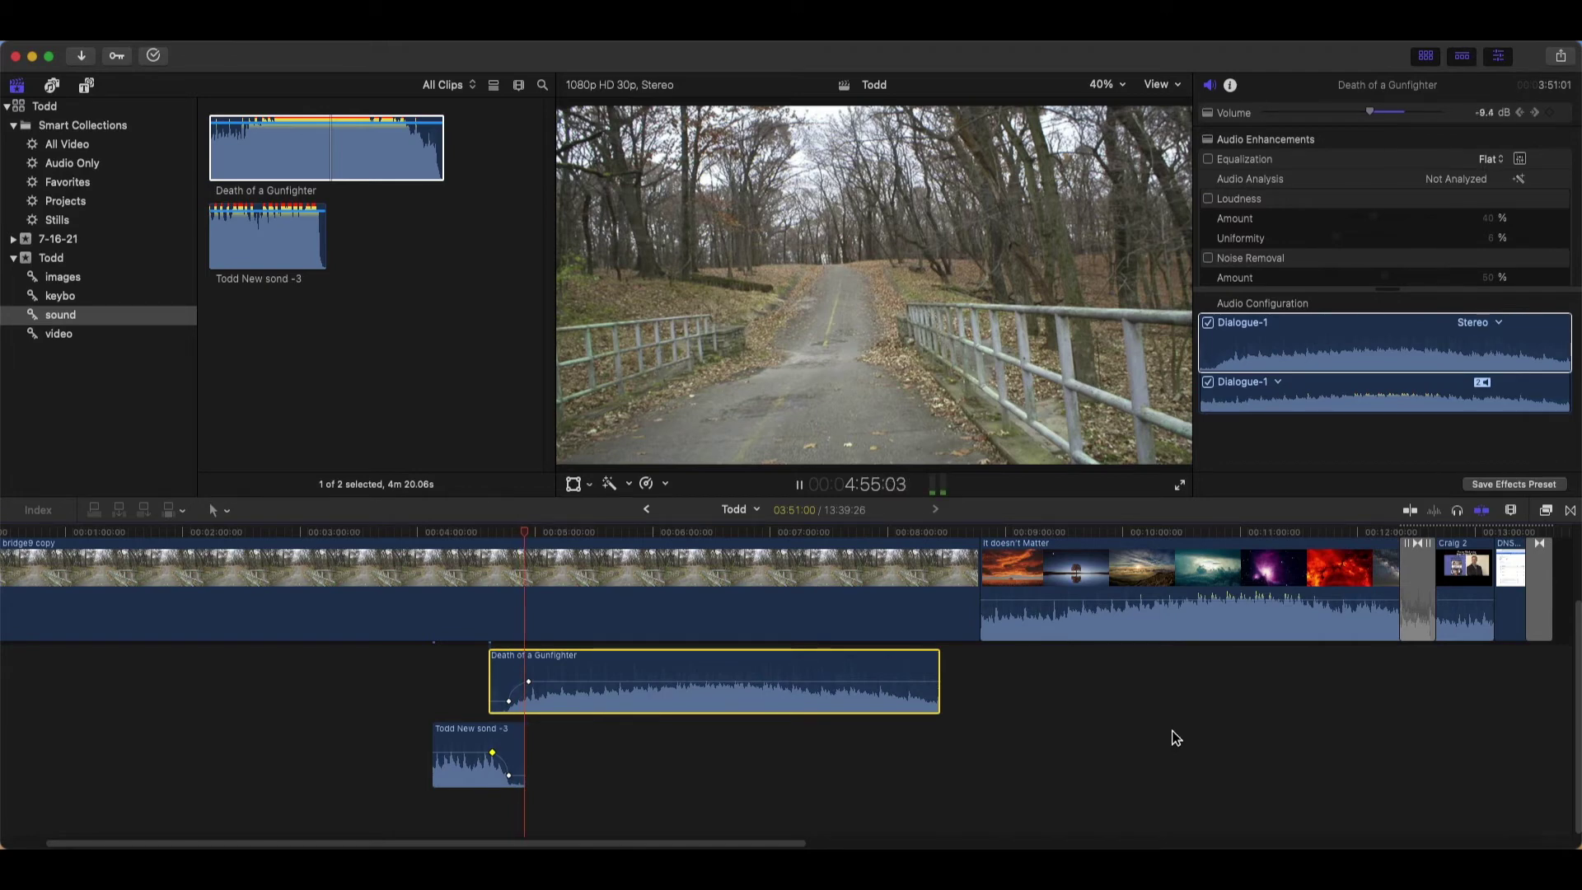
Delete the volume keyframes, including the -46.0 dB and -6.0 dB points on Todd New sond -3
left_click(799, 484)
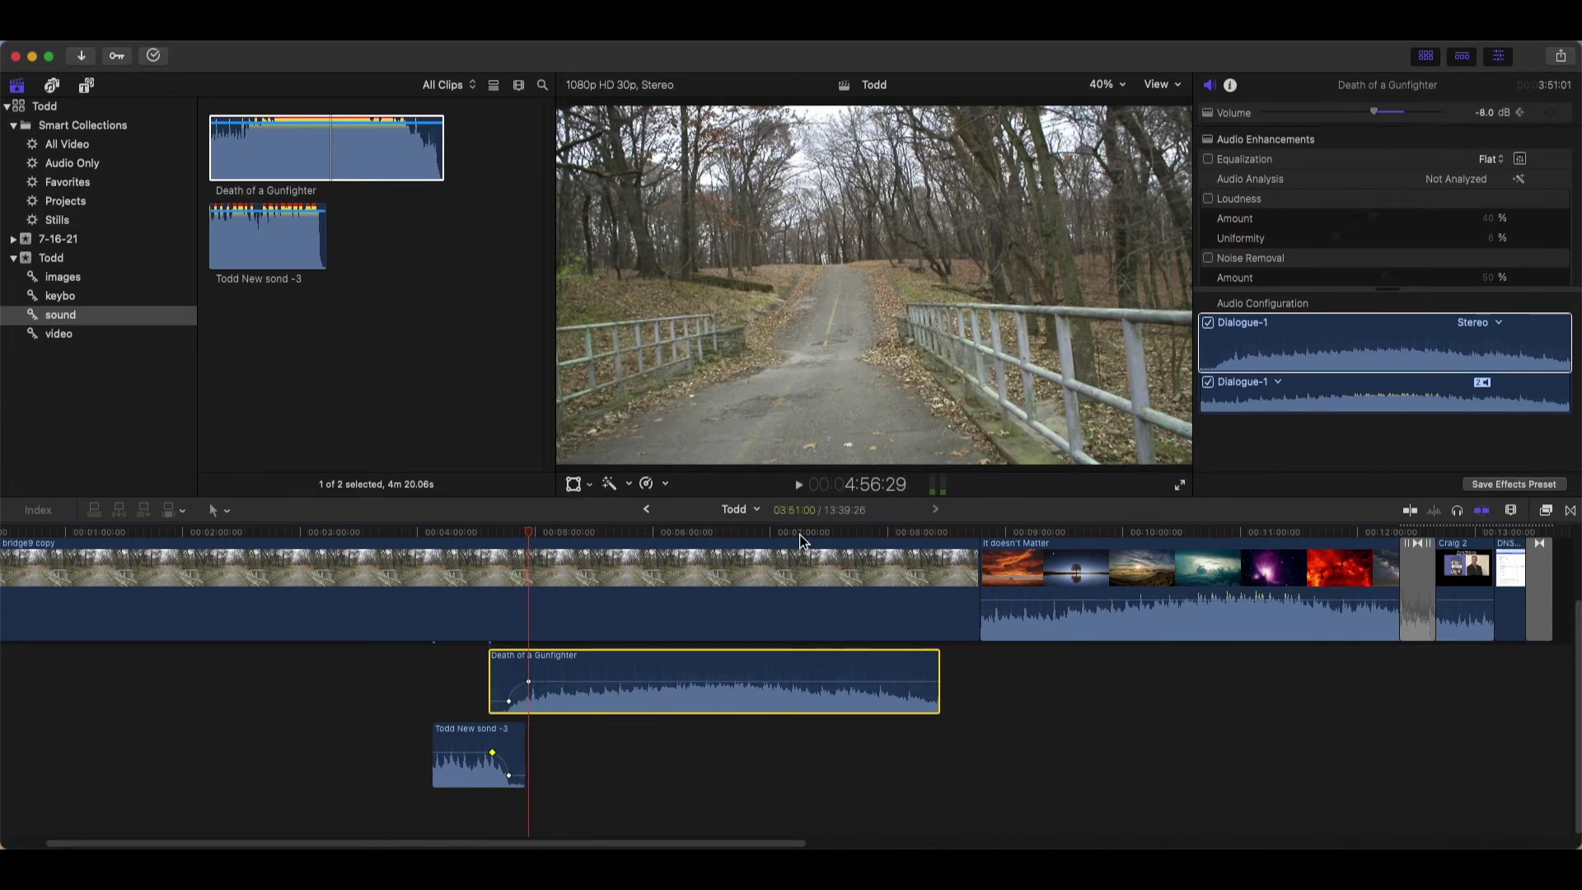
left_click(749, 704)
left_click(1069, 730)
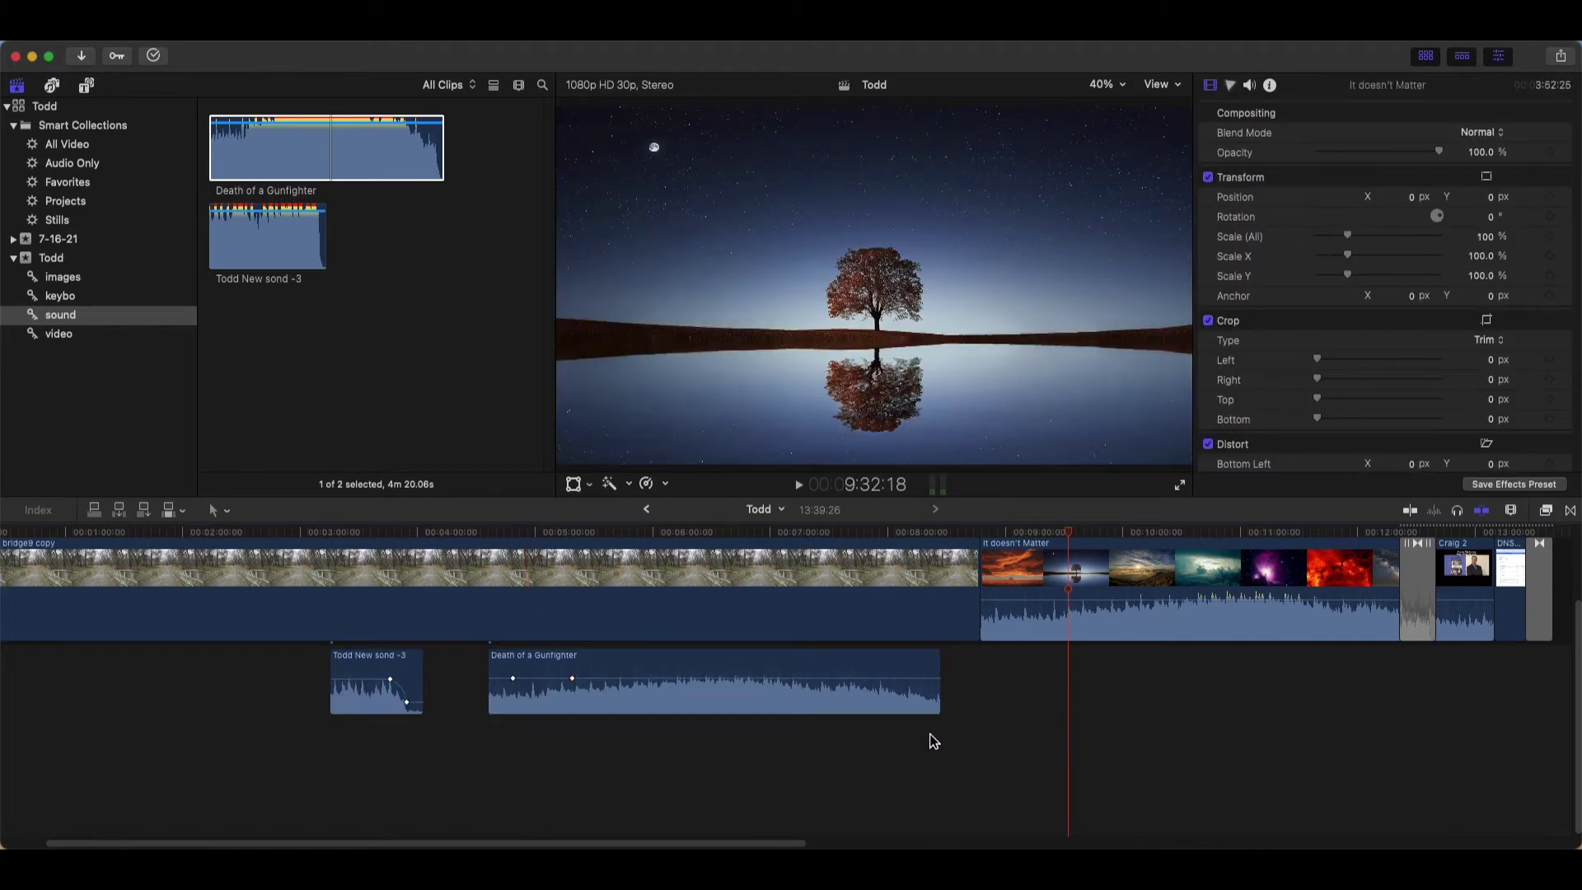
left_click(573, 680)
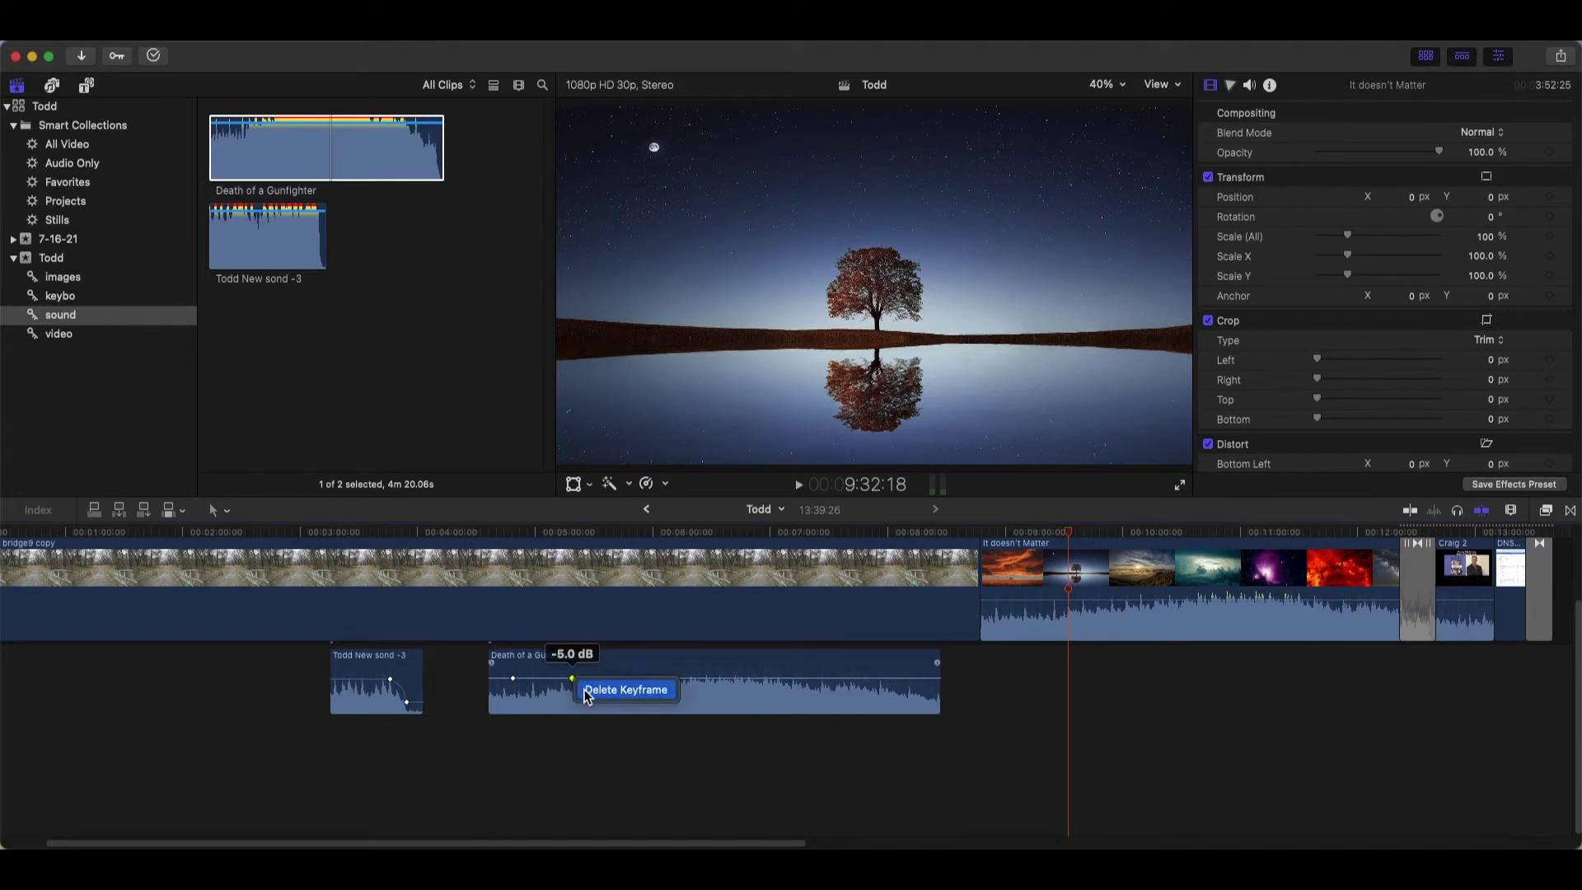
left_click_drag(573, 680, 506, 680)
right_click(509, 680)
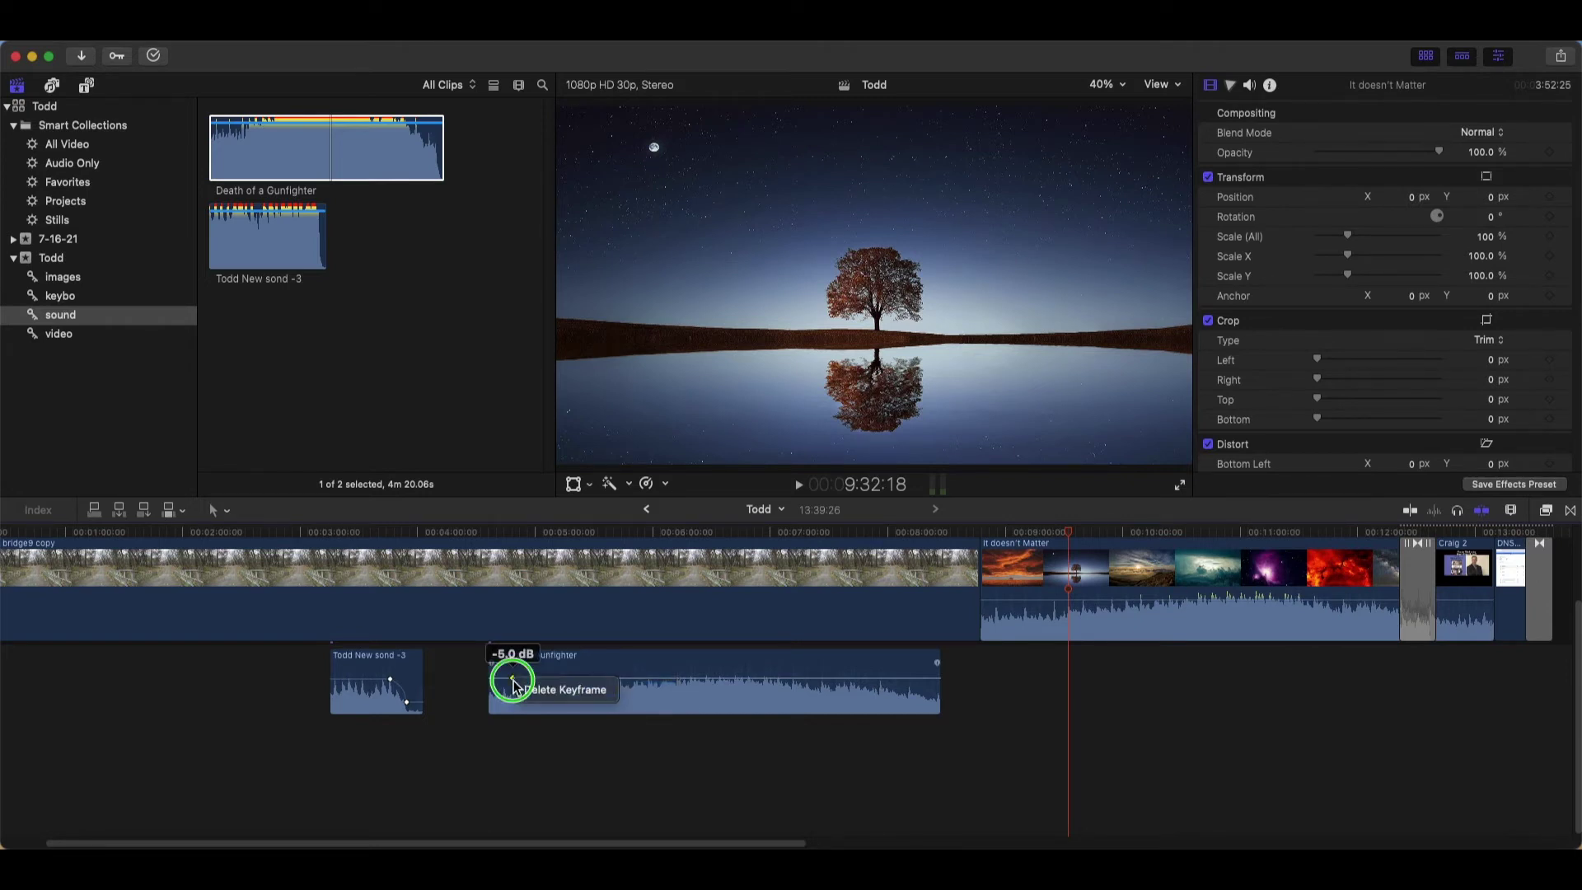
right_click(407, 702)
left_click(457, 714)
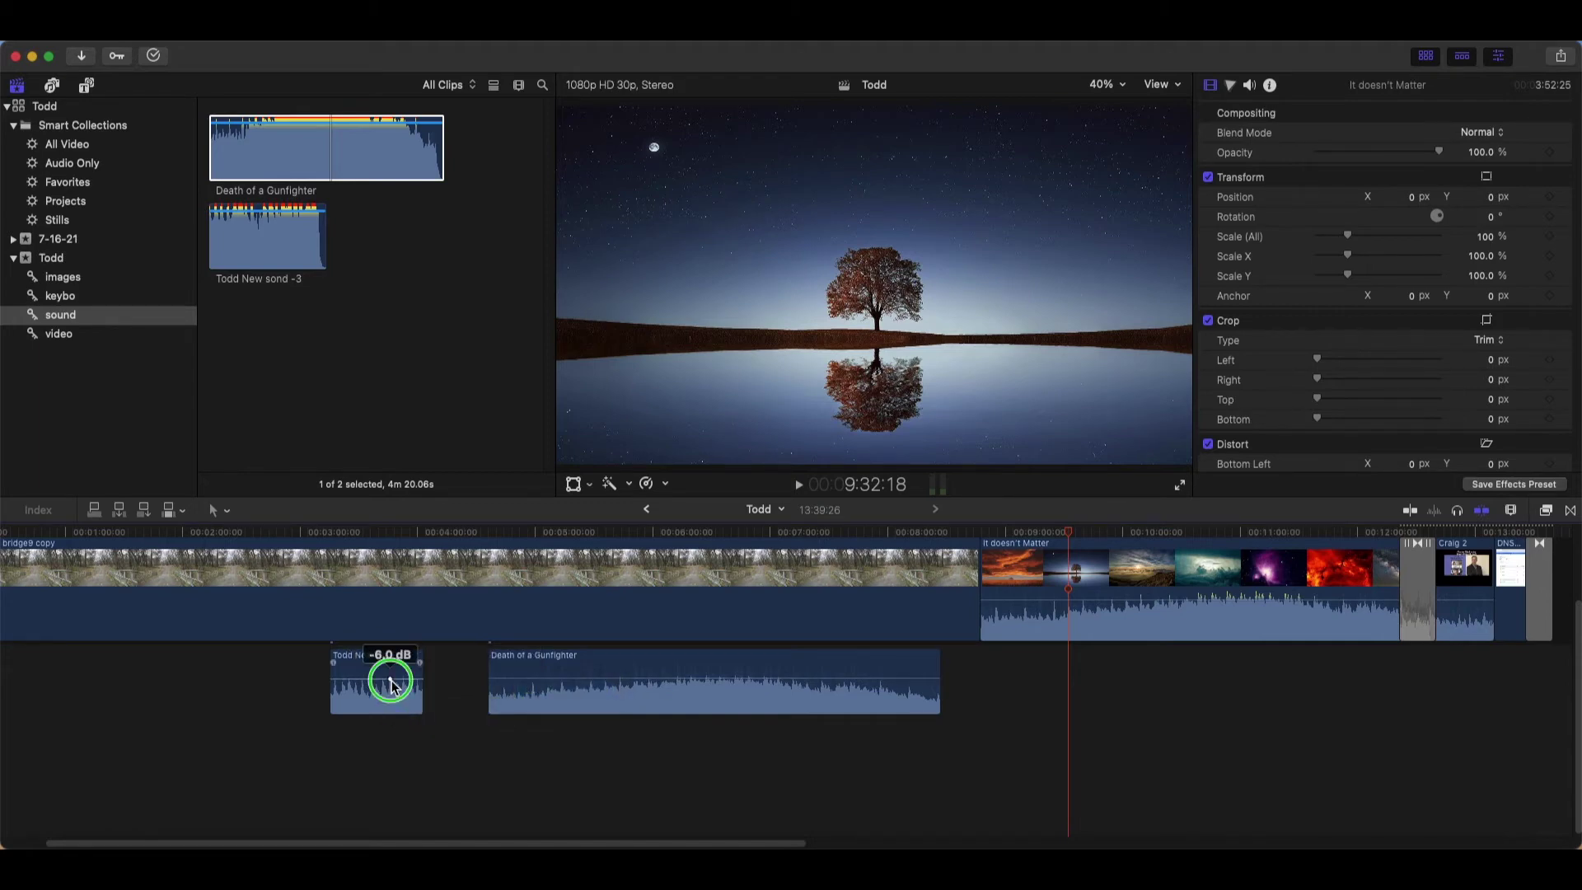
right_click(391, 681)
left_click(414, 699)
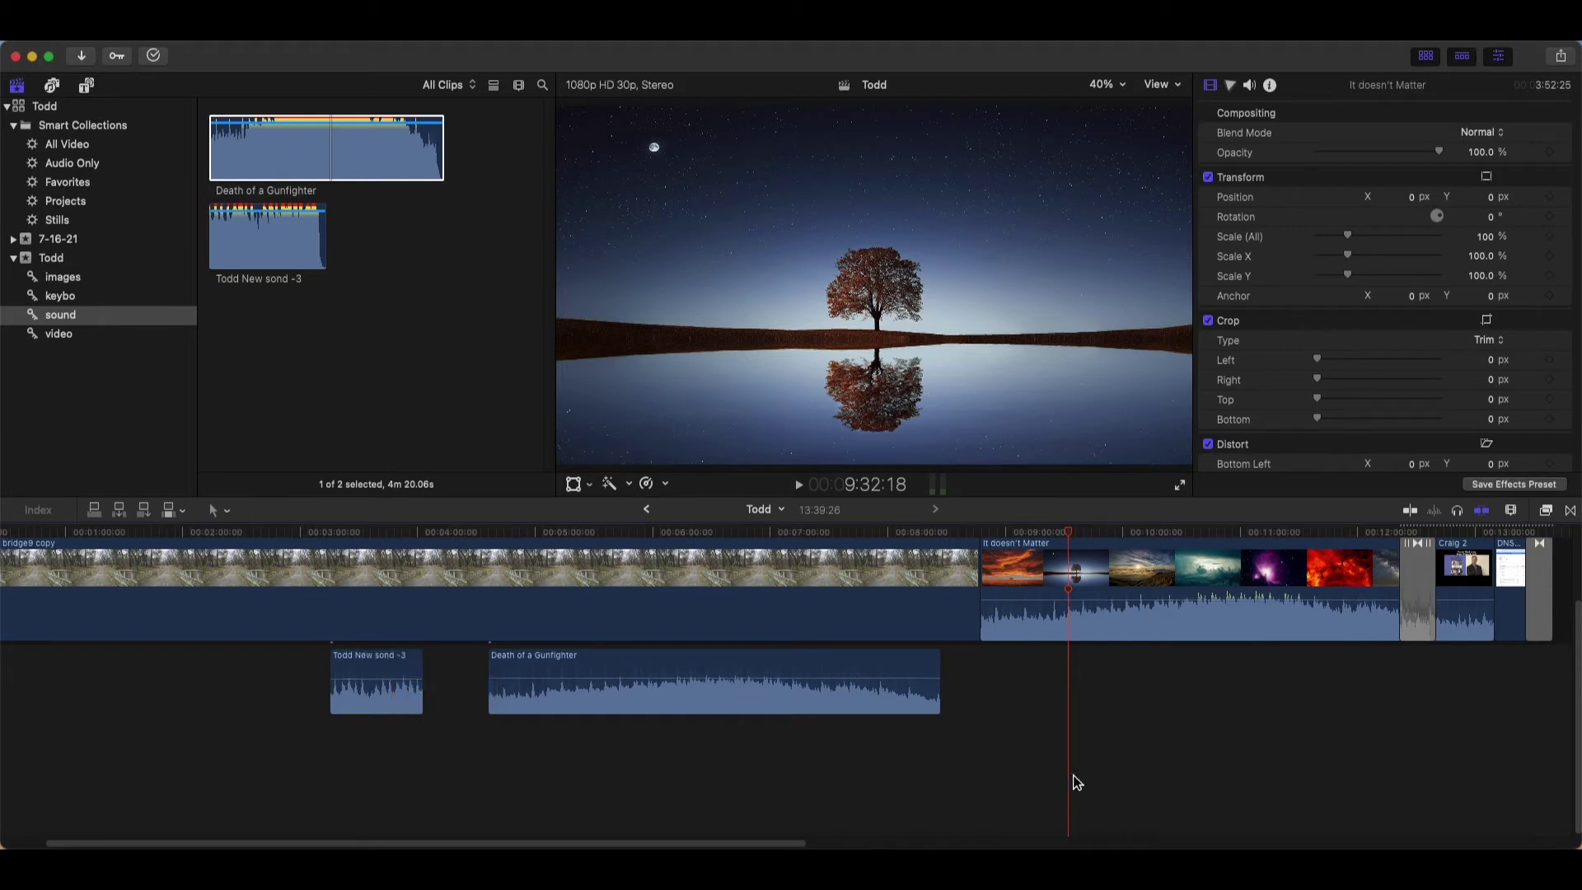
Set the Death of a Gunfighter volume to 6 dB in the Audio inspector
key("Down")
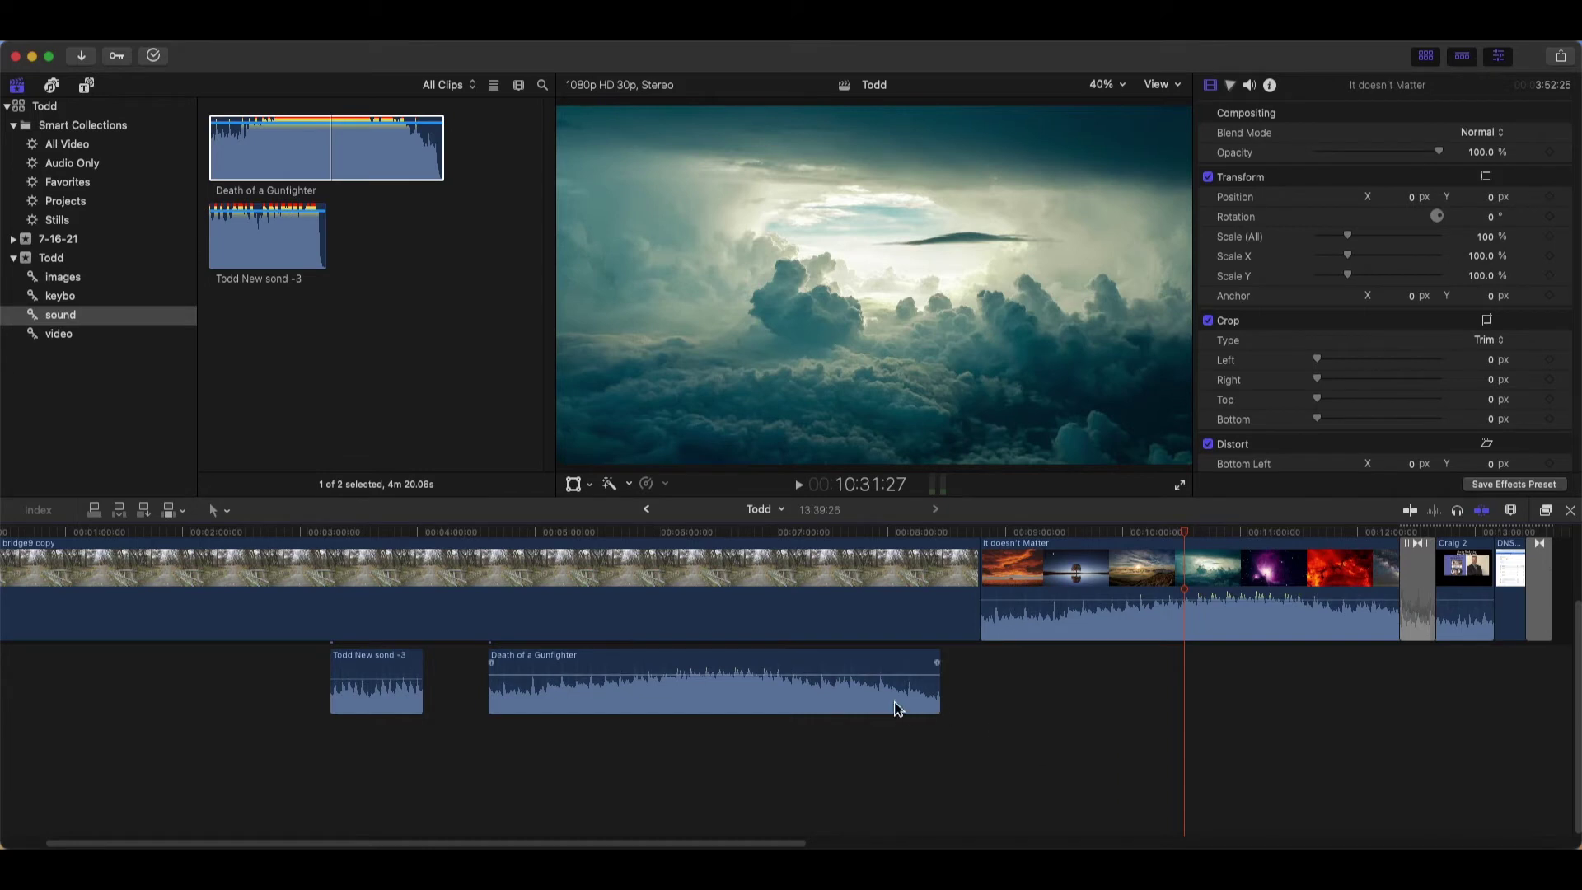
left_click(868, 689)
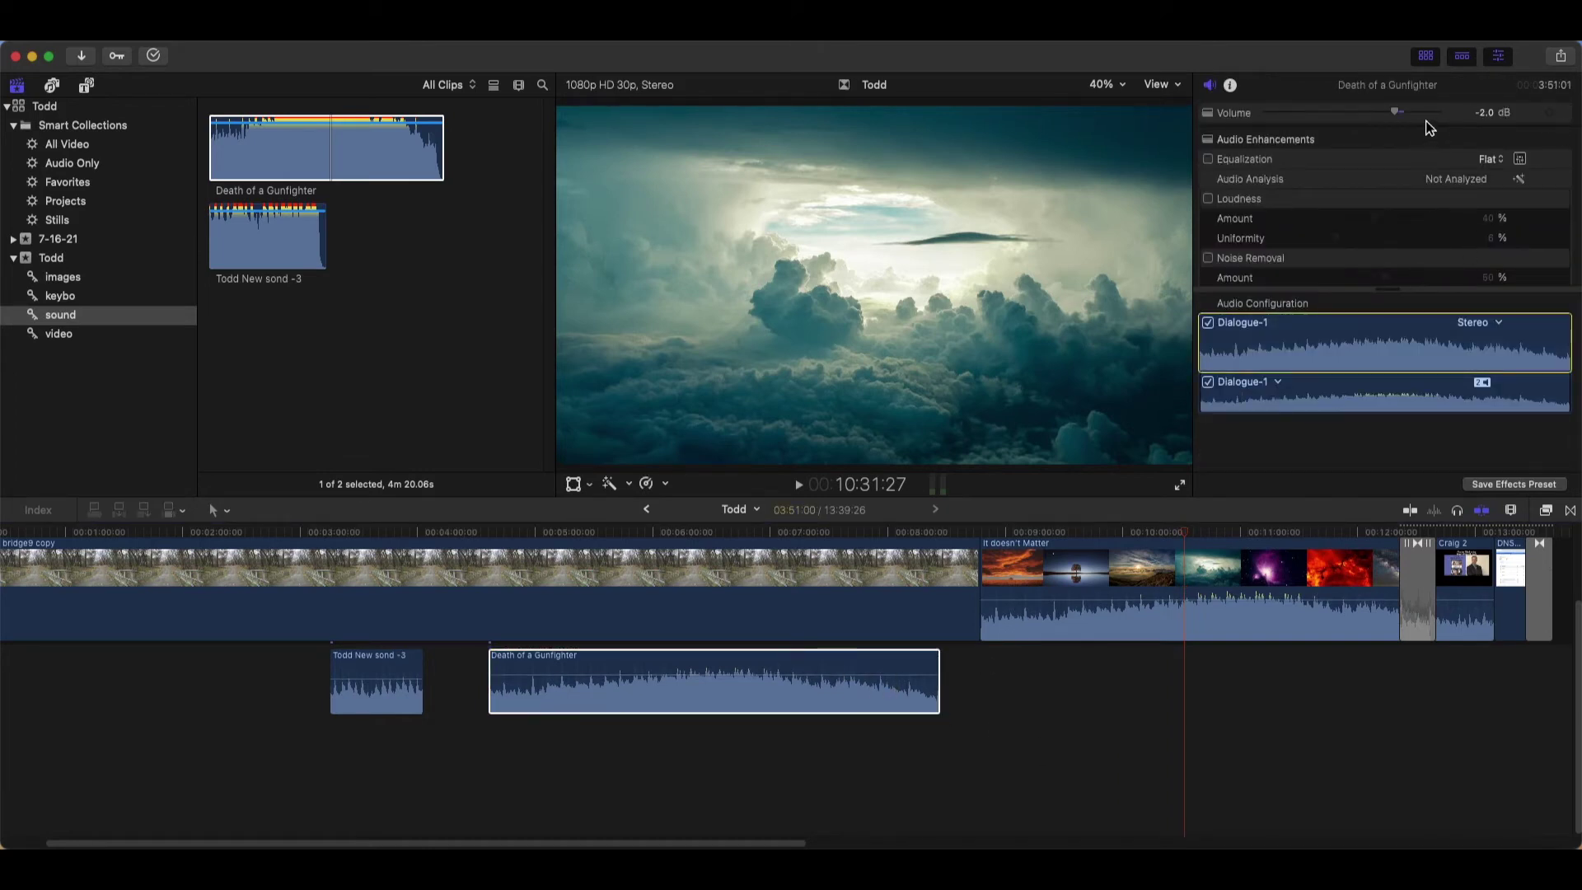
mouse_move(1395, 111)
left_mouse_down()
mouse_move(1424, 125)
mouse_move(1323, 125)
left_mouse_up()
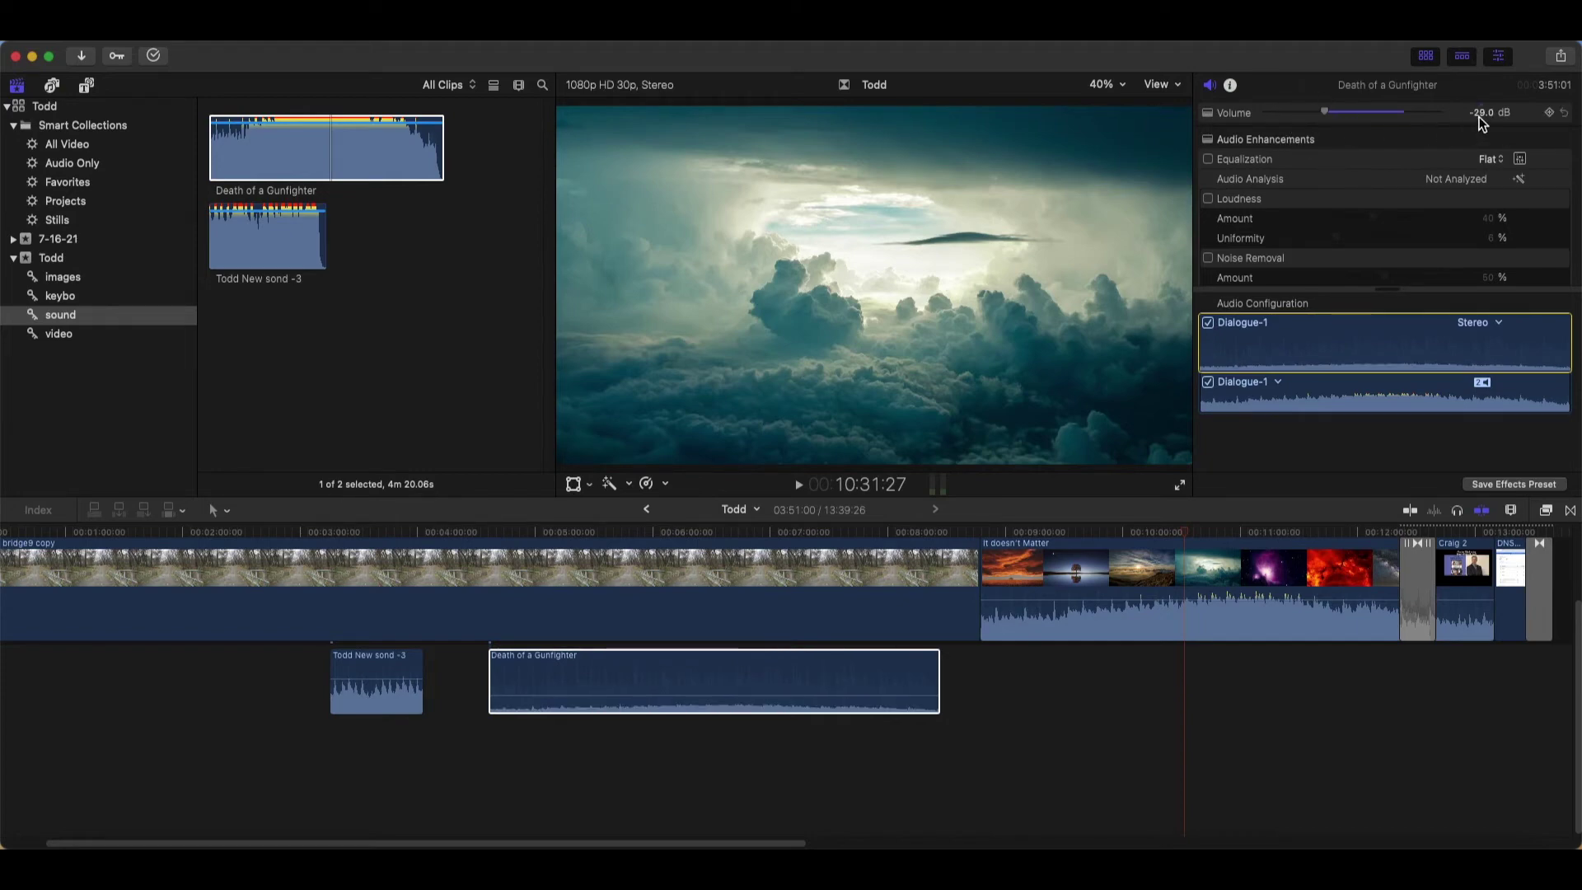
left_click(1483, 117)
type("6")
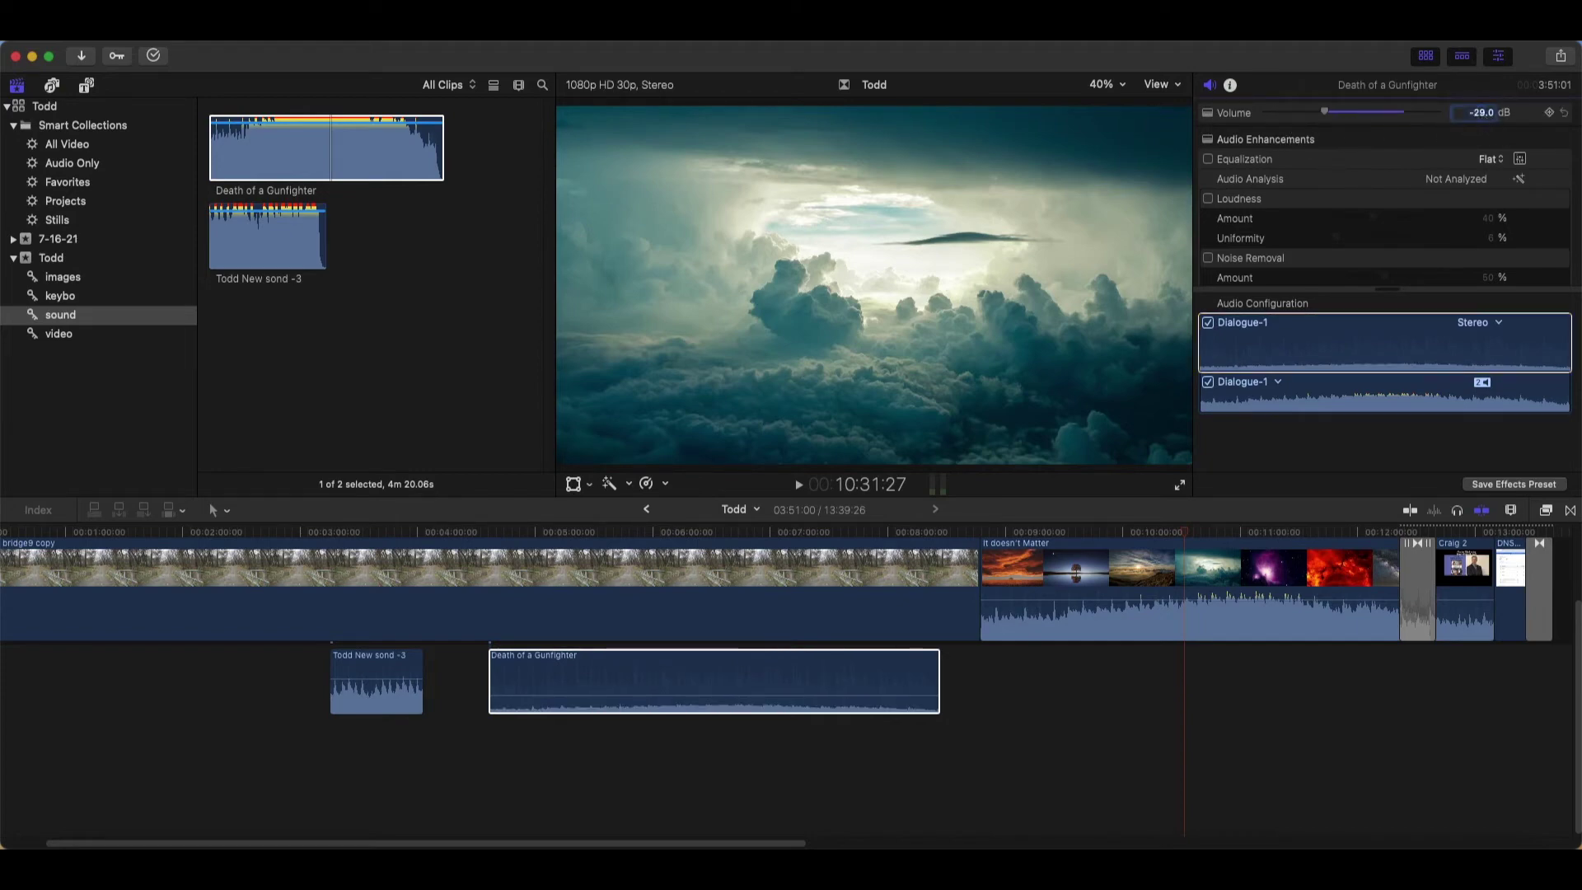
key("Return")
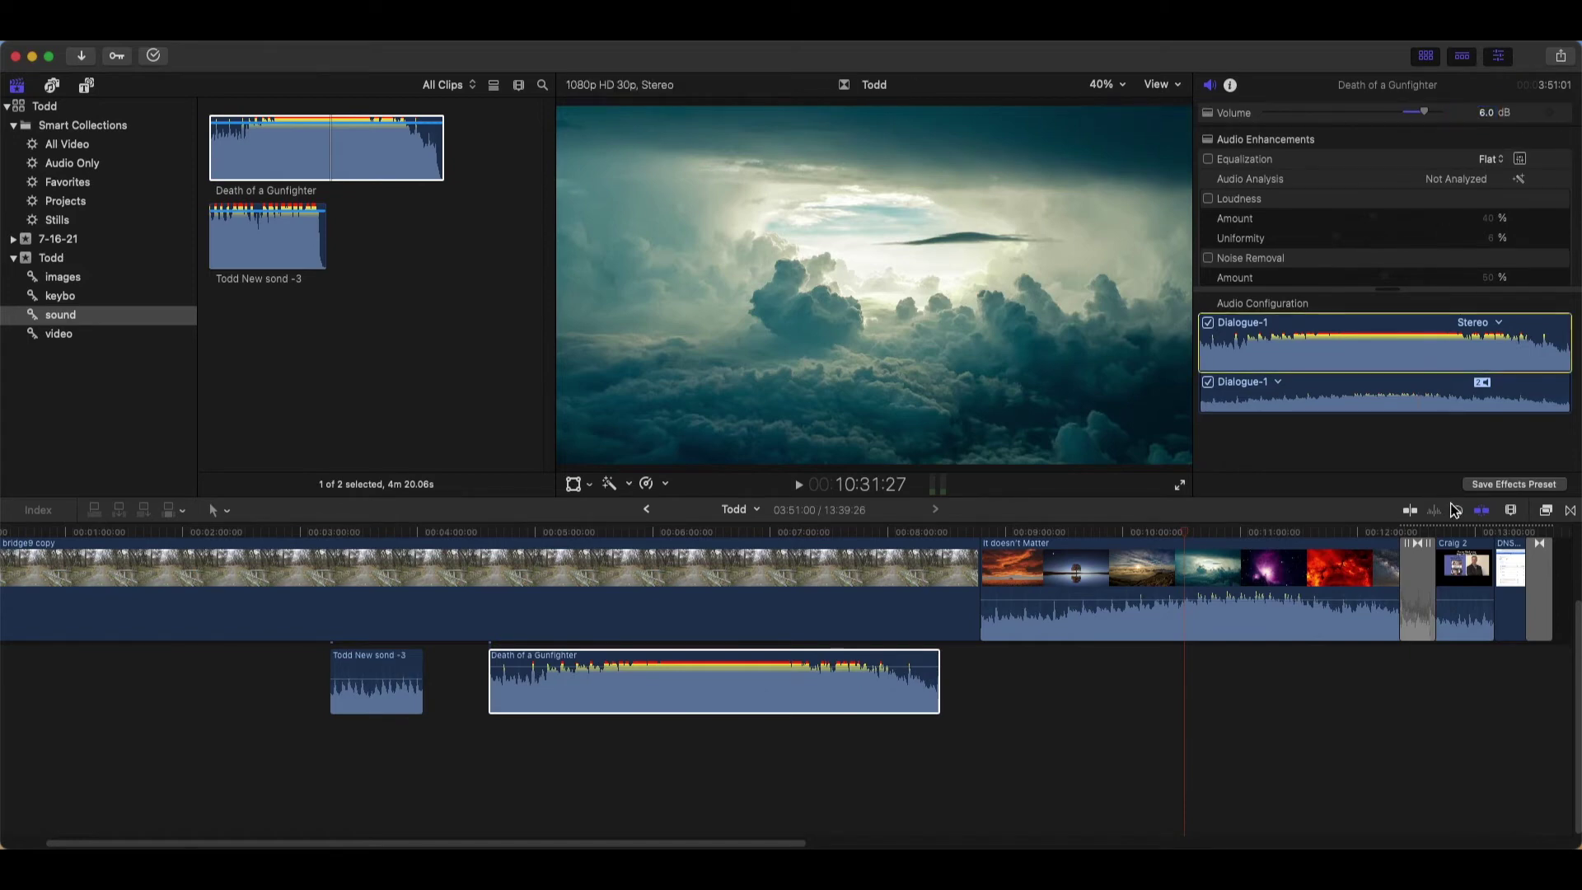
Drag the Gunfighter clip's volume line to settle it at about -2.0 dB
left_click(1098, 742)
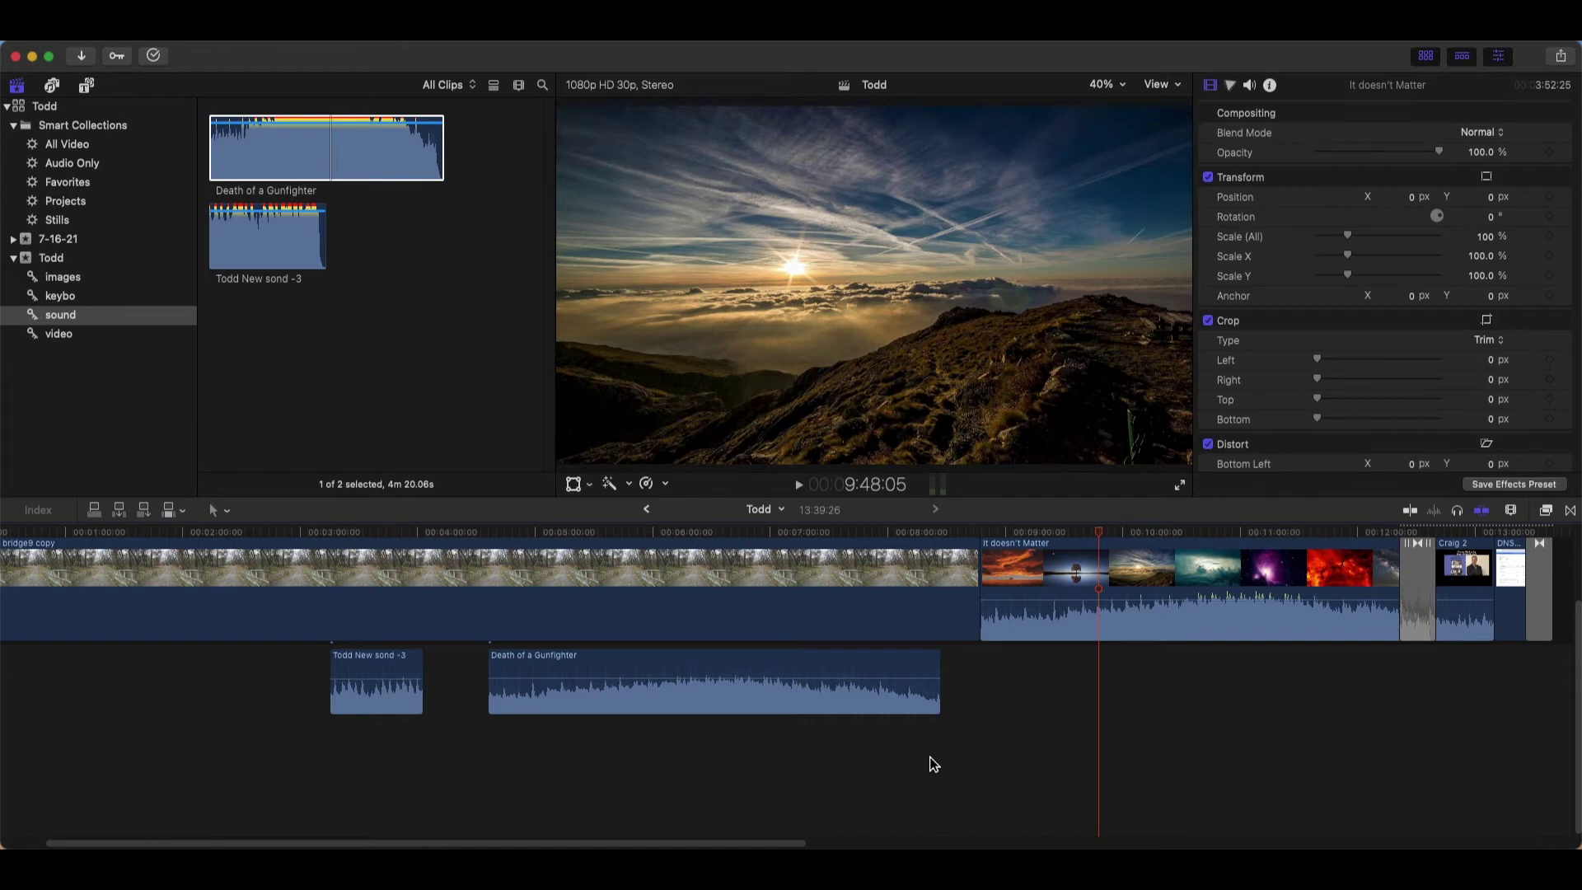
left_click(833, 703)
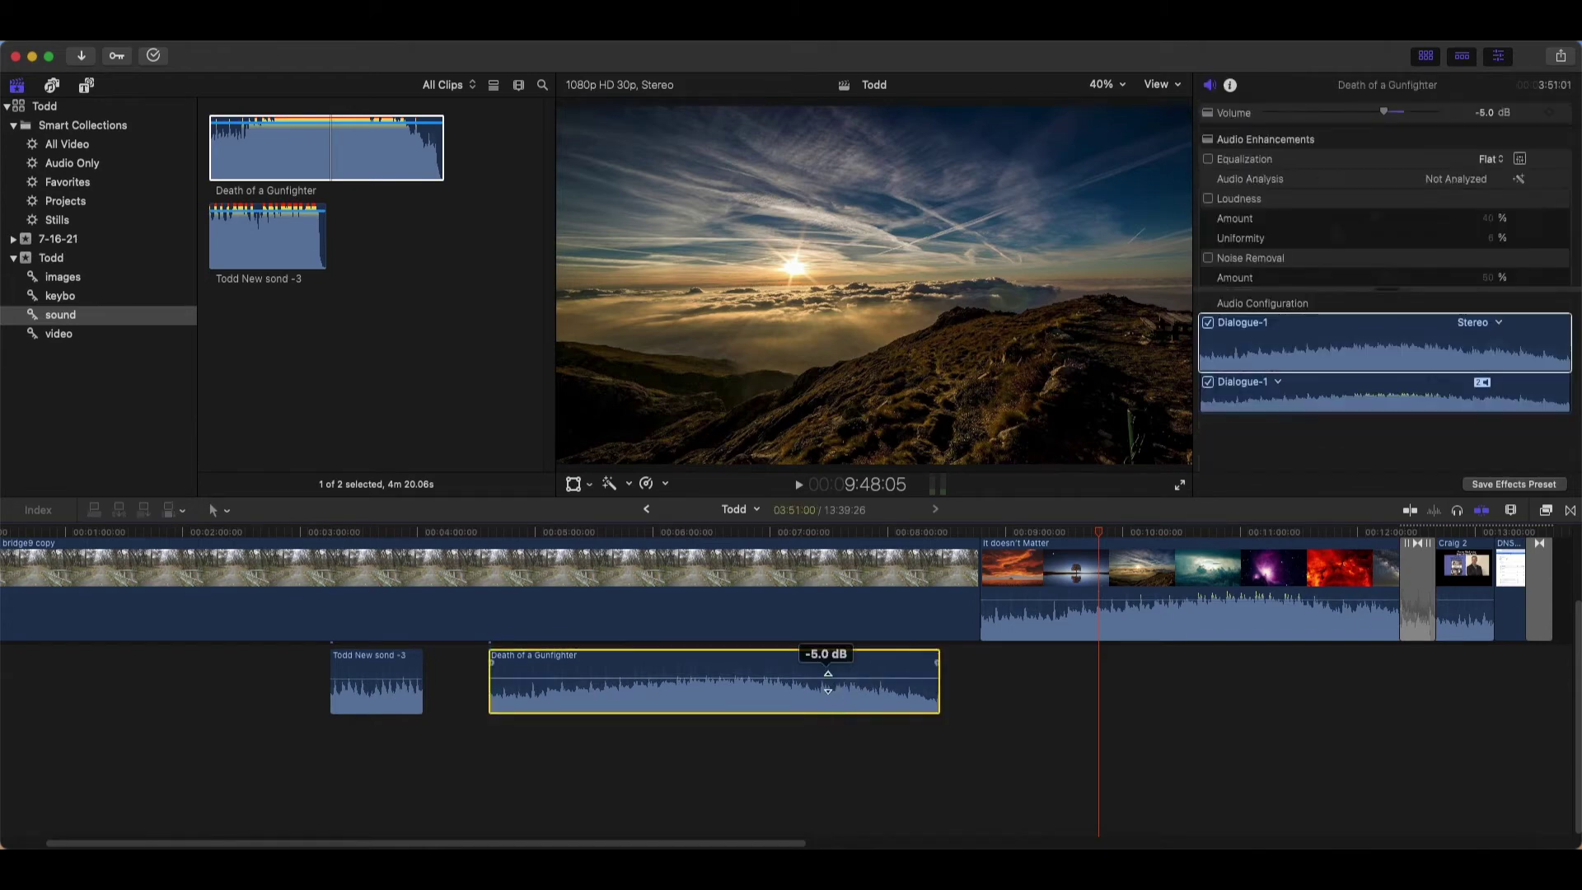
mouse_move(828, 681)
left_mouse_down()
mouse_move(831, 706)
mouse_move(829, 668)
left_mouse_up()
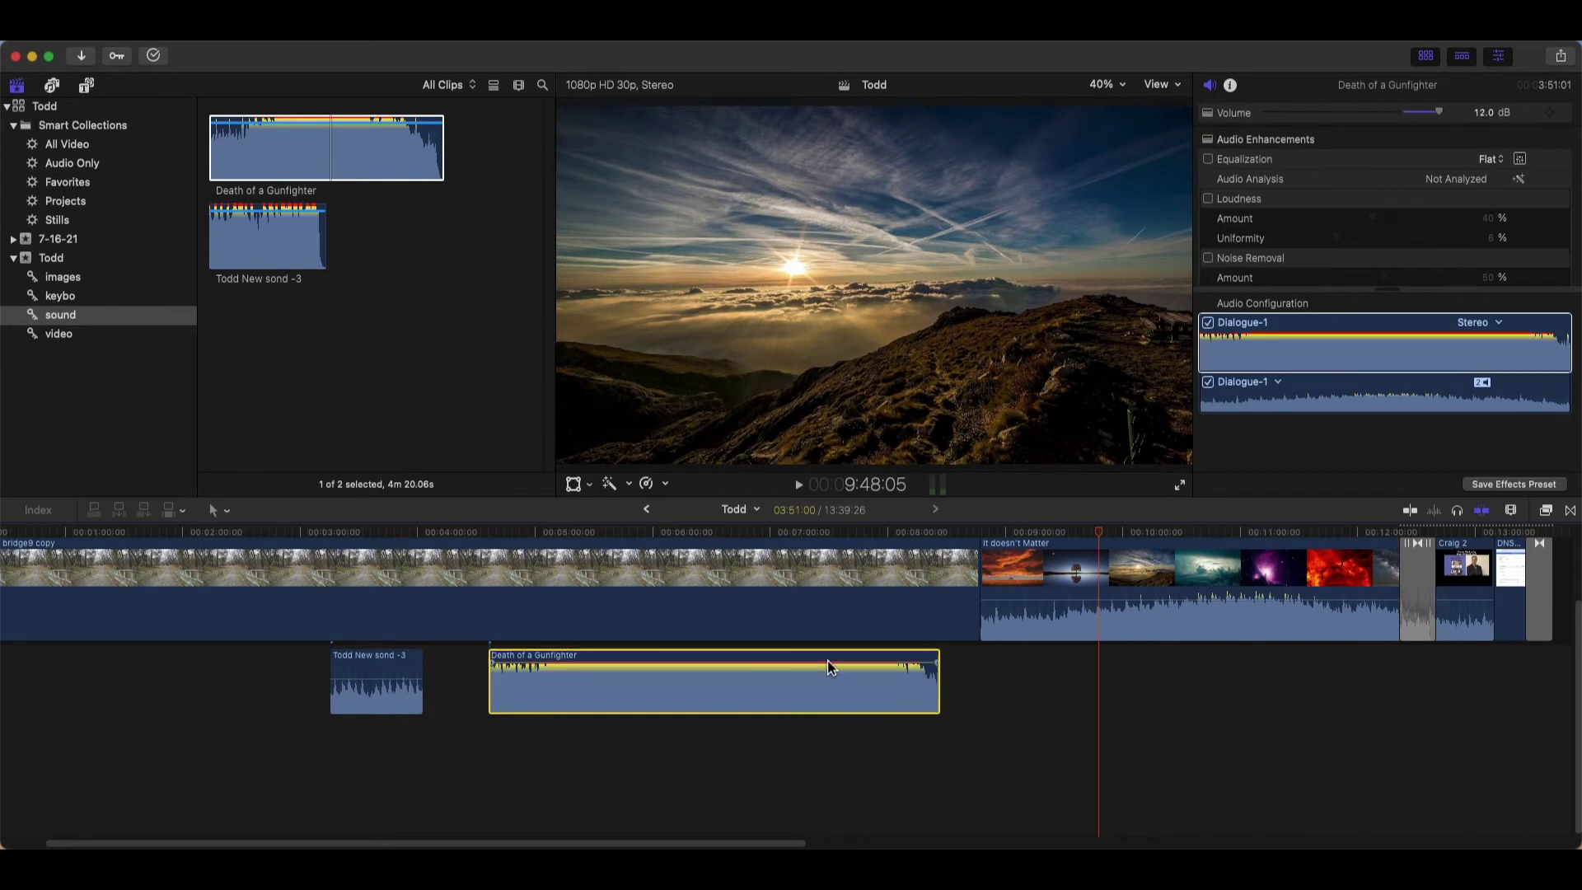
left_click_drag(828, 667, 829, 677)
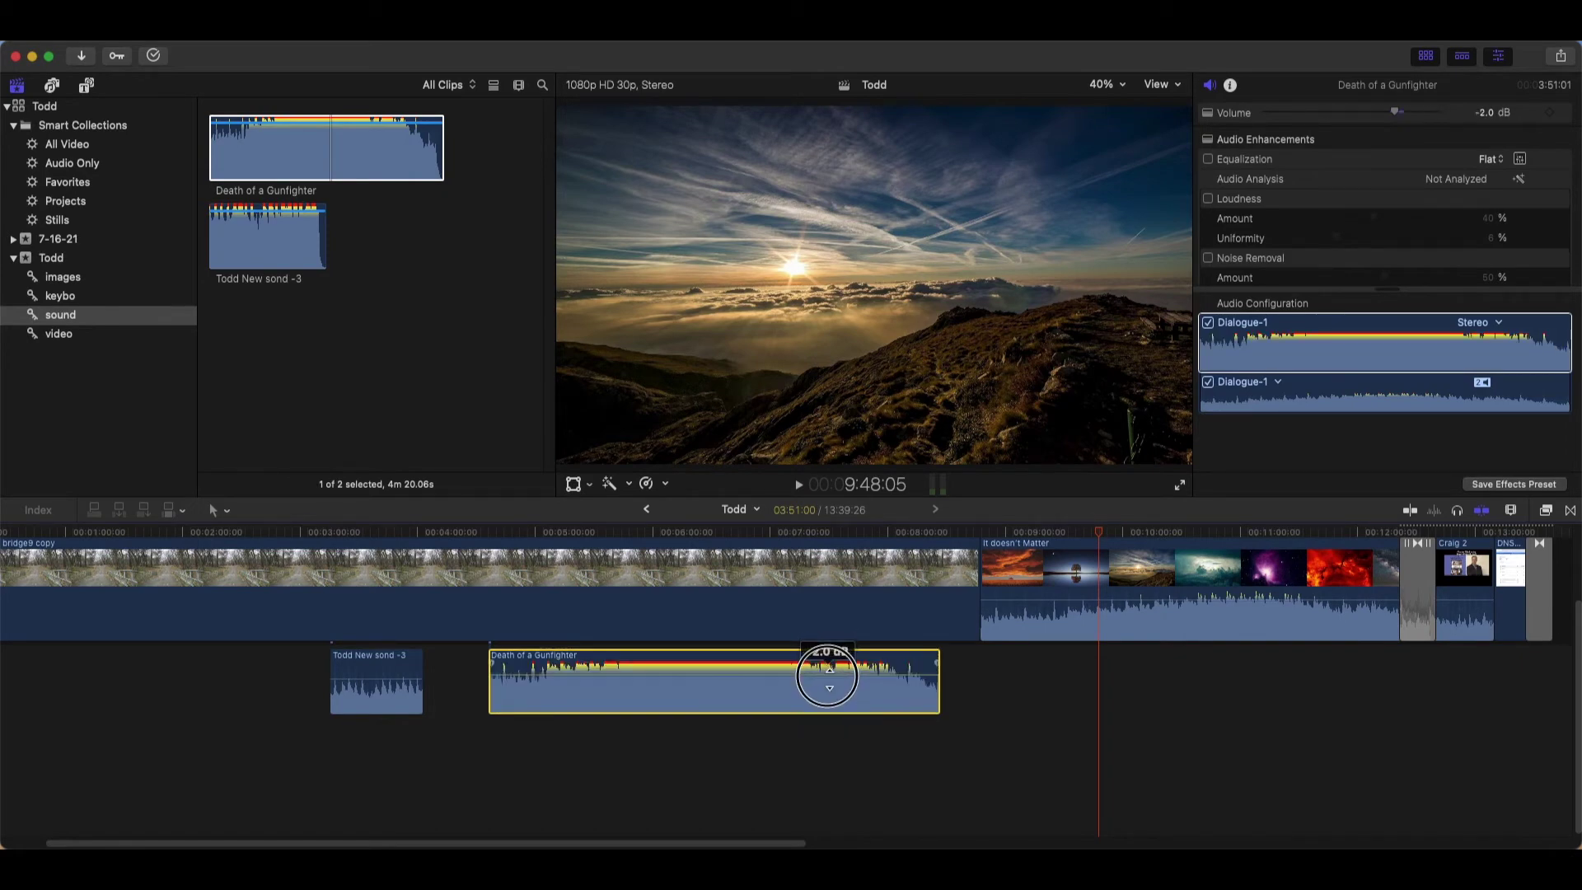
left_click(1067, 745)
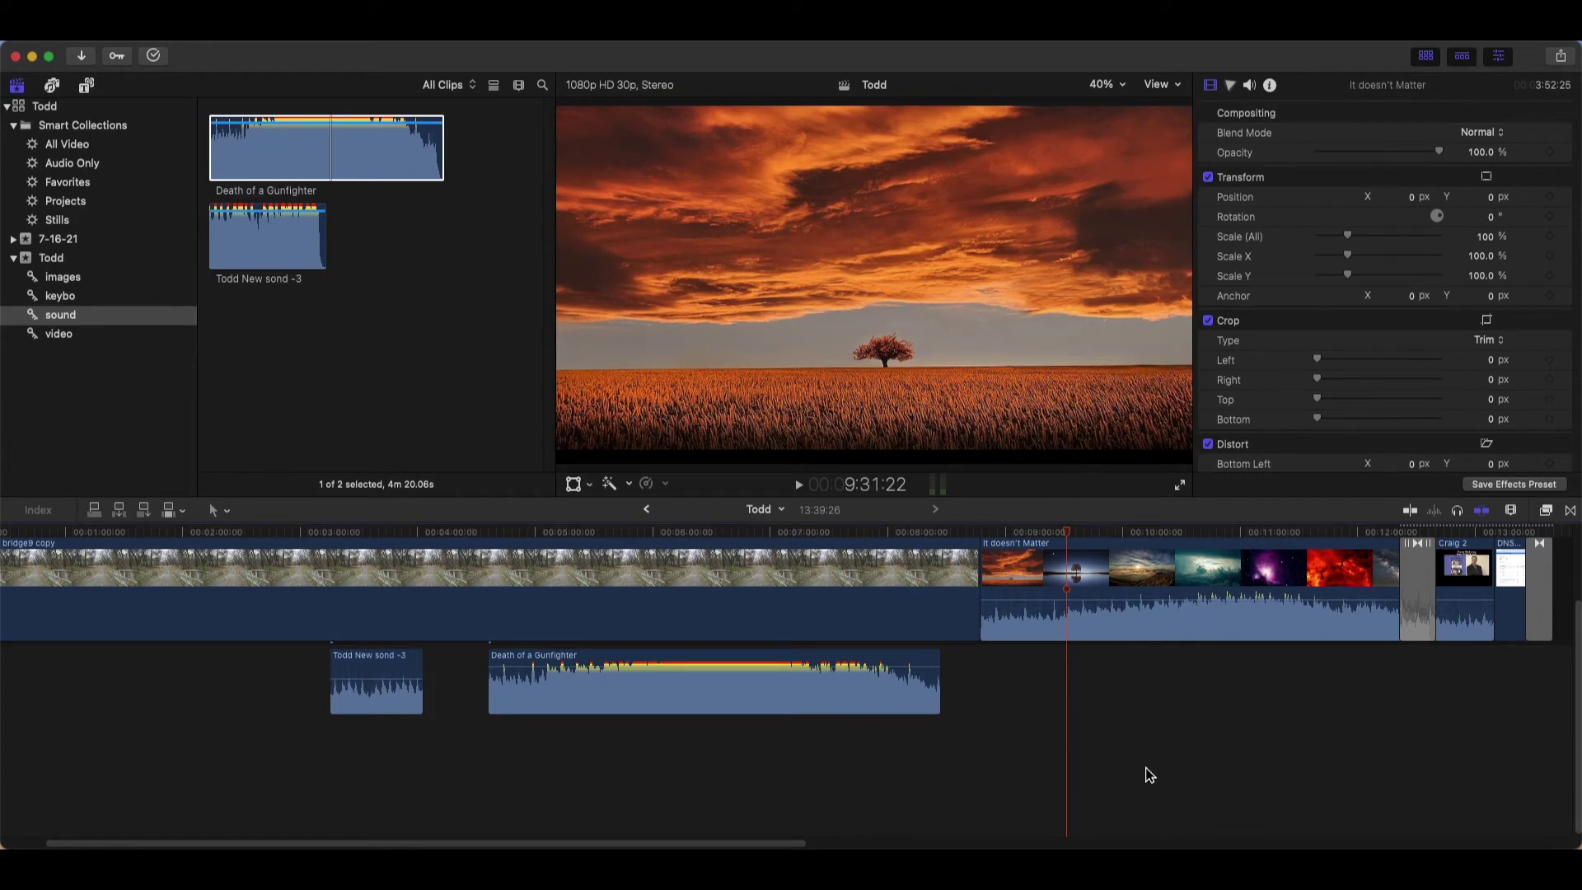
Detach the It doesn't Matter clip's audio and delete the detached audio clip
left_click(1258, 588)
right_click(1258, 588)
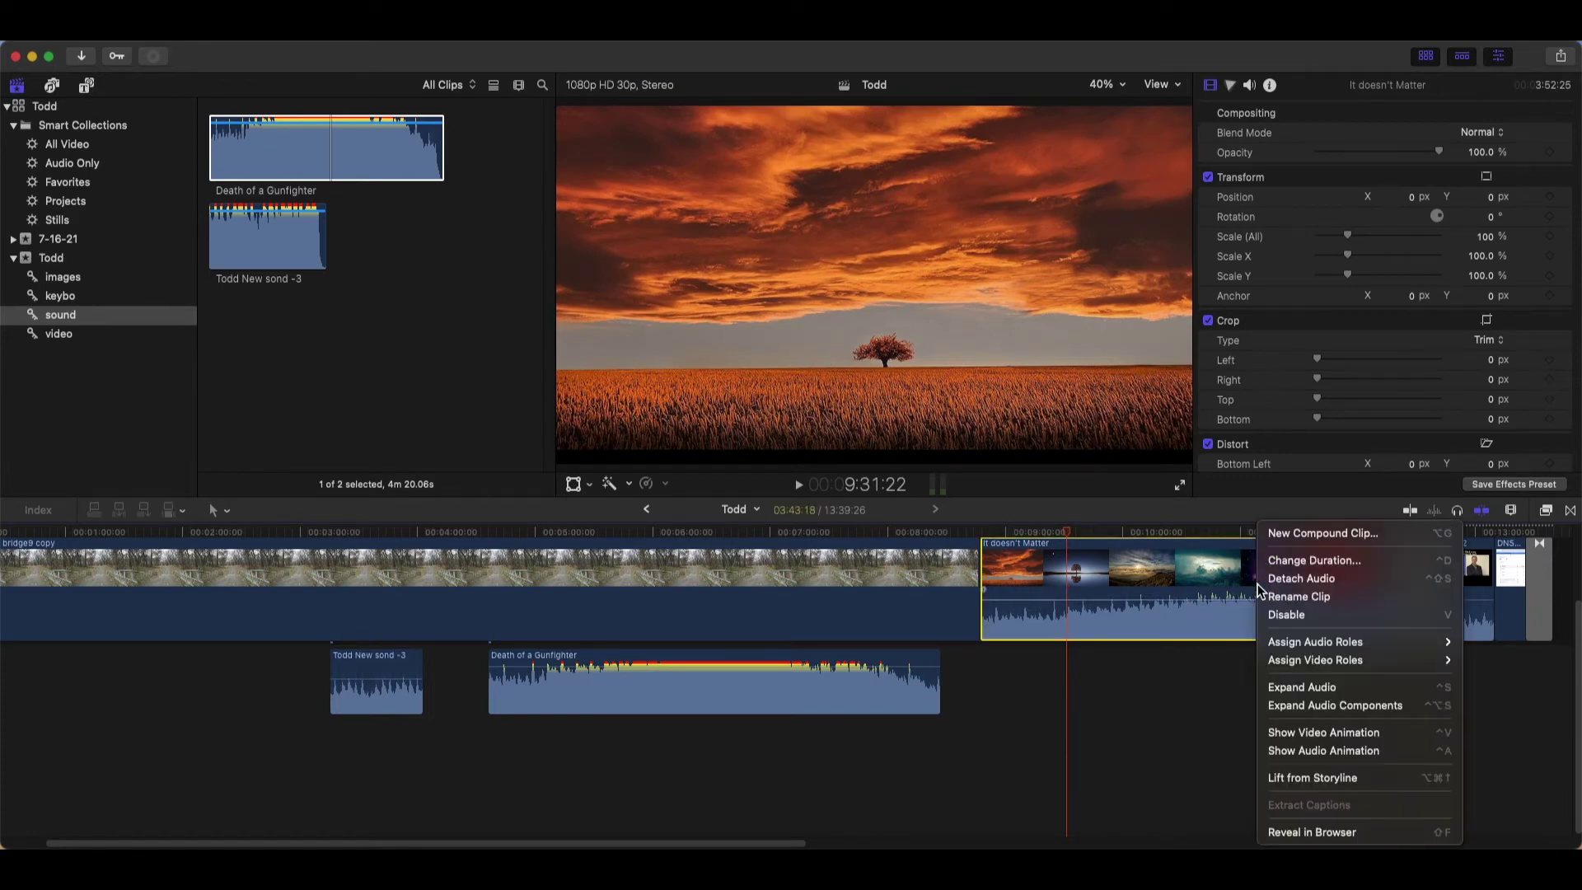
left_click(1383, 578)
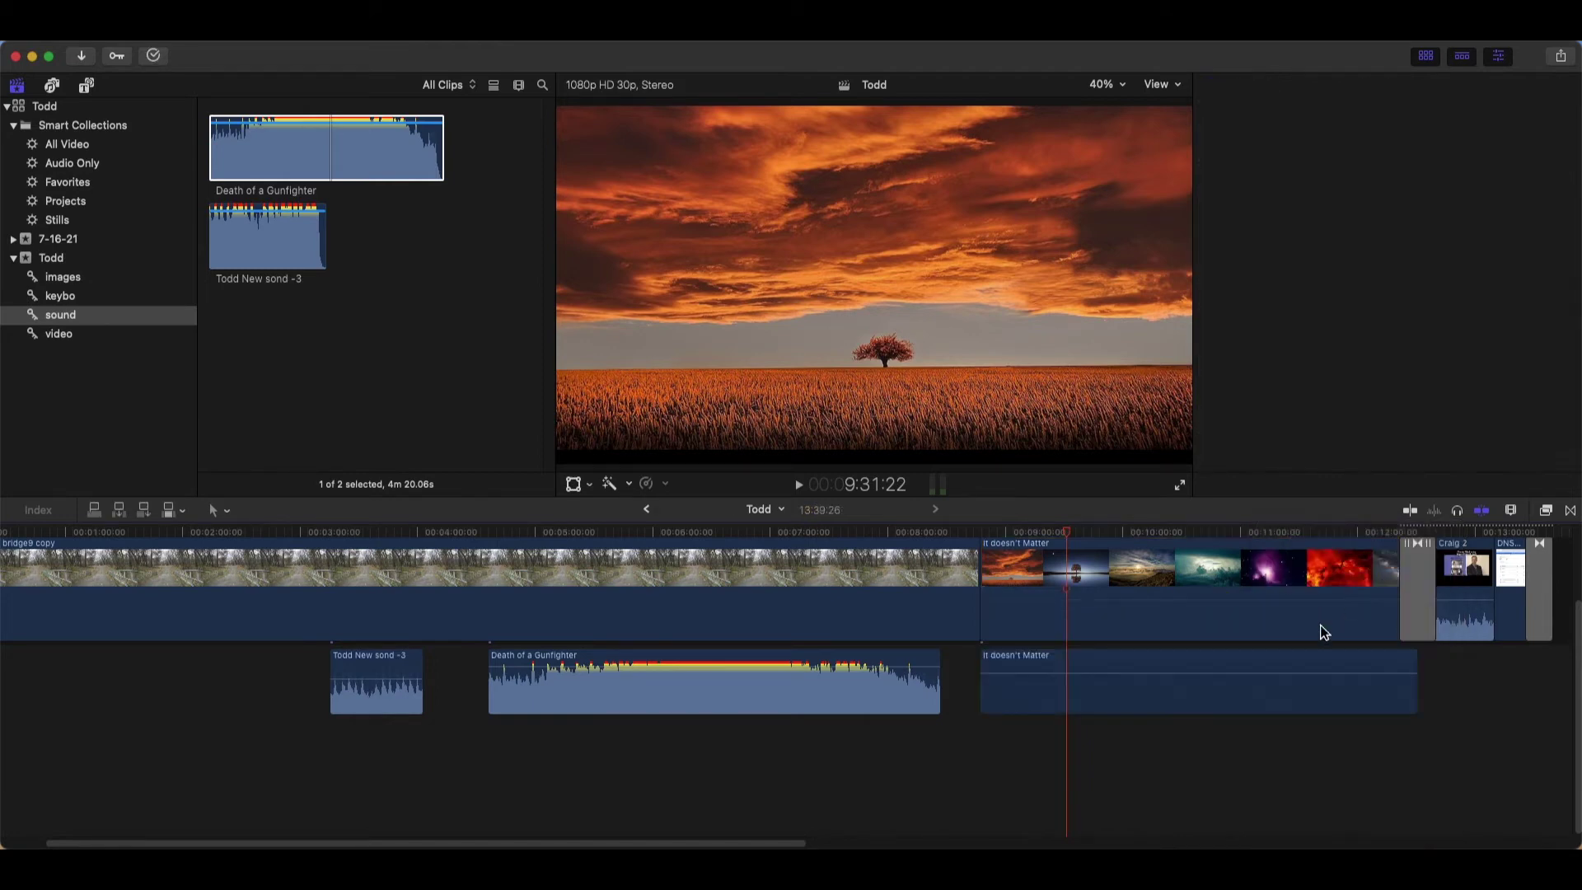
left_click(1280, 699)
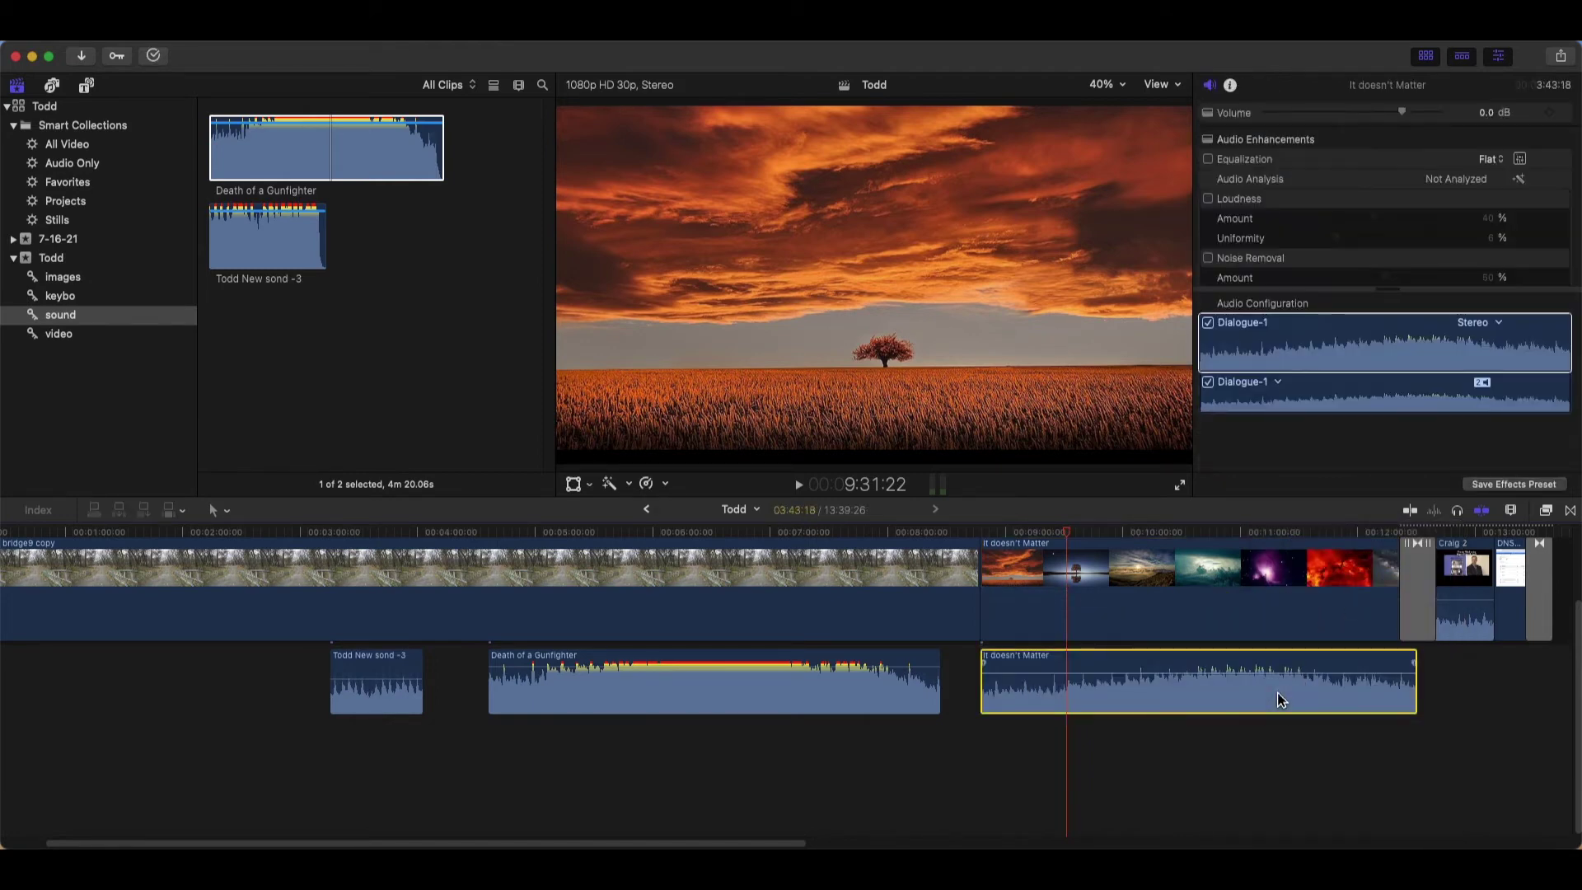
key("Delete")
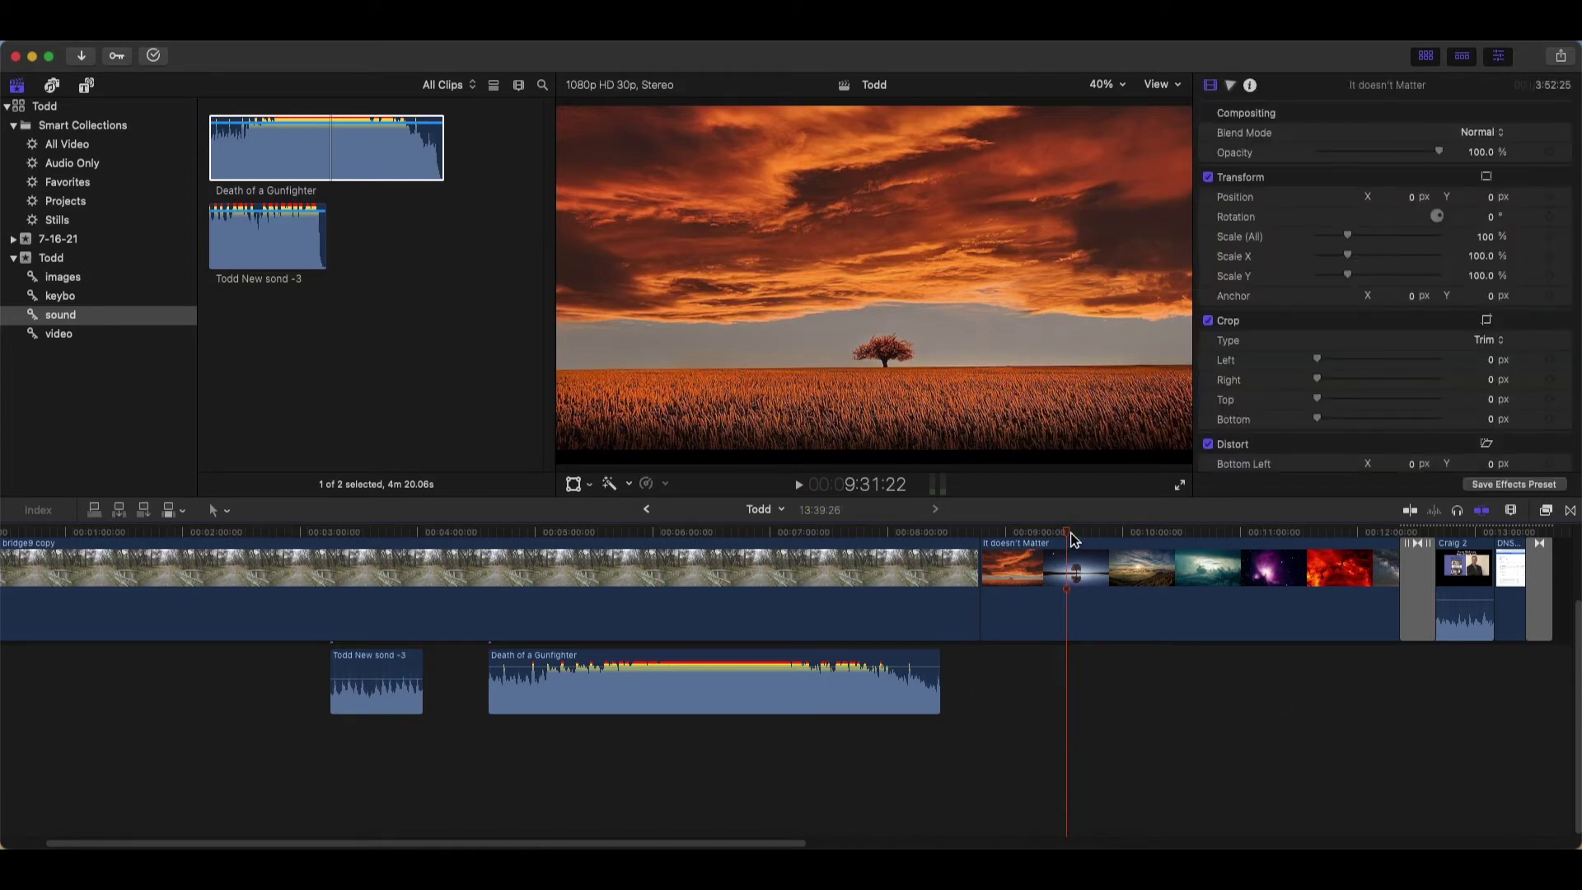
left_click(1188, 568)
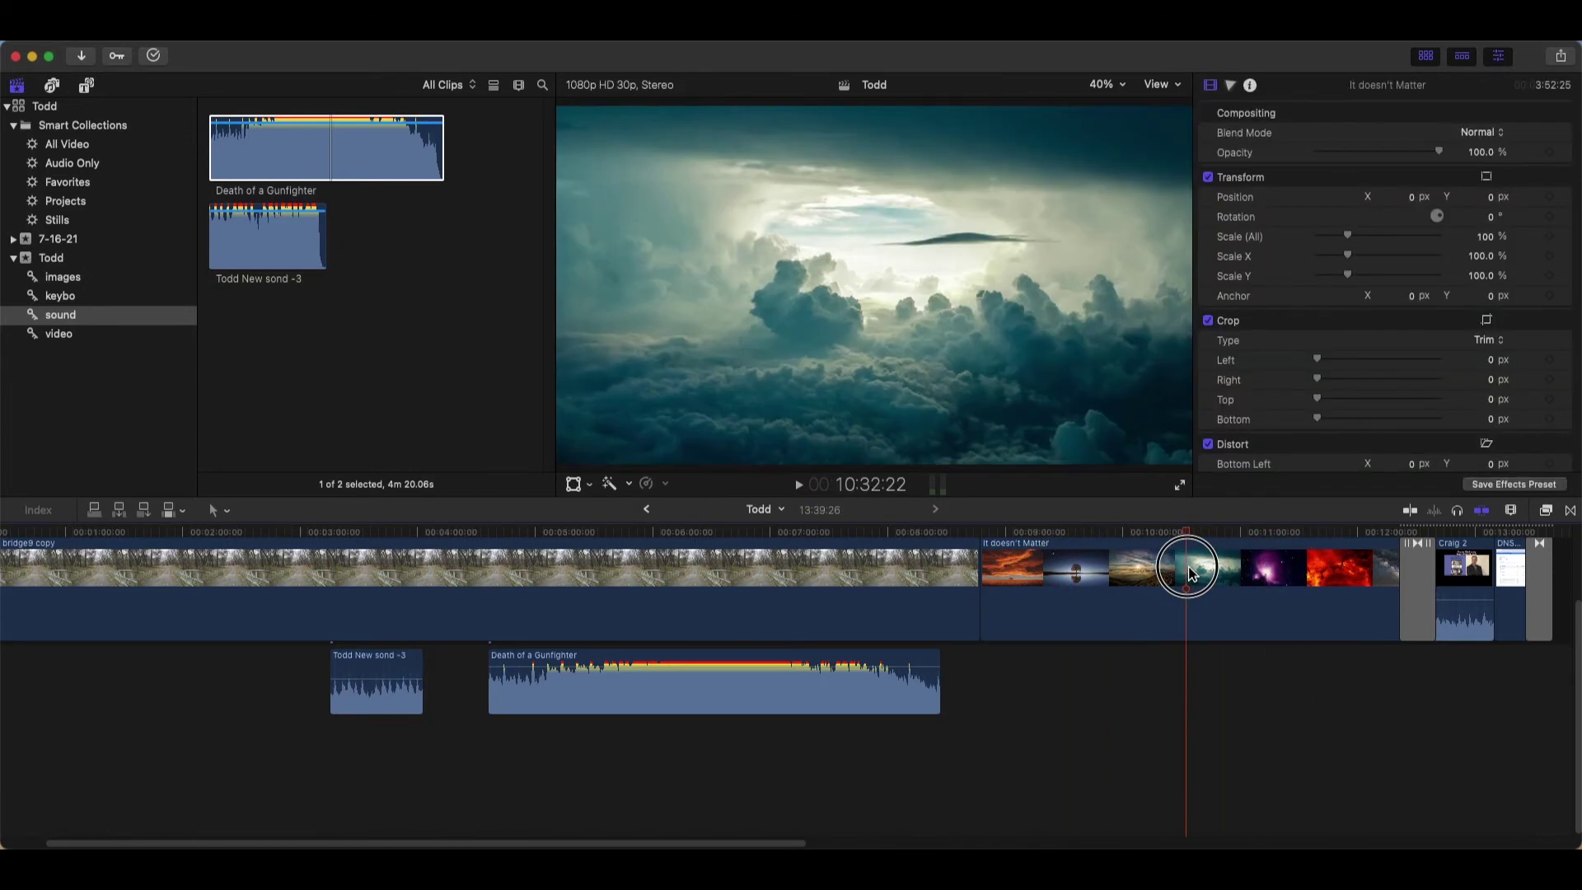
Play the project in the viewer
left_click(798, 491)
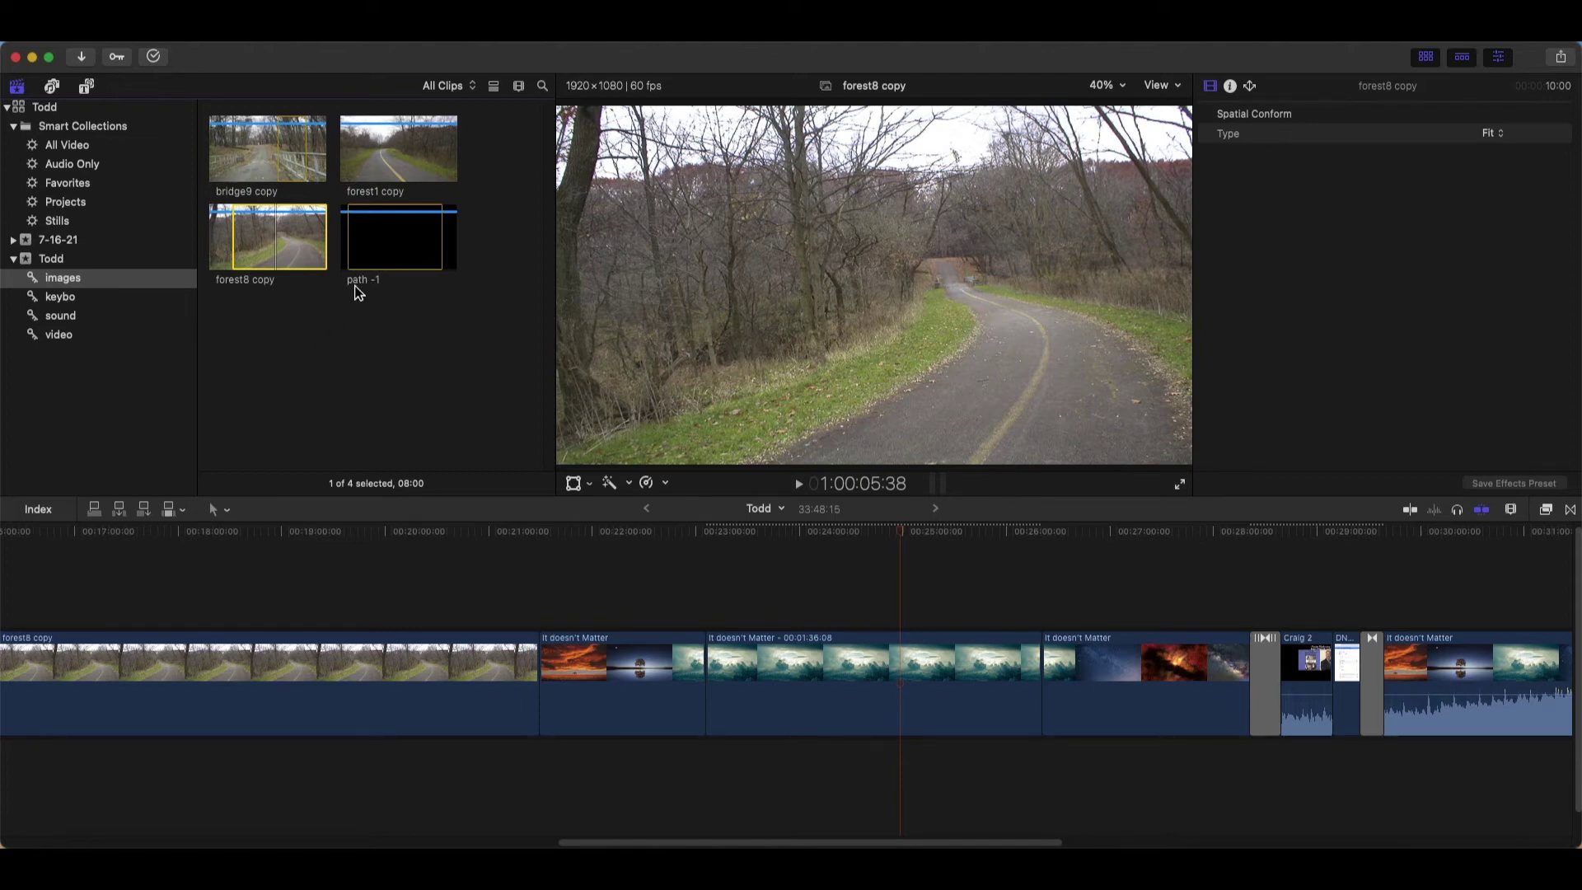
Drag the path -1 still into the timeline above the It doesn't Matter cloud clips
left_click(389, 248)
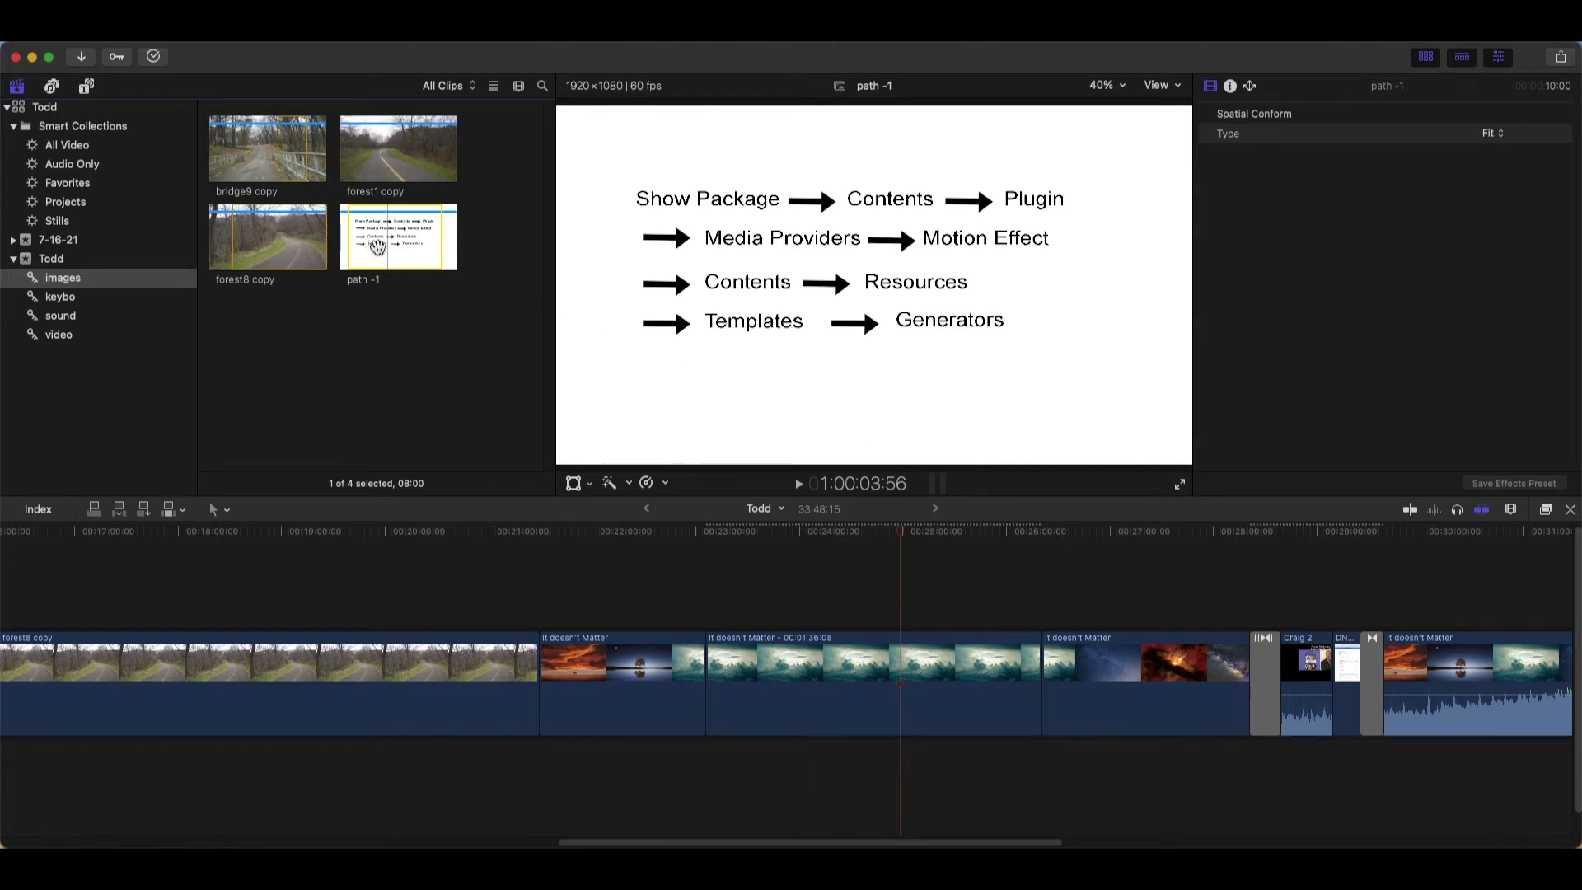
mouse_move(377, 247)
left_mouse_down()
mouse_move(731, 586)
mouse_move(1023, 636)
left_mouse_up()
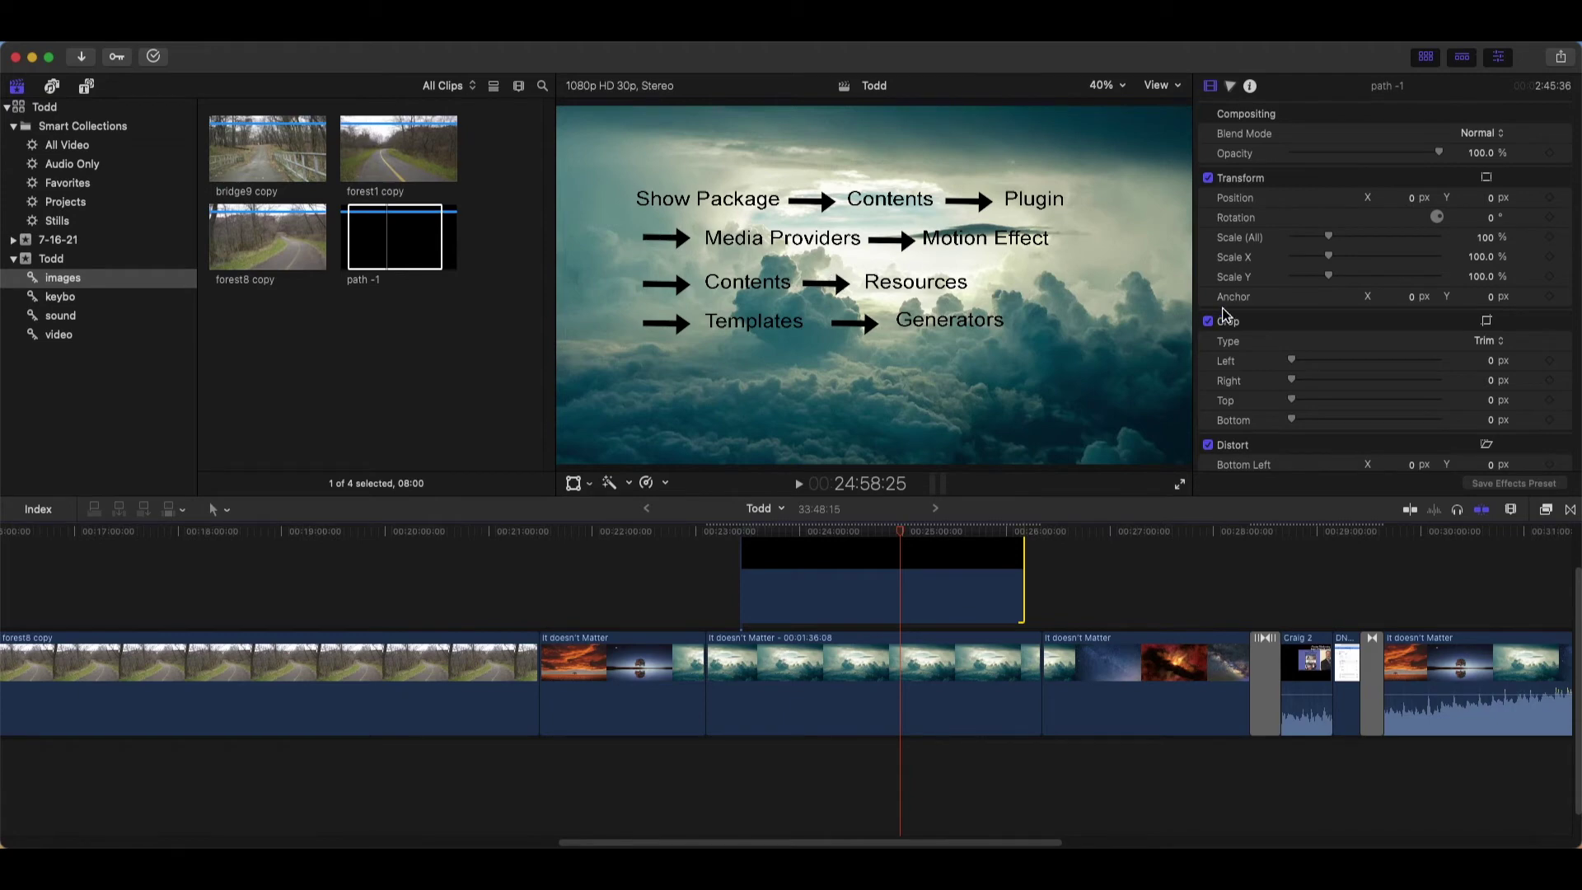
Shrink the path -1 overlay to 89% scale
left_click(960, 338)
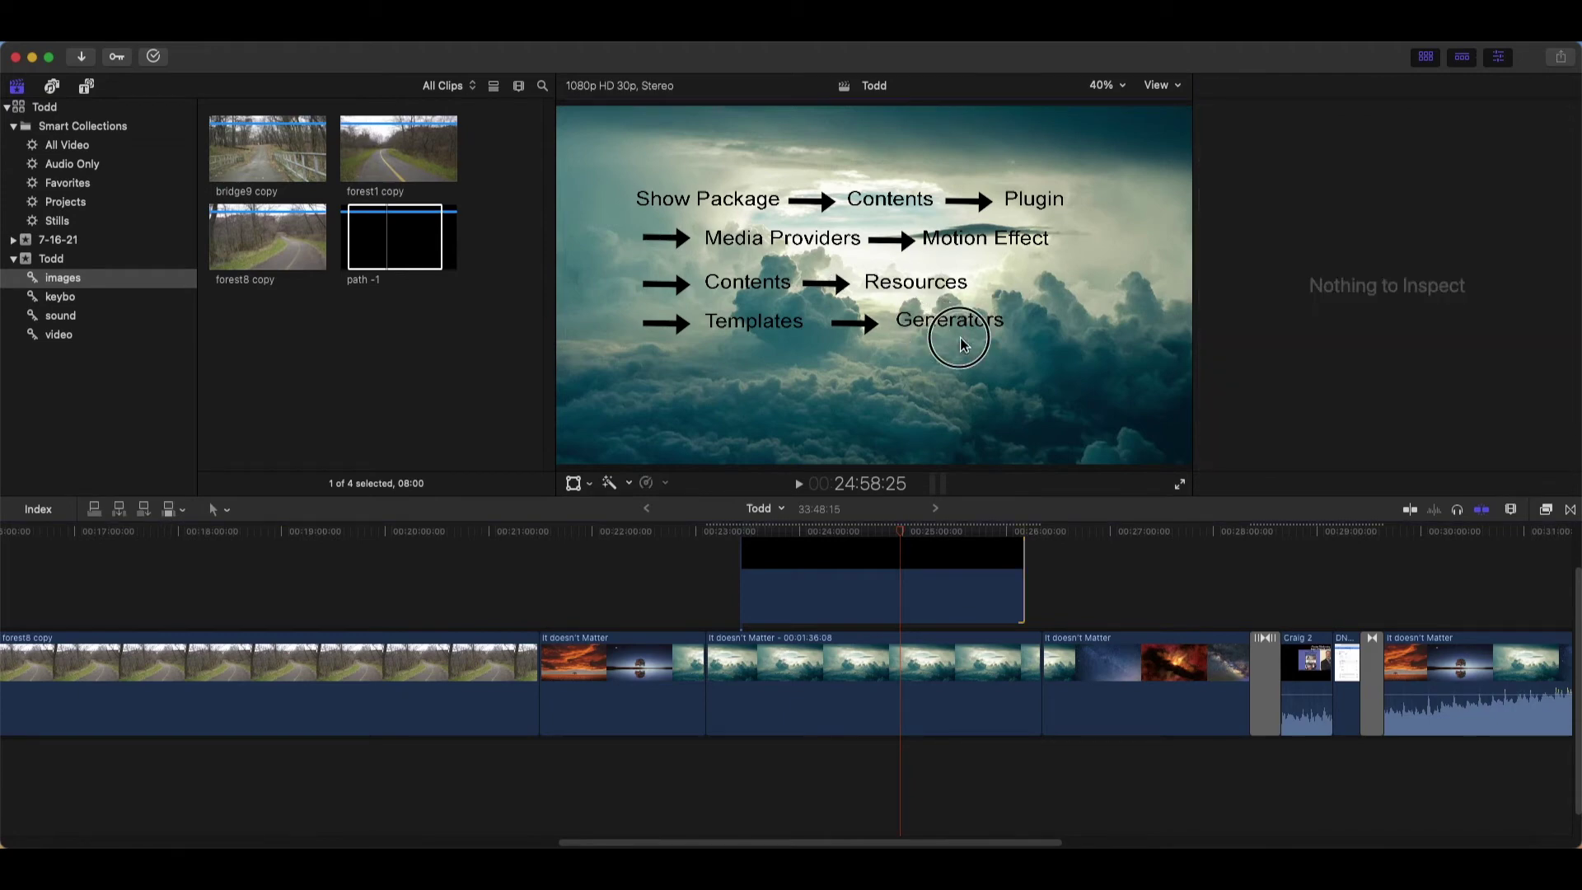
left_click(928, 594)
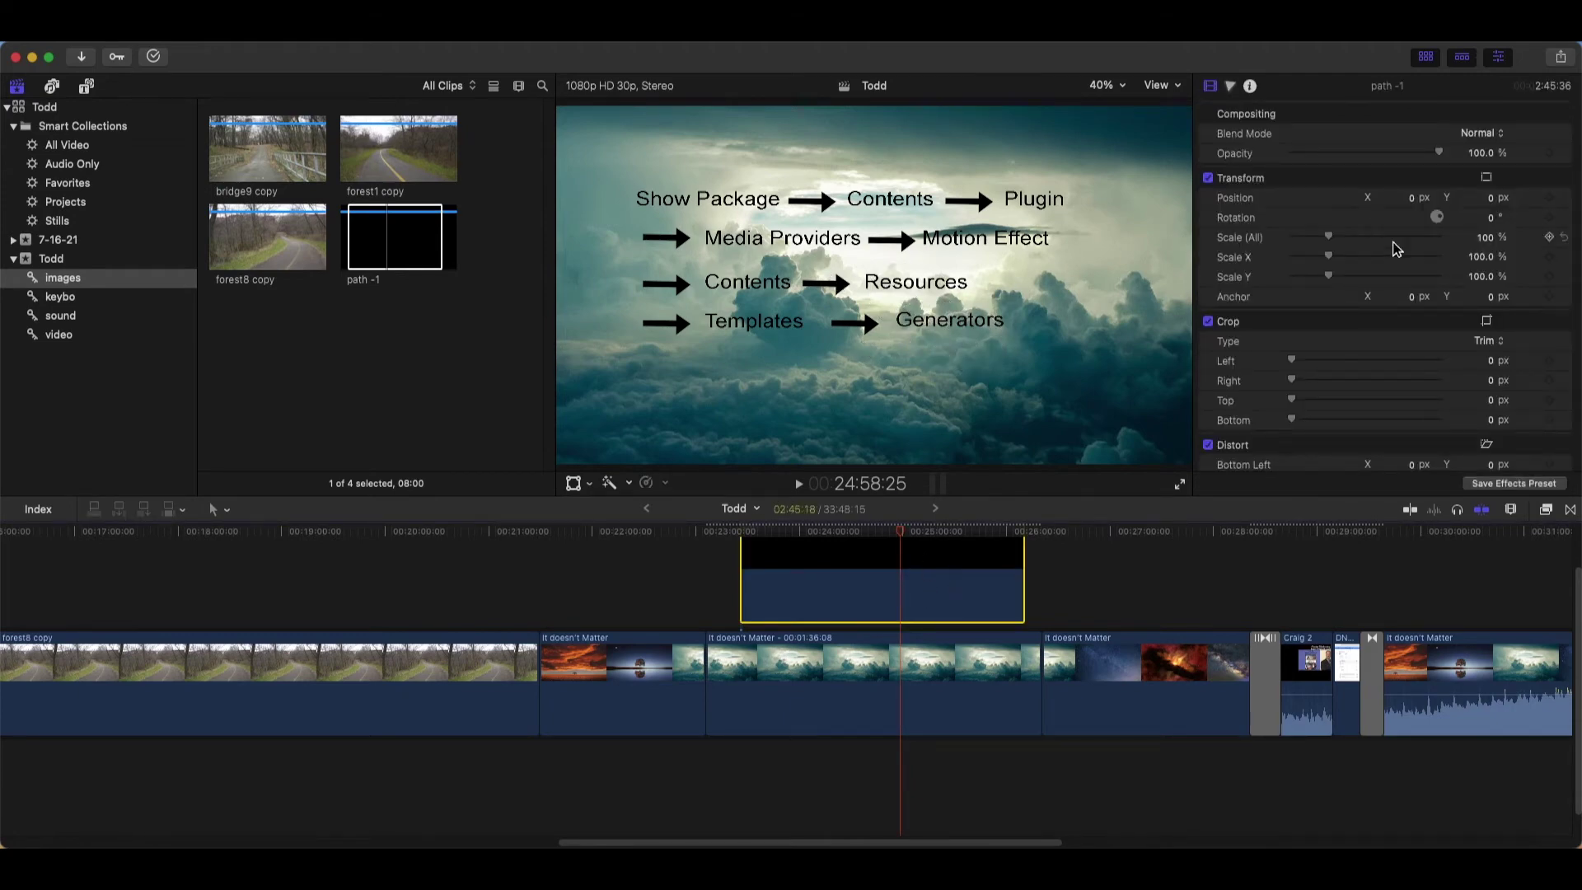
left_click_drag(1328, 238, 1329, 251)
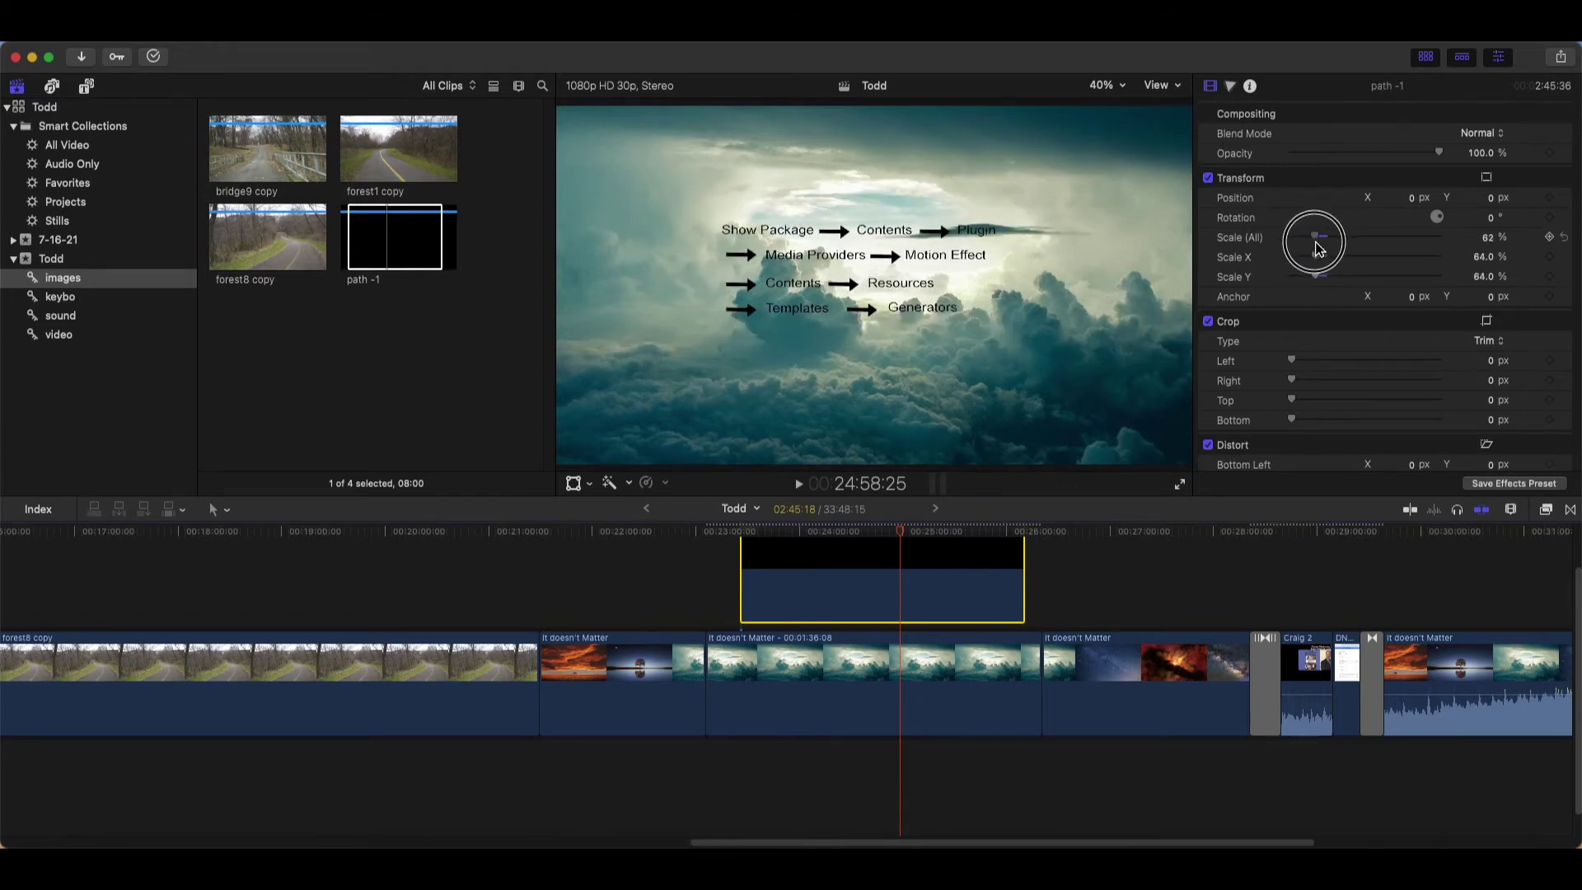
left_click(917, 350)
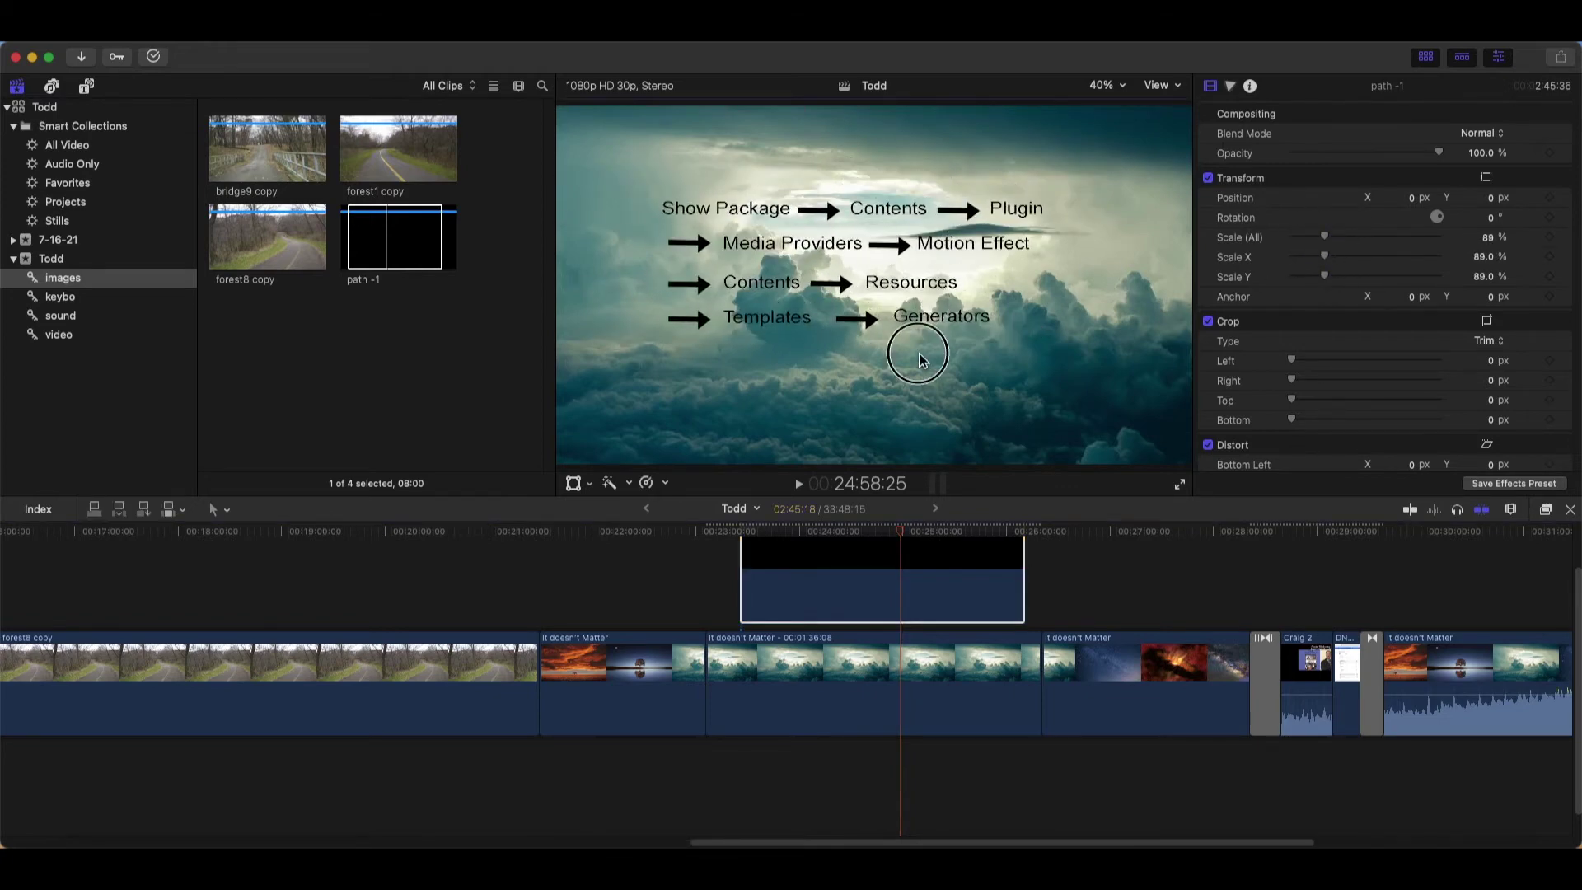
Nudge the overlay with on-screen transform handles and enlarge it to about 105.35% scale
right_click(941, 577)
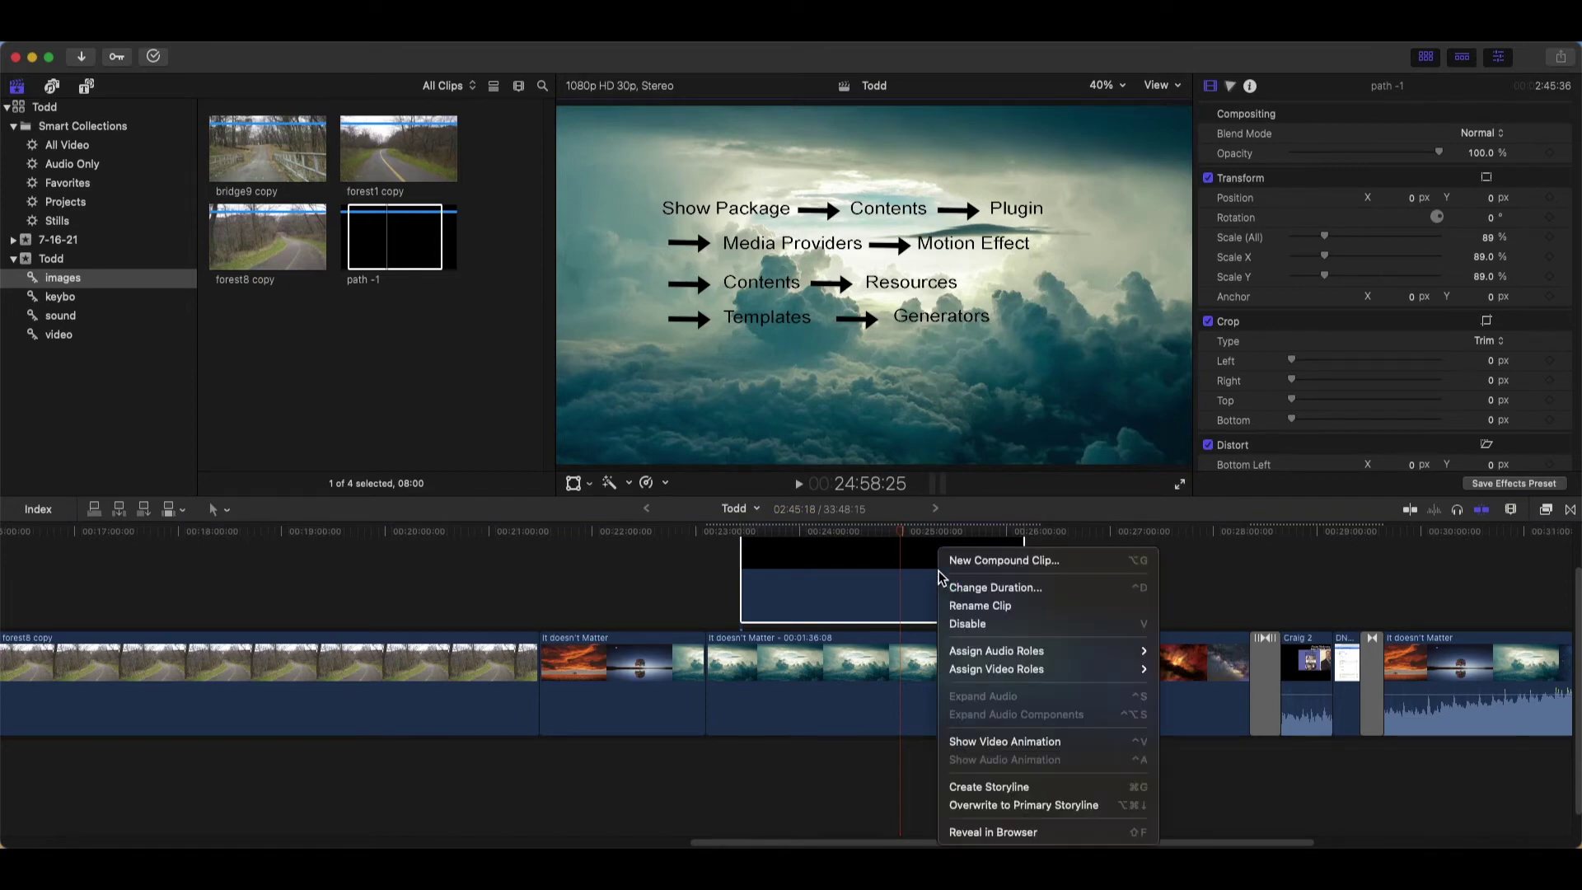
right_click(897, 422)
left_click(933, 434)
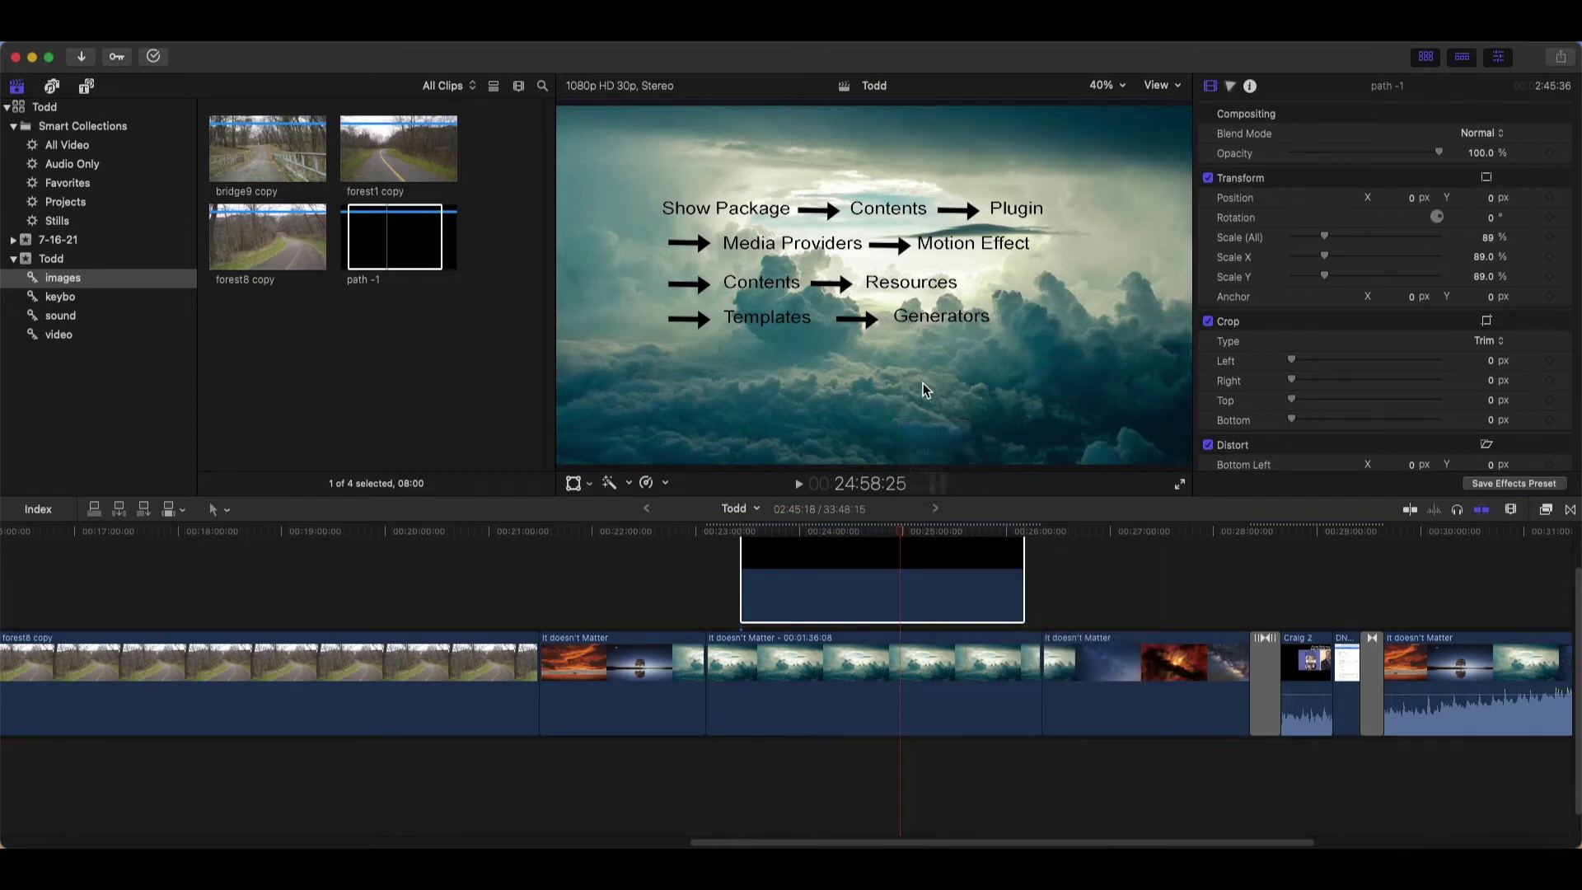
mouse_move(869, 292)
left_mouse_down()
mouse_move(891, 290)
mouse_move(847, 340)
mouse_move(905, 258)
mouse_move(873, 285)
left_mouse_up()
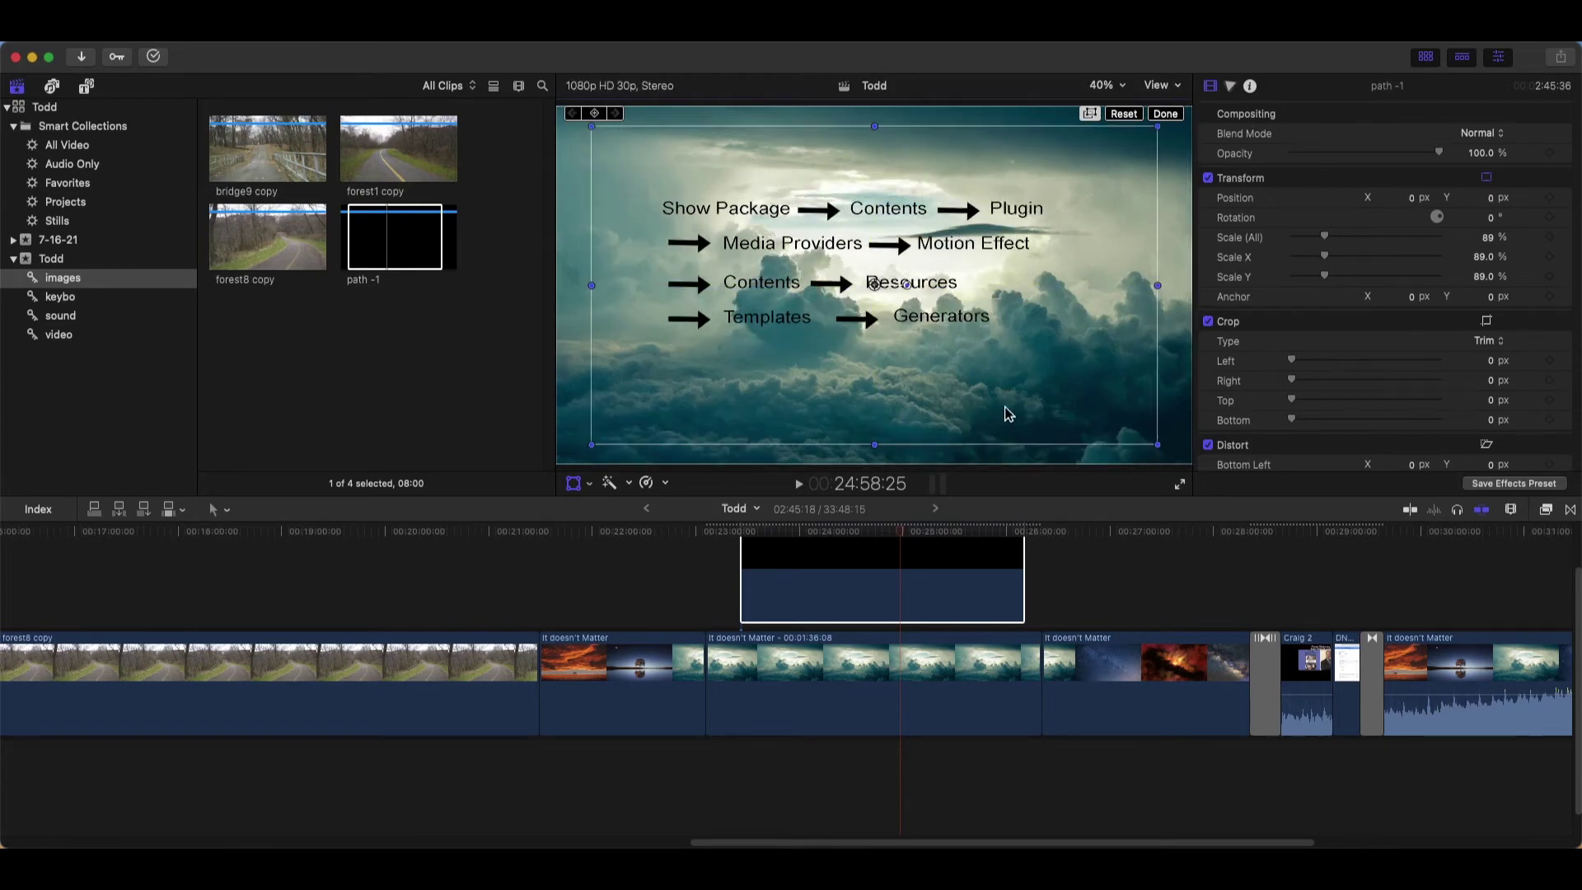
left_click(1163, 117)
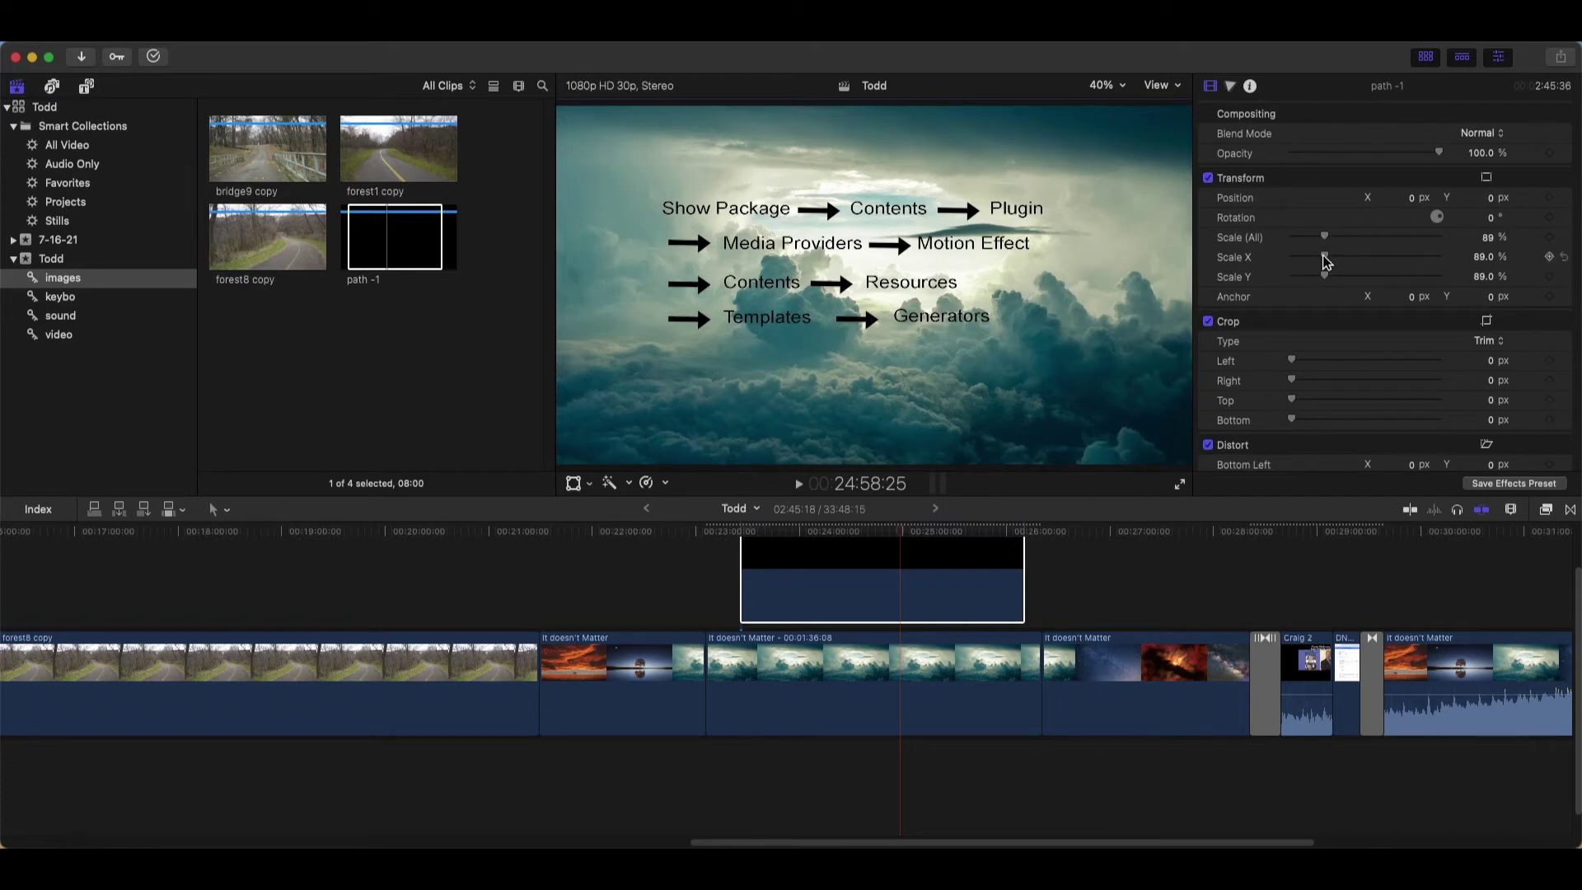
left_click_drag(1329, 262, 1341, 287)
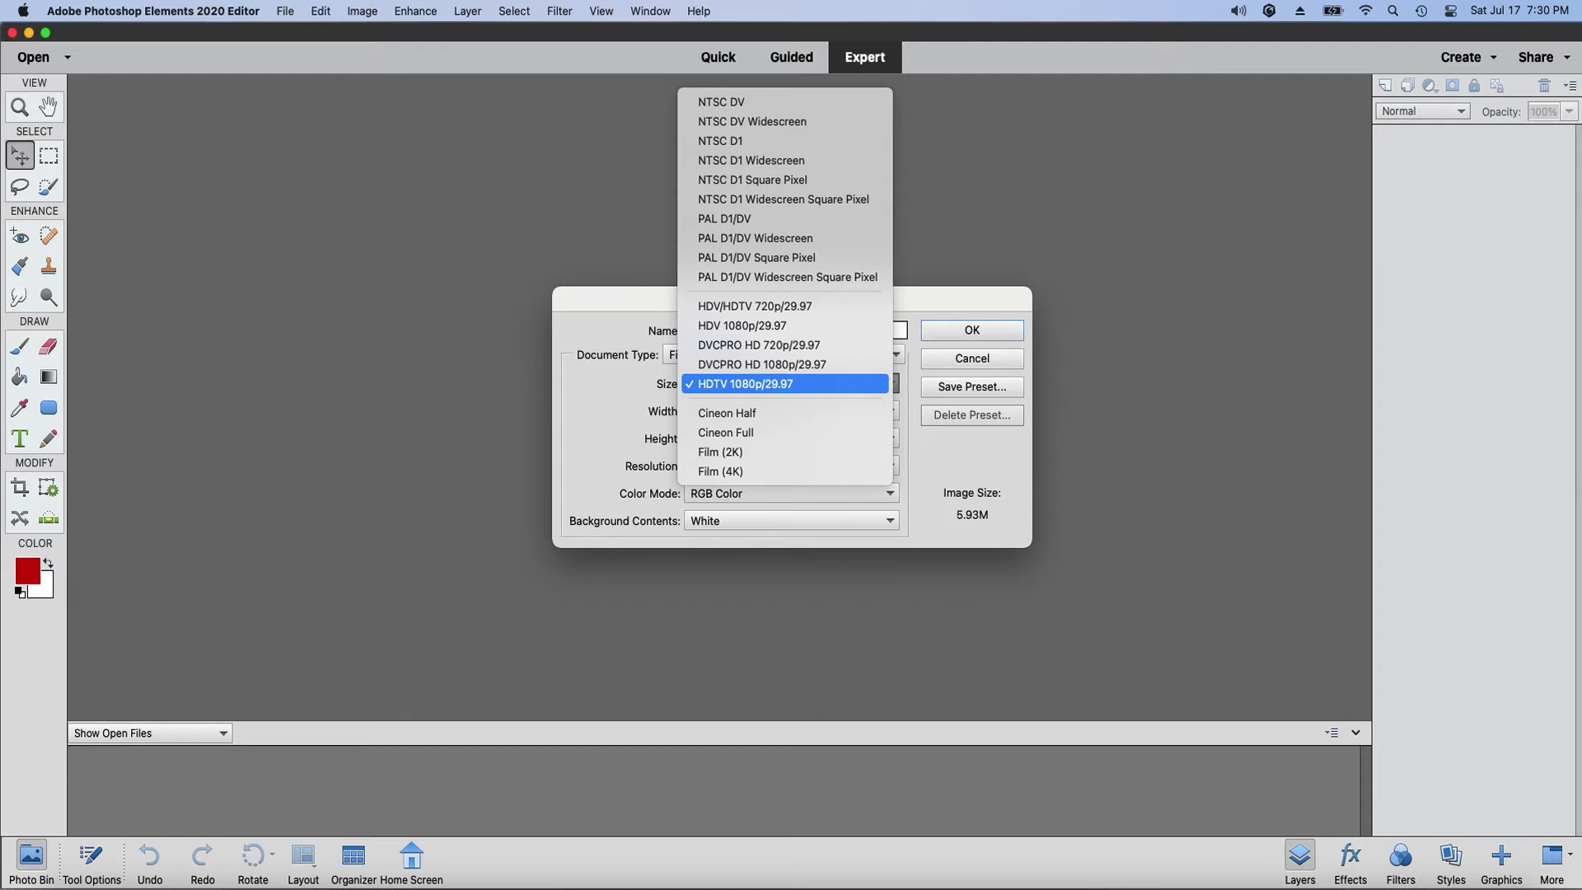
Keep the HDTV 1080p/29.97 size and give the new document a Transparent background
left_click(746, 384)
left_click(789, 521)
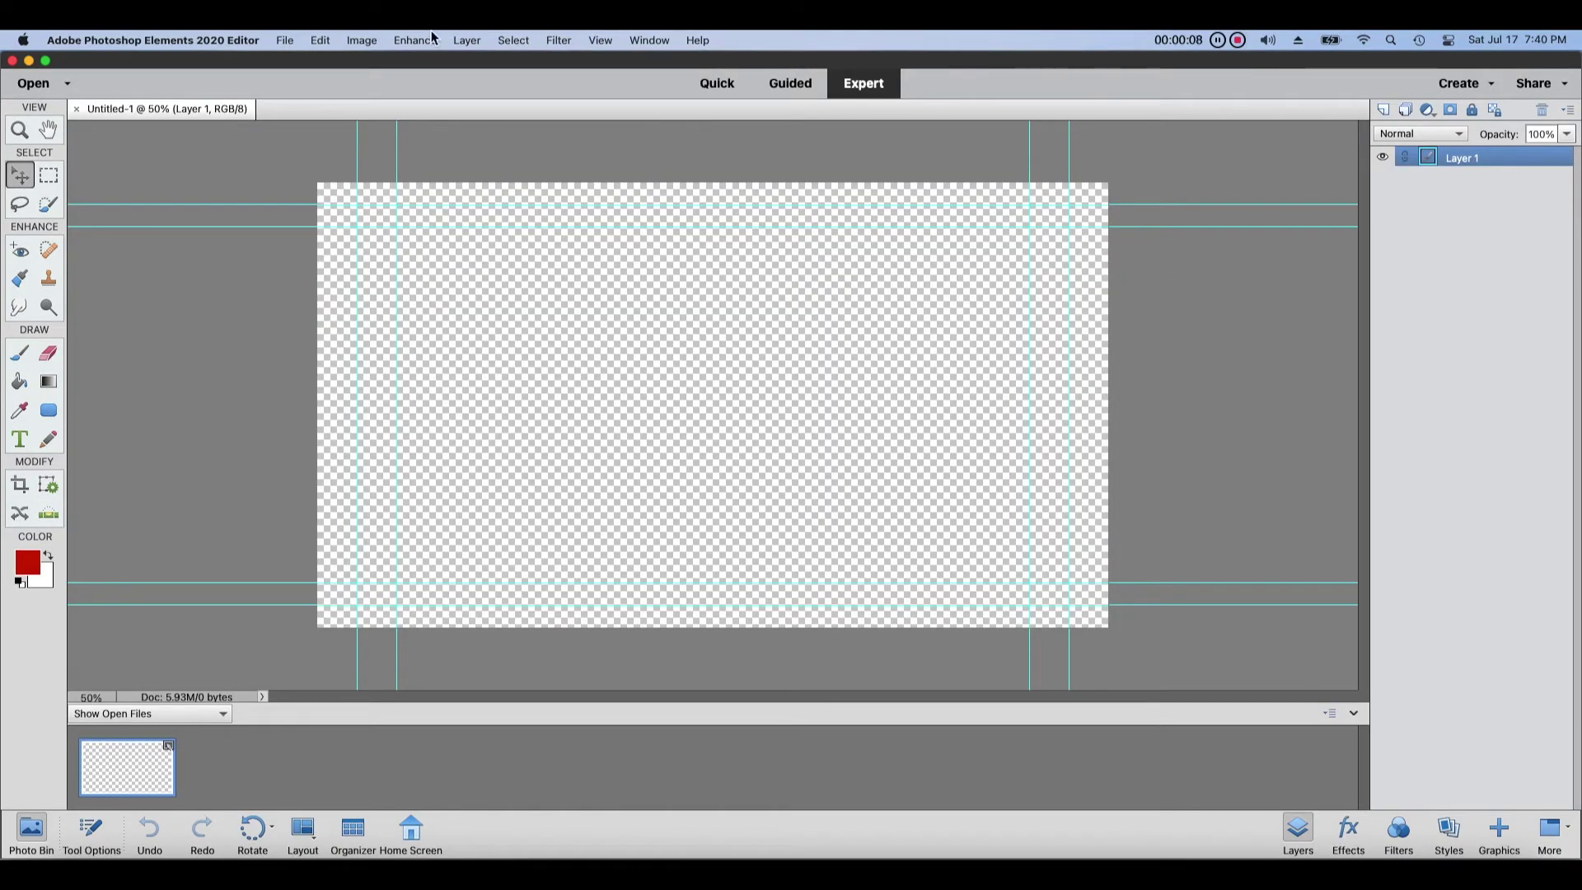
Add a new empty layer, Layer 2, above Layer 1
left_click(458, 42)
mouse_move(471, 62)
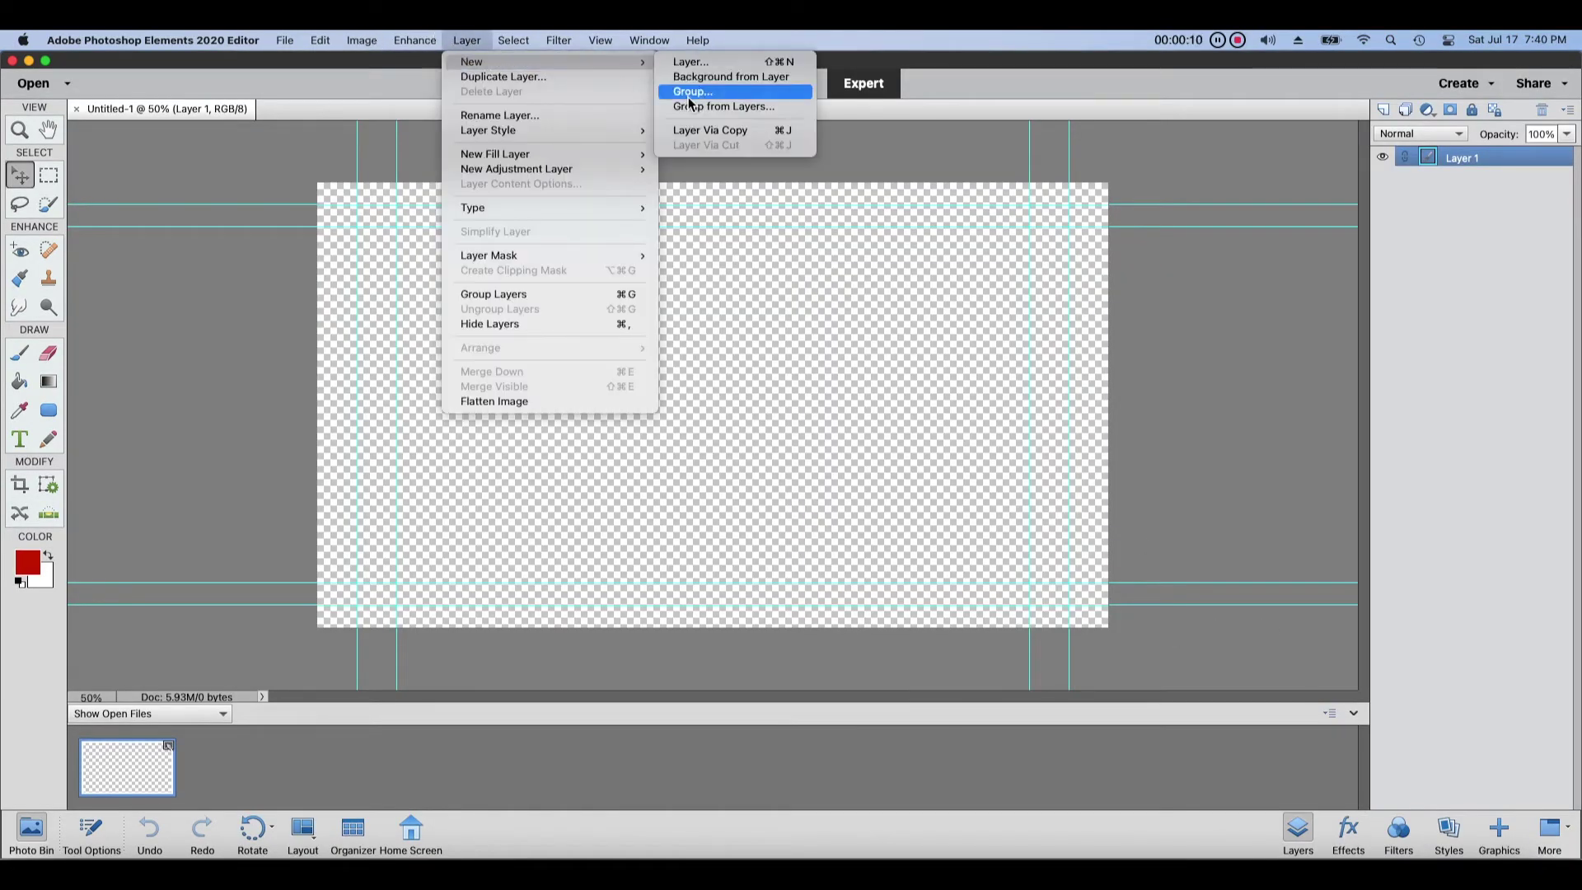
key("Return")
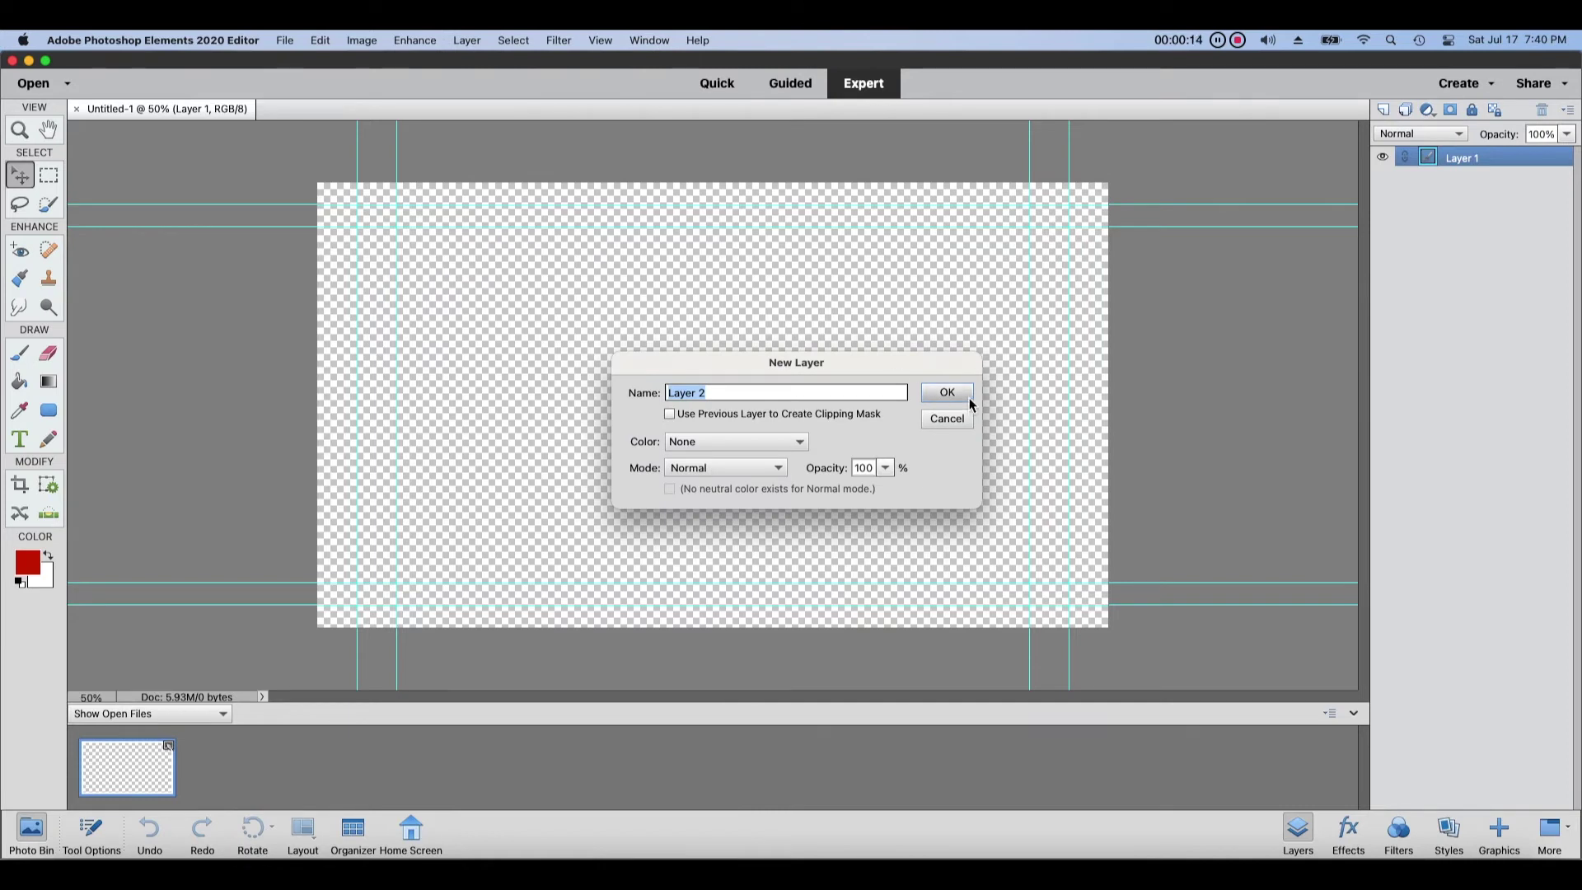
left_click(969, 399)
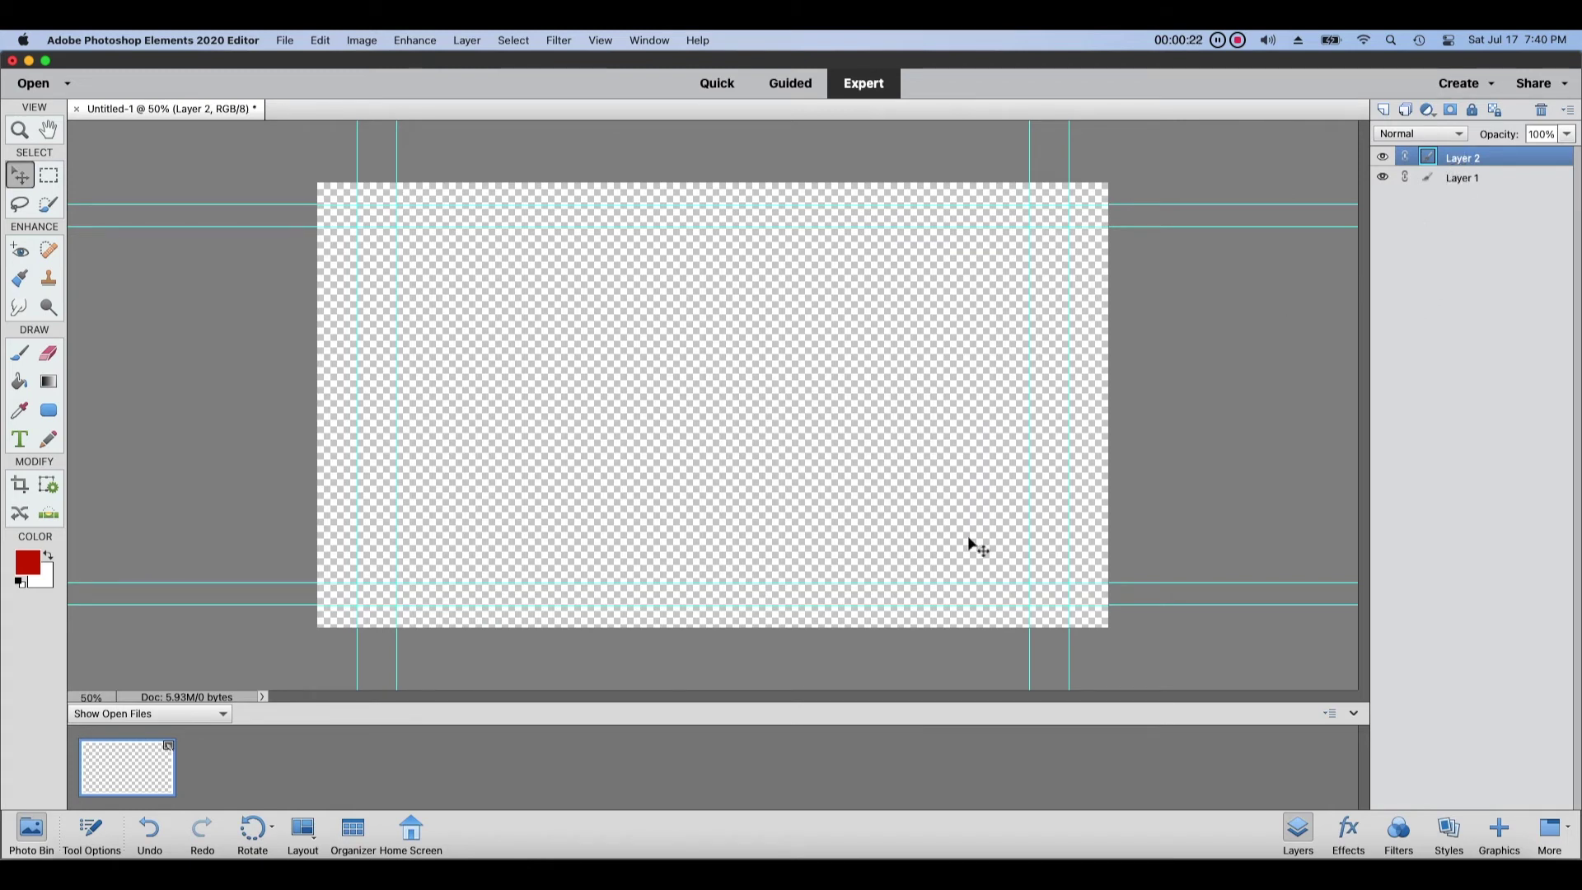
left_click(1219, 599)
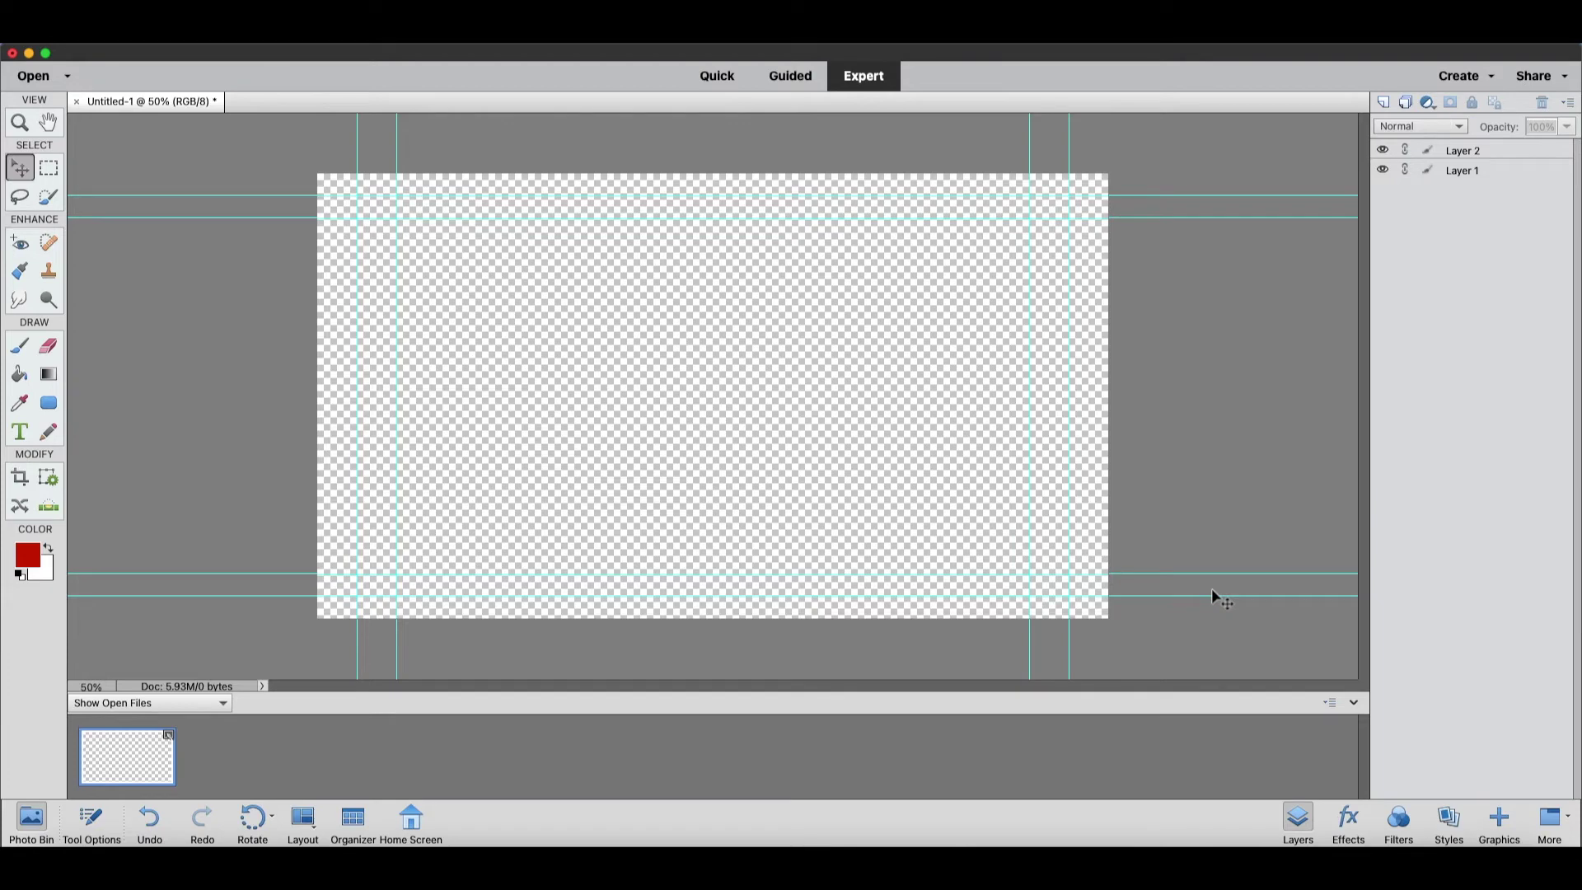
Set the foreground colour to black (000000)
left_click(48, 548)
left_click(45, 563)
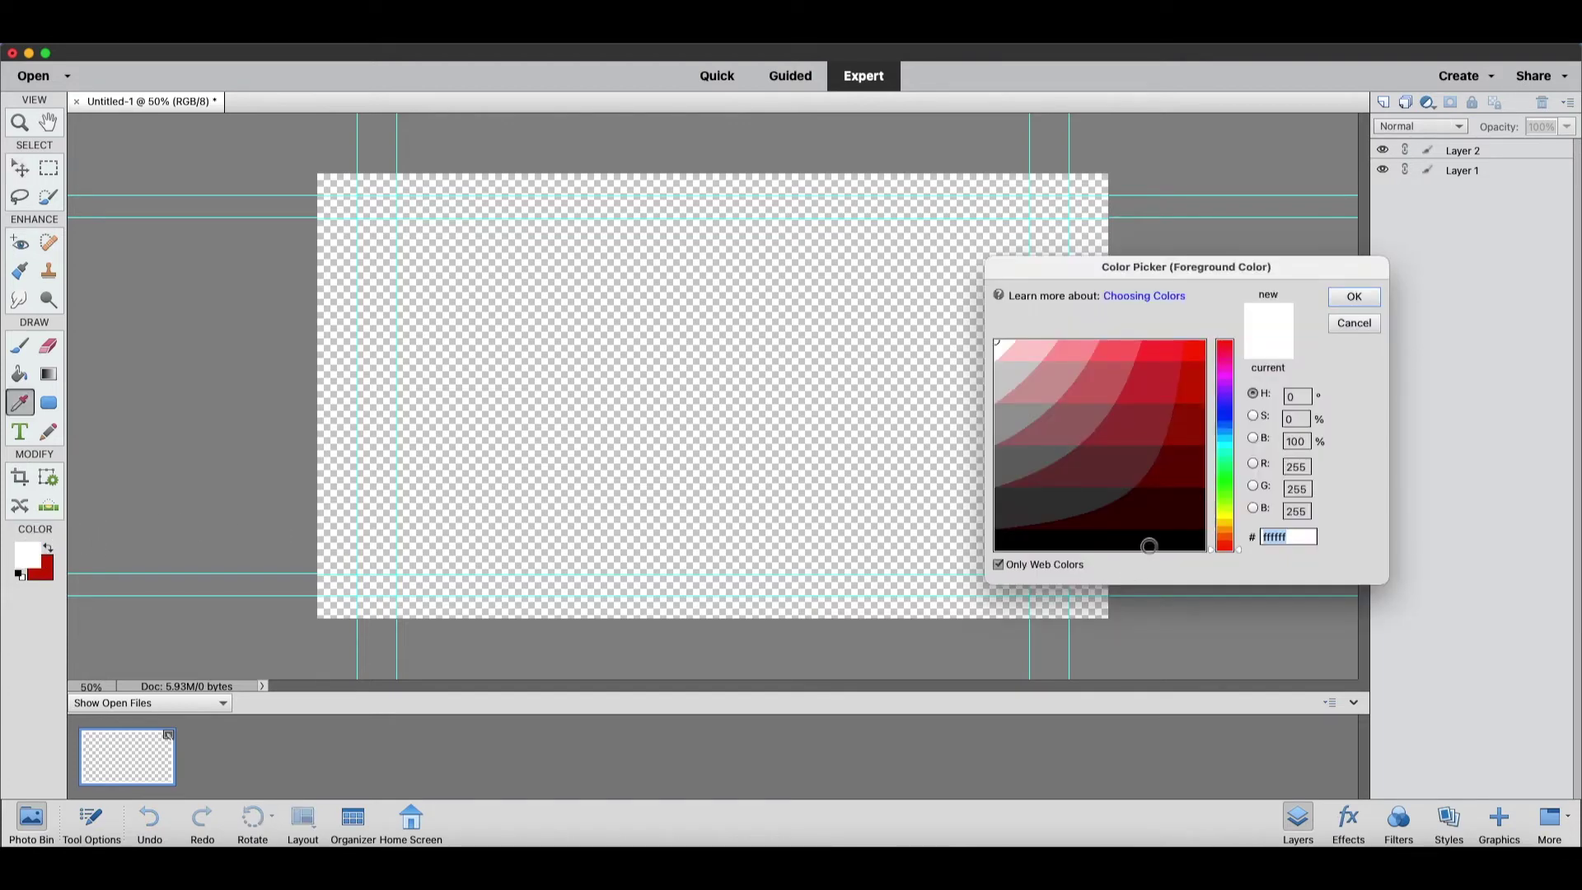
left_click_drag(1168, 536, 1203, 551)
left_click(1353, 297)
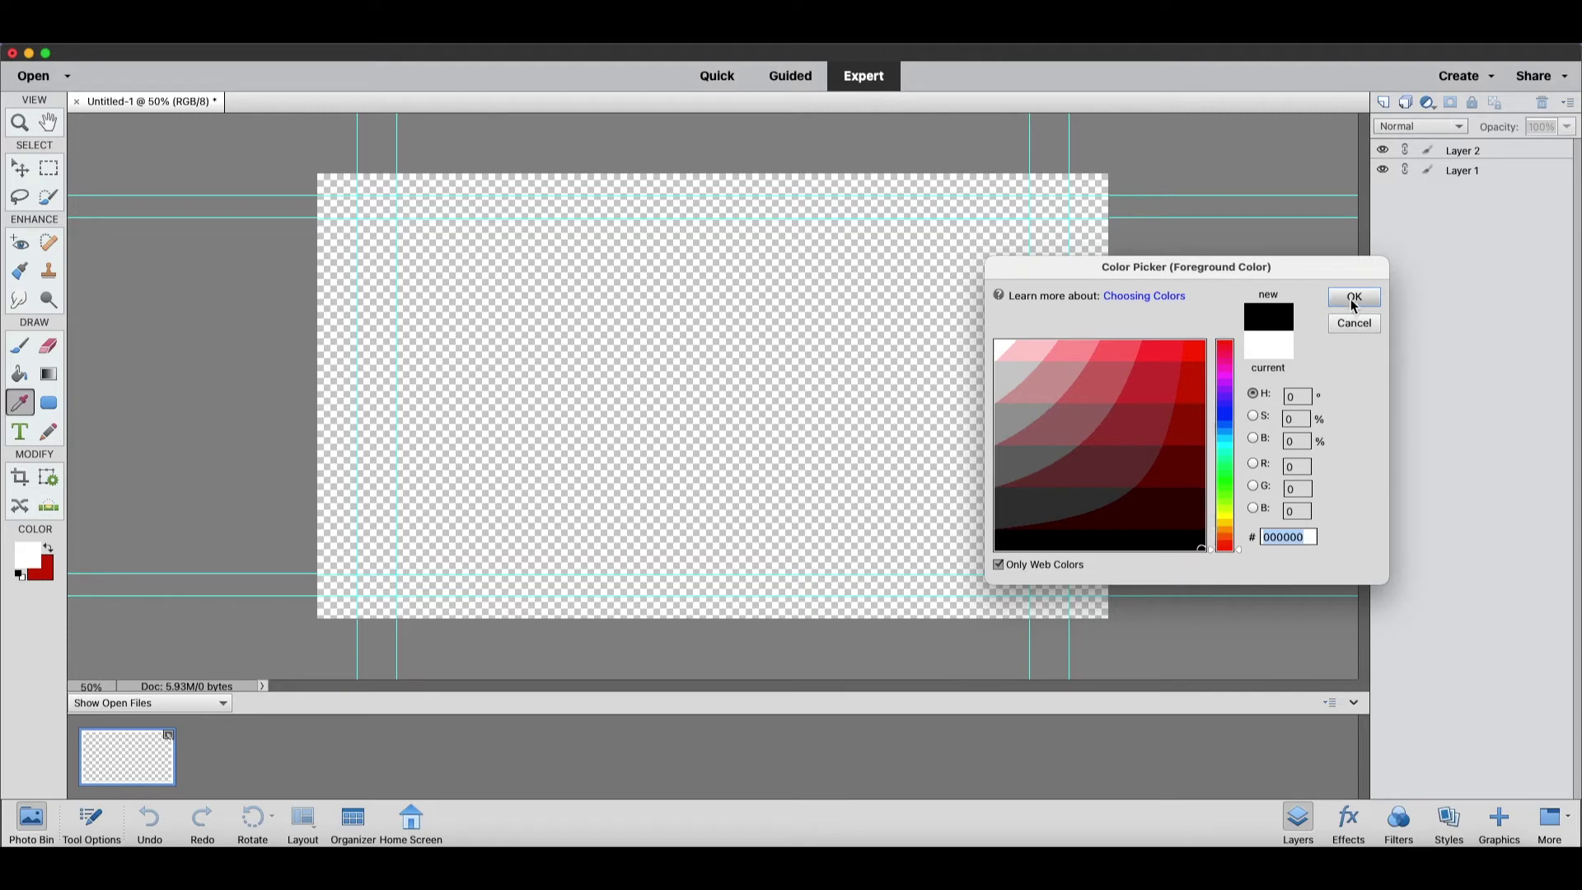
key("v")
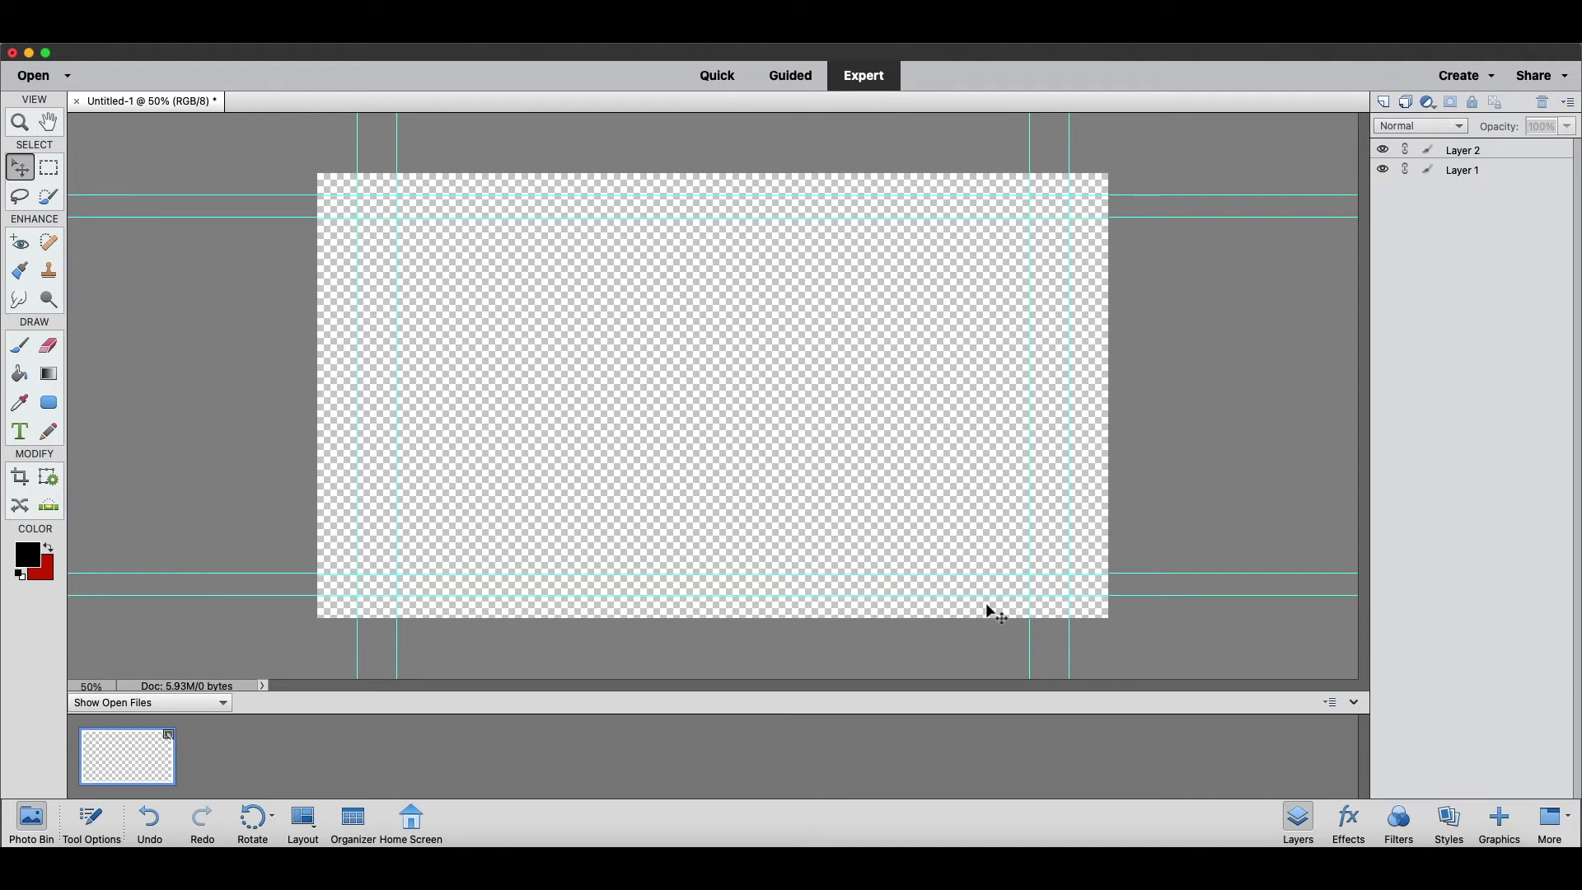
Type 'Todd' in a wide text box on the canvas and set it to 200 pt
left_click(19, 432)
left_click(18, 432)
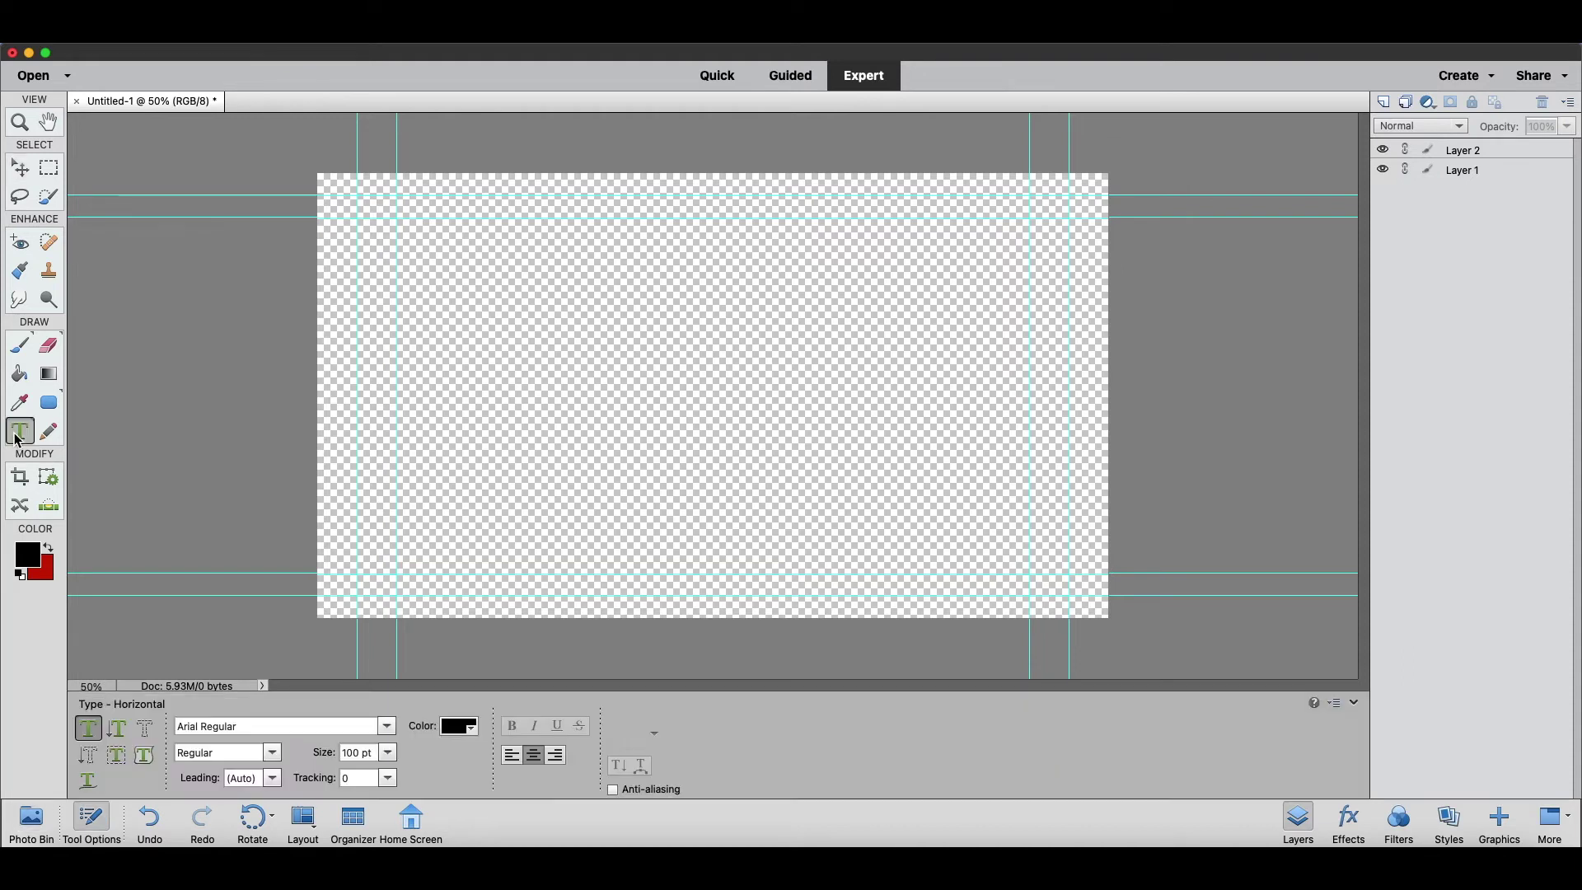
mouse_move(357, 266)
left_mouse_down()
mouse_move(444, 338)
mouse_move(1036, 516)
left_mouse_up()
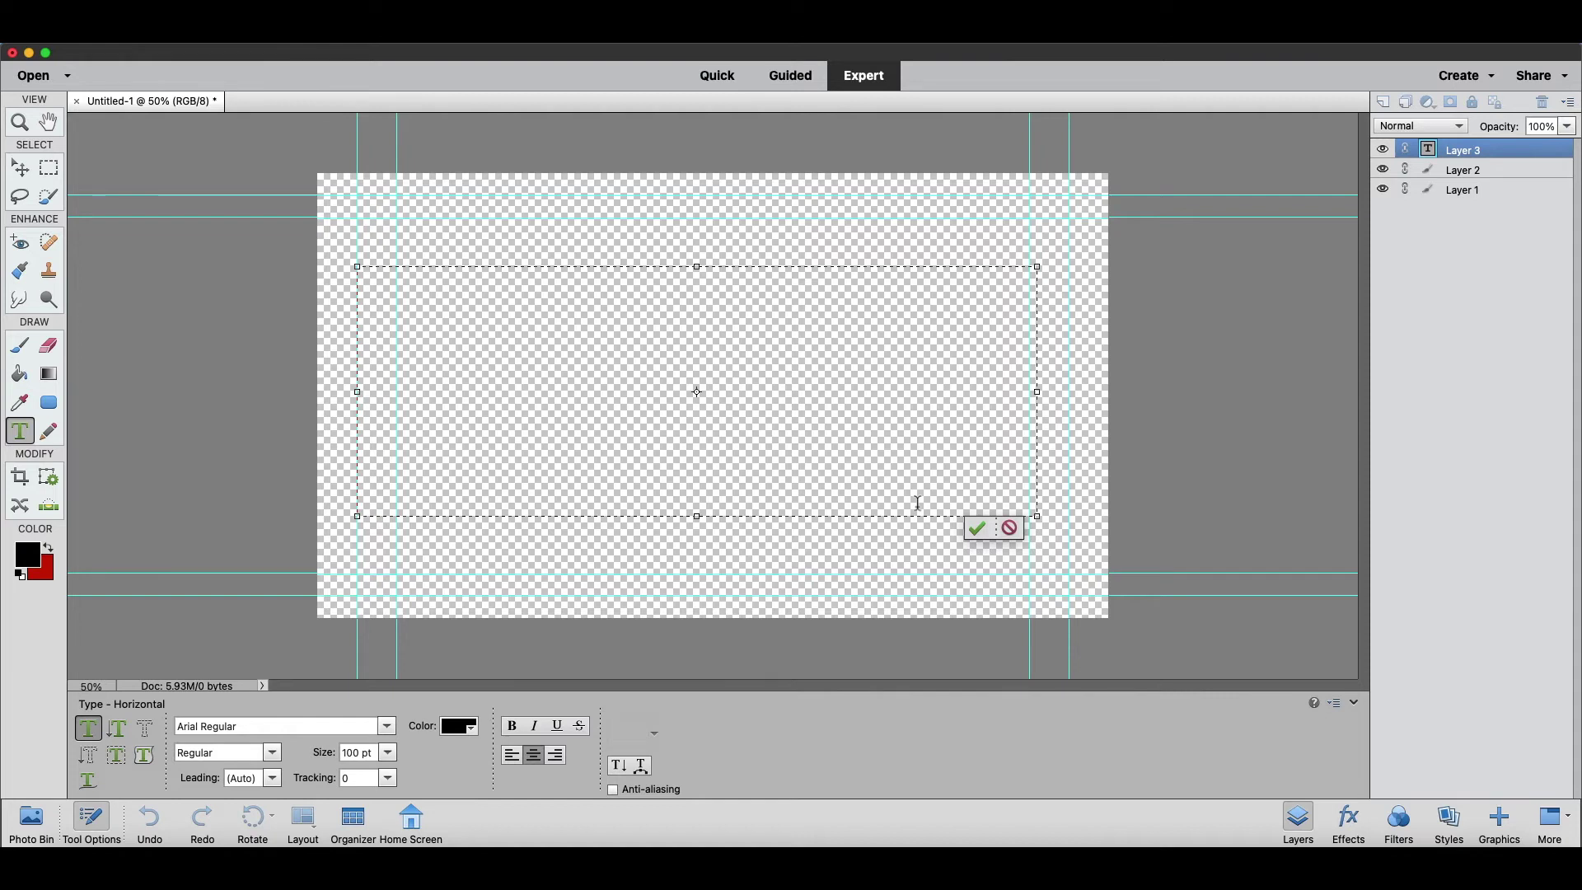
type("T")
type("odd")
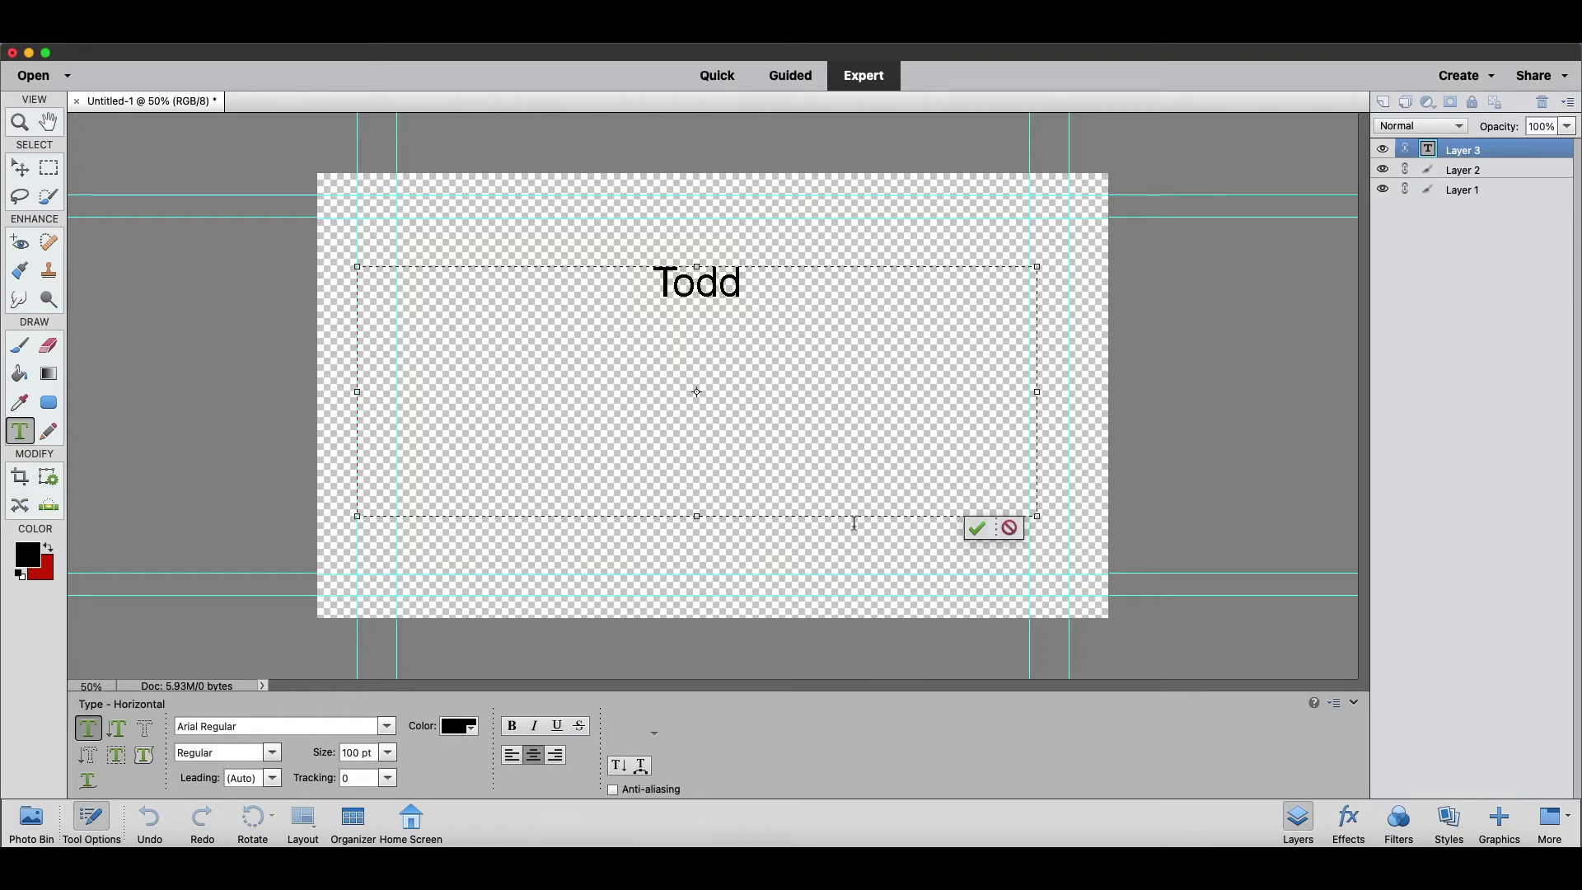
left_click_drag(821, 313, 626, 299)
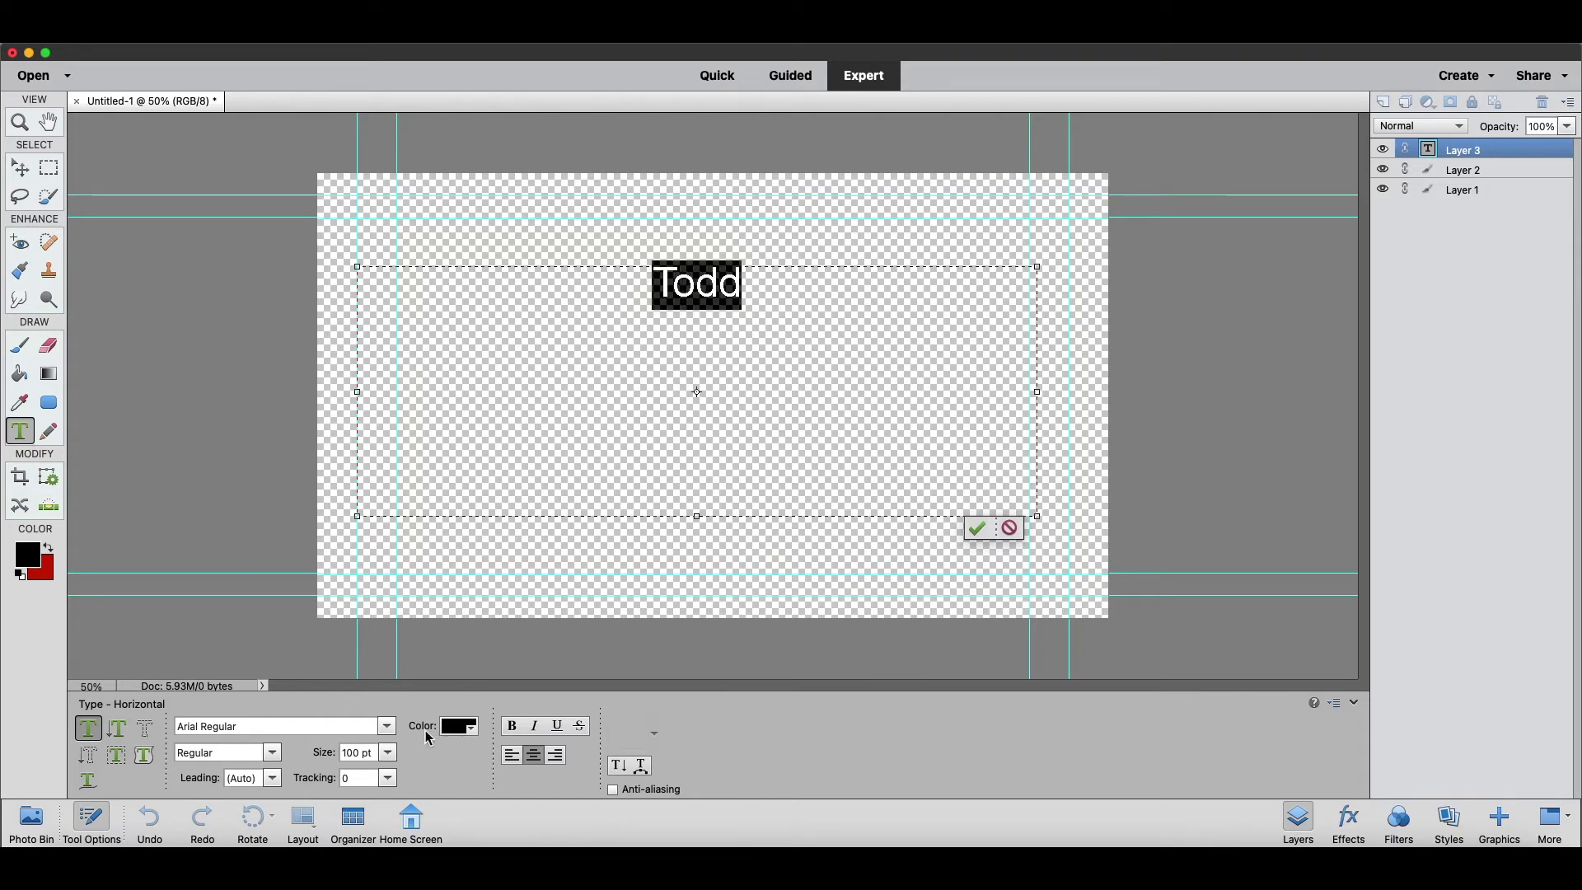
left_click(353, 752)
type("200")
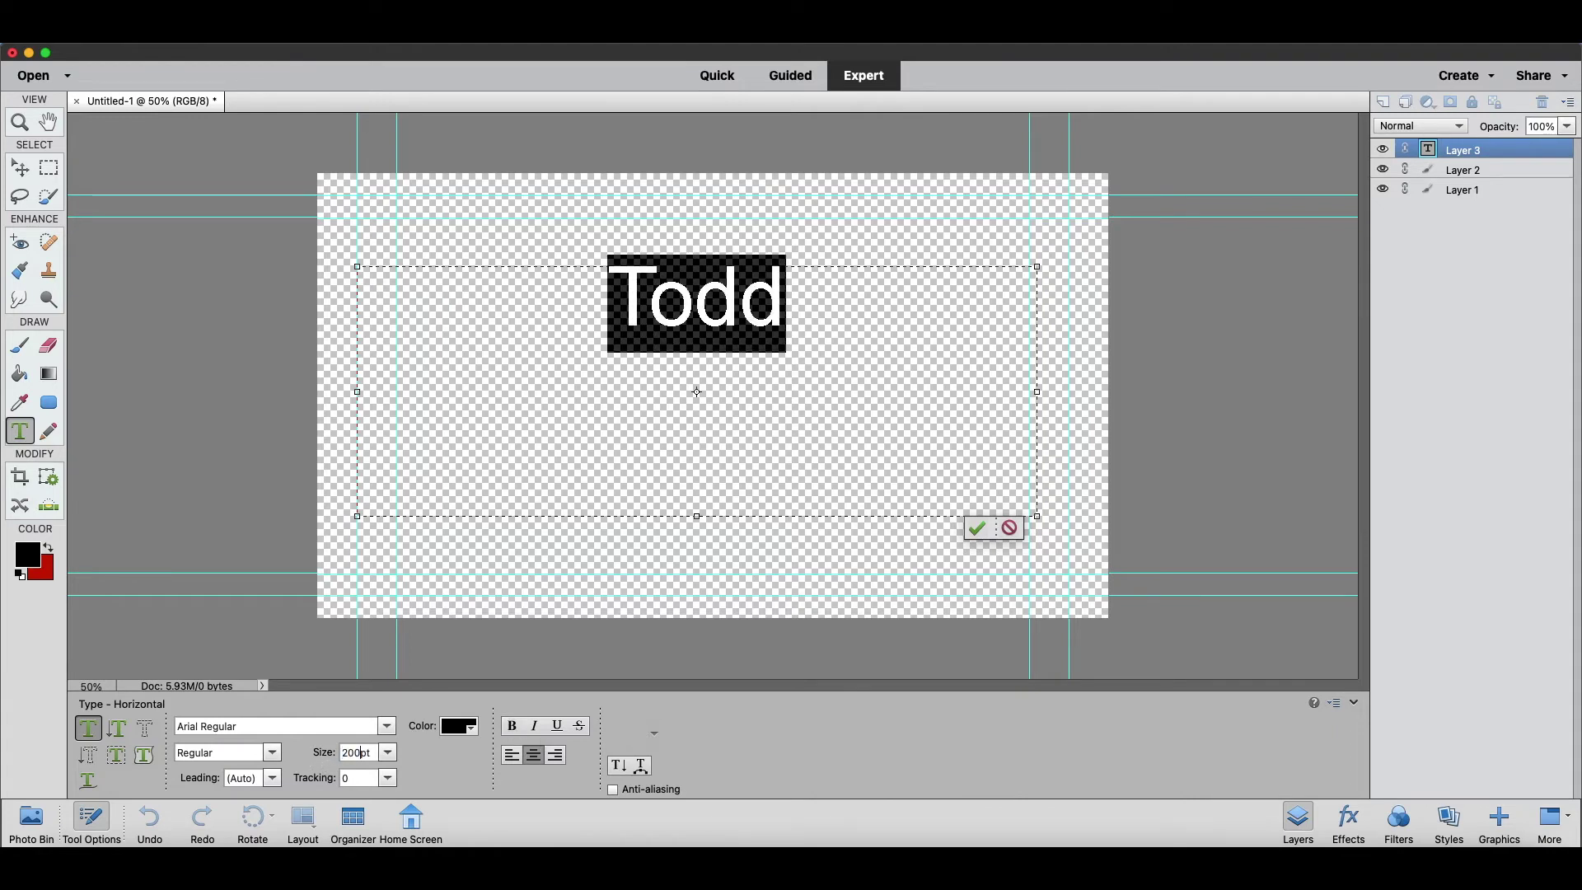
left_click(975, 532)
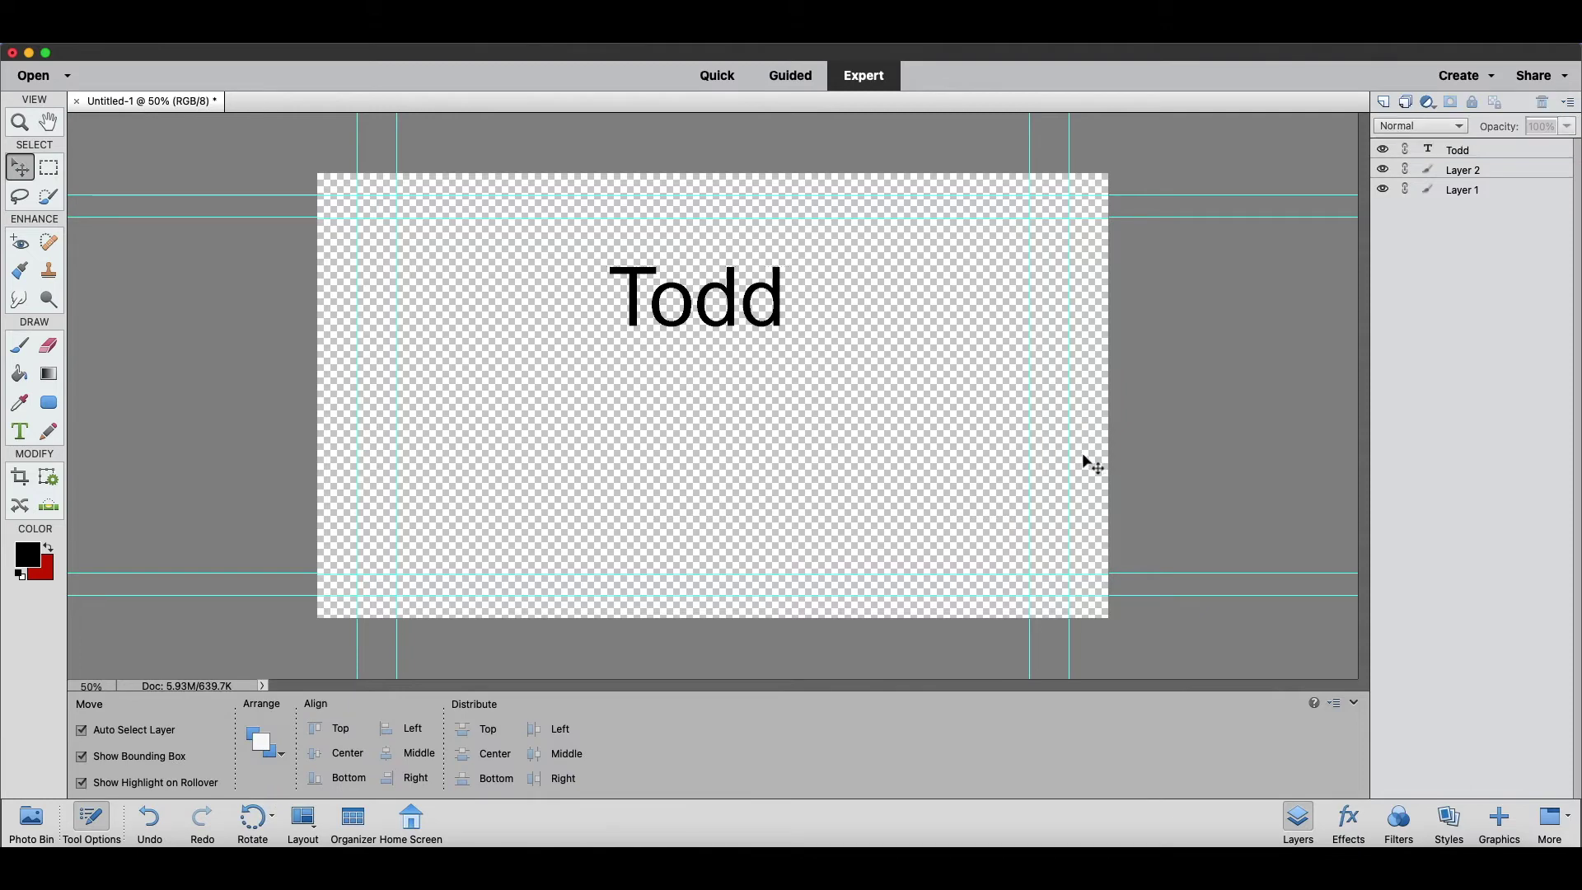
Drag the Todd text toward the upper left of the canvas
key("t")
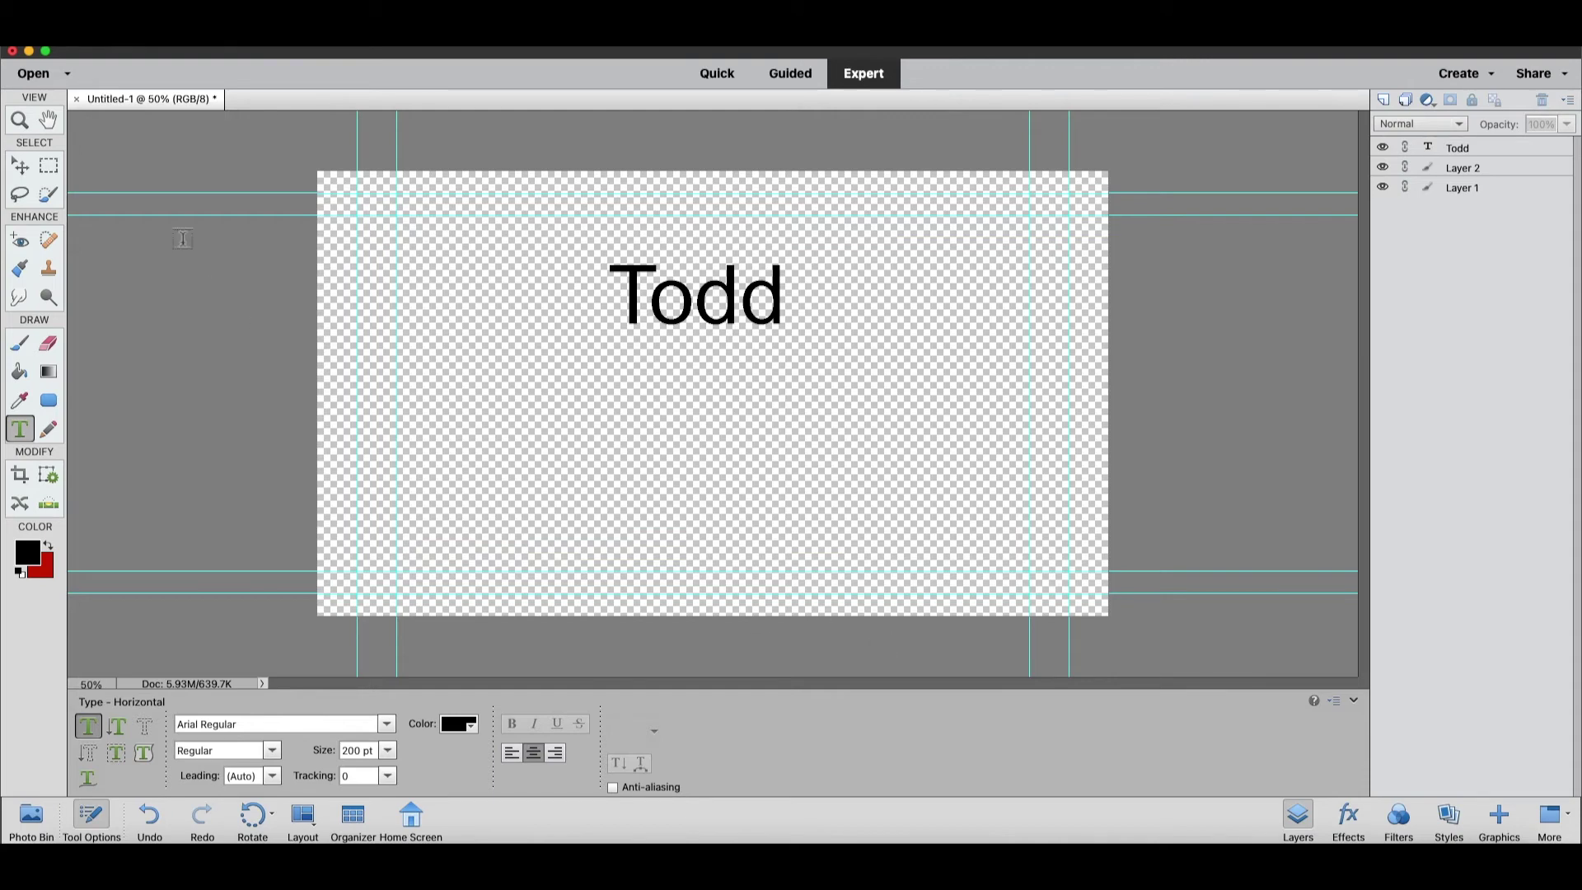
left_click(22, 172)
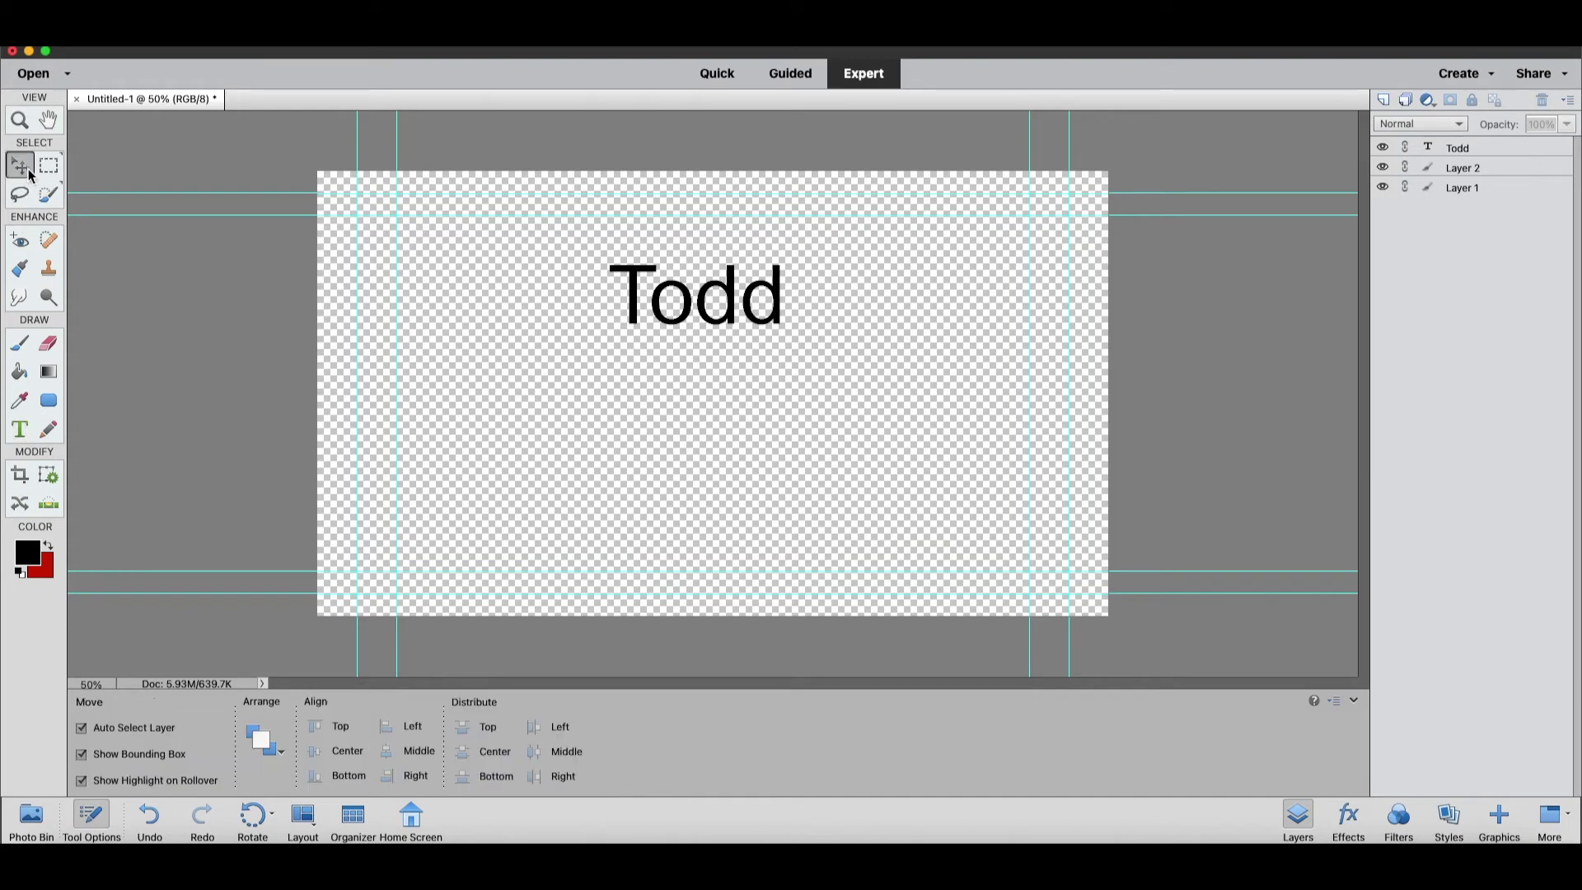
mouse_move(691, 313)
left_mouse_down()
mouse_move(535, 383)
mouse_move(782, 442)
mouse_move(706, 353)
left_mouse_up()
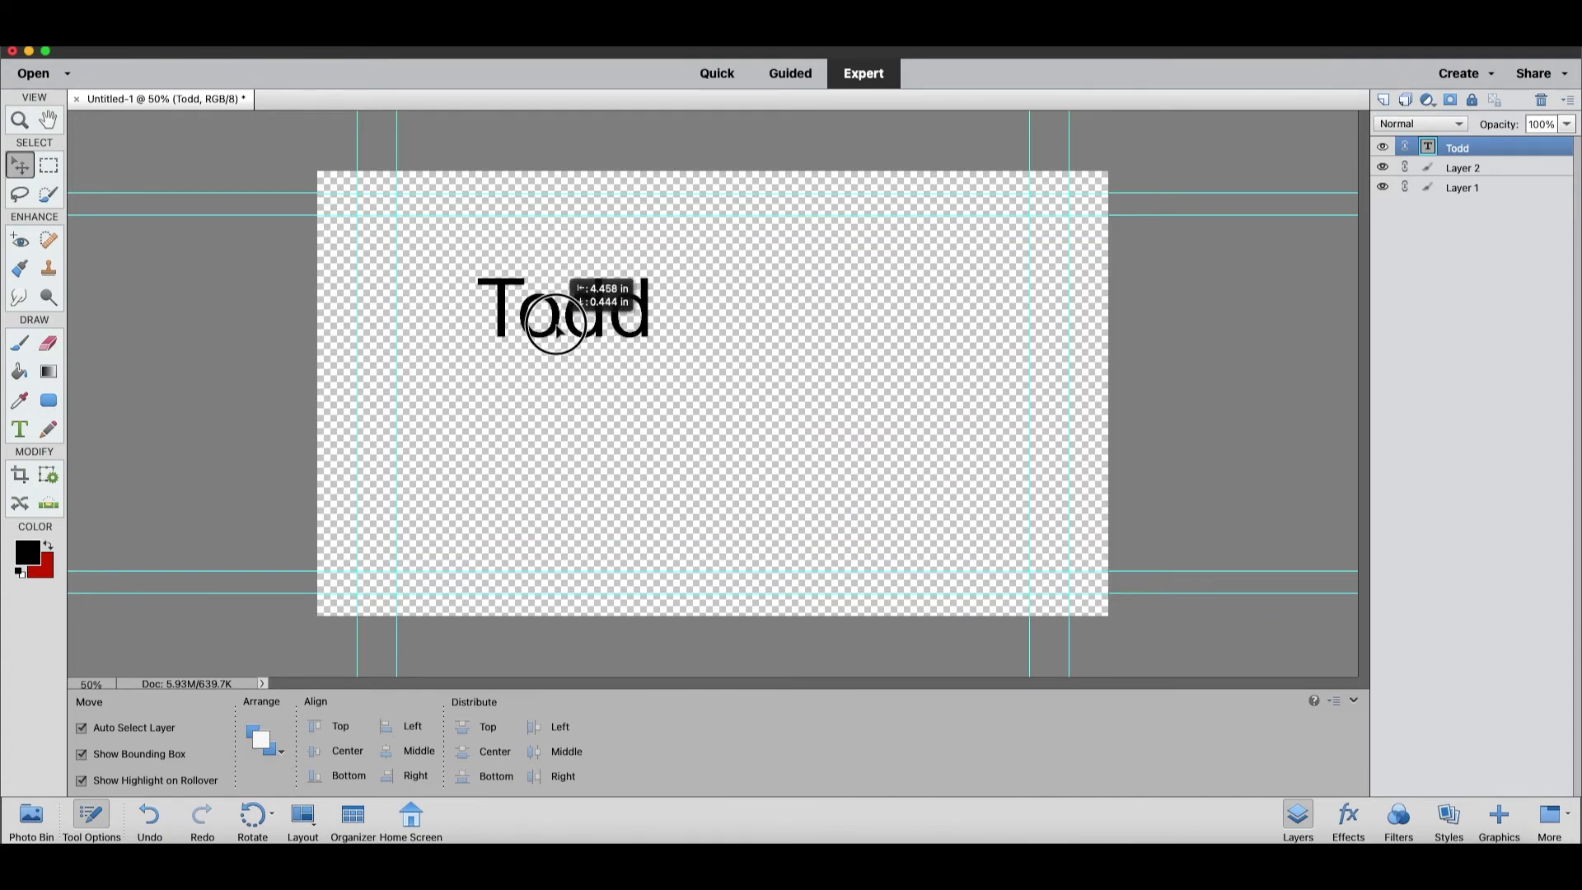
left_click_drag(707, 353, 542, 316)
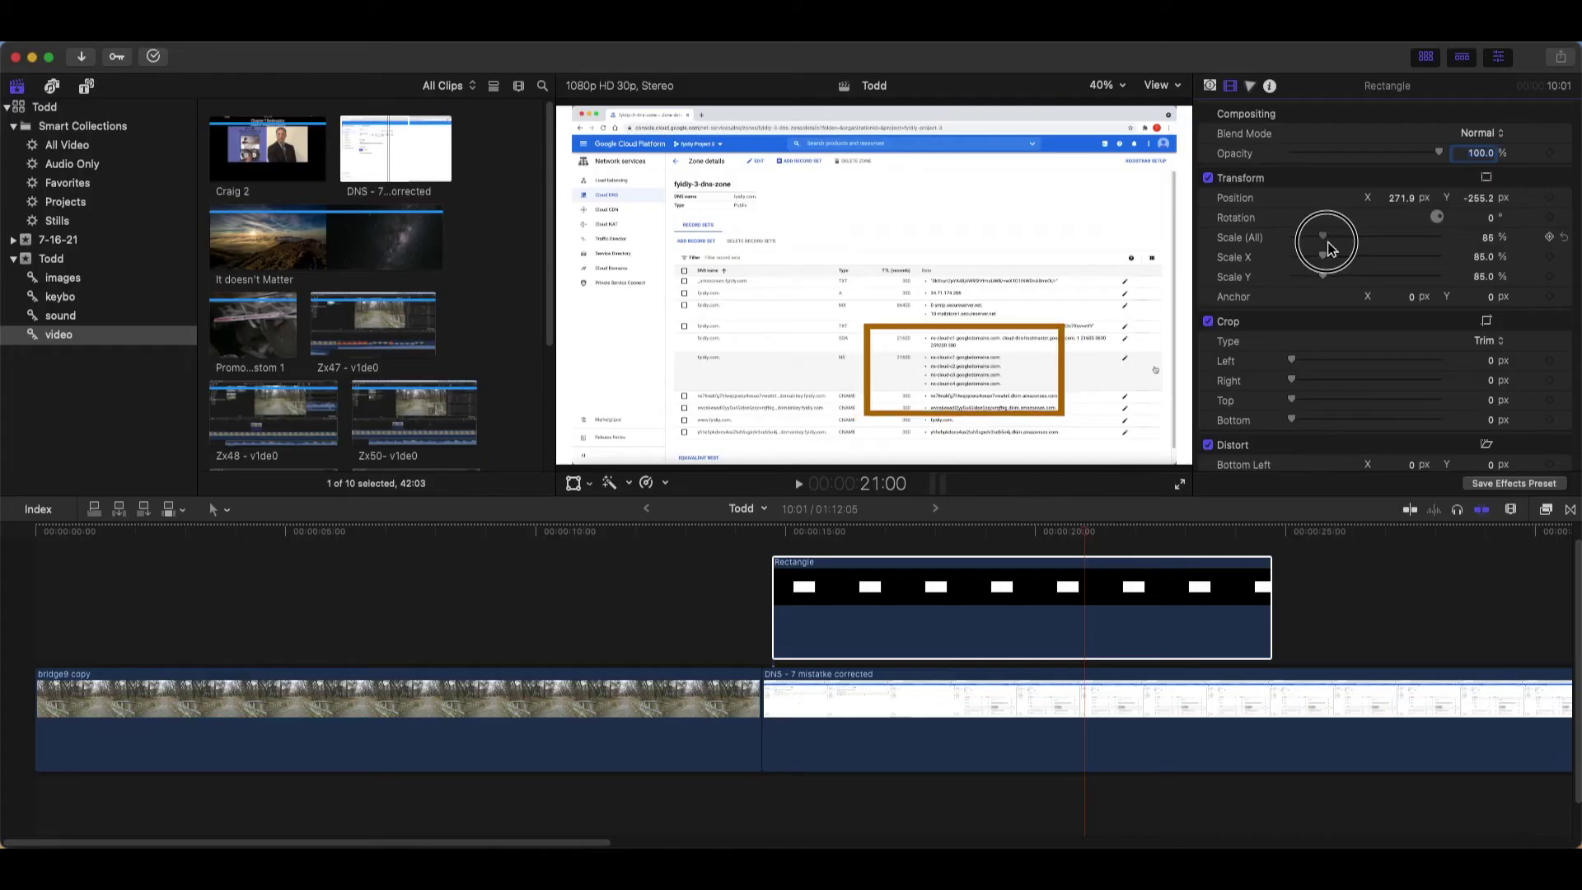
Draw a red rounded-rectangle frame around the regions text in the screenshot
left_click_drag(1332, 243, 1321, 250)
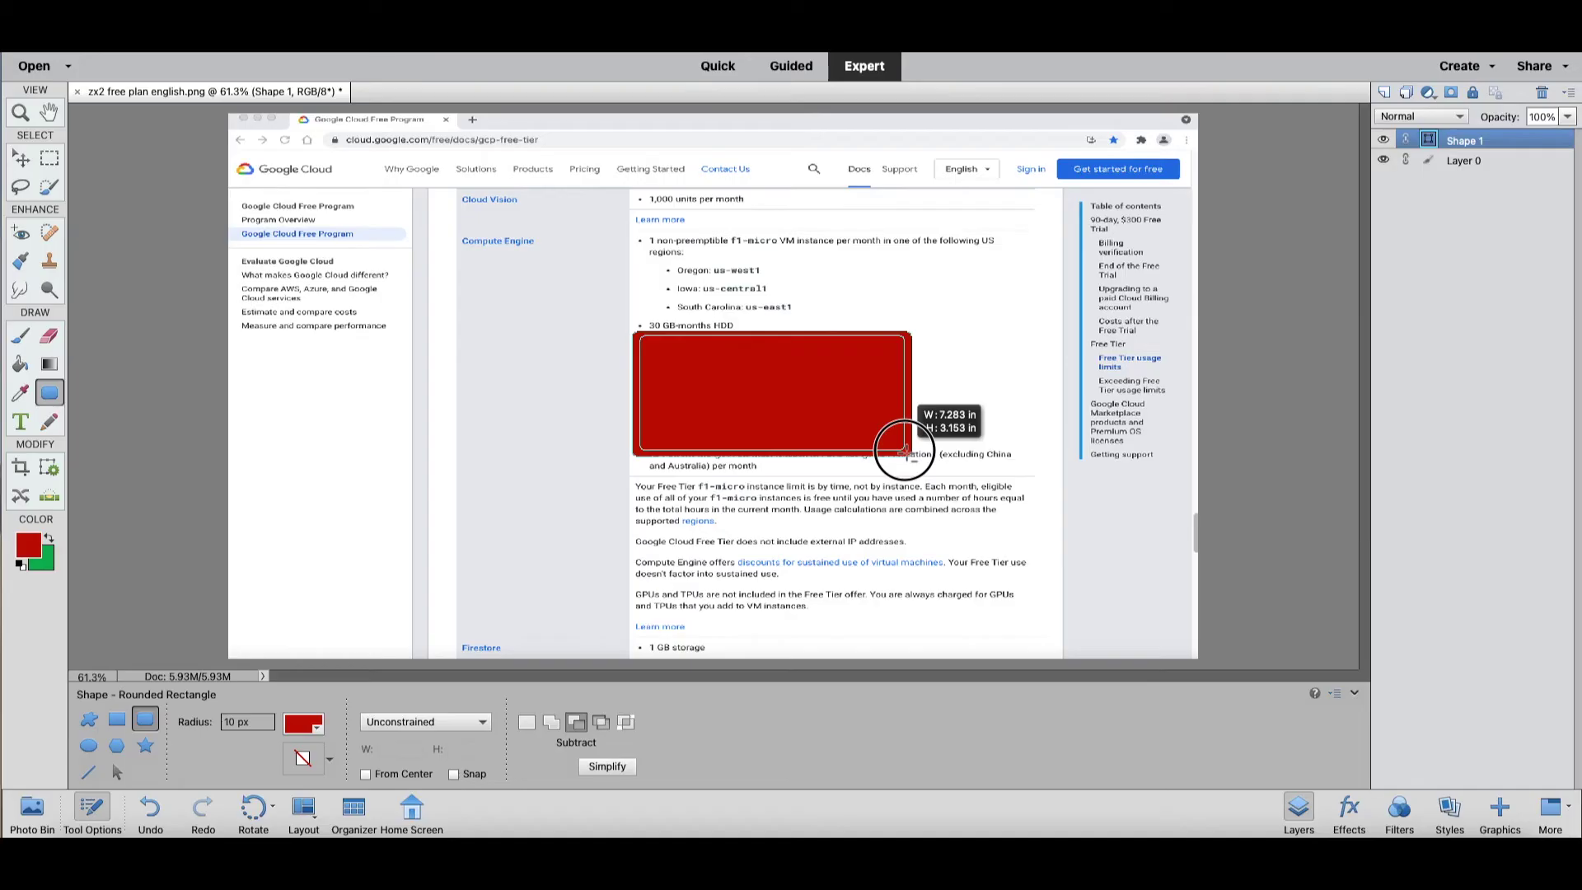
left_click_drag(904, 451, 905, 452)
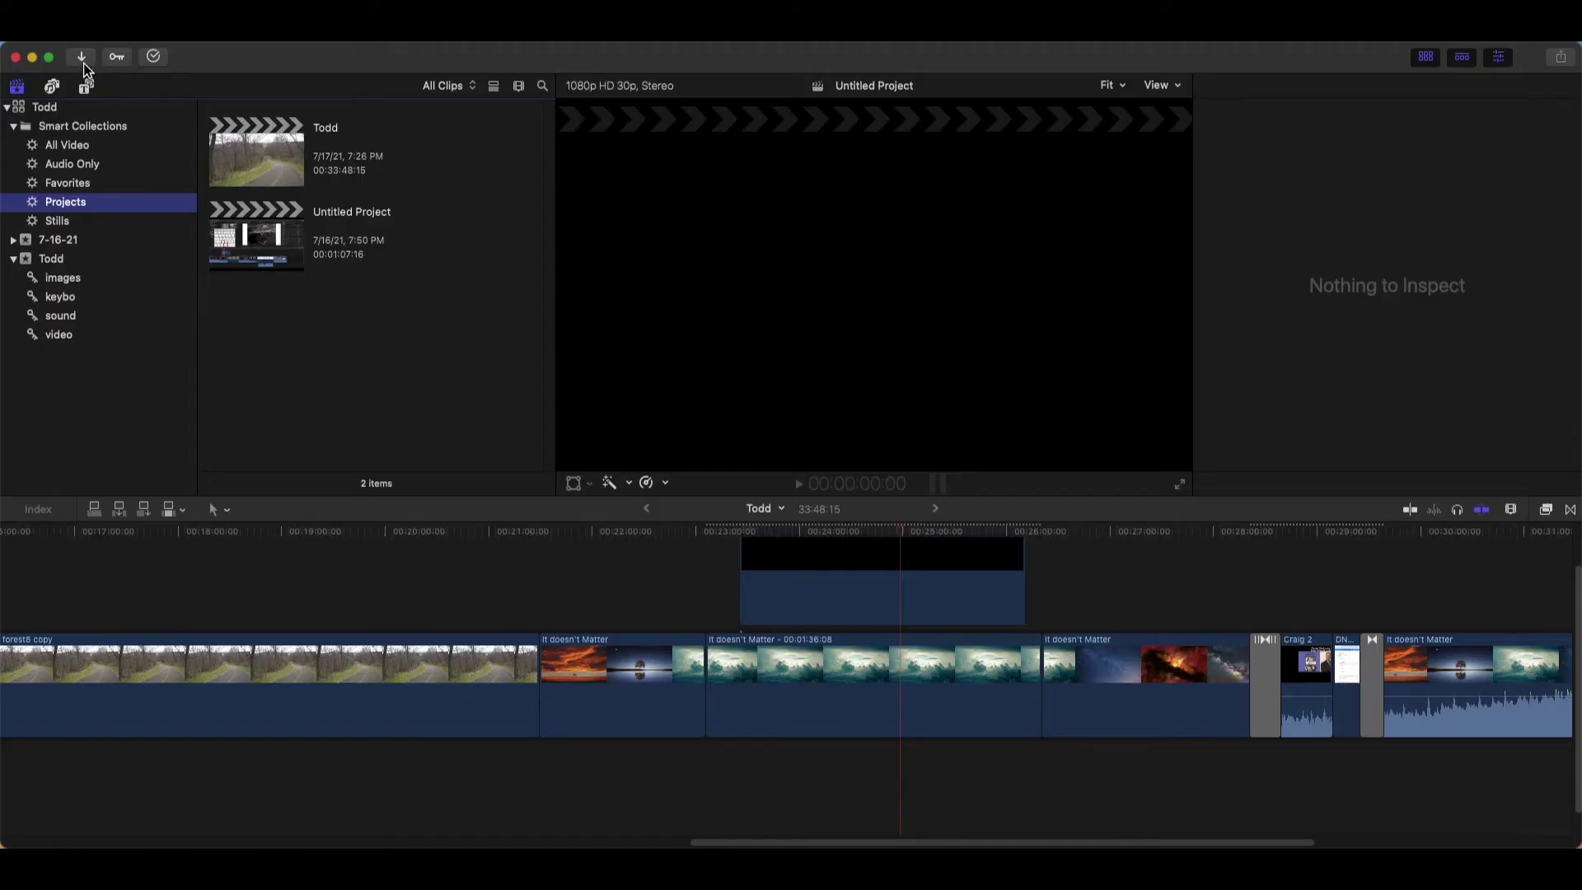
Open Media Import from the images collection and select Todd.png
left_click(87, 281)
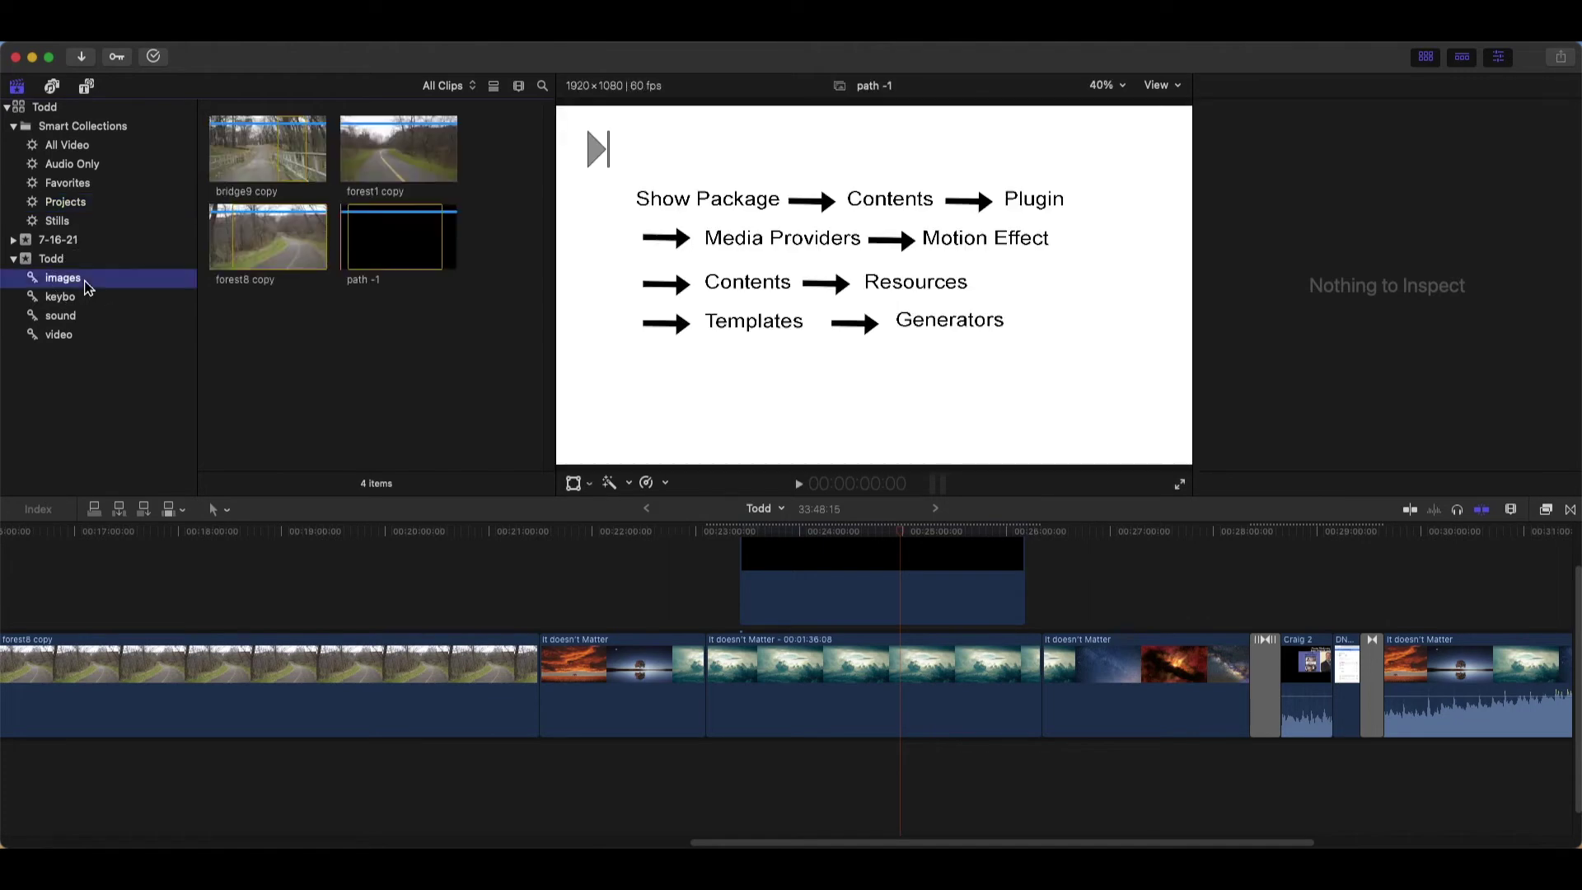
left_click(81, 58)
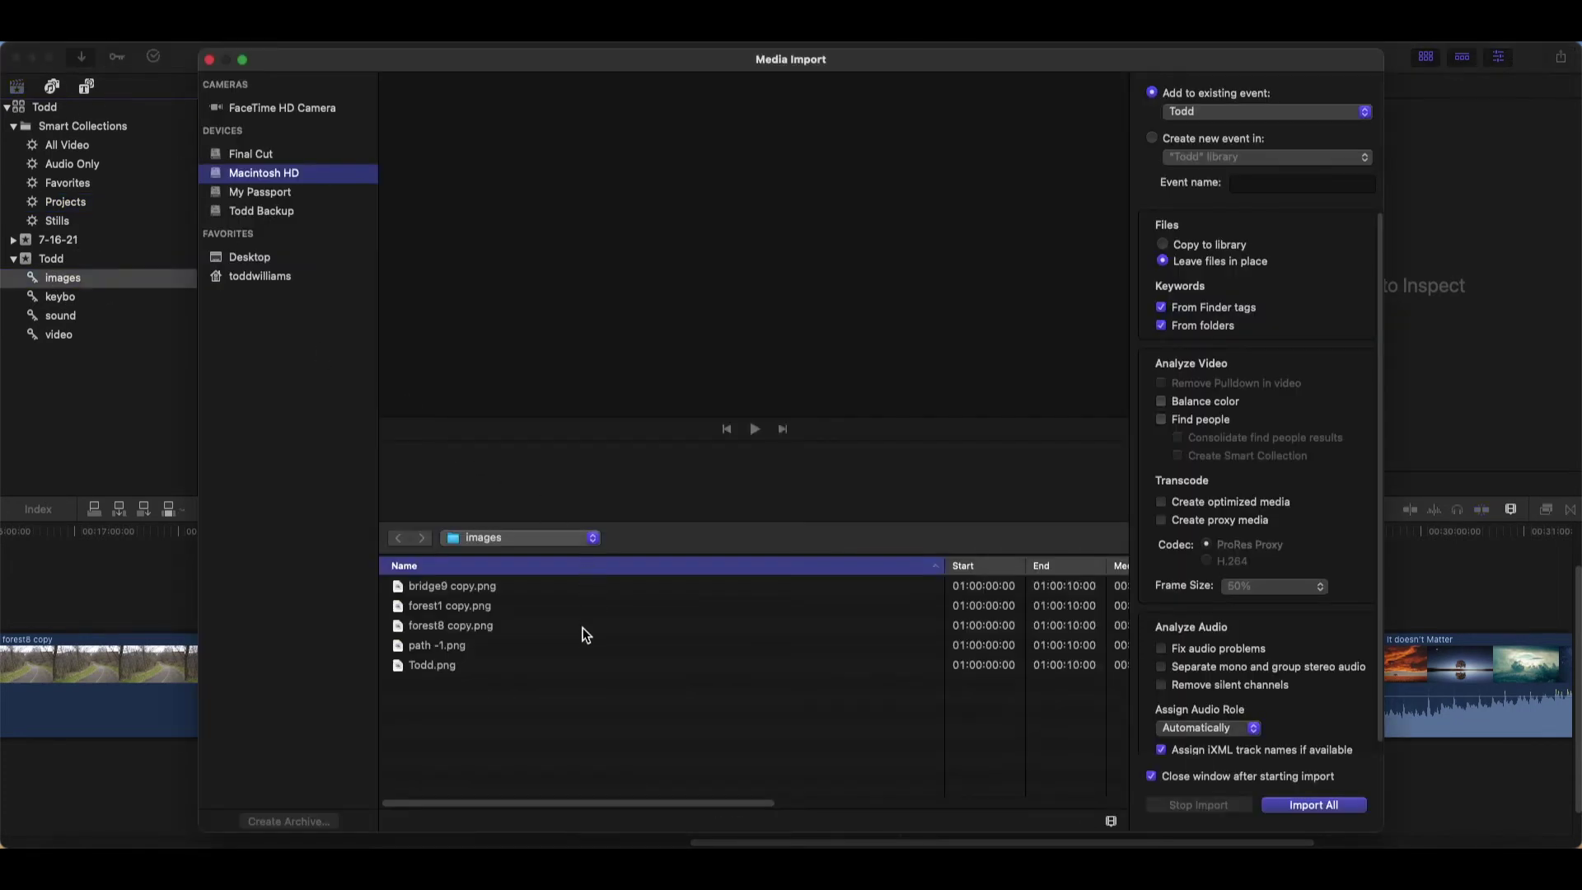
left_click(582, 669)
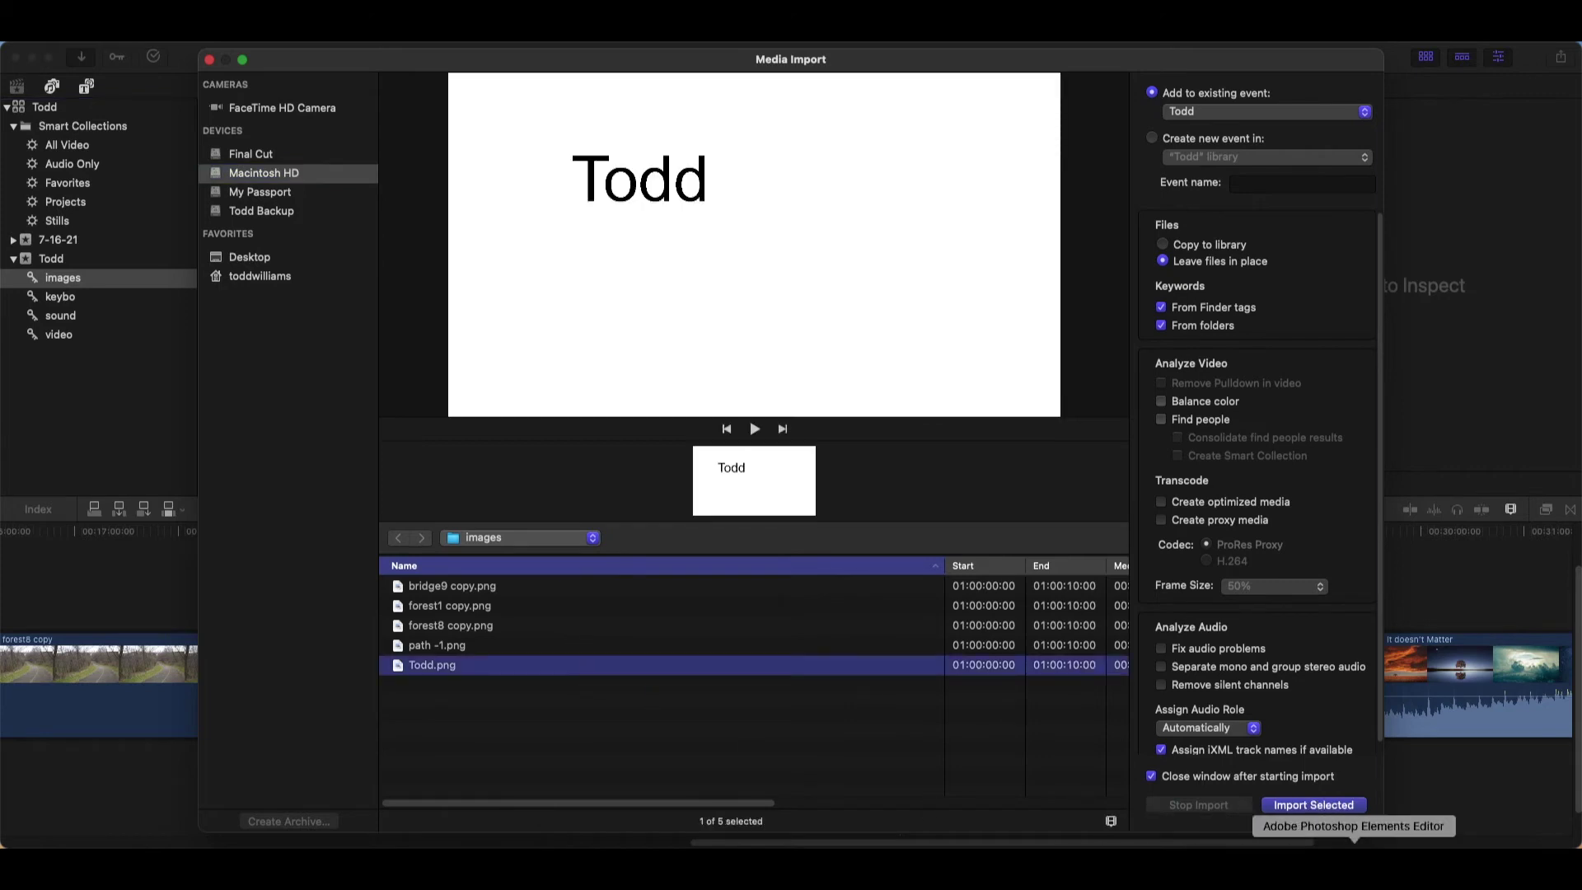
Import Todd.png and place it above the forest8 clip in the timeline
left_click(1336, 807)
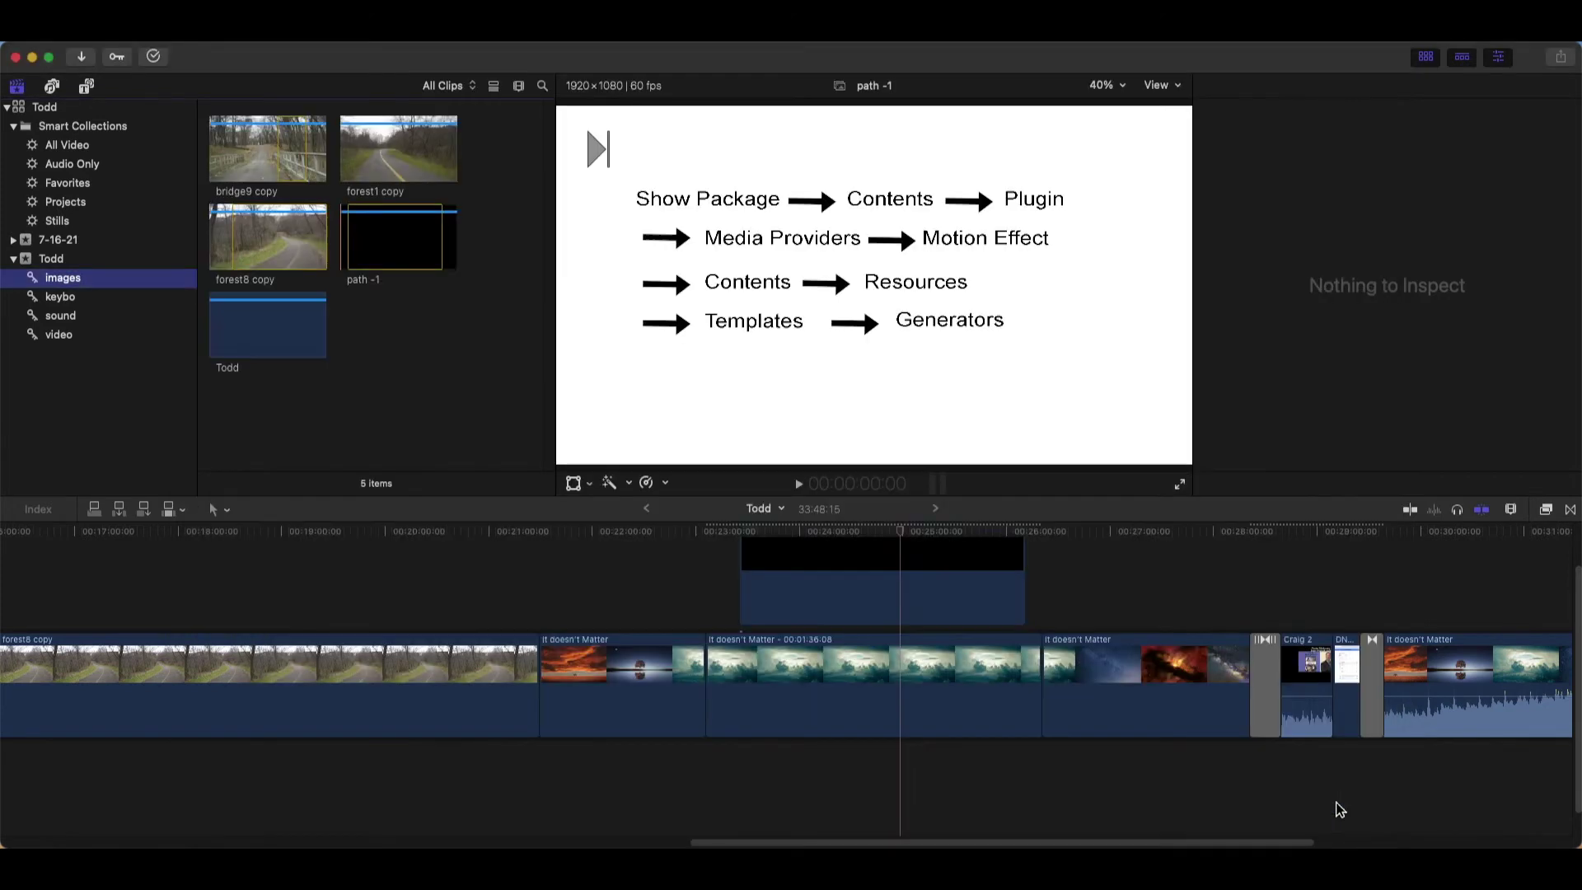
left_click(275, 349)
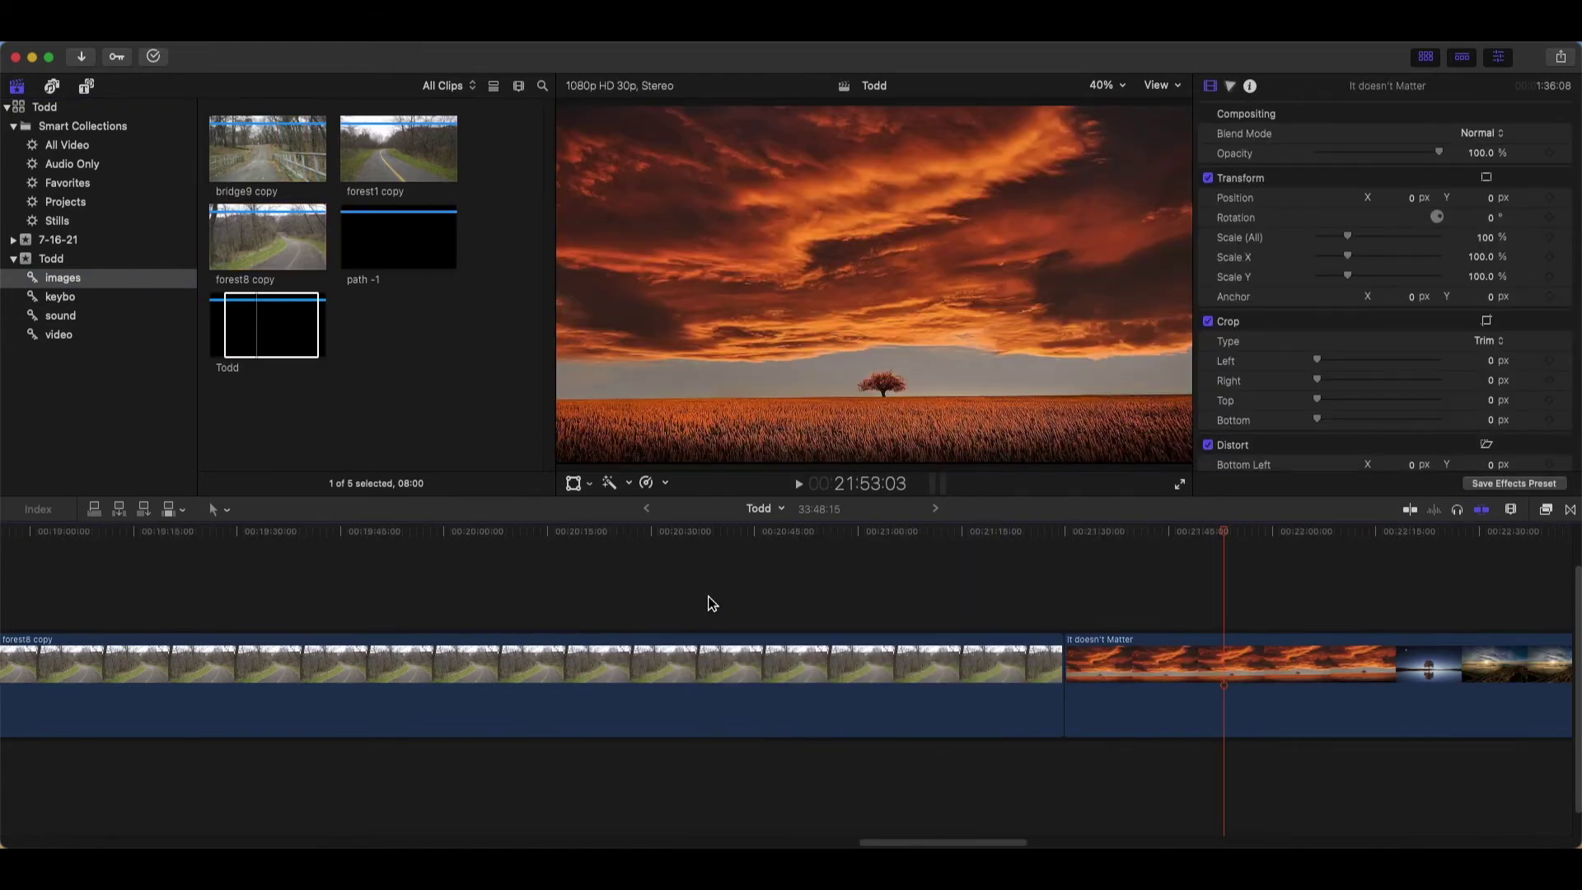
left_click(287, 323)
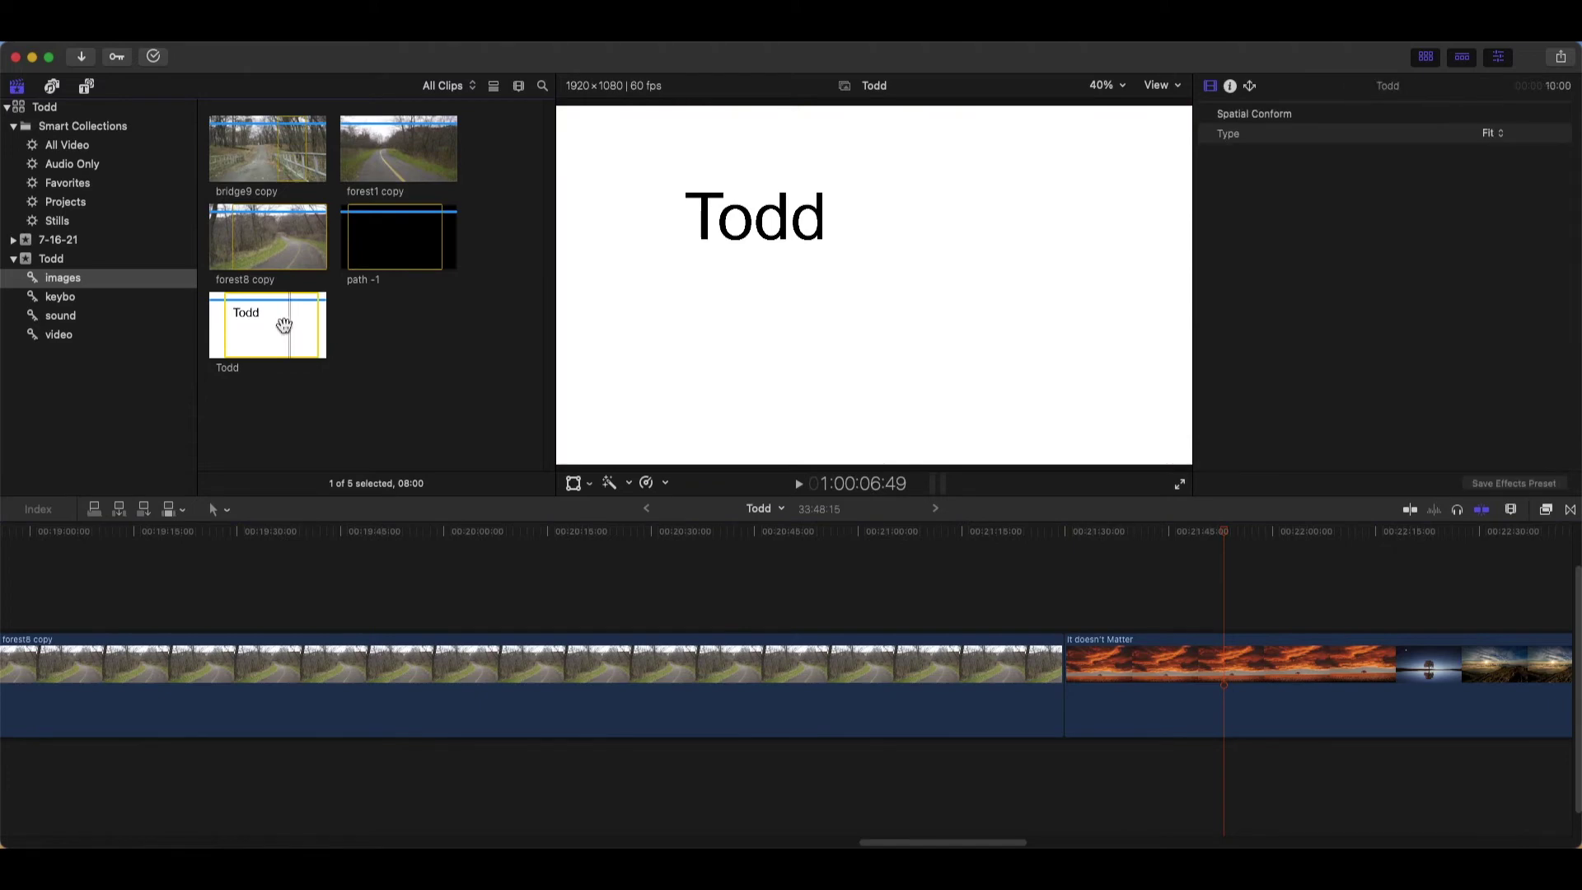
left_click_drag(278, 325, 329, 581)
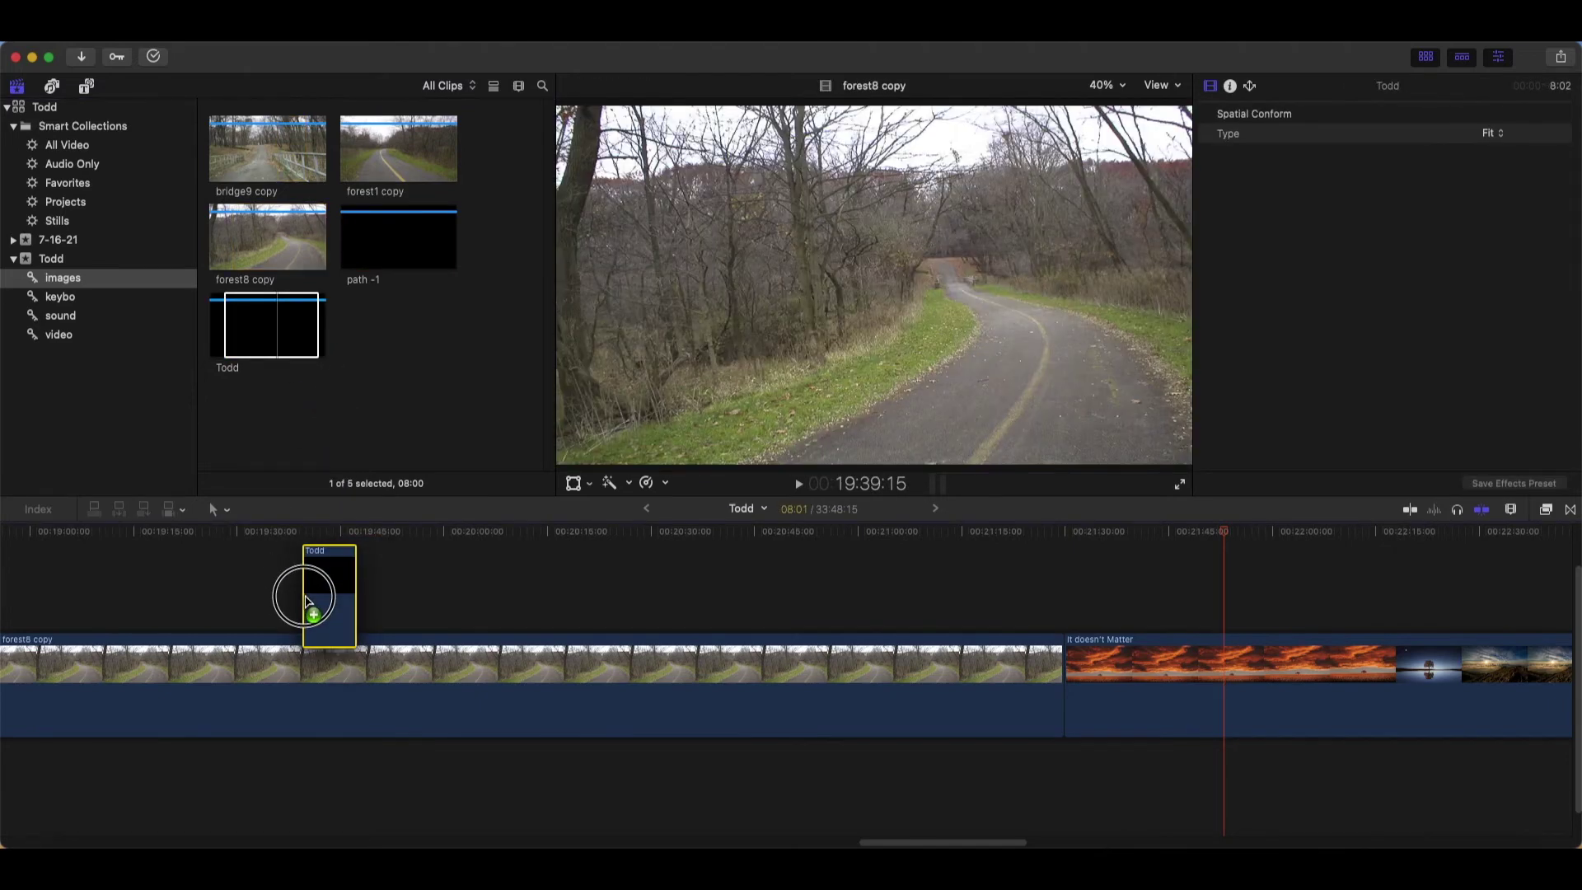
Extend the Todd title clip to the right and move the playhead into it
left_click(336, 532)
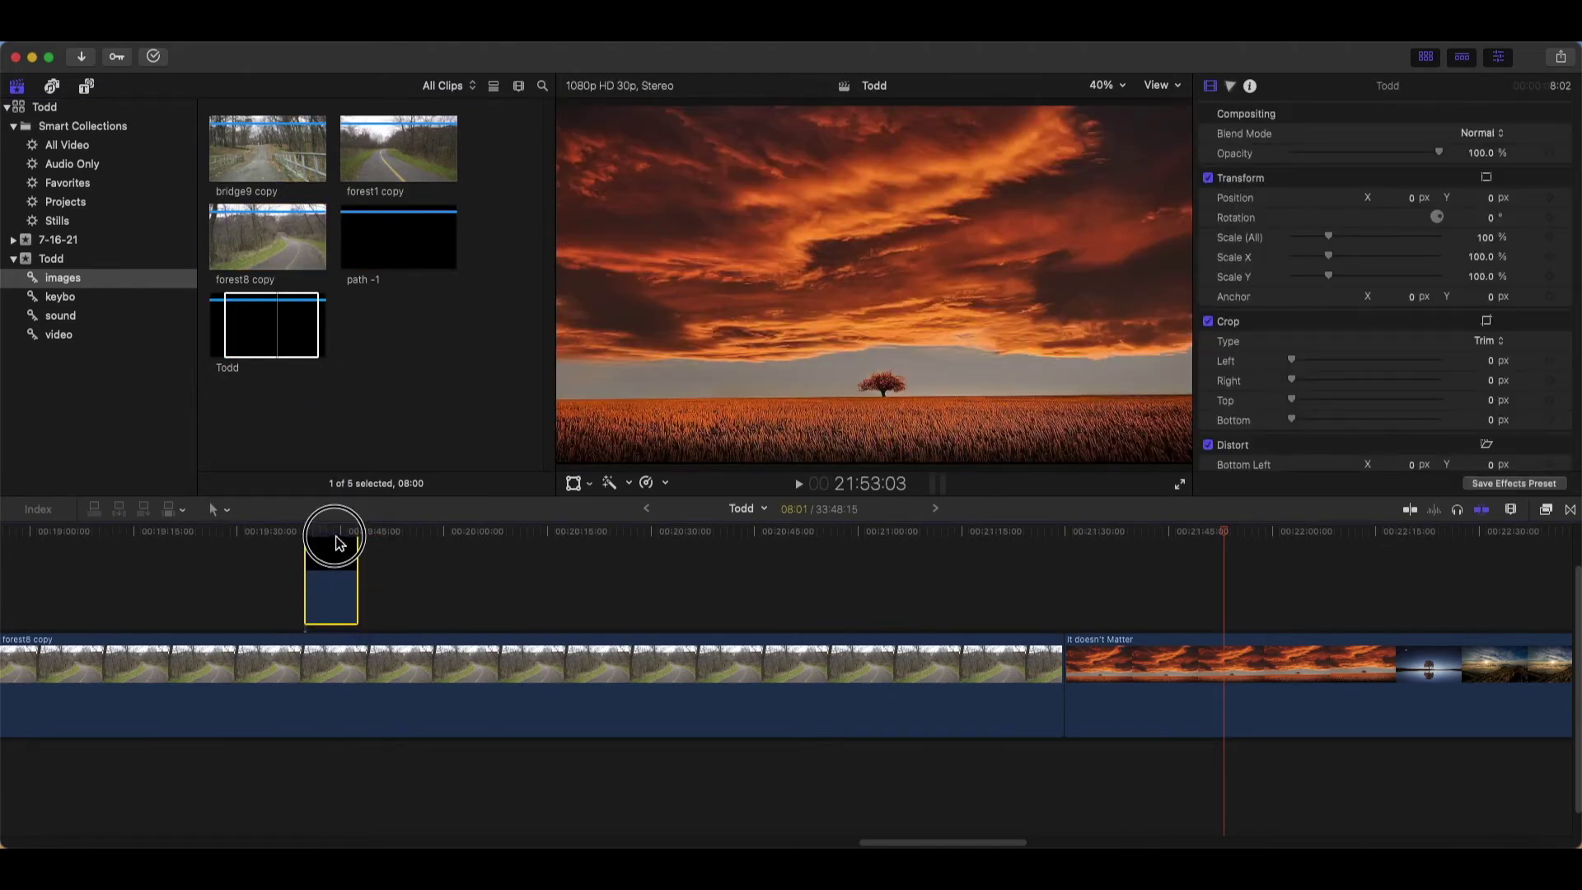
left_click_drag(359, 572, 792, 574)
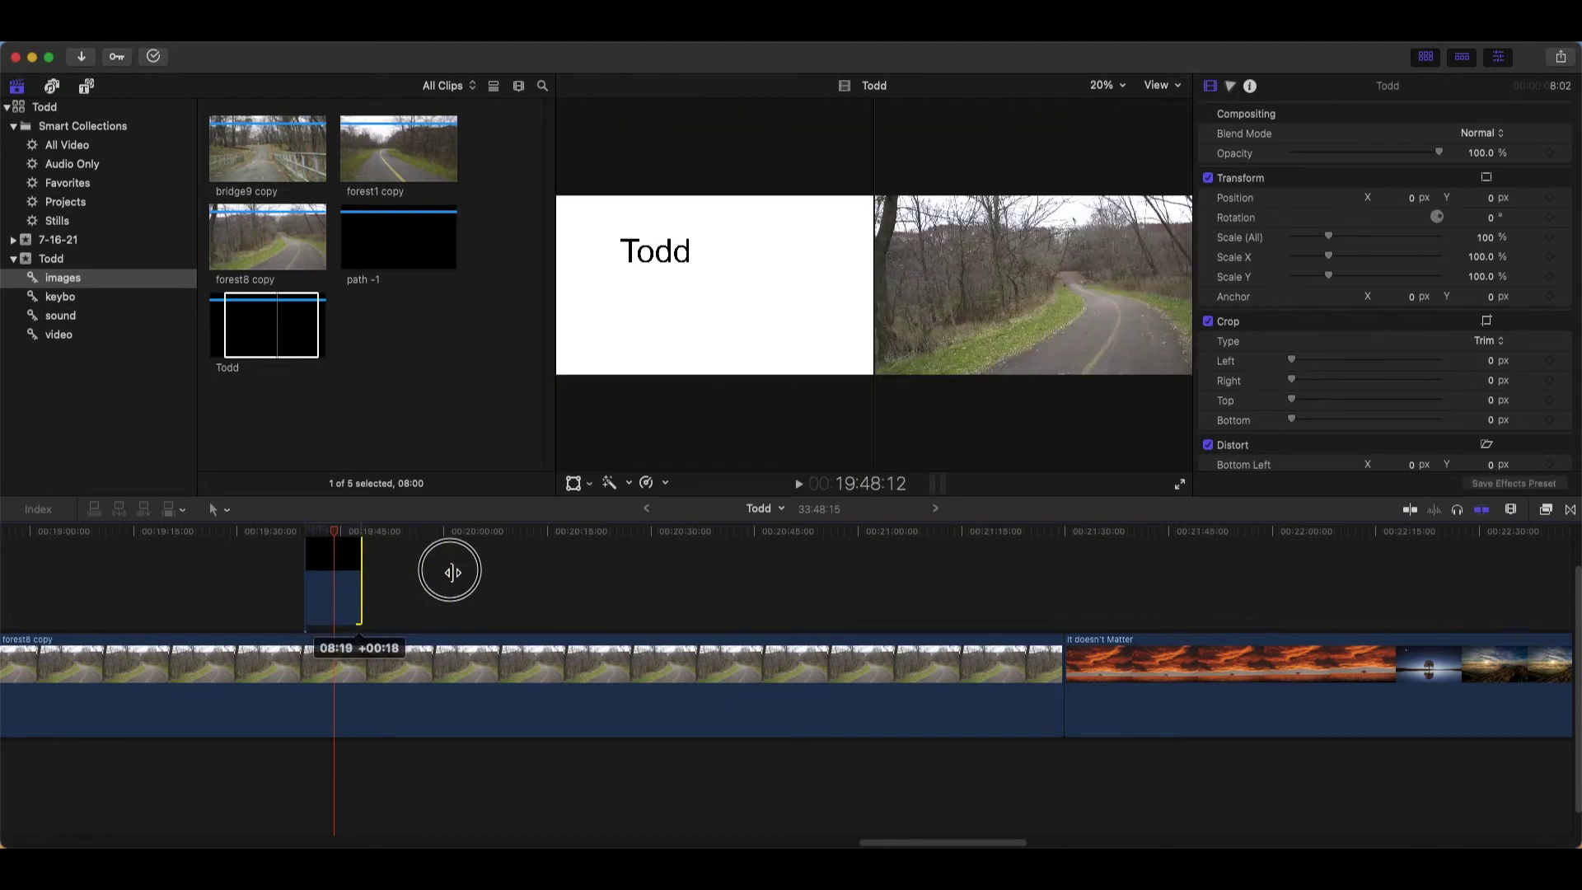
left_click(608, 533)
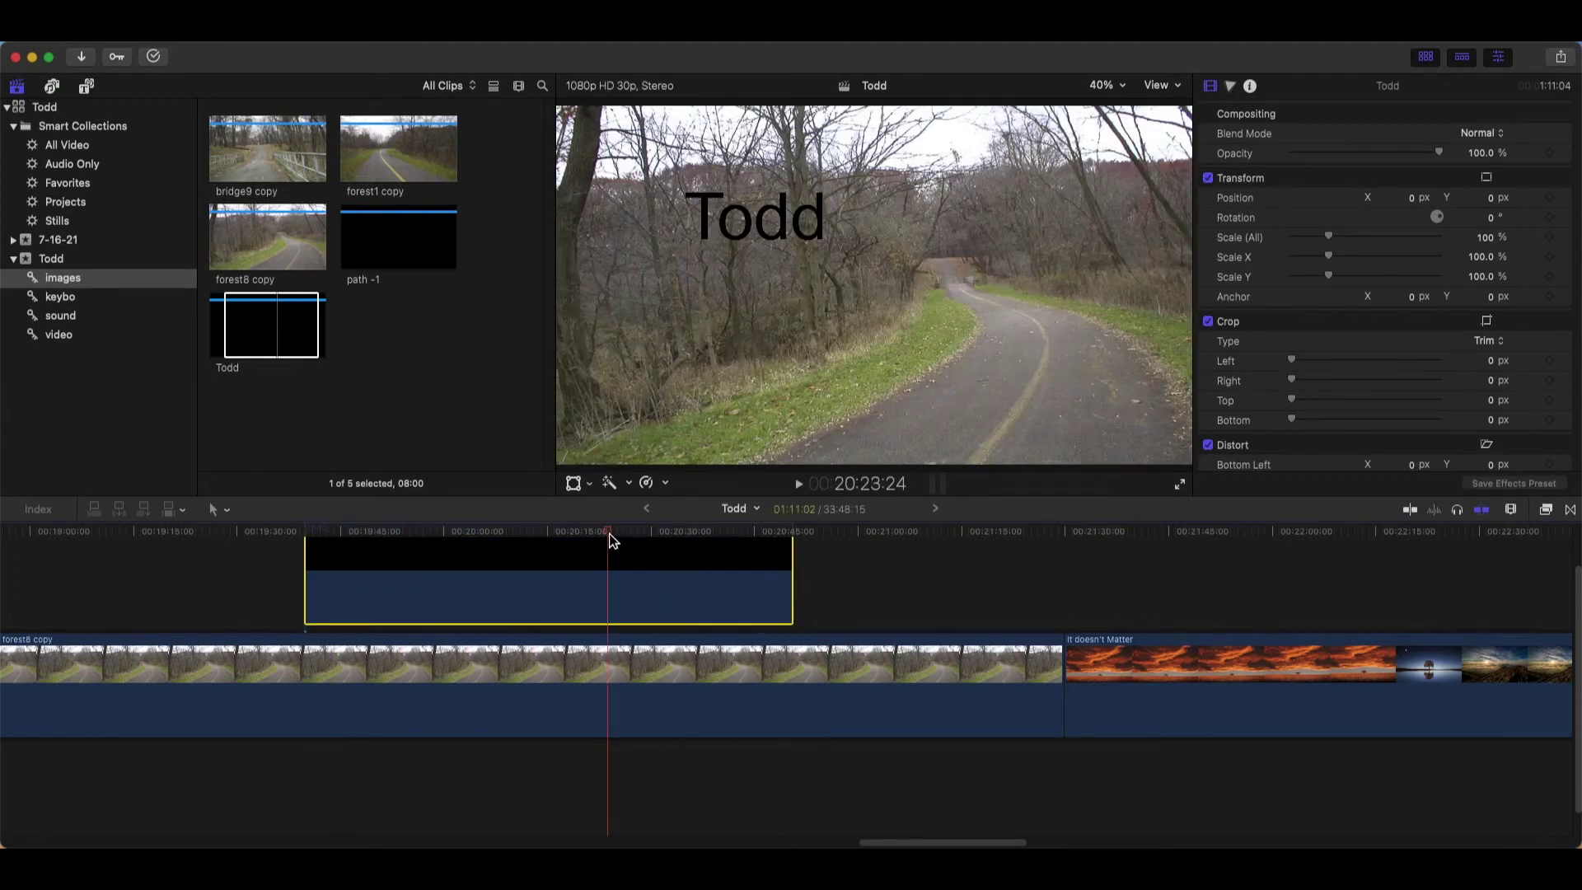
Reposition the Todd title lower and right over the road using on-screen Transform
right_click(791, 330)
left_click(809, 337)
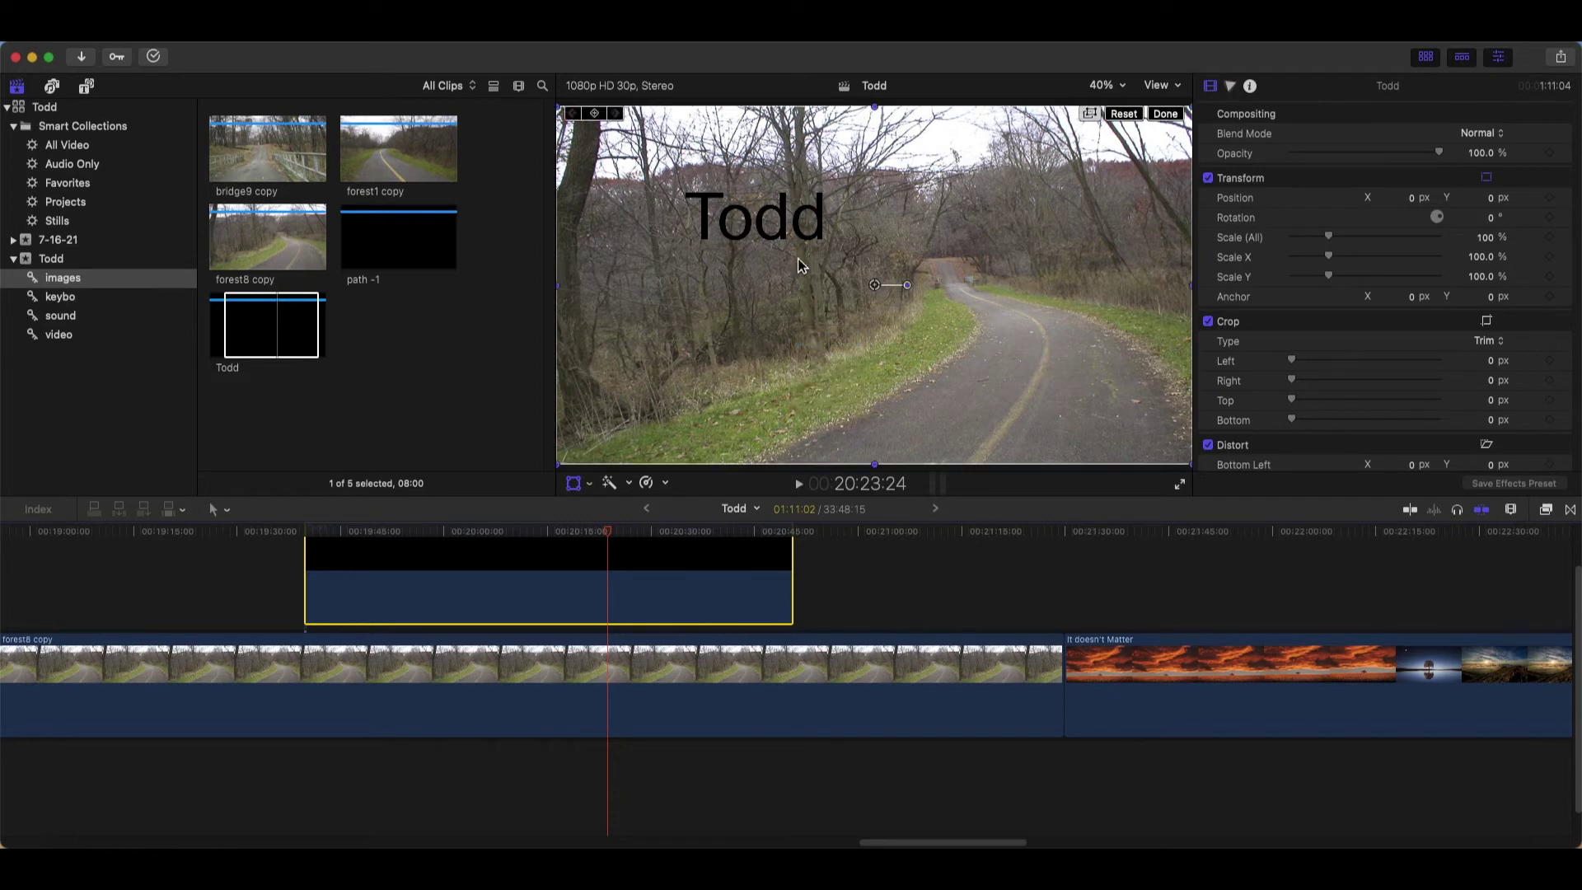
left_click_drag(781, 232, 1001, 387)
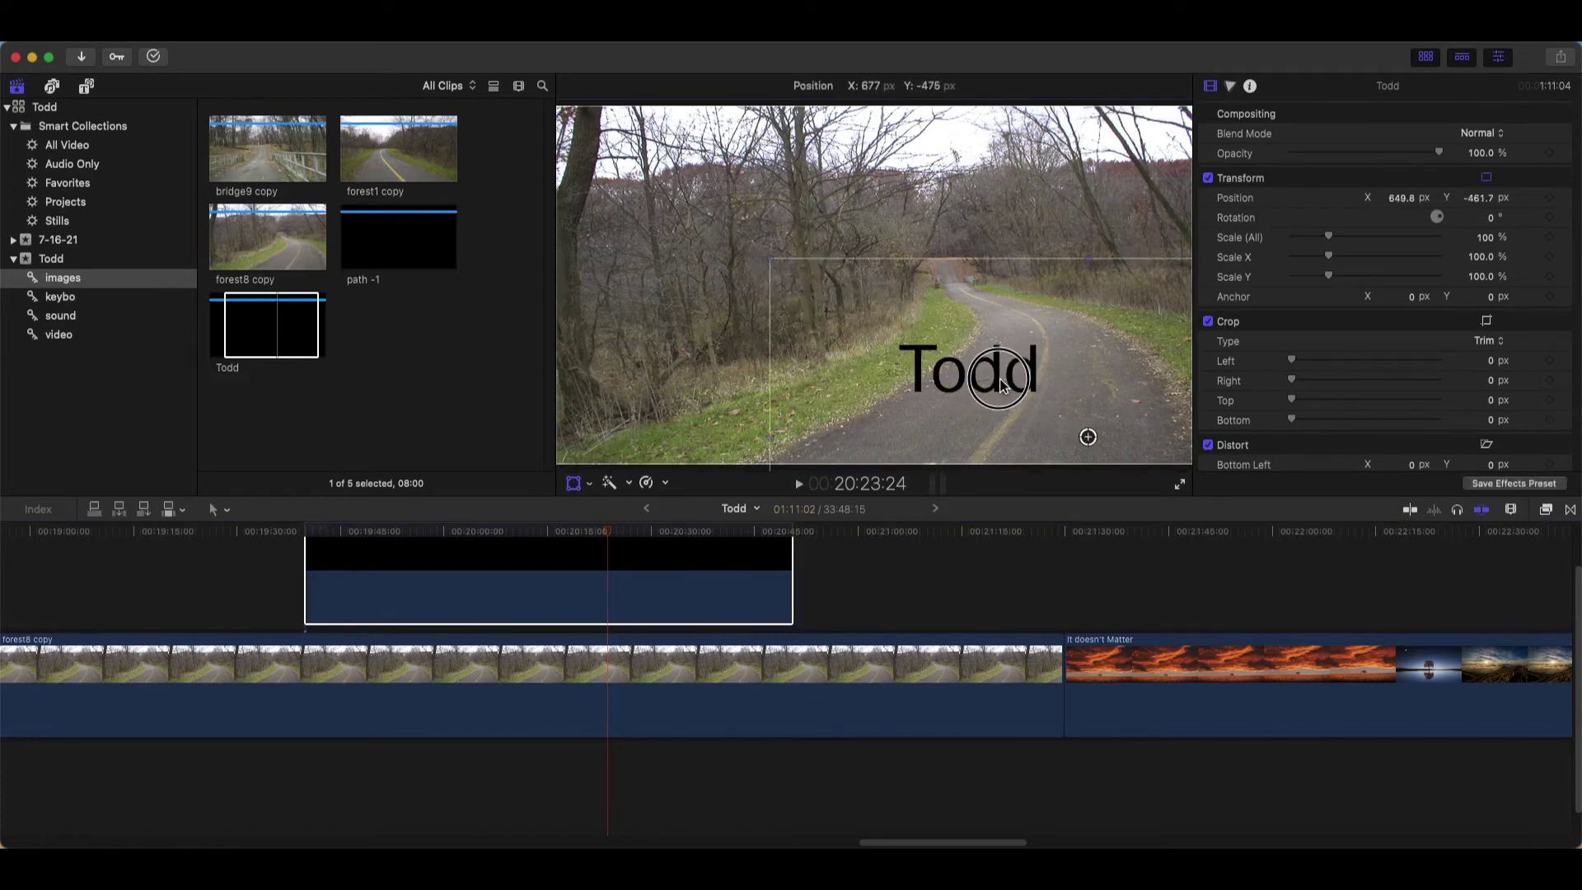
left_click_drag(1001, 387, 946, 373)
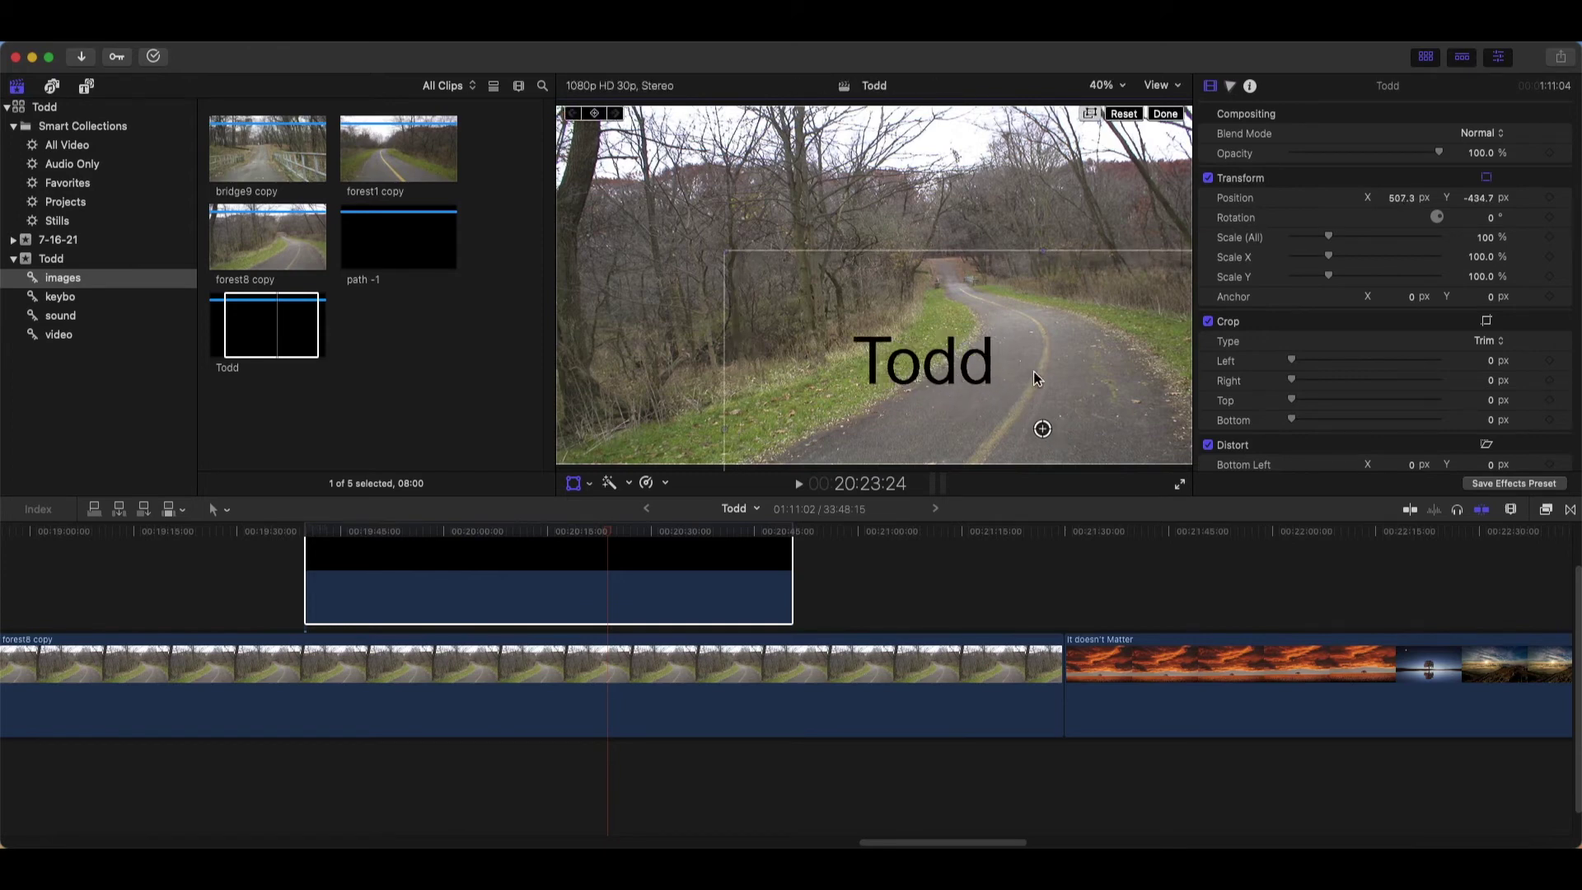
left_click(1166, 113)
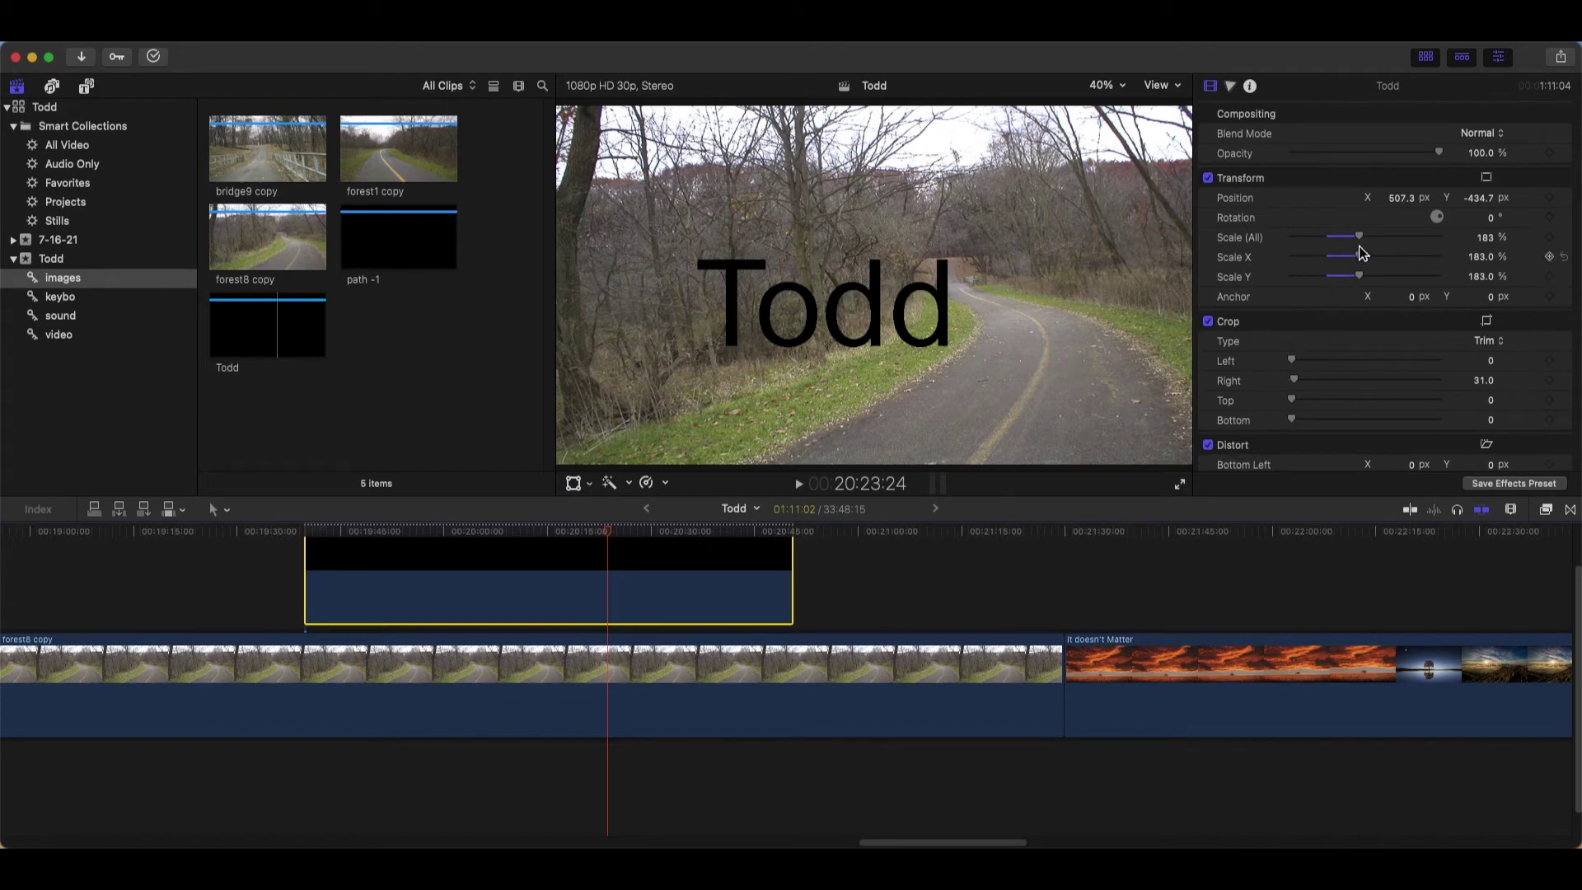
Try enlarging and cropping the title, then reset its scale and bottom, top, right crops
left_click_drag(1363, 243, 1384, 239)
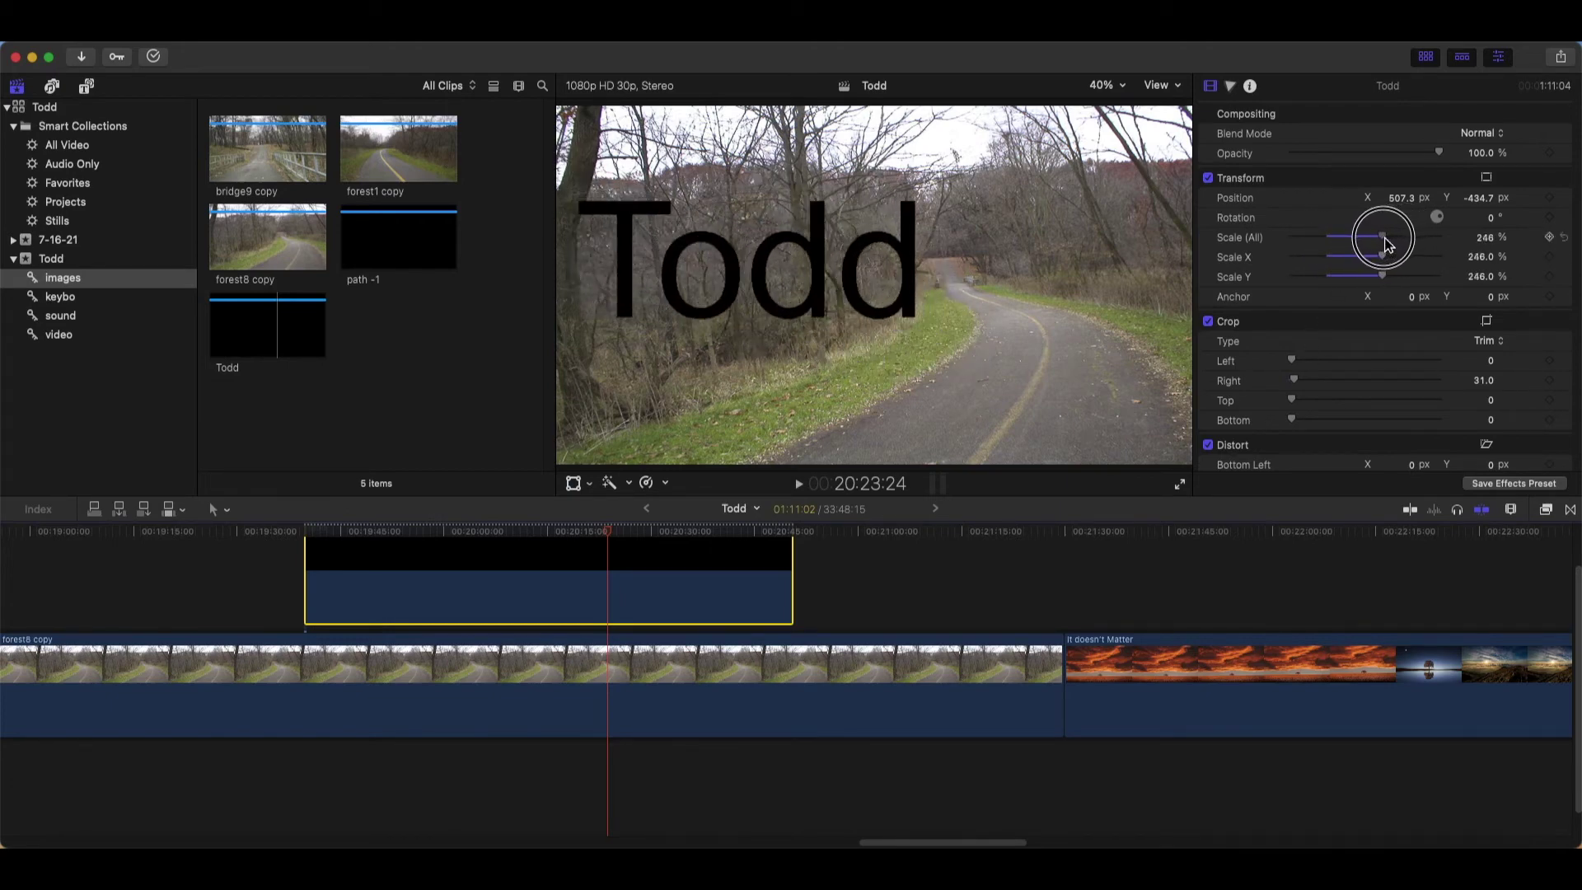
mouse_move(1292, 360)
left_mouse_down()
mouse_move(1334, 371)
mouse_move(1314, 363)
mouse_move(1343, 416)
left_mouse_up()
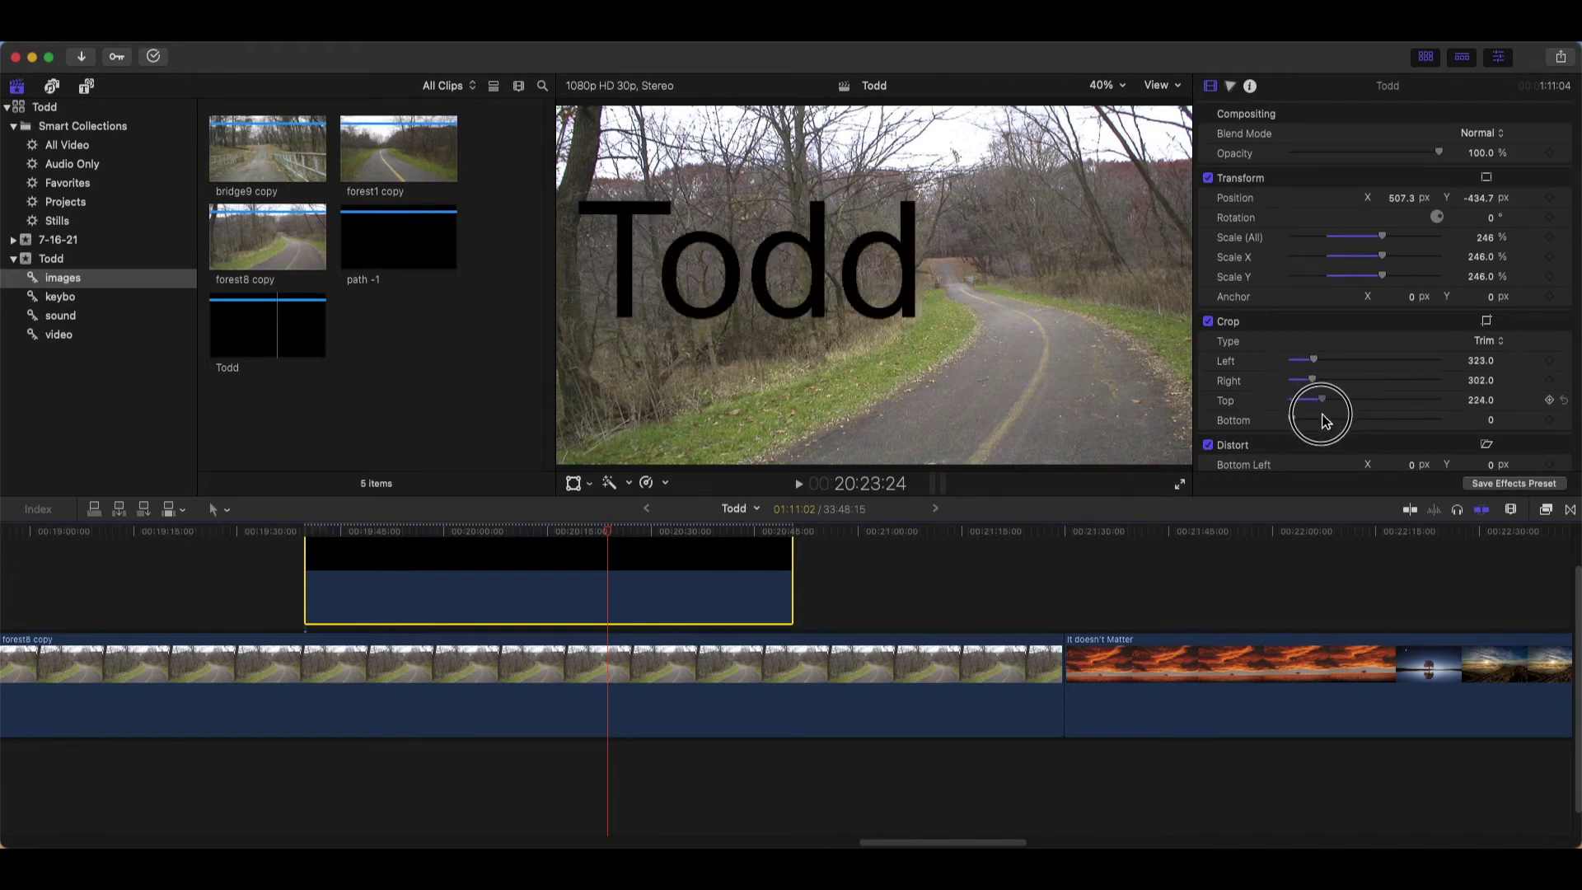
mouse_move(1342, 416)
left_mouse_down()
mouse_move(1310, 423)
mouse_move(1403, 437)
mouse_move(1364, 429)
left_mouse_up()
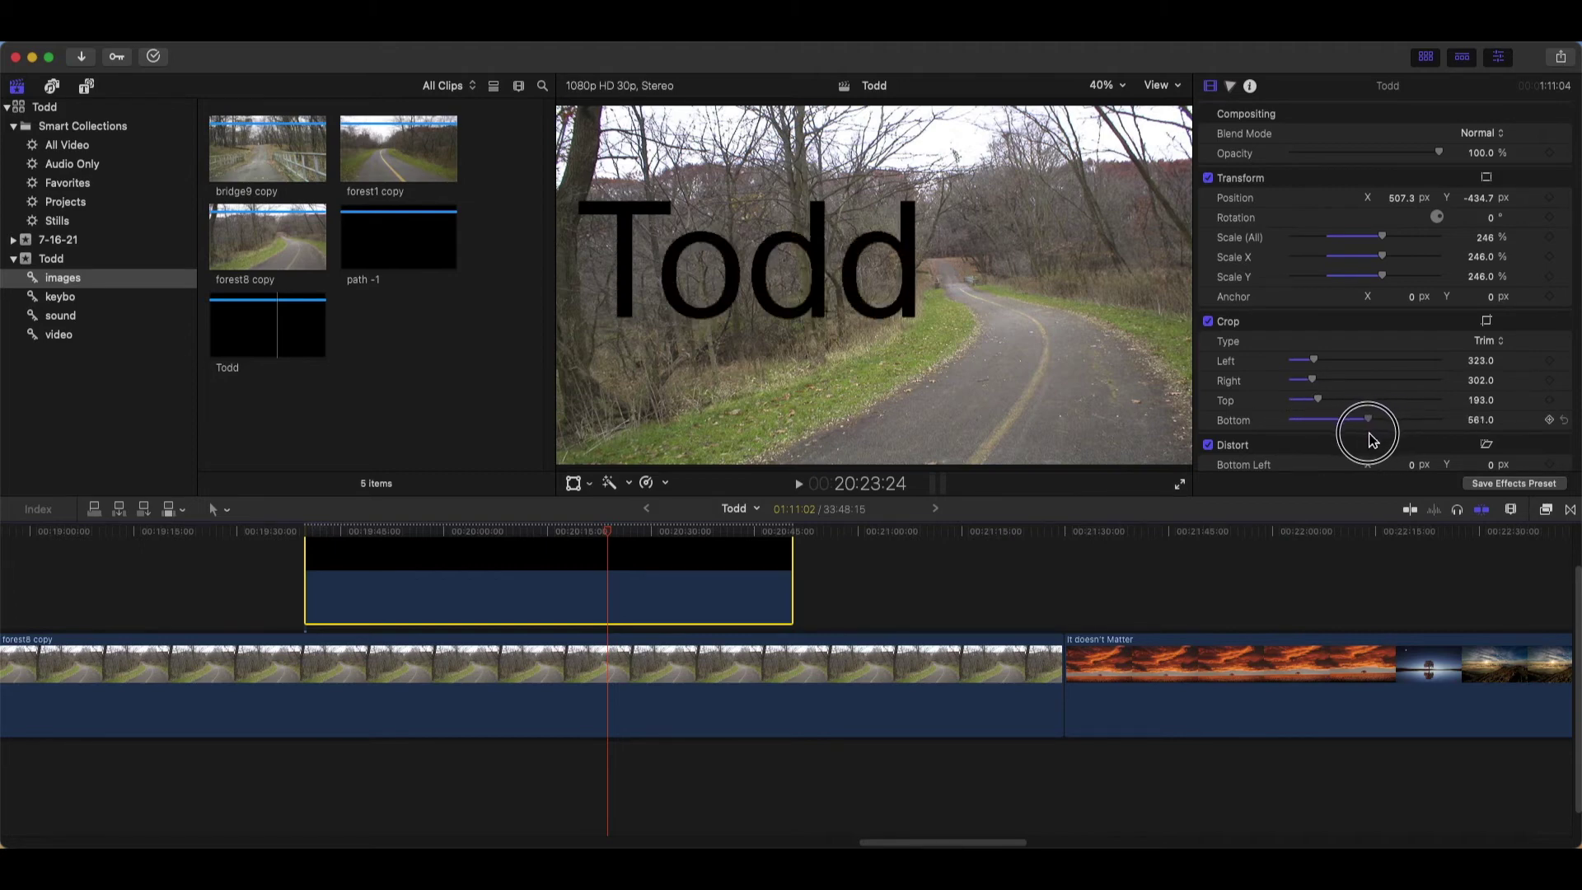
left_click(1567, 238)
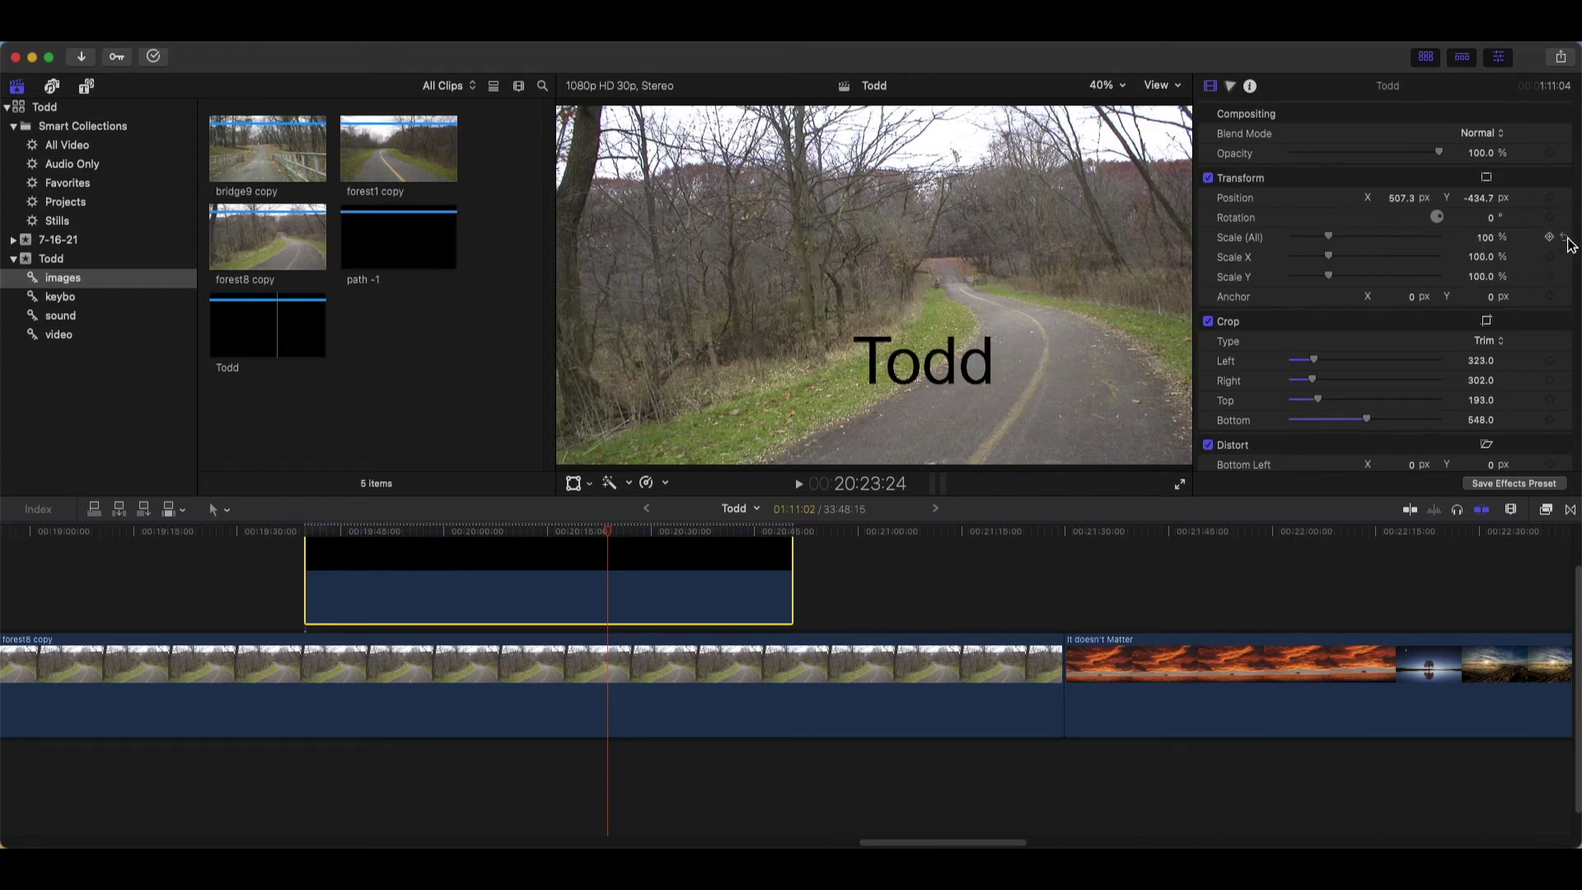
left_click(1564, 420)
left_click(1563, 400)
left_click(1563, 381)
Reset the title's left crop, then test Craig 2's Scale X/Y and reset it to 100%
left_click(1564, 360)
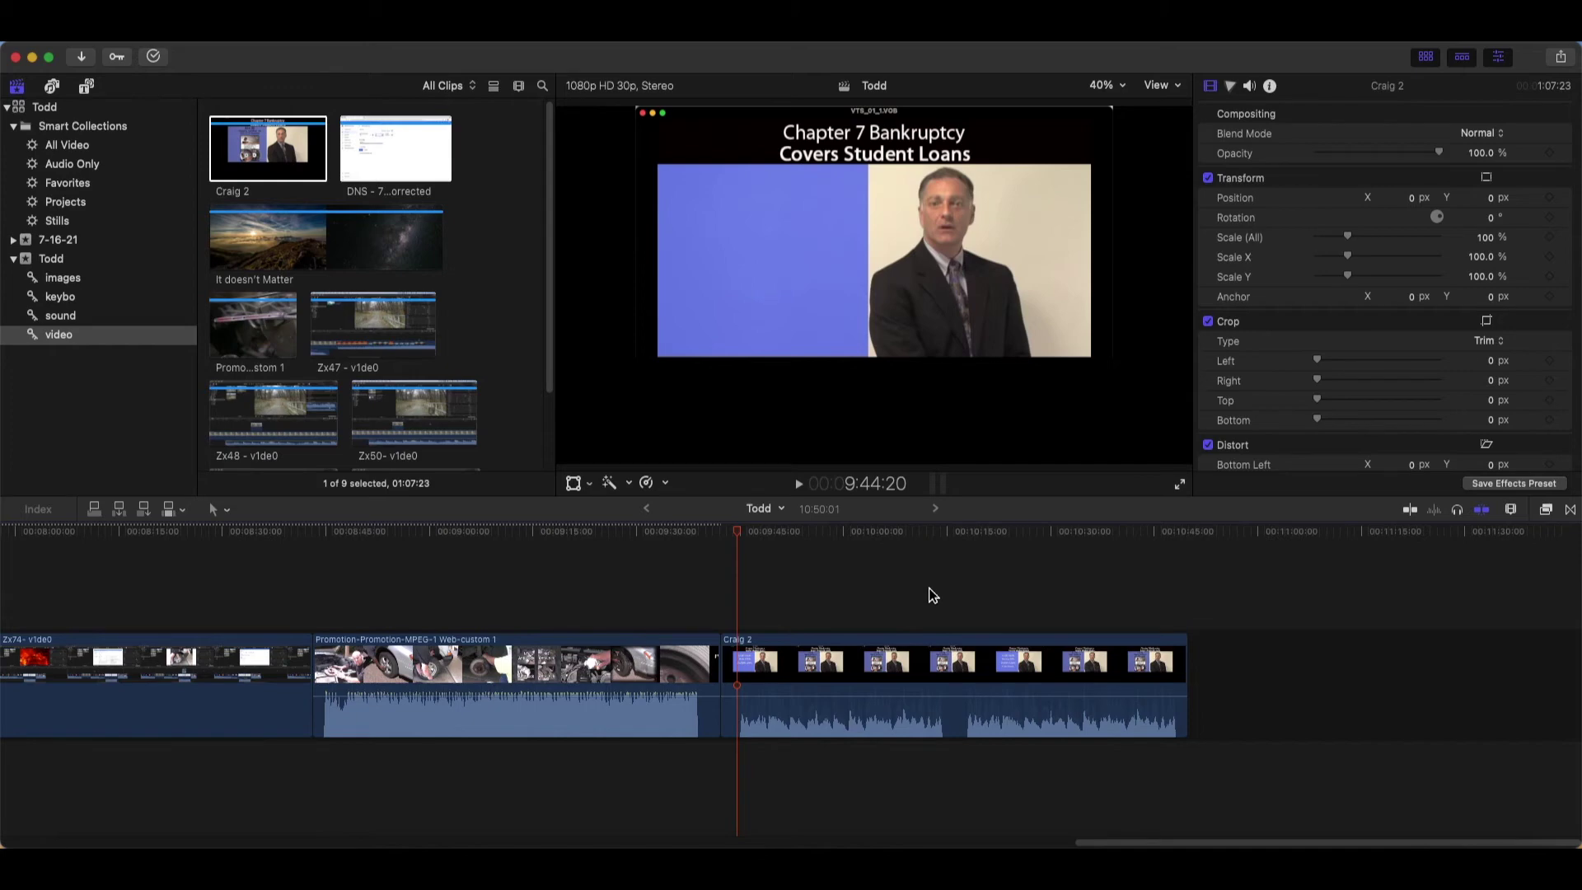
left_click(946, 681)
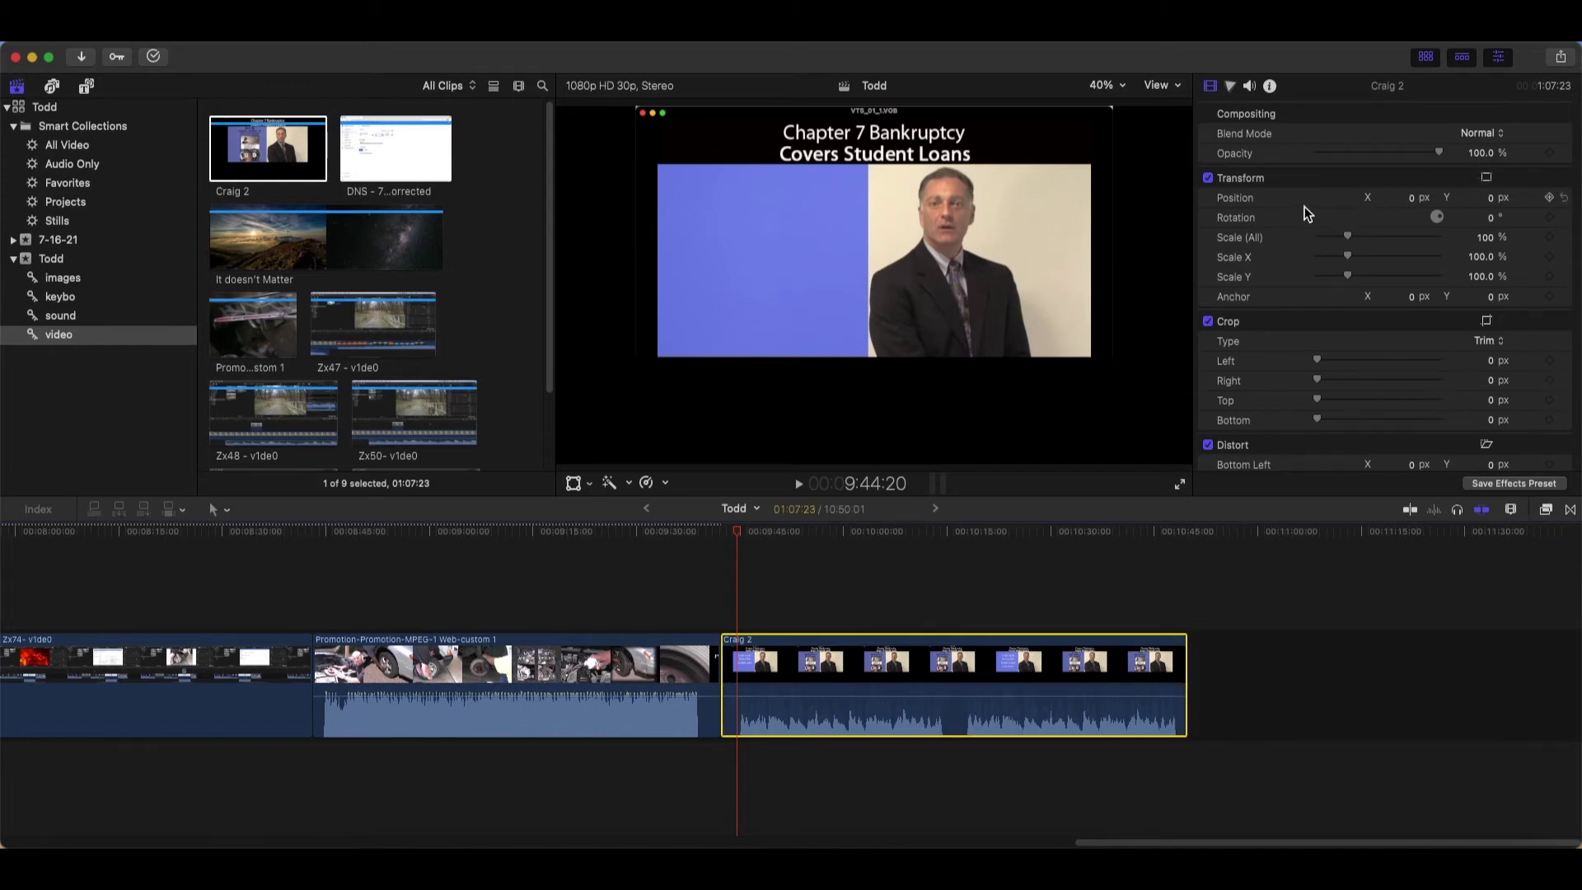
left_click_drag(1344, 282, 1351, 285)
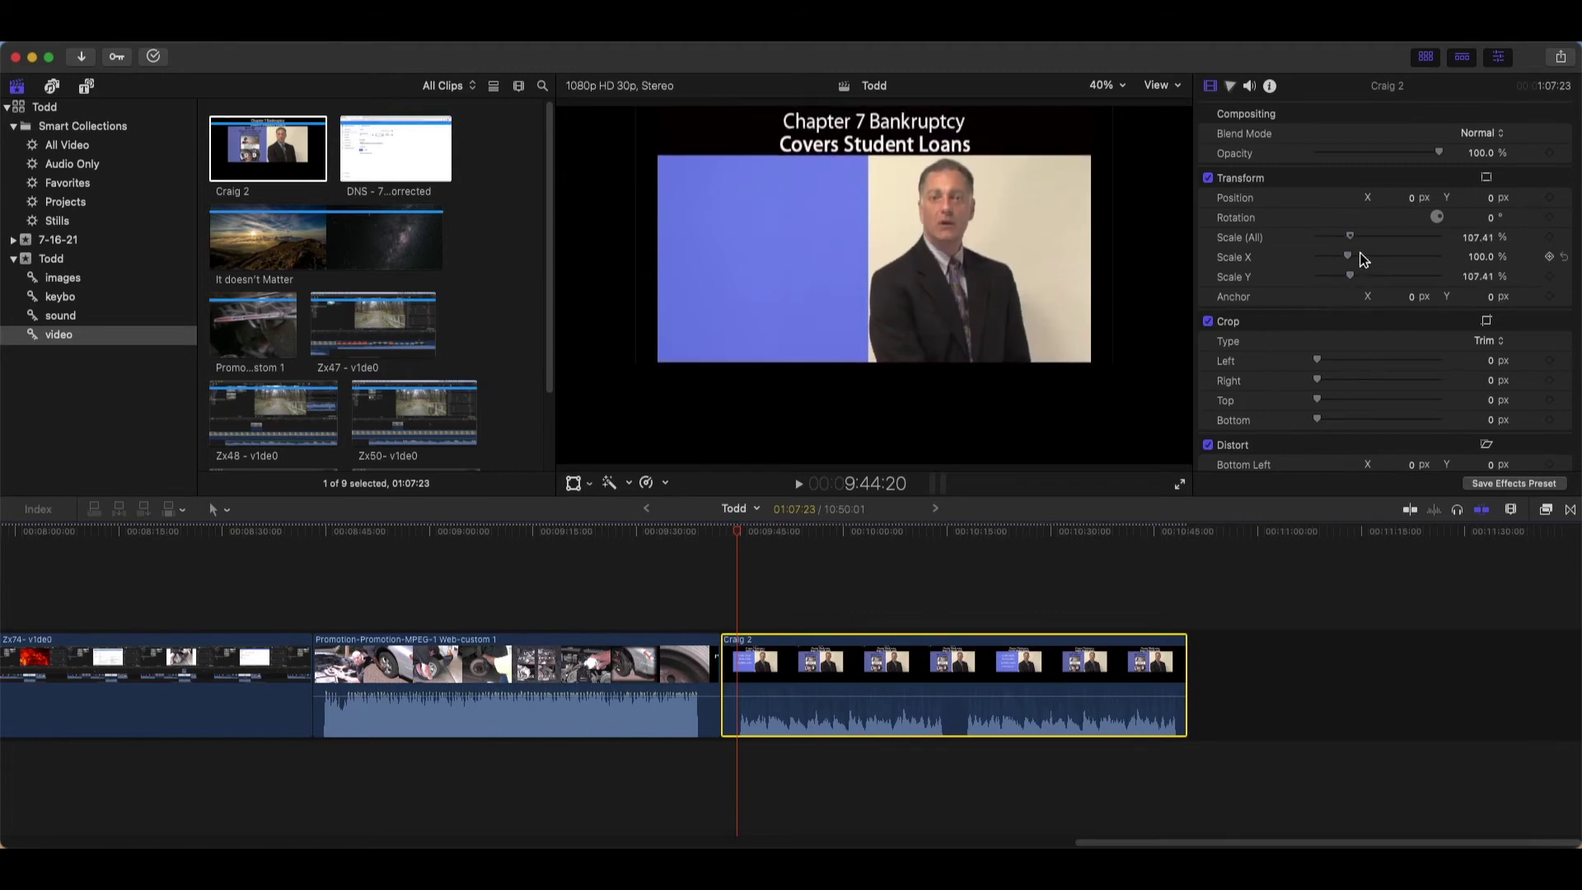
mouse_move(1355, 264)
left_mouse_down()
mouse_move(1338, 274)
mouse_move(1379, 241)
left_mouse_up()
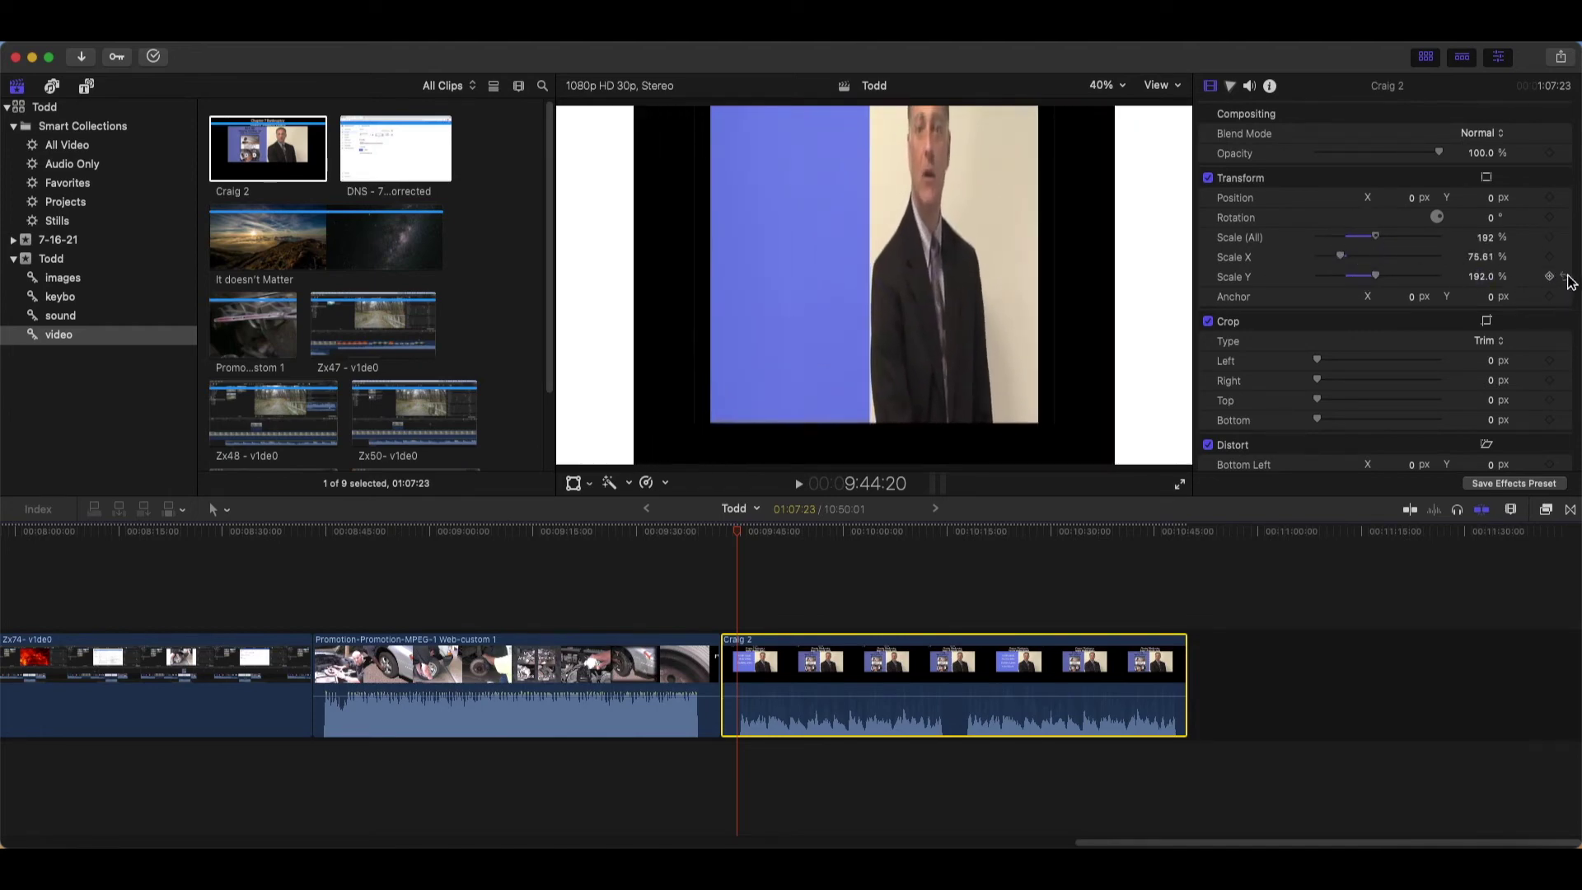
left_click(1564, 277)
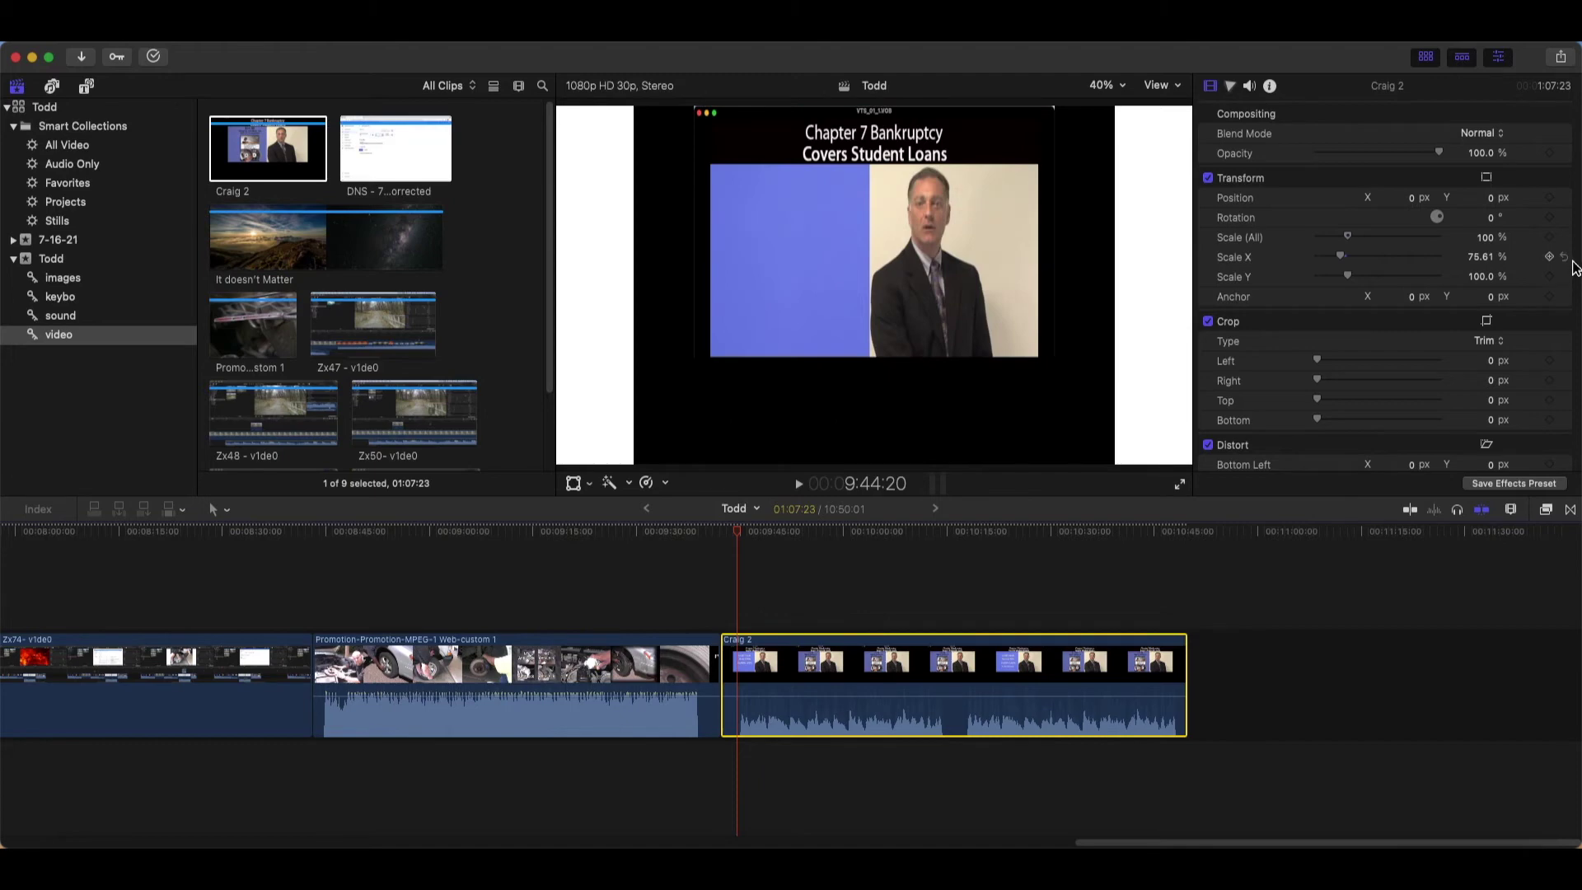
left_click(1565, 257)
left_click(1564, 238)
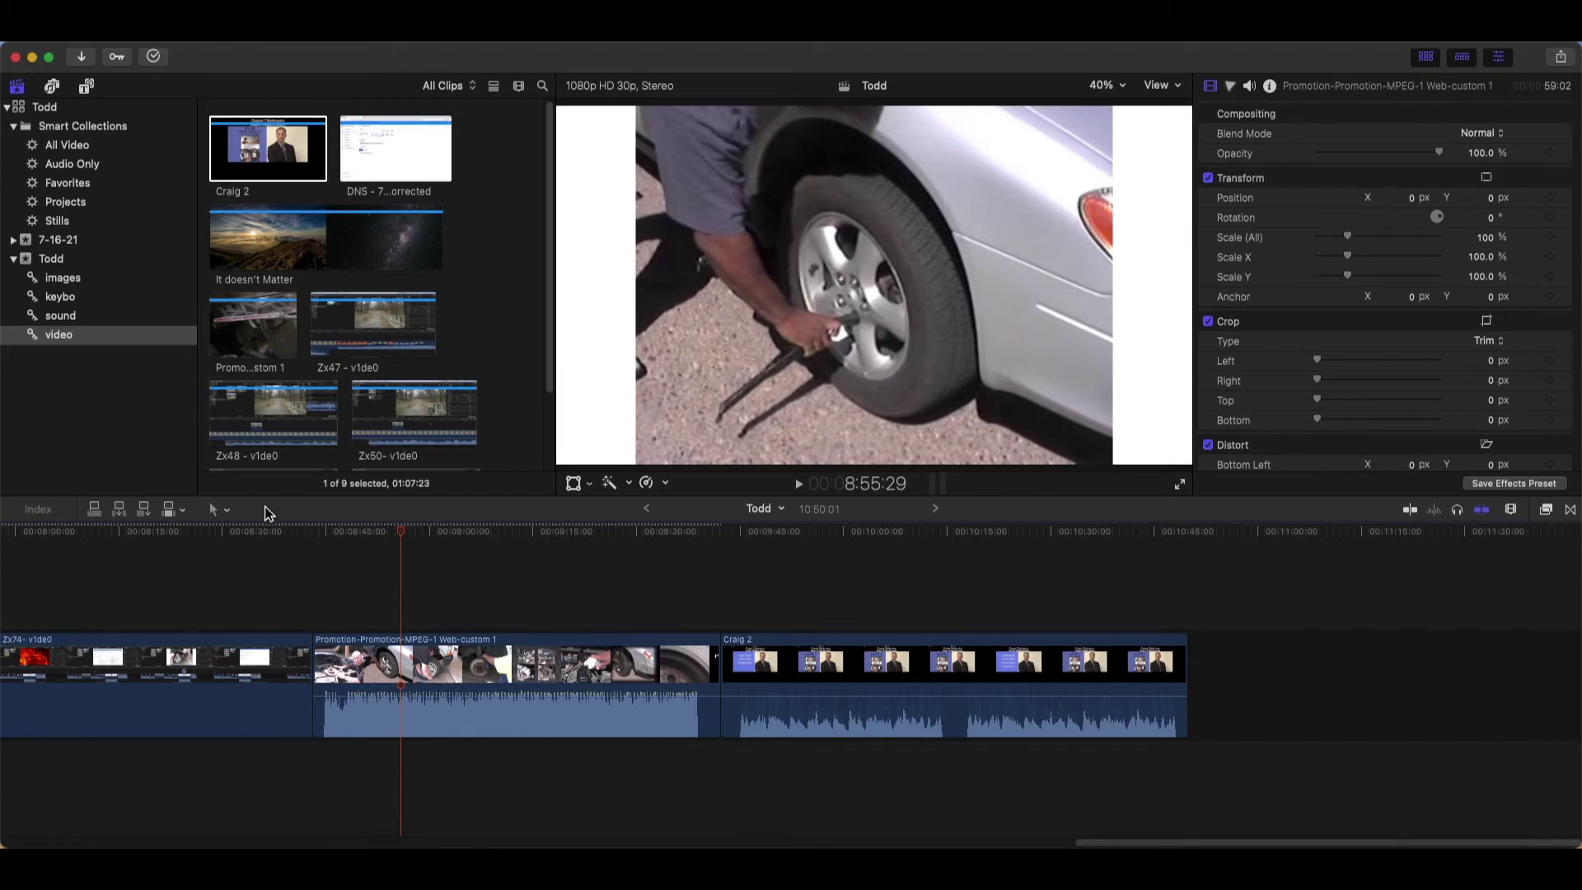
Make two Blade cuts in Craig 2, then select the middle piece with the Select tool
left_click(228, 511)
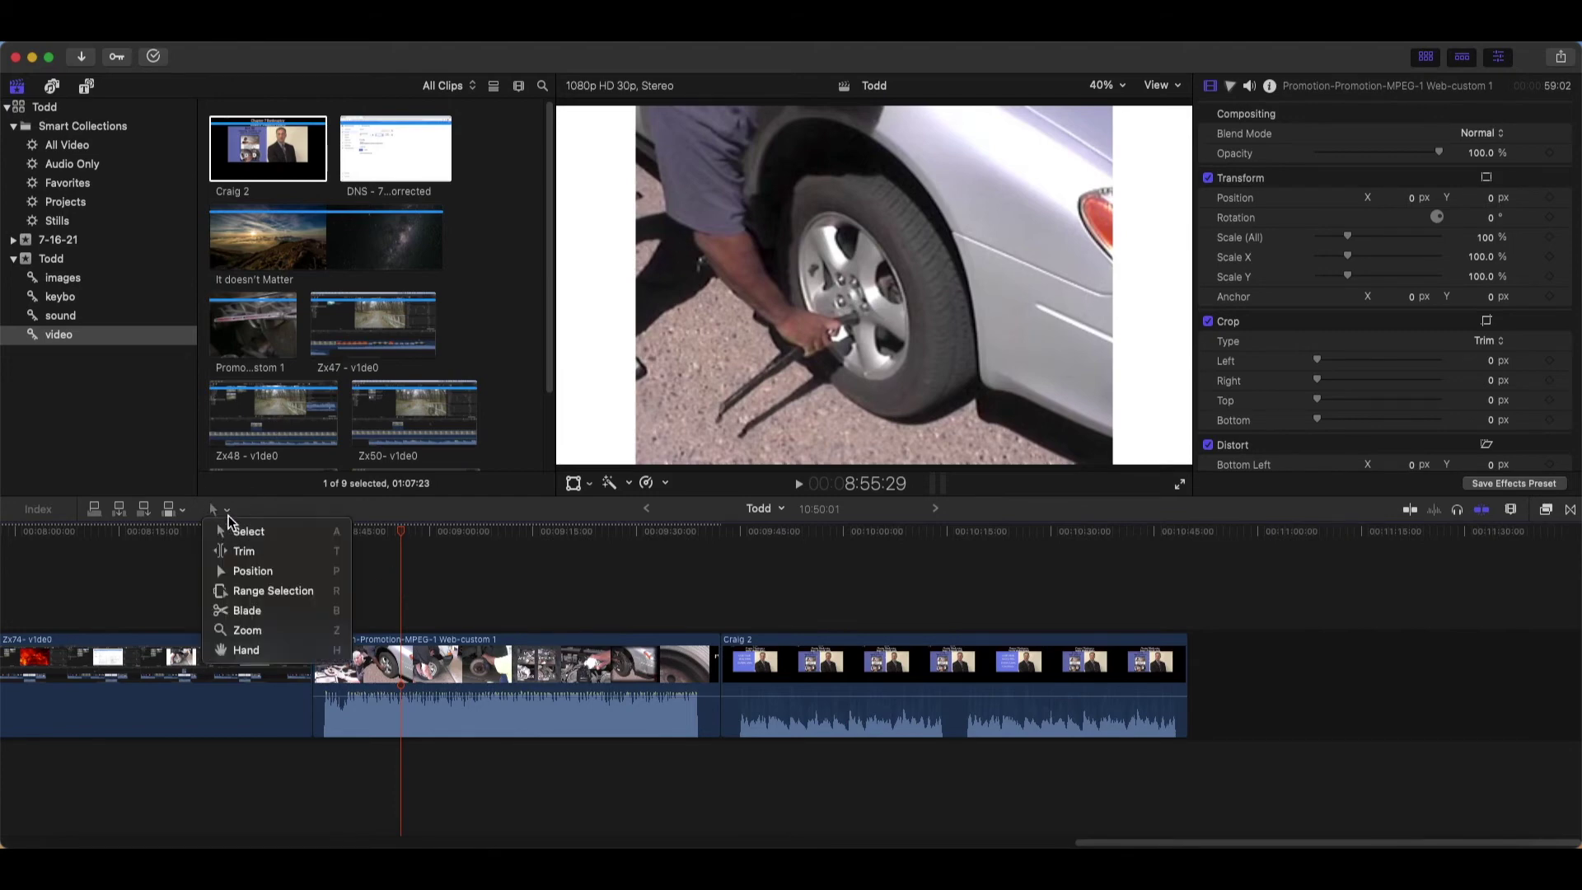
left_click(276, 611)
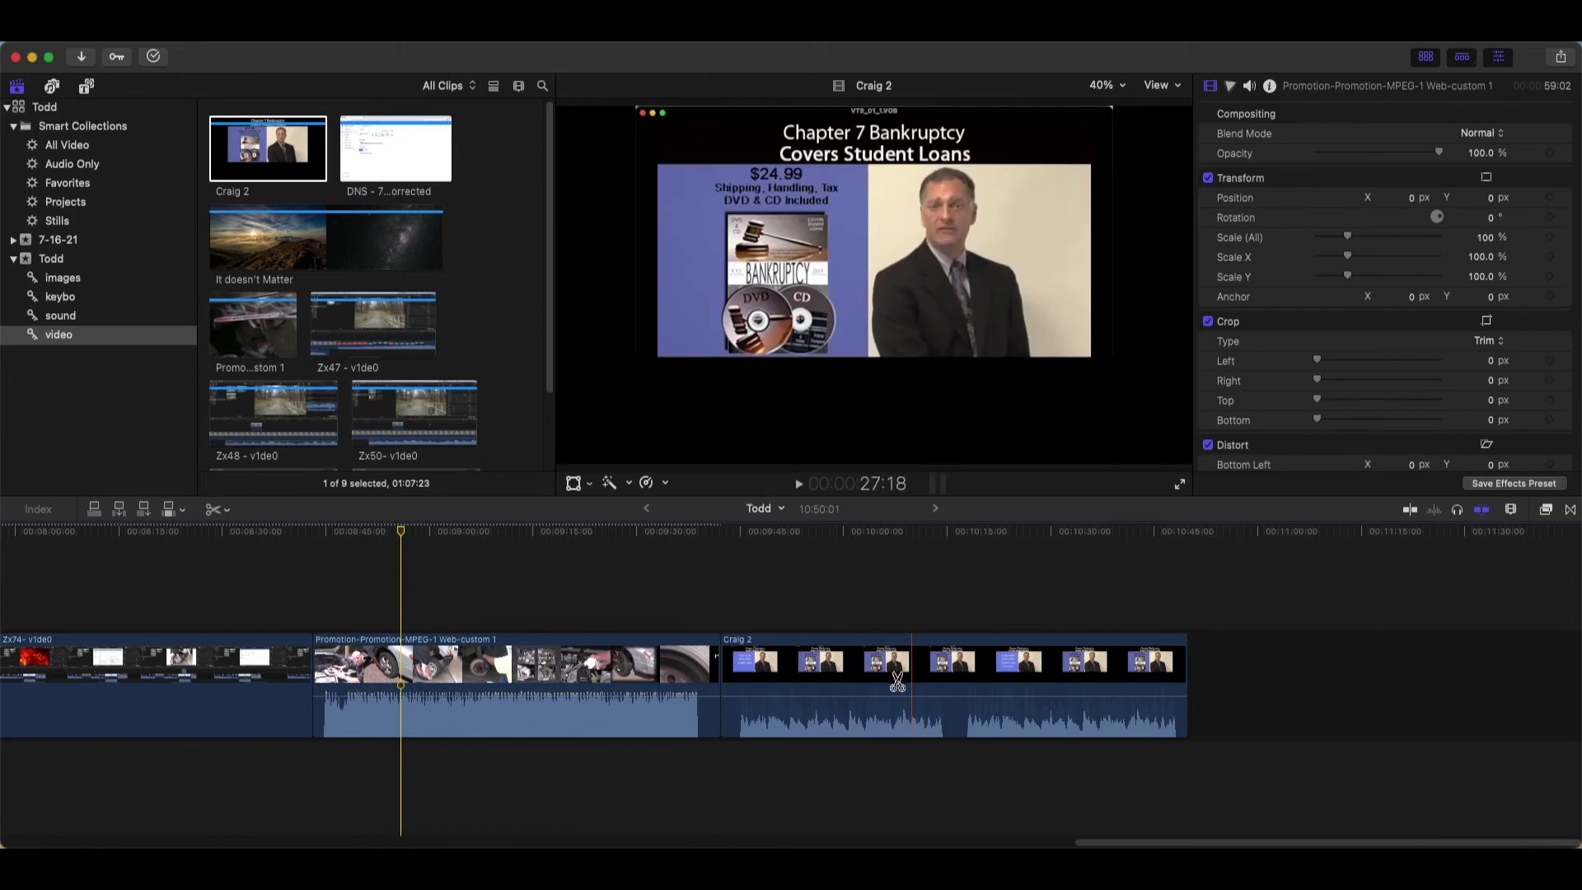
left_click(822, 690)
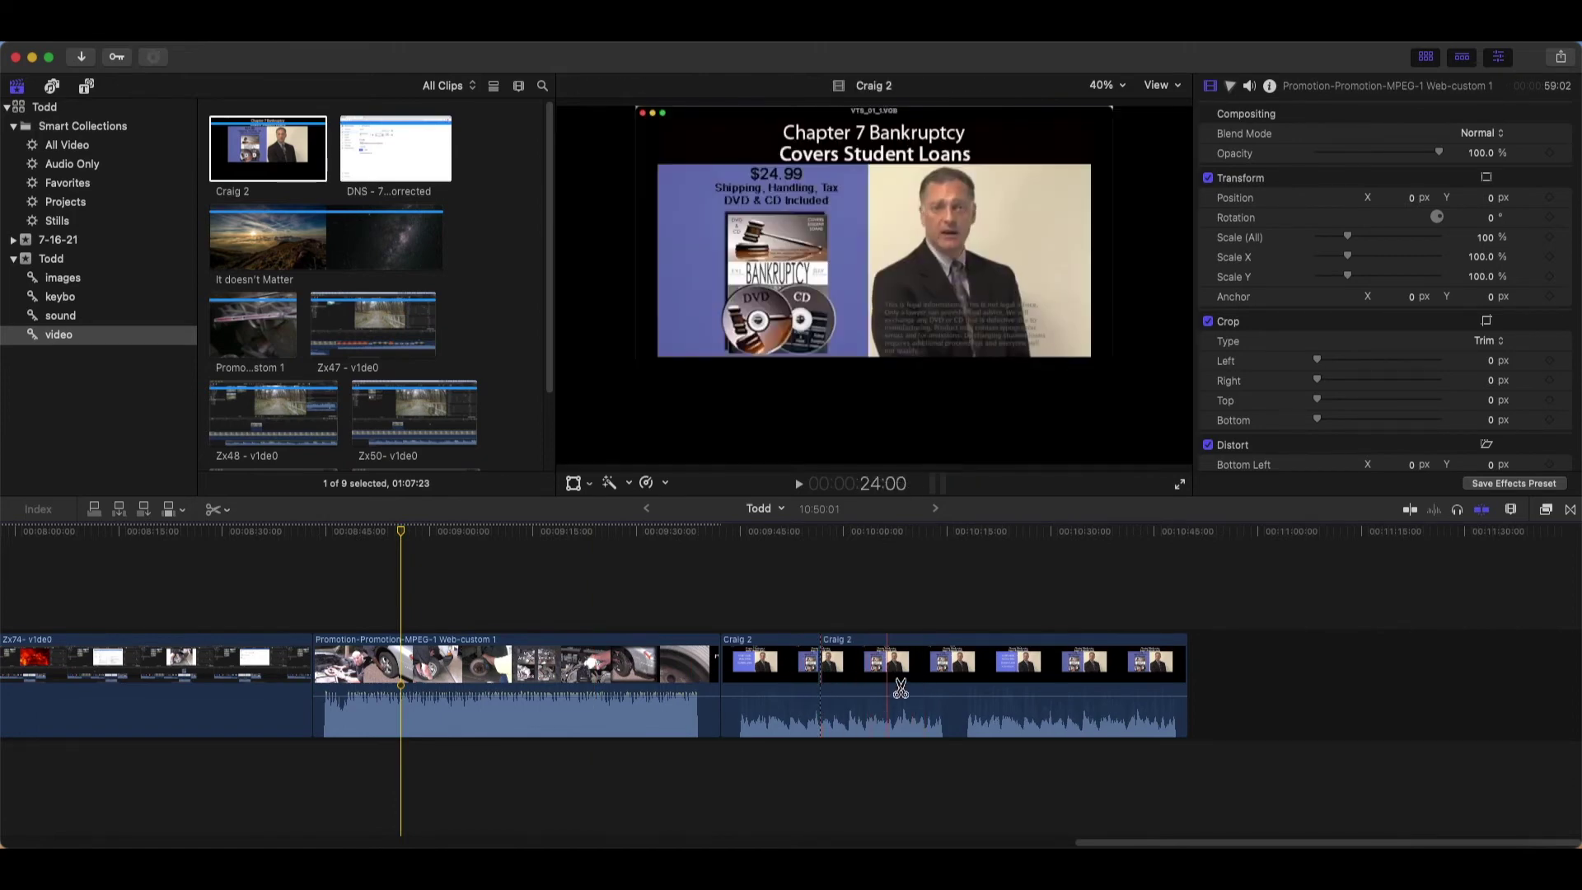
left_click(921, 690)
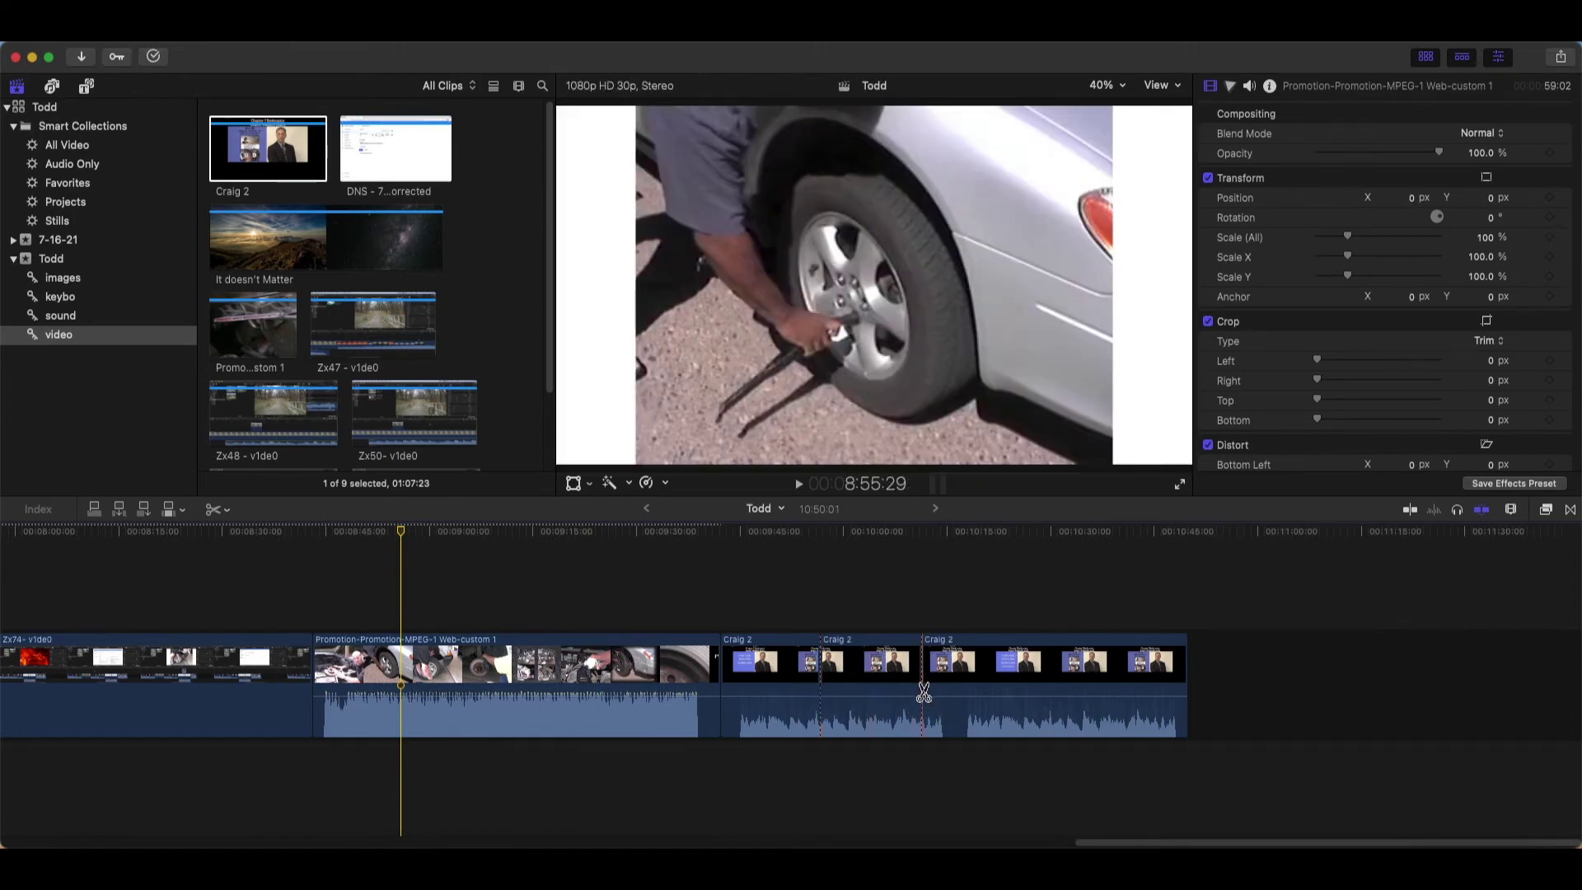
left_click(218, 509)
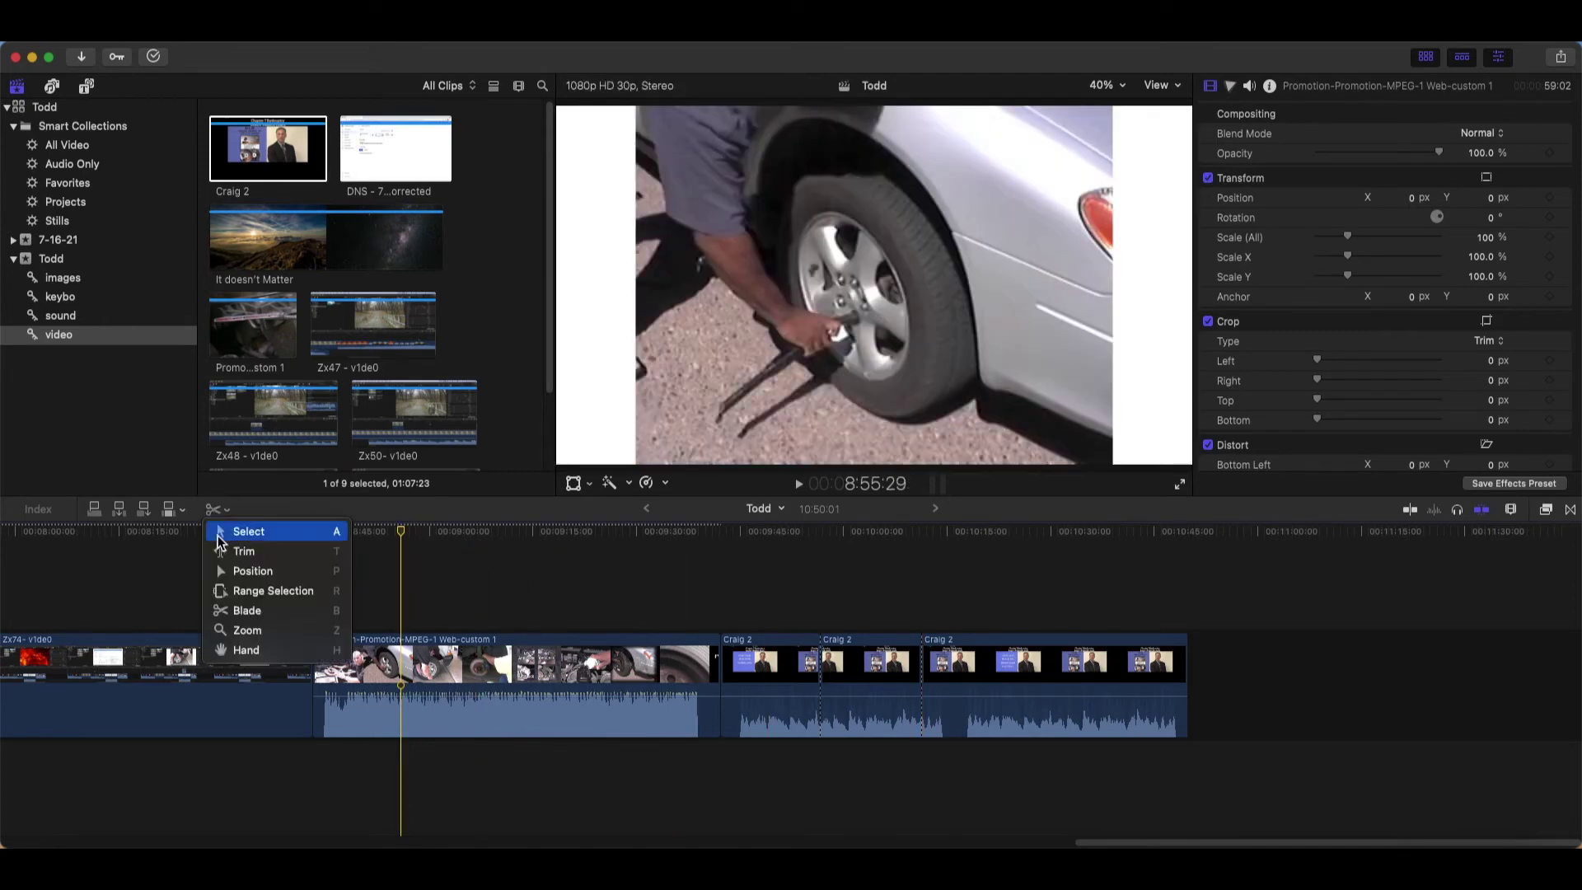
left_click(222, 534)
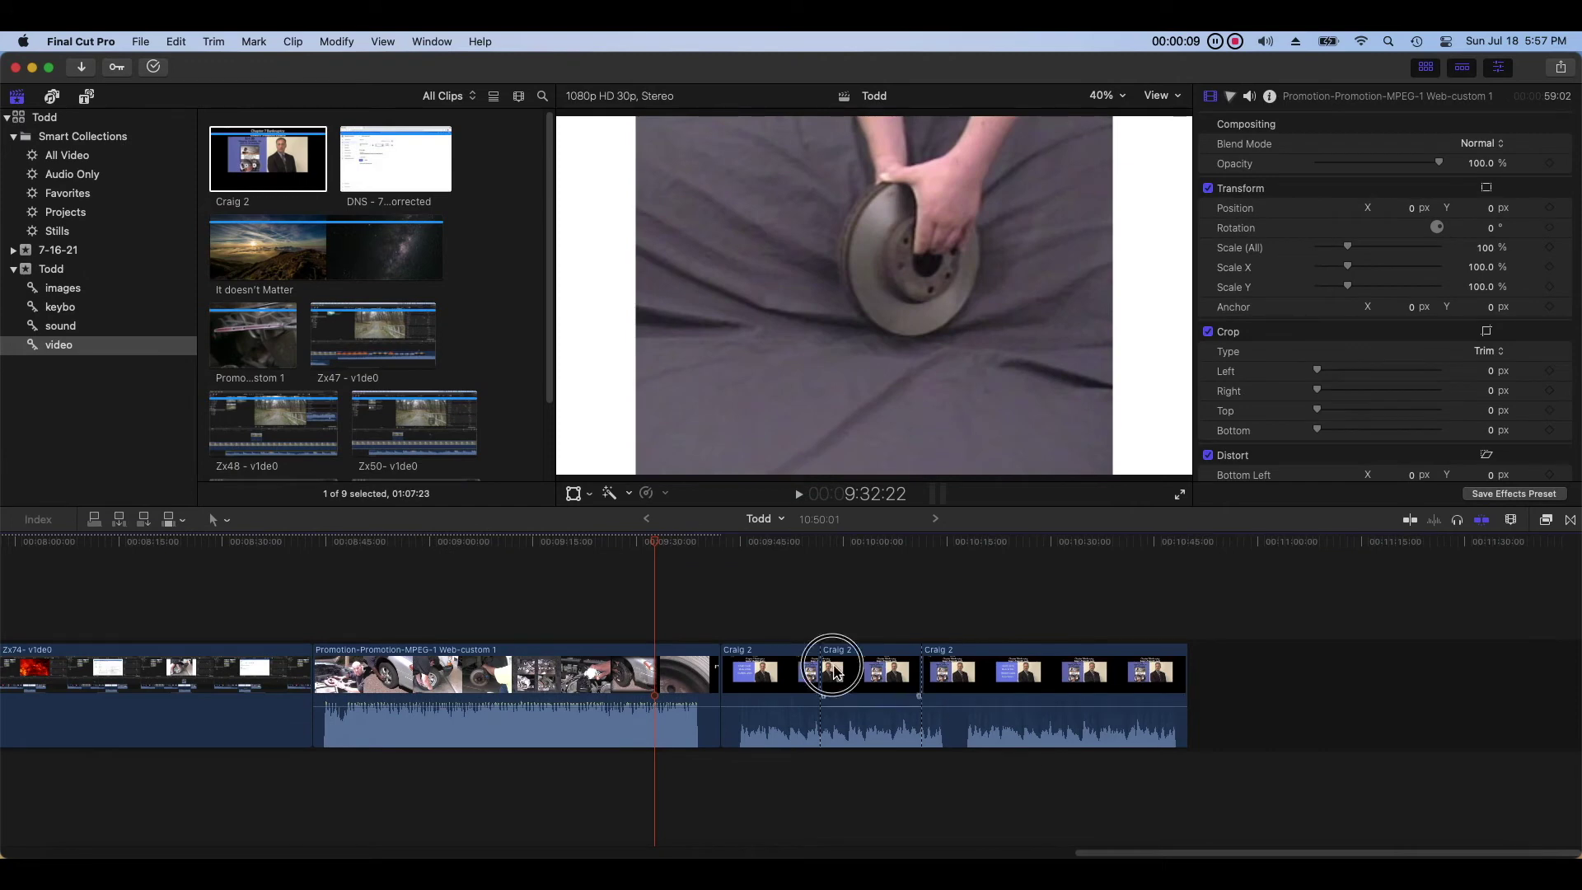
left_click(832, 668)
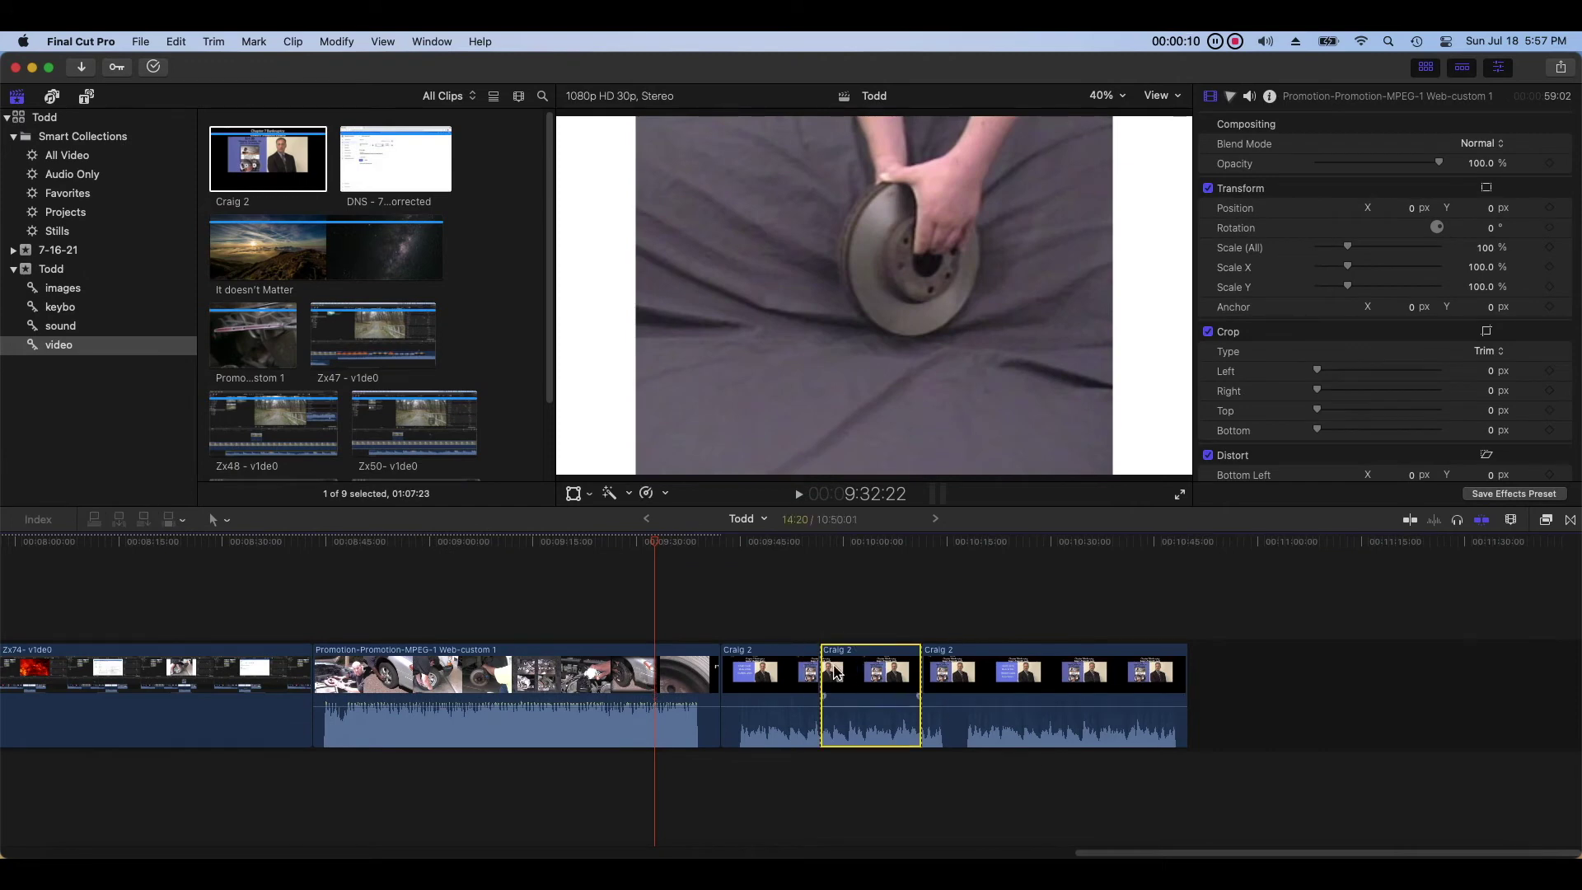
Copy the middle Craig 2 piece, paste it at its start, and lift the copy above the storyline as a connected clip
left_click(176, 42)
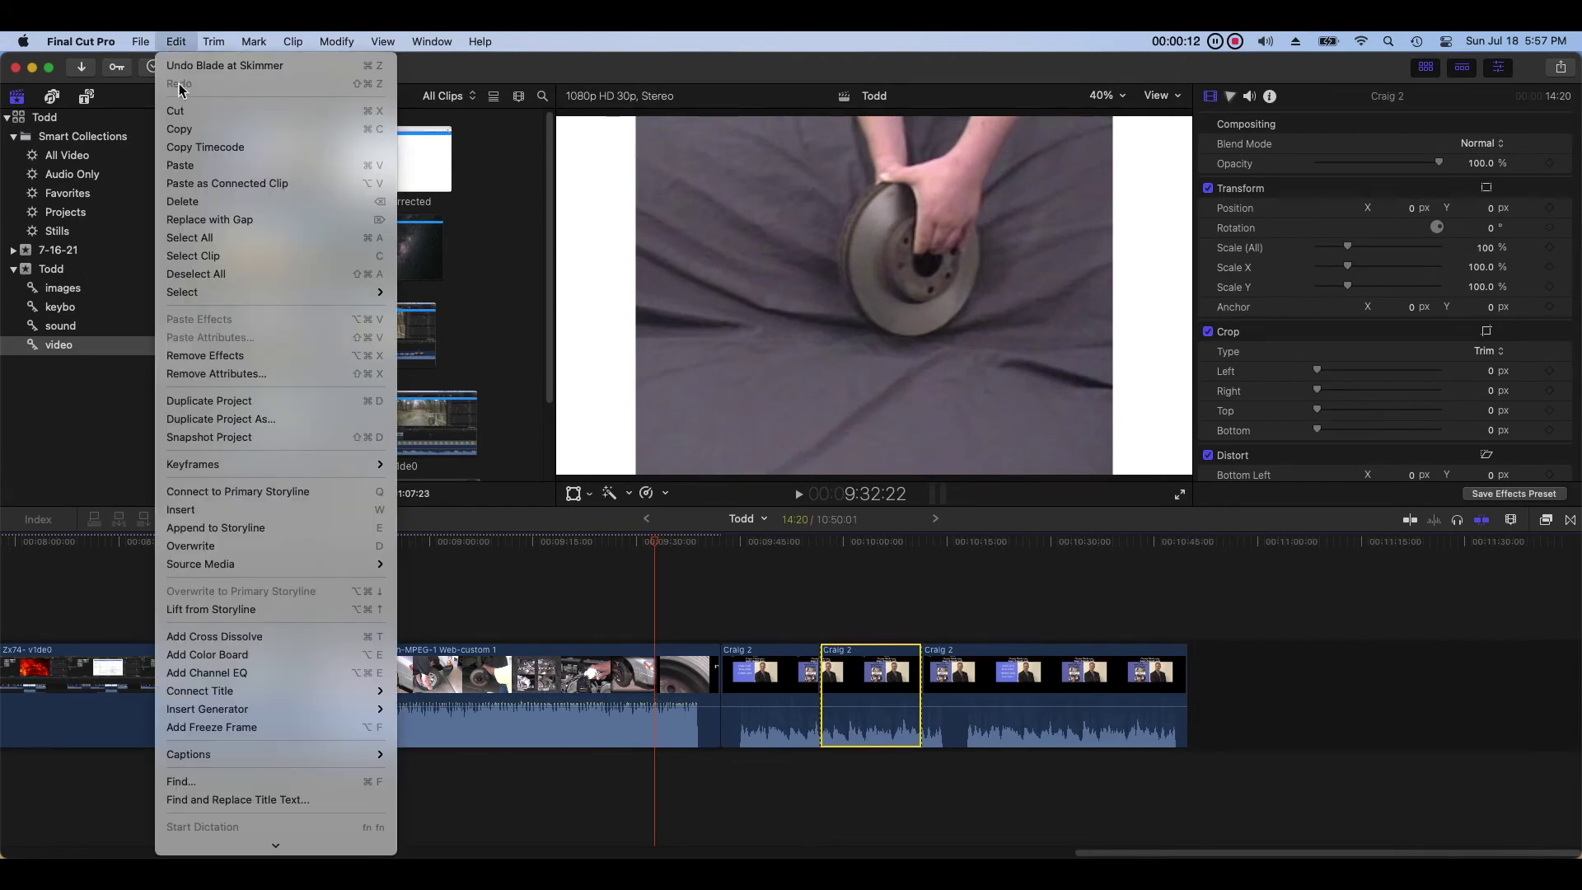
left_click(212, 135)
left_click(833, 541)
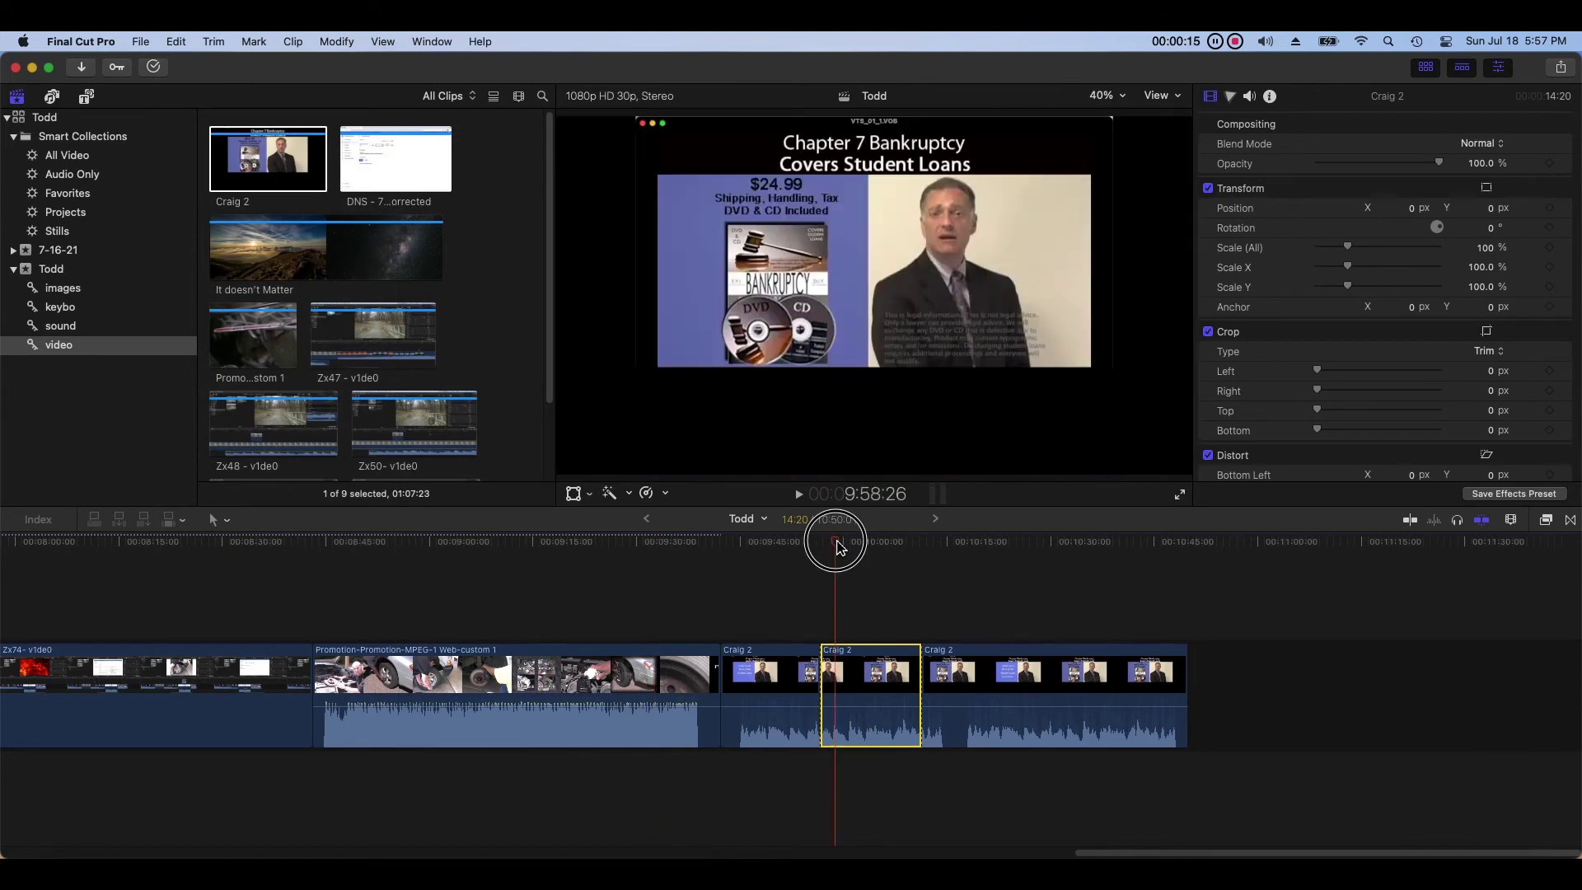
left_click_drag(839, 548, 823, 537)
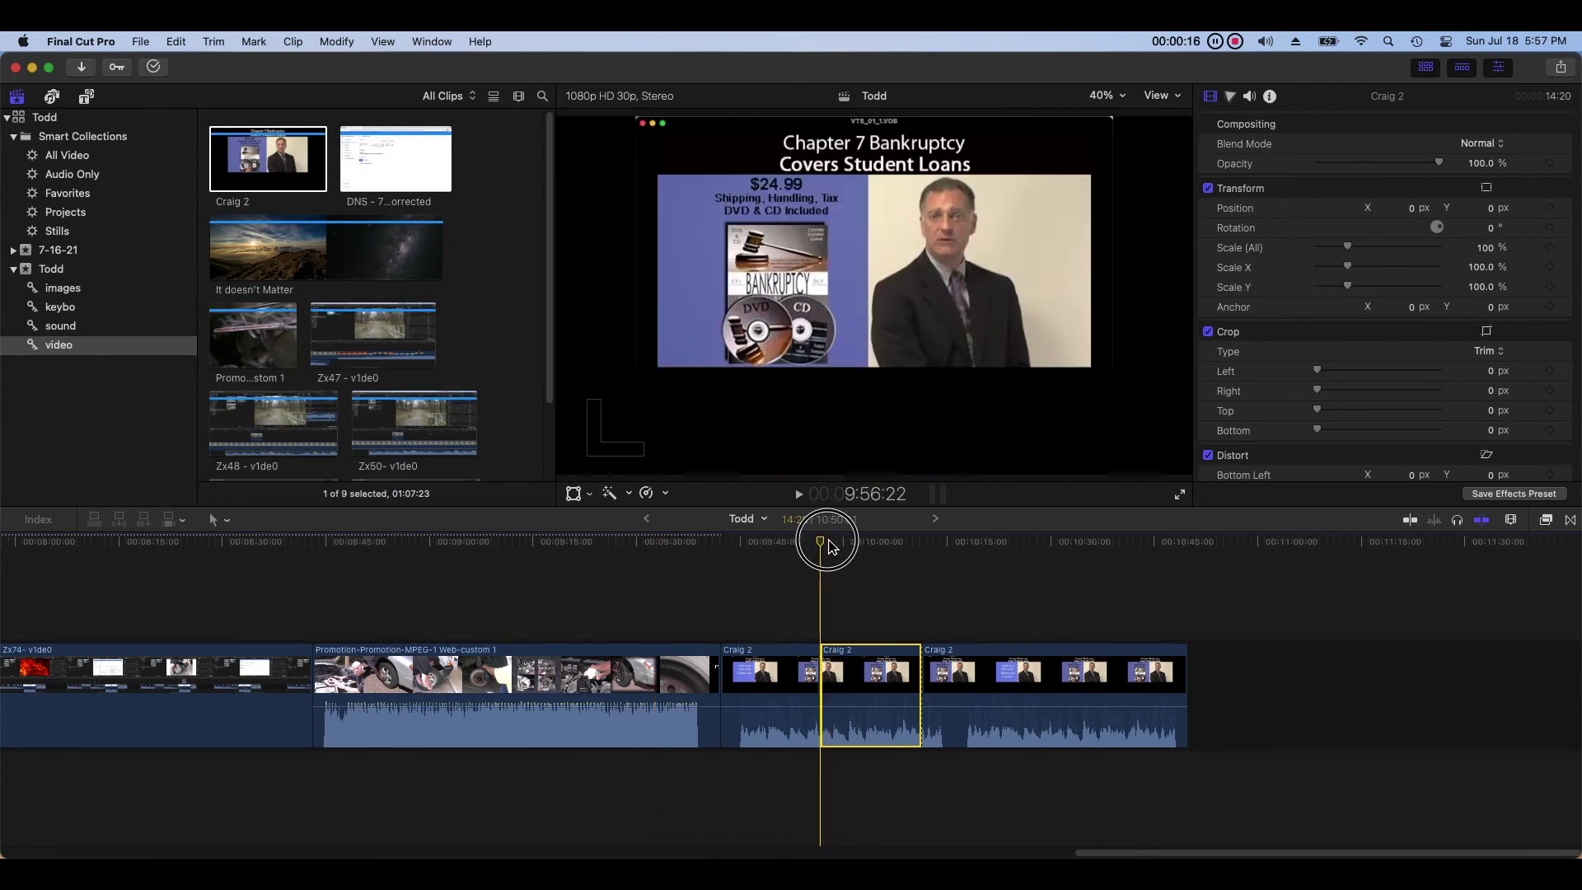
left_click(178, 42)
left_click(206, 162)
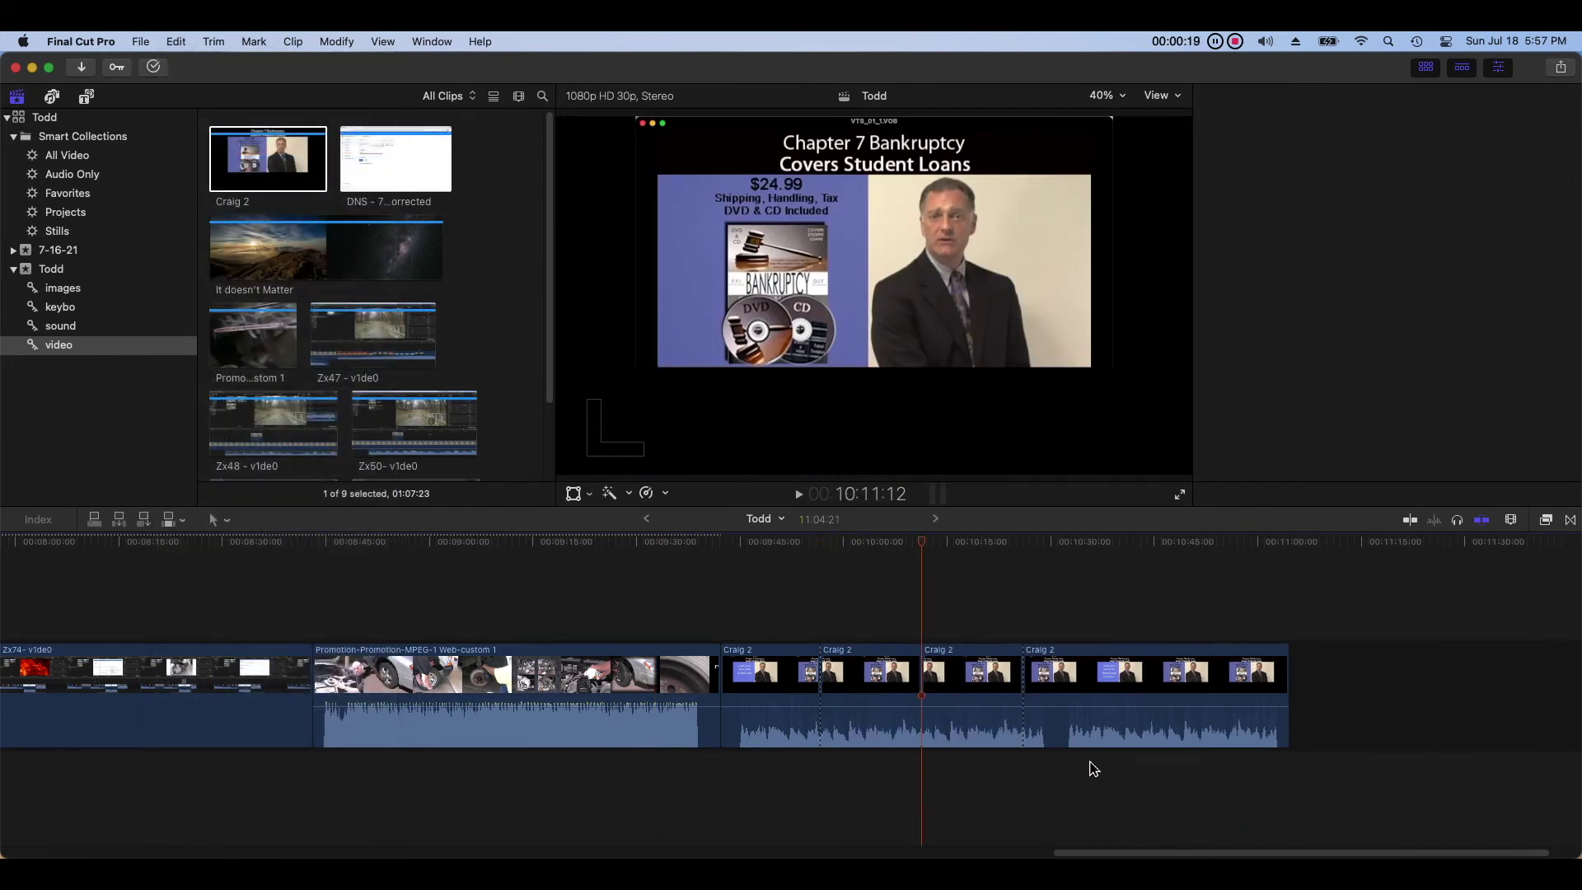
key("super+4")
left_click(859, 704)
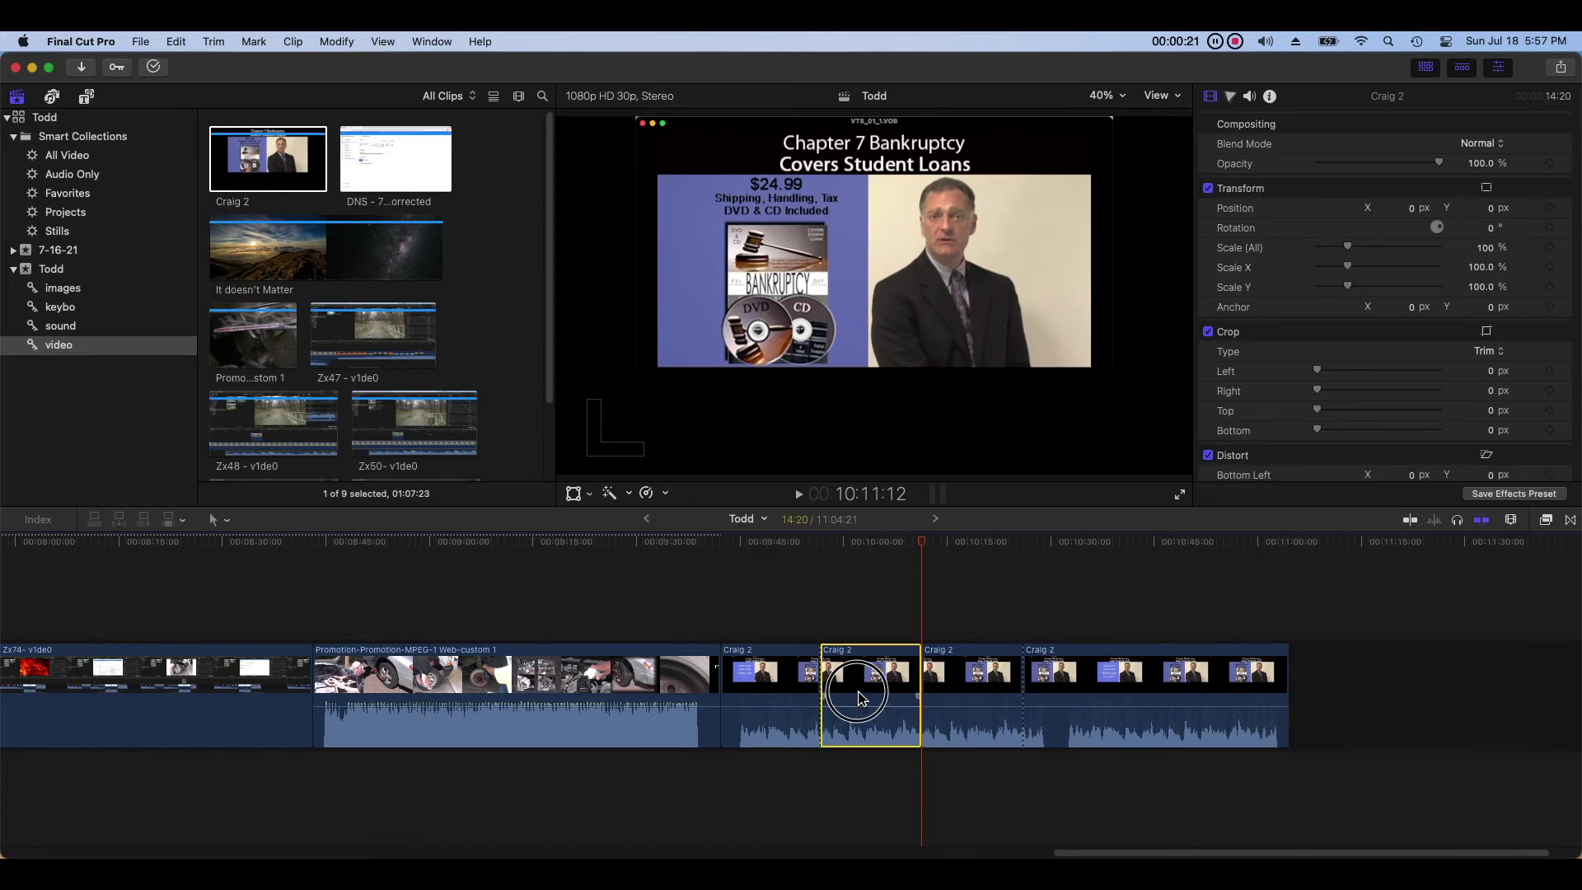
mouse_move(859, 704)
left_mouse_down()
mouse_move(887, 587)
mouse_move(861, 585)
left_mouse_up()
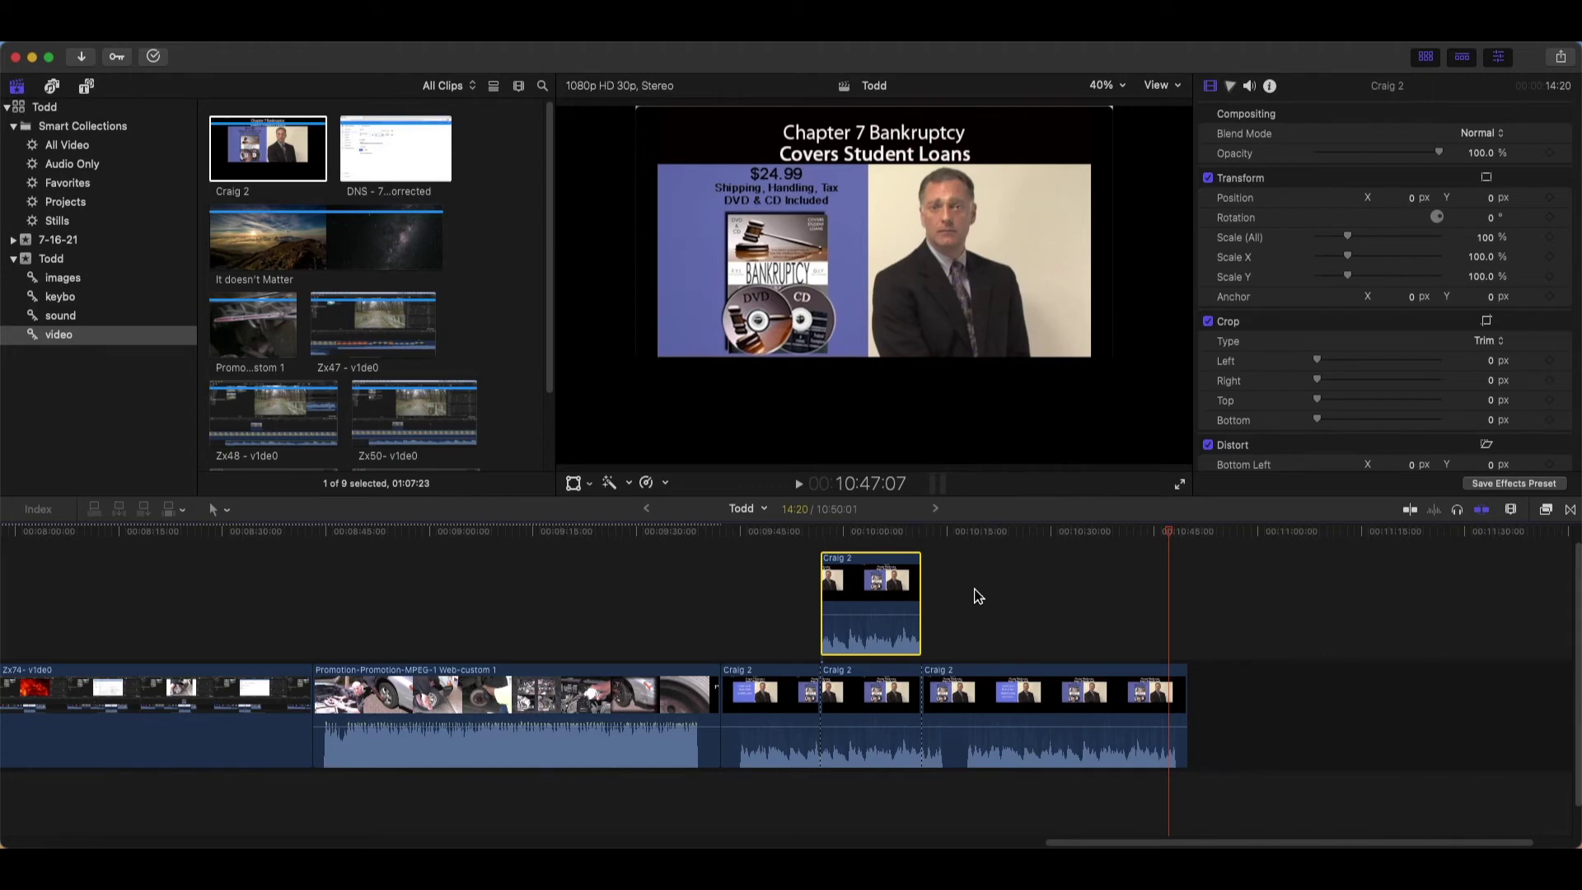
Disable the middle Craig 2 segment and detach and delete the connected Craig 2 clip's audio
right_click(876, 696)
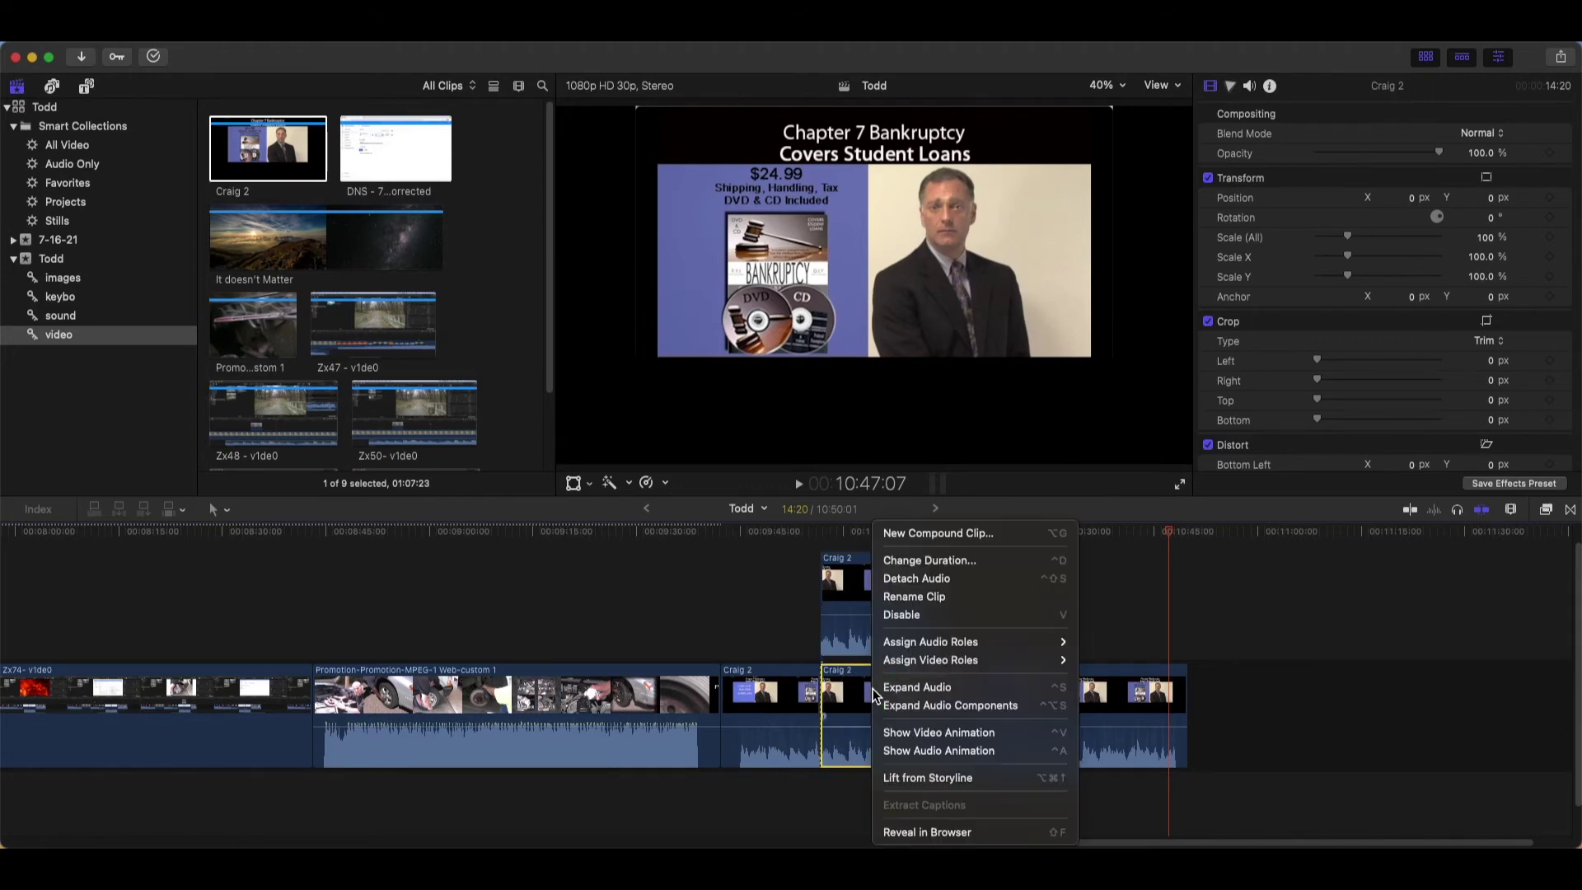
left_click(921, 623)
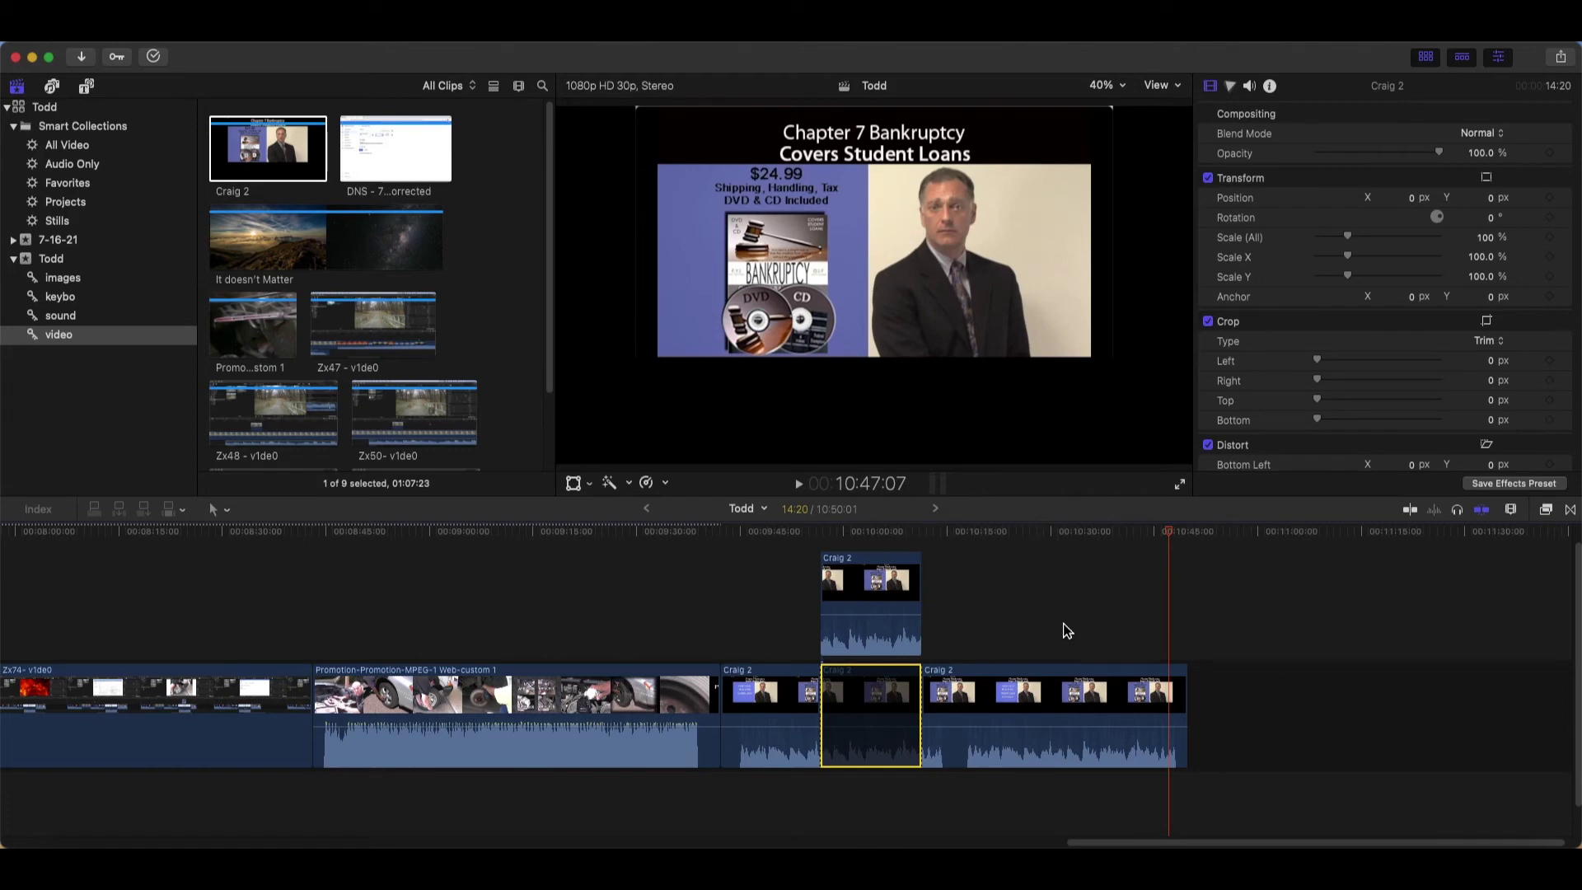
left_click(856, 607)
right_click(857, 607)
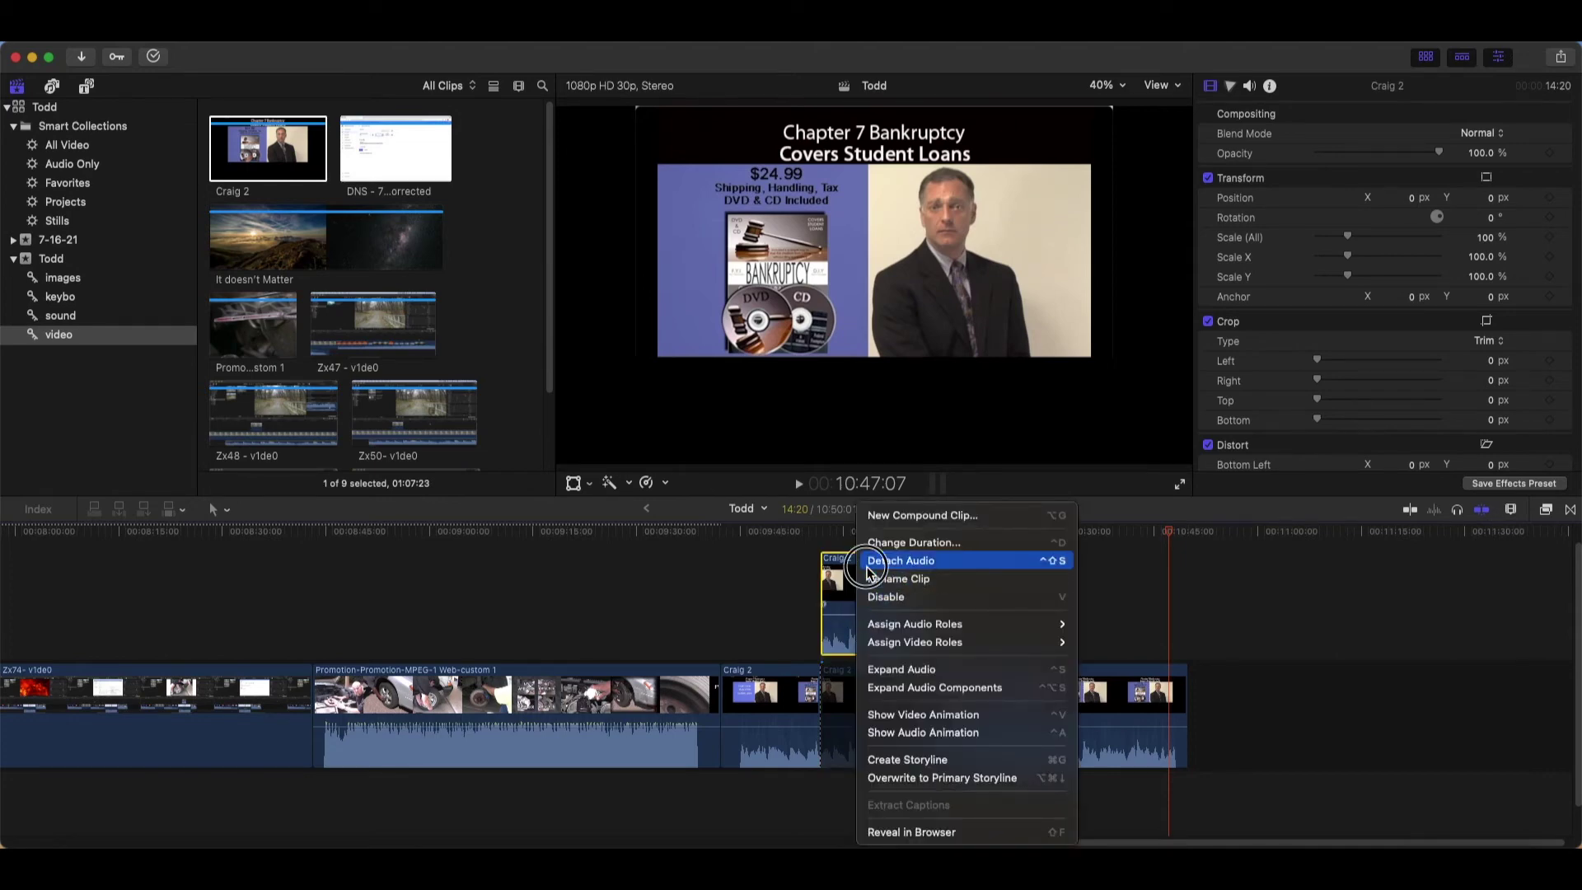
left_click(865, 560)
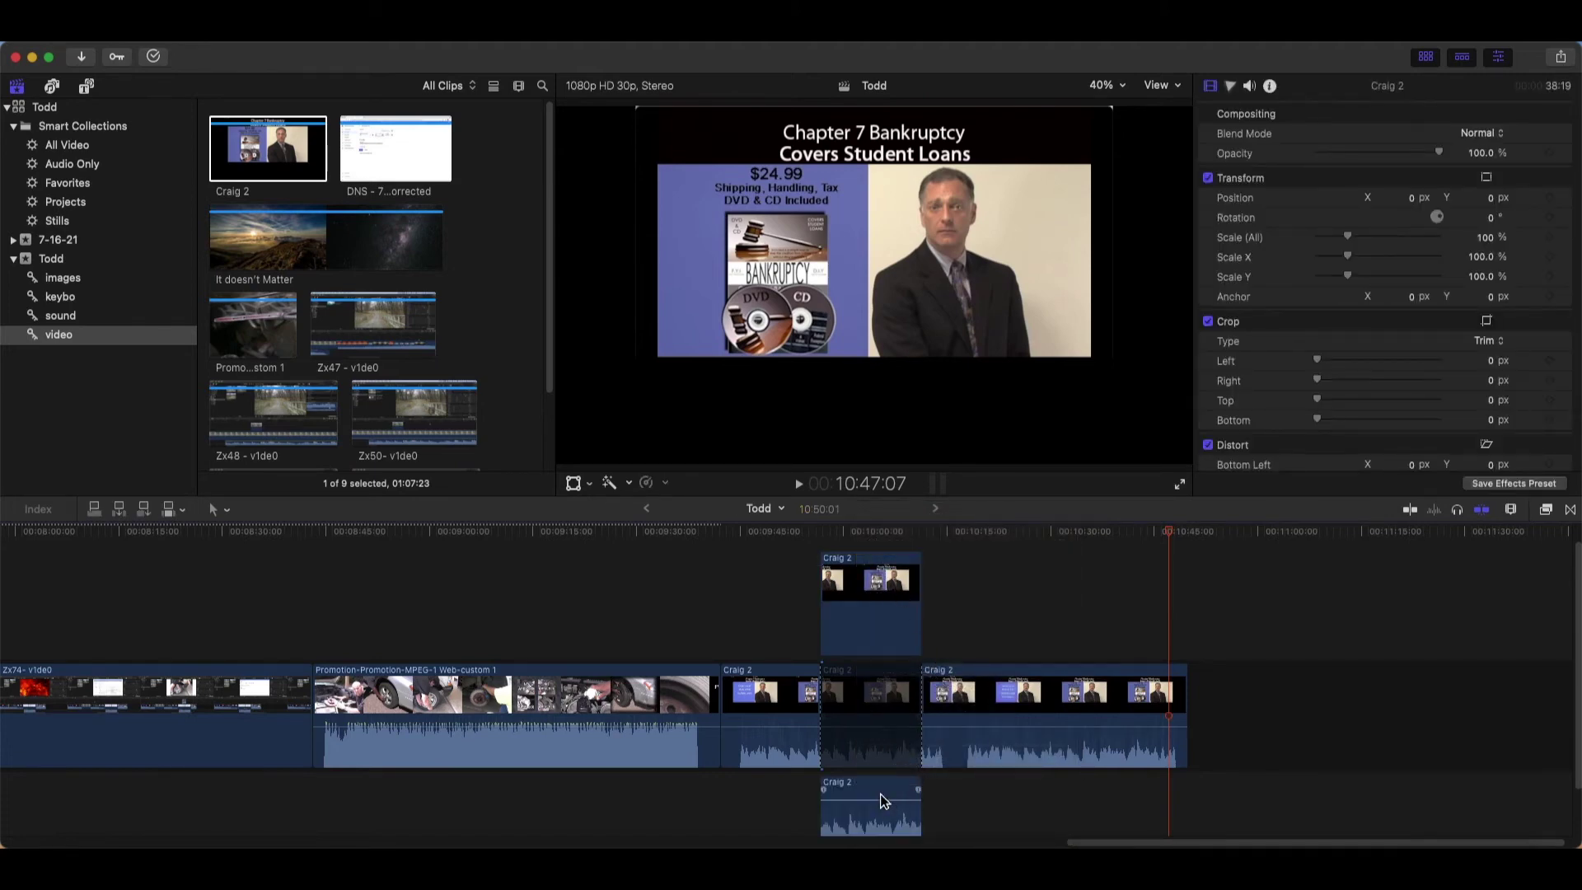
left_click(882, 797)
key("Delete")
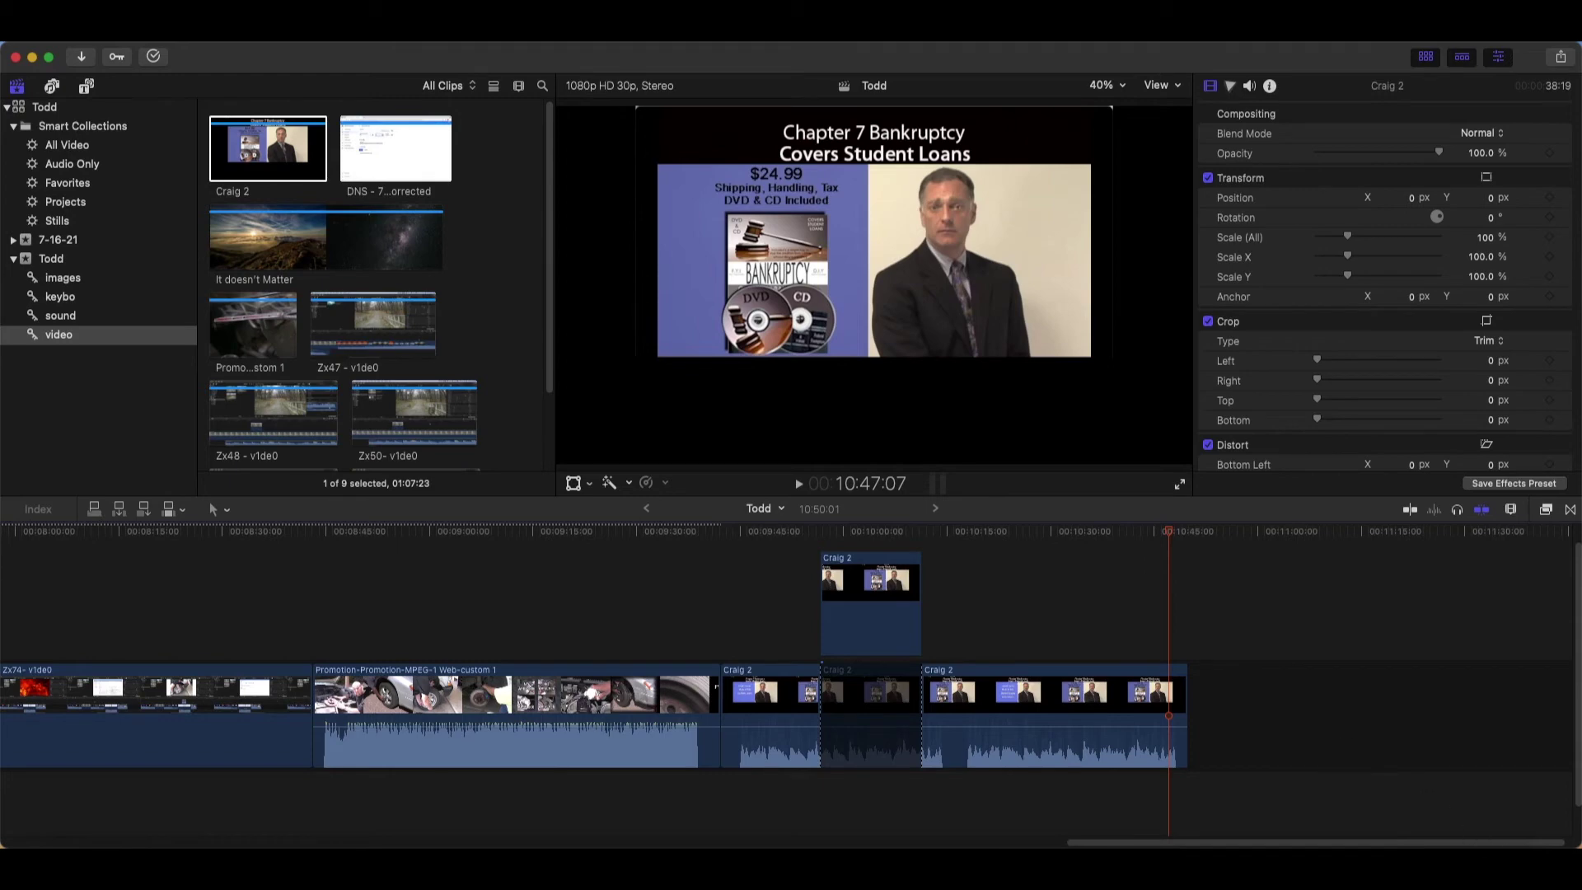
Move the playhead near the connected Craig 2 clip and select it
left_click(995, 577)
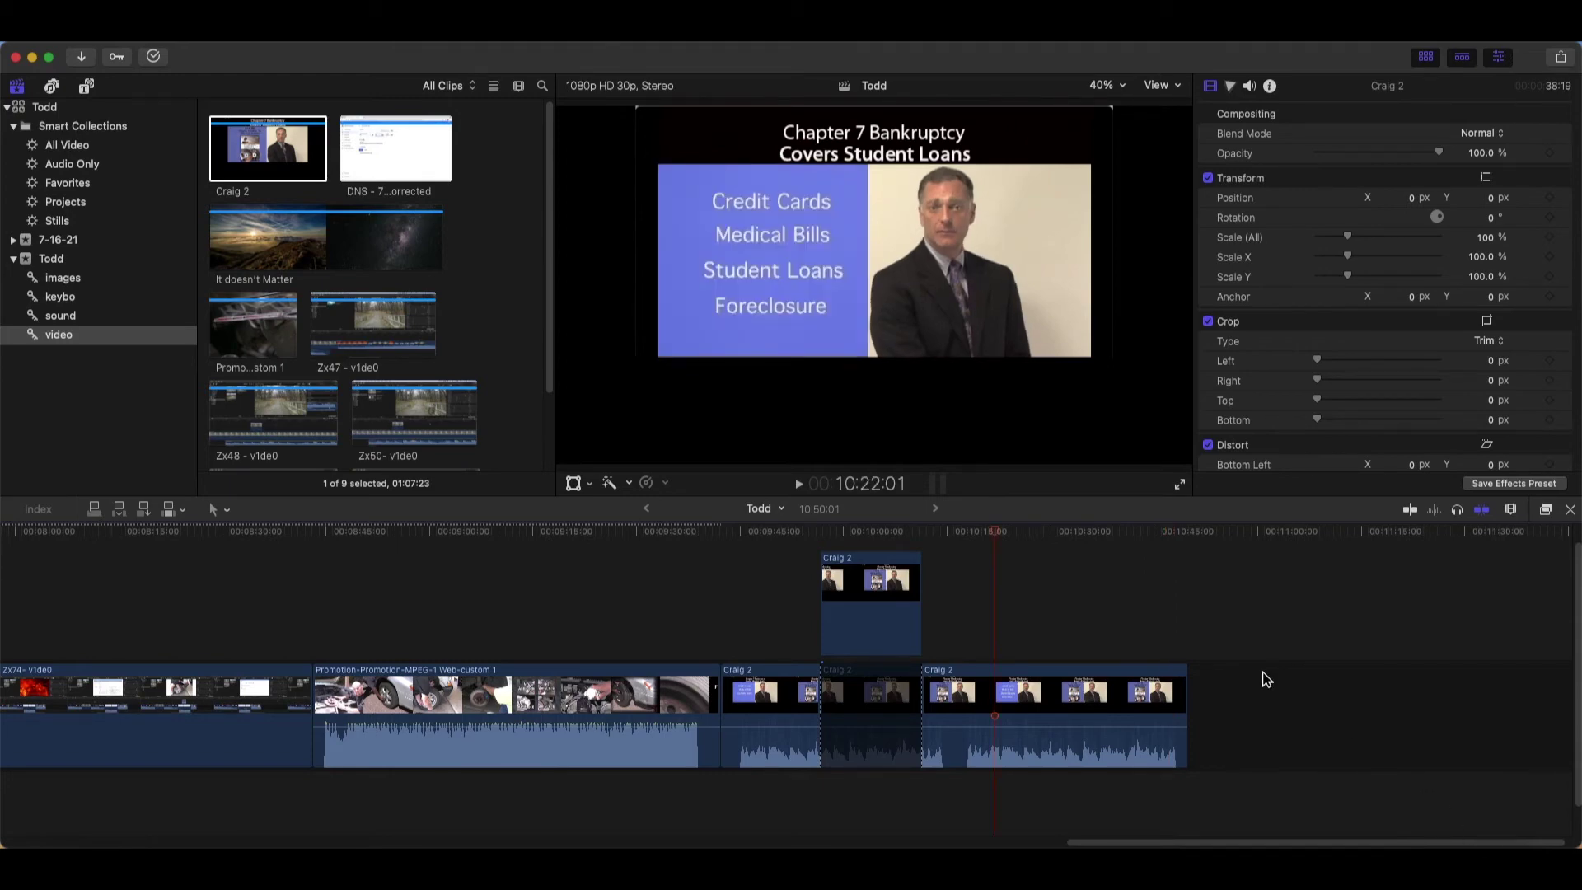
left_click(902, 619)
left_click(980, 534)
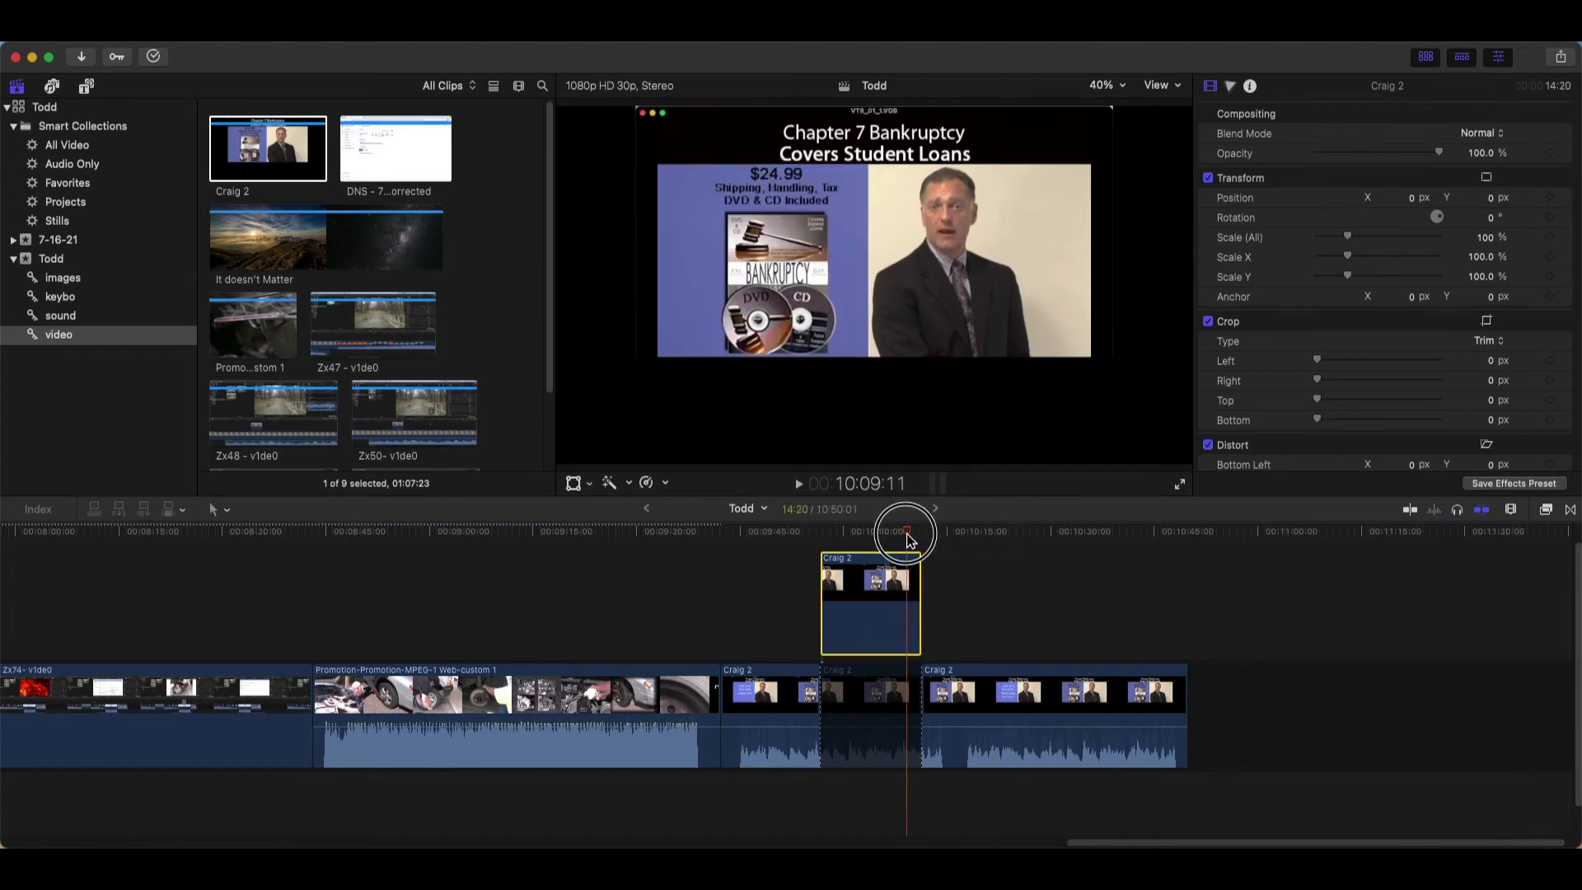
At the $24.99 DVD frame, scale the connected clip to 138% and crop it to the presenter
left_click_drag(980, 534, 884, 534)
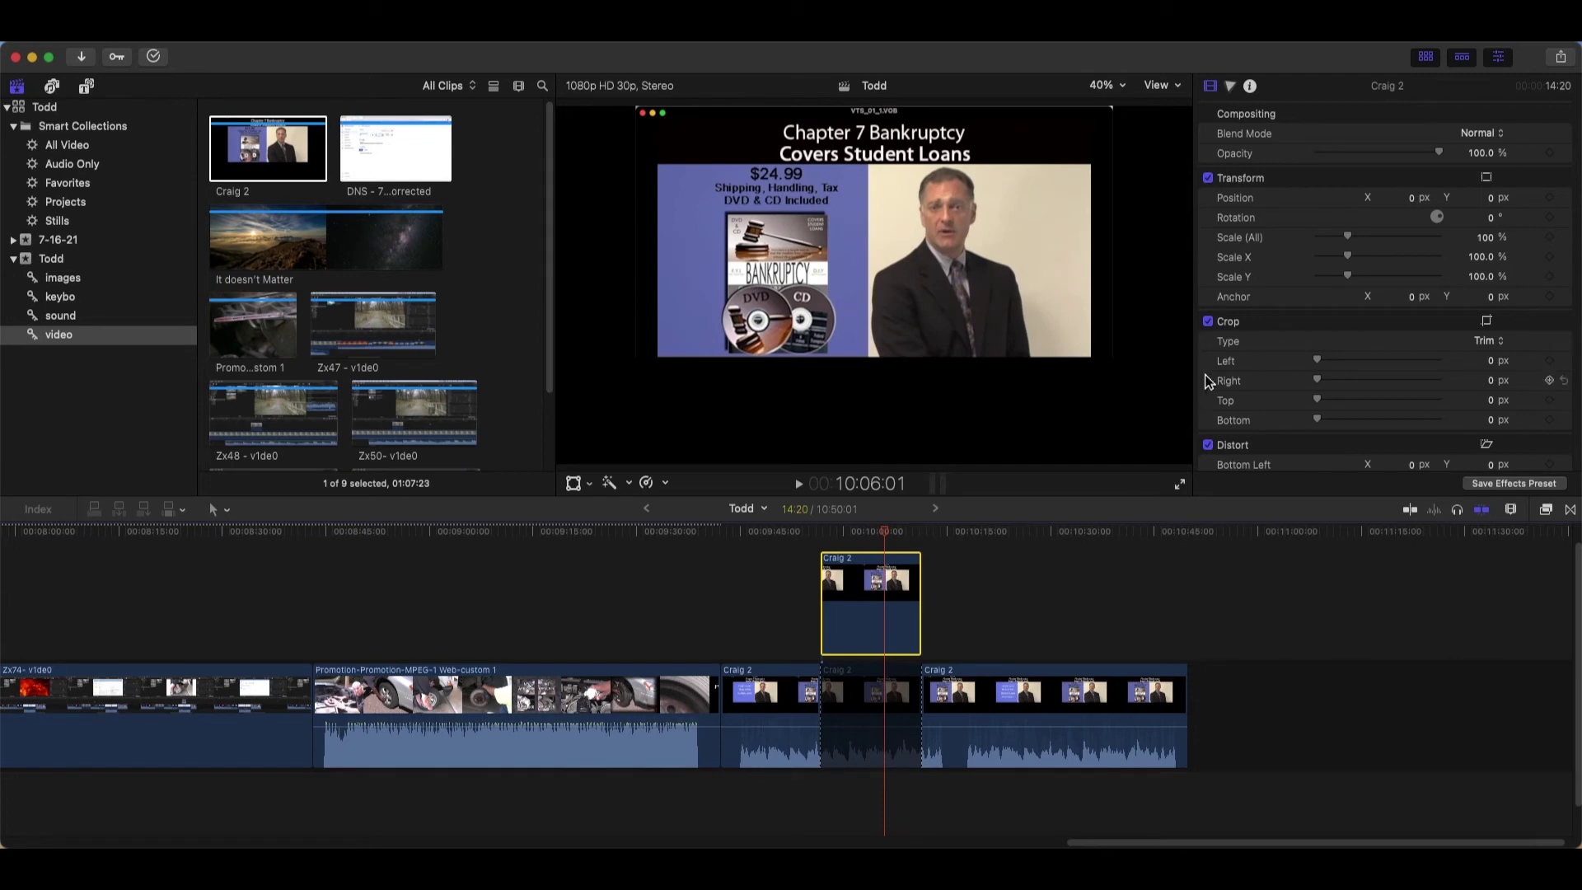
left_click_drag(1350, 242, 1358, 239)
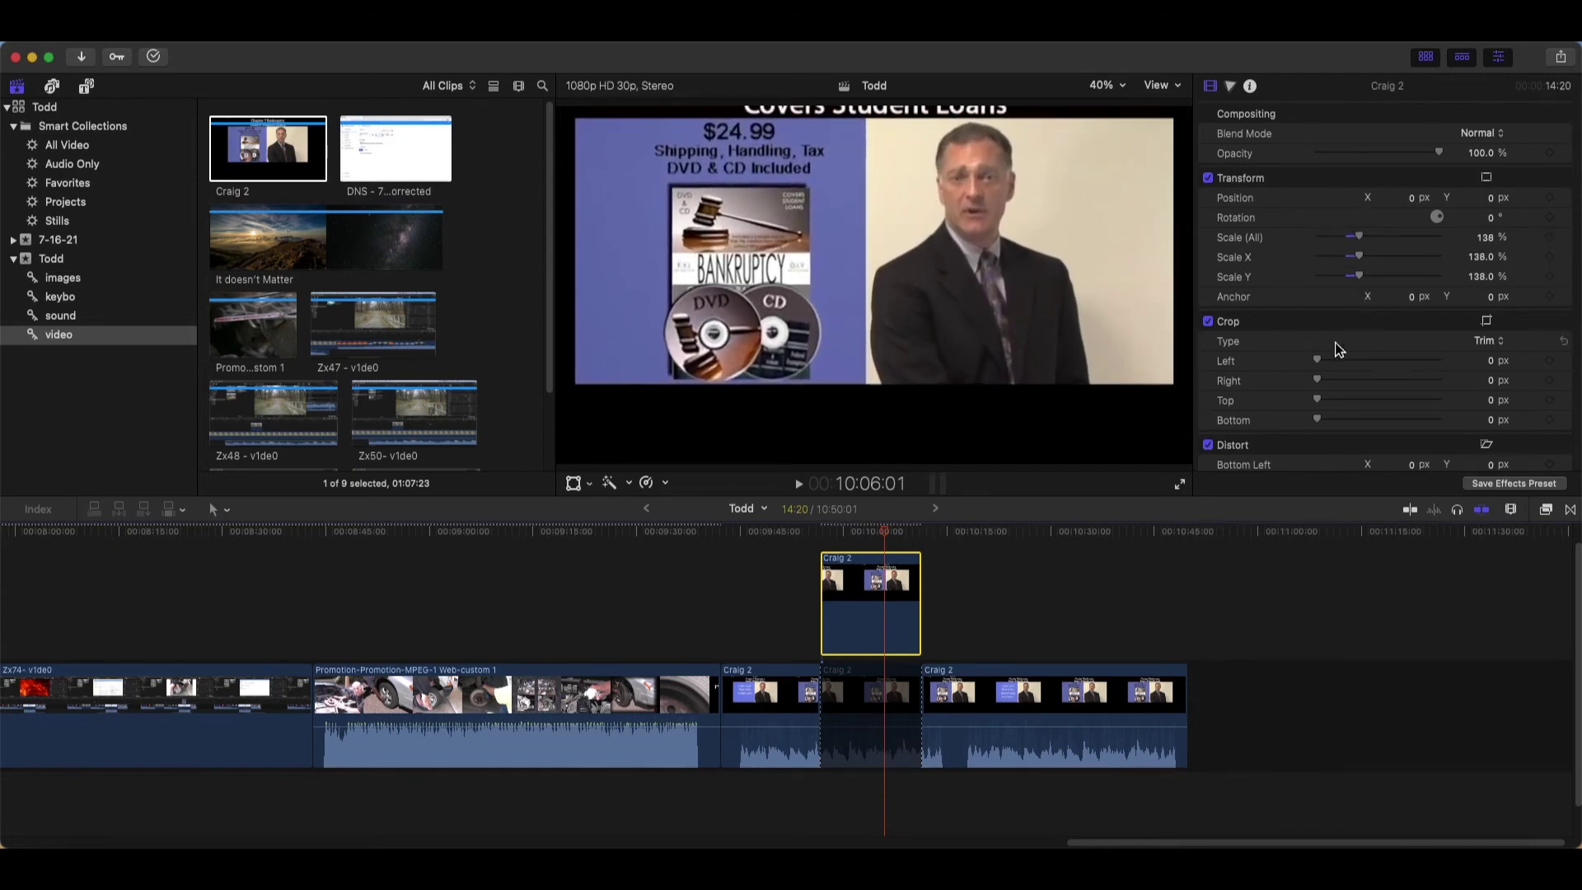
left_click_drag(1318, 380, 1383, 402)
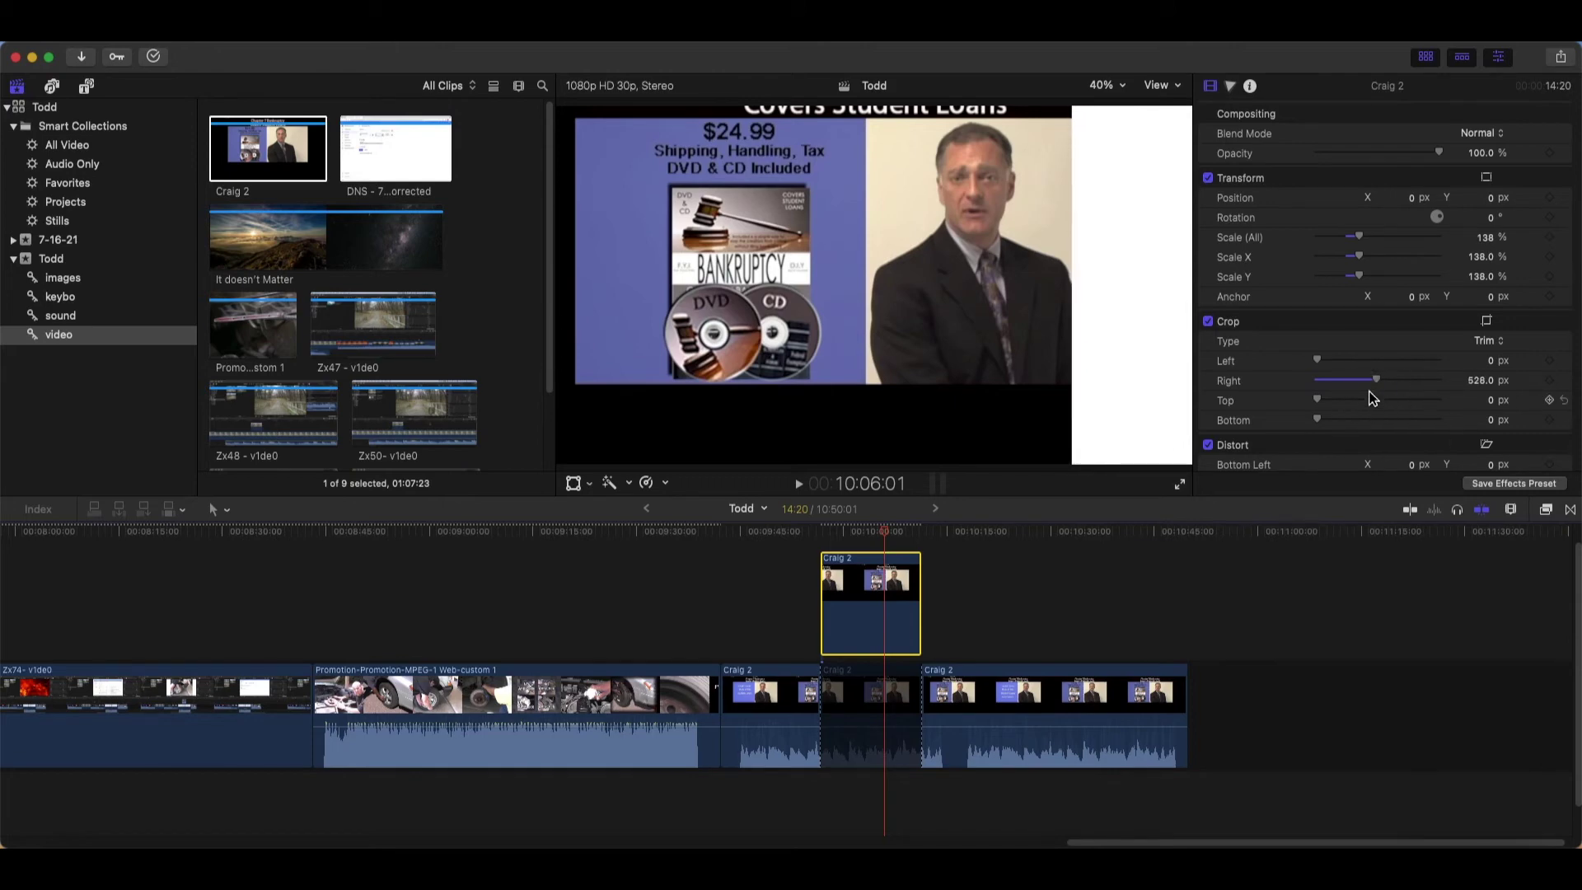
left_click_drag(1318, 420, 1377, 419)
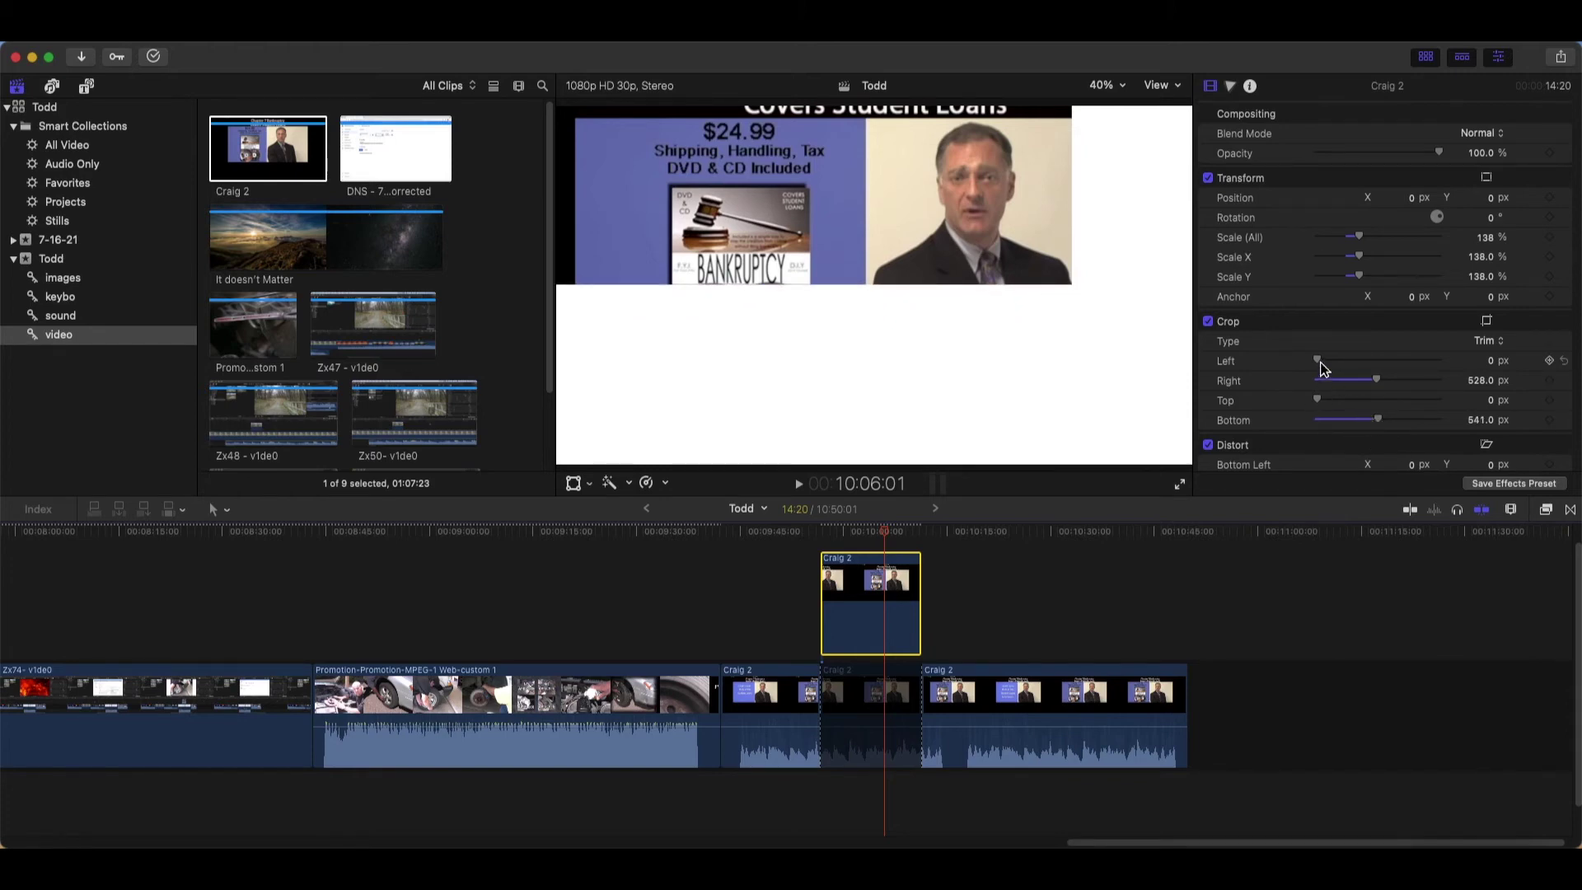
left_click_drag(1320, 368, 1429, 381)
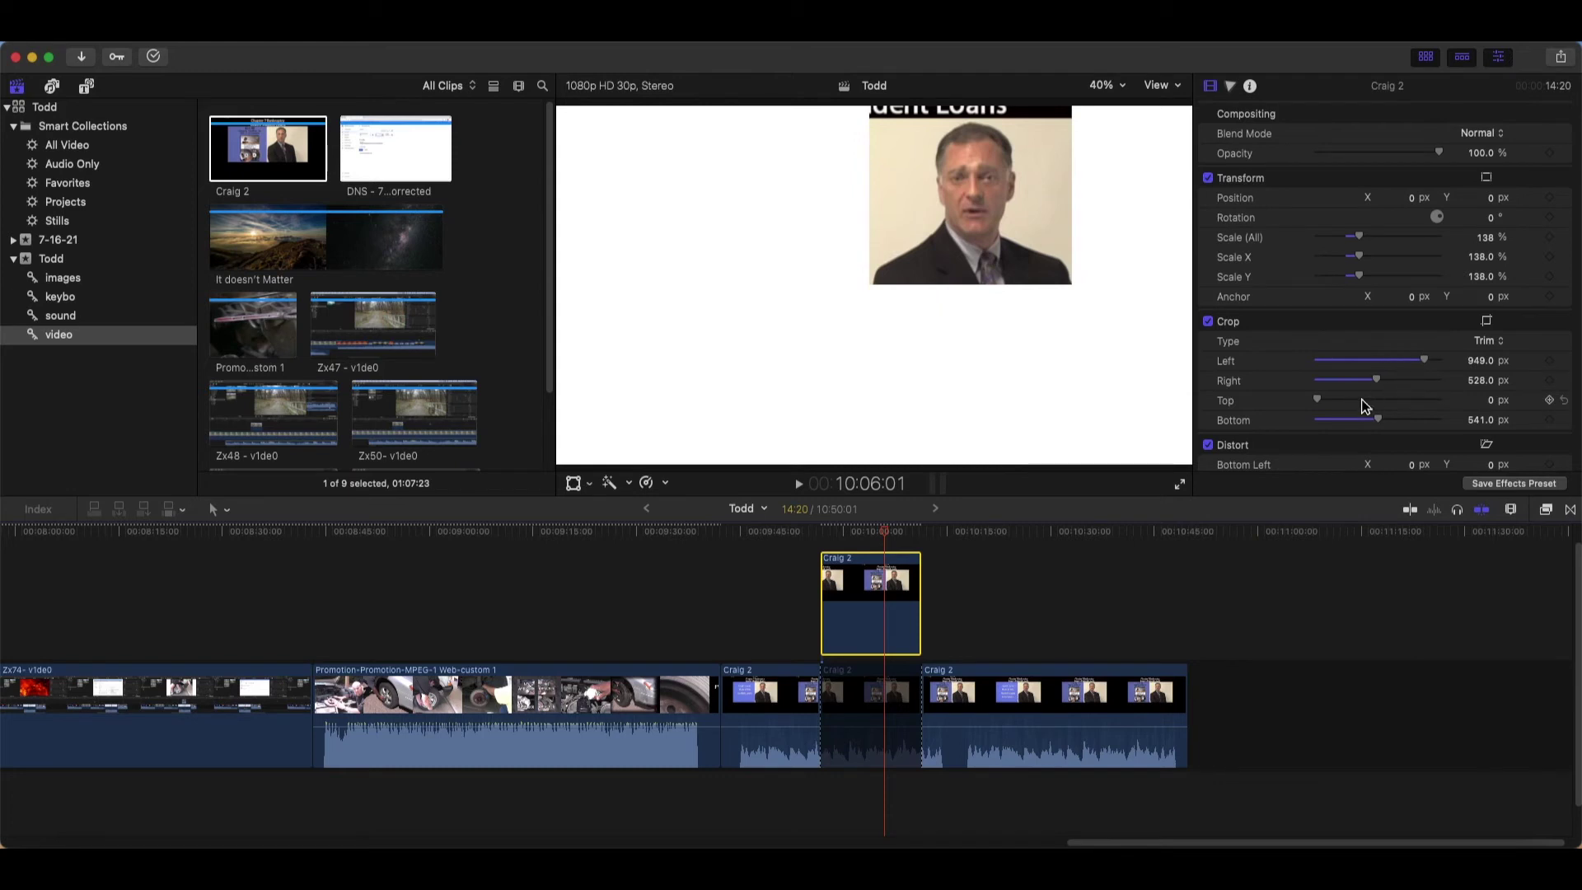
left_click_drag(1322, 408, 1345, 409)
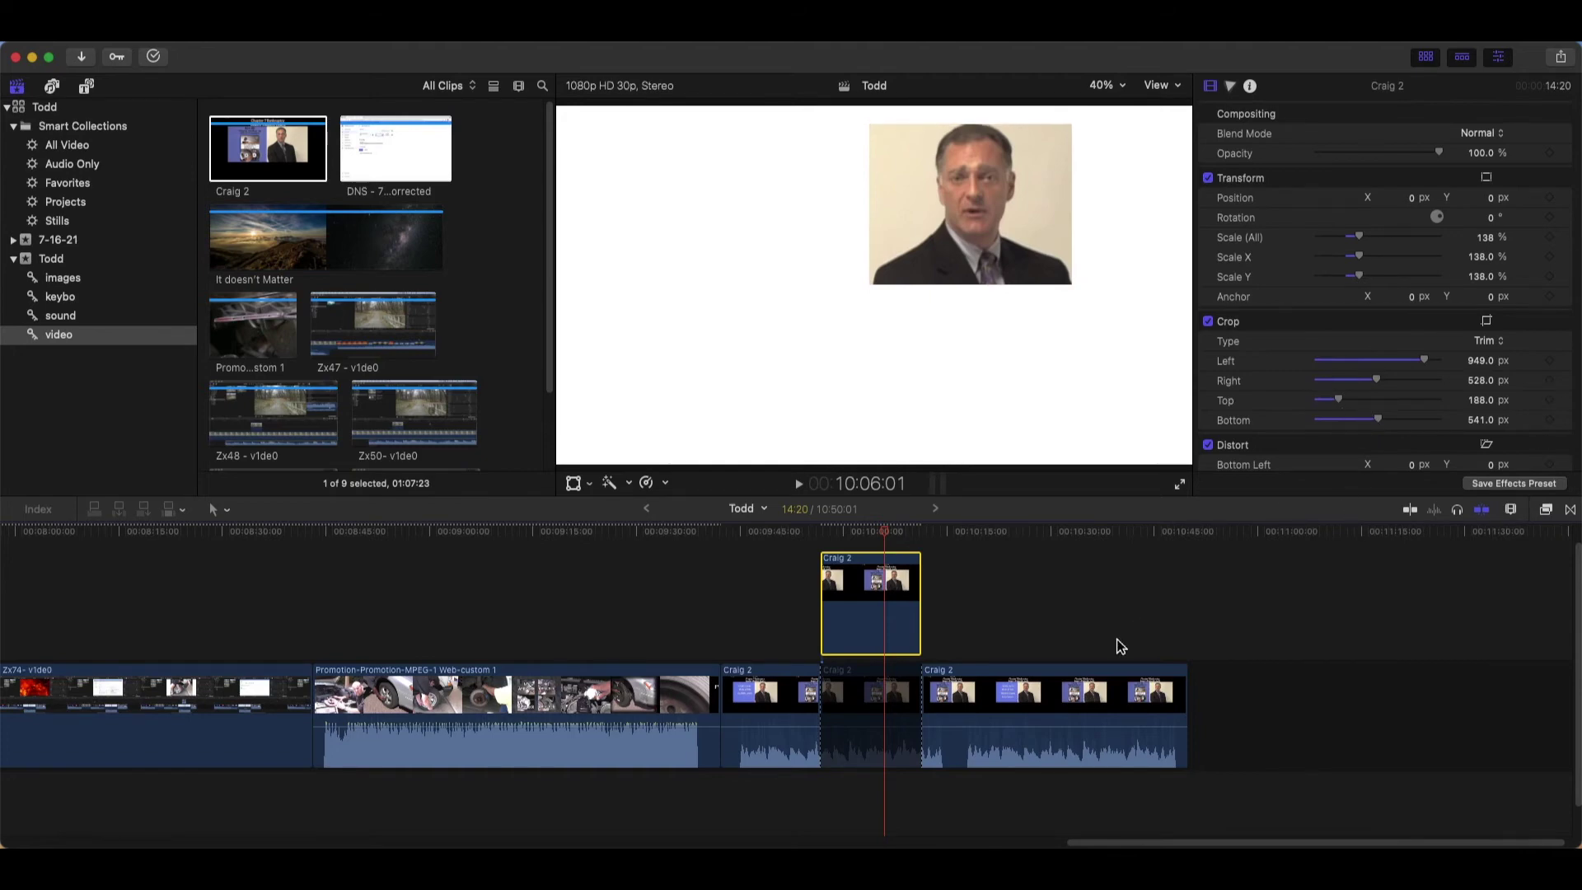
left_click(875, 726)
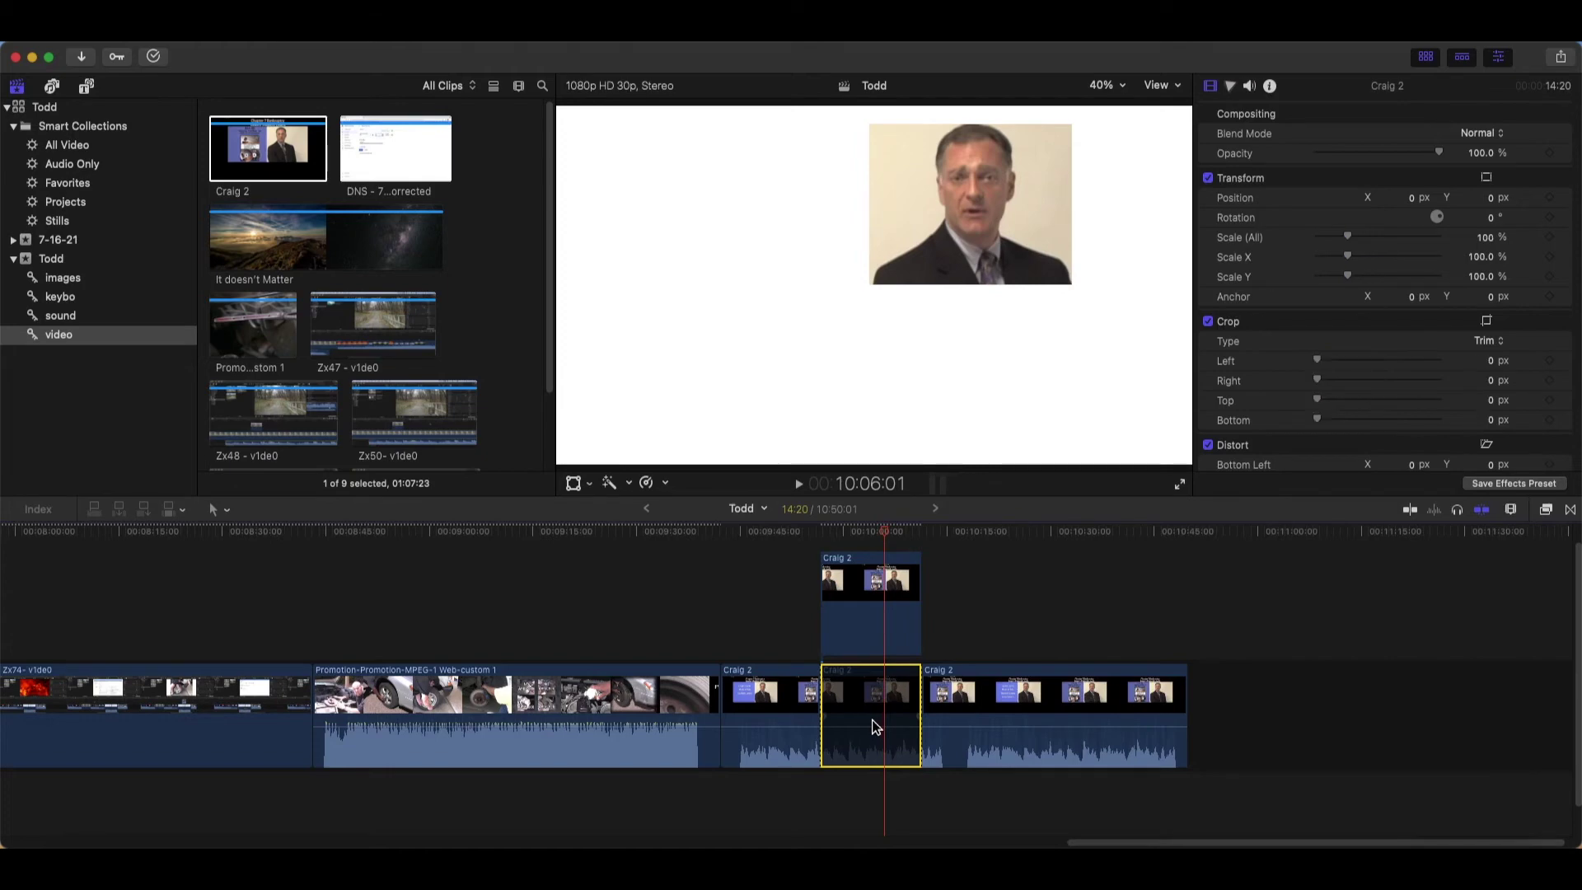
Re-enable the middle Craig 2 segment and show Transform handles on the presenter inset
right_click(874, 725)
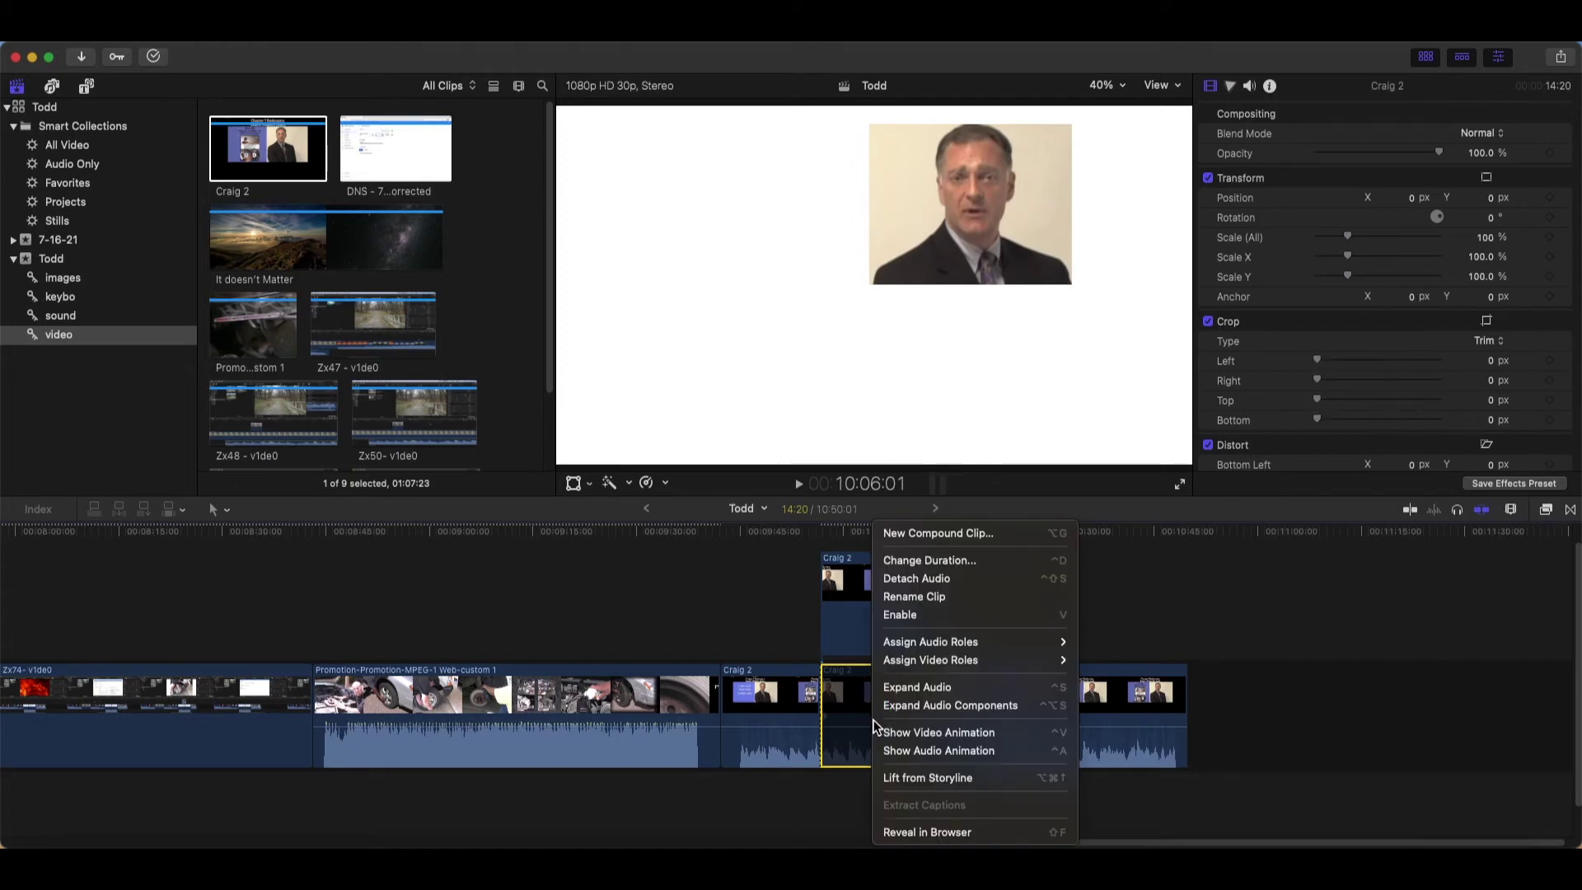
left_click(945, 619)
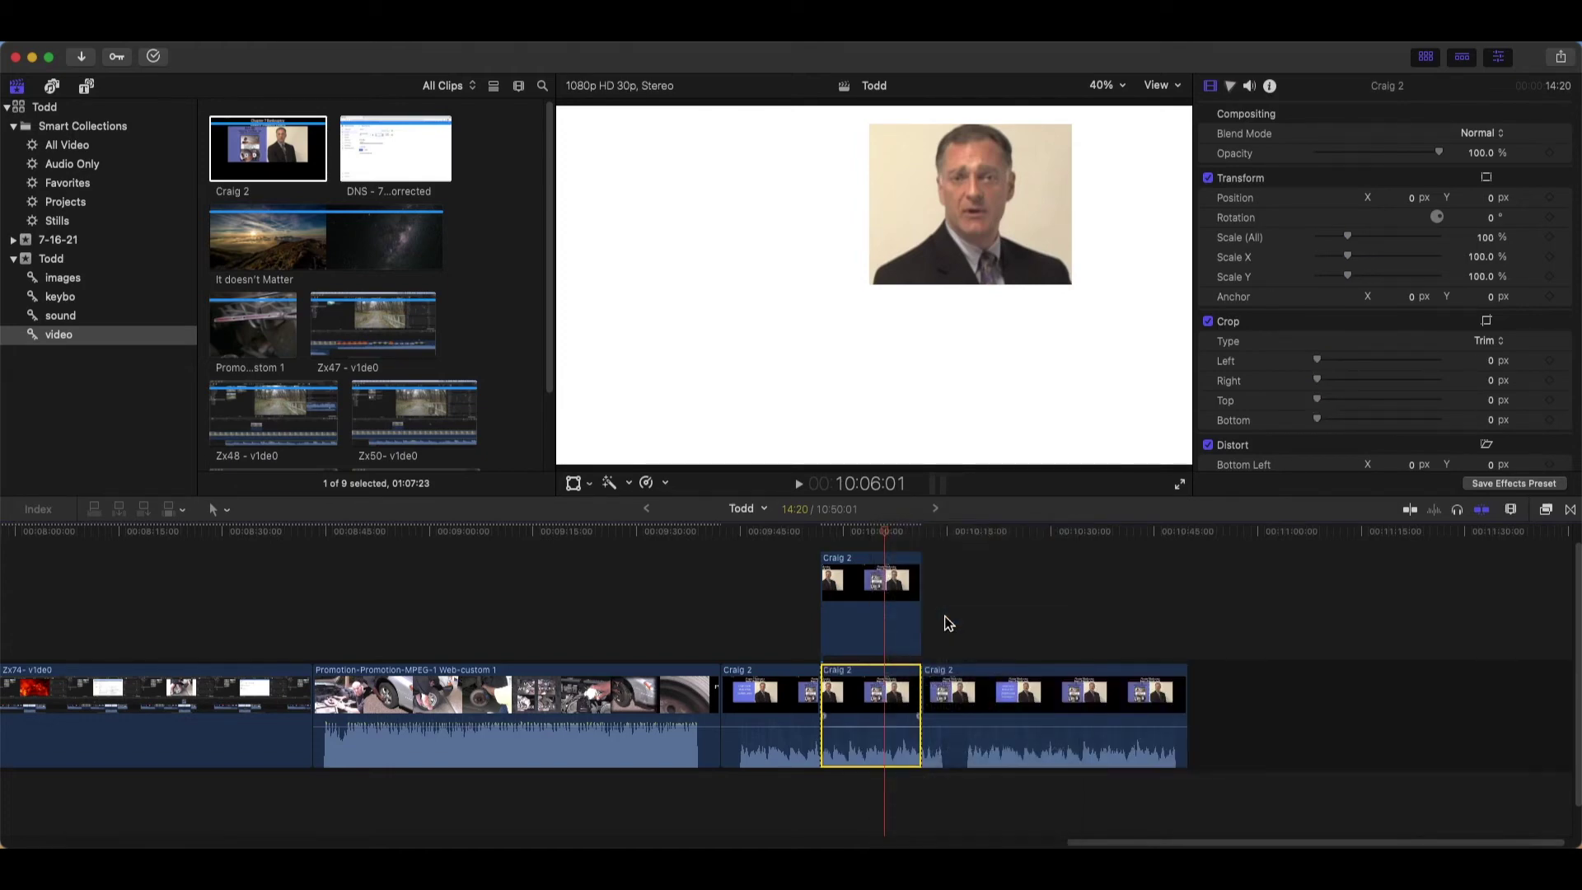
left_click(883, 645)
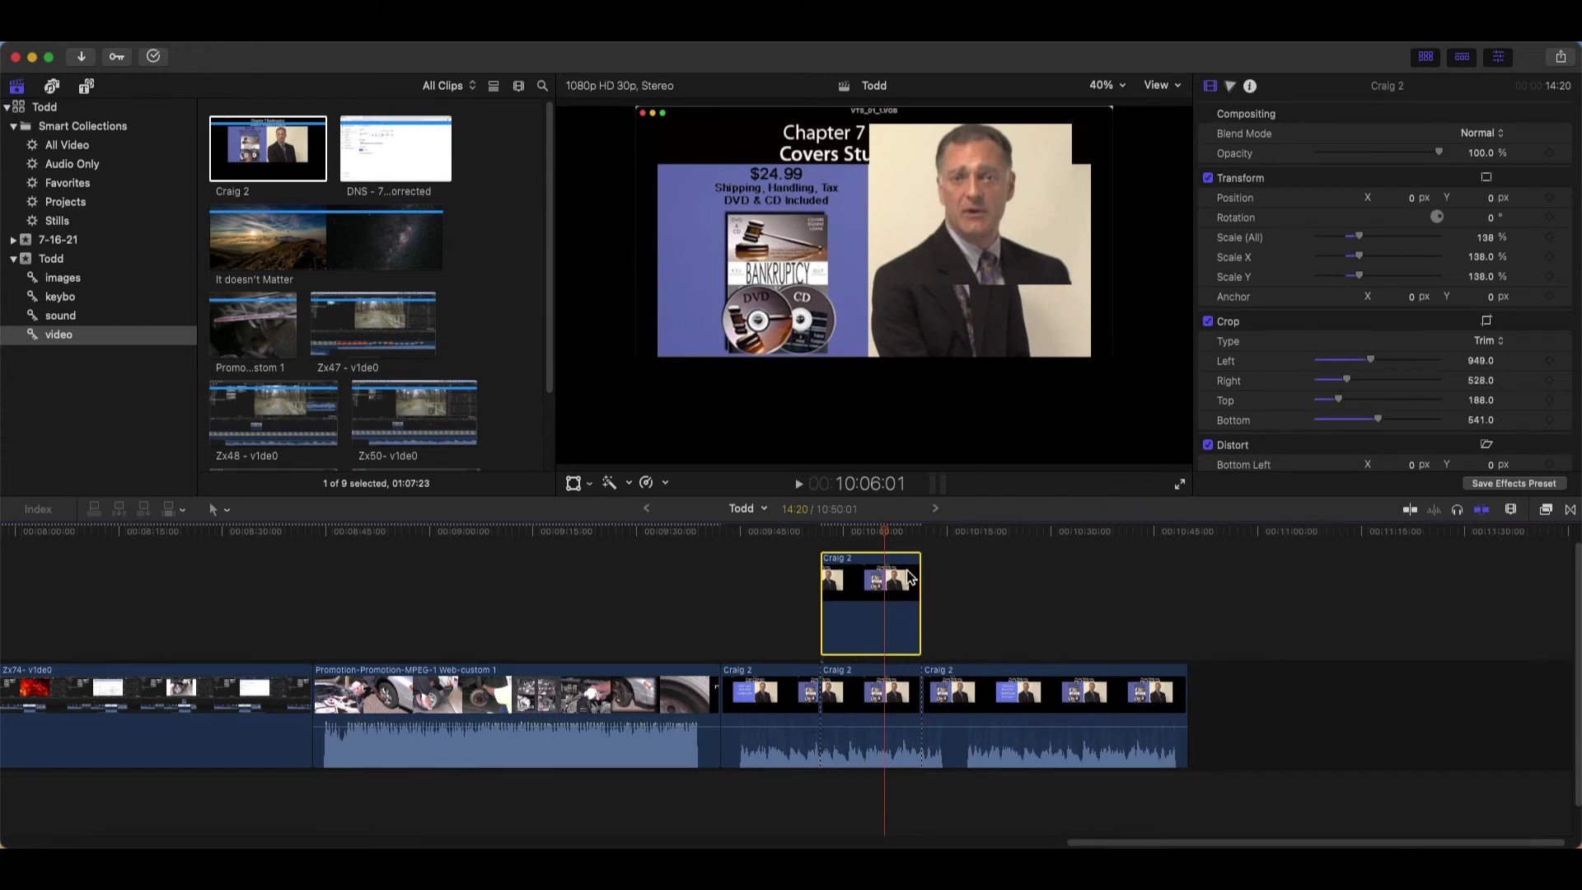
right_click(917, 352)
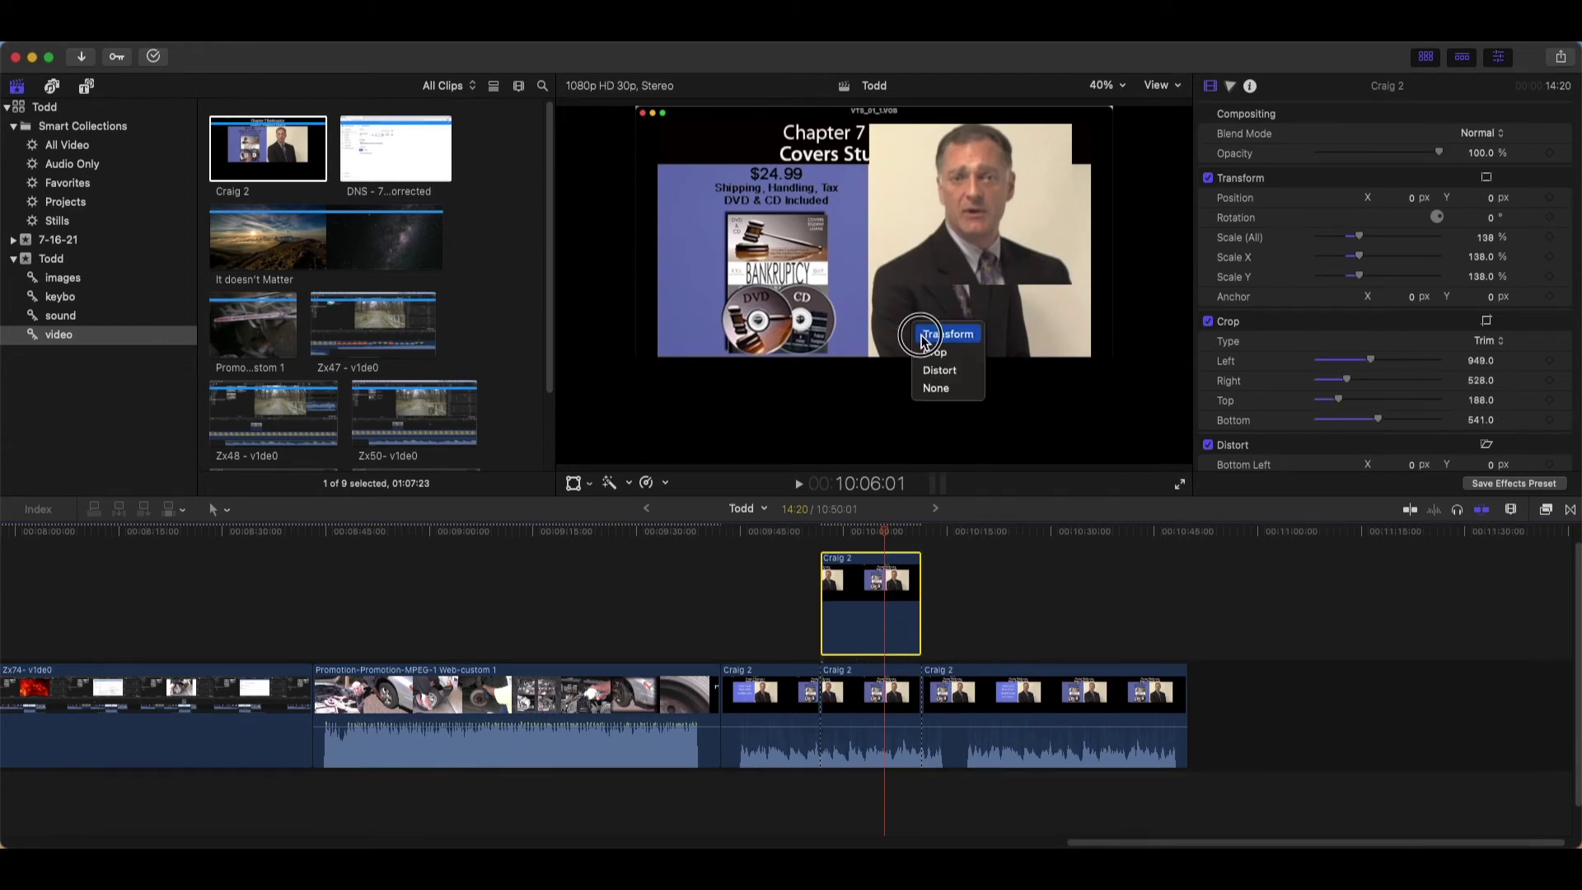
left_click(948, 363)
Reposition the presenter inset over the slide's presenter and enlarge it to 147%
mouse_move(967, 201)
left_mouse_down()
mouse_move(980, 224)
mouse_move(966, 240)
left_mouse_up()
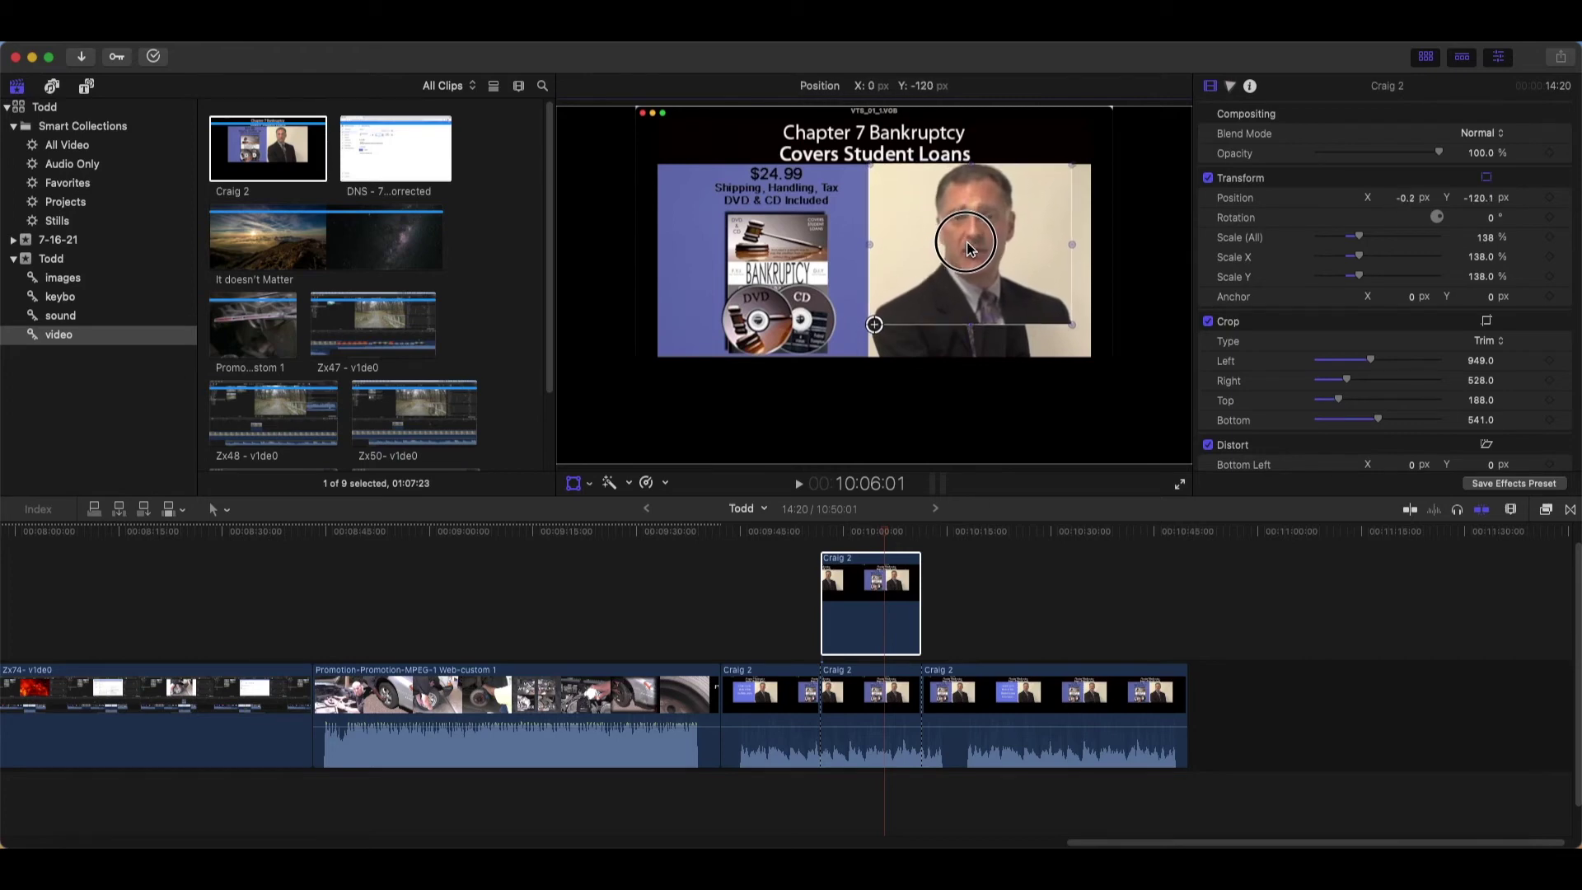
left_click_drag(966, 239, 969, 238)
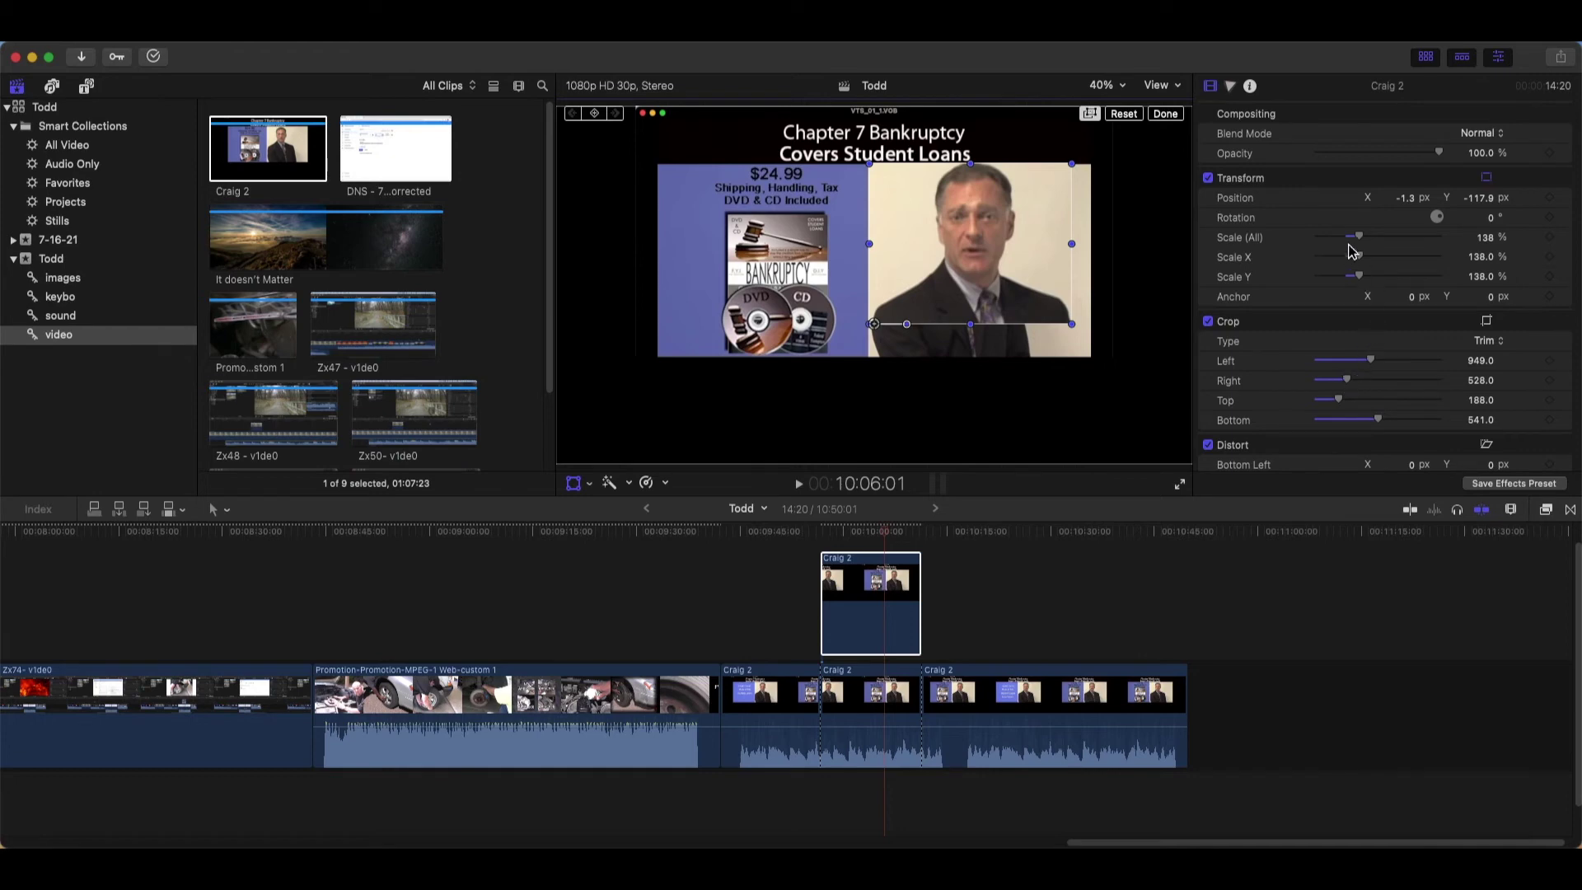
left_click_drag(1360, 244, 1363, 245)
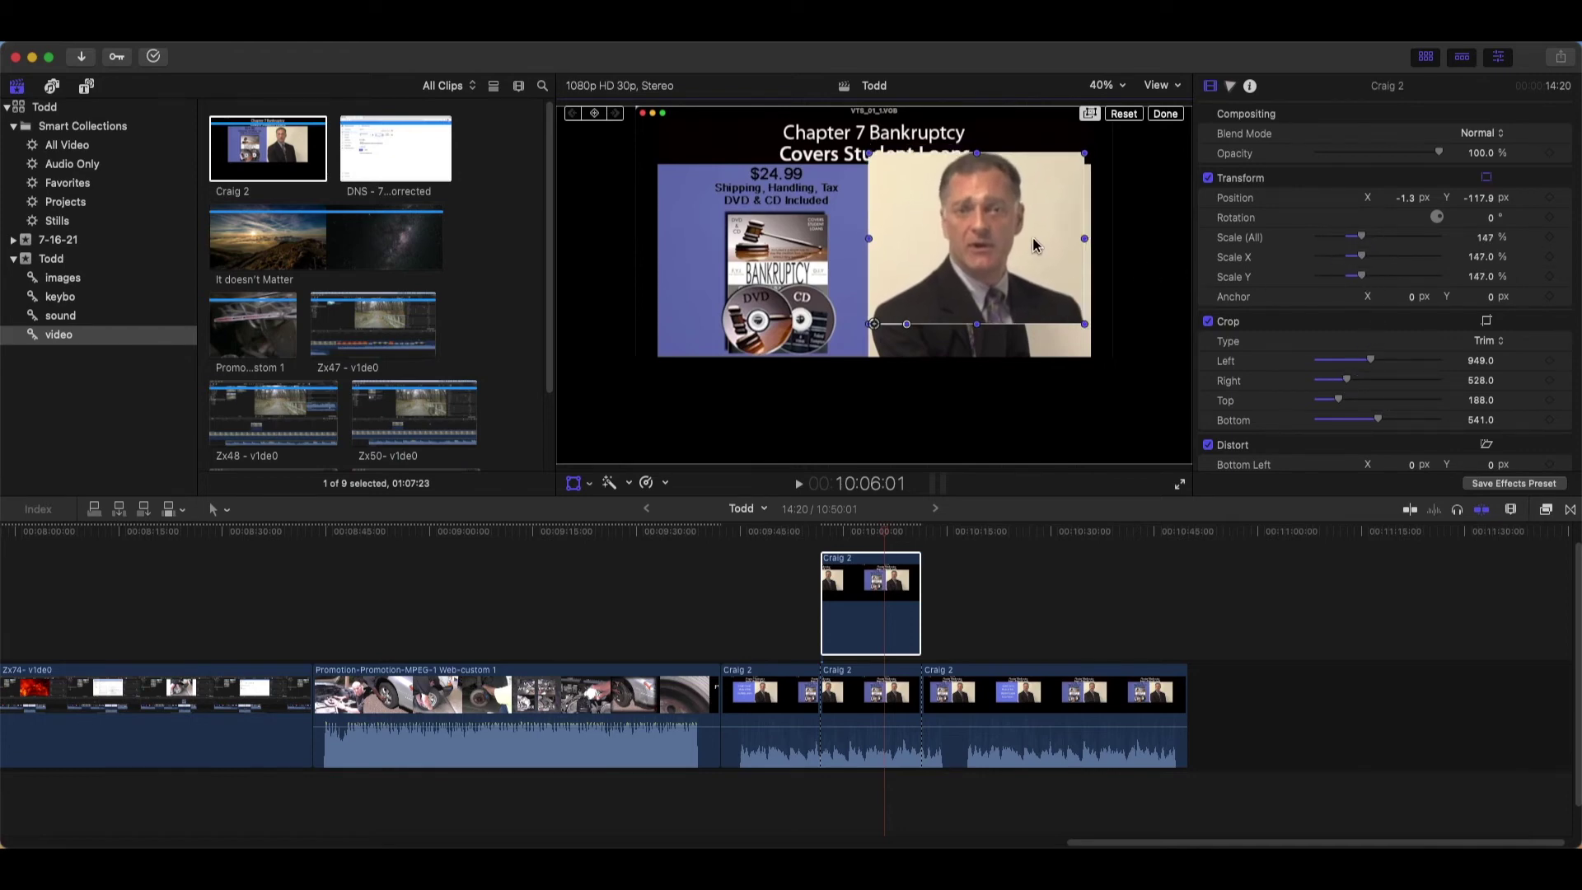
left_click_drag(1036, 247, 1029, 264)
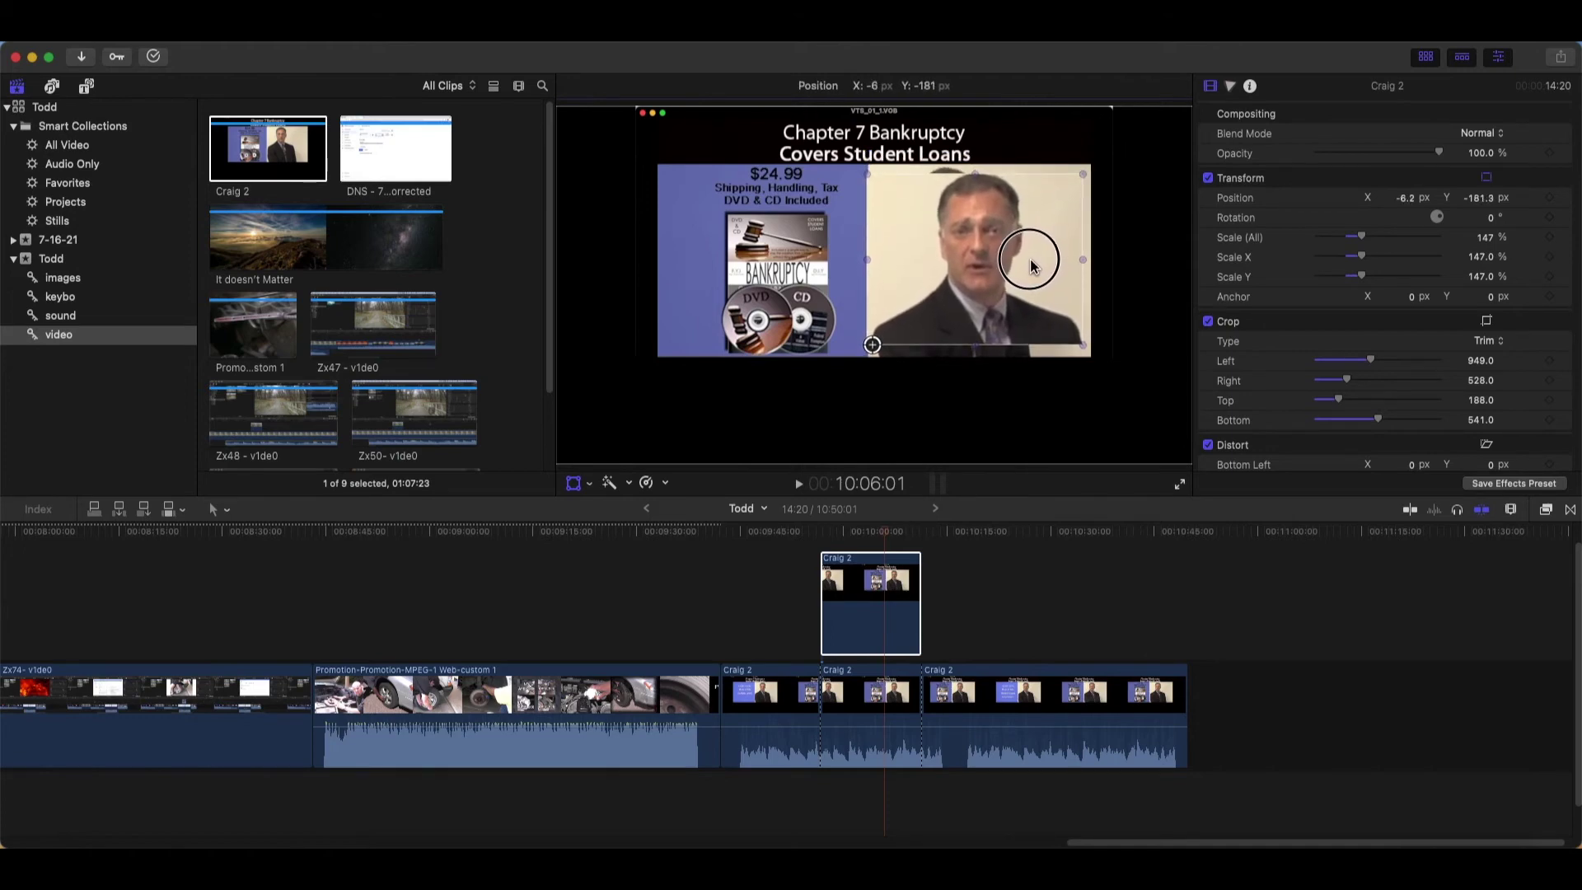
key("shift+c")
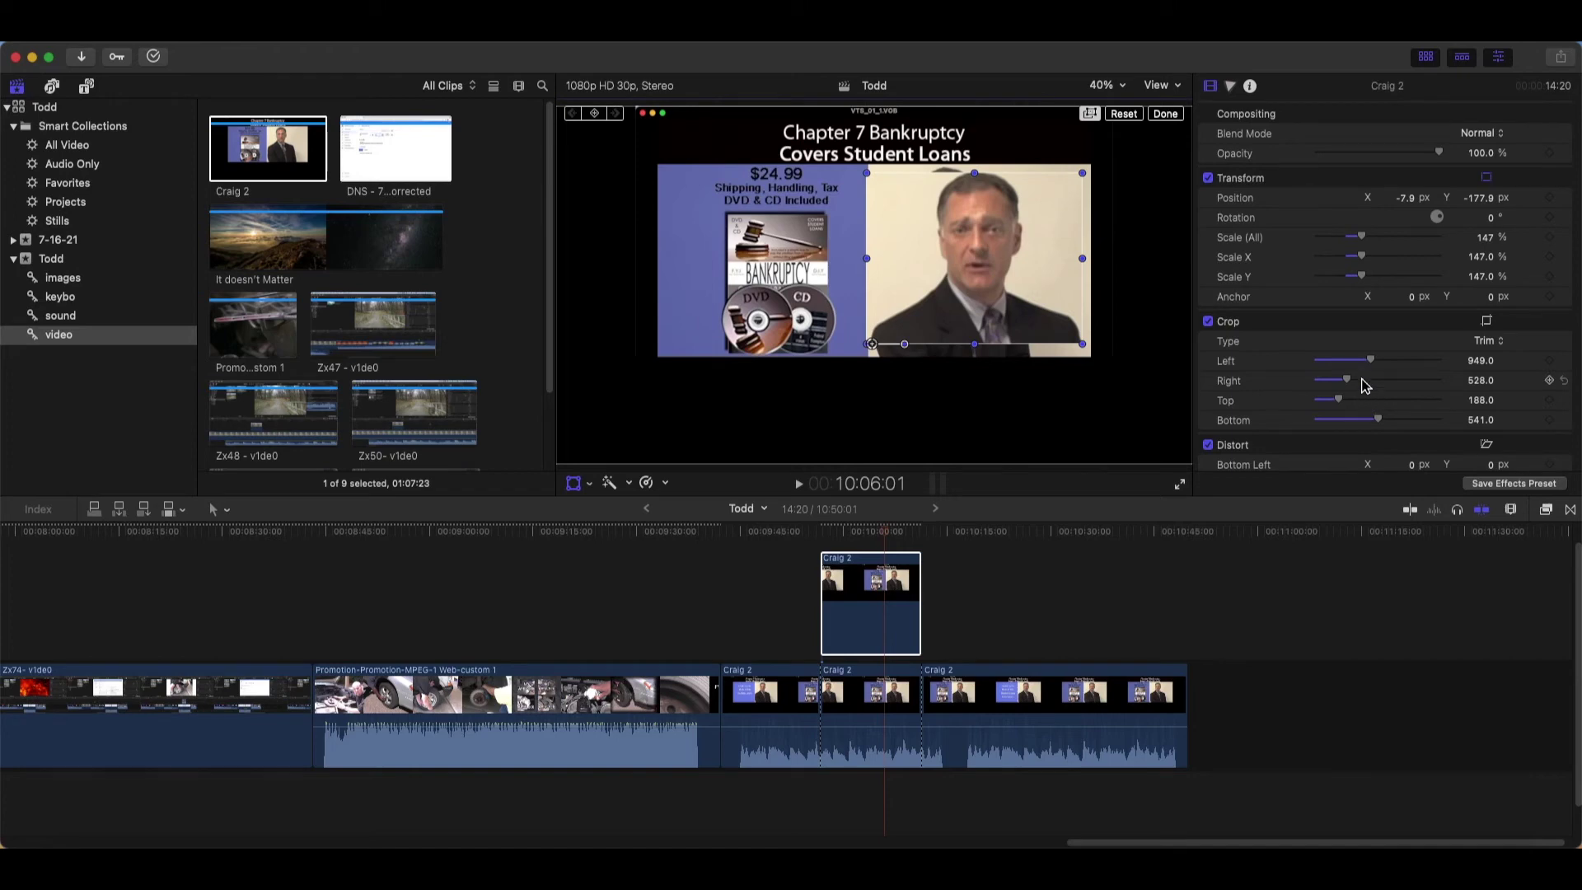
Fine-tune the inset's crop edges, ending with right crop 508 and top crop 175
left_click_drag(1370, 360, 1354, 392)
left_click_drag(1353, 392, 1349, 388)
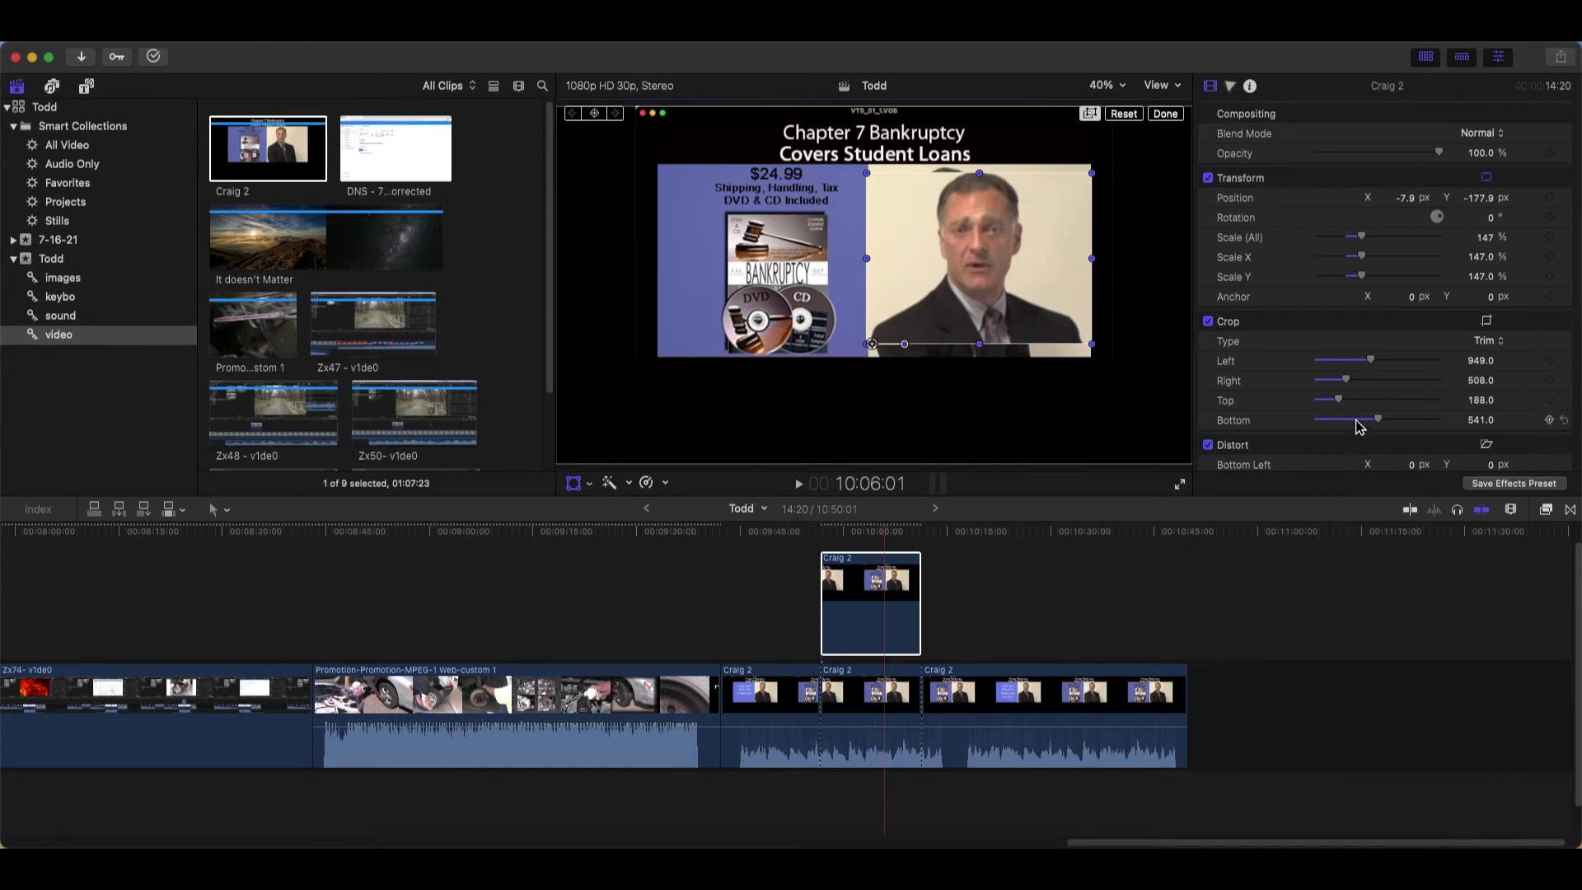
left_click_drag(1384, 428, 1379, 434)
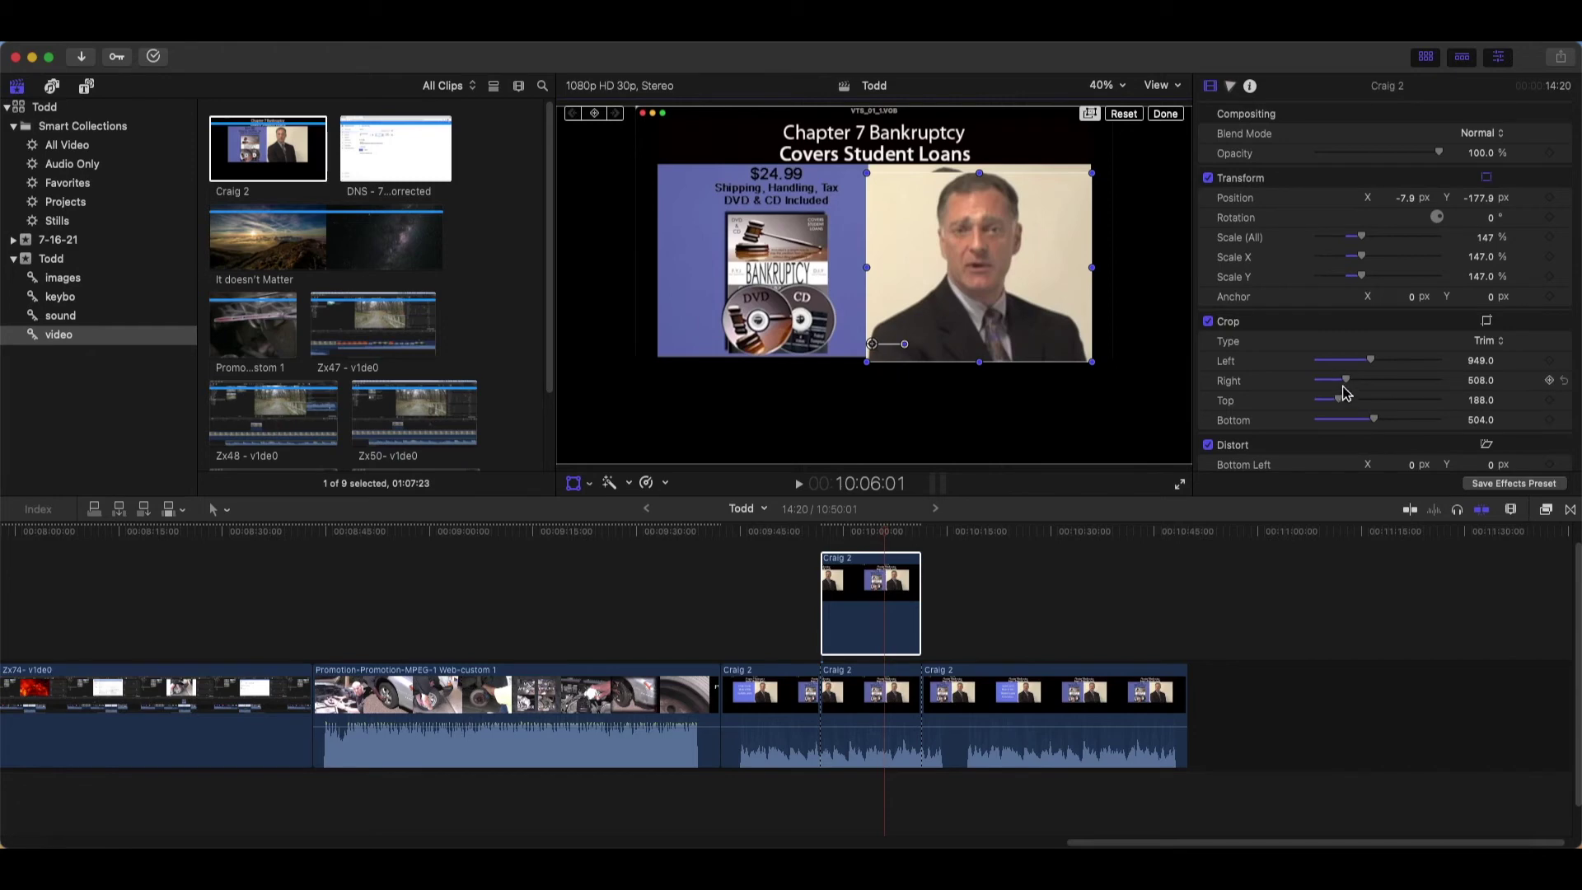
left_click_drag(1336, 400, 1340, 412)
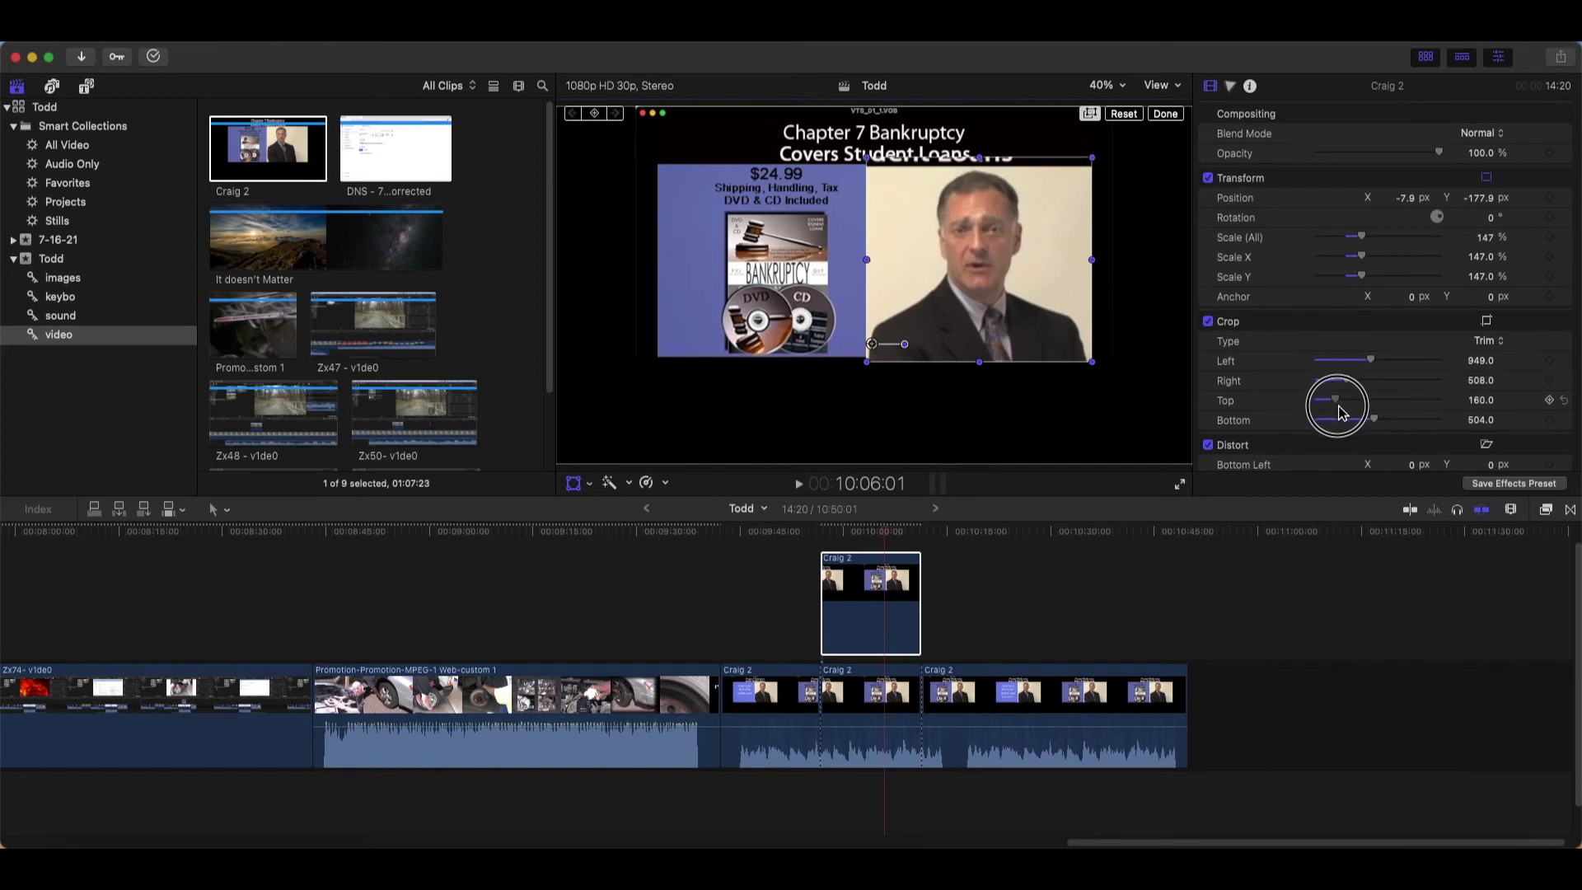
left_click_drag(1341, 412, 1336, 405)
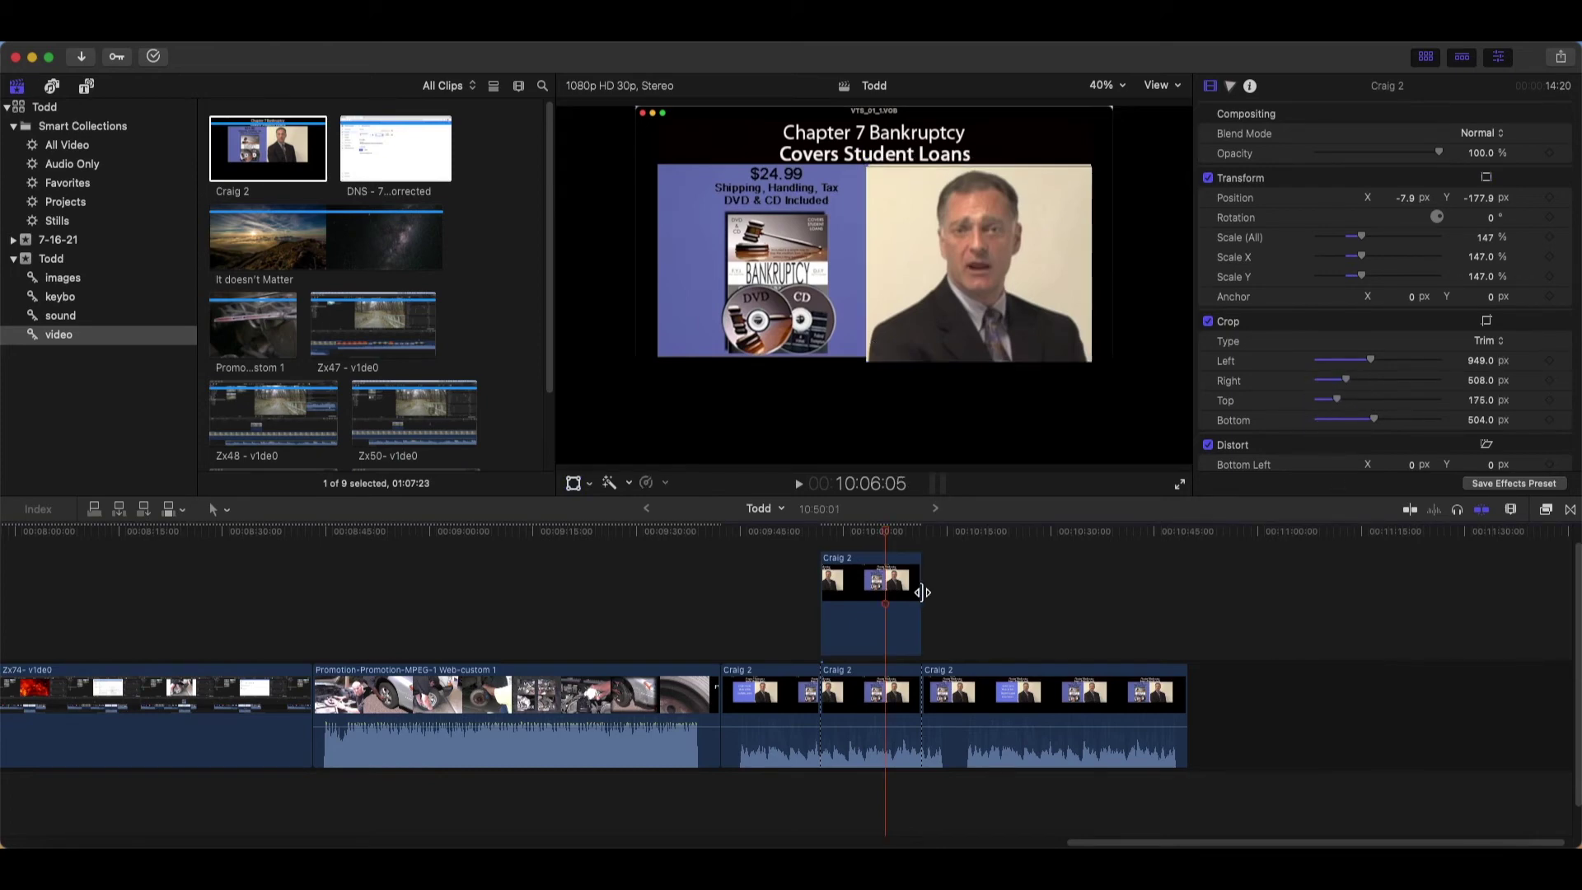
left_click(862, 586)
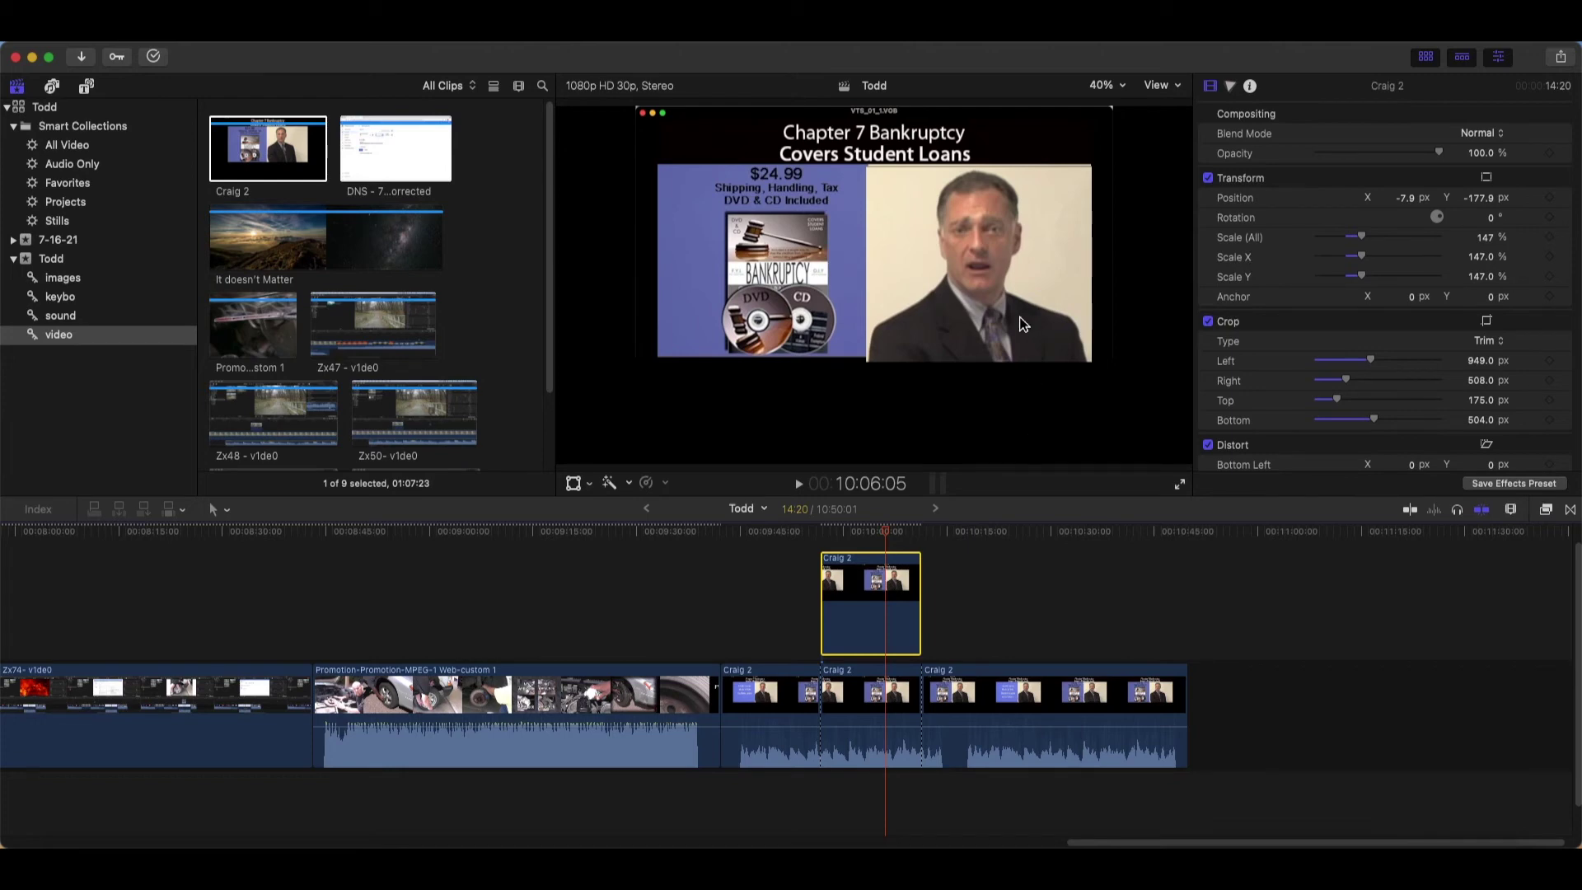
Zoom the viewer to 200% and set the overlay's horizontal scale to 156.74%
left_click(1118, 85)
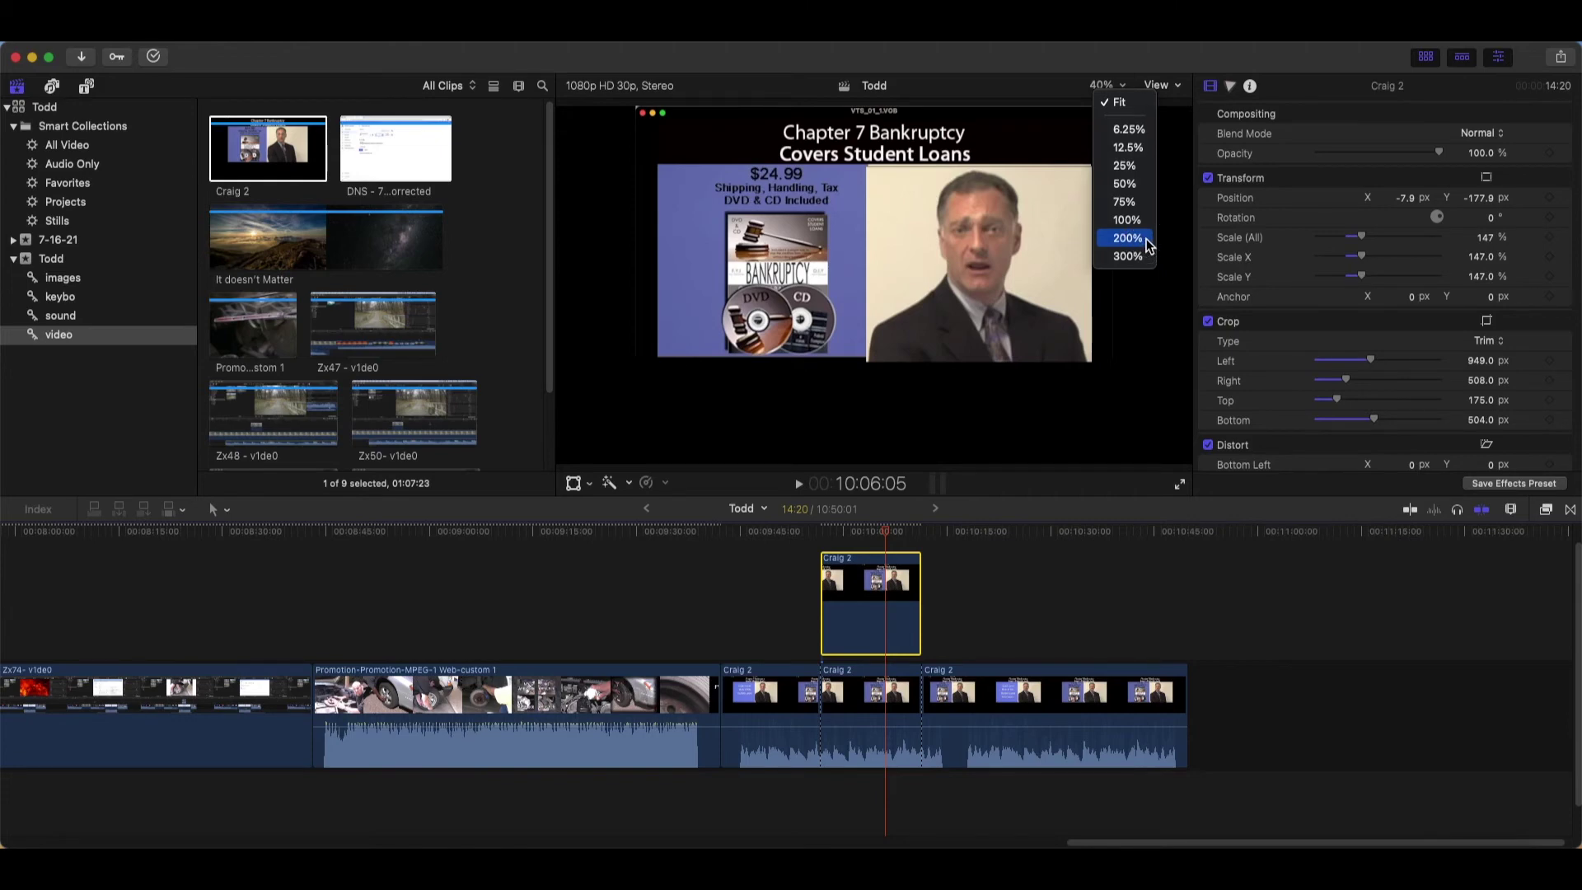
left_click(1147, 239)
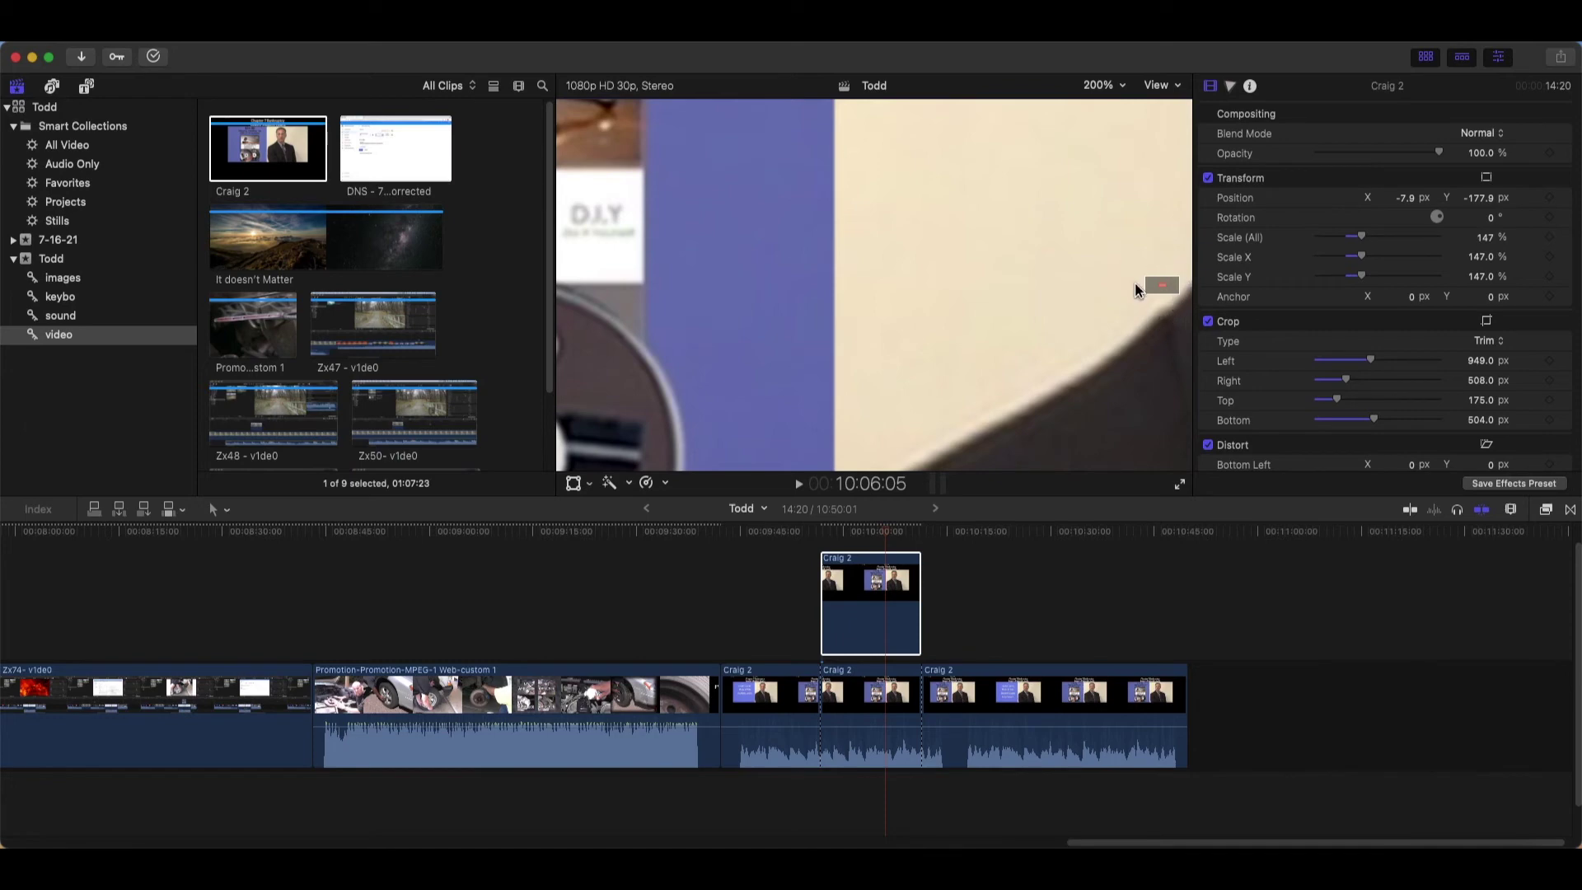
left_click_drag(1157, 284, 1158, 283)
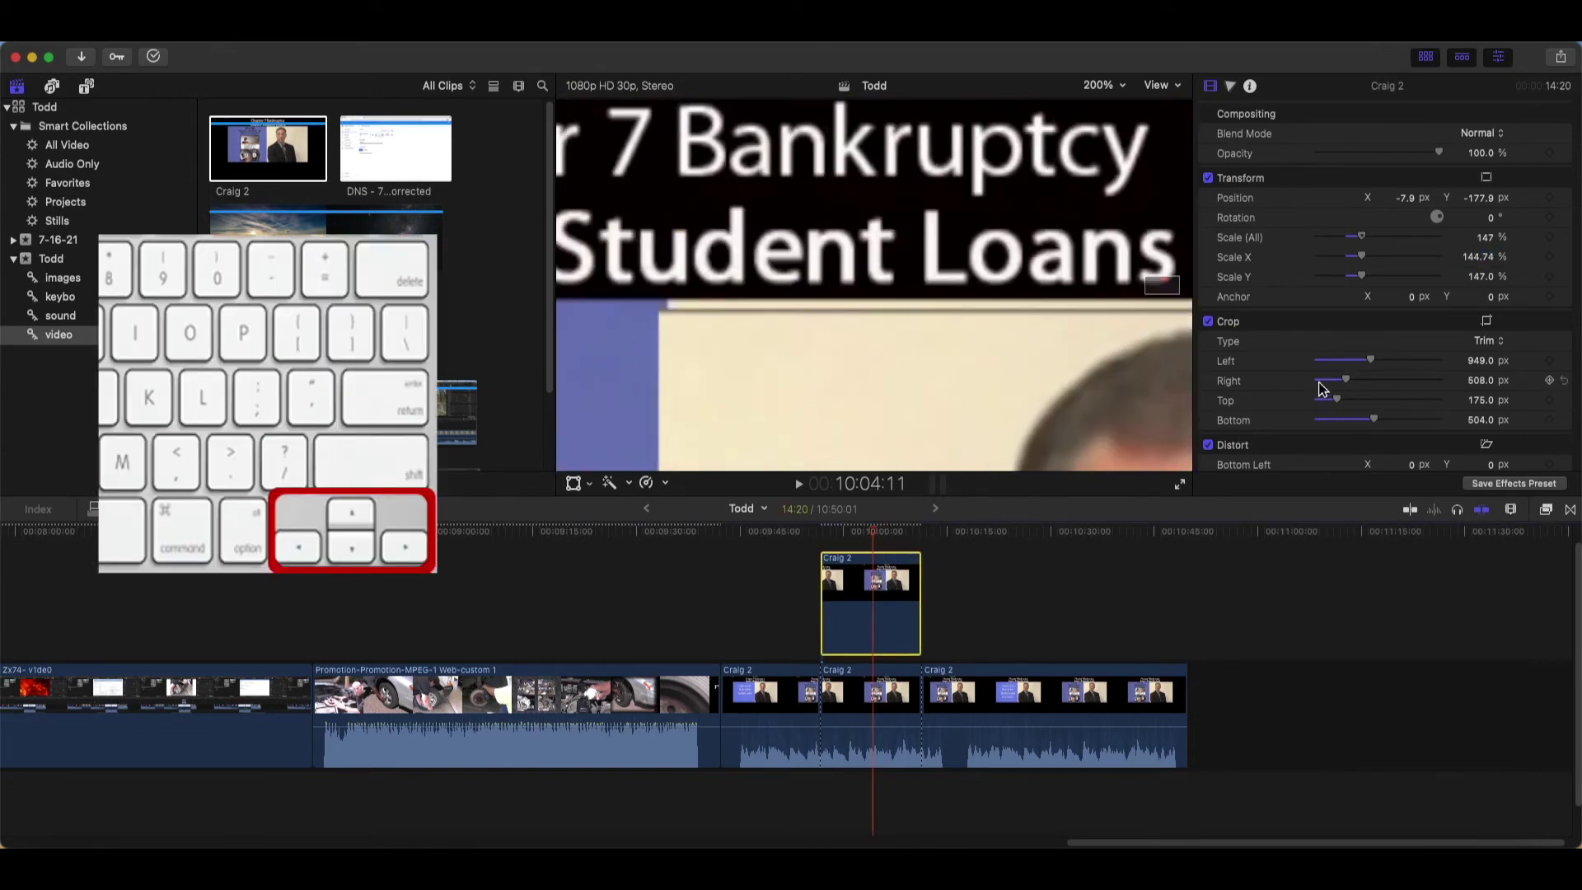
left_click(1479, 258)
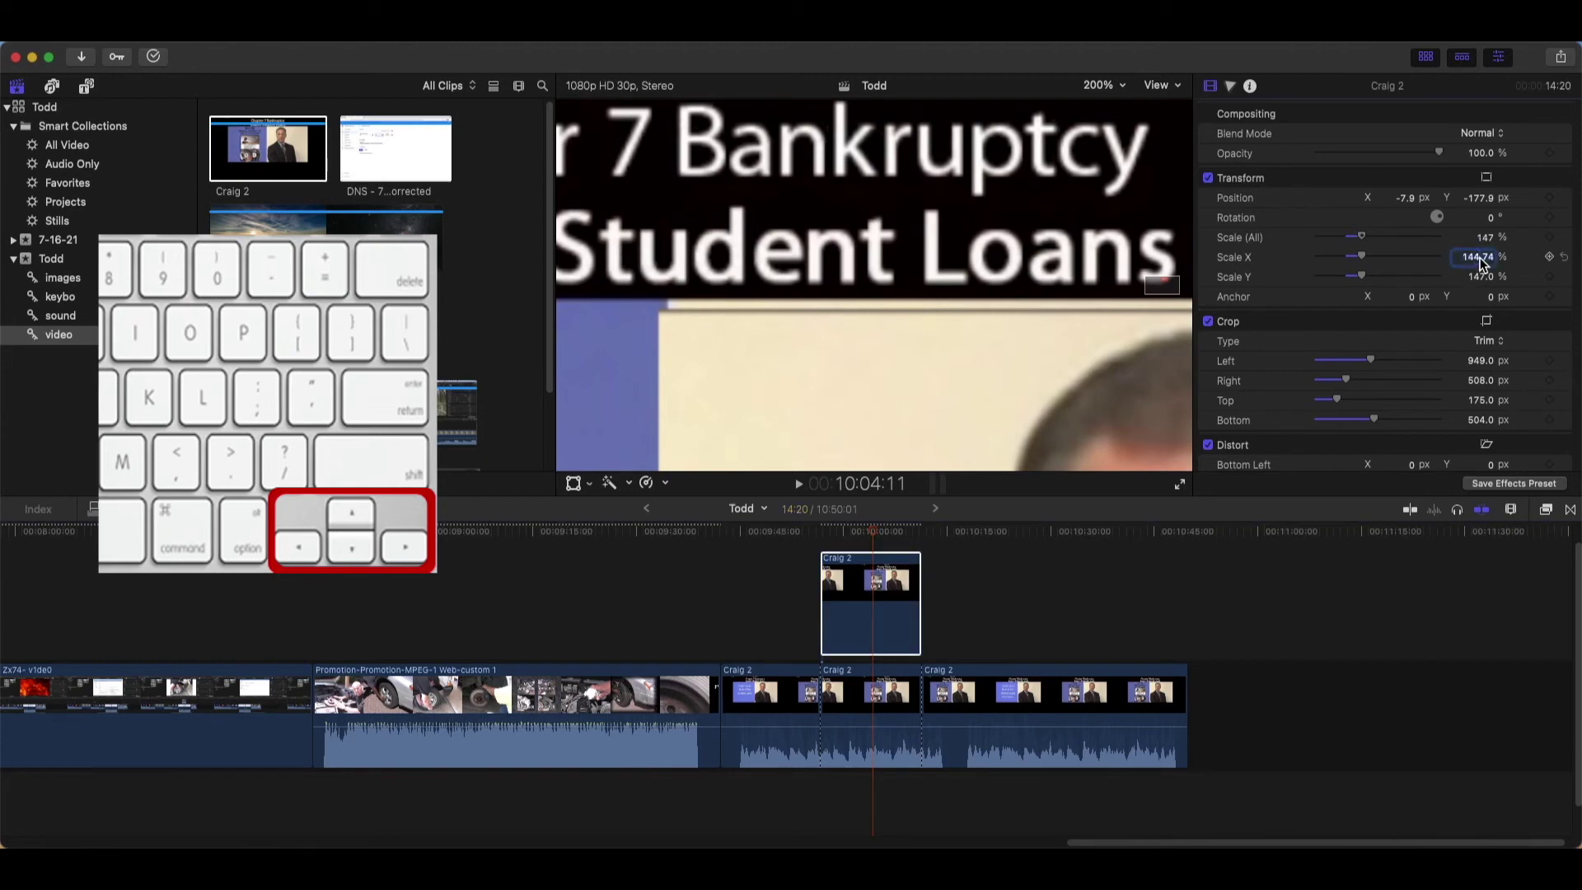
key("Up")
key("Up")
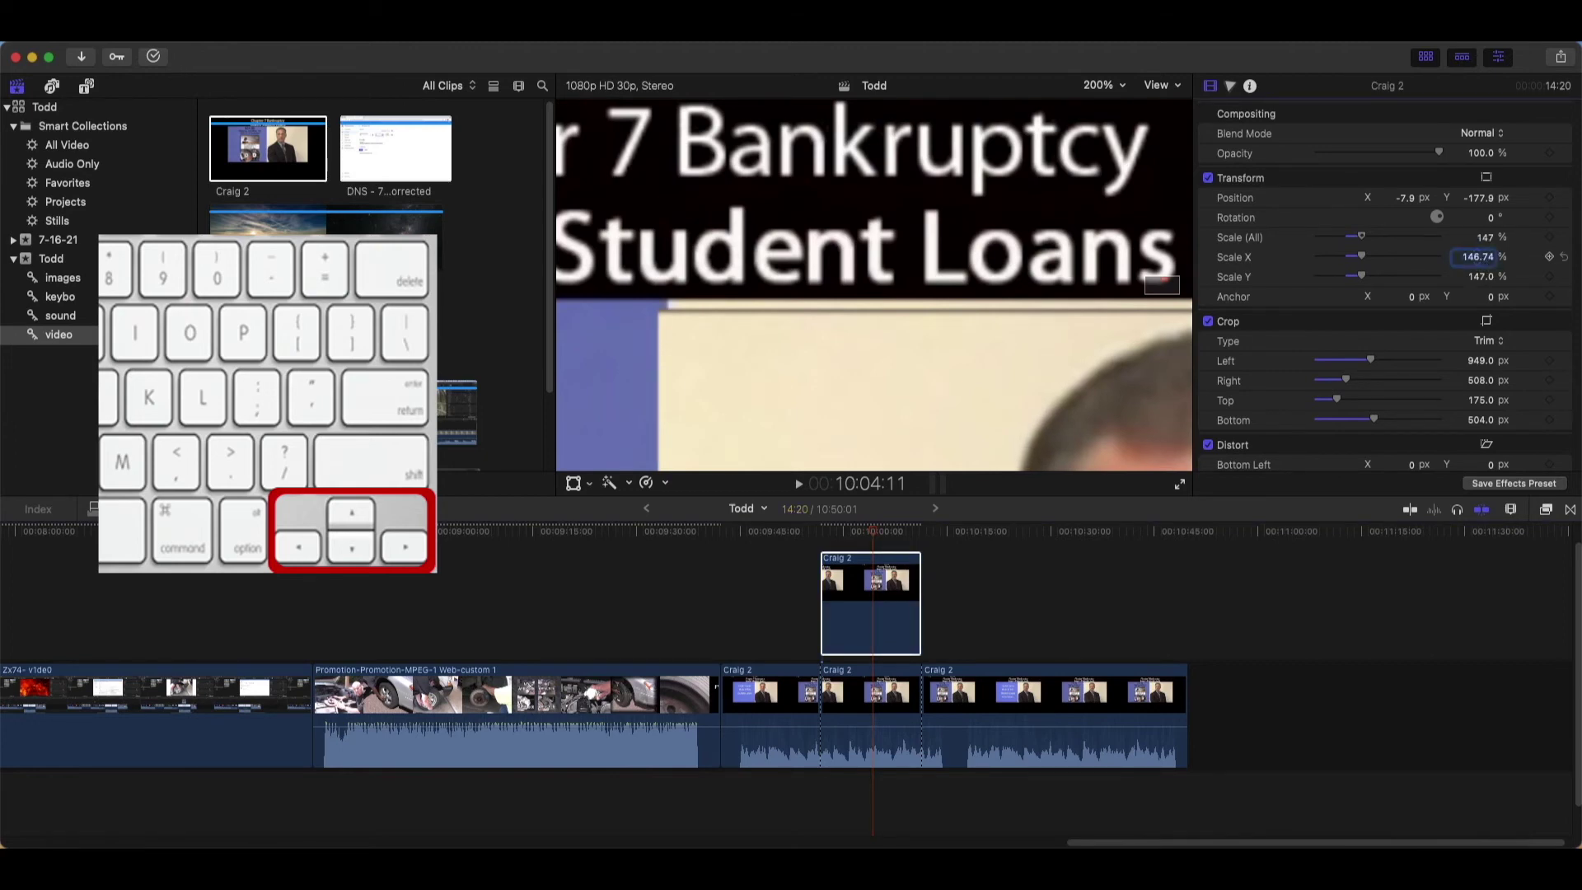
key("Up")
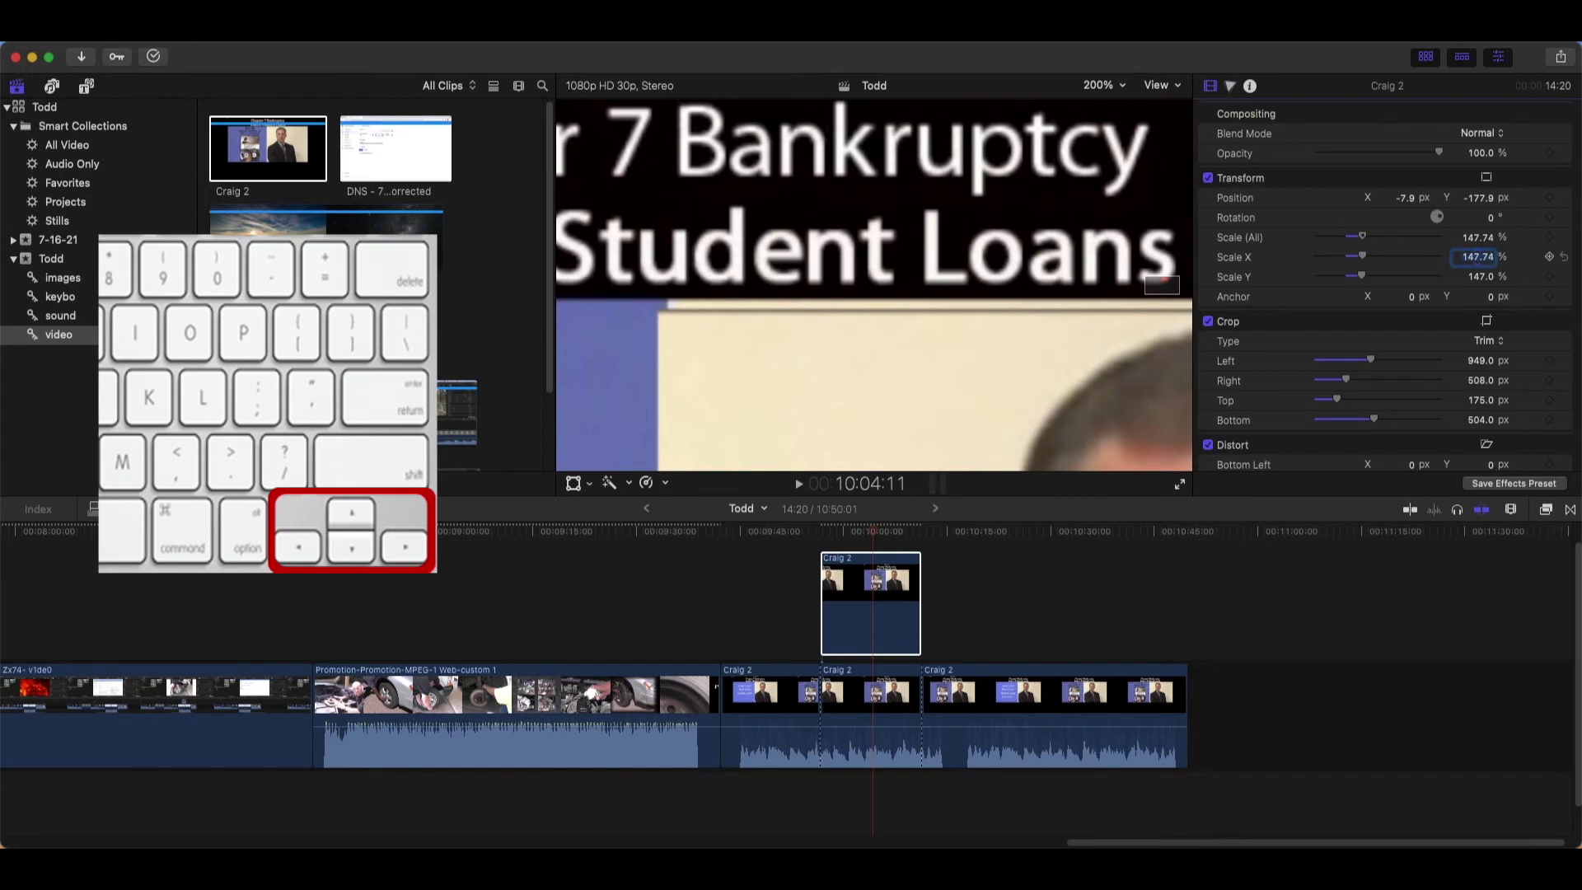
key("Down")
key("Down")
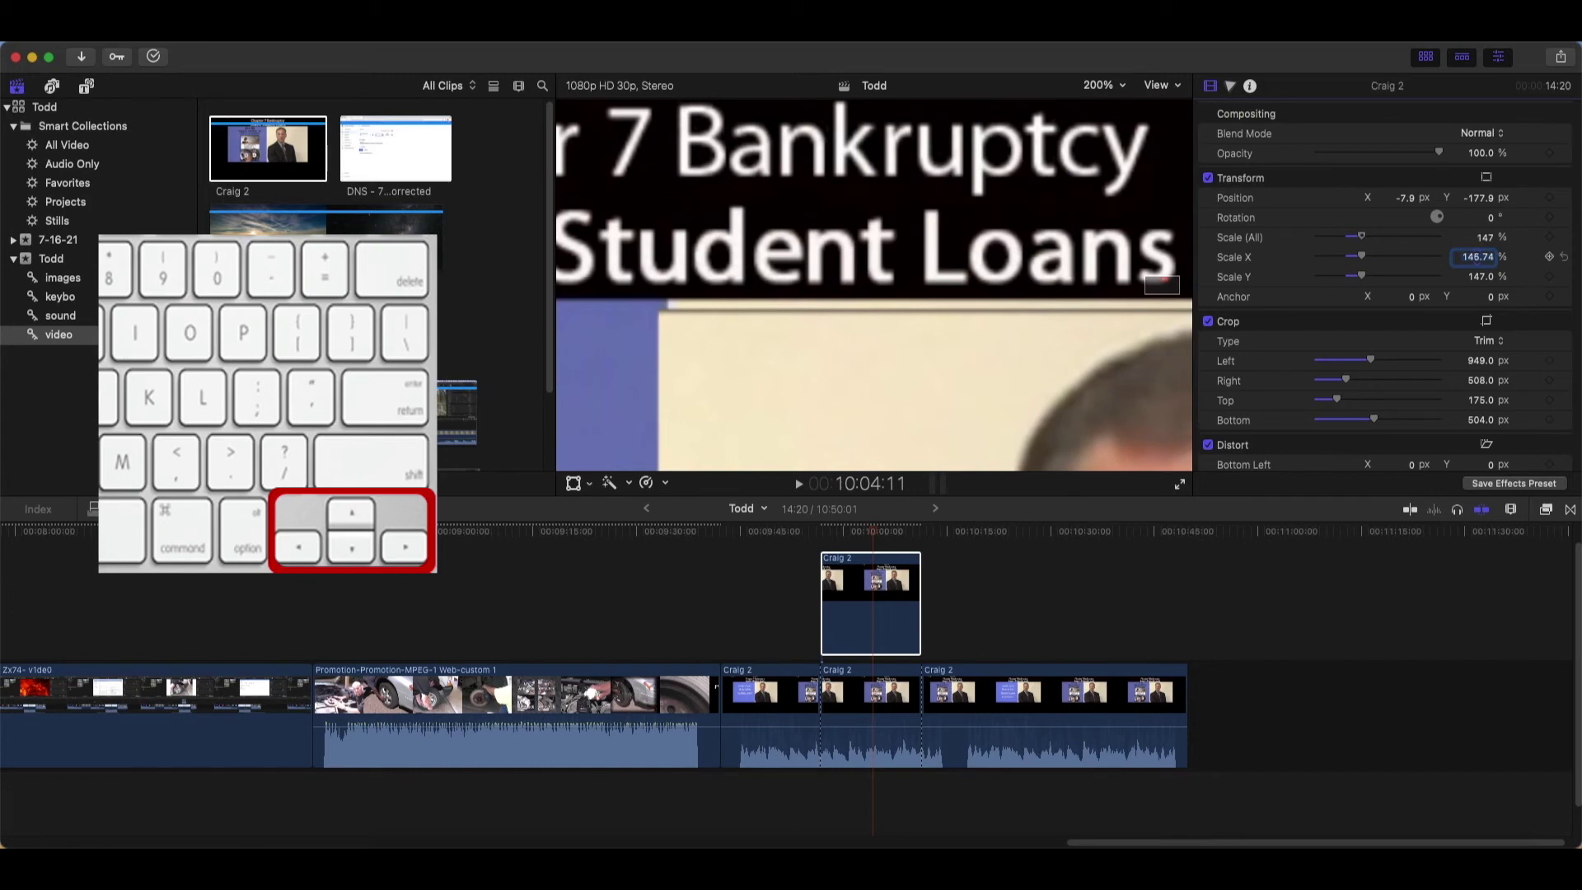
key("Down")
key("Down")
key("Down")
key("Down")
key("Down")
key("Up")
key("Up")
key("Up")
key("Up")
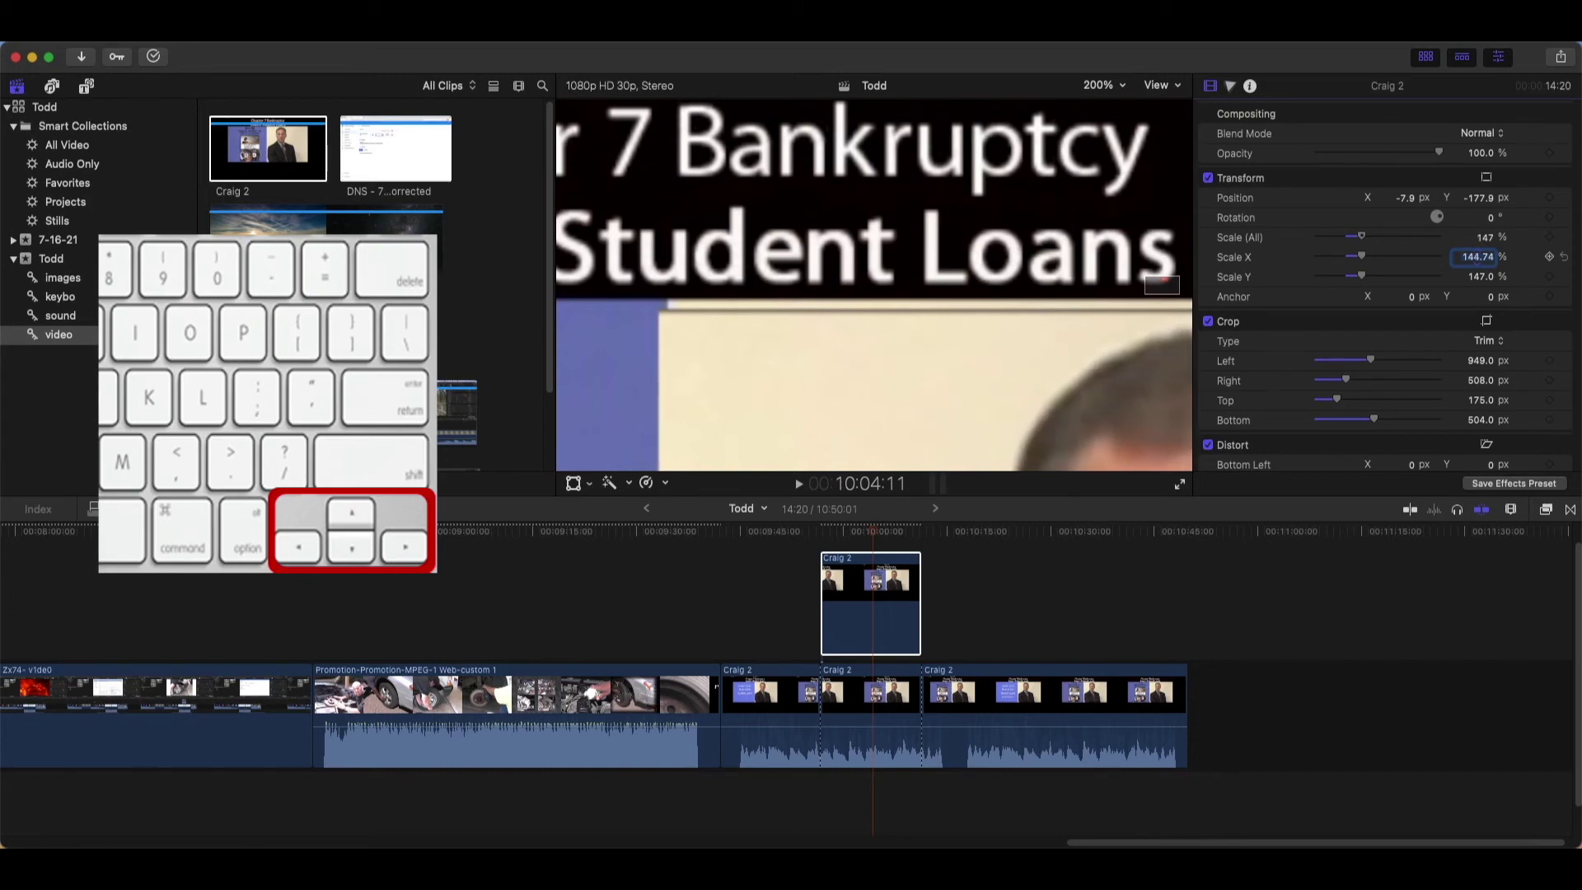
key("Up")
key("Up")
key("Up")
key("Up")
key("Up")
key("Up")
key("Up")
key("Up")
key("Up")
key("Up")
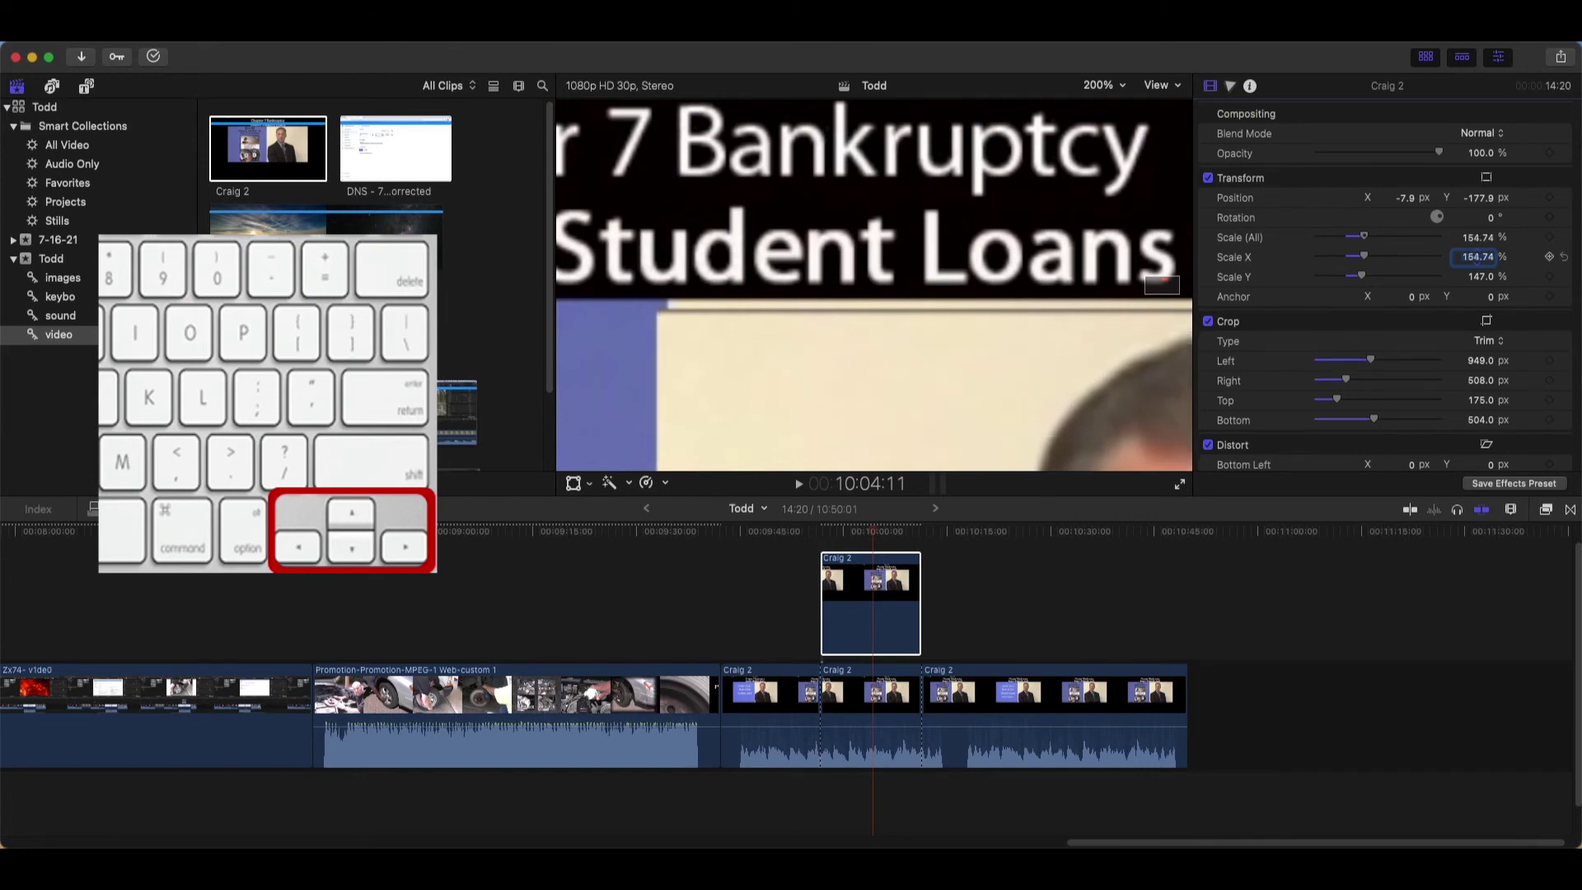
key("Up")
key("Up")
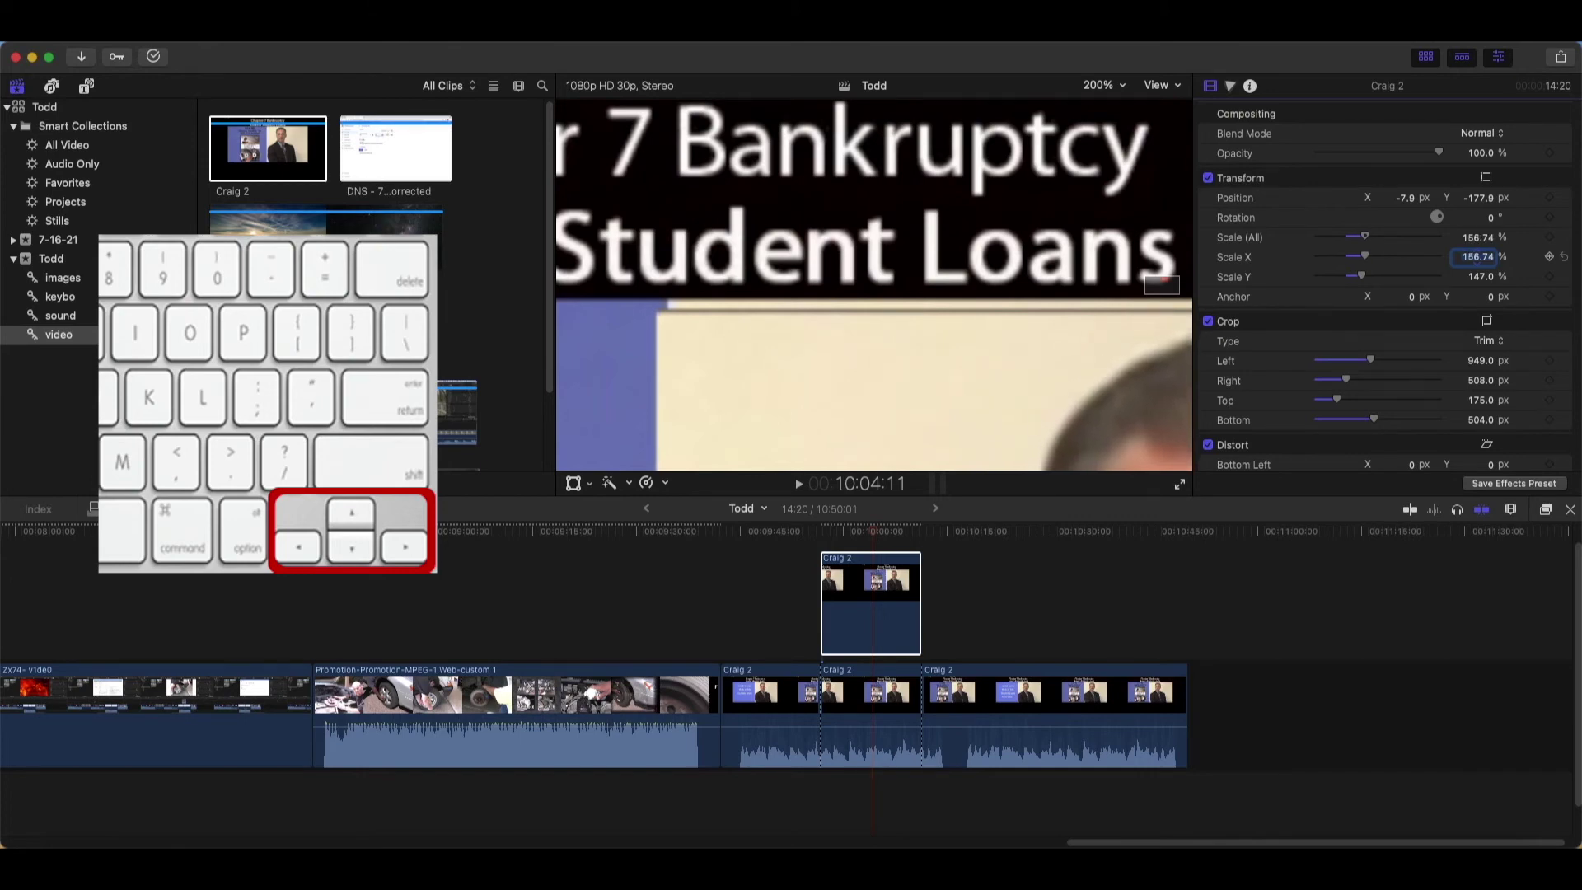
Raise the overlay's vertical scale to 149%
left_click(1487, 278)
key("Up")
key("Up")
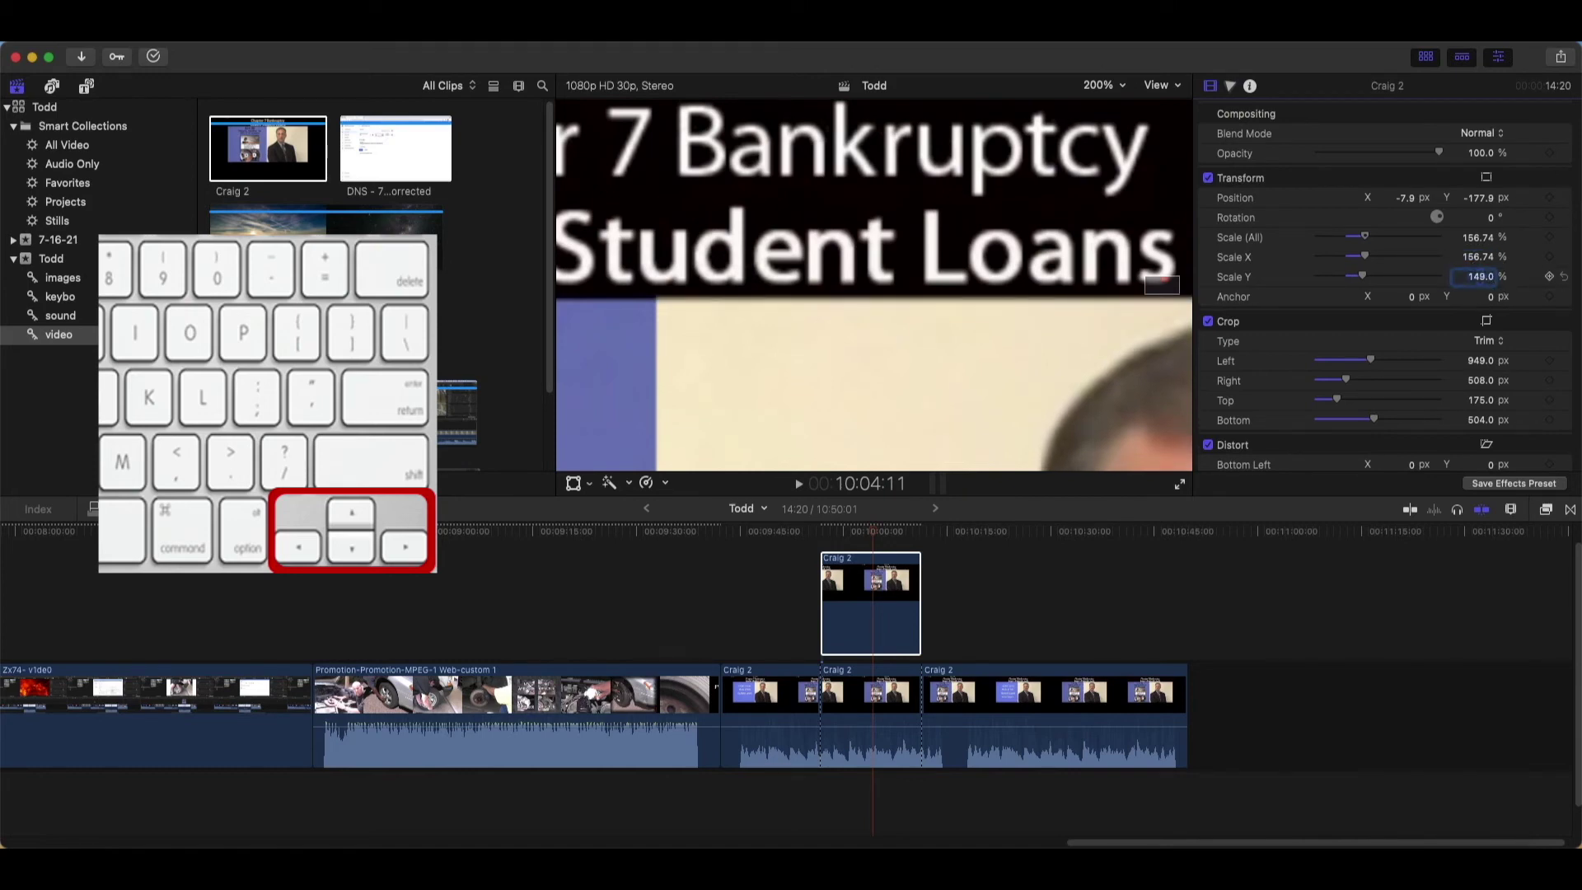
scroll(1166, 288, "down", 5)
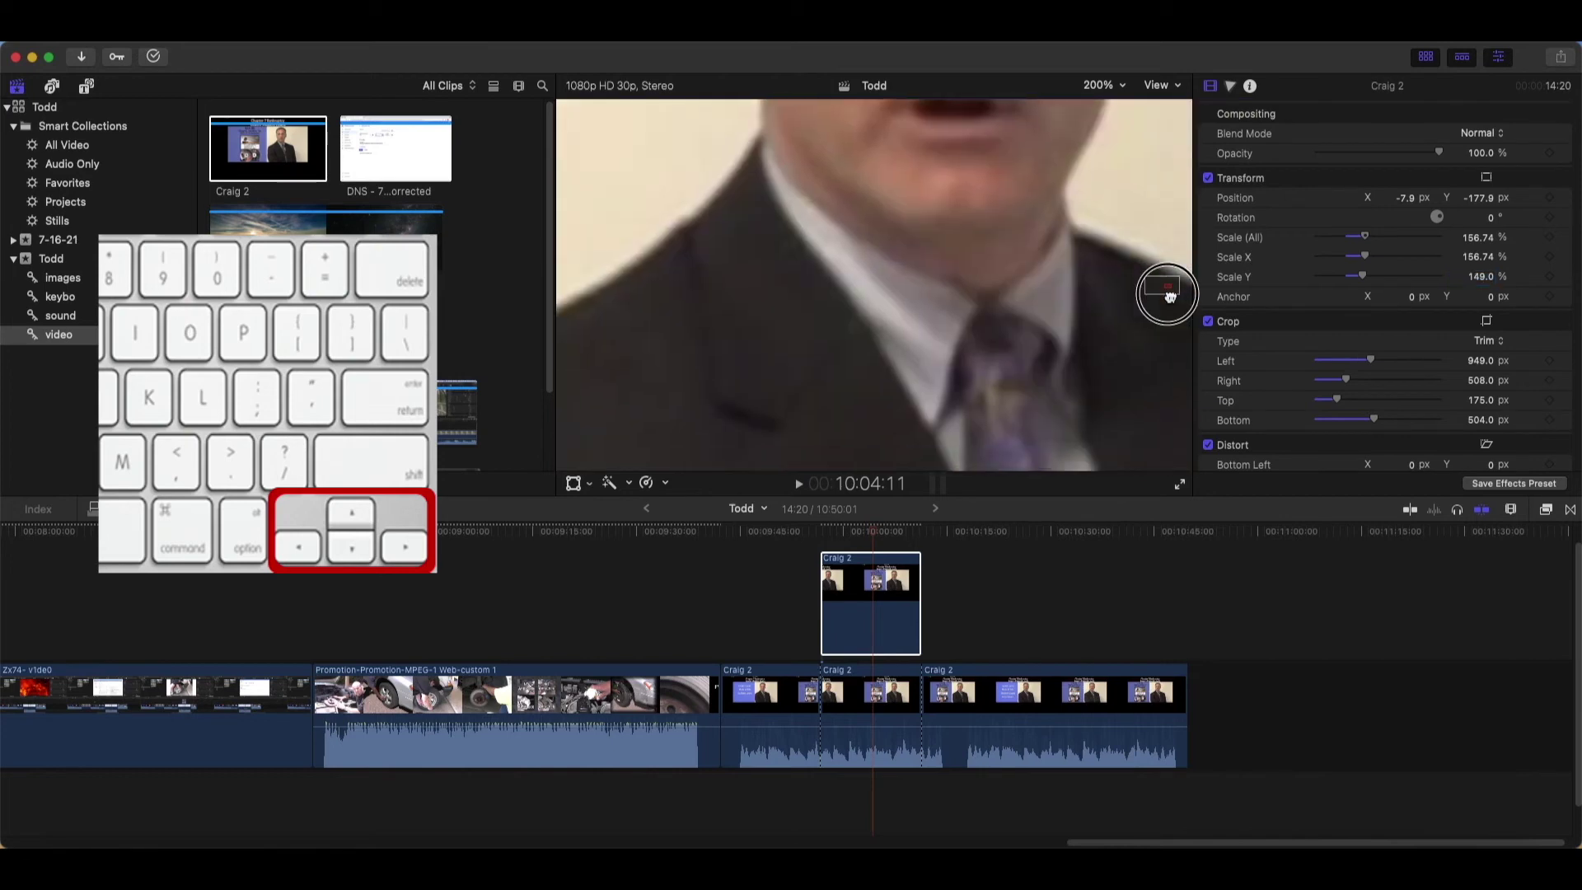
scroll(1166, 292, "down", 3)
scroll(1167, 298, "down", 3)
scroll(1166, 298, "left", 5)
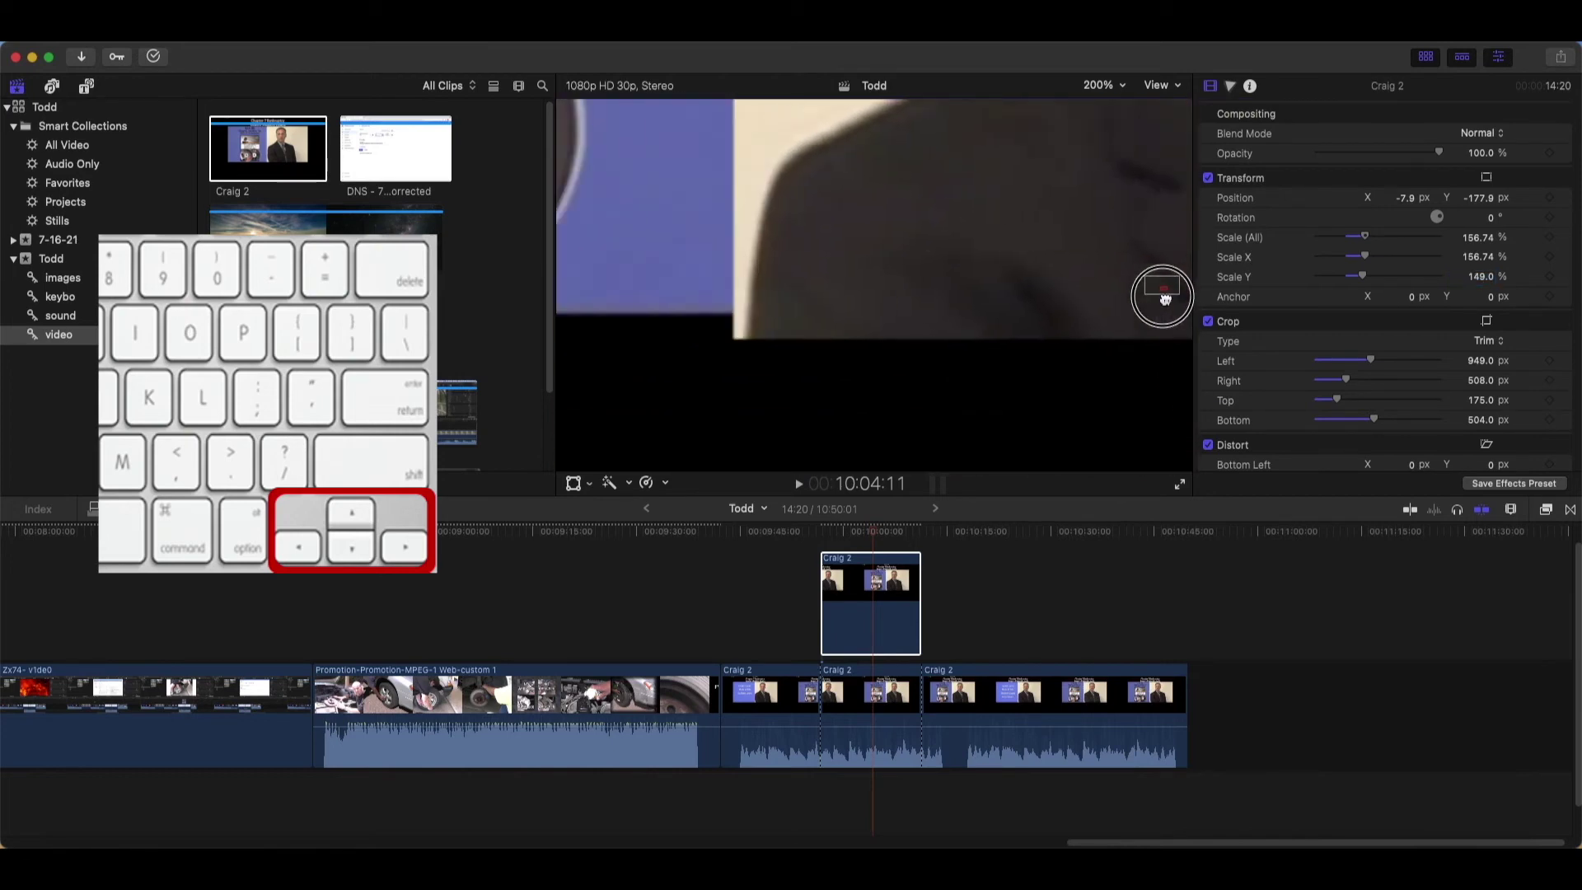
scroll(1164, 298, "up", 3)
scroll(1170, 293, "right", 3)
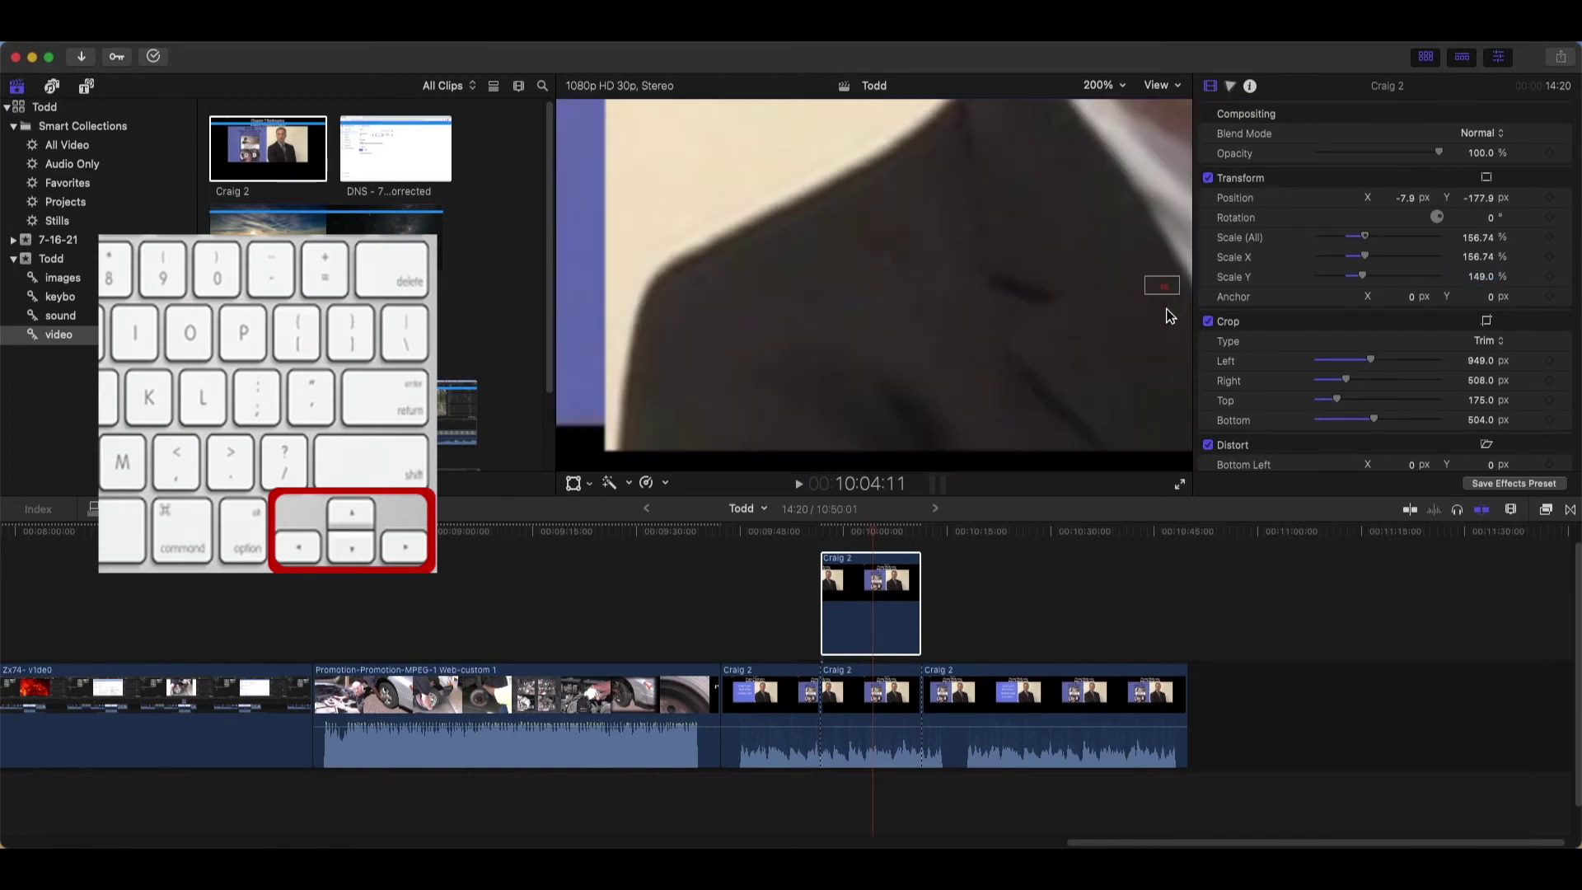
Set the overlay's bottom crop to 514.8 px and check the shoulder edge
left_click(1166, 292)
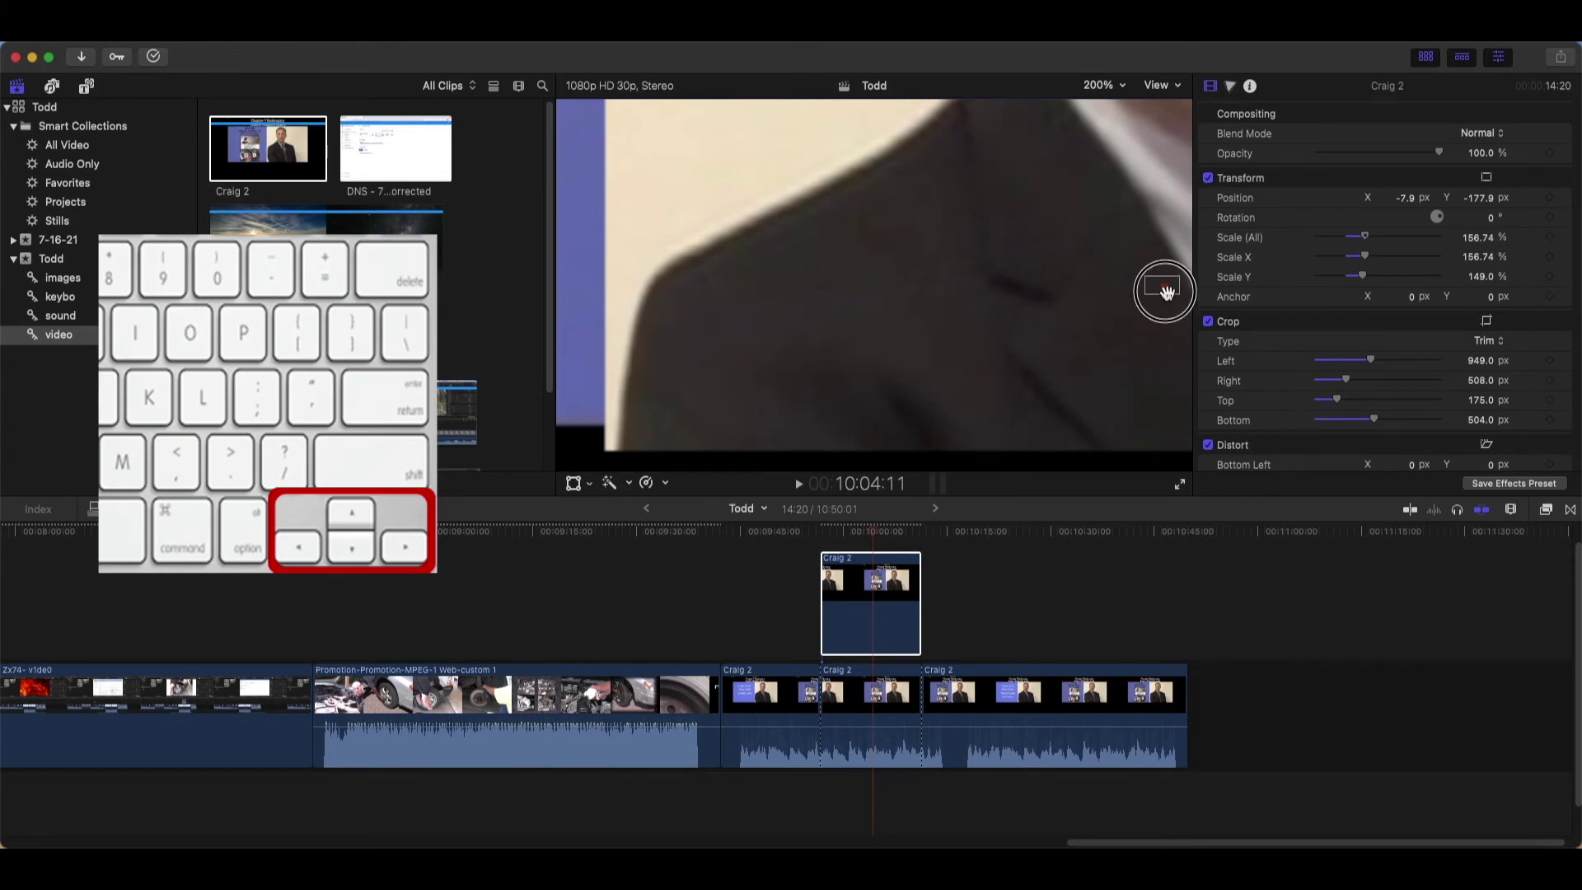
left_click_drag(1166, 293, 1175, 303)
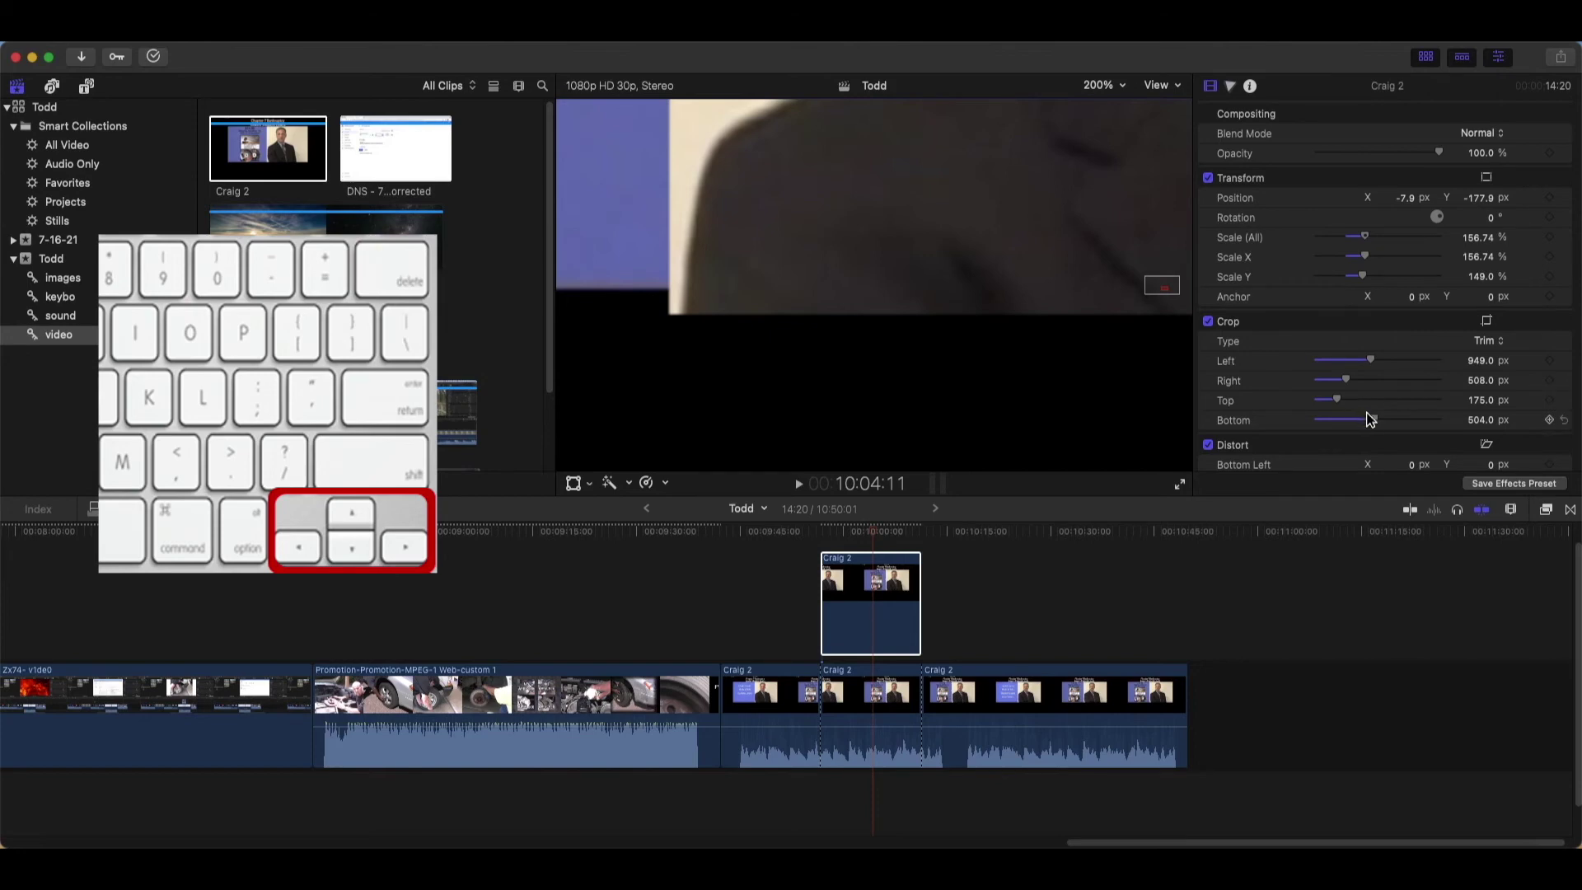
left_click(1491, 428)
key("Down")
key("Up")
key("Up")
key("Up")
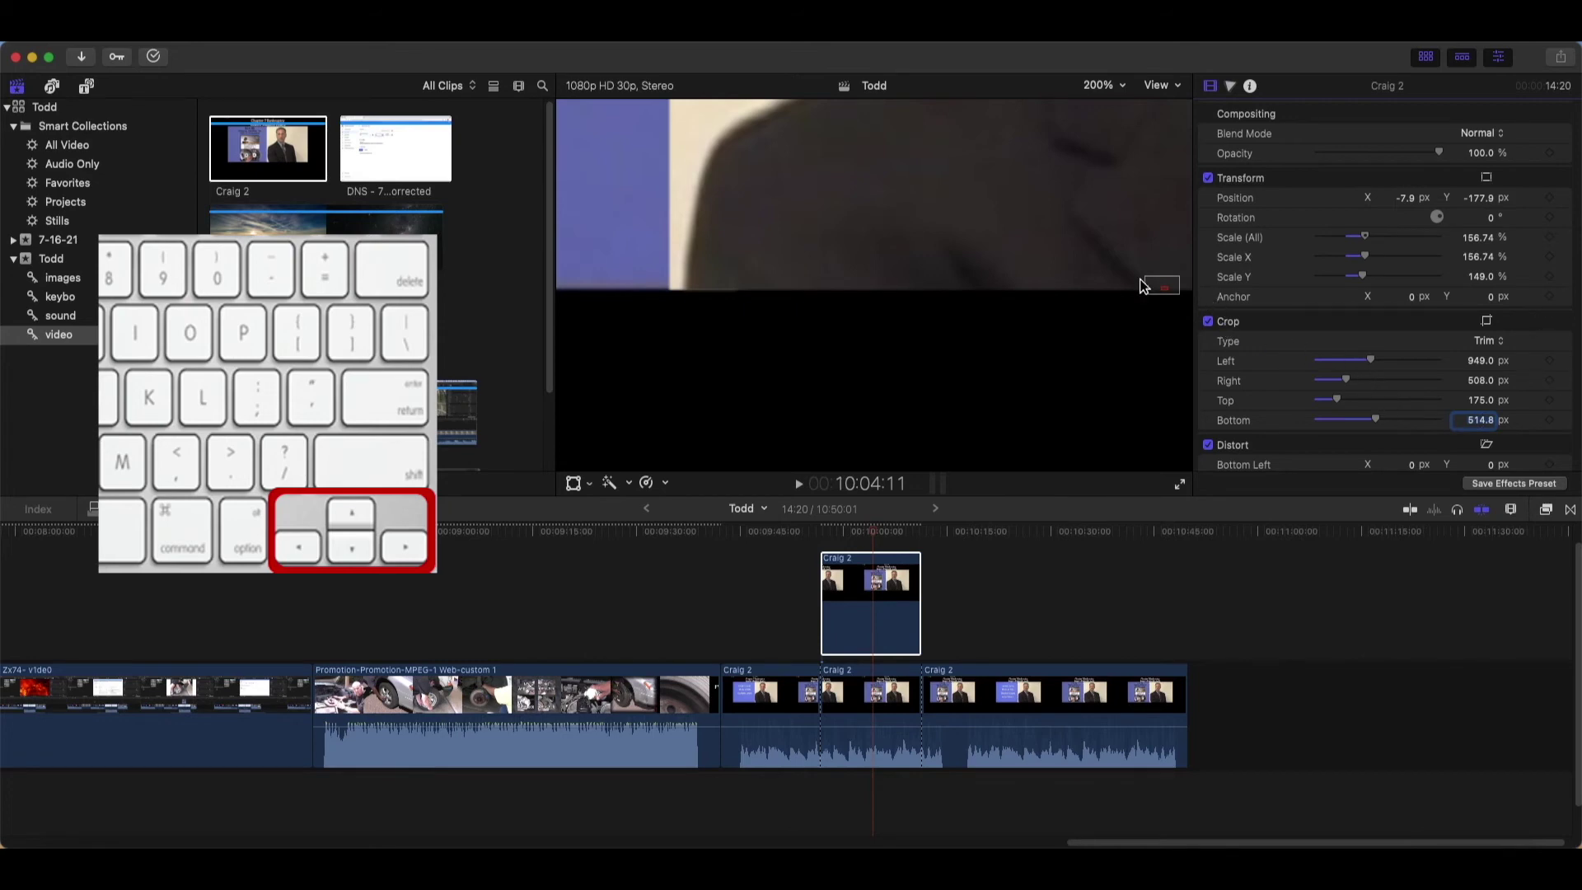
mouse_move(1144, 287)
left_mouse_down()
mouse_move(1168, 288)
mouse_move(1156, 281)
left_mouse_up()
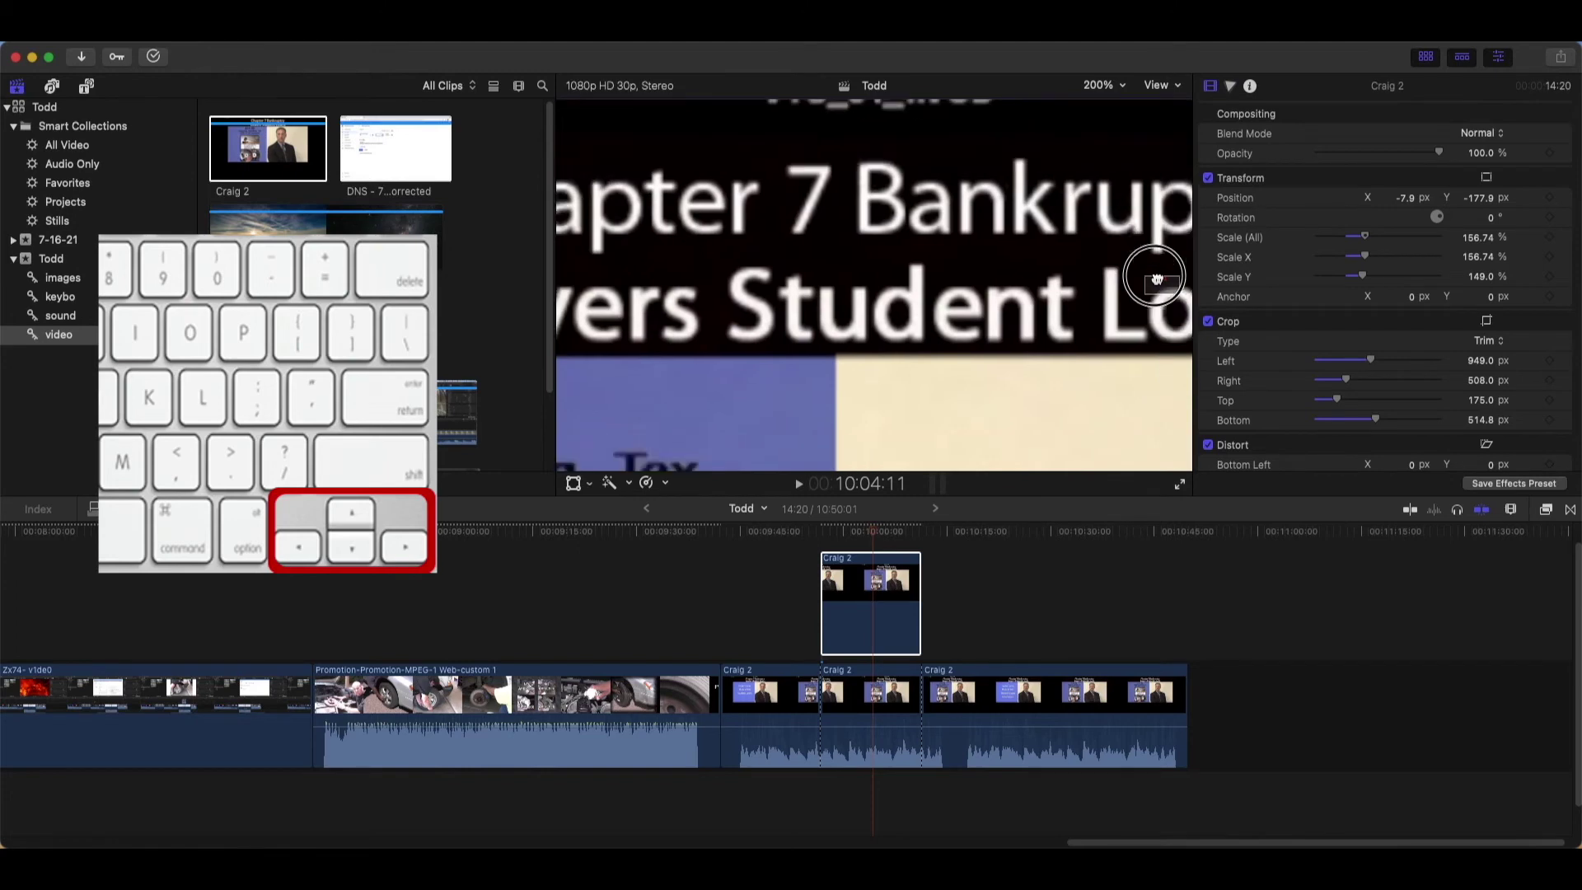
scroll(1156, 279, "down", 5)
scroll(1156, 278, "right", 3)
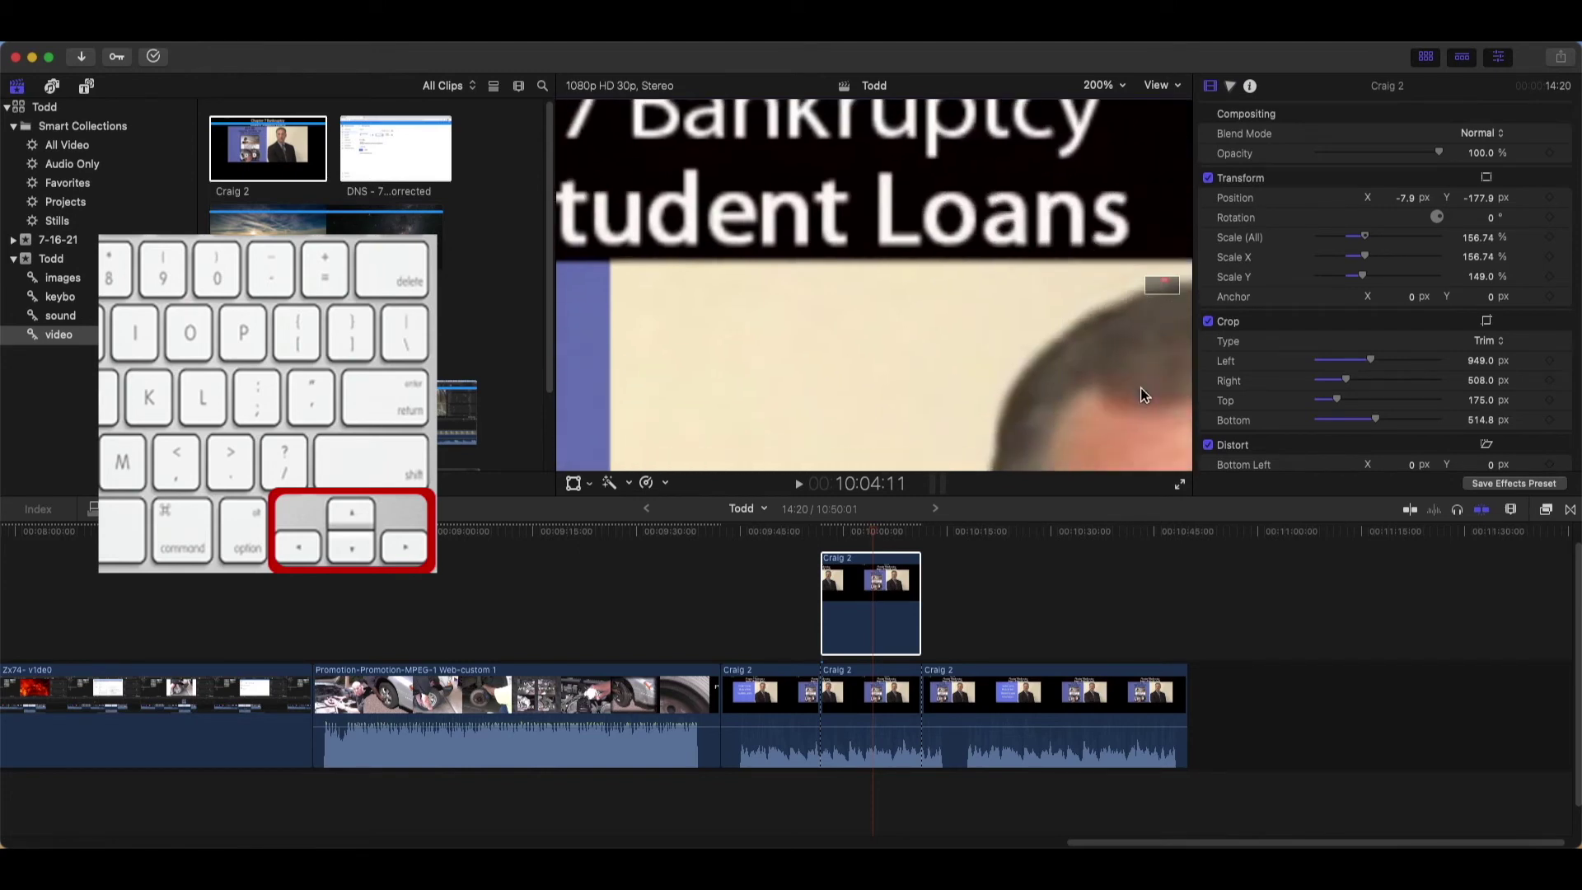
Fit the frame in the viewer and play the project full screen from before the overlay
left_click(1121, 86)
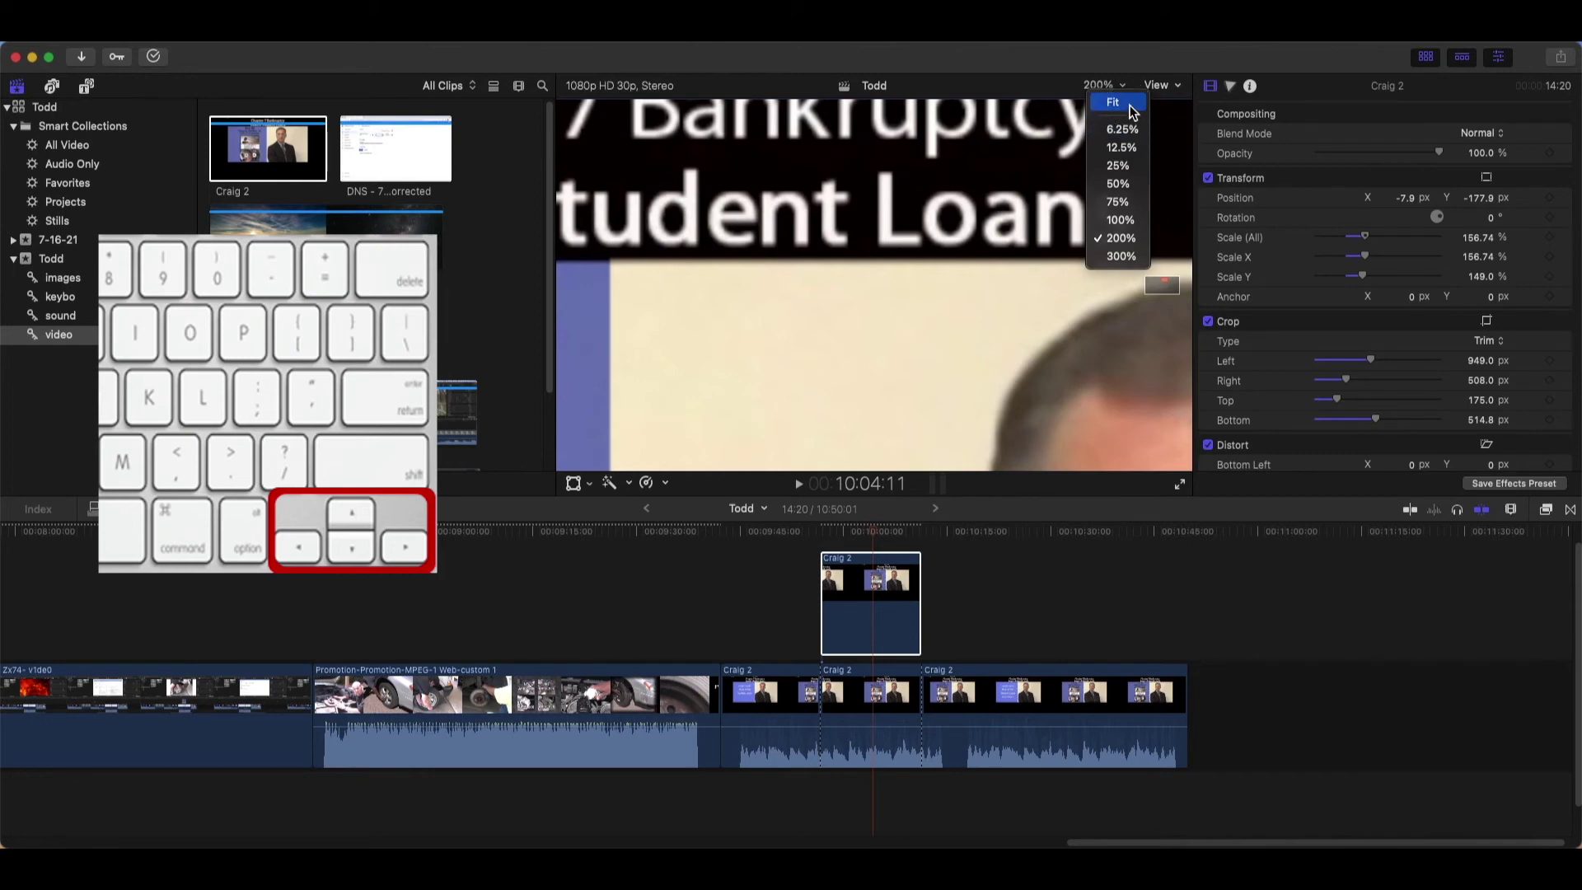
left_click(1130, 106)
left_click(768, 533)
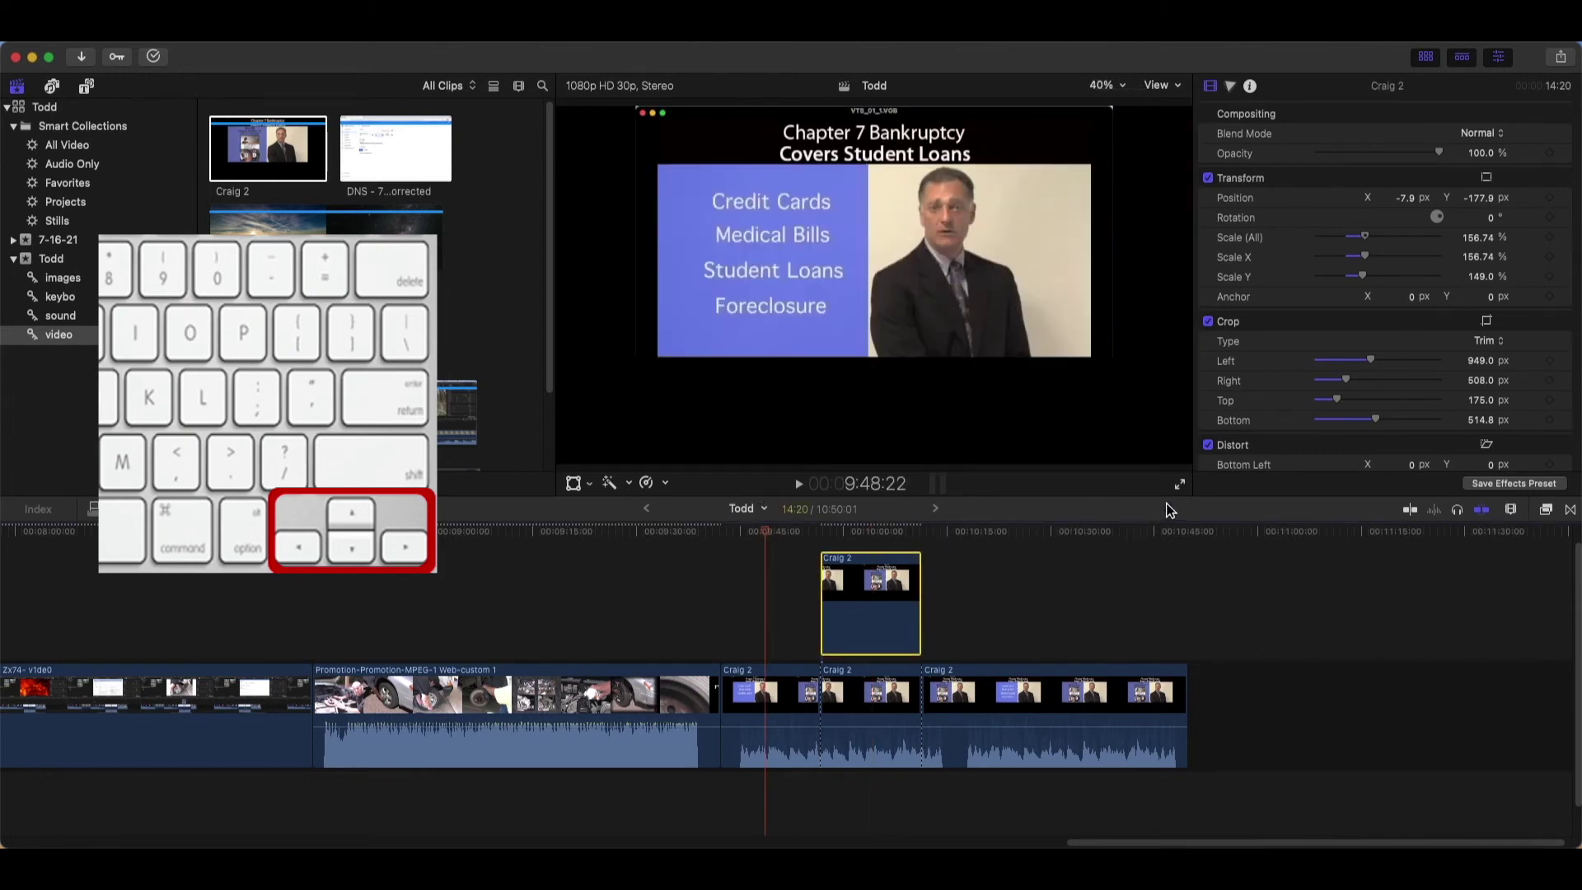
left_click(1180, 486)
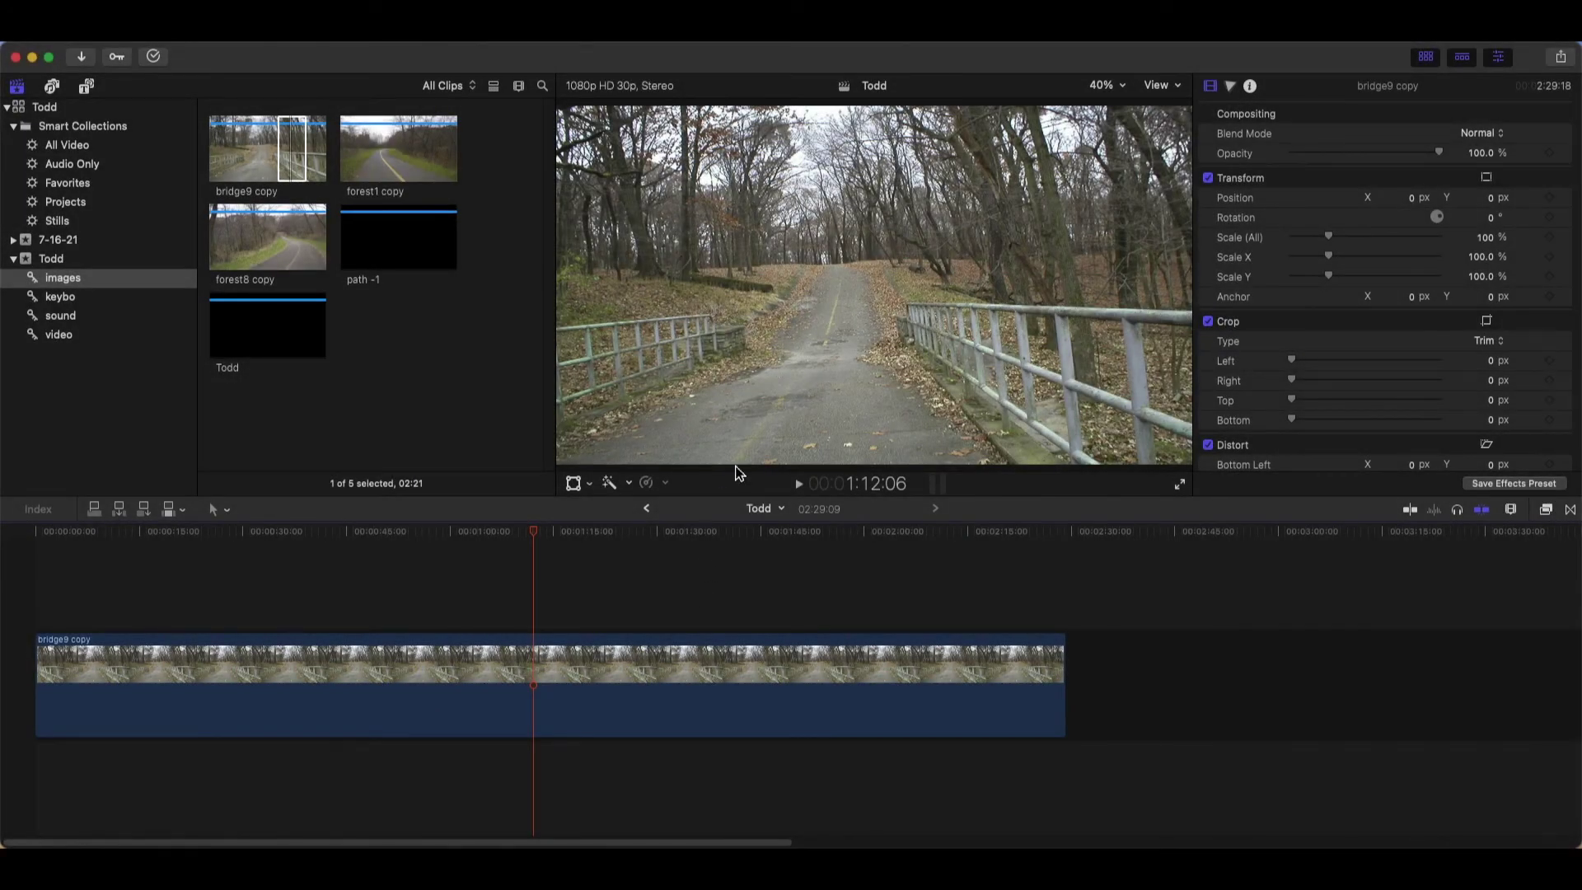
Add a Ken Burns move to bridge9 copy with the start frame shrunk toward the upper-right trees
right_click(751, 413)
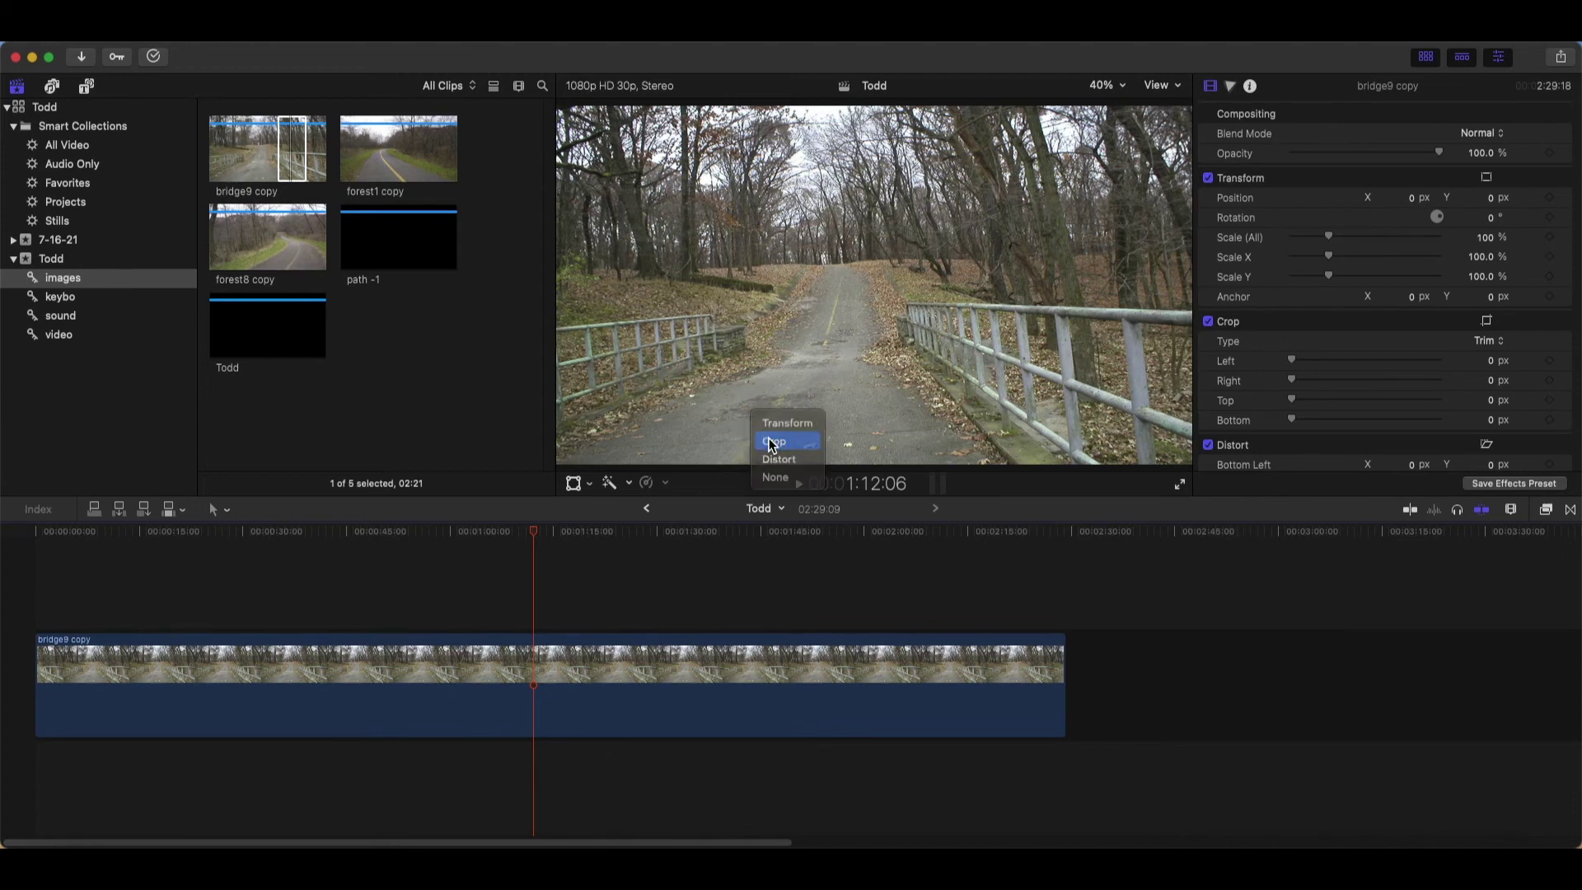
left_click(772, 441)
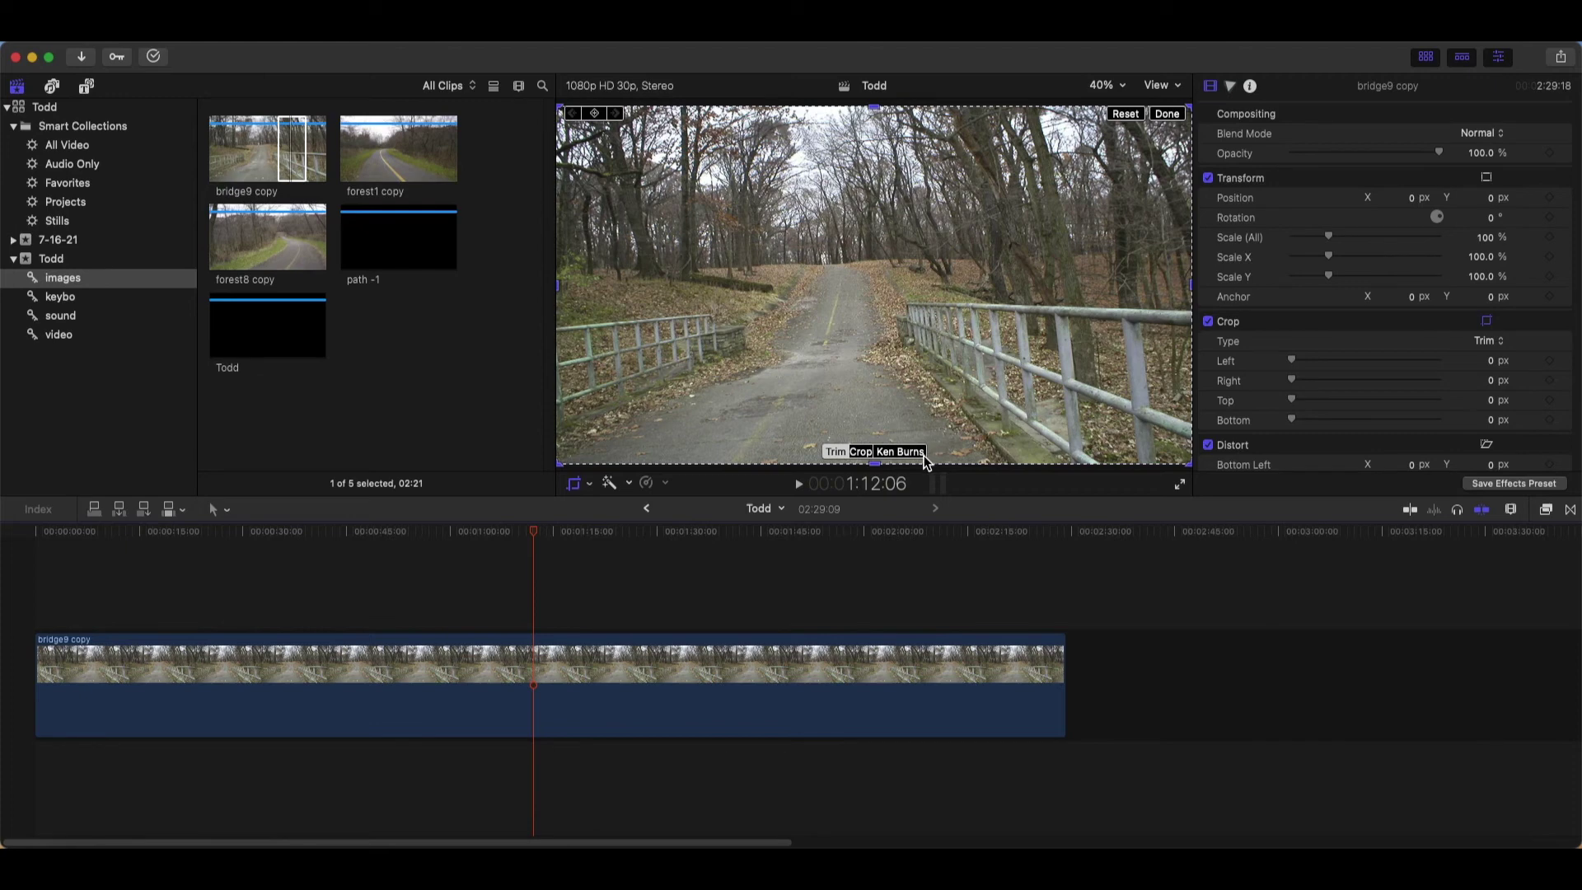
left_click(900, 453)
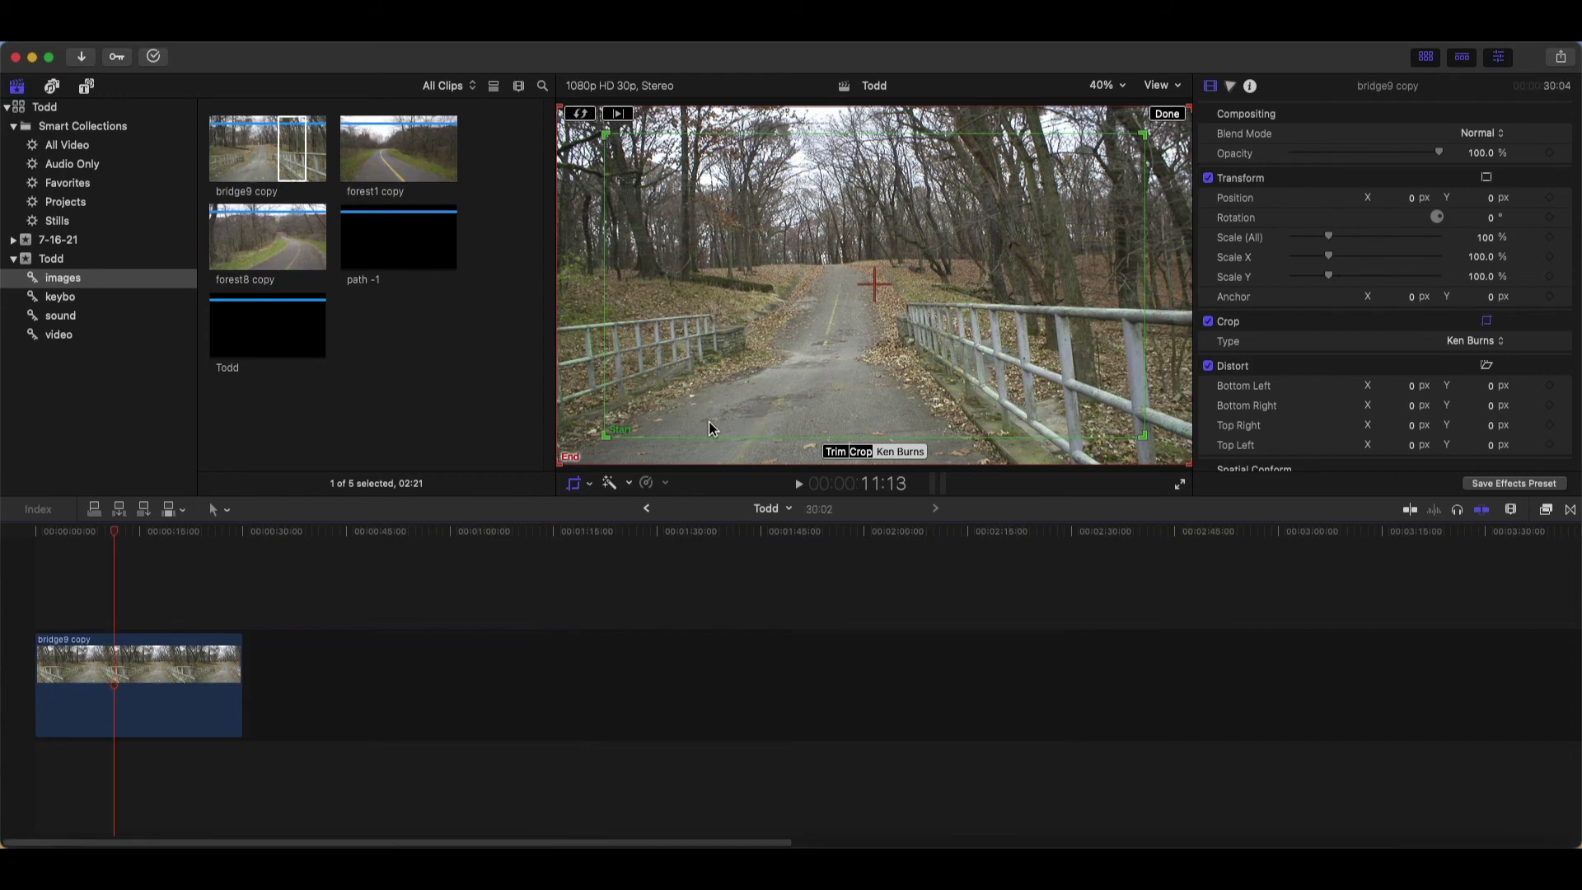
left_click_drag(601, 434, 839, 363)
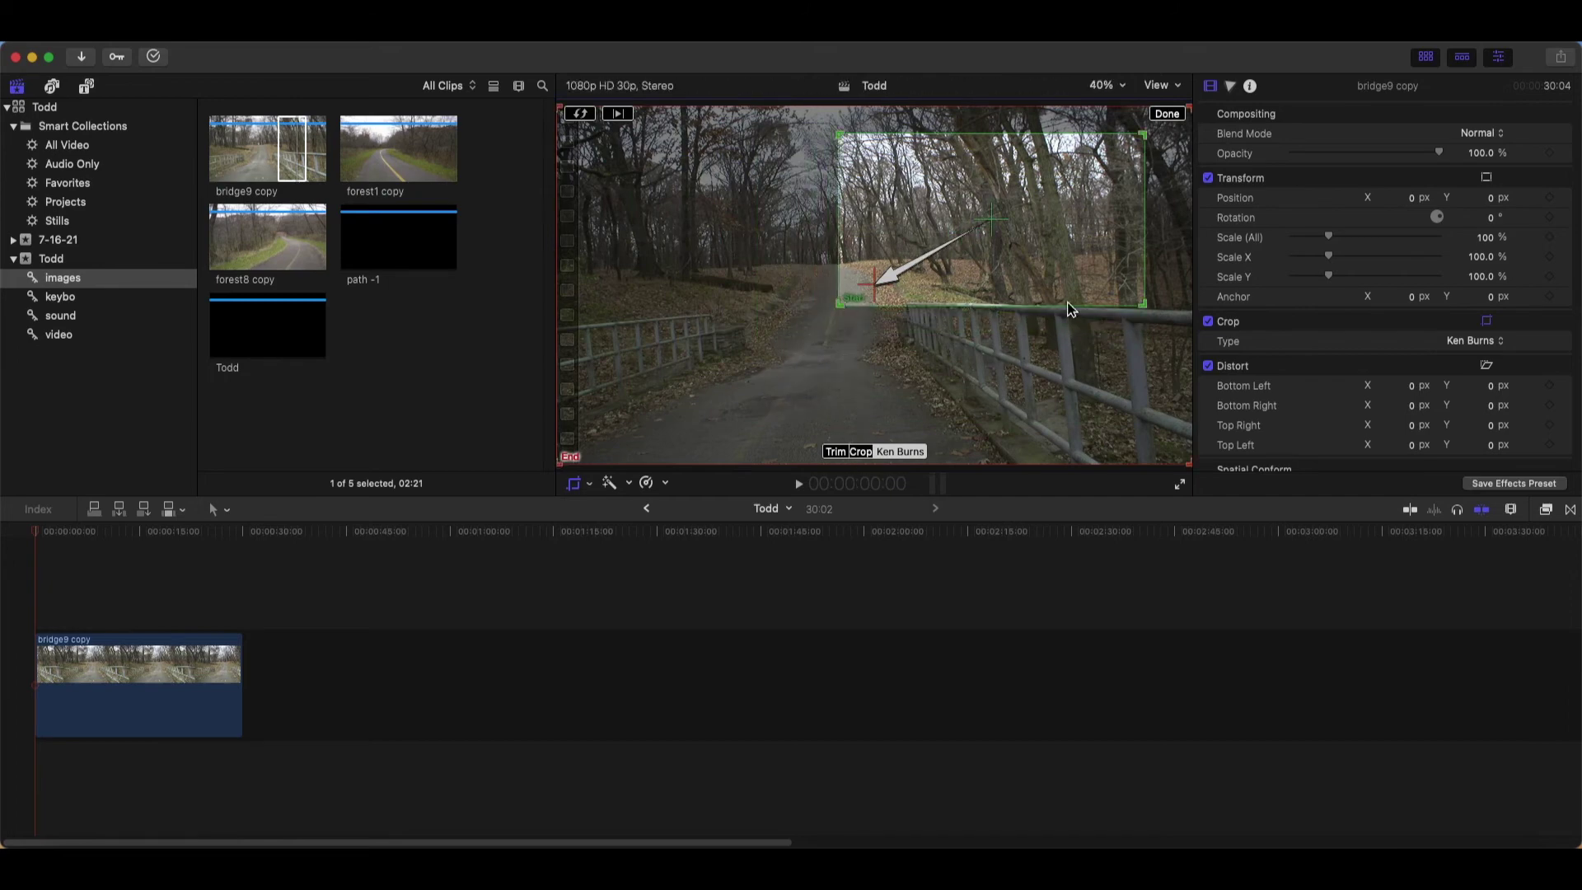
left_click(1167, 114)
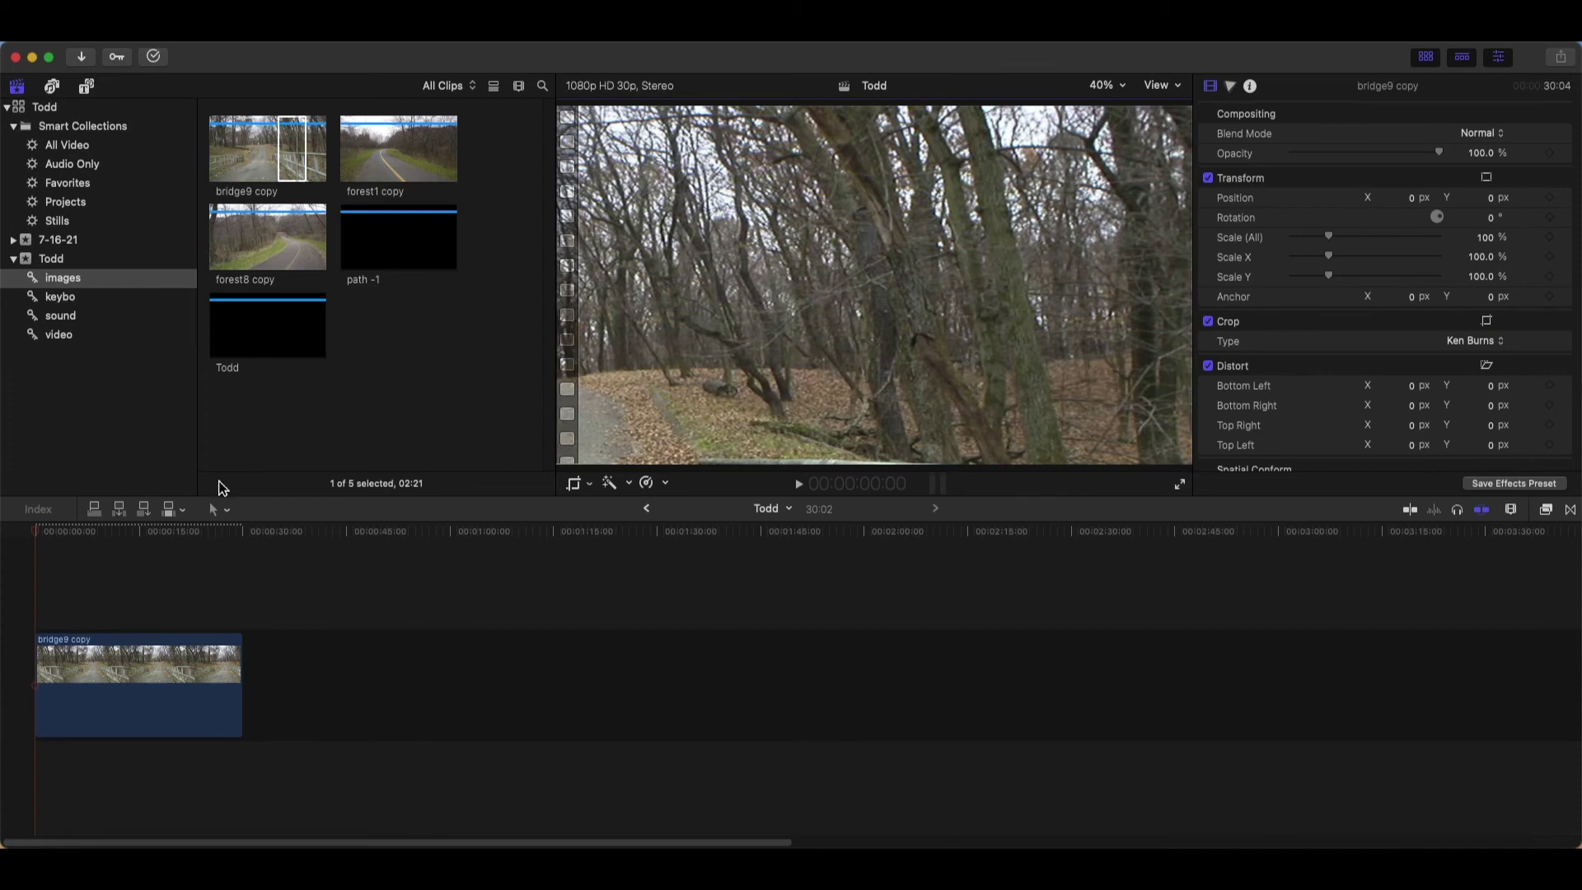
Scrub and play the bridge clip to preview its Ken Burns move, stopping at 10:00
left_click_drag(45, 540, 137, 563)
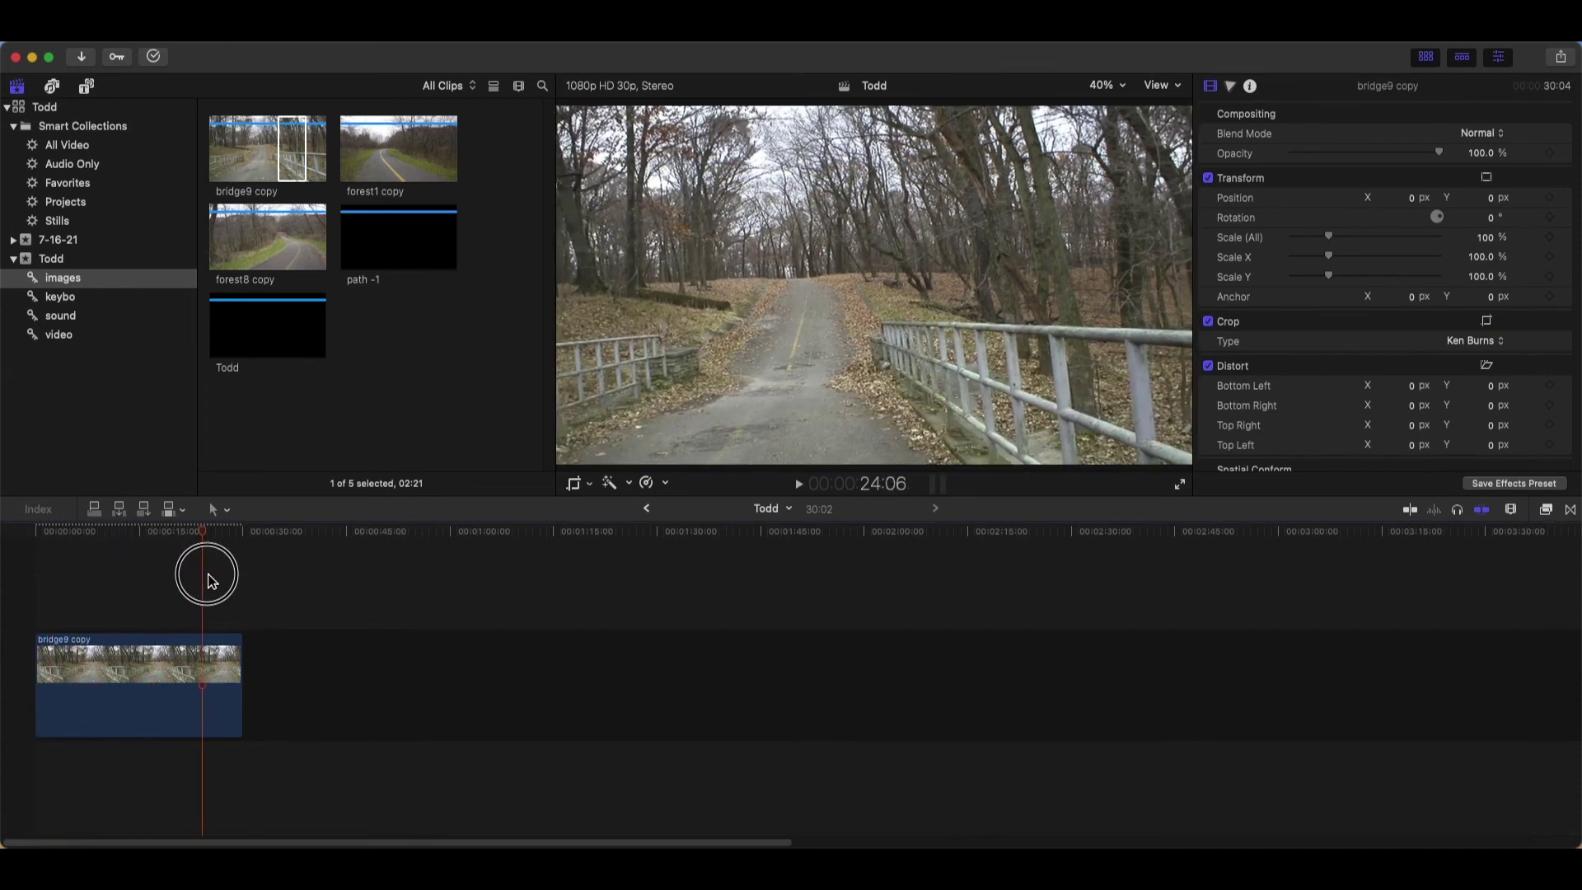
left_click_drag(136, 567, 37, 586)
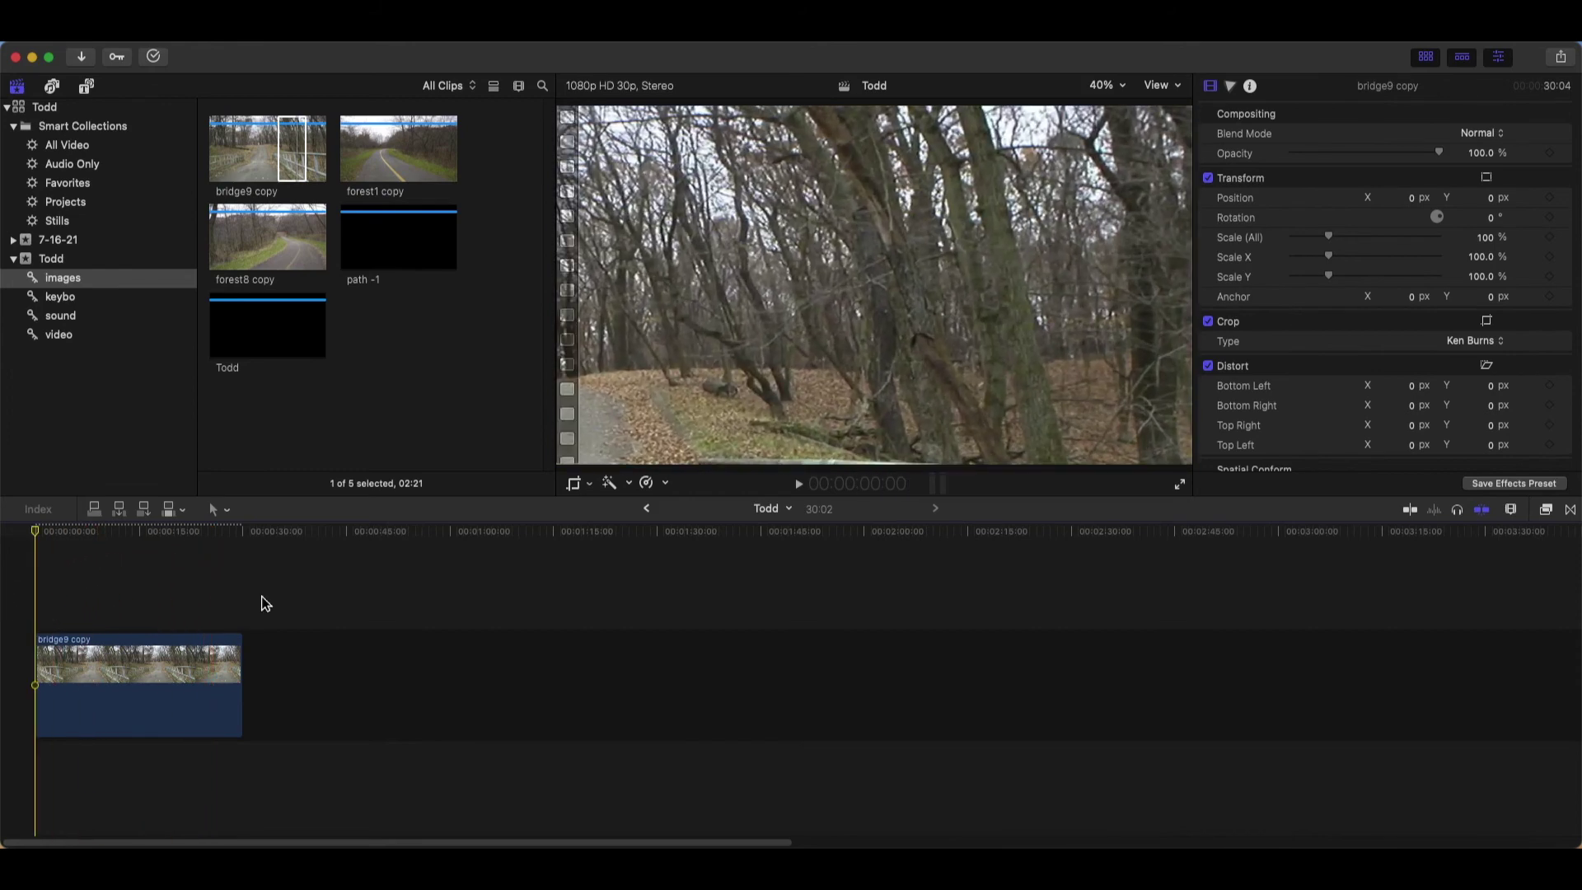
left_click(799, 485)
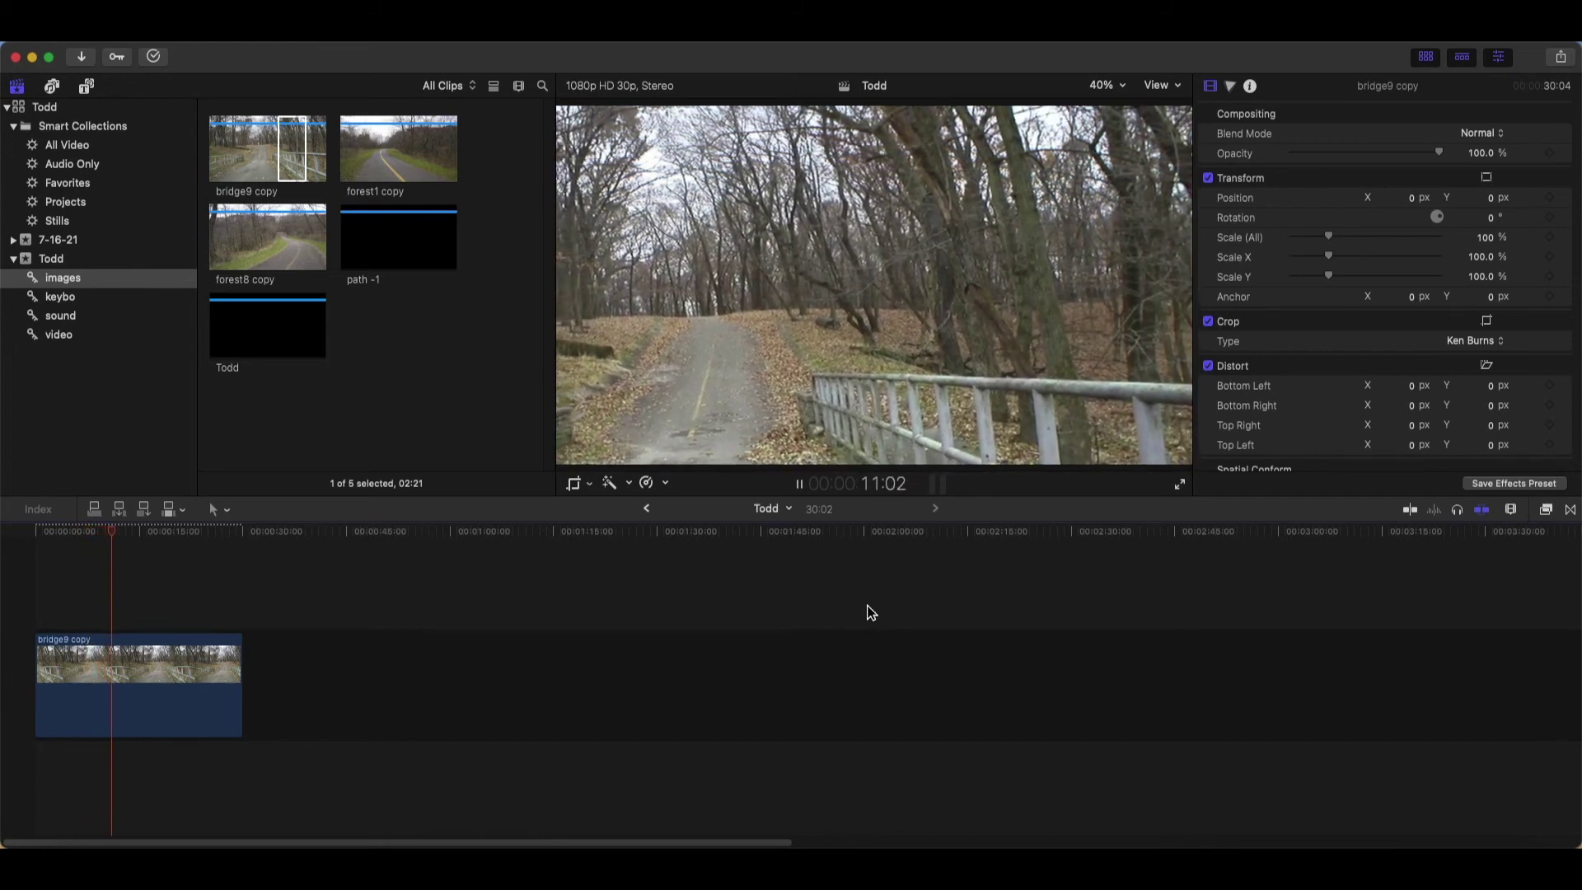
key("space")
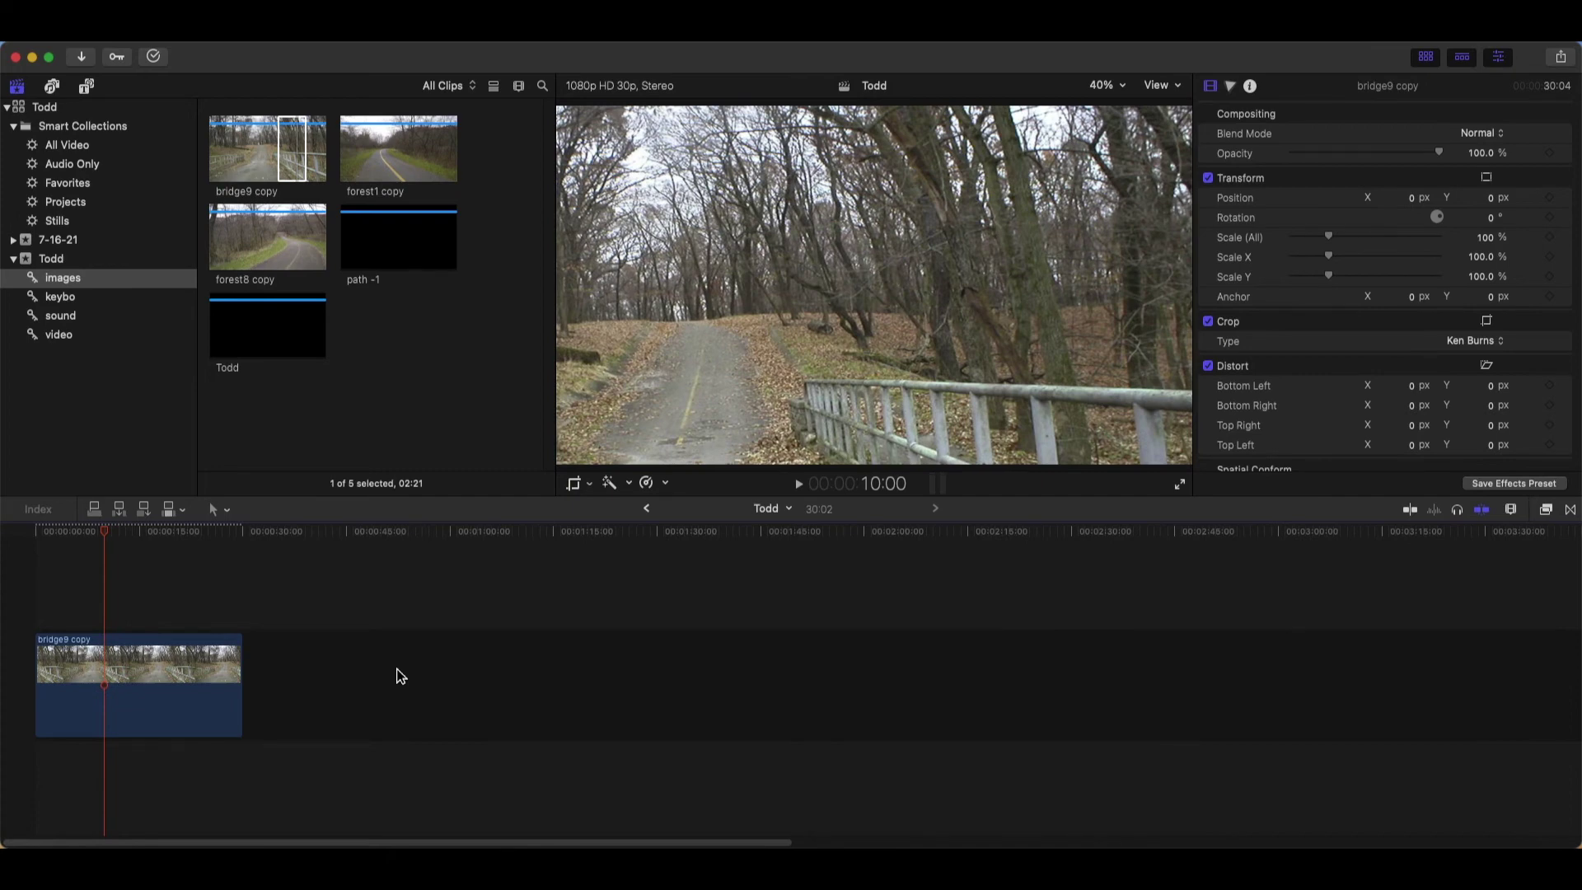
Swap the Ken Burns start and end frames, then replay the bridge clip from the beginning
right_click(720, 380)
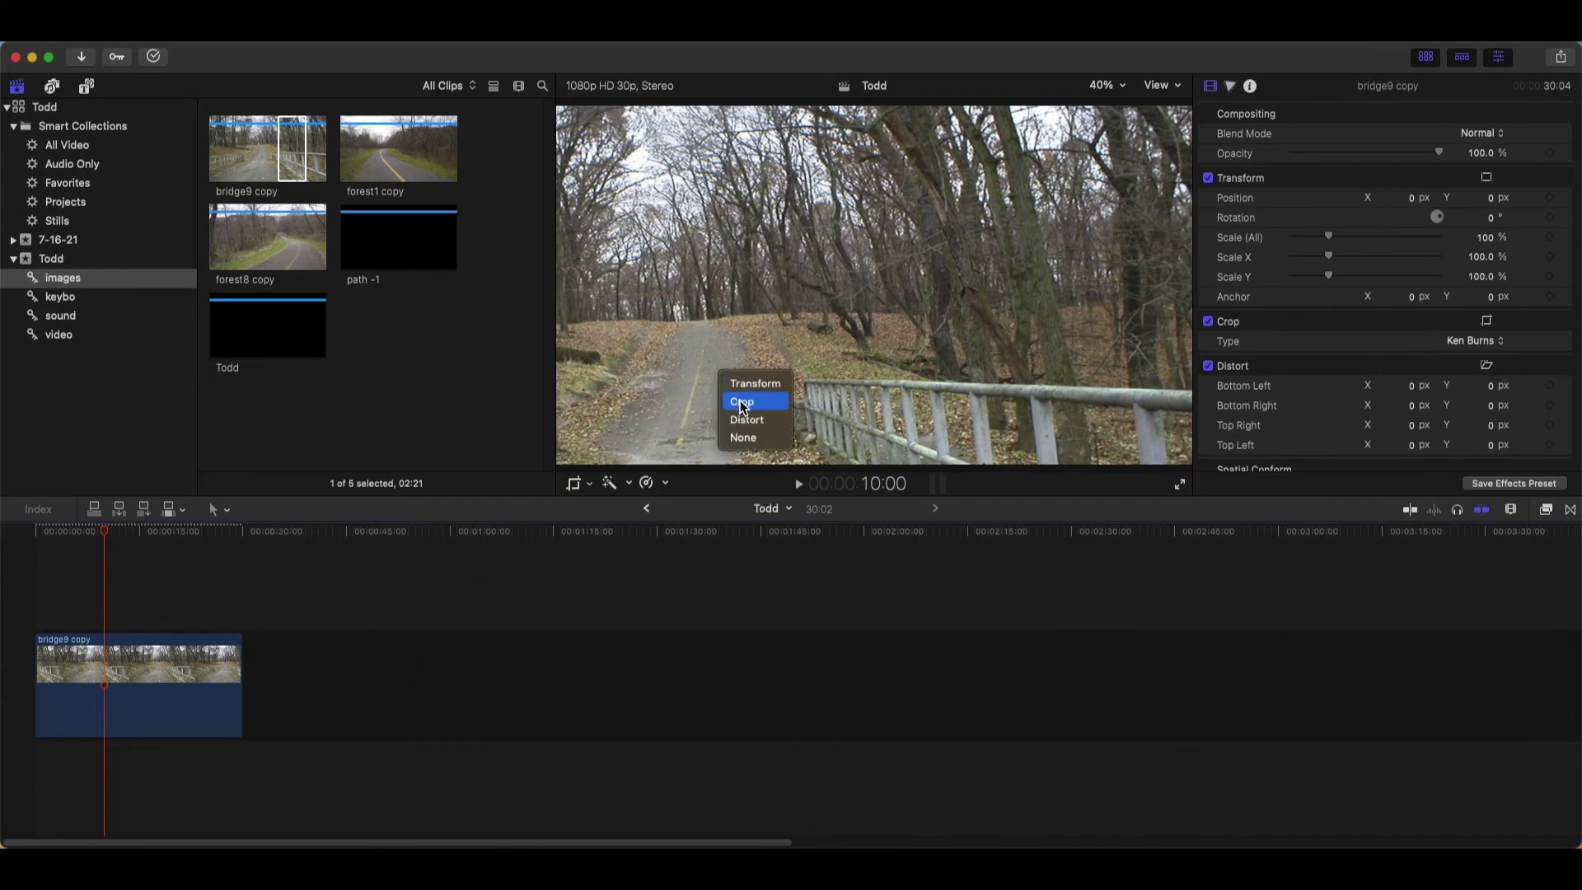
left_click(746, 416)
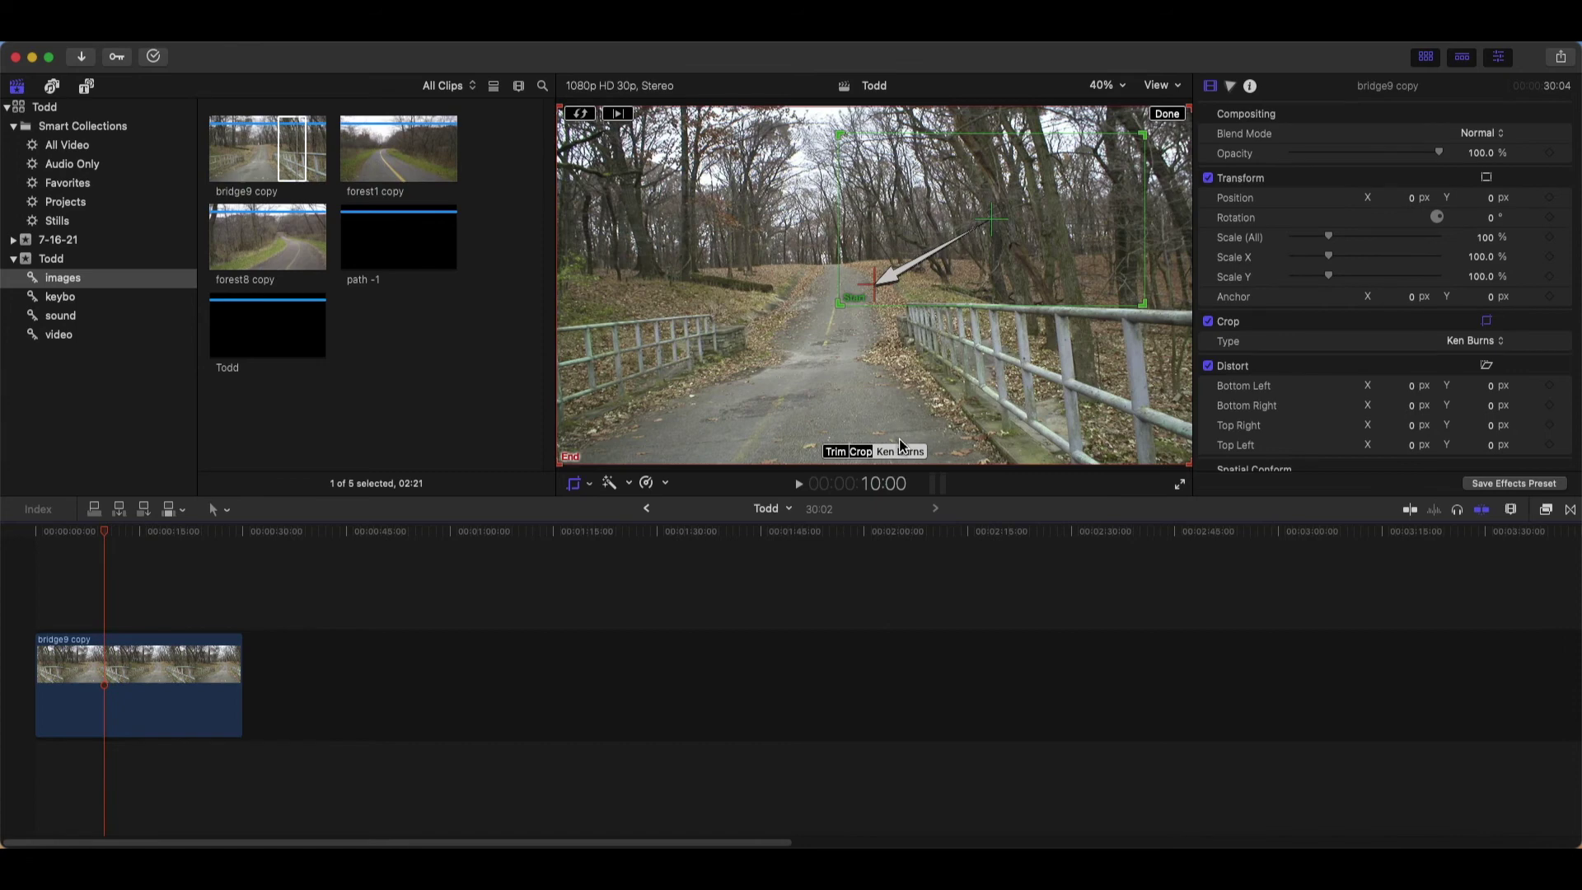
left_click(581, 115)
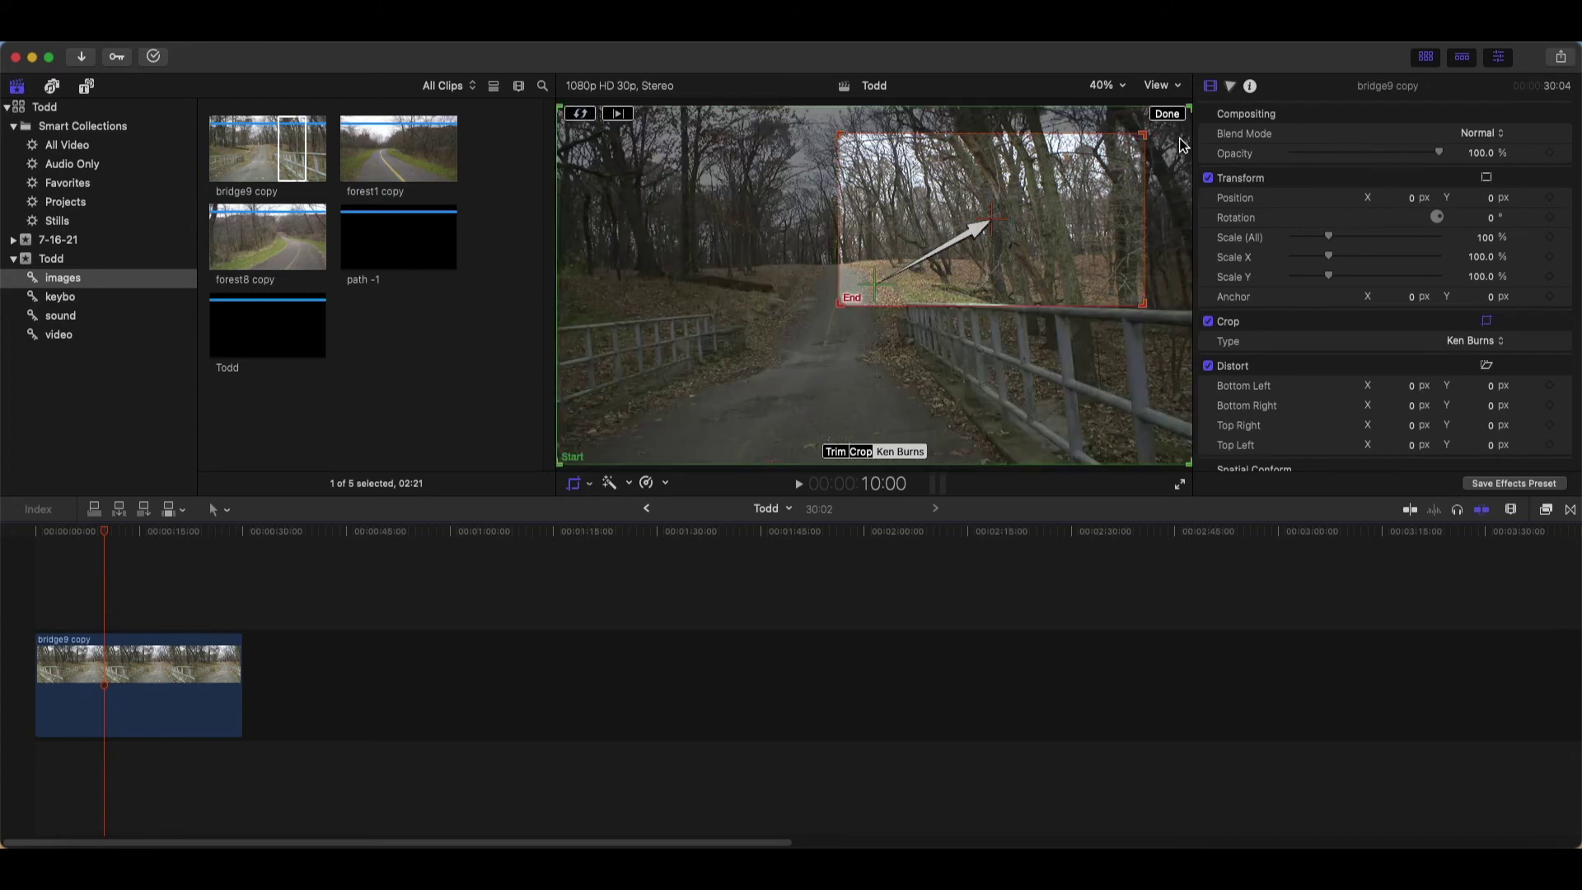
left_click(1168, 115)
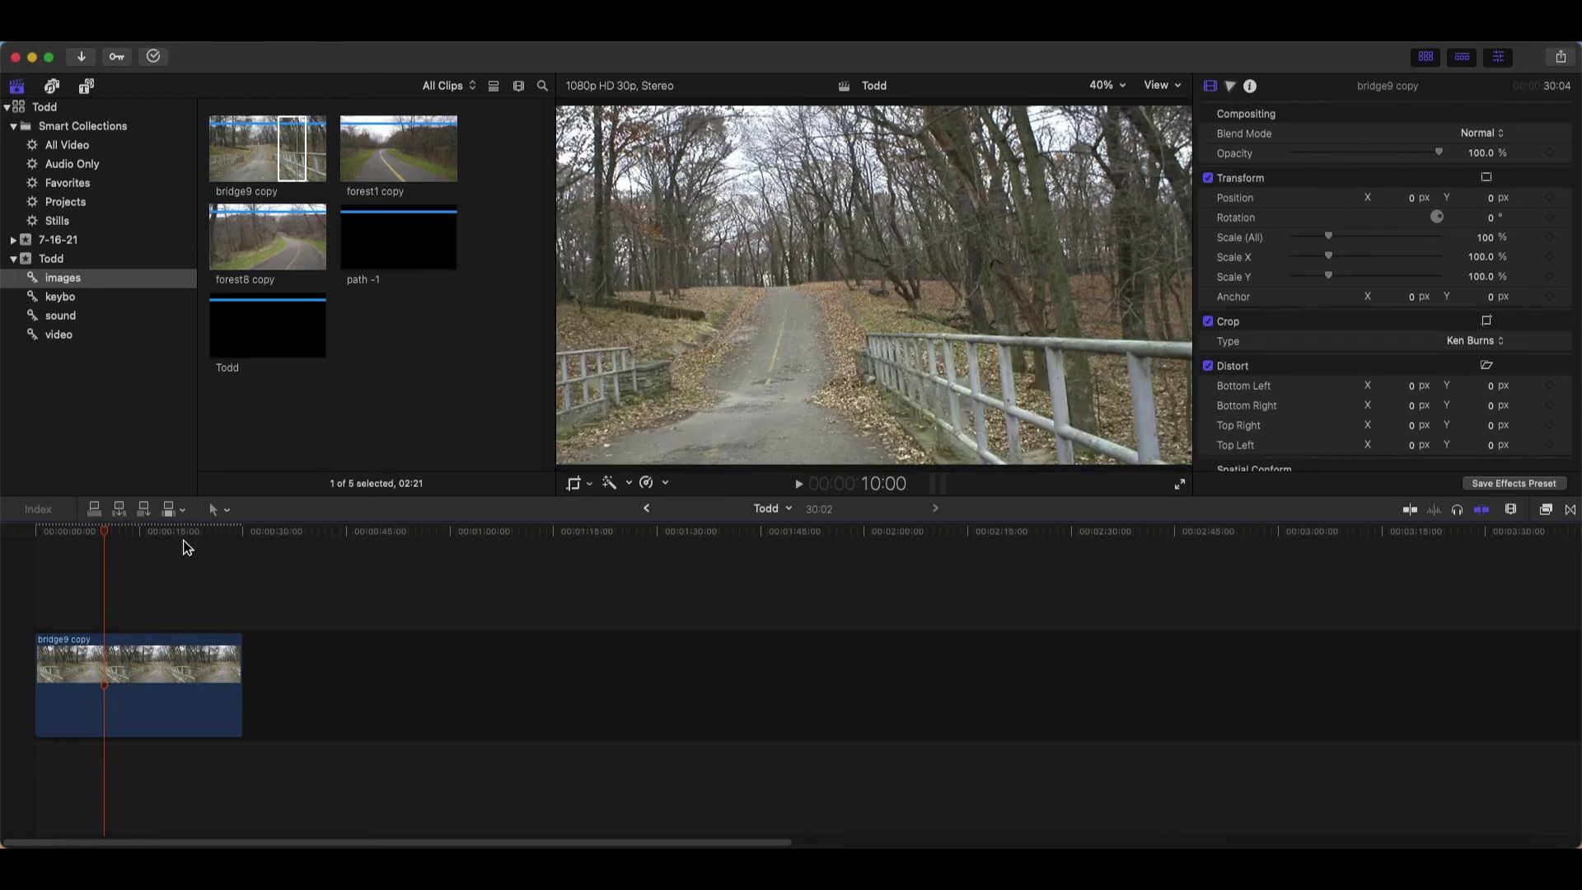
mouse_move(113, 543)
left_mouse_down()
mouse_move(42, 565)
mouse_move(155, 560)
mouse_move(31, 588)
left_mouse_up()
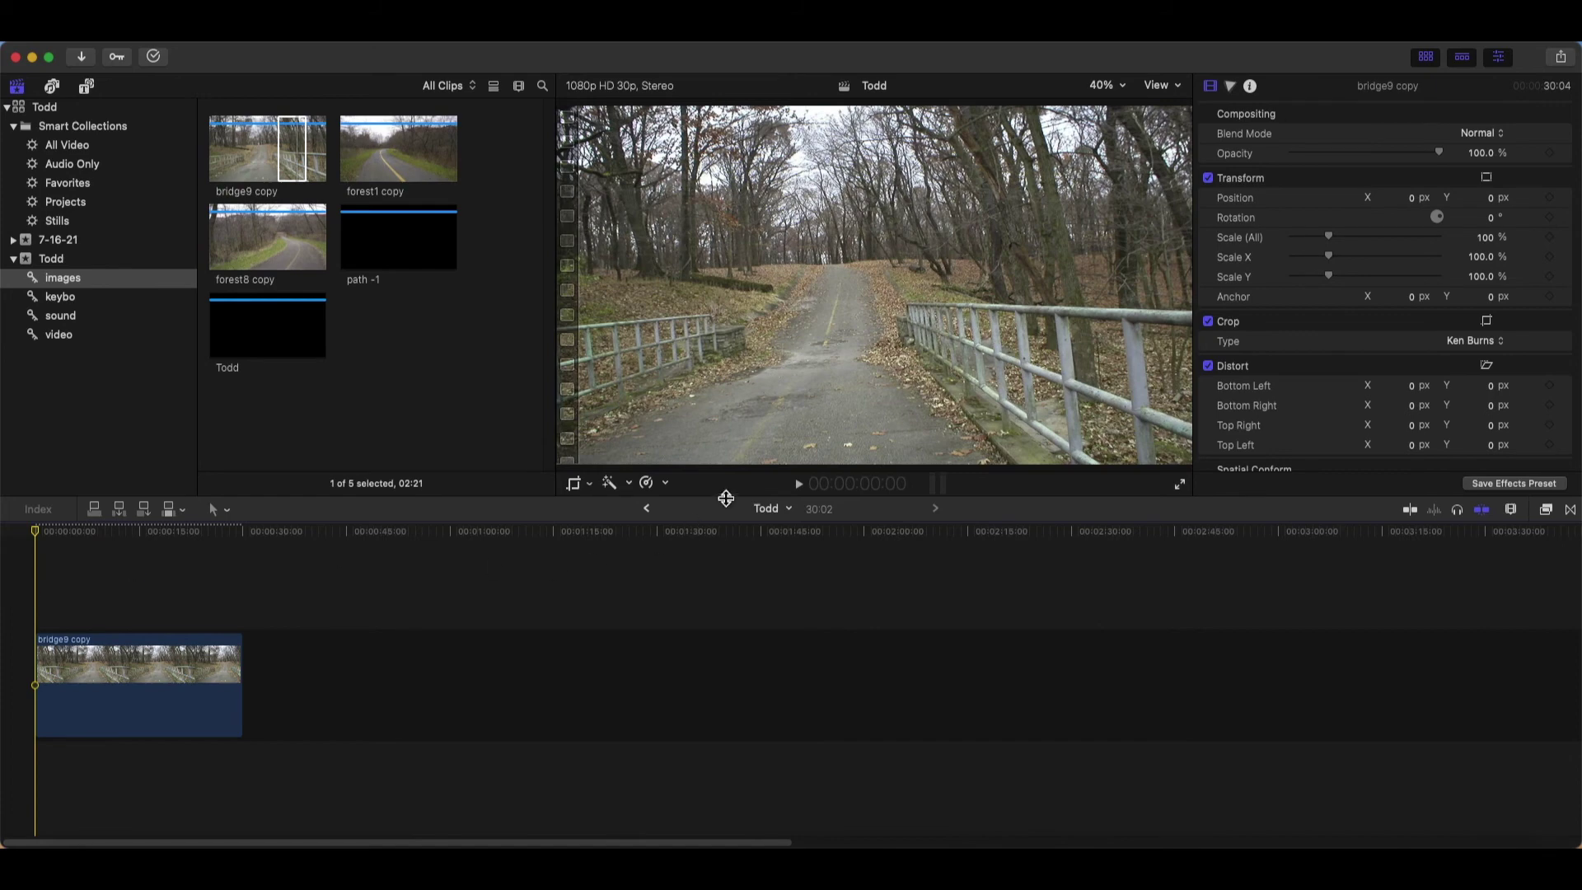
left_click(801, 486)
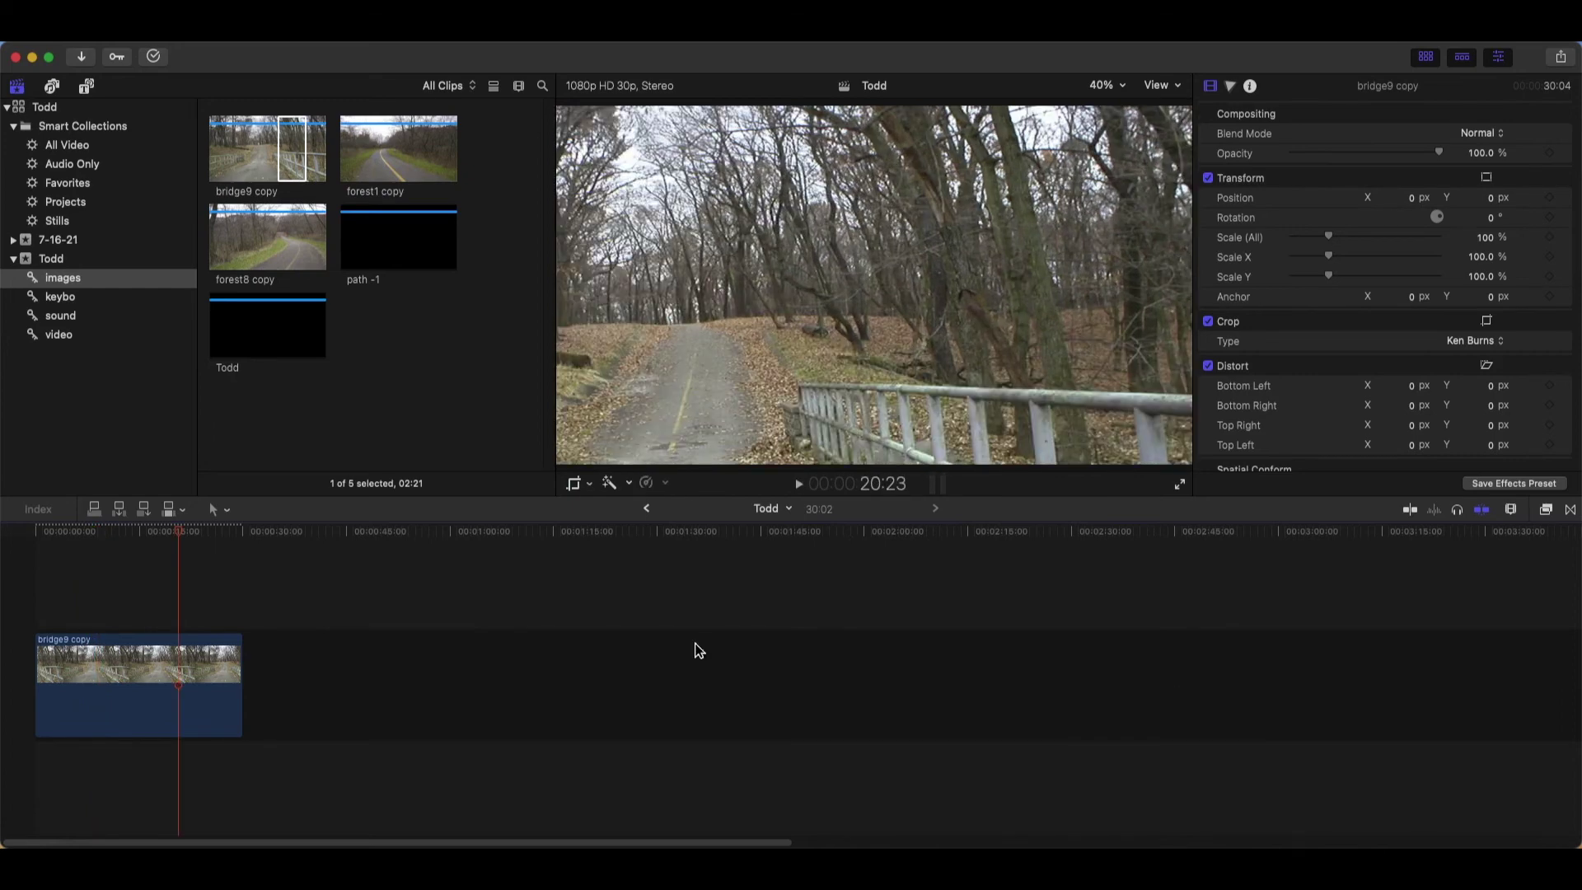
Reset the bridge9 copy clip's crop to its default
left_click(138, 689)
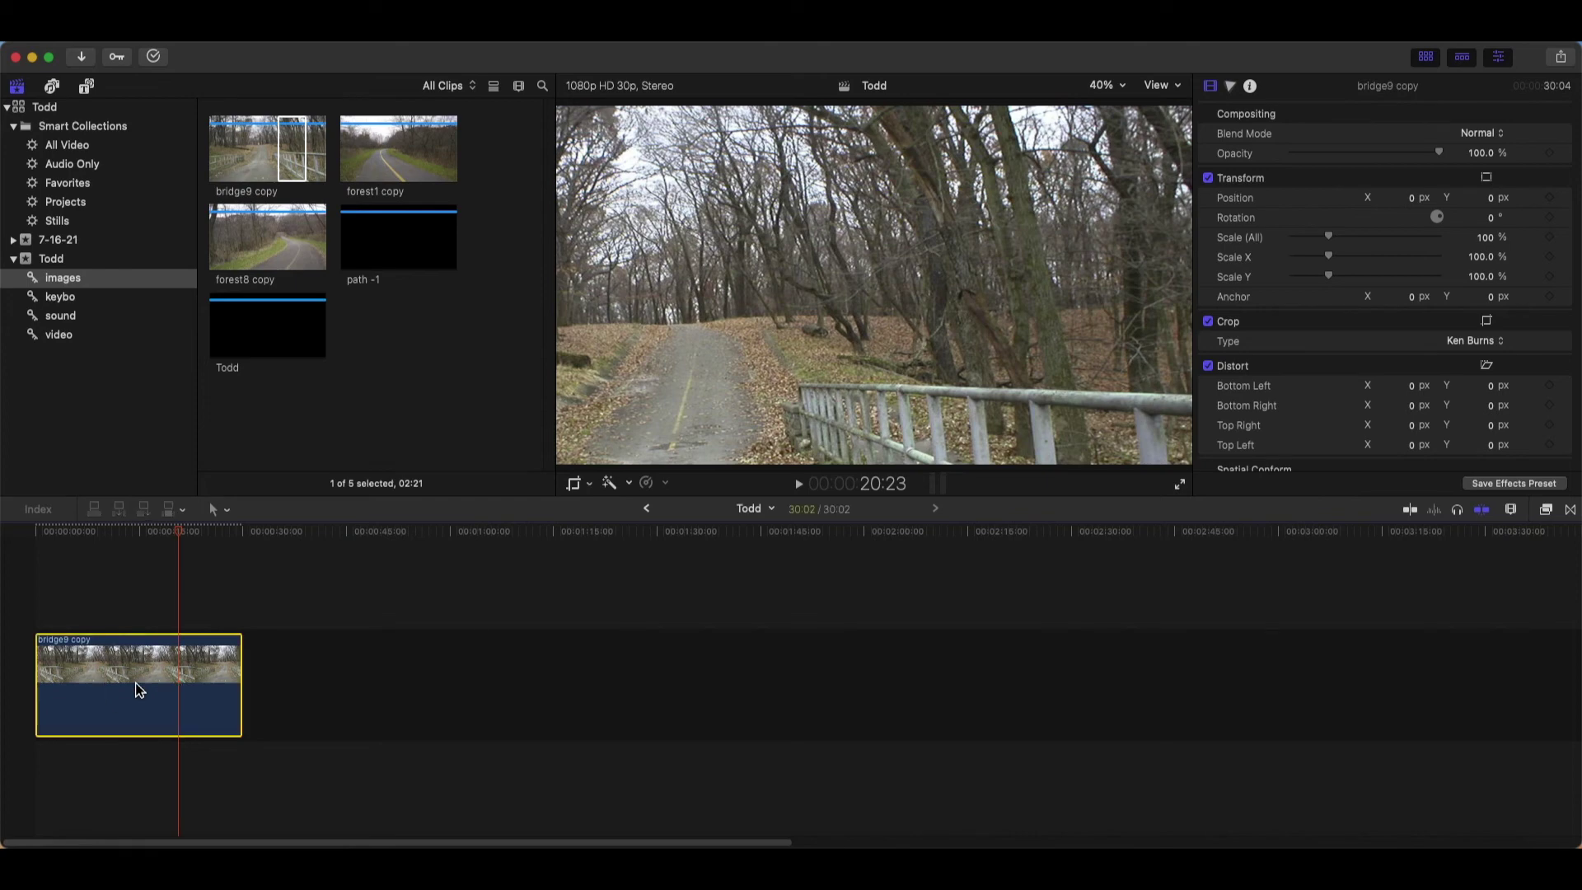
key("shift+c")
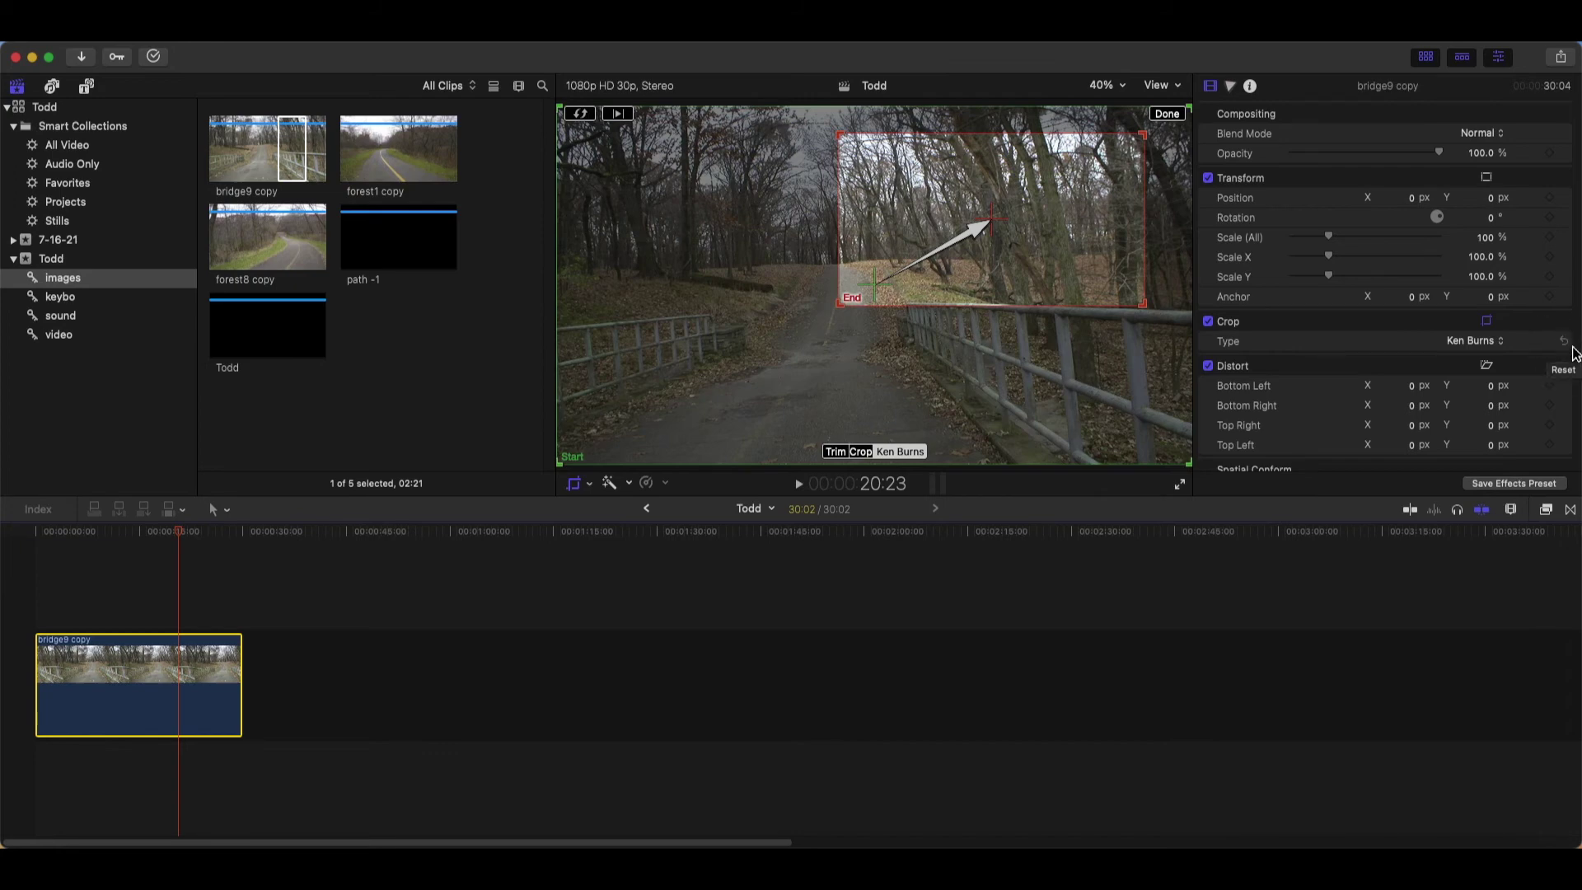
left_click(1564, 341)
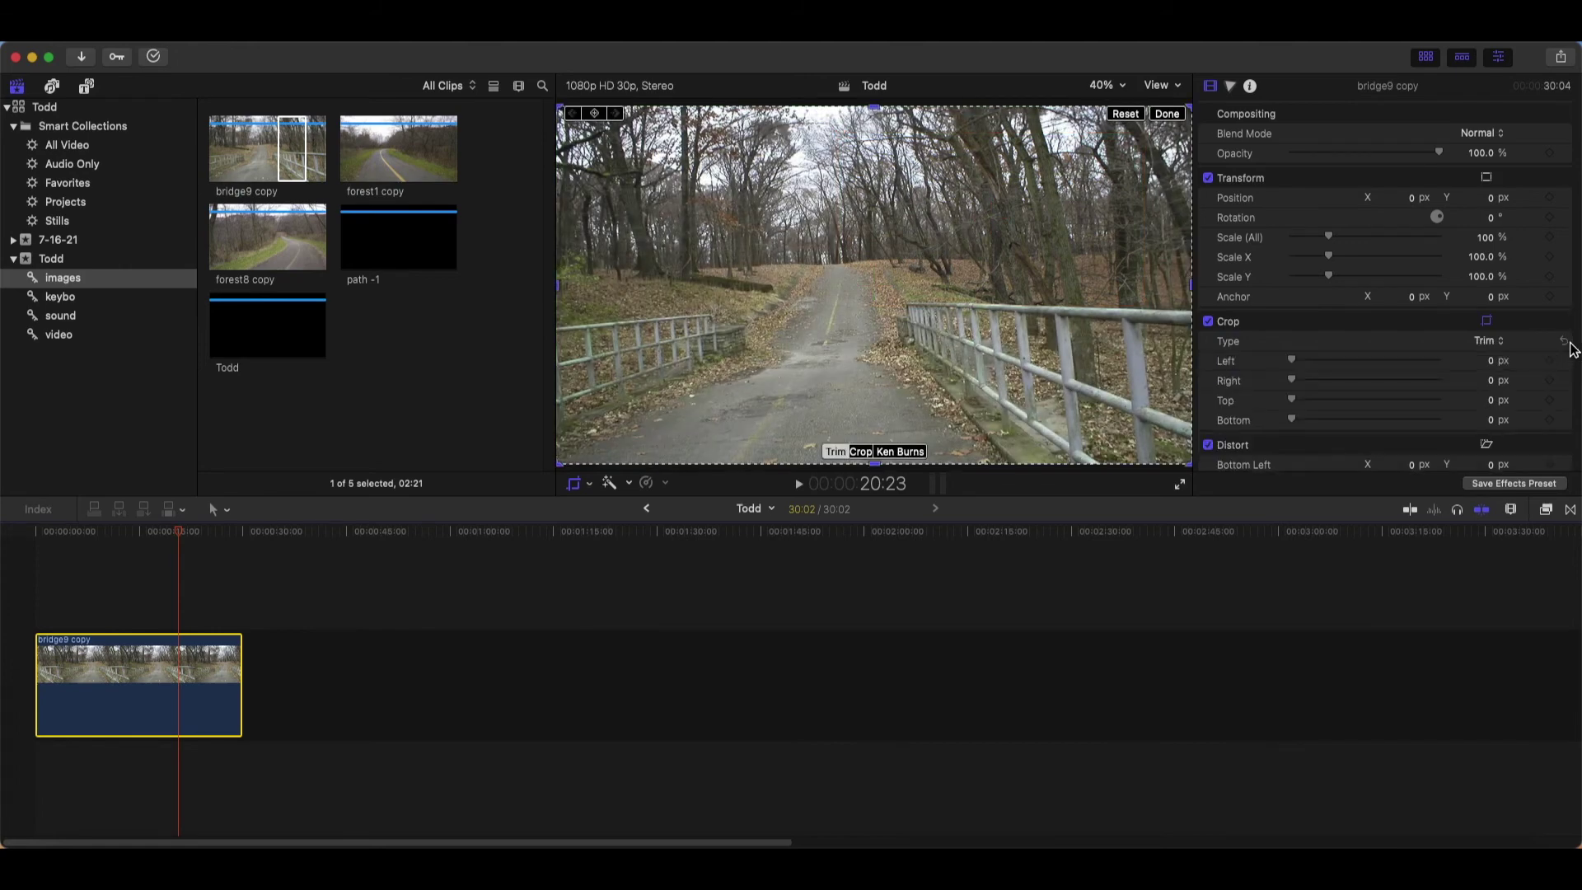
left_click(1181, 118)
left_click(177, 548)
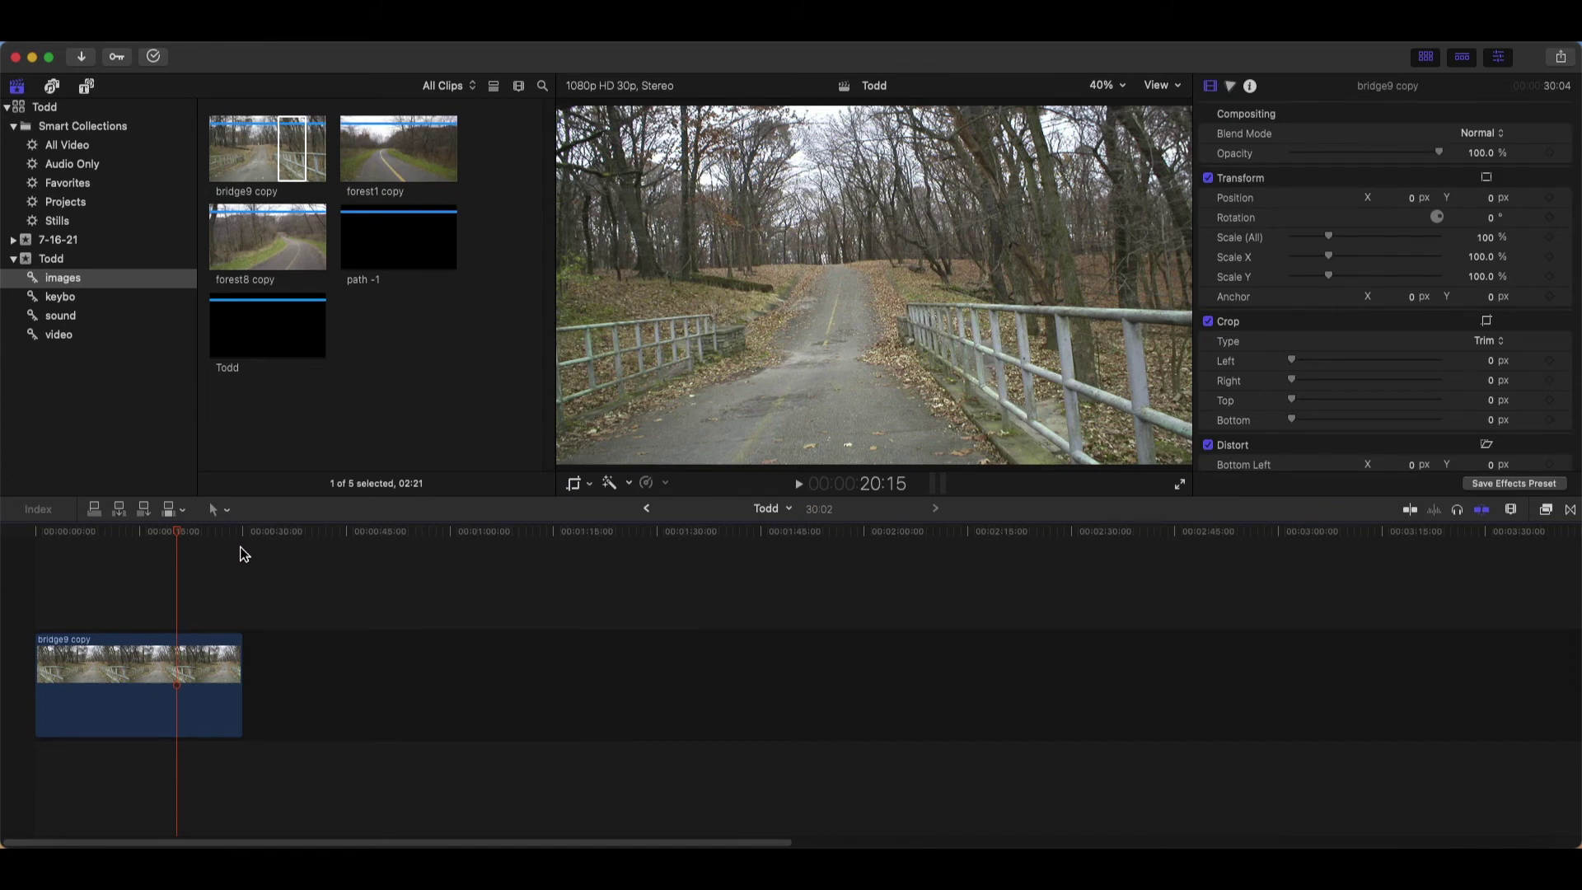
Reapply a fresh Ken Burns pan and zoom to the bridge9 copy clip
left_click(133, 664)
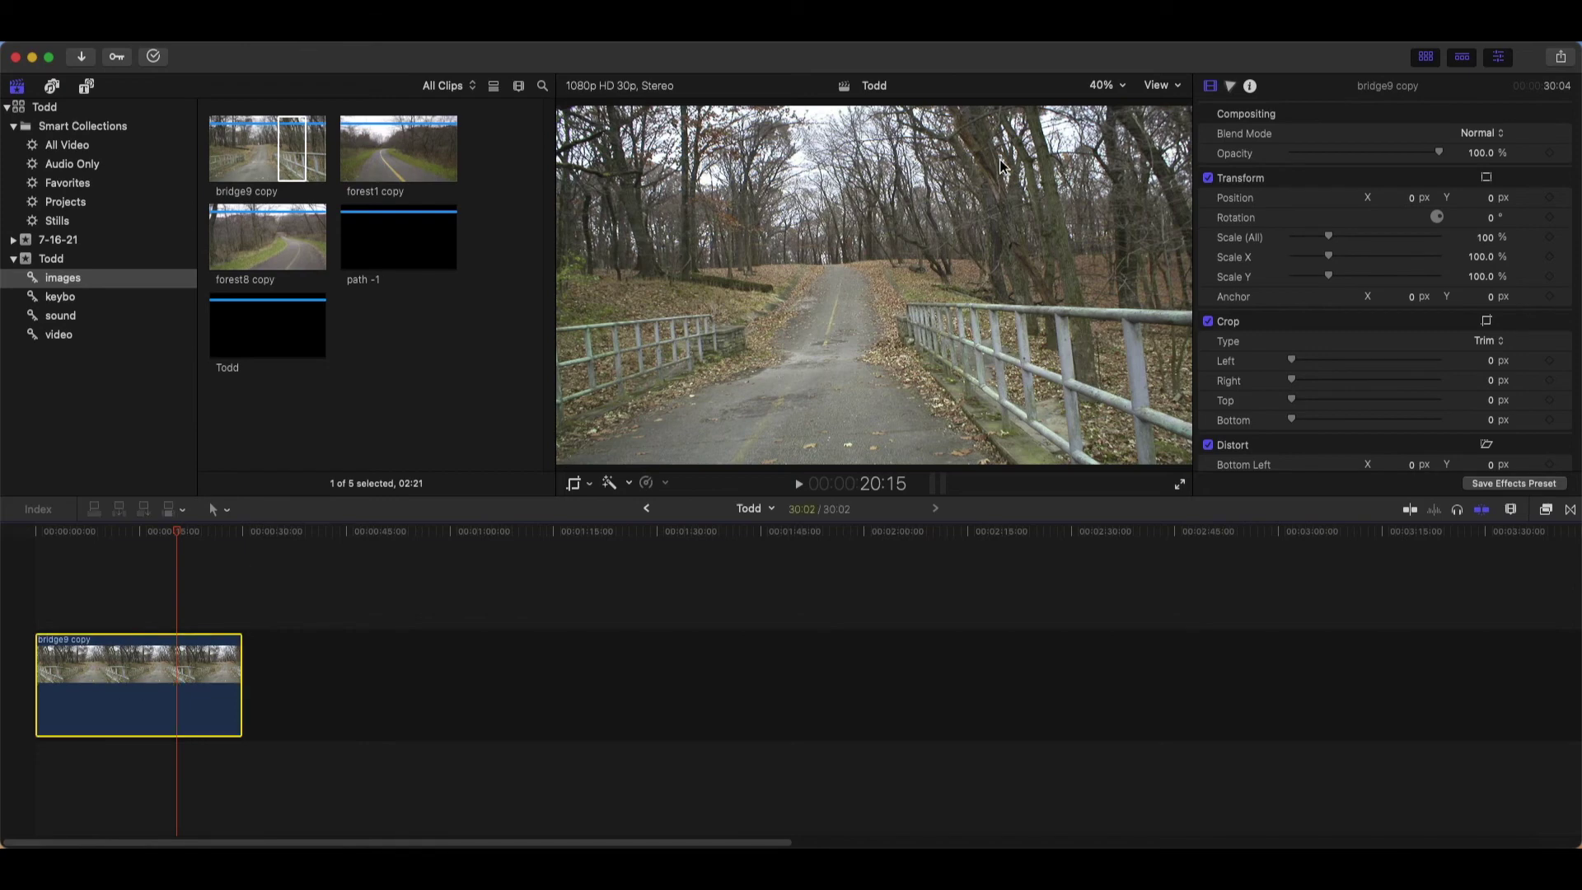
right_click(976, 205)
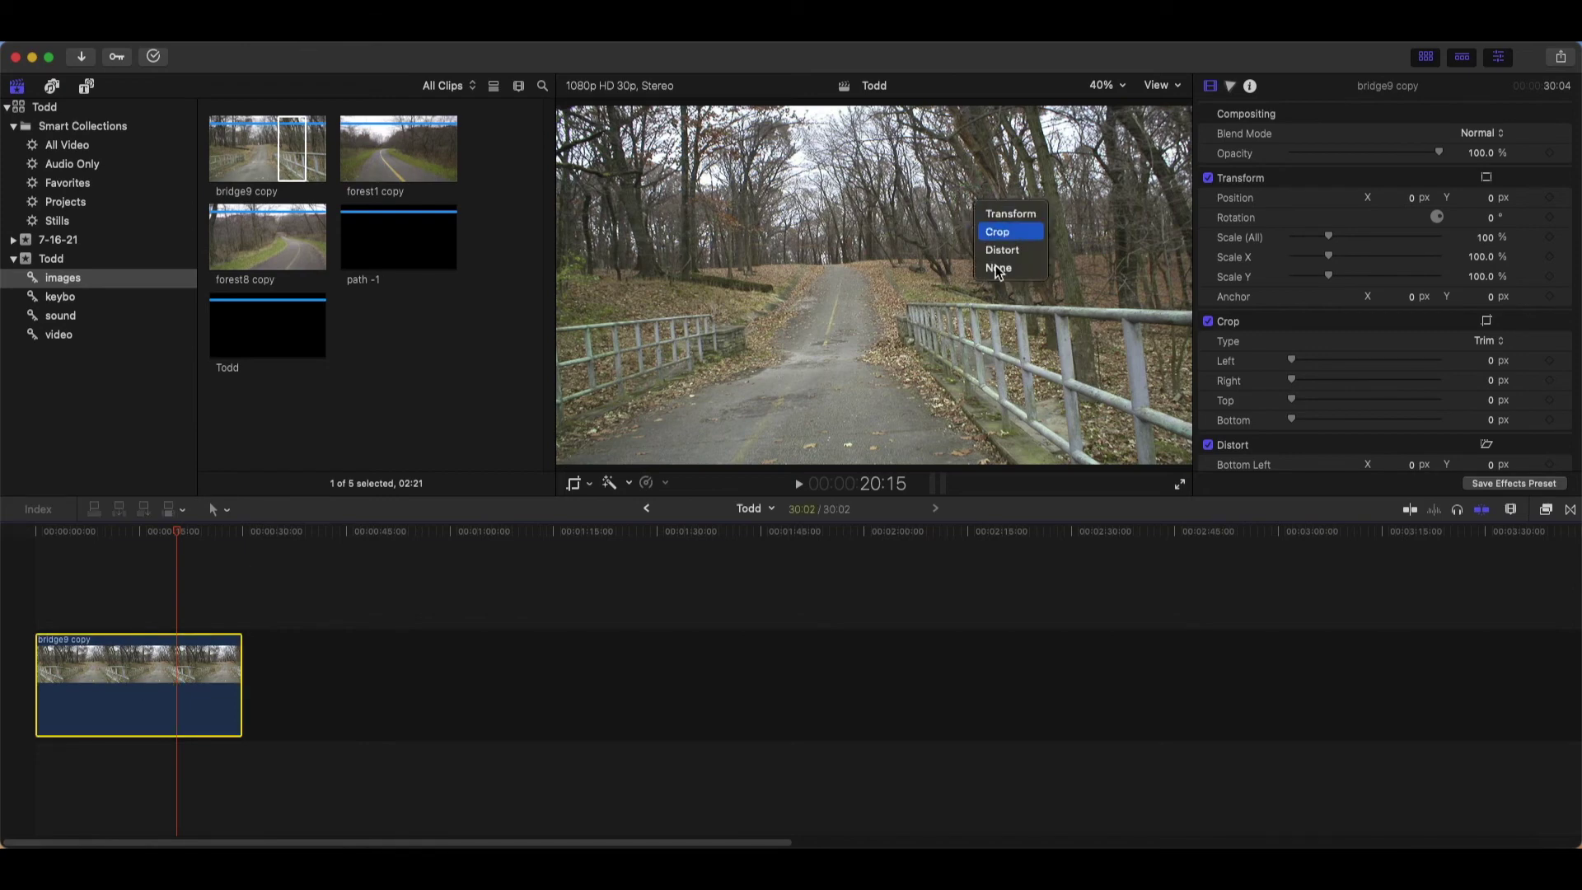
left_click(997, 231)
left_click(911, 453)
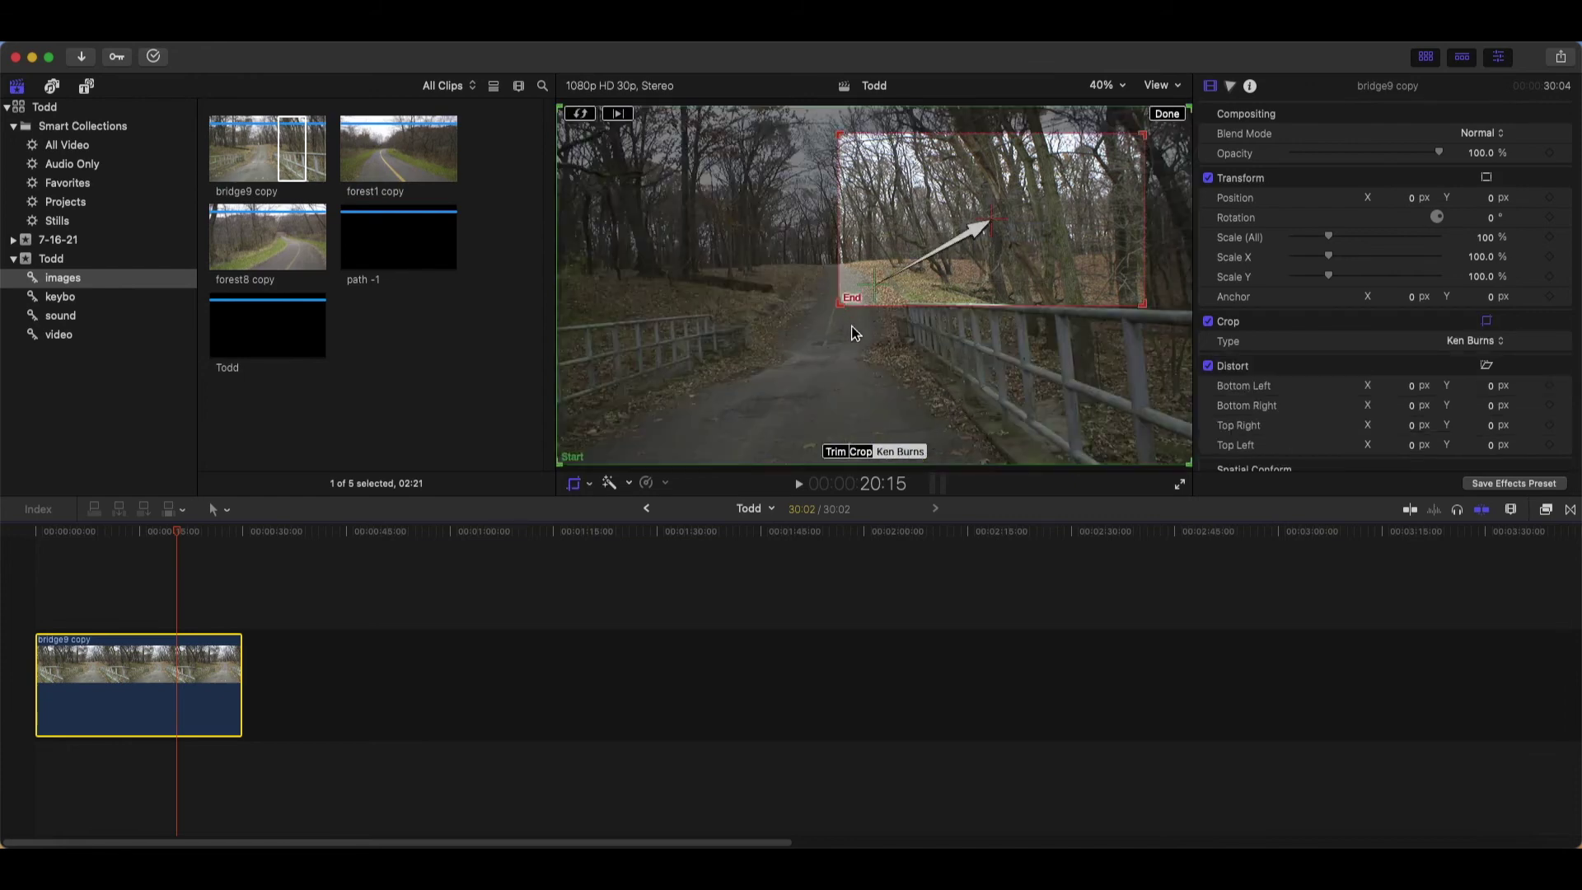
left_click(1168, 114)
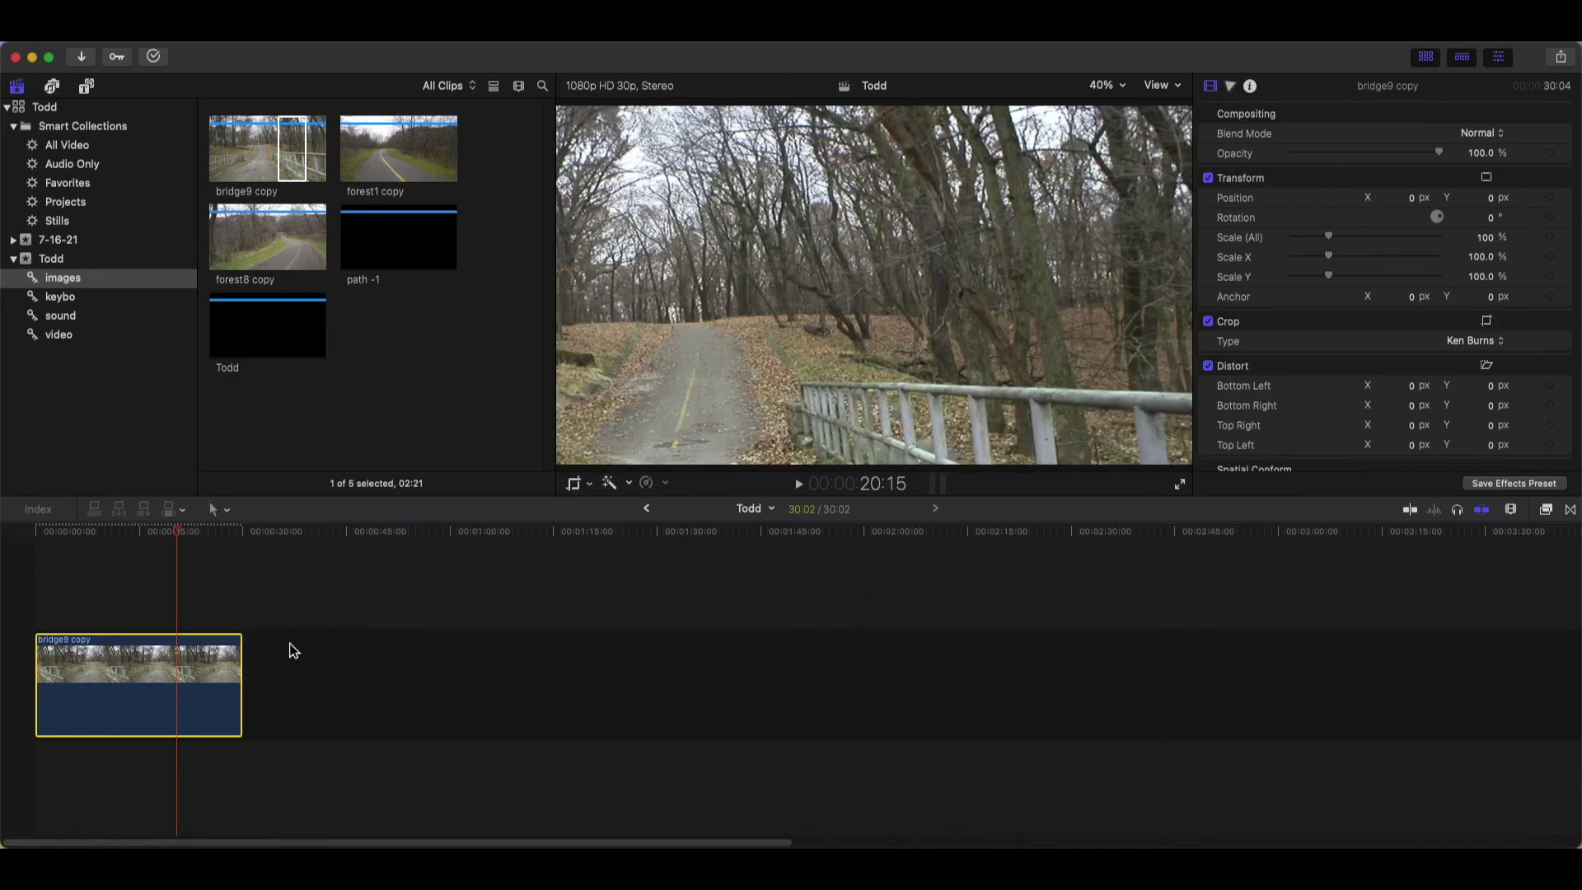
Blade the bridge9 copy clip at about 14:16, then return to the Select tool
left_click_drag(177, 540, 138, 544)
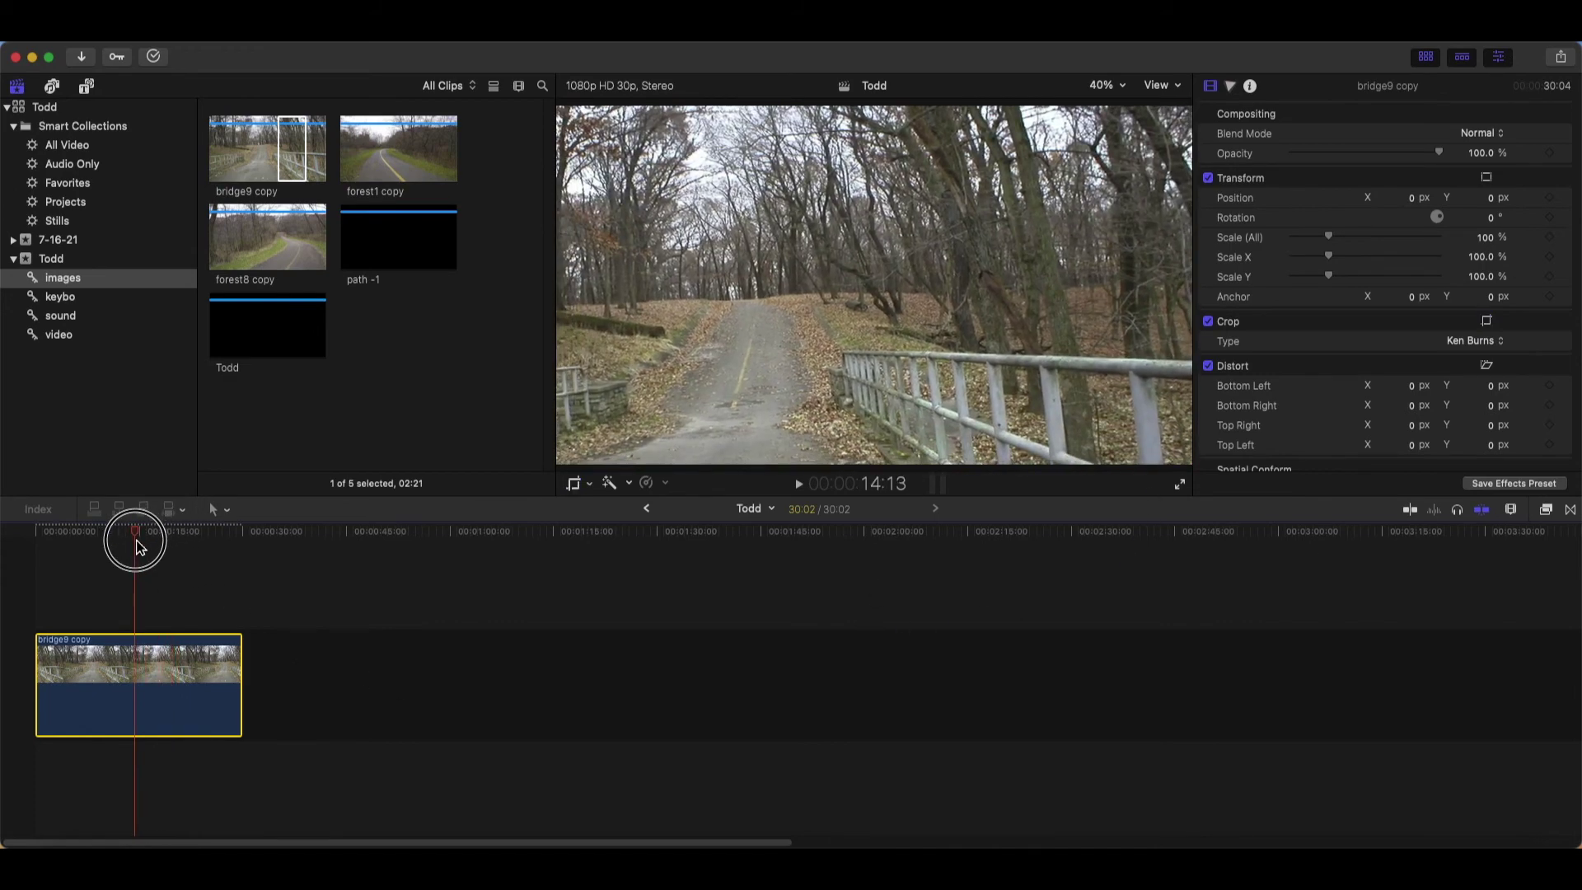
left_click(212, 511)
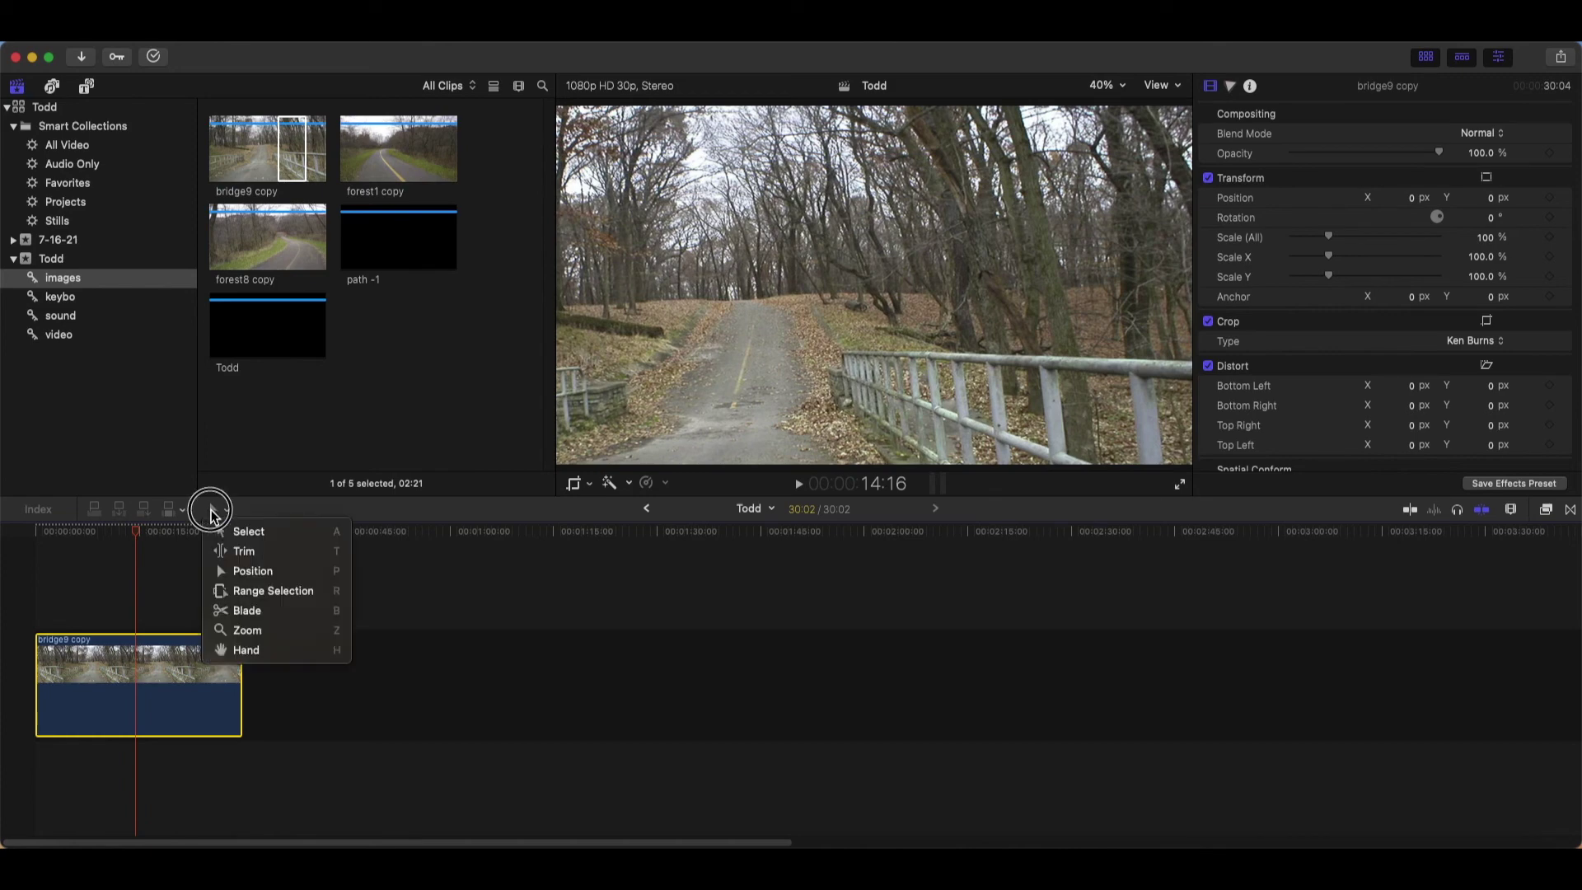
left_click(235, 611)
left_click(138, 677)
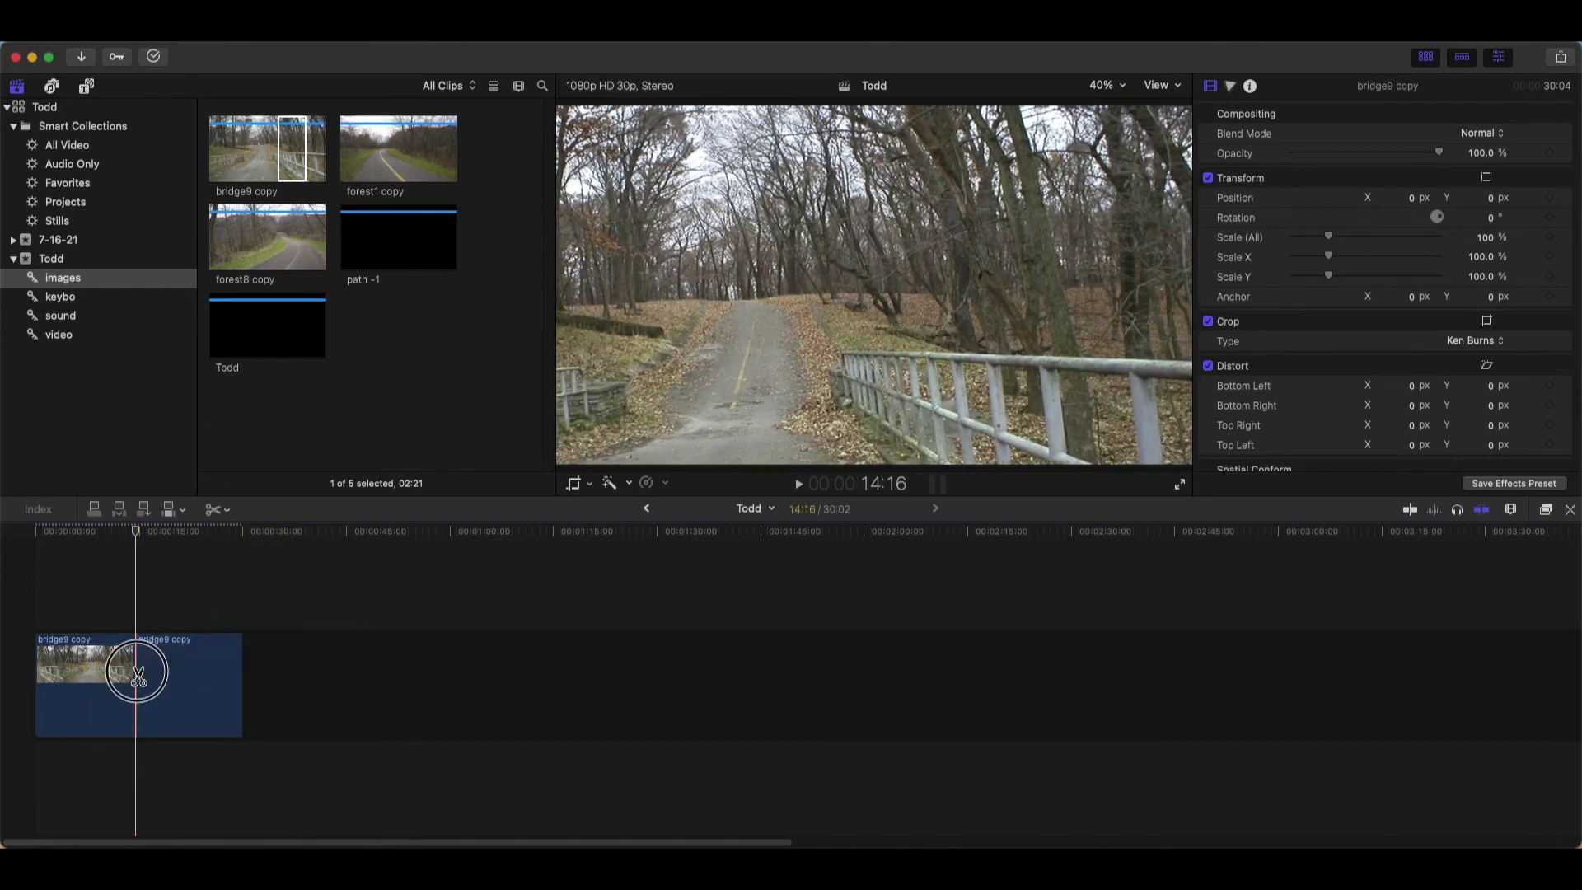
left_click(224, 513)
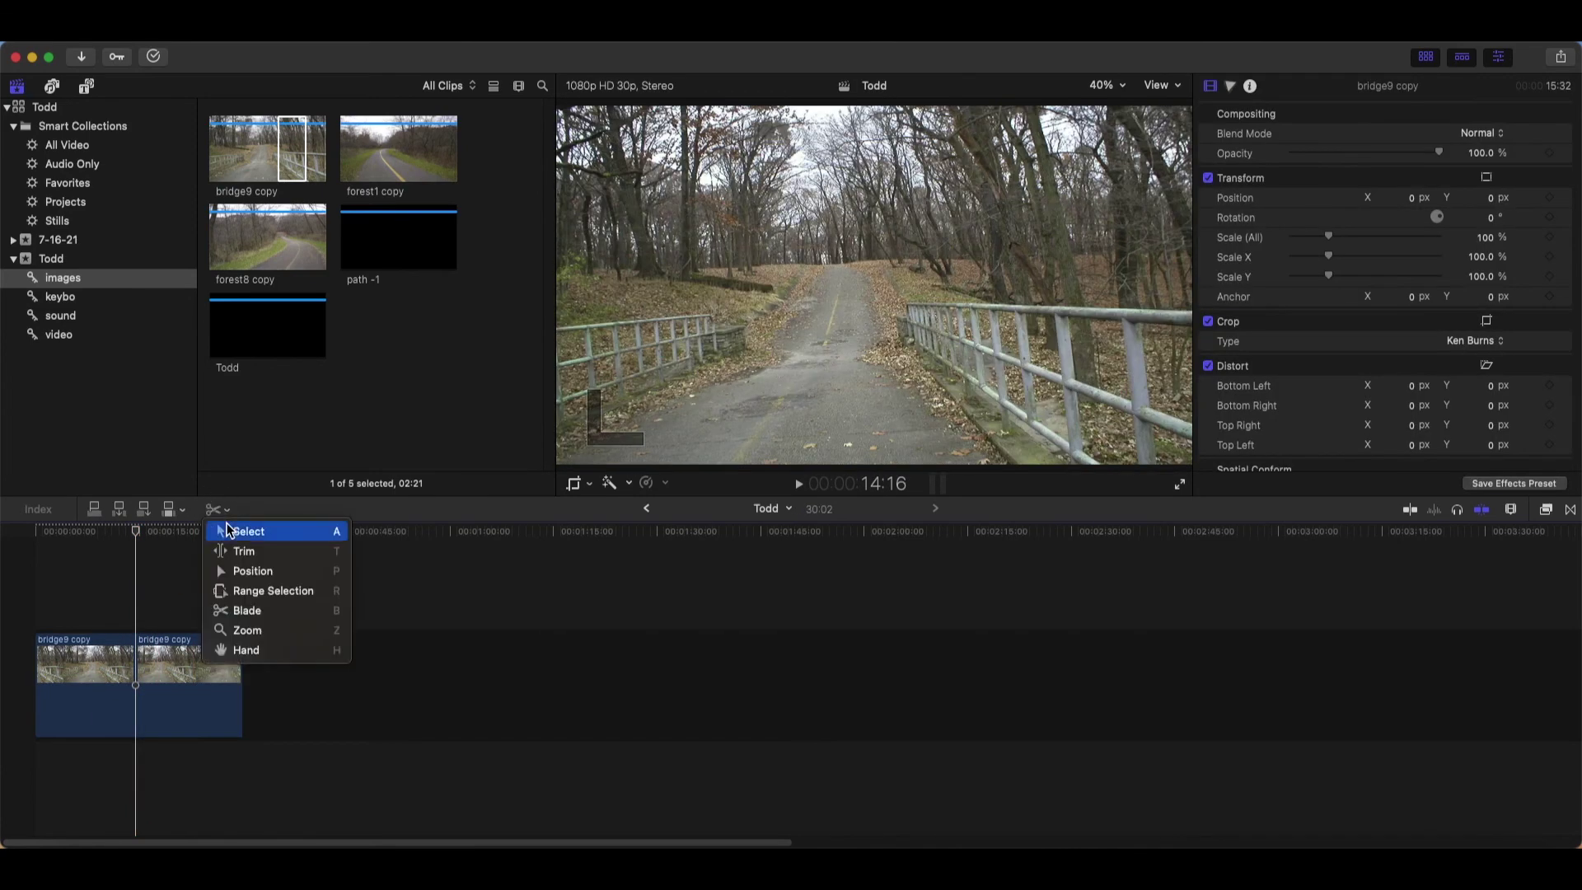
left_click(247, 531)
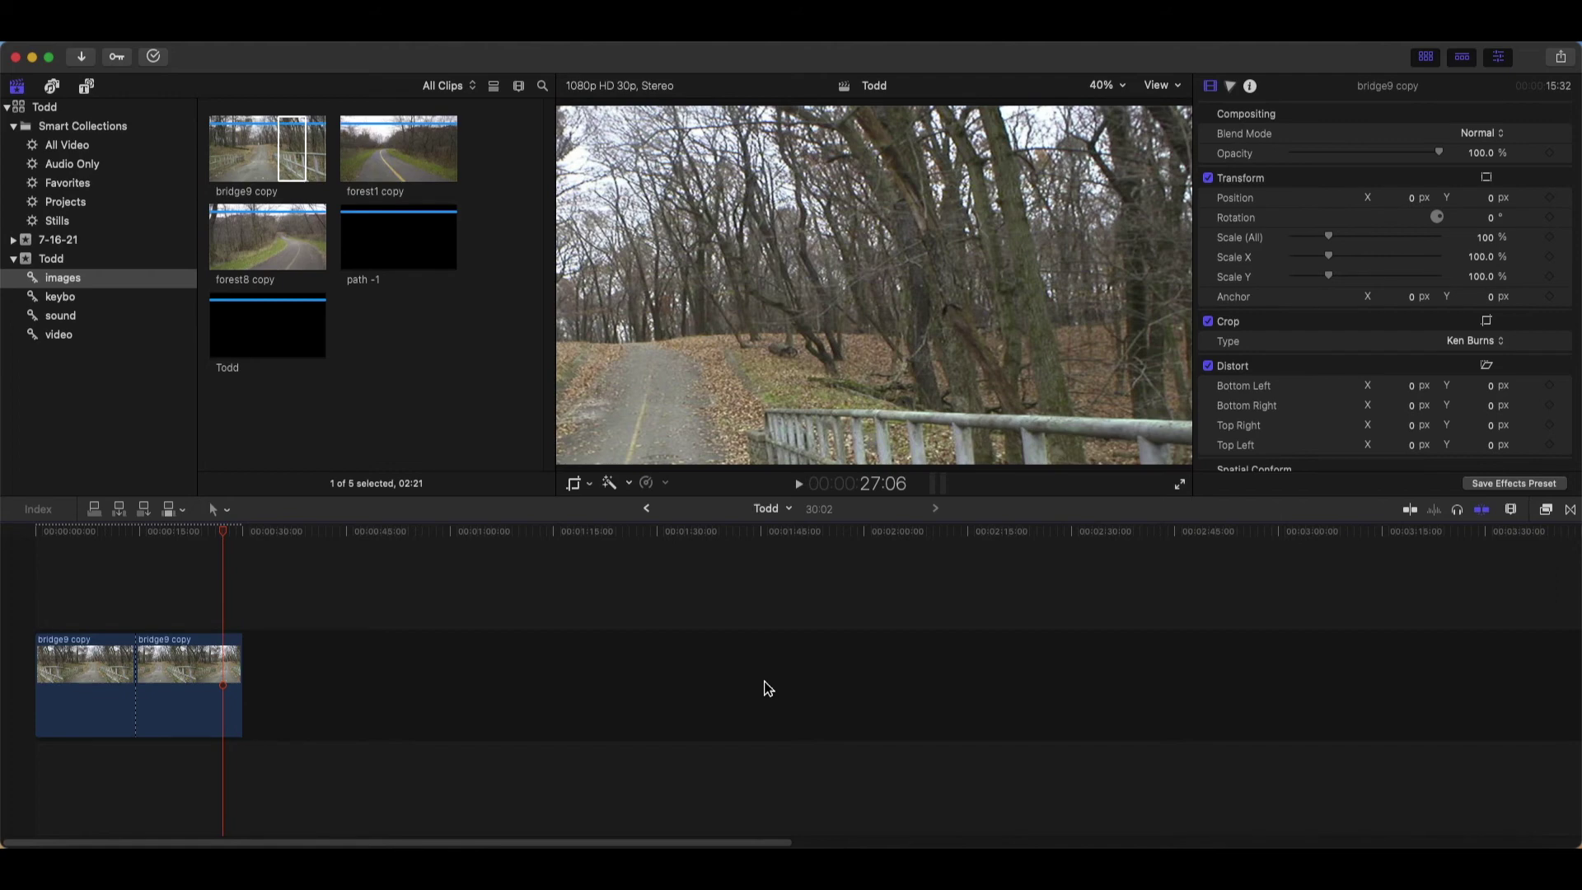
Swap the Ken Burns start and end frames on the second bridge9 copy part, then preview playback
left_click(208, 692)
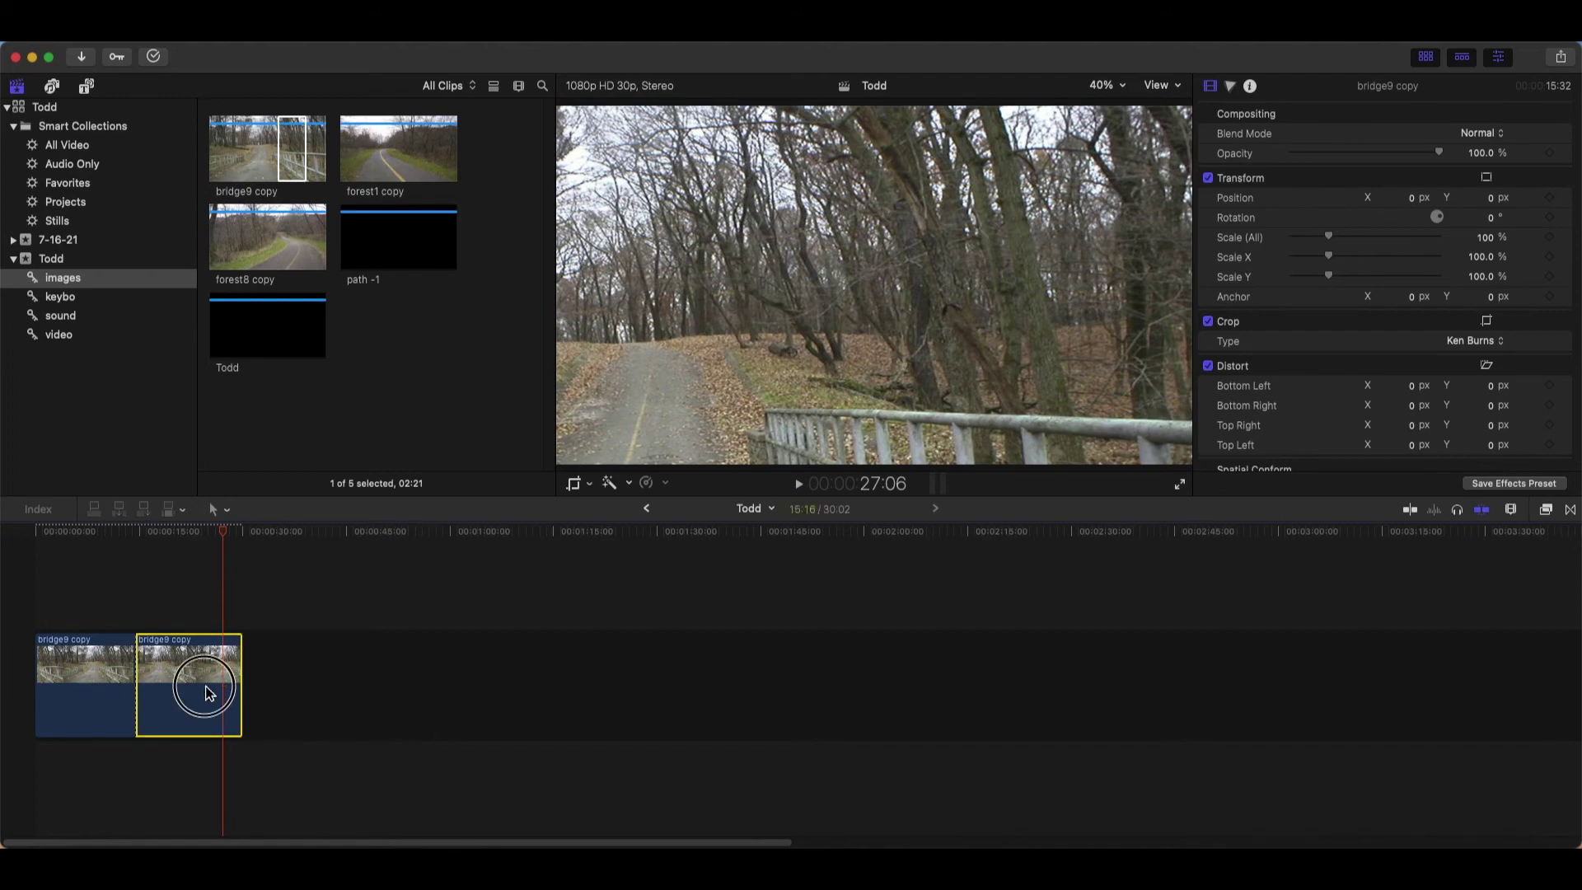
right_click(684, 354)
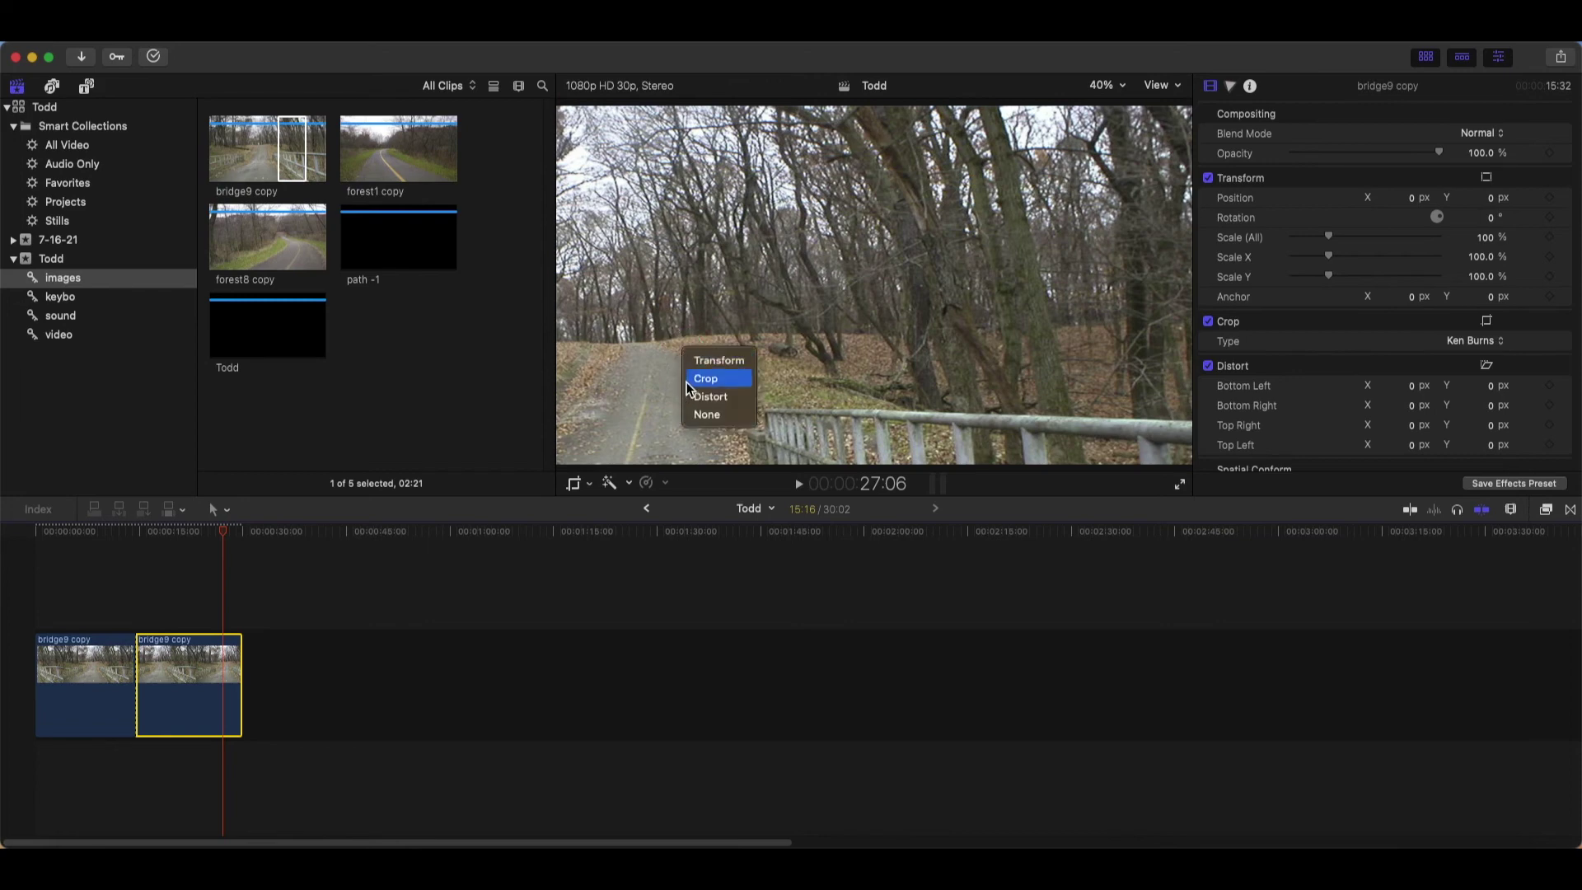
left_click(696, 379)
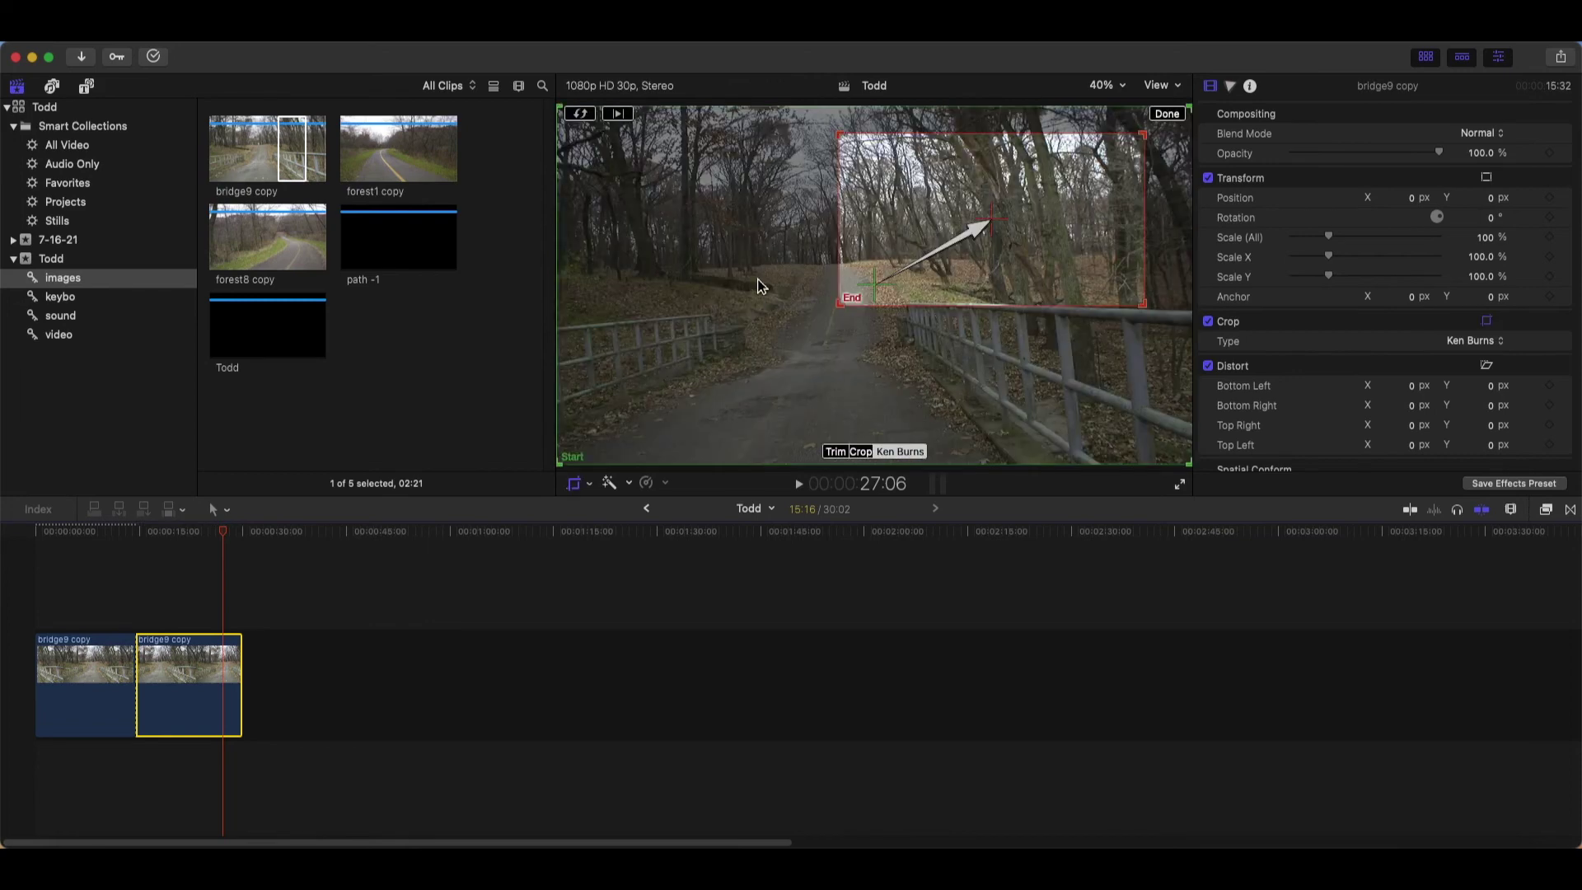
left_click(587, 119)
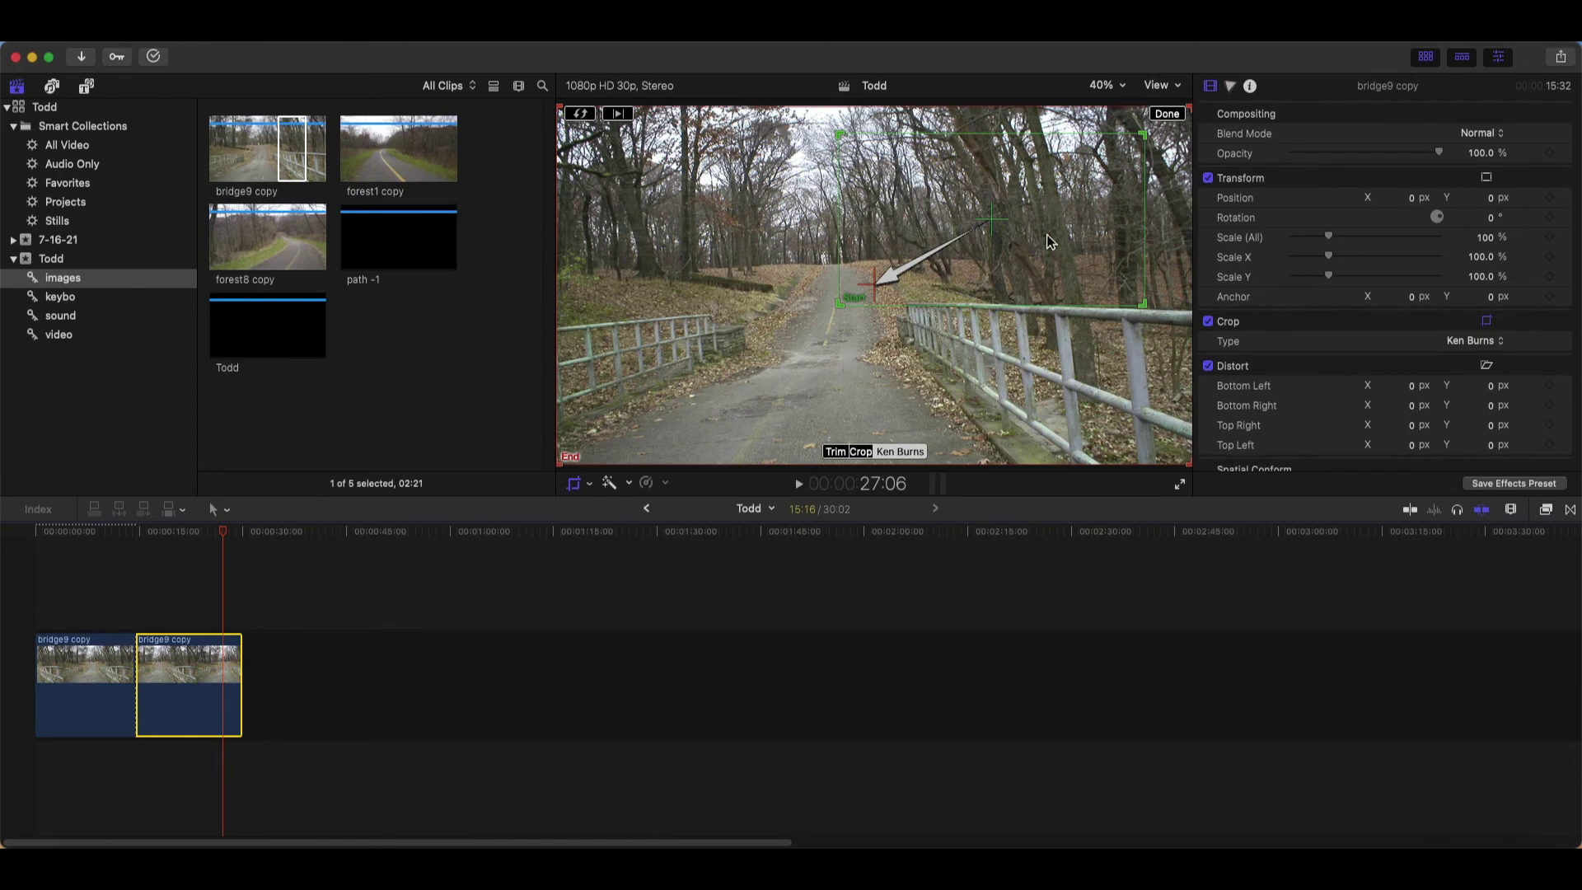
left_click(1162, 118)
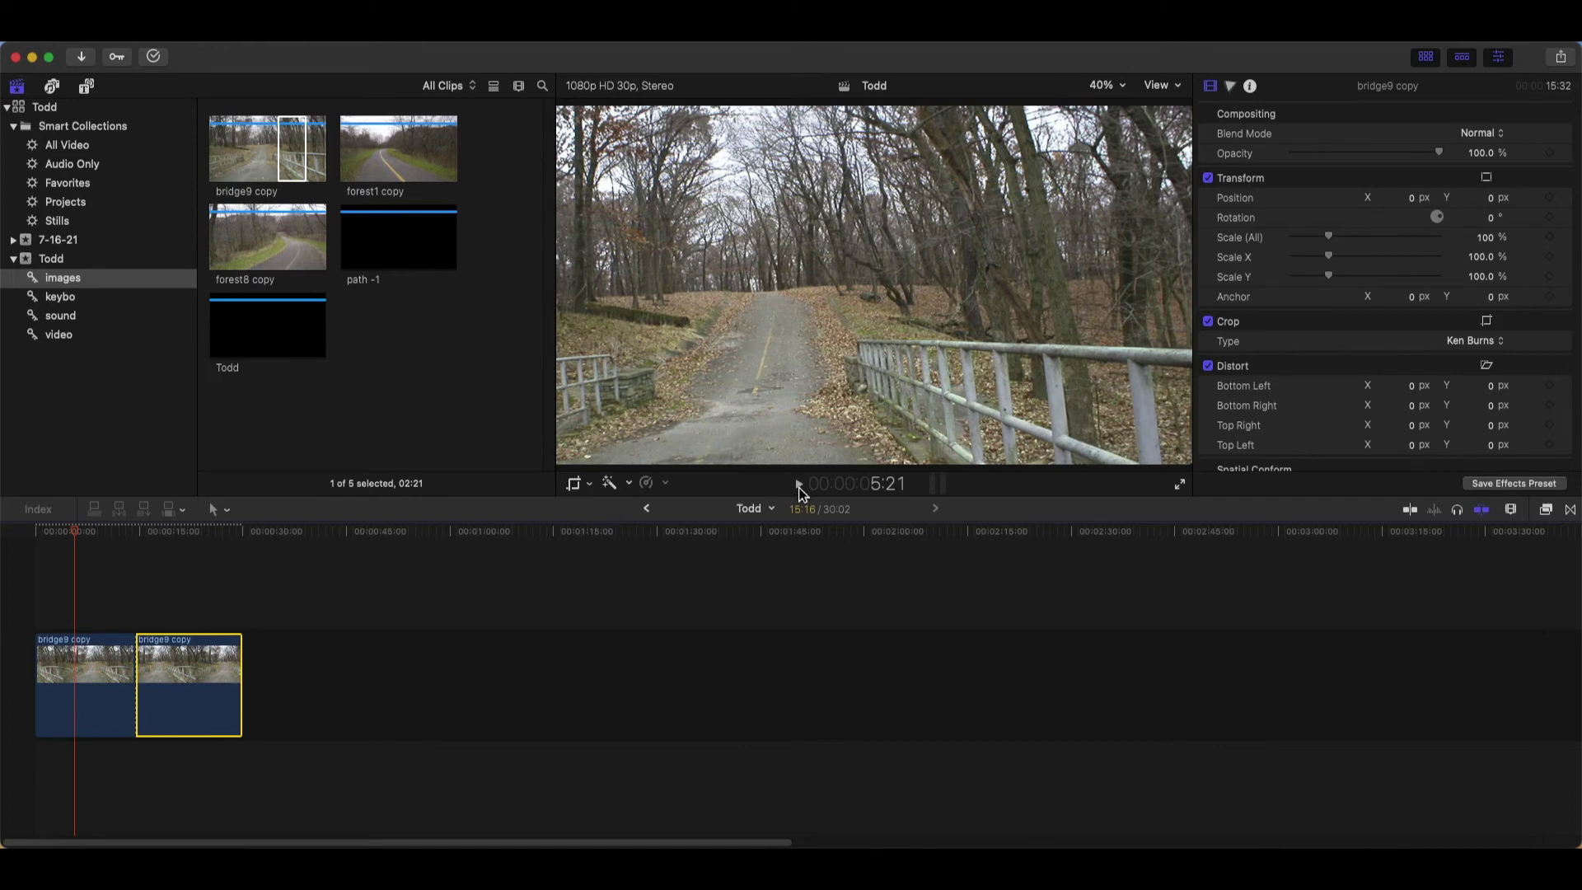
left_click(799, 486)
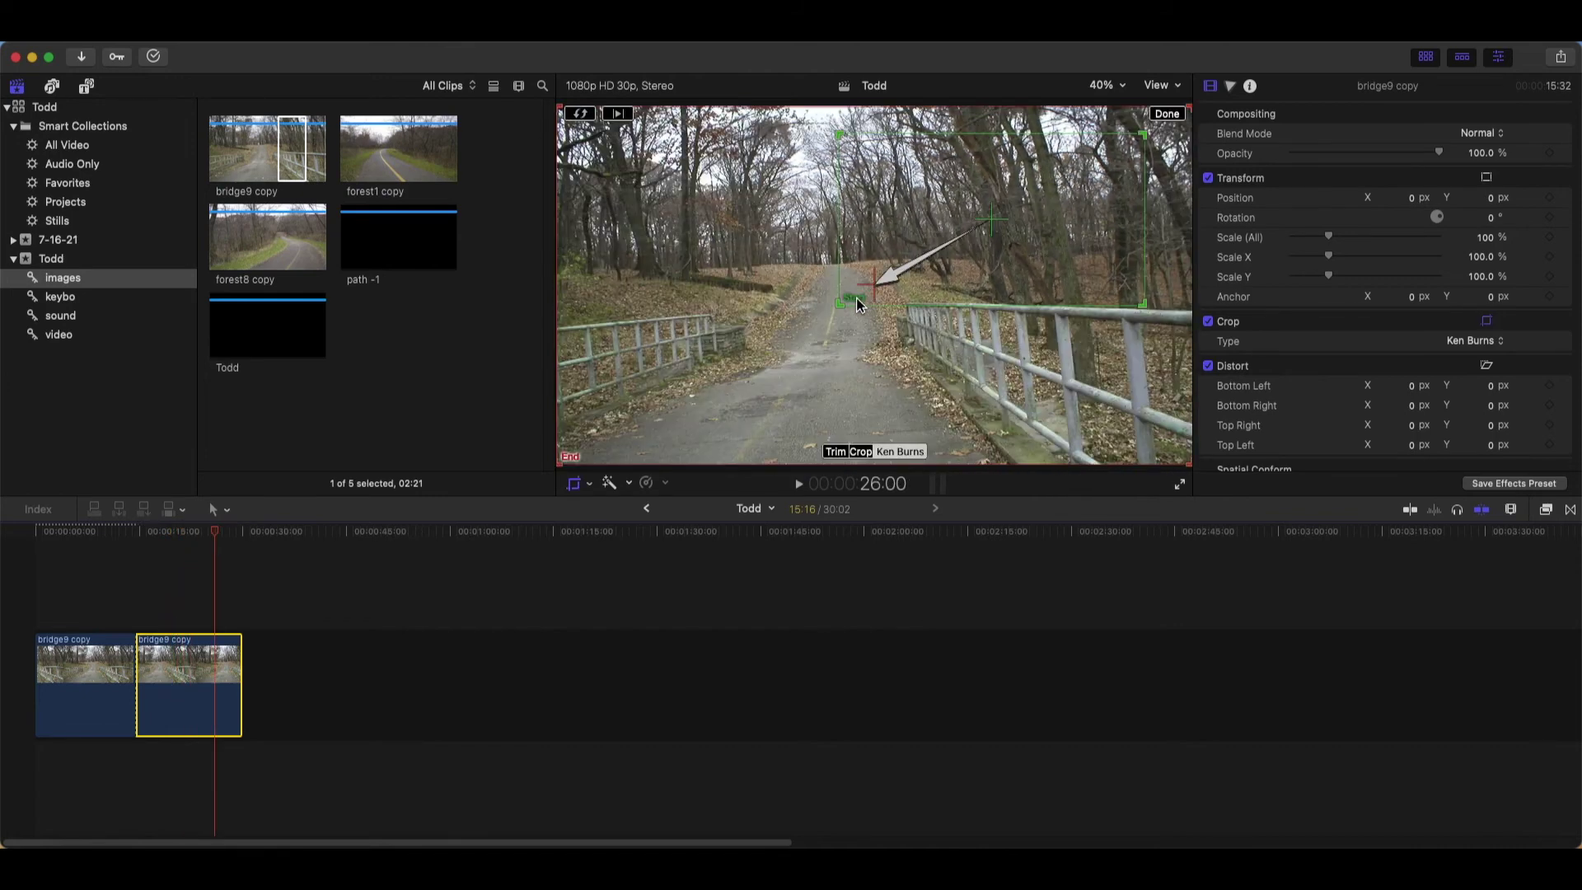
Shift the Ken Burns end frame right and down toward the railing, then preview the move
left_click_drag(879, 289, 1079, 336)
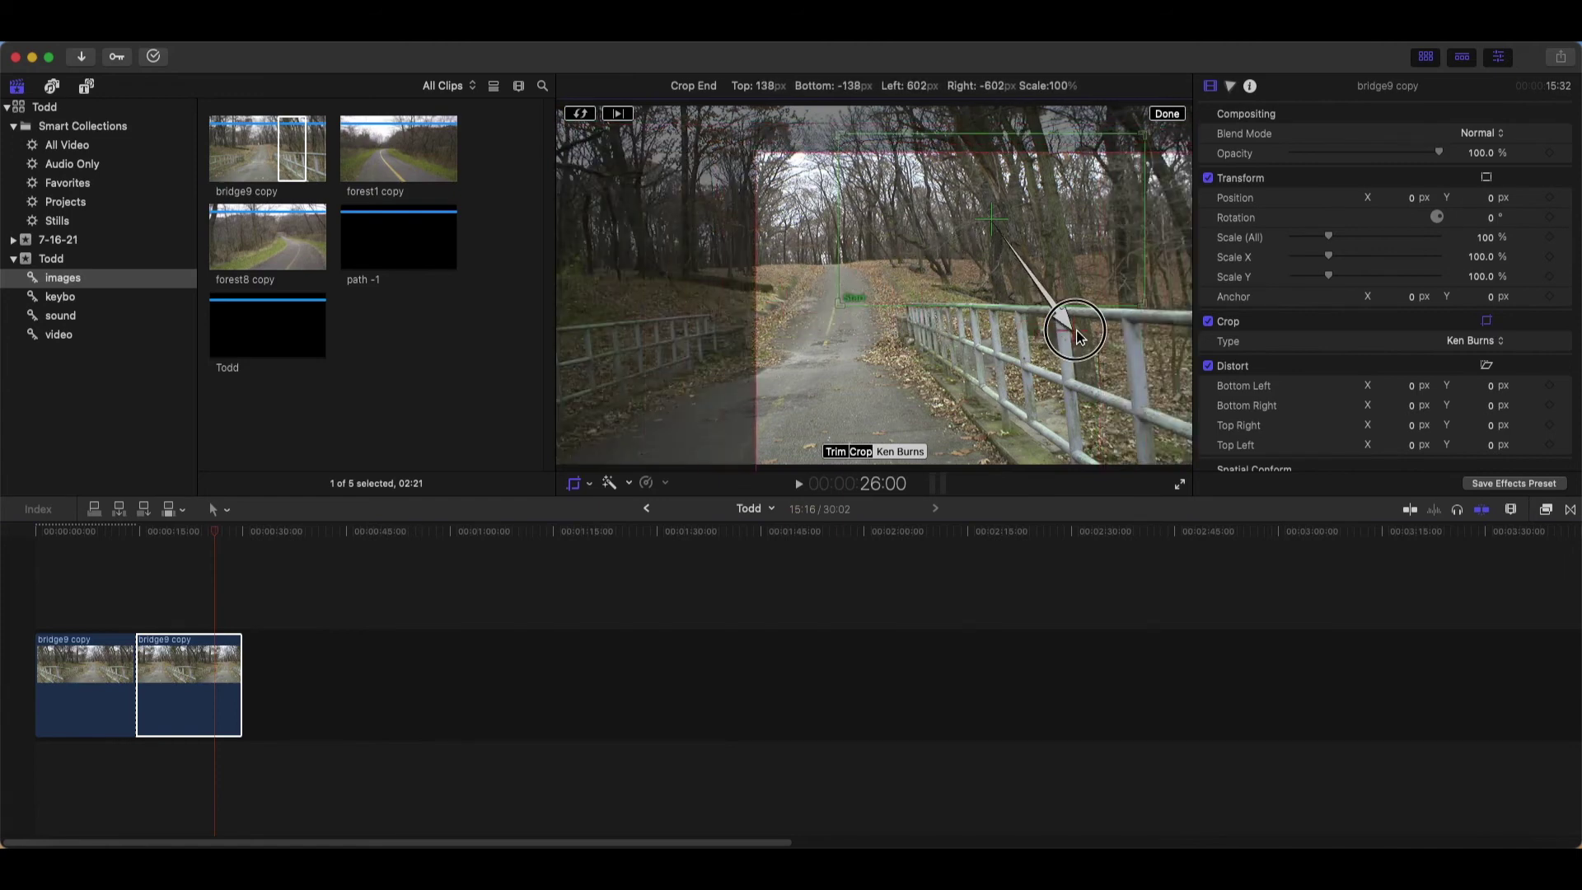
left_click(1166, 113)
left_click(798, 483)
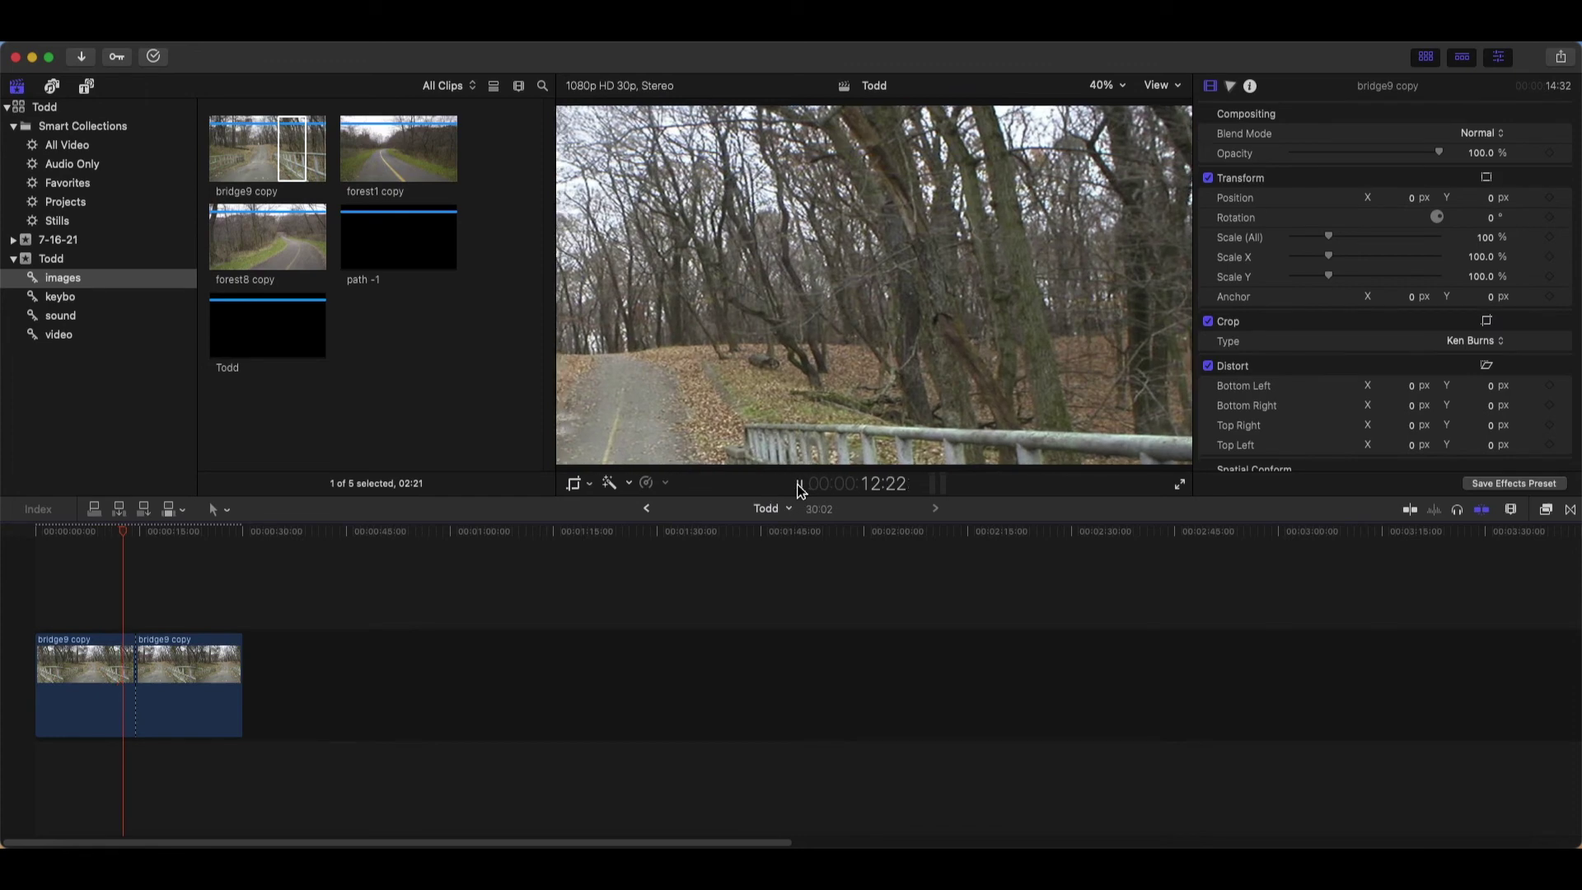
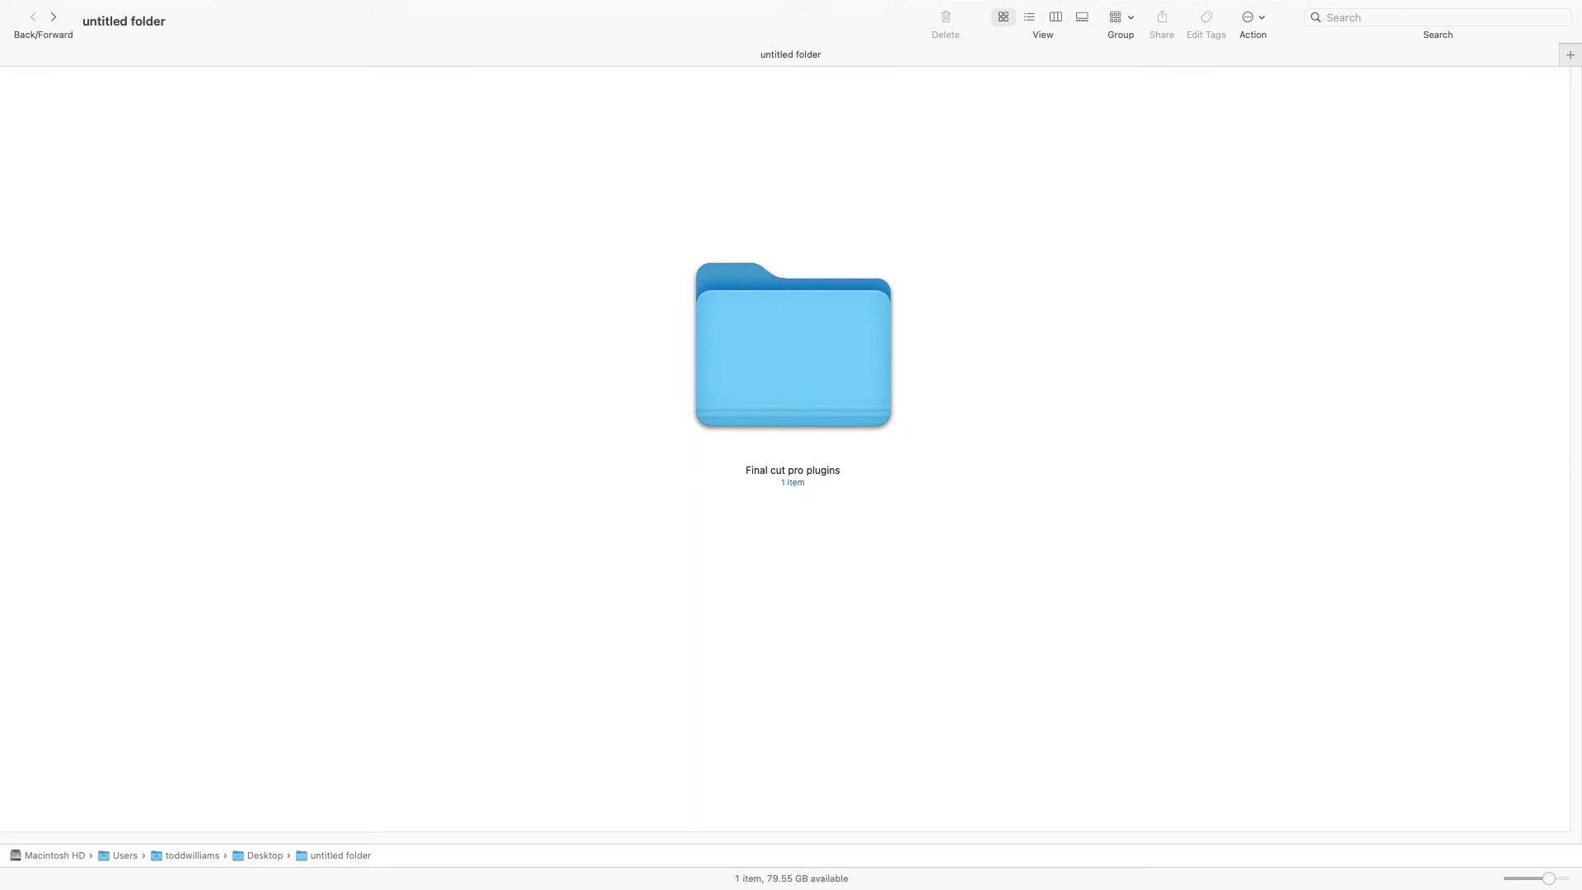
Extract Better+Shapes.zip in the Go in Generator folder and select the new Better Shapes folder
key("super+Down")
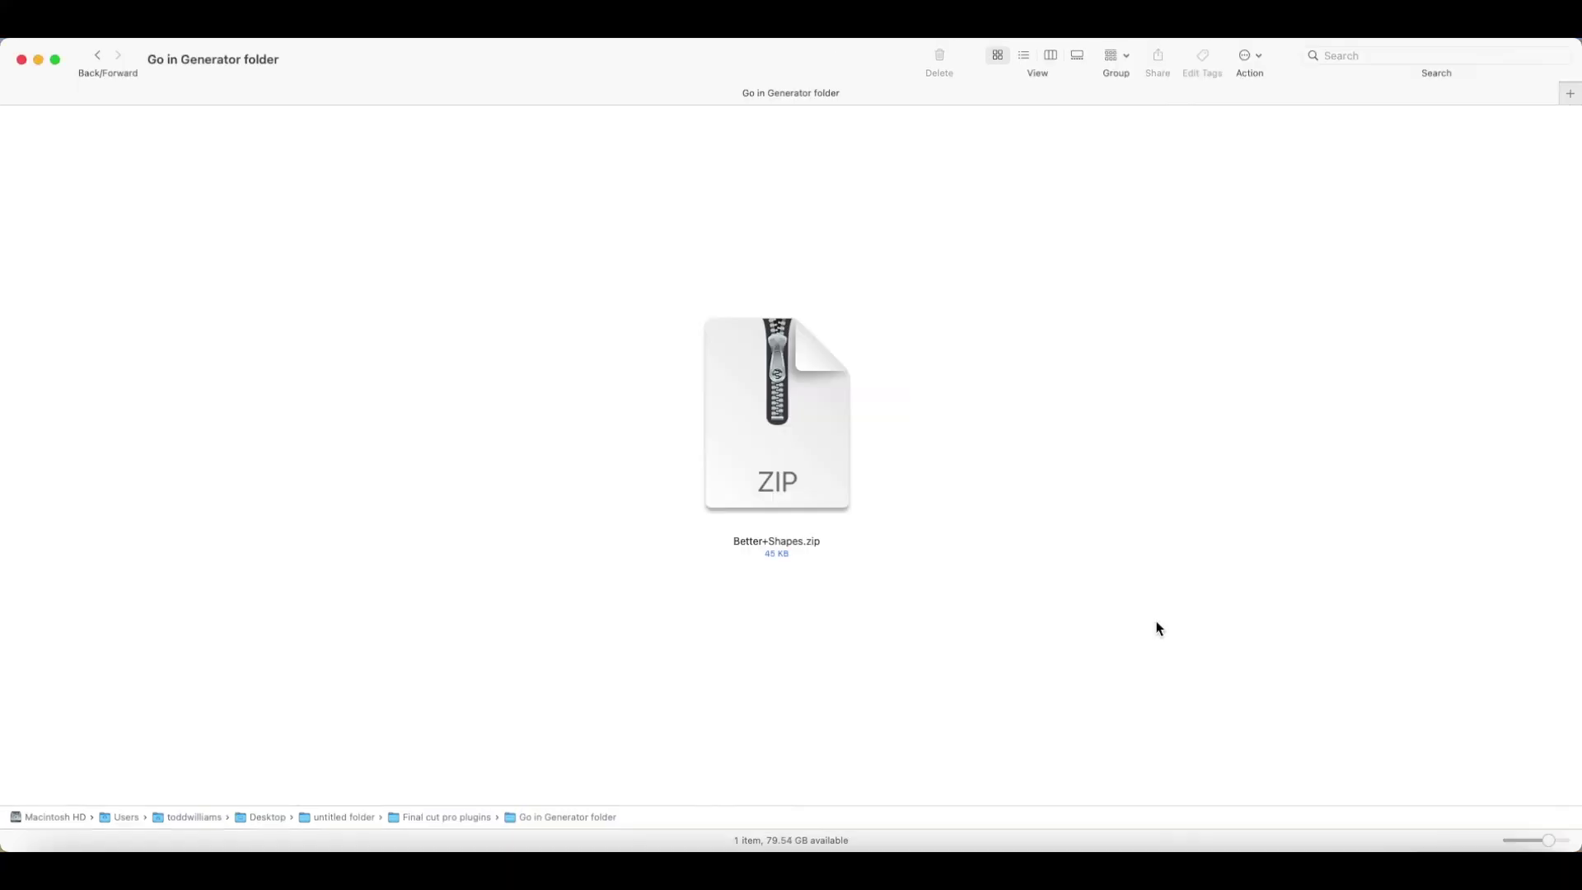
double_click(785, 465)
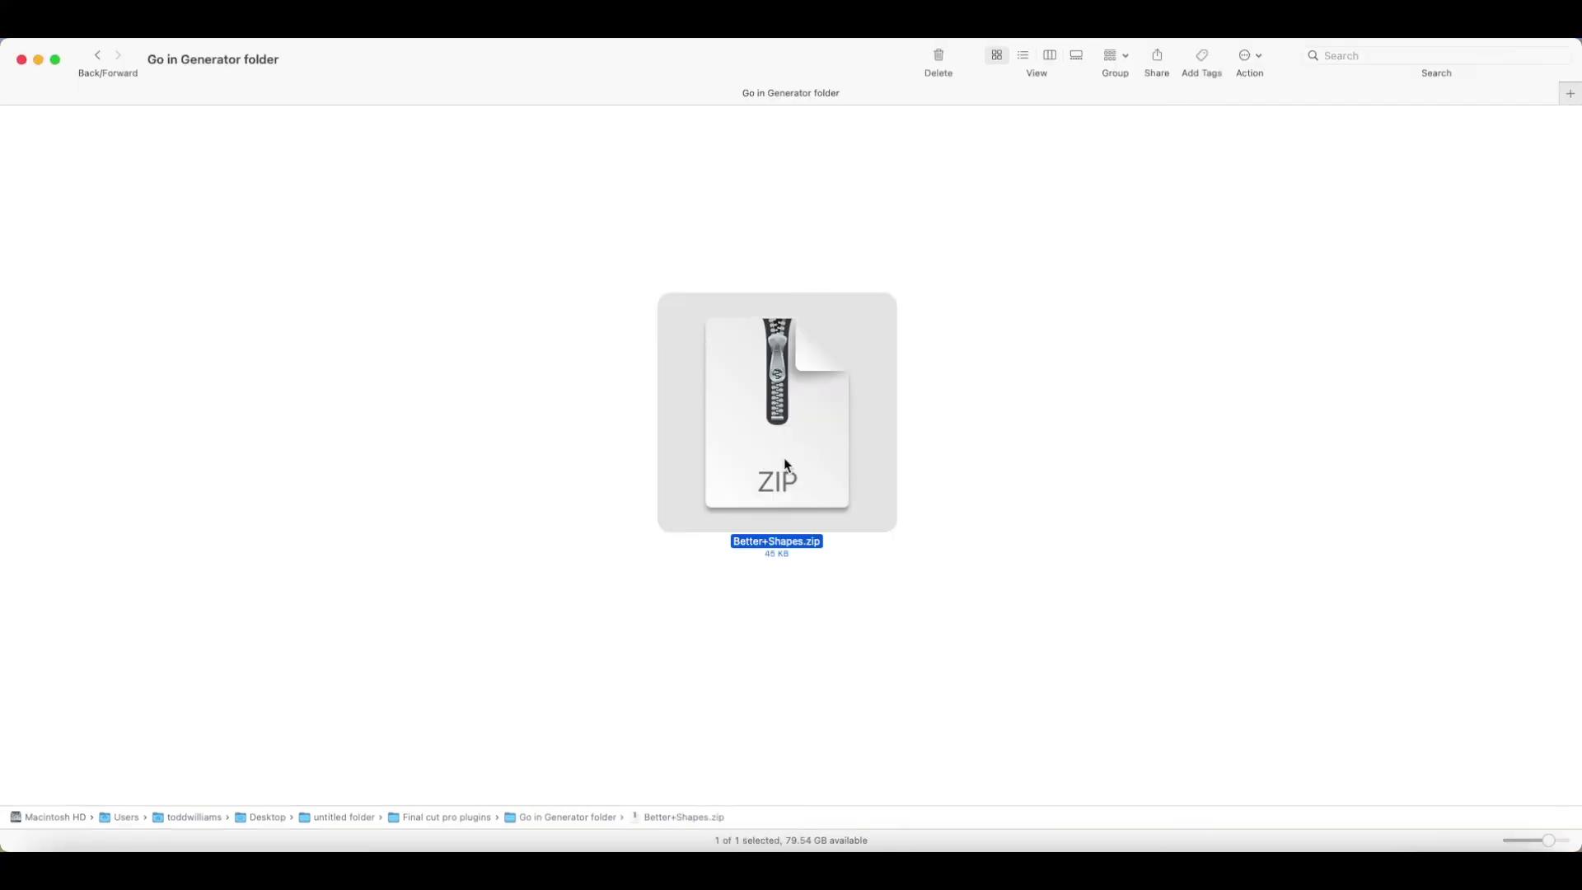
mouse_move(749, 452)
left_mouse_down()
mouse_move(548, 434)
mouse_move(558, 466)
left_mouse_up()
left_click(989, 559)
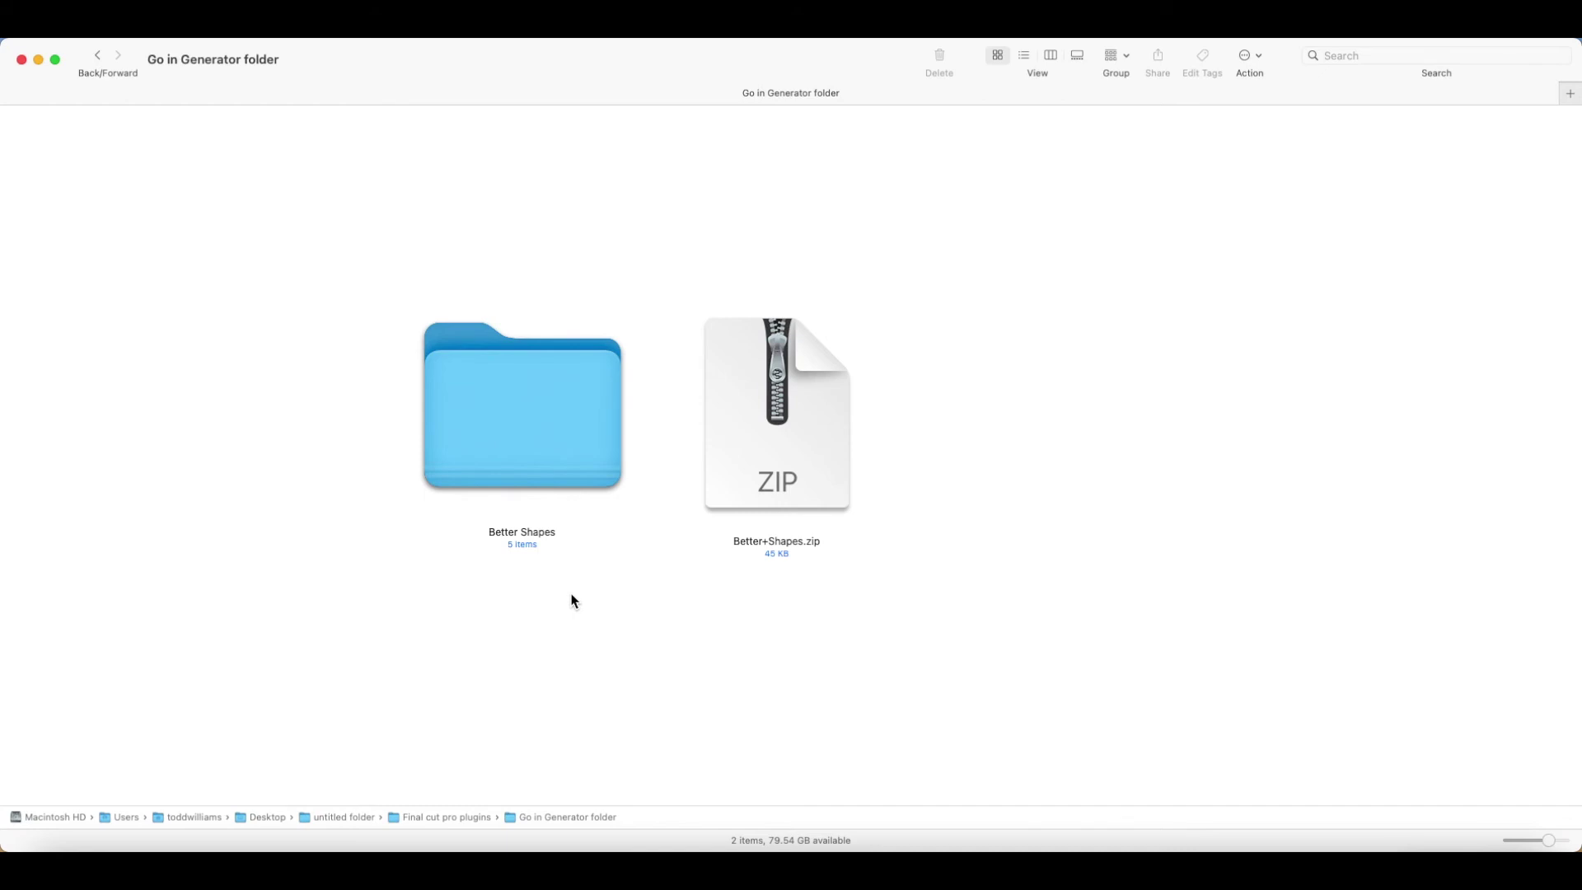
left_click(567, 491)
left_click(570, 545)
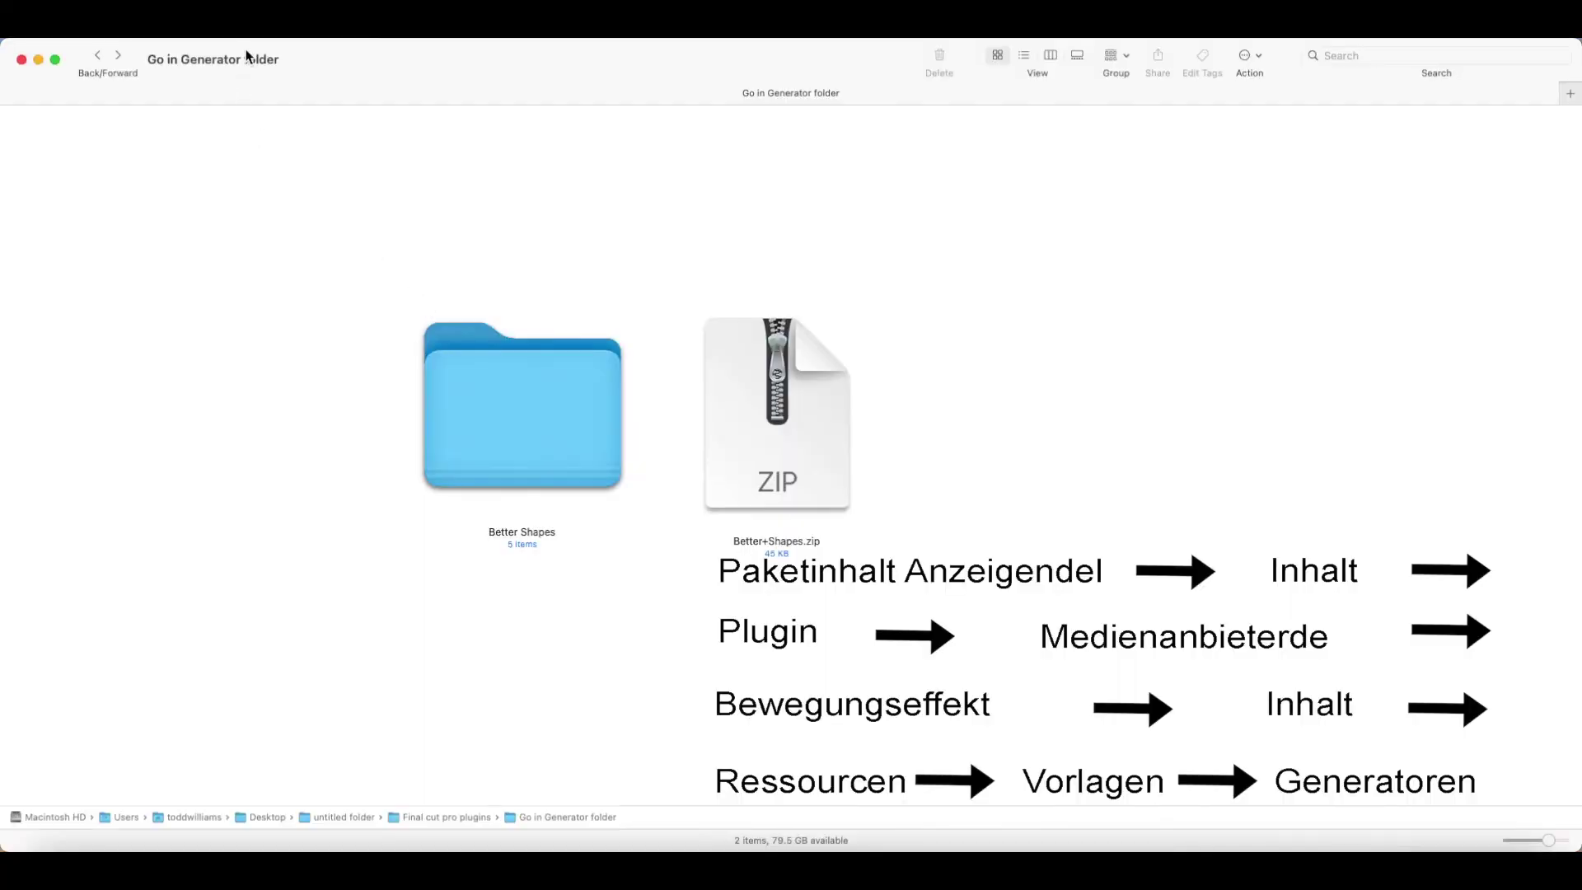
Show the package contents of the Final Cut Pro app from Applications
left_click(208, 25)
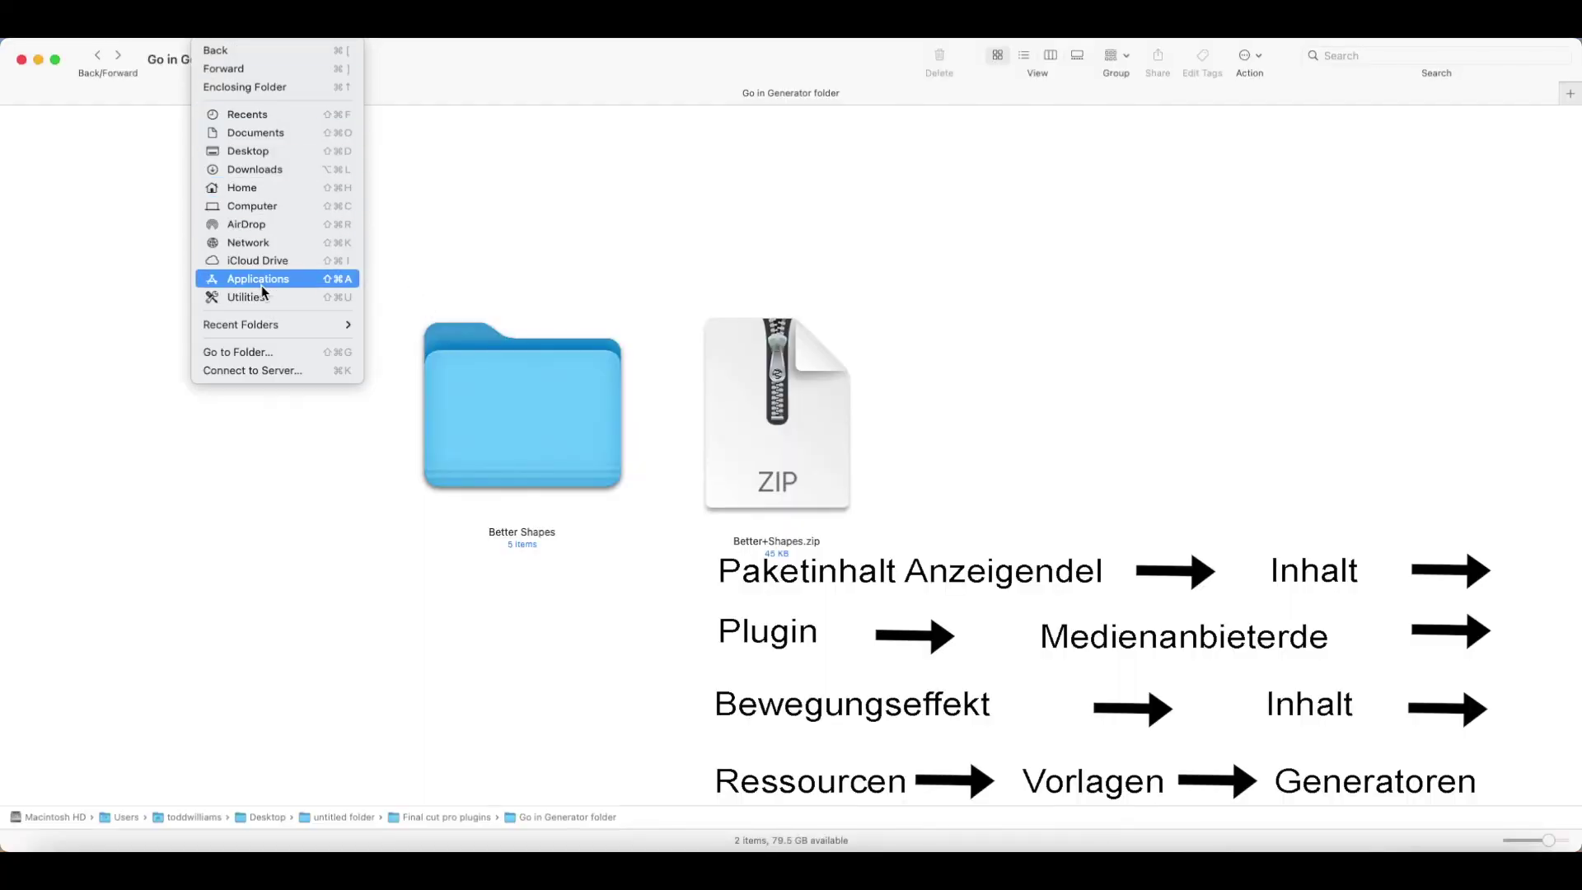
scroll(957, 524, "down", 10)
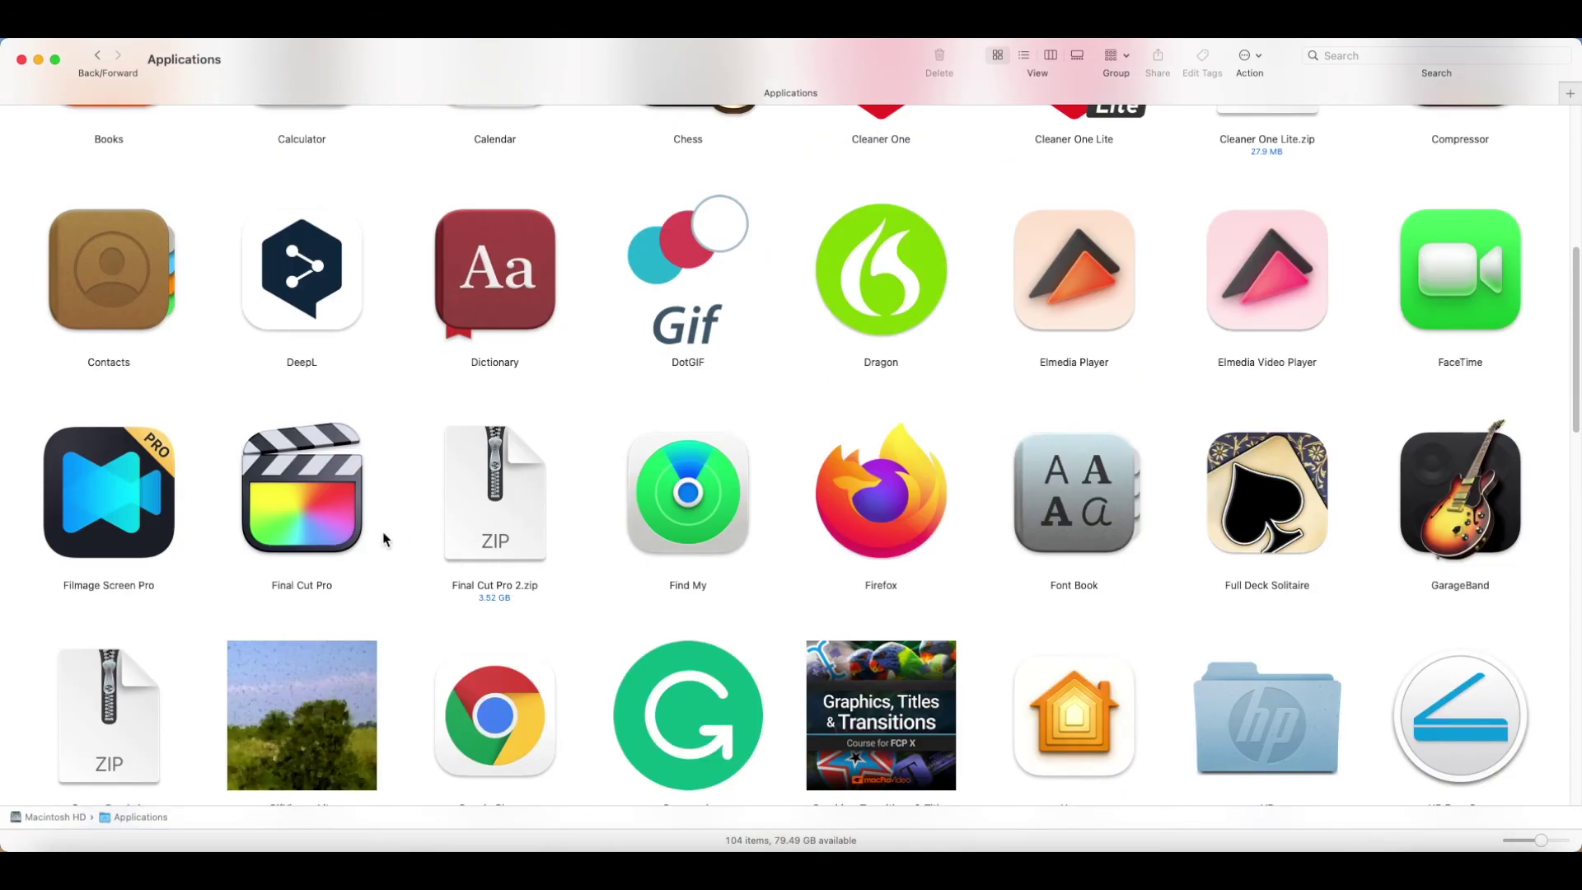
left_click(362, 535)
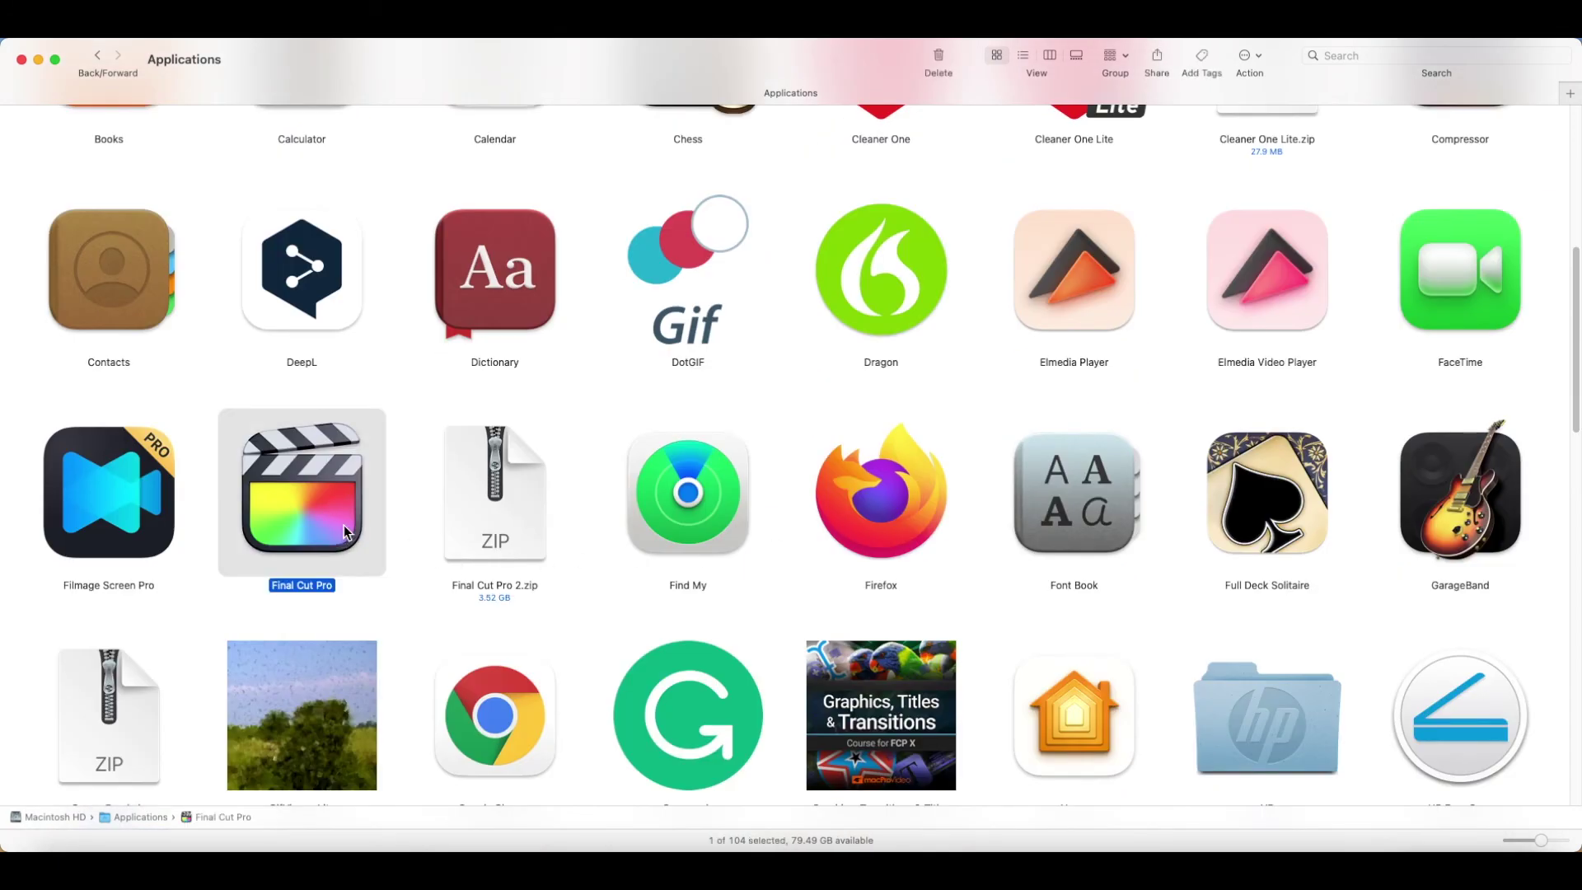
right_click(357, 548)
left_click(375, 521)
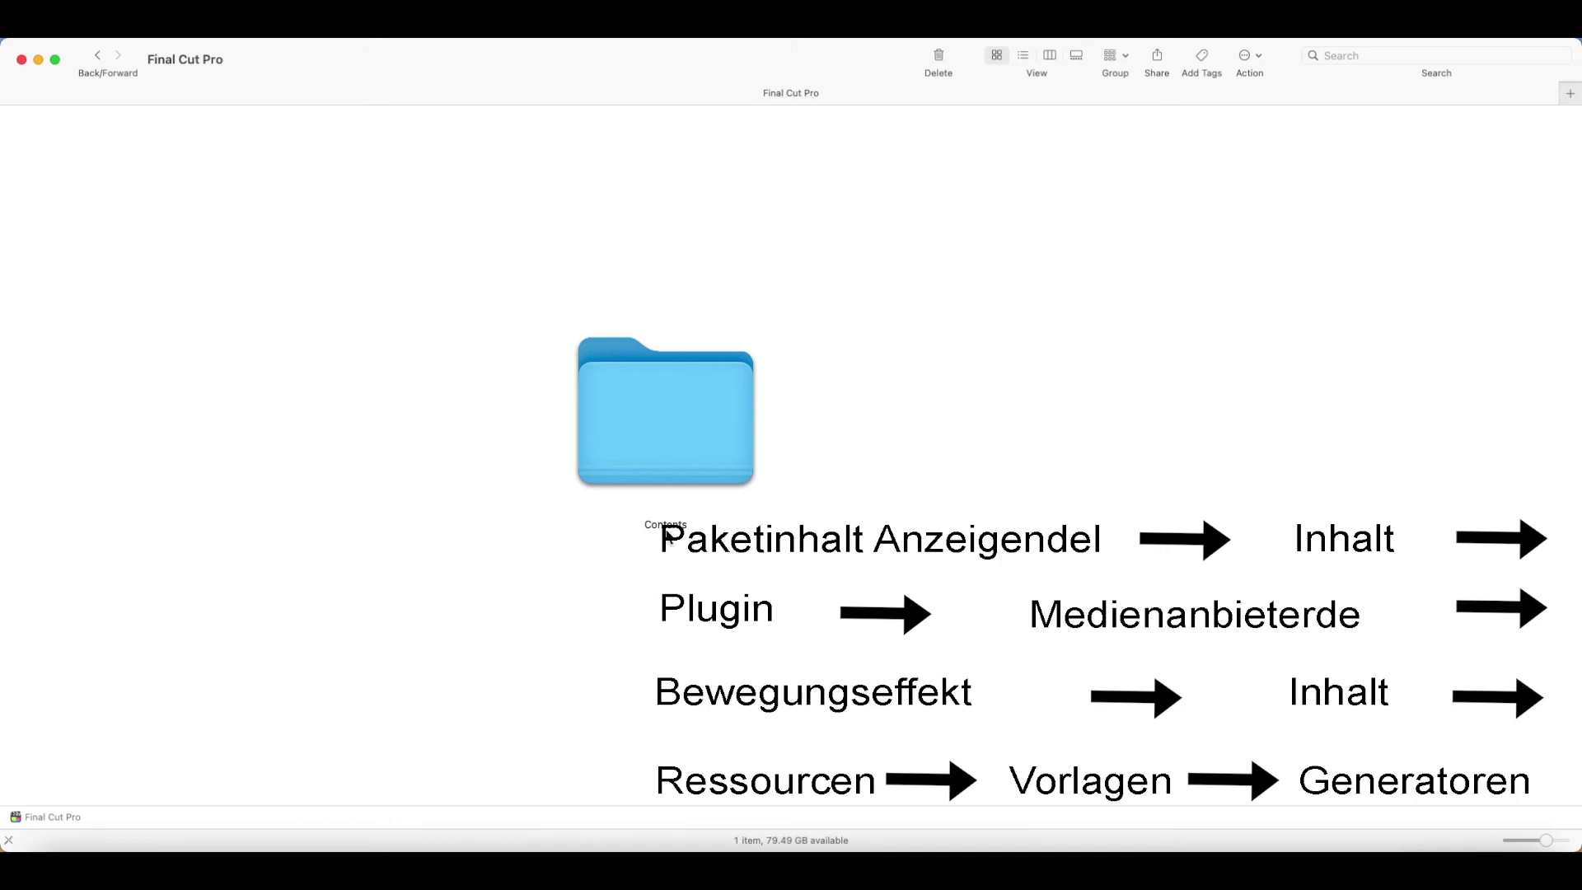
Open Contents > PlugIns > MediaProviders > MotionEffect.fxp inside the Final Cut Pro package
double_click(695, 458)
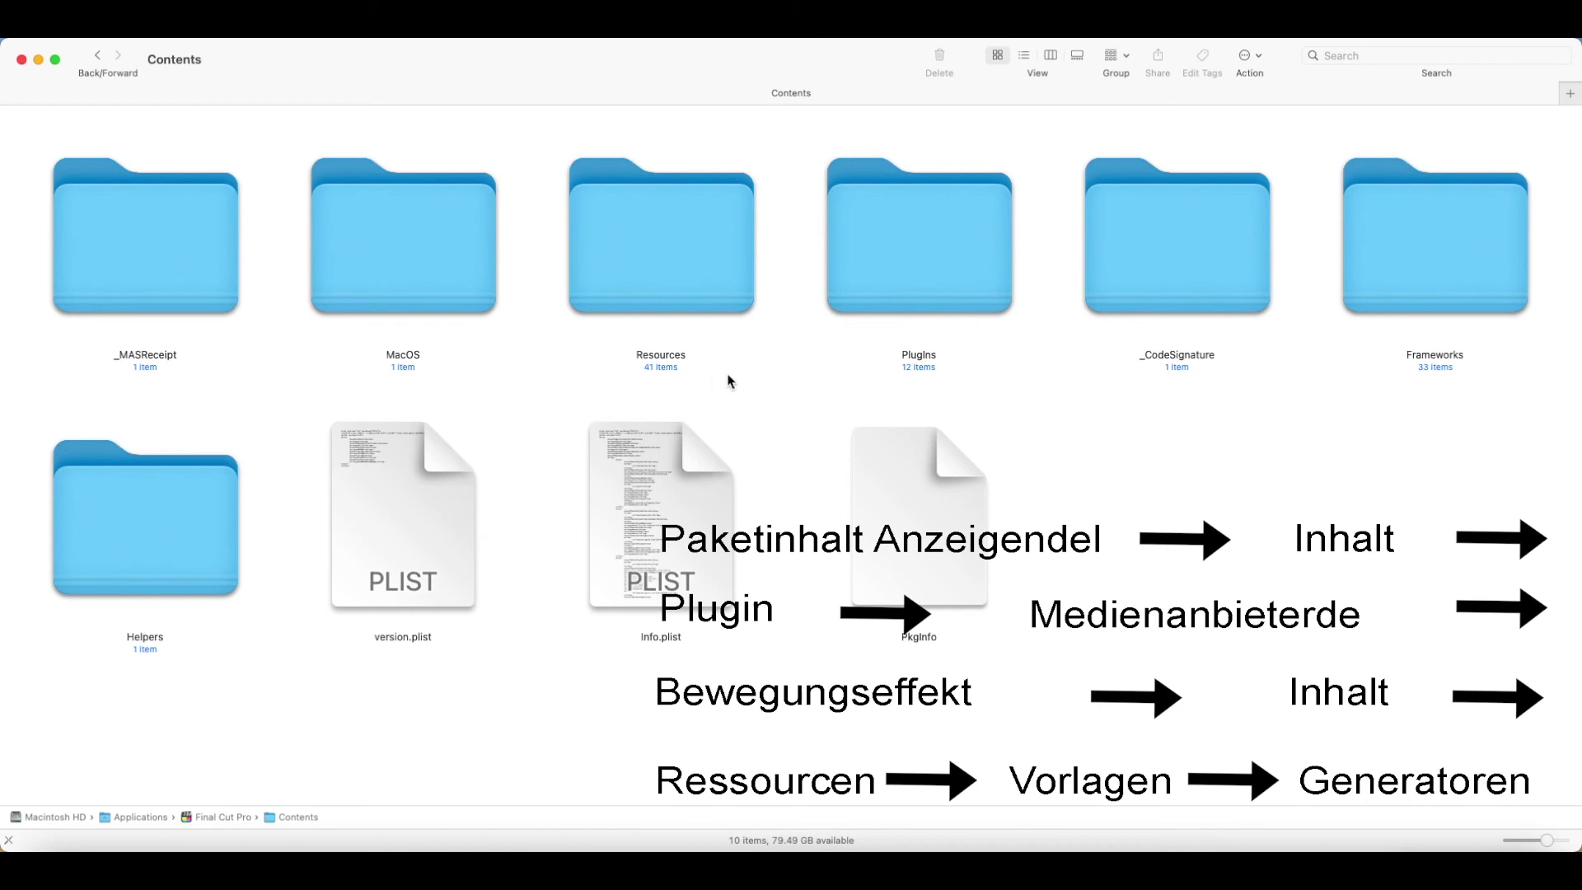
double_click(896, 287)
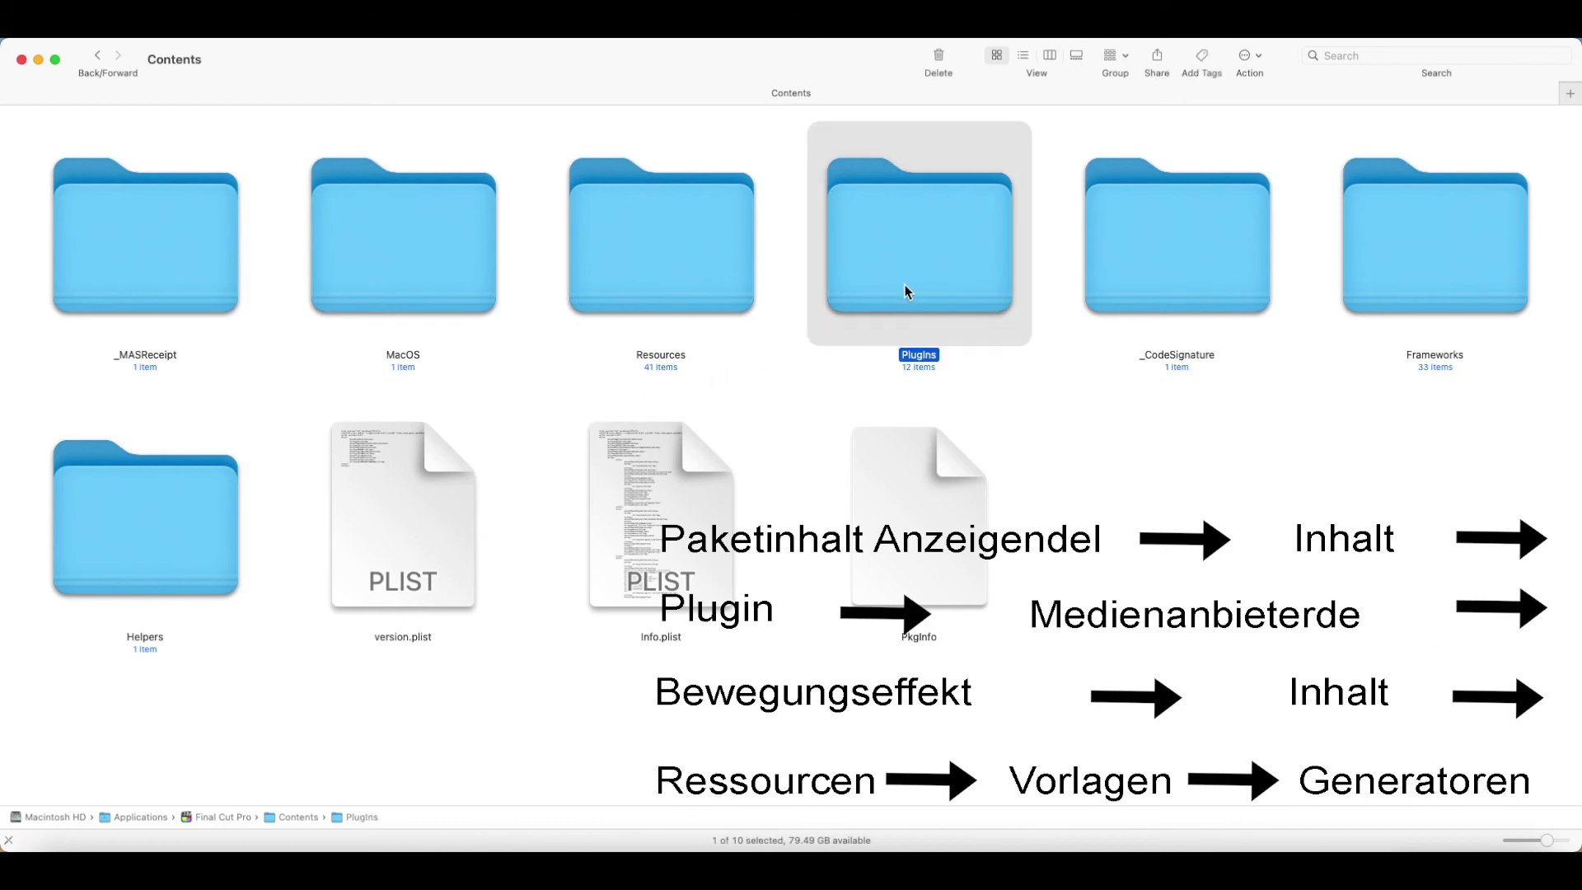
left_click(189, 297)
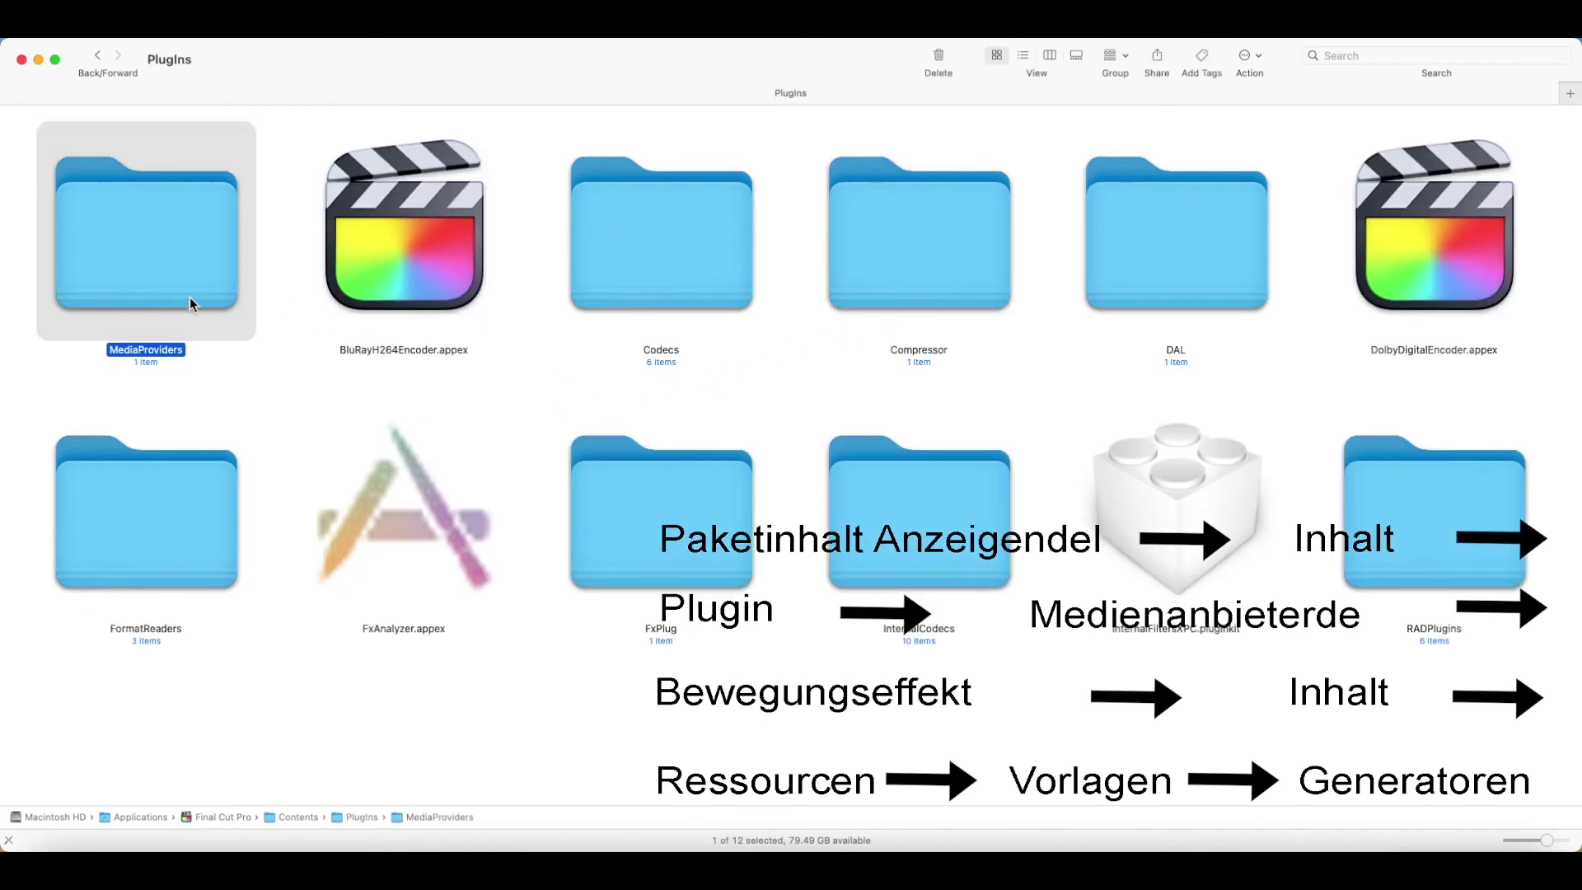
double_click(229, 262)
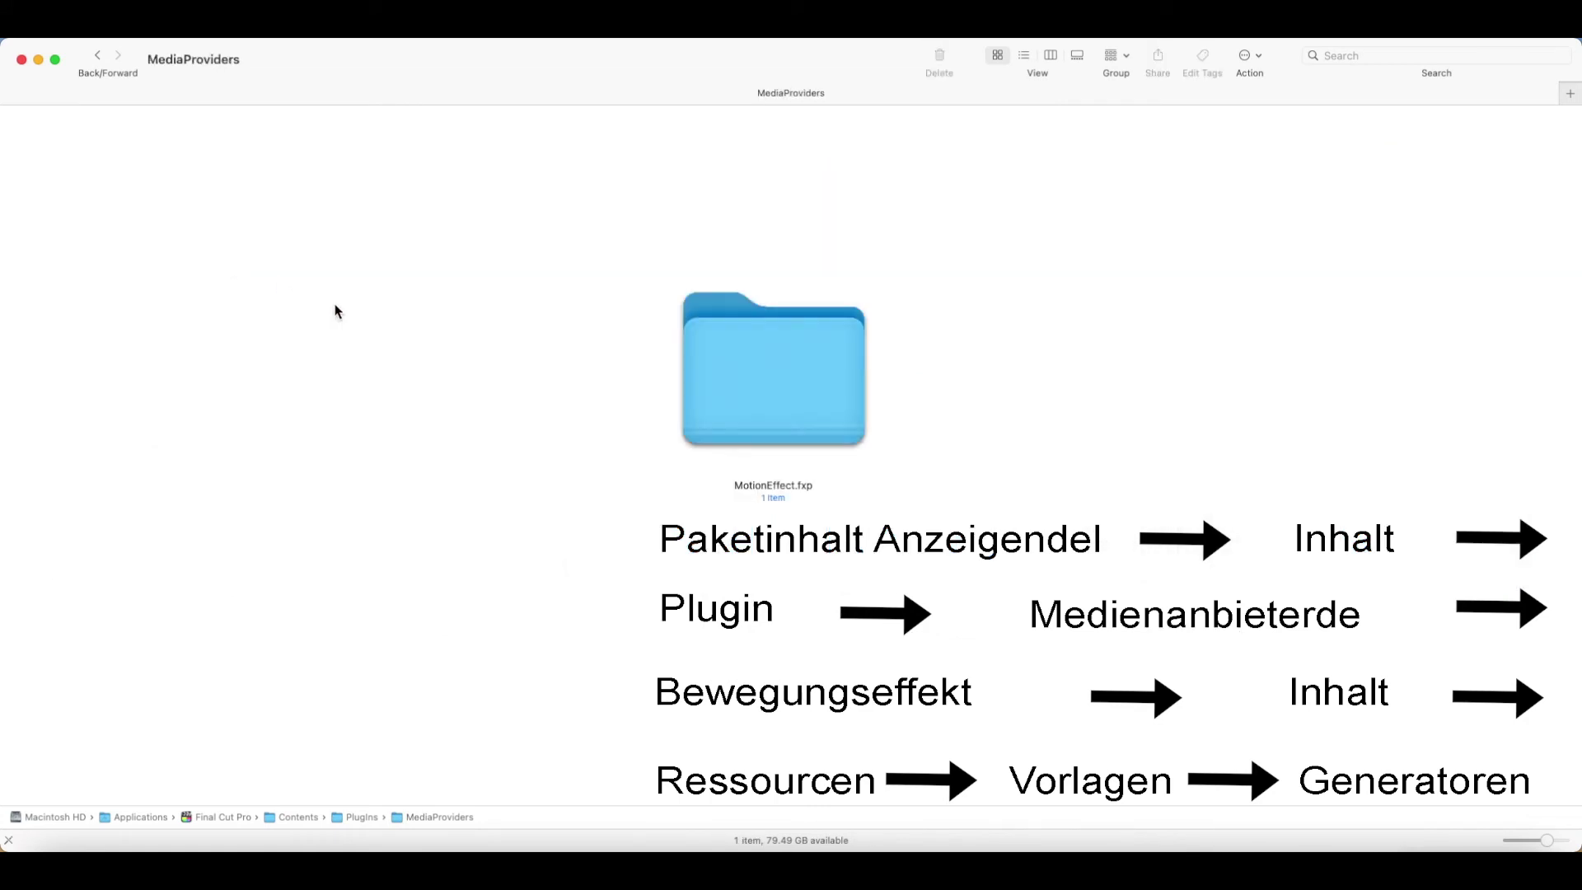
left_click(728, 366)
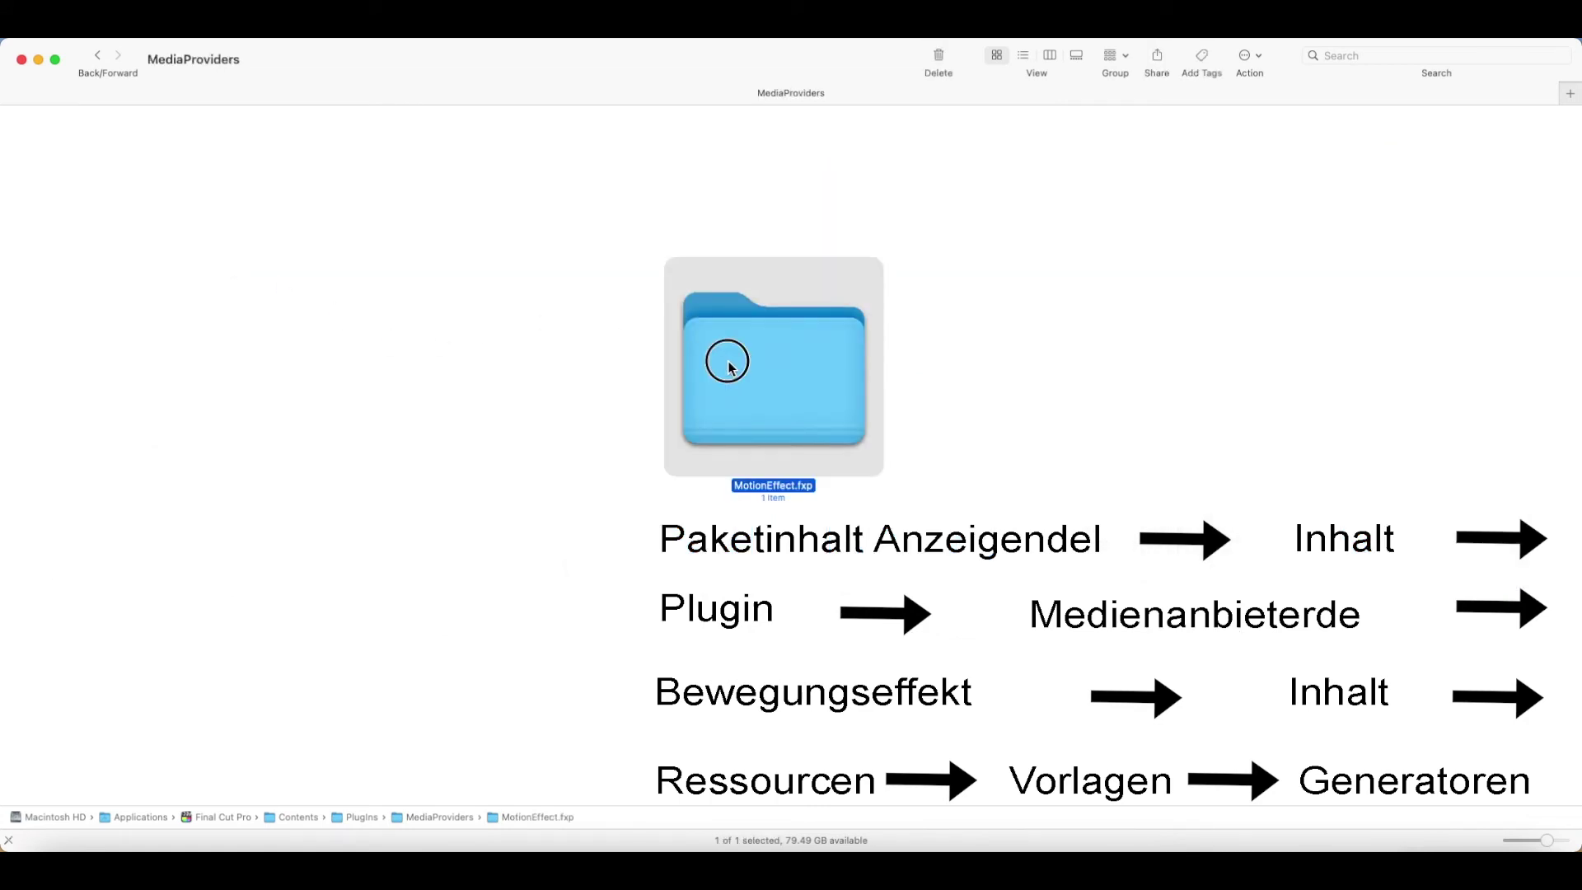
double_click(727, 364)
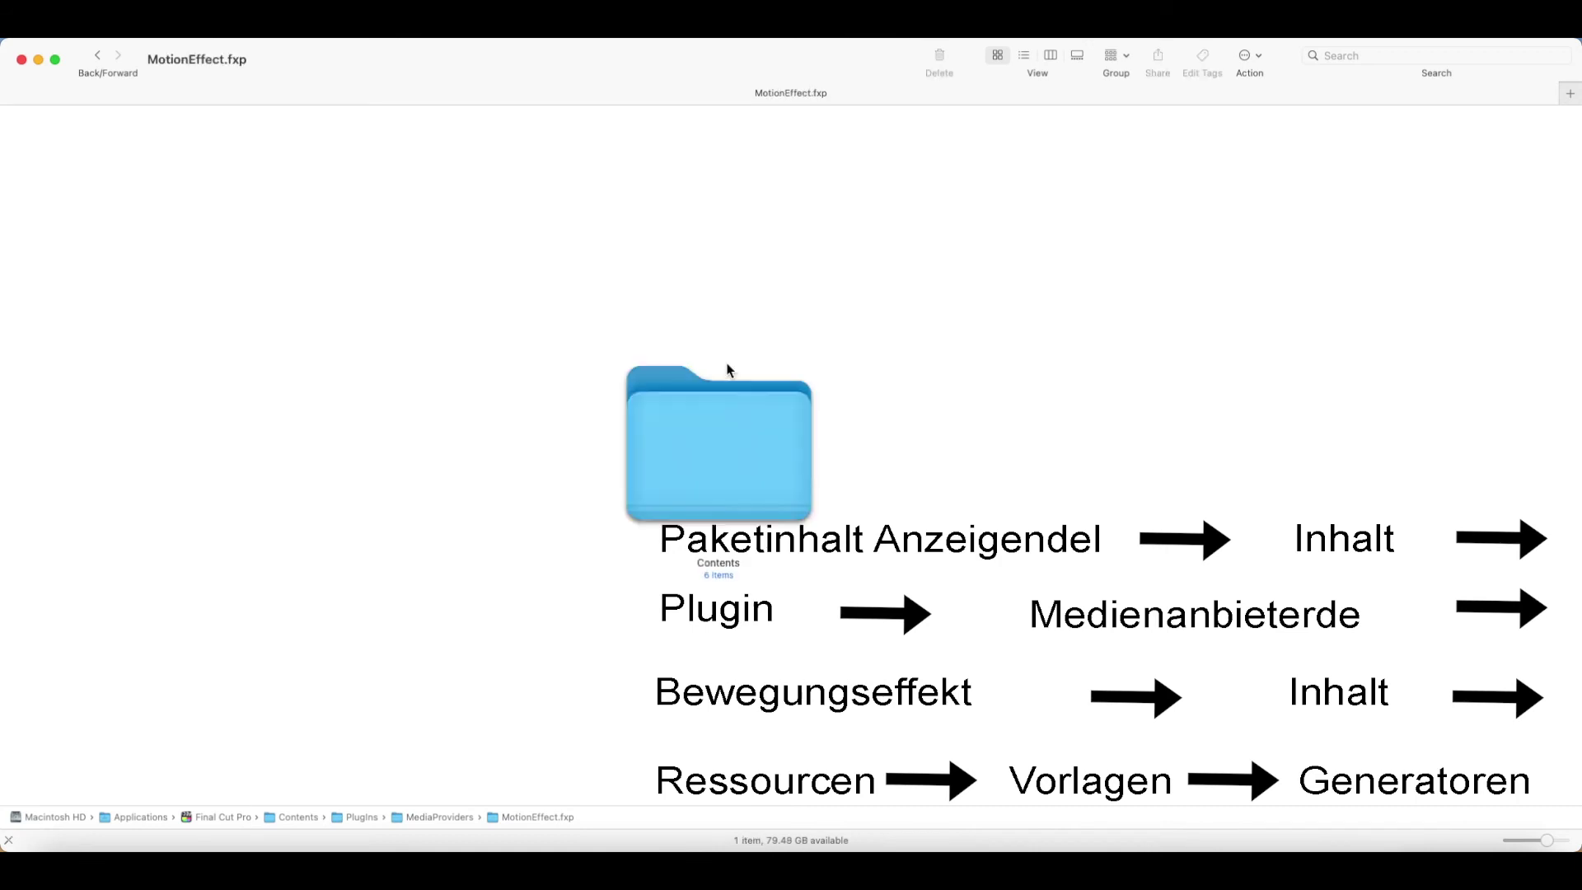
Open MotionEffect.fxp's Contents > Resources > Templates folder
left_click(743, 460)
double_click(743, 459)
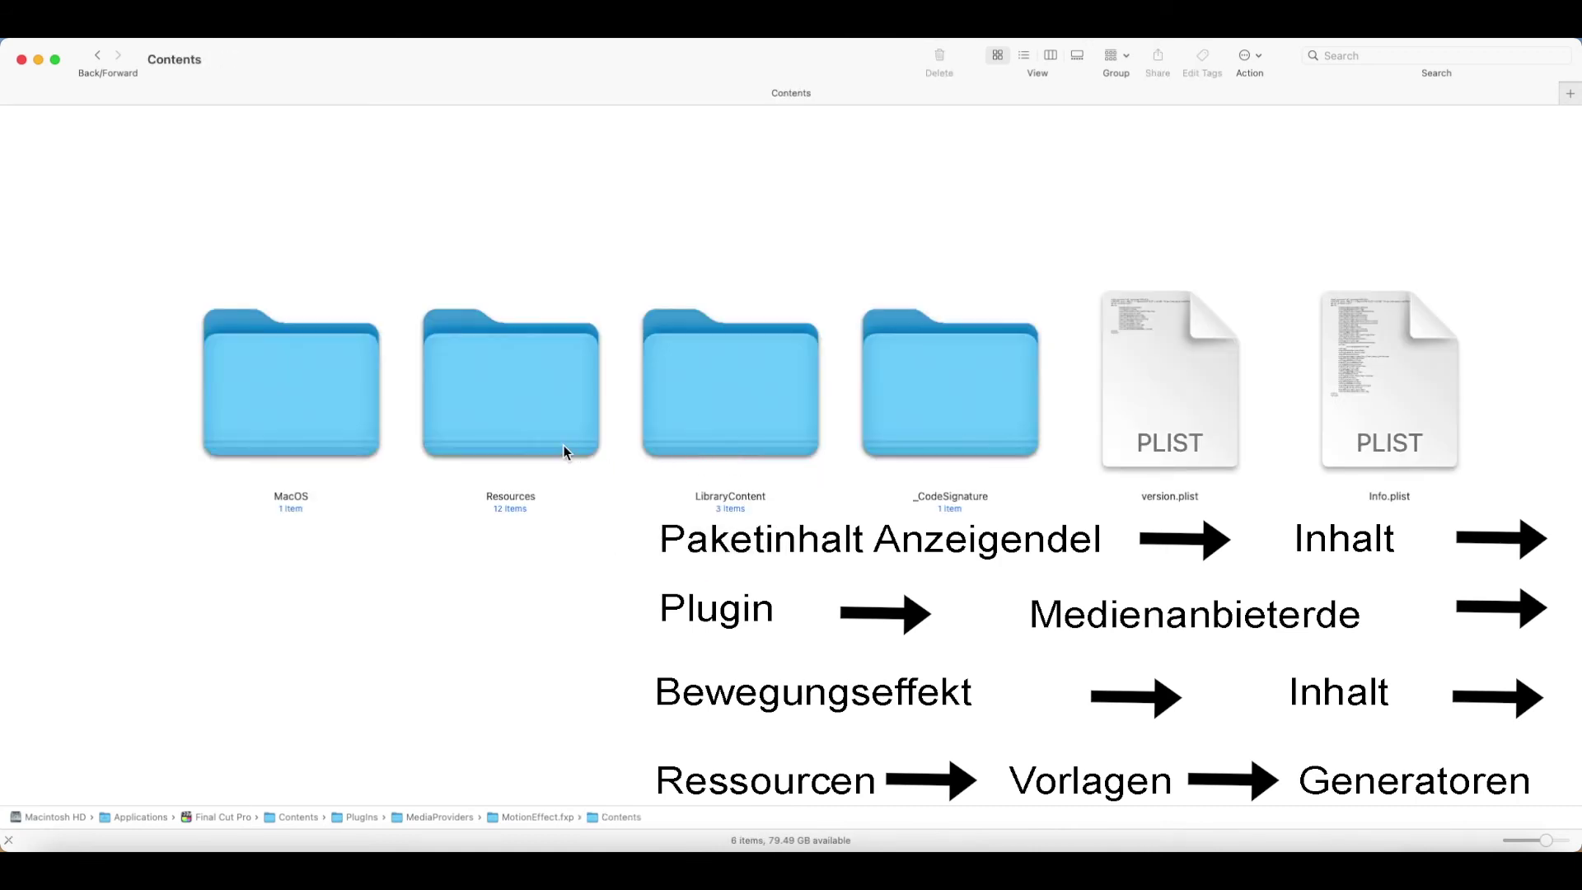
left_click(564, 451)
double_click(566, 409)
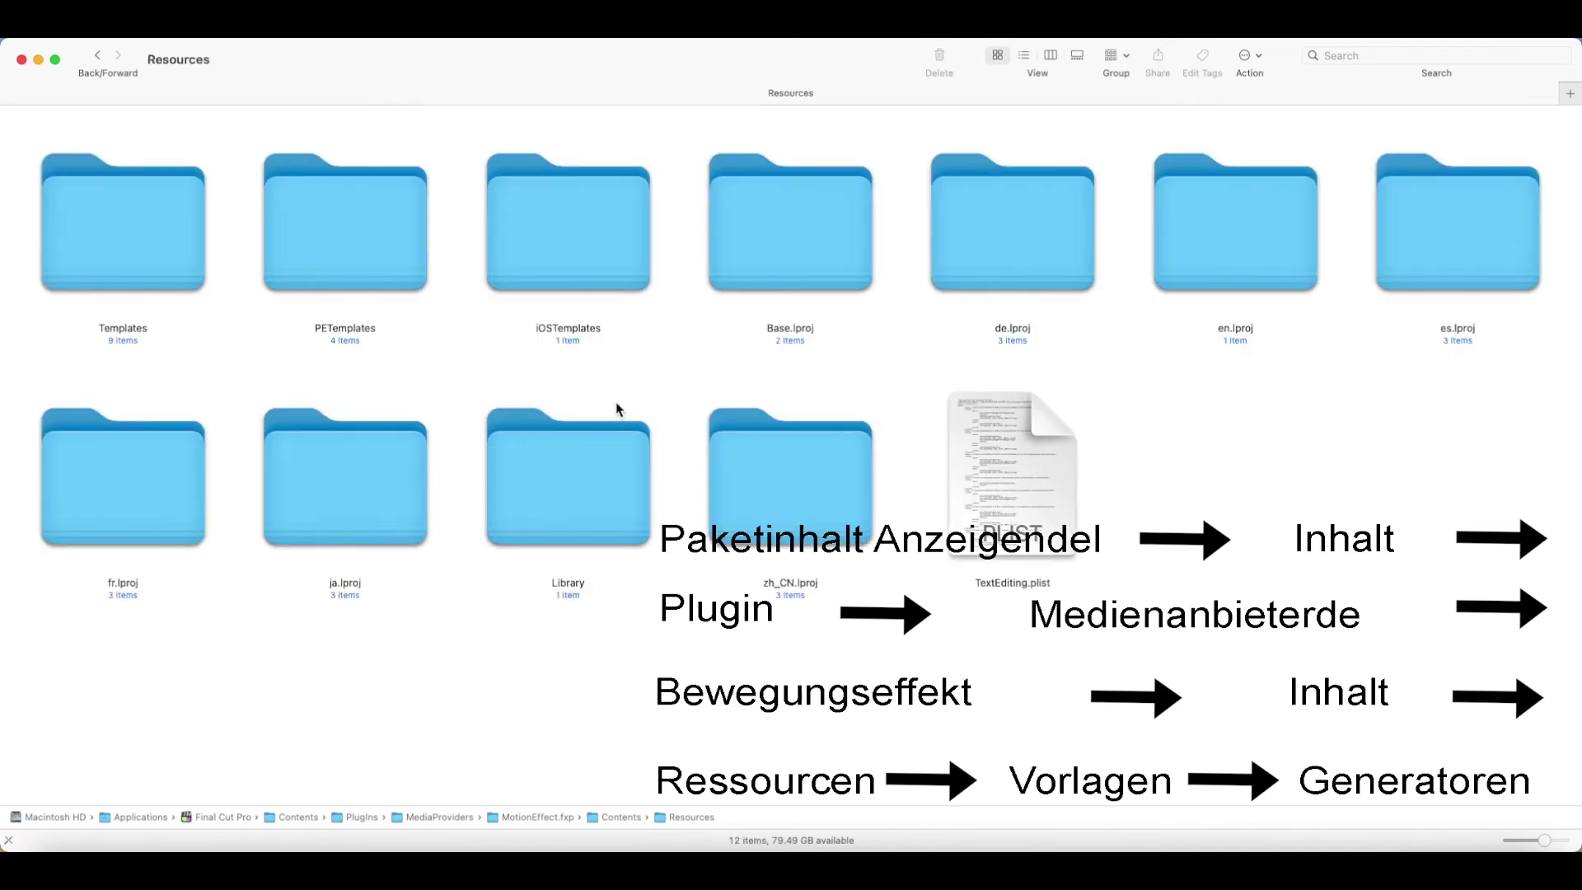
left_click(160, 254)
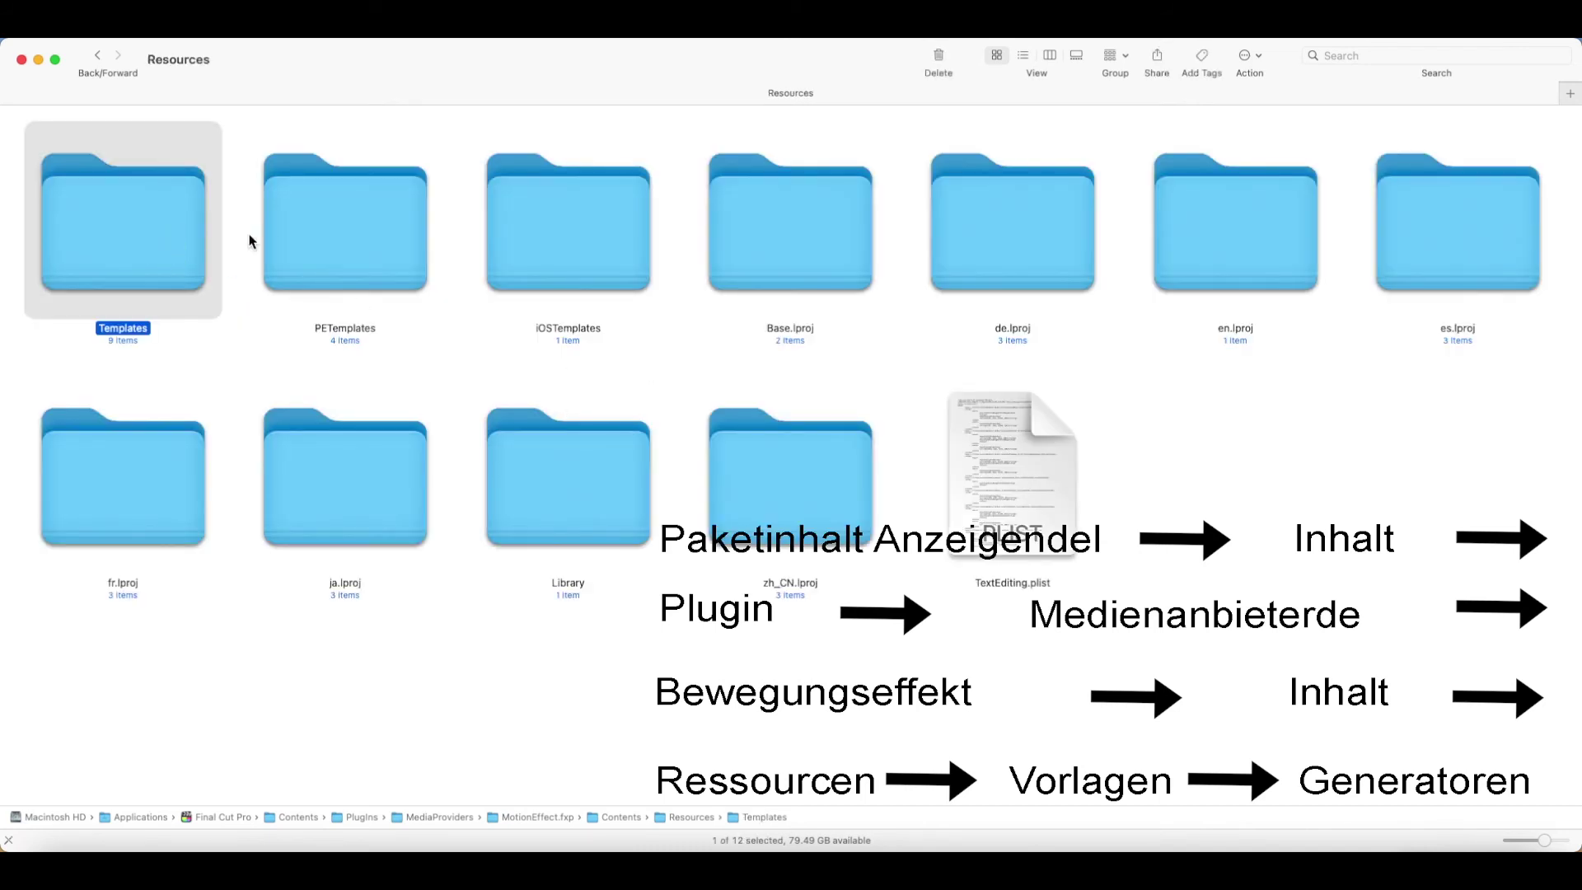
double_click(188, 222)
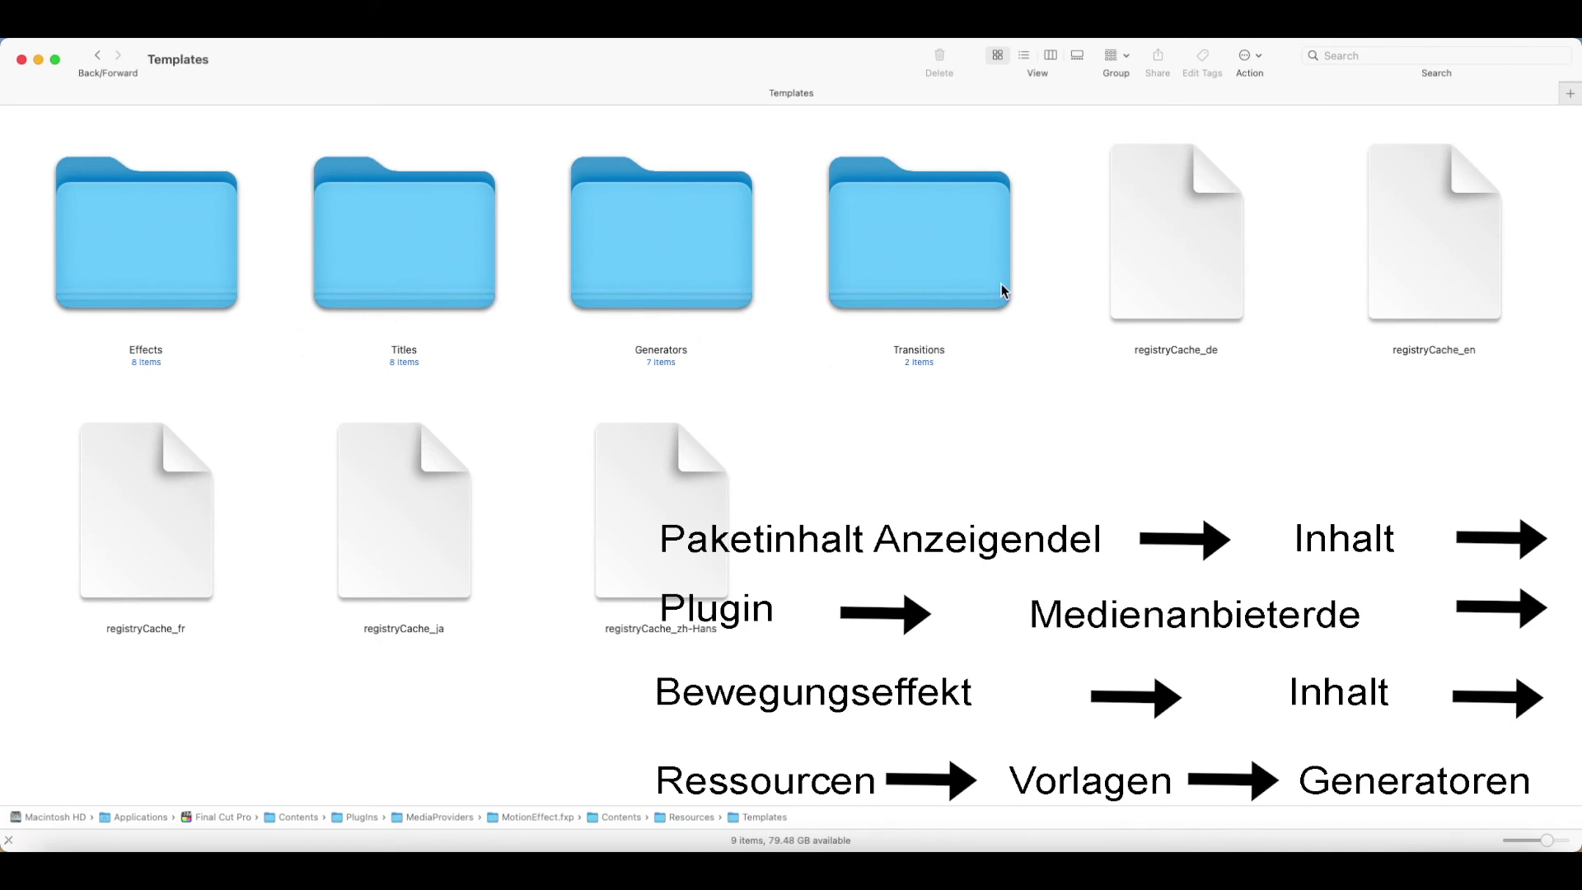
In a second window, open Better Shapes > Rectangle and select Rectangle.motn
left_click_drag(1048, 269, 149, 243)
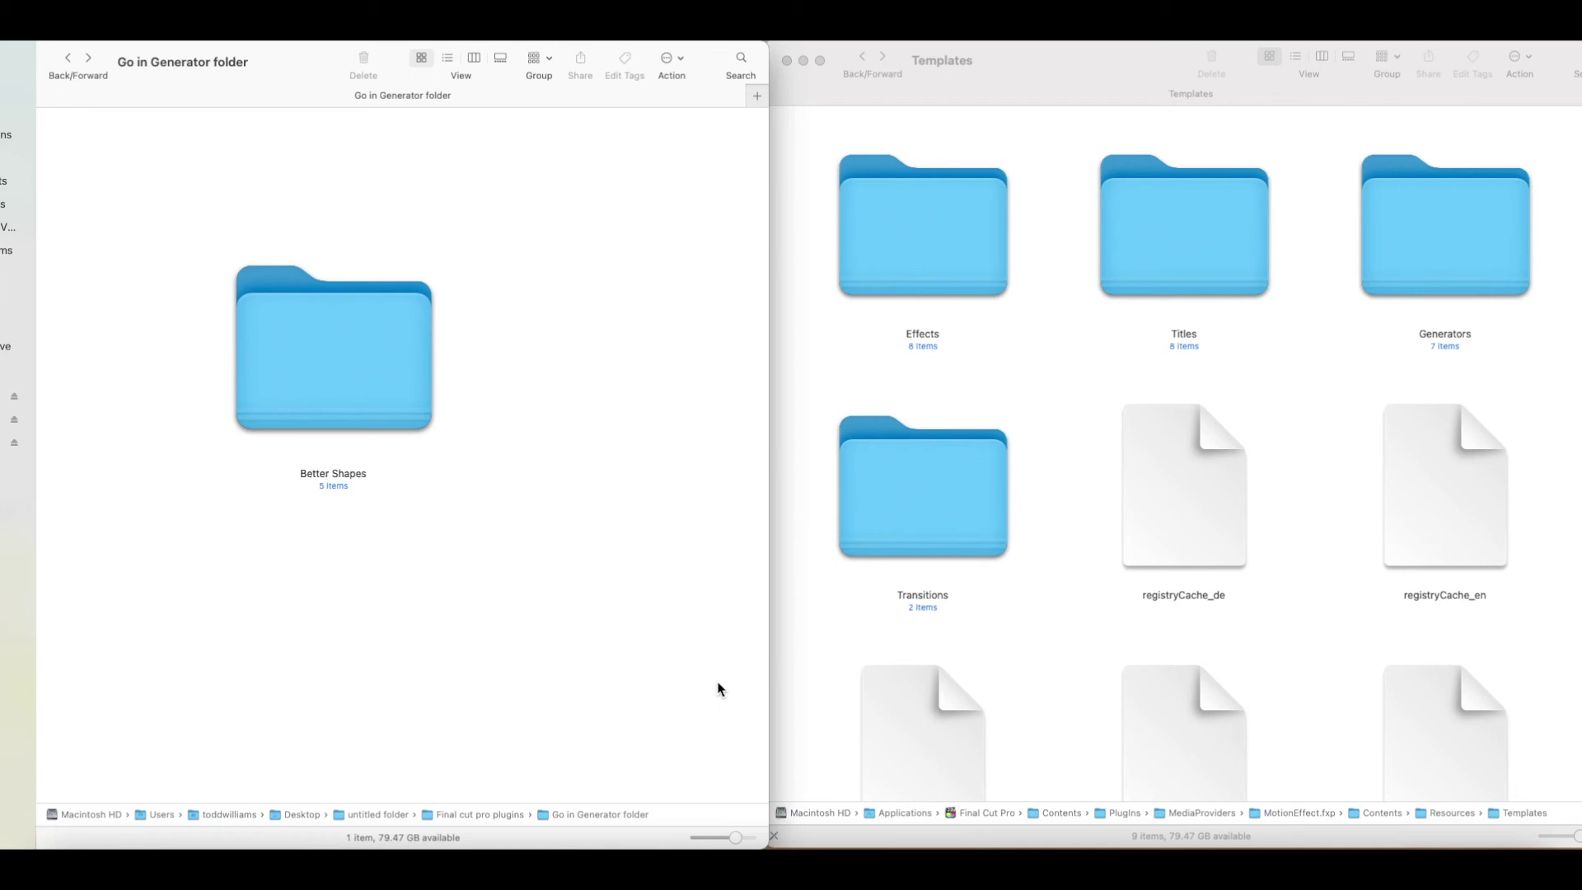
double_click(416, 422)
double_click(417, 420)
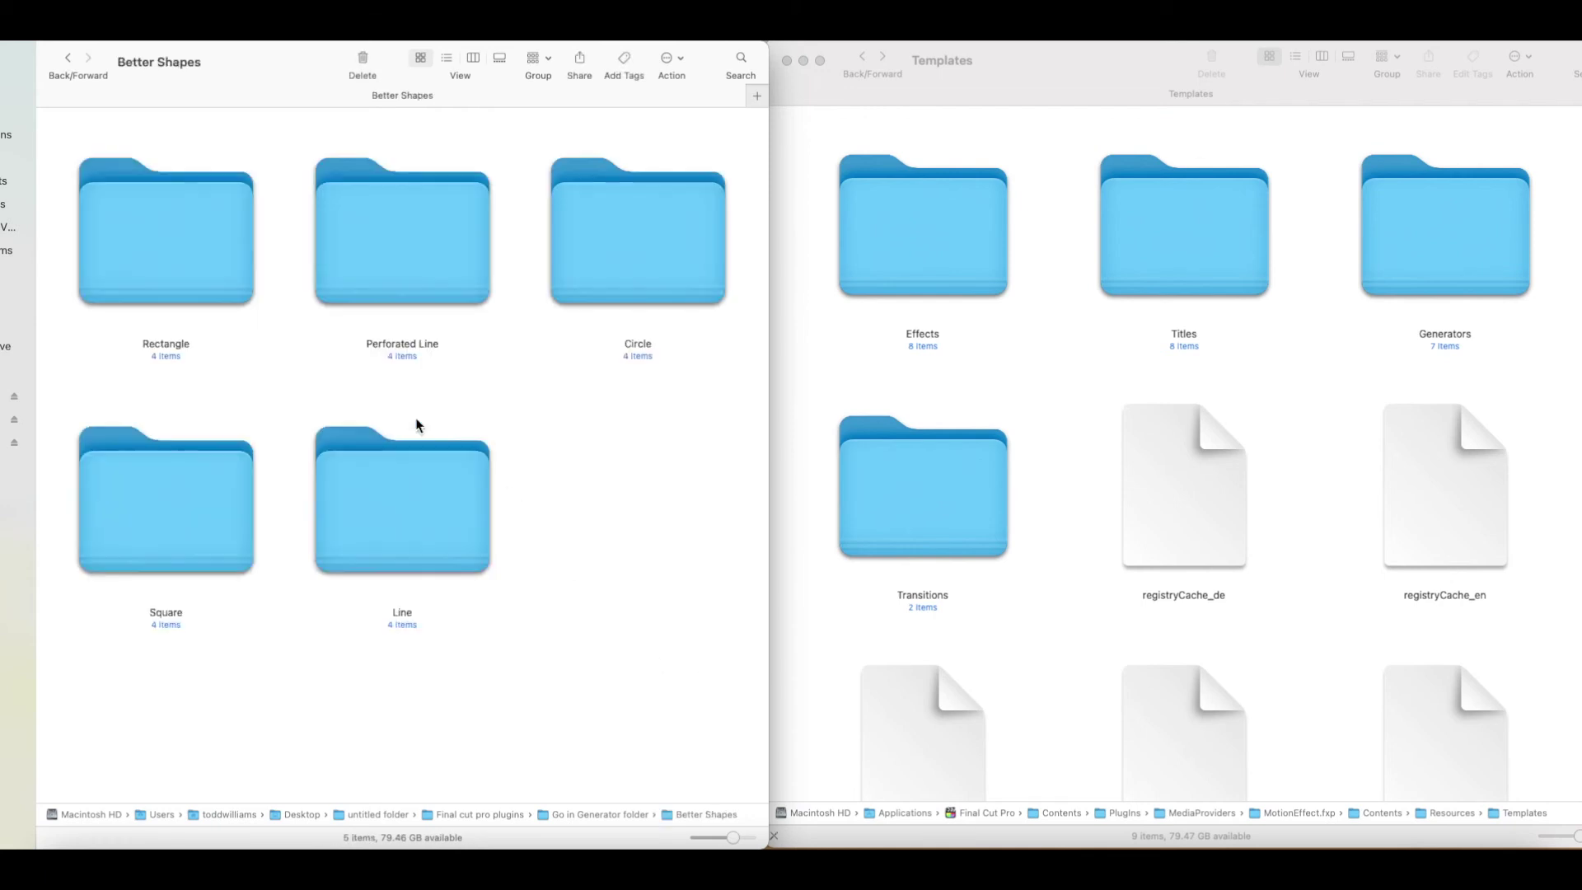
double_click(240, 280)
left_click(351, 526)
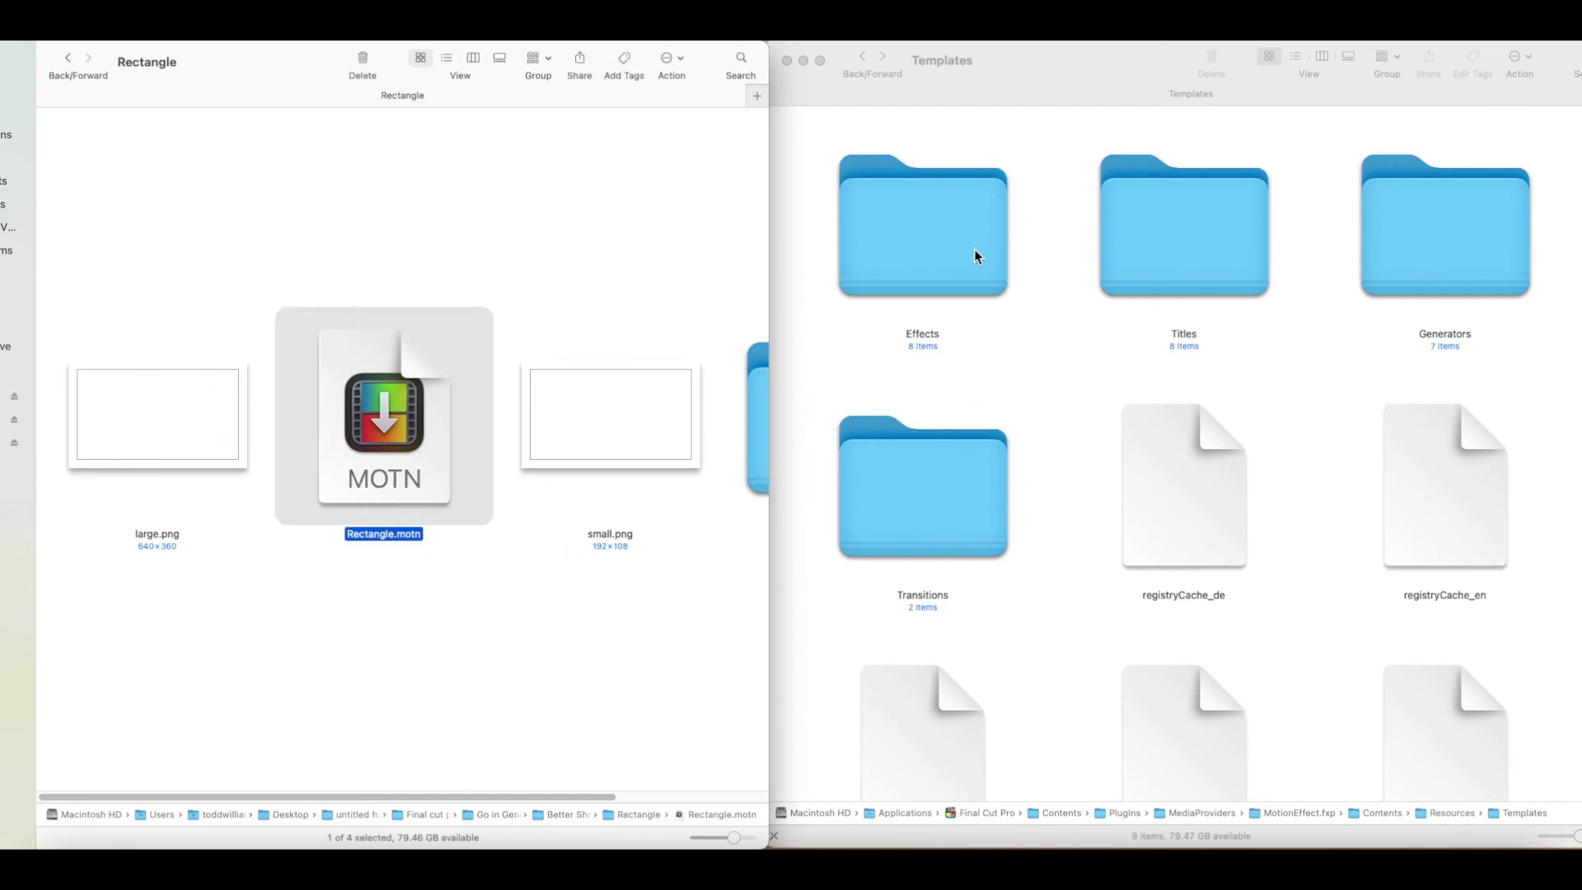
In the Templates window, open Generators > Backgrounds > Blobs and select Blobs.motn
left_click(1071, 281)
double_click(1434, 280)
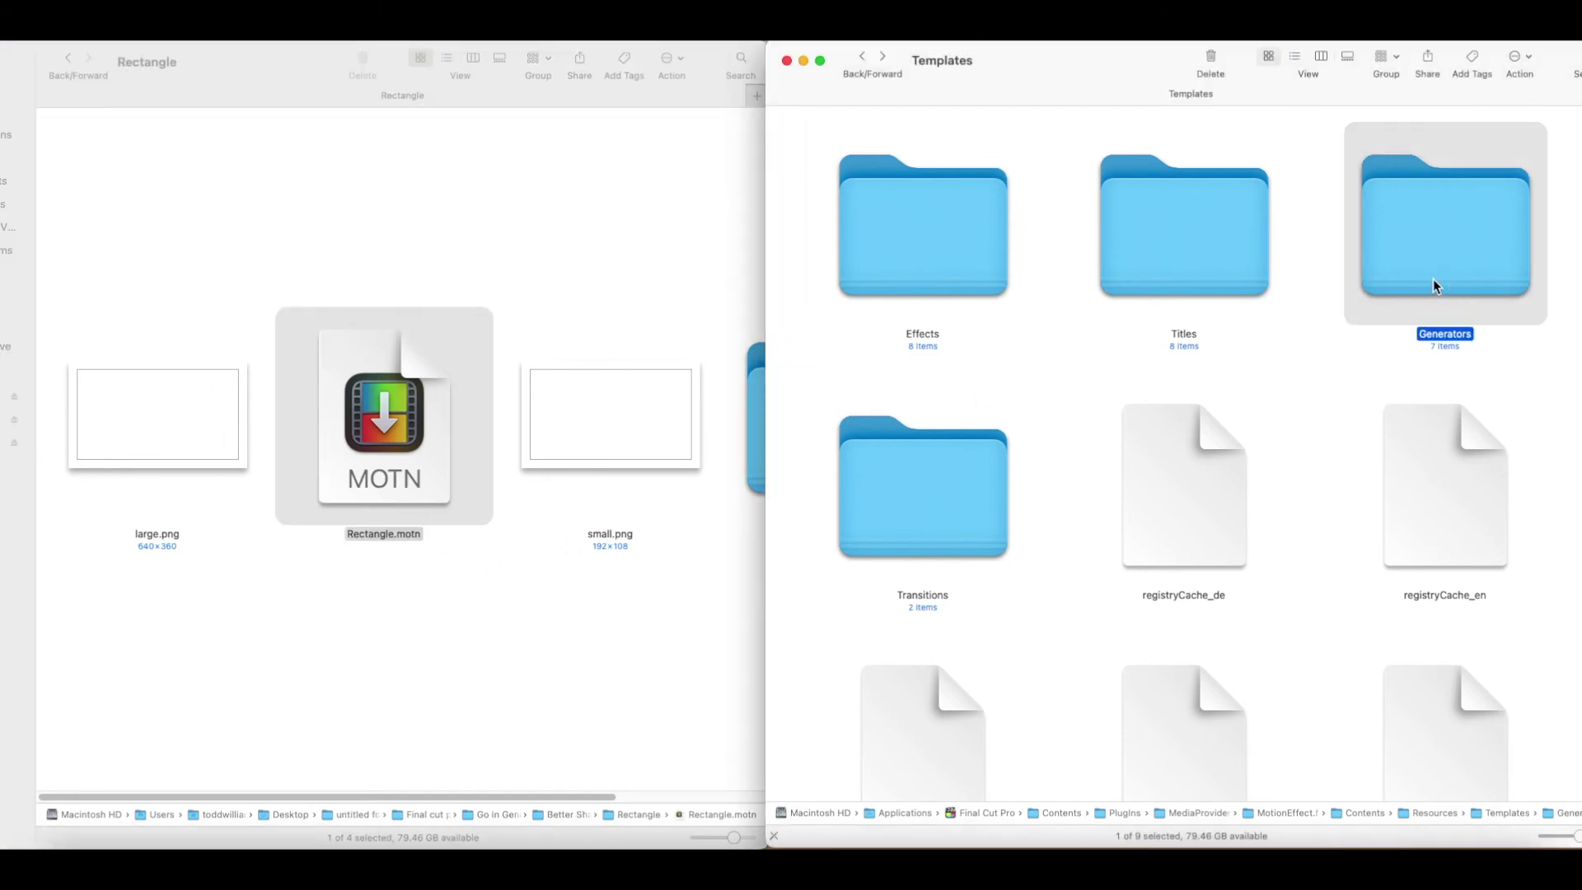
double_click(961, 241)
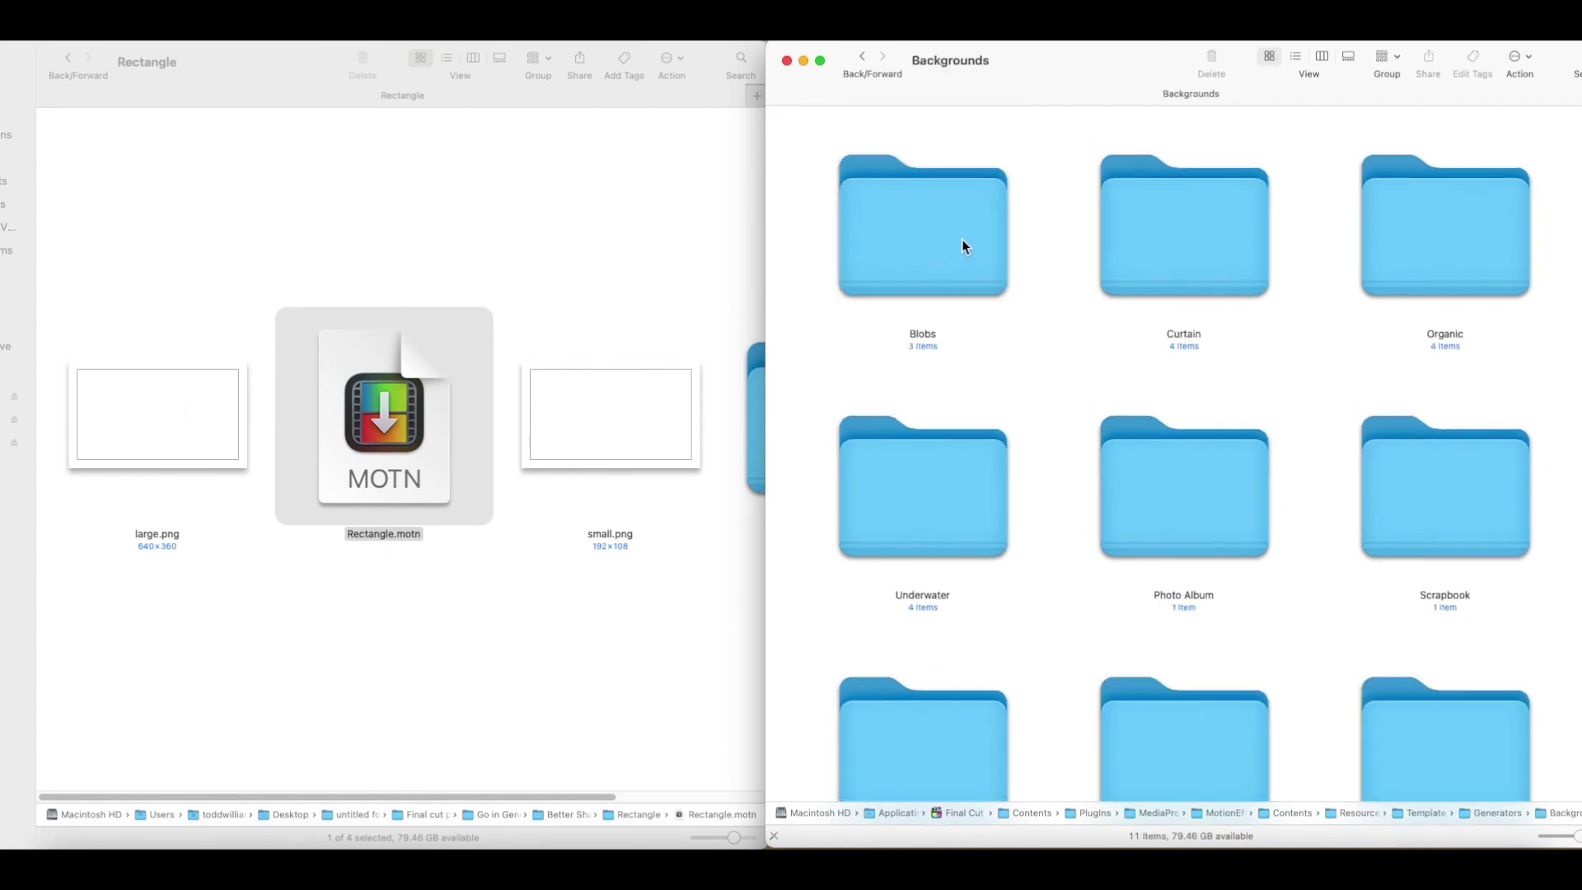
double_click(961, 241)
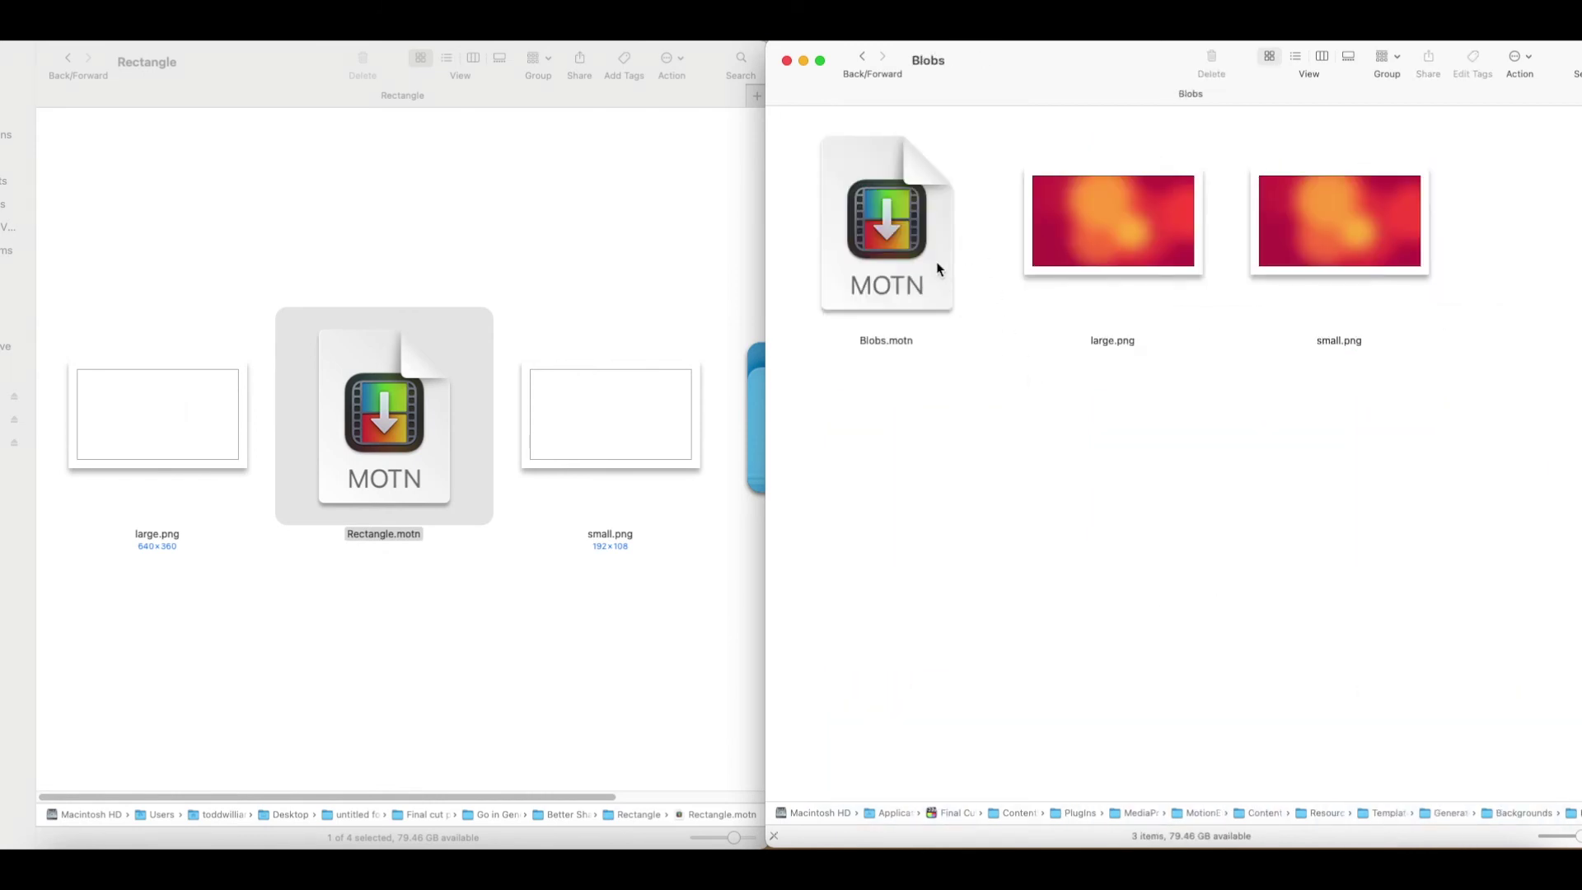
left_click(936, 260)
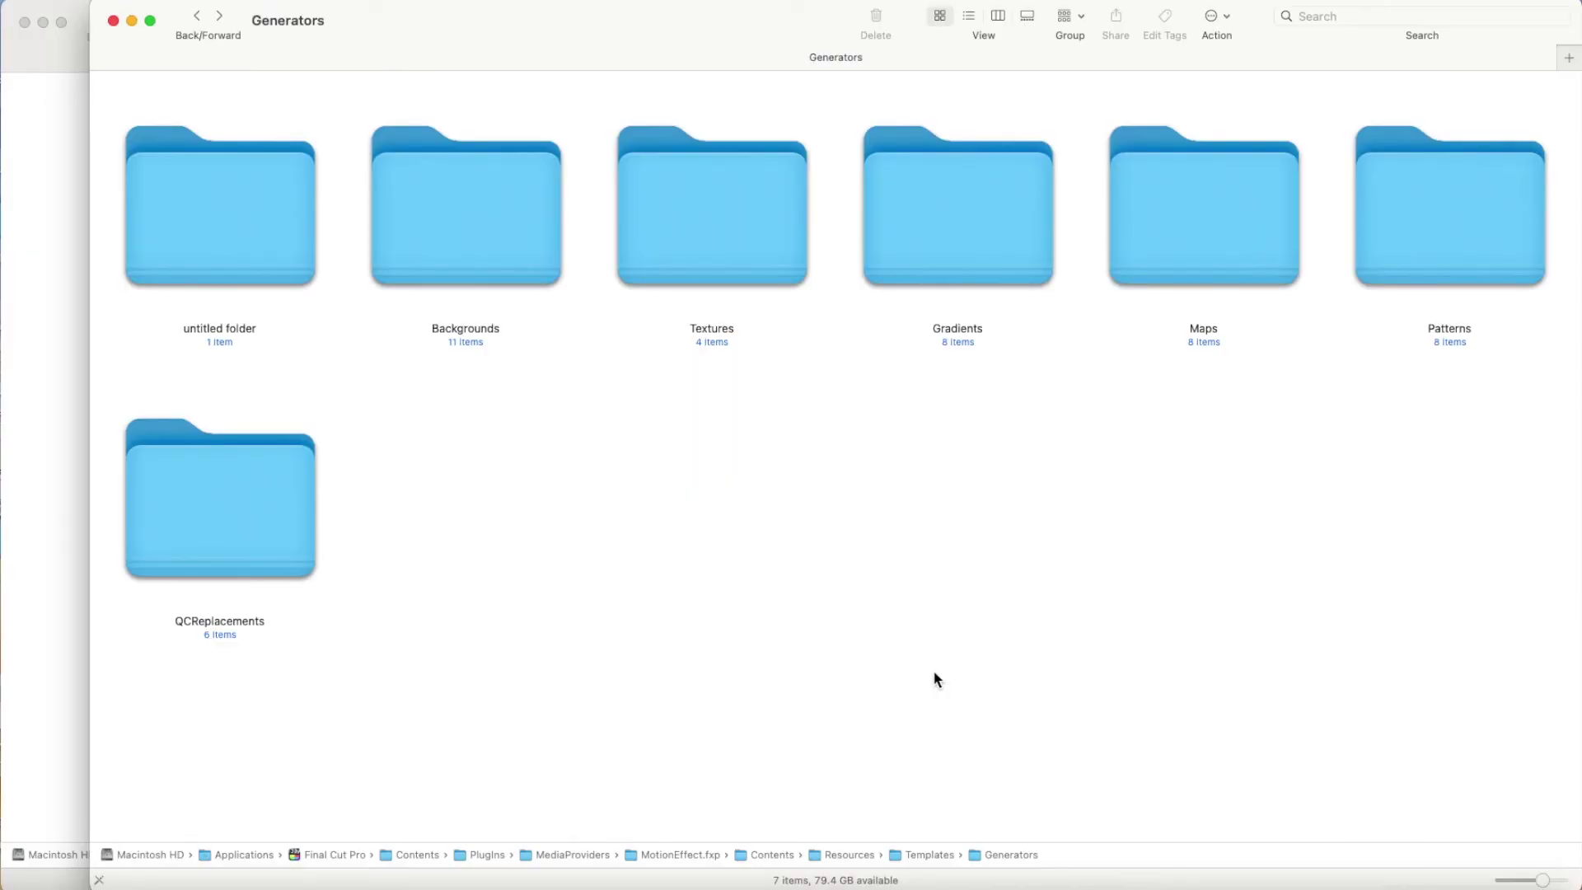
Duplicate the Backgrounds folder in Generators
left_click(550, 270)
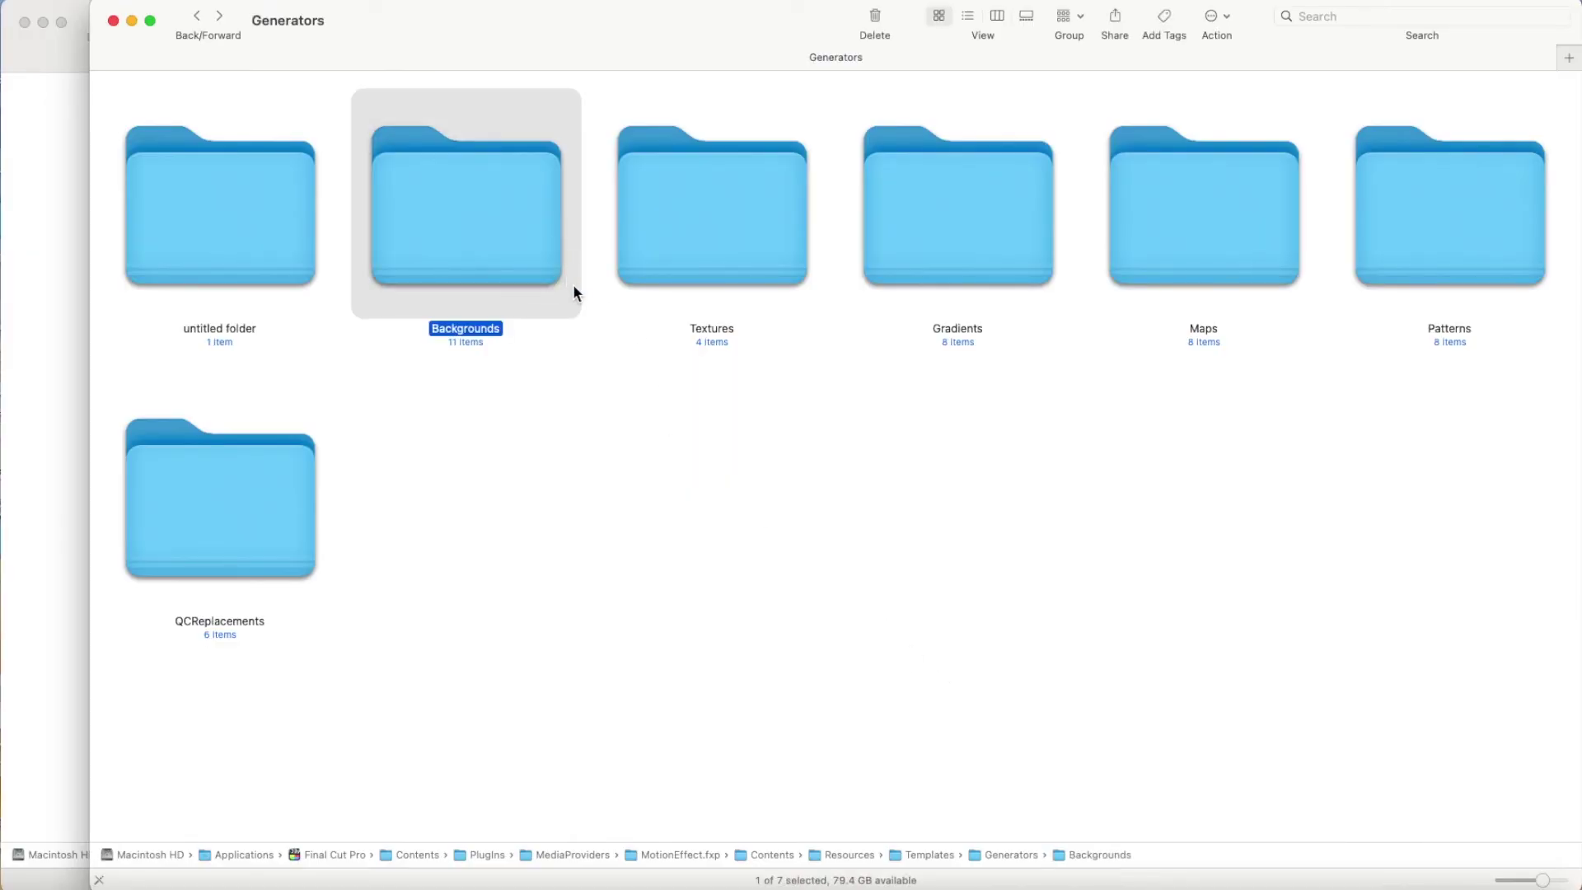
right_click(575, 294)
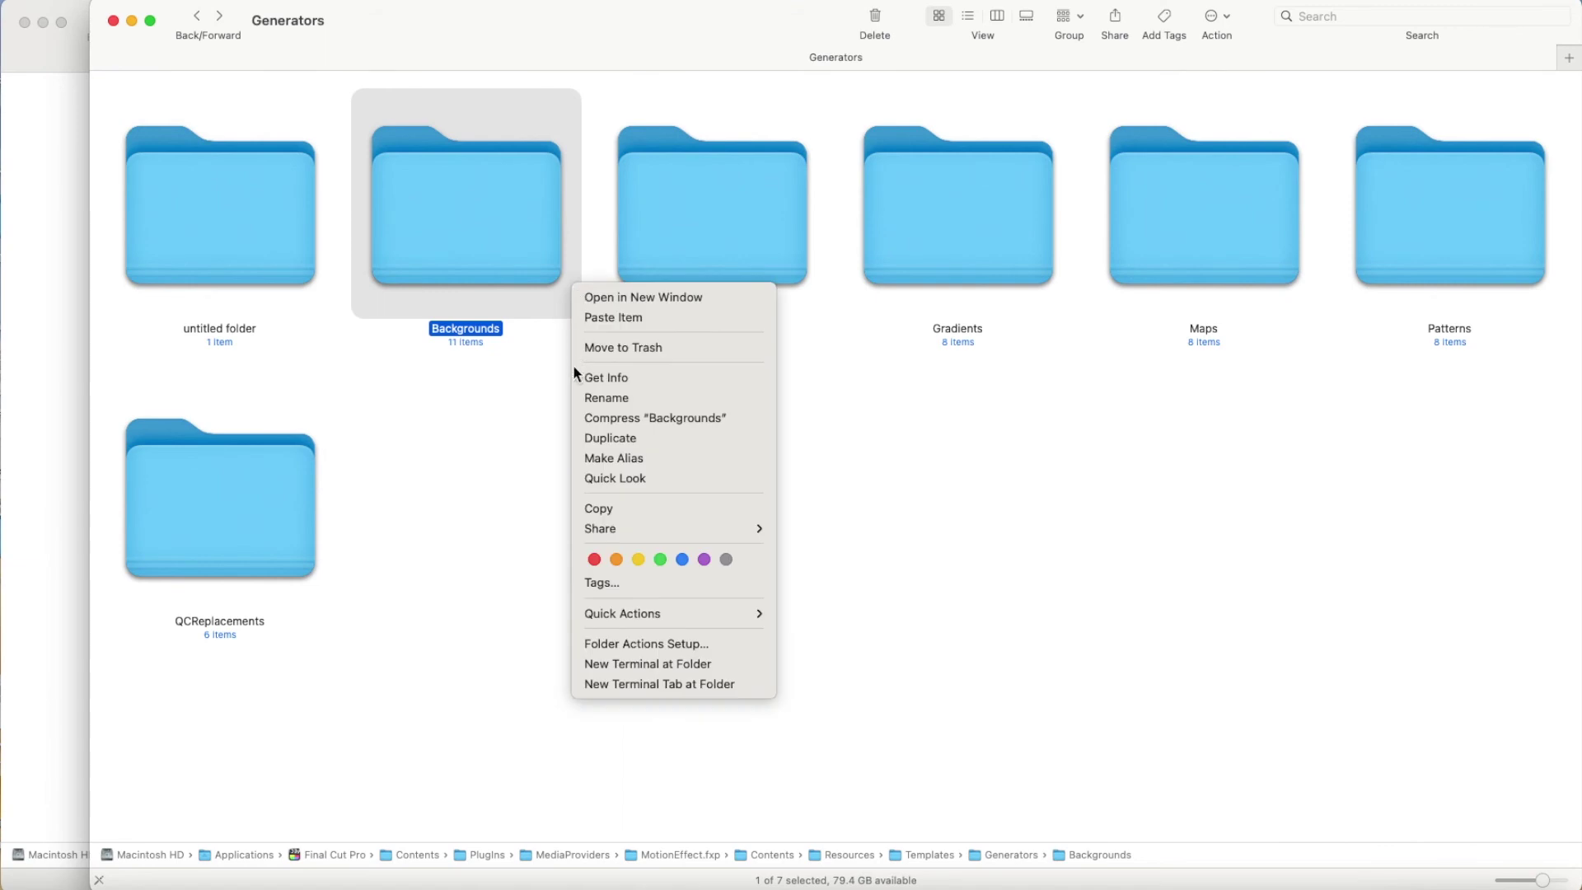
left_click(657, 447)
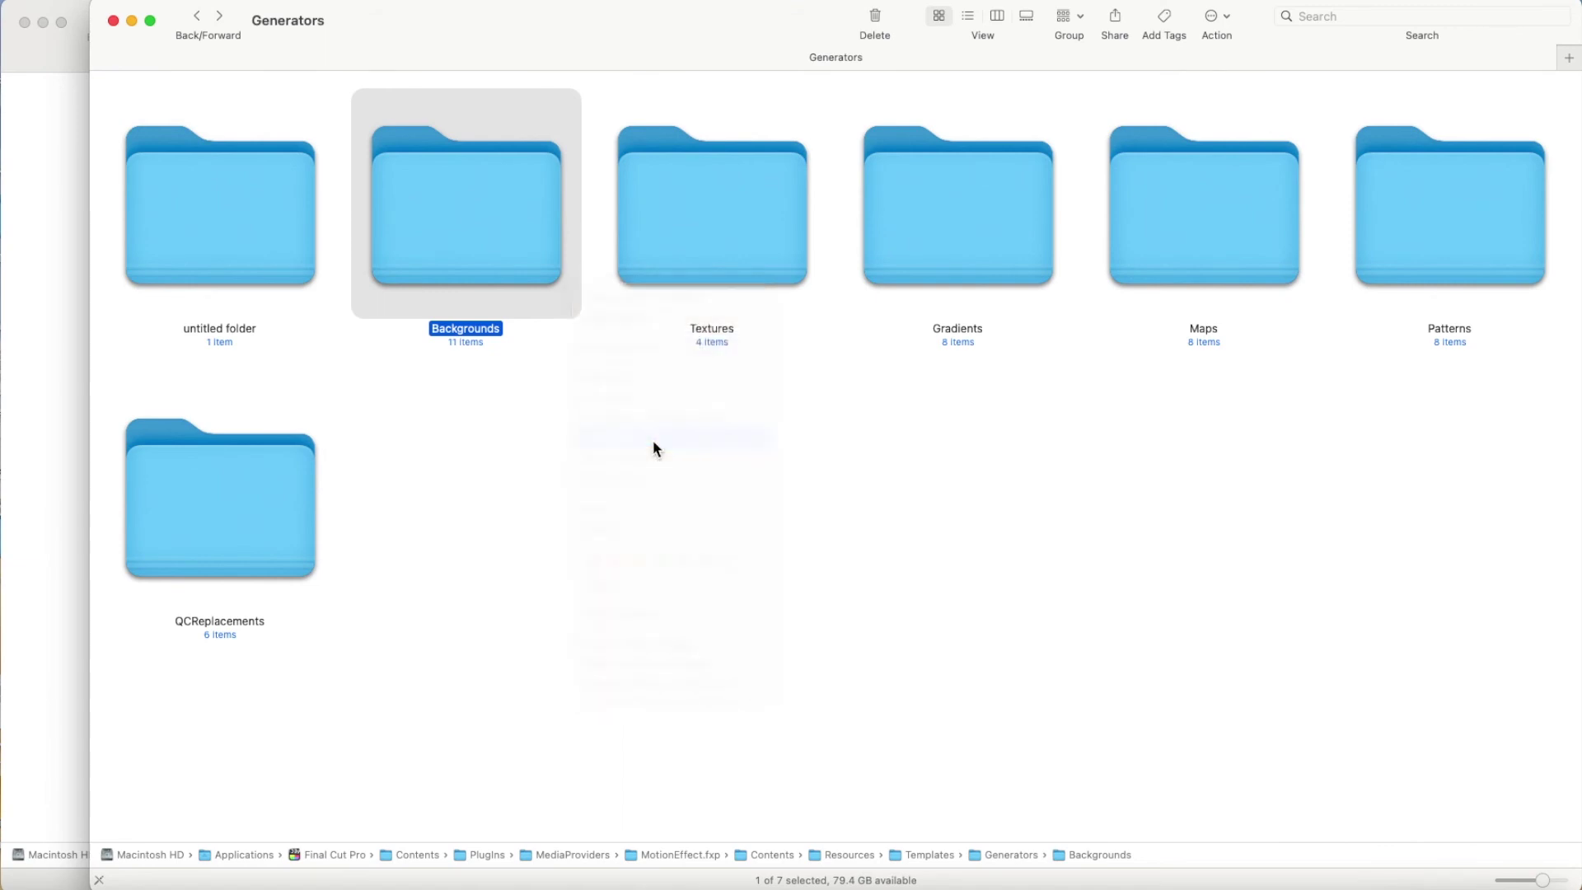
left_click(873, 338)
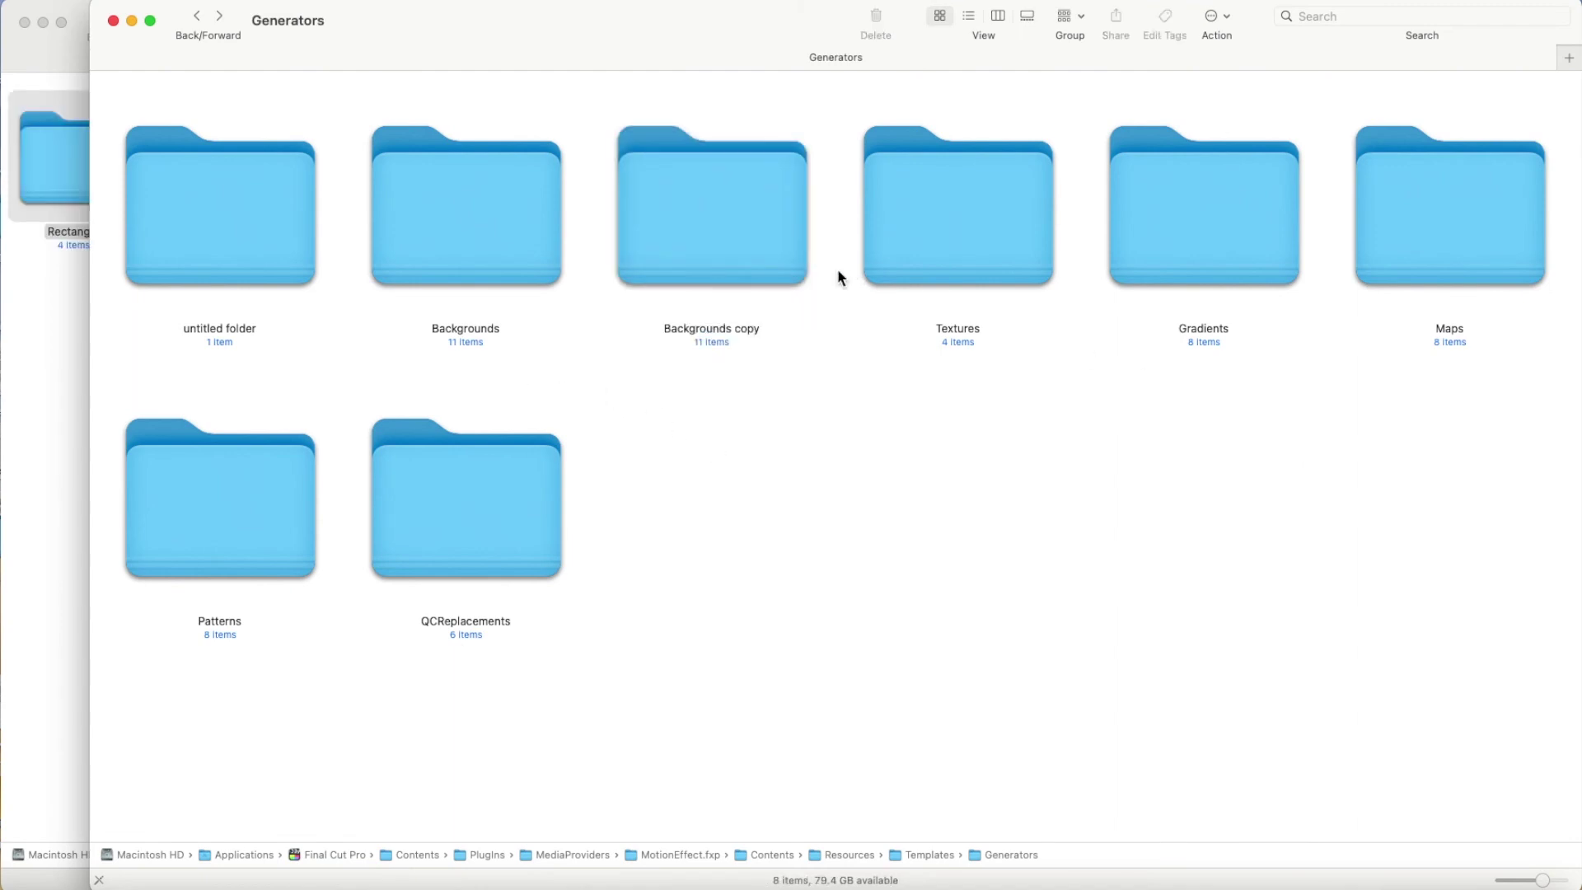
Move all eleven subfolders of Backgrounds copy to the Trash
double_click(758, 254)
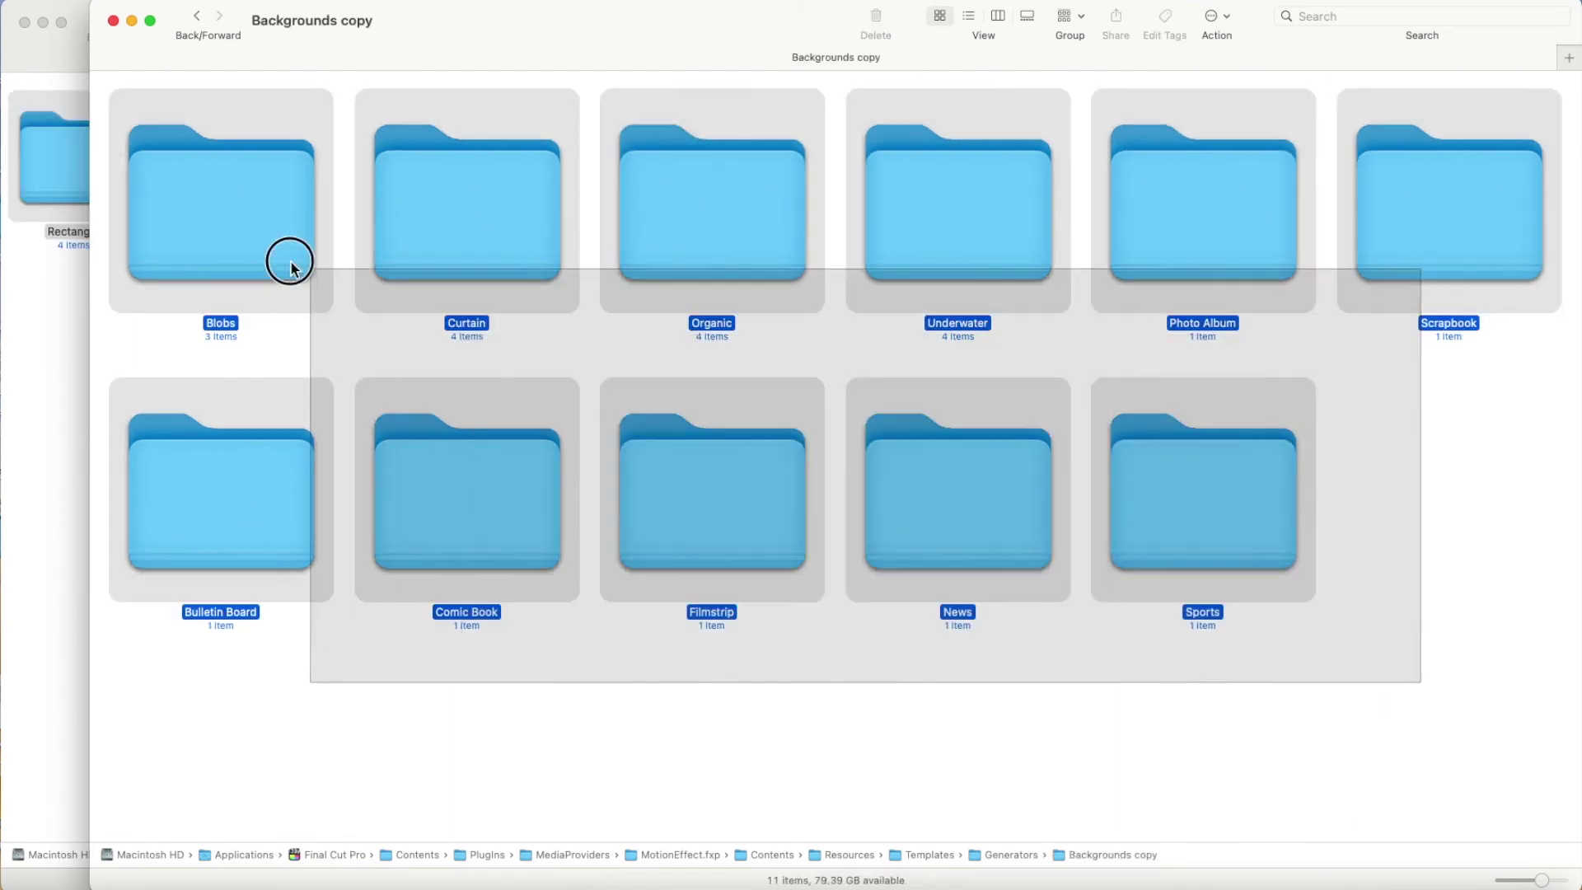
left_click_drag(1405, 698, 251, 229)
right_click(251, 224)
left_click(281, 287)
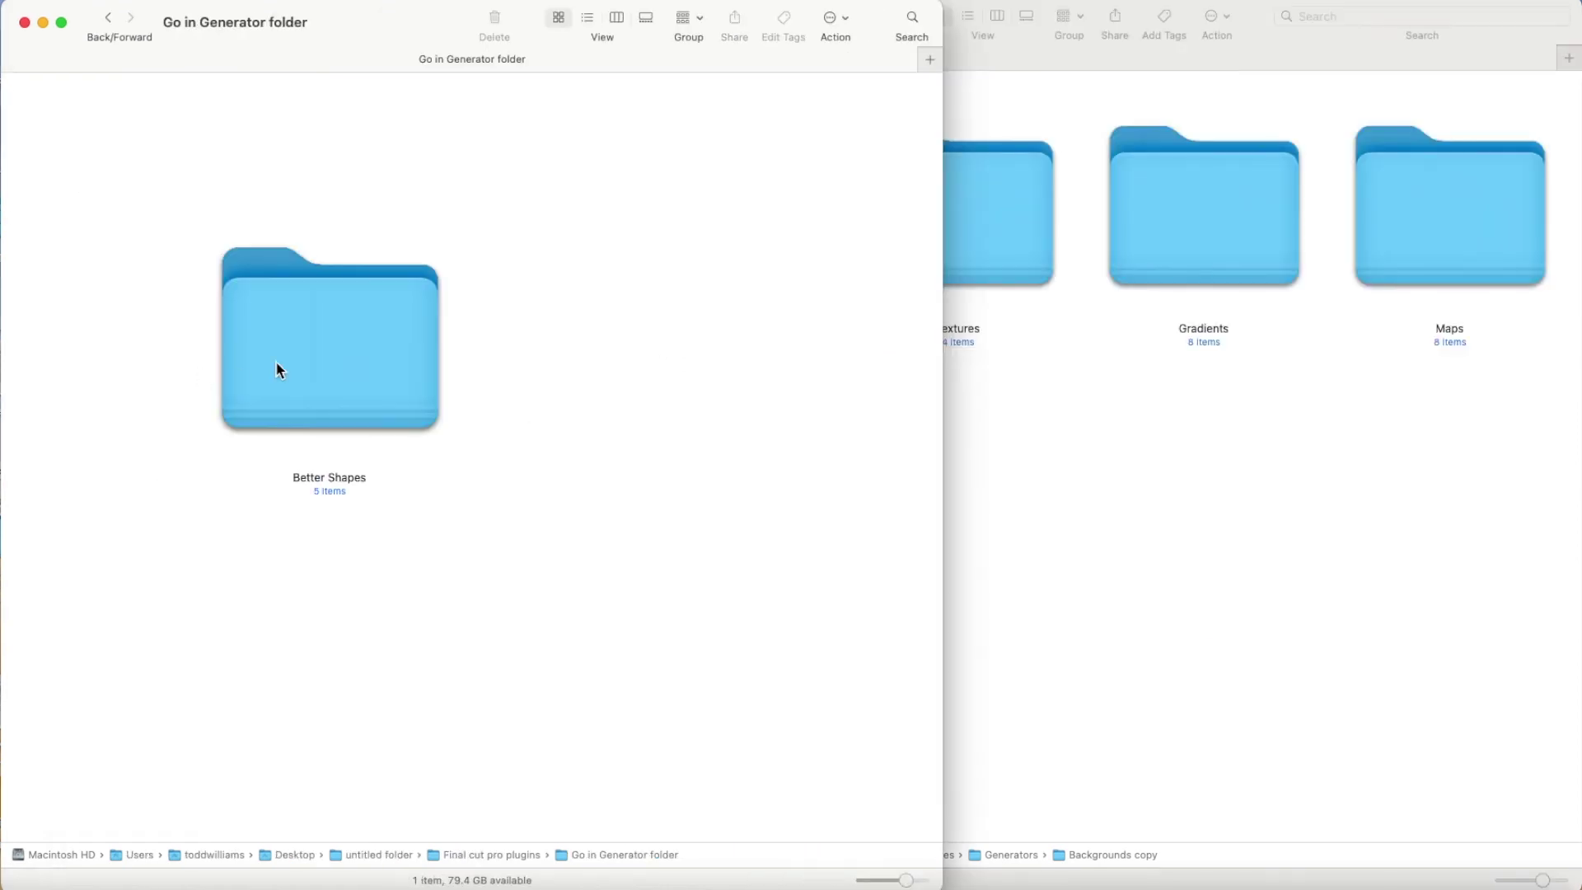
Copy the five Better Shapes subfolders into the empty Backgrounds copy folder
double_click(280, 370)
left_click(692, 290)
left_click_drag(693, 290, 41, 192)
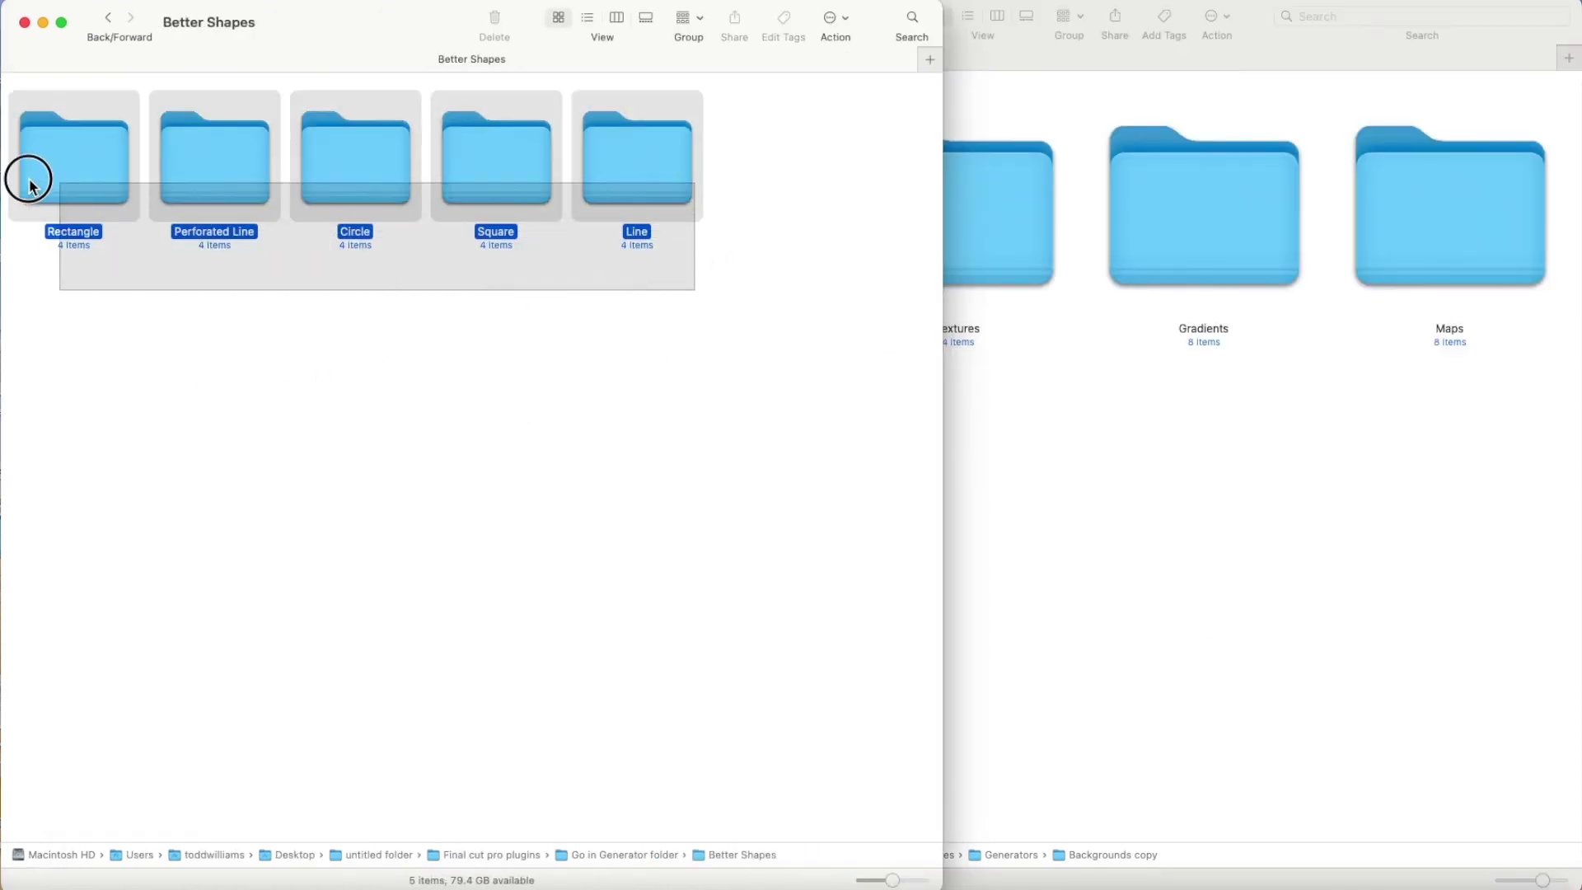
right_click(47, 192)
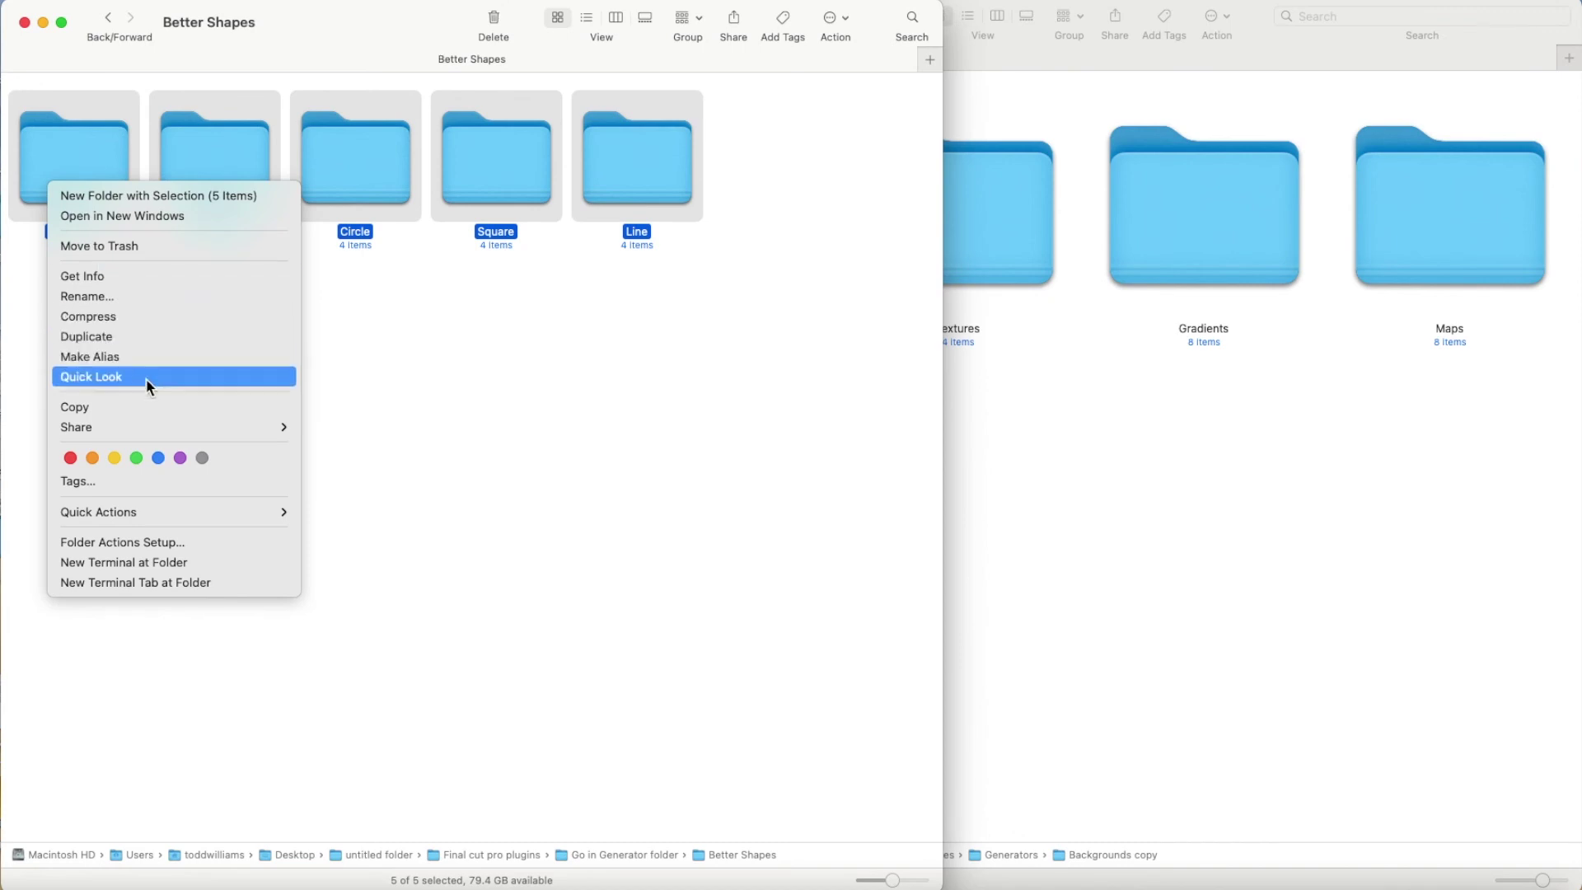
left_click(143, 406)
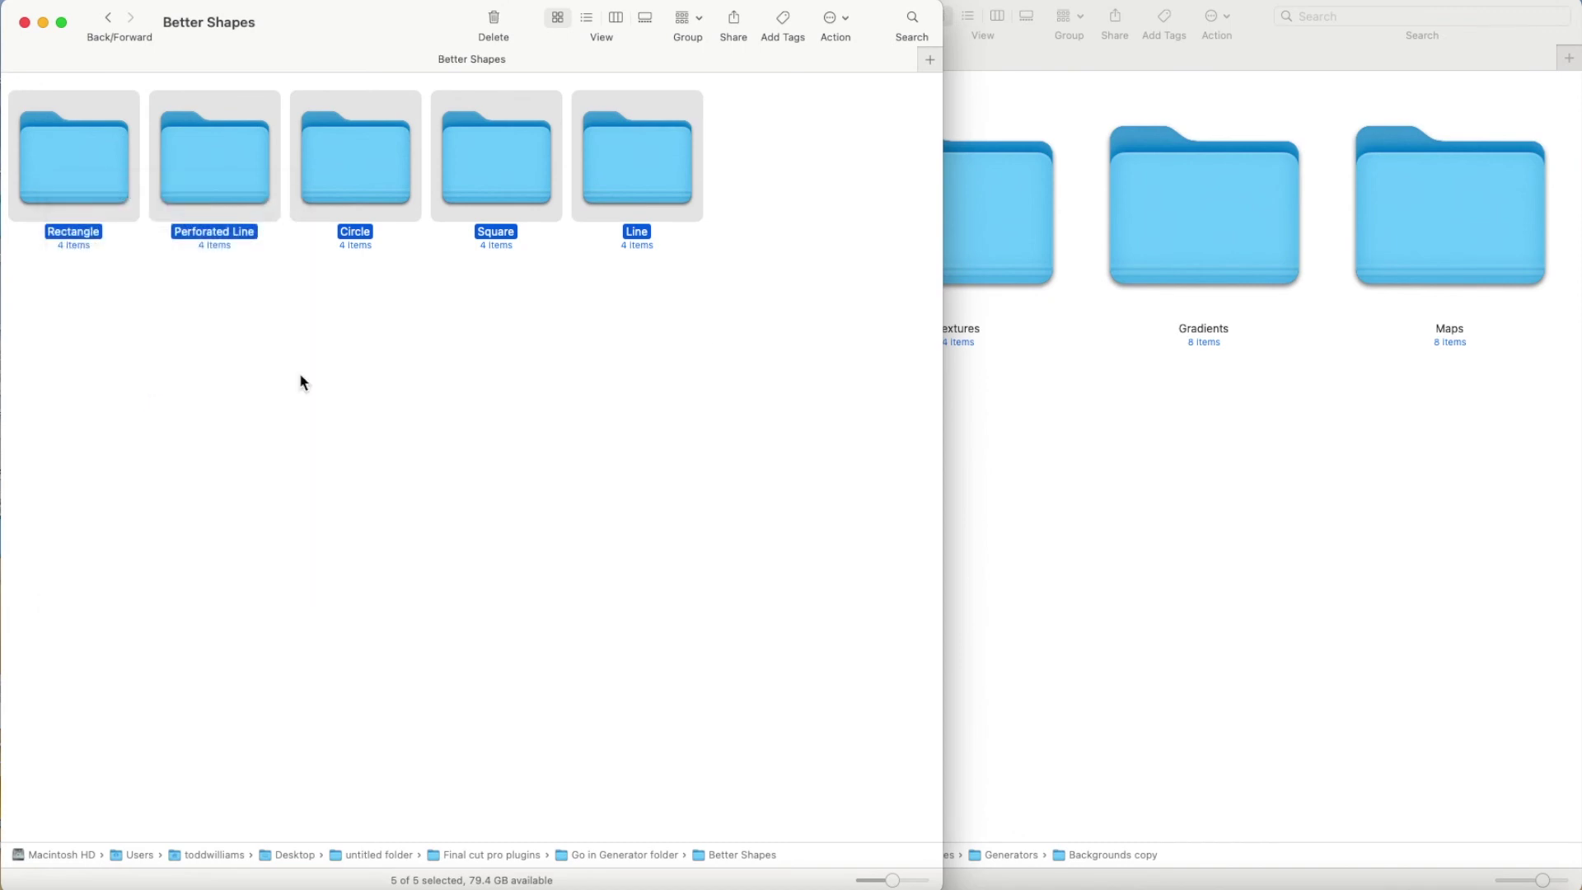
left_click(1183, 394)
double_click(758, 255)
right_click(633, 381)
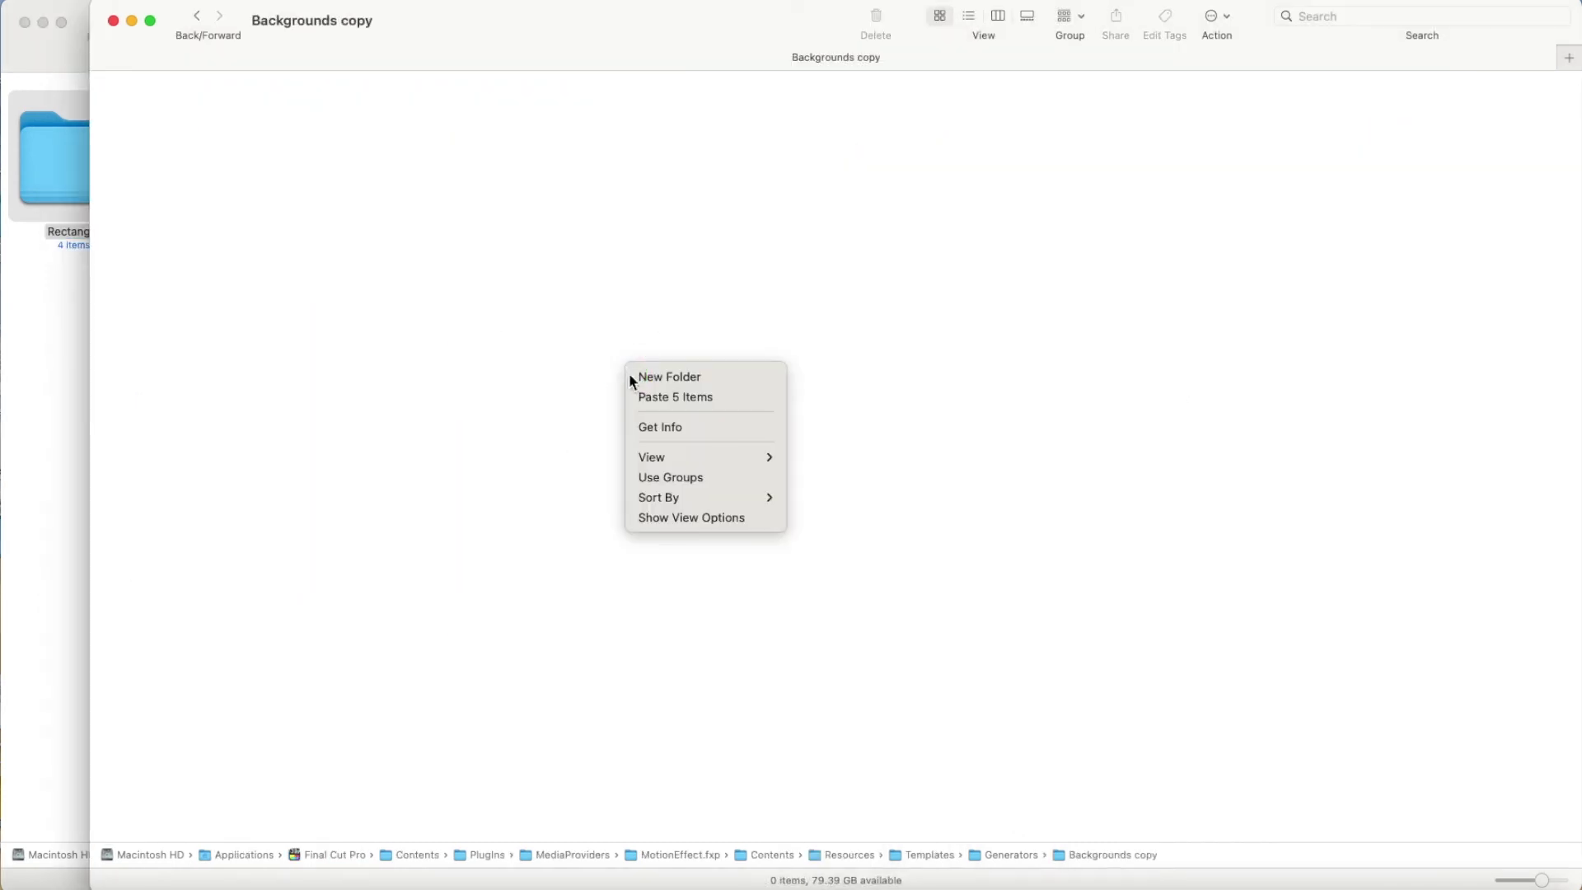
left_click(670, 397)
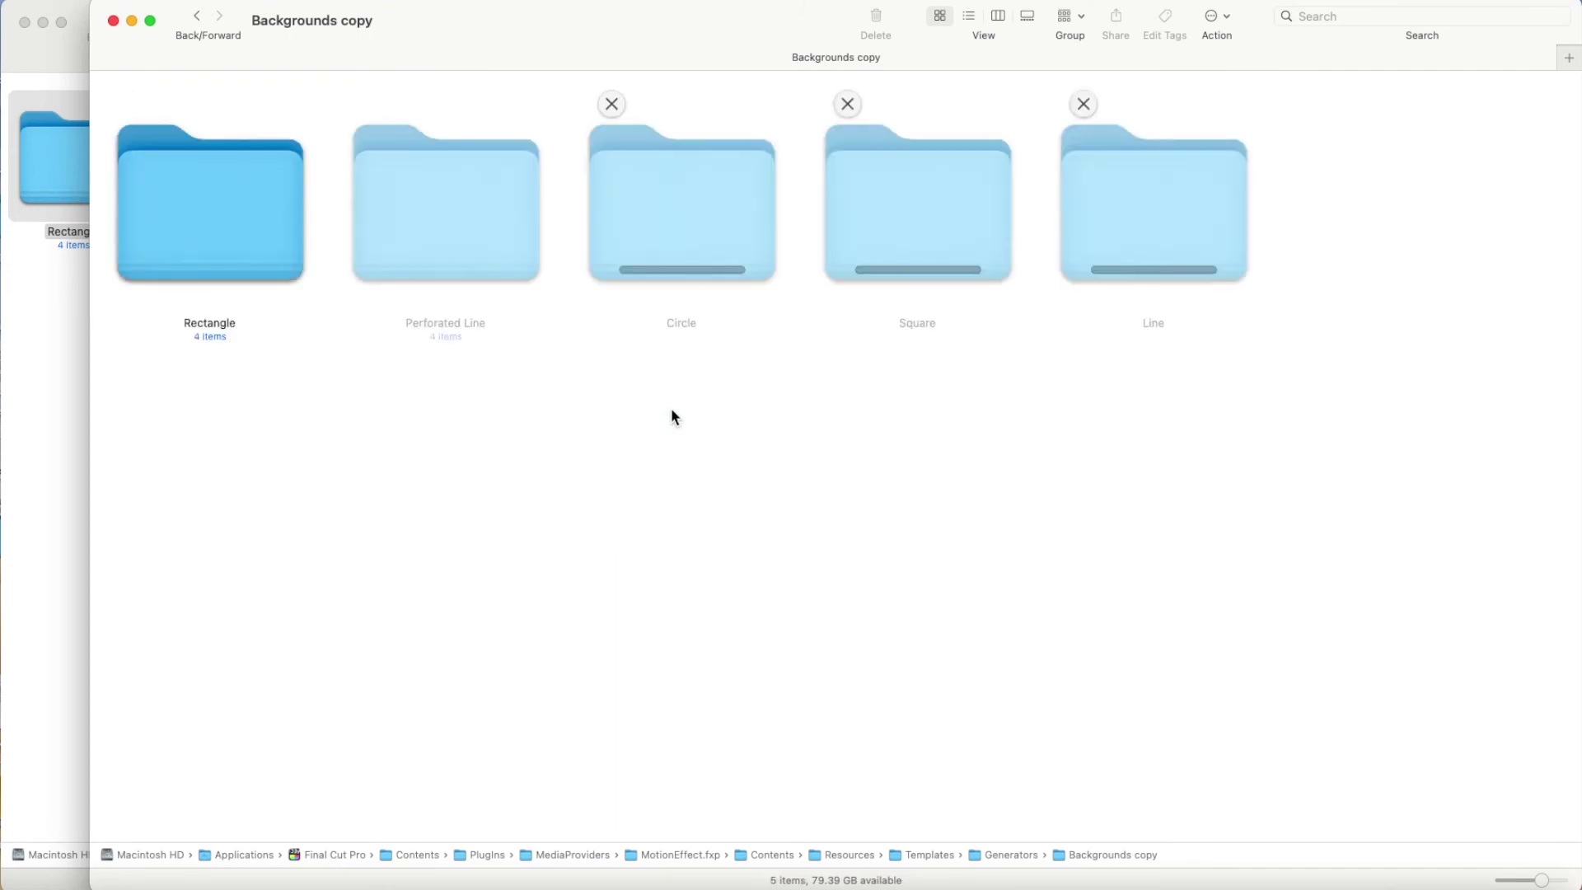
Copy the name 'Better Shapes' from the original folder's name field
left_click(352, 484)
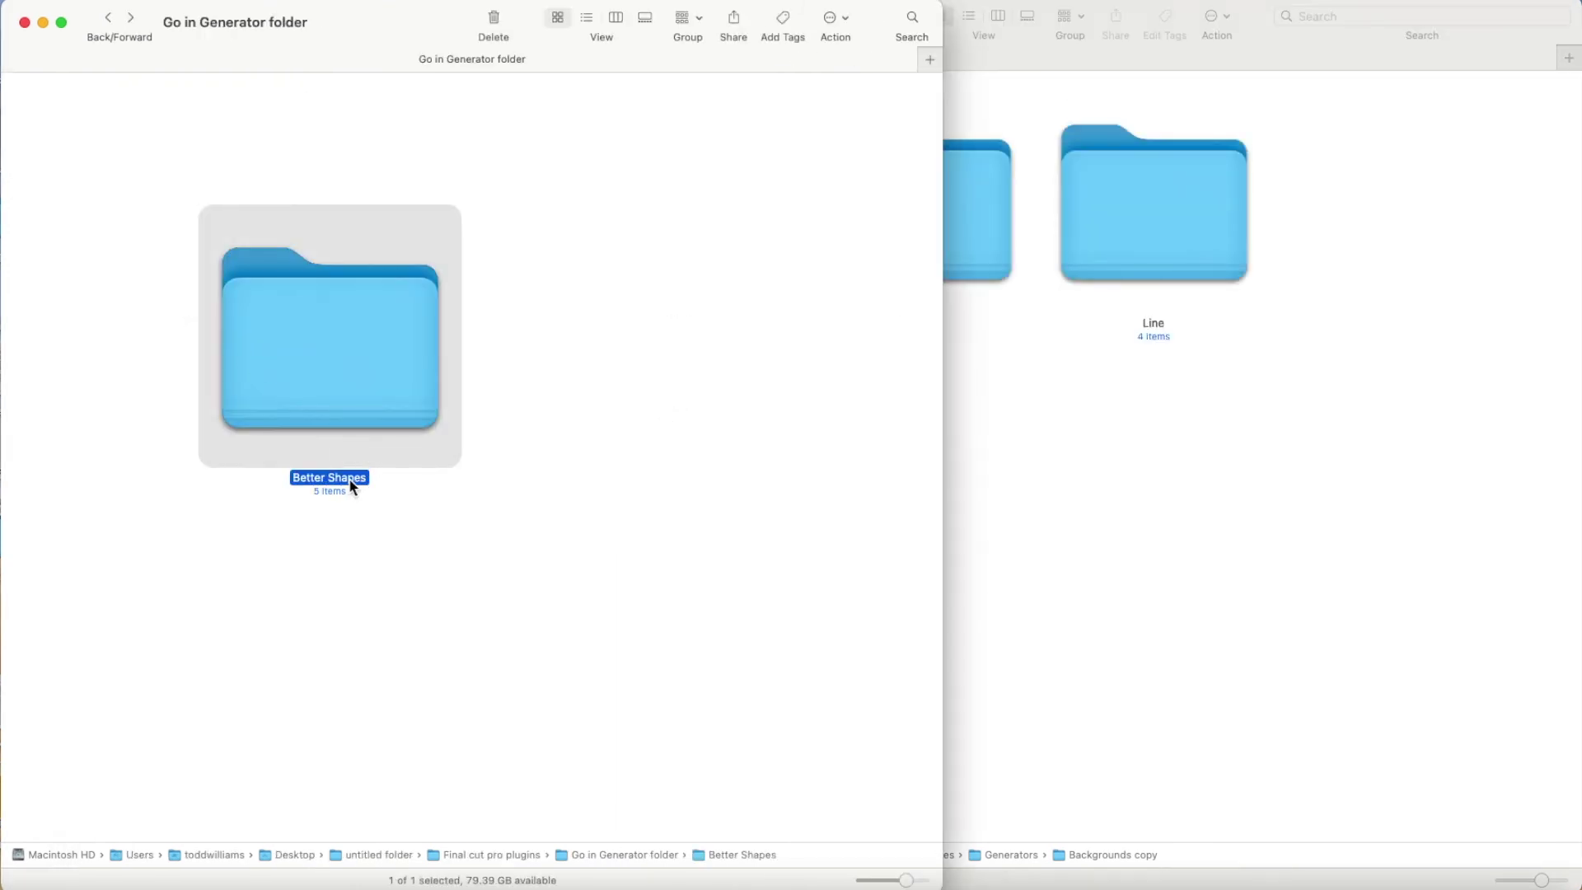
left_click(353, 486)
right_click(353, 486)
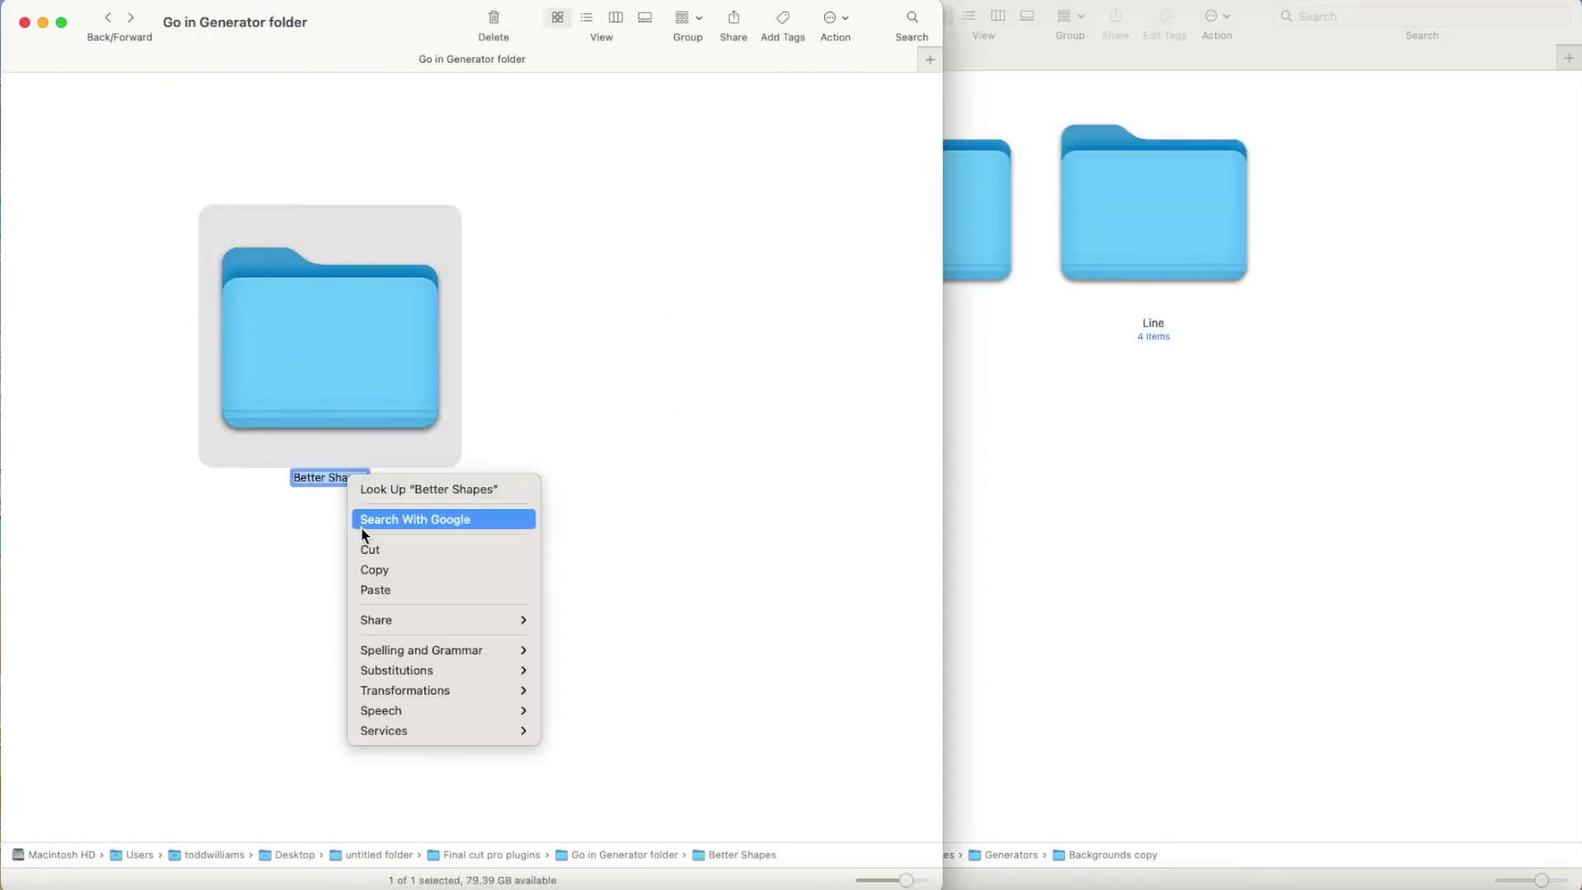
left_click(389, 571)
left_click(583, 542)
Rename the Backgrounds copy folder to 'Better Shapes' and authorise the change
left_click(1010, 526)
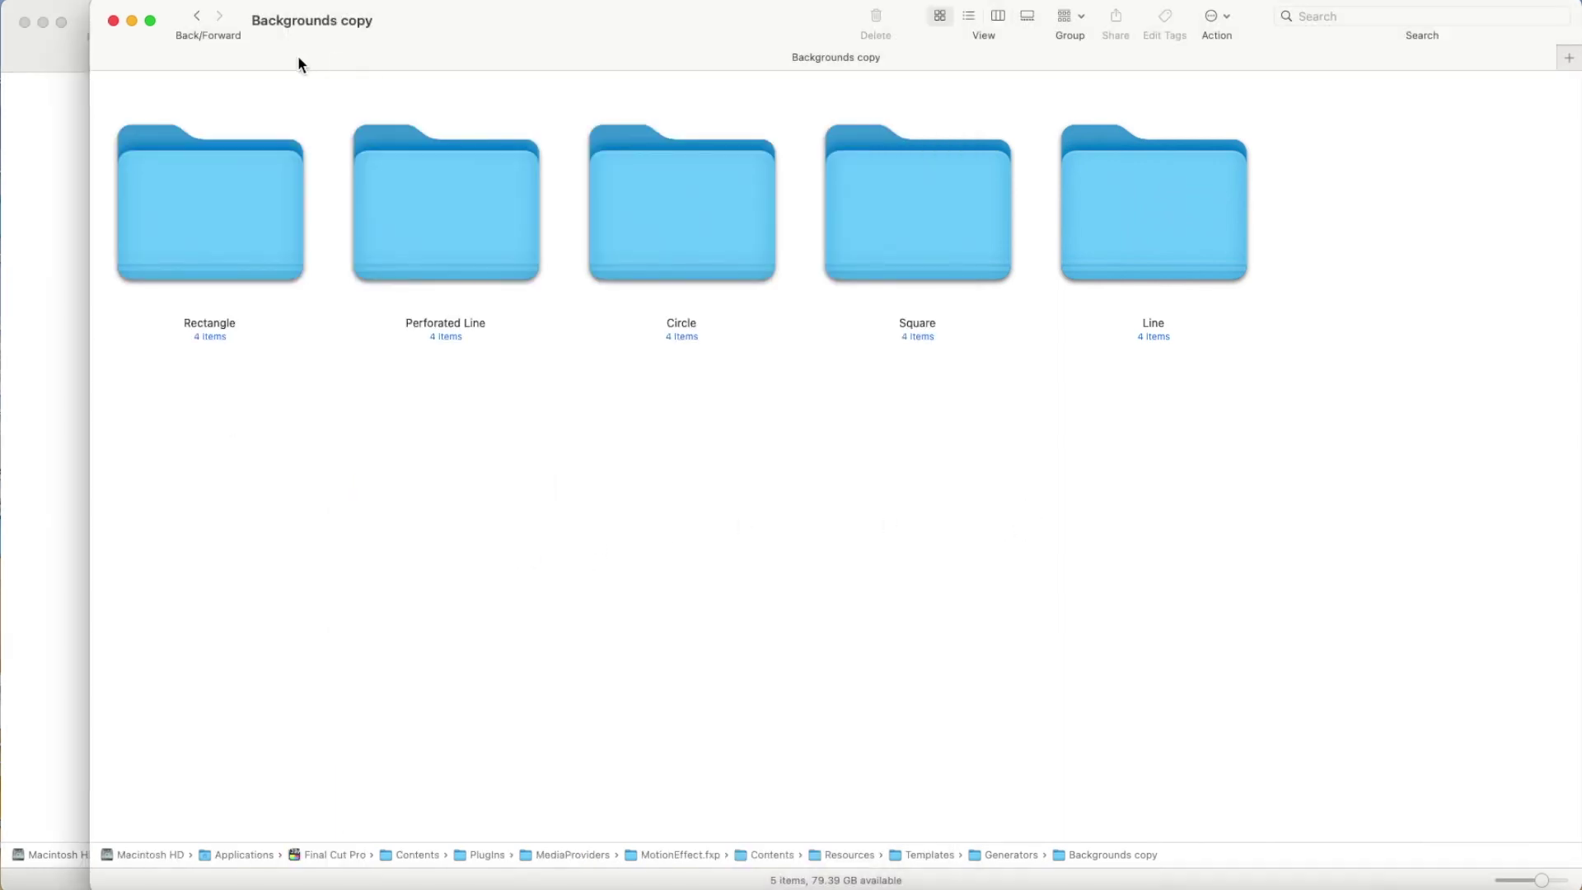
left_click(197, 16)
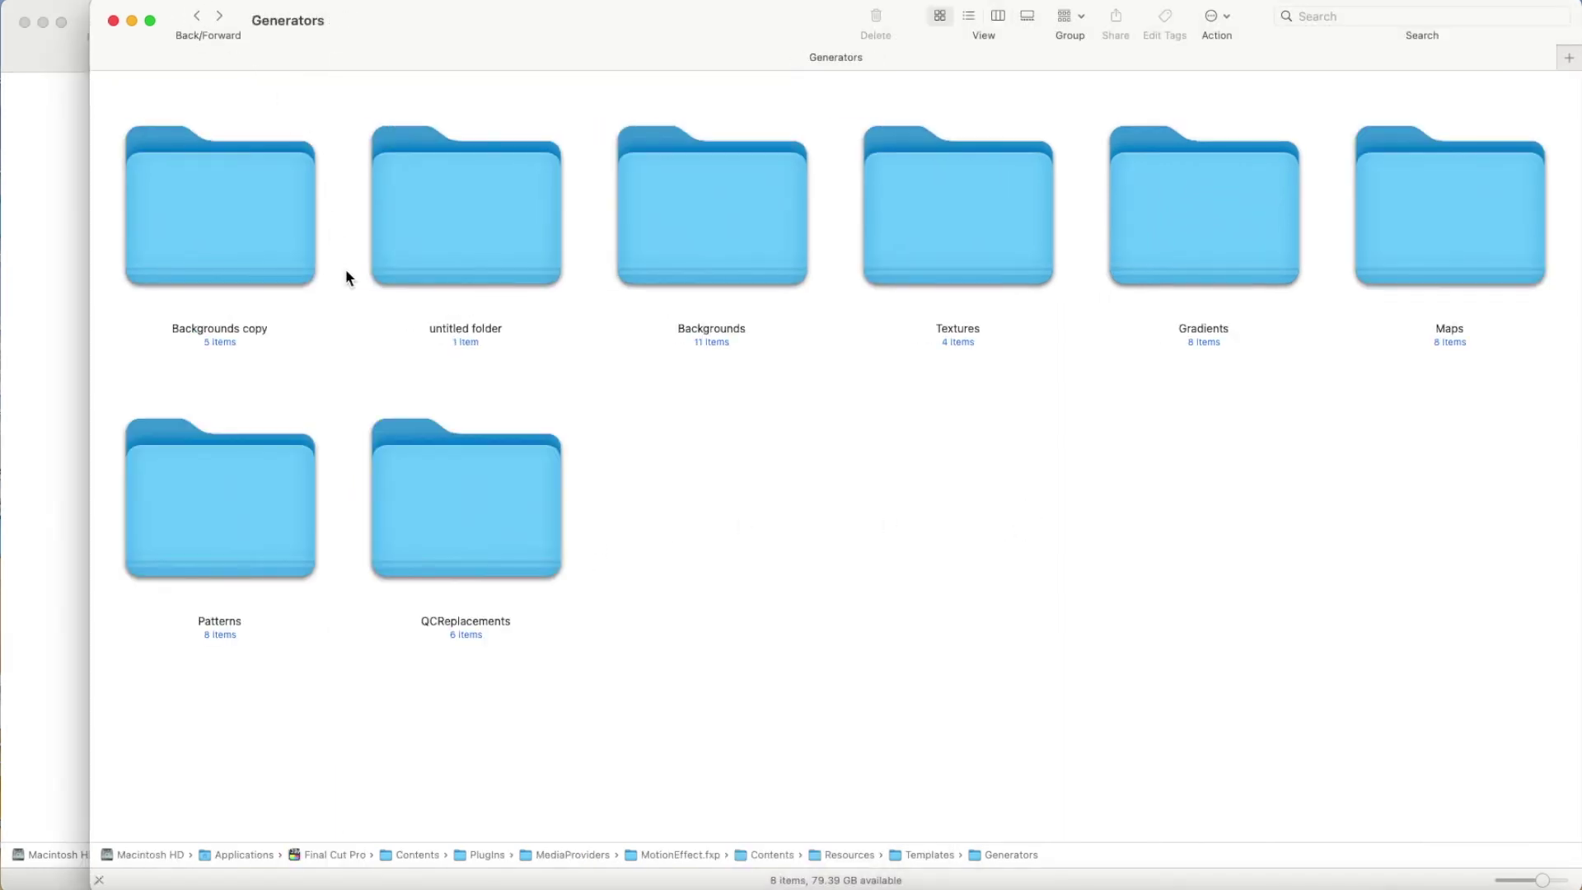
left_click(264, 334)
left_click(264, 334)
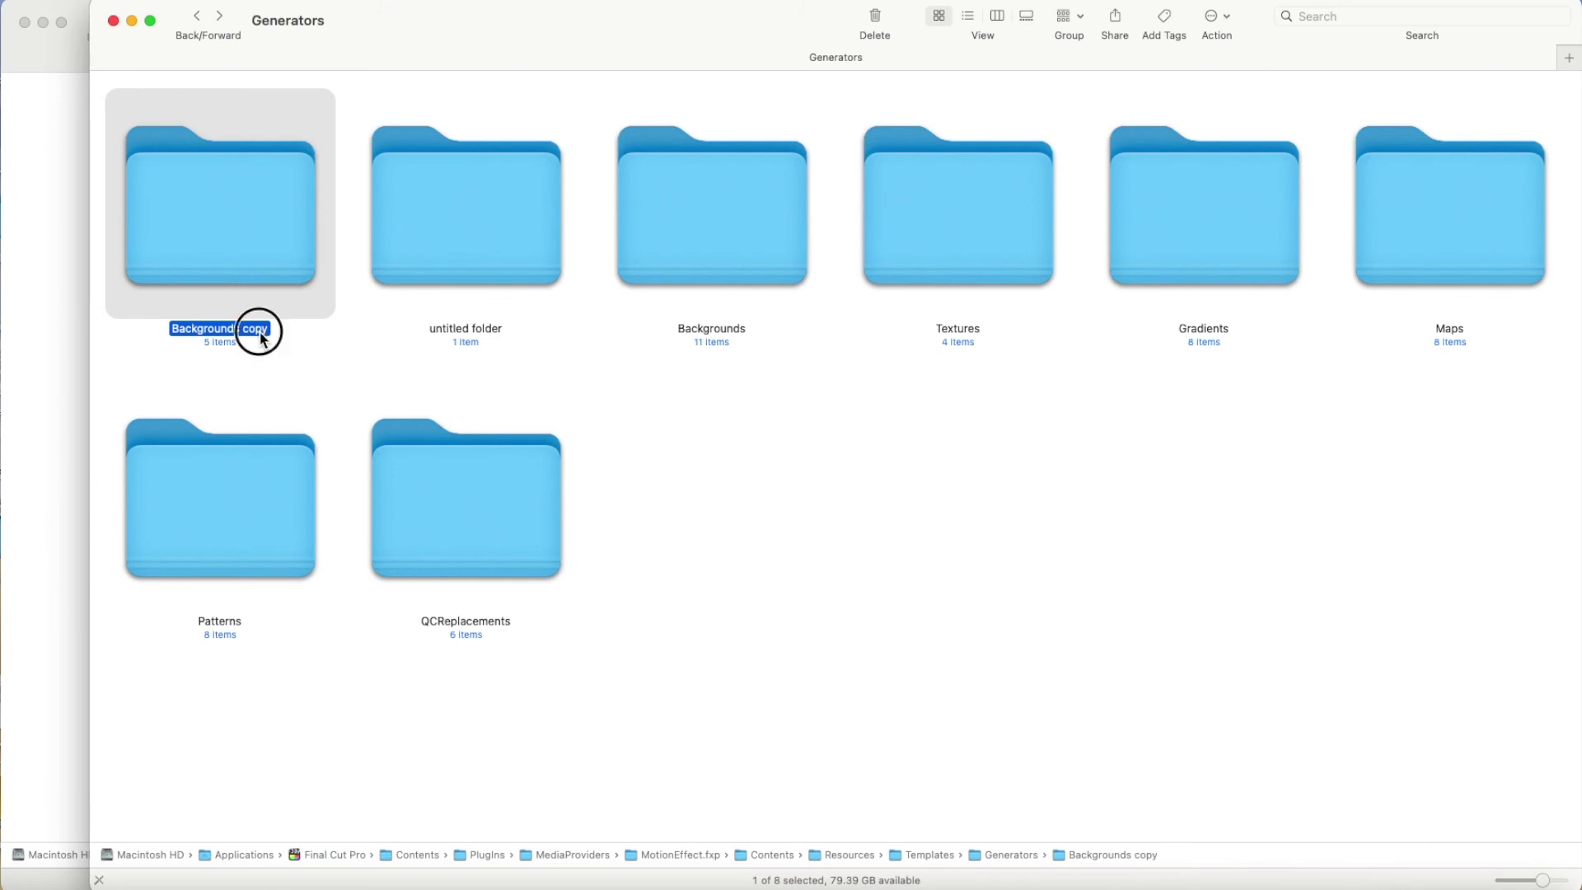
right_click(264, 334)
left_click(340, 437)
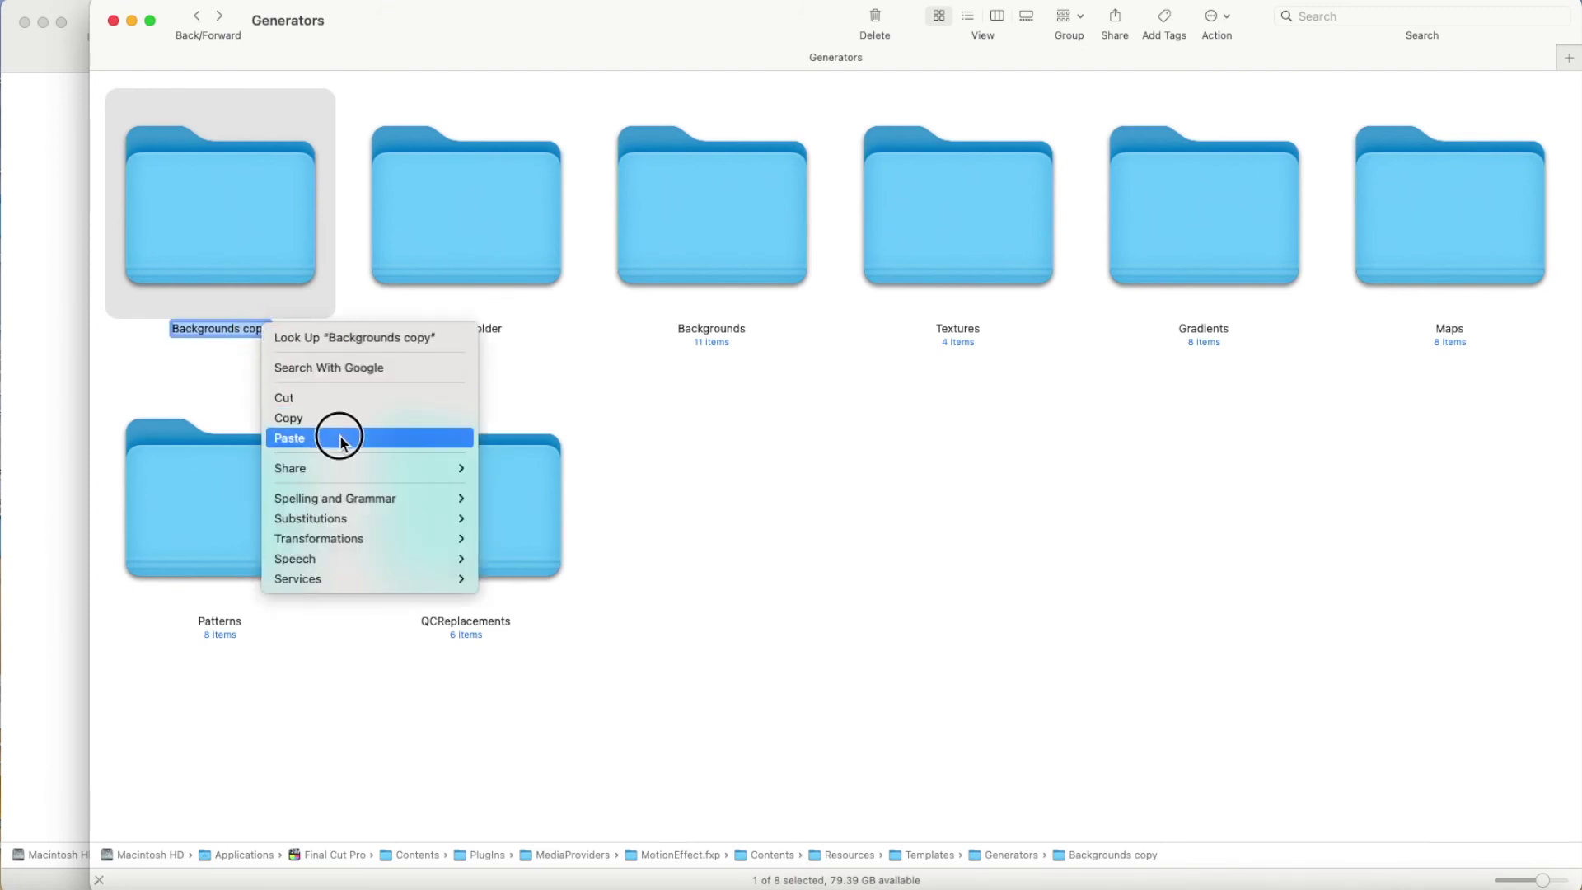
left_click(664, 439)
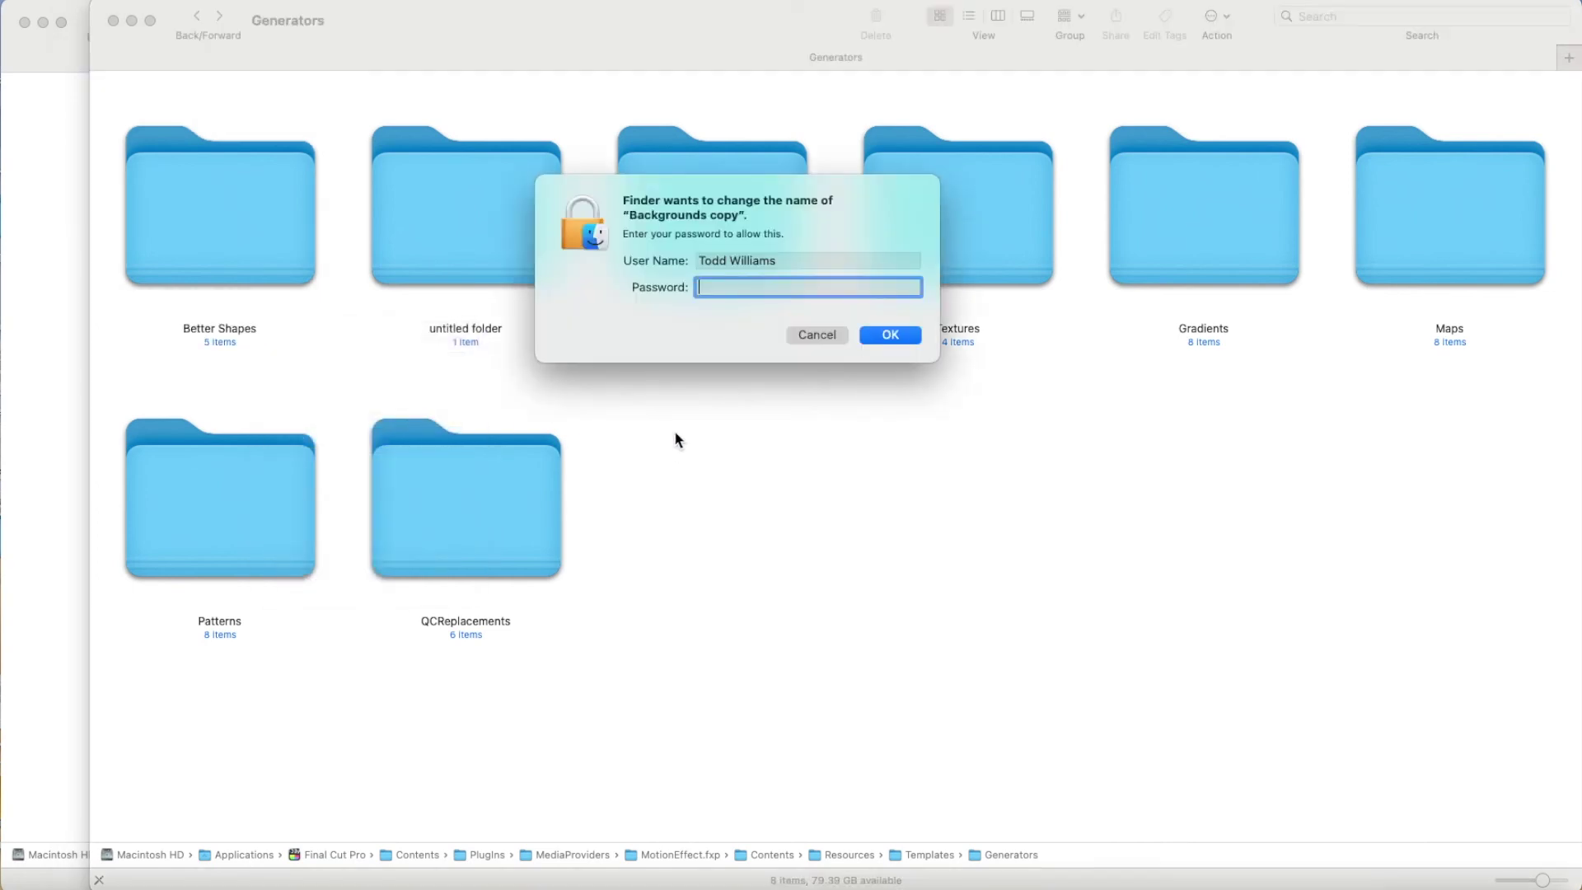
left_click(914, 338)
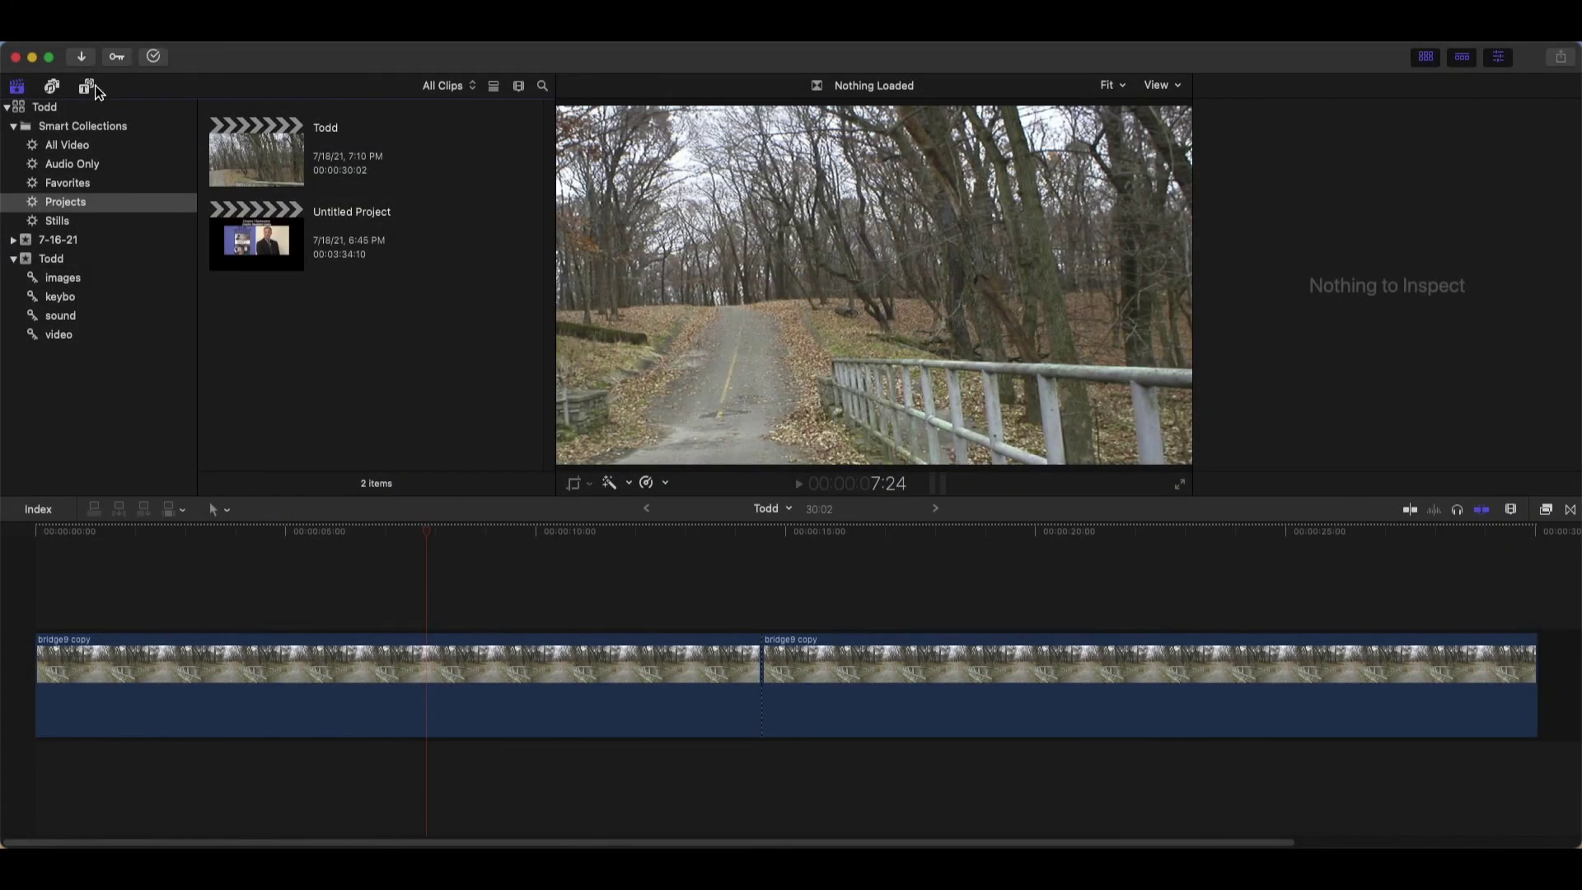
Connect the Better Shapes Rectangle generator above the bridge9 copy clip near 5 seconds
left_click(88, 86)
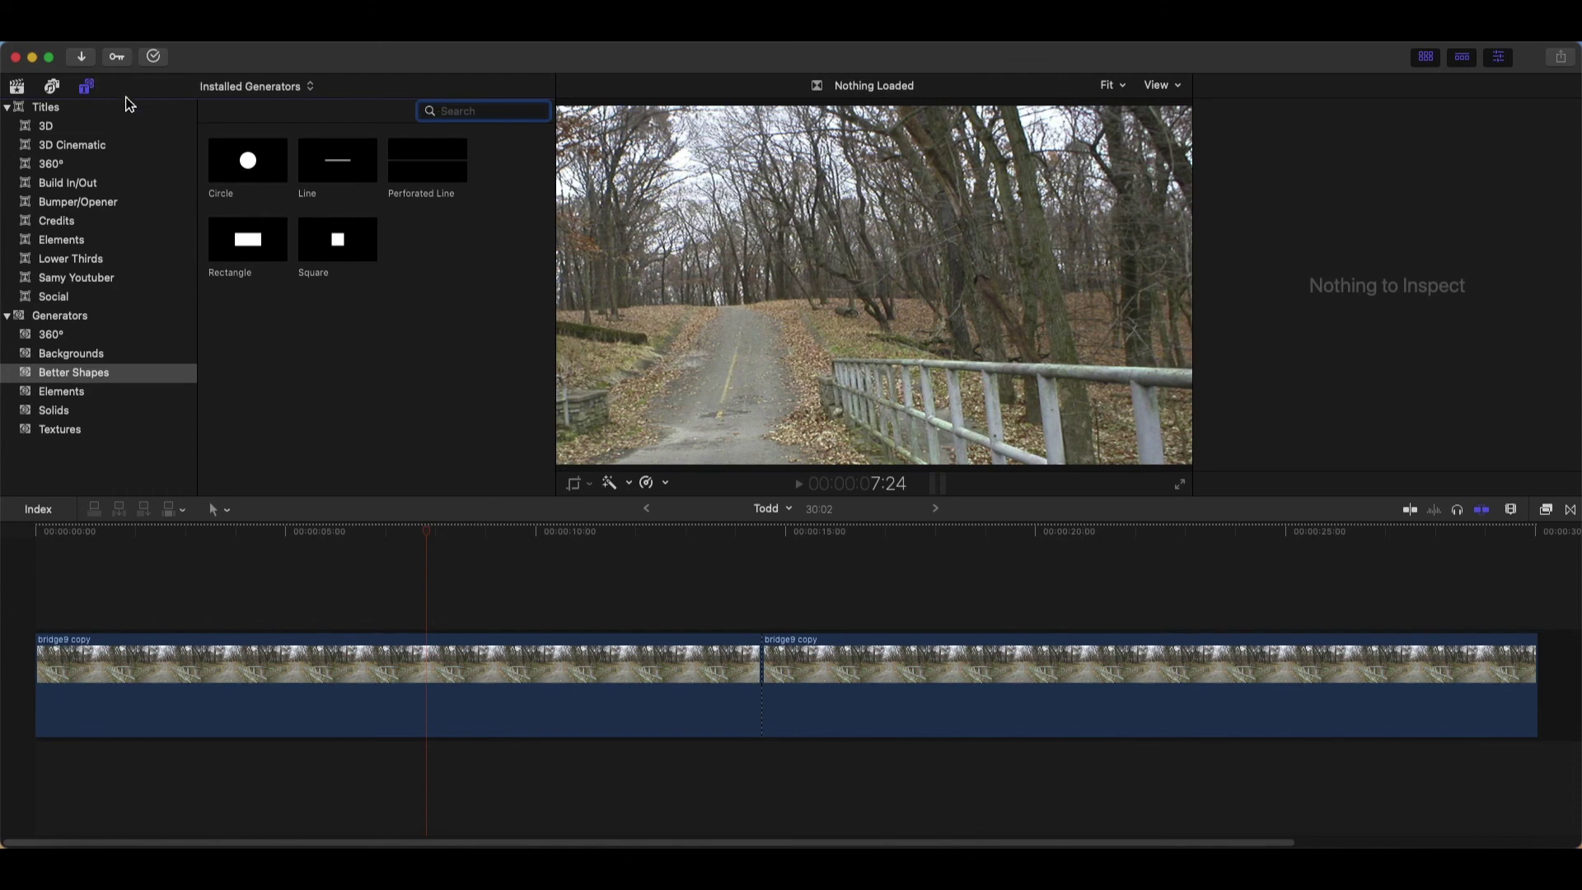
left_click(96, 378)
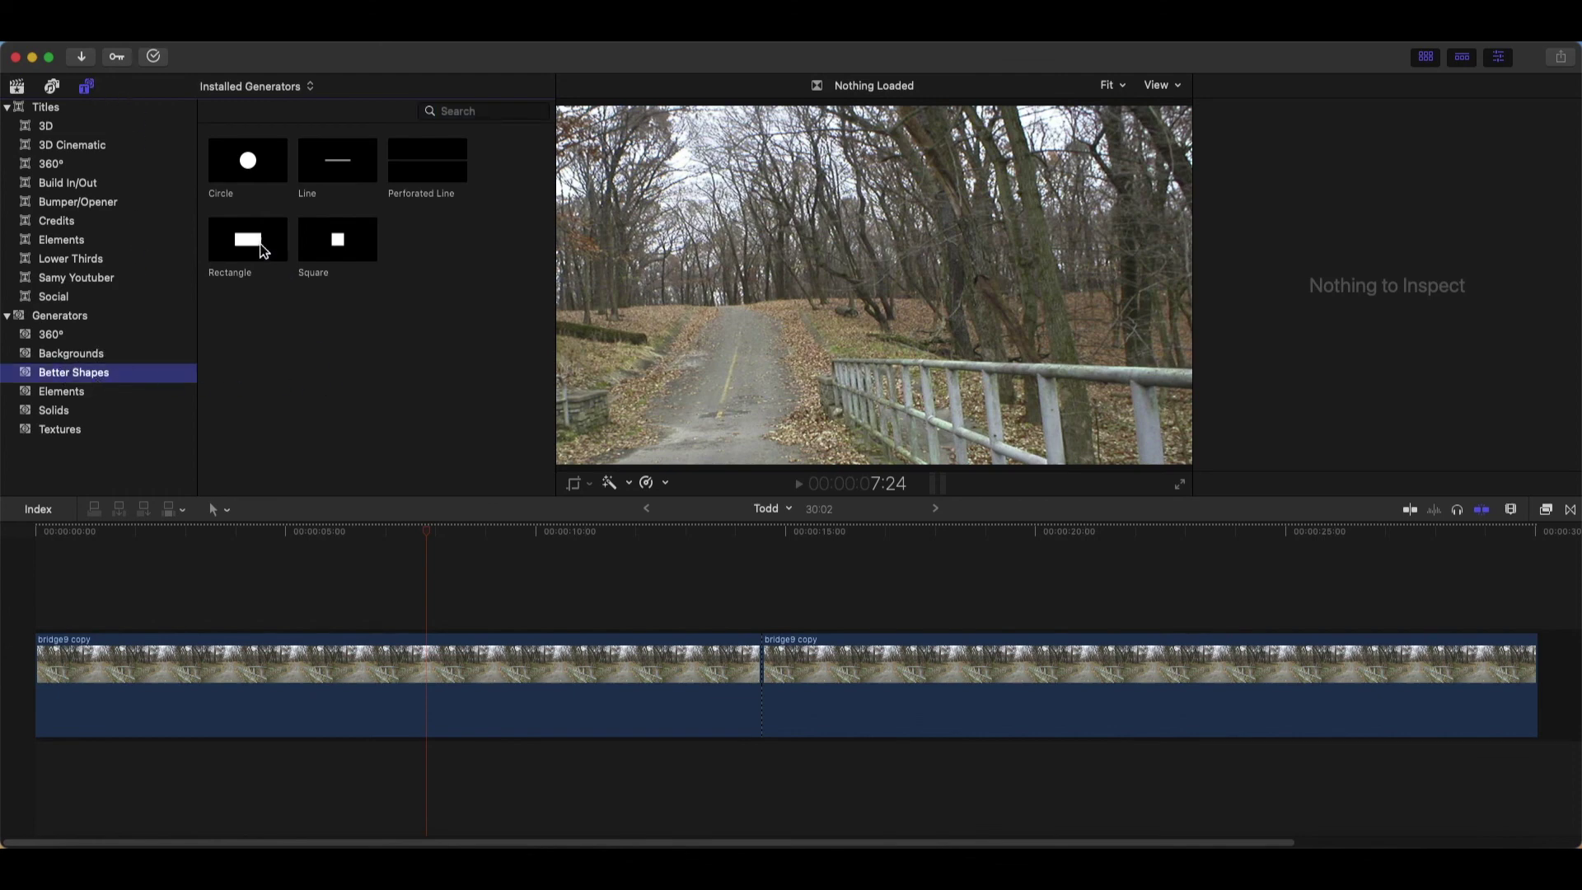
mouse_move(263, 251)
left_mouse_down()
mouse_move(350, 593)
mouse_move(327, 588)
left_mouse_up()
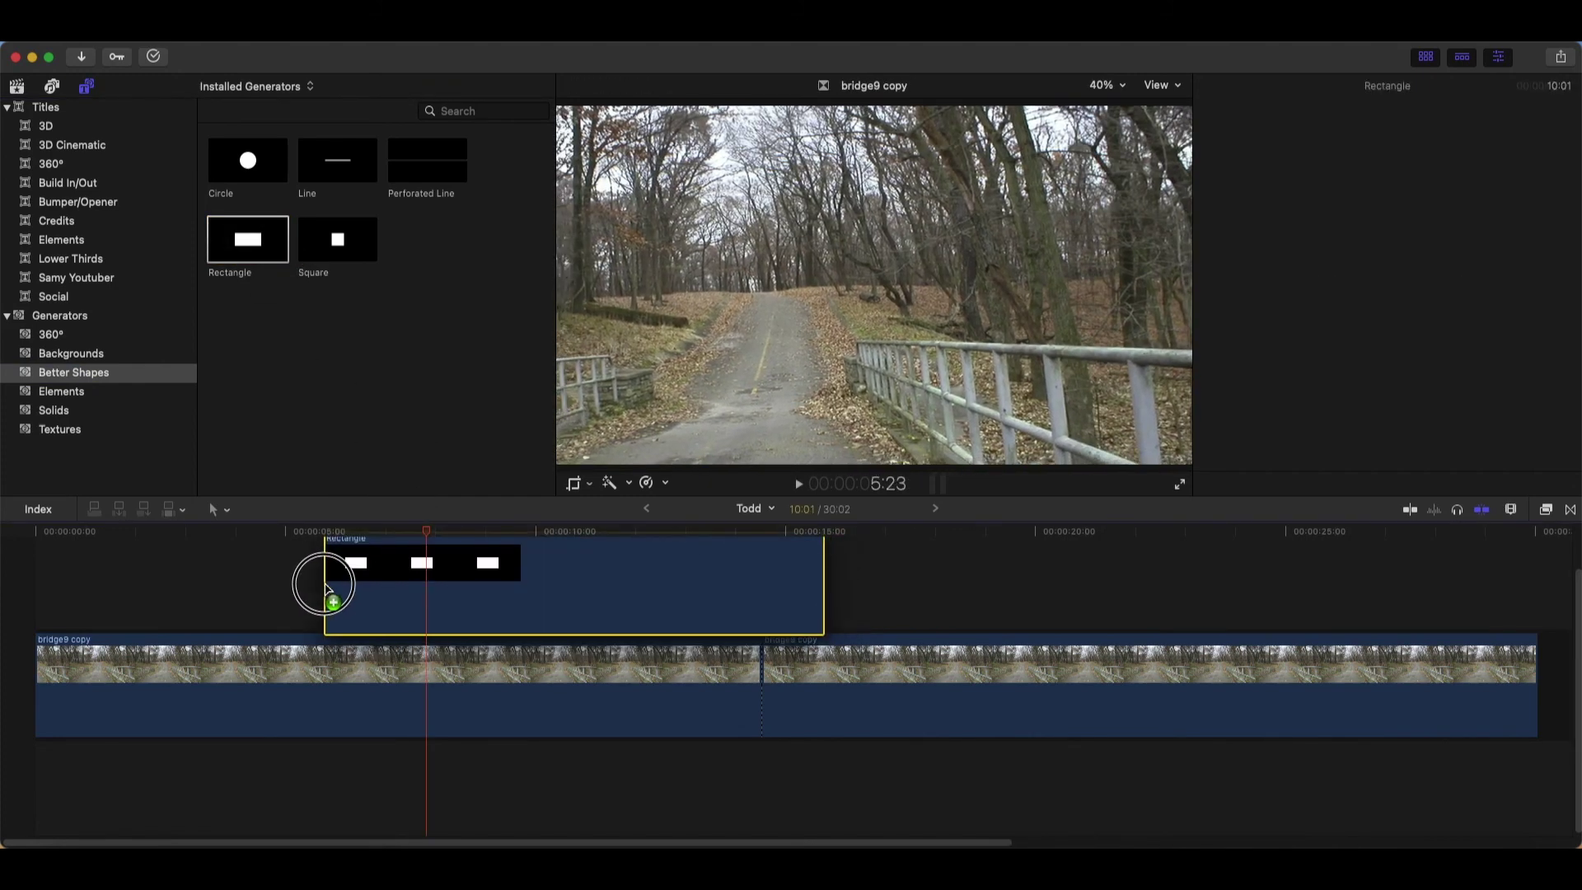
left_click_drag(327, 588, 262, 584)
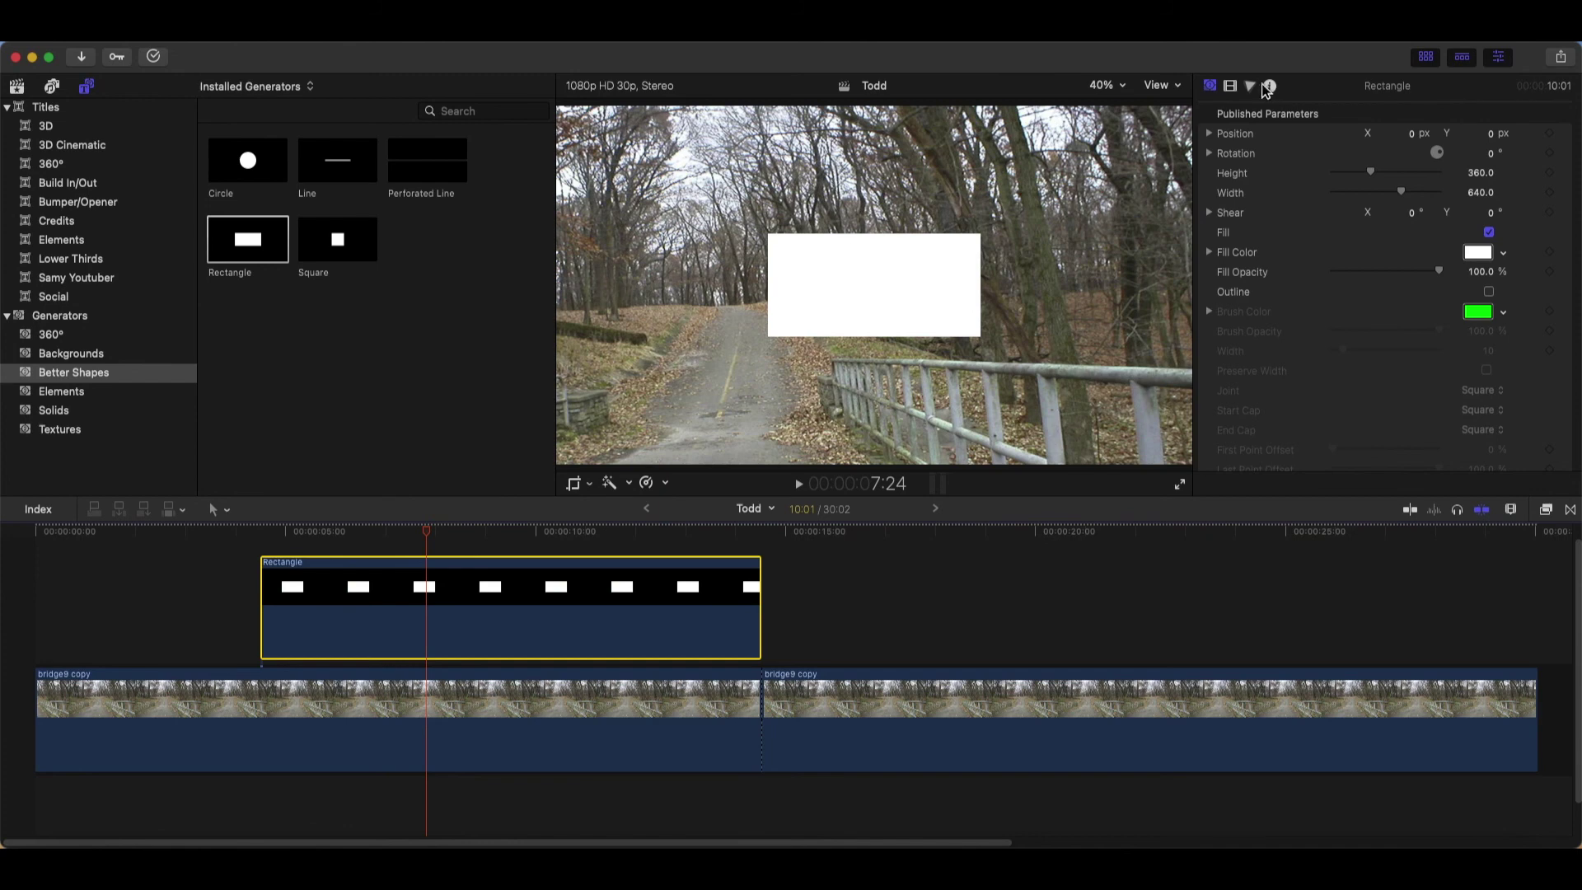
Turn off Fill, enable an orange Outline, and place the DNS clip over the second bridge9 copy clip
left_click(1215, 88)
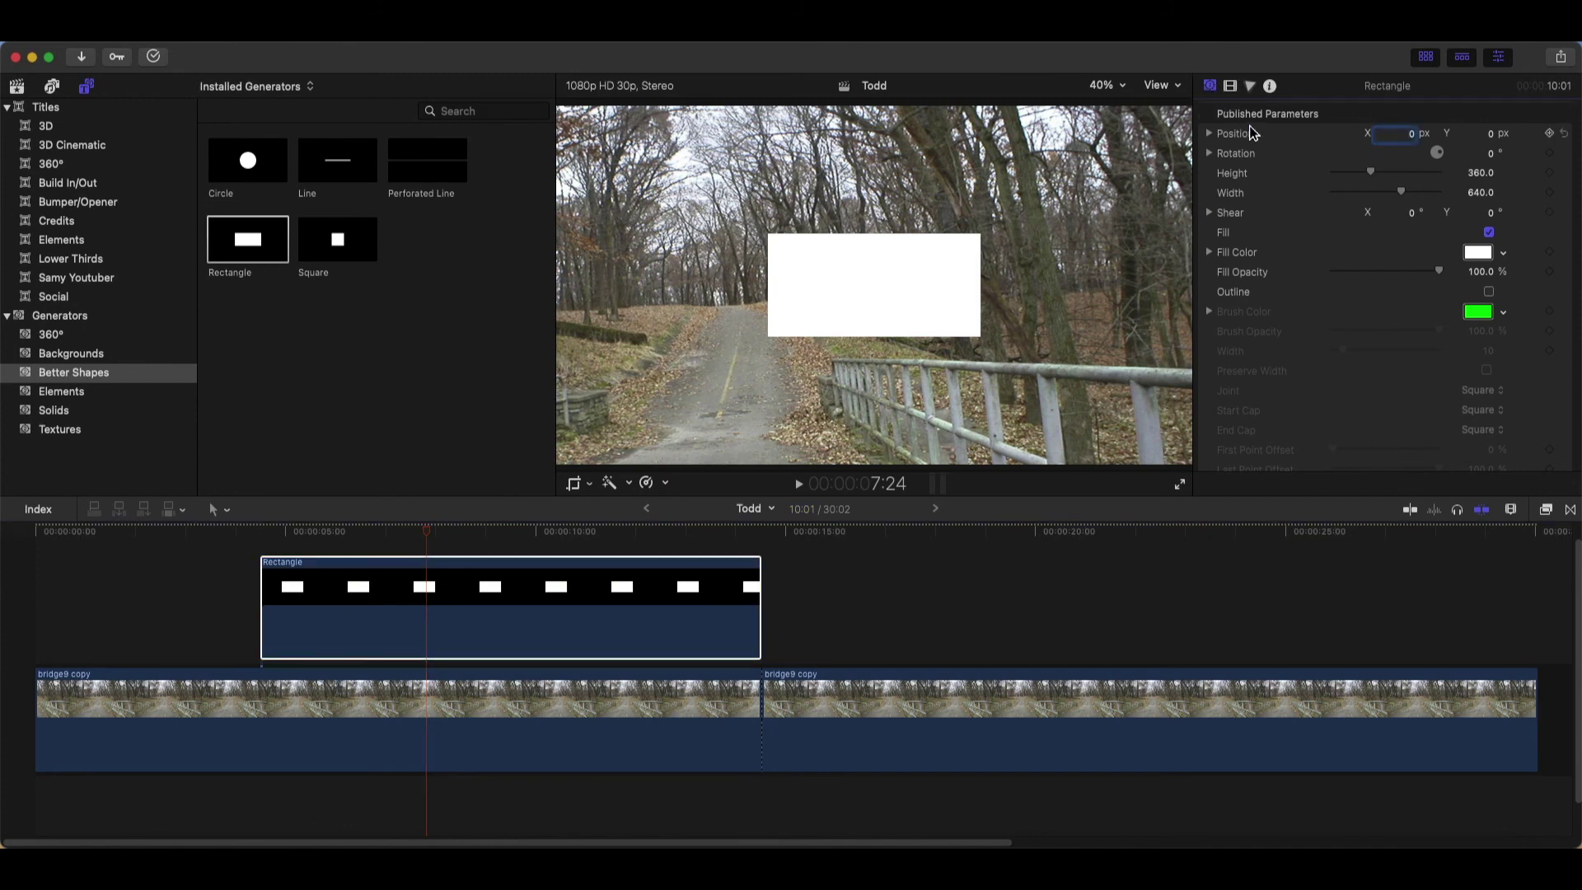
left_click(1488, 233)
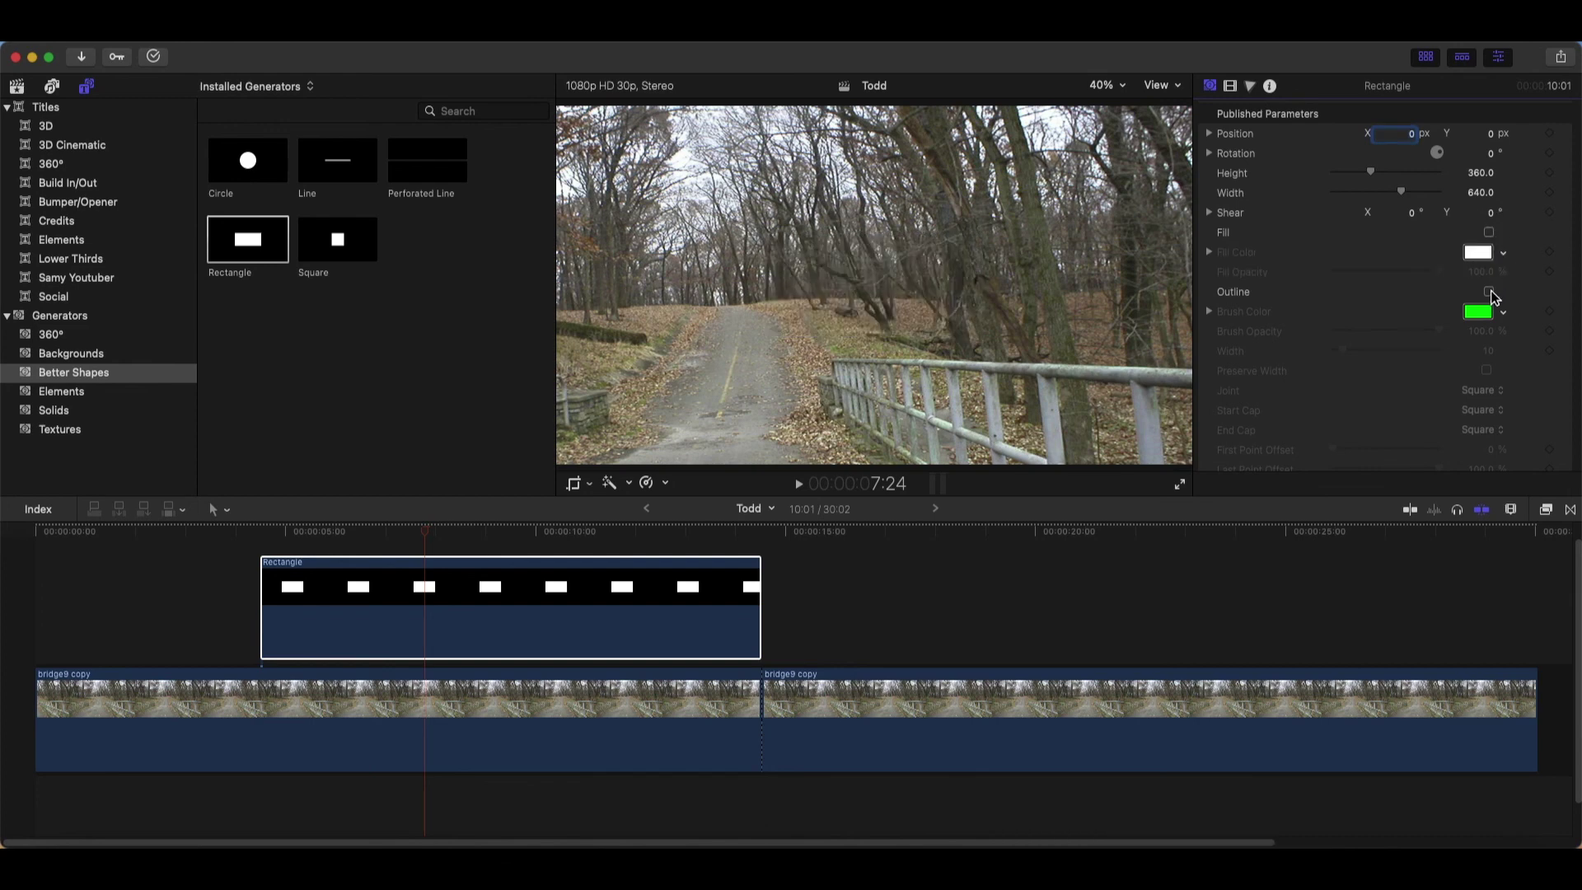
left_click(1489, 292)
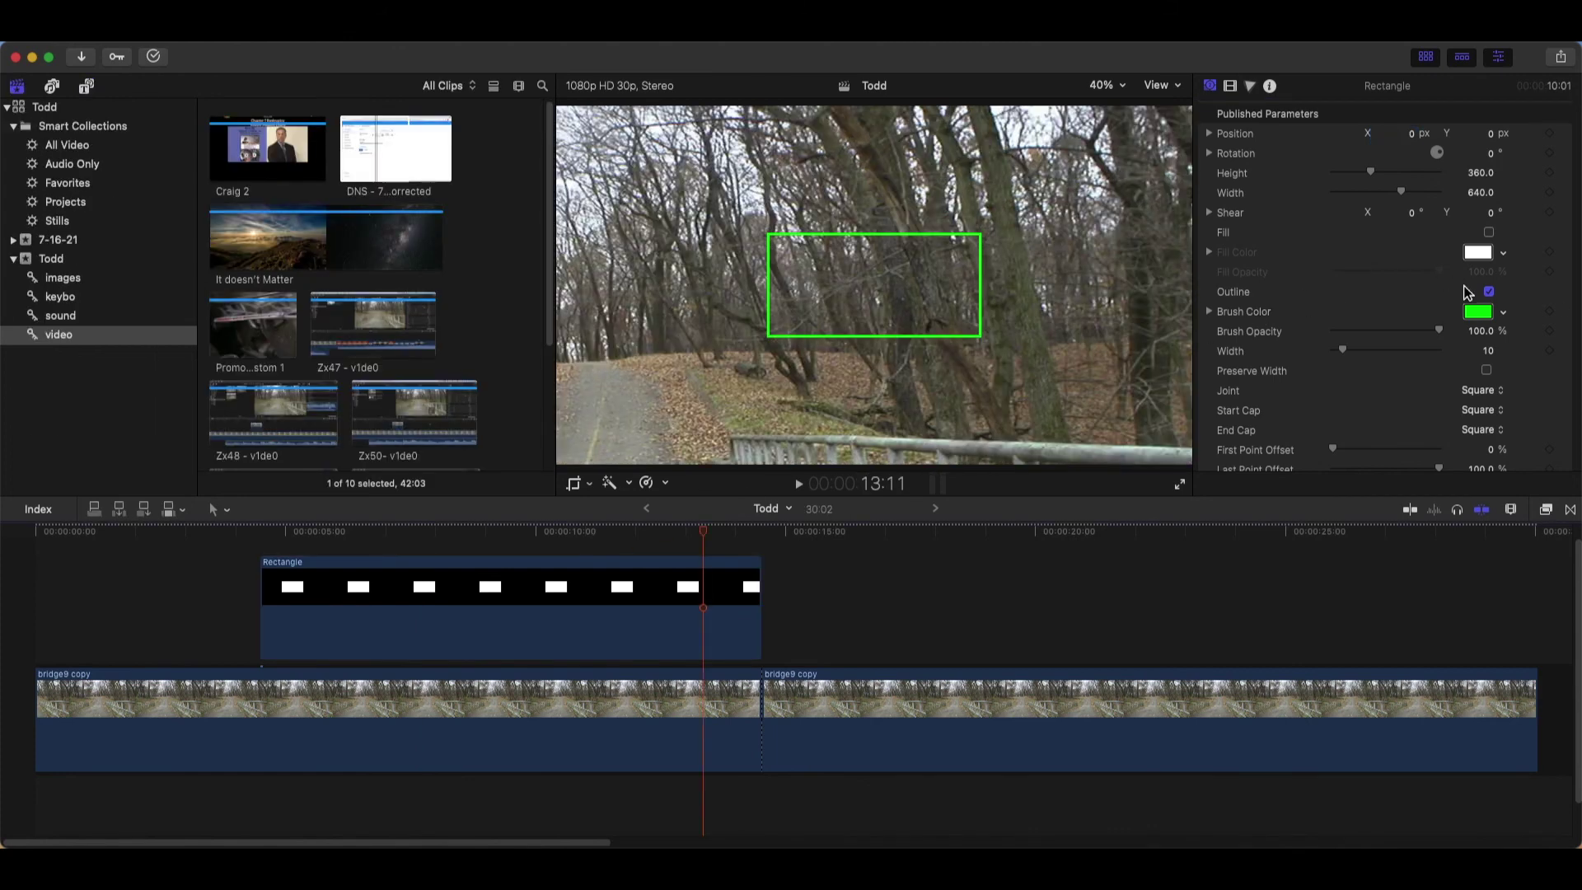
left_click(1504, 317)
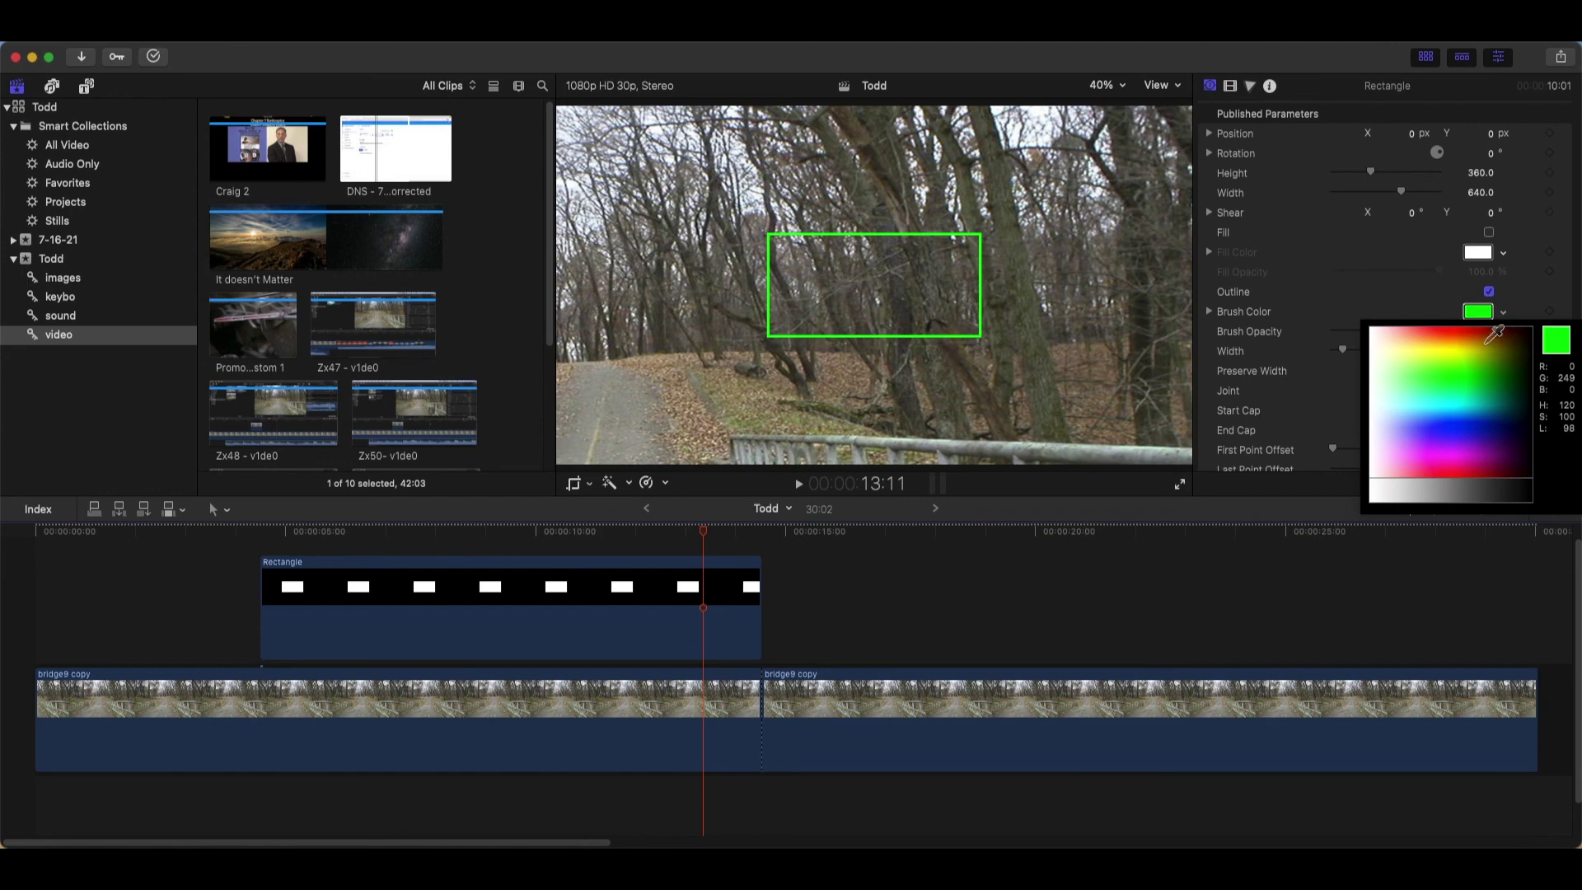
left_click(1491, 338)
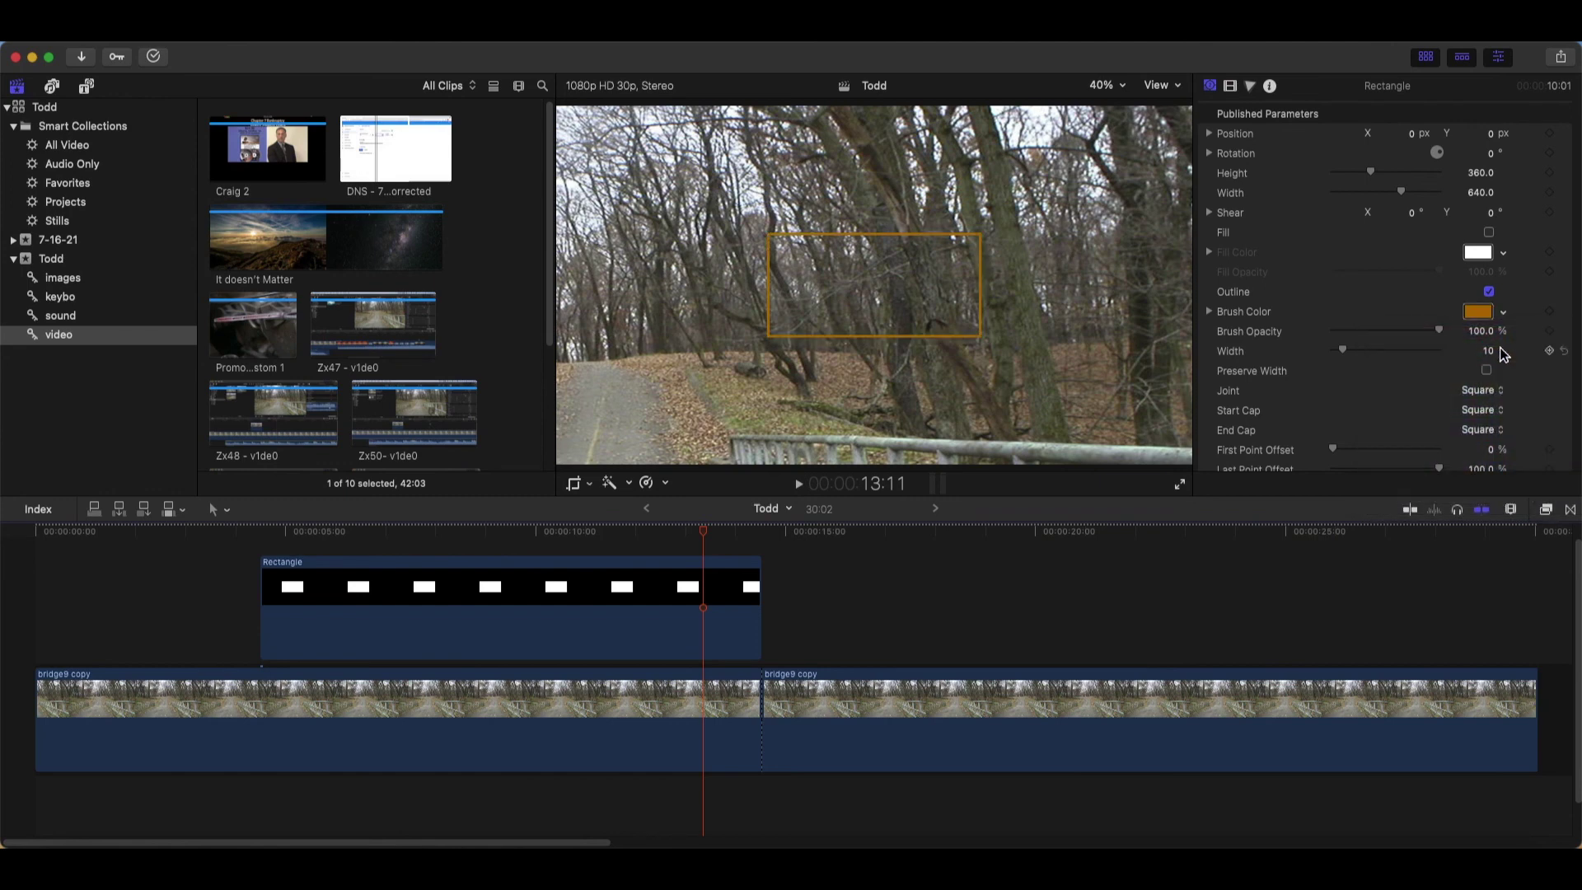
left_click(392, 157)
mouse_move(392, 157)
left_mouse_down()
mouse_move(847, 735)
mouse_move(770, 704)
left_mouse_up()
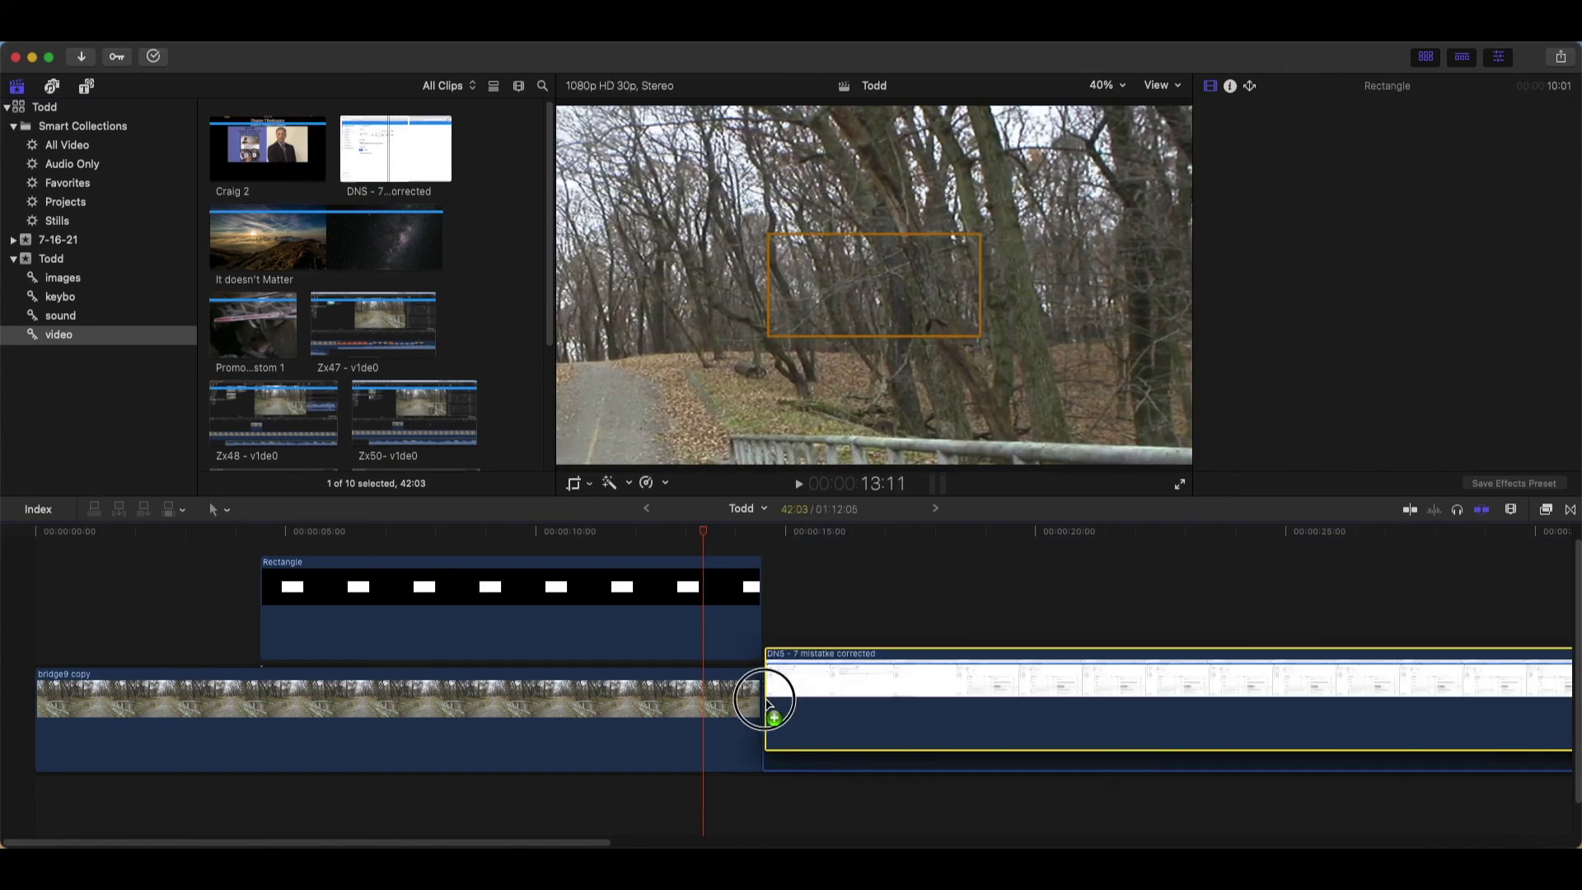
Move the Rectangle clip to start above the DNS clip and set its outline Width to 25
left_click_drag(700, 643, 1193, 629)
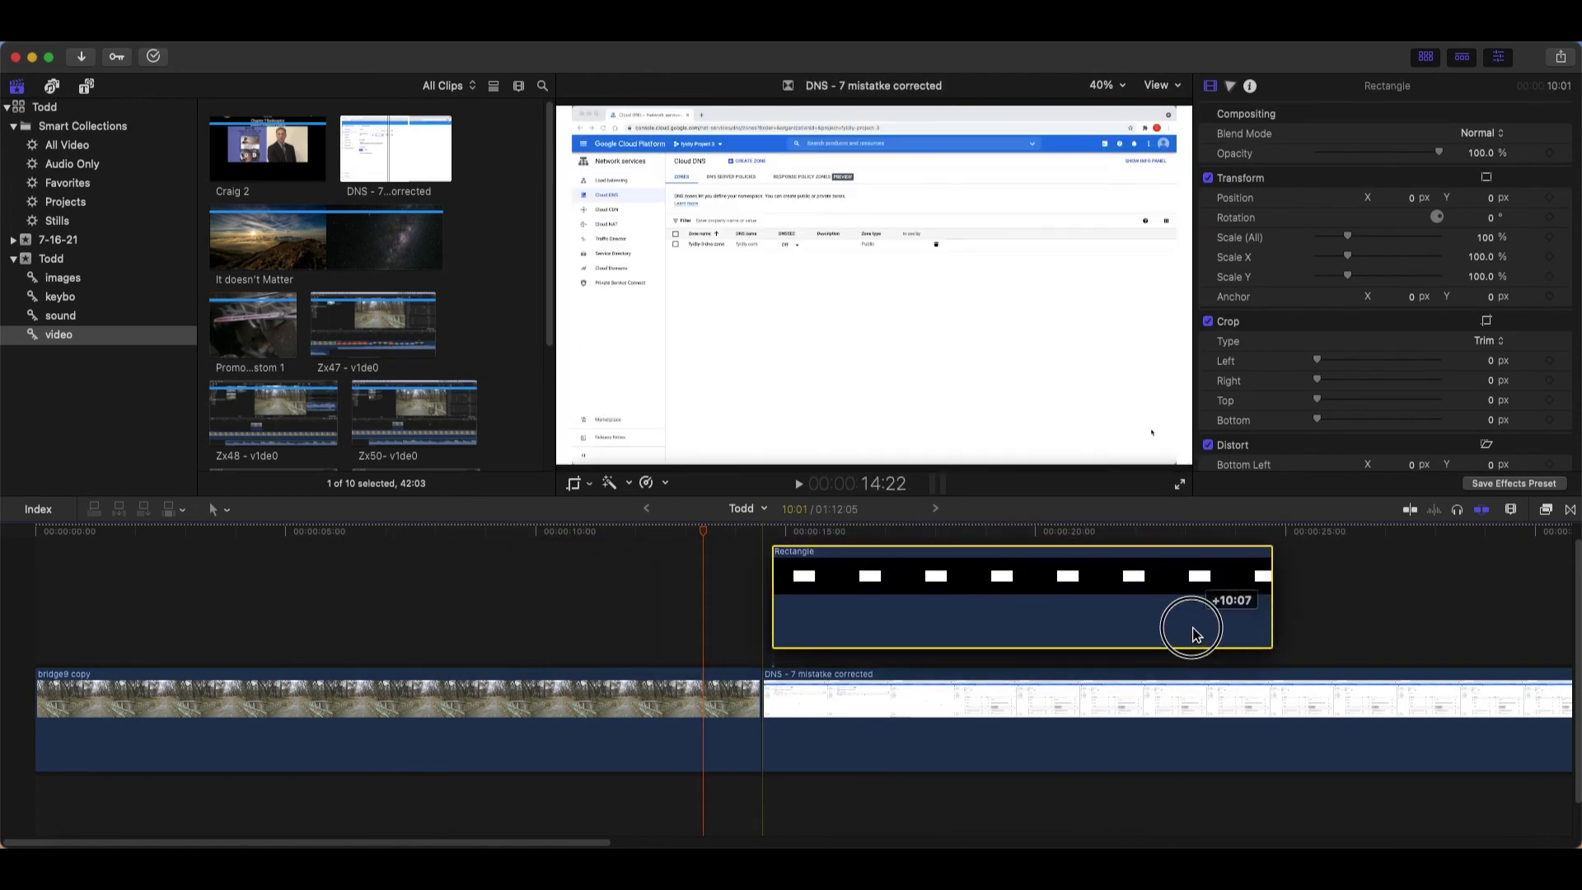
left_click_drag(1193, 629, 1195, 642)
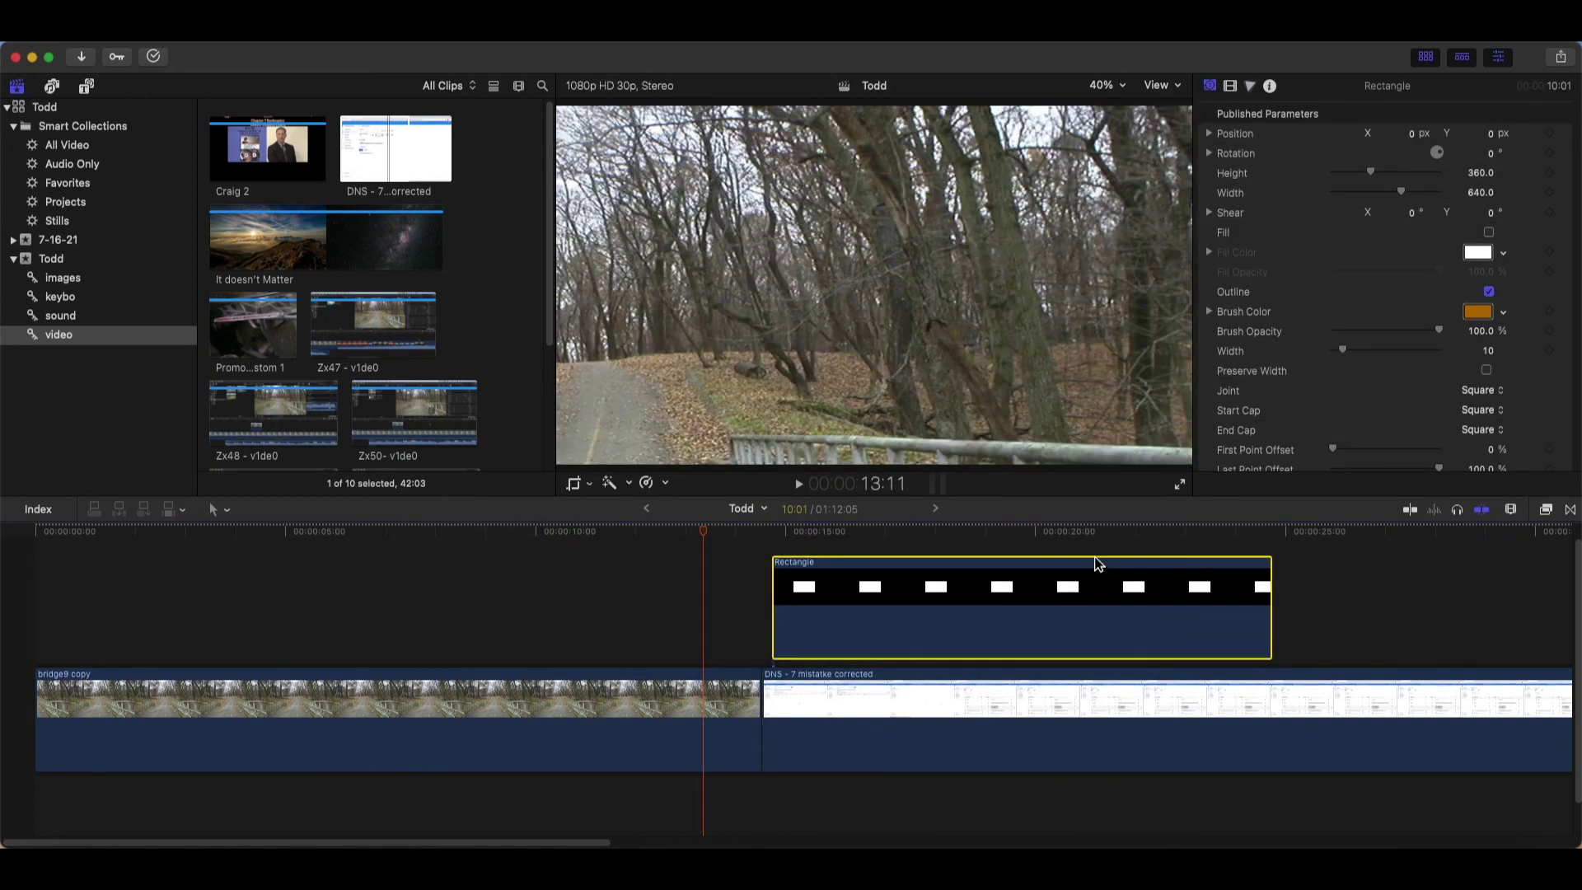
left_click(1086, 532)
scroll(1306, 272, "down", 1)
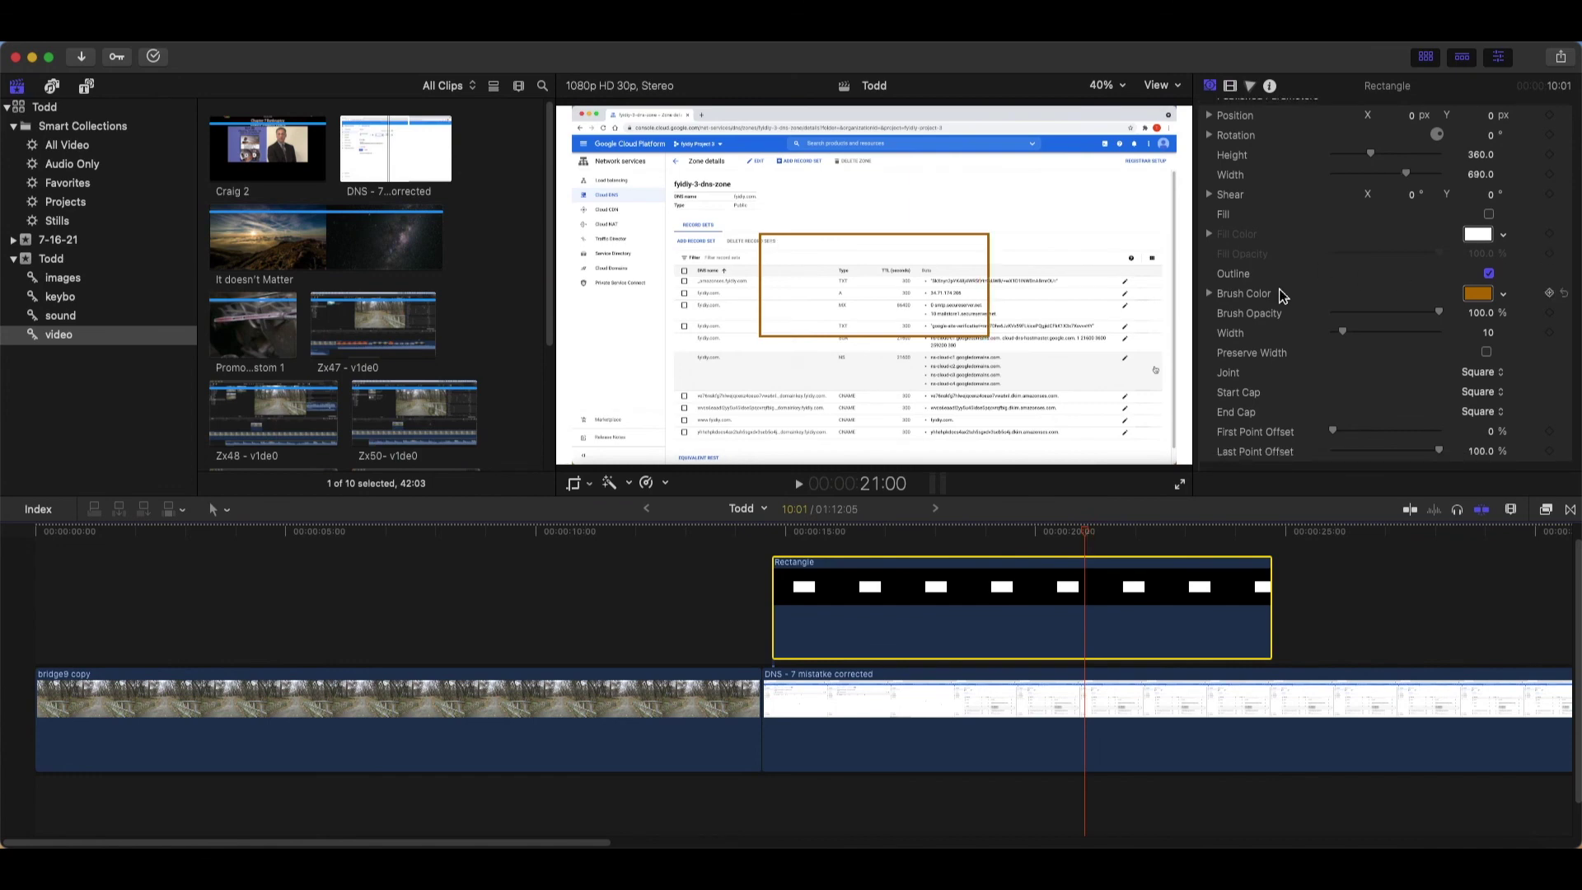
left_click(1208, 294)
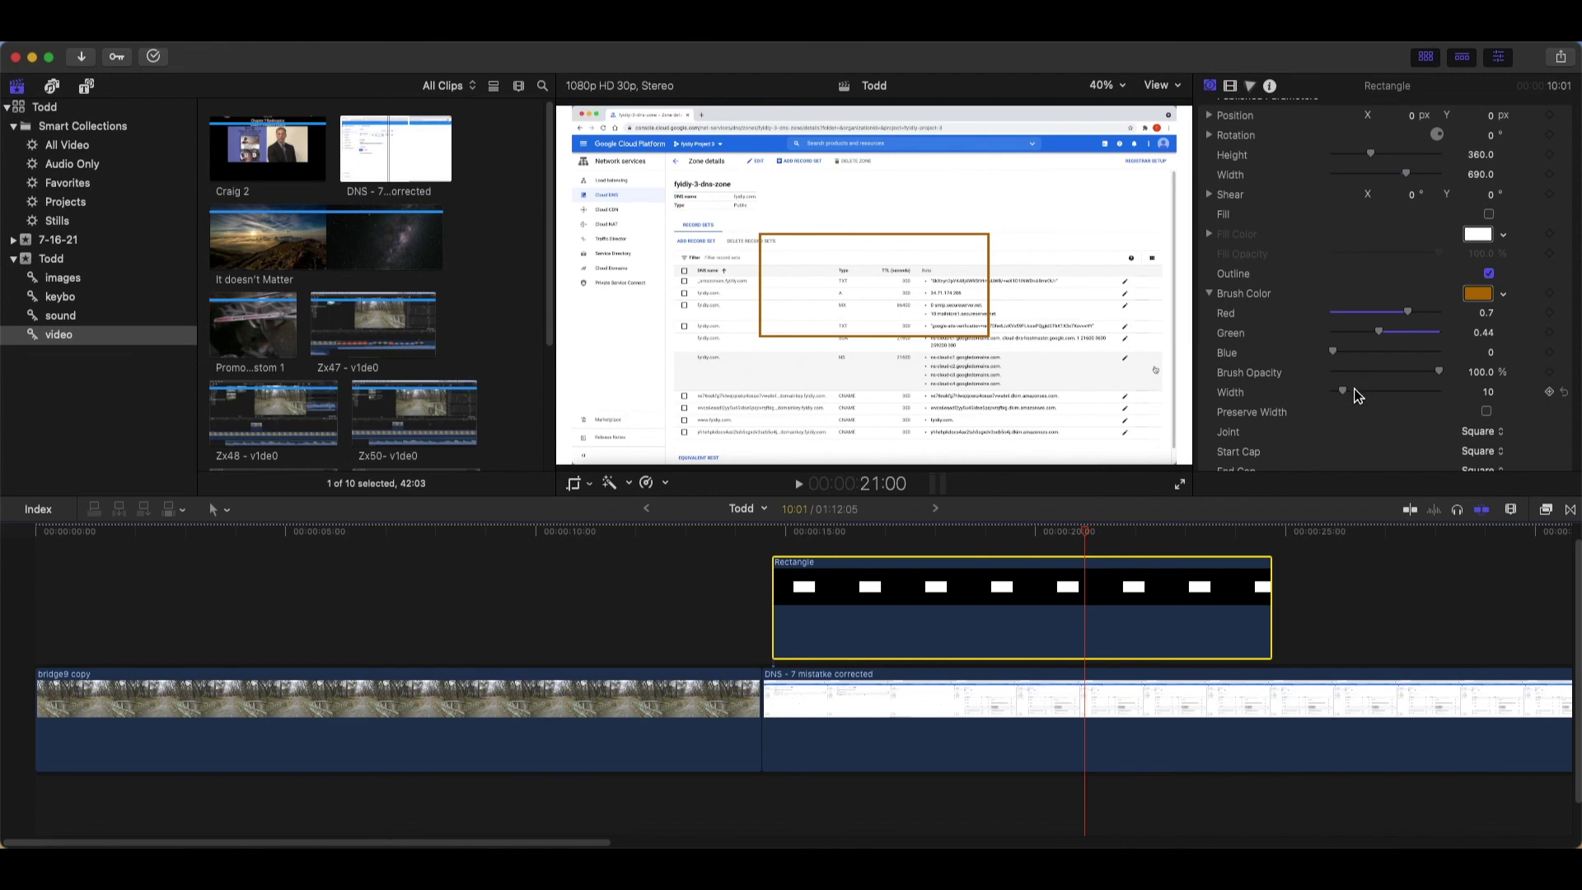
left_click_drag(1356, 395, 1364, 401)
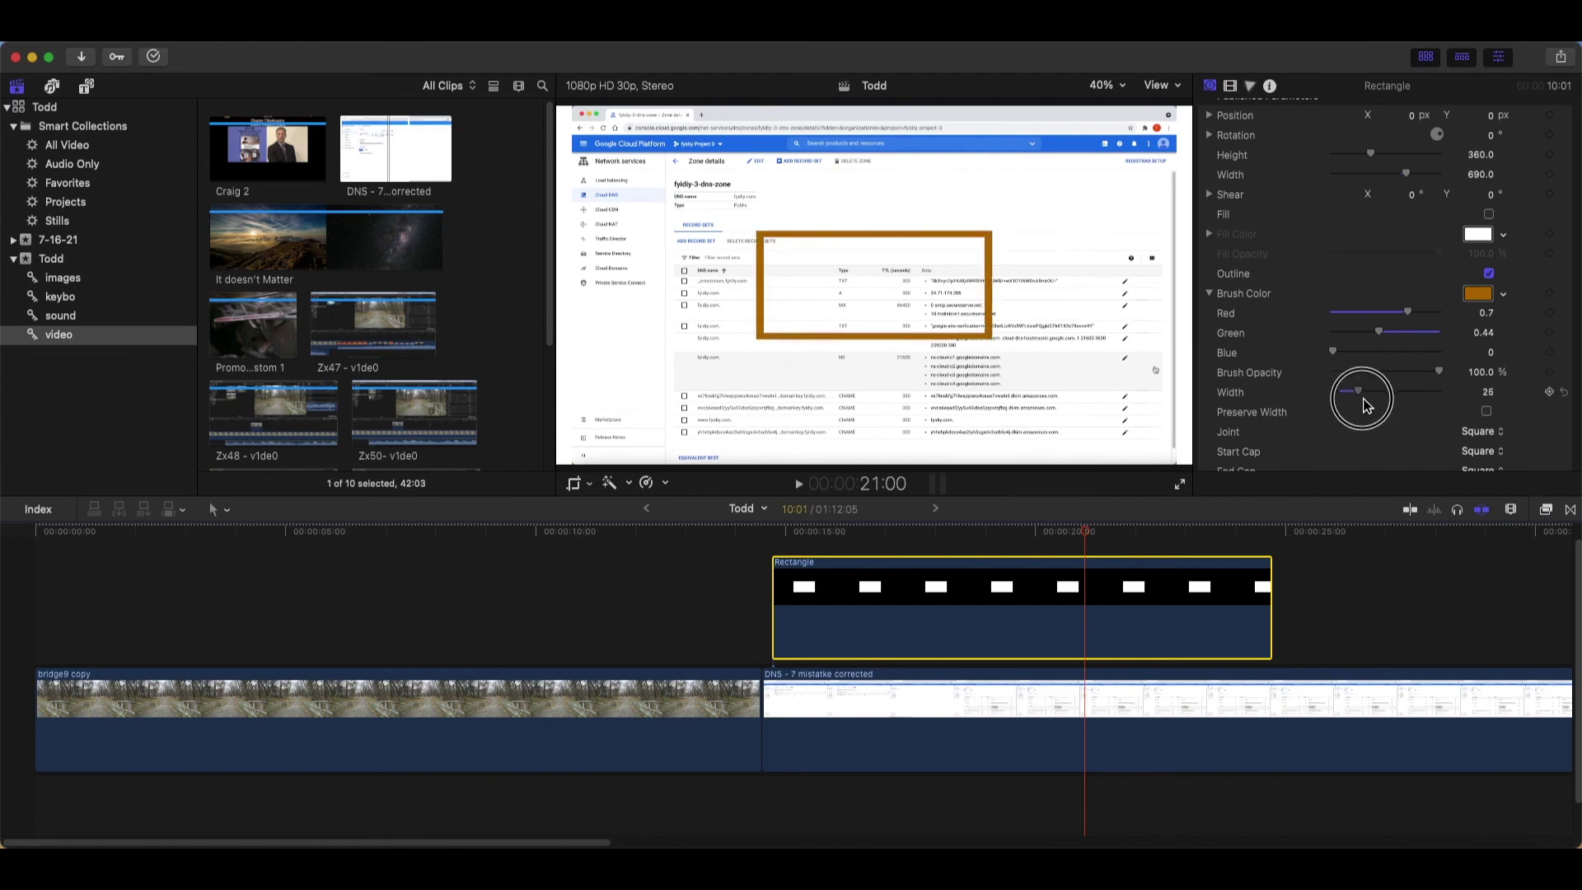
Reposition the orange rectangle in the viewer over the nameserver records
right_click(938, 387)
key("Escape")
key("shift+t")
left_click_drag(880, 289, 971, 372)
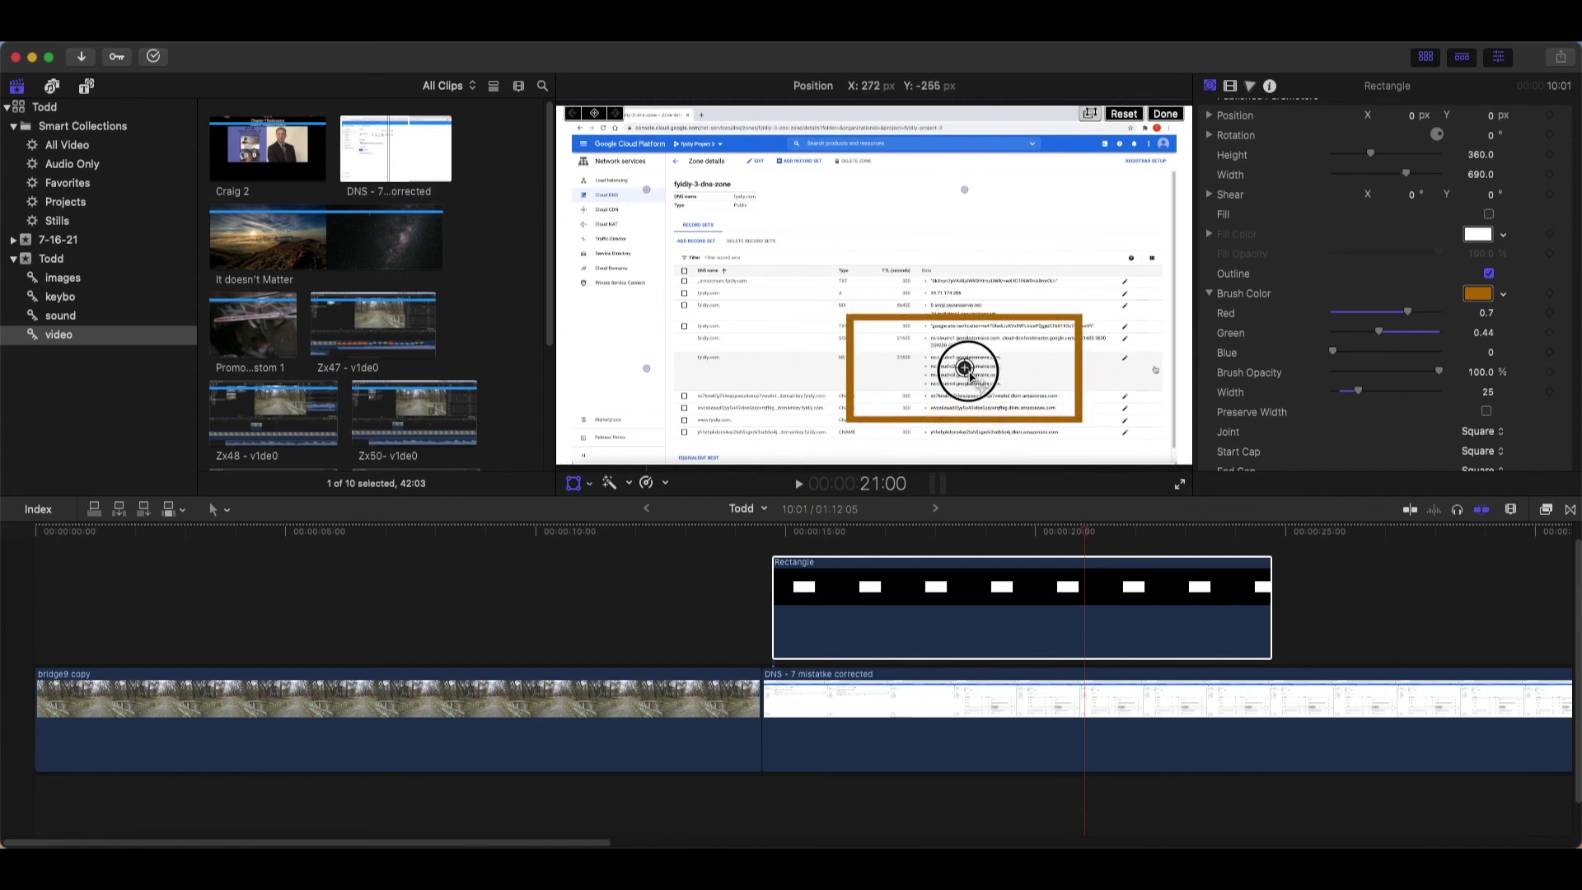
left_click_drag(970, 373, 972, 374)
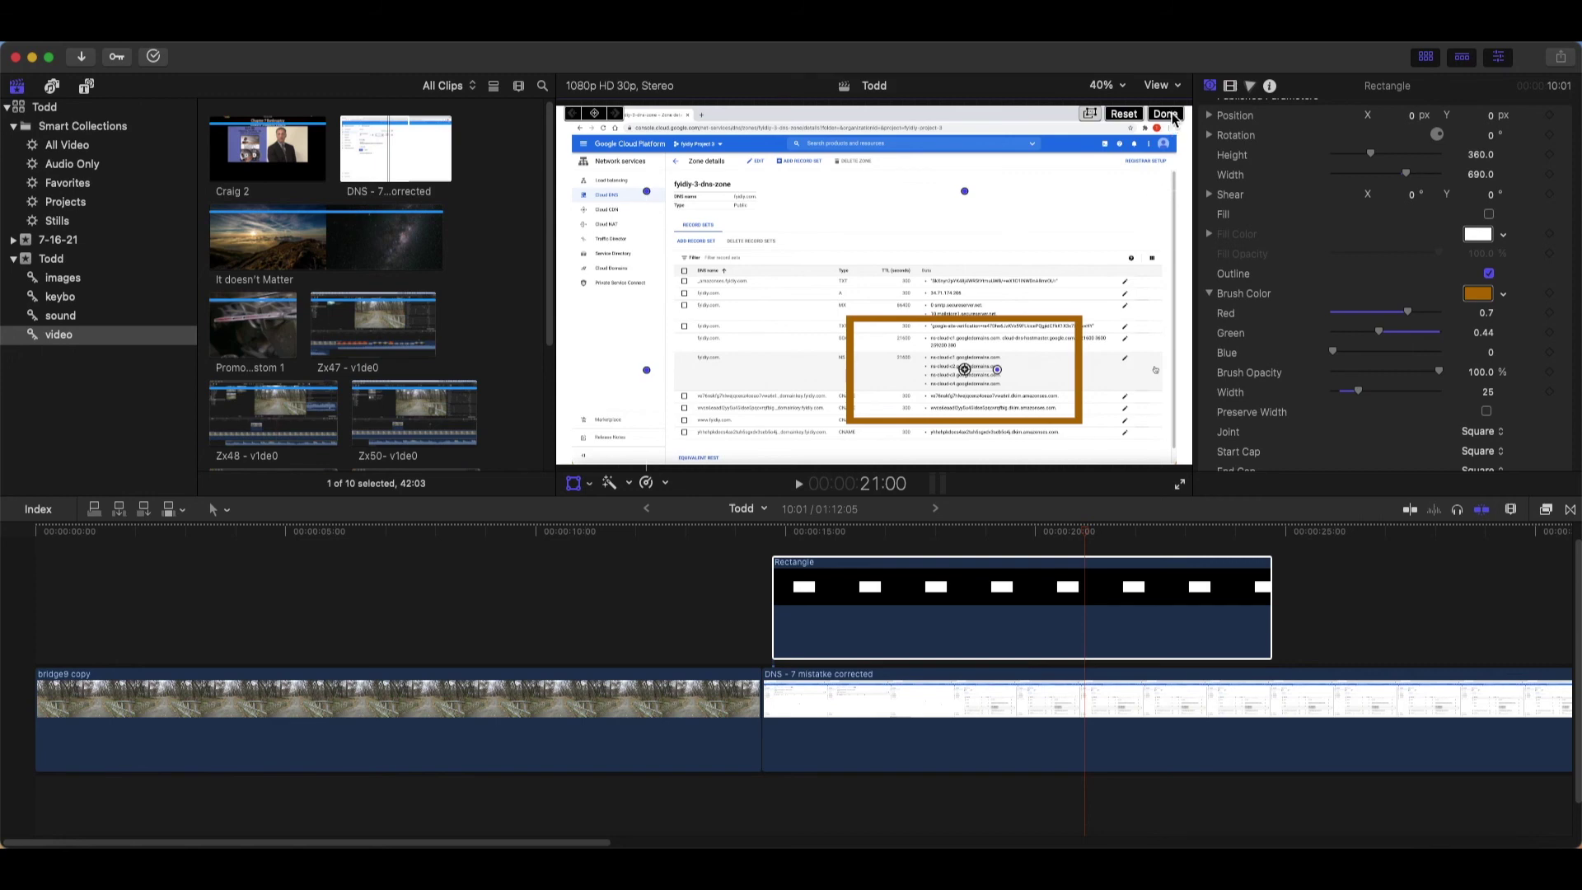
left_click(1173, 118)
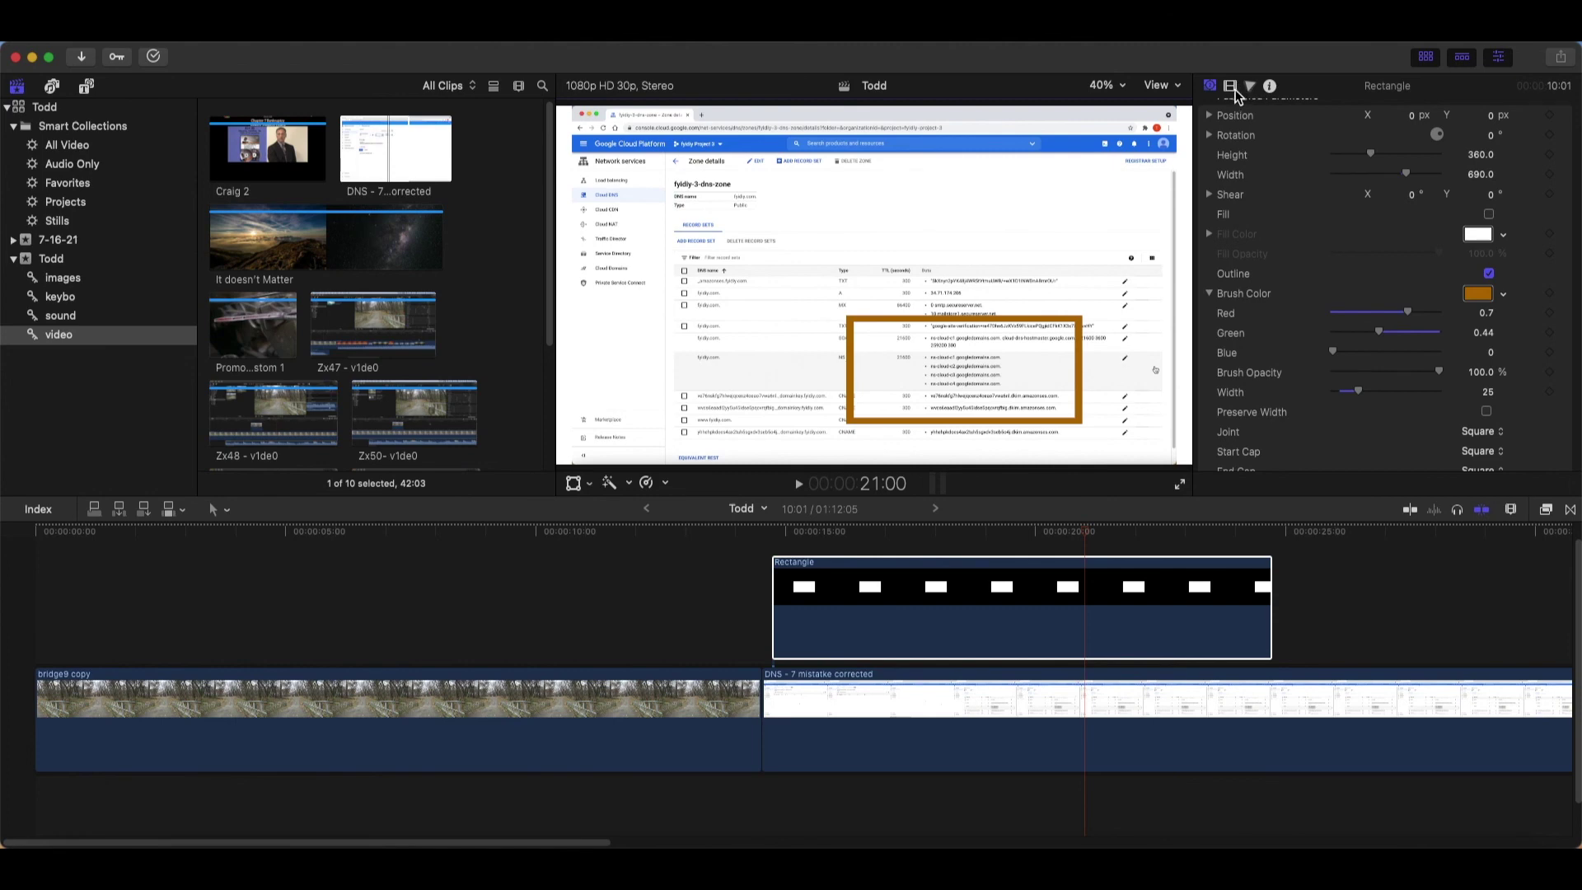
Lower the rectangle's Scale (All) to about 41%
left_click(1230, 87)
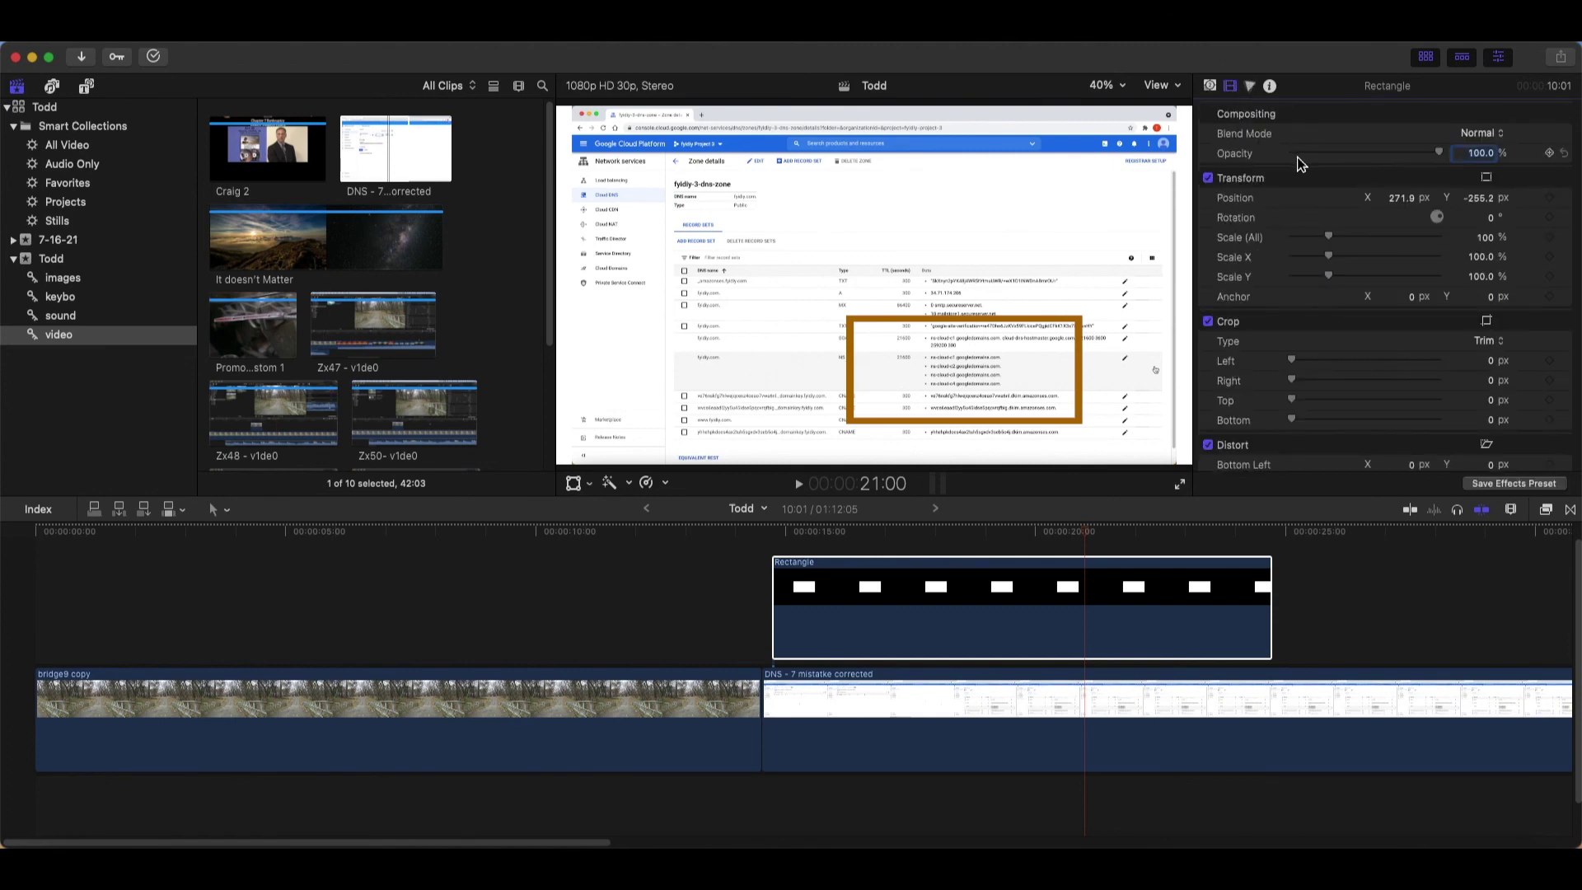
left_click(1334, 246)
left_click_drag(1334, 245, 1315, 251)
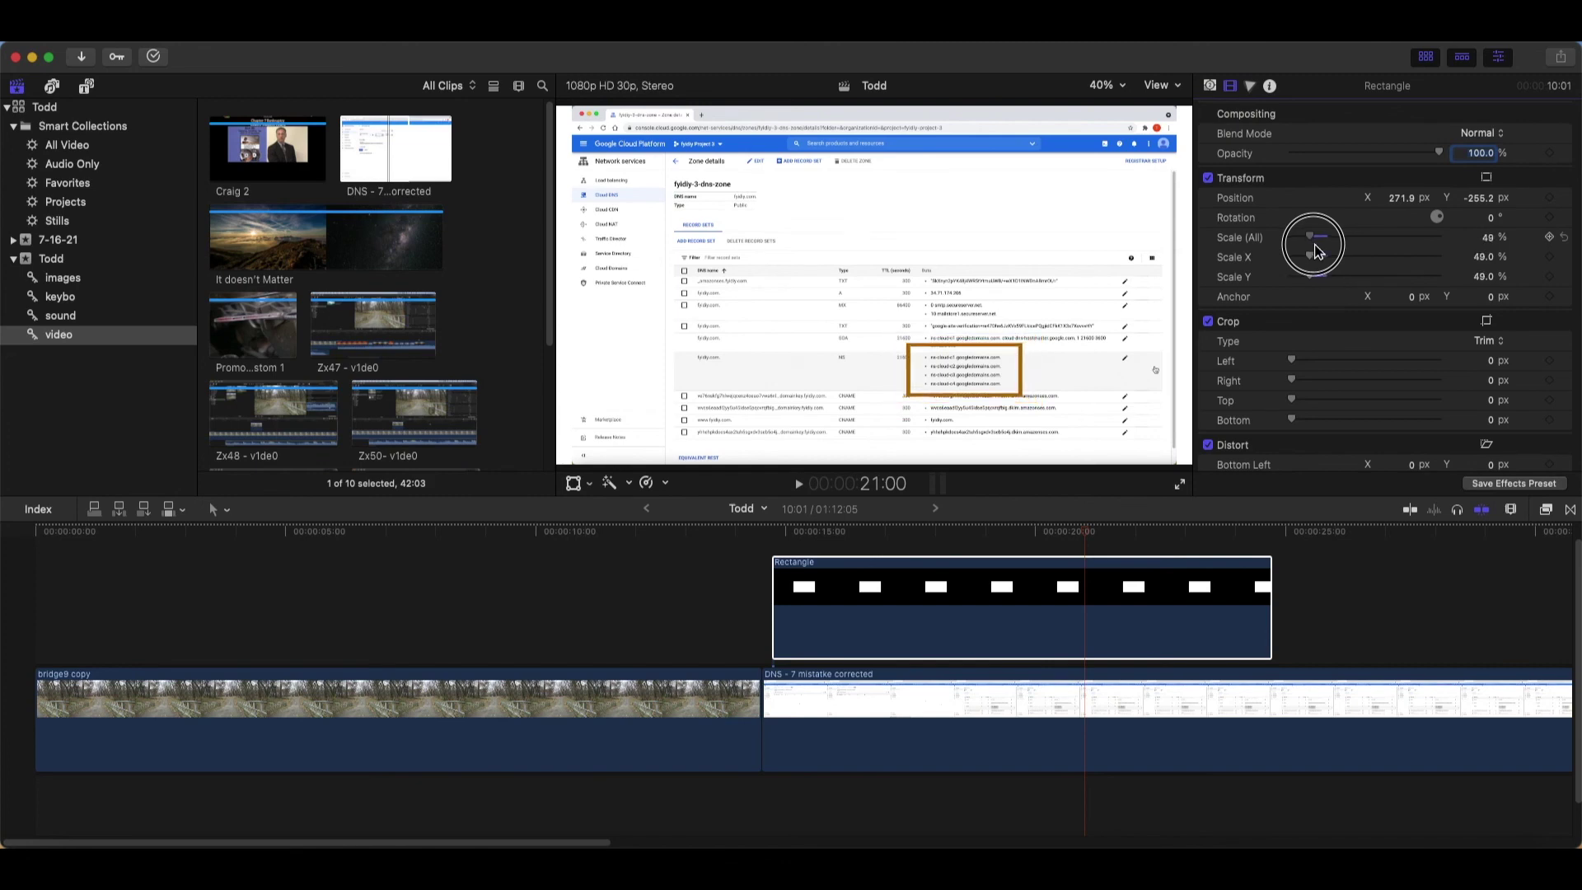
left_click_drag(1315, 251, 1311, 251)
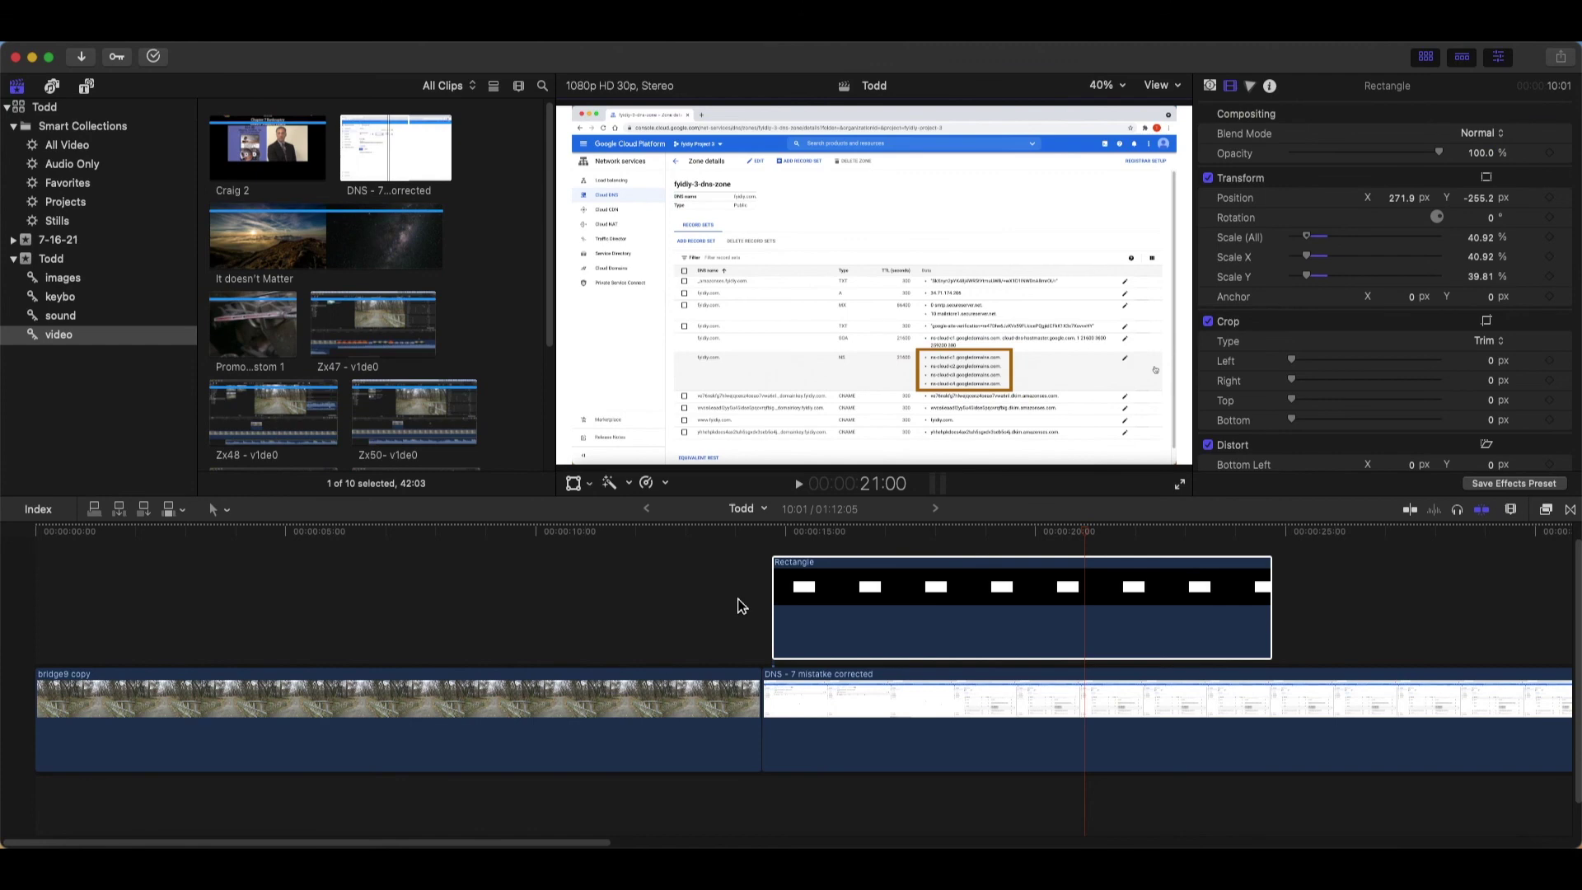
Stretch the rectangle taller with the viewer's Transform handles around the nameserver entries
right_click(968, 385)
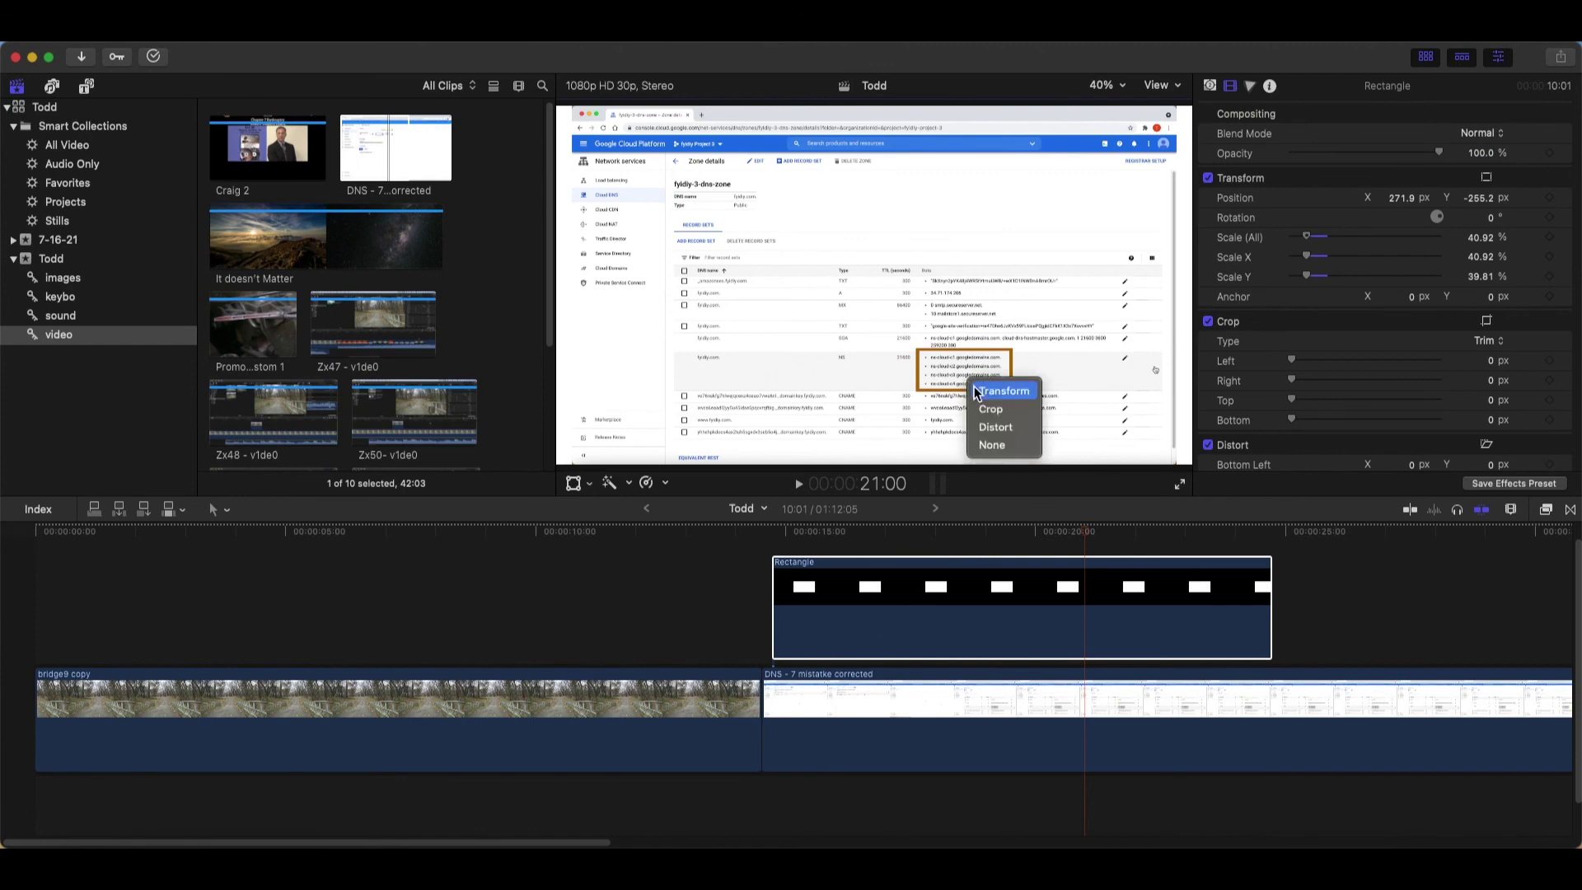
left_click(972, 392)
left_click_drag(964, 299, 963, 256)
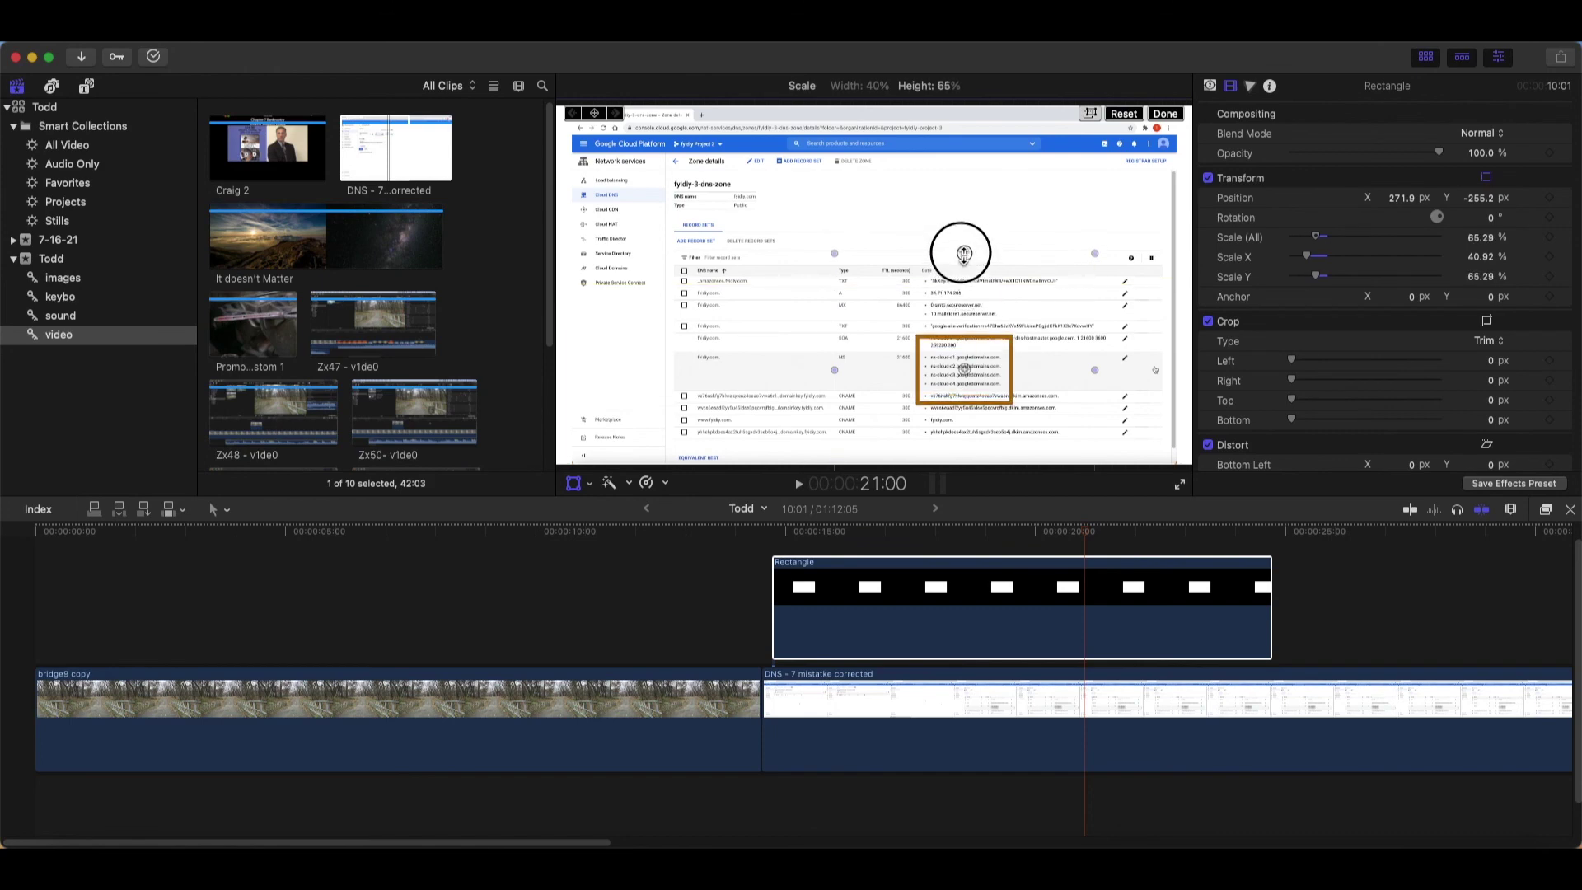
left_click_drag(963, 256, 978, 164)
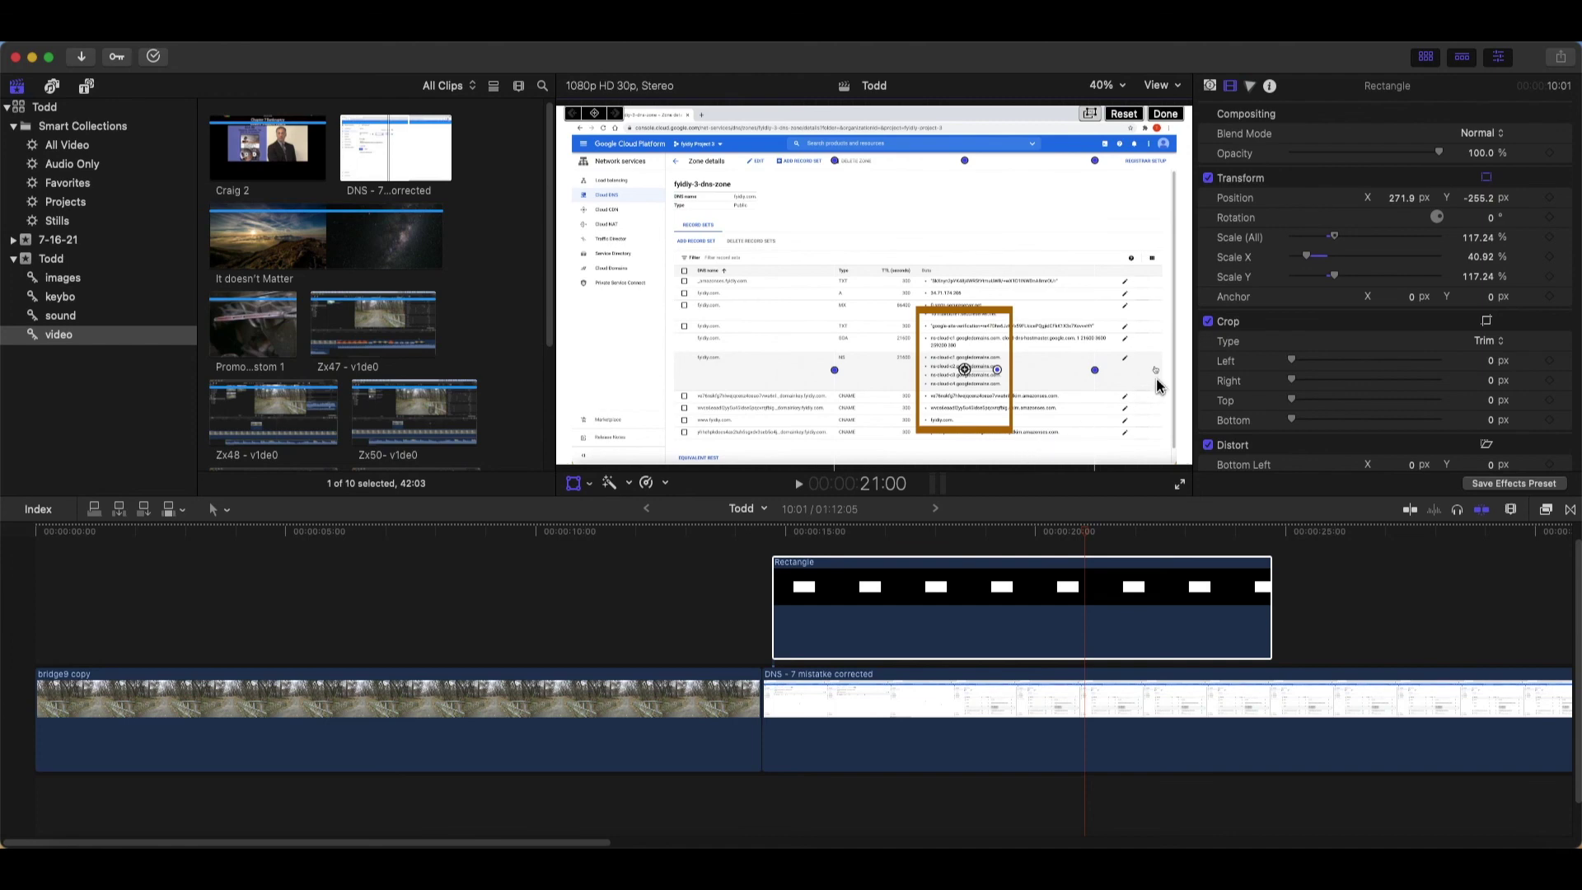
left_click(1123, 113)
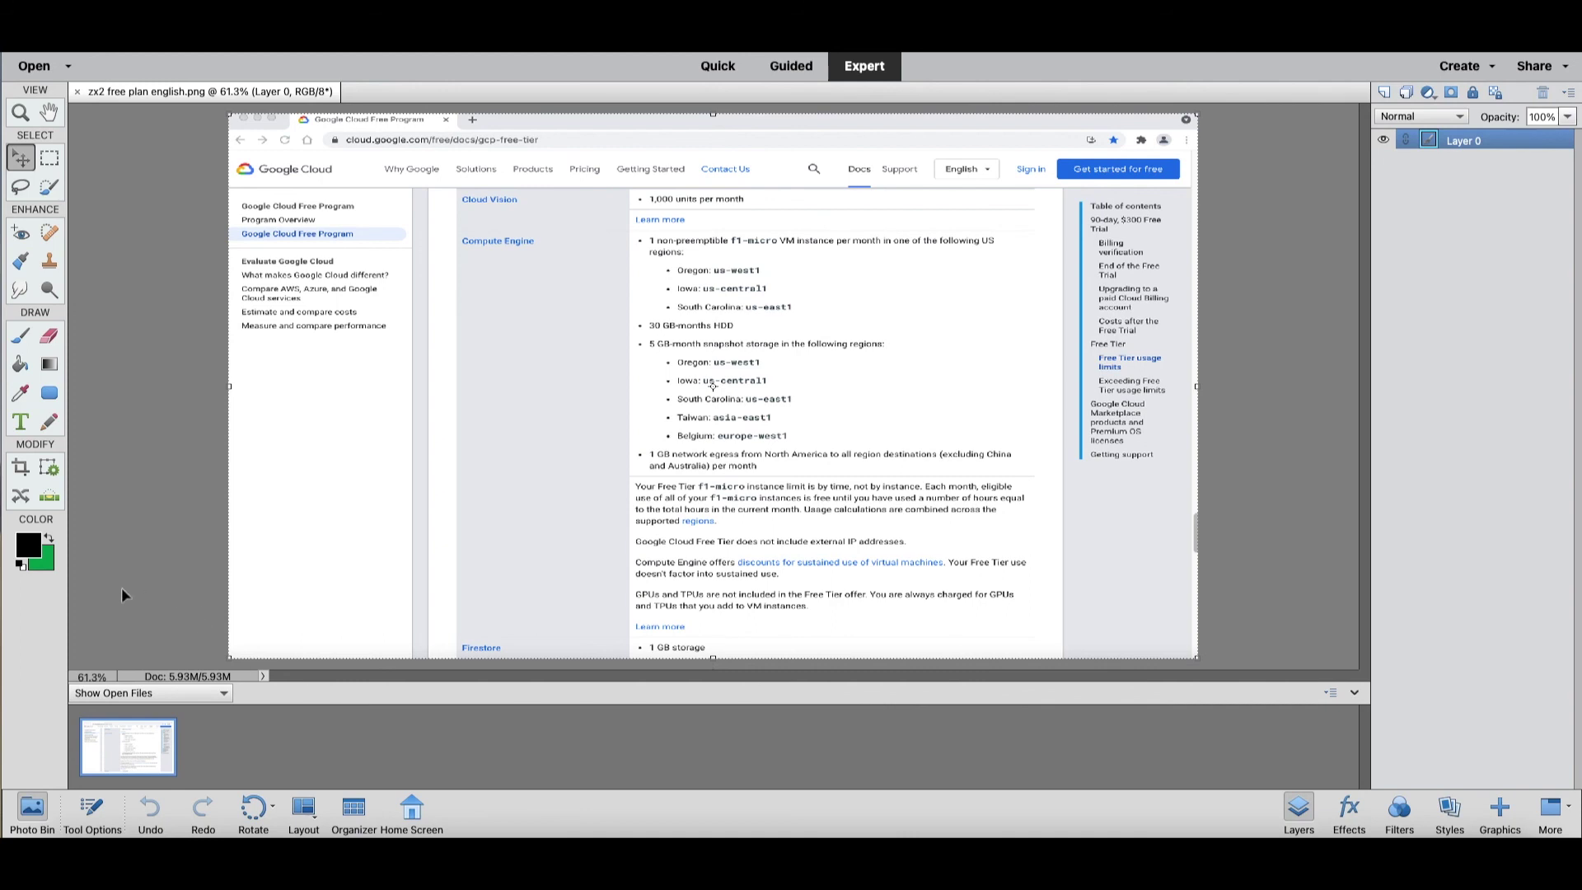
Set the foreground colour to red cc0000 in the Color Picker
left_click(28, 545)
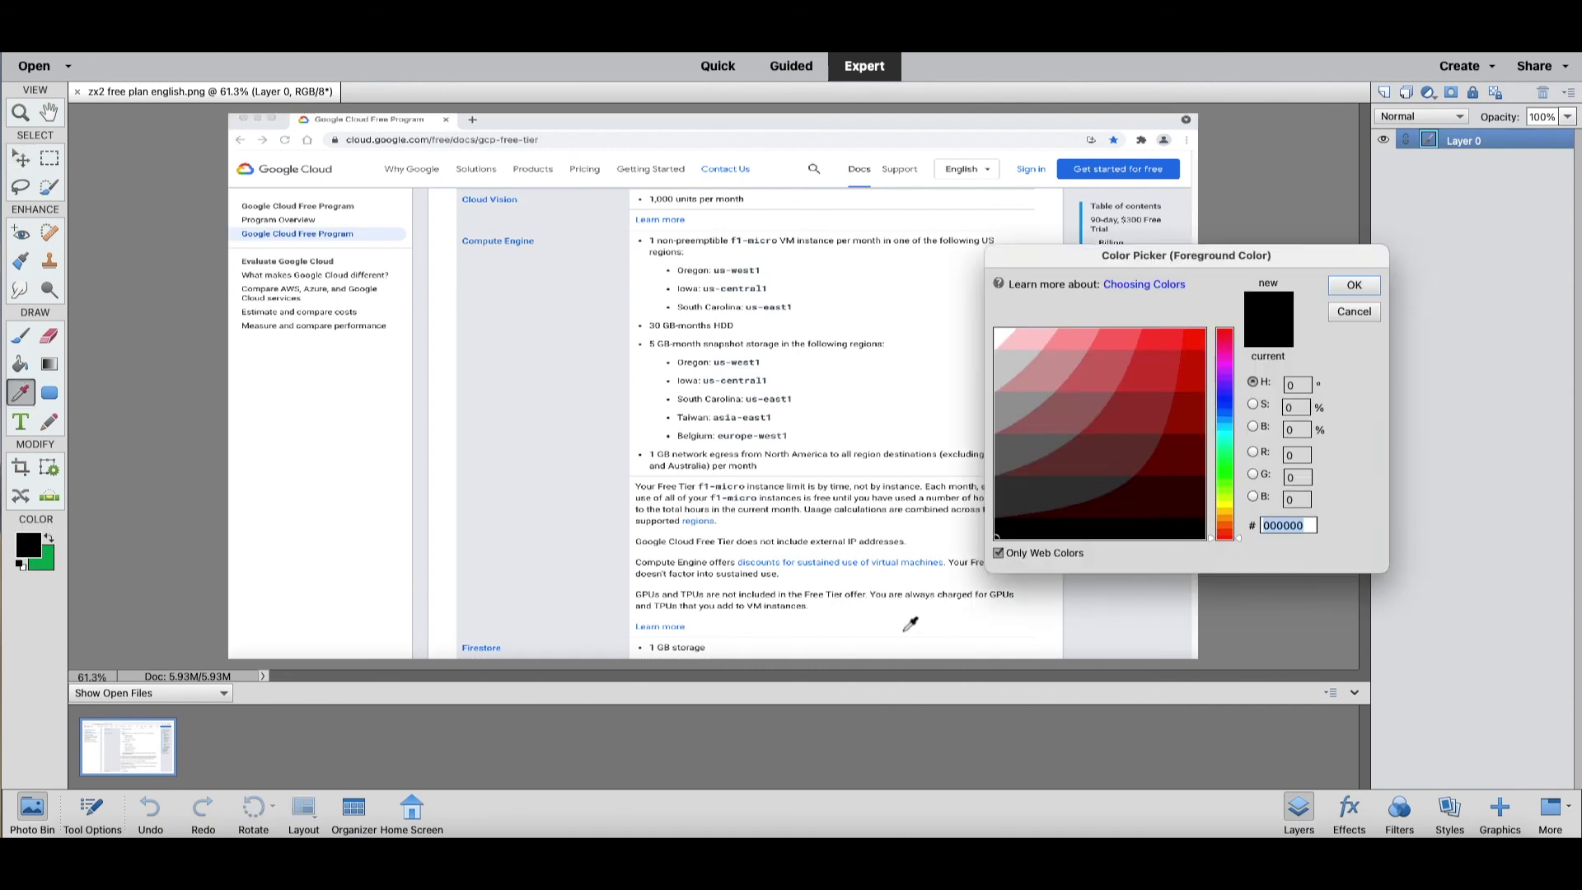
left_click(1195, 360)
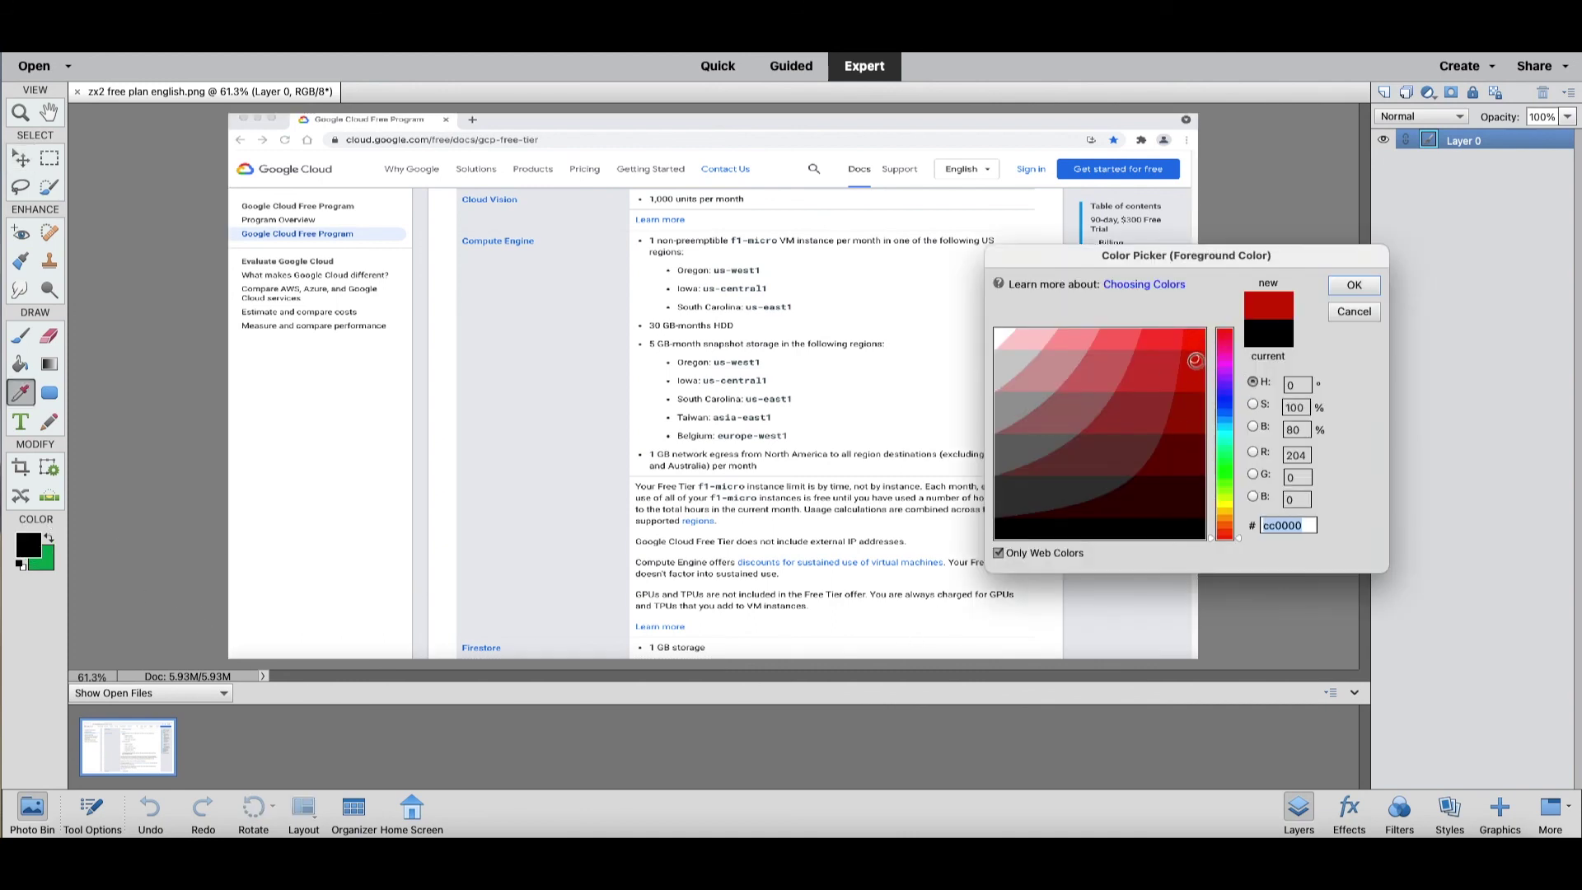
left_click(1354, 285)
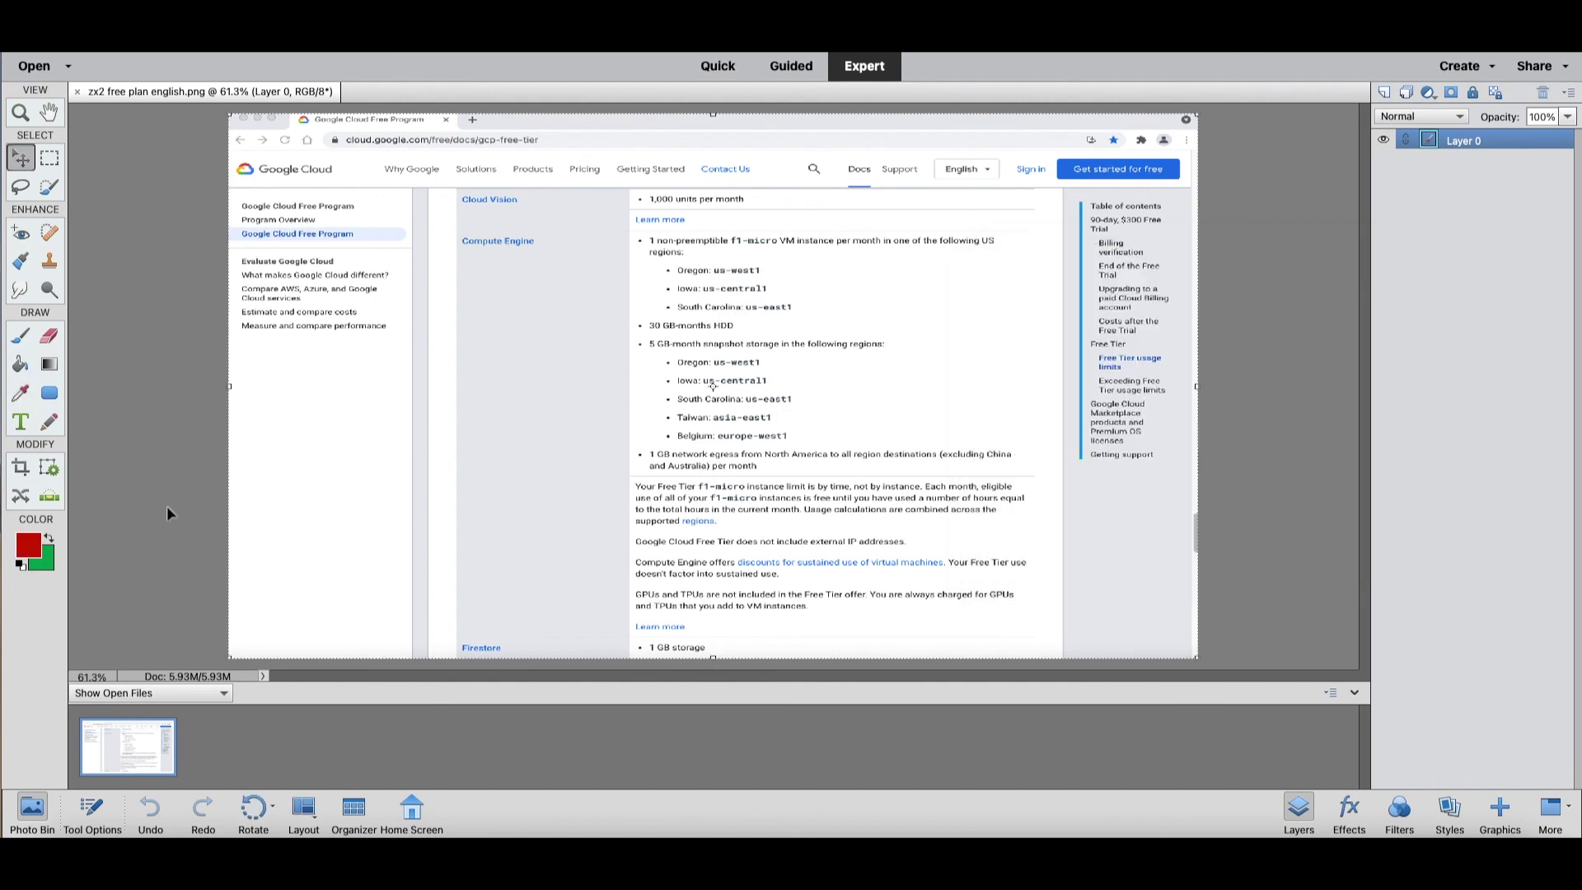
Draw a red rounded rectangle over the region list and subtract a smaller one inside
left_click(53, 394)
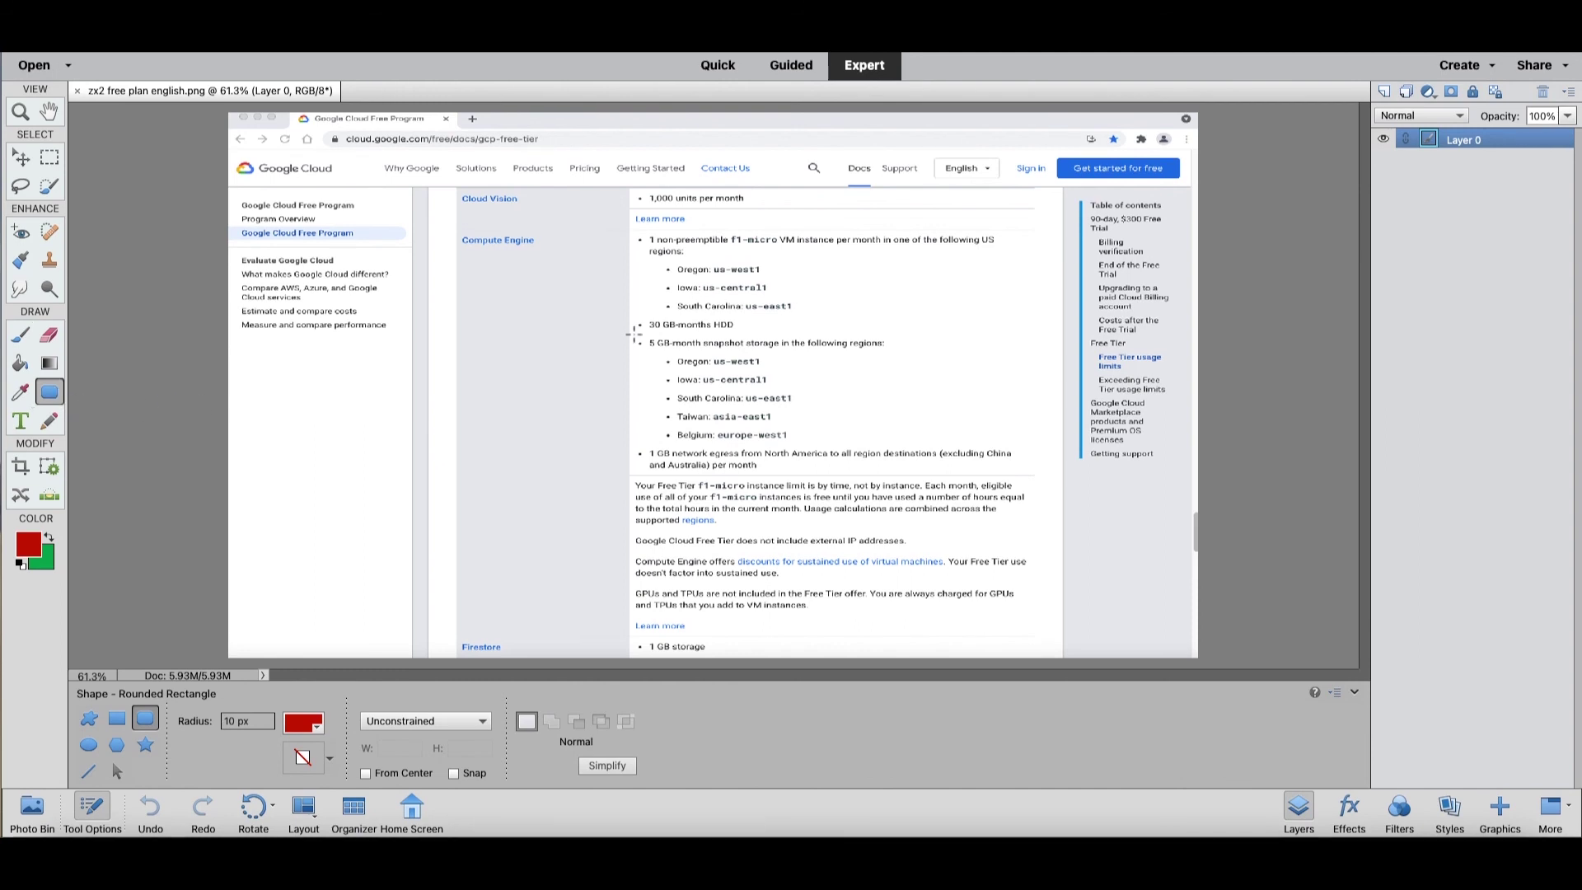
left_click_drag(637, 334, 912, 455)
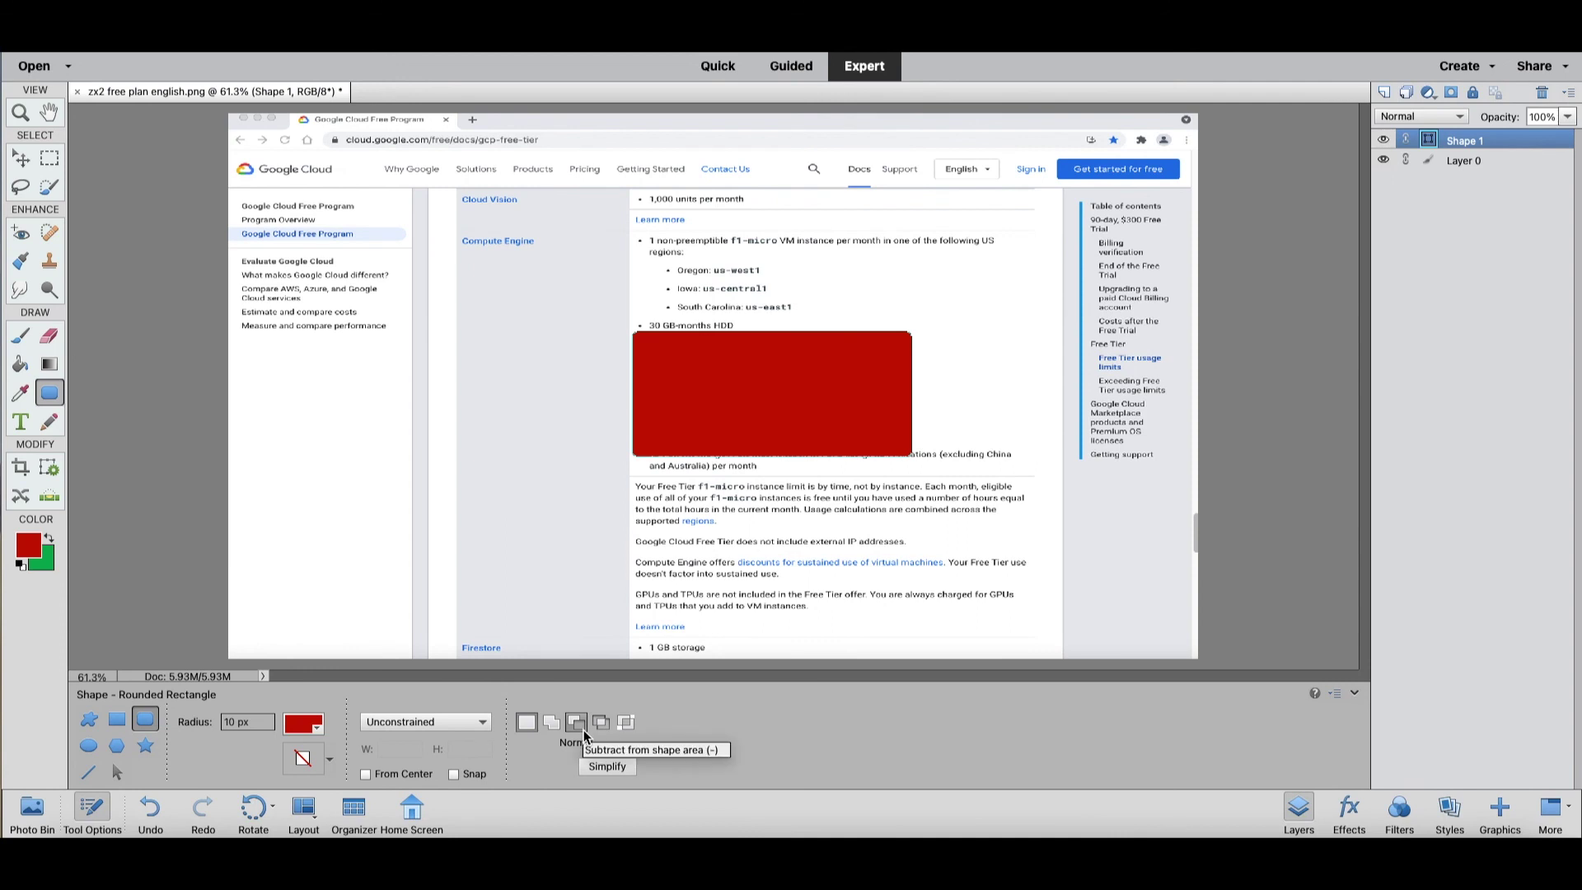
left_click(580, 727)
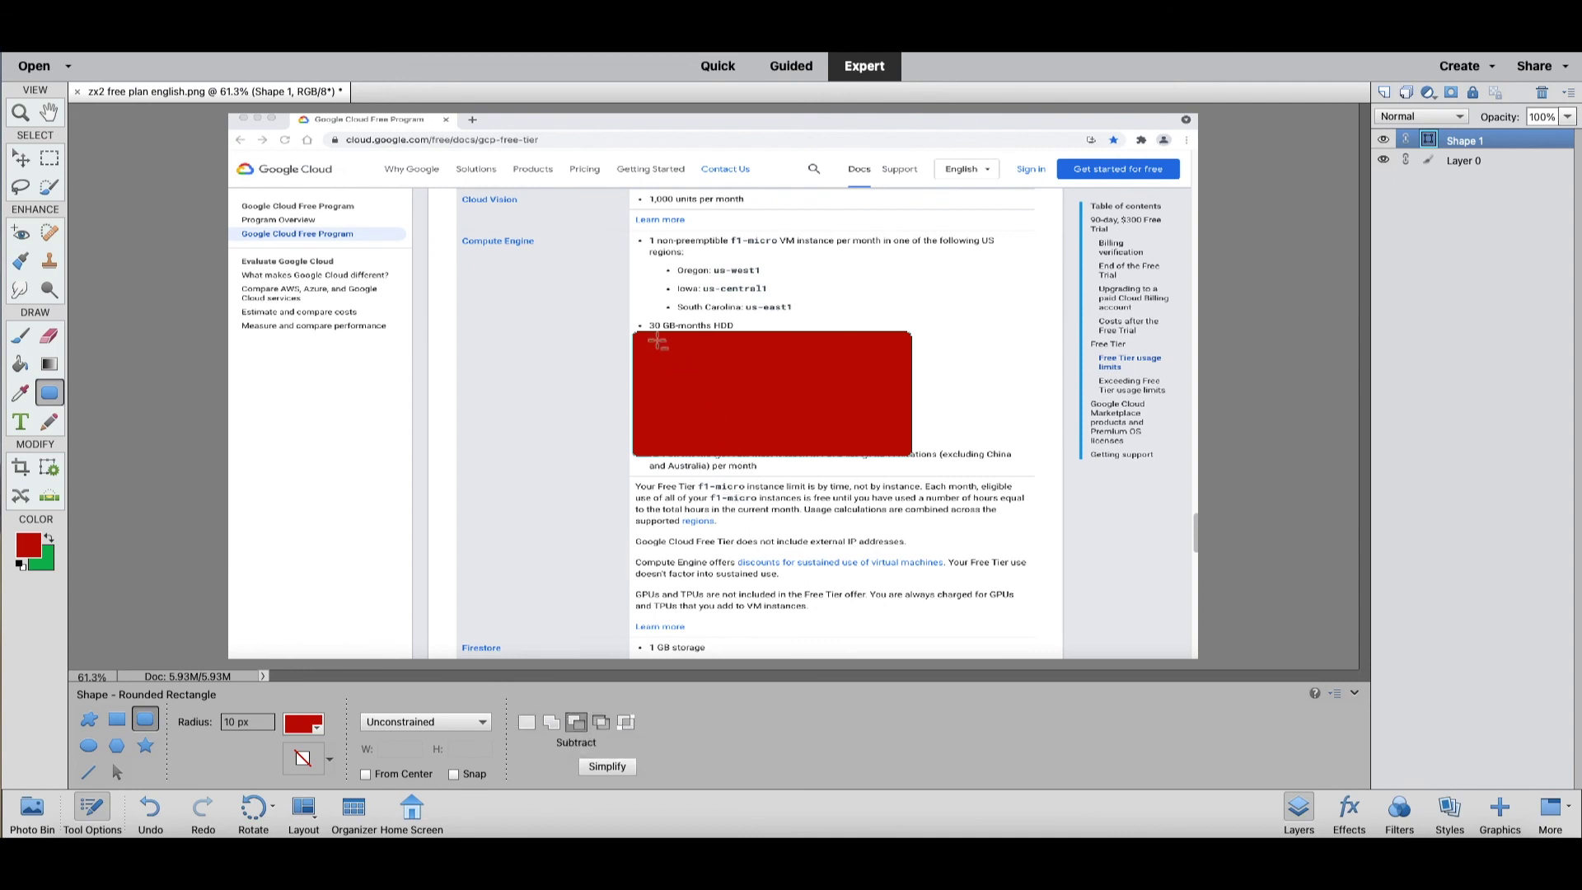
left_click(642, 338)
left_click_drag(642, 338, 905, 451)
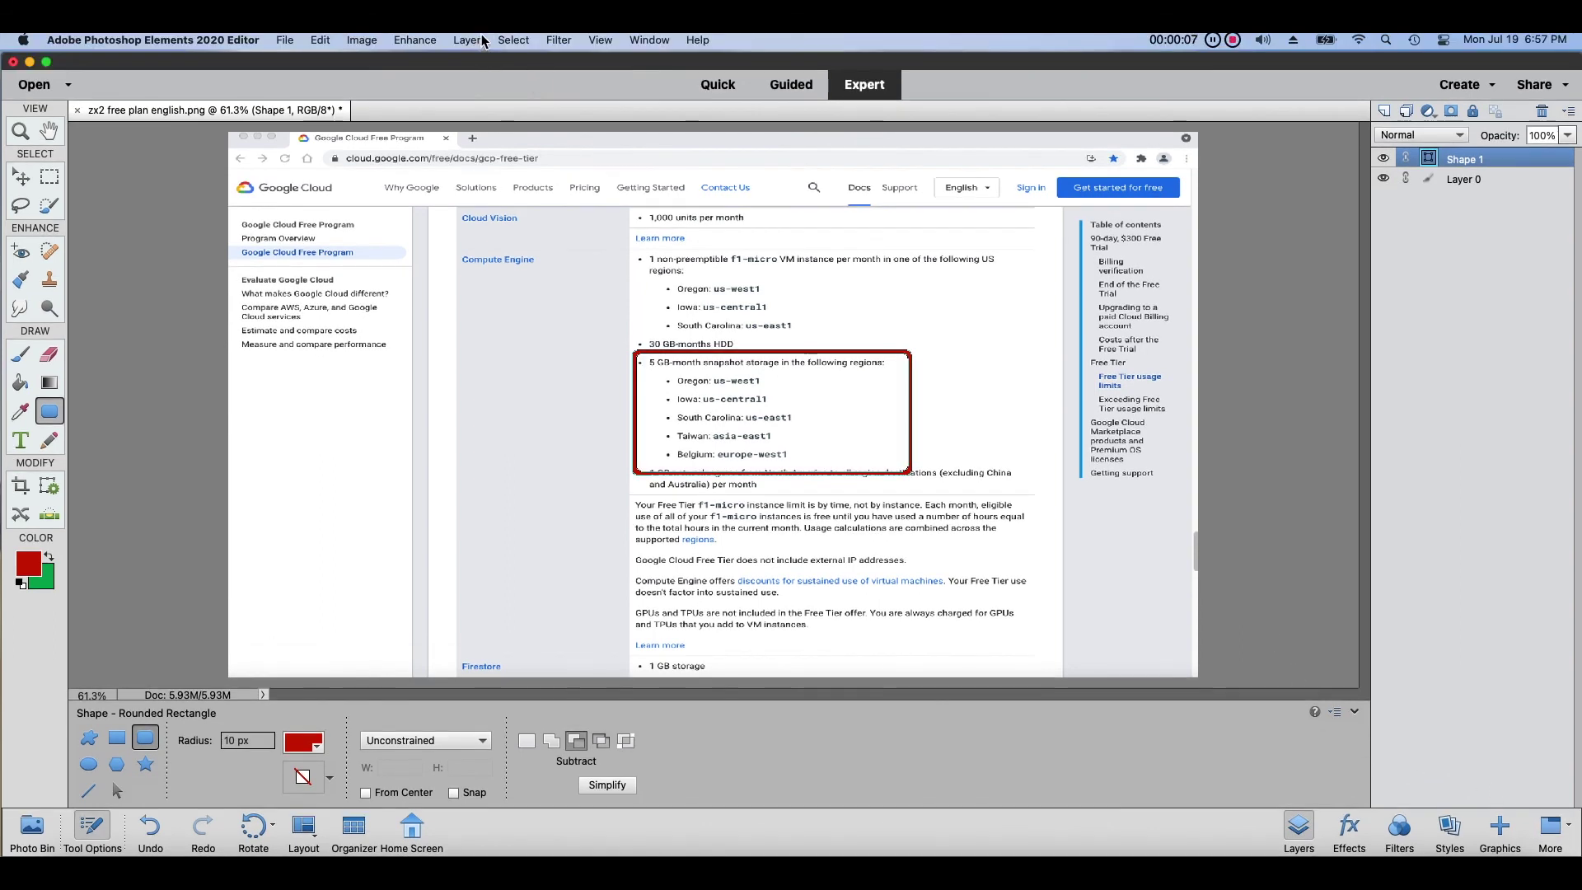
left_click(482, 40)
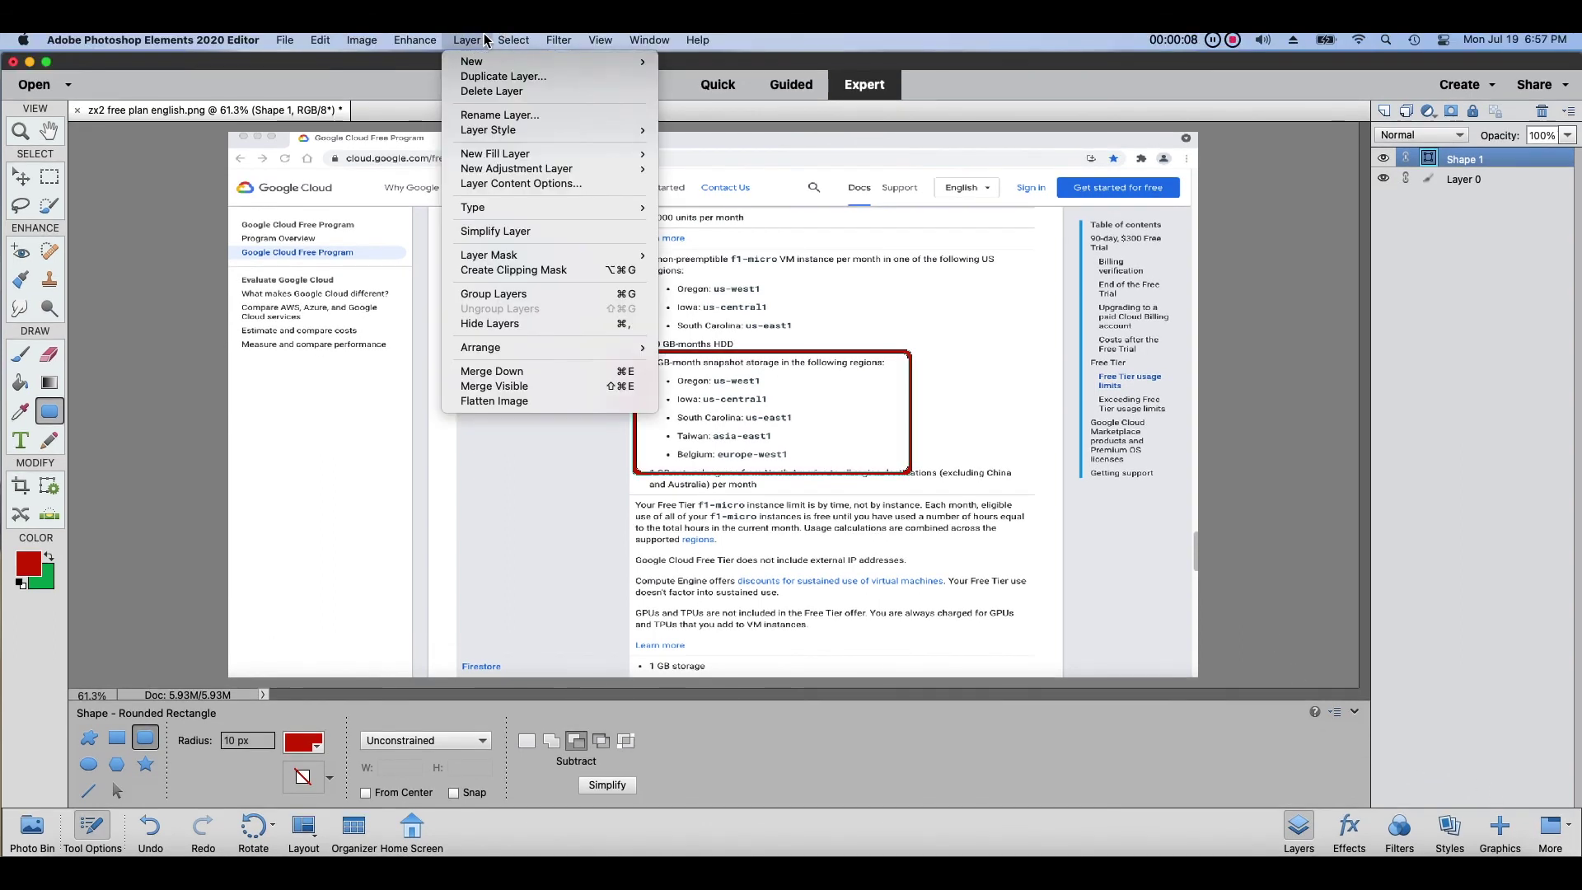
Flatten the image into one Background layer and confirm its size is 1920×1080 pixels
left_click(573, 402)
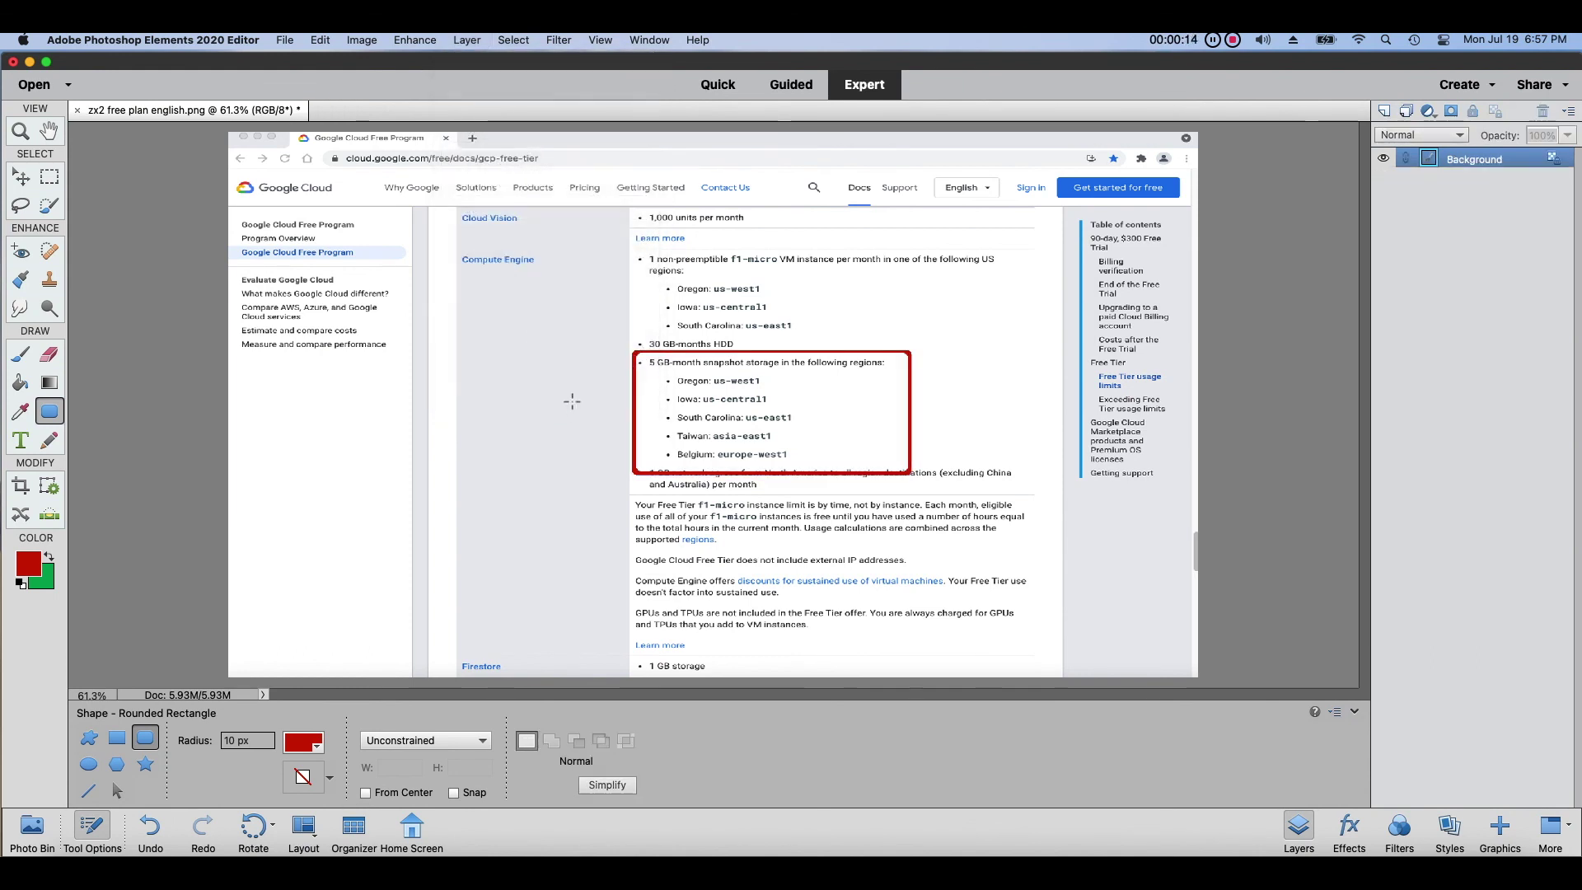
left_click(372, 41)
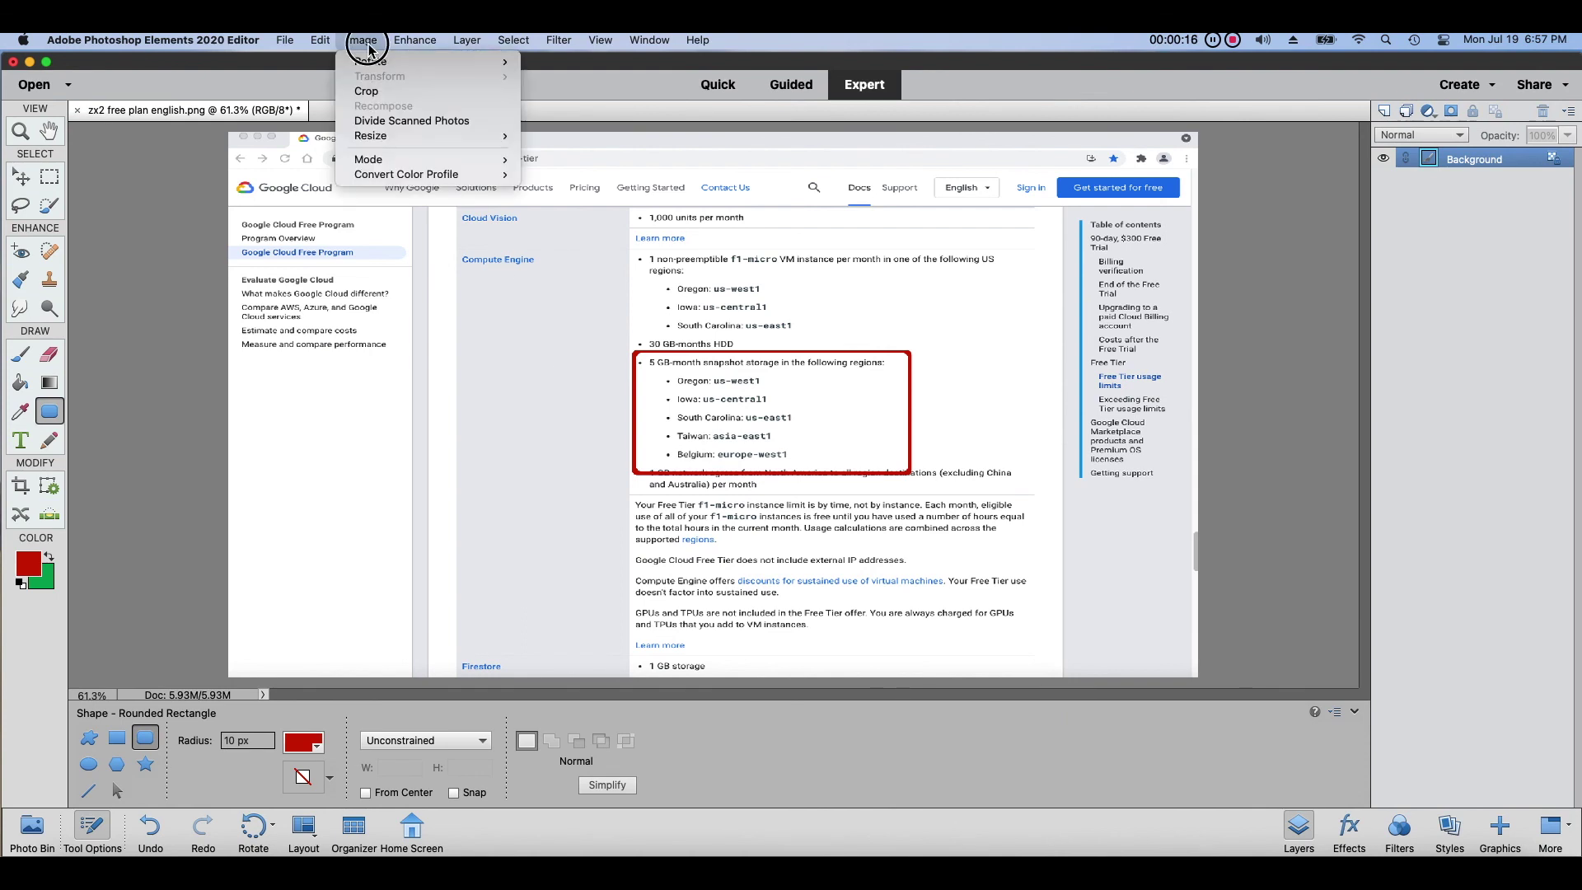
mouse_move(389, 137)
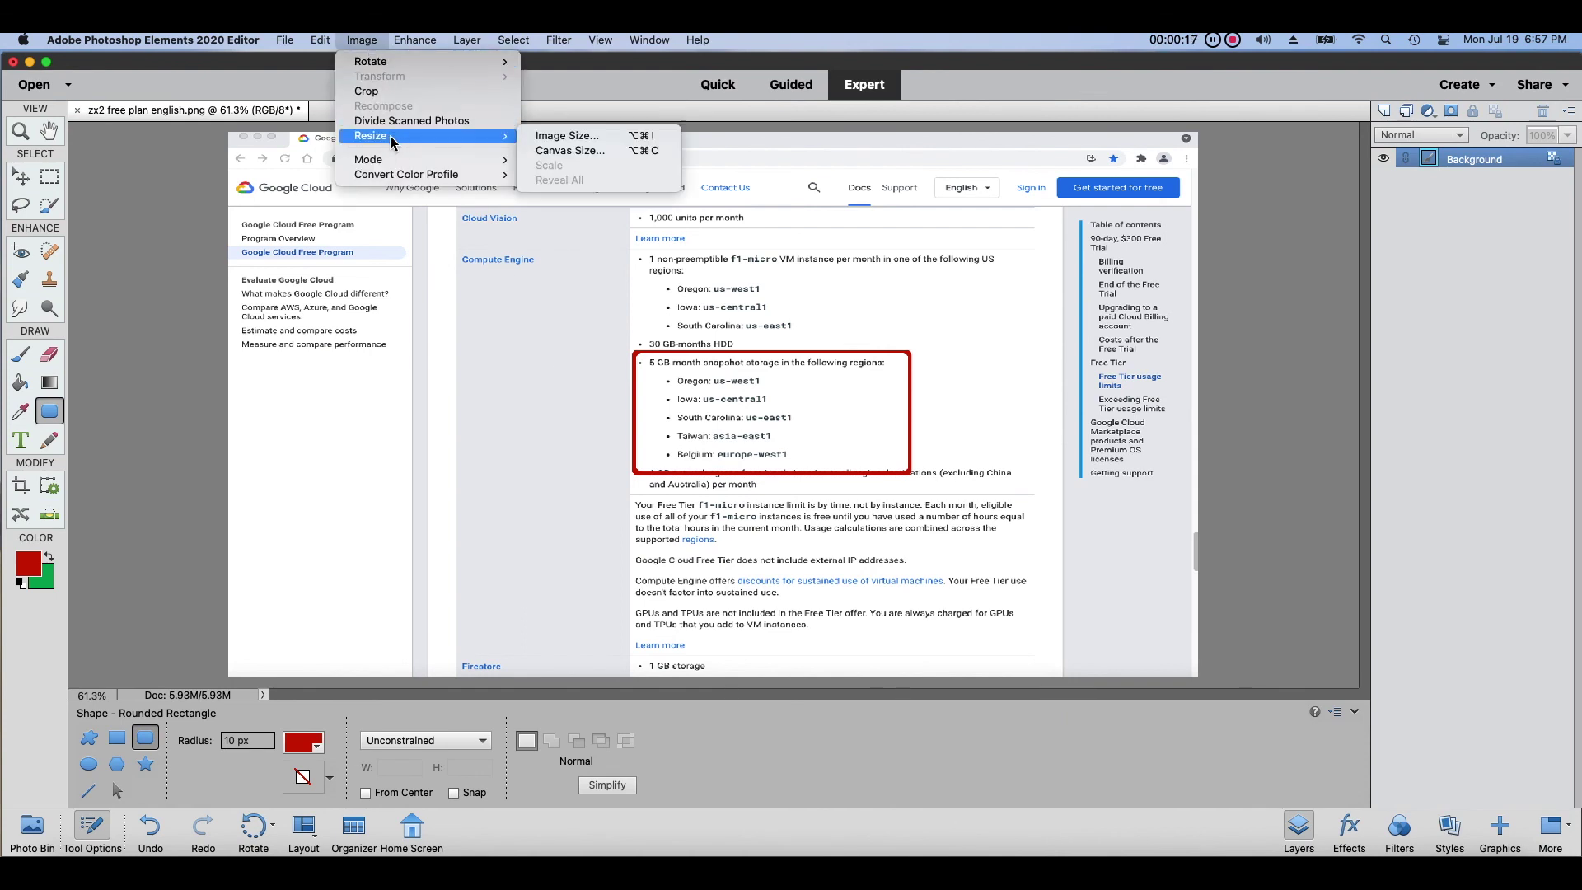
left_click(556, 136)
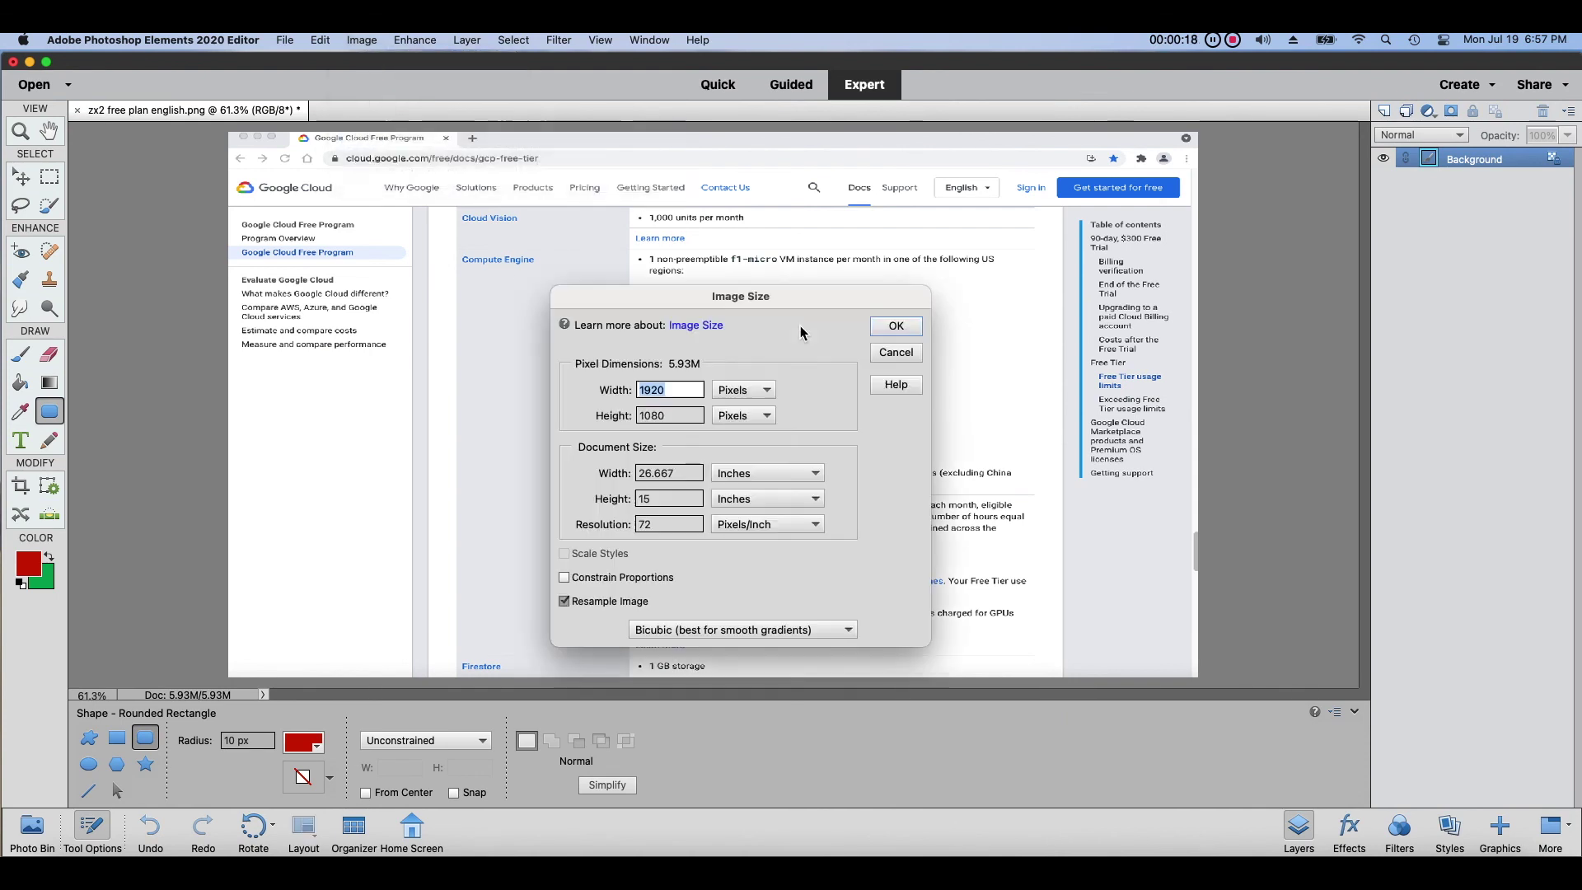
left_click(705, 389)
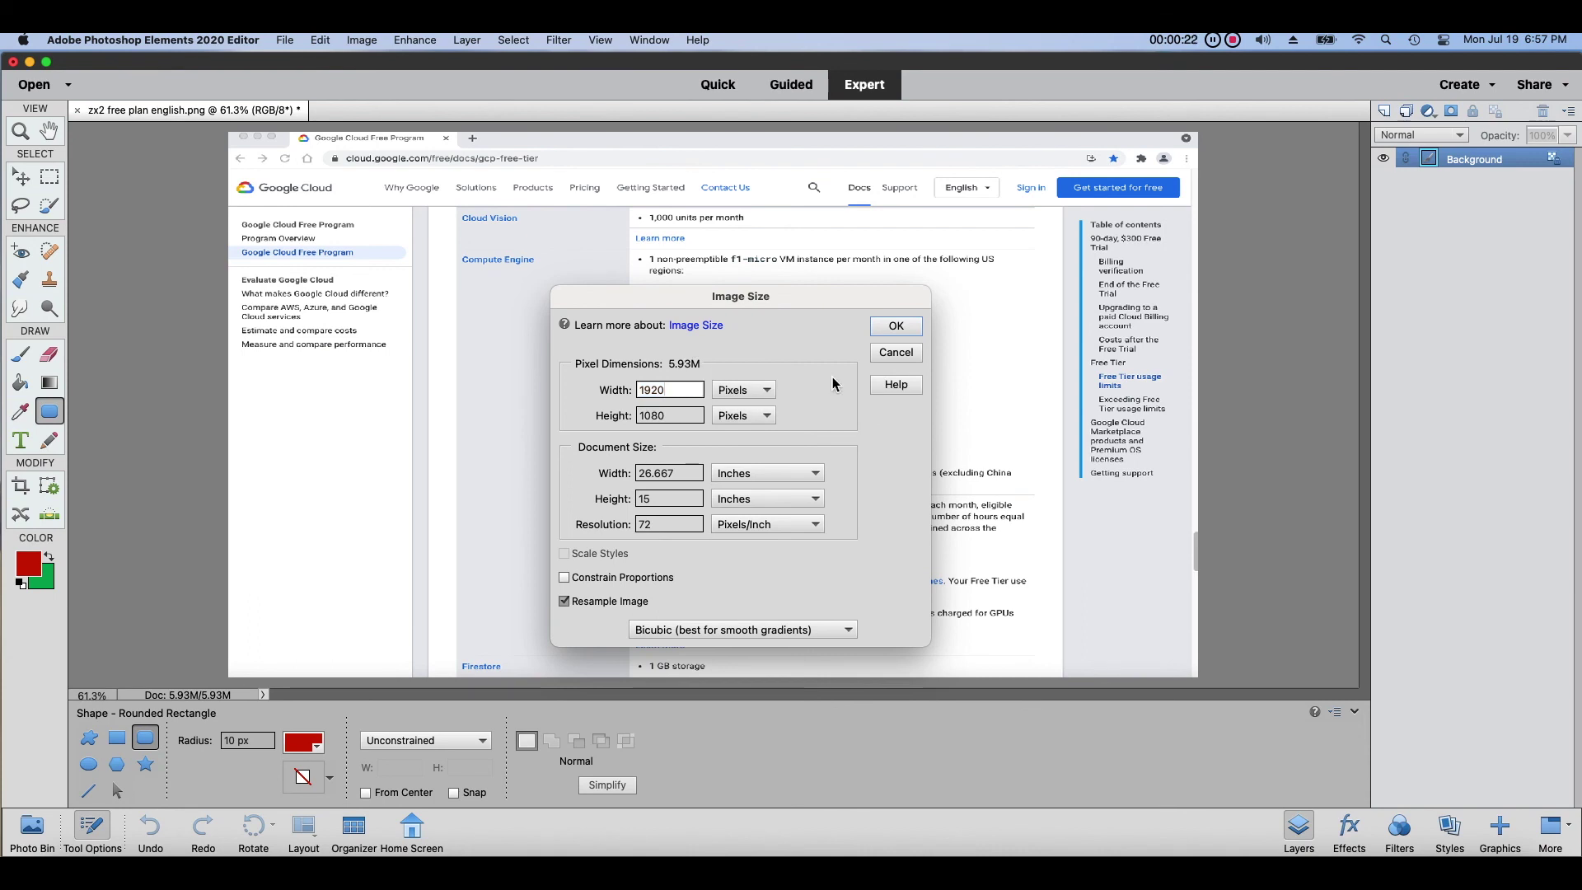
double_click(700, 419)
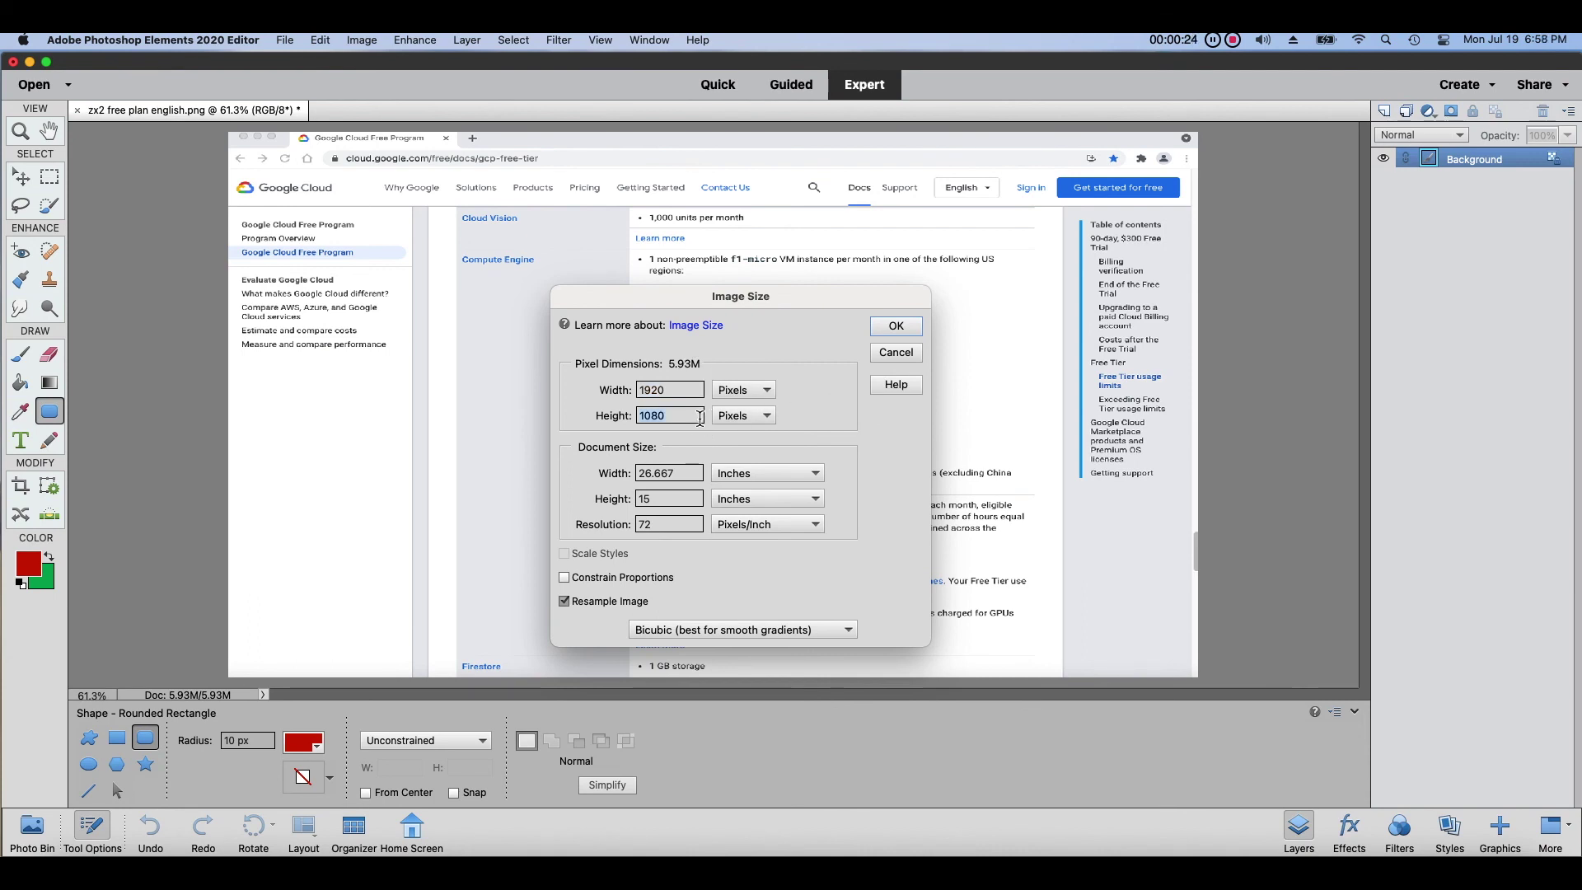
left_click(912, 328)
Save it as the PNG zx2 free plan english.png in Downloads without embedding the colour profile
left_click(284, 39)
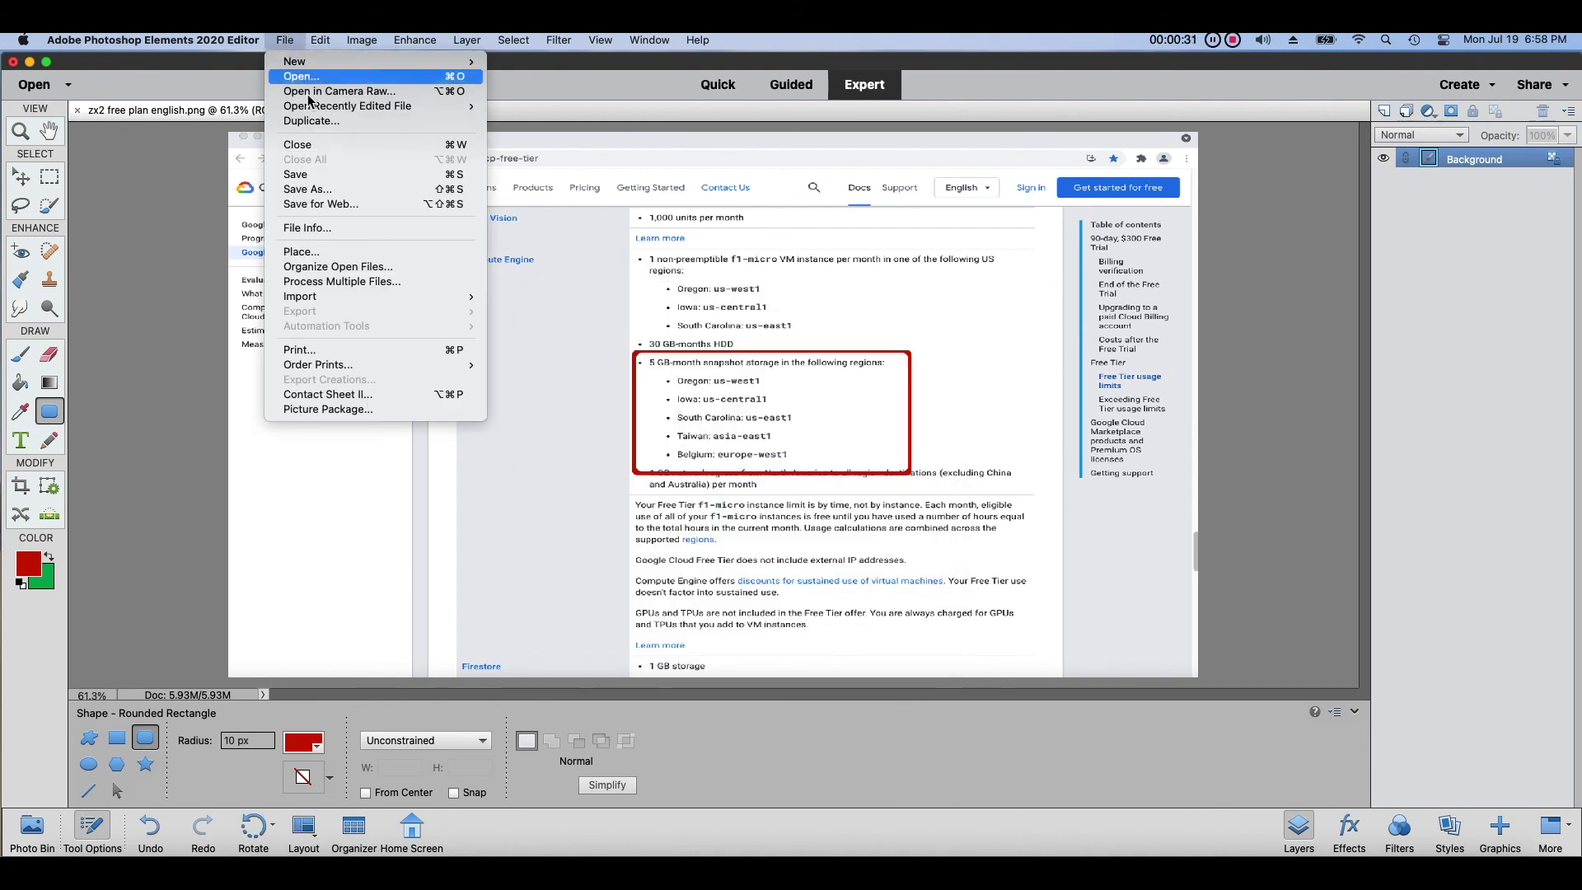
left_click(330, 192)
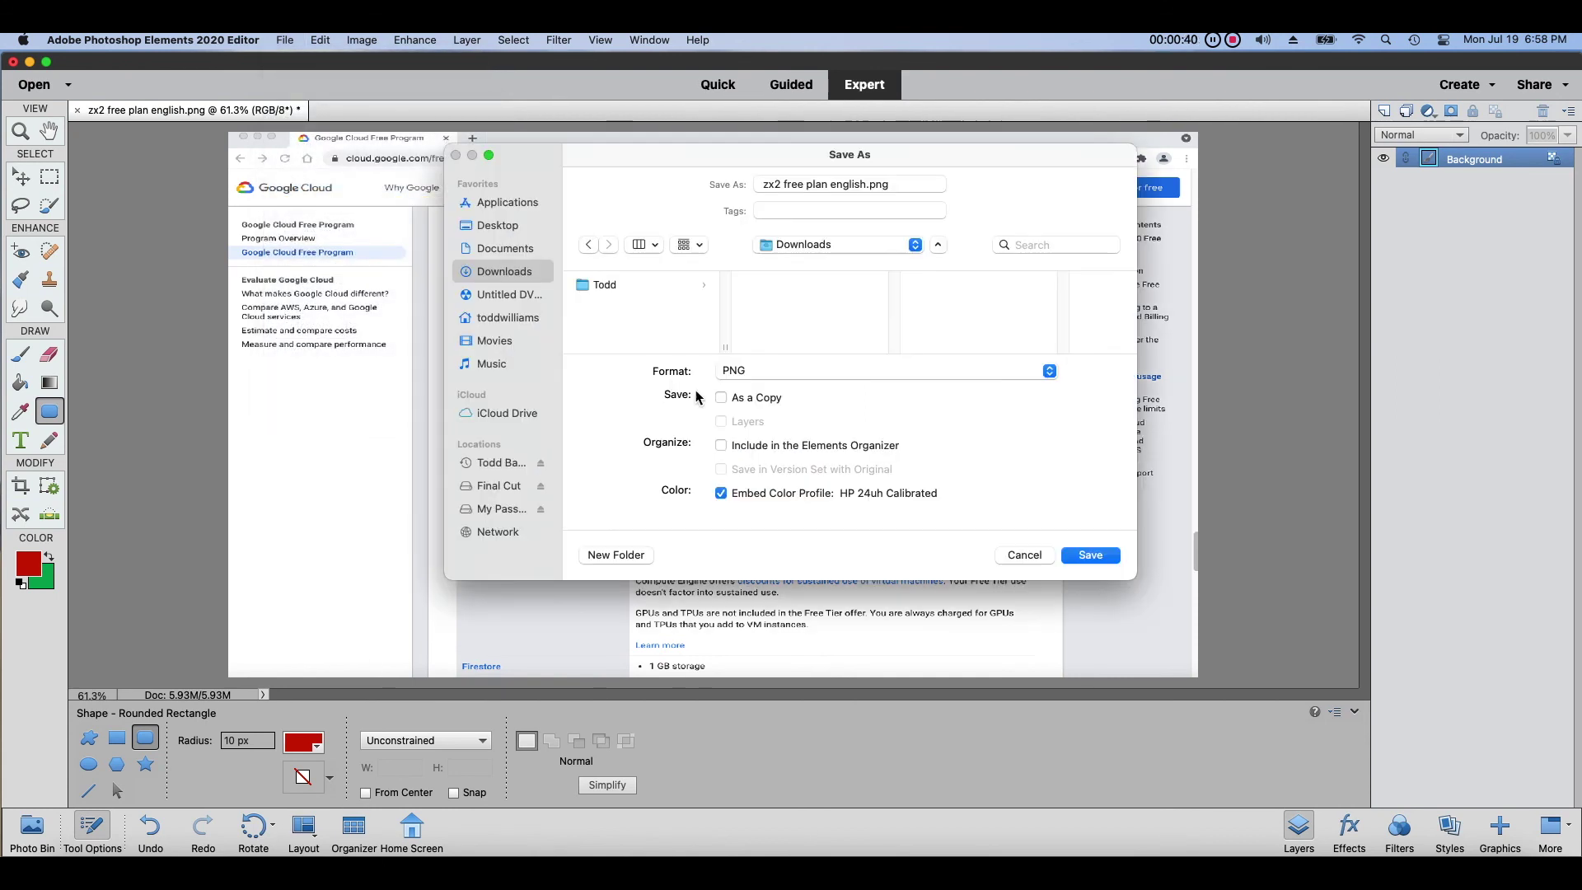
left_click(801, 493)
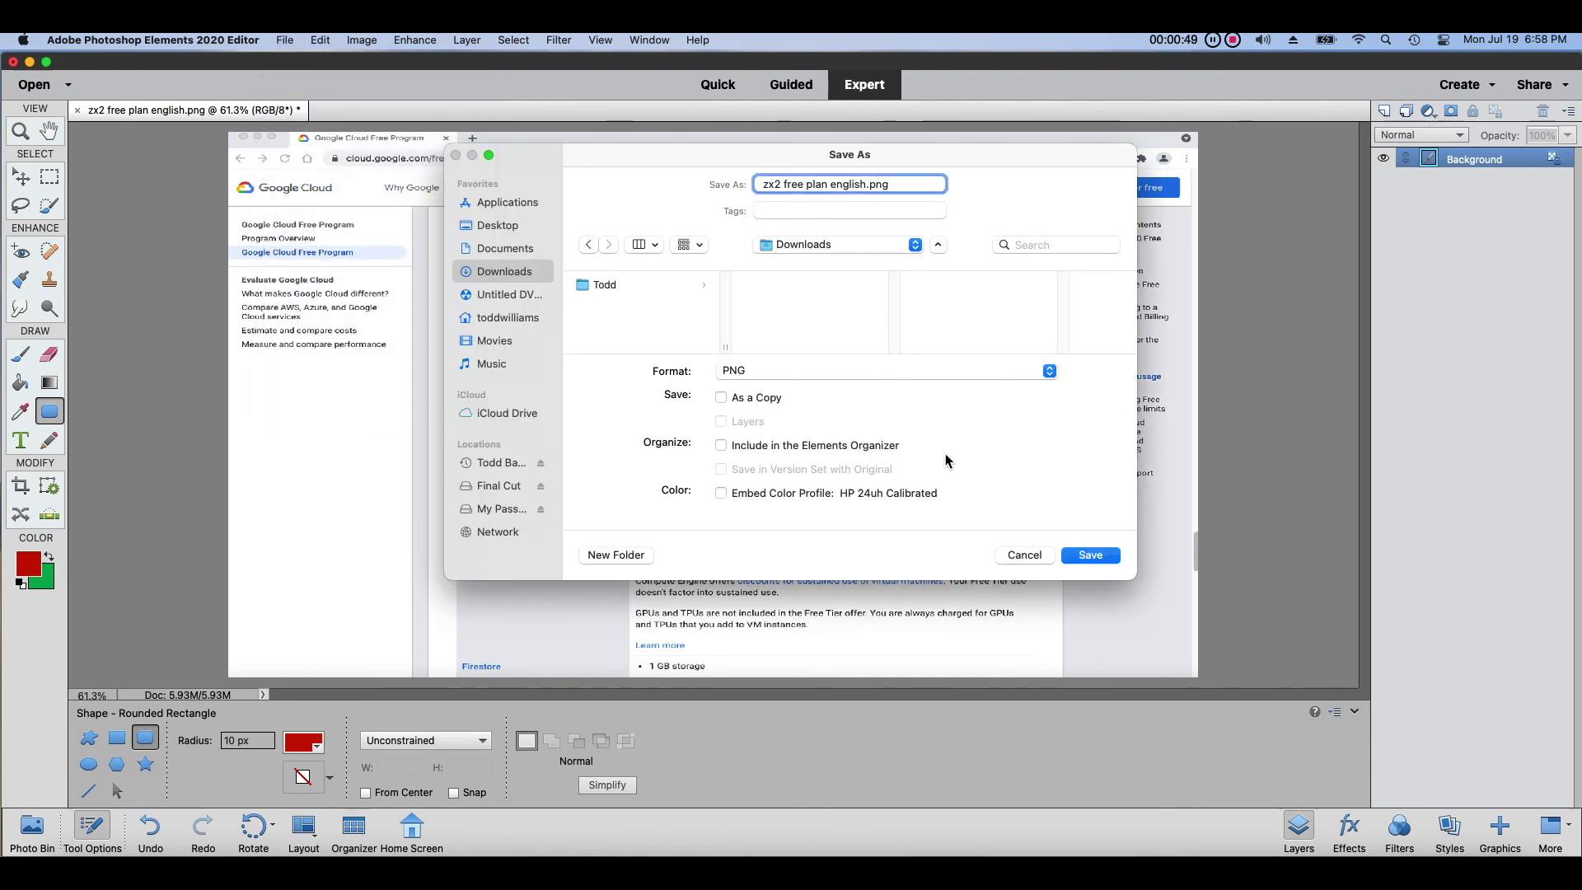
left_click(1076, 555)
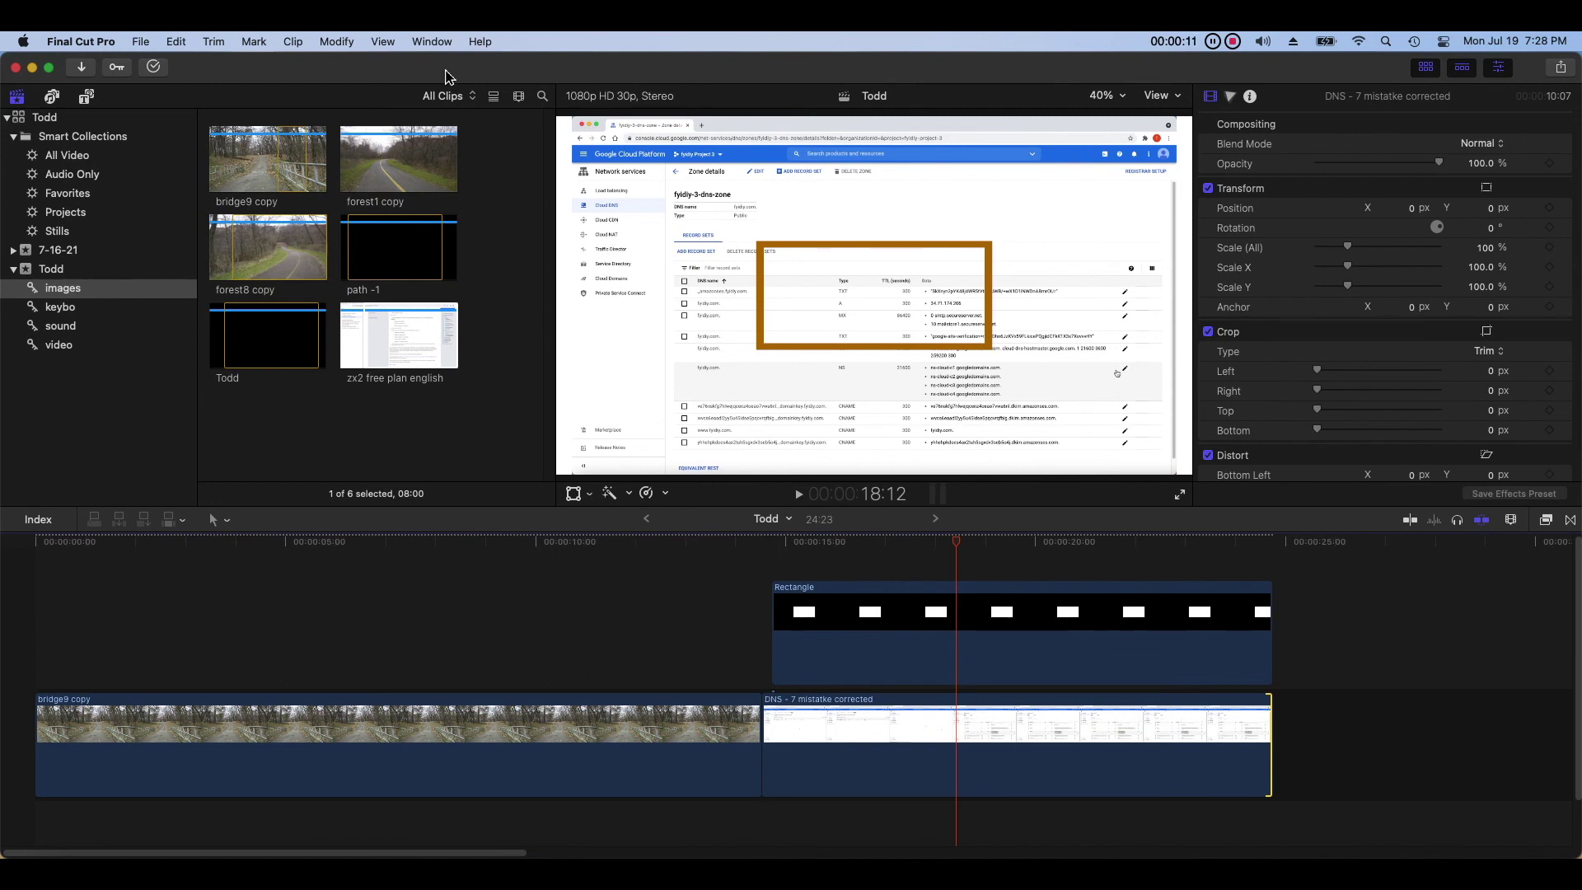
Render All on the Todd timeline and view the rendering task details in Background Tasks
left_click(338, 42)
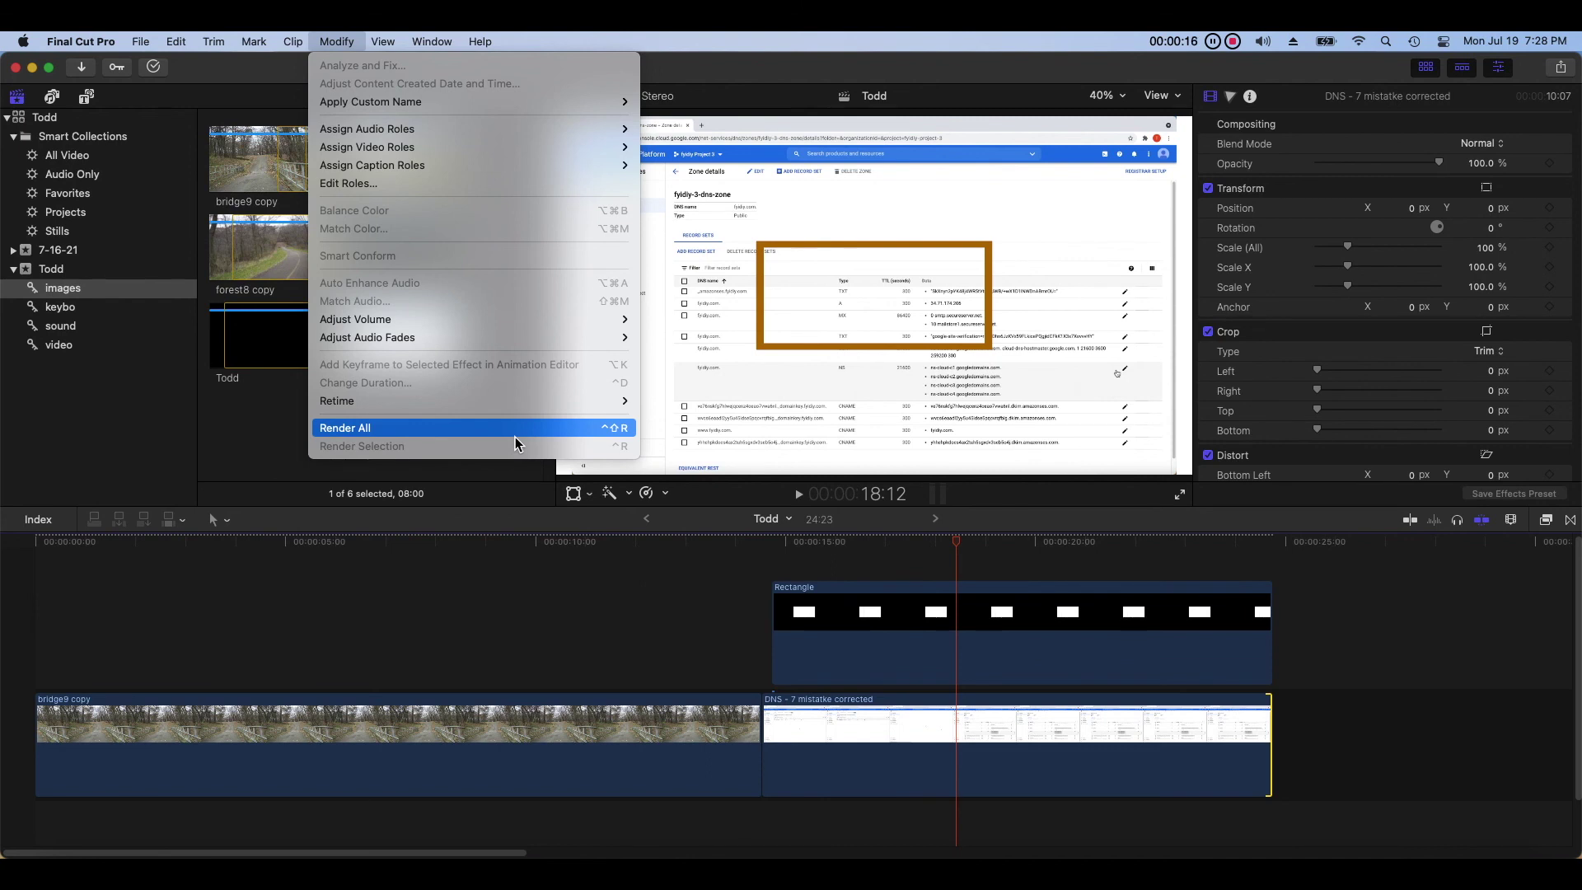
left_click(516, 436)
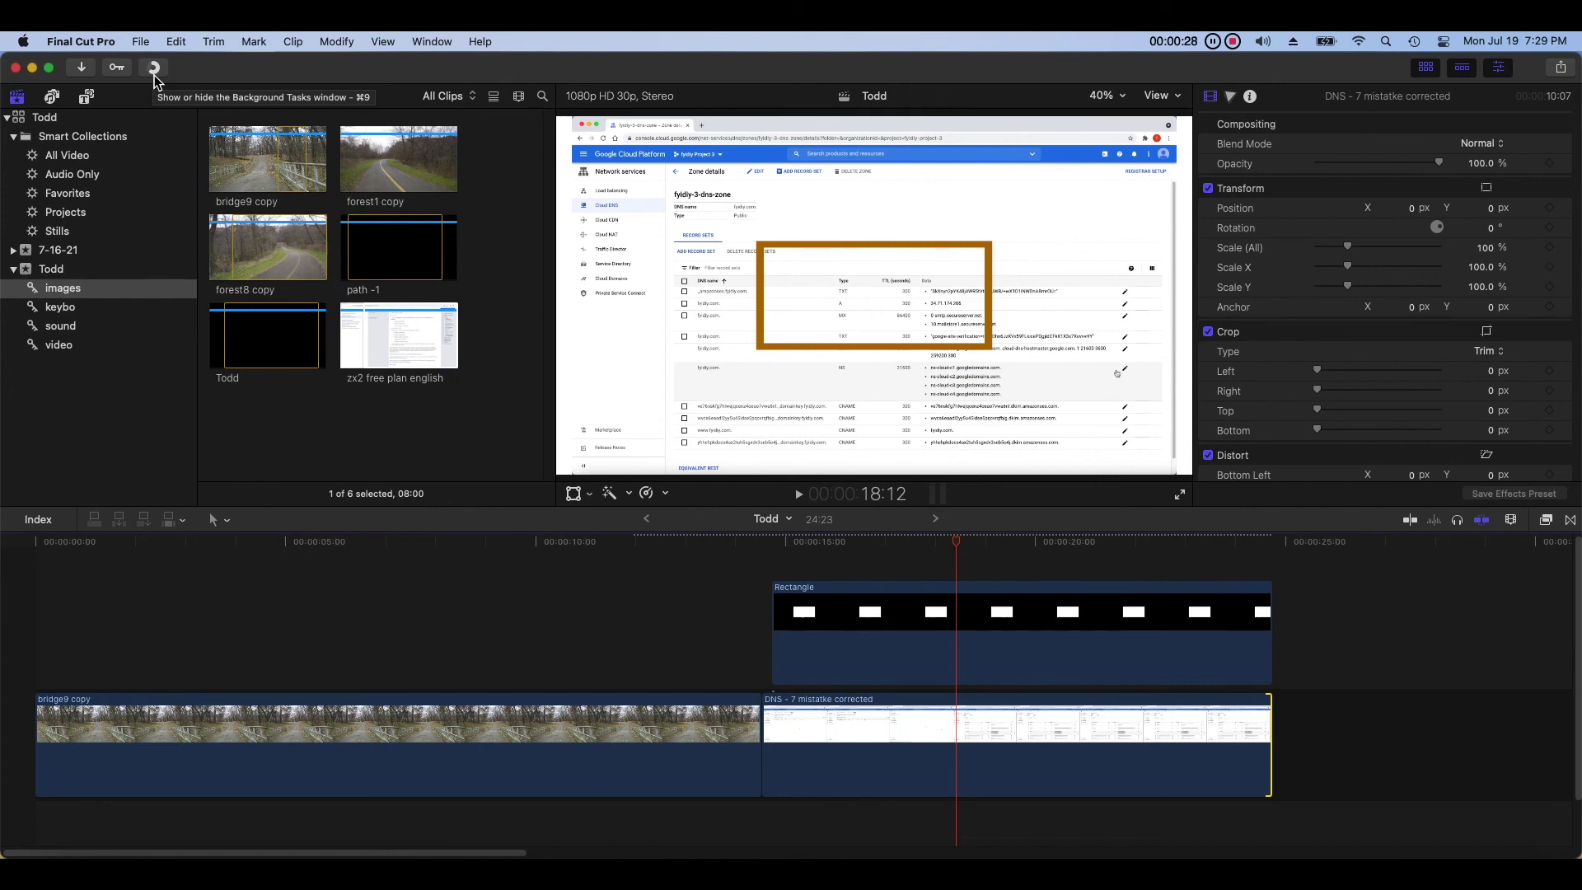
left_click(154, 75)
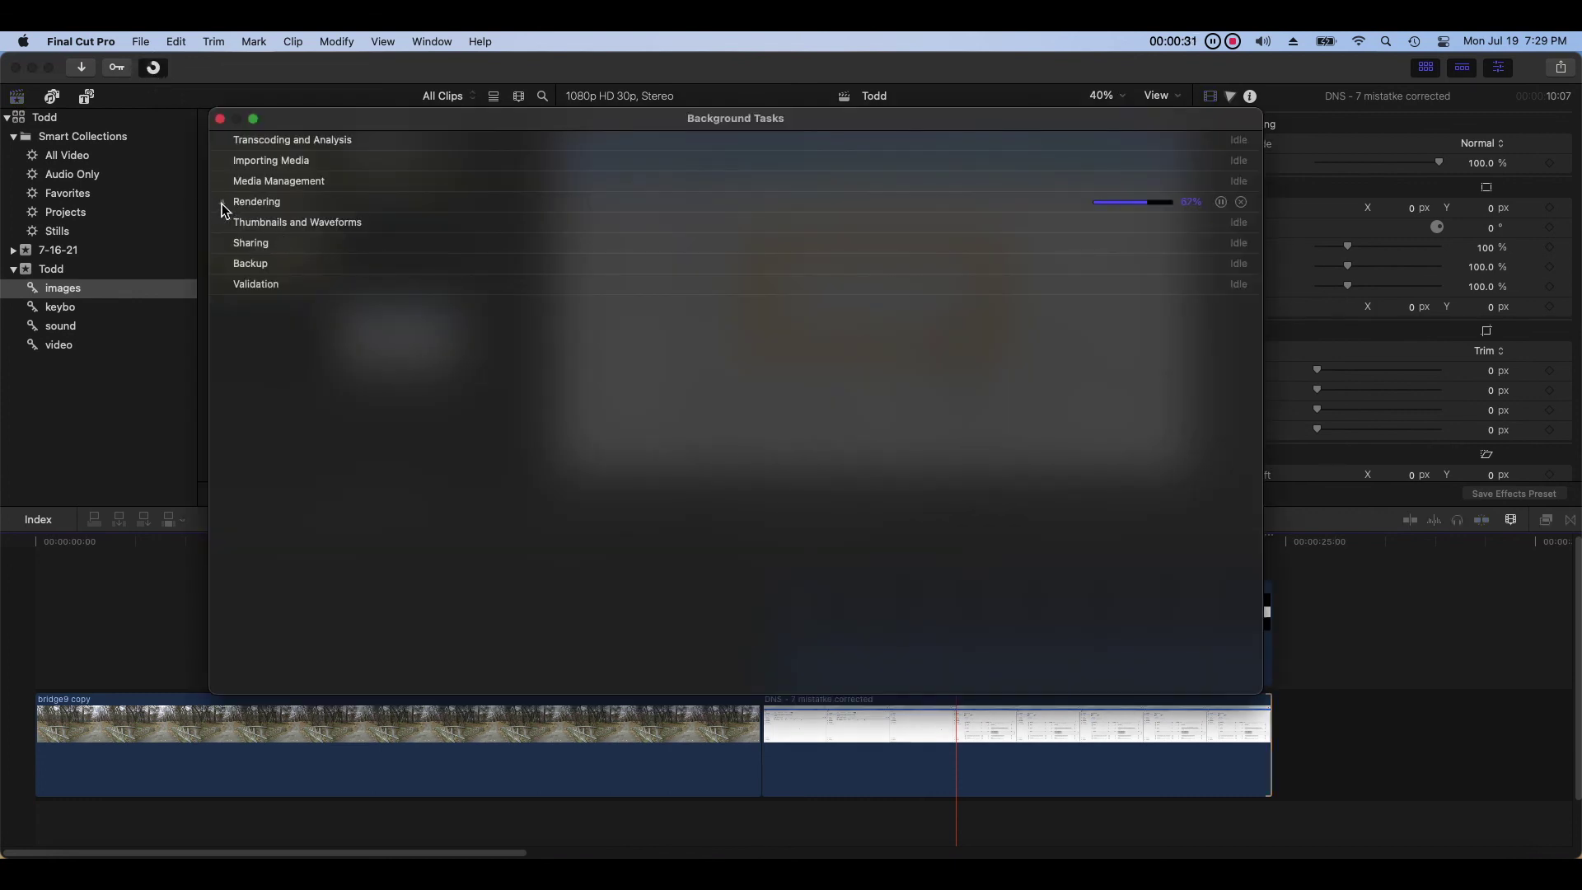
left_click(222, 202)
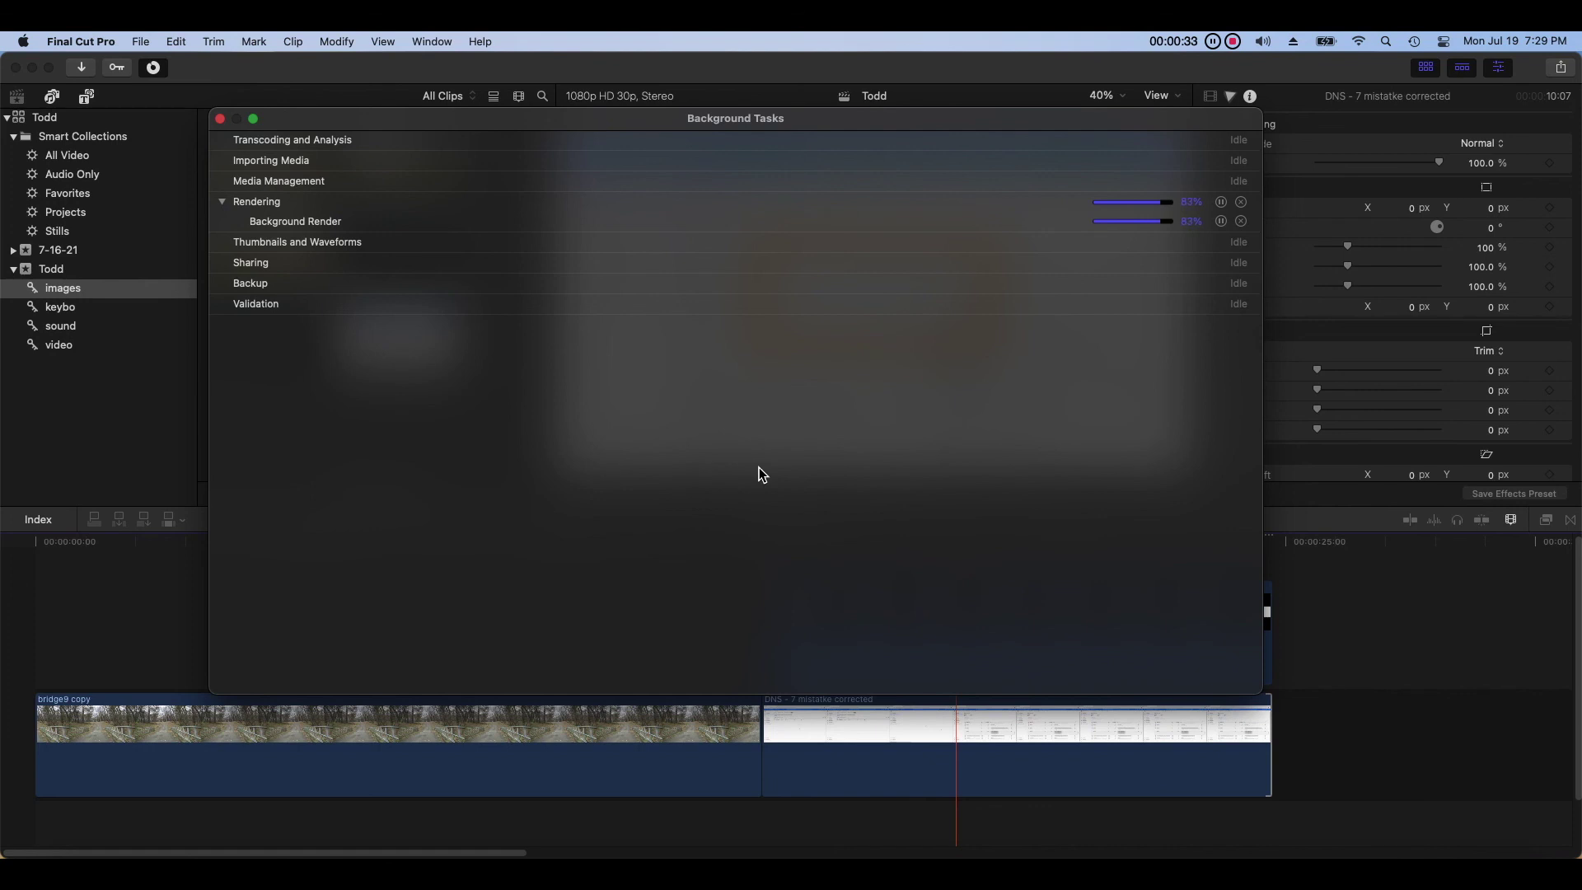
Toggle the Background Tasks window with Command-9, then close it and refocus Final Cut Pro
key("super+9")
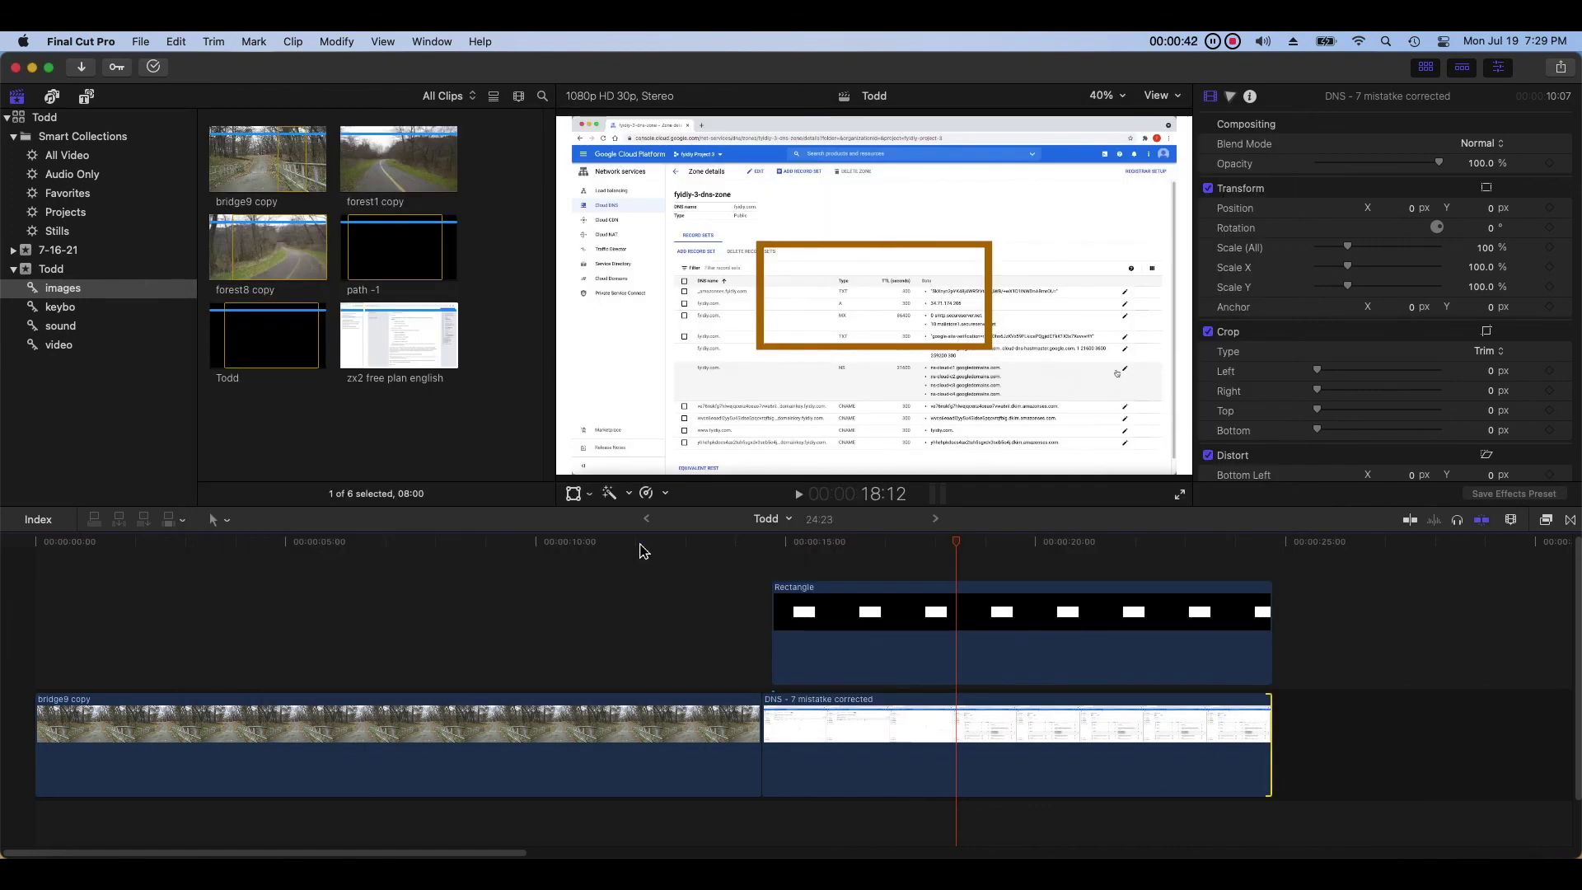
key("super+9")
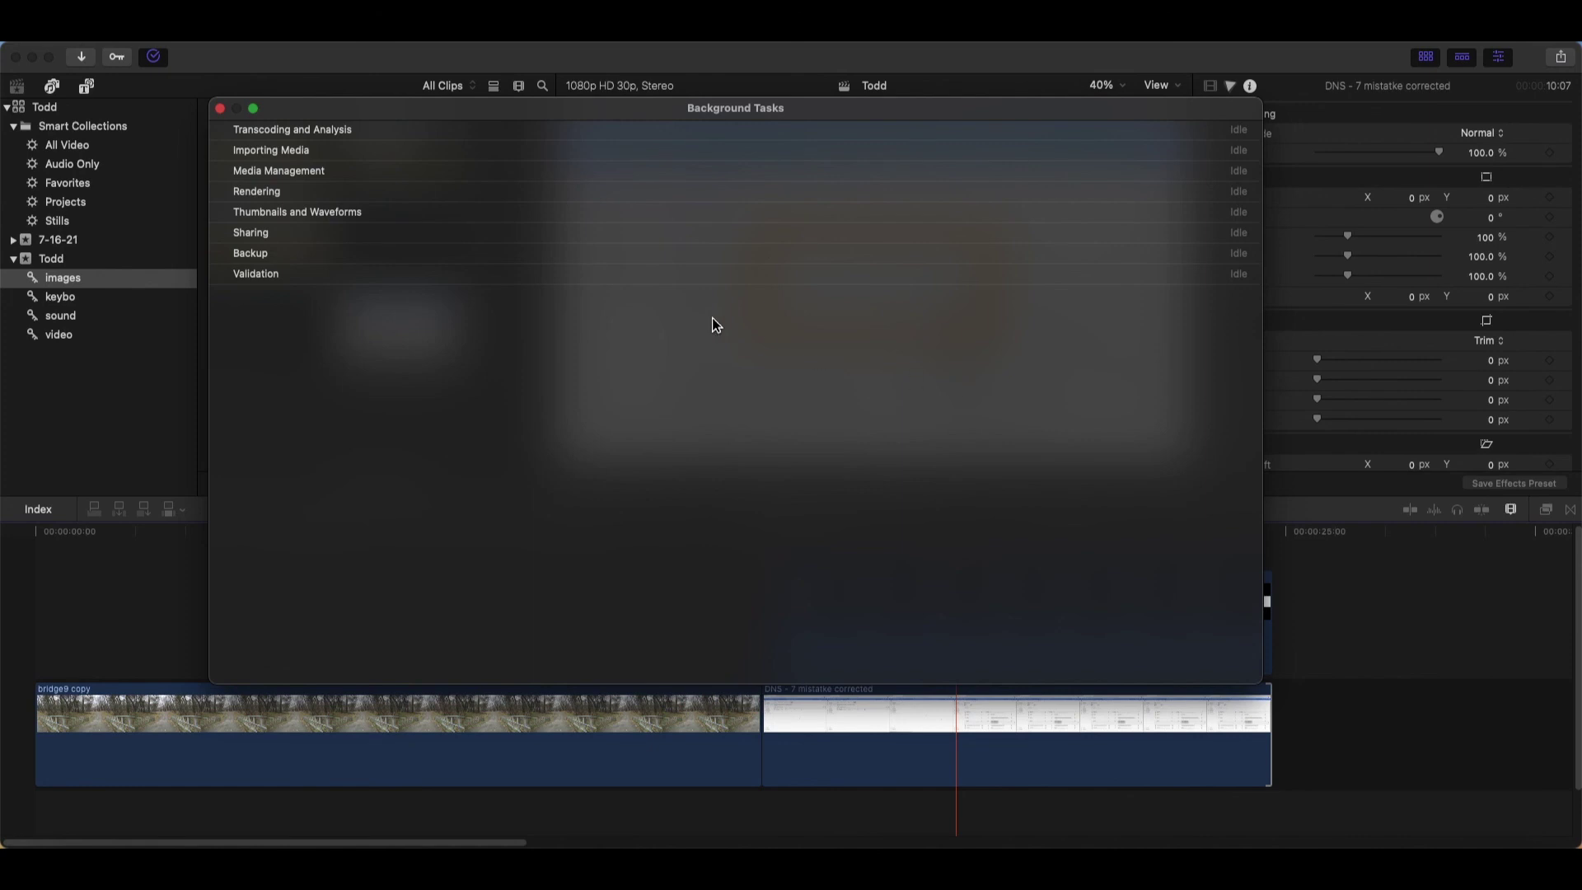
left_click(220, 109)
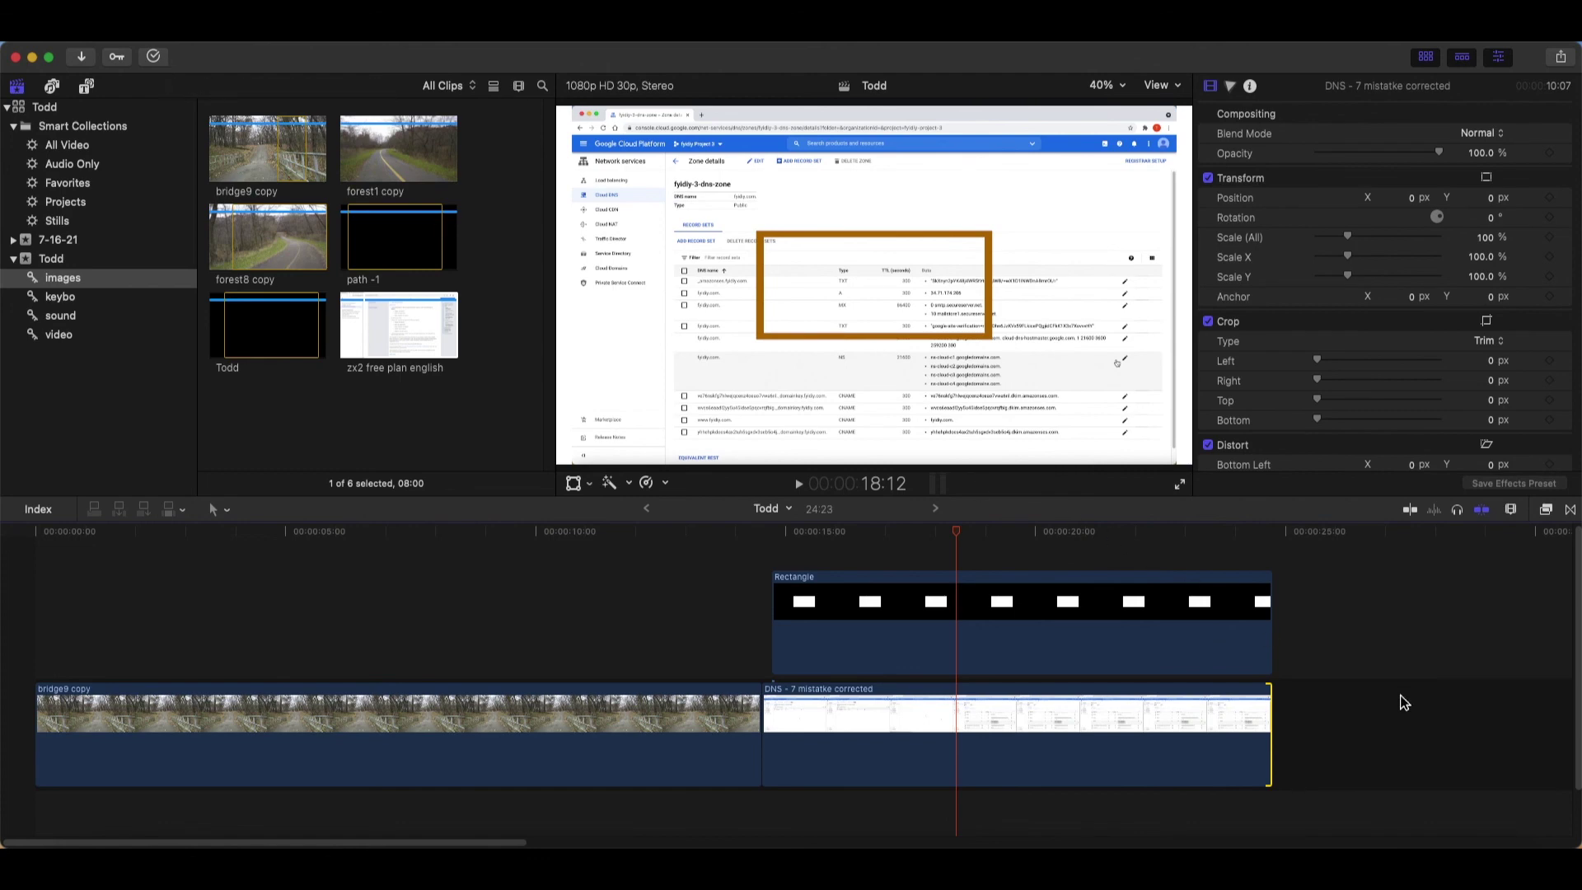
left_click(1516, 866)
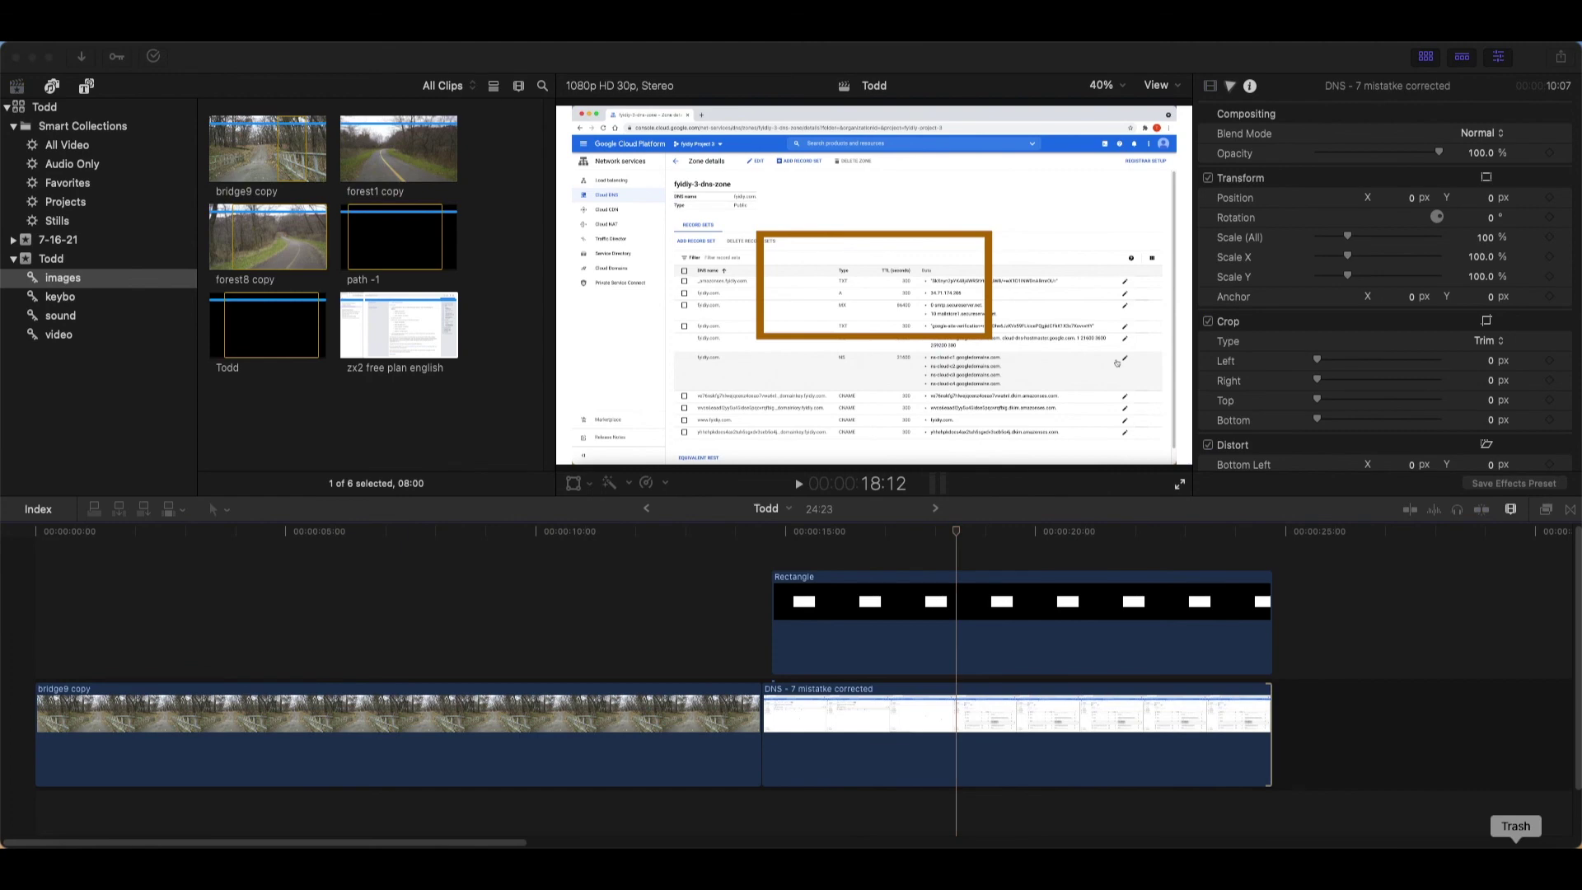
left_click(668, 603)
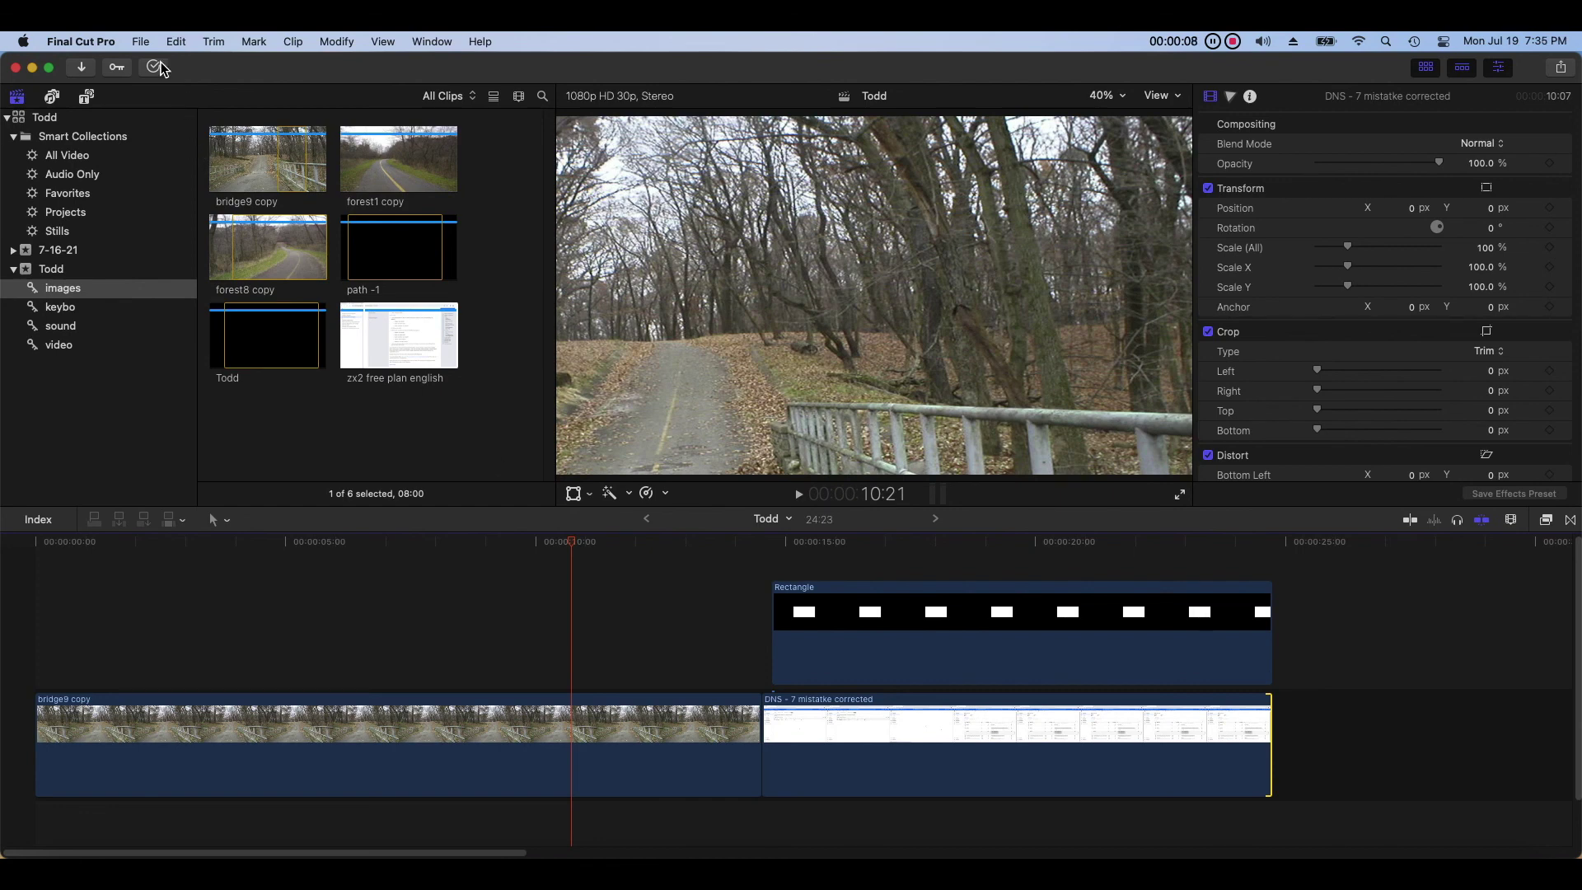
Open Share > Export File to reach the Computer, H.264 Better Quality, 1920×1080 export settings
left_click(142, 42)
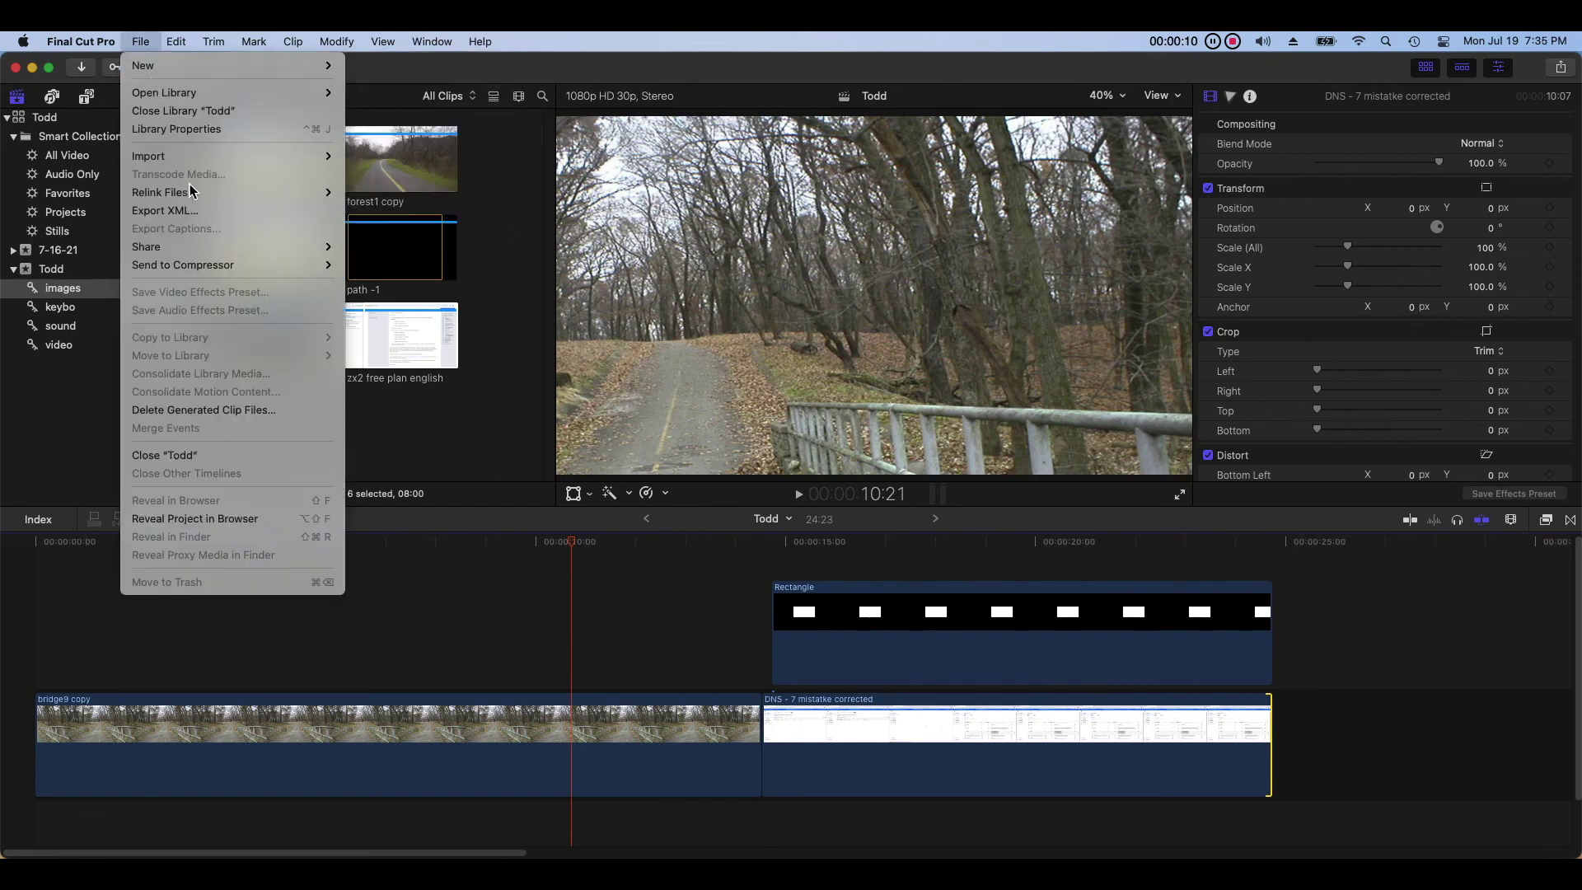
mouse_move(202, 247)
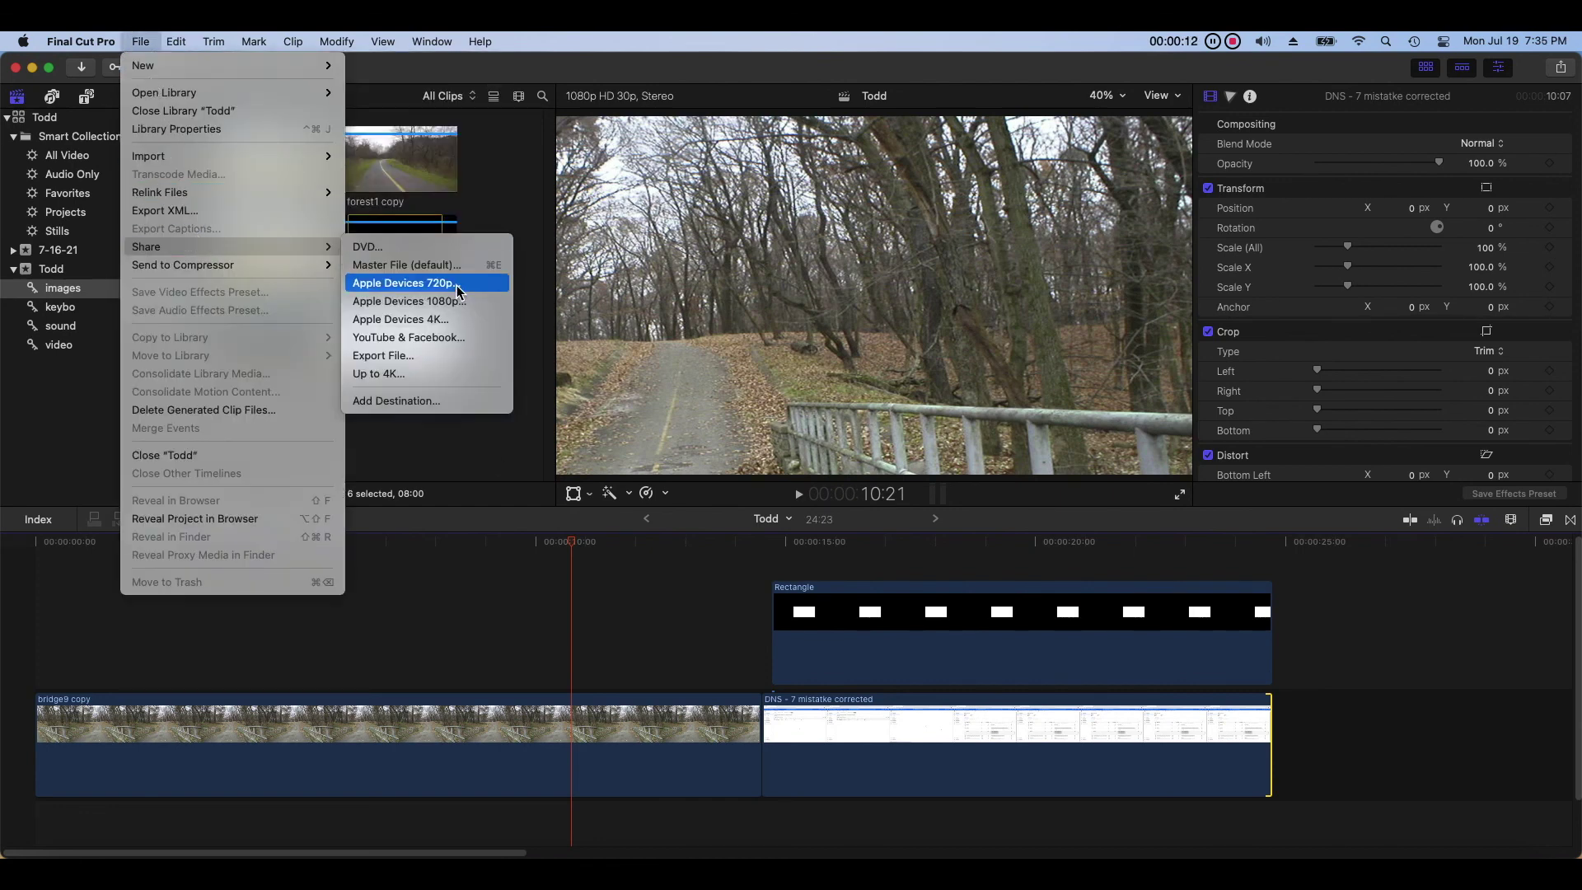
left_click(496, 356)
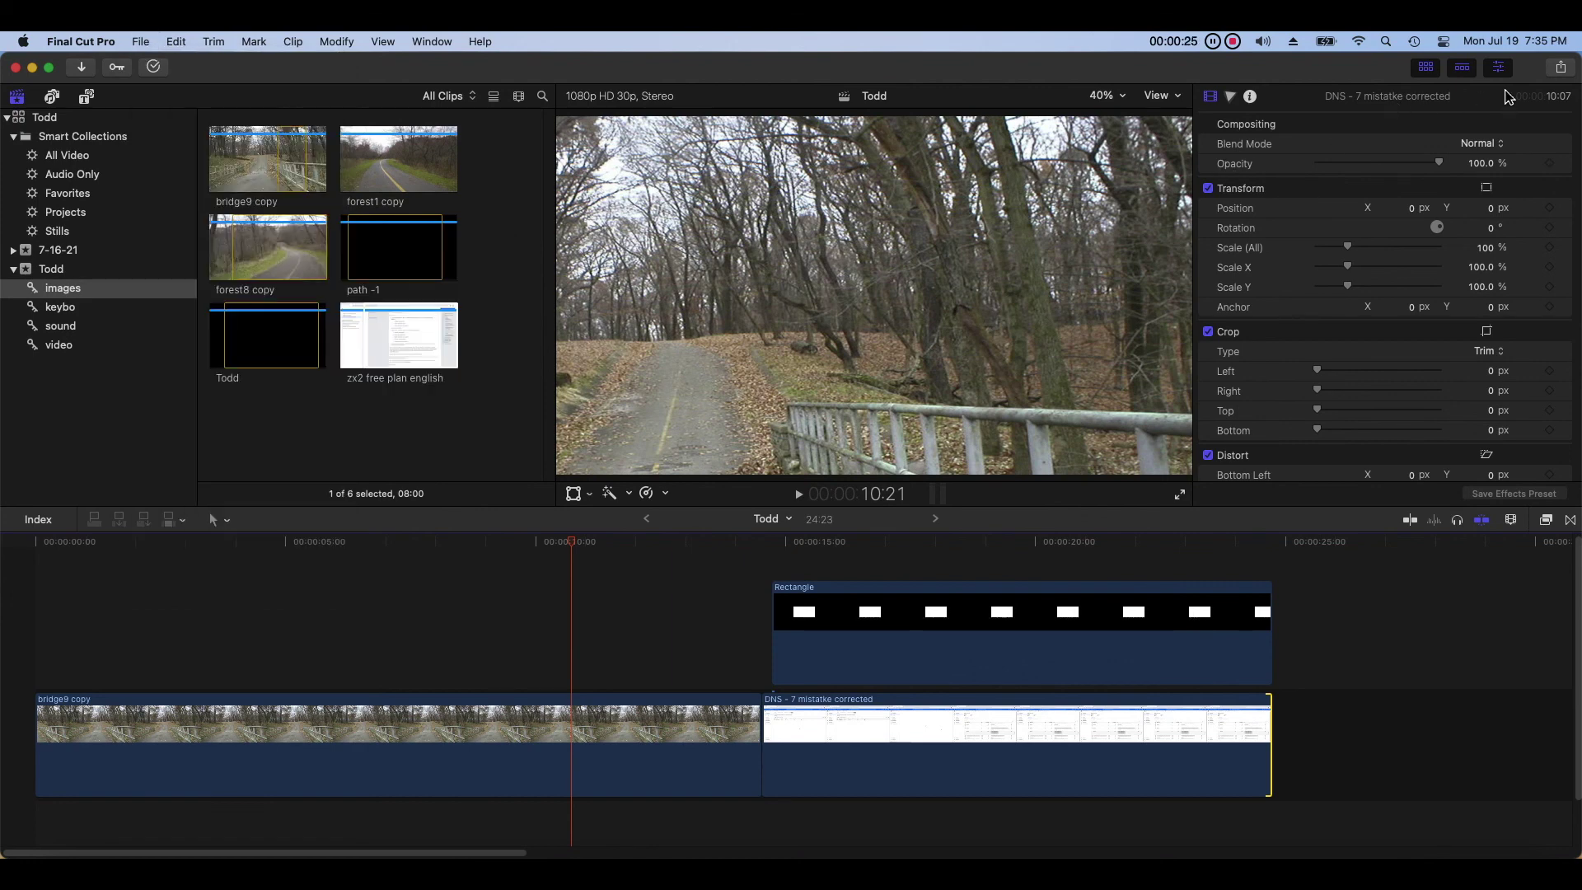
left_click(1559, 67)
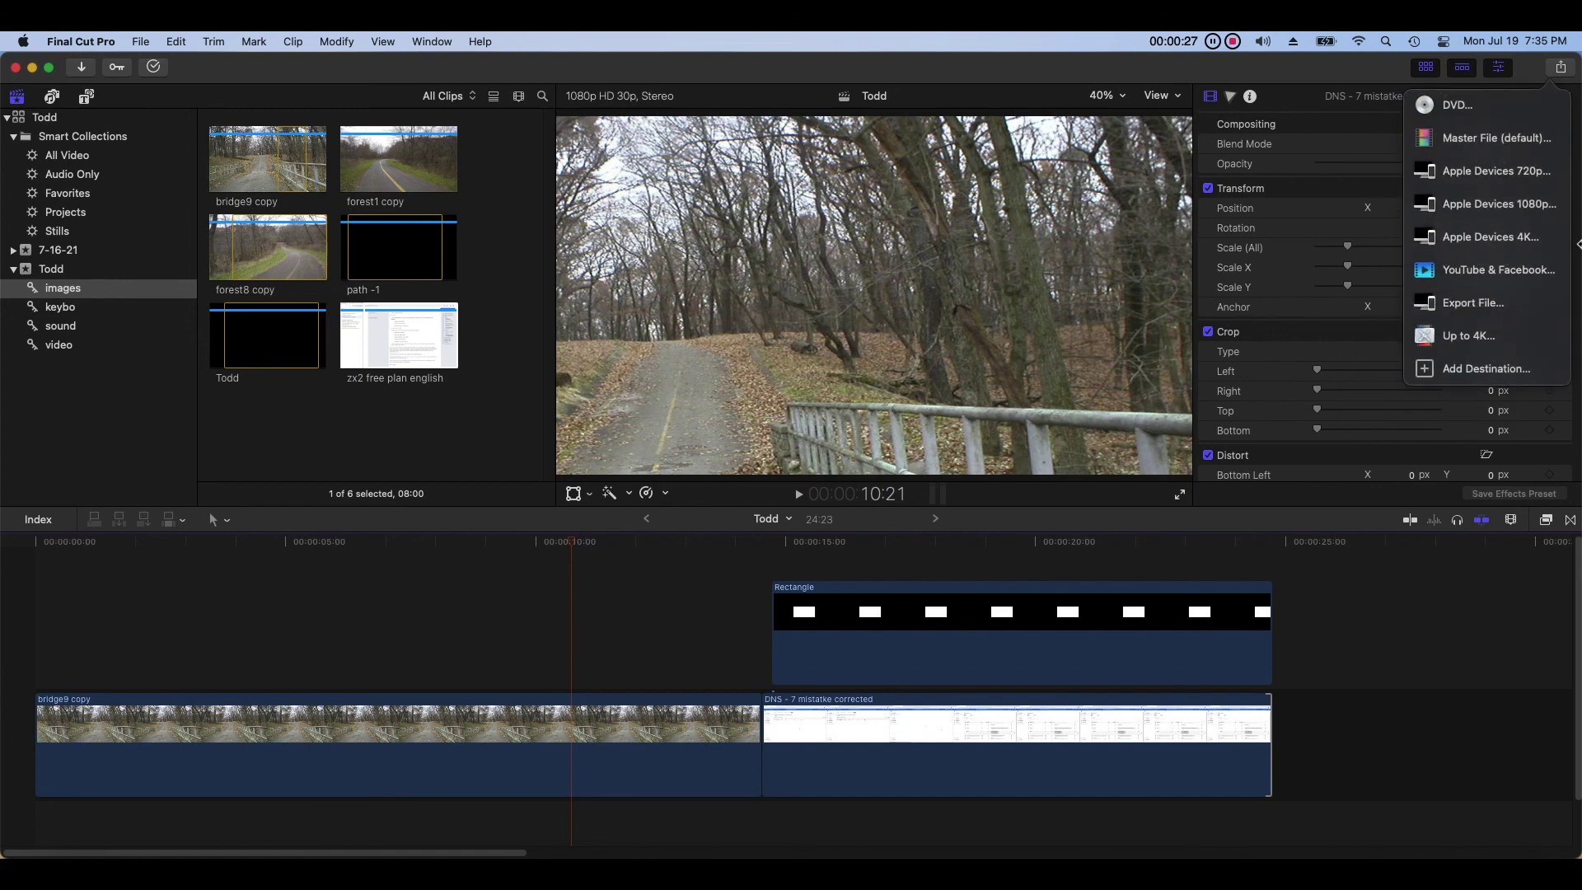
left_click(1540, 312)
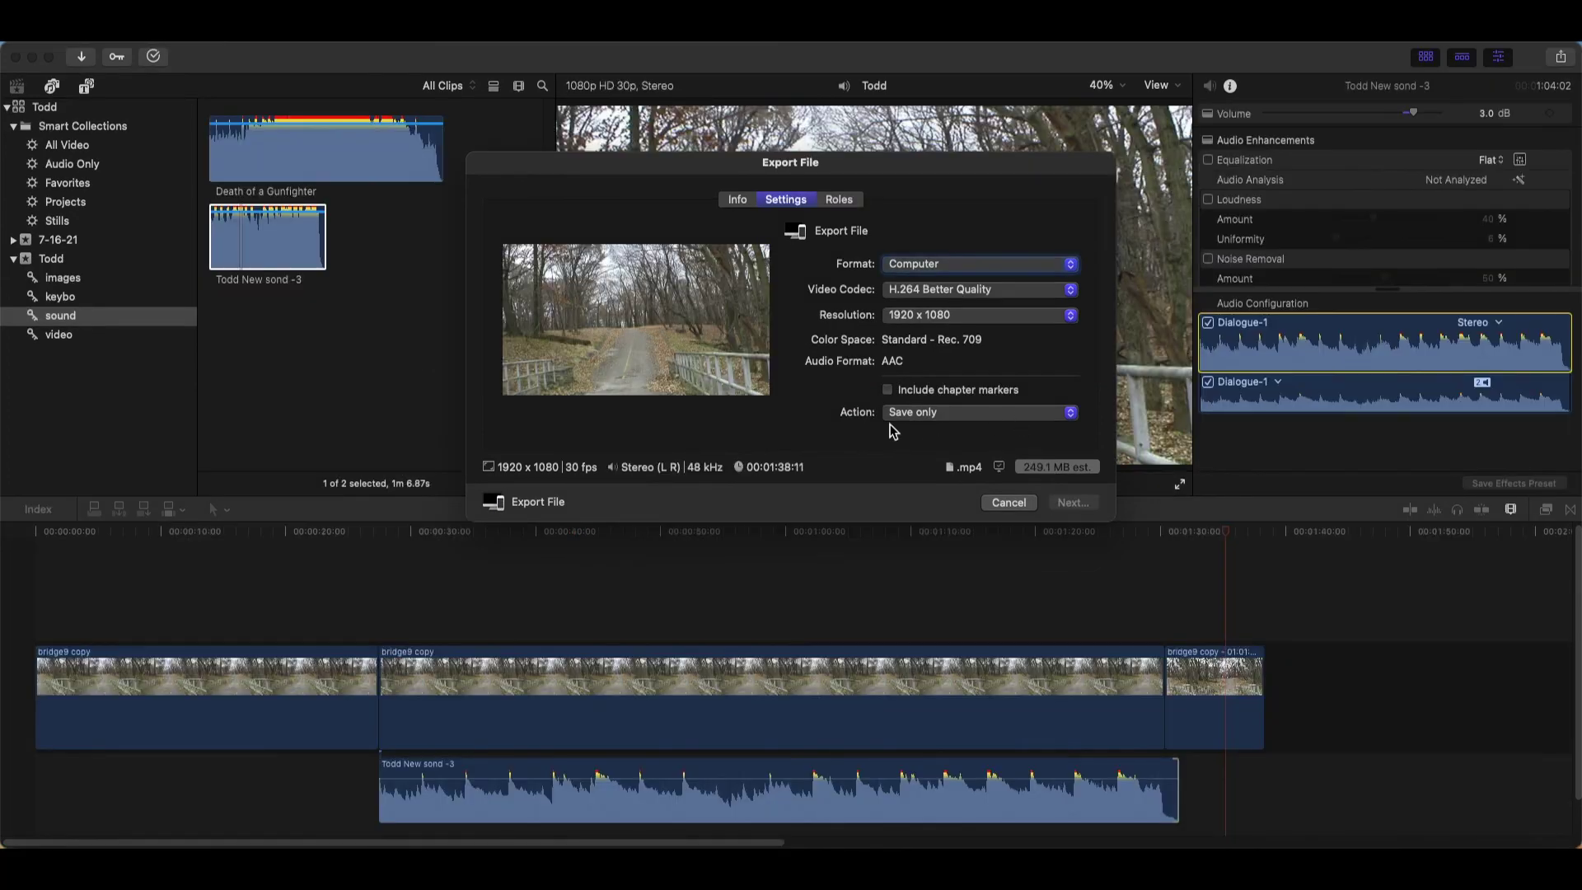
Save the export as Song, then check its sharing progress in Background Tasks and close it
key("Return")
left_click(1075, 519)
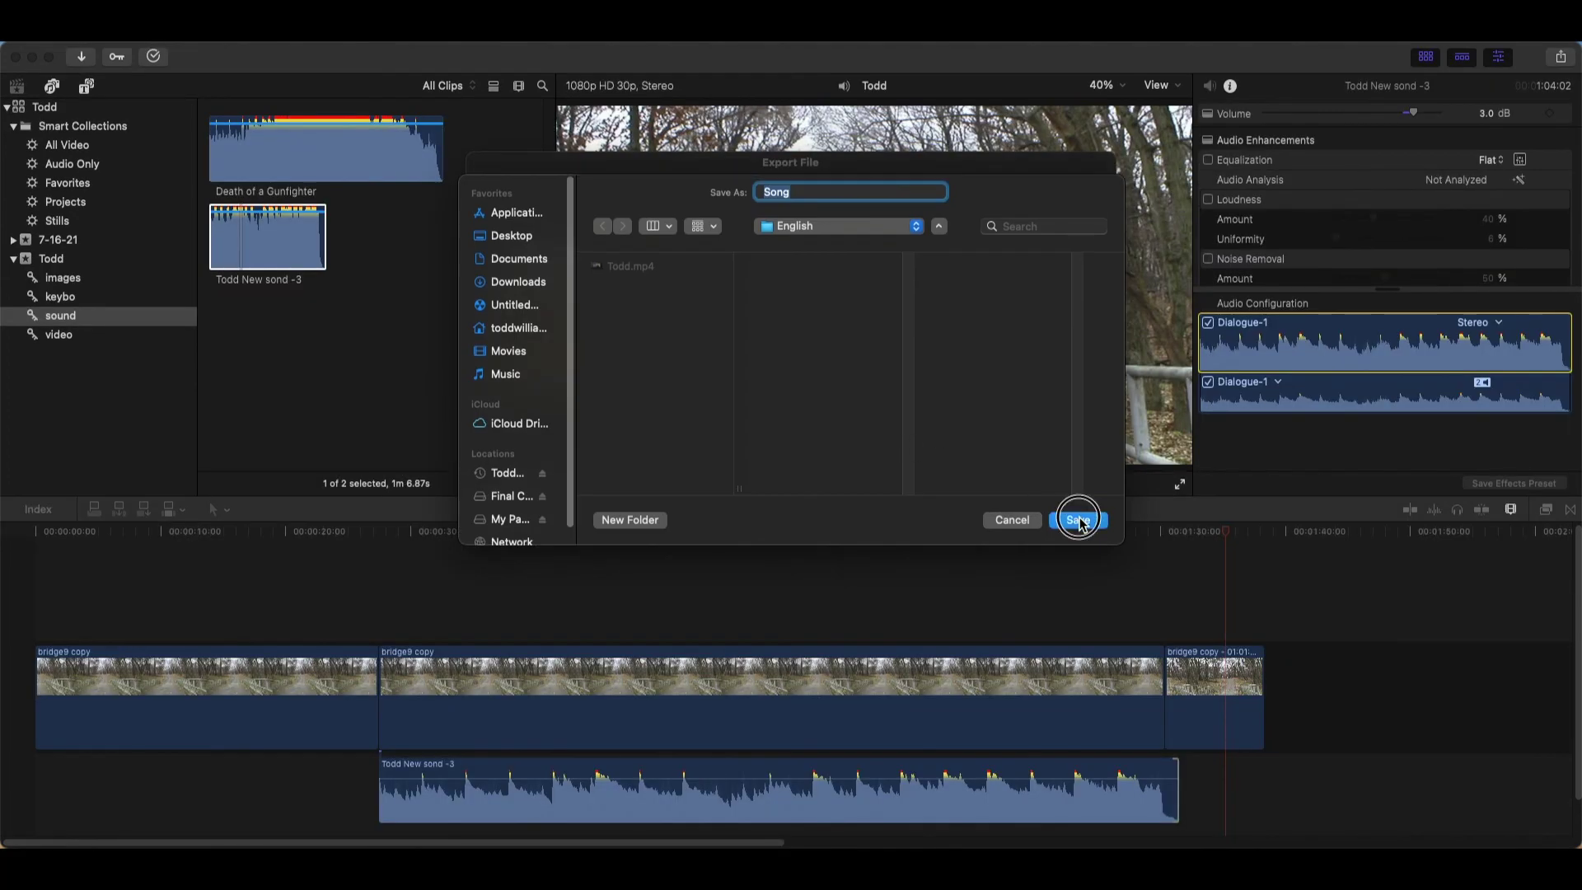
left_click(155, 57)
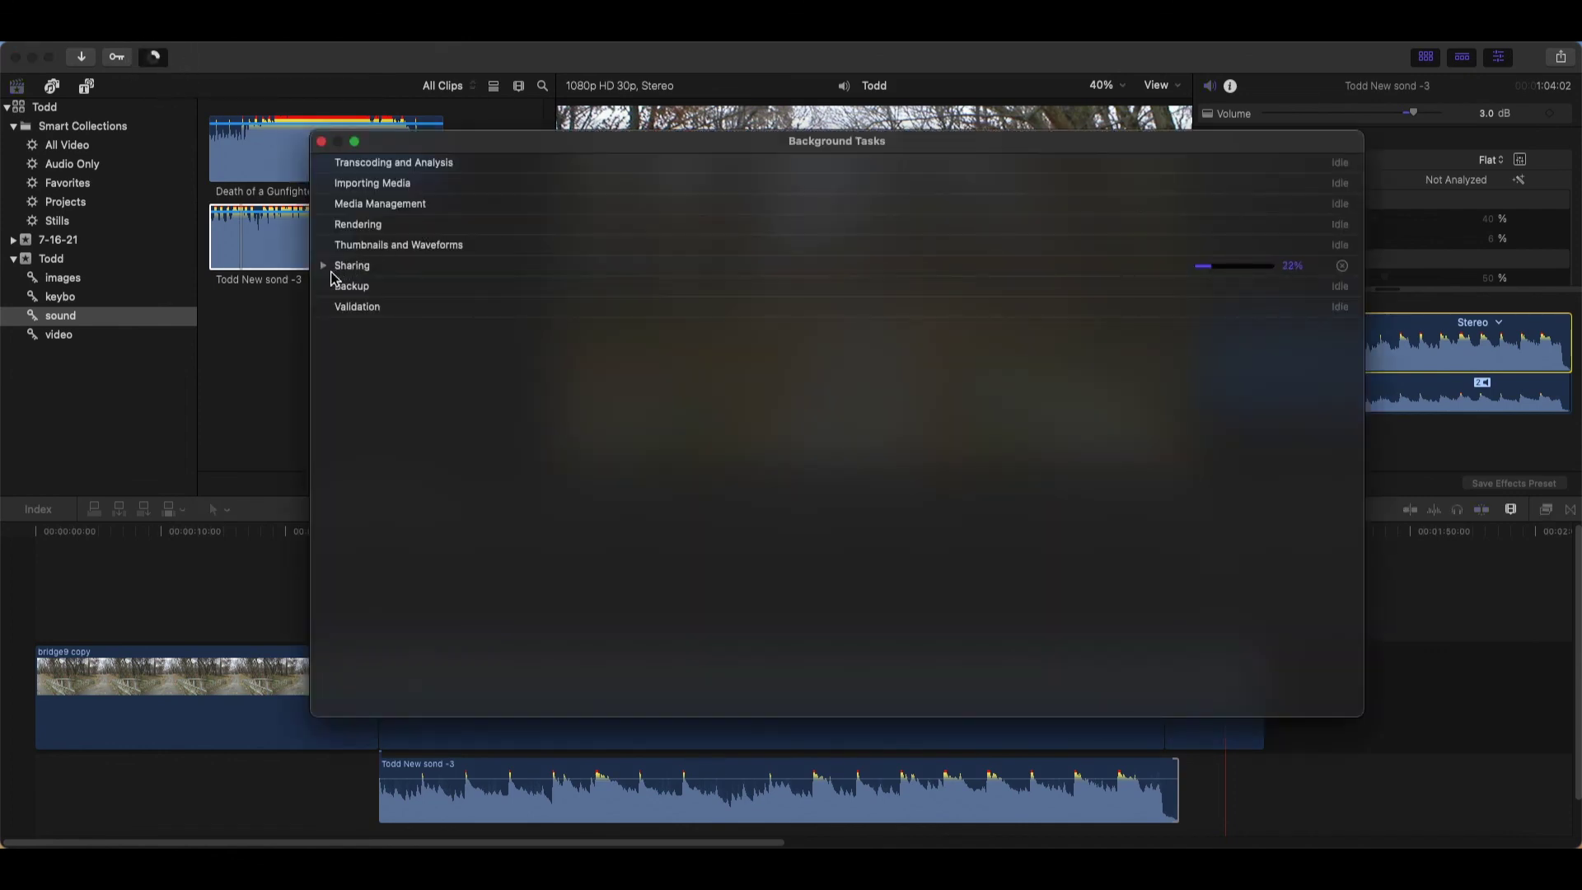
left_click(324, 266)
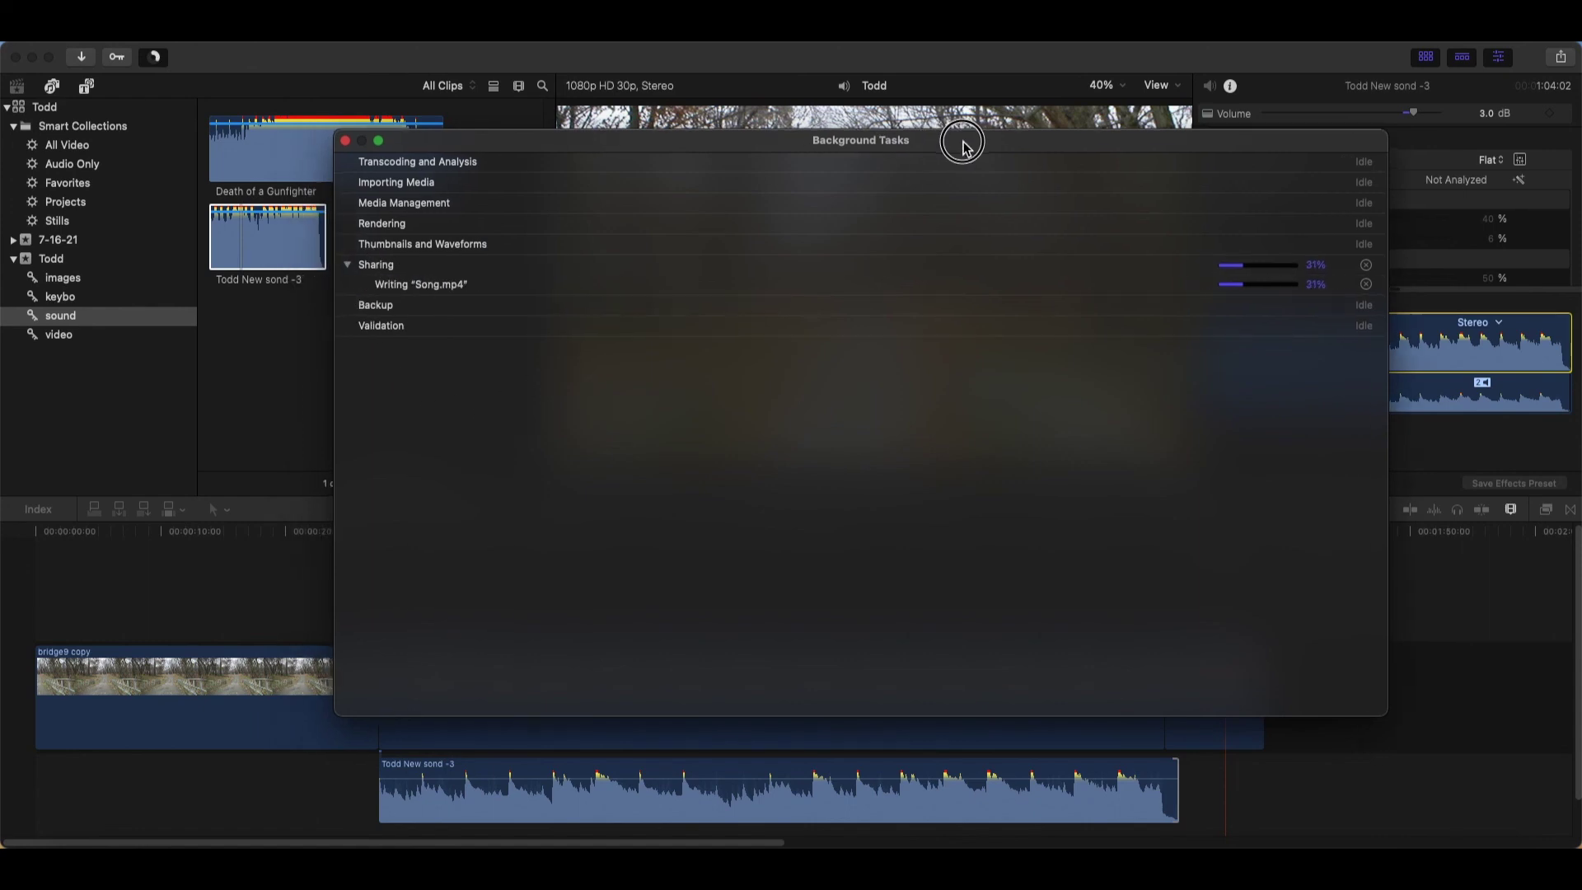
left_click_drag(939, 151, 1024, 145)
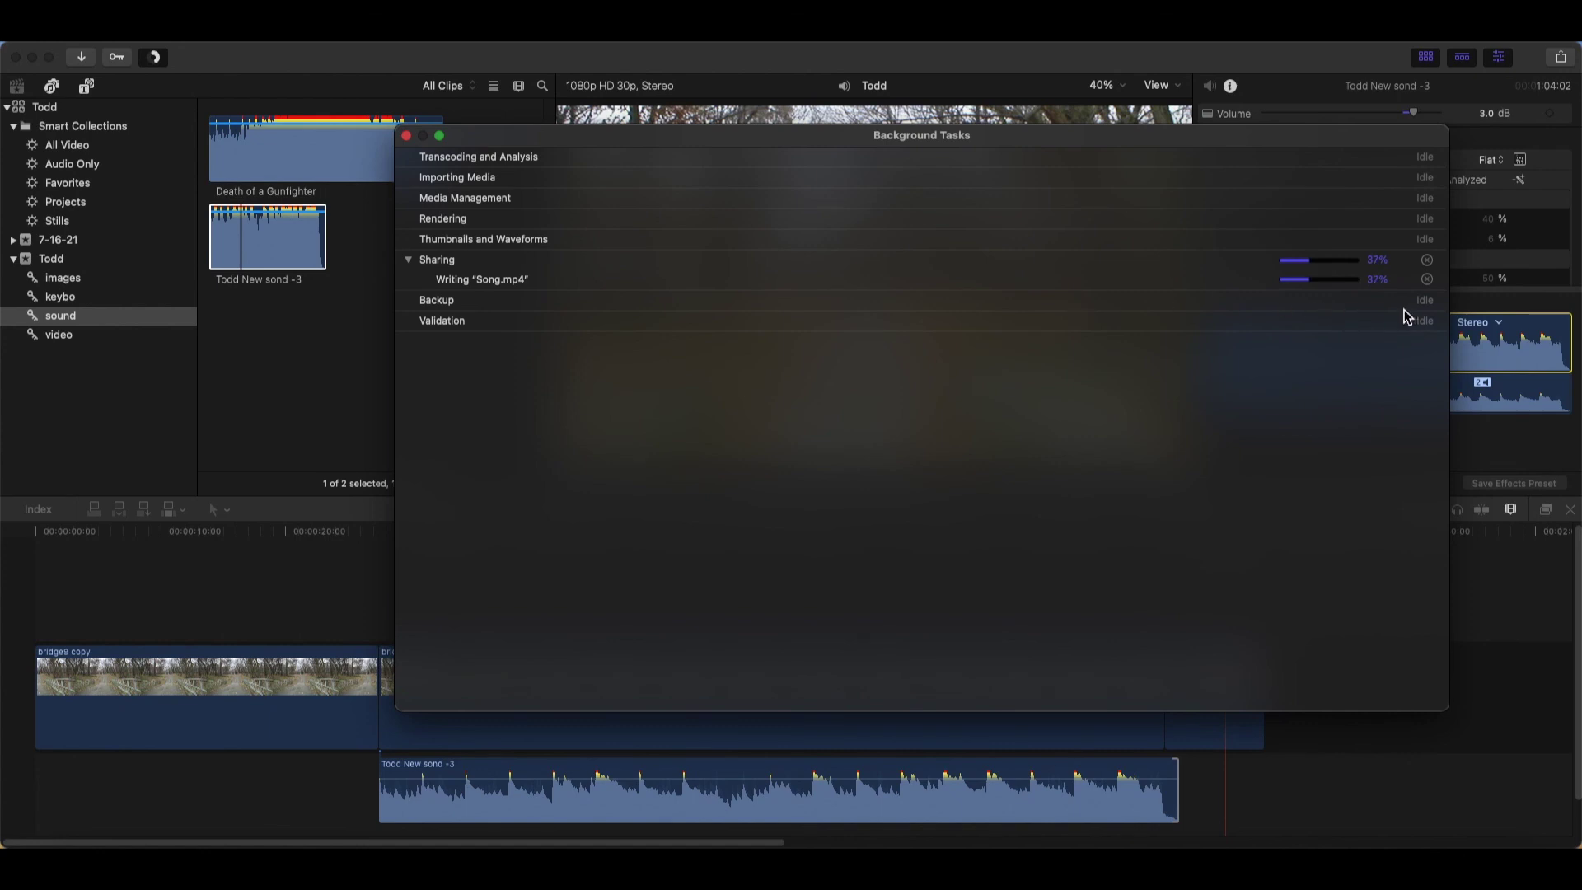
left_click(405, 137)
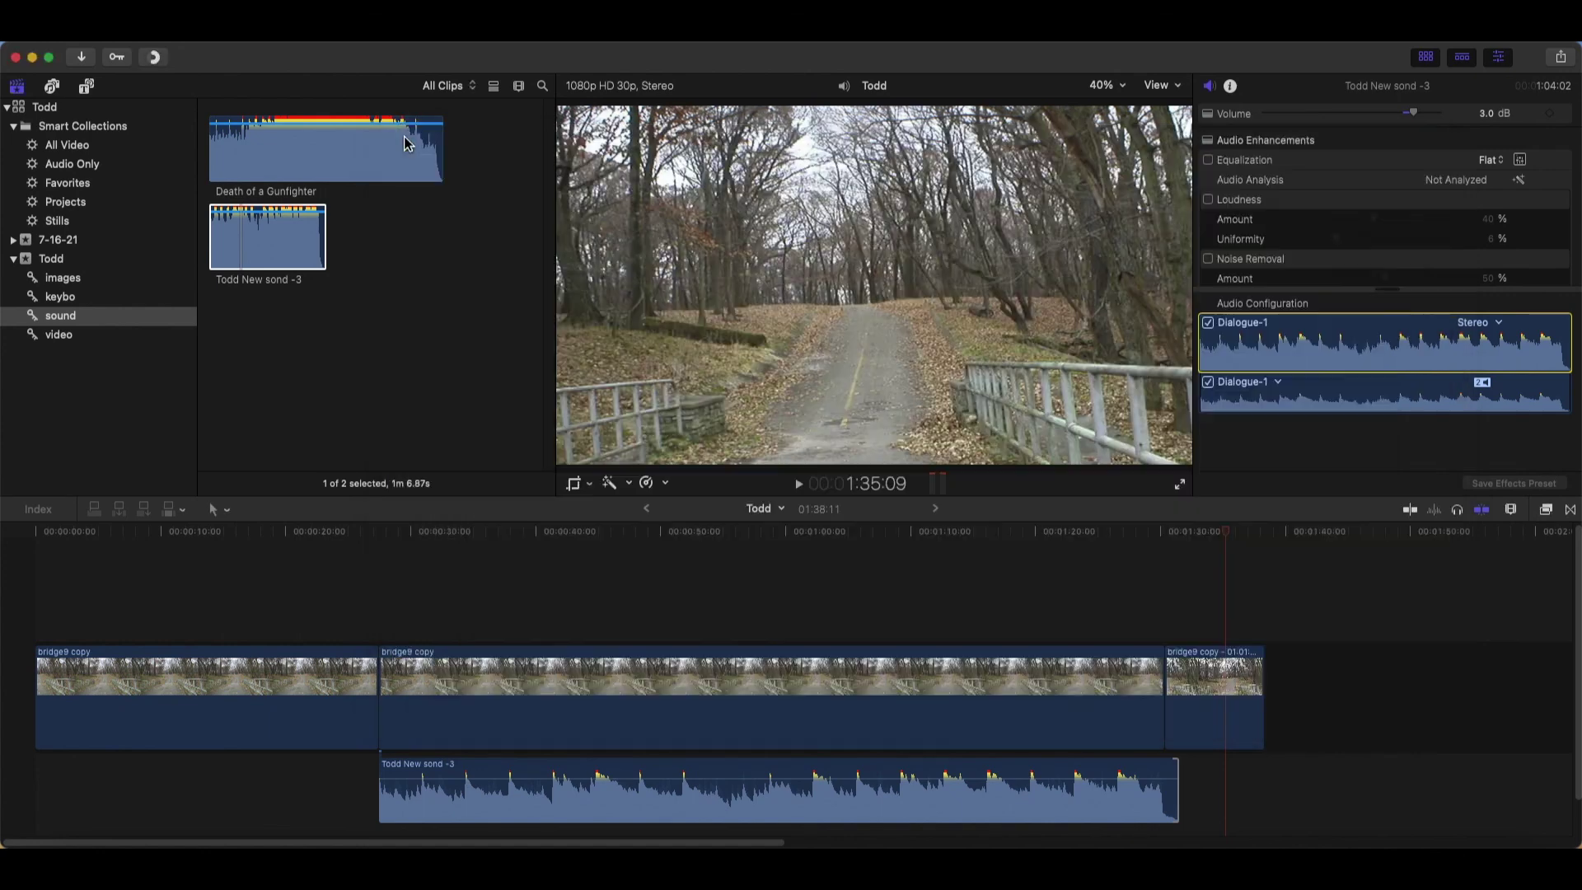